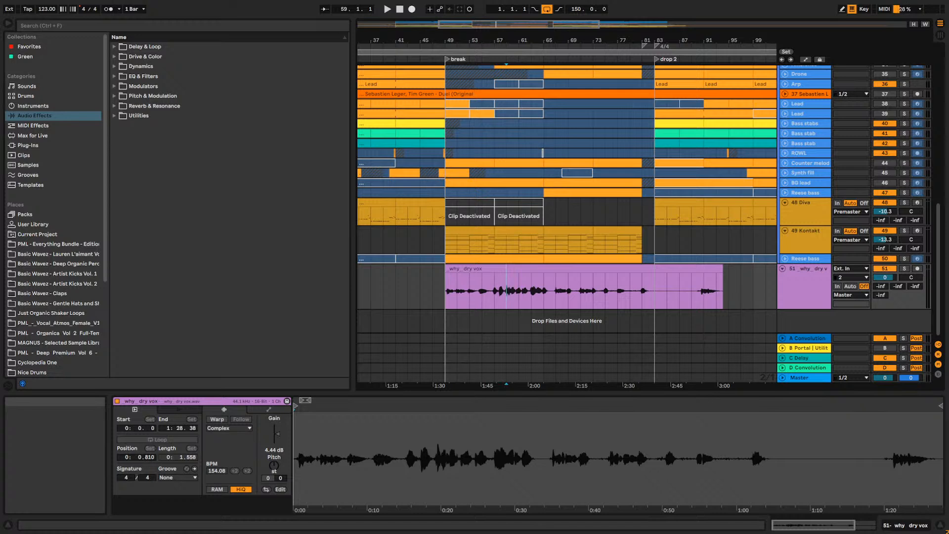
# Fold the 48 Diva and 49 Kontakt tracks in the arrangement.
pyautogui.scroll(-4, 567, 321)
pyautogui.press('-')
pyautogui.press('-')
pyautogui.press('-')
pyautogui.press('+')
pyautogui.scroll(2, 694, 292)
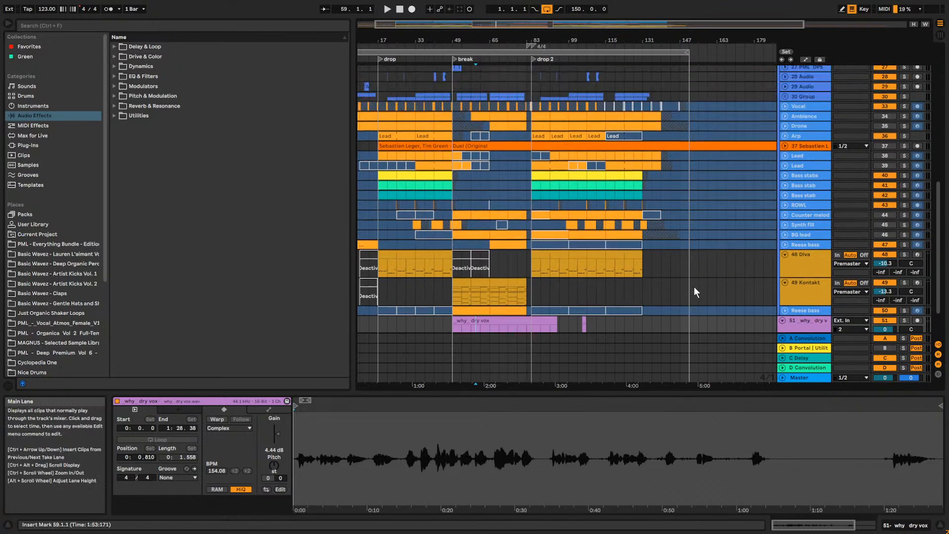
pyautogui.click(784, 254)
pyautogui.click(785, 265)
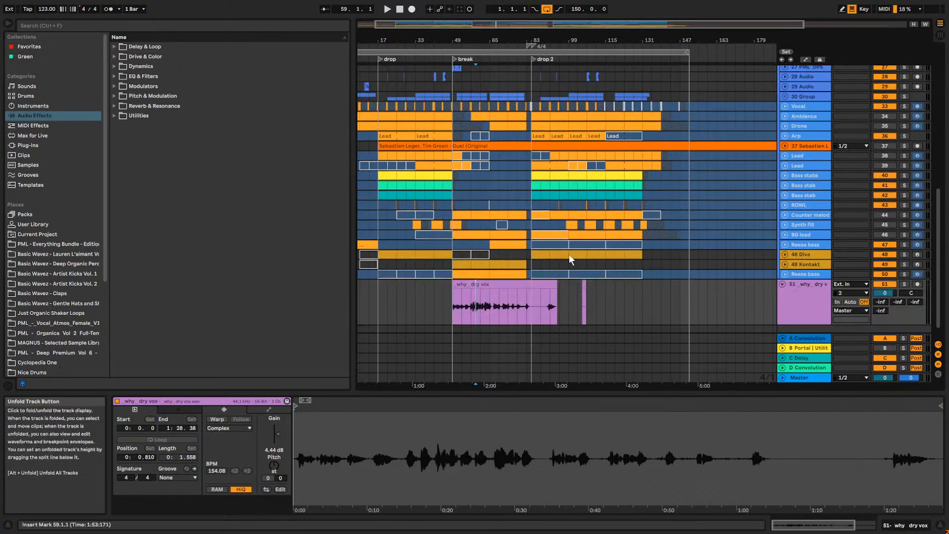
# Place the insert marker at 1.1.1 and play the arrangement from the beginning.
pyautogui.moveTo(495, 24); pyautogui.dragTo(467, 27)
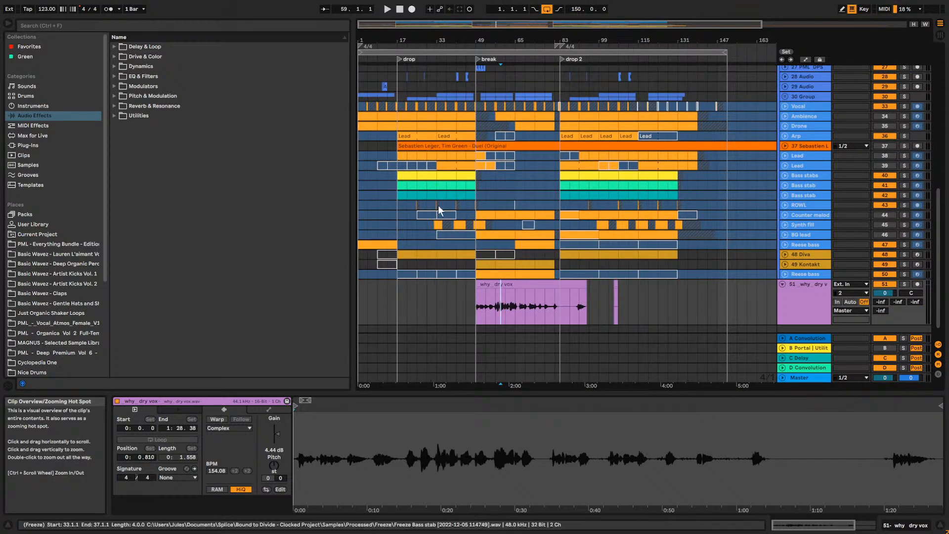
pyautogui.click(372, 230)
pyautogui.click(378, 227)
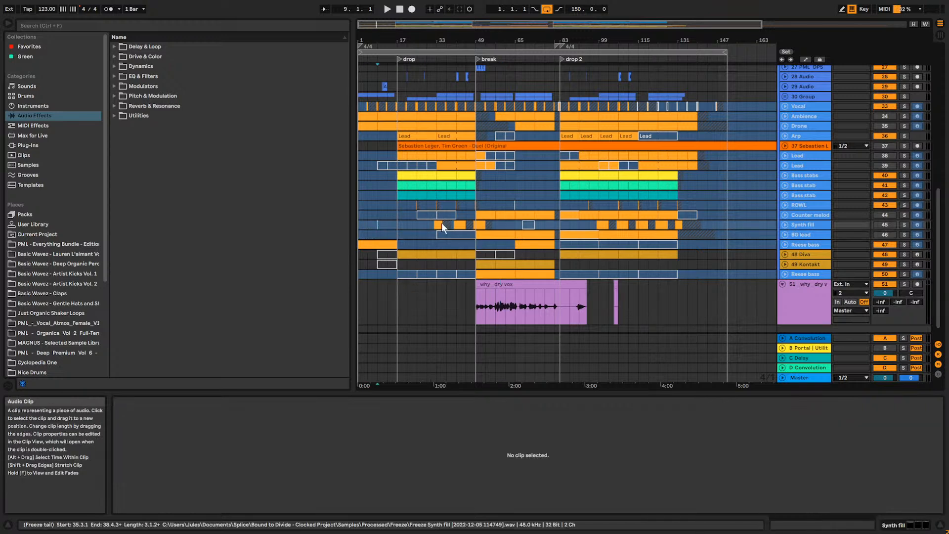
pyautogui.click(367, 226)
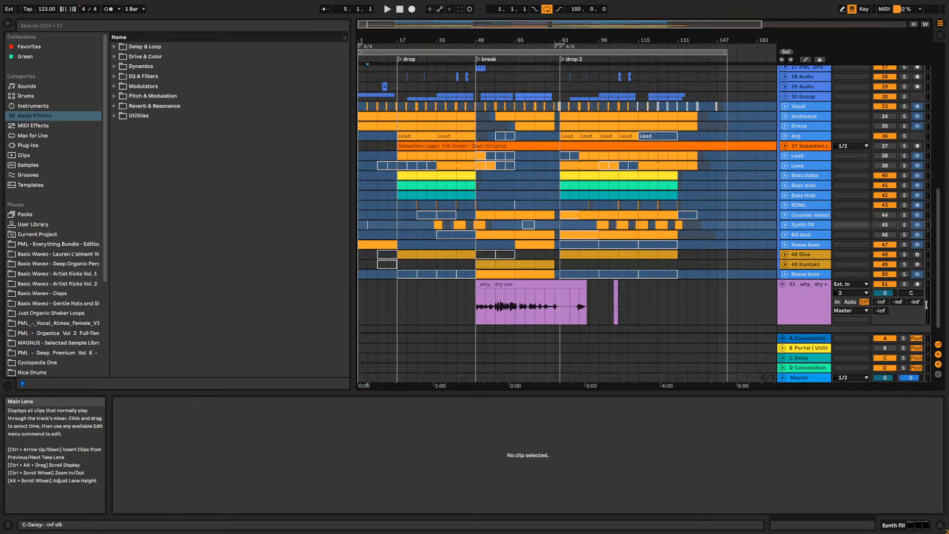
pyautogui.click(364, 227)
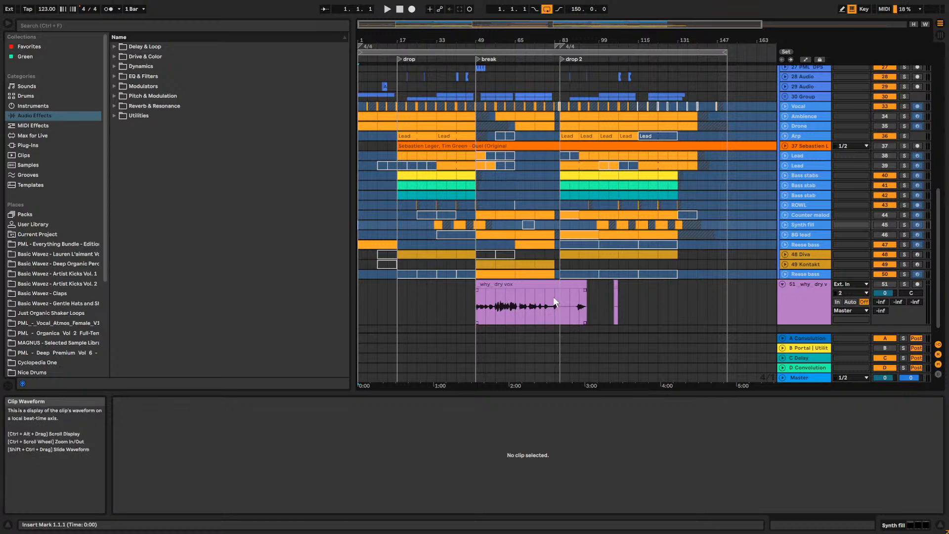
pyautogui.press('space')
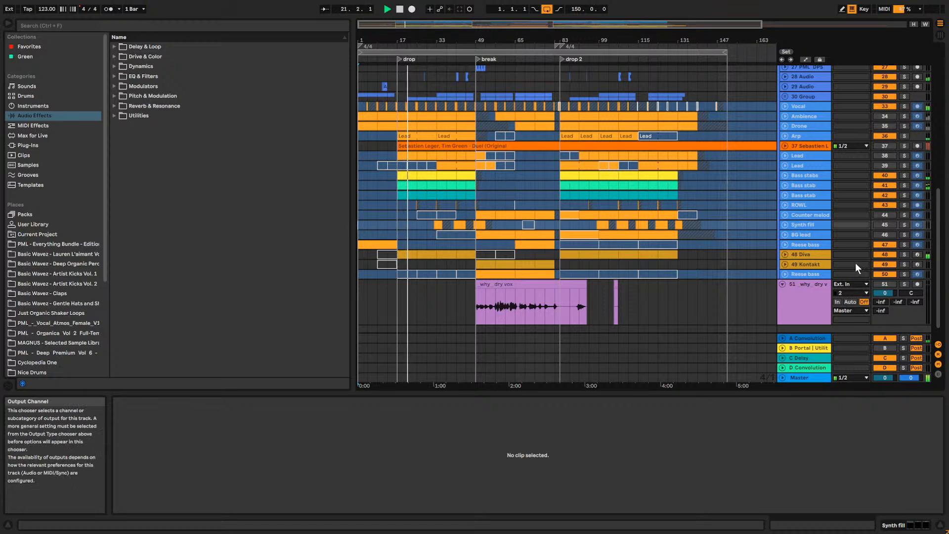
# Review the arrangement's tracks during playback, from the kicks and drums down to the dry vocal track.
pyautogui.scroll(5, 828, 203)
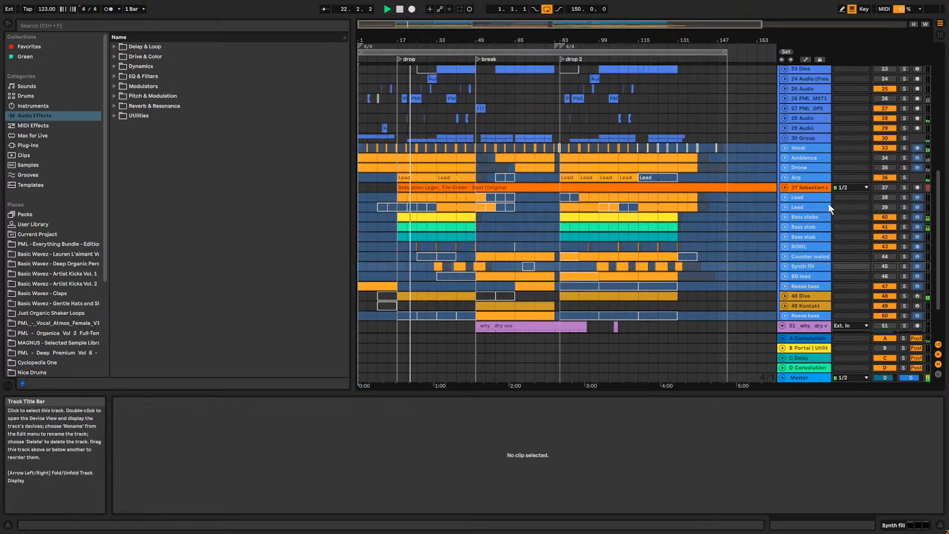
pyautogui.scroll(3, 828, 202)
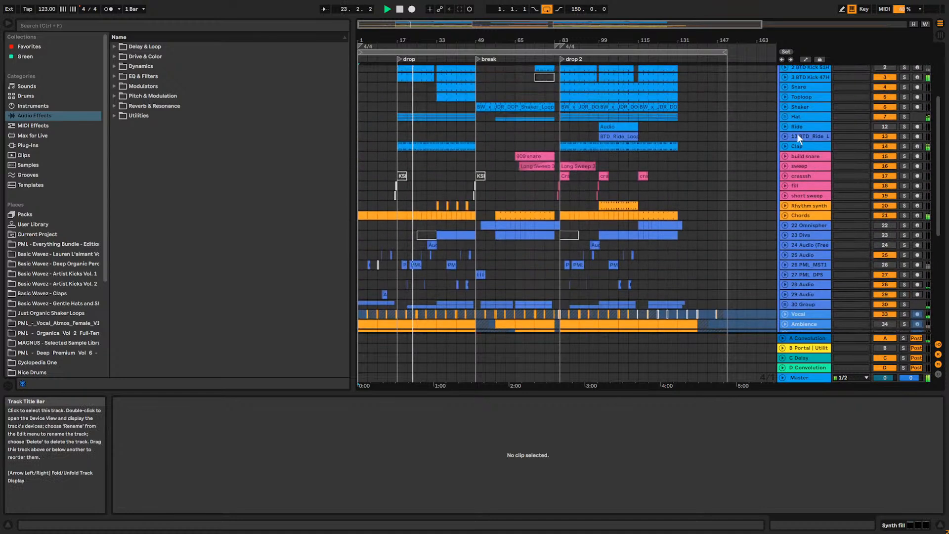
pyautogui.scroll(2, 797, 114)
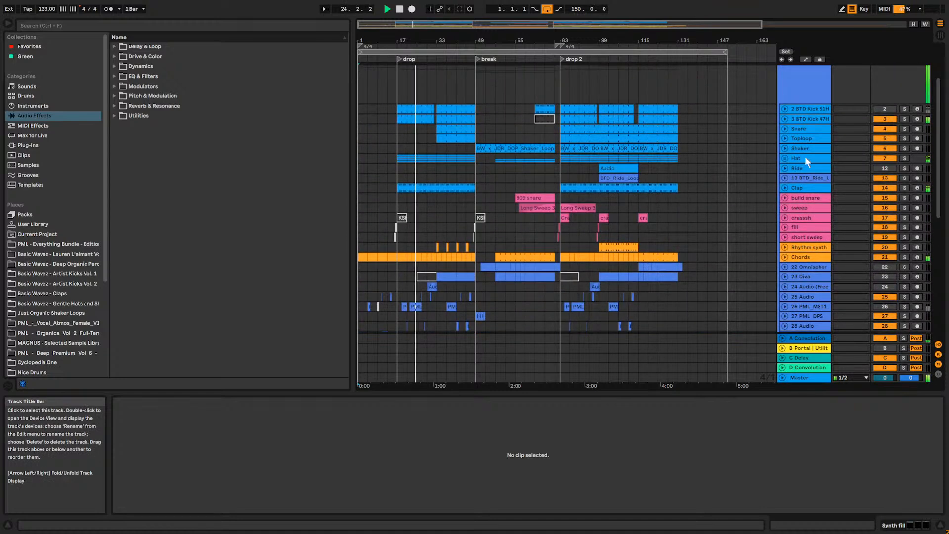
pyautogui.scroll(-3, 804, 160)
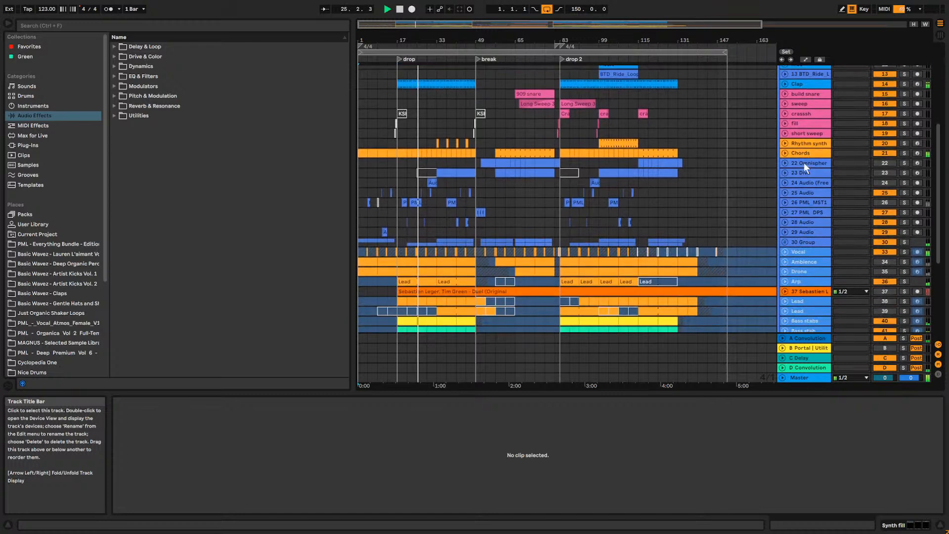
pyautogui.scroll(-3, 804, 162)
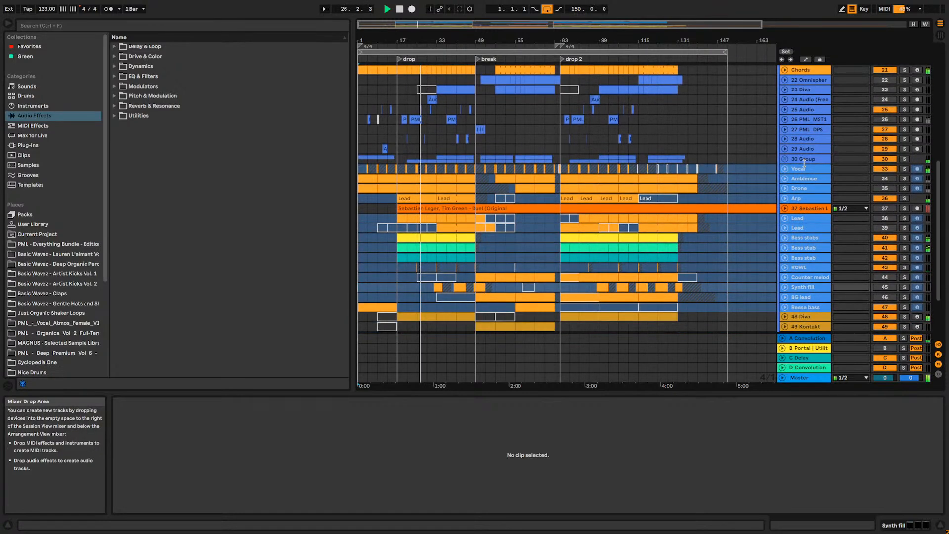
pyautogui.scroll(-2, 804, 163)
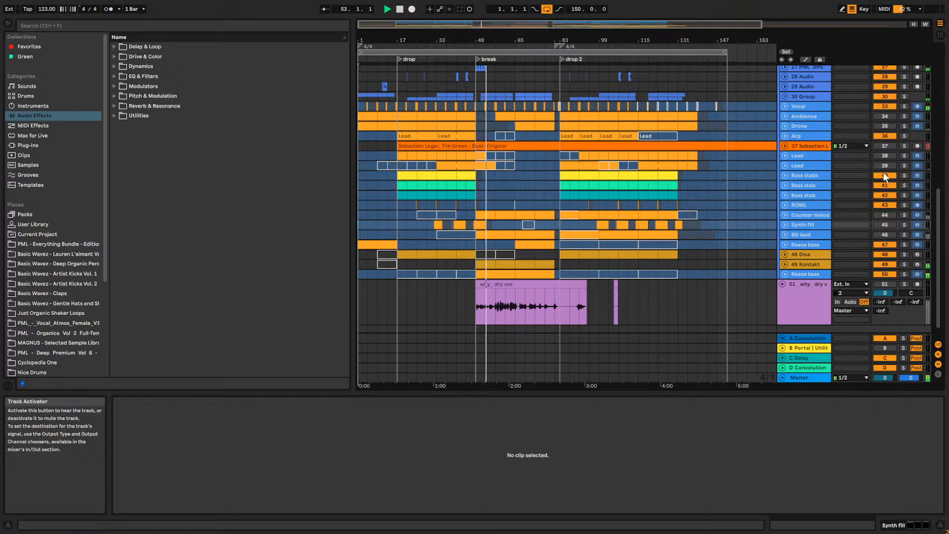
pyautogui.scroll(2, 885, 165)
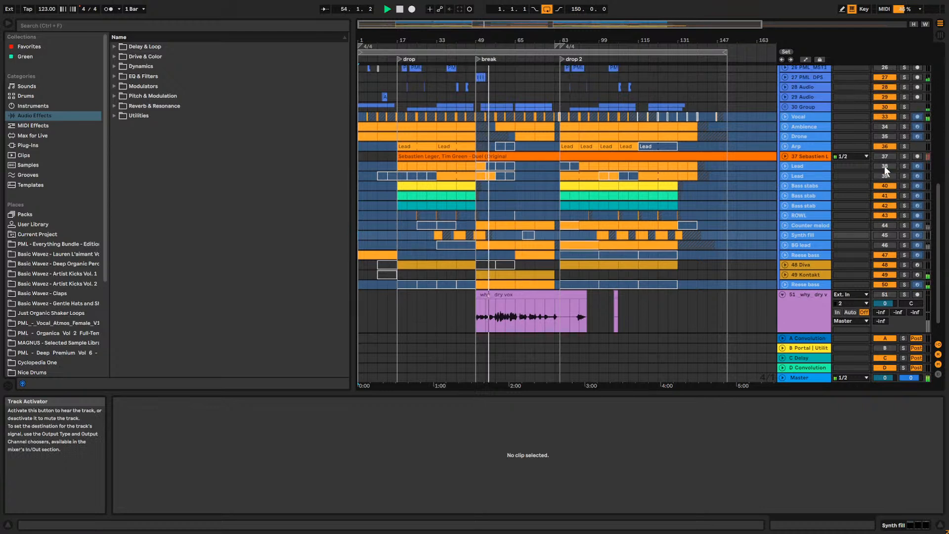
pyautogui.scroll(-1, 880, 159)
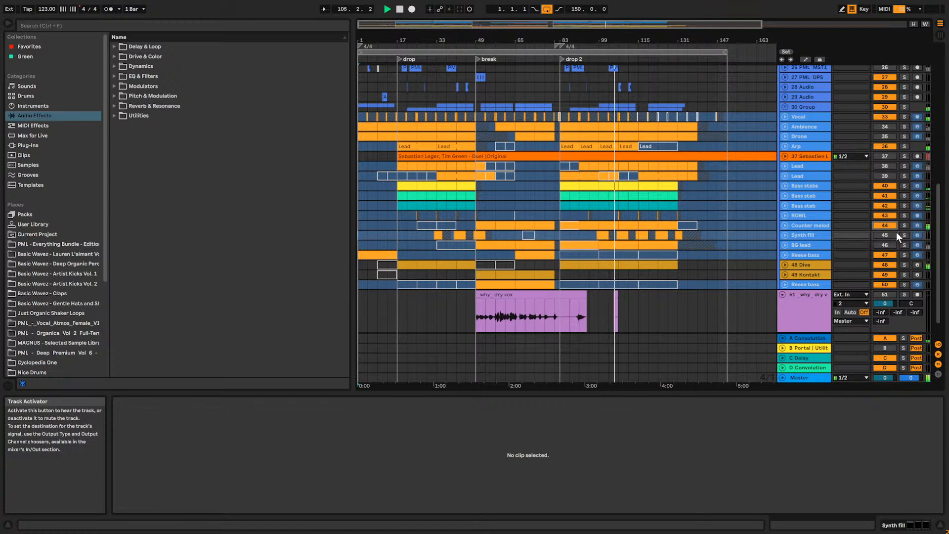
# Lower the volume of the 13 BTD_Ride_L track to -19.2 dB and leave the track folded.
pyautogui.scroll(1, 906, 264)
pyautogui.scroll(8, 889, 275)
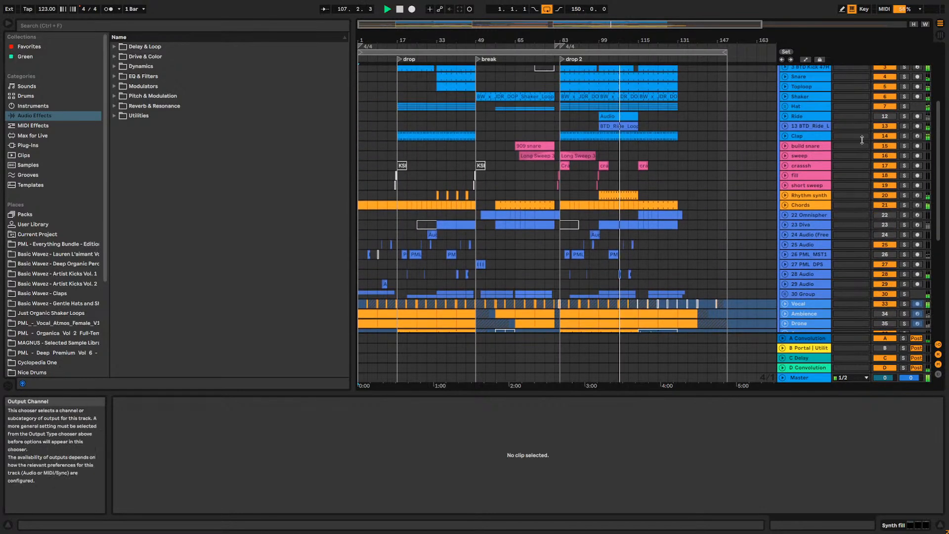
pyautogui.click(785, 126)
pyautogui.moveTo(884, 135); pyautogui.dragTo(884, 137)
pyautogui.press('Down')
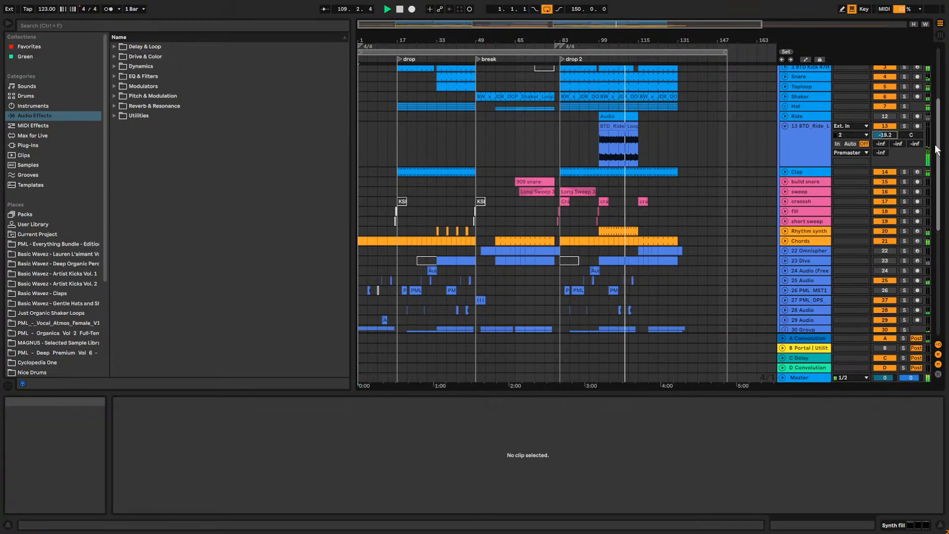
pyautogui.click(785, 126)
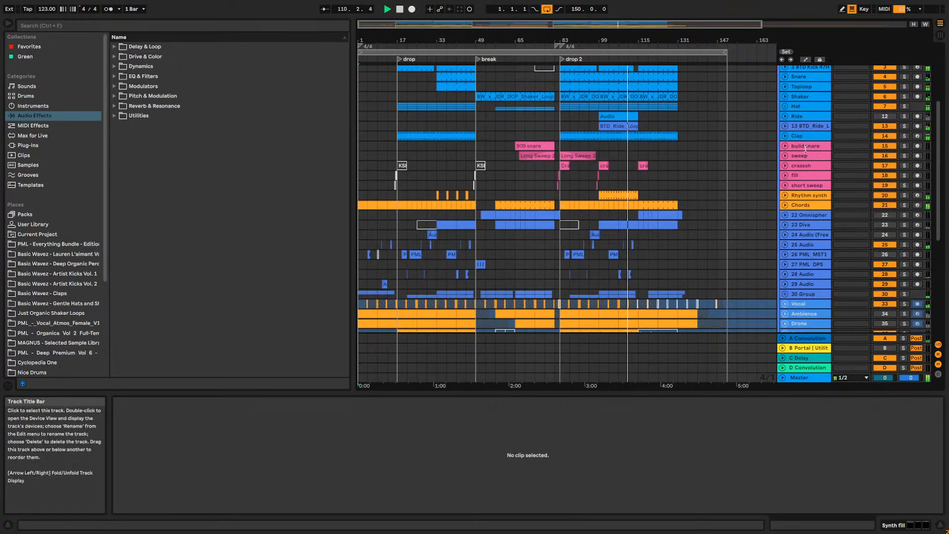
# Unfold track 44, the counter melody, and stop playback.
pyautogui.scroll(-3, 805, 146)
pyautogui.scroll(-6, 851, 168)
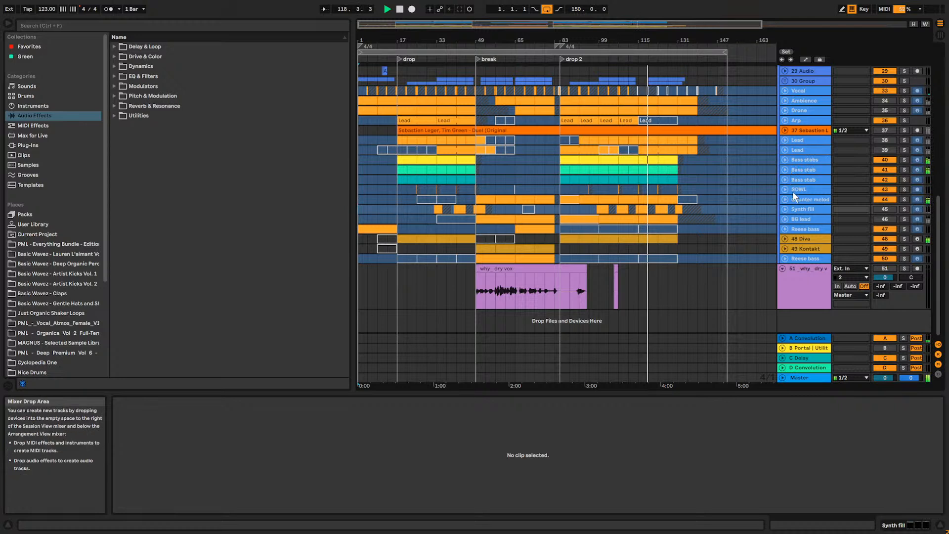
pyautogui.click(781, 200)
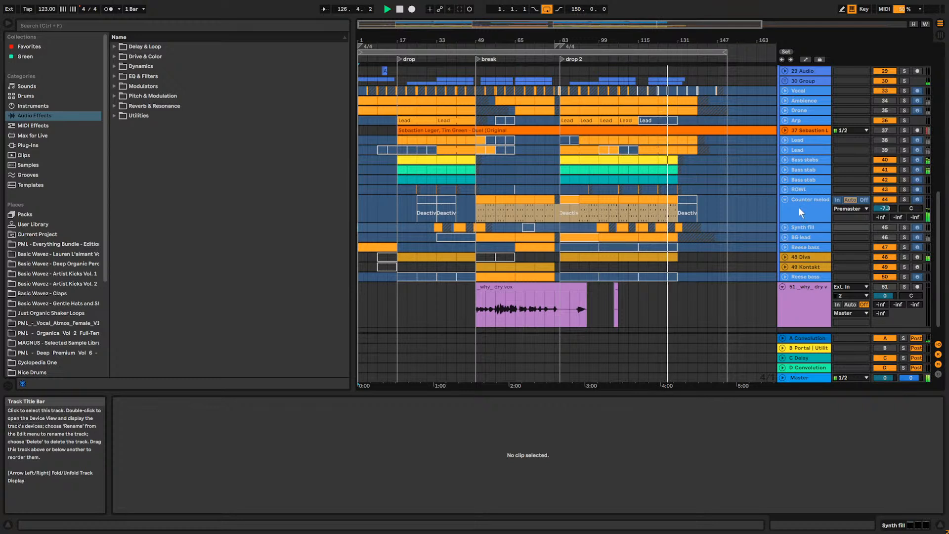
pyautogui.scroll(-1, 797, 207)
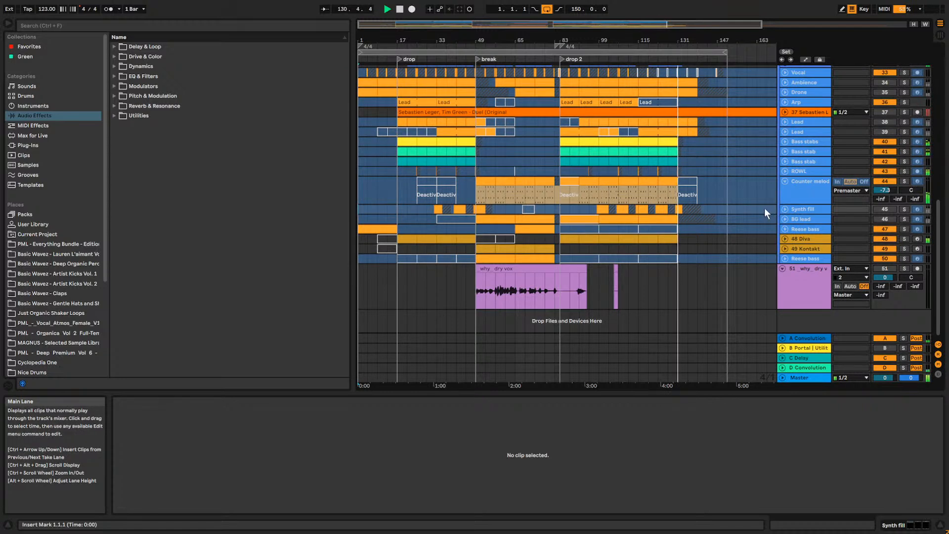
pyautogui.press('space')
# Examine the dry vocal clip at the break, selecting its bars 49 to 69 and the whole clip.
pyautogui.click(476, 291)
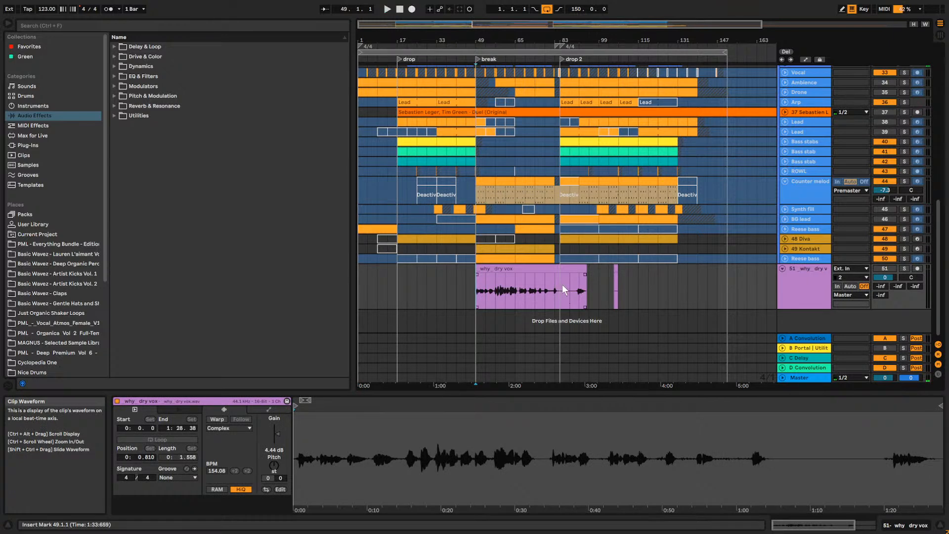
pyautogui.click(484, 271)
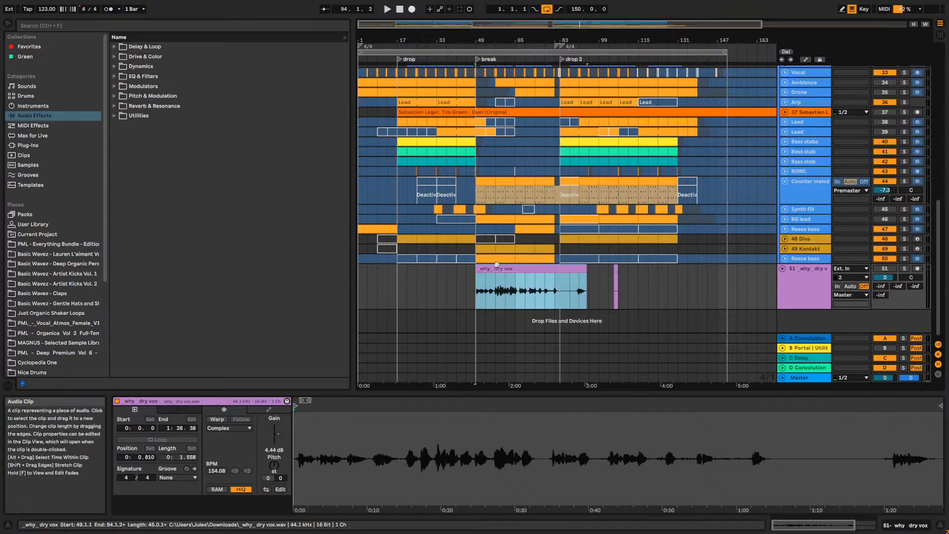
pyautogui.moveTo(489, 40); pyautogui.dragTo(475, 26)
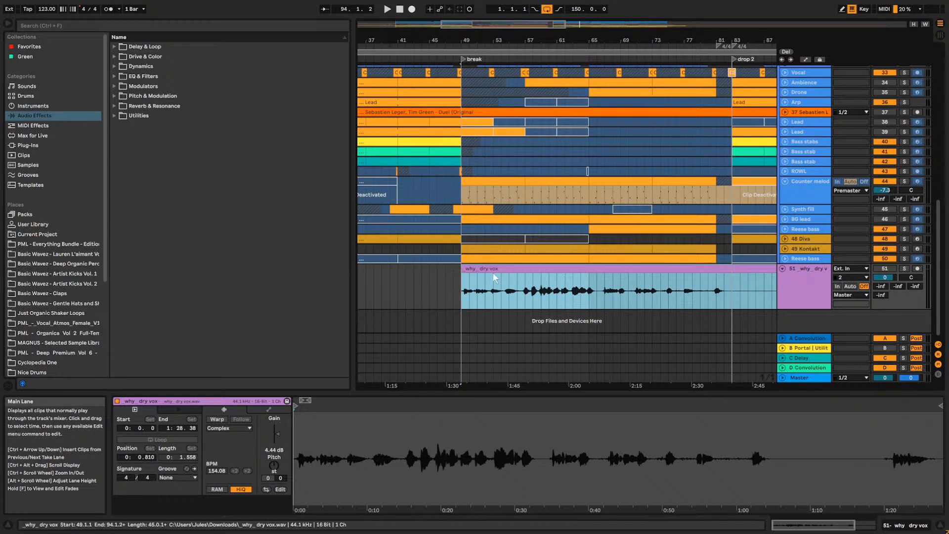
pyautogui.moveTo(462, 297); pyautogui.dragTo(617, 298)
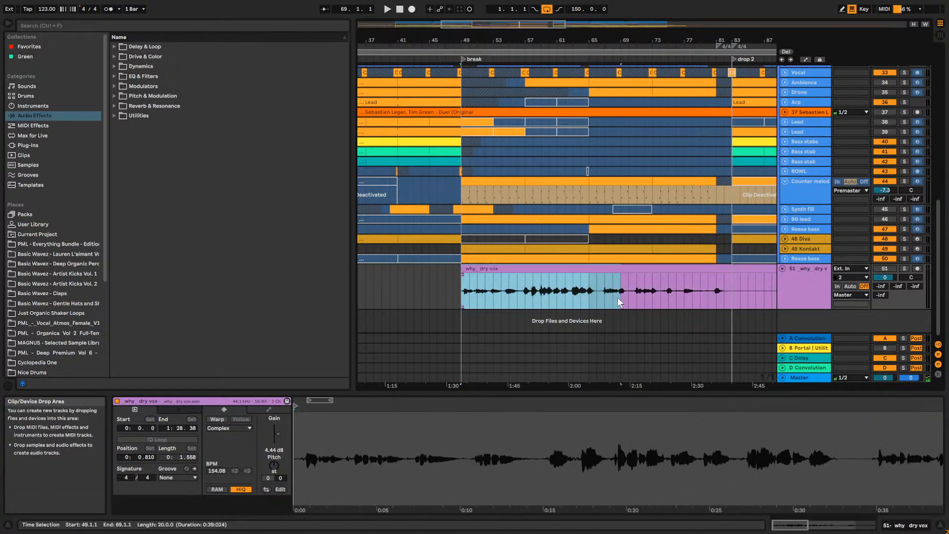
pyautogui.click(462, 298)
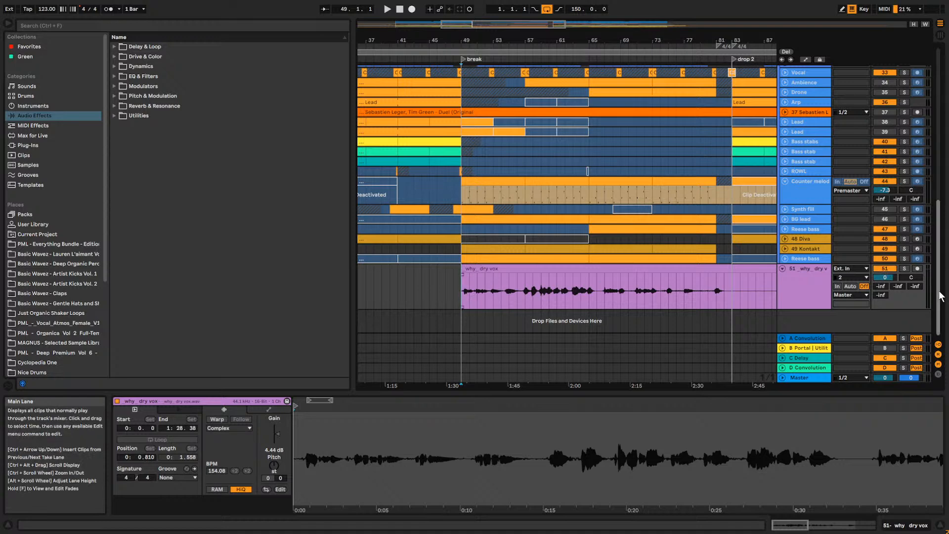
pyautogui.click(501, 269)
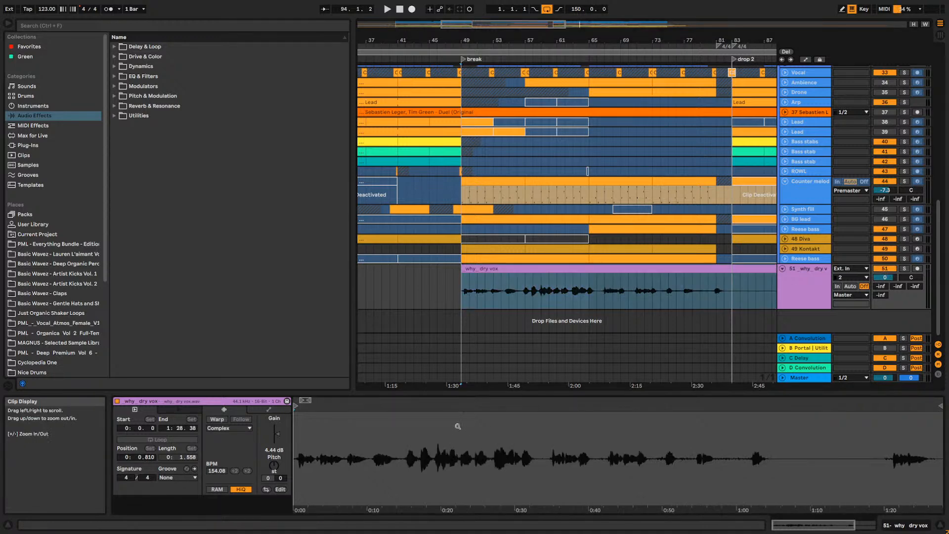
pyautogui.moveTo(443, 29); pyautogui.dragTo(493, 224)
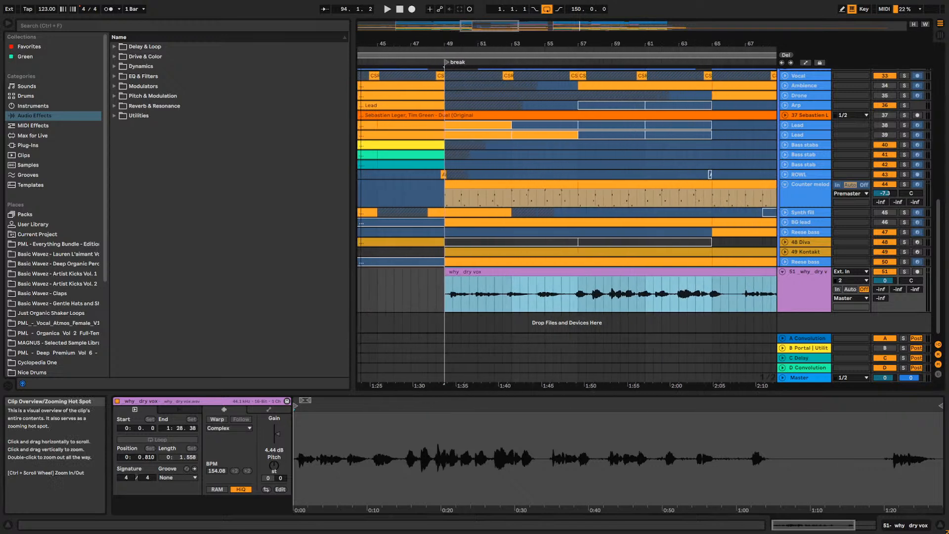
# Place the insert marker at 49.1.1 on the vocal clip's start and play the break with the dry vocal.
pyautogui.click(443, 297)
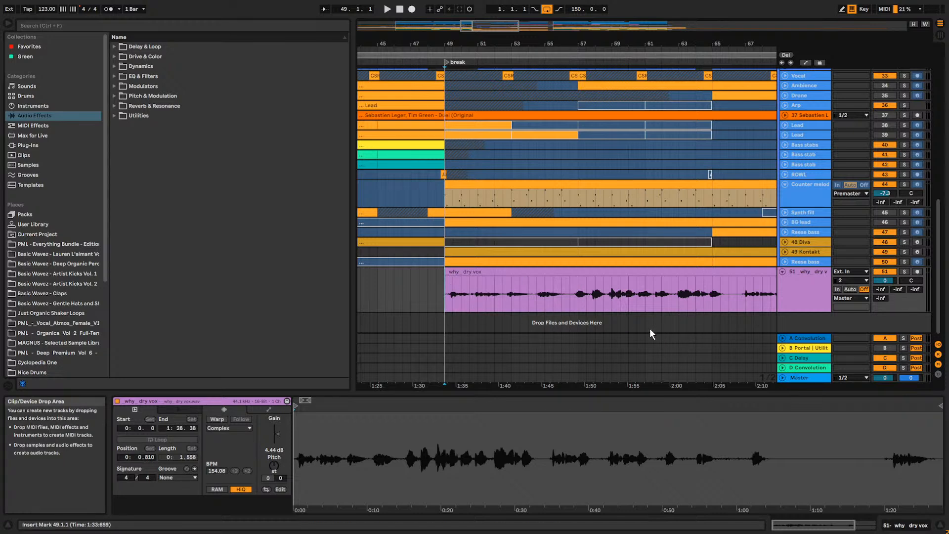
pyautogui.click(434, 298)
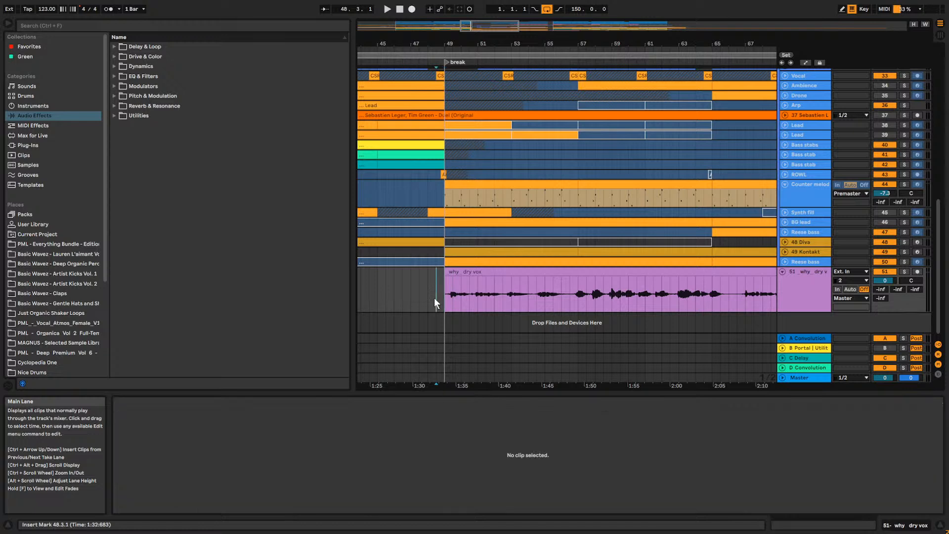
pyautogui.click(446, 298)
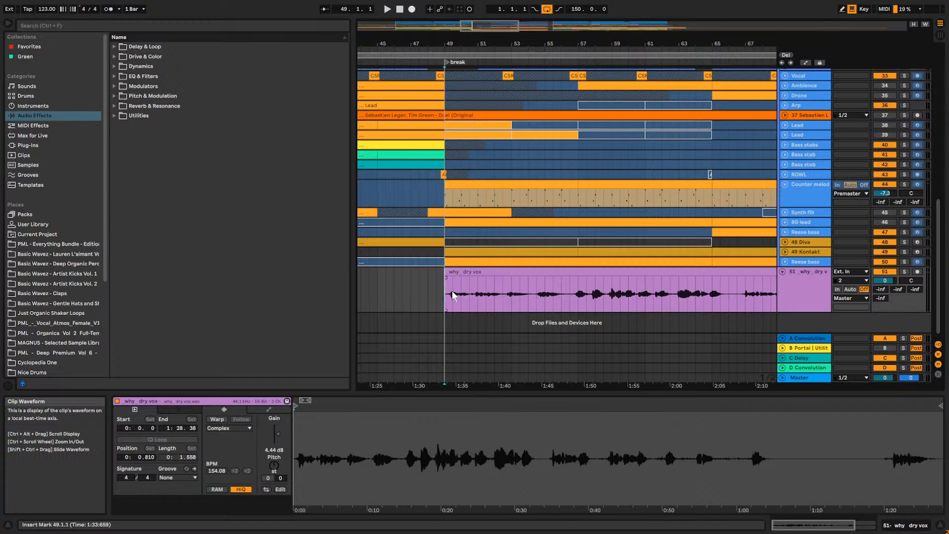
pyautogui.click(437, 297)
pyautogui.click(447, 298)
pyautogui.press('space')
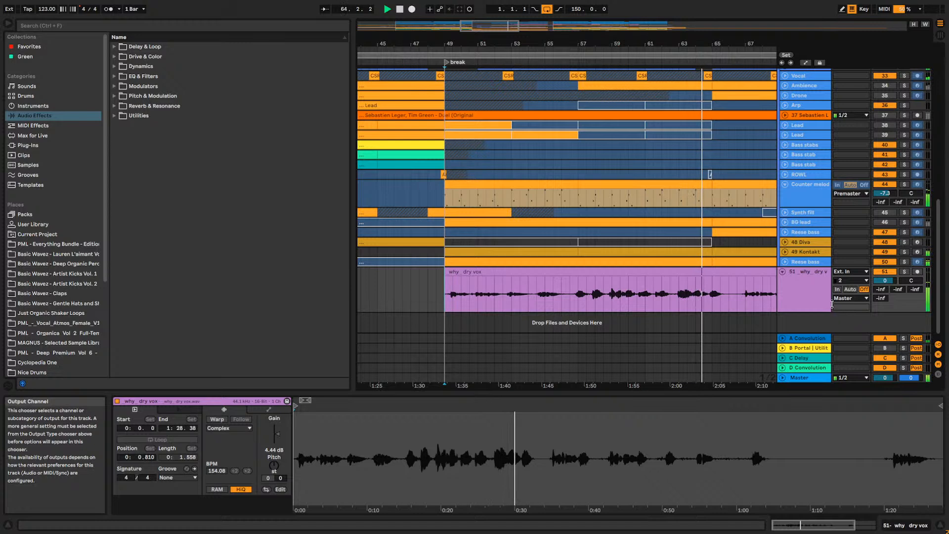
pyautogui.moveTo(572, 43); pyautogui.dragTo(502, 25)
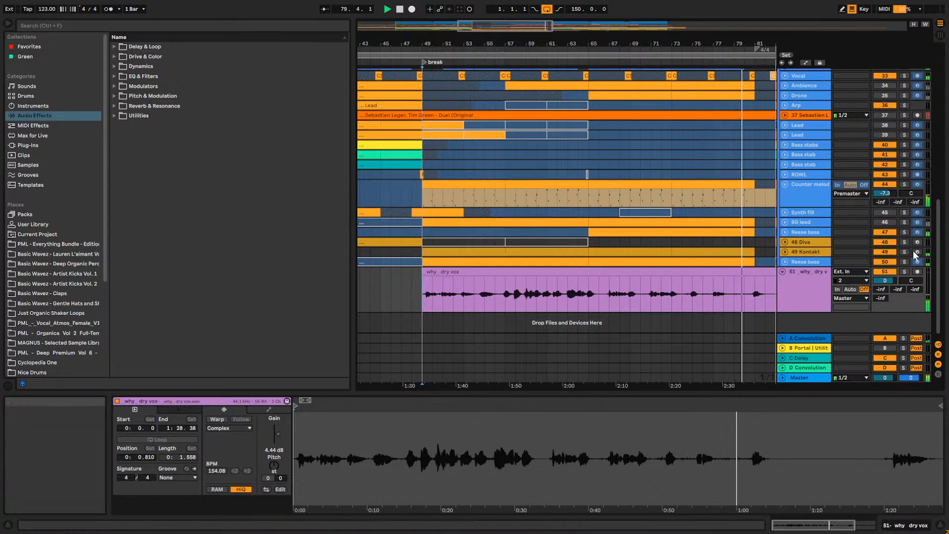
# Restart playback at about bar 89 to hear the final phrase of the dry vocal clip in drop 2.
pyautogui.moveTo(725, 44); pyautogui.dragTo(584, 37)
pyautogui.press('space')
pyautogui.click(673, 303)
pyautogui.press('space')
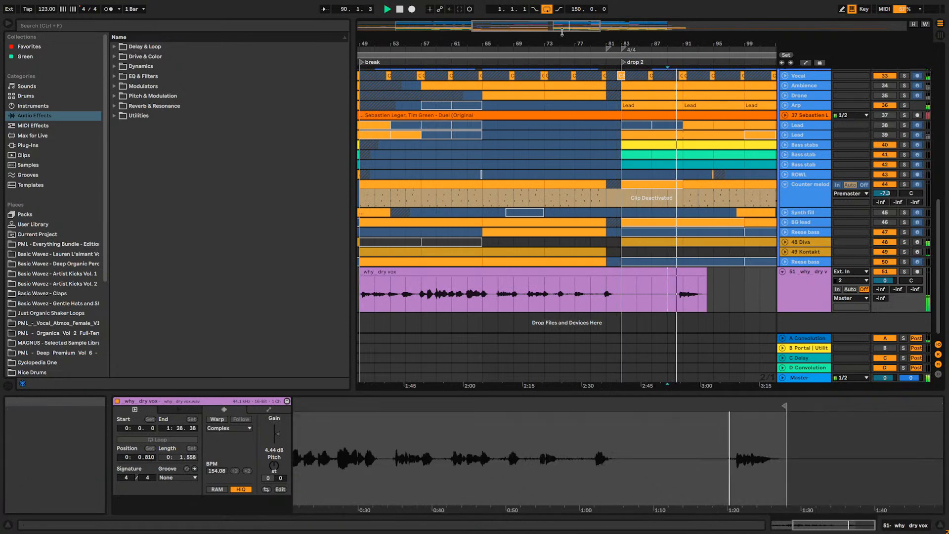
pyautogui.moveTo(614, 44)
pyautogui.mouseDown()
pyautogui.moveTo(614, 52)
pyautogui.moveTo(626, 49)
pyautogui.mouseUp()
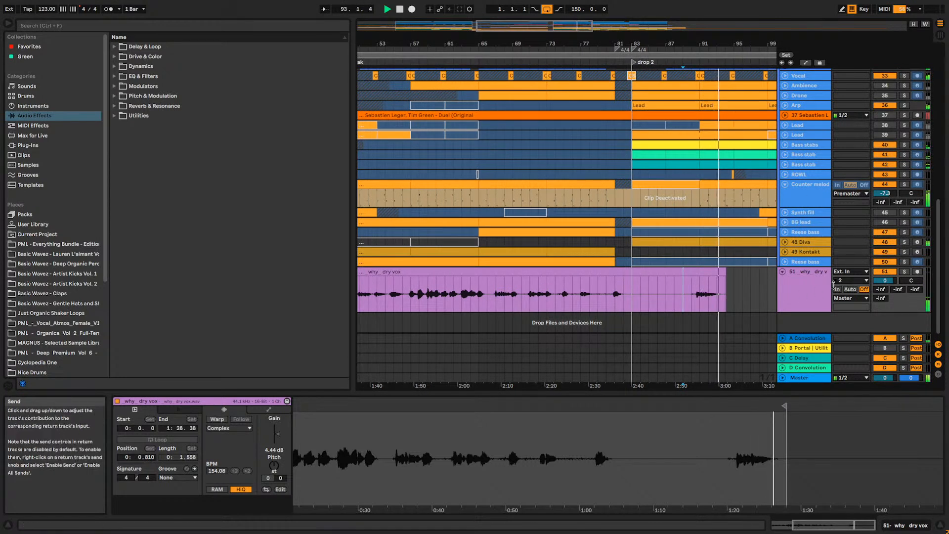
# Set the dry vocal clip's gain to 8 dB while auditioning its last phrase from 90.1.1 in drop 2.
pyautogui.moveTo(885, 281); pyautogui.dragTo(885, 274)
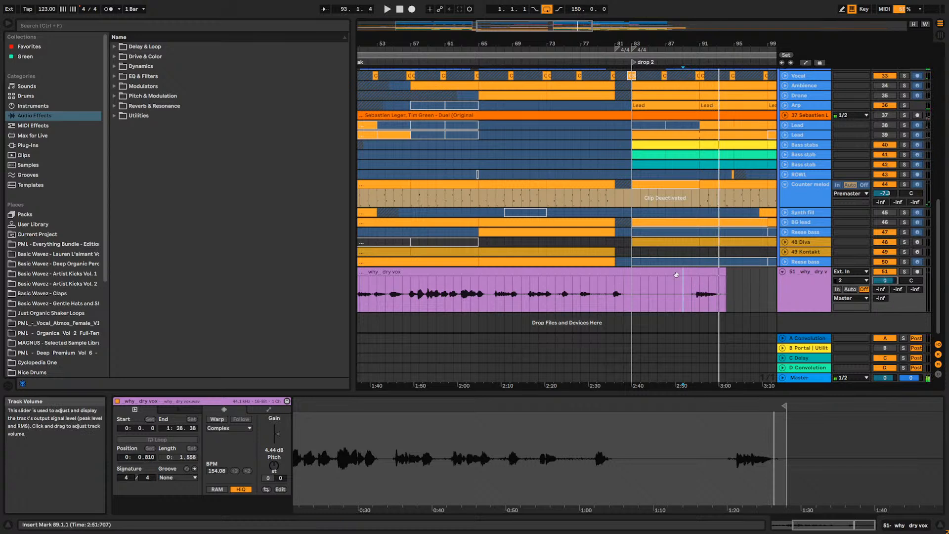
pyautogui.click(668, 271)
pyautogui.moveTo(276, 433); pyautogui.dragTo(276, 430)
pyautogui.press('space')
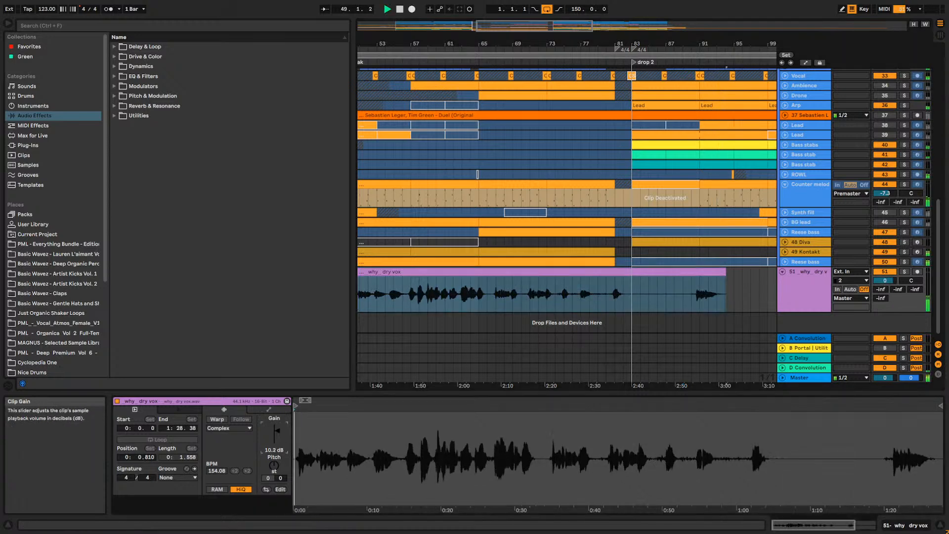
pyautogui.click(690, 296)
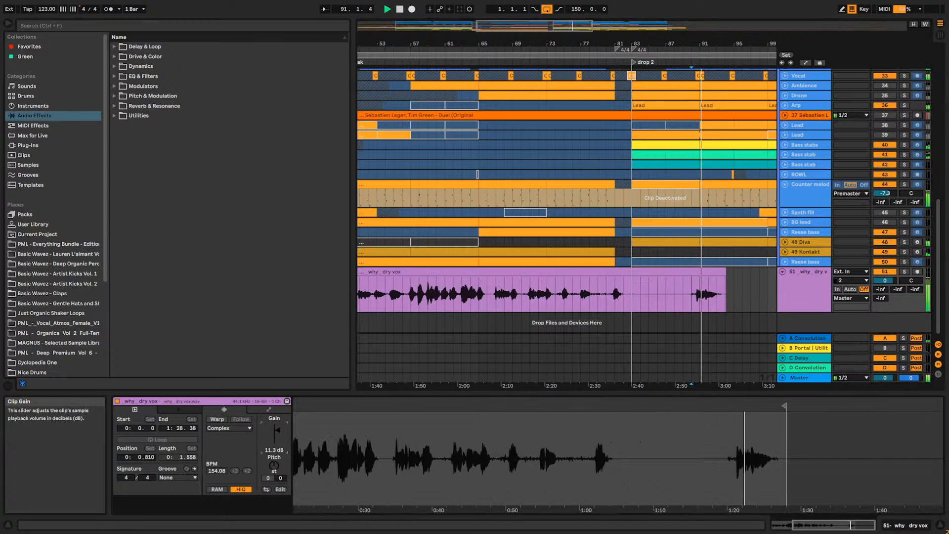
pyautogui.moveTo(276, 430); pyautogui.dragTo(277, 431)
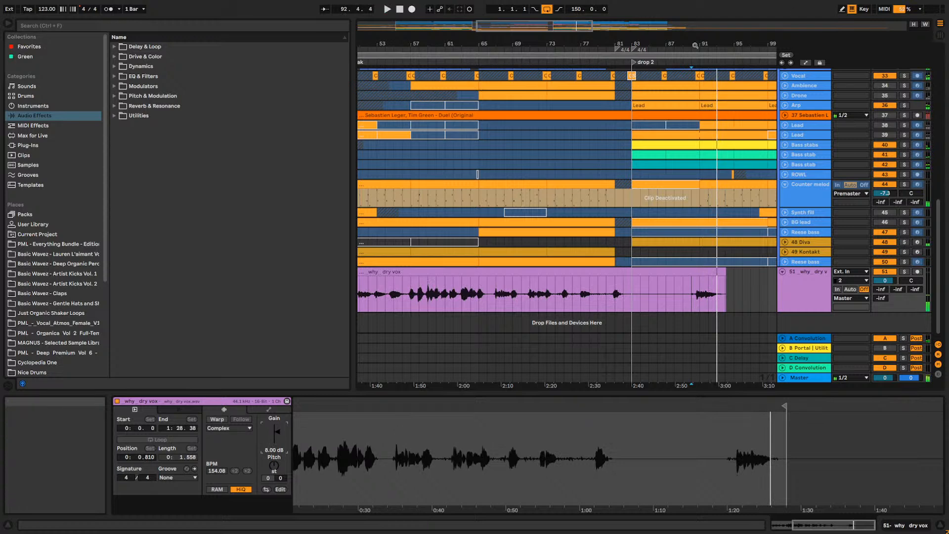
# Go back to the start of the vocal at the break, reset the clip's gain and raise it to 8.69 dB.
pyautogui.doubleClick(512, 30)
pyautogui.moveTo(459, 22); pyautogui.dragTo(546, 285)
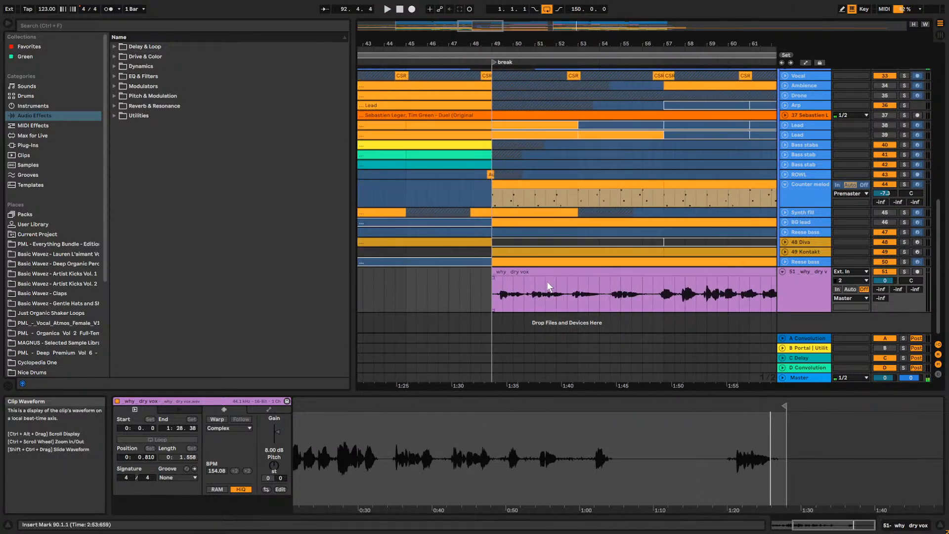
pyautogui.click(557, 271)
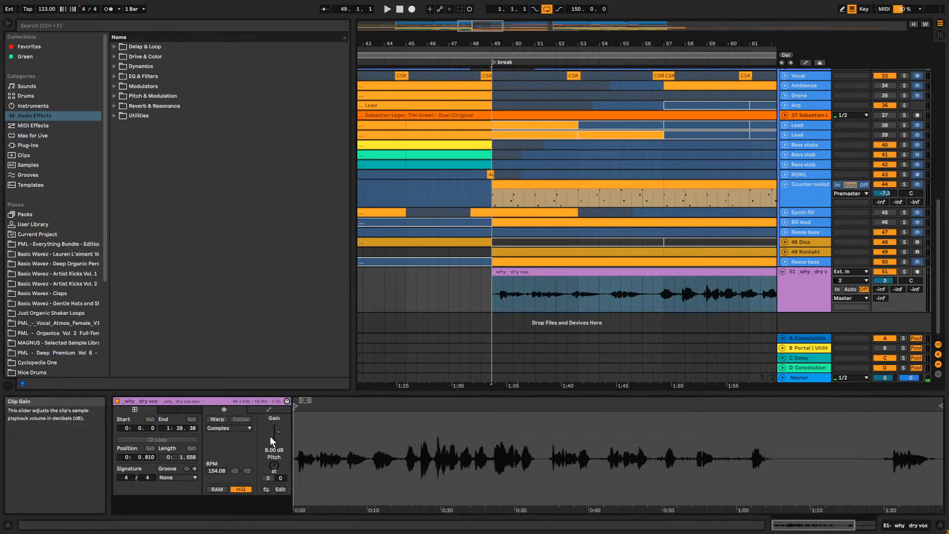
pyautogui.doubleClick(273, 434)
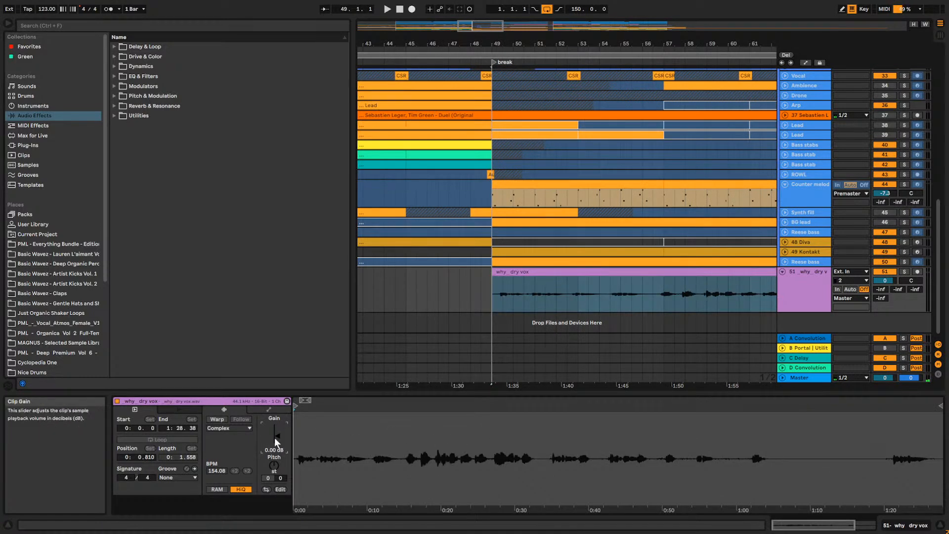
pyautogui.moveTo(277, 435); pyautogui.dragTo(277, 432)
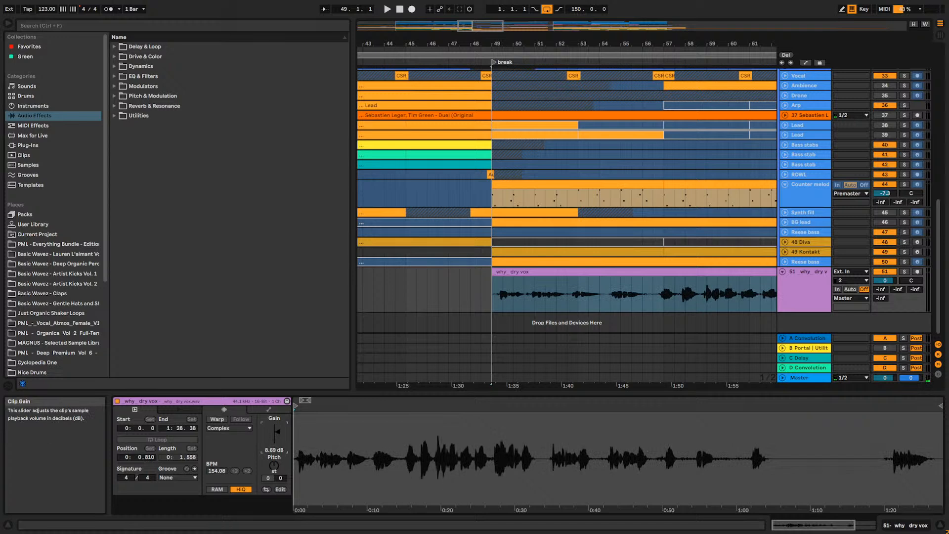
# Turn on the metronome, solo the dry vocal track and play the clip's opening phrase from 49.1.1.
pyautogui.click(496, 300)
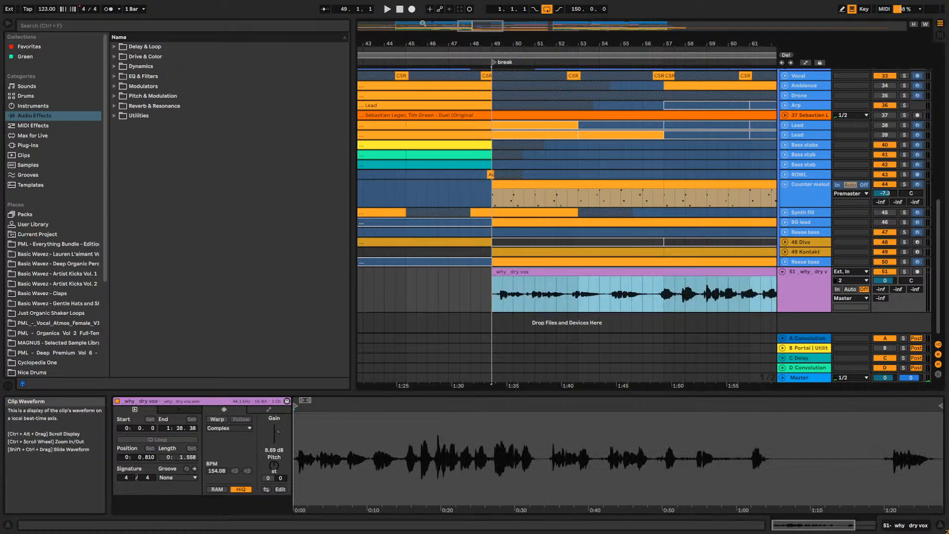
pyautogui.moveTo(505, 43); pyautogui.dragTo(521, 87)
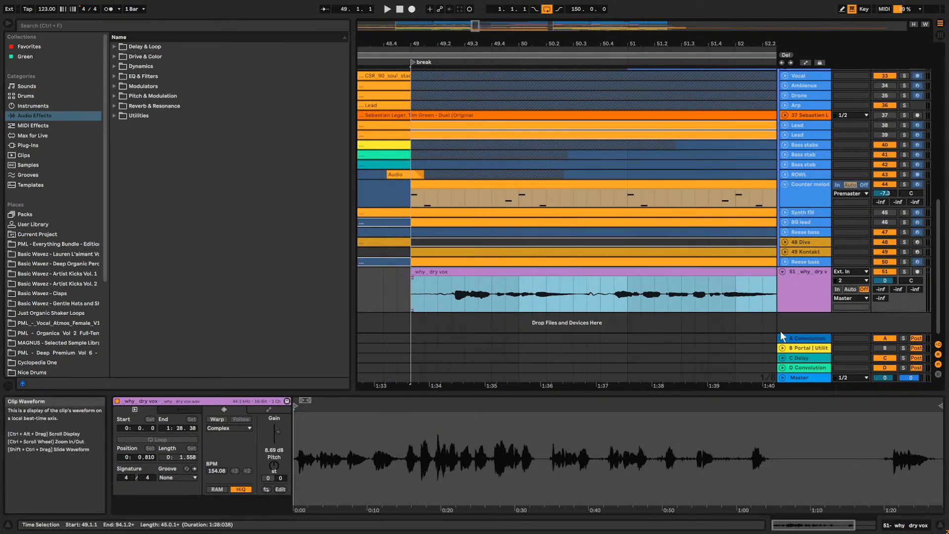
pyautogui.click(106, 9)
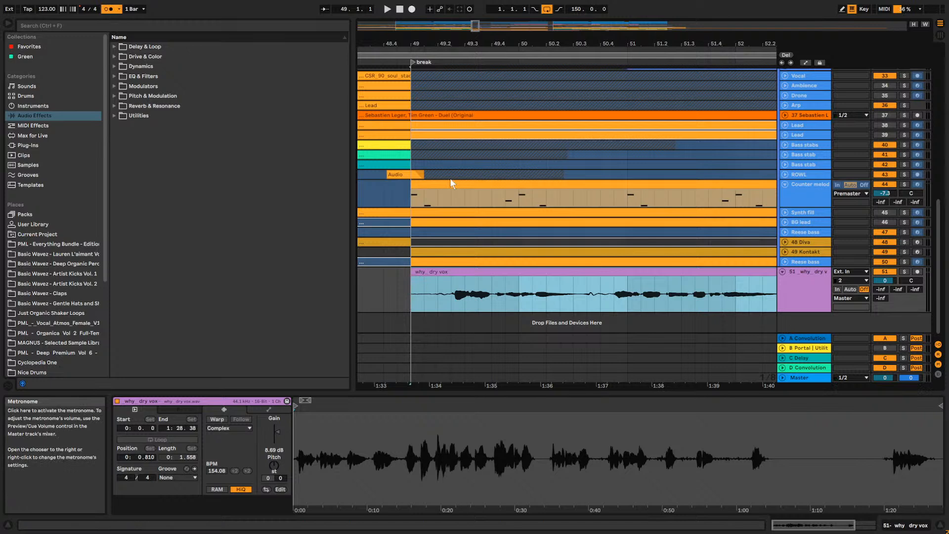
pyautogui.click(419, 293)
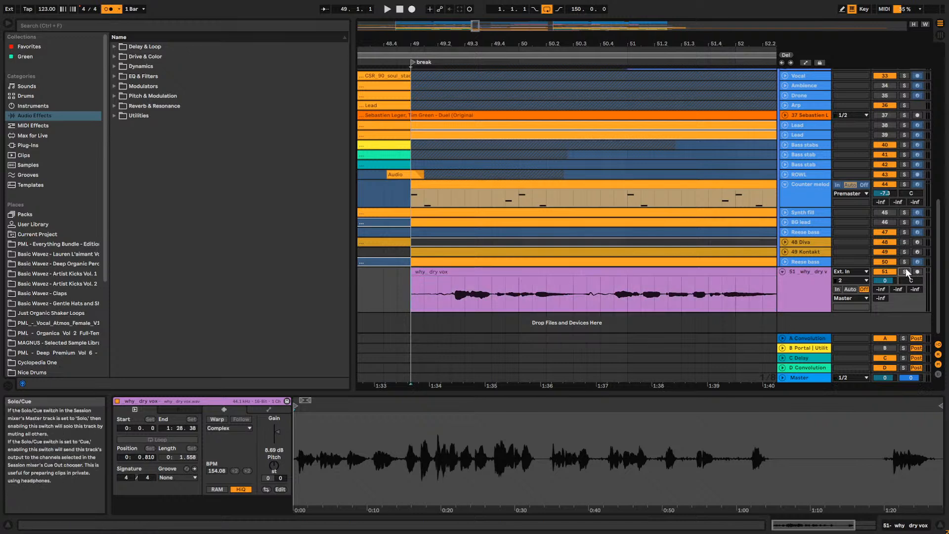
pyautogui.press('space')
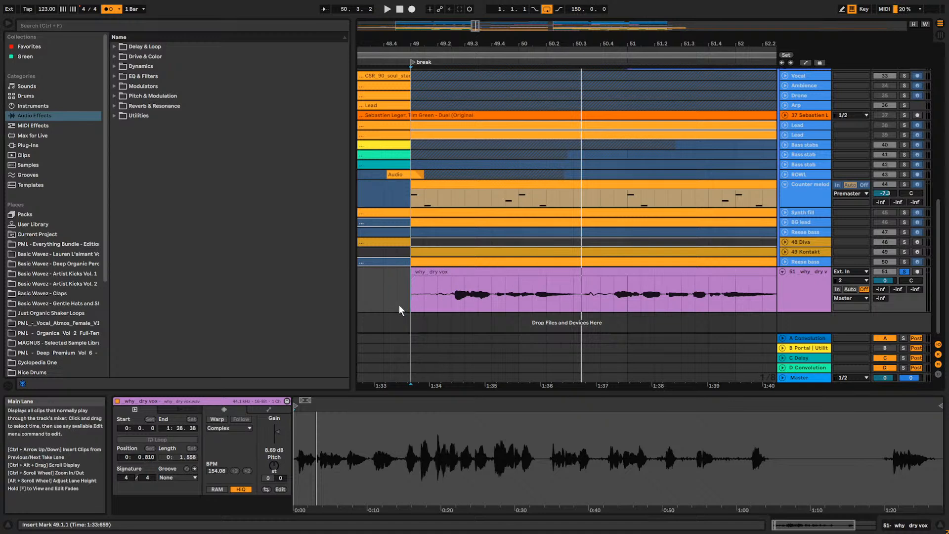
pyautogui.press('space')
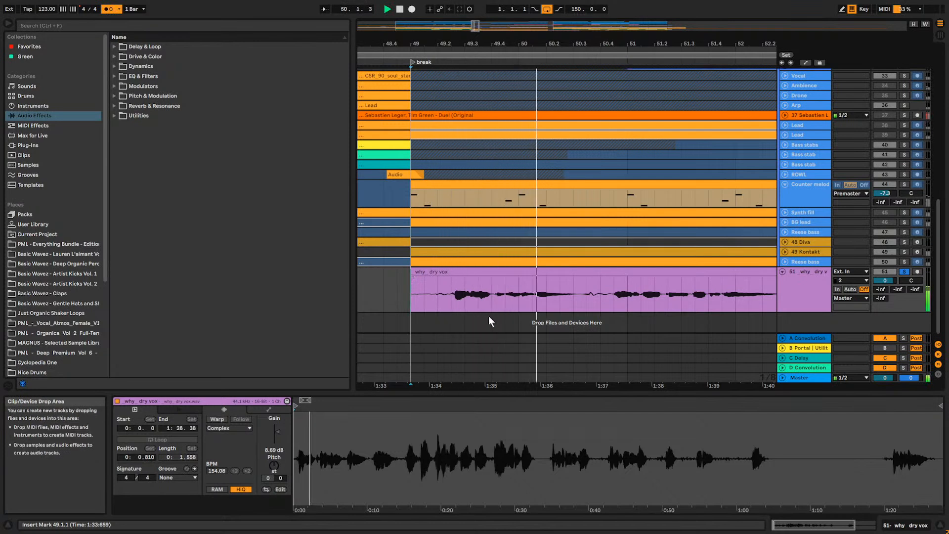
pyautogui.press('space')
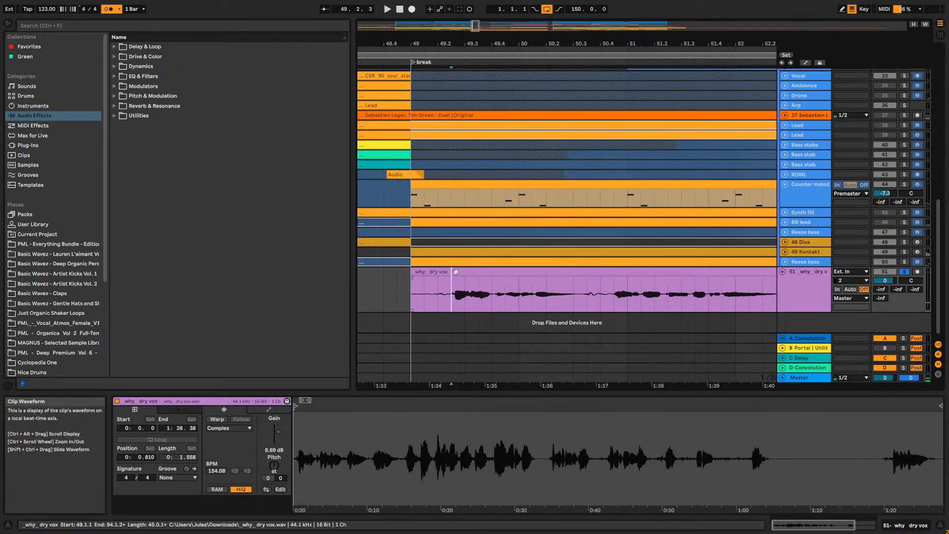
# Split the dry vocal clip at 50.3.3, unsolo its track and play the first phrase with the full mix.
pyautogui.click(449, 296)
pyautogui.click(588, 296)
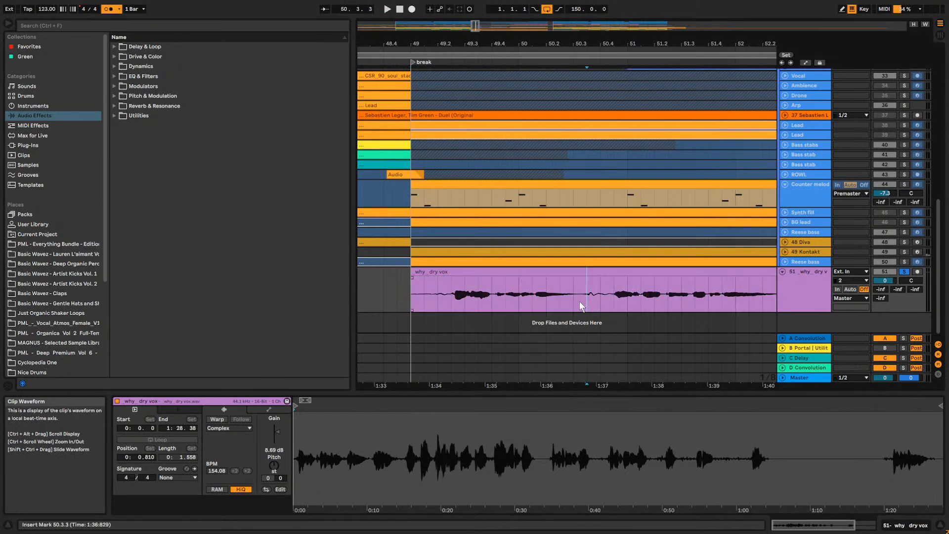
pyautogui.hotkey('ctrl', 'e')
pyautogui.press('space')
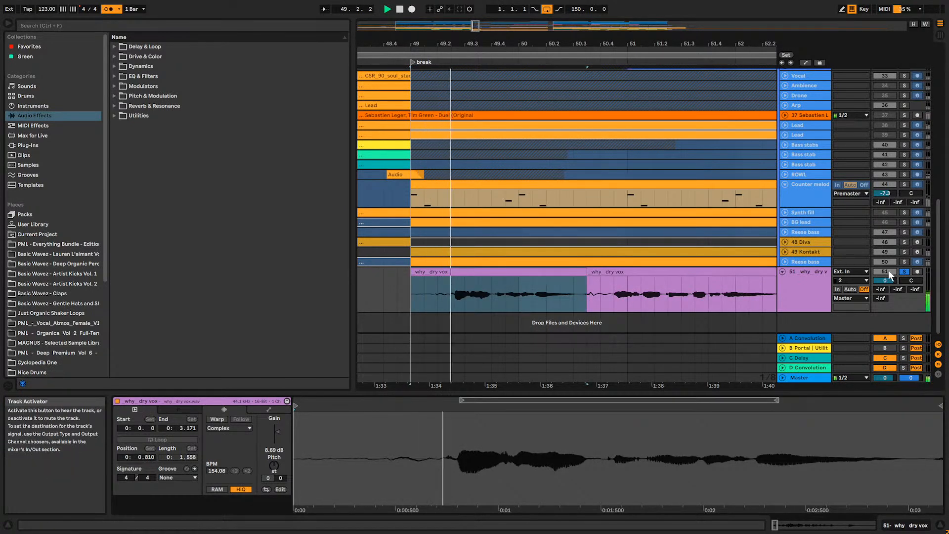
pyautogui.click(903, 272)
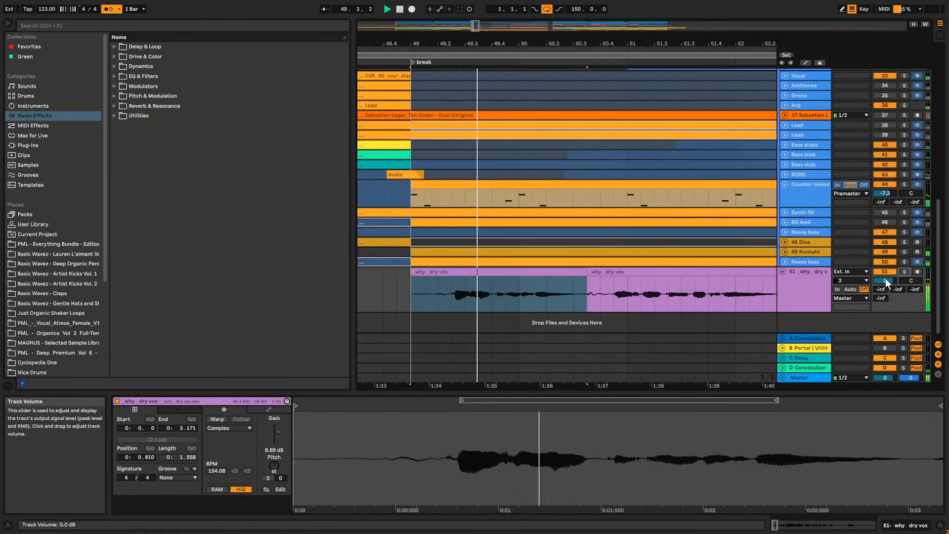
pyautogui.press('space')
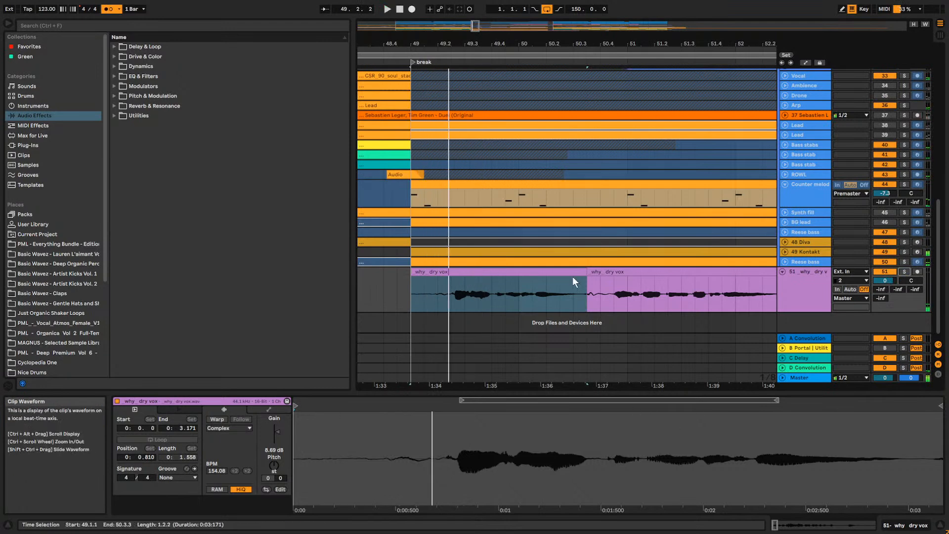
# Remove the vocal audio between 50.3.3 and bar 53, and play the isolated first phrase.
pyautogui.click(593, 271)
pyautogui.press('Delete')
pyautogui.click(486, 273)
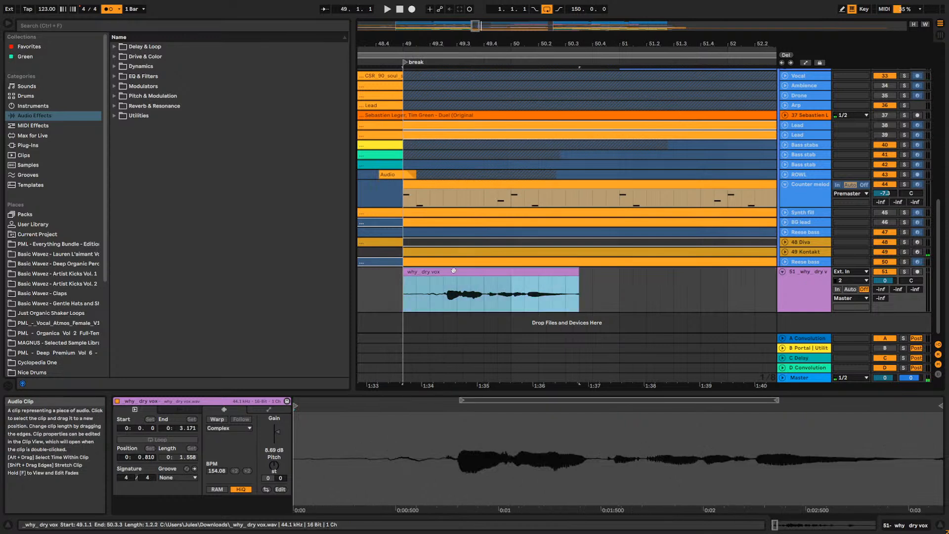
pyautogui.press('space')
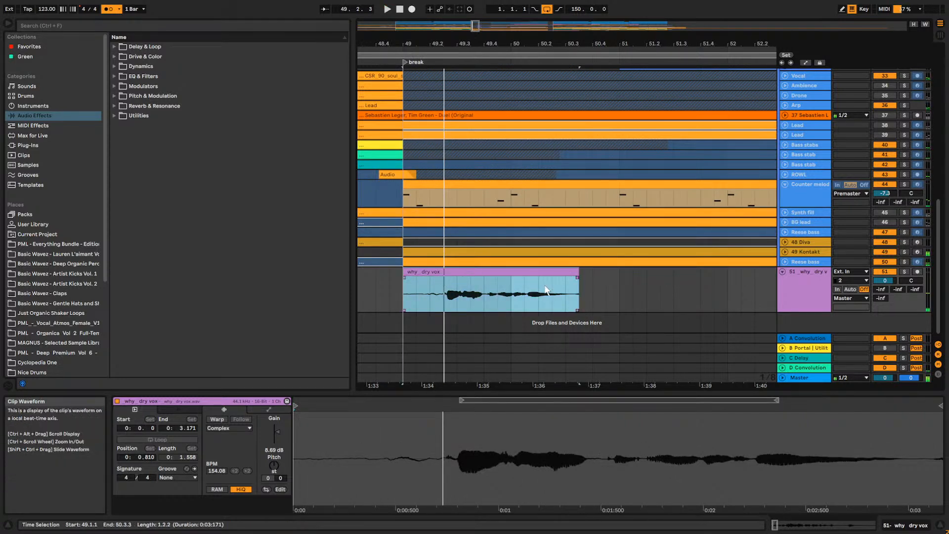
# Mute the dry vocal track and play the break's backing from 49.1.1.
pyautogui.click(375, 291)
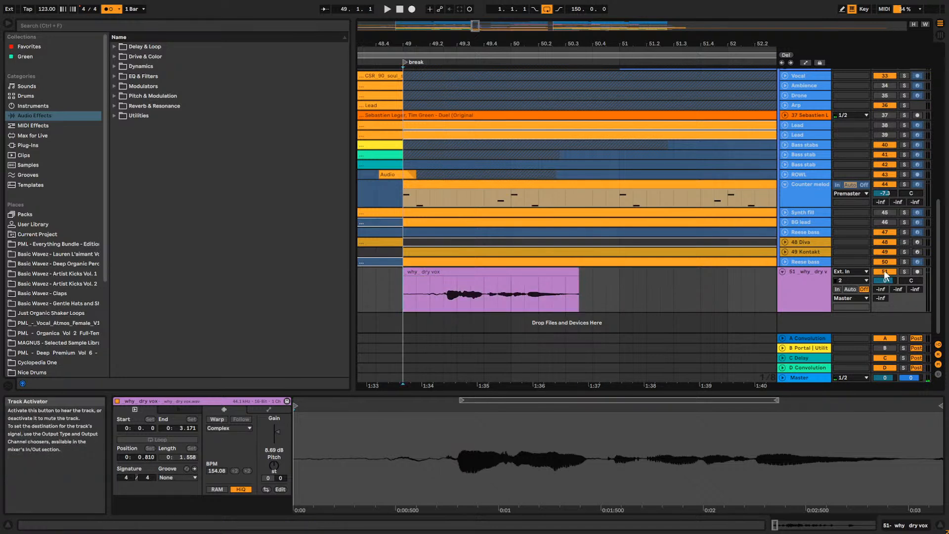
pyautogui.press('space')
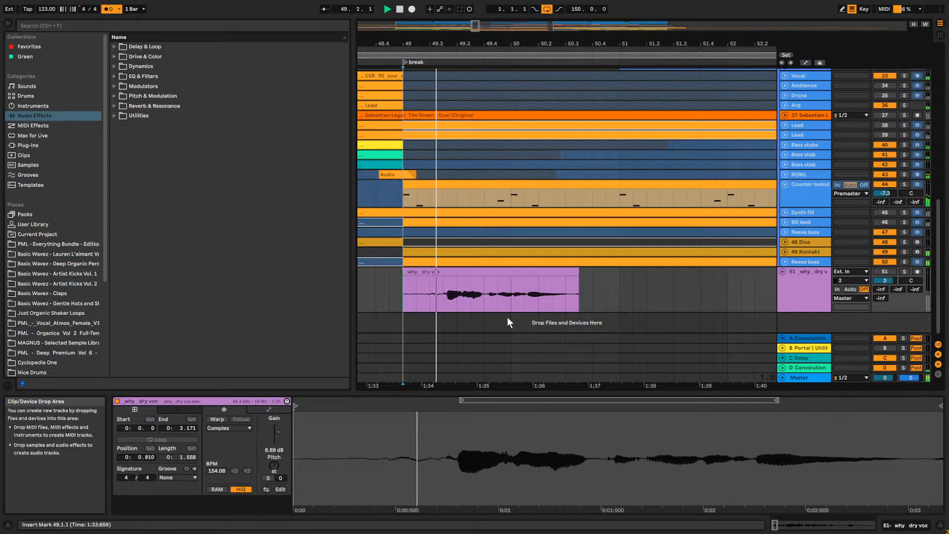
pyautogui.press('space')
pyautogui.press('space')
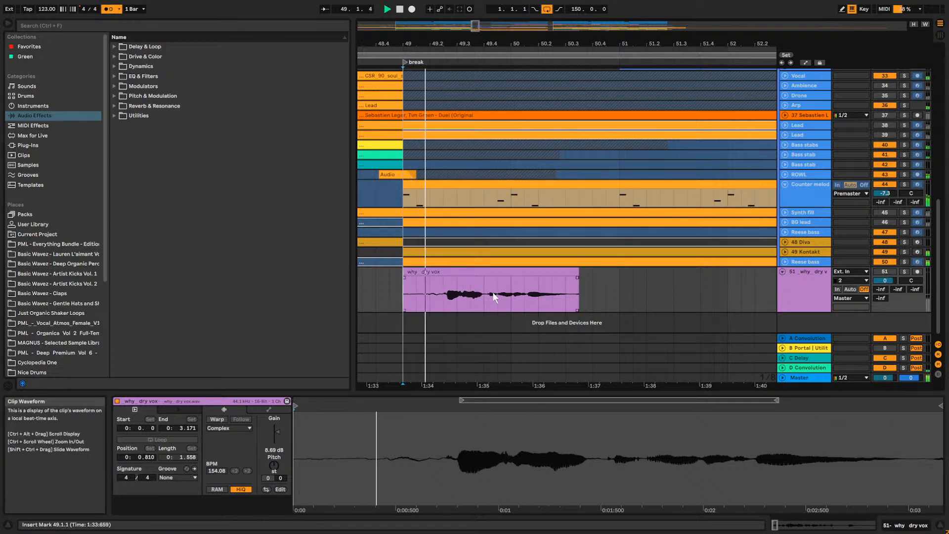
pyautogui.press('space')
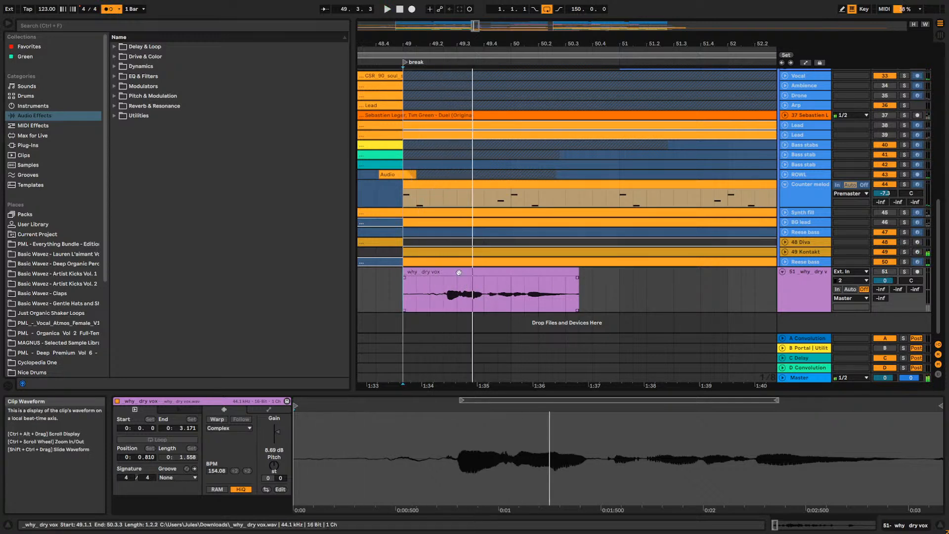
# Move the first vocal phrase slightly later, to just past 49.1.2, and play the break from 49.1.1.
pyautogui.moveTo(460, 268); pyautogui.dragTo(475, 274)
pyautogui.click(402, 295)
pyautogui.press('space')
pyautogui.press('space')
# Unmute the dry vocal track and replay the opening of the break to hear the shifted phrase against the music.
pyautogui.click(879, 271)
pyautogui.press('space')
pyautogui.press('space')
pyautogui.press('space')
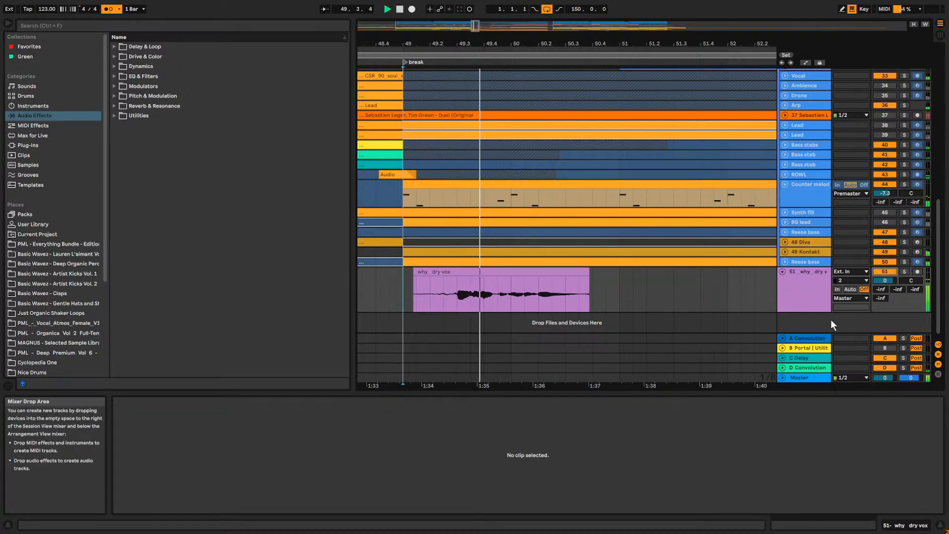
pyautogui.press('space')
pyautogui.press('space')
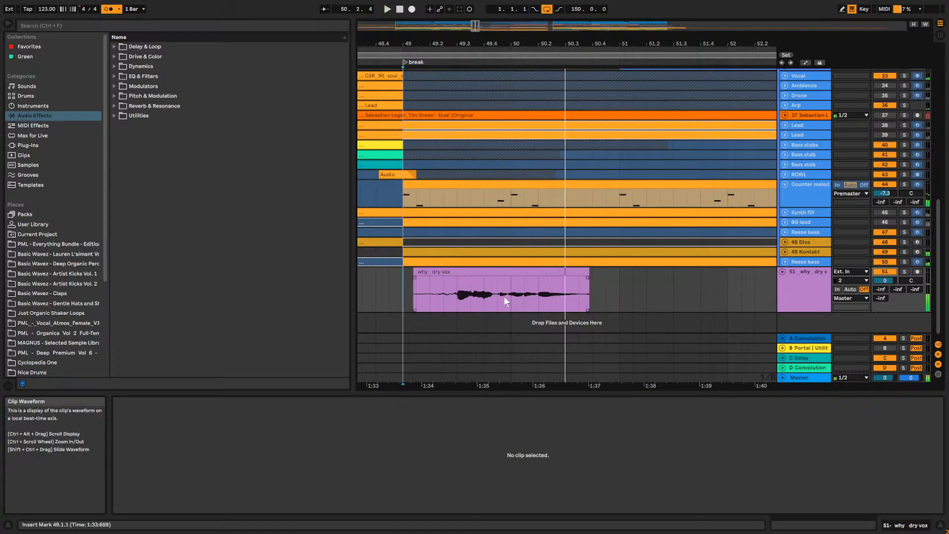
# Select the first vocal phrase and replay the break from 49.1.1 to check its timing.
pyautogui.click(586, 279)
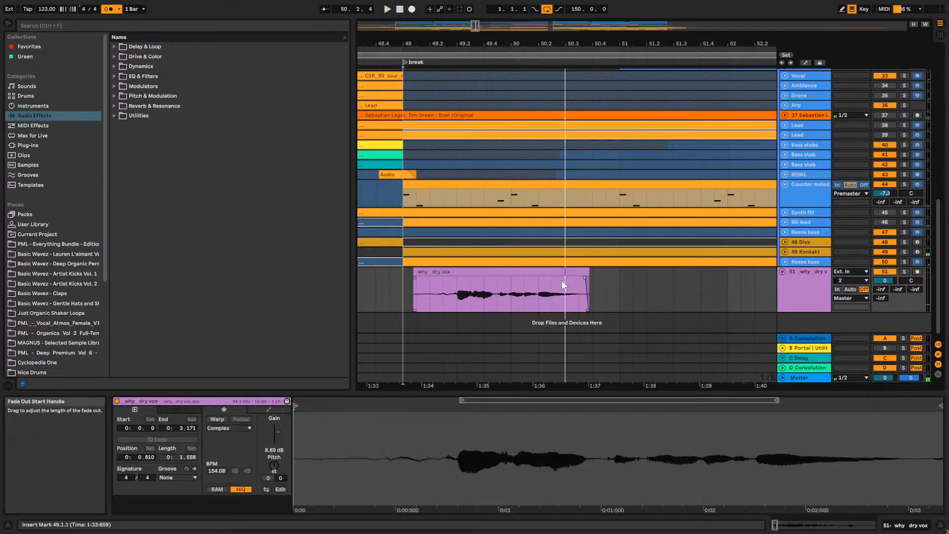
pyautogui.click(424, 272)
pyautogui.click(428, 290)
pyautogui.click(458, 271)
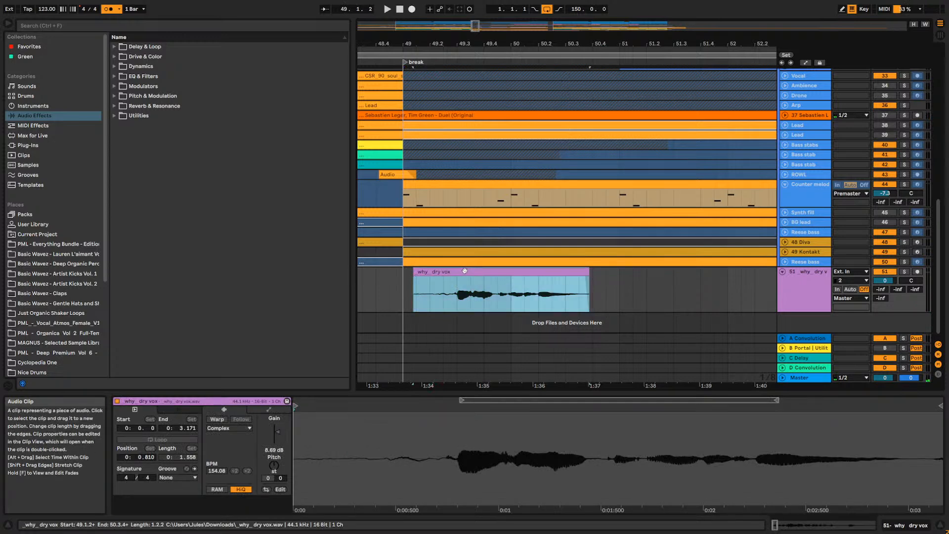
pyautogui.moveTo(466, 270); pyautogui.dragTo(467, 270)
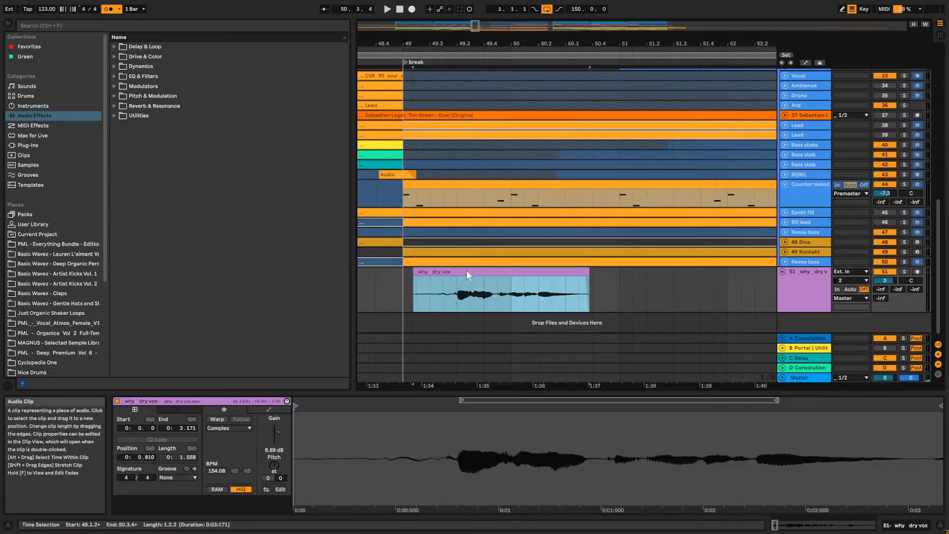
pyautogui.click(403, 292)
pyautogui.press('space')
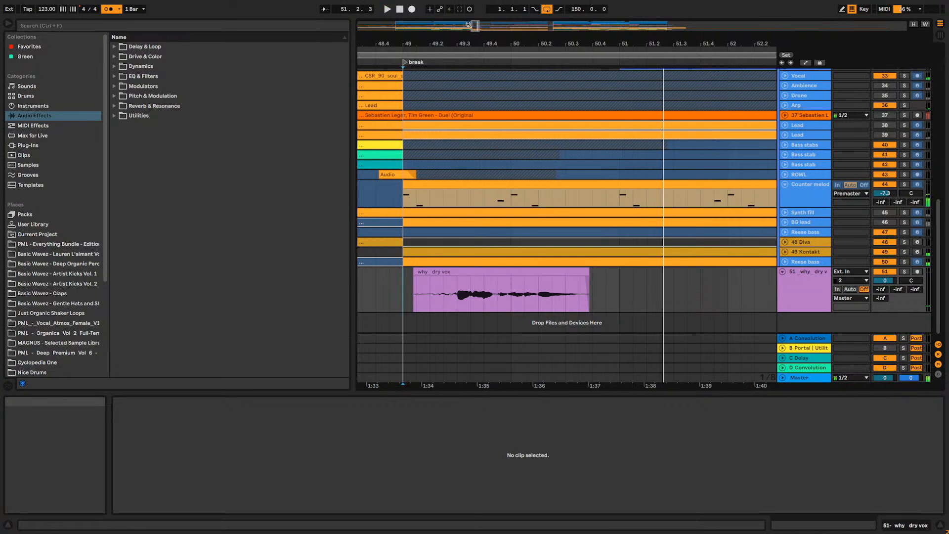
# Move the second vocal clip so it starts at 51.1.1, and play the break from 49.1.1.
pyautogui.moveTo(475, 28); pyautogui.dragTo(478, 14)
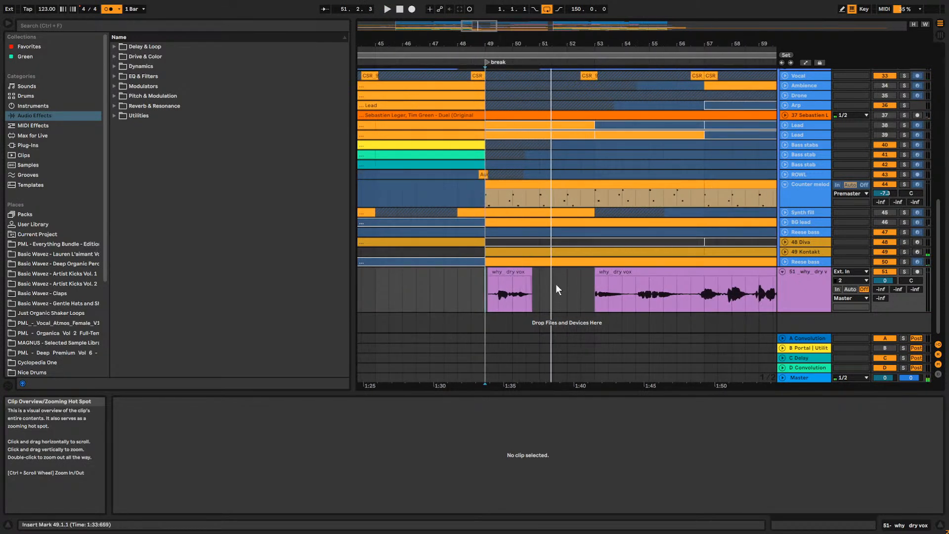
pyautogui.moveTo(605, 276); pyautogui.dragTo(544, 279)
pyautogui.click(485, 297)
pyautogui.press('space')
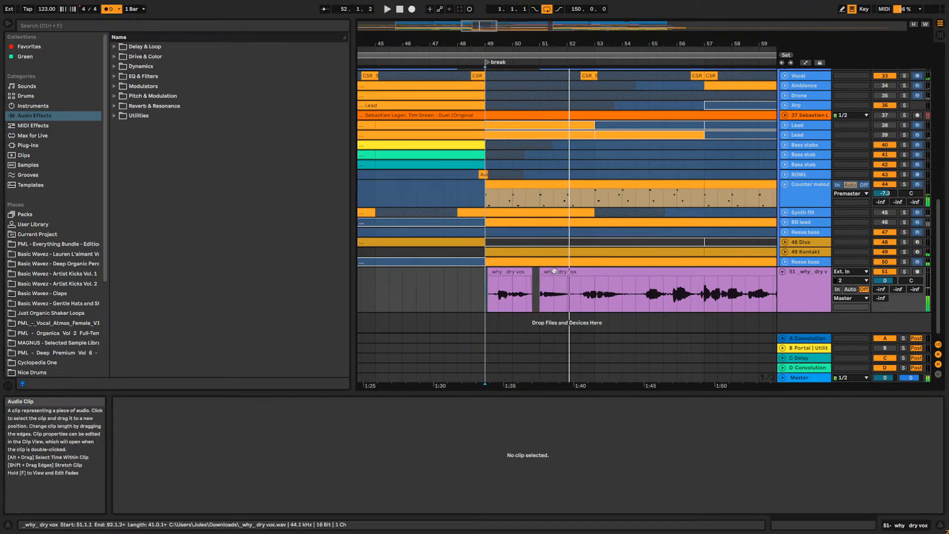
# Extend the end of the first vocal clip over the second one to 61.3.1 while playing from 50.1.1.
pyautogui.moveTo(533, 273); pyautogui.dragTo(608, 273)
pyautogui.press('space')
pyautogui.click(513, 305)
pyautogui.press('space')
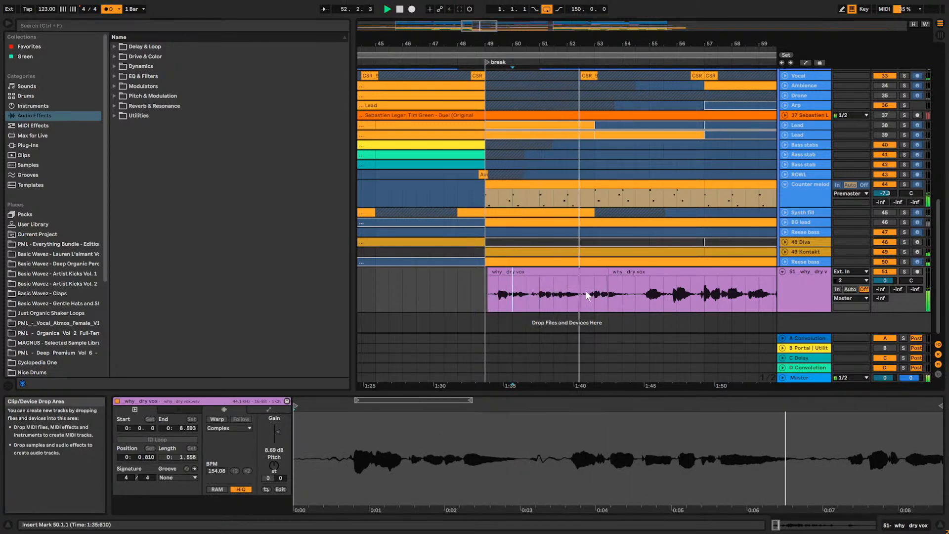
pyautogui.moveTo(607, 297); pyautogui.dragTo(725, 277)
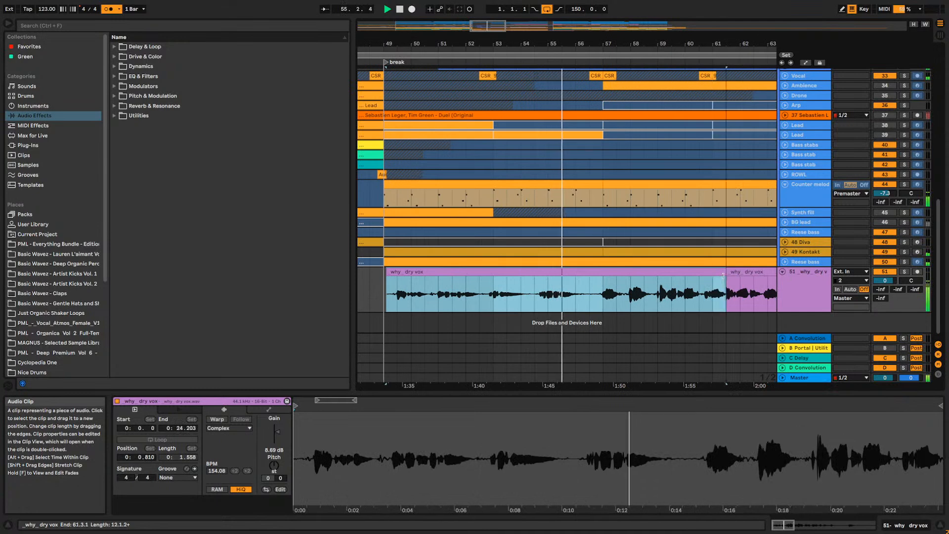
# Play the first vocal clip from 53.1.1 and split it at 54.3.1, just before the next phrase.
pyautogui.click(533, 299)
pyautogui.click(485, 297)
pyautogui.press('space')
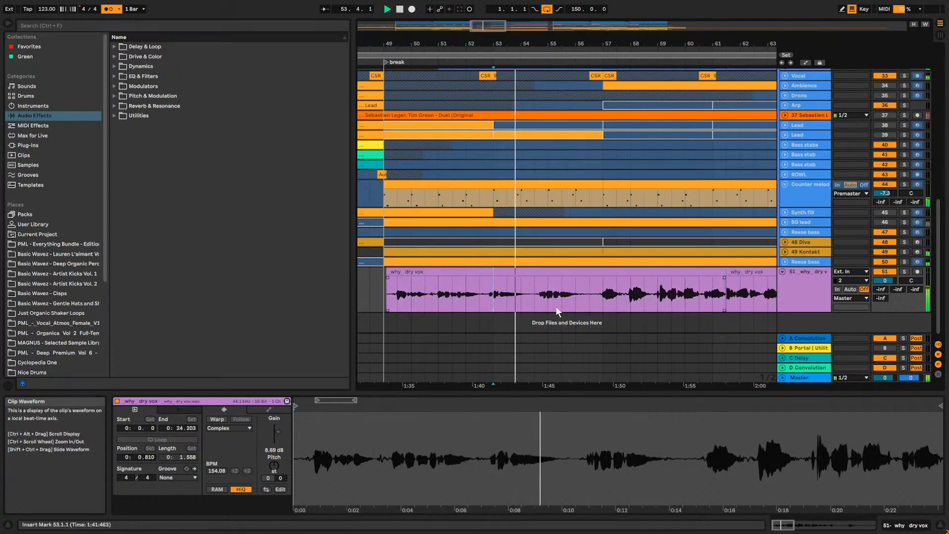
pyautogui.click(535, 301)
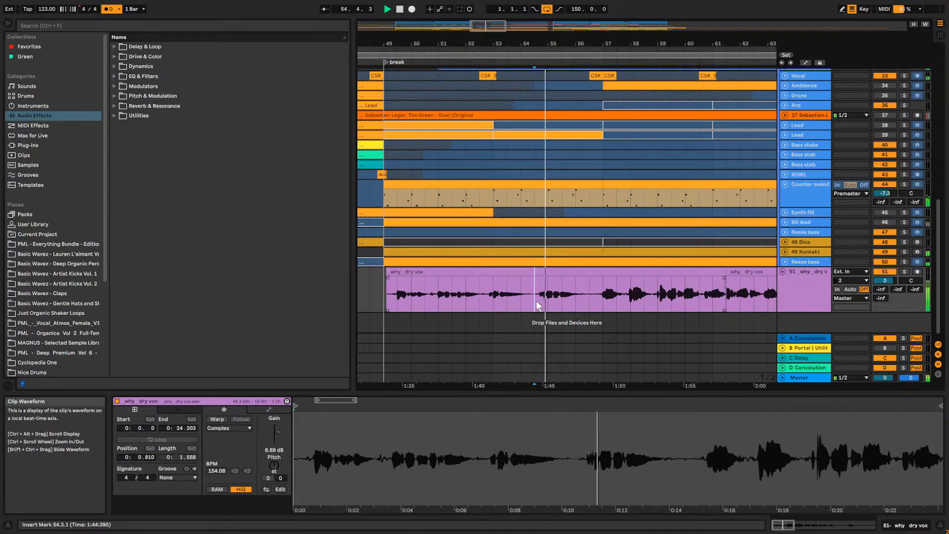
pyautogui.click(537, 303)
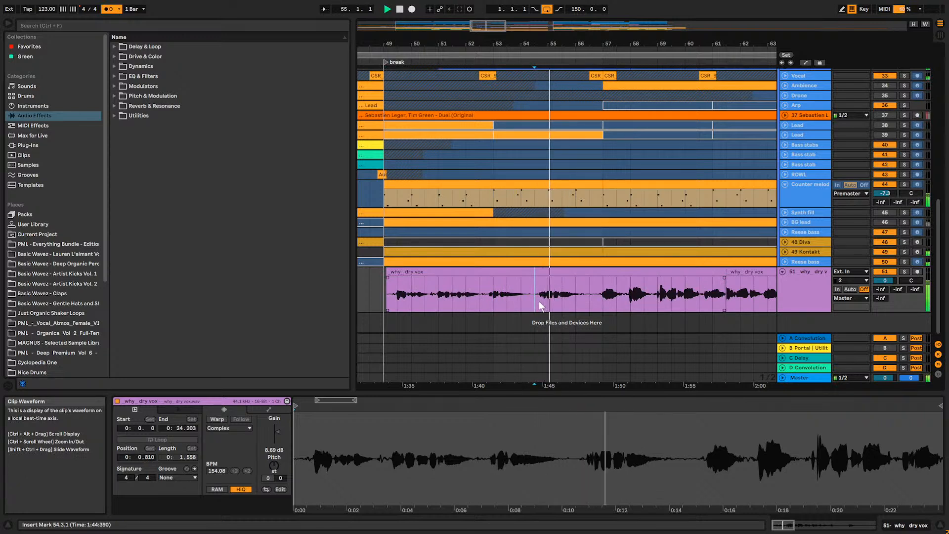
pyautogui.press('space')
pyautogui.hotkey('ctrl', 'e')
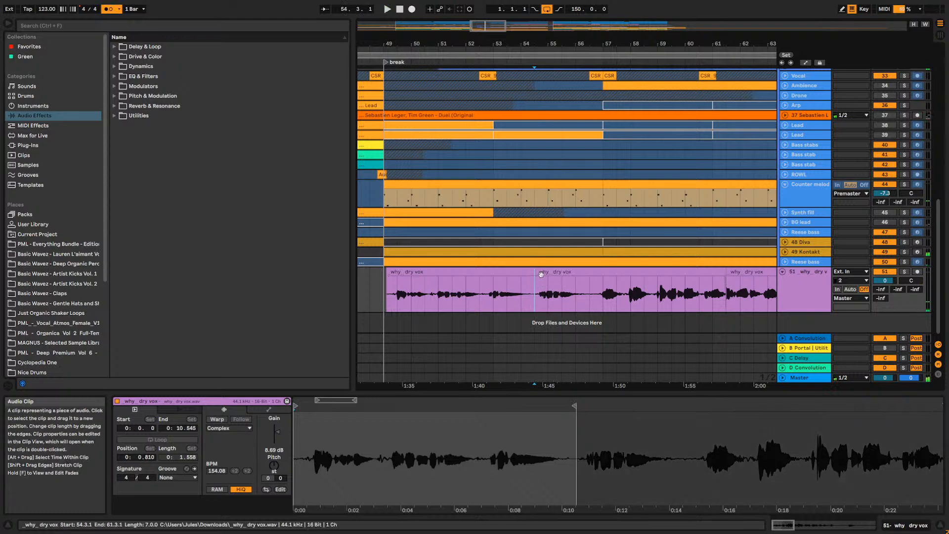
# Enable warping on the vocal clip that starts at 54.3.1 and play it against the music.
pyautogui.click(549, 274)
pyautogui.moveTo(501, 39); pyautogui.dragTo(563, 262)
pyautogui.click(549, 272)
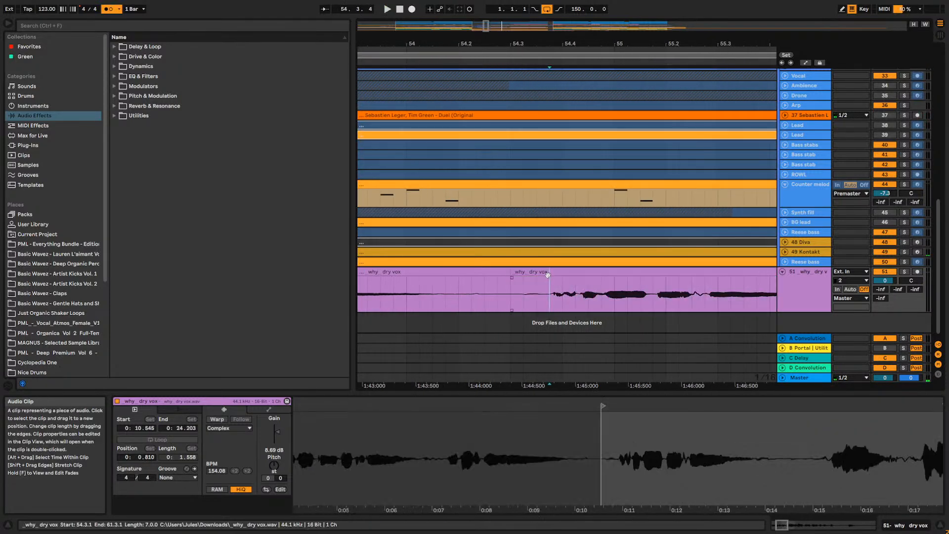
pyautogui.click(218, 419)
pyautogui.moveTo(314, 403); pyautogui.dragTo(404, 487)
pyautogui.press('space')
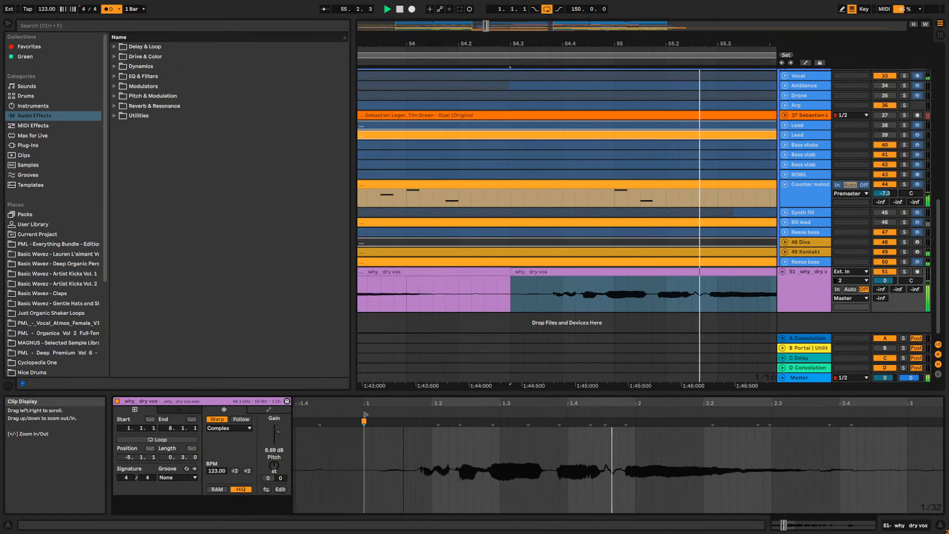
# Replay the warped phrase from its start and around 1.2.4 to locate the onset of its long syllable.
pyautogui.press('space')
pyautogui.press('space')
pyautogui.moveTo(519, 456); pyautogui.dragTo(537, 460)
pyautogui.press('space')
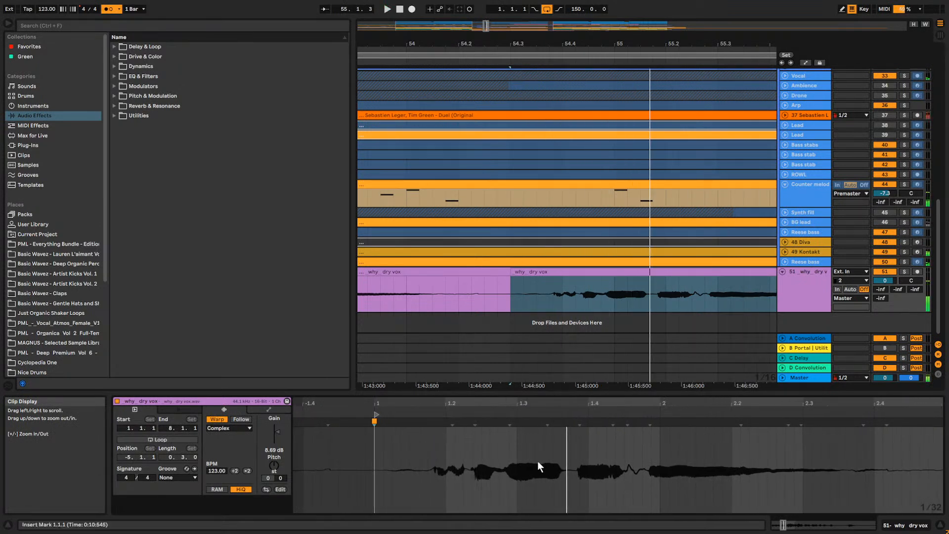
pyautogui.click(502, 437)
pyautogui.press('space')
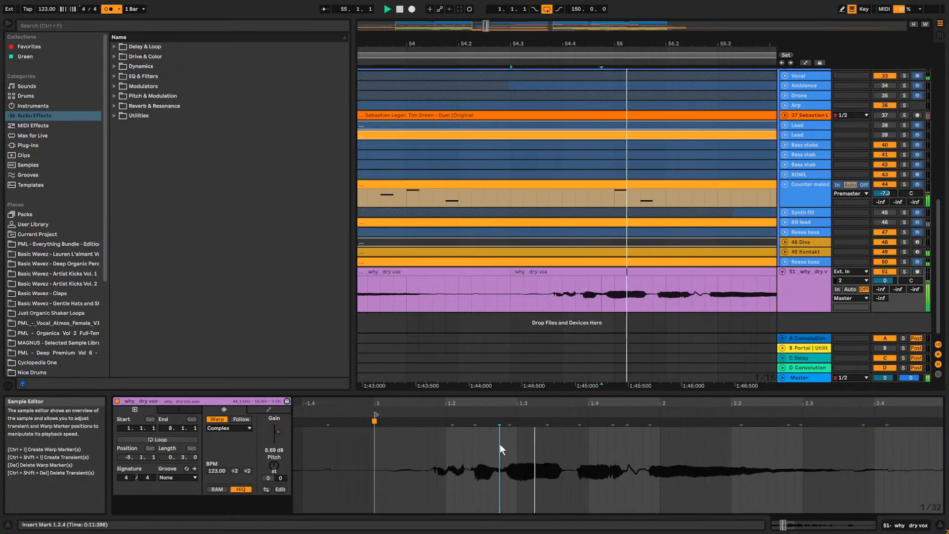
pyautogui.click(509, 446)
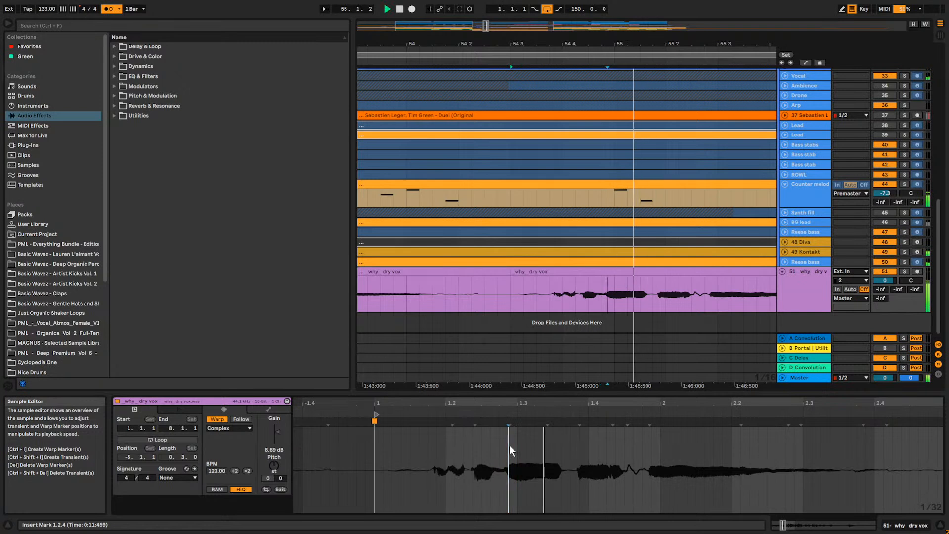
pyautogui.press('space')
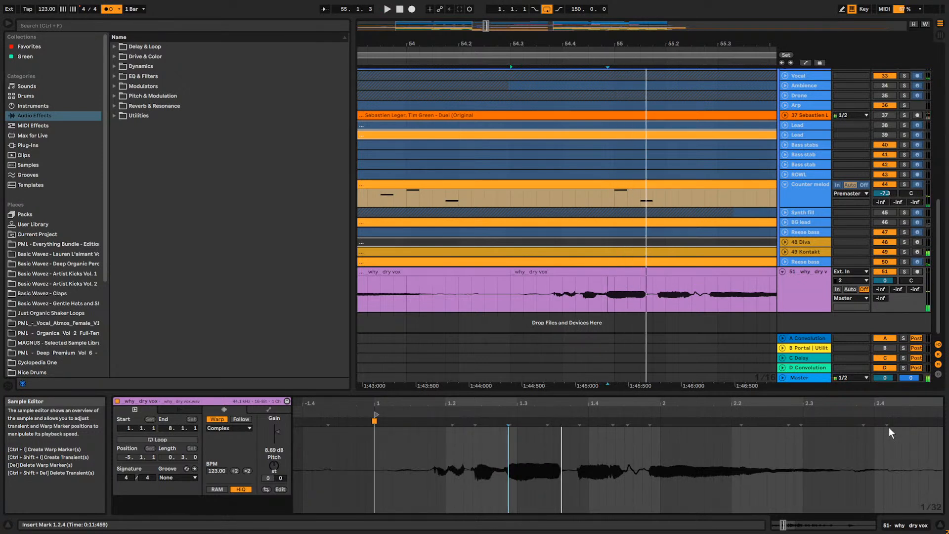
# Split the warped vocal clip at 56.2.4 and select the isolated phrase from 54.3.1.
pyautogui.moveTo(486, 27); pyautogui.dragTo(488, 19)
pyautogui.click(652, 297)
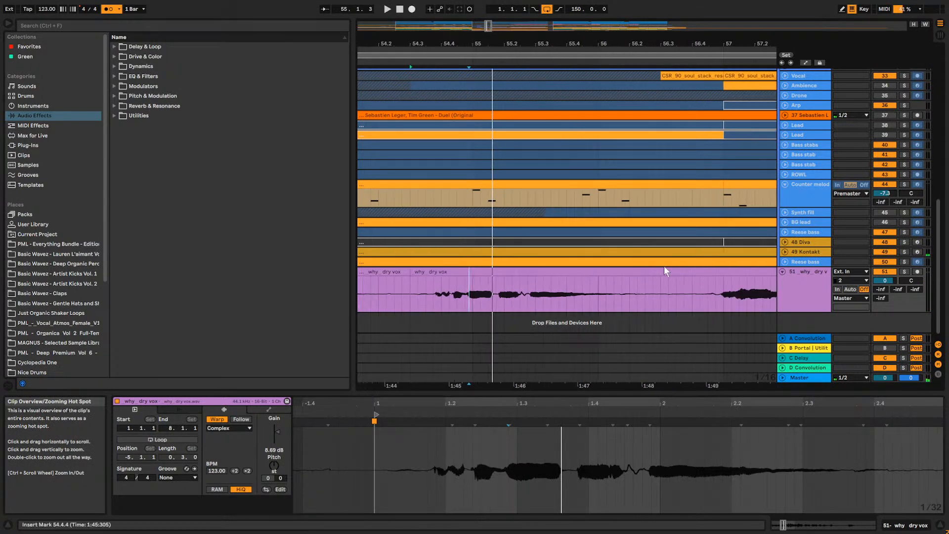
pyautogui.click(569, 272)
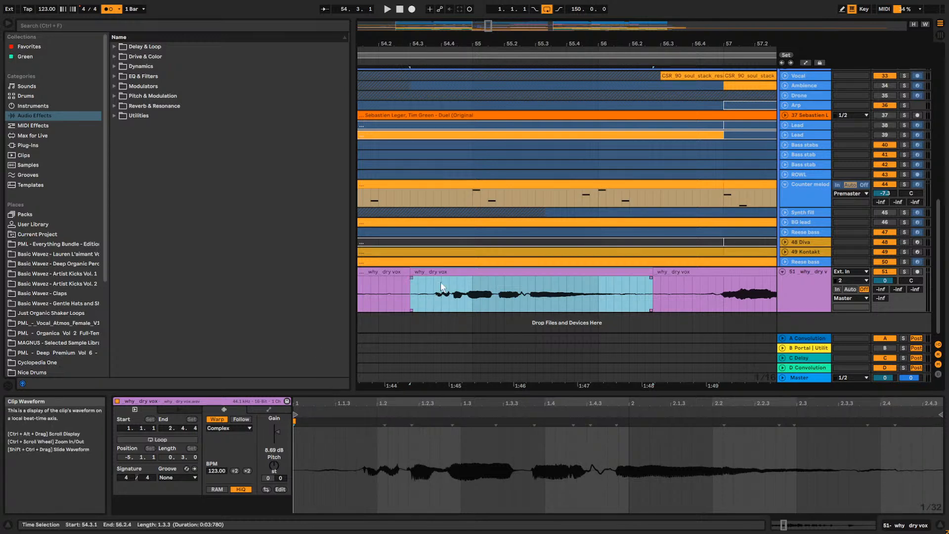
# Warp the isolated phrase so its long syllable starts at 1.3.1, and play the result.
pyautogui.moveTo(406, 404)
pyautogui.mouseDown()
pyautogui.moveTo(407, 419)
pyautogui.moveTo(418, 415)
pyautogui.moveTo(481, 466)
pyautogui.mouseUp()
pyautogui.press('space')
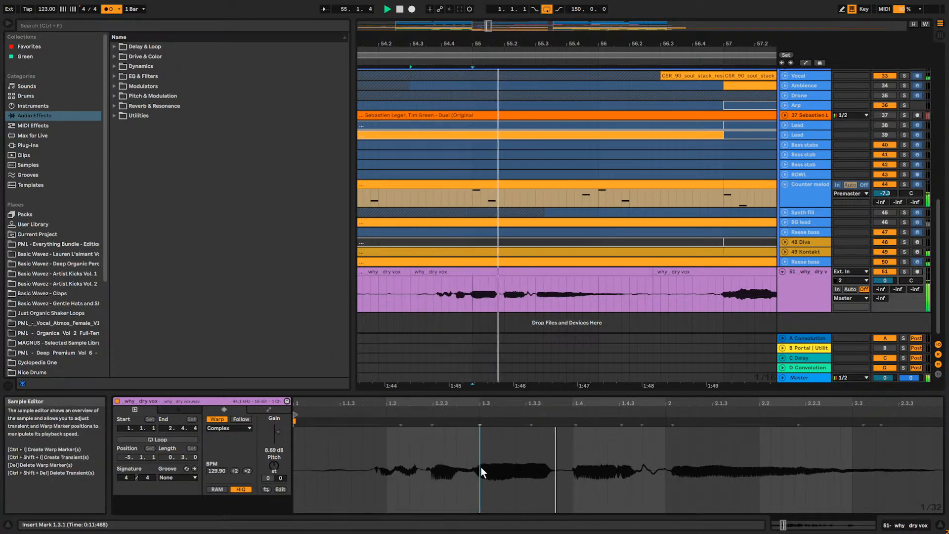
pyautogui.press('space')
# Pin the next syllable at 1.4 with a warp marker, align the following one with 2.1.1, and play the phrase.
pyautogui.click(576, 435)
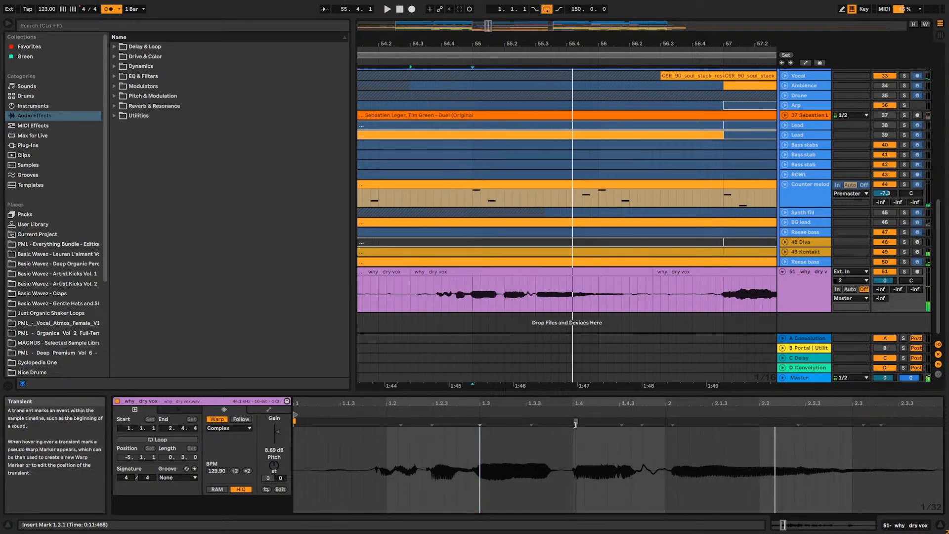
pyautogui.moveTo(675, 425); pyautogui.dragTo(669, 426)
pyautogui.press('space')
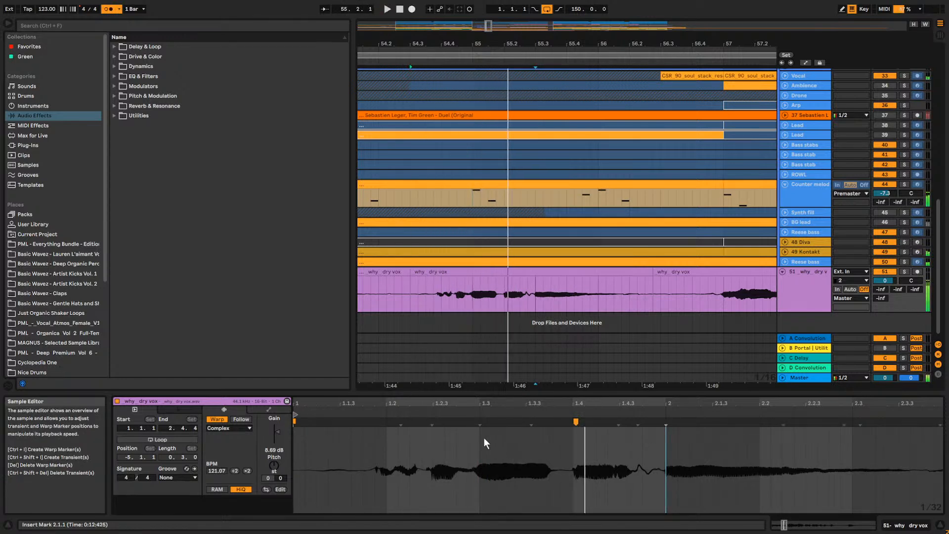
# Add warp markers on the syllables at 1.3 and 2.1 while replaying the phrase to check its timing.
pyautogui.click(479, 424)
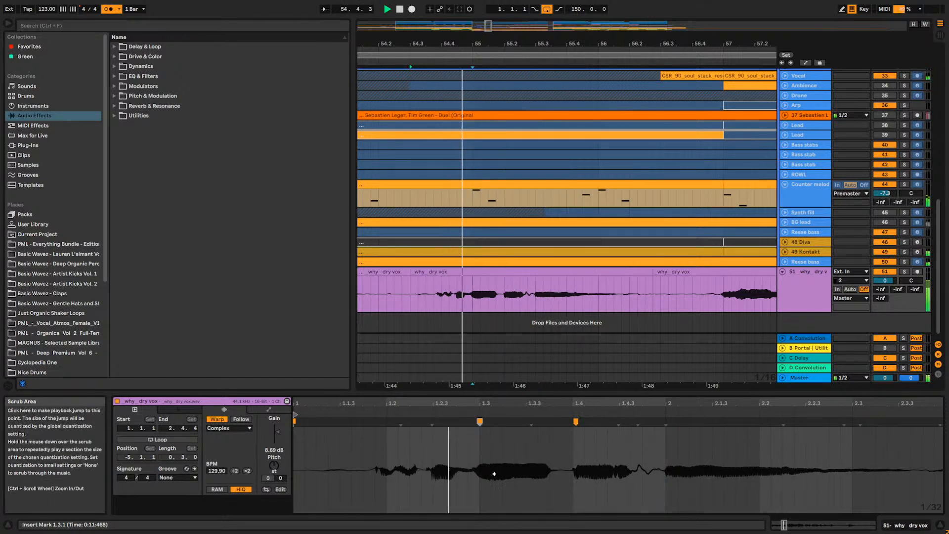
pyautogui.press('space')
pyautogui.press('space')
pyautogui.press('space')
pyautogui.press('space')
pyautogui.click(433, 425)
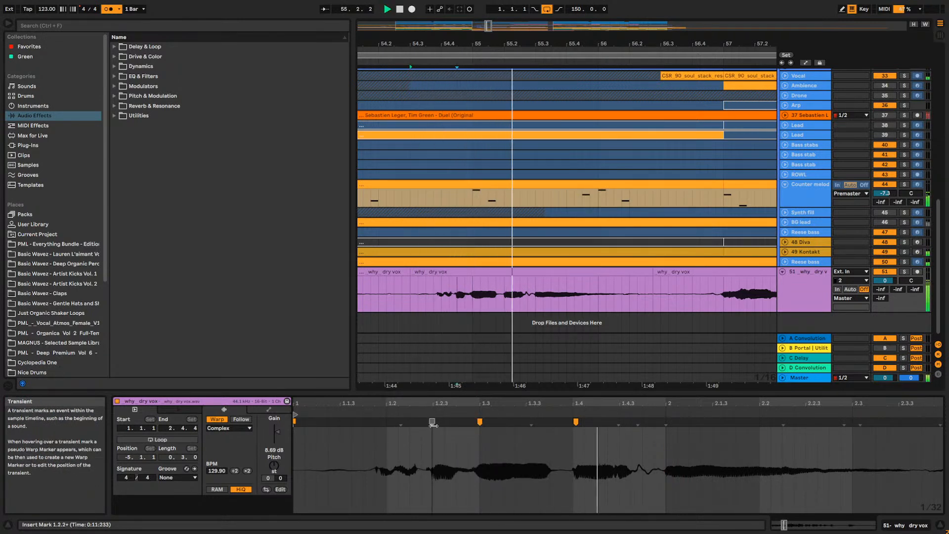
pyautogui.click(667, 424)
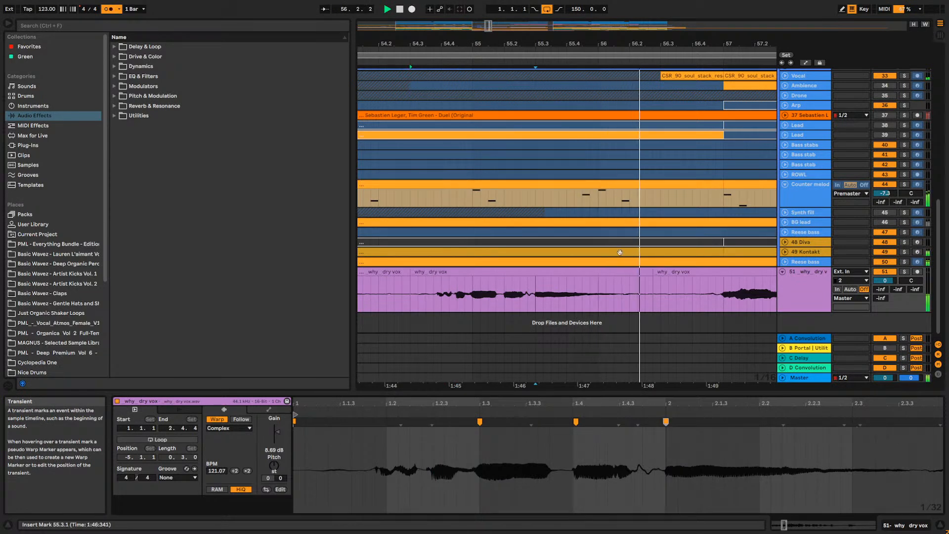
pyautogui.press('space')
# Trim the empty start of the next vocal clip, move the clip to start at 56.3.3, and play it.
pyautogui.moveTo(490, 26); pyautogui.dragTo(492, 10)
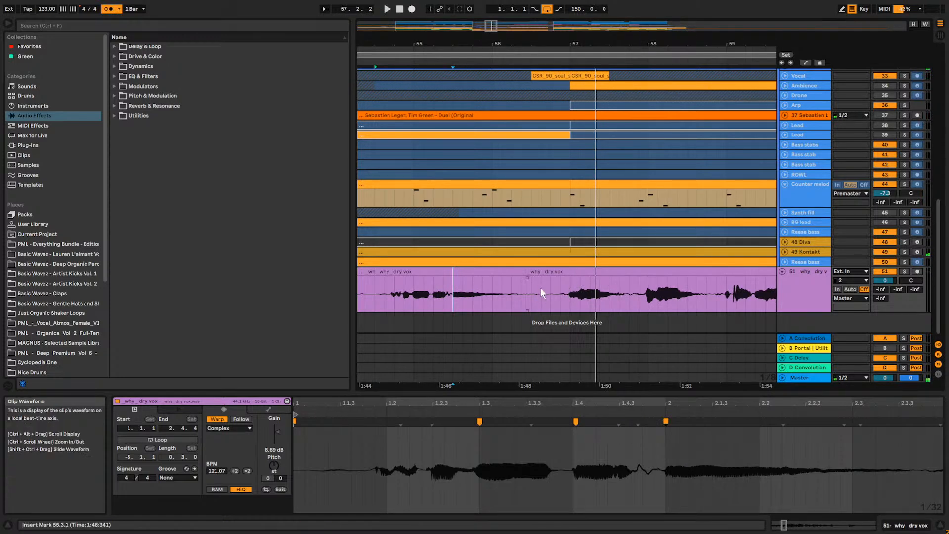
pyautogui.click(571, 276)
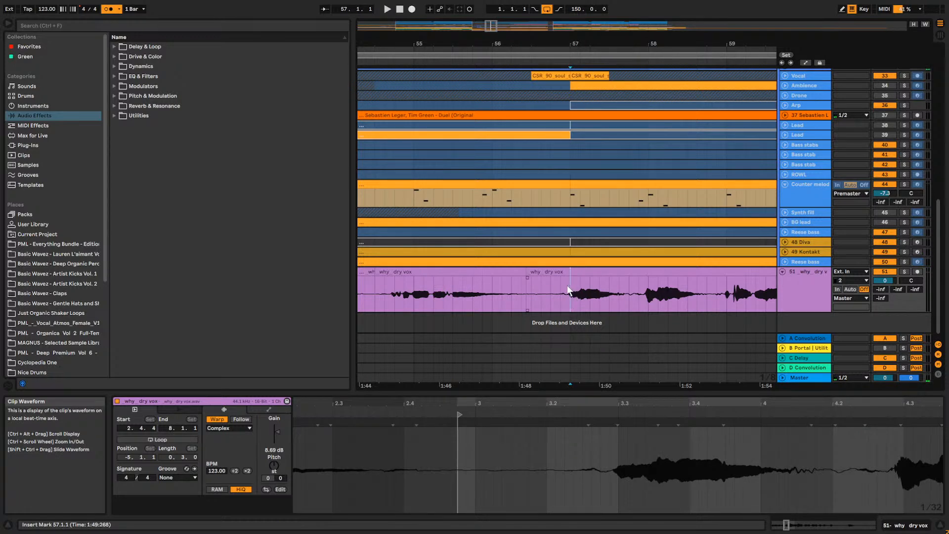
pyautogui.click(535, 272)
pyautogui.moveTo(527, 281); pyautogui.dragTo(563, 273)
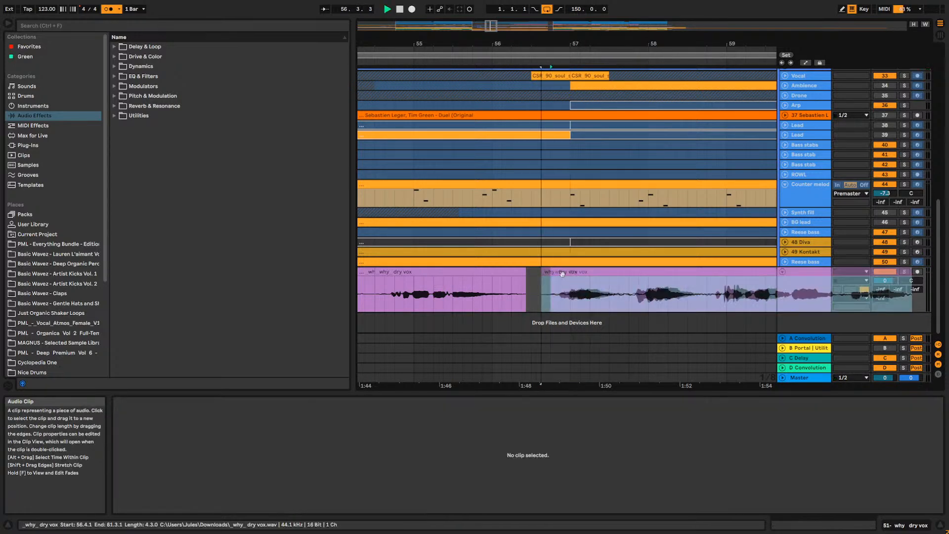
pyautogui.press('space')
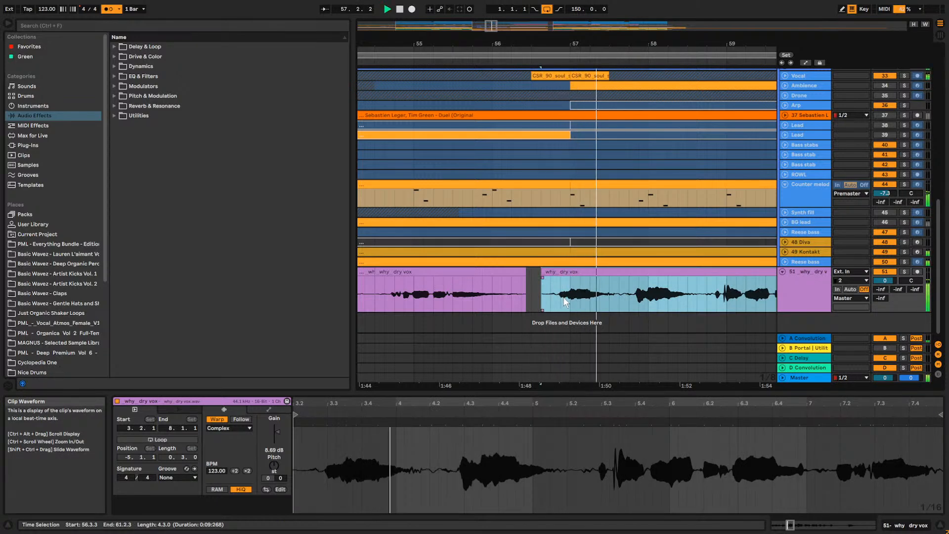
# Trim the start of the moved vocal clip to 56.4.1 and play it through the break.
pyautogui.press('space')
pyautogui.moveTo(541, 286); pyautogui.dragTo(560, 278)
pyautogui.press('space')
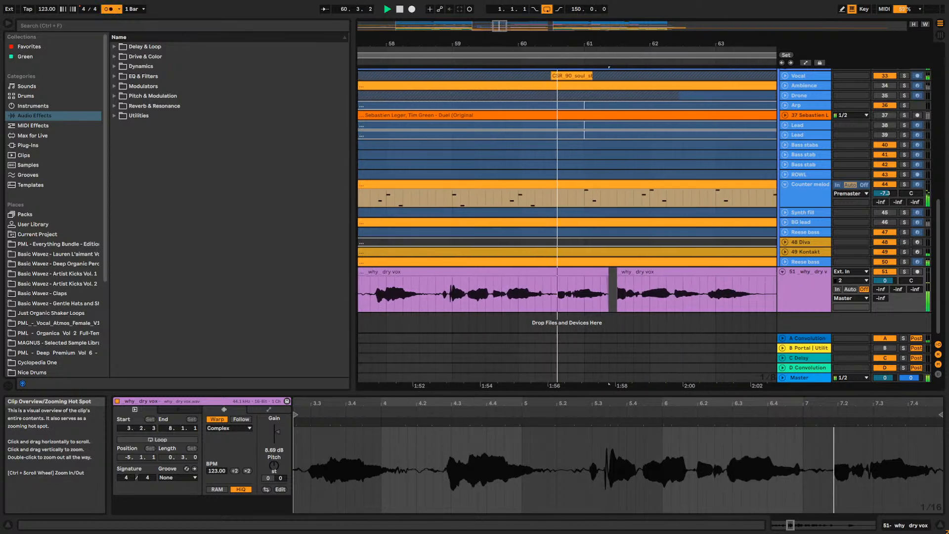
# Extend the end of this vocal clip over the following one to about 65.3, and restart playback.
pyautogui.moveTo(608, 273); pyautogui.dragTo(883, 279)
pyautogui.press('space')
pyautogui.press('space')
# Replay the extended vocal from 60.4.1, 60.2.3 and 60.3.1 to check the phrase timing around bar 61.
pyautogui.click(563, 306)
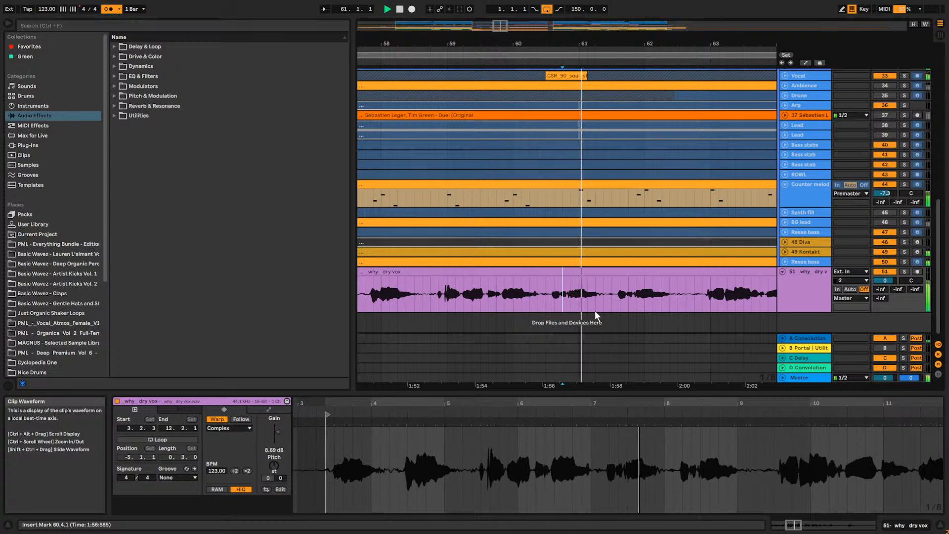
pyautogui.click(538, 301)
pyautogui.press('space')
pyautogui.press('space')
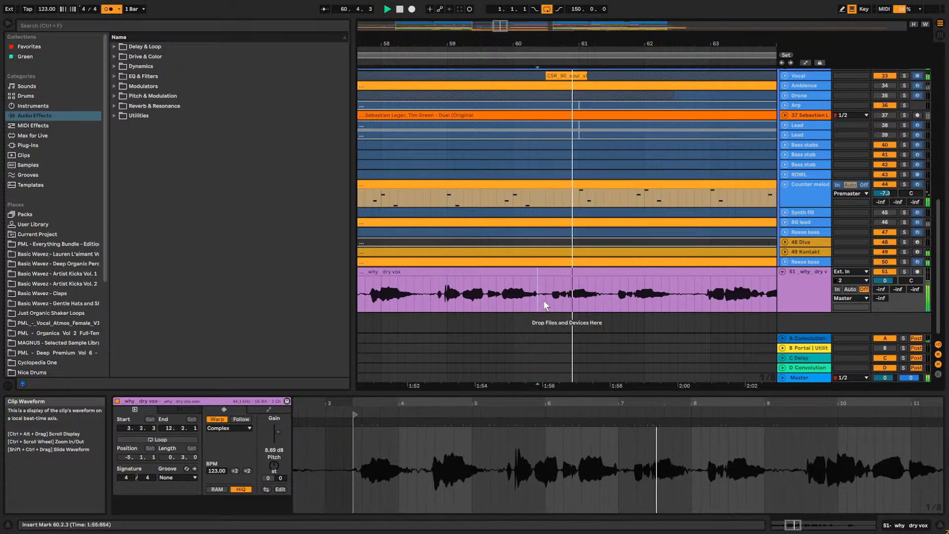
pyautogui.click(545, 301)
pyautogui.press('space')
pyautogui.press('space')
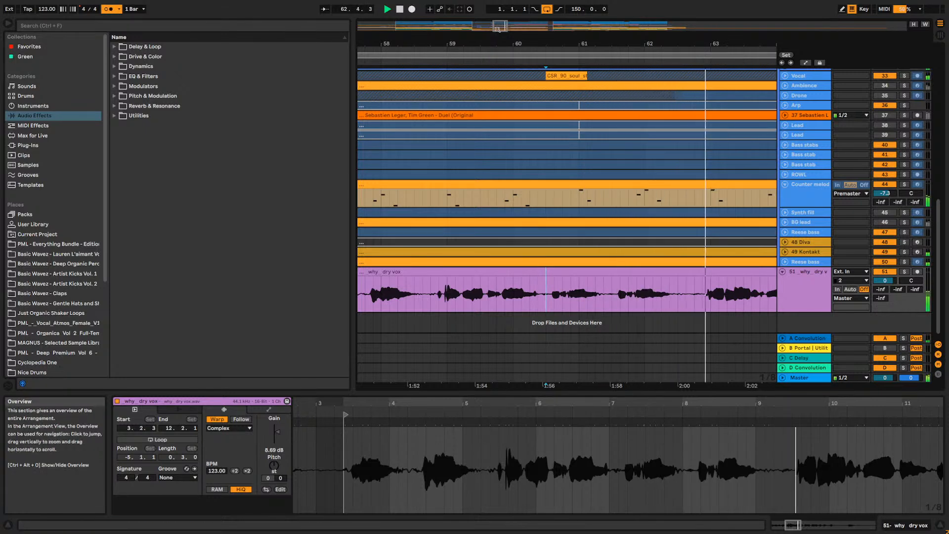
# Extend the long vocal clip's end over the following clip to about 71.4, and further to 78.4.1, during playback.
pyautogui.hscroll(8, 566, 198)
pyautogui.press('-')
pyautogui.press('-')
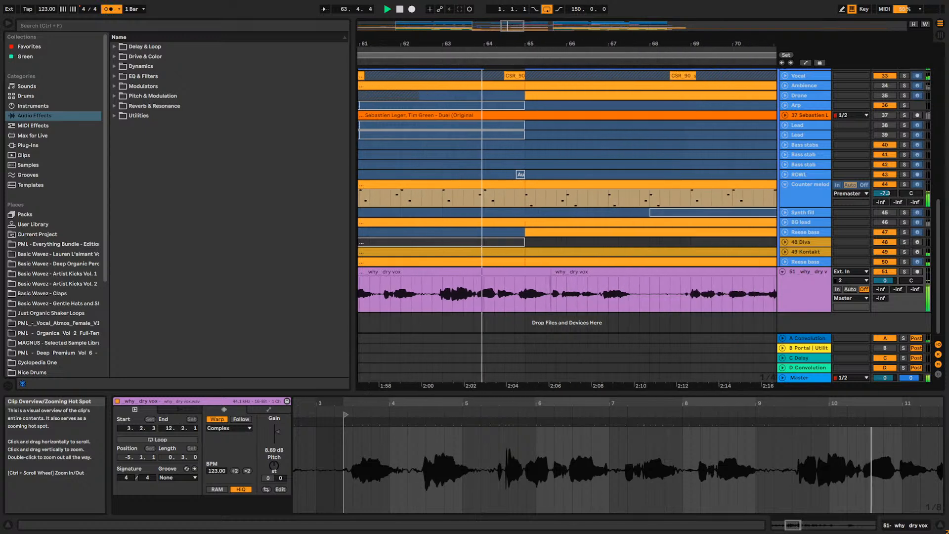
pyautogui.moveTo(366, 44); pyautogui.dragTo(366, 31)
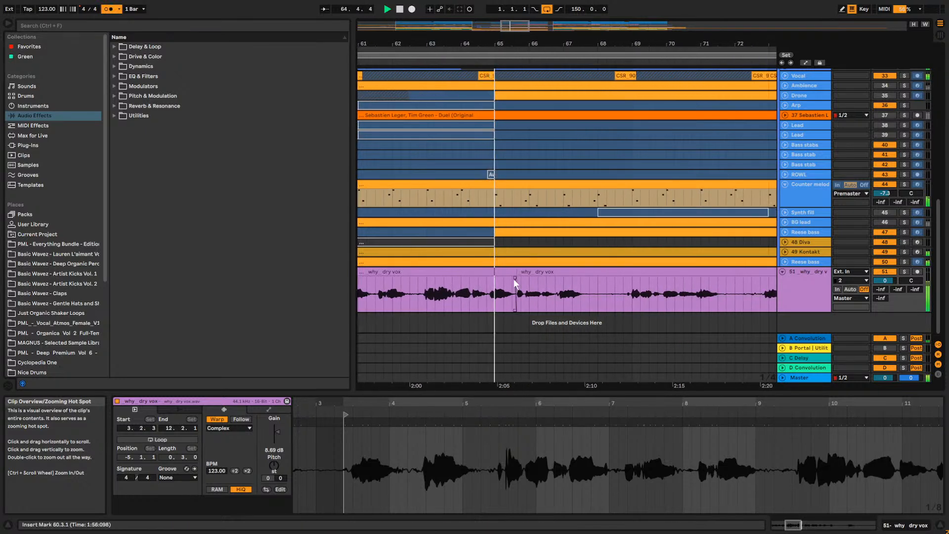
pyautogui.moveTo(517, 271); pyautogui.dragTo(727, 272)
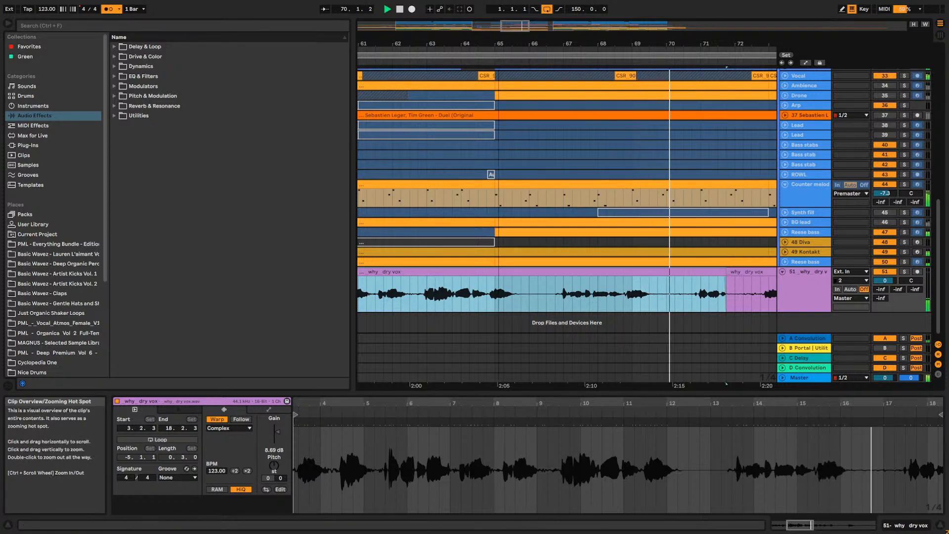
pyautogui.moveTo(517, 27); pyautogui.dragTo(529, 31)
pyautogui.moveTo(535, 275); pyautogui.dragTo(725, 273)
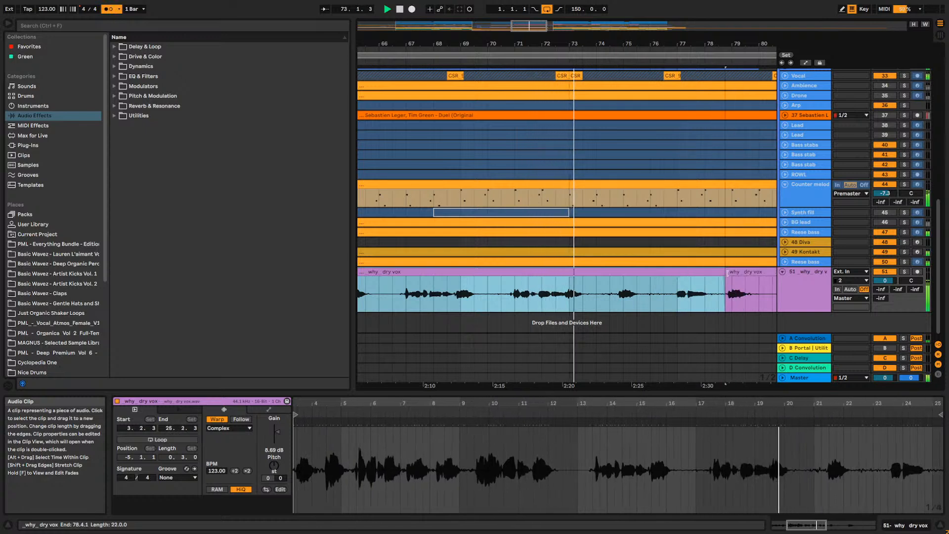
# Extend the long vocal clip's end to 83.2.1 and listen to its last phrase before the second drop.
pyautogui.moveTo(515, 38); pyautogui.dragTo(447, 31)
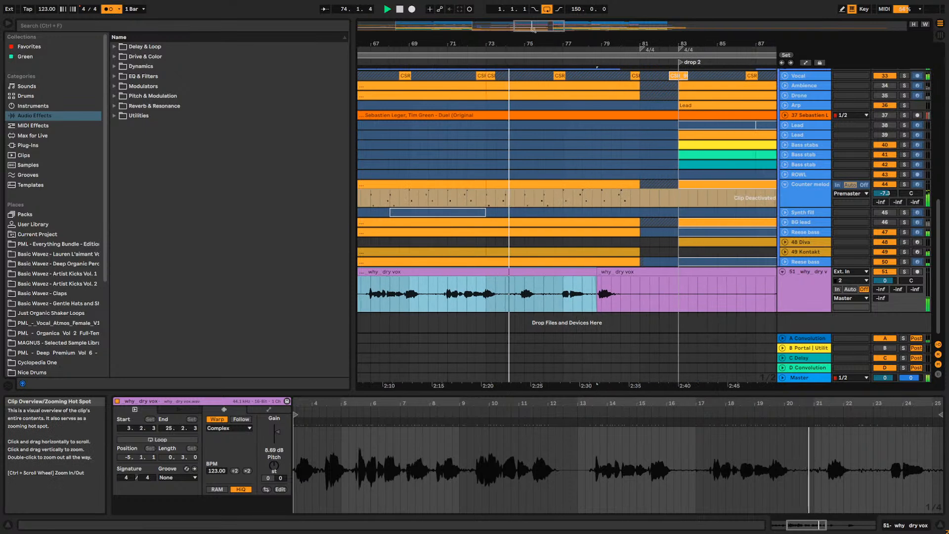
pyautogui.moveTo(595, 282); pyautogui.dragTo(683, 272)
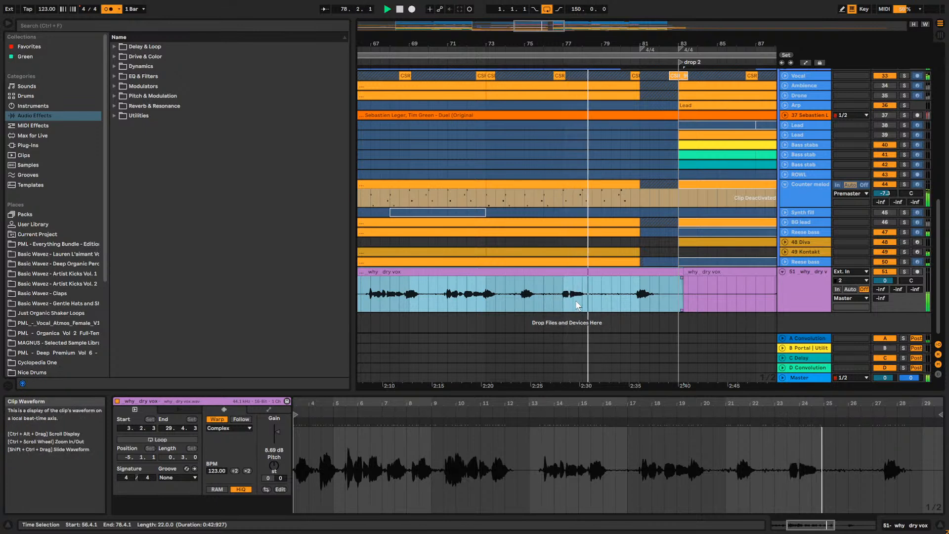
pyautogui.click(632, 299)
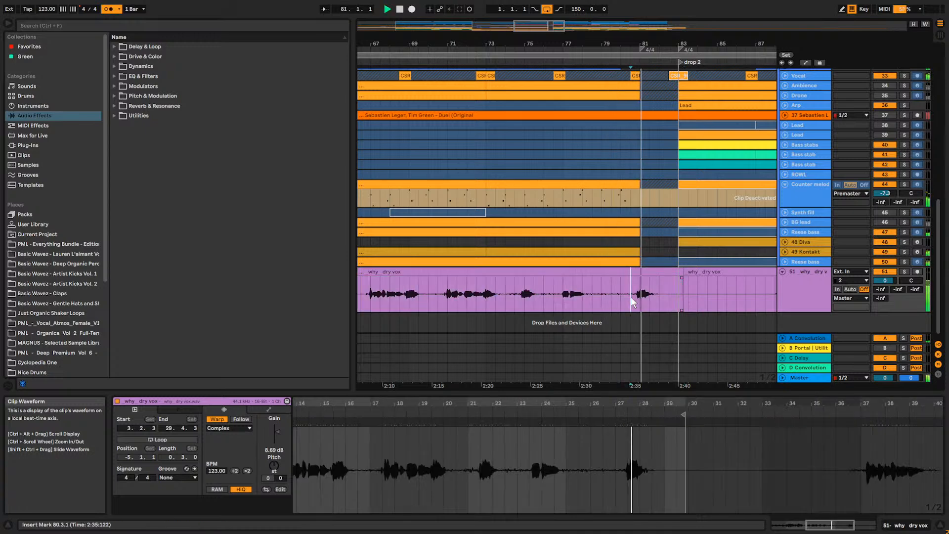
pyautogui.press('space')
# Extend the long vocal clip over the remaining vocal clip to 99.2.1, past the start of the second drop.
pyautogui.moveTo(593, 44); pyautogui.dragTo(648, 20)
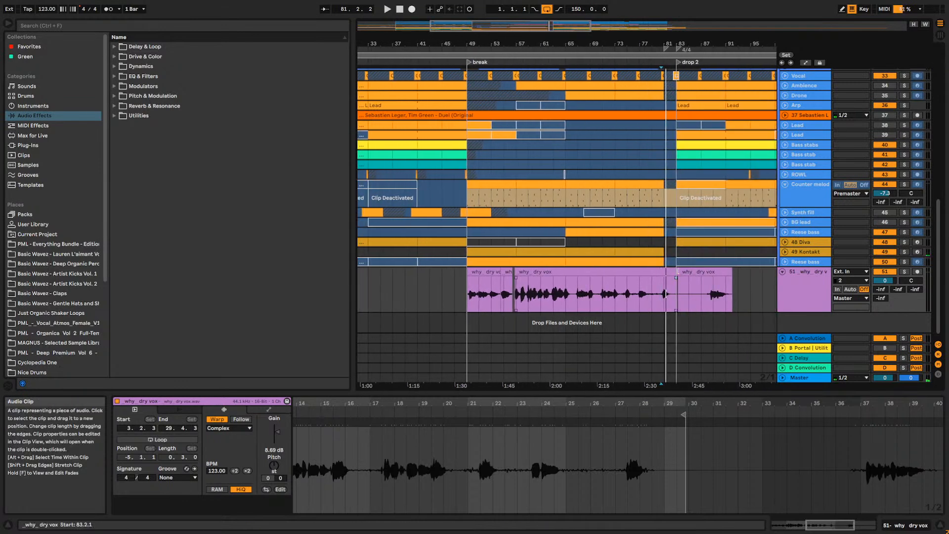
pyautogui.click(678, 271)
pyautogui.moveTo(675, 272); pyautogui.dragTo(778, 272)
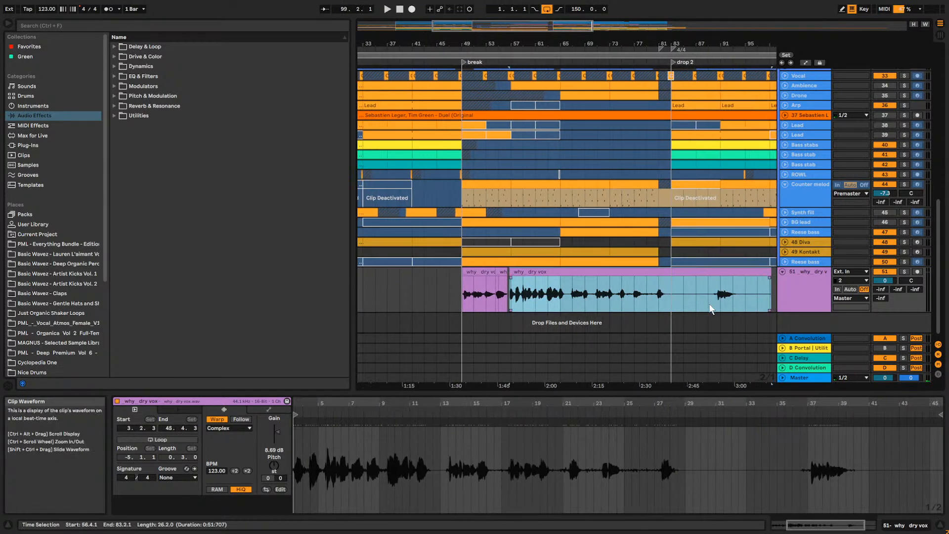
# Split the long vocal clip at 90.1.1 in the second drop, raise the new clip's gain to 13.7 dB, and listen.
pyautogui.click(703, 299)
pyautogui.moveTo(528, 22); pyautogui.dragTo(580, 34)
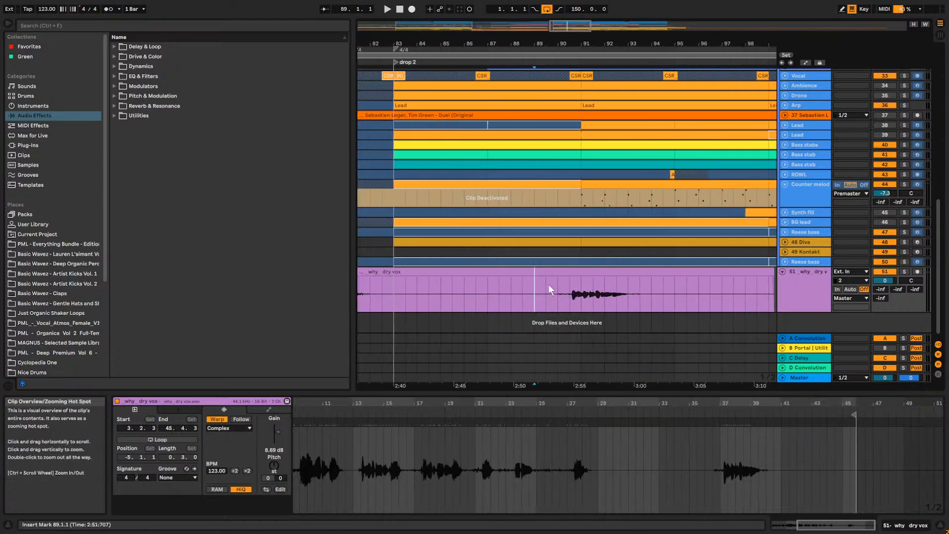
pyautogui.click(559, 293)
pyautogui.hotkey('ctrl', 'e')
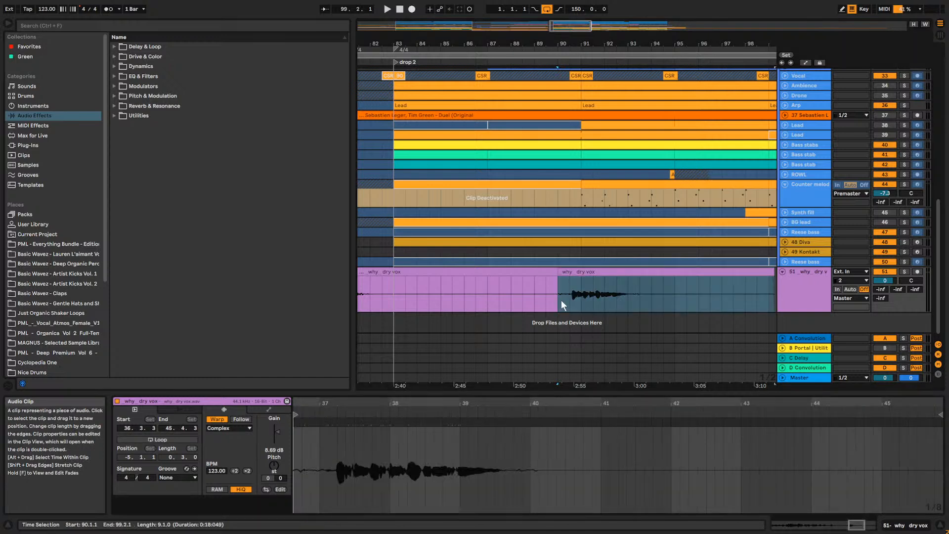
pyautogui.moveTo(275, 437); pyautogui.dragTo(275, 427)
pyautogui.press('space')
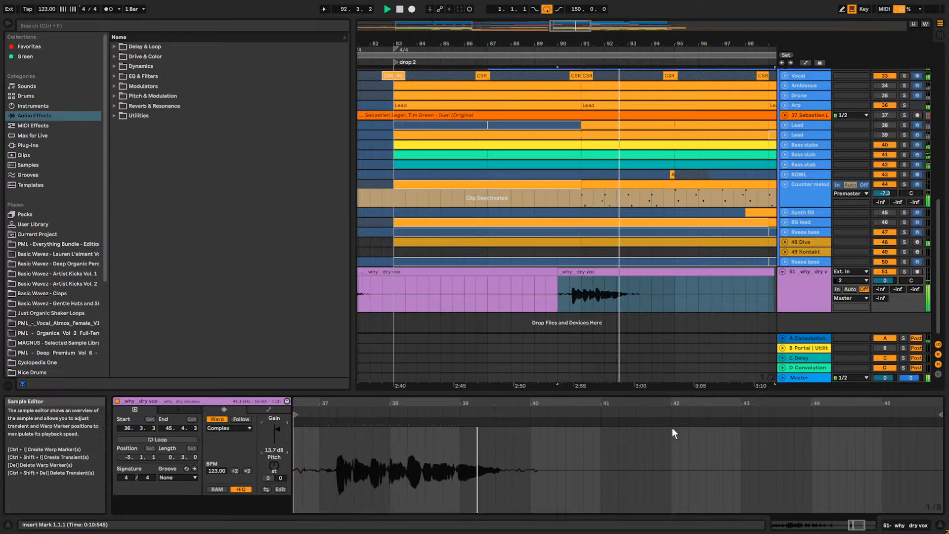
pyautogui.press('space')
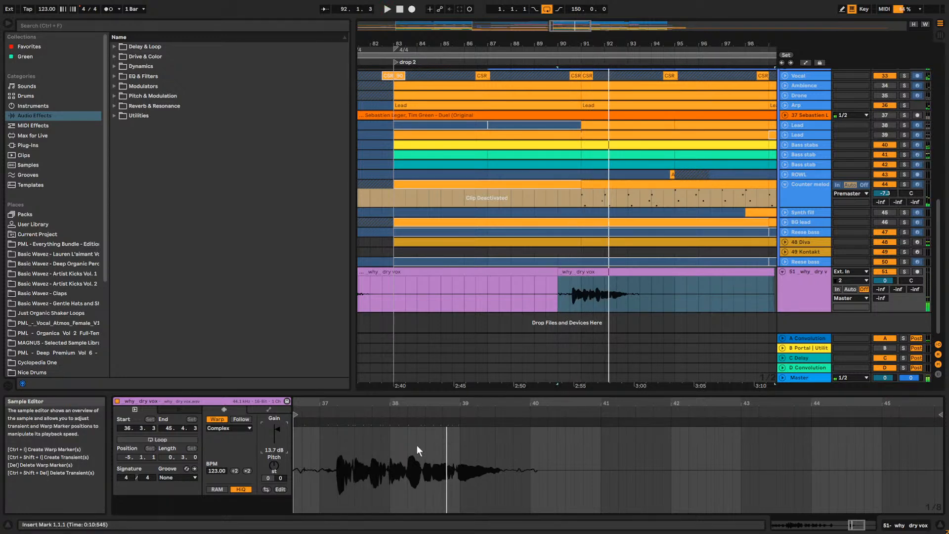
# Listen repeatedly to the end of the split vocal phrase from 91.3.1.
pyautogui.click(603, 299)
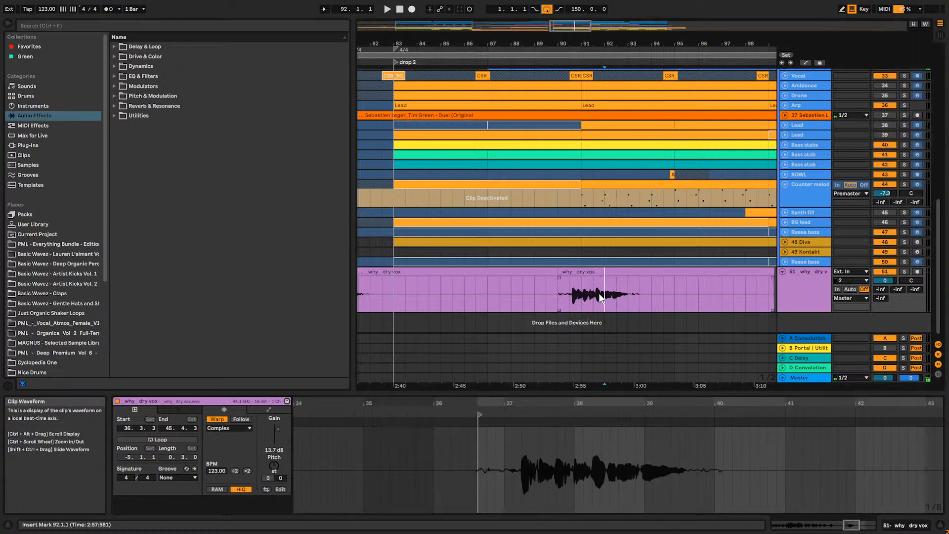
pyautogui.click(592, 295)
pyautogui.press('space')
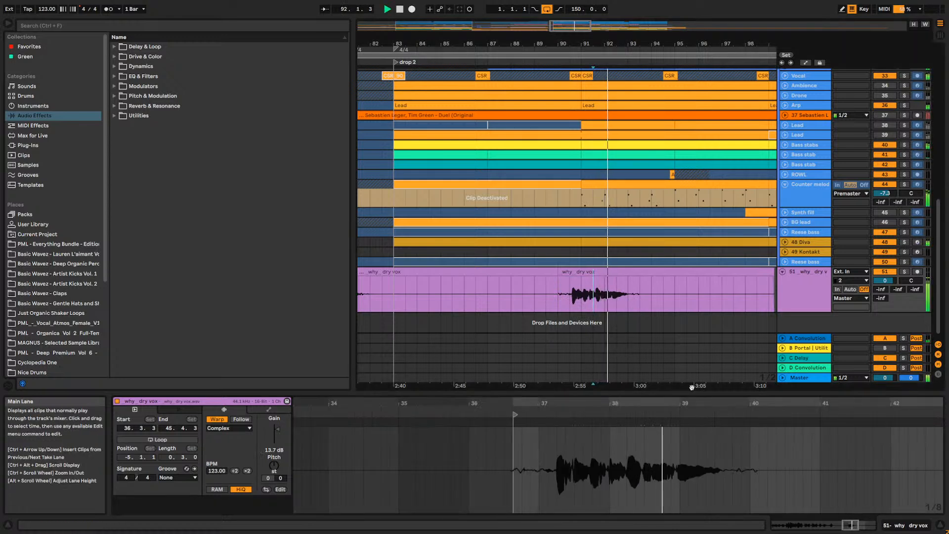
pyautogui.press('space')
pyautogui.press('space')
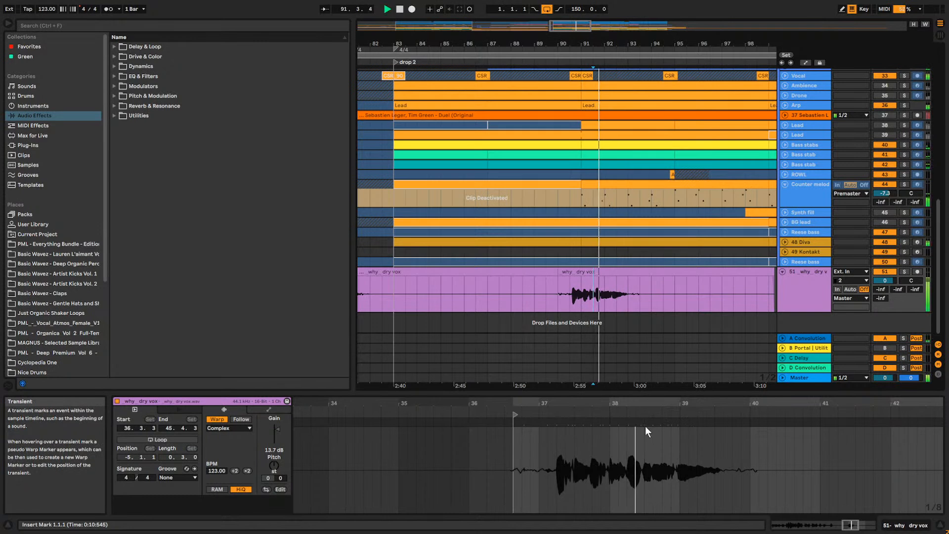
pyautogui.press('space')
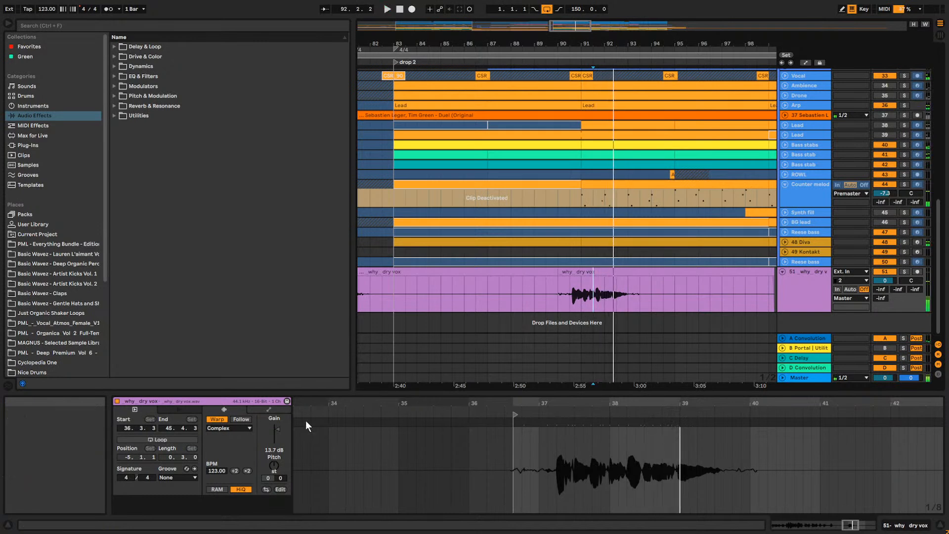
# Listen to the split vocal clip unwarped from 90.1.1, and turn its warping back on.
pyautogui.click(217, 419)
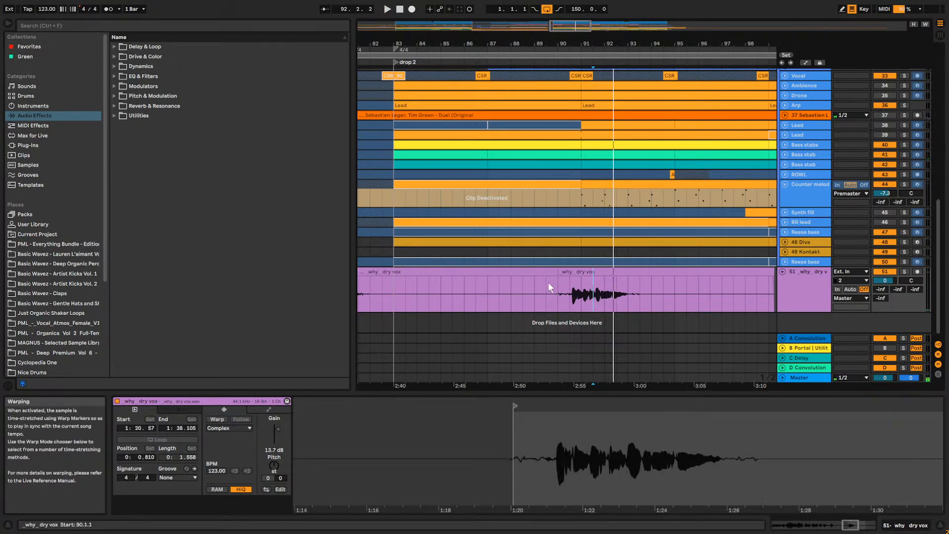
pyautogui.click(560, 290)
pyautogui.press('space')
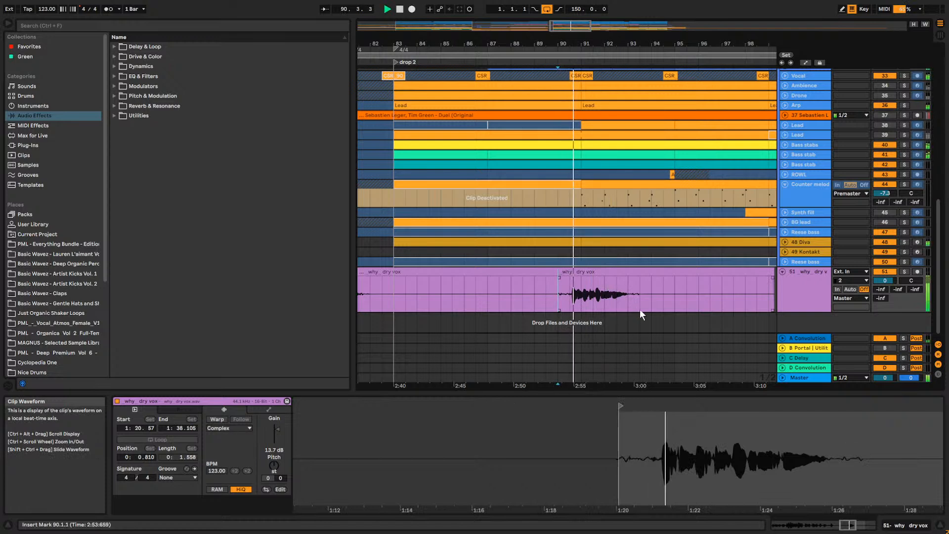
pyautogui.click(599, 273)
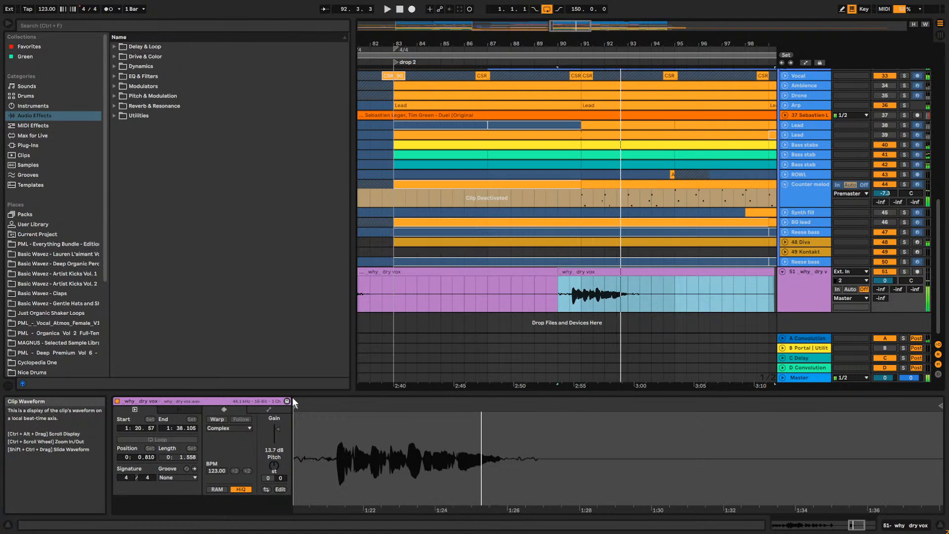
pyautogui.click(217, 420)
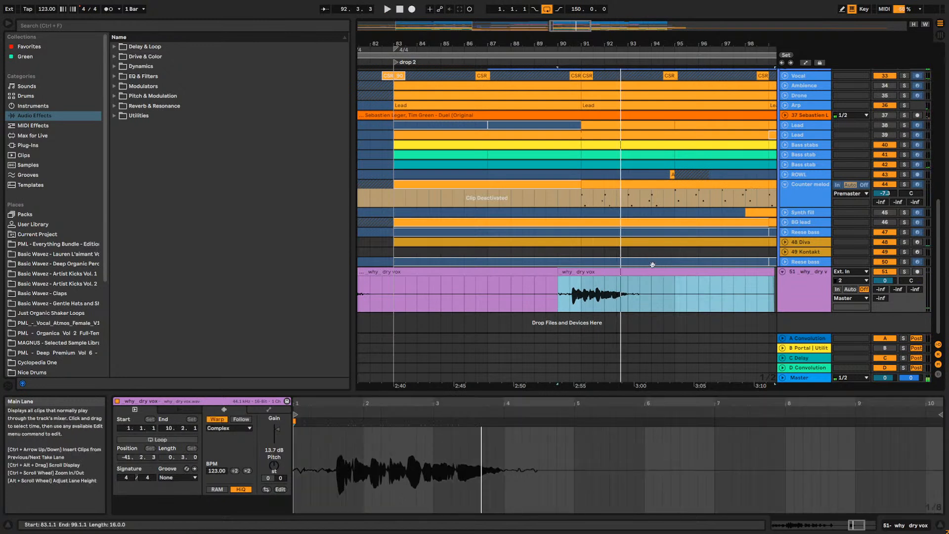
# Examine the split phrase's transients up close while playing it from 91.1.1.
pyautogui.click(590, 297)
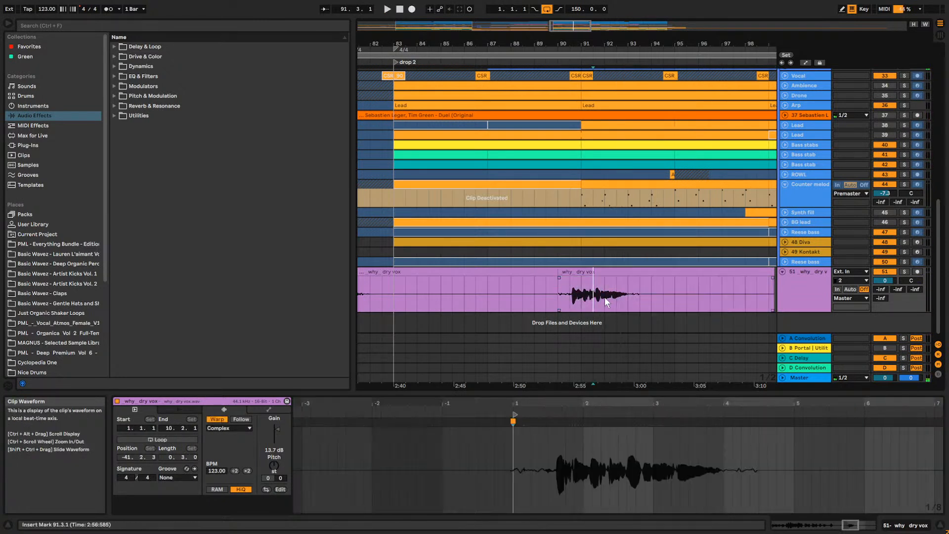
pyautogui.moveTo(660, 445); pyautogui.dragTo(660, 484)
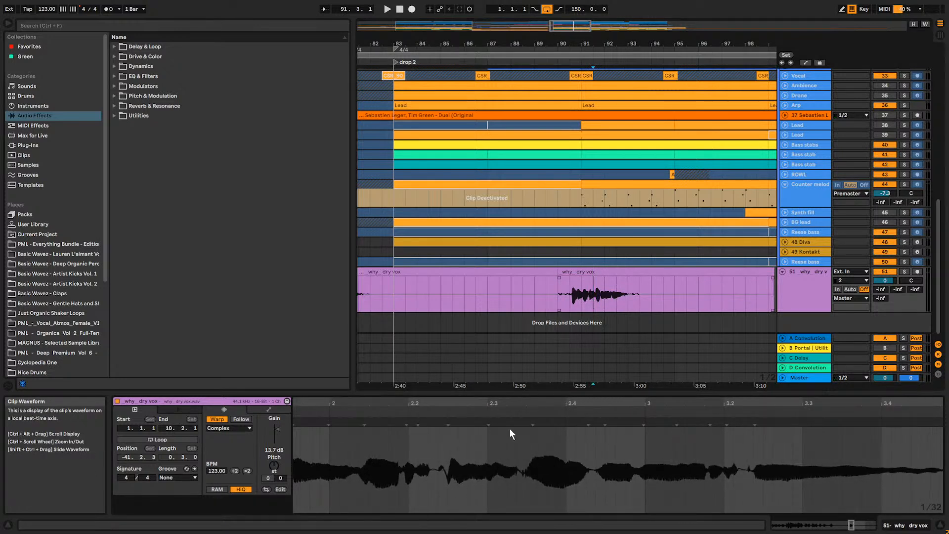
pyautogui.click(583, 293)
pyautogui.press('space')
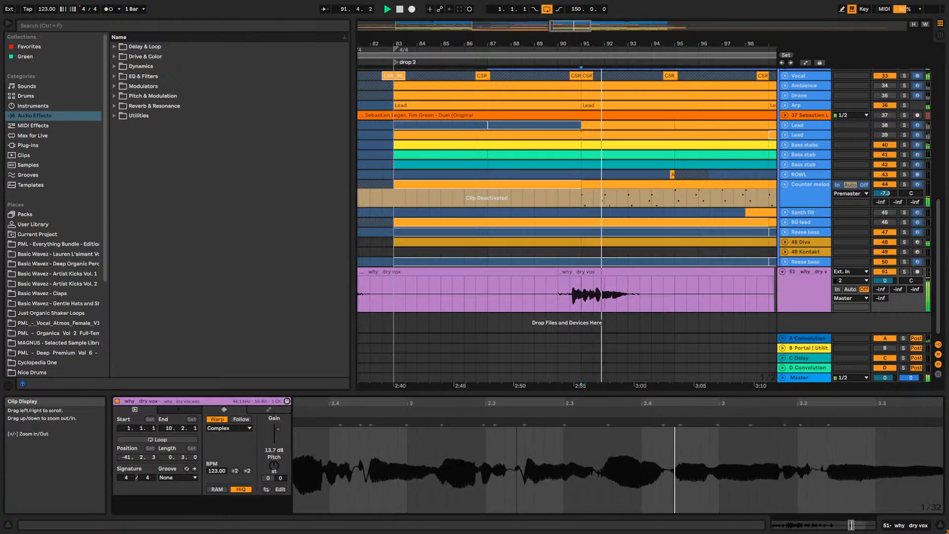
pyautogui.moveTo(628, 404); pyautogui.dragTo(613, 400)
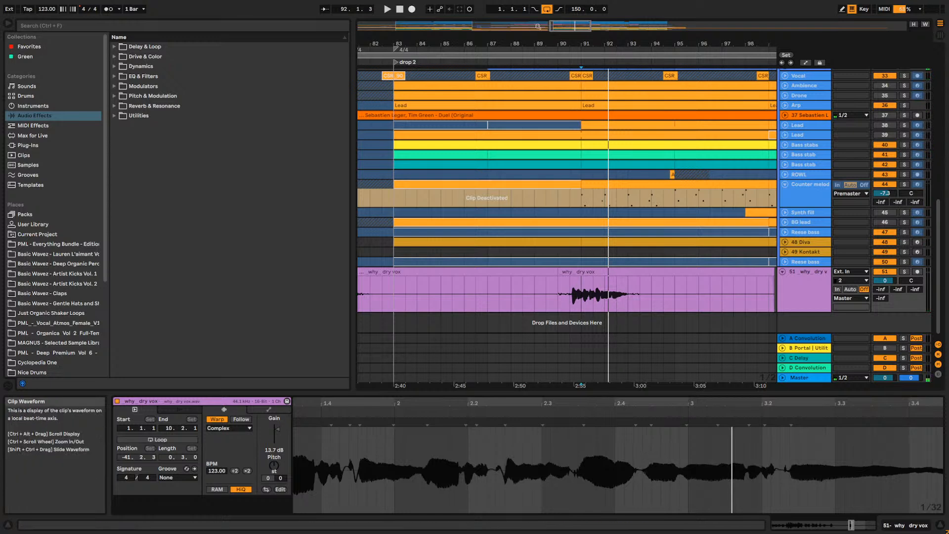
# Replay the phrase from 91.2.1, following its transients between 2.2 and 3.3 in the clip's waveform.
pyautogui.moveTo(568, 26)
pyautogui.mouseDown()
pyautogui.moveTo(567, 40)
pyautogui.moveTo(579, 38)
pyautogui.mouseUp()
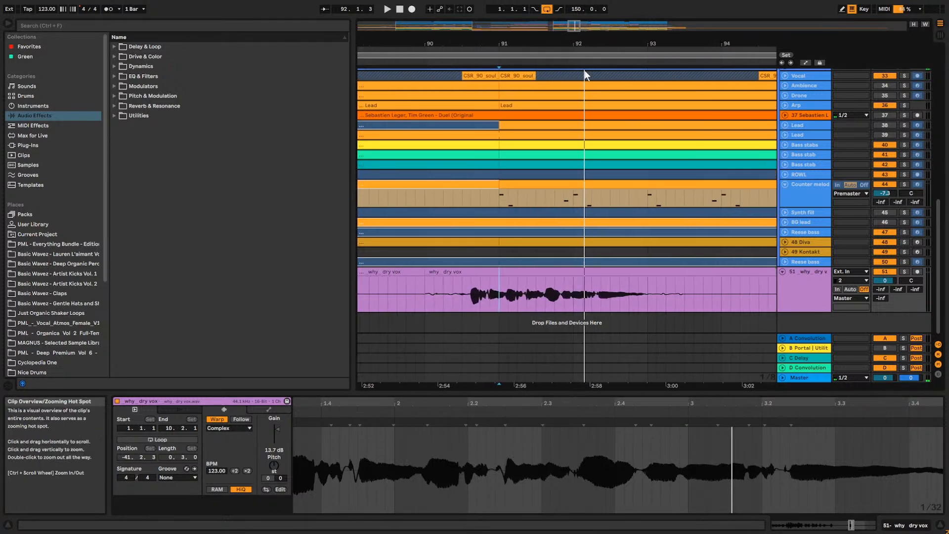
pyautogui.click(519, 296)
pyautogui.press('space')
pyautogui.moveTo(761, 400); pyautogui.dragTo(572, 411)
pyautogui.press('space')
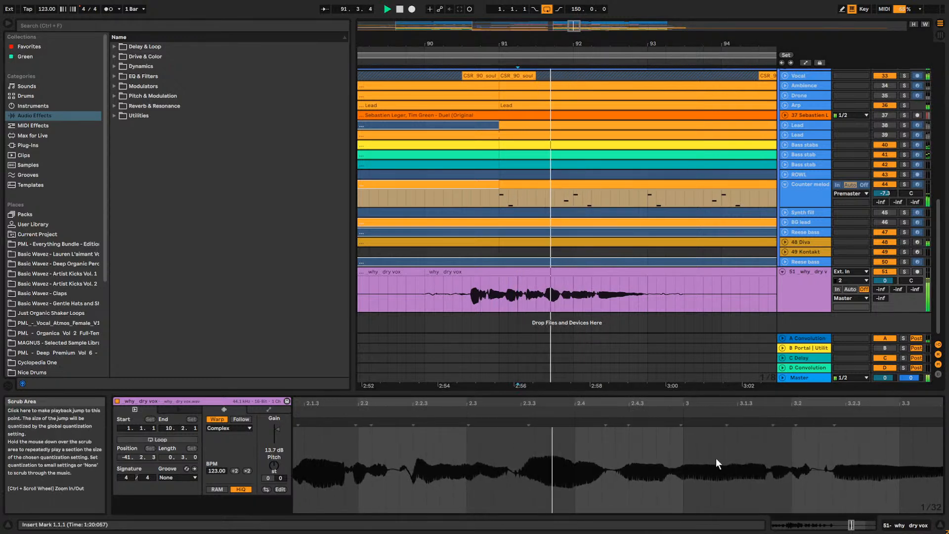
pyautogui.press('space')
pyautogui.press('space')
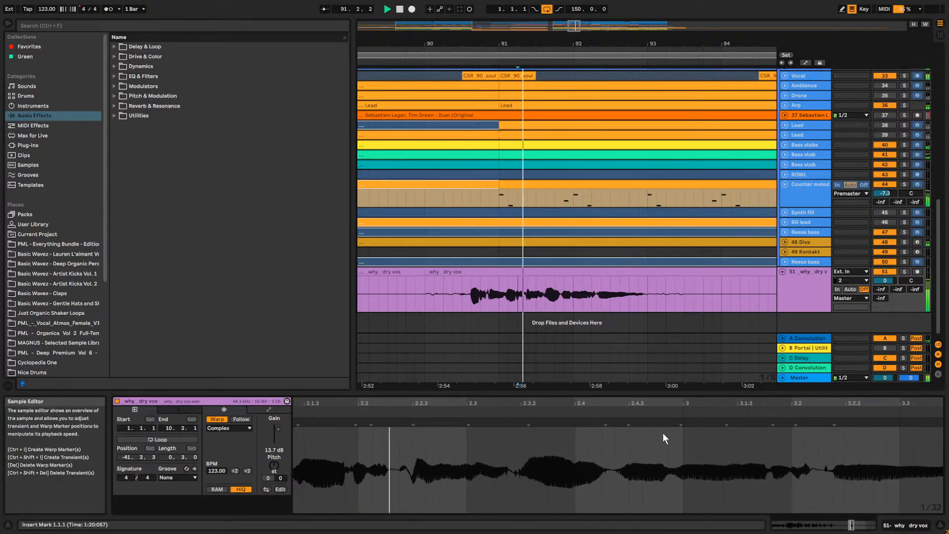
# Add warp markers to the vocal phrase just after 2.3.3 and at 2.4.3, replaying it from 91.2.1.
pyautogui.click(618, 433)
pyautogui.press('space')
pyautogui.press('space')
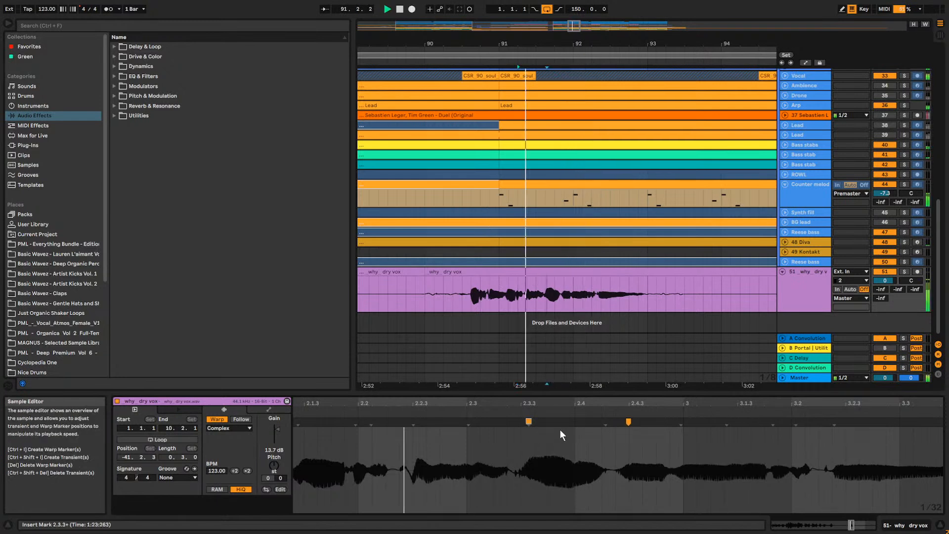
pyautogui.press('space')
pyautogui.press('space')
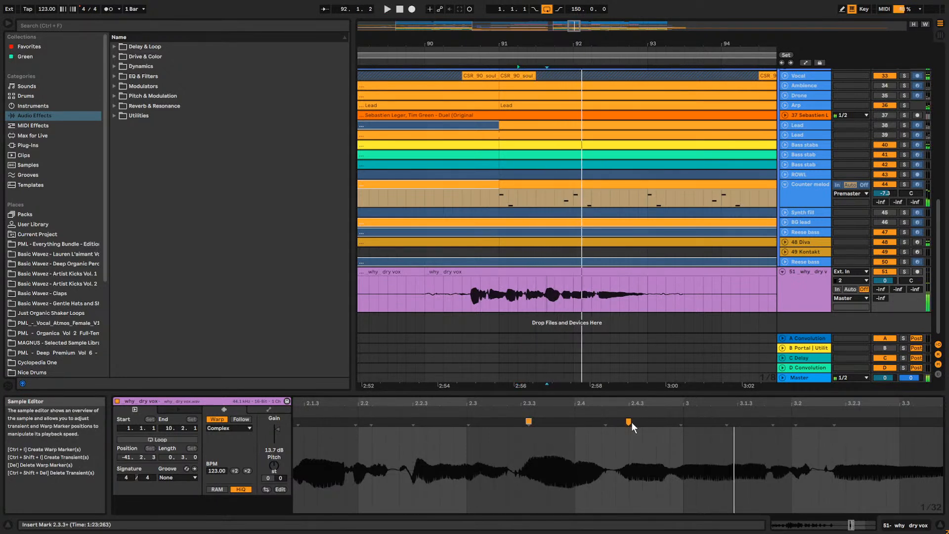
pyautogui.press('space')
# Add a warp marker that puts the next vocal transient at 3.1.3, and replay the phrase.
pyautogui.moveTo(681, 422); pyautogui.dragTo(688, 428)
pyautogui.press('space')
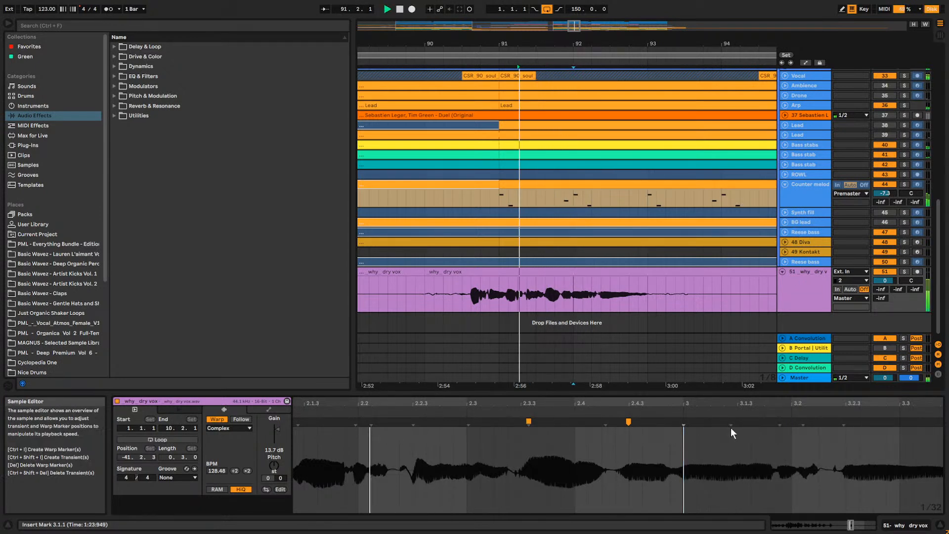
pyautogui.press('space')
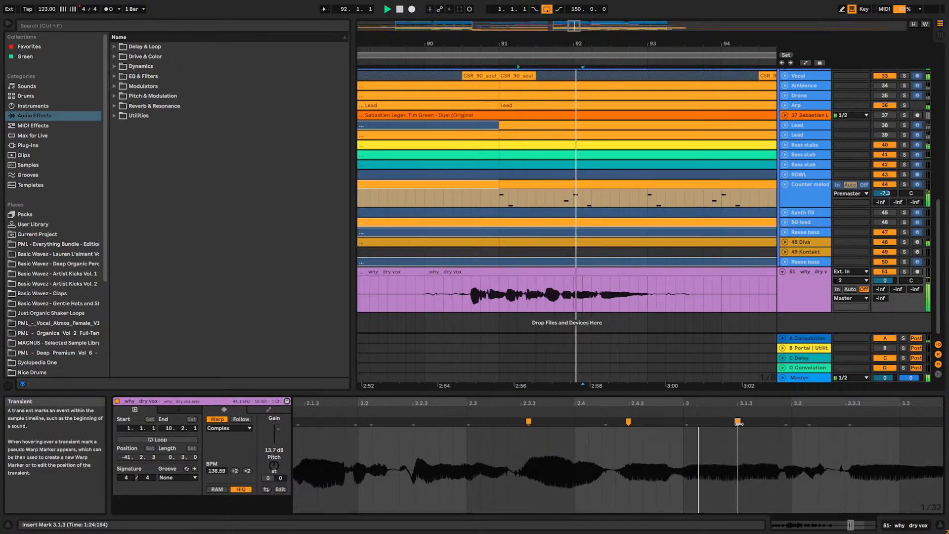
pyautogui.press('space')
pyautogui.press('space')
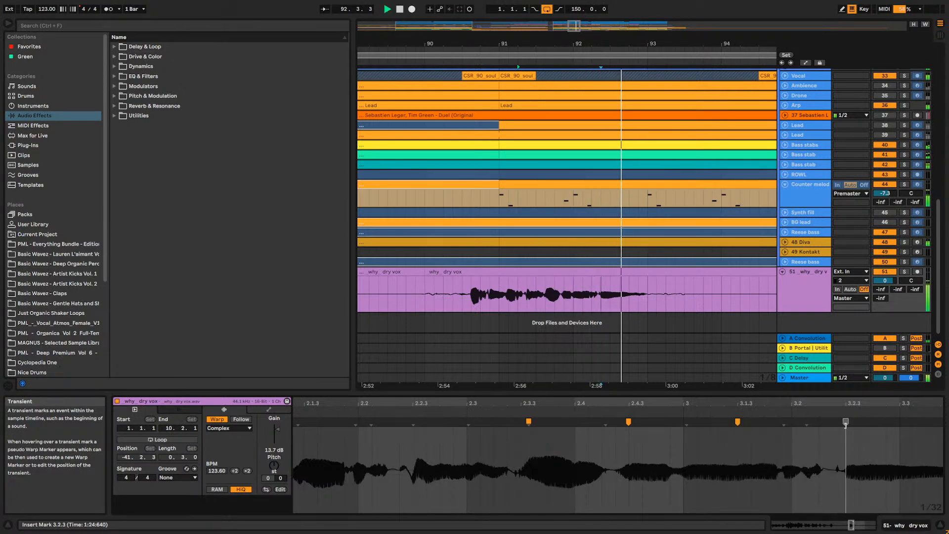
# Try shifting the transients near 3.2.3 and 3.2.1 while replaying the phrase from 91.2.1.
pyautogui.moveTo(847, 422); pyautogui.dragTo(849, 423)
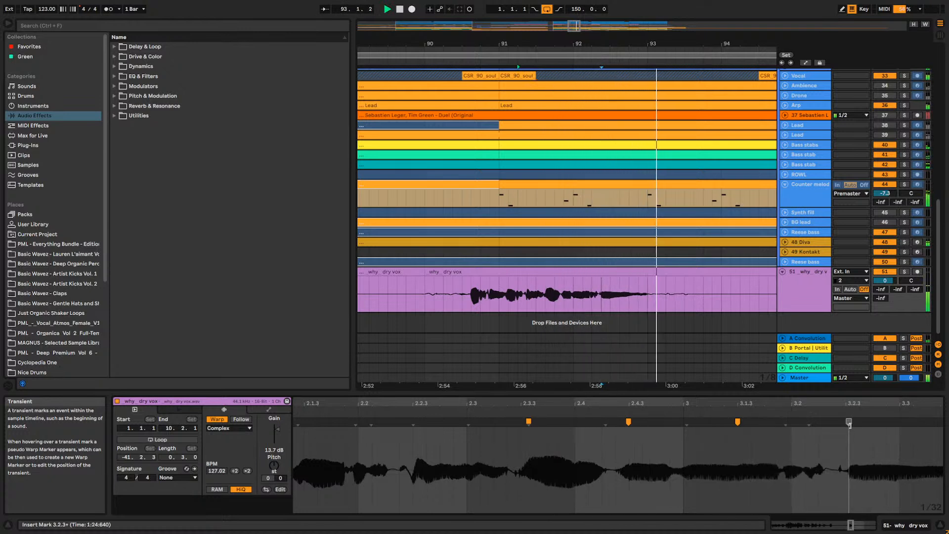
pyautogui.press('space')
pyautogui.moveTo(785, 423)
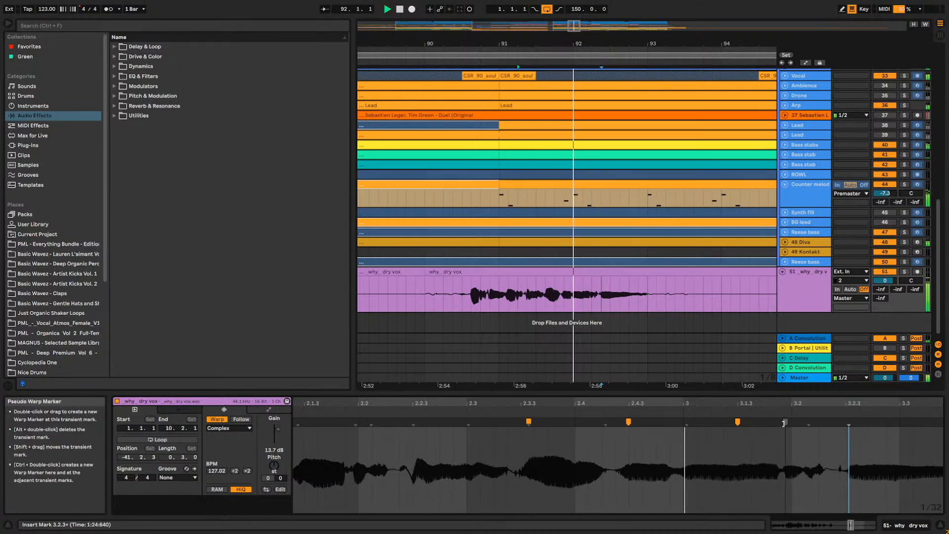
pyautogui.moveTo(785, 423); pyautogui.dragTo(791, 423)
pyautogui.press('space')
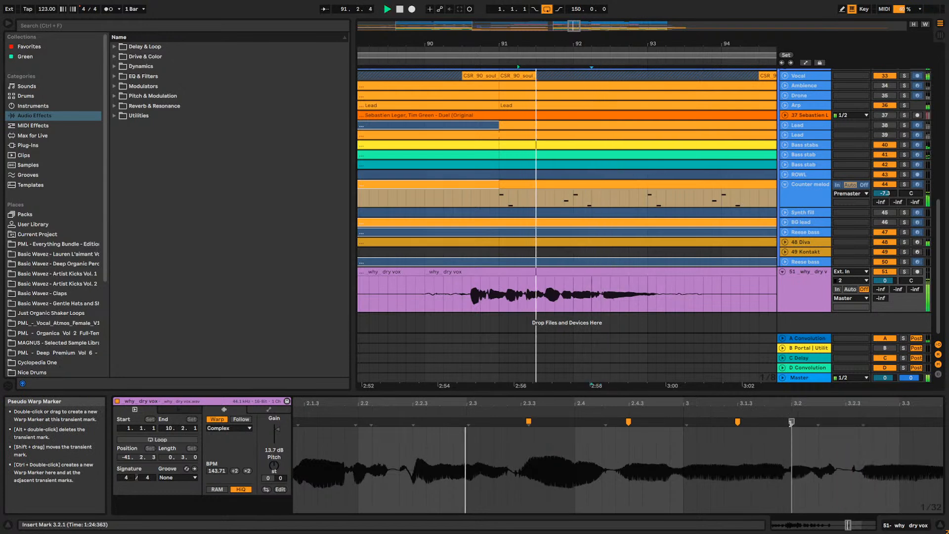
# Warp the phrase's last transient to just after 3.2.3 with a warp marker, and replay from 91.2.1.
pyautogui.click(863, 424)
pyautogui.moveTo(862, 424); pyautogui.dragTo(848, 425)
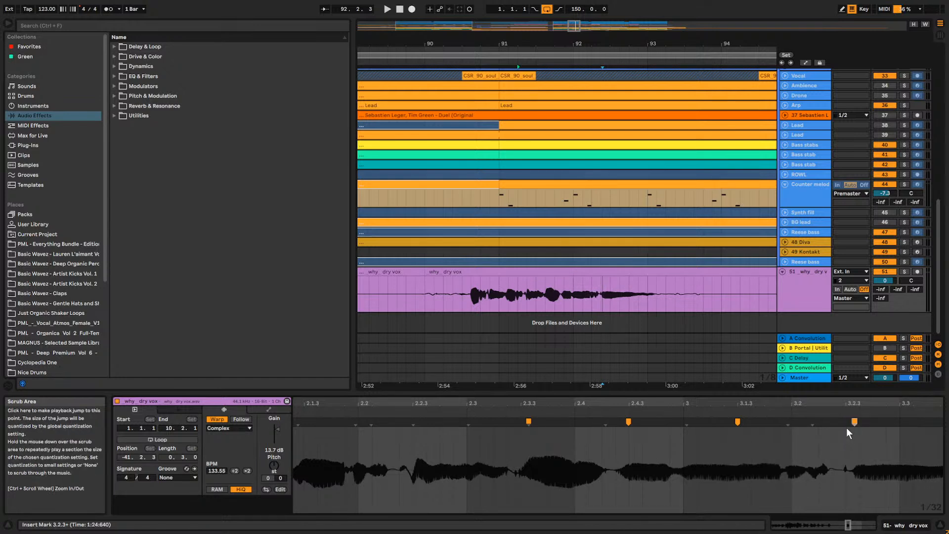
pyautogui.click(845, 432)
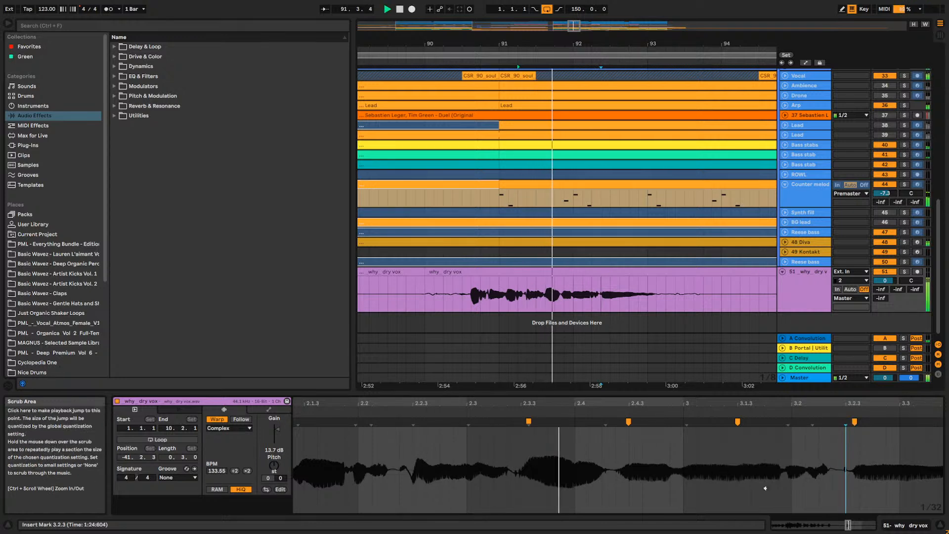
pyautogui.press('space')
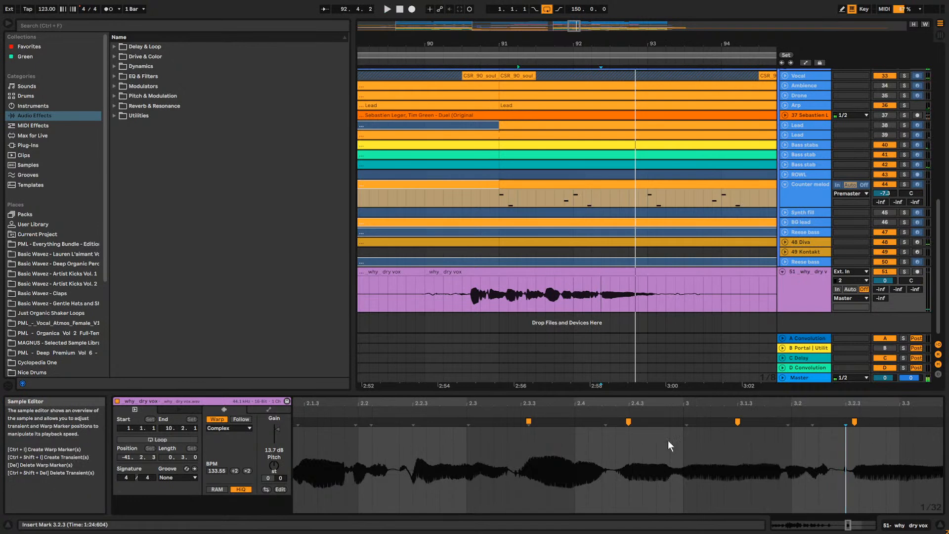
# Play the arrangement from 88.3.1 to check the warped phrase within the second drop.
pyautogui.moveTo(505, 43); pyautogui.dragTo(506, 16)
pyautogui.click(446, 267)
pyautogui.press('space')
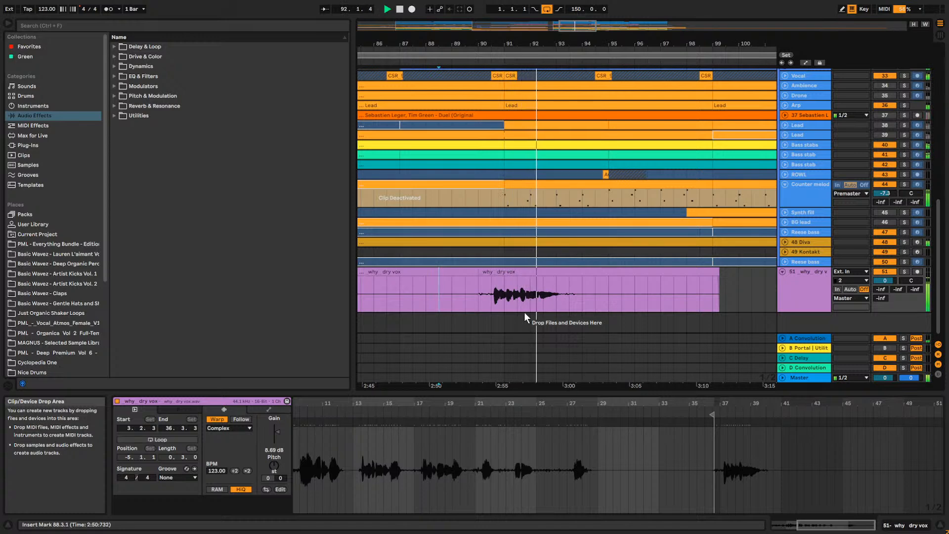
pyautogui.press('space')
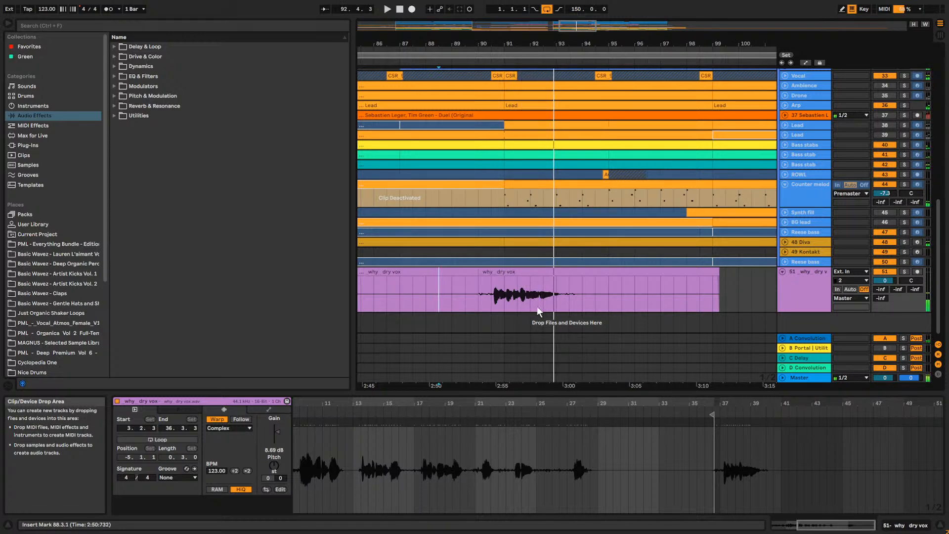
# Place the insert marker at the break's start at 49.1.1 and save the Live Set.
pyautogui.moveTo(546, 32); pyautogui.dragTo(513, 20)
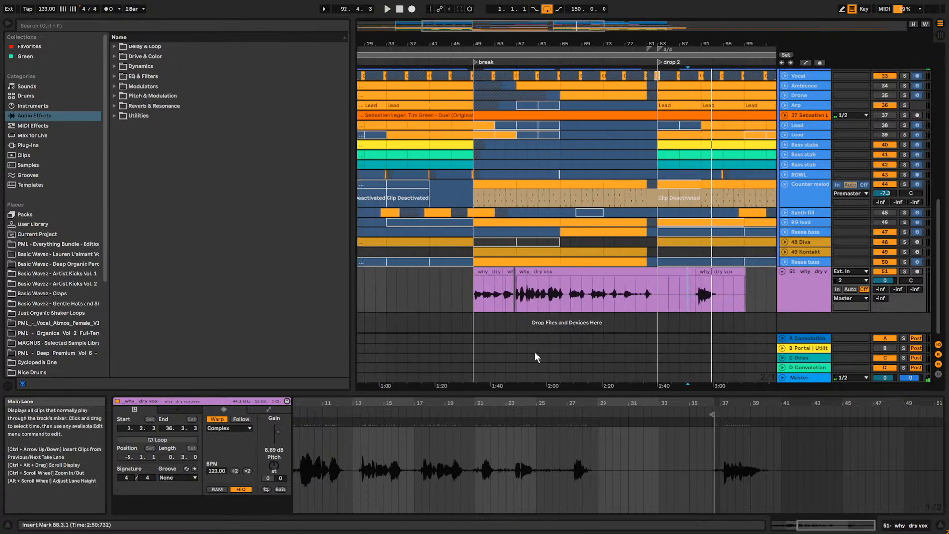
pyautogui.click(470, 301)
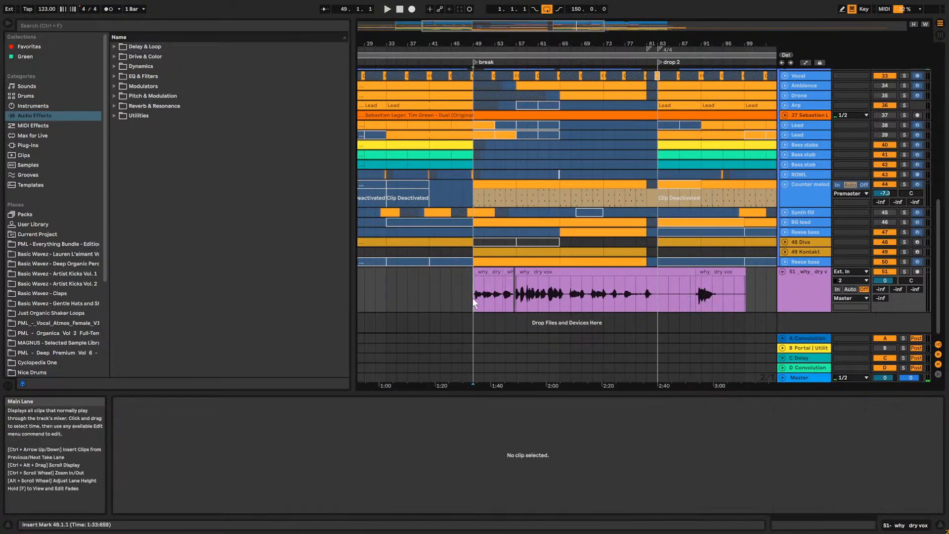
pyautogui.hotkey('ctrl', 's')
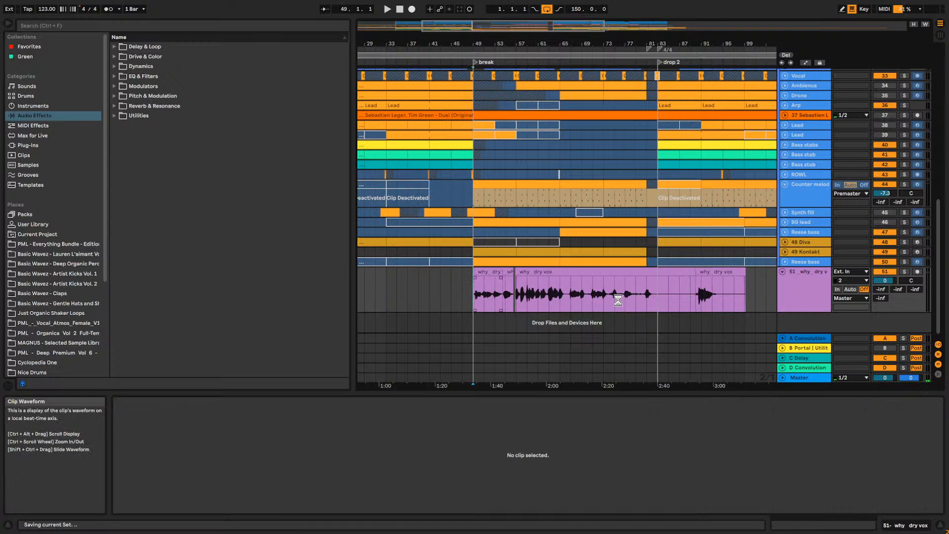
# Solo the dry vocal track and place the insert marker at the break's start at 49.1.1.
pyautogui.click(491, 293)
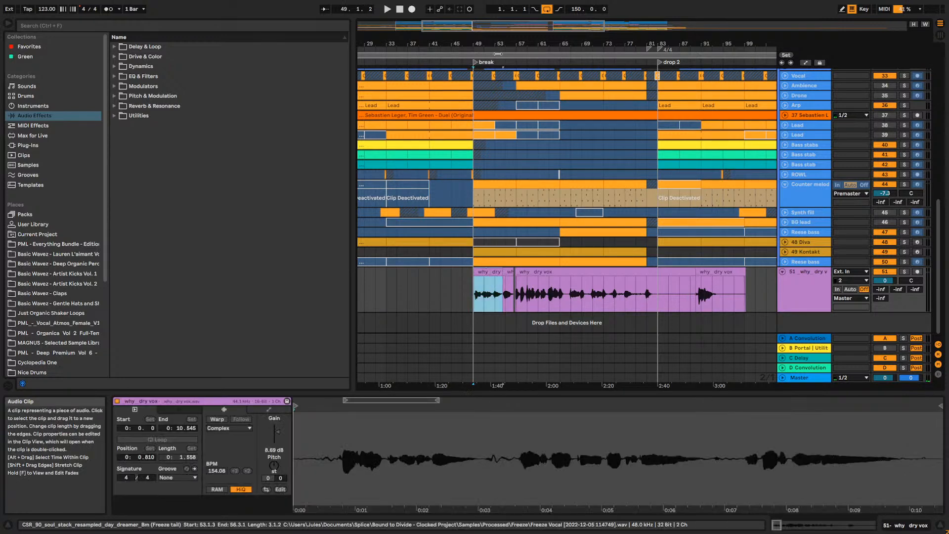
pyautogui.press('+')
pyautogui.moveTo(546, 43); pyautogui.dragTo(627, 75)
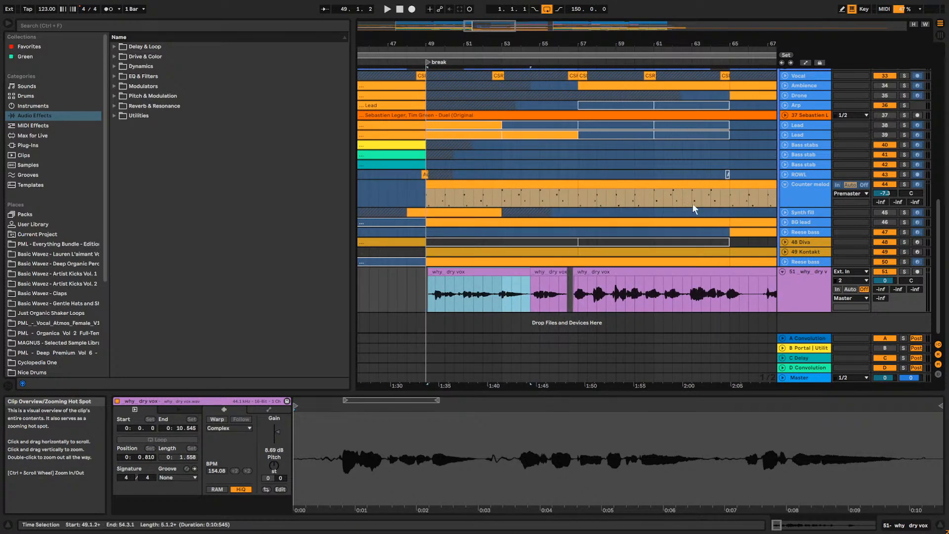
pyautogui.click(799, 290)
pyautogui.click(905, 287)
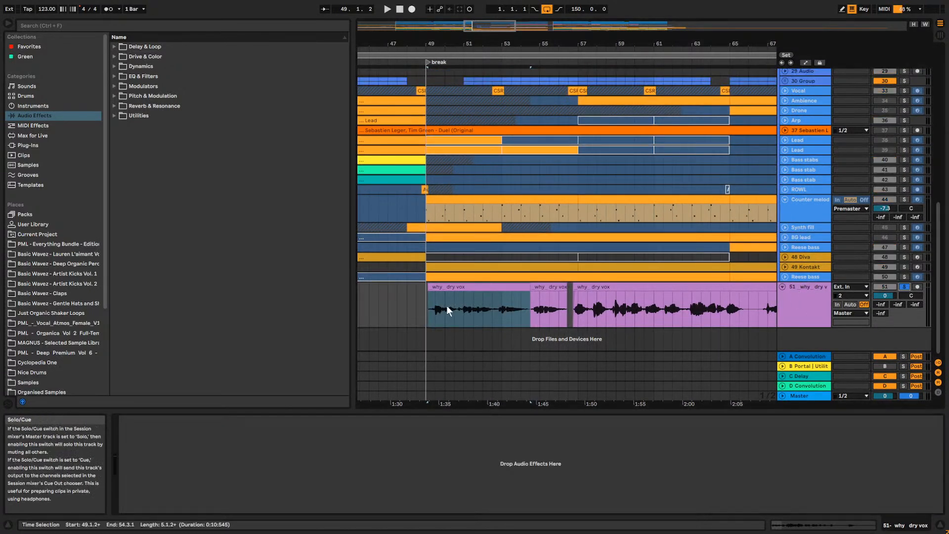
pyautogui.click(427, 309)
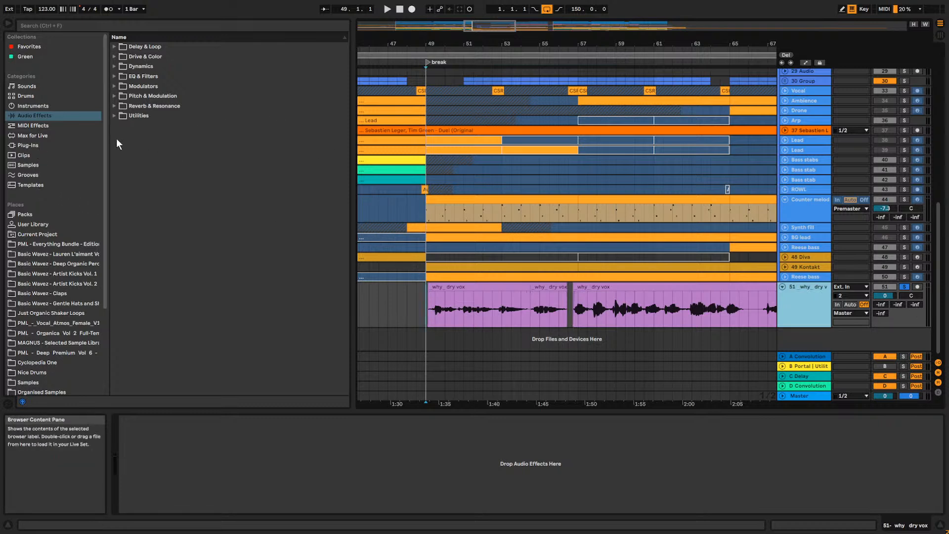
# Search the third-party plug-ins for "waves tun" and list the matching Waves VST3 plug-ins.
pyautogui.click(34, 85)
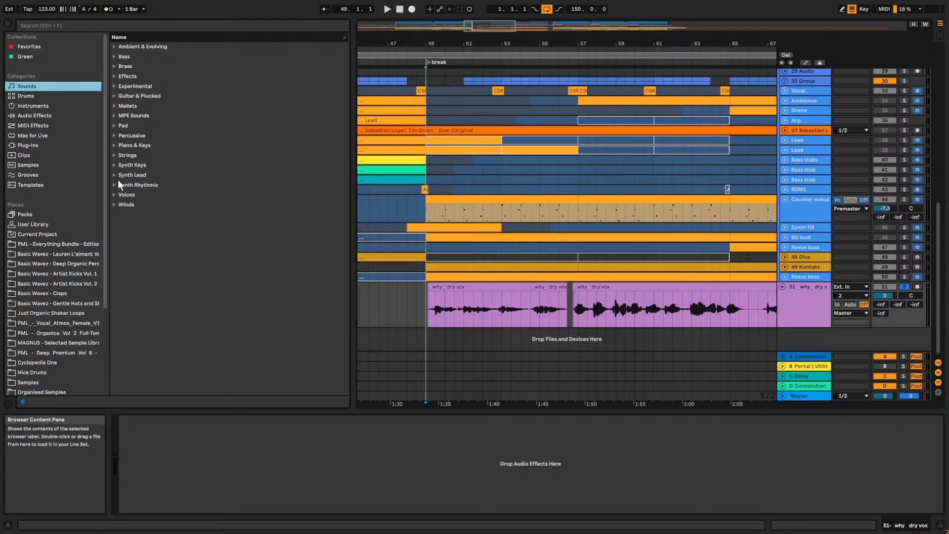
pyautogui.click(58, 146)
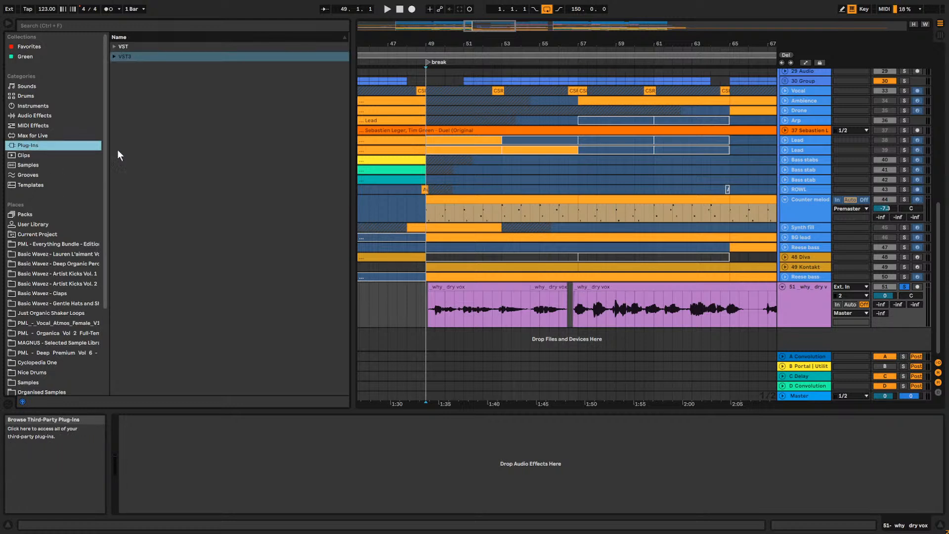
pyautogui.click(115, 57)
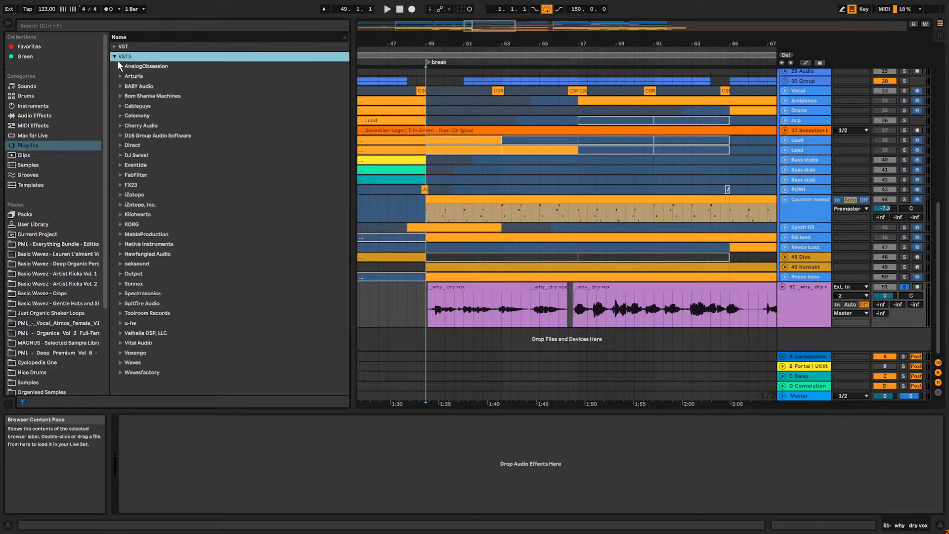
pyautogui.click(121, 23)
pyautogui.write('wa')
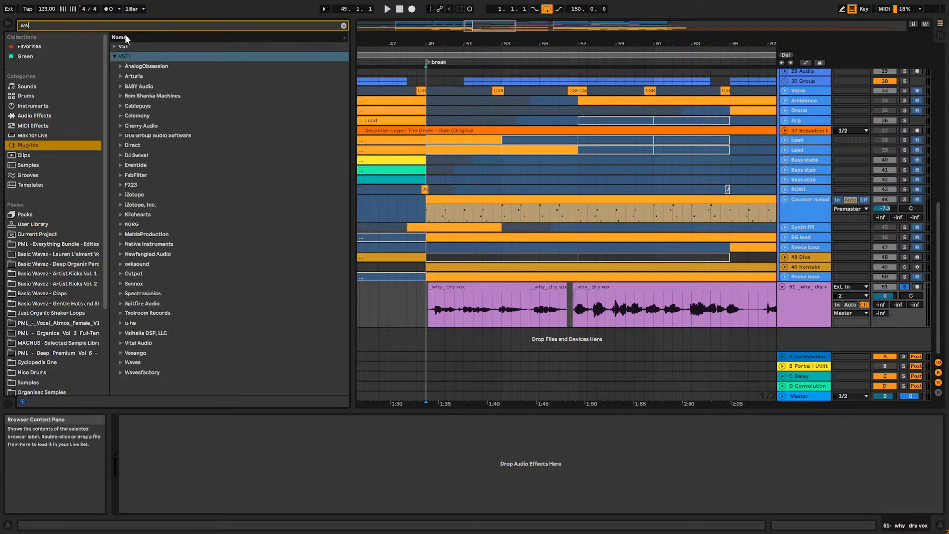
pyautogui.write('ves tun')
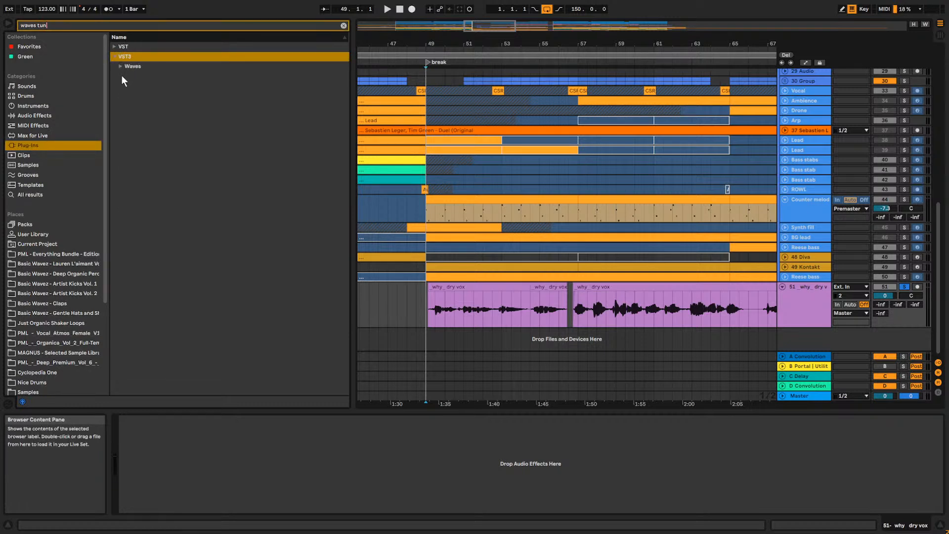
pyautogui.click(122, 66)
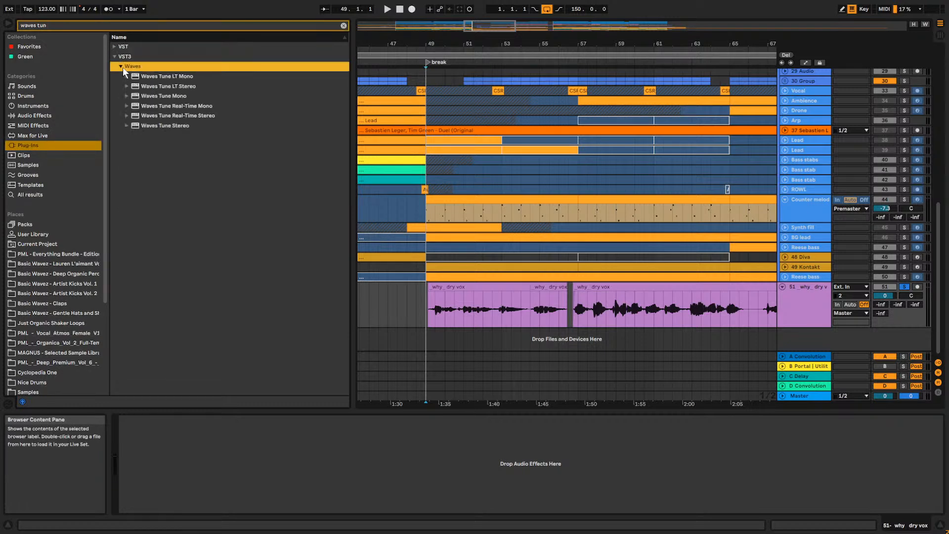
# Try Waves Tune Real-Time Stereo on the dry vocal track and remove it.
pyautogui.click(188, 117)
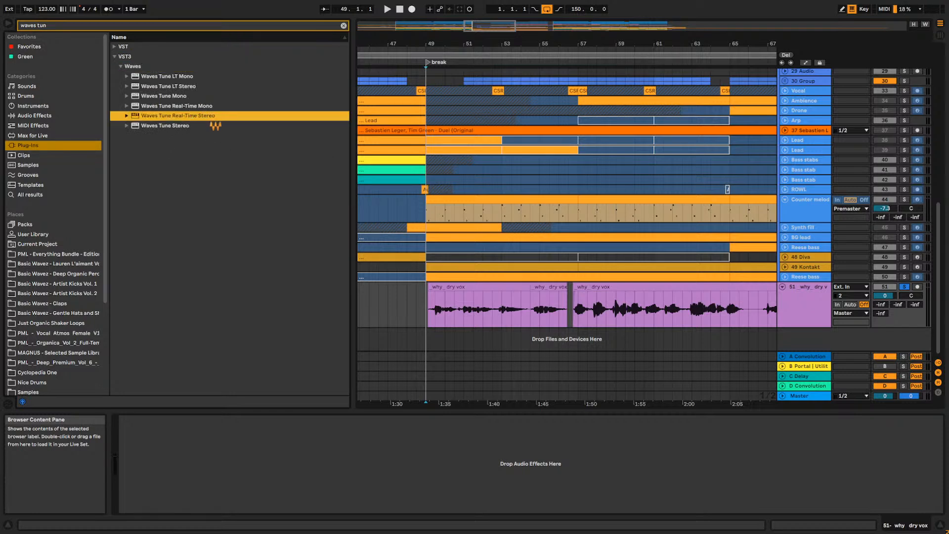
pyautogui.press('Return')
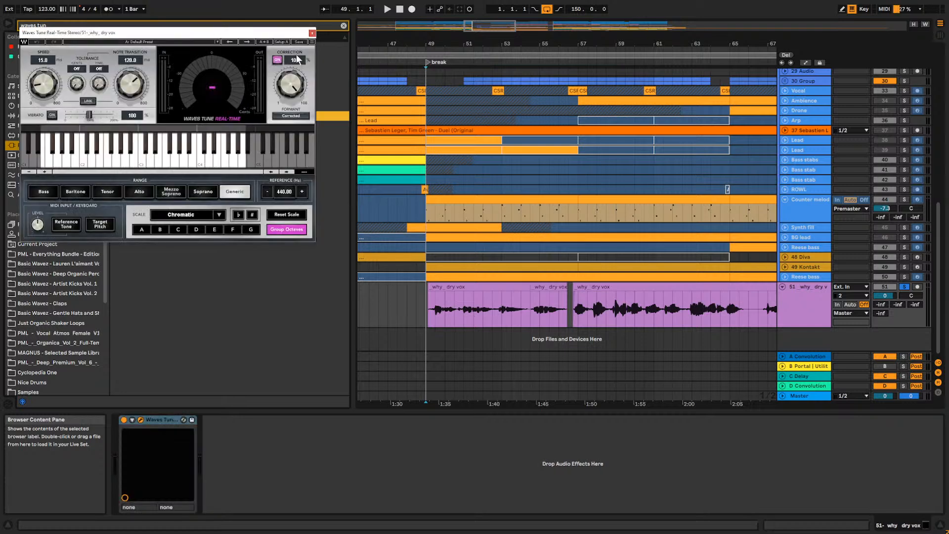
pyautogui.click(312, 33)
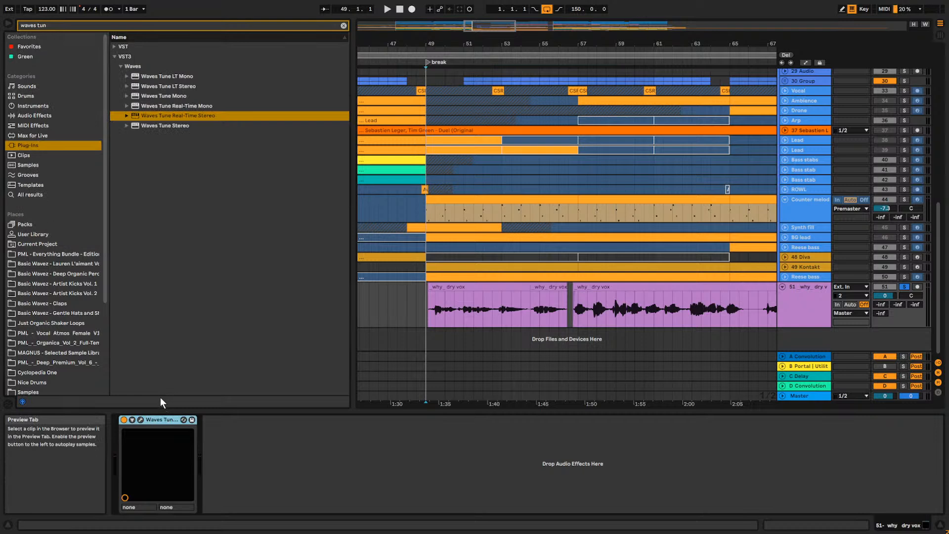
pyautogui.press('Delete')
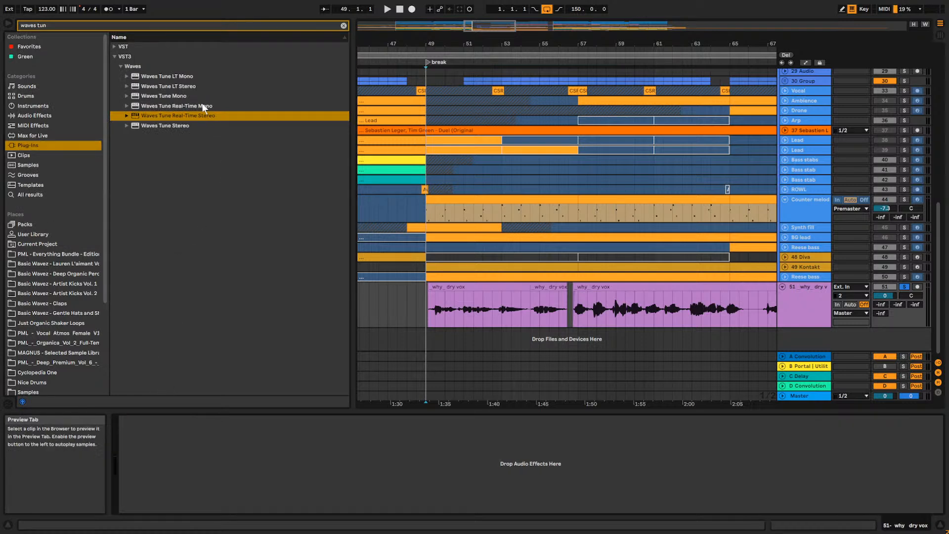
# Load Waves Tune Real-Time Mono onto the dry vocal track and play the soloed vocal from 49.1.1.
pyautogui.click(204, 106)
pyautogui.press('Return')
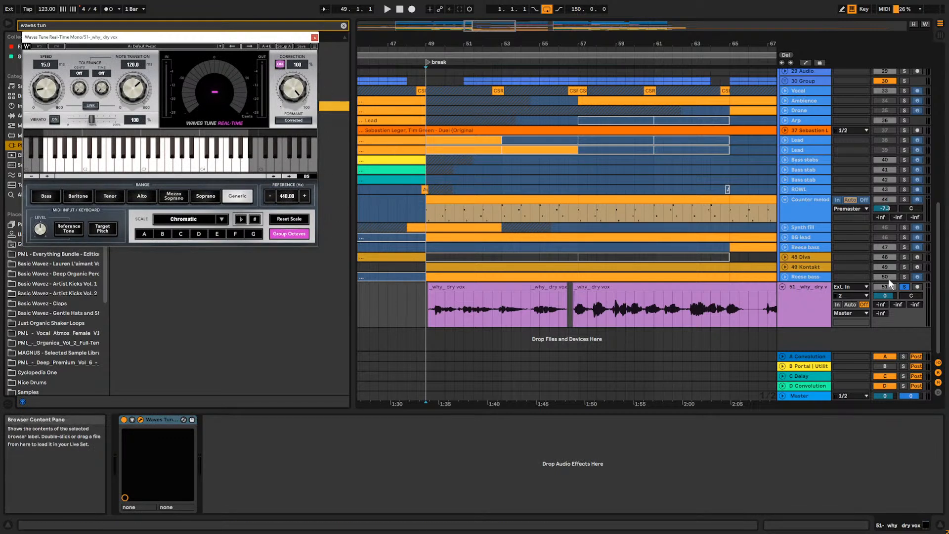
pyautogui.press('space')
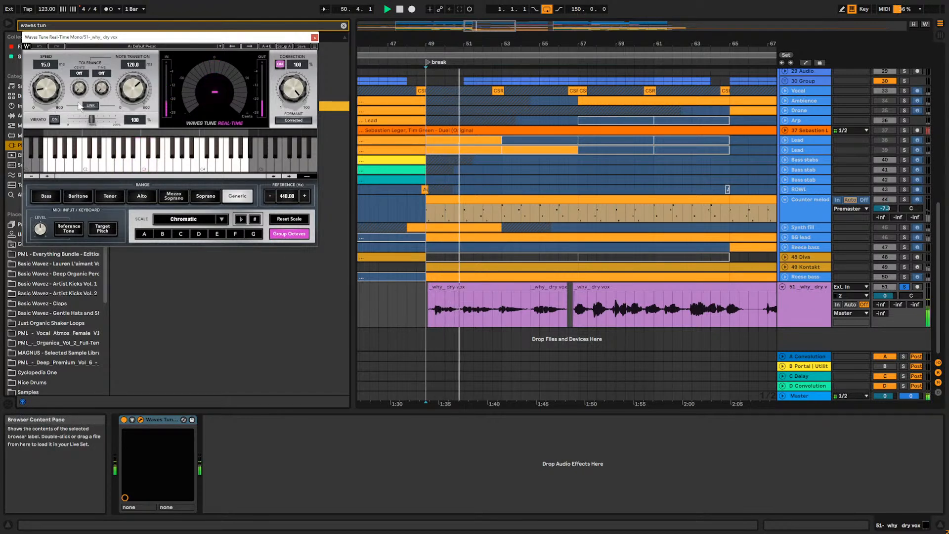
pyautogui.press('space')
# Check the scale of the counter melody clip and set the pitch correction to B Natural Minor.
pyautogui.doubleClick(483, 199)
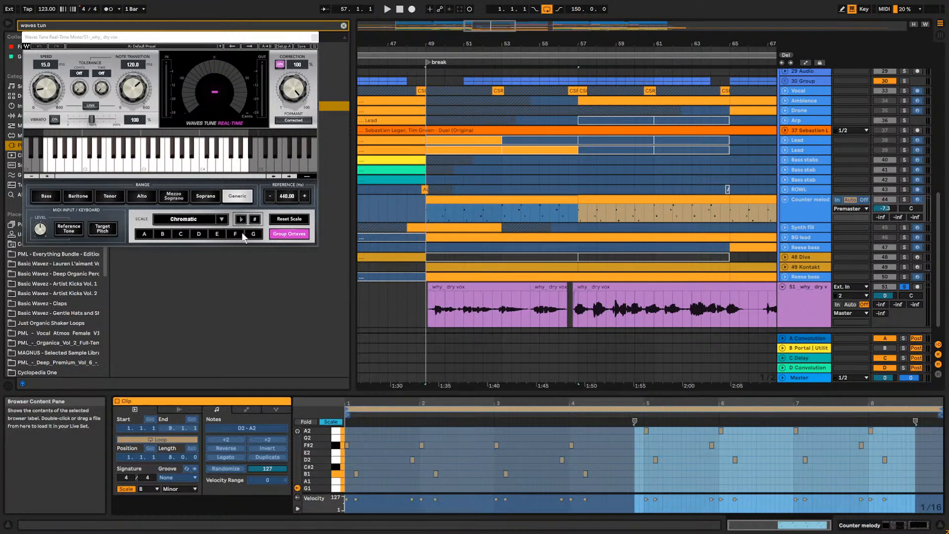
pyautogui.click(163, 234)
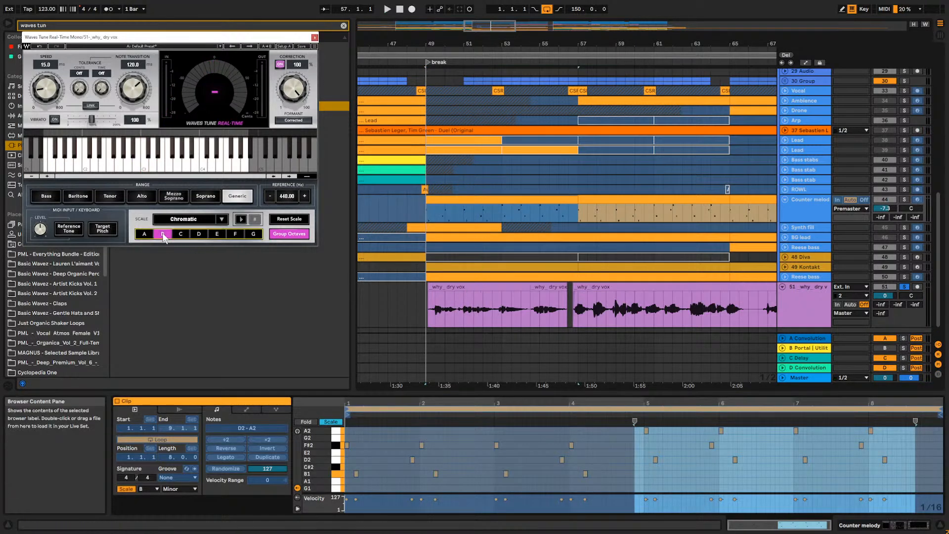
pyautogui.click(223, 221)
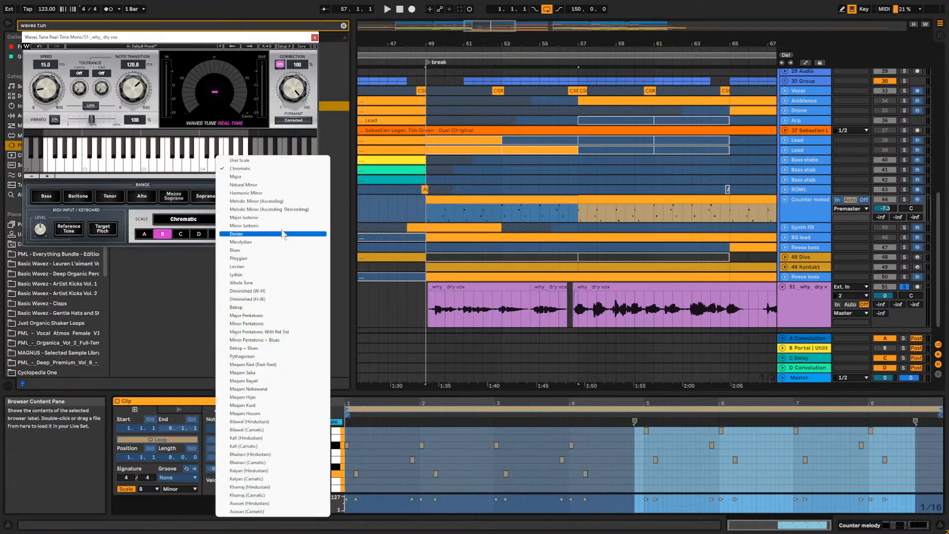
pyautogui.click(265, 185)
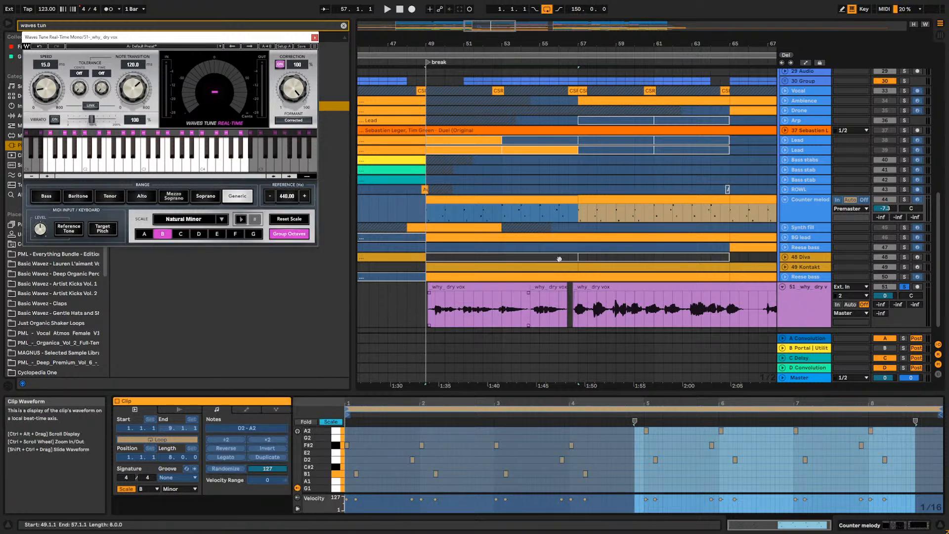
# Try a Note Transition of 0.2 ms and a Speed of 0.1 ms while playing the vocal from 49.1.1.
pyautogui.click(425, 315)
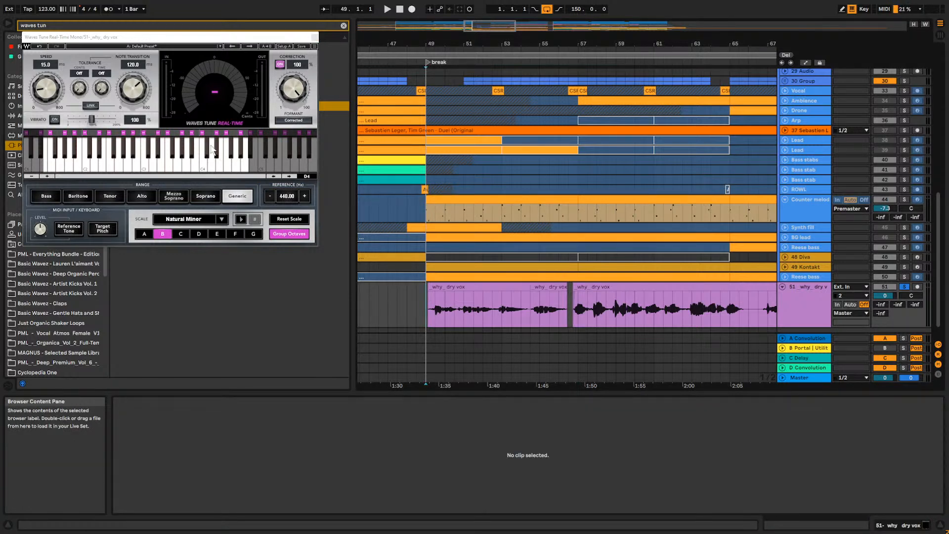
pyautogui.moveTo(136, 92); pyautogui.dragTo(137, 143)
pyautogui.moveTo(46, 90); pyautogui.dragTo(50, 144)
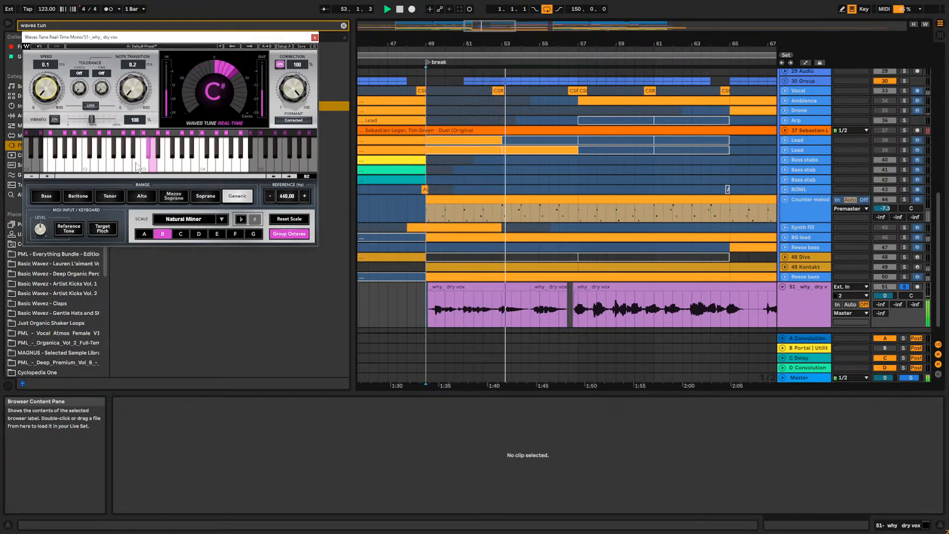
pyautogui.press('space')
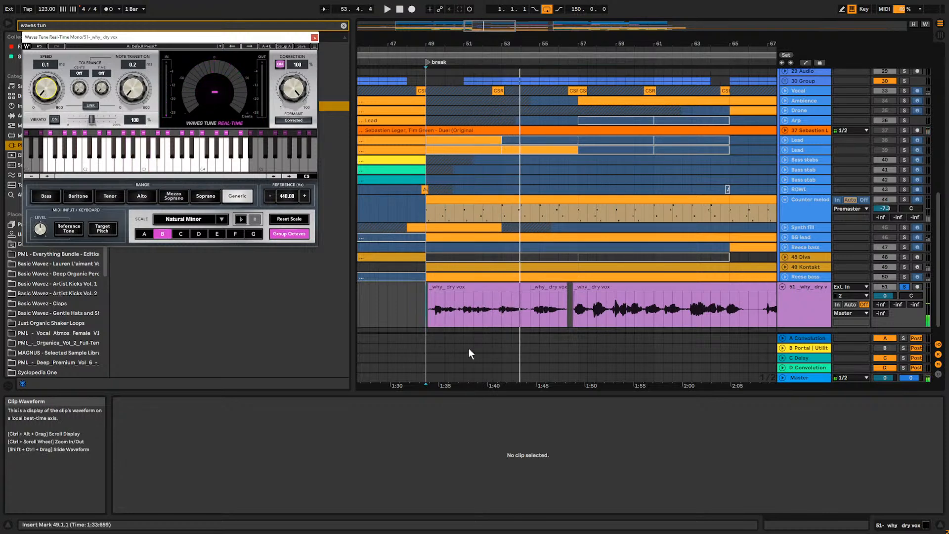
# Set the pitch correction's Speed to 20.7 ms and Note Transition to 36.9 ms while replaying the opening vocal phrases.
pyautogui.click(428, 315)
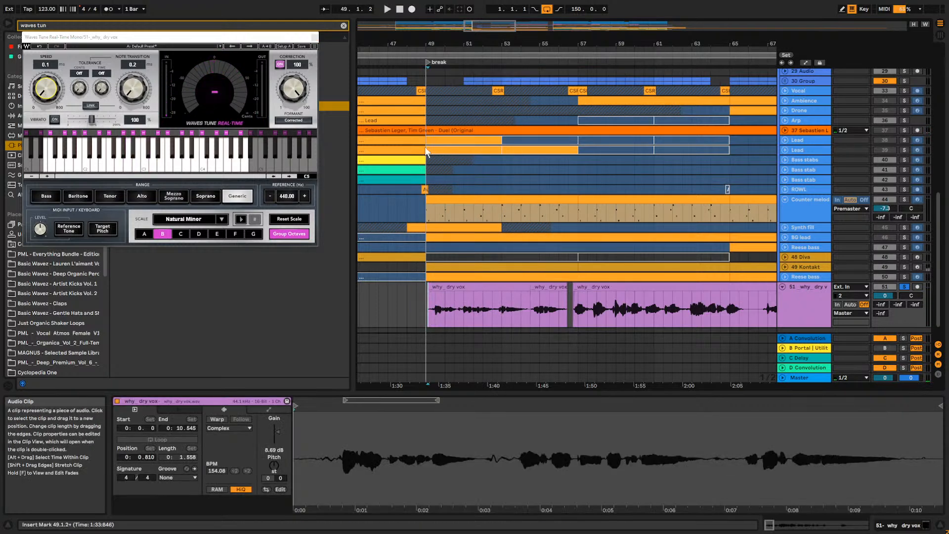
pyautogui.moveTo(479, 33); pyautogui.dragTo(429, 159)
pyautogui.press('space')
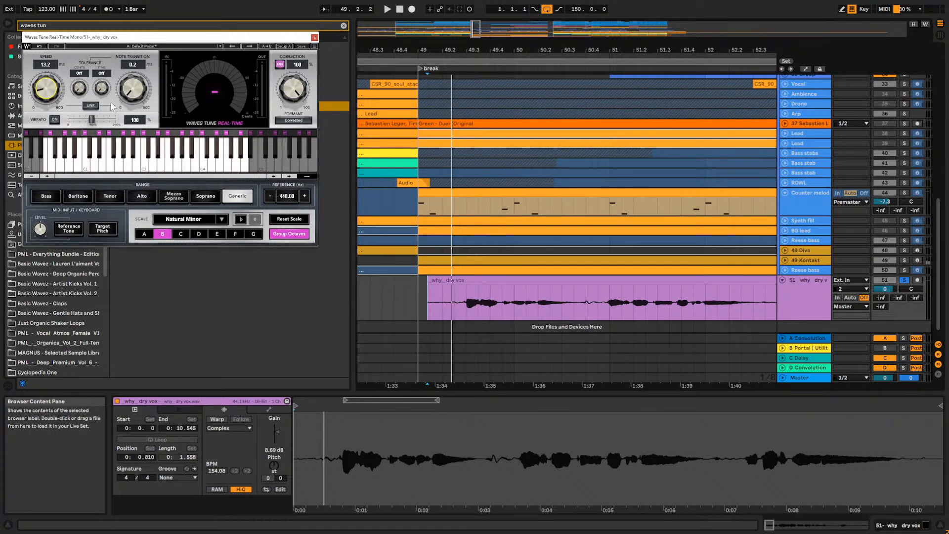
pyautogui.press('space')
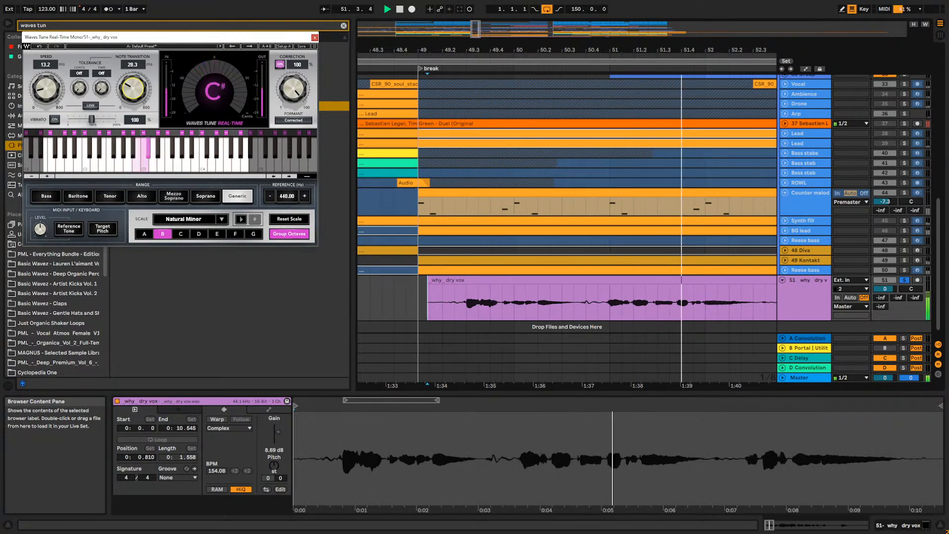
pyautogui.press('space')
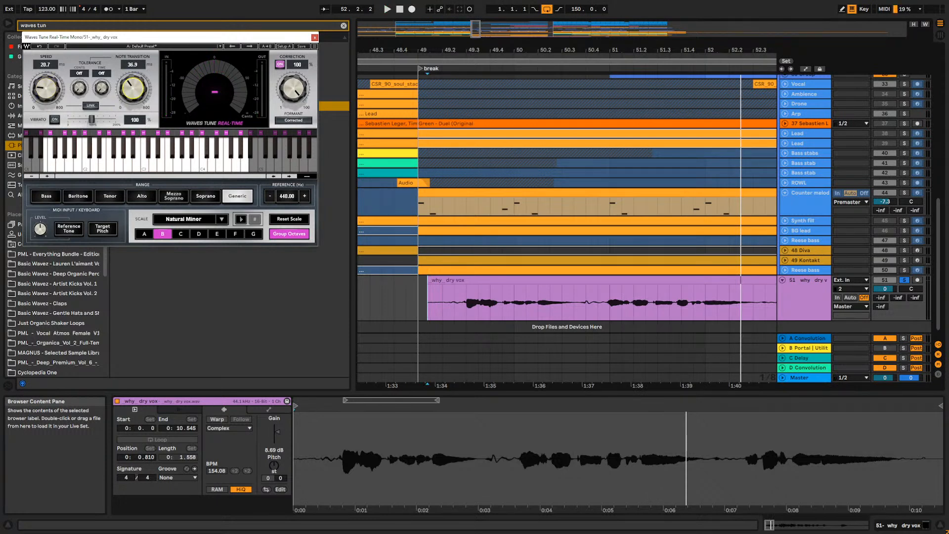
pyautogui.press('space')
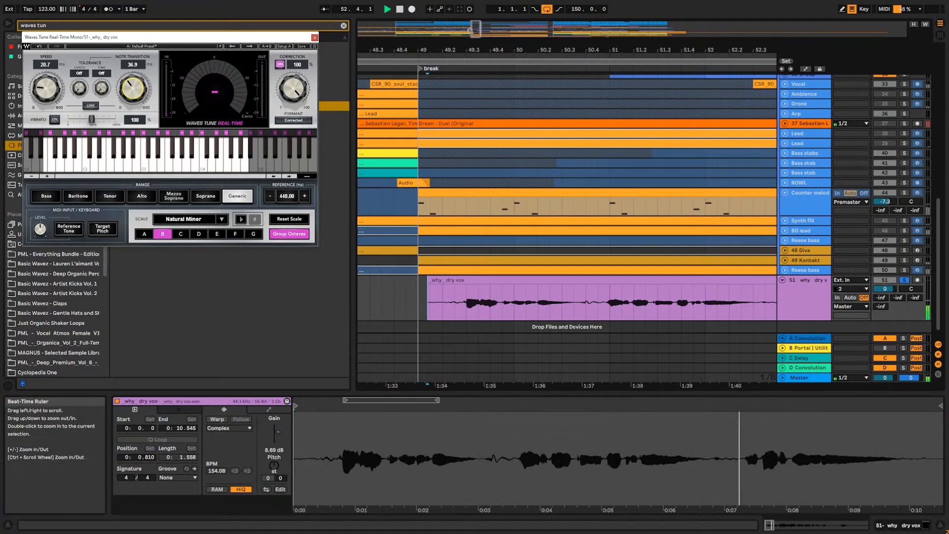
pyautogui.moveTo(473, 30); pyautogui.dragTo(473, 13)
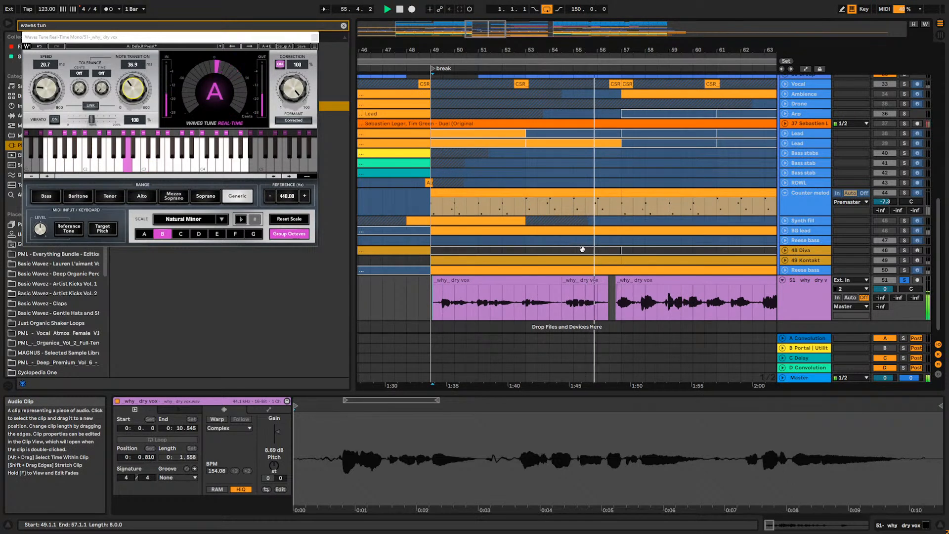
pyautogui.press('space')
# Place the insert marker at the second vocal clip's start at 54.3.1 and reposition the pitch correction window.
pyautogui.click(559, 305)
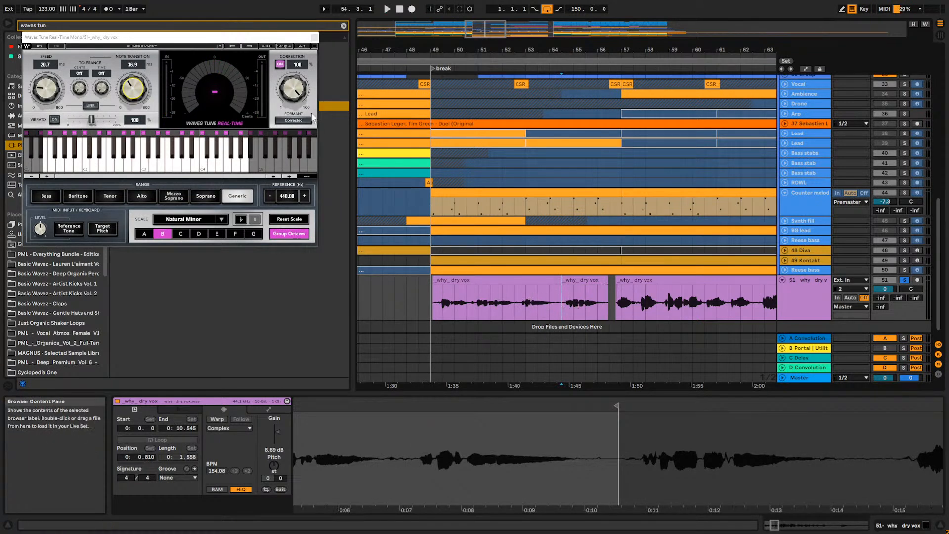
pyautogui.moveTo(184, 37); pyautogui.dragTo(284, 112)
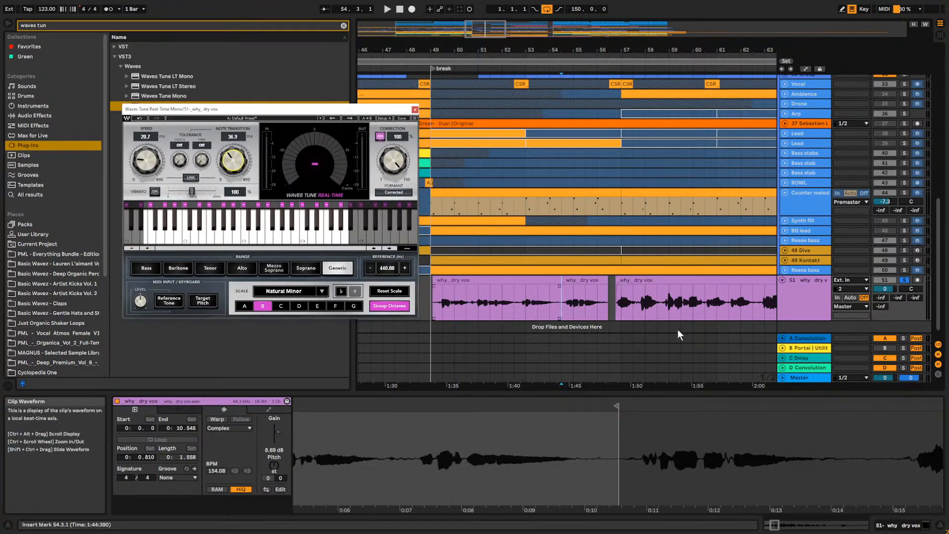
pyautogui.click(562, 301)
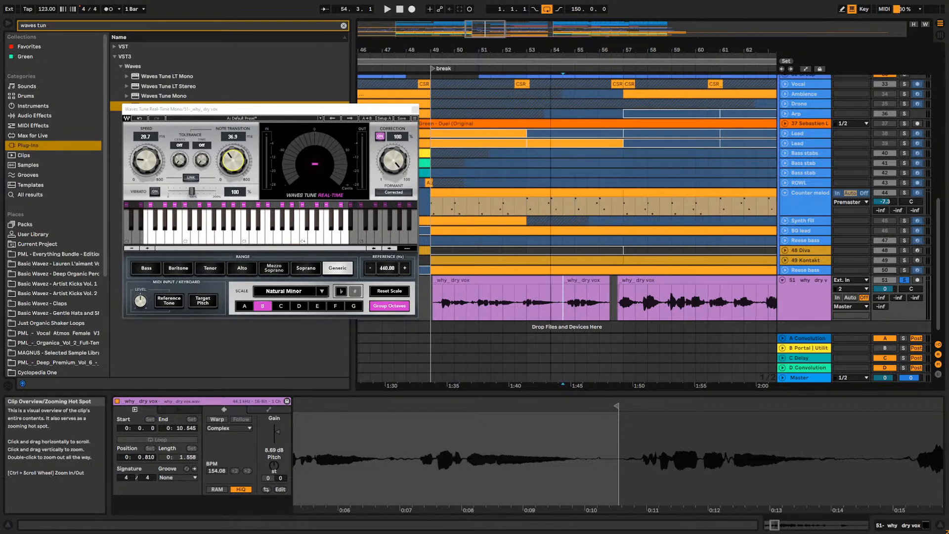
pyautogui.press('+')
pyautogui.press('+')
pyautogui.press('+')
pyautogui.press('+')
pyautogui.press('+')
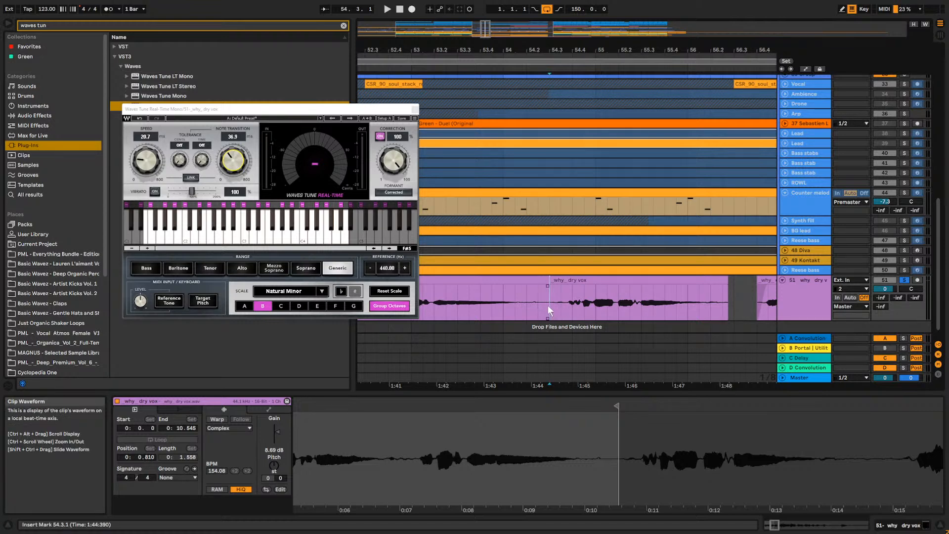
# Show the arrangement's automation, select the dry vocal track and play the second vocal clip from 54.3.1.
pyautogui.click(806, 69)
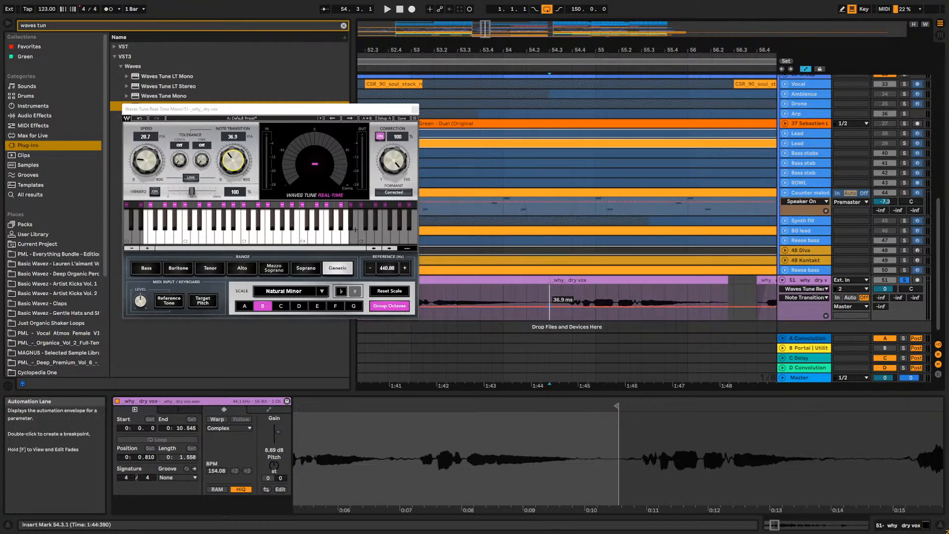
pyautogui.click(804, 280)
pyautogui.press('space')
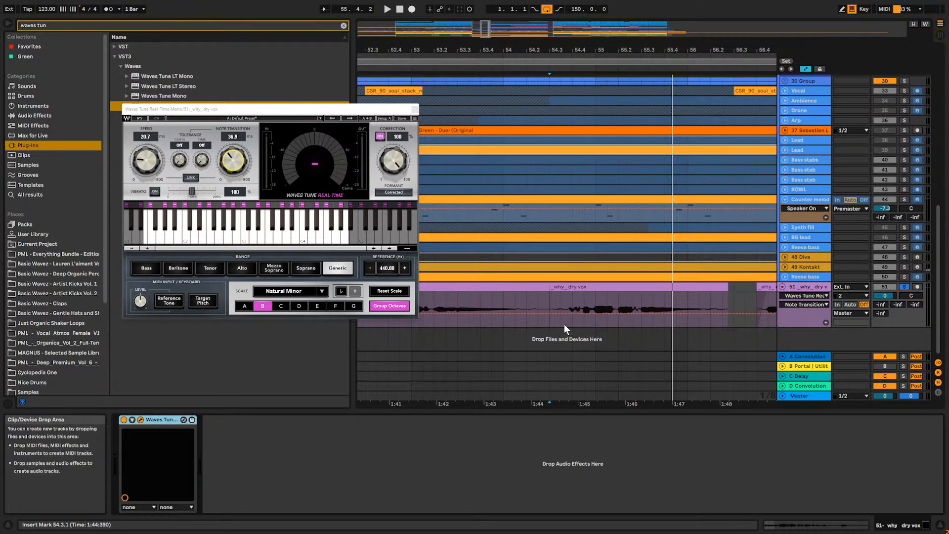
# Play the second vocal clip from 54.3.1 and compare it with the pitch correction bypassed and active.
pyautogui.click(548, 321)
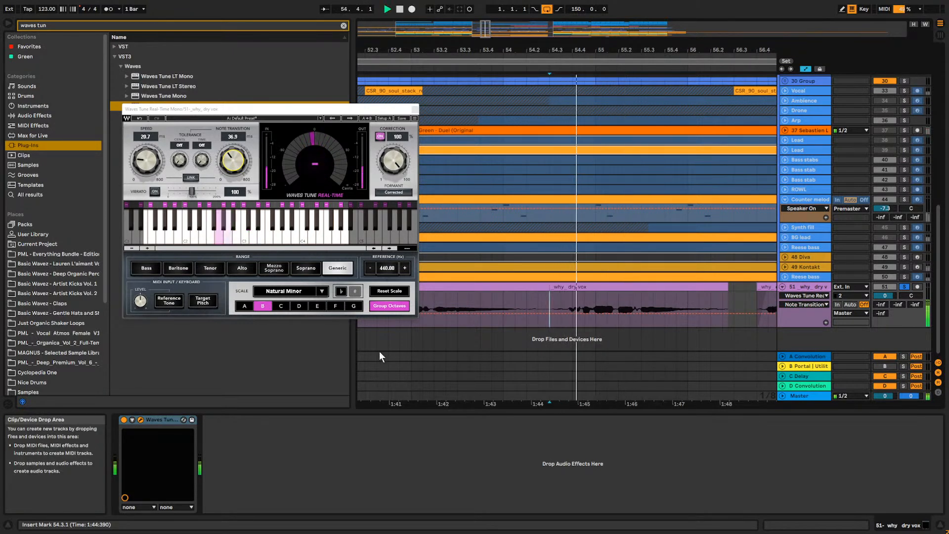
pyautogui.click(123, 420)
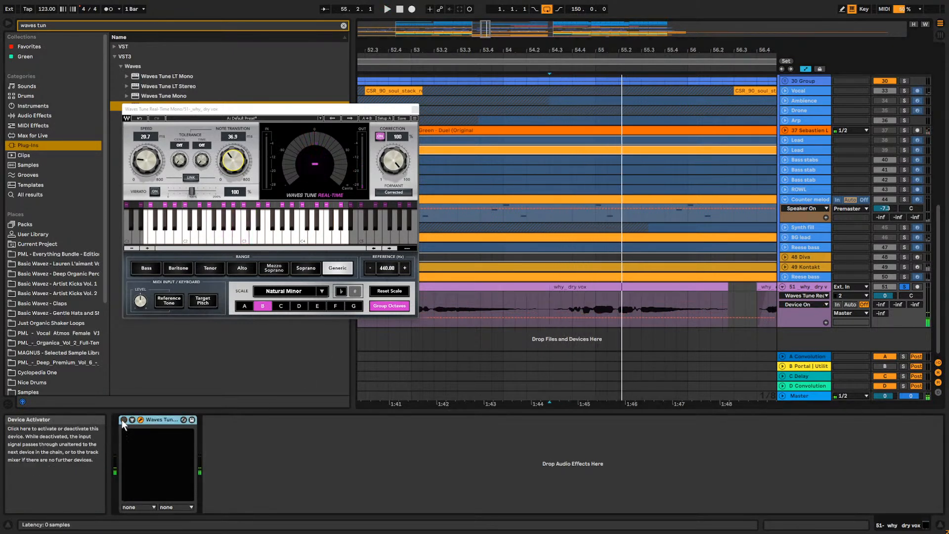
pyautogui.press('space')
pyautogui.click(123, 420)
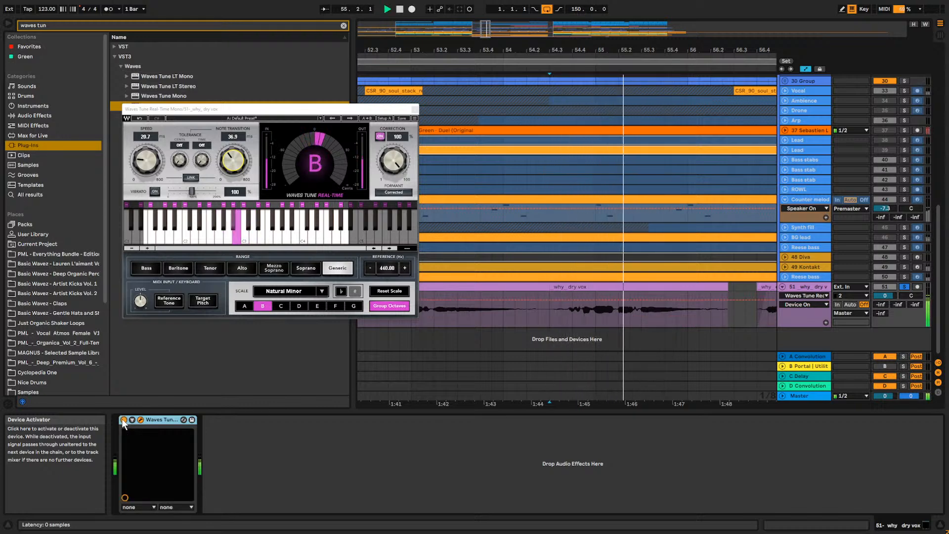
pyautogui.click(124, 420)
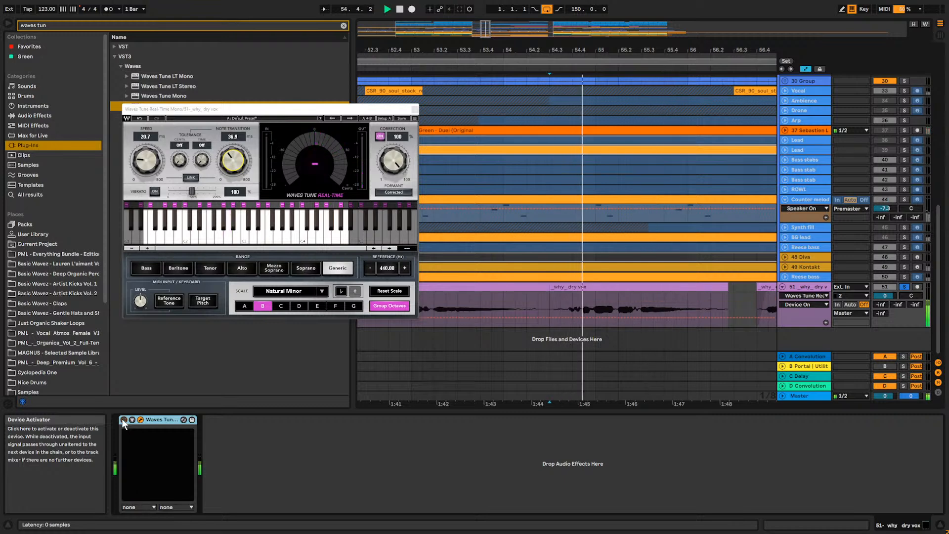
pyautogui.click(124, 420)
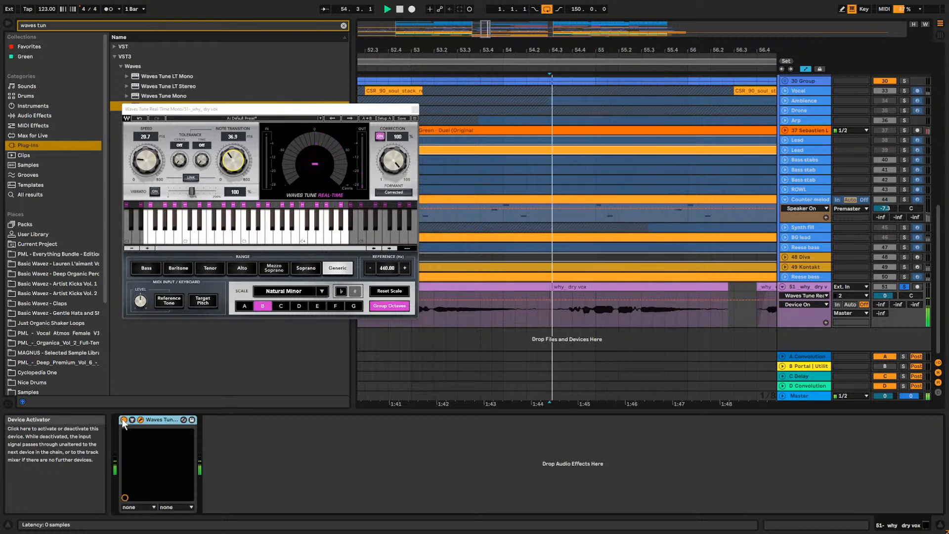
pyautogui.press('space')
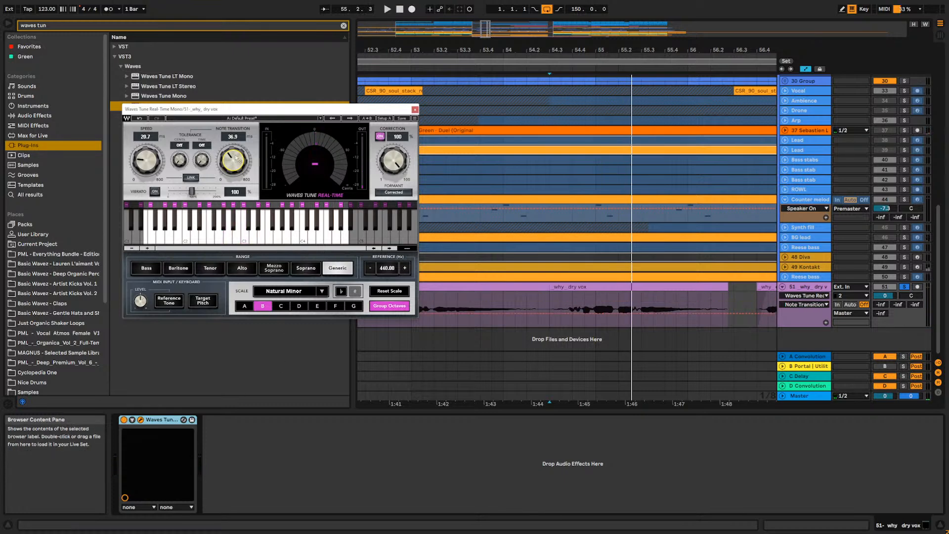
# Add a short rise to the dry vocal's Note Transition automation around bar 55 and audition from 54.3.1 and 56.3.1.
pyautogui.click(584, 312)
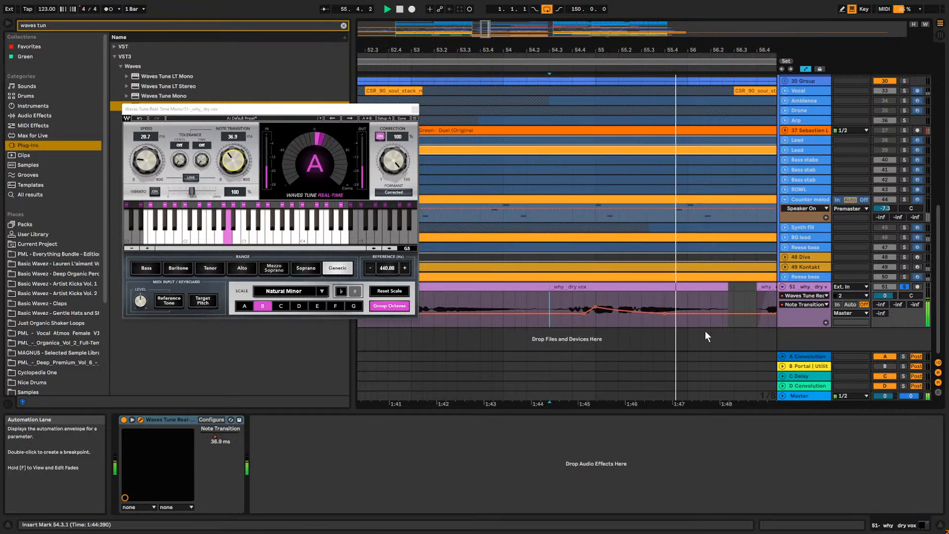
pyautogui.moveTo(483, 32); pyautogui.dragTo(497, 7)
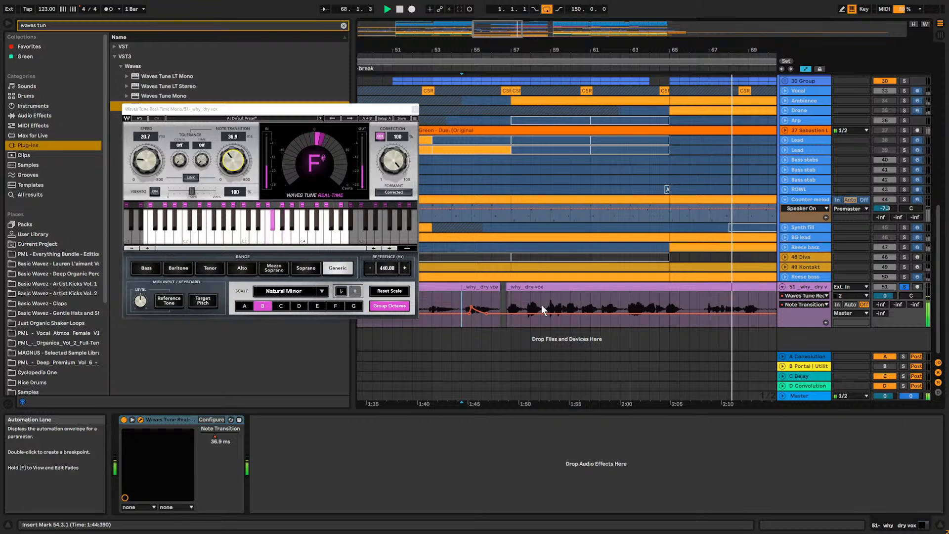
pyautogui.click(504, 298)
pyautogui.press('space')
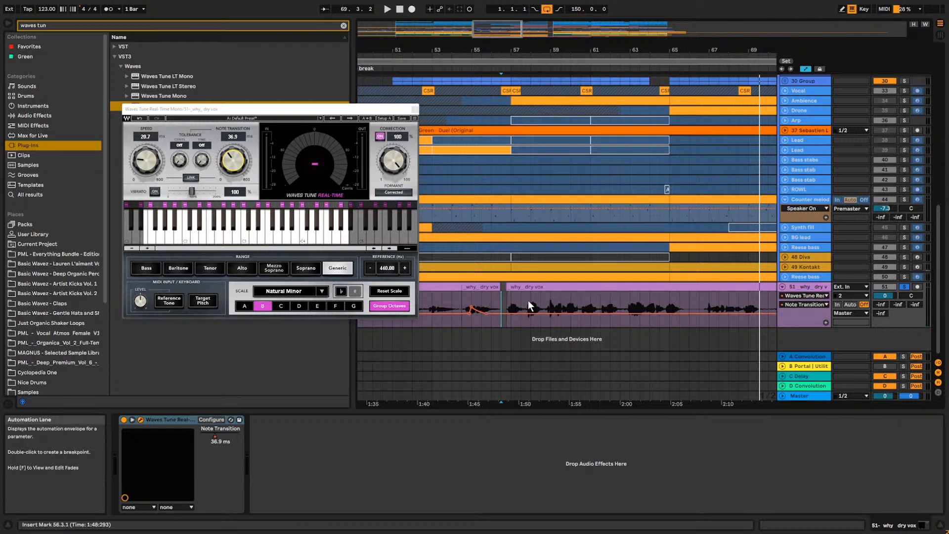
pyautogui.click(461, 296)
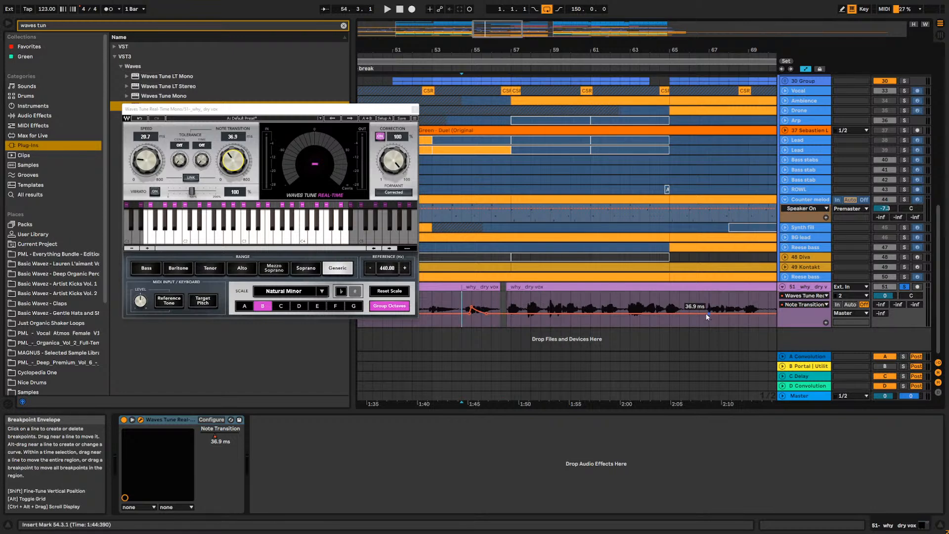
pyautogui.press('space')
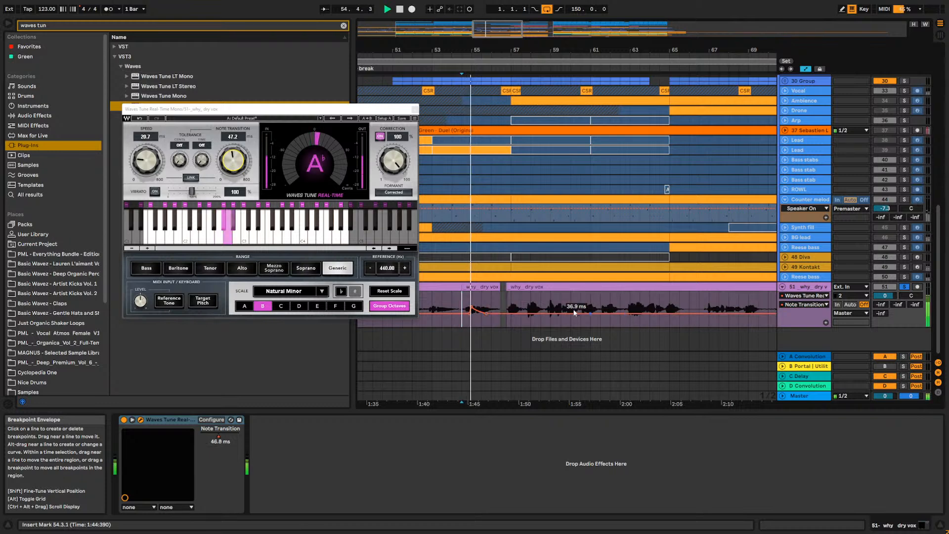
pyautogui.click(505, 297)
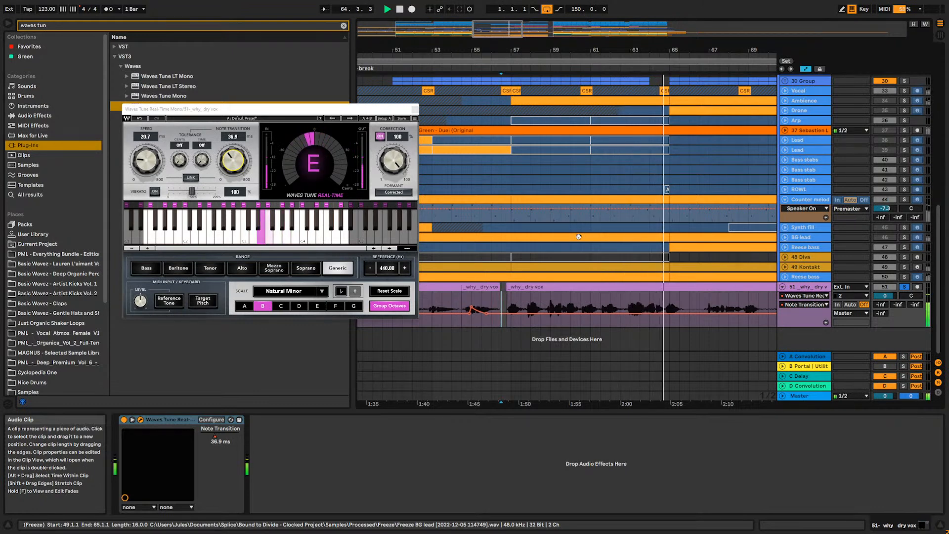
pyautogui.press('space')
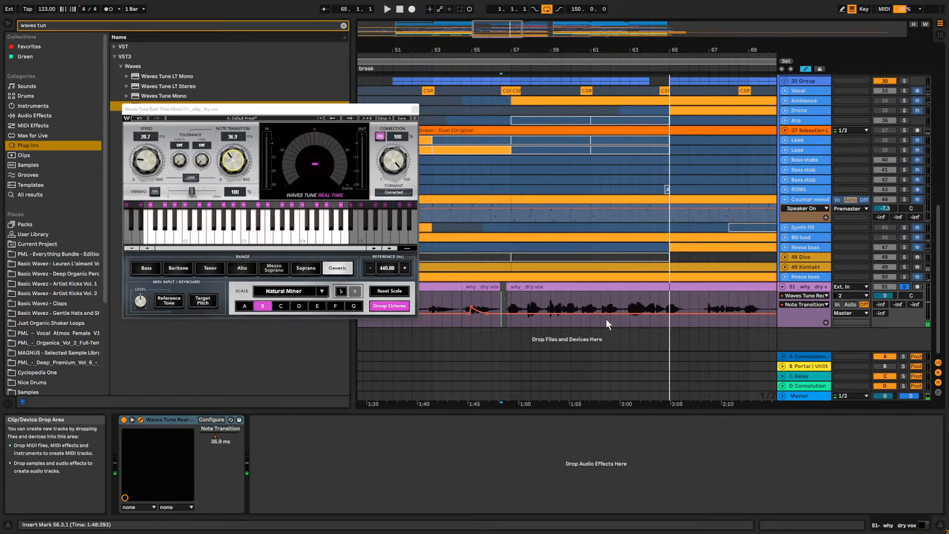
# Play the vocal phrase from 63.3.1 and compare it with the pitch correction active and bypassed.
pyautogui.click(639, 300)
pyautogui.moveTo(511, 28); pyautogui.dragTo(552, 98)
pyautogui.press('space')
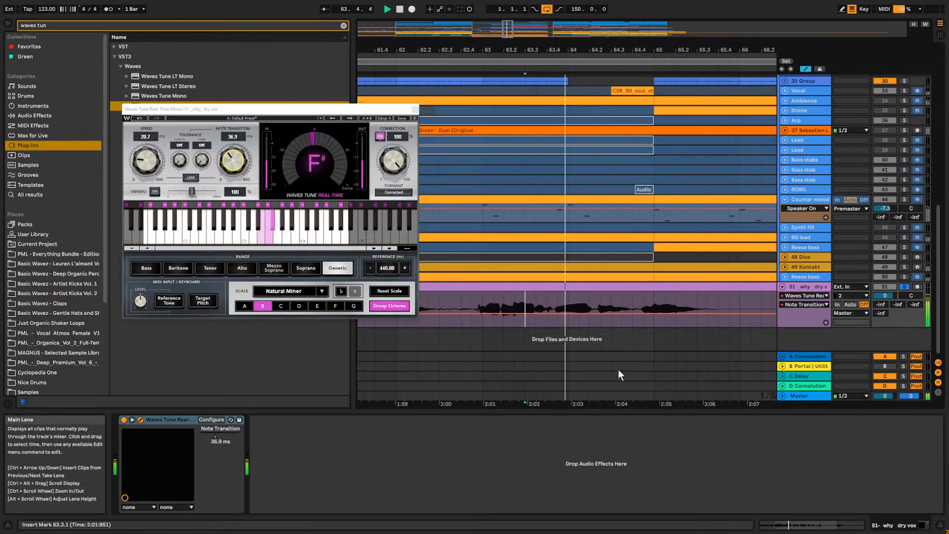
pyautogui.press('space')
pyautogui.press('space')
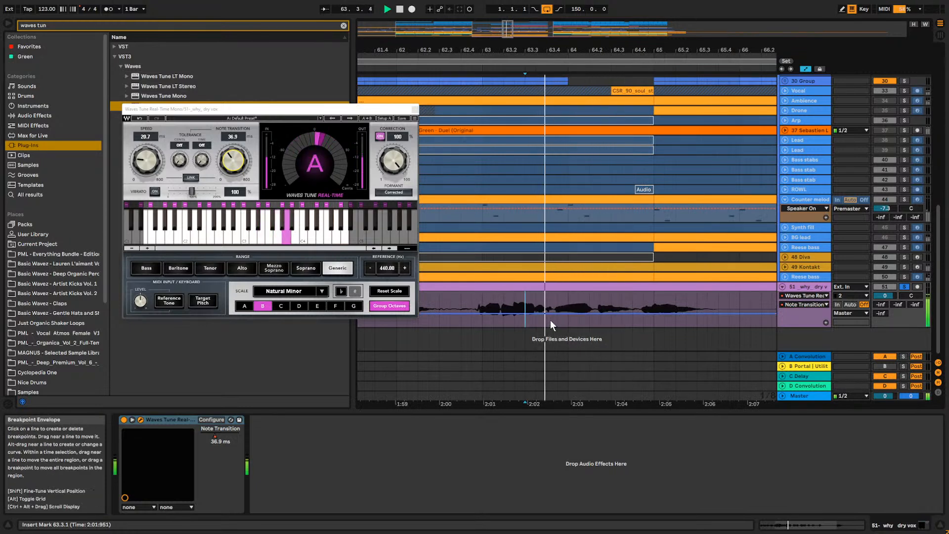
pyautogui.press('space')
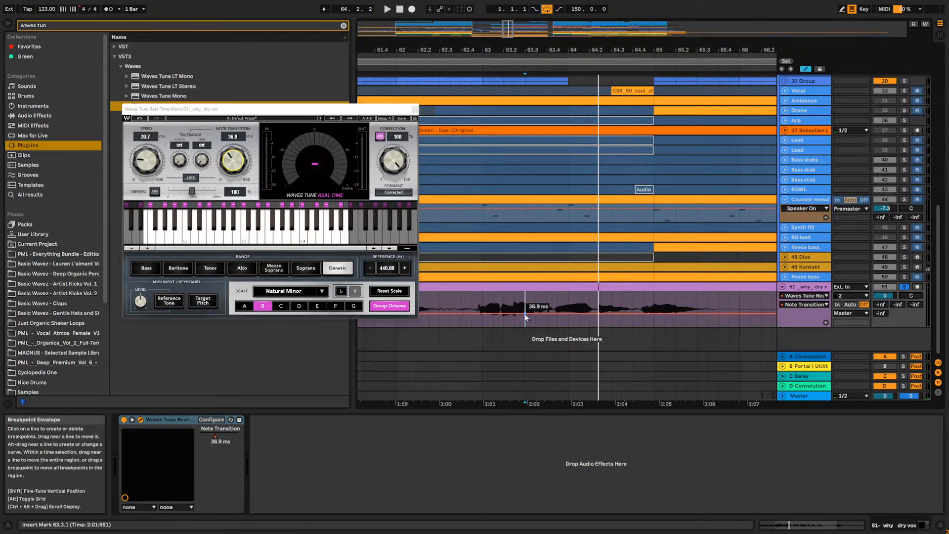
pyautogui.click(124, 420)
pyautogui.press('space')
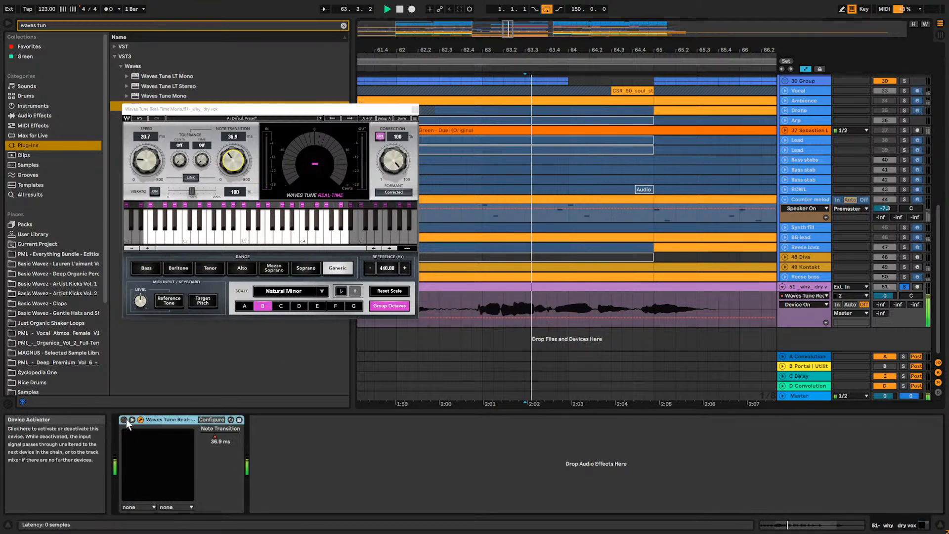
pyautogui.click(126, 419)
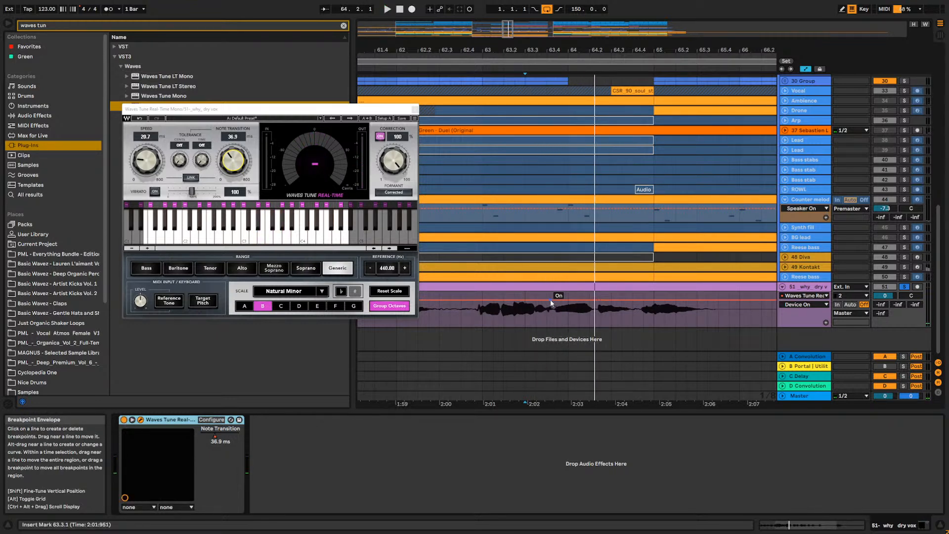
# Try automating the pitch correction off from about 63.4 to just past 64.2, and play the phrase with the vocal unsoloed.
pyautogui.click(599, 303)
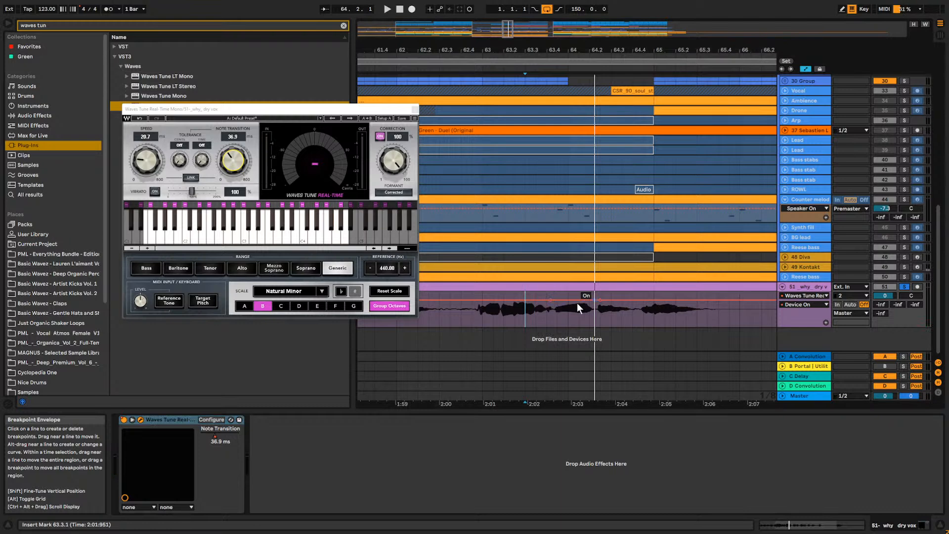
pyautogui.click(461, 322)
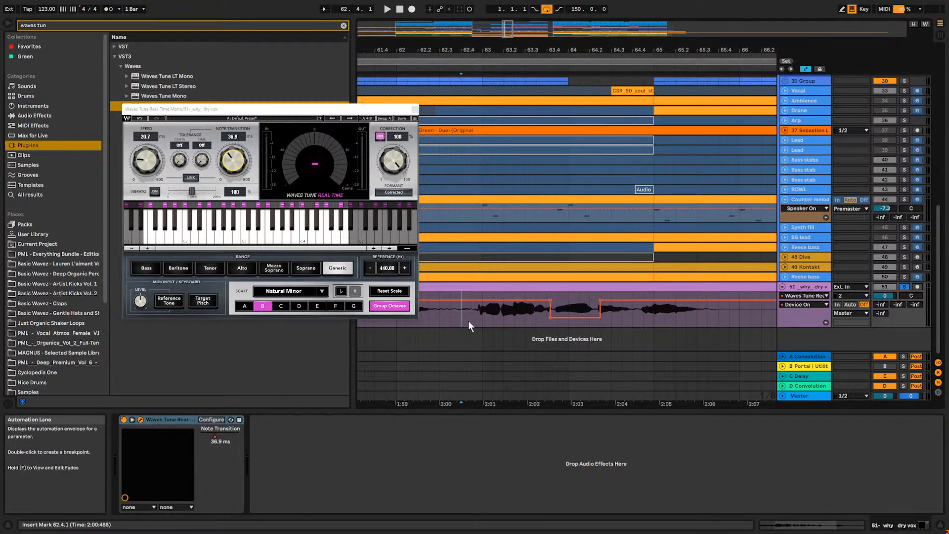
pyautogui.click(904, 285)
pyautogui.press('space')
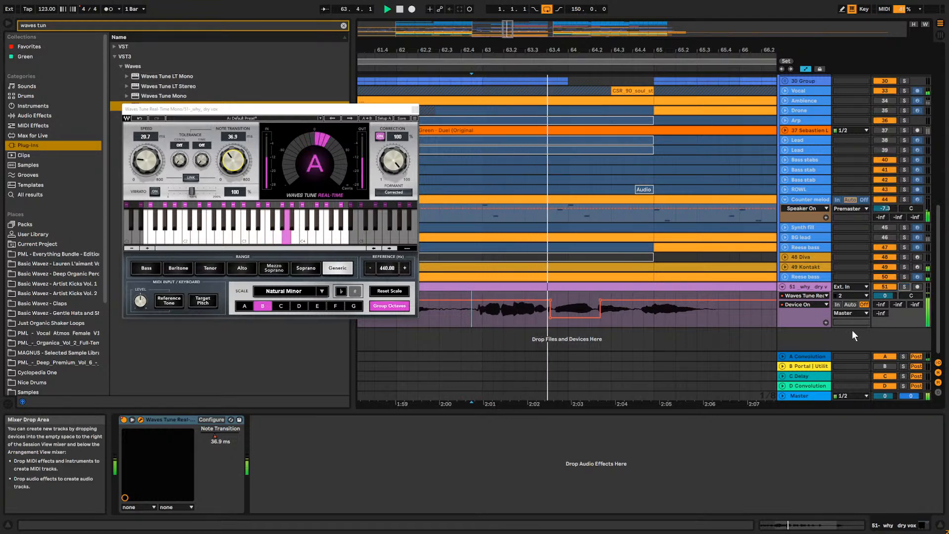
# Remove the off section from the pitch correction's Device On automation and replay the phrase from 62.4.3.
pyautogui.press('space')
pyautogui.click(550, 318)
pyautogui.press('space')
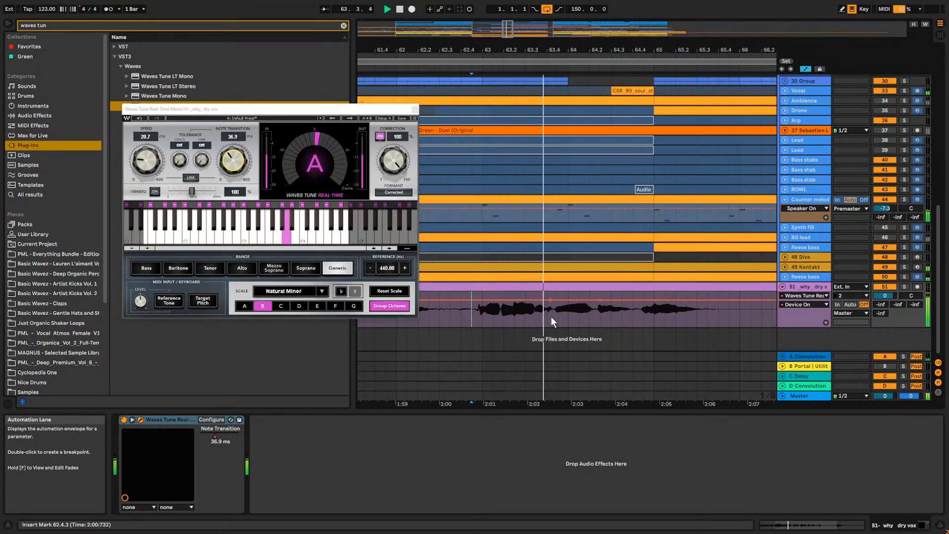
pyautogui.press('space')
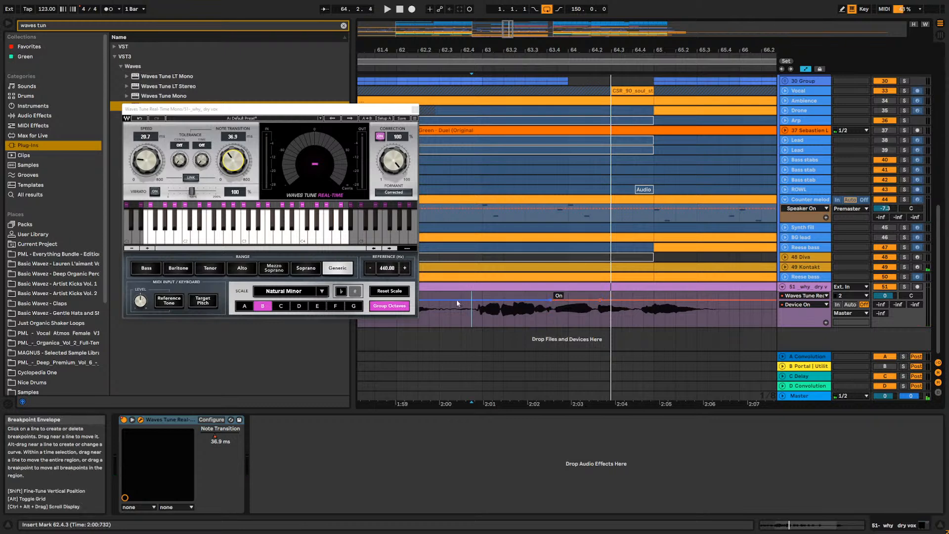
# Bring up the Note Transition automation on the dry vocal track and re-enable that parameter's automation.
pyautogui.click(218, 438)
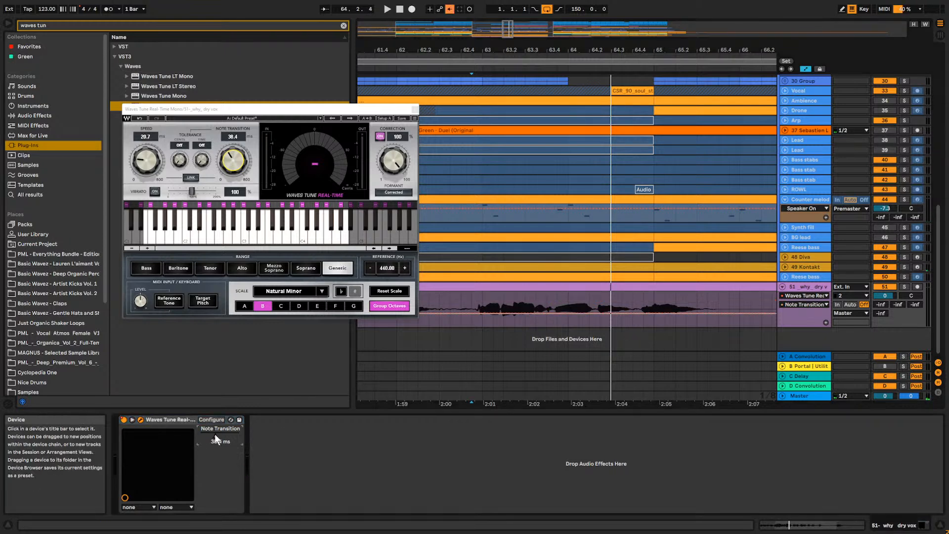
pyautogui.rightClick(216, 438)
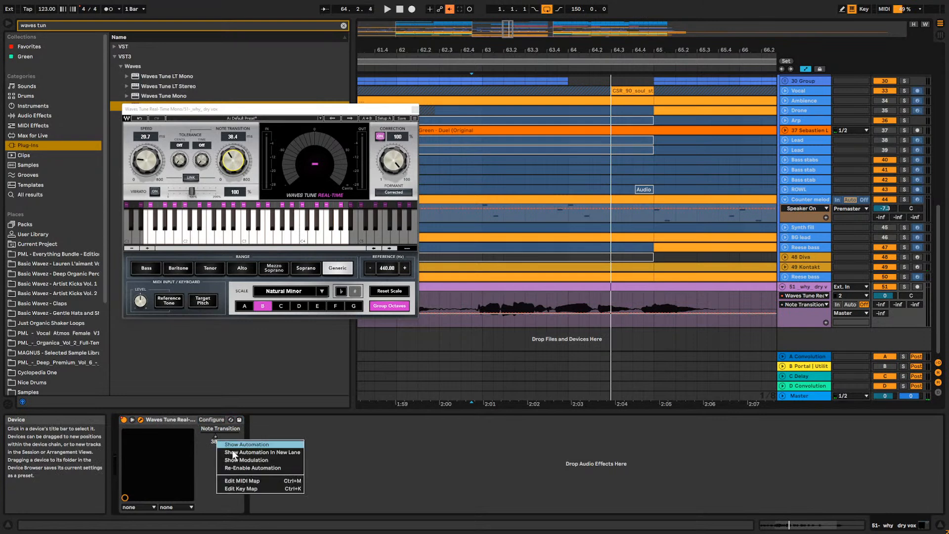
pyautogui.click(246, 468)
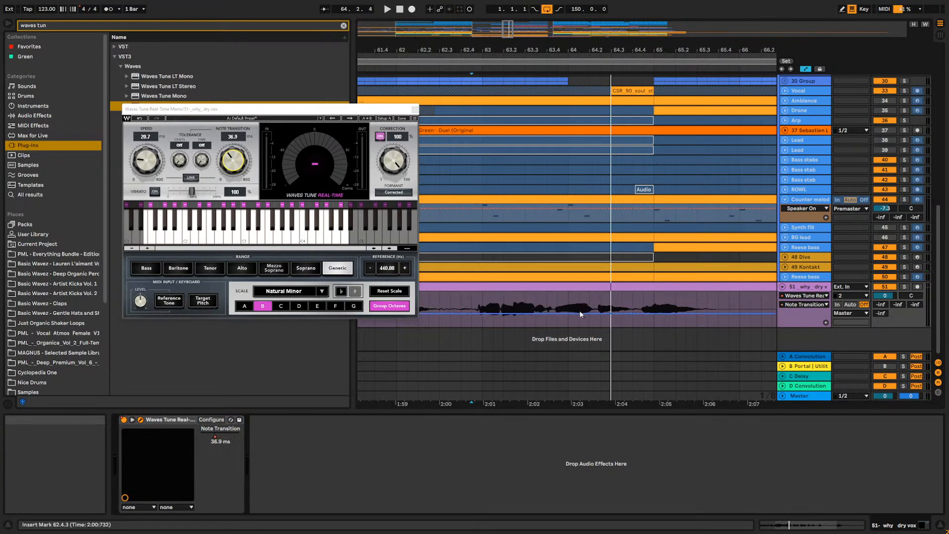
# Add a short rise to the Note Transition automation around bar 64 and audition the phrase from 63.4.1.
pyautogui.click(549, 298)
pyautogui.press('space')
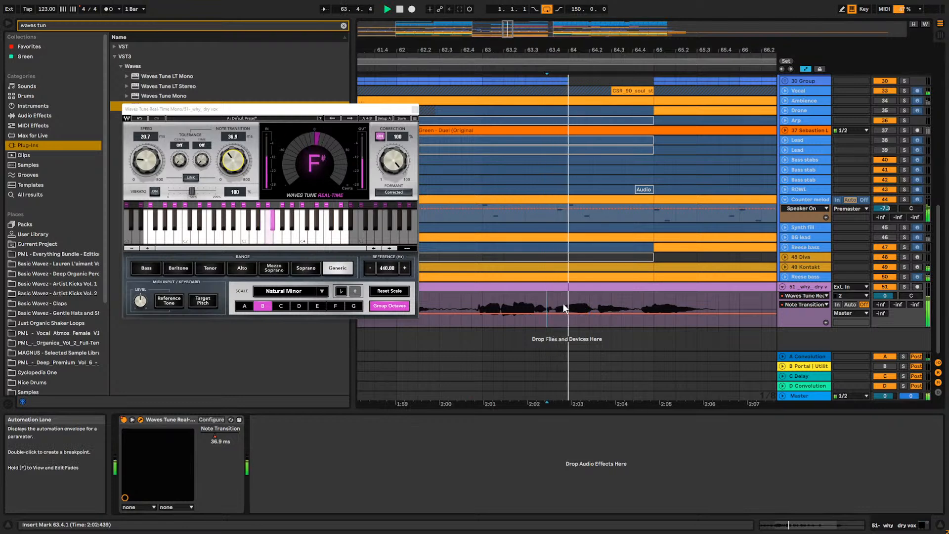
pyautogui.click(595, 314)
pyautogui.moveTo(573, 307)
pyautogui.mouseDown()
pyautogui.moveTo(572, 327)
pyautogui.moveTo(568, 309)
pyautogui.mouseUp()
pyautogui.press('space')
pyautogui.press('space')
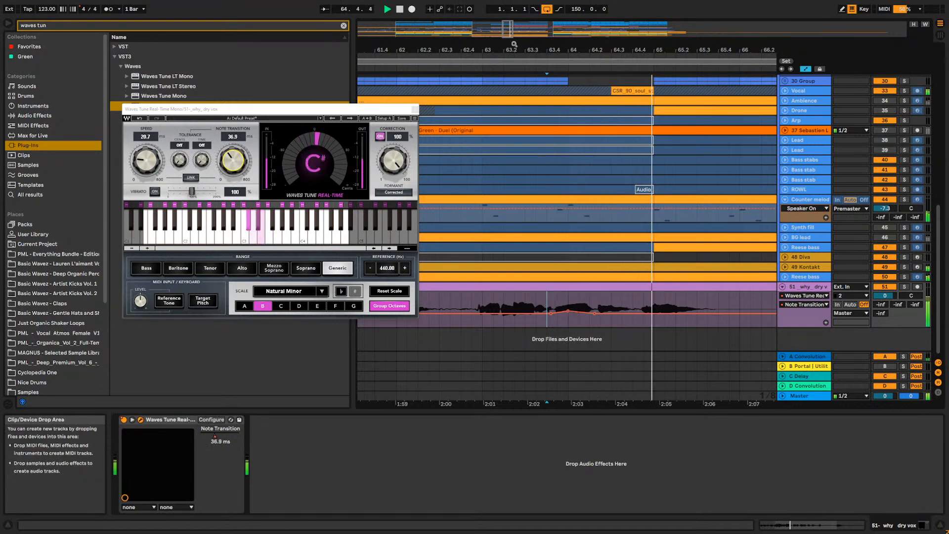
# Play the vocal onward to bar 72, stop there and solo the dry vocal track.
pyautogui.moveTo(510, 29); pyautogui.dragTo(521, 4)
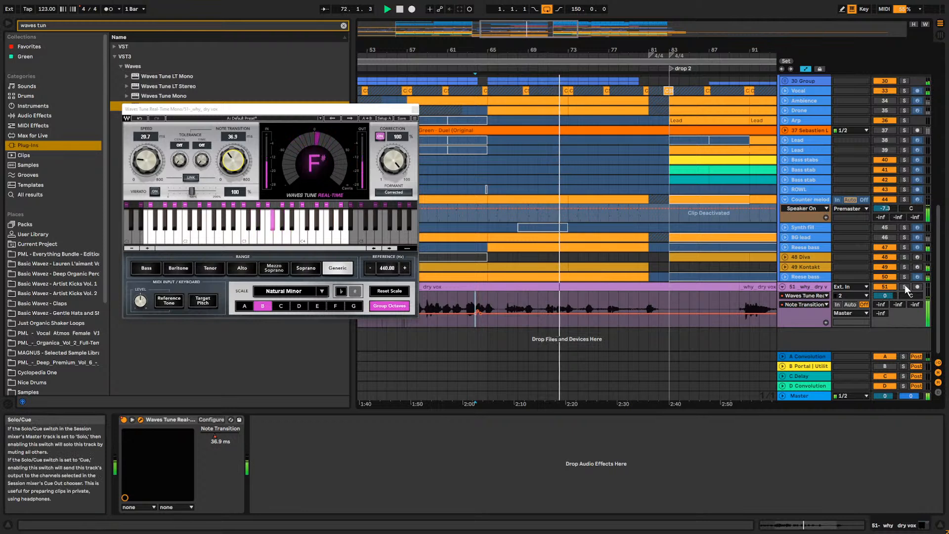
pyautogui.press('space')
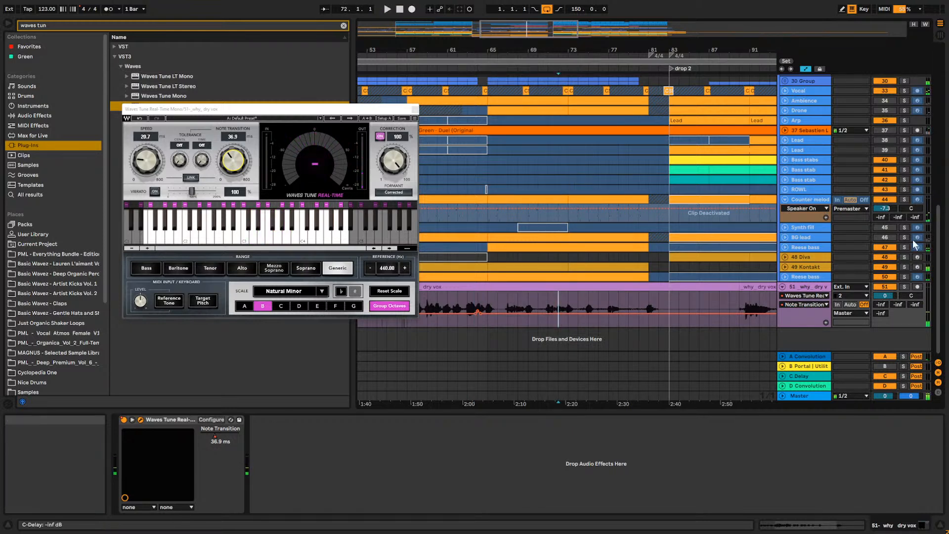
pyautogui.click(904, 286)
pyautogui.press('space')
pyautogui.press('space')
# Add a short Note Transition automation rise peaking at 47.3 ms near bar 72, auditioning the soloed vocal from 71.4.1.
pyautogui.moveTo(561, 48); pyautogui.dragTo(600, 109)
pyautogui.click(576, 303)
pyautogui.press('space')
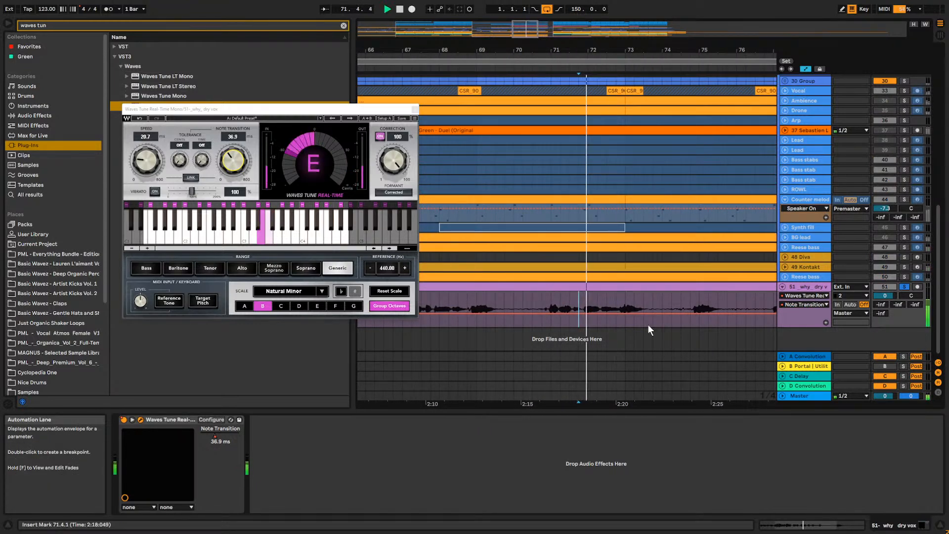
pyautogui.press('space')
pyautogui.press('space')
pyautogui.press('space')
pyautogui.moveTo(588, 314); pyautogui.dragTo(589, 310)
pyautogui.press('space')
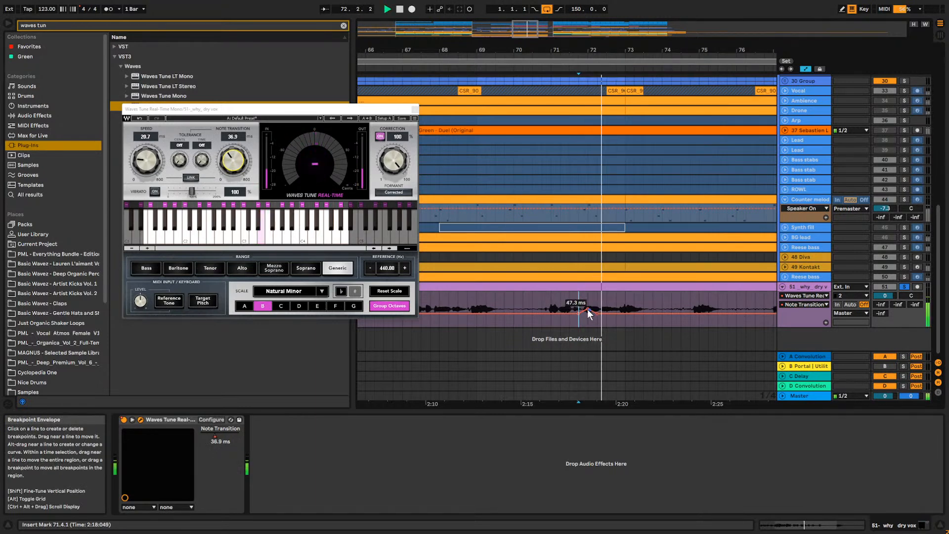
# Replay the unsoloed vocal with the full arrangement, continue through bar 77 and place the insert marker at 76.3.1.
pyautogui.press('space')
pyautogui.press('space')
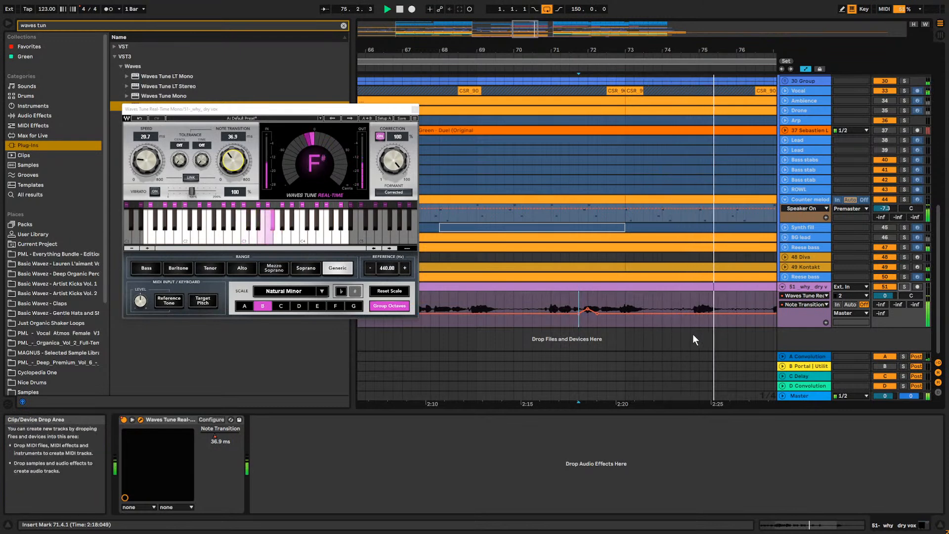
pyautogui.moveTo(549, 35); pyautogui.dragTo(563, 24)
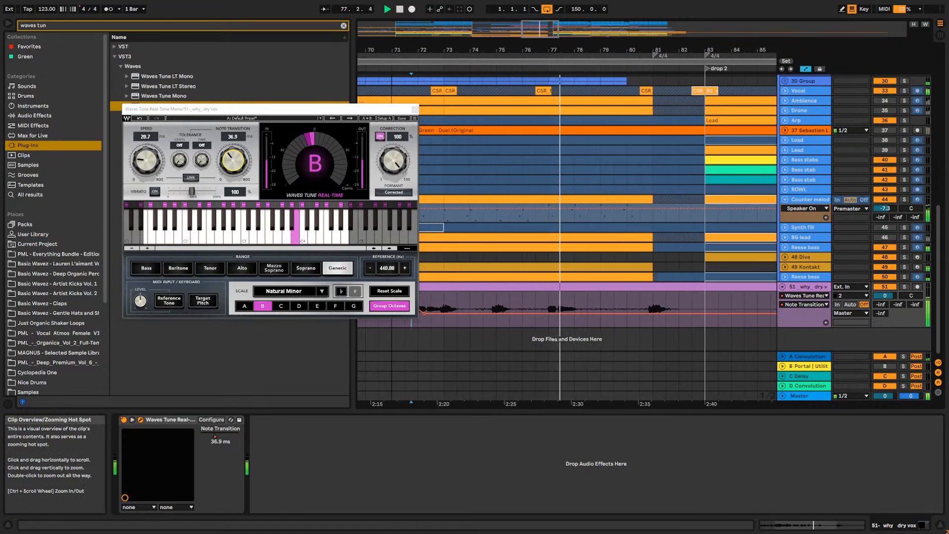
pyautogui.press('space')
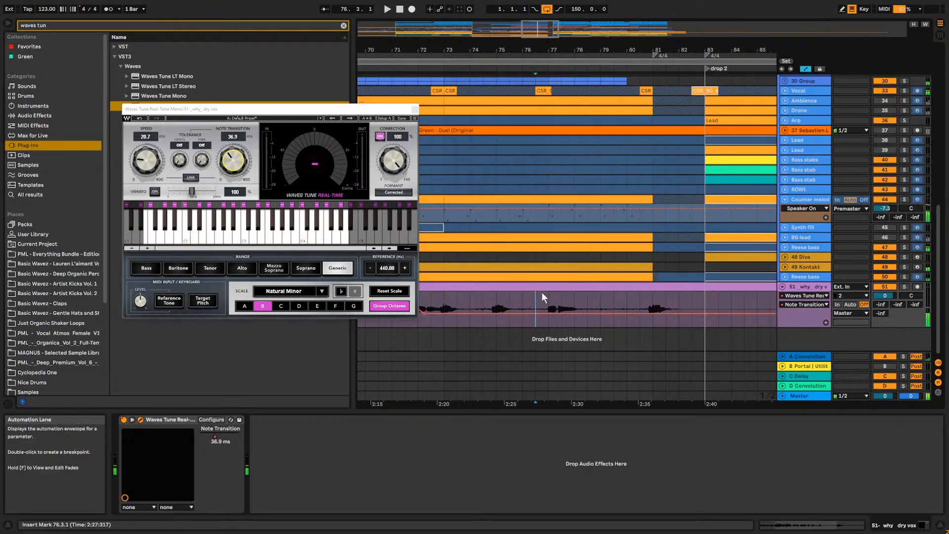
# Audition the dry vocal phrases from 80.3.1 and 90.3.1, soloing the vocal track during the second phrase.
pyautogui.moveTo(541, 291); pyautogui.dragTo(564, 297)
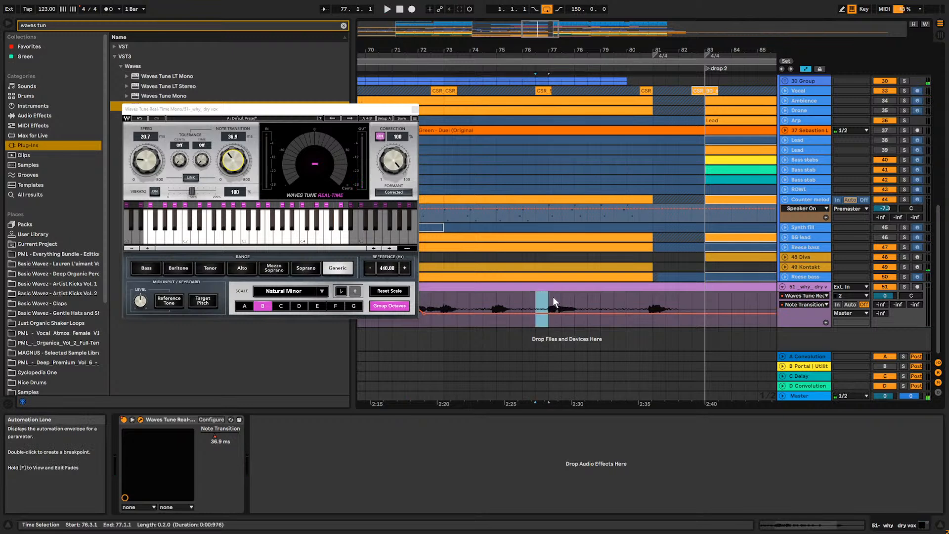
pyautogui.click(641, 302)
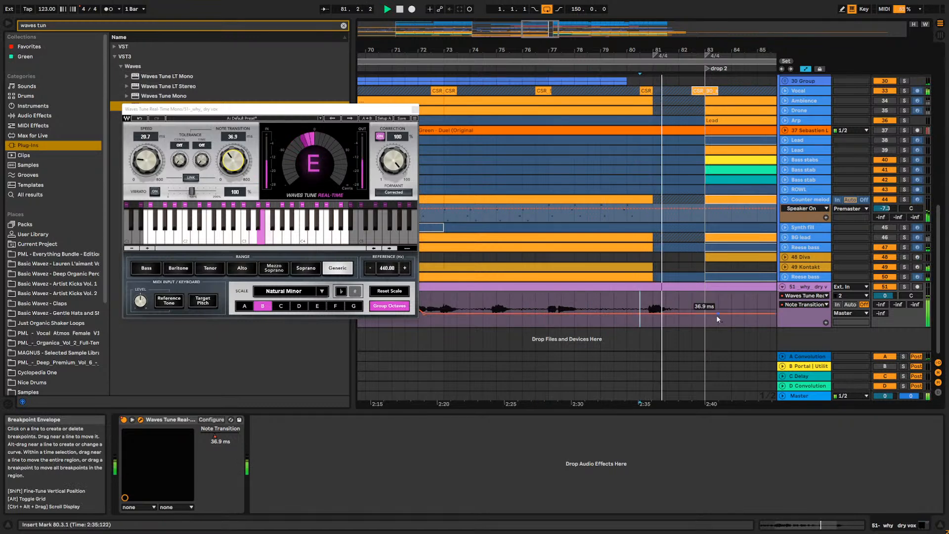
pyautogui.press('space')
pyautogui.moveTo(568, 29); pyautogui.dragTo(571, 40)
pyautogui.click(597, 301)
pyautogui.press('space')
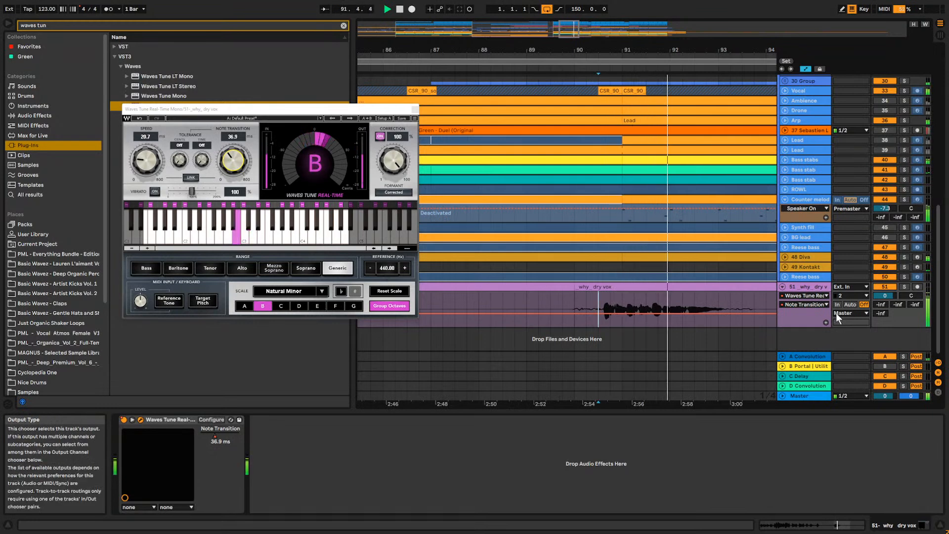
pyautogui.click(904, 287)
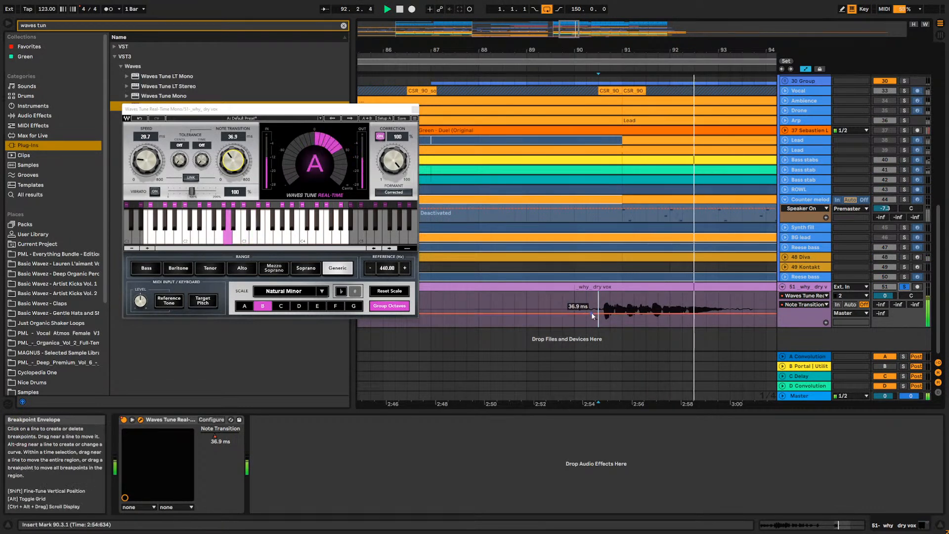
# Delete the leftover vocal clip at 105.1.1 and place the insert marker at the break, 49.1.1.
pyautogui.moveTo(629, 64); pyautogui.dragTo(623, 29)
pyautogui.moveTo(622, 298); pyautogui.dragTo(624, 299)
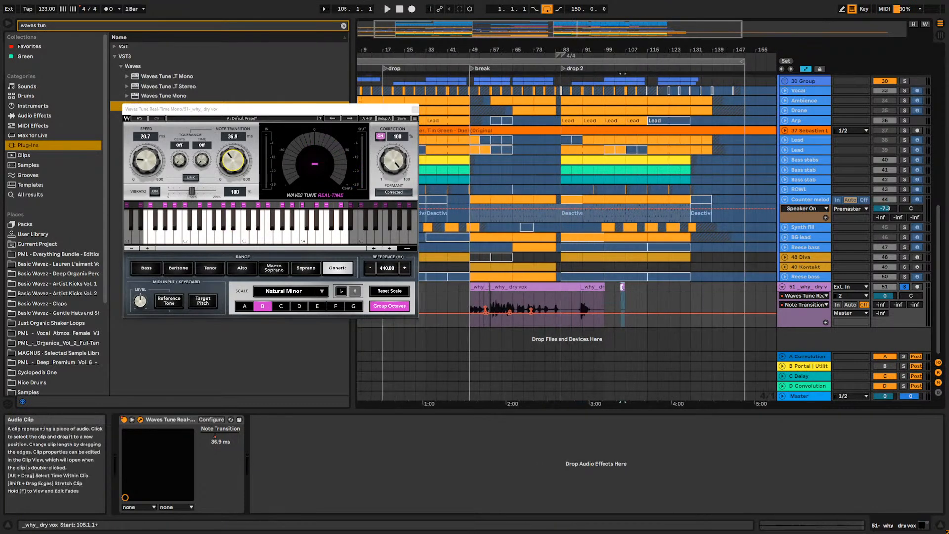
pyautogui.click(469, 295)
pyautogui.scroll(5, 469, 295)
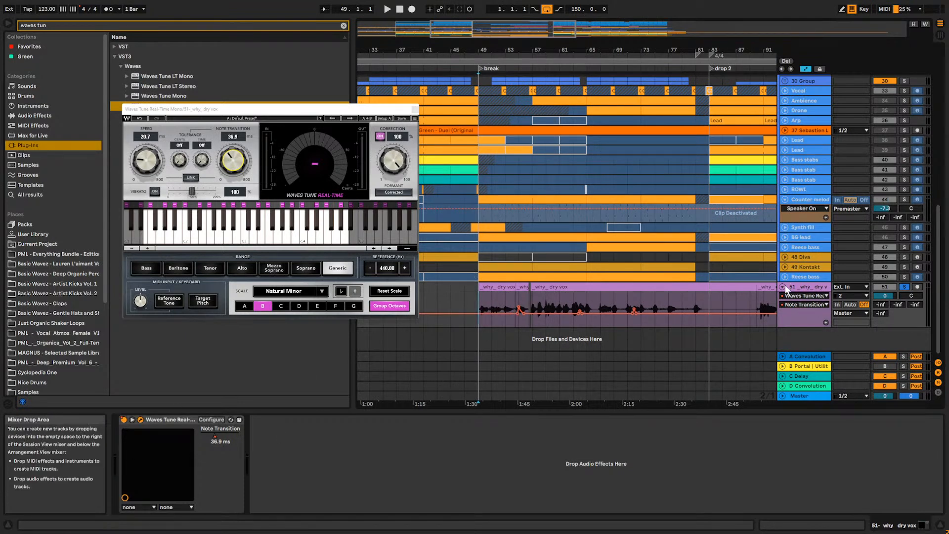
# Close the Waves Tune Real-Time window and hide the automation so the break's vocal clips show plain waveforms.
pyautogui.click(415, 109)
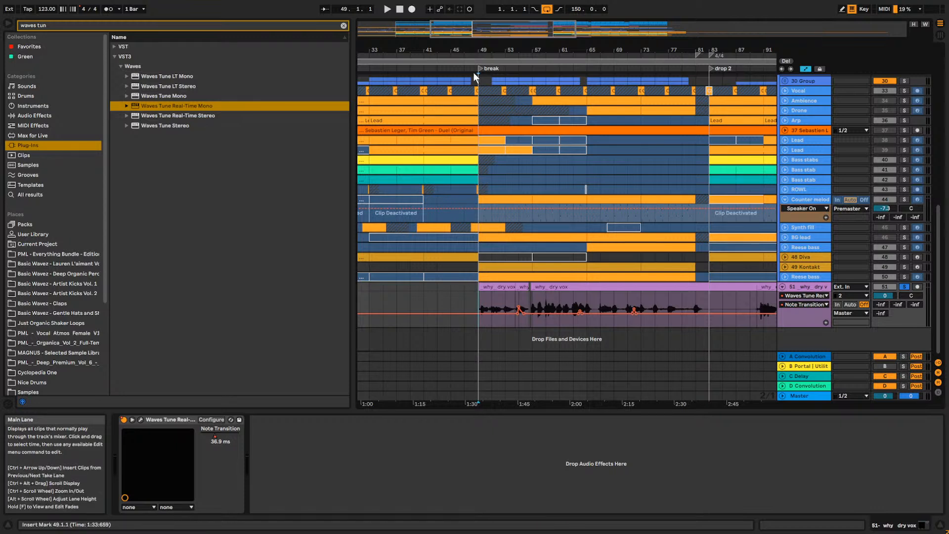
pyautogui.moveTo(451, 32)
pyautogui.mouseDown()
pyautogui.moveTo(455, 64)
pyautogui.moveTo(475, 89)
pyautogui.moveTo(475, 32)
pyautogui.moveTo(431, 66)
pyautogui.mouseUp()
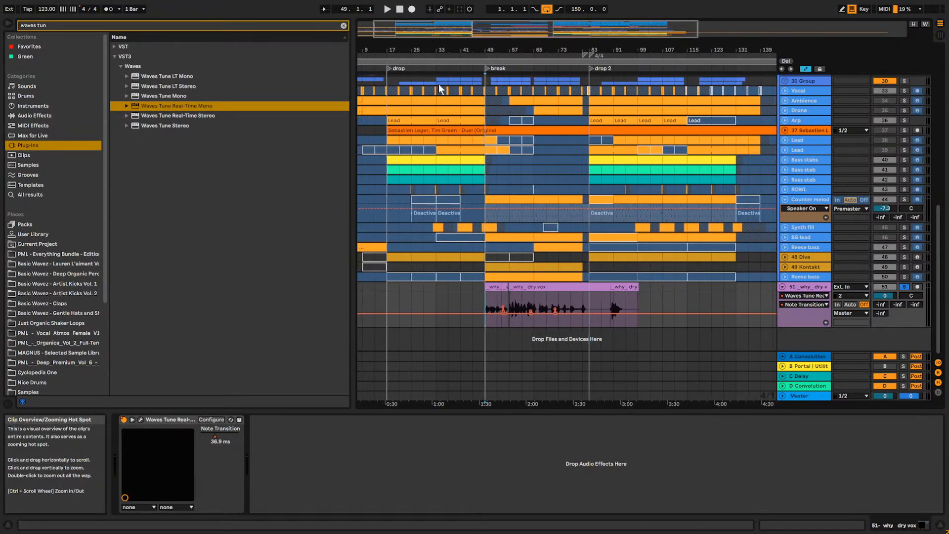
pyautogui.click(553, 313)
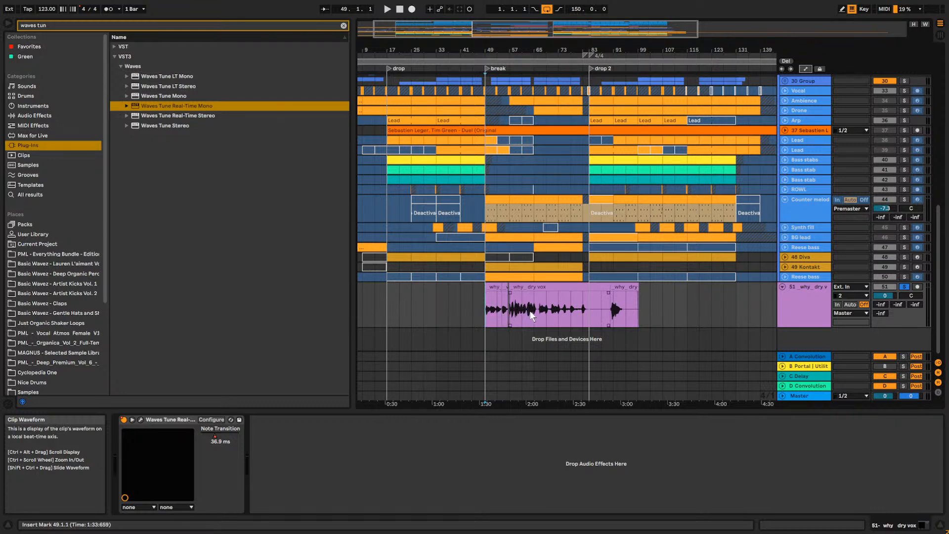
pyautogui.click(488, 313)
pyautogui.moveTo(528, 50); pyautogui.dragTo(604, 141)
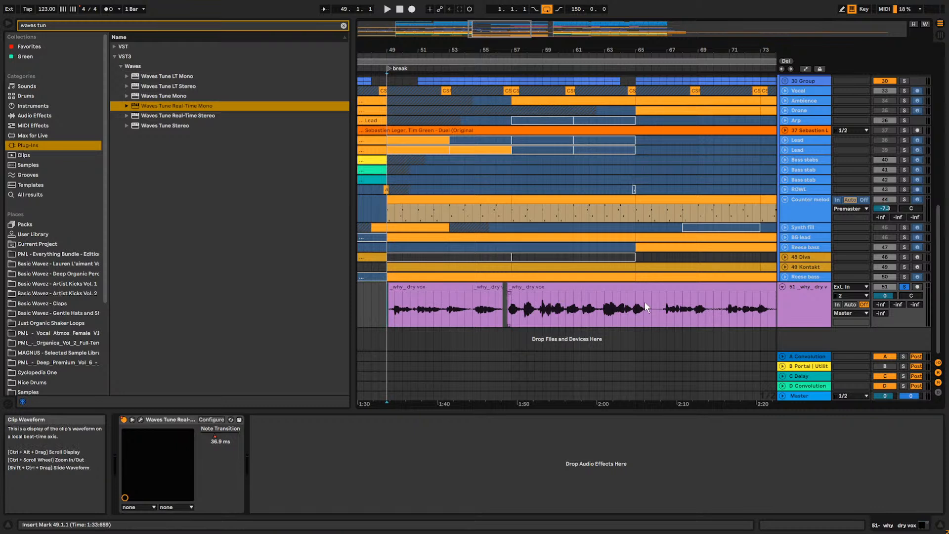
# Split the vocal from 51.1.1 to 52.3.1 into its own clip and raise its gain to 15.7 dB.
pyautogui.moveTo(432, 310); pyautogui.dragTo(435, 310)
pyautogui.doubleClick(429, 296)
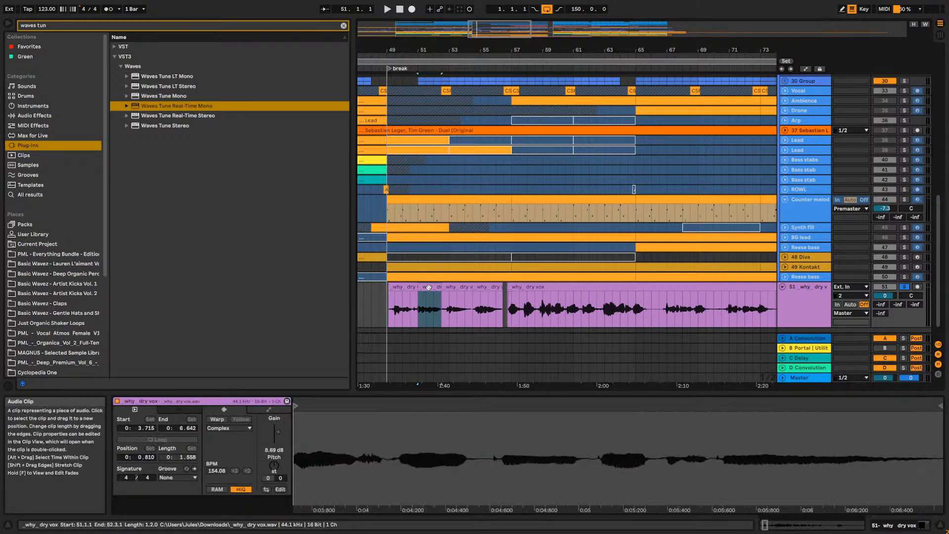
pyautogui.moveTo(277, 430); pyautogui.dragTo(276, 426)
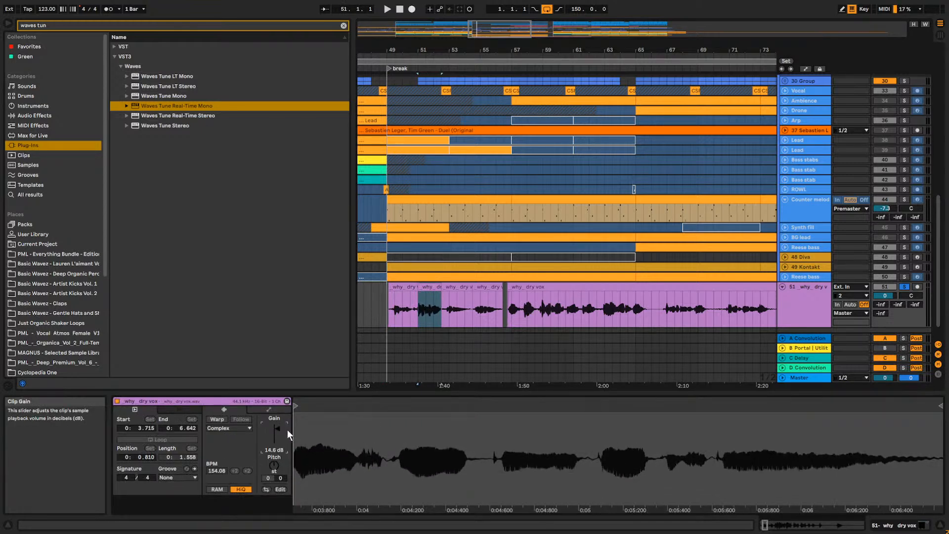
pyautogui.moveTo(276, 434); pyautogui.dragTo(276, 430)
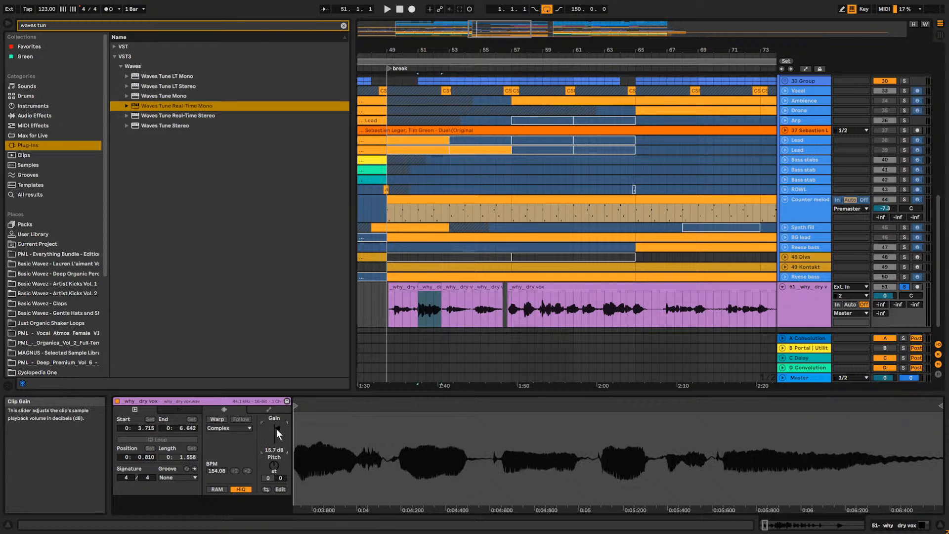
# Undo the clip gain changes and the splits in the first vocal clip of the break.
pyautogui.hotkey('ctrl', 'z')
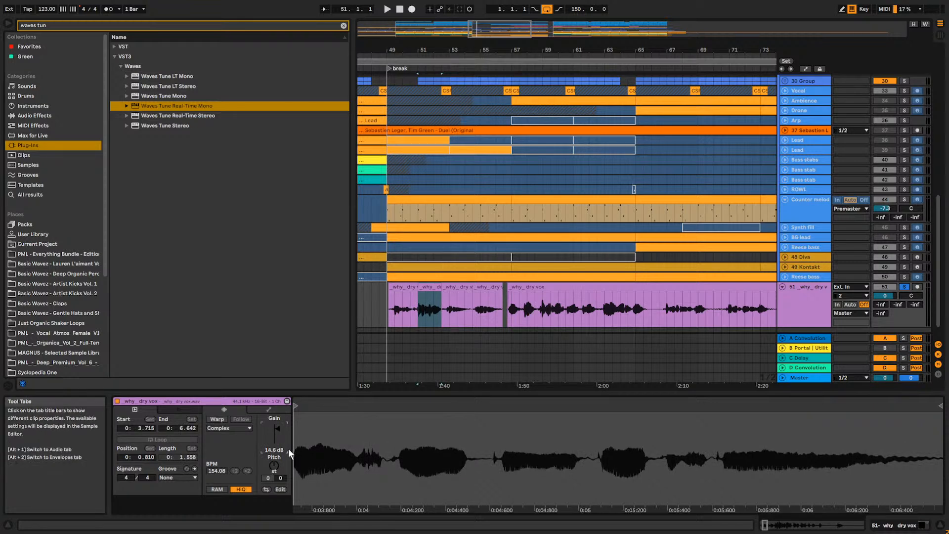
pyautogui.moveTo(289, 449); pyautogui.dragTo(286, 447)
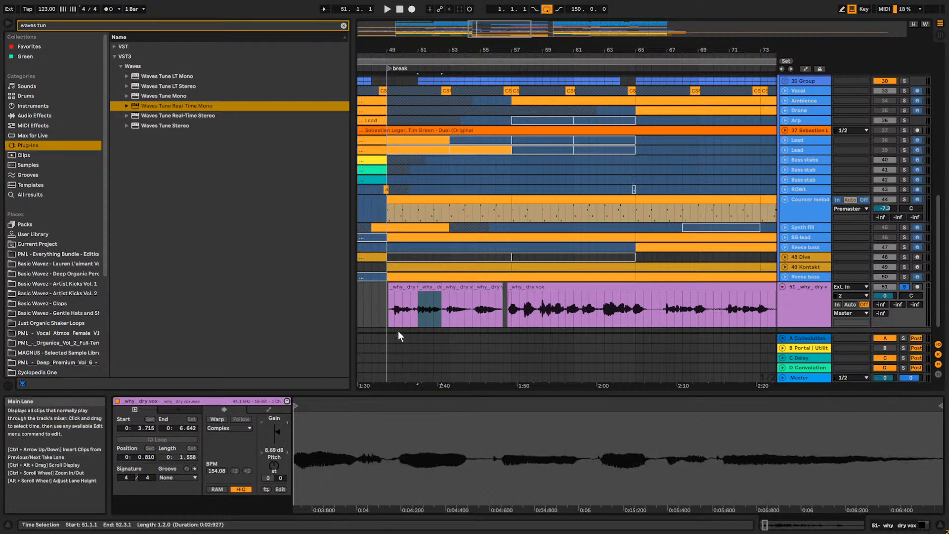
pyautogui.click(401, 309)
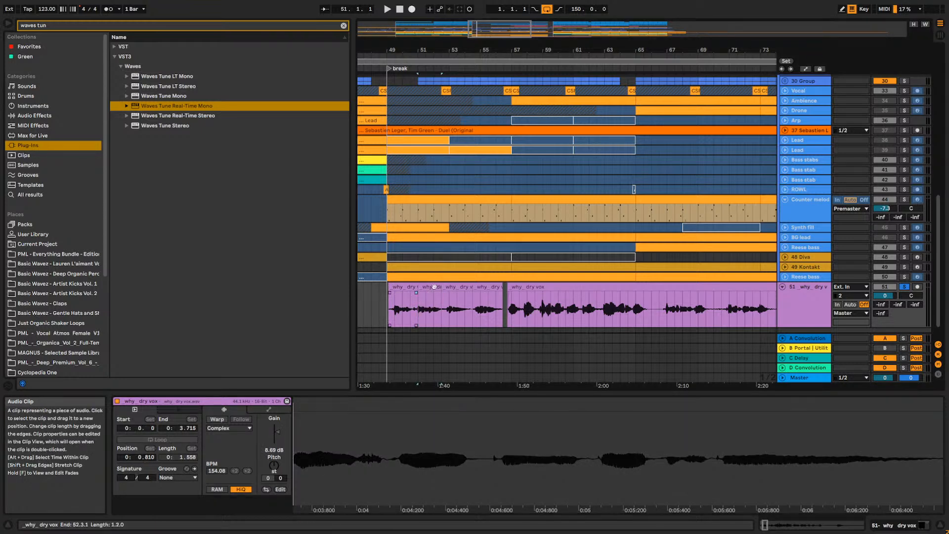
pyautogui.hotkey('ctrl', 'z')
# Play the start of the break from 49.1.1 and unsolo the dry vocal to hear it with the full arrangement.
pyautogui.click(393, 313)
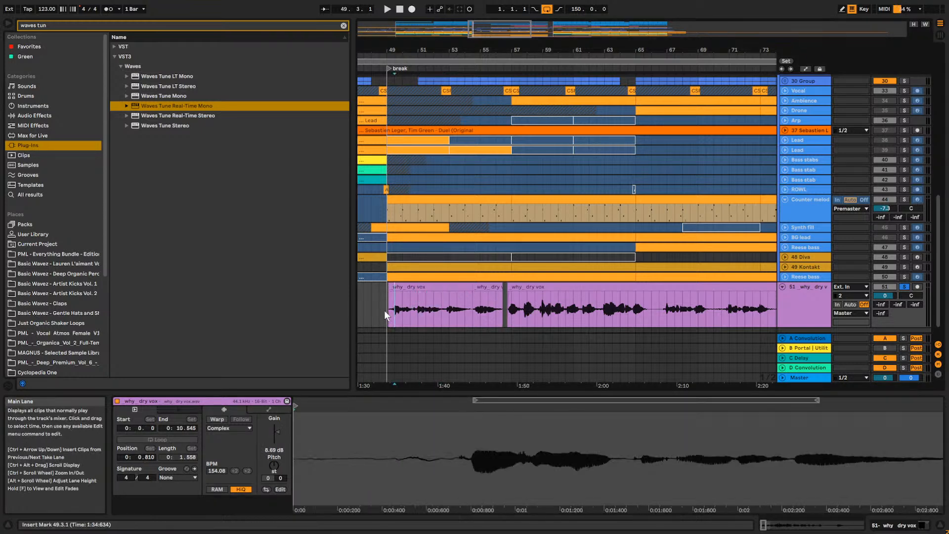
pyautogui.click(385, 311)
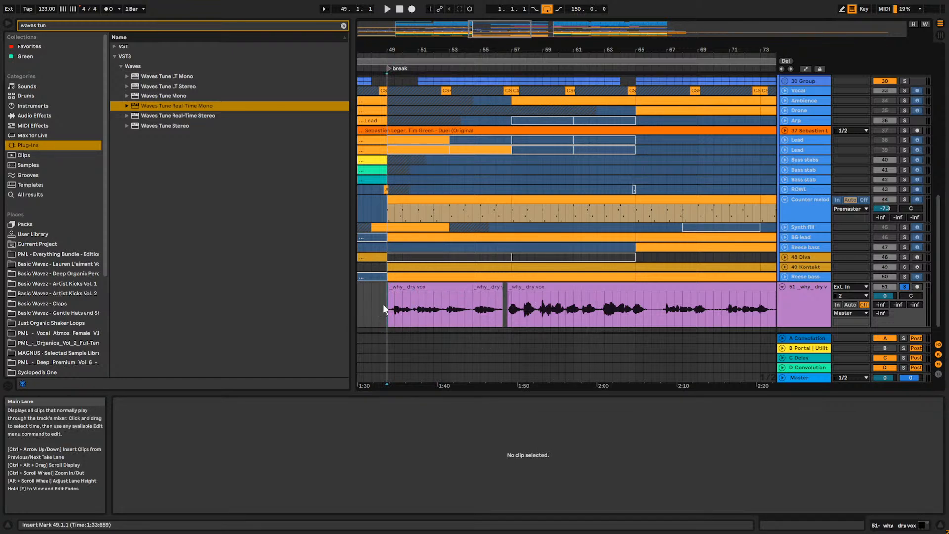
pyautogui.moveTo(473, 29); pyautogui.dragTo(469, 74)
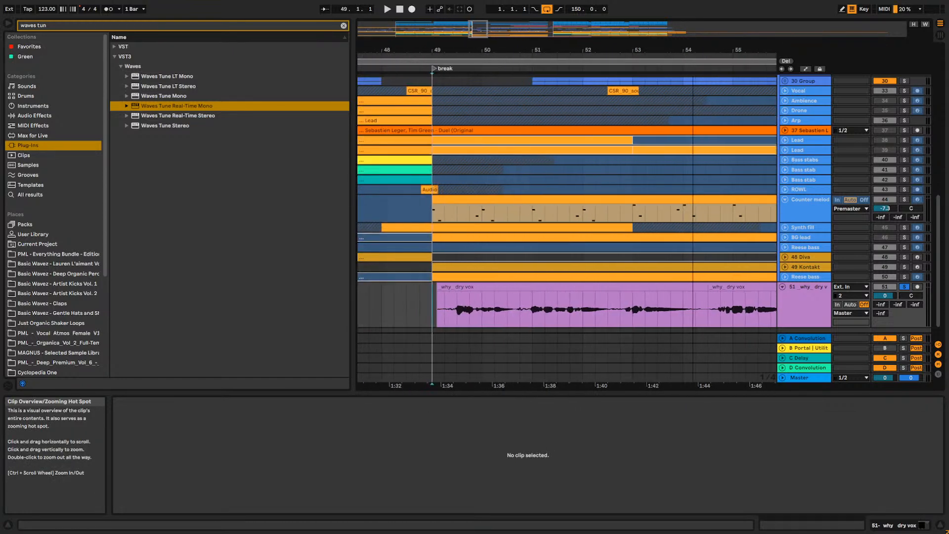
pyautogui.press('space')
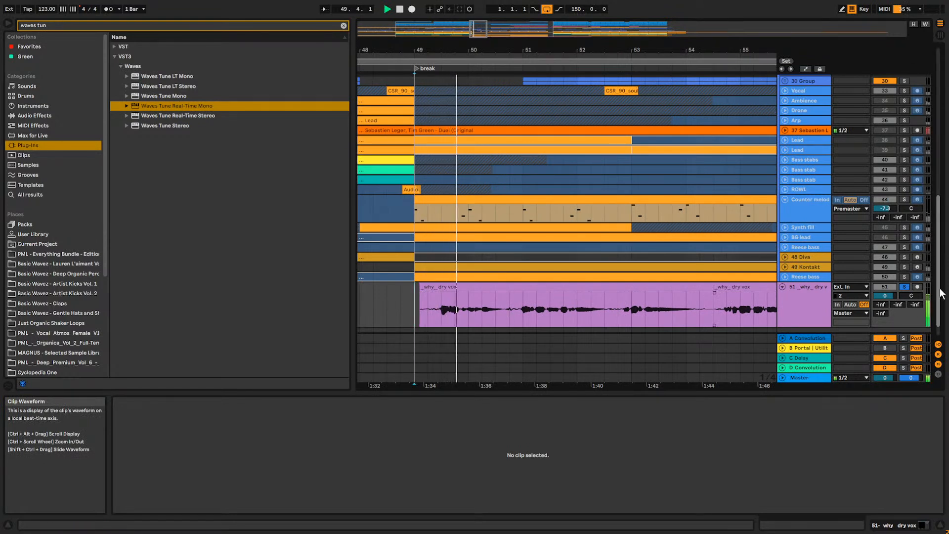
pyautogui.click(903, 287)
pyautogui.press('space')
pyautogui.press('space')
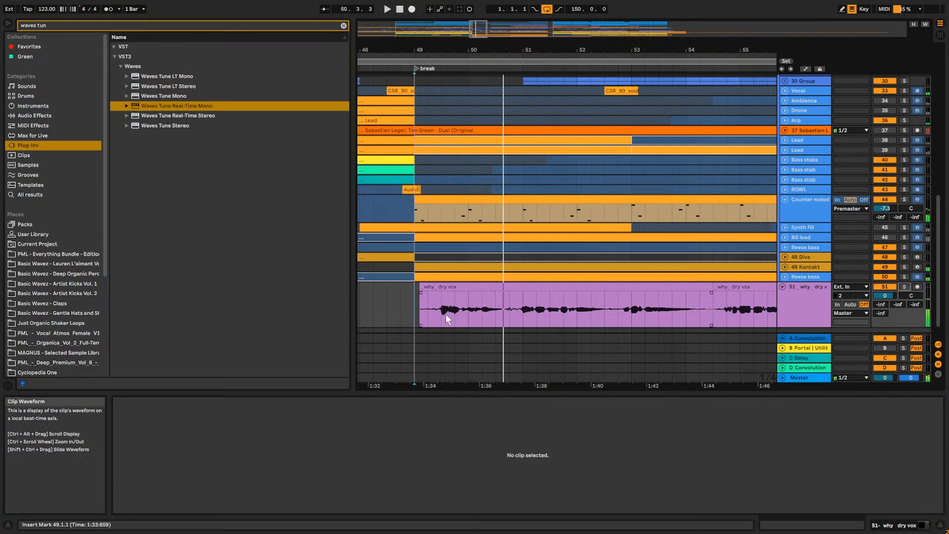
# Split the short quiet vocal part around bar 50 into its own clip and set its gain to 12.1 dB.
pyautogui.click(458, 310)
pyautogui.moveTo(458, 50); pyautogui.dragTo(472, 113)
pyautogui.moveTo(479, 313); pyautogui.dragTo(532, 316)
pyautogui.hotkey('ctrl', 'e')
pyautogui.moveTo(277, 431); pyautogui.dragTo(277, 427)
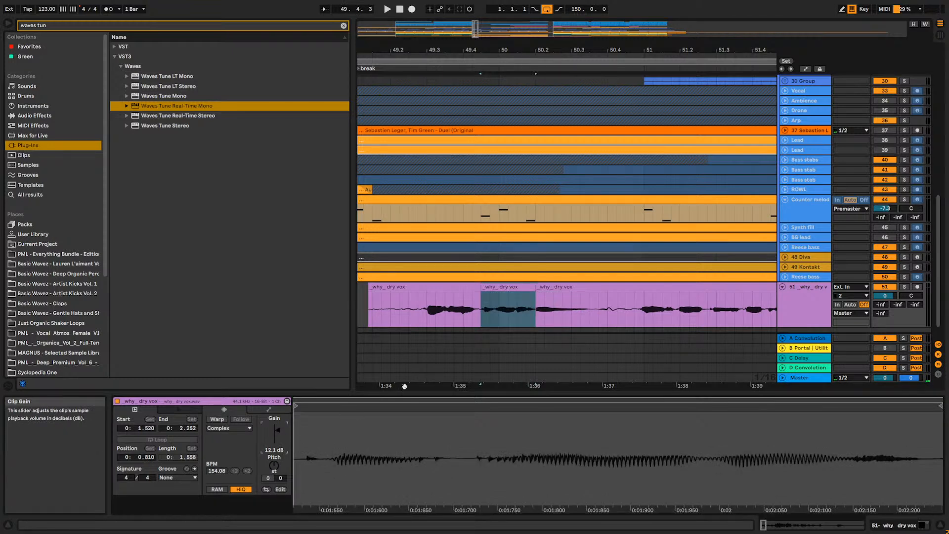
# Raise the short clip's gain to 13.9 dB, auditioning it from 49.3.1 and continuing to the end of bar 53.
pyautogui.click(425, 315)
pyautogui.press('space')
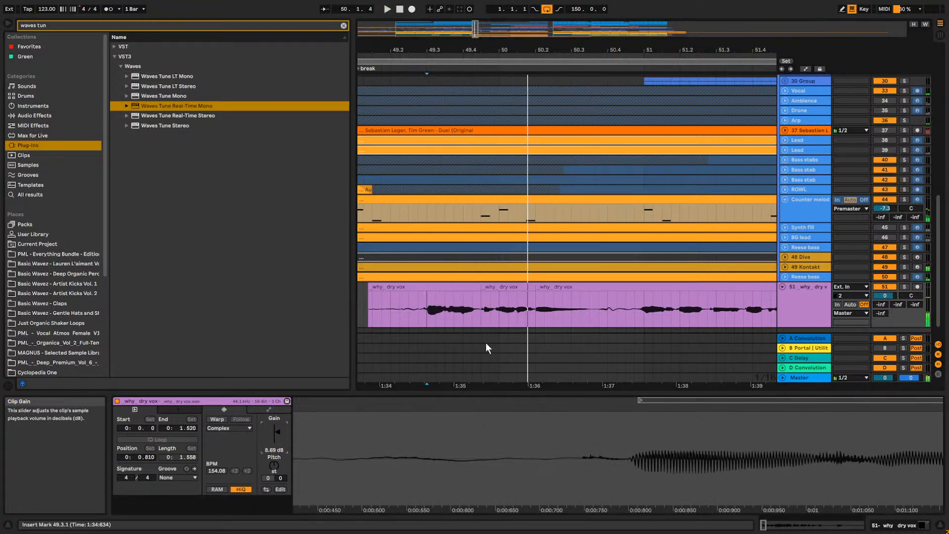
pyautogui.click(506, 309)
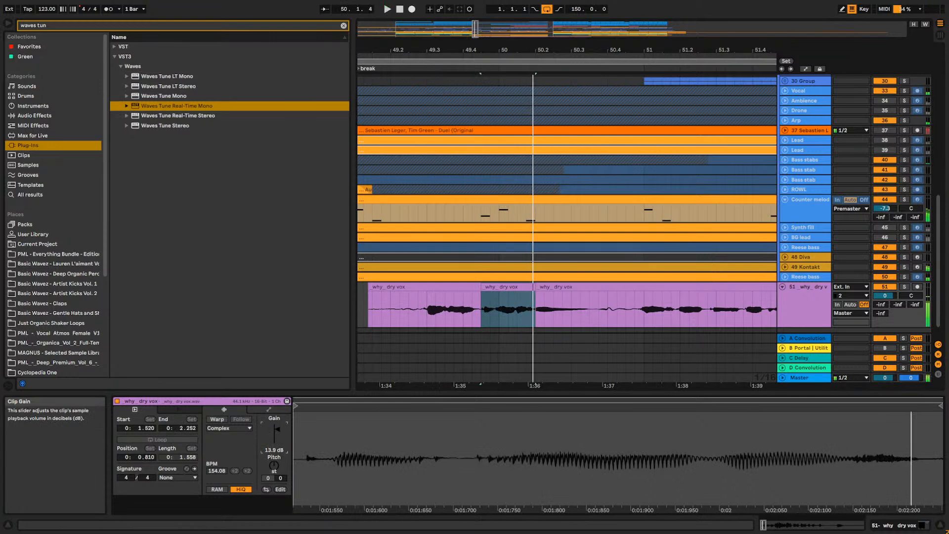
pyautogui.click(427, 318)
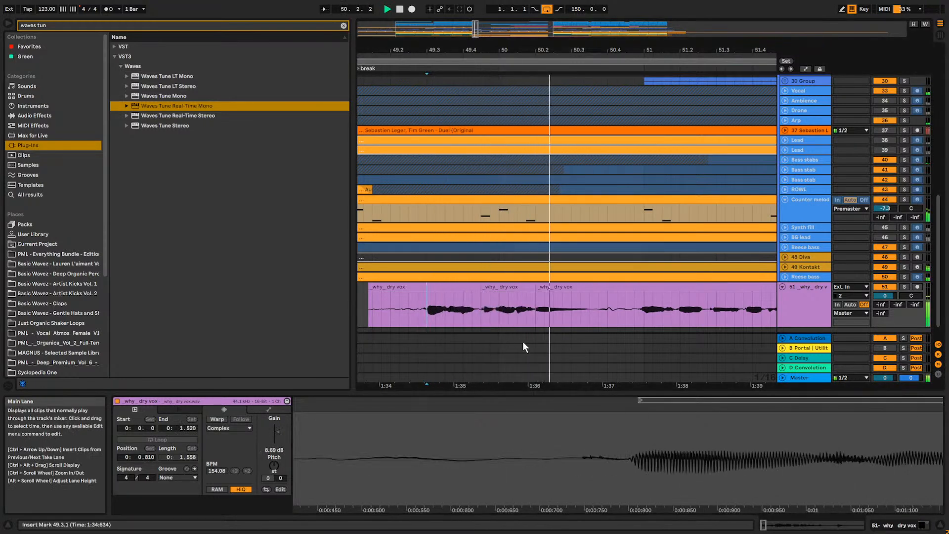
pyautogui.moveTo(486, 32); pyautogui.dragTo(486, 11)
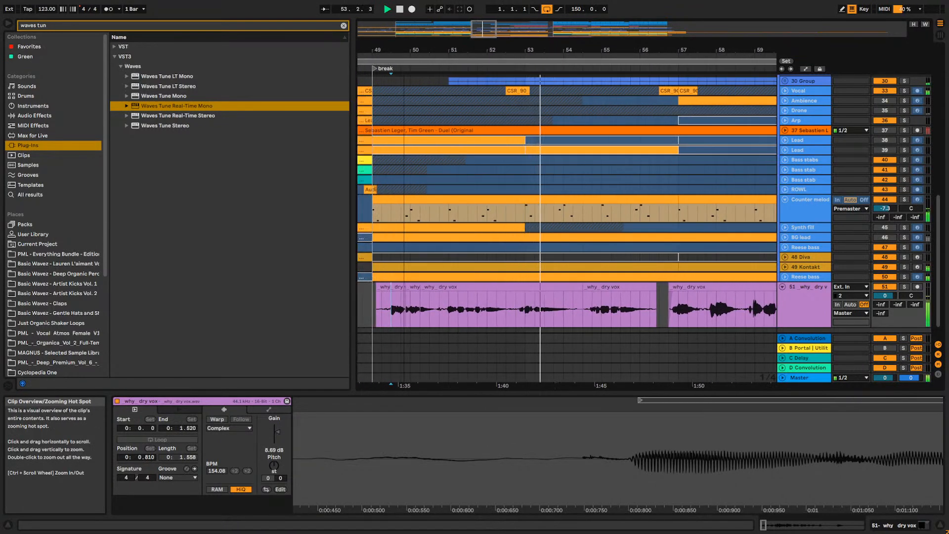
pyautogui.press('space')
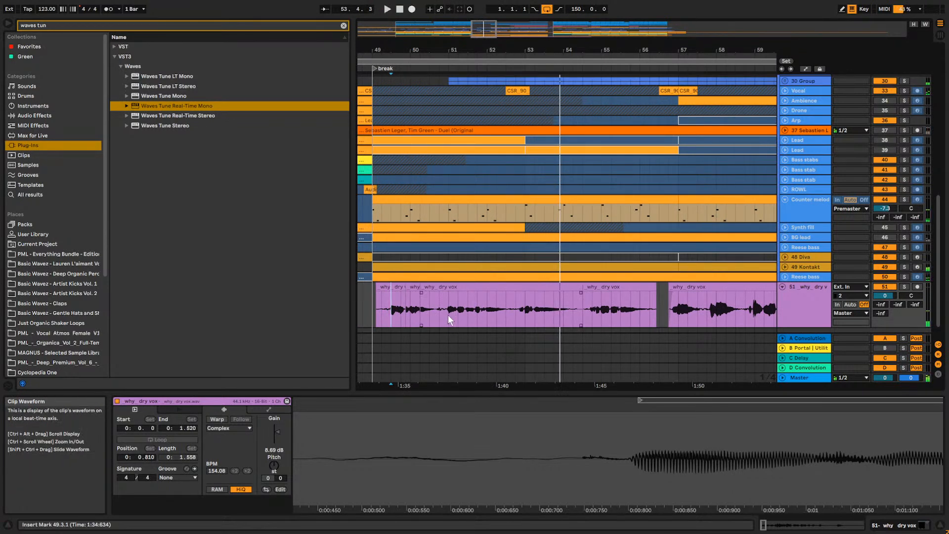
# Split the vocal from 50.4.1 to 52.3.1 into its own clip, set its gain to 9.88 dB and audition it.
pyautogui.click(442, 312)
pyautogui.hotkey('ctrl', 'e')
pyautogui.click(512, 312)
pyautogui.click(506, 313)
pyautogui.hotkey('ctrl', 'e')
pyautogui.click(478, 287)
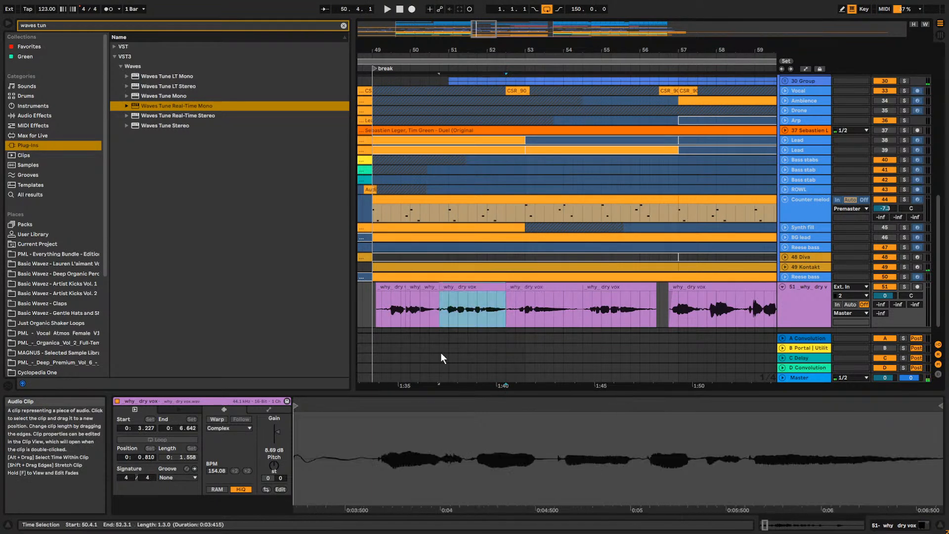
pyautogui.moveTo(277, 433); pyautogui.dragTo(277, 430)
pyautogui.press('space')
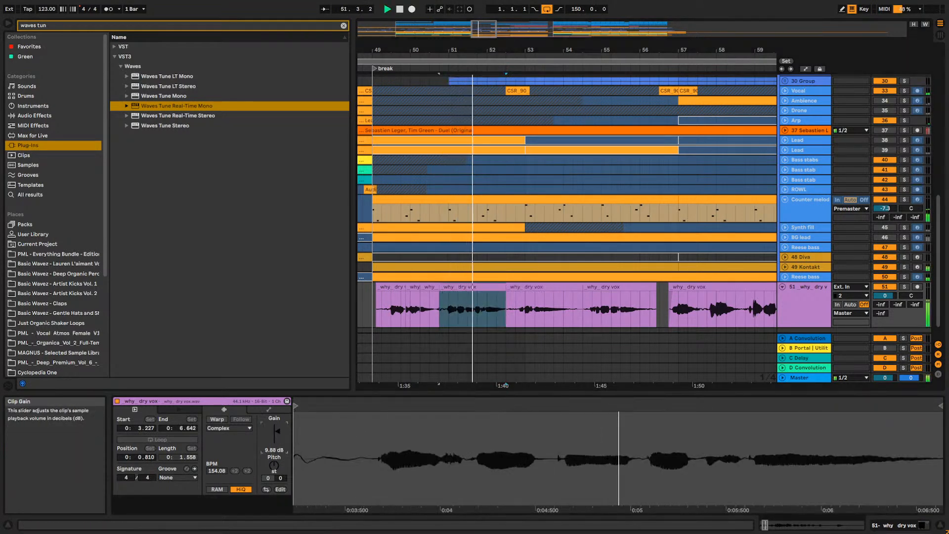
# Audition the following phrase, split it into its own clip starting at 52.3.1 and set its gain to 9.69 dB.
pyautogui.click(515, 317)
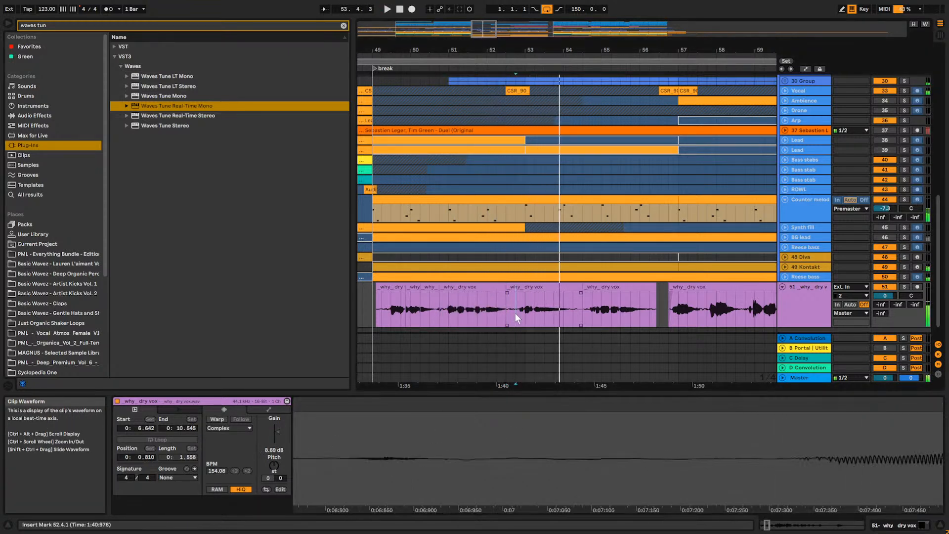
pyautogui.click(566, 297)
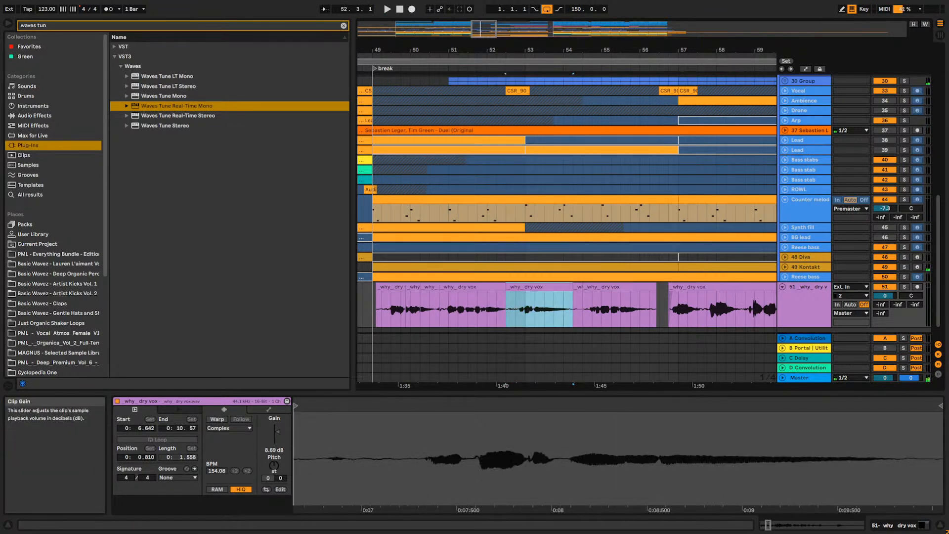
pyautogui.moveTo(262, 438); pyautogui.dragTo(262, 433)
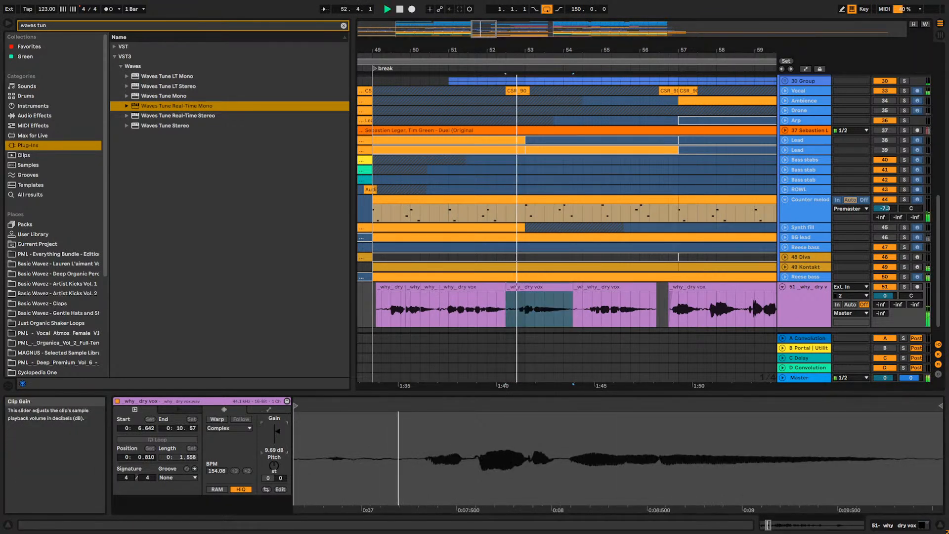
pyautogui.press('space')
# Audition the dry vocal from about bar 54 through the phrases following it up to bar 58.
pyautogui.click(584, 316)
pyautogui.press('space')
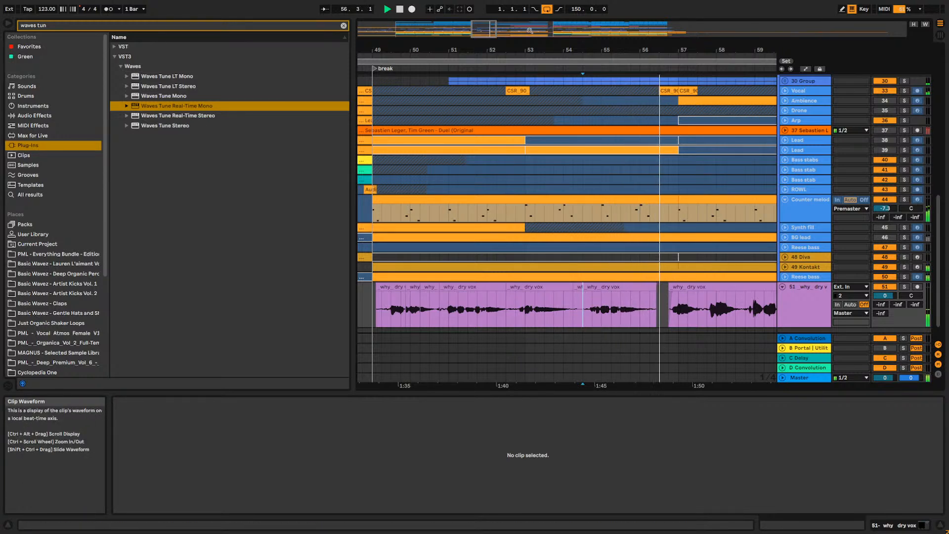
pyautogui.moveTo(489, 29); pyautogui.dragTo(498, 22)
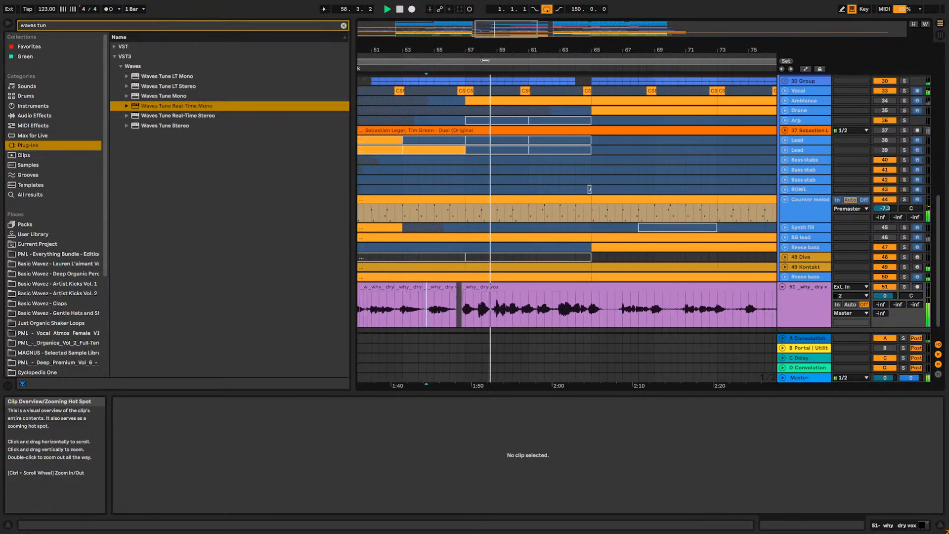
pyautogui.press('space')
# Split the vocal from 56.4.1 to 66.1.1 into its own clip and set its gain to 5.19 dB.
pyautogui.moveTo(460, 295); pyautogui.dragTo(603, 299)
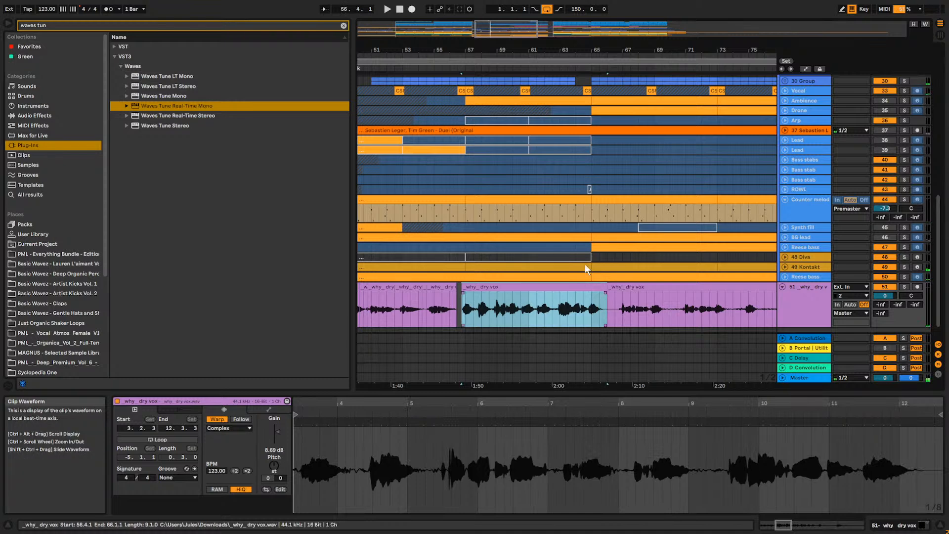
pyautogui.moveTo(518, 28); pyautogui.dragTo(519, 42)
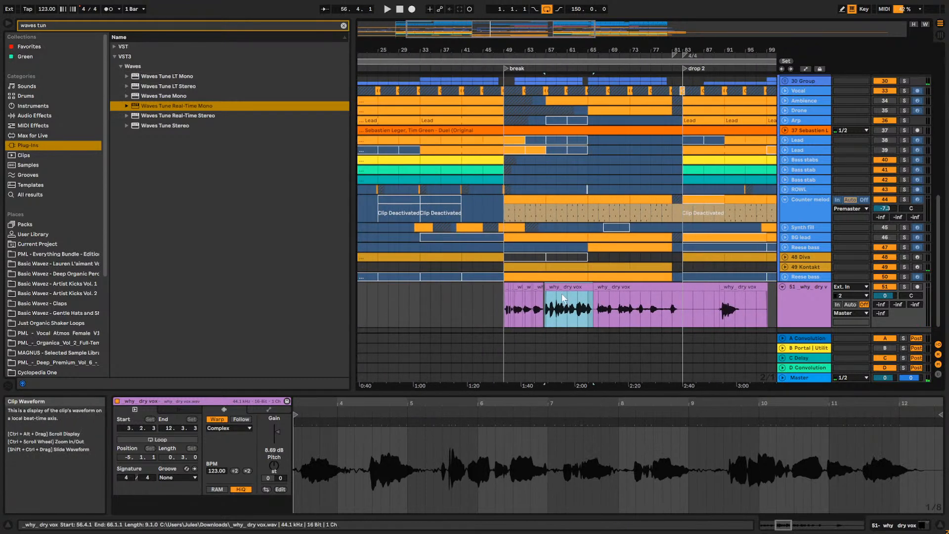
pyautogui.moveTo(275, 432)
pyautogui.mouseDown()
pyautogui.moveTo(275, 445)
pyautogui.moveTo(276, 427)
pyautogui.mouseUp()
# Audition the transition into the long vocal clip, playing from 54.3.1 and again from 57.1.1.
pyautogui.press('space')
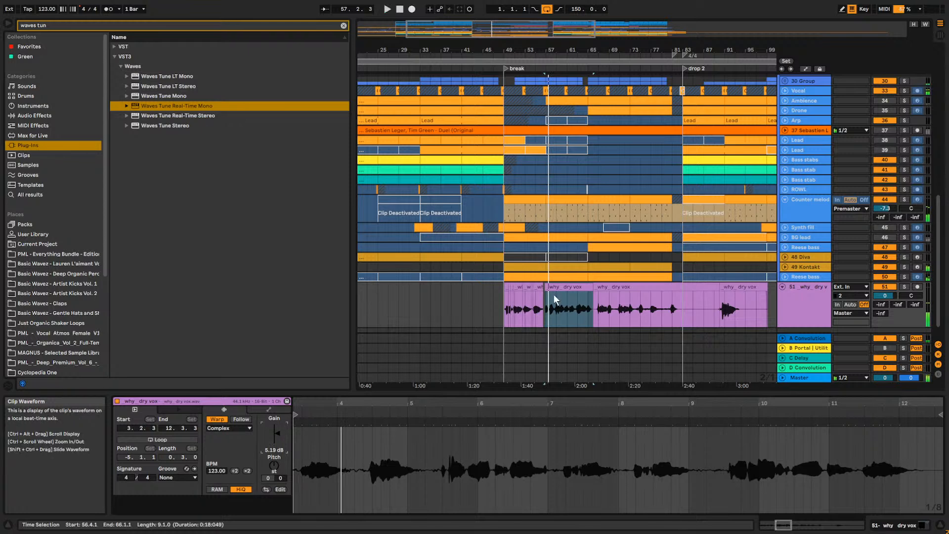
pyautogui.click(531, 315)
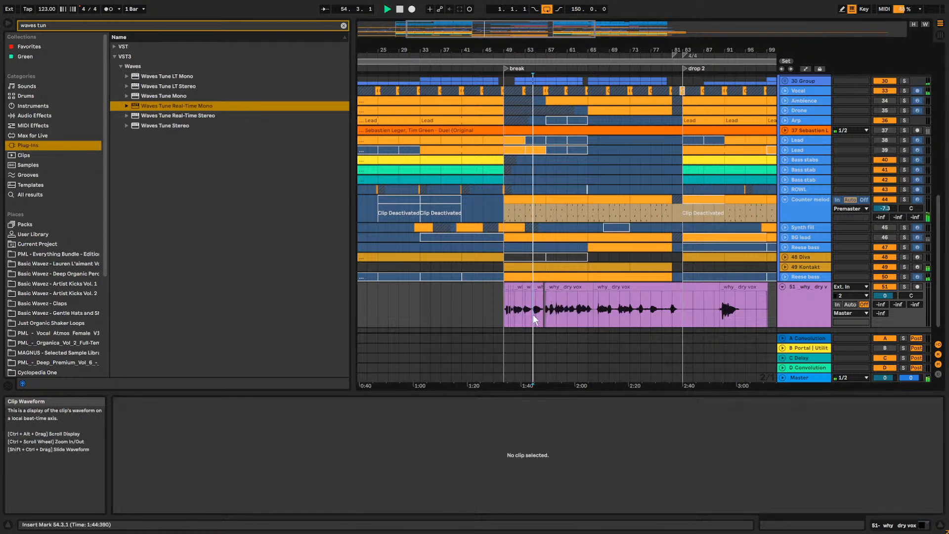
pyautogui.click(547, 313)
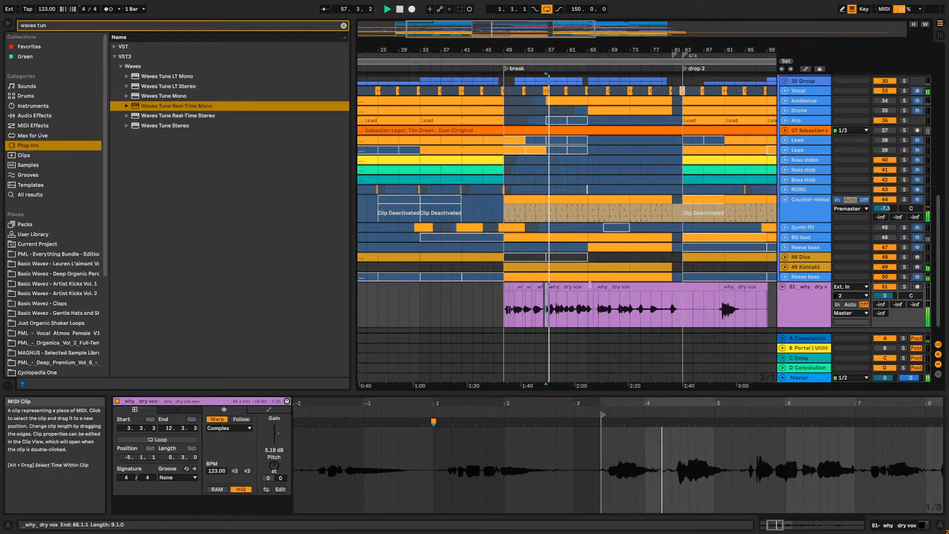
pyautogui.moveTo(586, 50); pyautogui.dragTo(702, 148)
pyautogui.press('space')
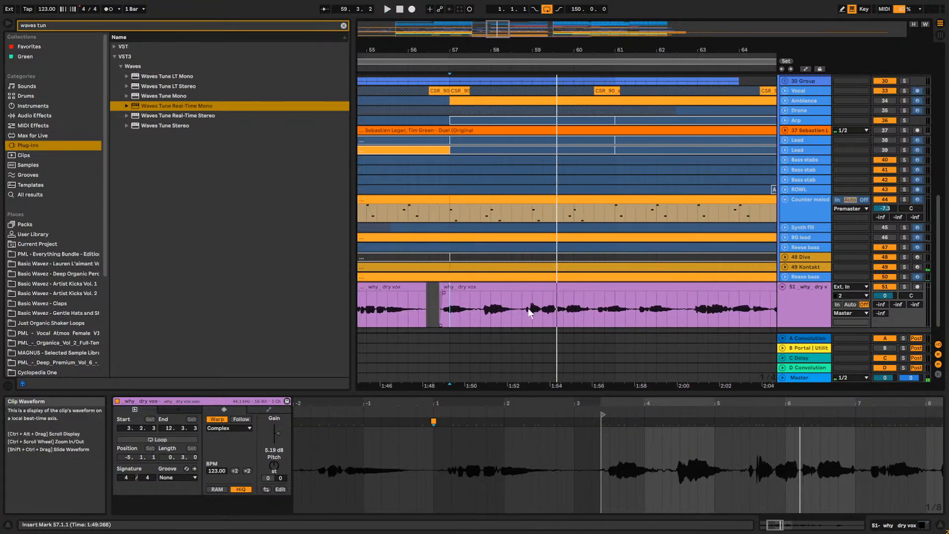
# Solo the dry vocal track and audition the short phrase starting at 58.4.1.
pyautogui.click(533, 309)
pyautogui.moveTo(527, 310); pyautogui.dragTo(537, 313)
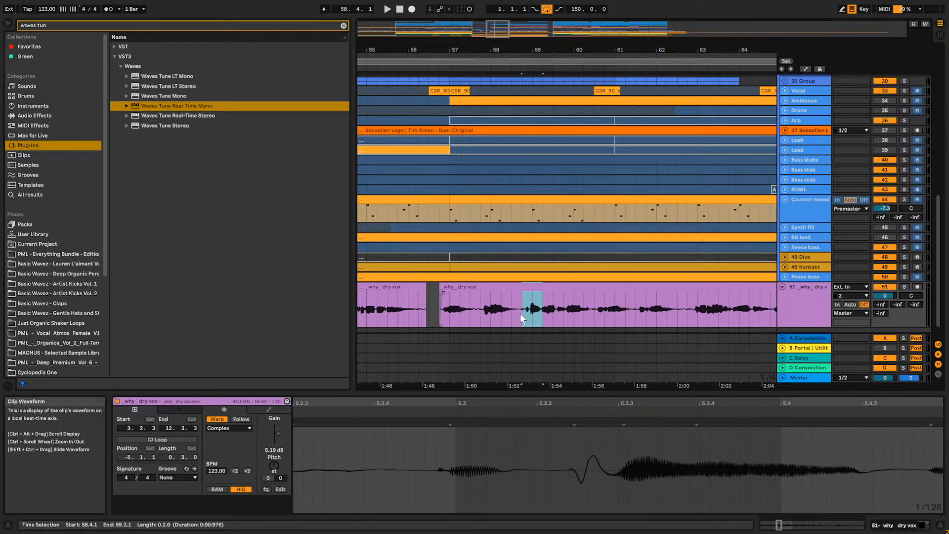
pyautogui.click(522, 313)
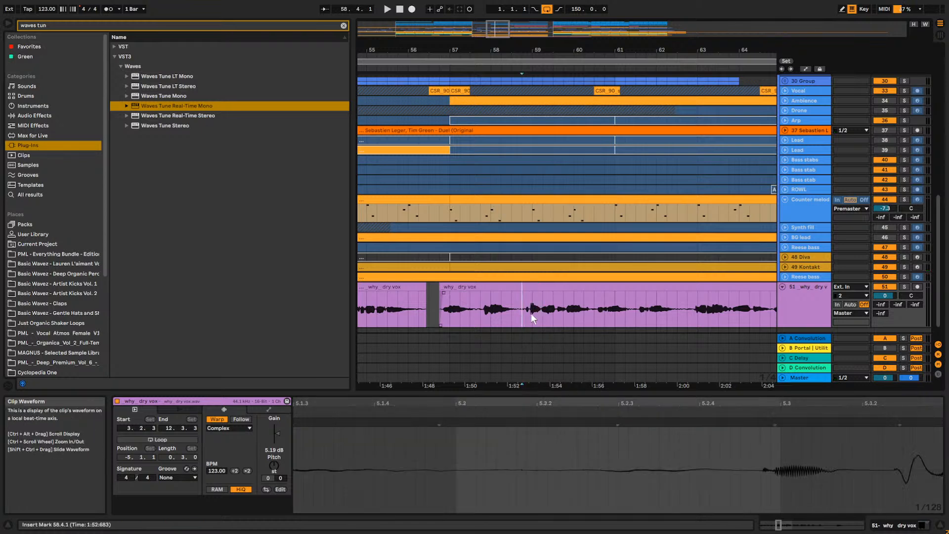
pyautogui.click(905, 287)
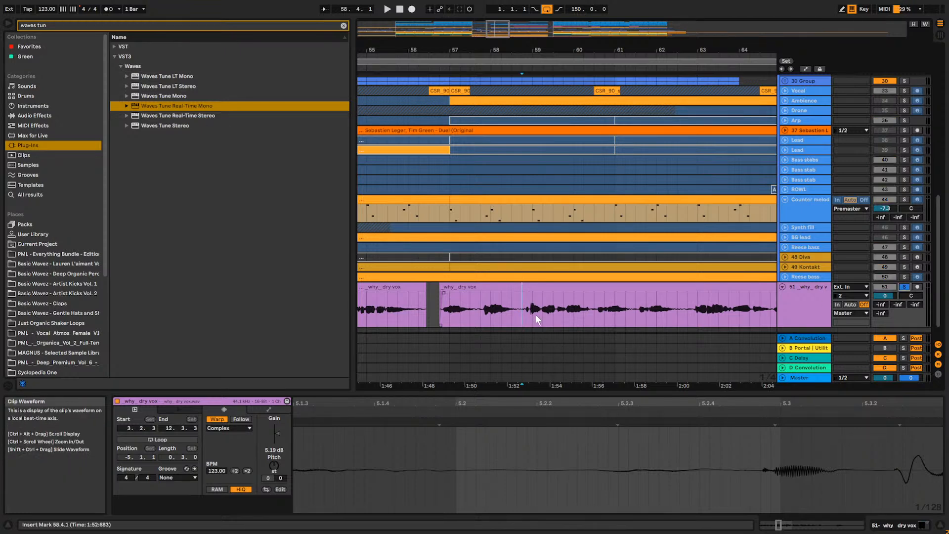
pyautogui.press('space')
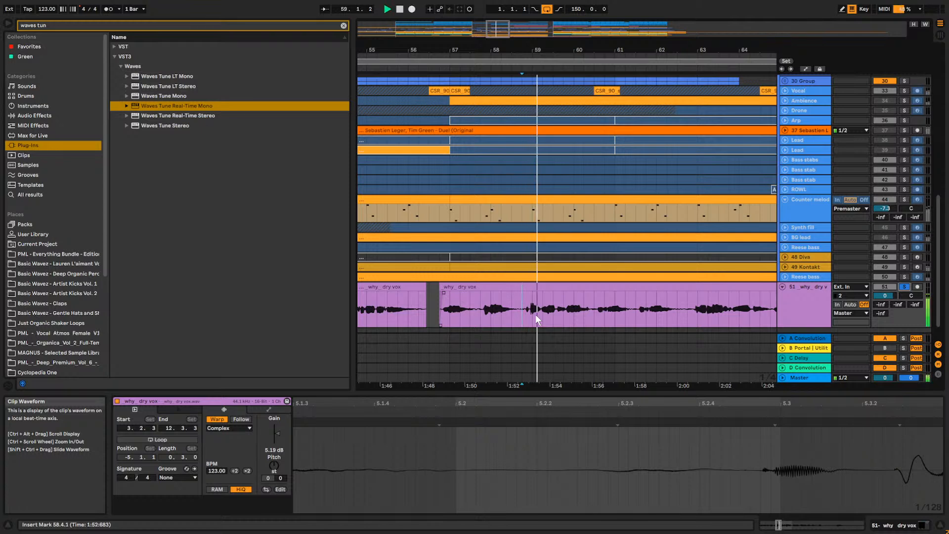
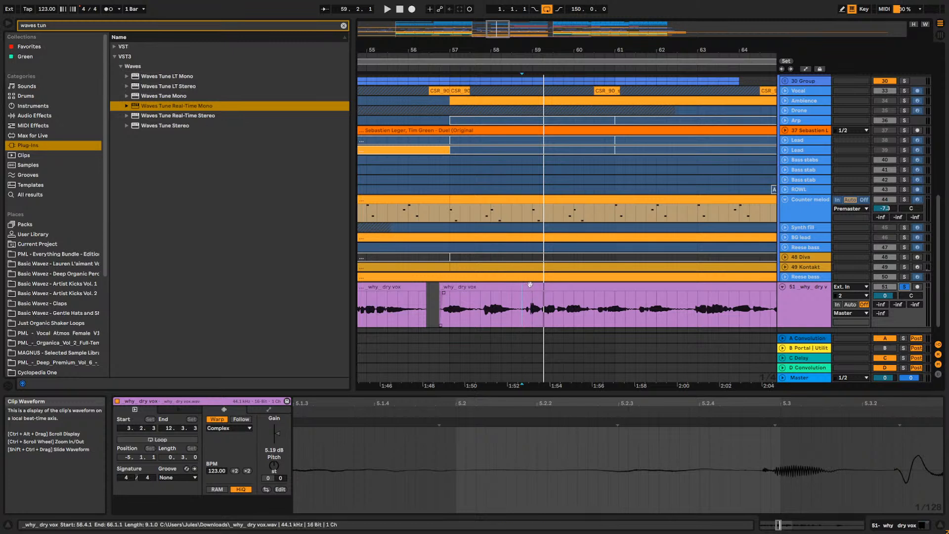
pyautogui.press('space')
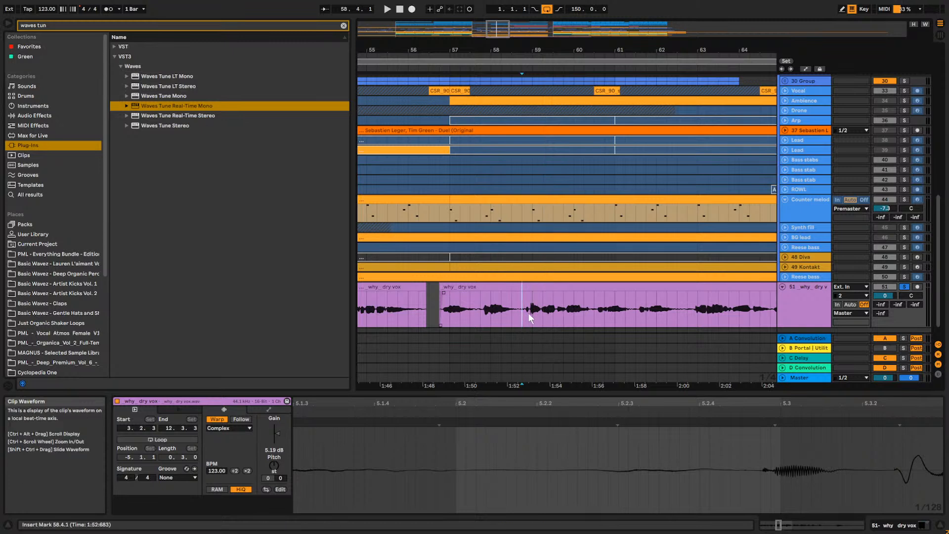
pyautogui.press('space')
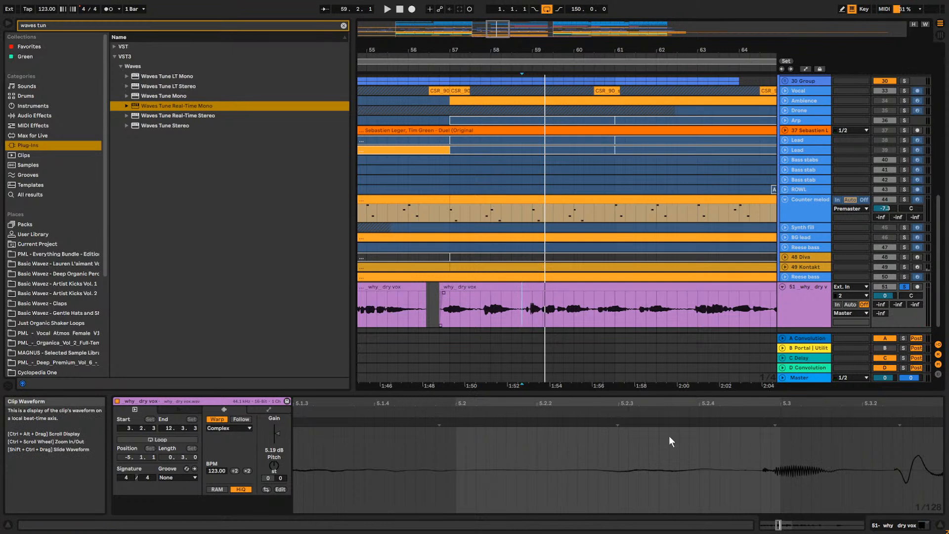
# Search all browser results for "eq", add EQ Eight after Waves Tune Real-Time on the vocal track and audition it.
pyautogui.doubleClick(788, 312)
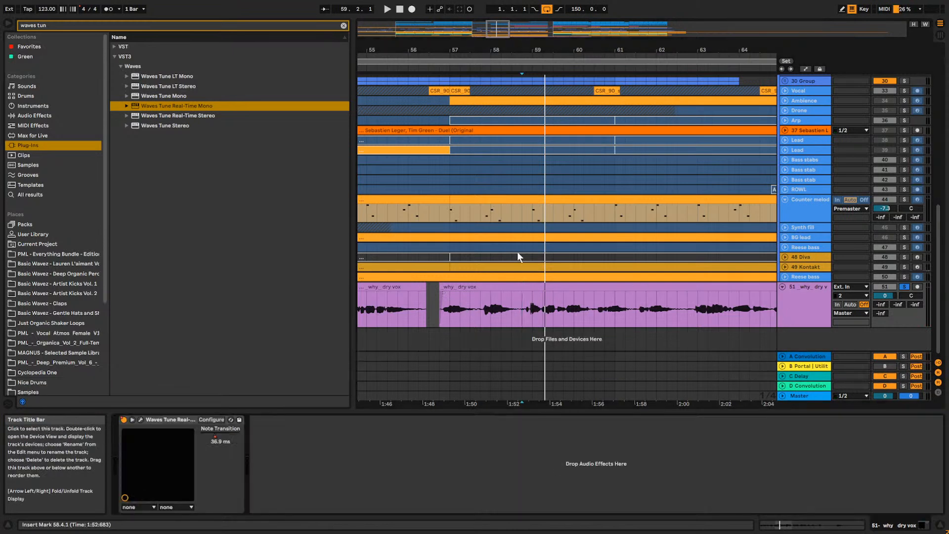
pyautogui.click(343, 24)
pyautogui.write('eq')
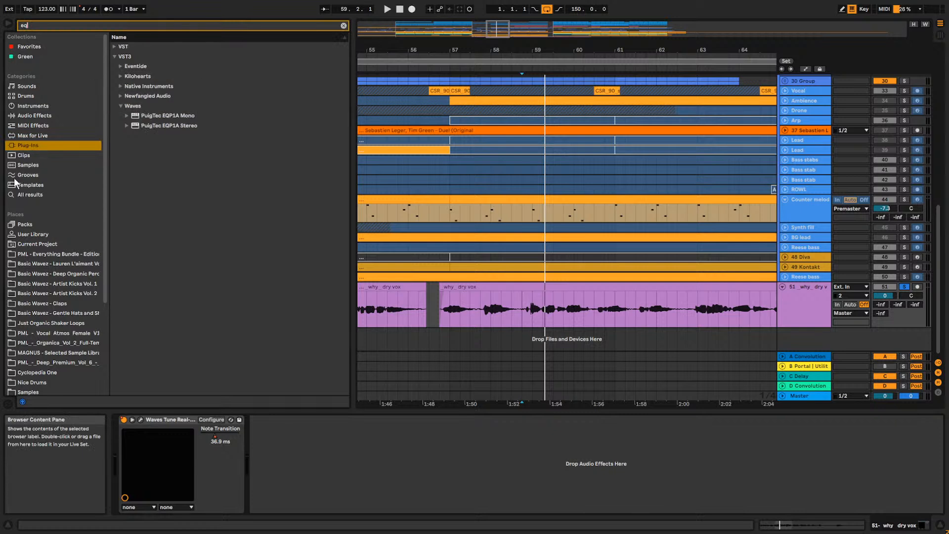
pyautogui.click(25, 193)
pyautogui.click(136, 58)
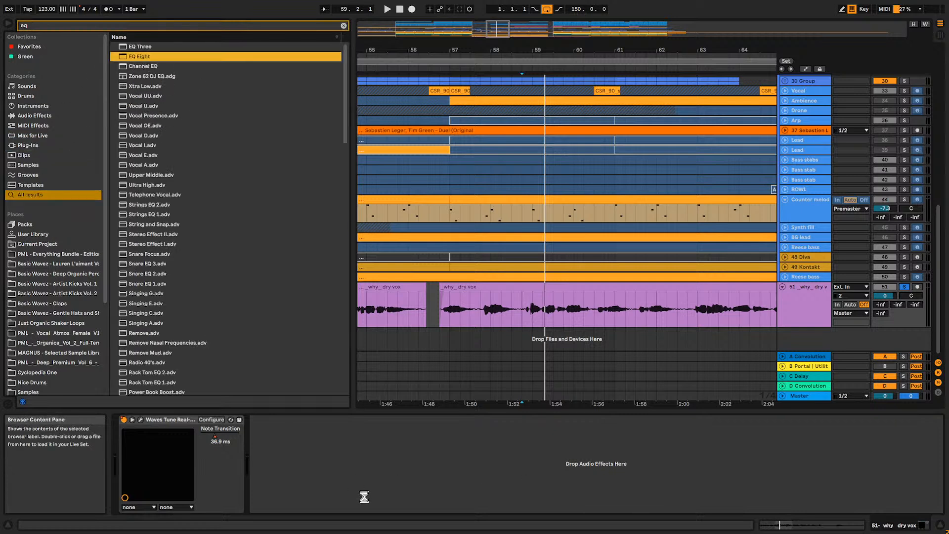
pyautogui.press('space')
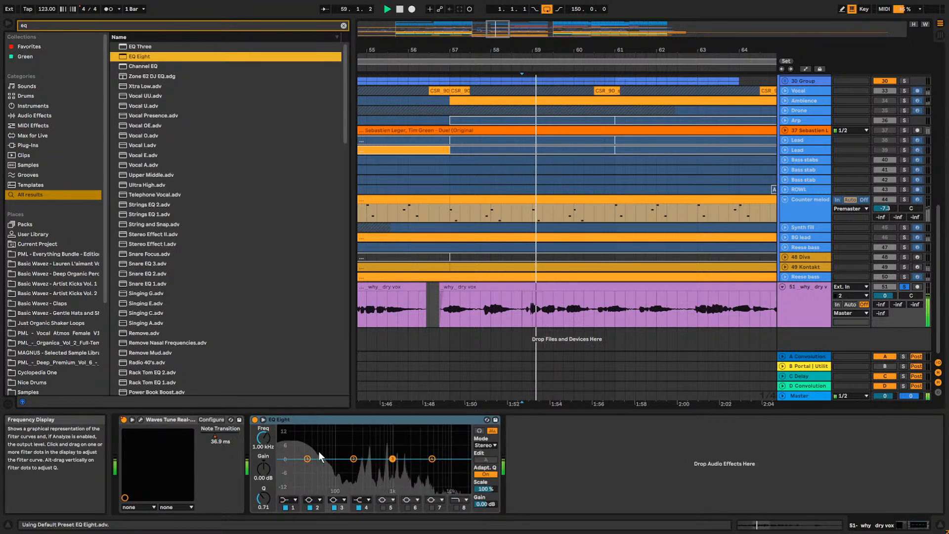
pyautogui.press('space')
# Change EQ Eight's band 1 to a low-cut filter and set its frequency to 220 Hz during playback.
pyautogui.click(291, 500)
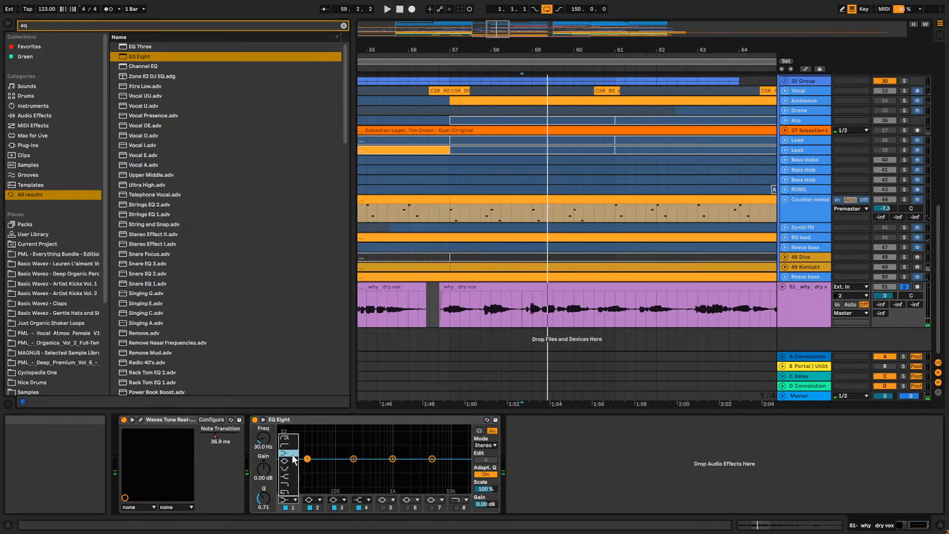
pyautogui.click(292, 446)
pyautogui.press('space')
pyautogui.moveTo(349, 468); pyautogui.dragTo(355, 467)
pyautogui.press('space')
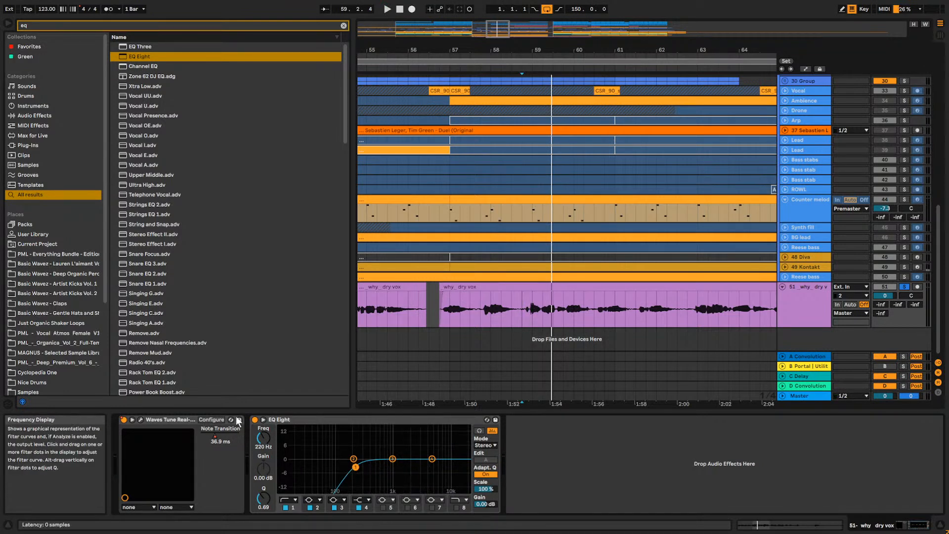
# Bypass EQ Eight, unsolo the vocal track and audition the vocal in the full mix from 58.4.1.
pyautogui.click(255, 419)
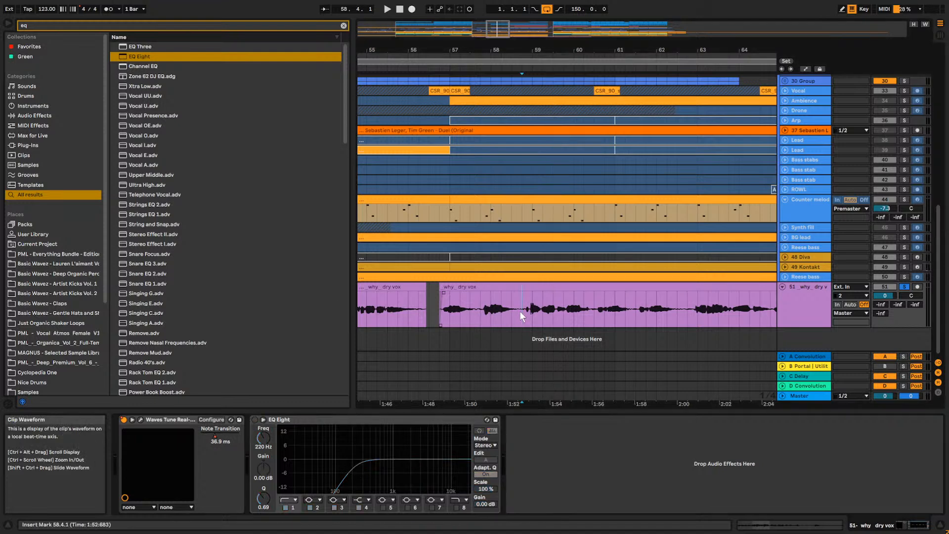
pyautogui.click(905, 287)
pyautogui.press('space')
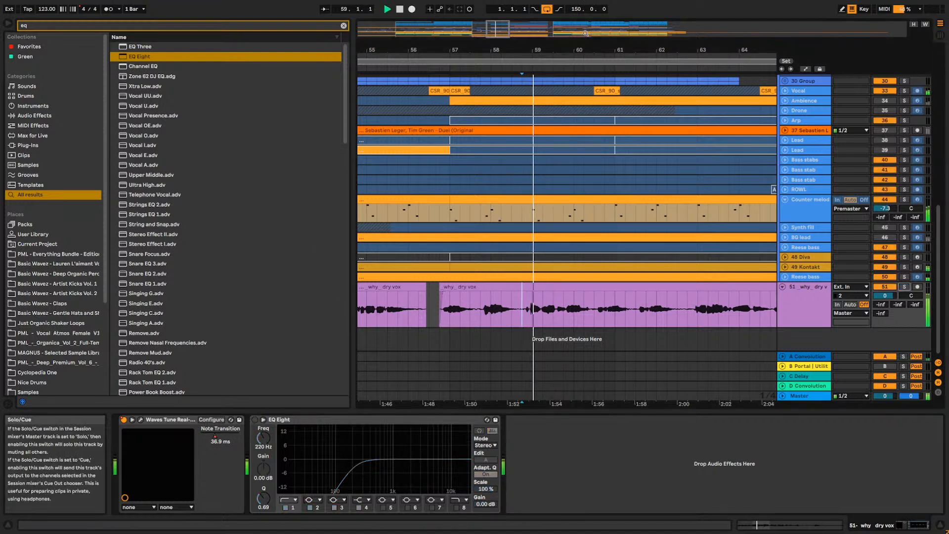
pyautogui.moveTo(498, 30)
pyautogui.mouseDown()
pyautogui.moveTo(499, 5)
pyautogui.moveTo(499, 34)
pyautogui.mouseUp()
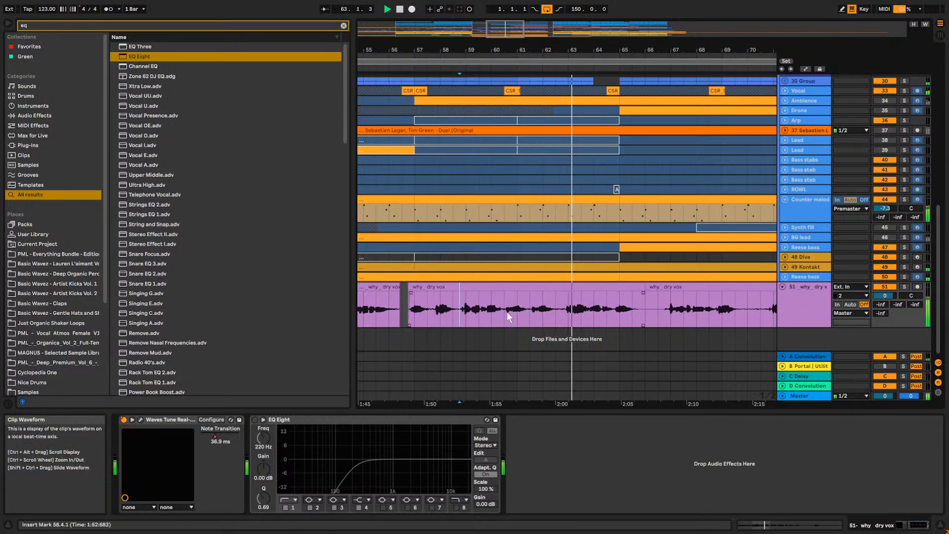
# Split the vocal from 60.3.1 to 61.3.1 into its own clip, set its gain to 6.63 dB and audition it.
pyautogui.moveTo(502, 320); pyautogui.dragTo(530, 321)
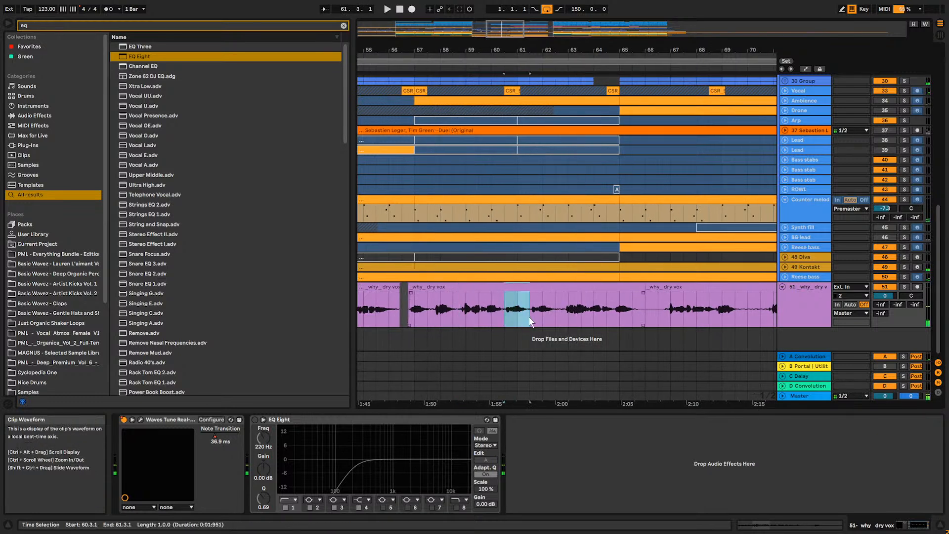
pyautogui.hotkey('ctrl', 'e')
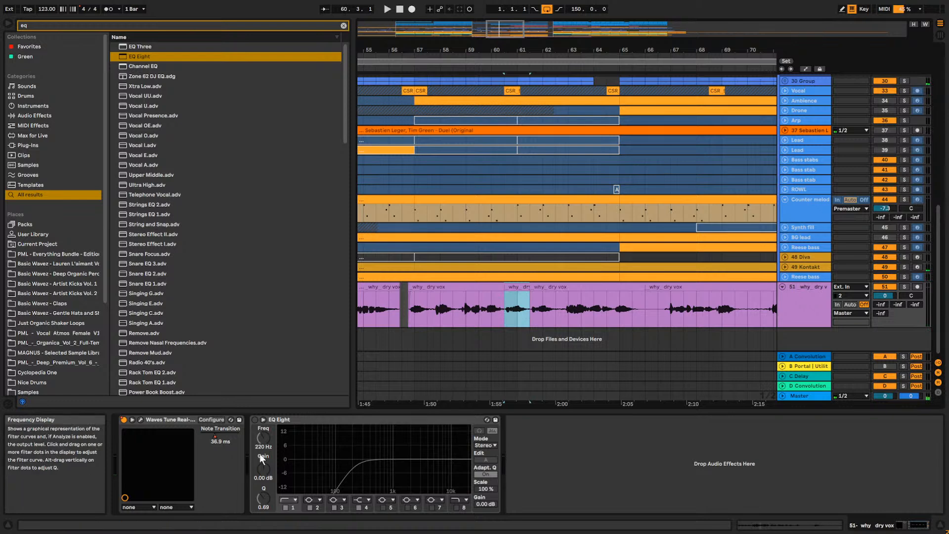
pyautogui.doubleClick(514, 287)
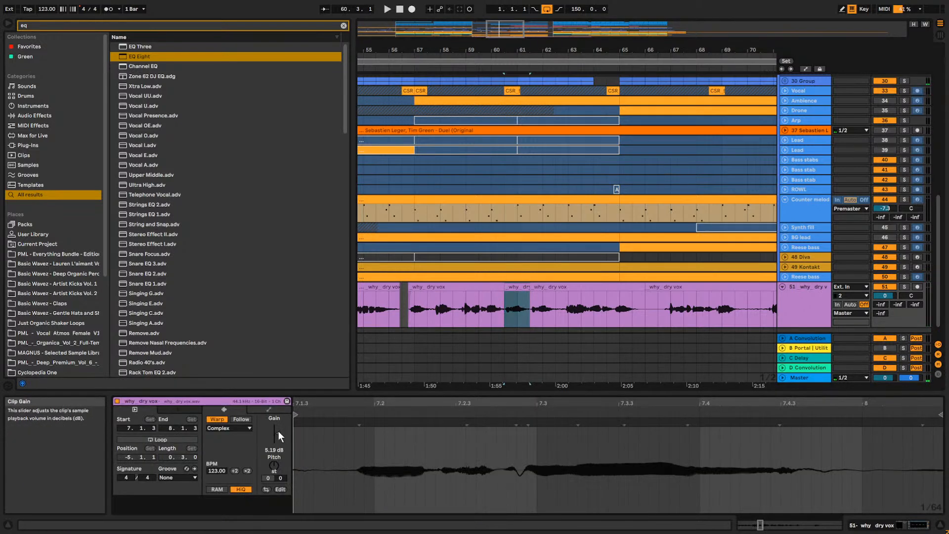
pyautogui.press('space')
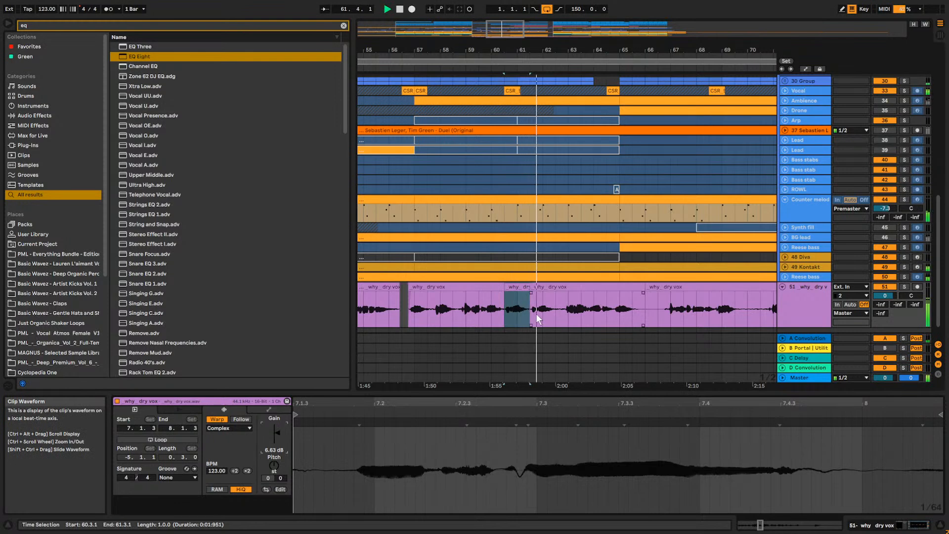
# Split the following vocal clip at 62.3.1, set the gain of the 61.3.1 to 62.3.1 part to 6.25 dB and audition it.
pyautogui.click(543, 287)
pyautogui.press('space')
pyautogui.click(555, 310)
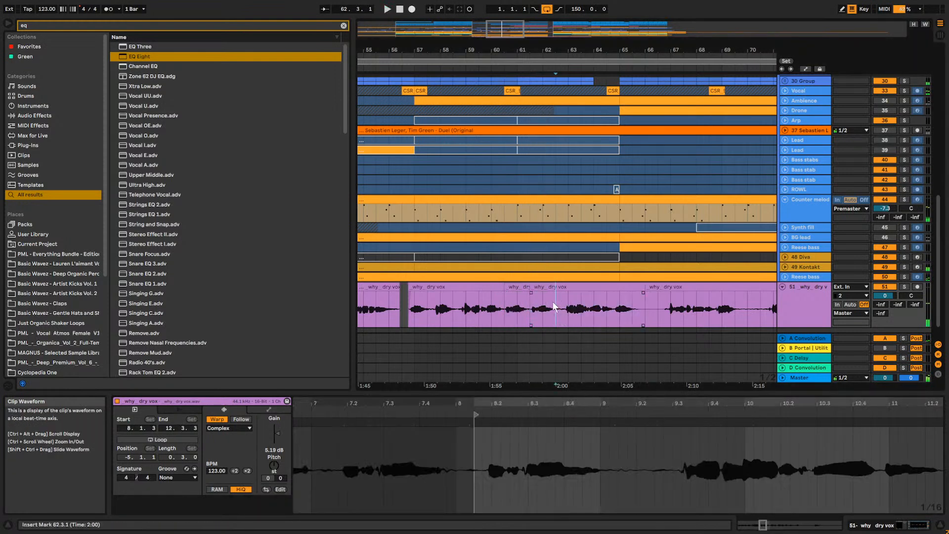
pyautogui.hotkey('ctrl', 'e')
pyautogui.click(546, 287)
pyautogui.moveTo(277, 434); pyautogui.dragTo(276, 431)
pyautogui.press('space')
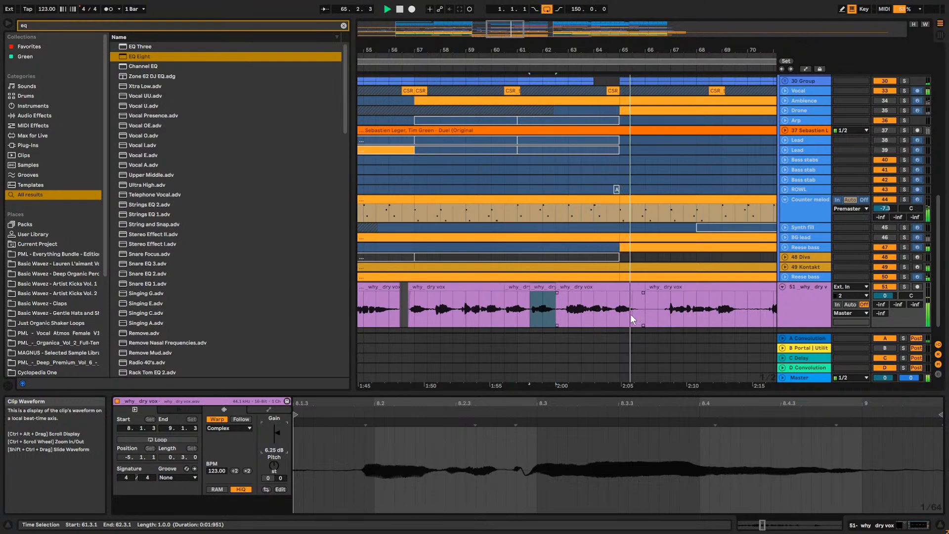
# Audition the vocal from 64.1.1 and locate the start of the short quiet phrase at 64.2.1.
pyautogui.click(592, 310)
pyautogui.press('space')
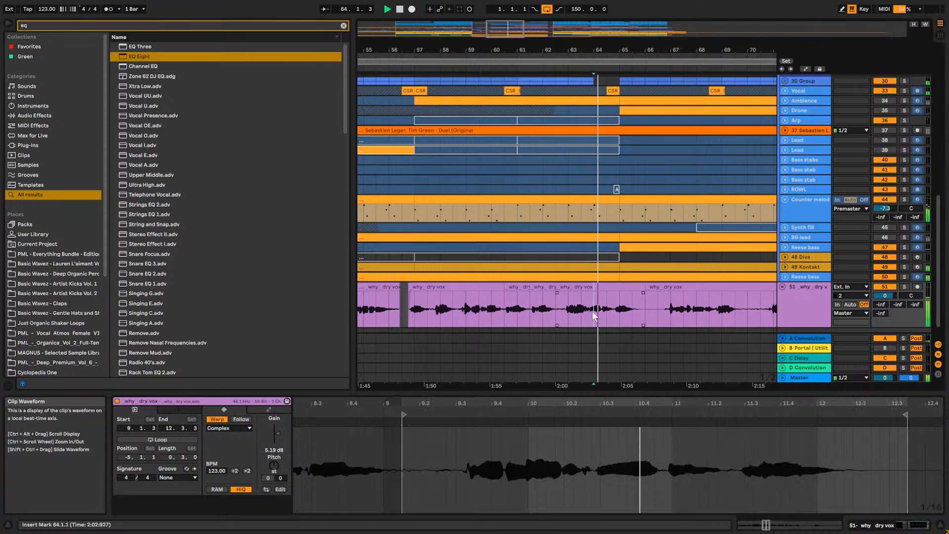
pyautogui.moveTo(492, 35); pyautogui.dragTo(511, 59)
pyautogui.click(537, 312)
pyautogui.press('space')
# Split the vocal from 64.2.1 to 64.4.1 into its own clip, set its gain to 6.88 dB and audition it.
pyautogui.moveTo(537, 312); pyautogui.dragTo(556, 311)
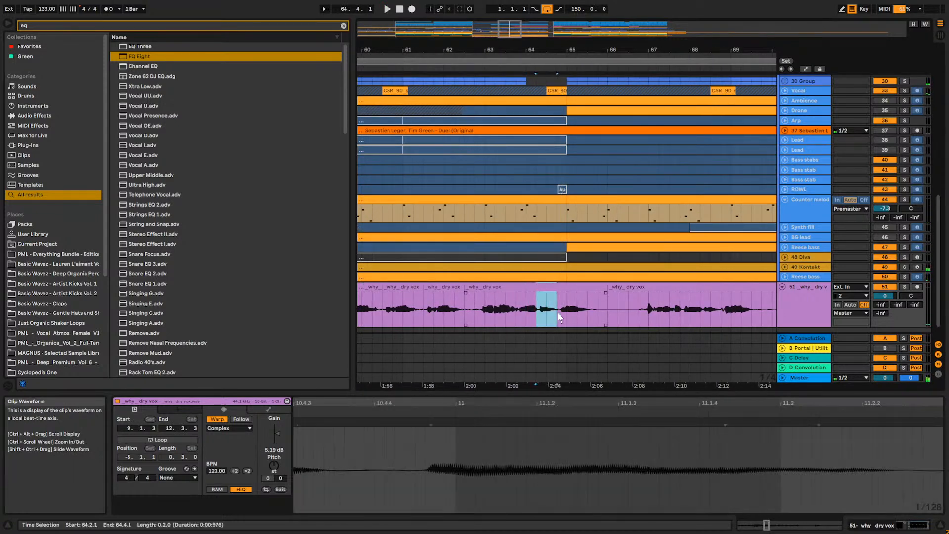
pyautogui.hotkey('ctrl', 'e')
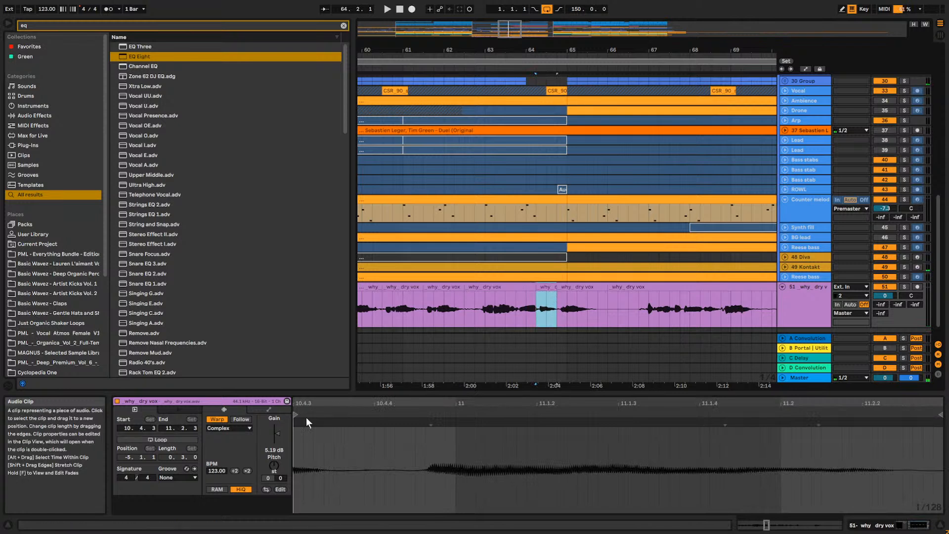
pyautogui.moveTo(277, 433); pyautogui.dragTo(277, 431)
pyautogui.press('space')
pyautogui.press('space')
pyautogui.press('space')
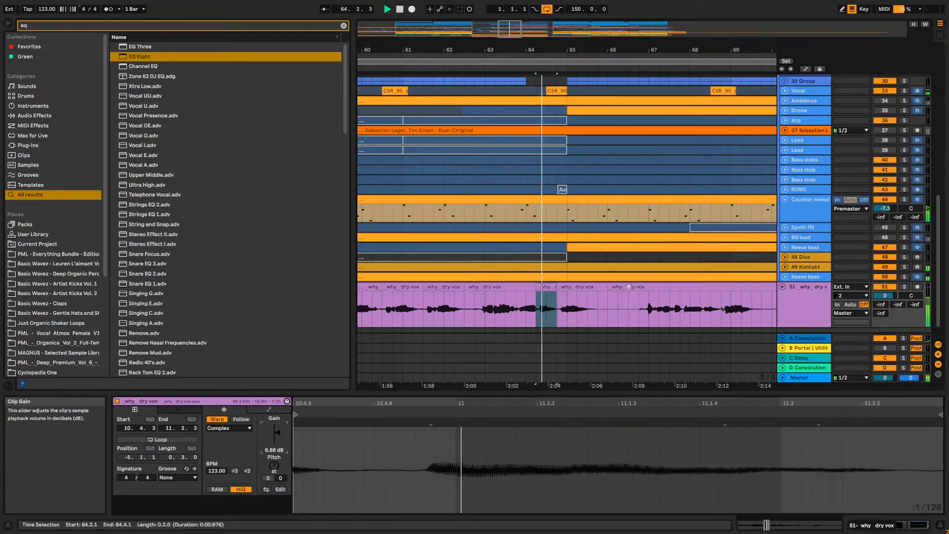
# Audition the vocal in the mix from about bar 63 through the adjusted short clip.
pyautogui.click(485, 309)
pyautogui.scroll(-10, 562, 297)
pyautogui.scroll(3, 562, 296)
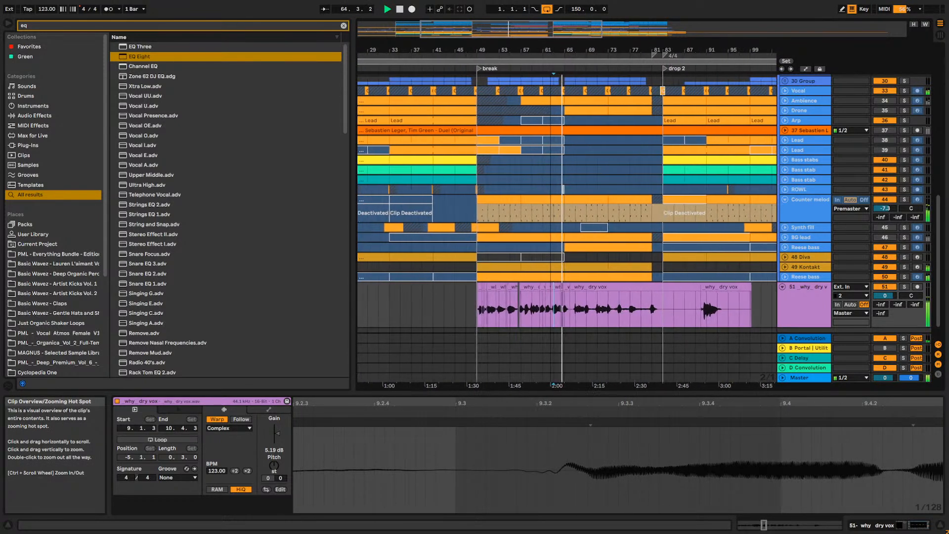
# Audition the vocal in the mix from 66.4.1 and again from 71.1.1.
pyautogui.scroll(7, 561, 297)
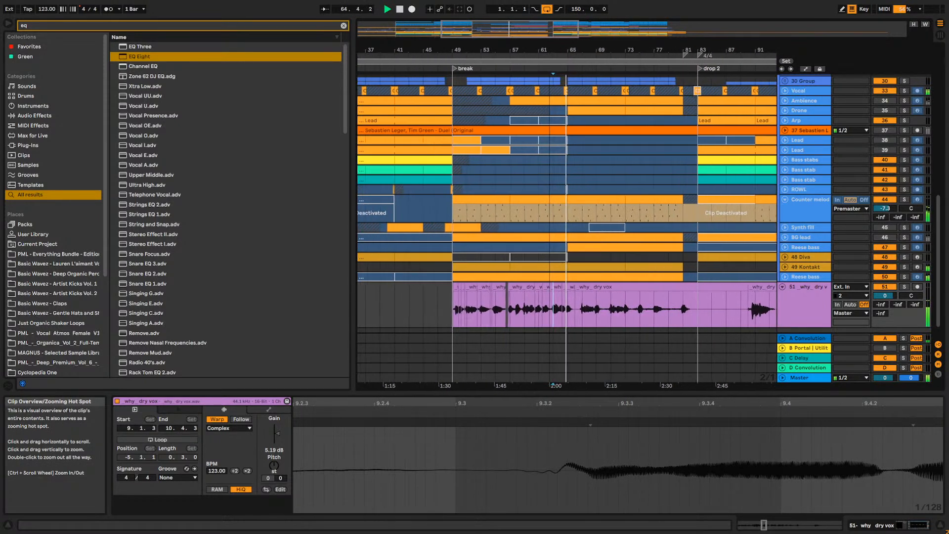
pyautogui.click(597, 316)
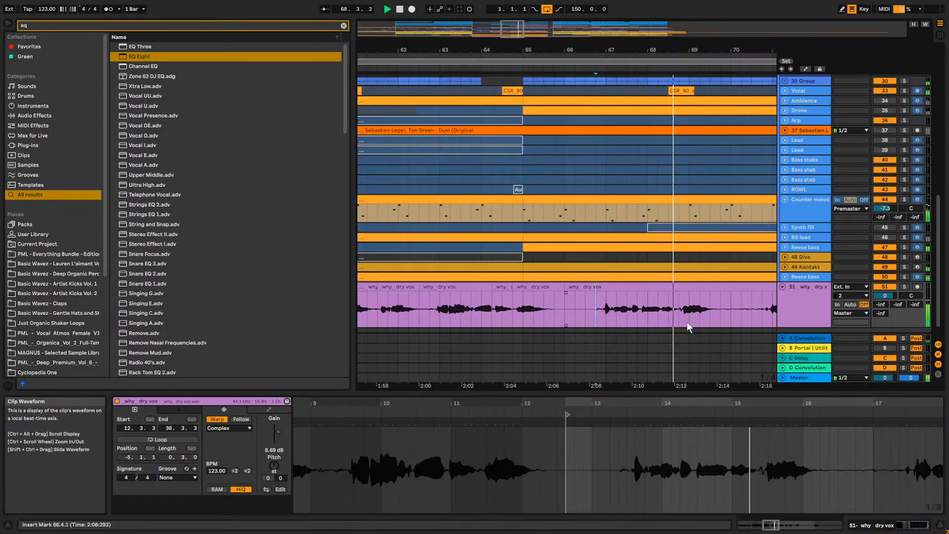
pyautogui.moveTo(742, 50); pyautogui.dragTo(437, 32)
pyautogui.click(453, 314)
pyautogui.press('space')
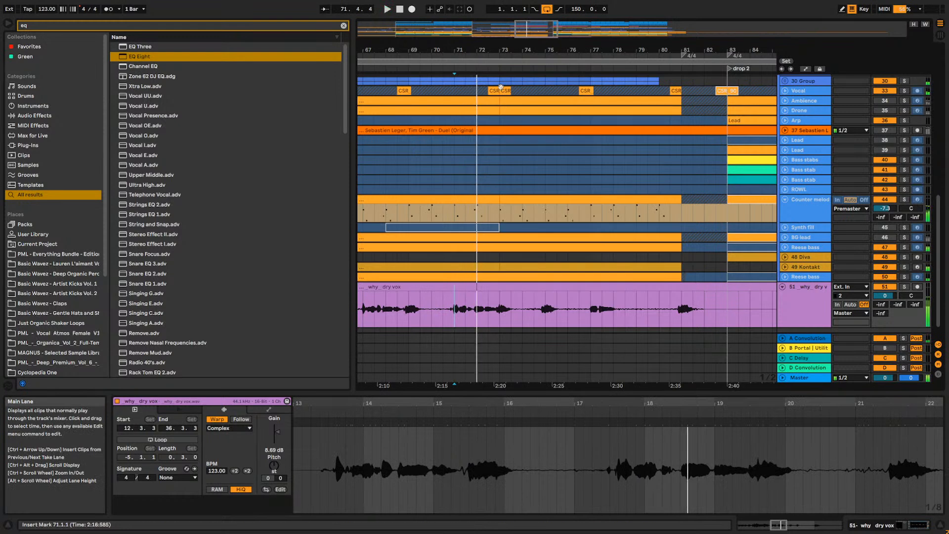
# Split the vocal from 71.3.3 to 71.4.2 into its own clip, set its gain to 13.1 dB and audition it.
pyautogui.moveTo(533, 29); pyautogui.dragTo(527, 35)
pyautogui.press('space')
pyautogui.moveTo(510, 296); pyautogui.dragTo(539, 310)
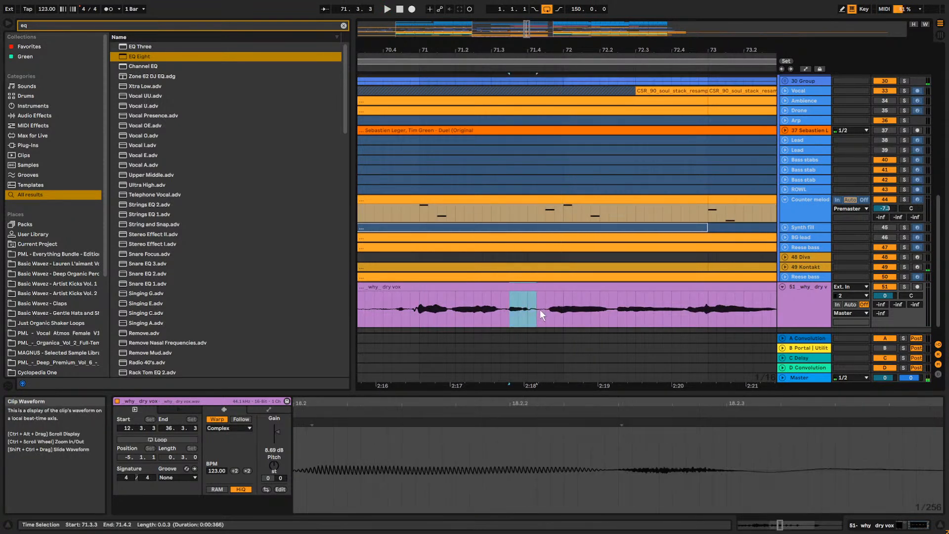
pyautogui.hotkey('ctrl', 'e')
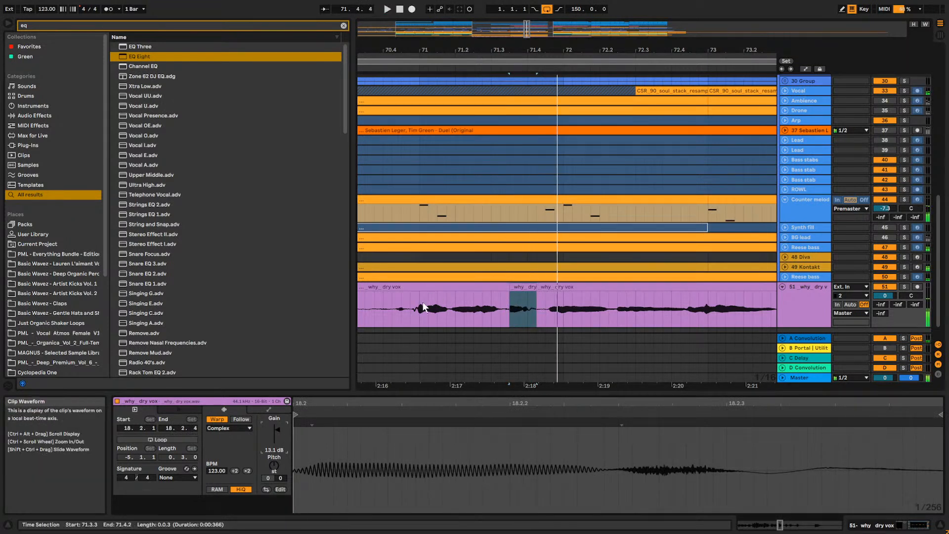
pyautogui.click(411, 310)
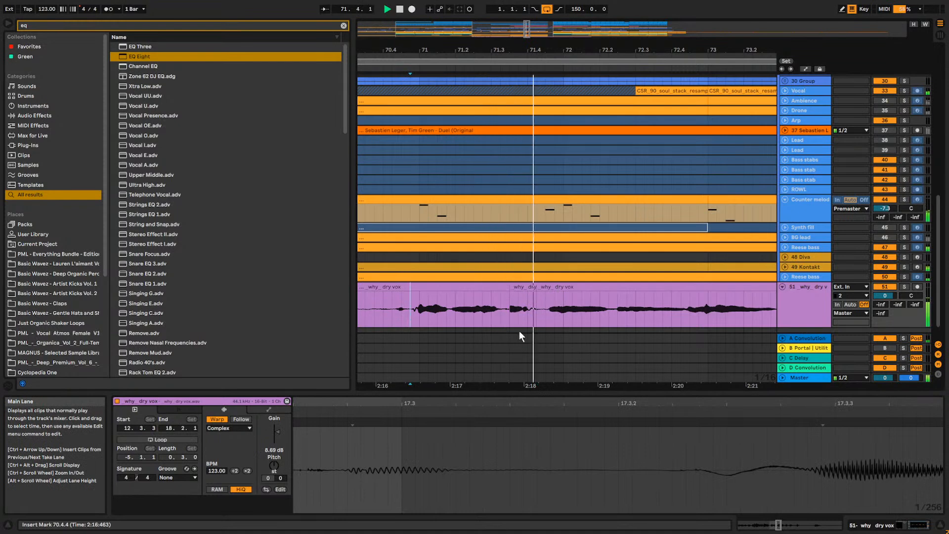
pyautogui.click(392, 316)
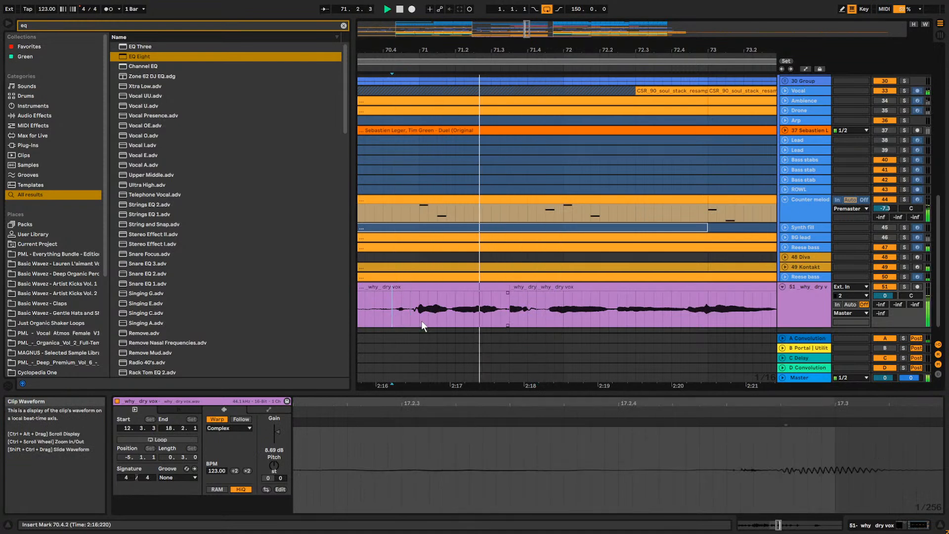
pyautogui.press('space')
pyautogui.press('space')
pyautogui.press('space')
# Split the vocal from 71.1.4 to 71.3.3 into its own clip, set its gain to 10.1 dB and audition it.
pyautogui.moveTo(453, 310); pyautogui.dragTo(504, 312)
pyautogui.moveTo(444, 317); pyautogui.dragTo(502, 312)
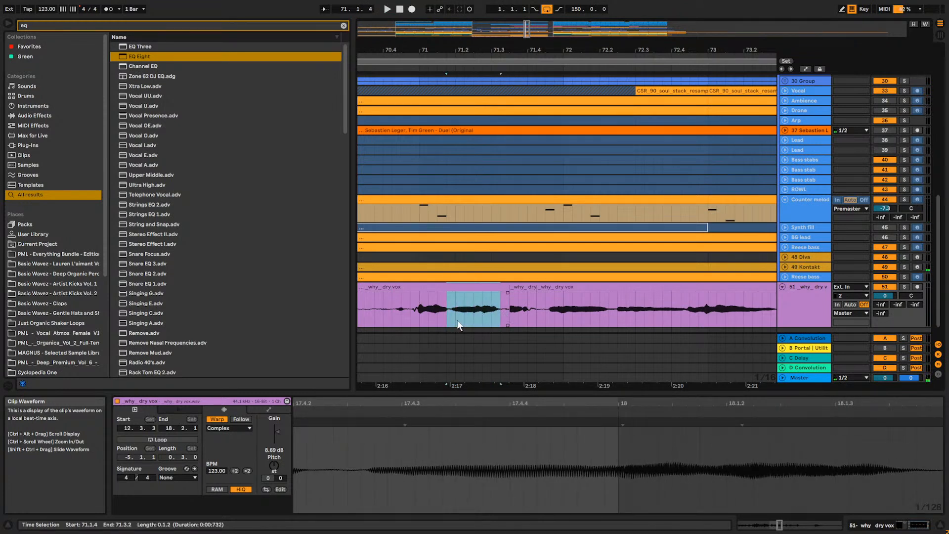
pyautogui.click(444, 315)
pyautogui.hotkey('ctrl', 'e')
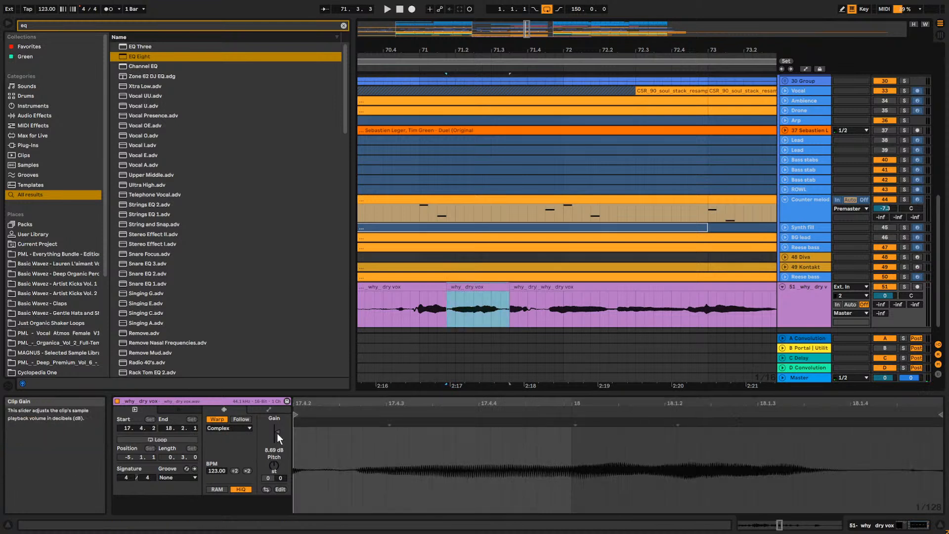
pyautogui.moveTo(278, 430); pyautogui.dragTo(277, 428)
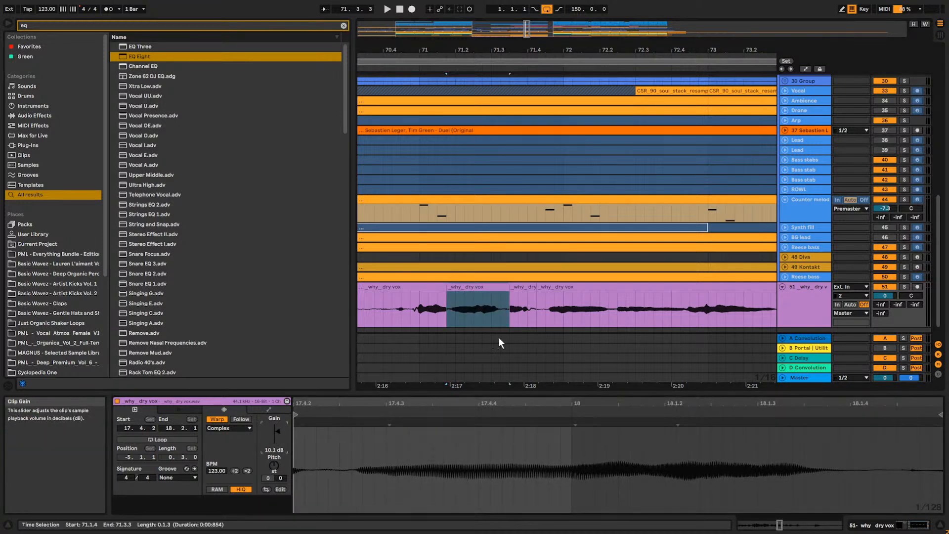
pyautogui.click(410, 310)
pyautogui.press('space')
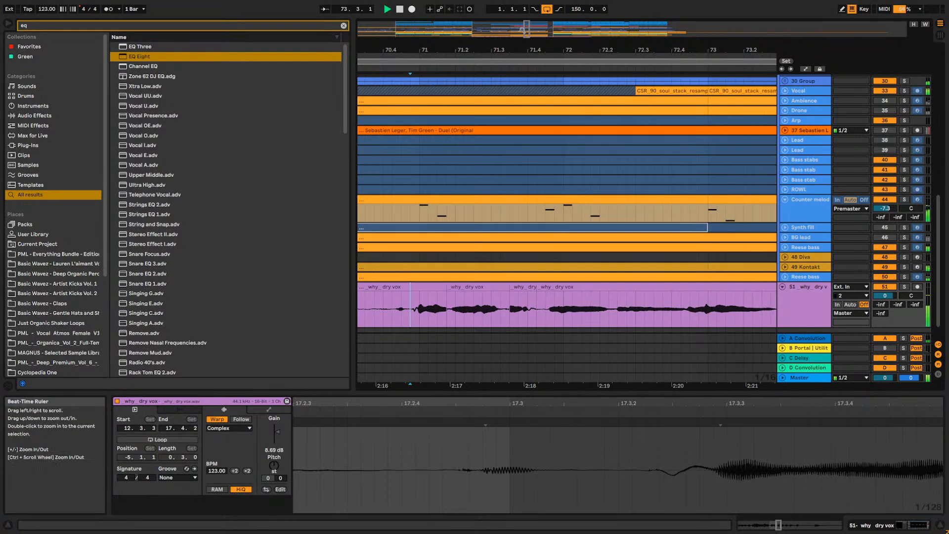
# Audition the vocal phrase in the mix from 77.1.1 and place the insert marker at 78.3.1.
pyautogui.moveTo(525, 31)
pyautogui.mouseDown()
pyautogui.moveTo(557, 2)
pyautogui.moveTo(536, 14)
pyautogui.mouseUp()
pyautogui.click(598, 315)
pyautogui.press('space')
pyautogui.press('space')
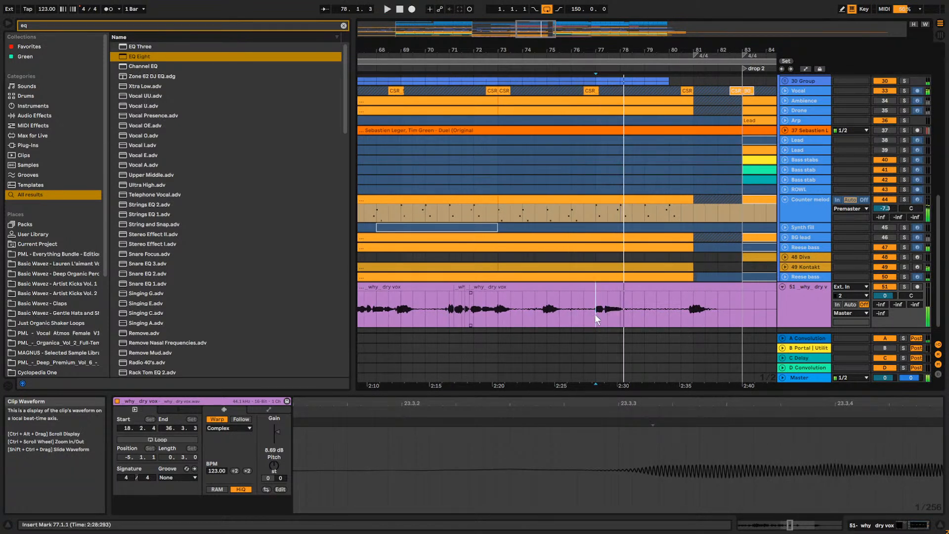
pyautogui.moveTo(596, 315); pyautogui.dragTo(631, 316)
pyautogui.press('space')
pyautogui.click(630, 316)
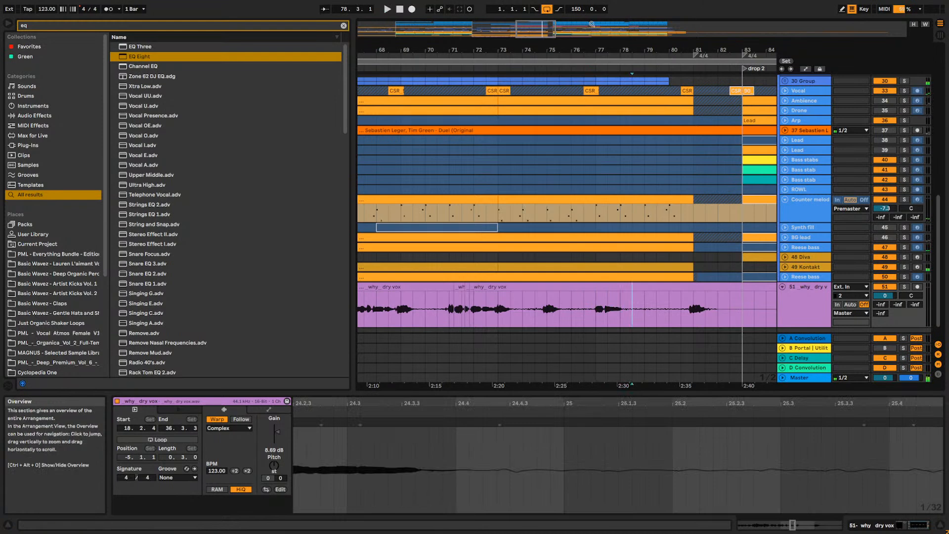
# Set the gain of the last vocal clip, starting at 90.1.1, to 9.06 dB.
pyautogui.press('w')
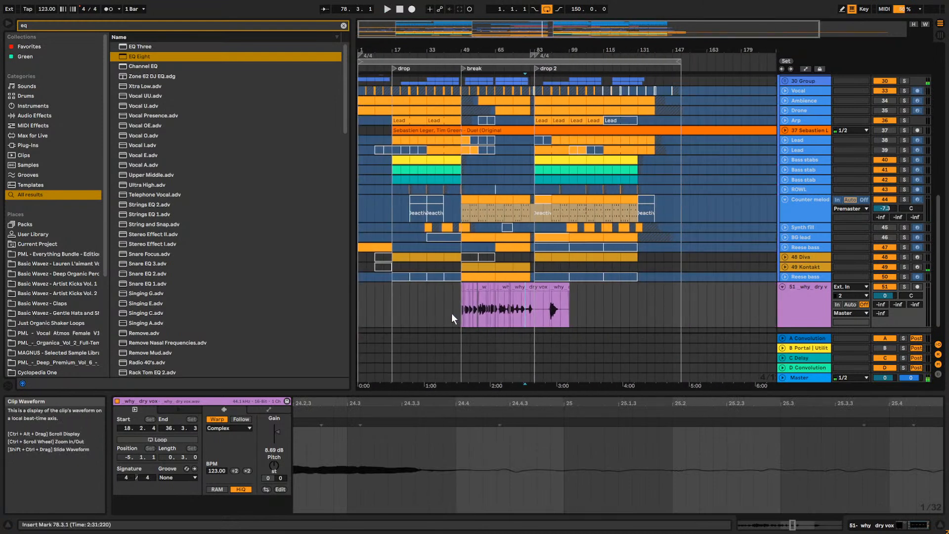
pyautogui.click(545, 313)
pyautogui.moveTo(595, 30)
pyautogui.mouseDown()
pyautogui.moveTo(509, 74)
pyautogui.moveTo(571, 117)
pyautogui.mouseUp()
pyautogui.click(586, 287)
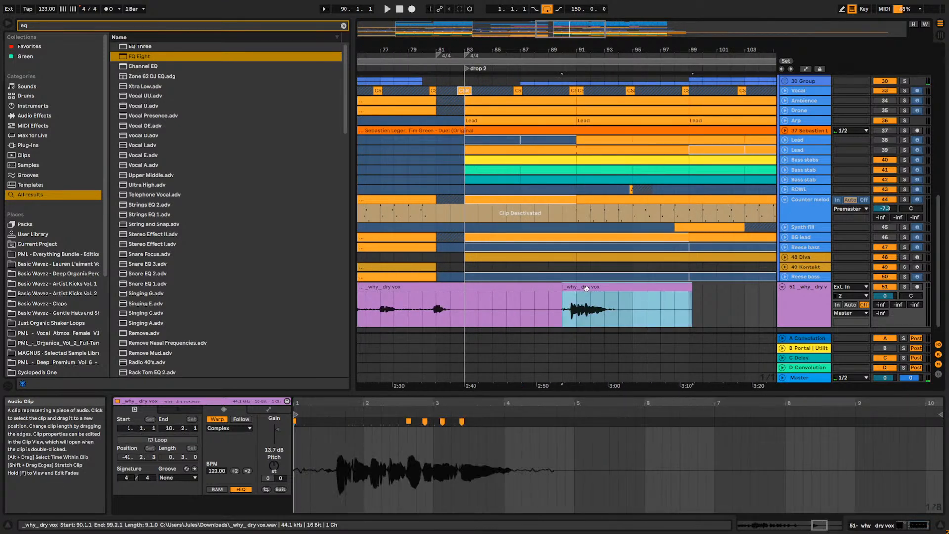
pyautogui.moveTo(278, 429); pyautogui.dragTo(278, 431)
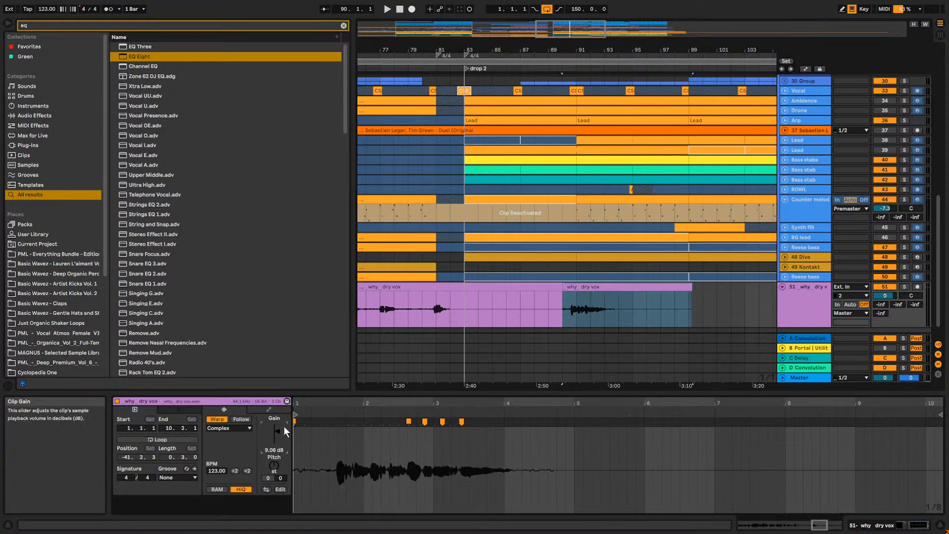
# Audition the last vocal clip from 90.3.1 and set its gain to 10.2 dB during playback.
pyautogui.moveTo(566, 50)
pyautogui.mouseDown()
pyautogui.moveTo(552, 12)
pyautogui.moveTo(589, 68)
pyautogui.mouseUp()
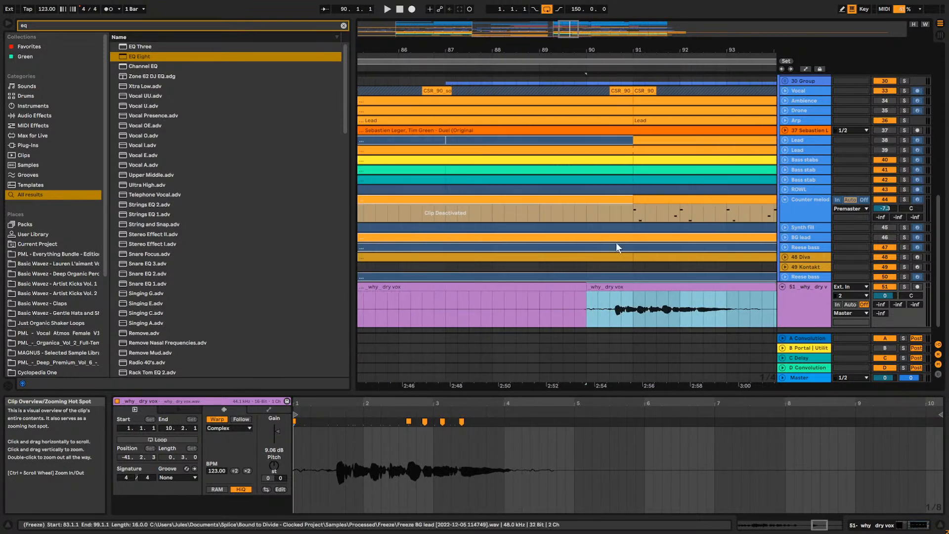
pyautogui.click(612, 321)
pyautogui.press('space')
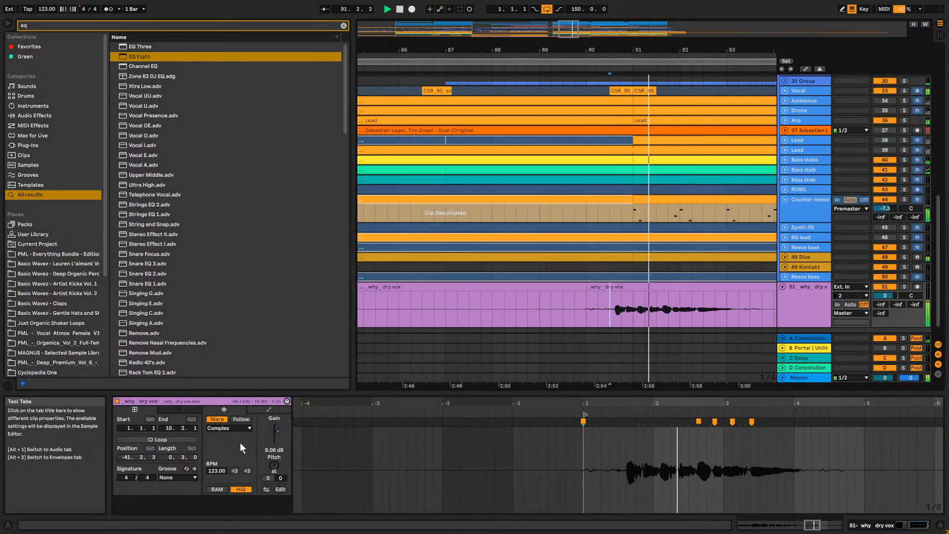
pyautogui.moveTo(275, 429); pyautogui.dragTo(274, 421)
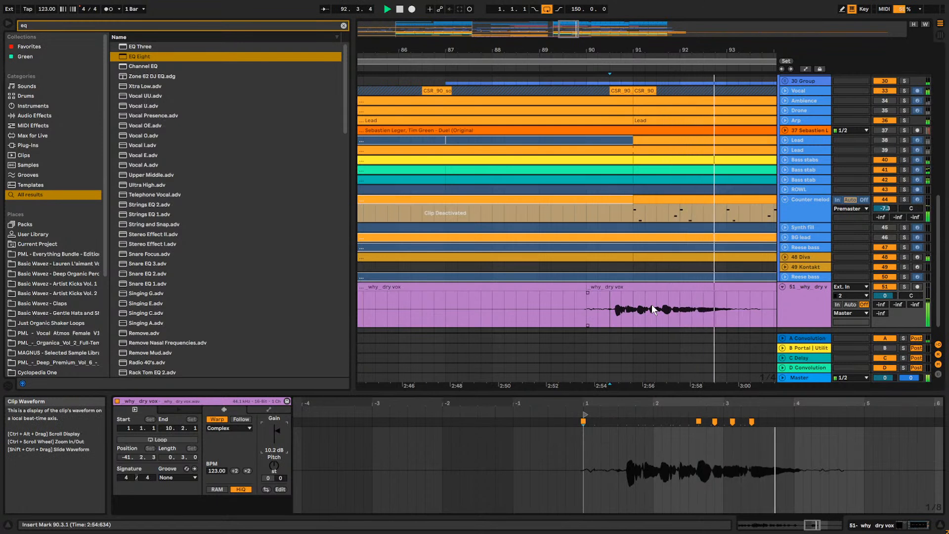
pyautogui.press('space')
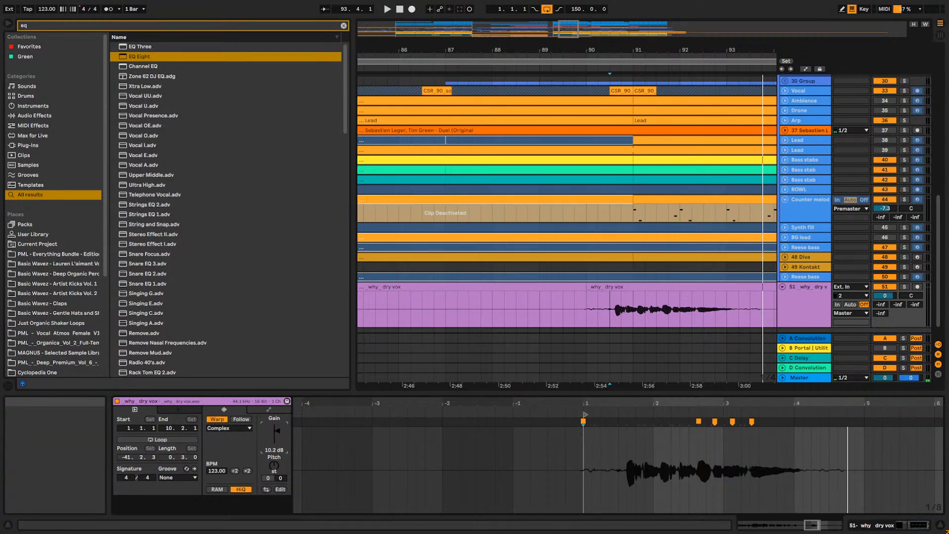
# Place the insert marker at the start of the break (49.1.1) and duplicate the dry vocal track 51.
pyautogui.moveTo(555, 28); pyautogui.dragTo(494, 37)
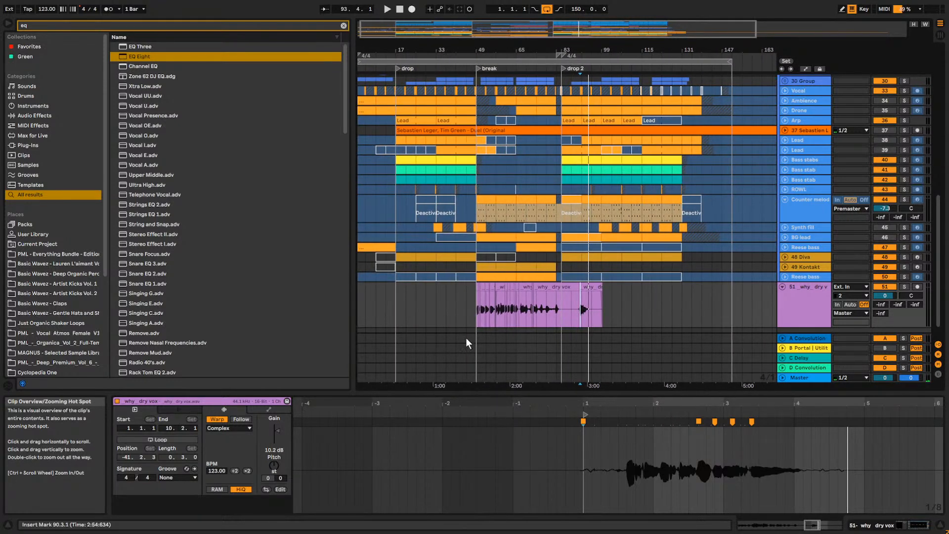
pyautogui.click(471, 307)
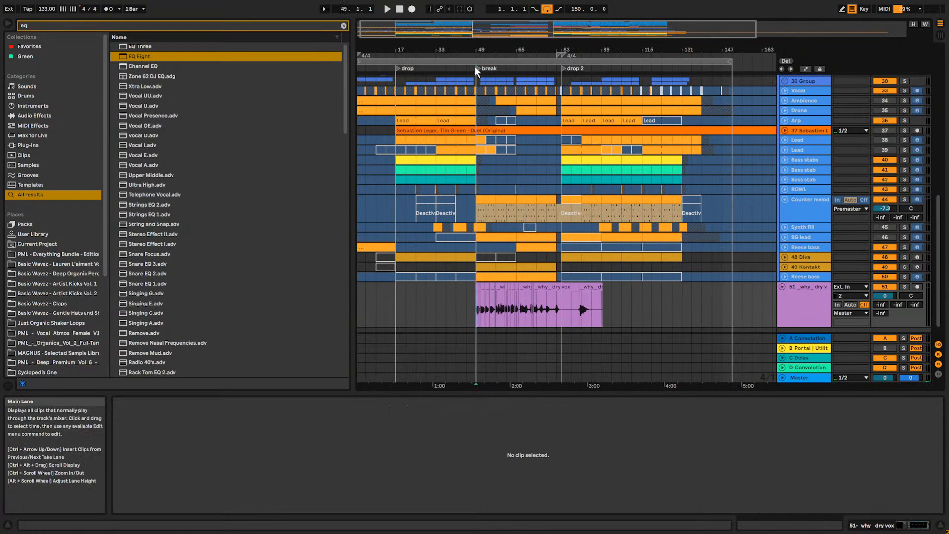
pyautogui.moveTo(481, 27); pyautogui.dragTo(593, 49)
pyautogui.click(437, 312)
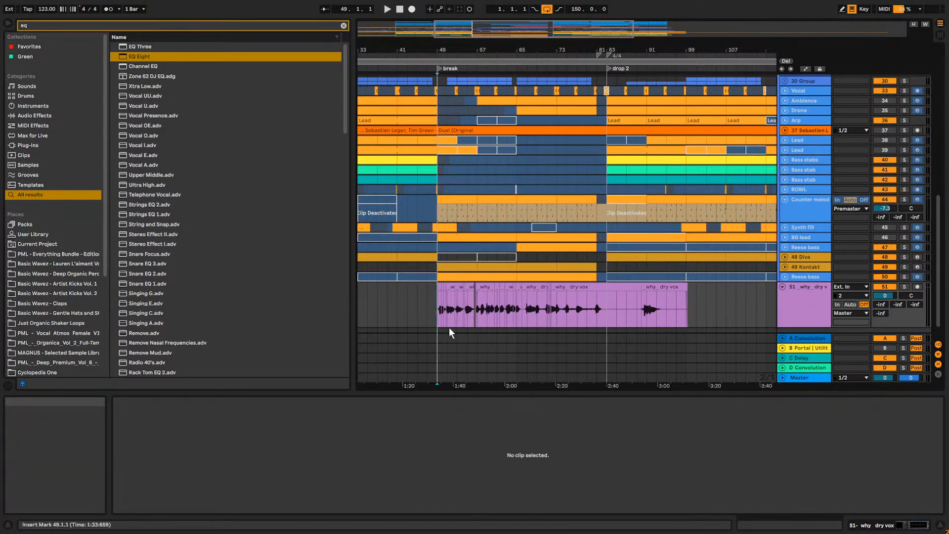
pyautogui.click(797, 296)
pyautogui.hotkey('ctrl', 'd')
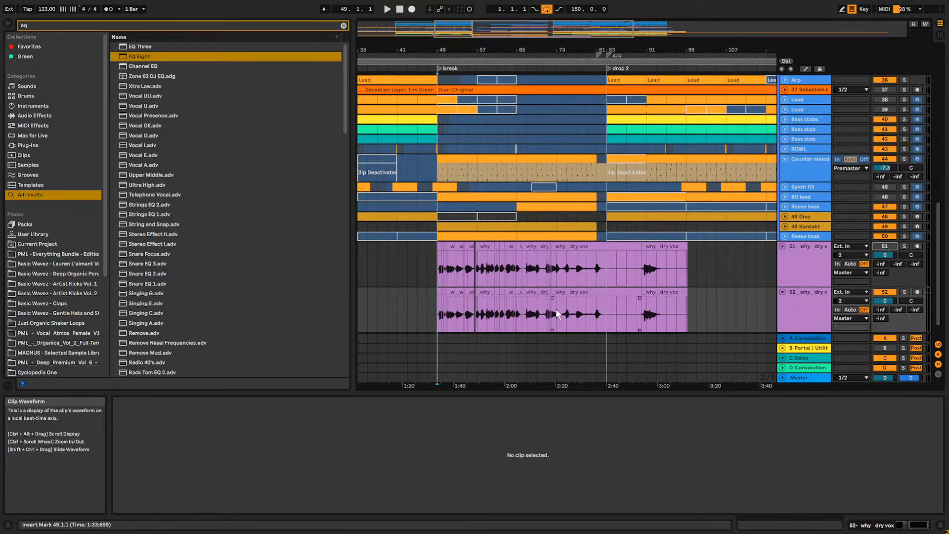
# Select all clips on the duplicated vocal track 52 from 49.1.1 to 99.2.1 and create crossfades on their edges.
pyautogui.click(806, 312)
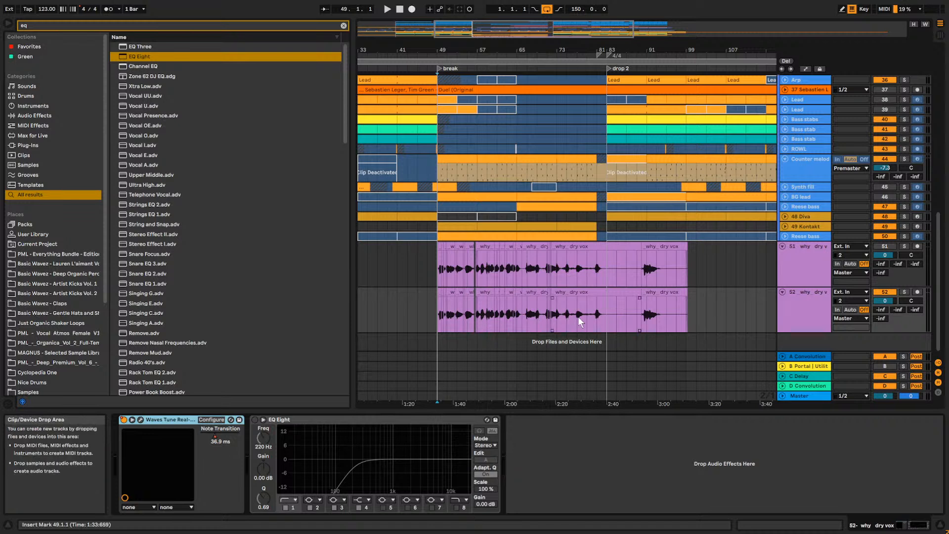
pyautogui.click(659, 292)
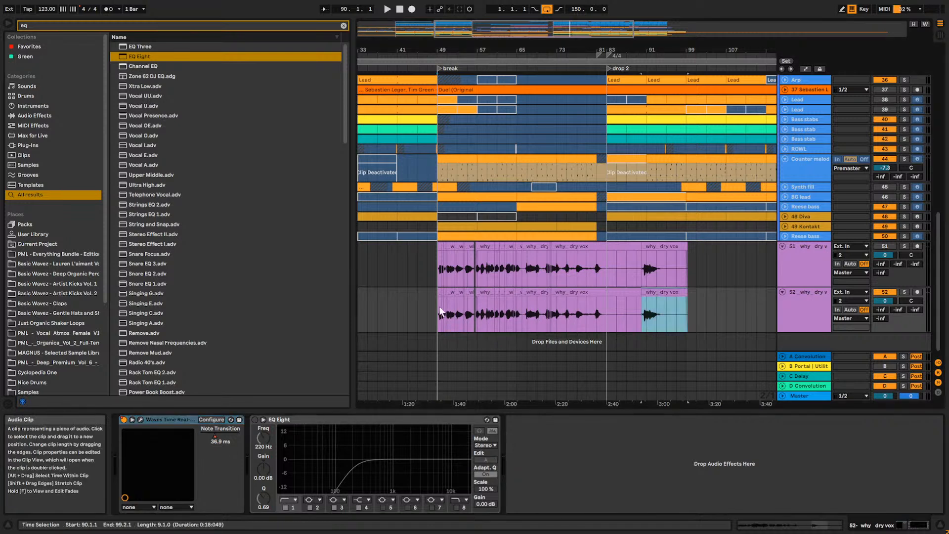
pyautogui.moveTo(468, 43)
pyautogui.mouseDown()
pyautogui.moveTo(495, 64)
pyautogui.moveTo(448, 71)
pyautogui.mouseUp()
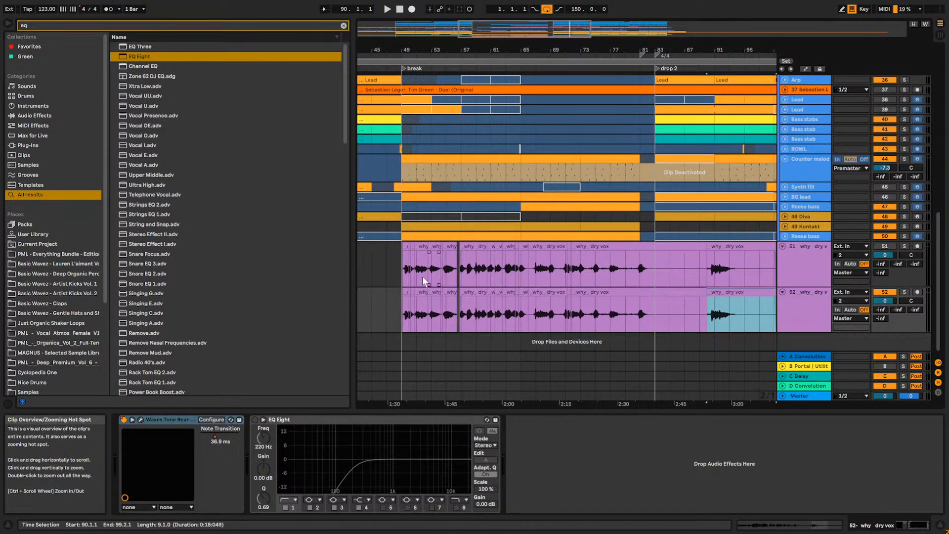
pyautogui.keyDown('shift'); pyautogui.click(400, 292); pyautogui.keyUp('shift')
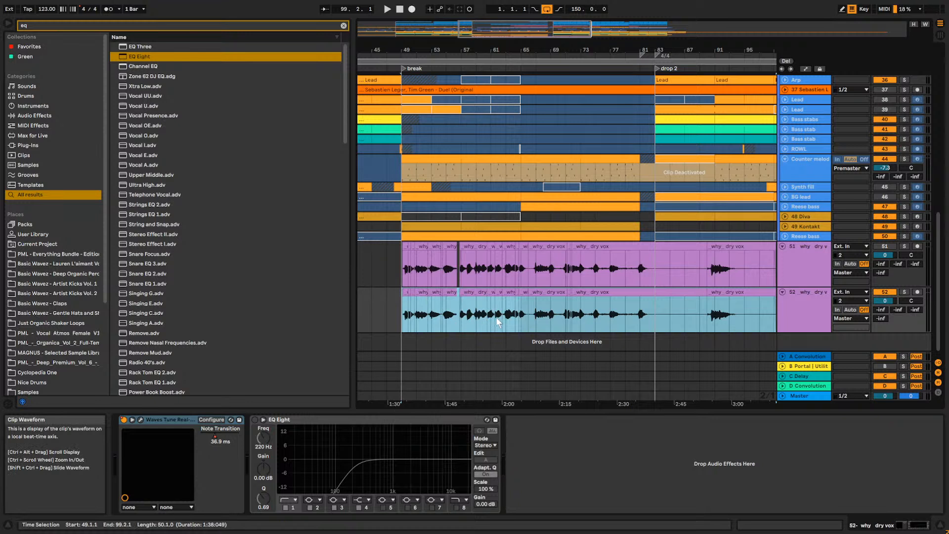
pyautogui.rightClick(447, 293)
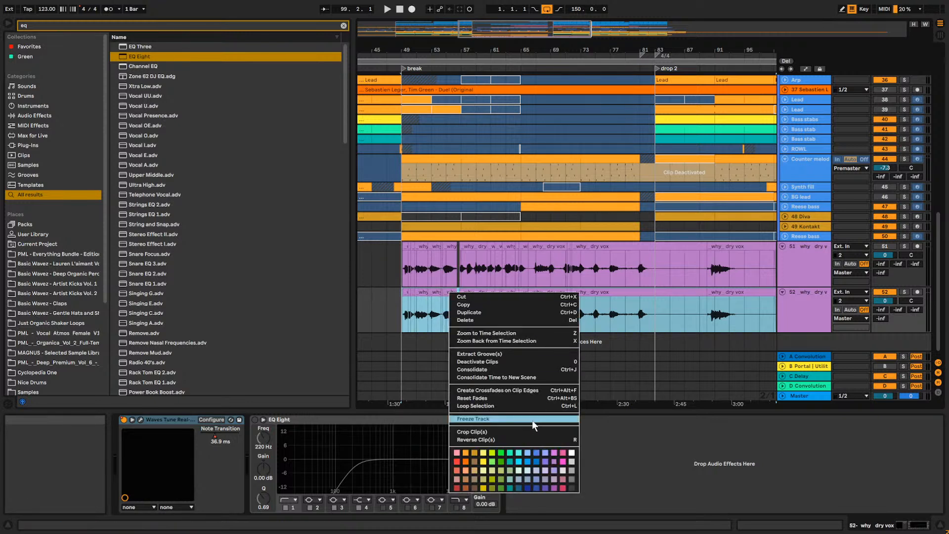
pyautogui.click(533, 390)
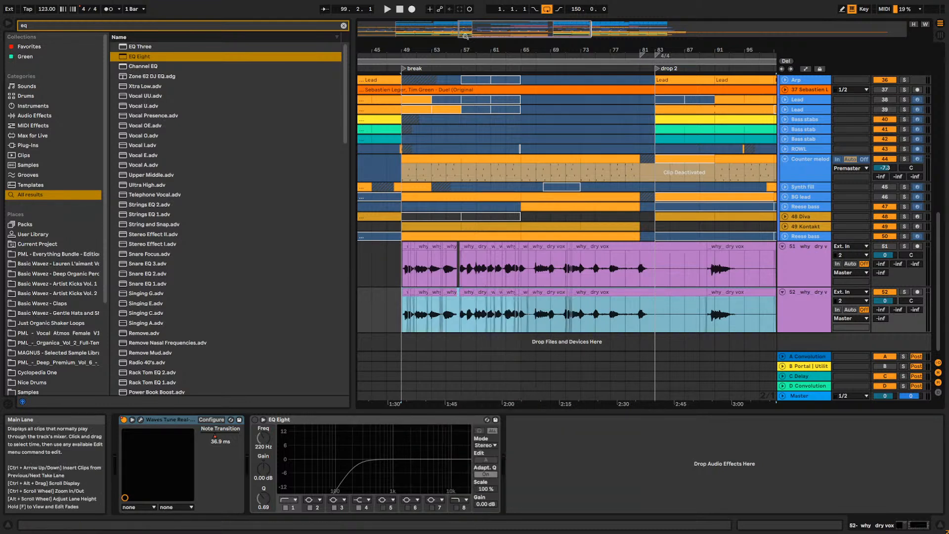
# Freeze the duplicated vocal track 52 and flatten it to audio.
pyautogui.scroll(-5, 667, 322)
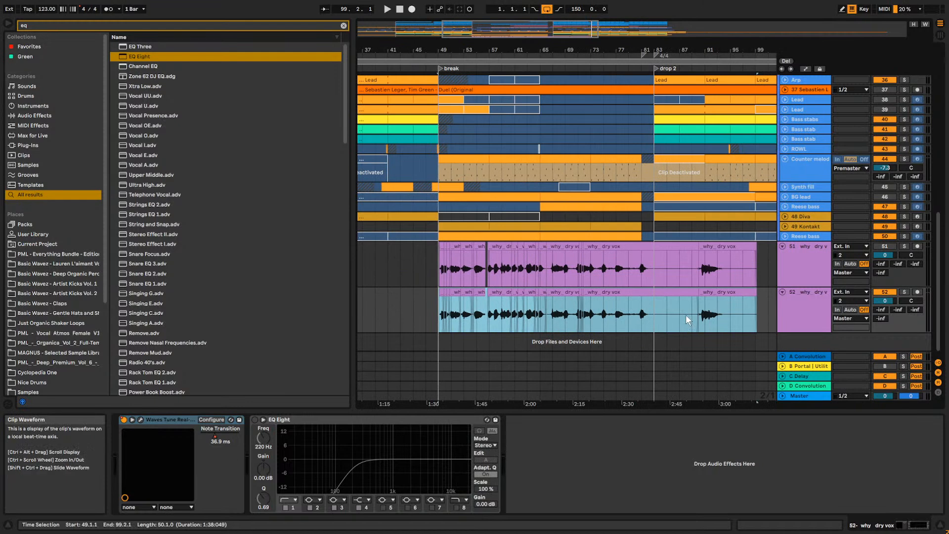
pyautogui.rightClick(804, 305)
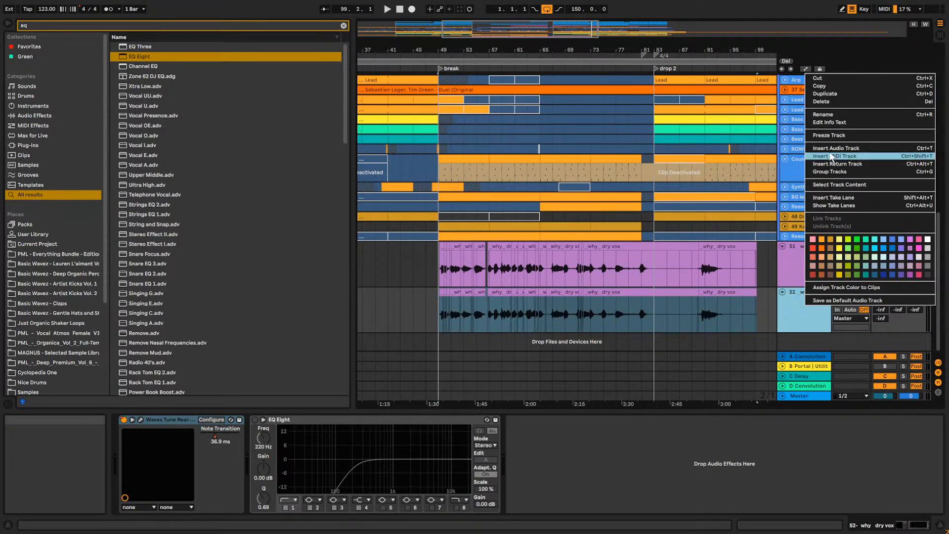
pyautogui.click(835, 136)
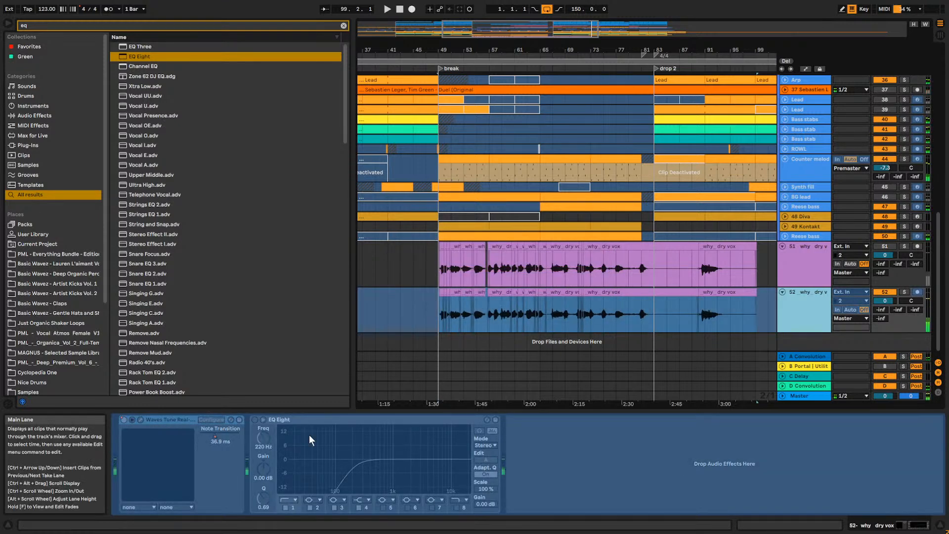
pyautogui.rightClick(793, 306)
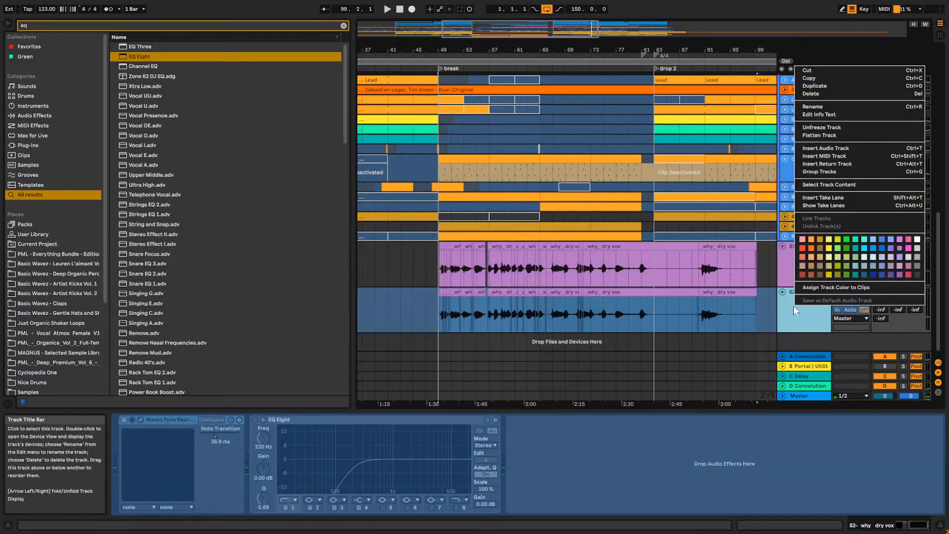
pyautogui.click(820, 135)
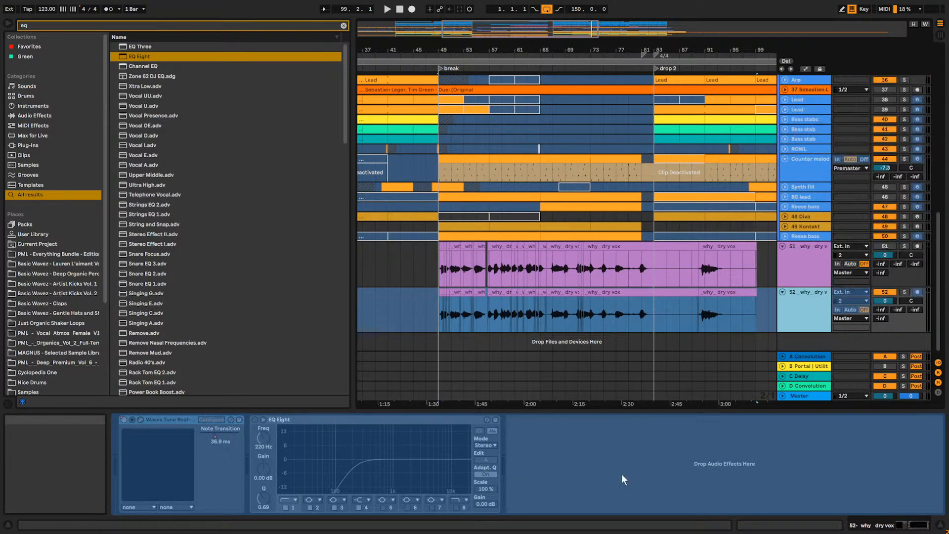
# Inspect the flattened vocal clip on track 52 against the original clips on track 51.
pyautogui.click(445, 317)
pyautogui.moveTo(435, 320); pyautogui.dragTo(743, 323)
pyautogui.click(708, 293)
pyautogui.moveTo(700, 293); pyautogui.dragTo(354, 289)
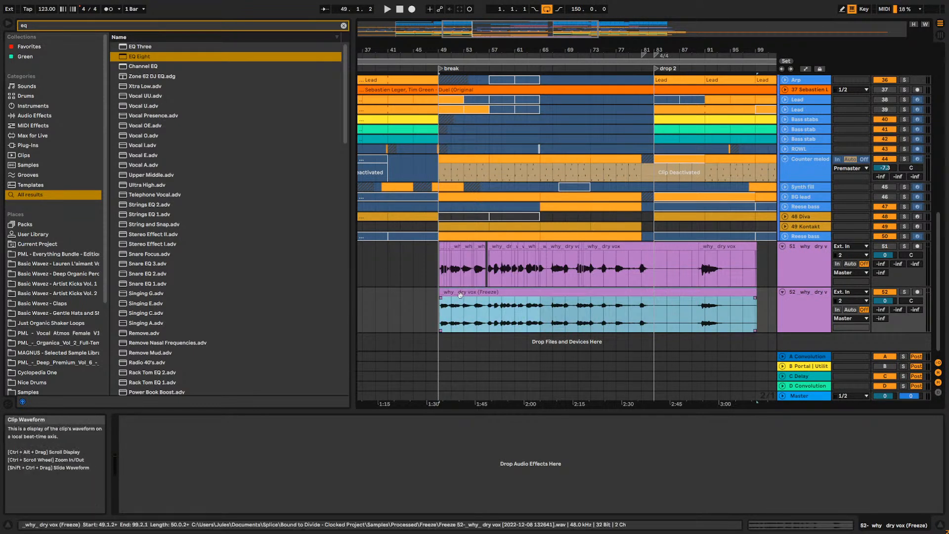
pyautogui.click(451, 302)
pyautogui.click(436, 297)
pyautogui.moveTo(450, 48)
pyautogui.mouseDown()
pyautogui.moveTo(517, 94)
pyautogui.moveTo(657, 161)
pyautogui.moveTo(486, 163)
pyautogui.moveTo(459, 94)
pyautogui.moveTo(504, 82)
pyautogui.moveTo(472, 64)
pyautogui.moveTo(466, 44)
pyautogui.moveTo(496, 64)
pyautogui.moveTo(449, 69)
pyautogui.moveTo(447, 48)
pyautogui.mouseUp()
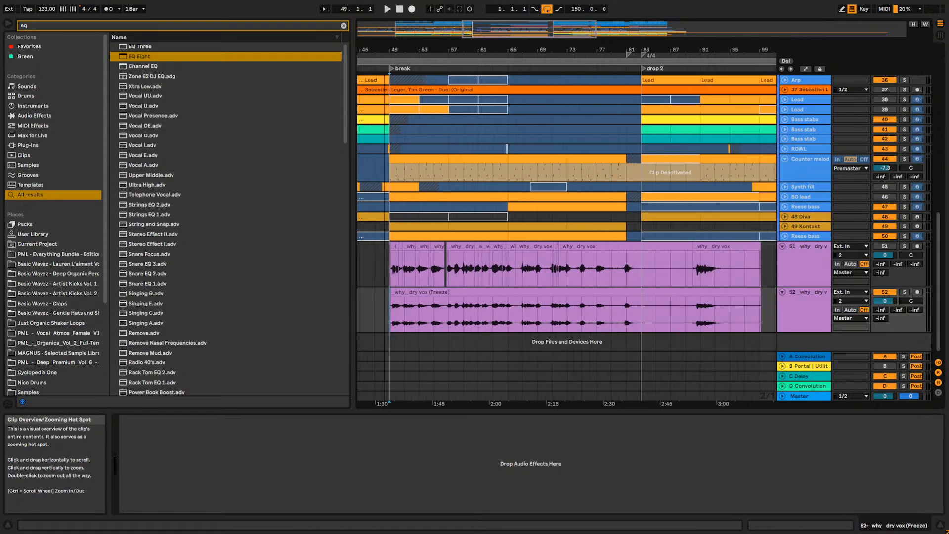
pyautogui.click(687, 315)
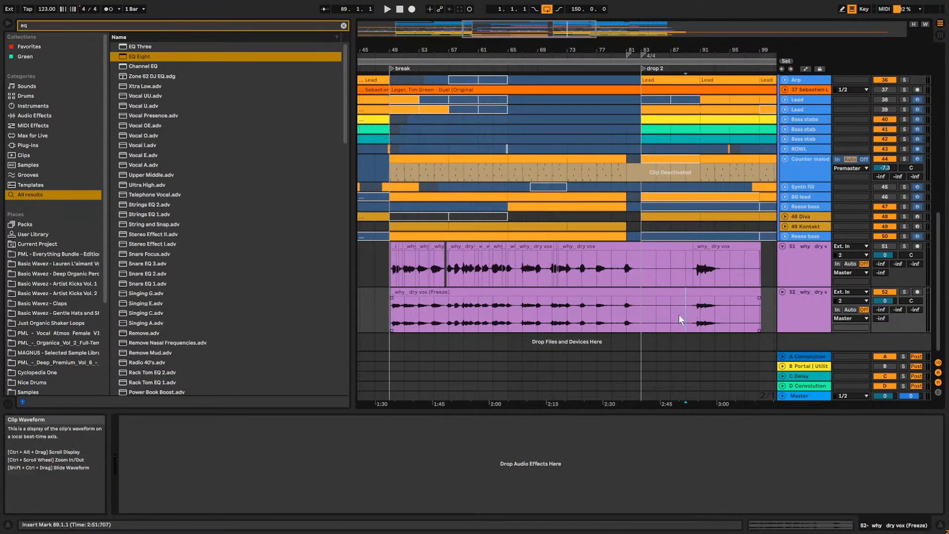
# Solo track 52 and trim the start of its flattened vocal clip to 49.2.3, auditioning the opening.
pyautogui.moveTo(415, 51); pyautogui.dragTo(407, 241)
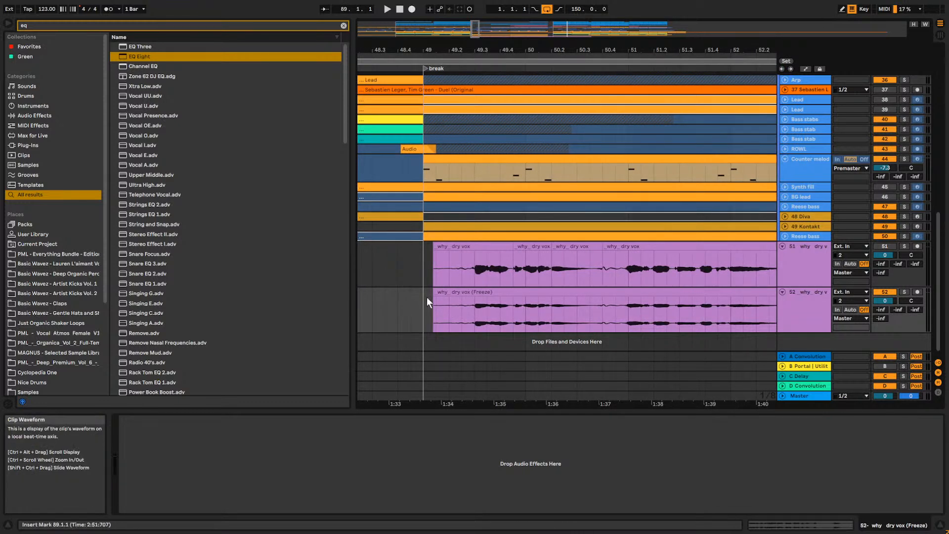
pyautogui.moveTo(433, 291)
pyautogui.mouseDown()
pyautogui.moveTo(473, 298)
pyautogui.moveTo(433, 297)
pyautogui.mouseUp()
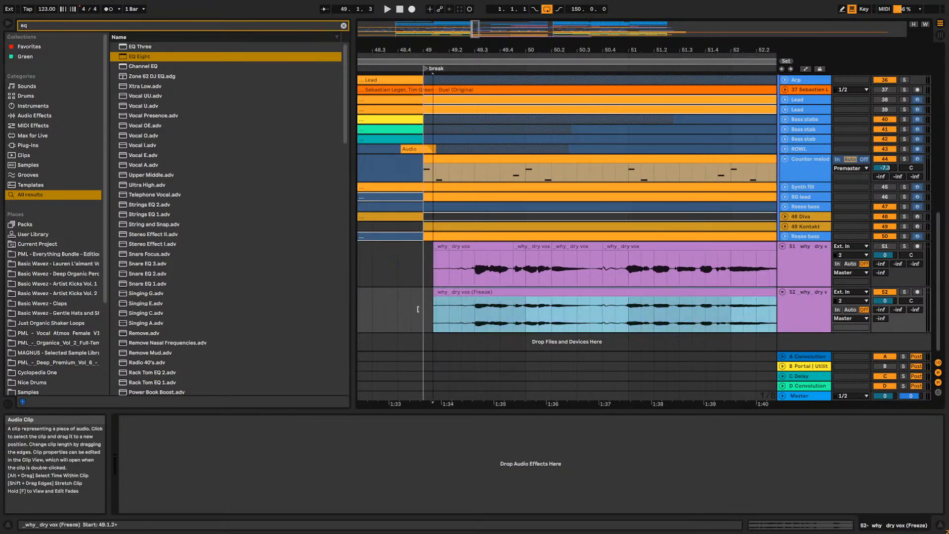
pyautogui.click(906, 293)
pyautogui.click(476, 320)
pyautogui.press('space')
pyautogui.press('space')
pyautogui.press('space')
pyautogui.moveTo(433, 296); pyautogui.dragTo(462, 297)
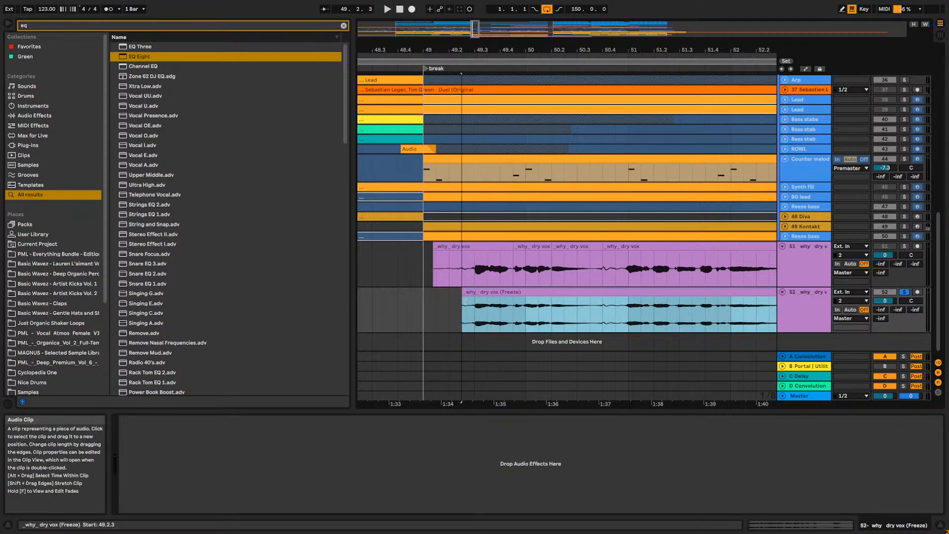
# Move the flattened vocal clip's start to 49.2.1 and add a short fade-in, checking it in playback.
pyautogui.click(466, 298)
pyautogui.press('space')
pyautogui.press('space')
pyautogui.moveTo(475, 29); pyautogui.dragTo(474, 63)
pyautogui.moveTo(521, 294); pyautogui.dragTo(491, 299)
pyautogui.press('space')
pyautogui.press('space')
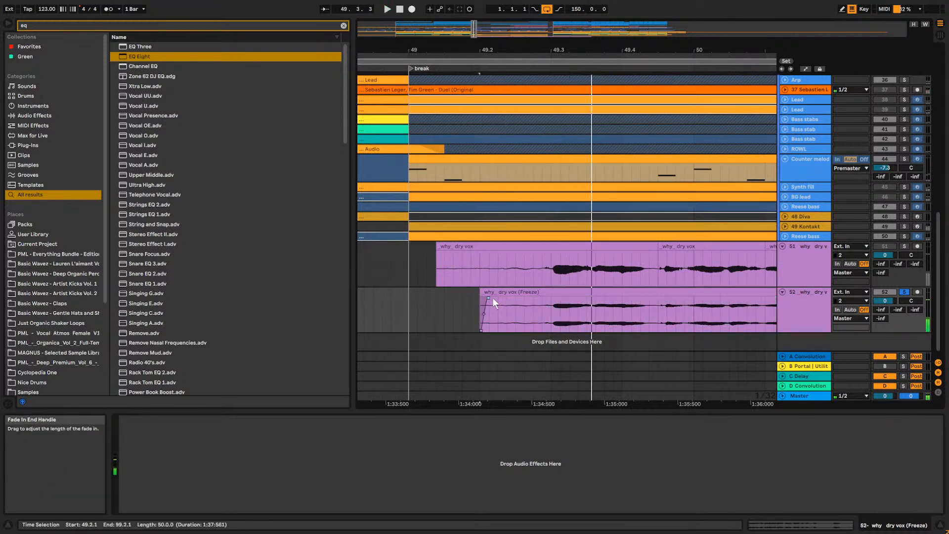
# Audition the soloed vocal from 49.2.3 through to bar 54, listening for noise between phrases.
pyautogui.click(516, 315)
pyautogui.press('space')
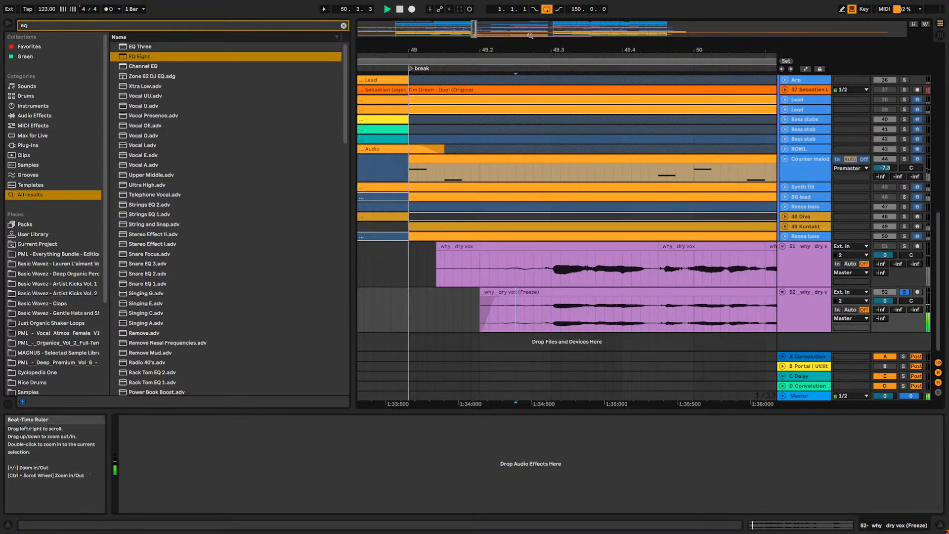
pyautogui.moveTo(593, 49); pyautogui.dragTo(502, 27)
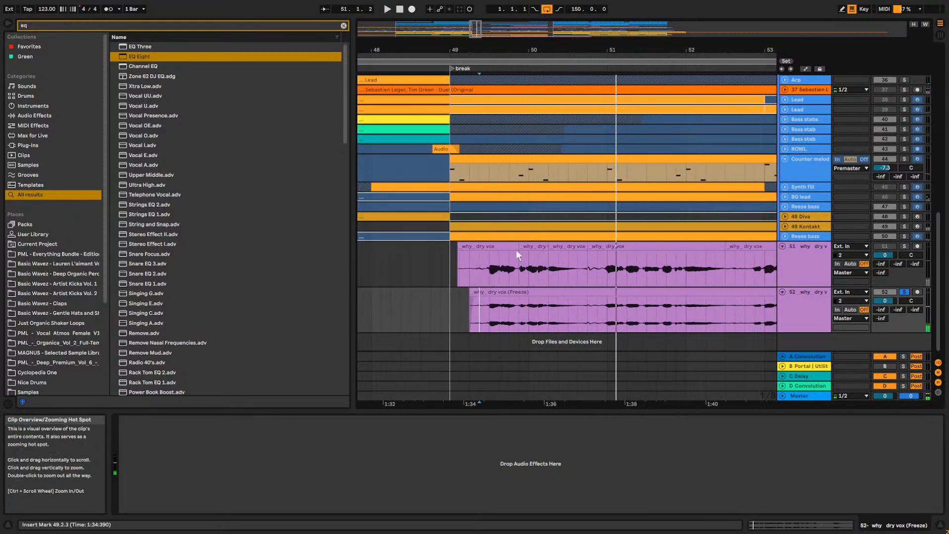
pyautogui.click(545, 313)
pyautogui.press('space')
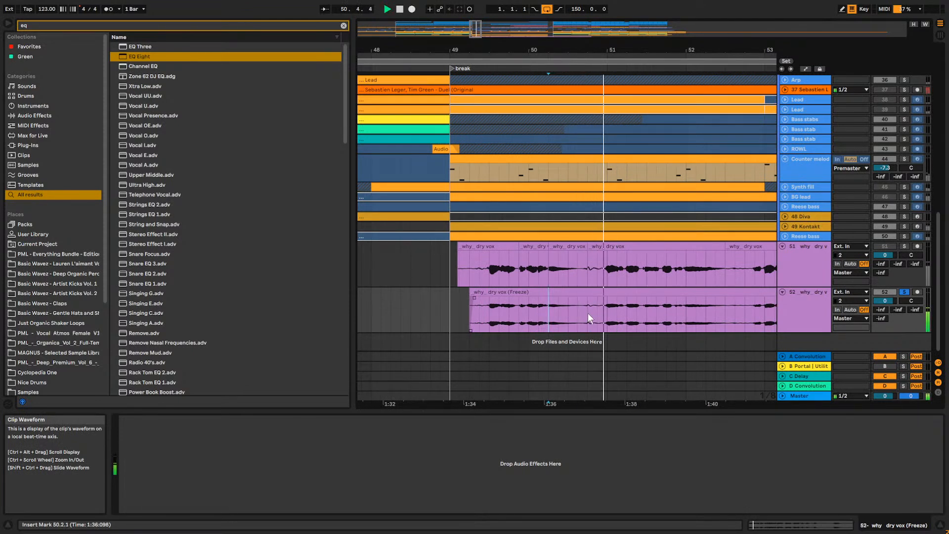
pyautogui.moveTo(483, 50); pyautogui.dragTo(203, 50)
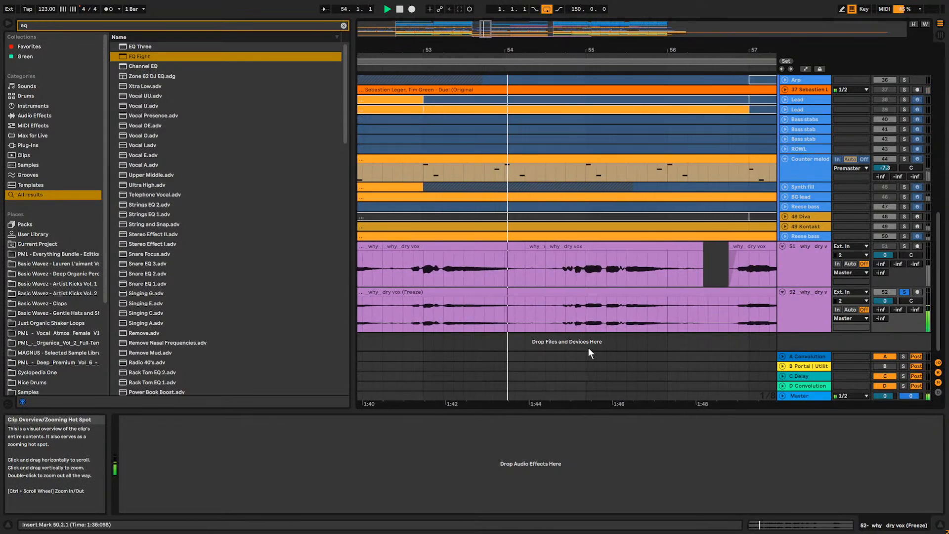
# Cut out and delete the vocal section from 54.1.3 to 54.3.1 on track 52.
pyautogui.click(516, 312)
pyautogui.press('space')
pyautogui.moveTo(515, 312); pyautogui.dragTo(533, 309)
pyautogui.hotkey('ctrl', 'e')
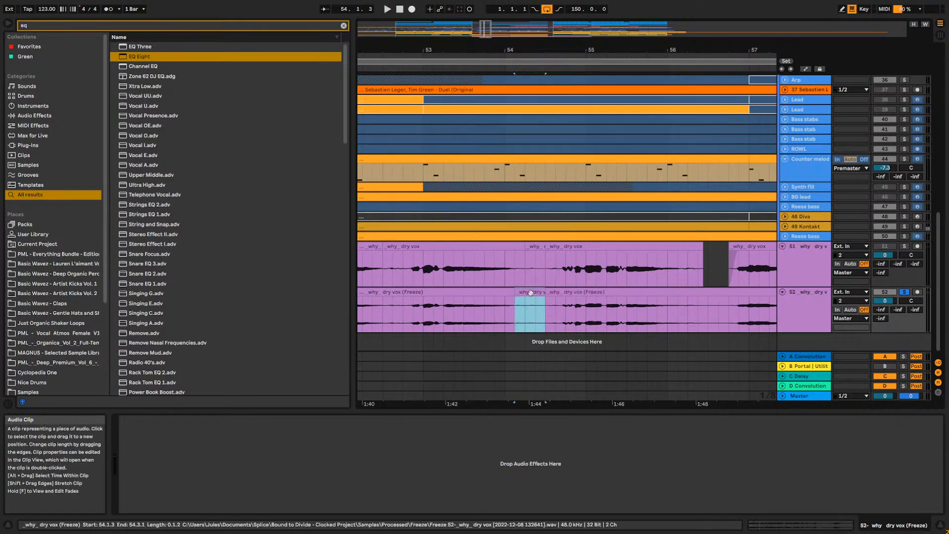
pyautogui.press('Delete')
# Extend the clip before the bar 54 gap slightly, give it a fade-out, and audition the transition into the following clip.
pyautogui.click(515, 295)
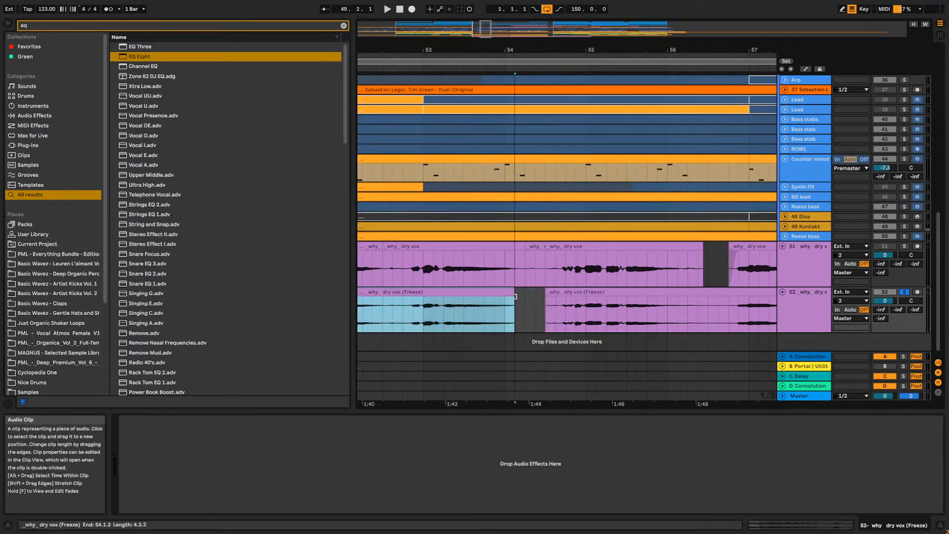
pyautogui.moveTo(516, 295); pyautogui.dragTo(524, 296)
pyautogui.click(485, 313)
pyautogui.press('space')
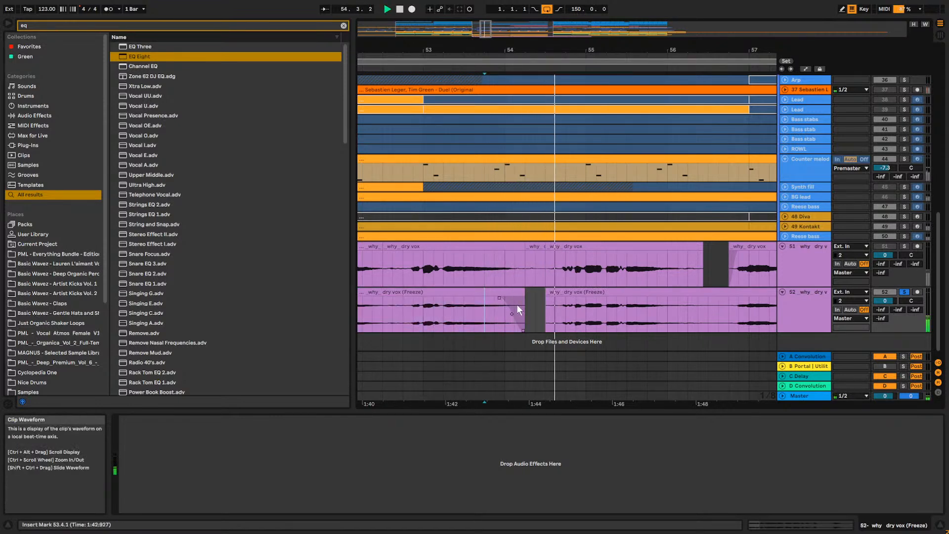
pyautogui.moveTo(546, 297); pyautogui.dragTo(550, 298)
pyautogui.press('space')
pyautogui.press('space')
pyautogui.click(404, 324)
pyautogui.press('space')
pyautogui.press('space')
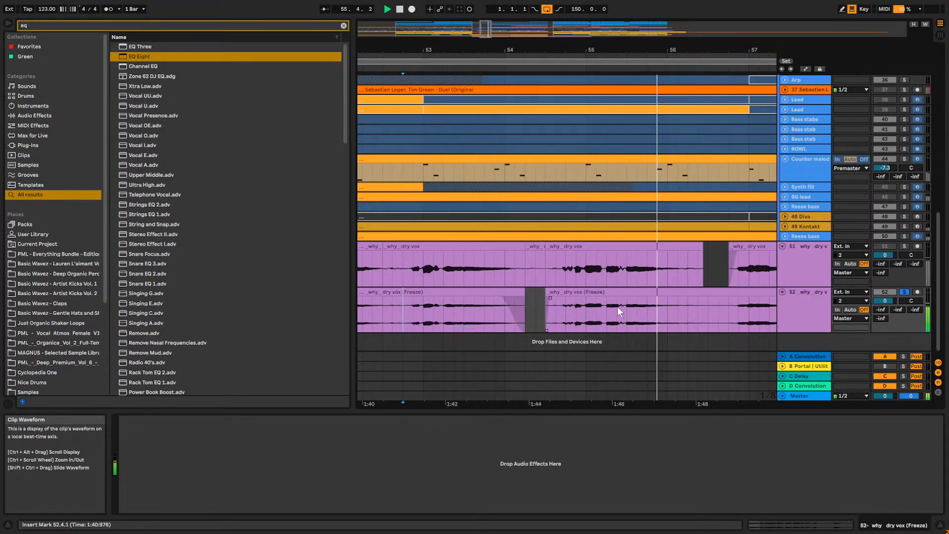
# Split the vocal on track 52 at 56.4.1 and end the preceding clip at 56.3.1 with a fade-out.
pyautogui.click(678, 317)
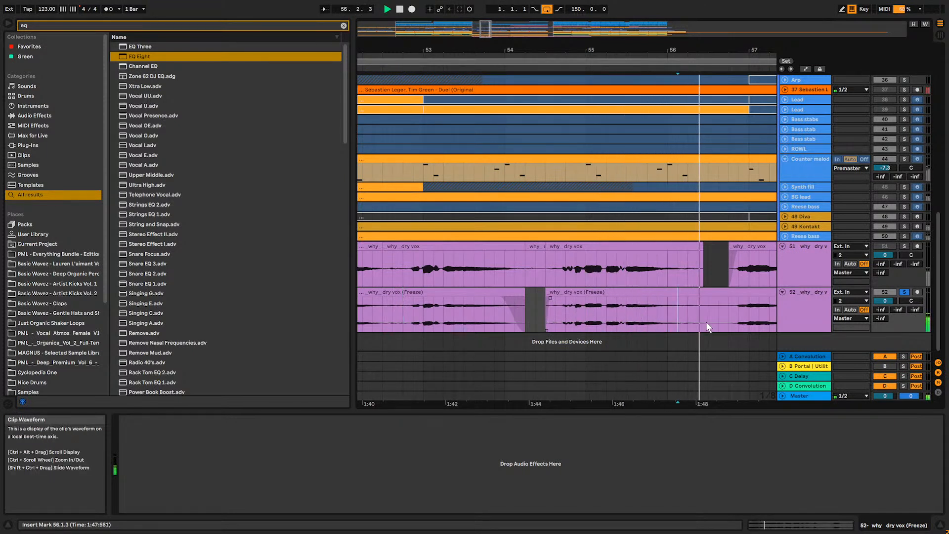
pyautogui.press('space')
pyautogui.click(724, 311)
pyautogui.hotkey('ctrl', 'e')
pyautogui.moveTo(727, 298); pyautogui.dragTo(670, 298)
# Audition the vocal on track 52 from 56.4.1 through to bar 65.
pyautogui.moveTo(487, 30)
pyautogui.mouseDown()
pyautogui.moveTo(487, 9)
pyautogui.moveTo(498, 15)
pyautogui.moveTo(497, 37)
pyautogui.mouseUp()
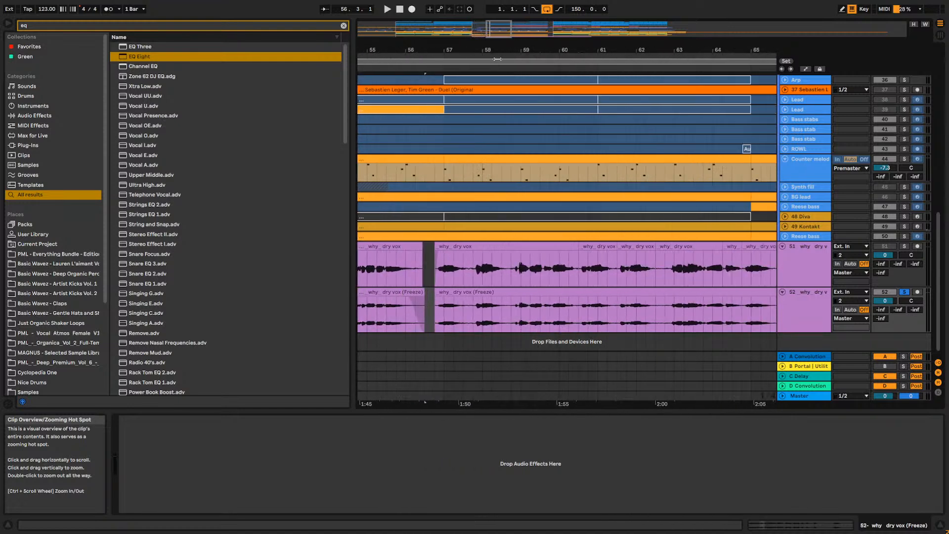
pyautogui.click(436, 305)
pyautogui.press('space')
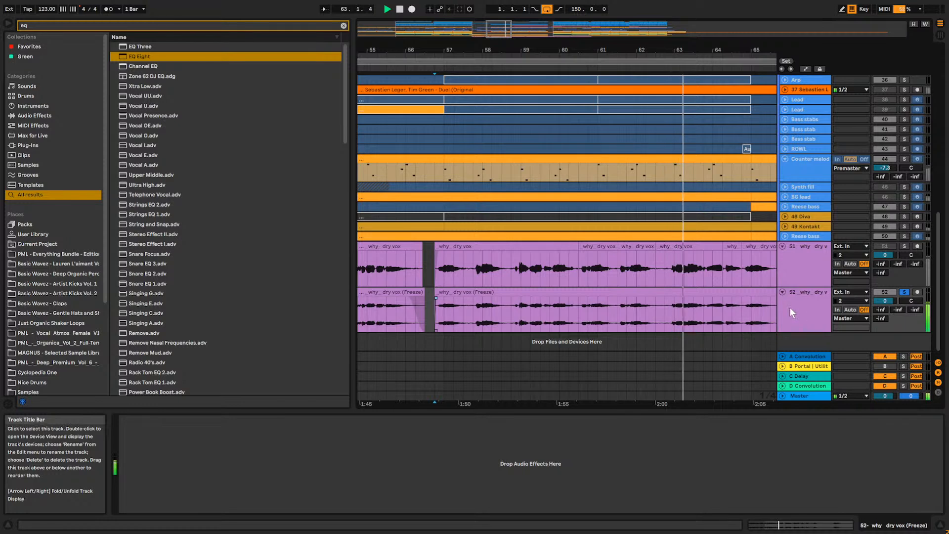
pyautogui.moveTo(486, 24); pyautogui.dragTo(510, 31)
# Split the vocal at 66.4.1, end the preceding clip at 66.1.1 with a fade-out, and audition from the split.
pyautogui.click(606, 321)
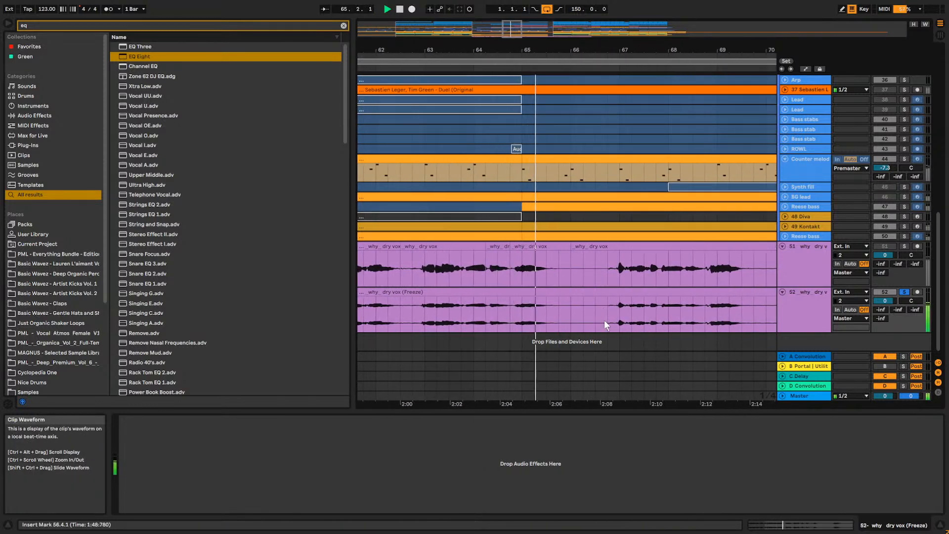
pyautogui.hotkey('ctrl', 'e')
pyautogui.press('space')
pyautogui.moveTo(604, 294); pyautogui.dragTo(552, 300)
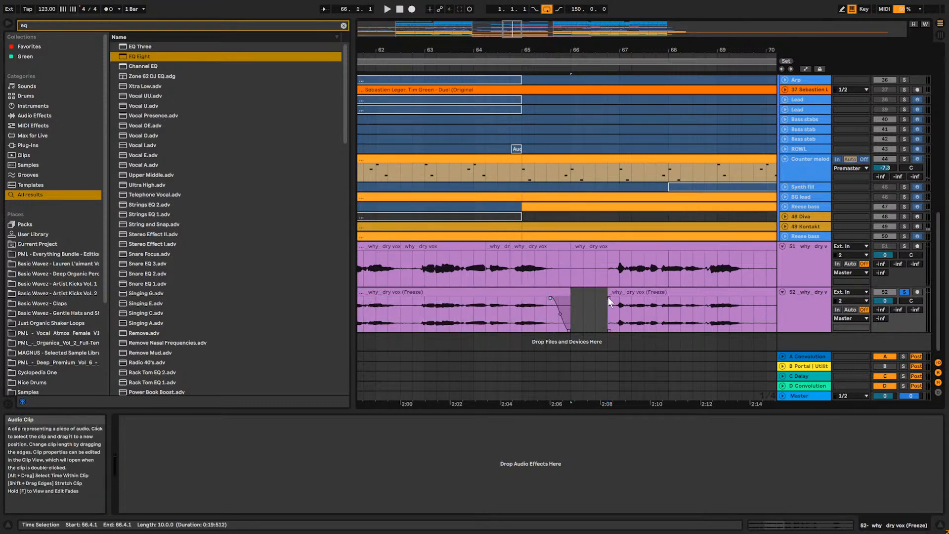
pyautogui.click(607, 310)
pyautogui.press('space')
pyautogui.press('space')
pyautogui.press('space')
# Split the vocal at 70.4.1 and end the preceding clip at 69.4.1 with a fade-out.
pyautogui.moveTo(513, 29); pyautogui.dragTo(522, 30)
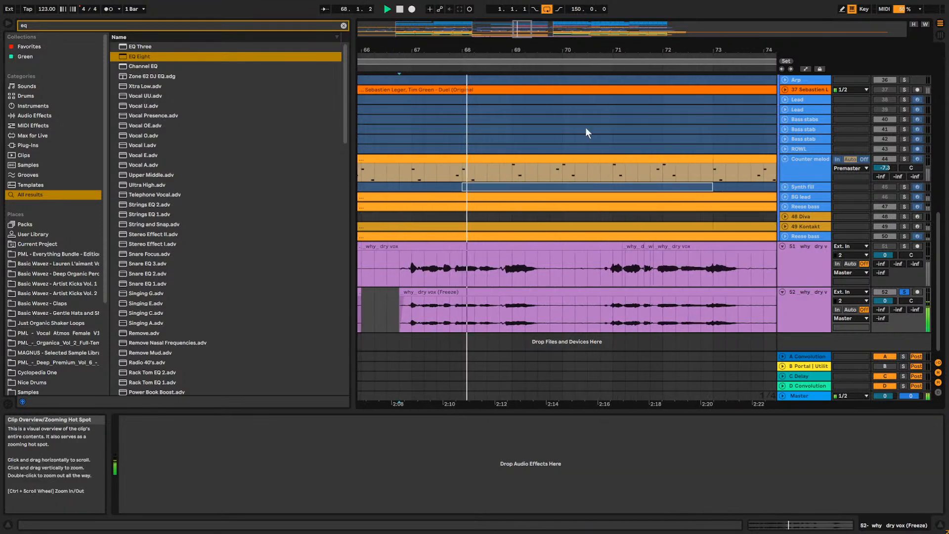
pyautogui.click(600, 311)
pyautogui.hotkey('ctrl', 'e')
pyautogui.moveTo(598, 292); pyautogui.dragTo(536, 300)
pyautogui.click(537, 319)
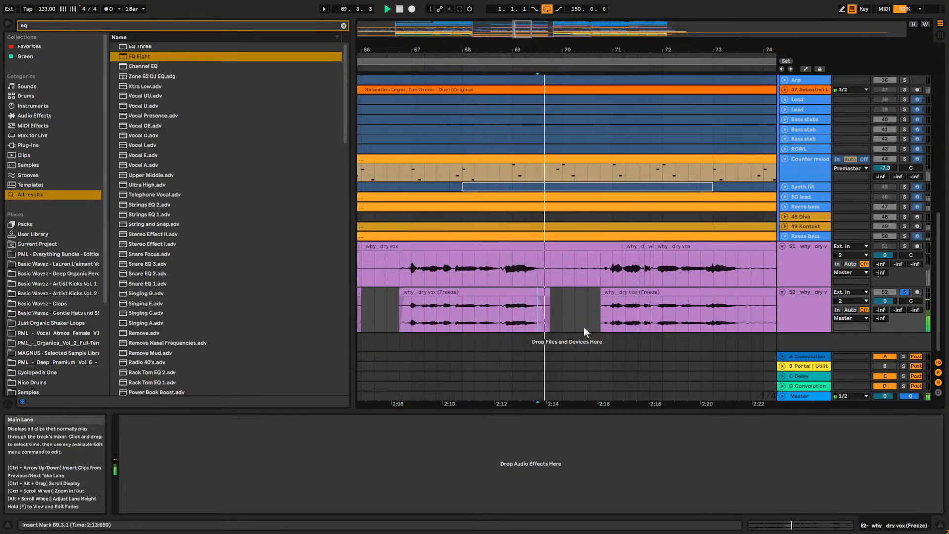
# Audition the vocal clip starting at 70.4.1 and give it a short fade-in.
pyautogui.click(601, 318)
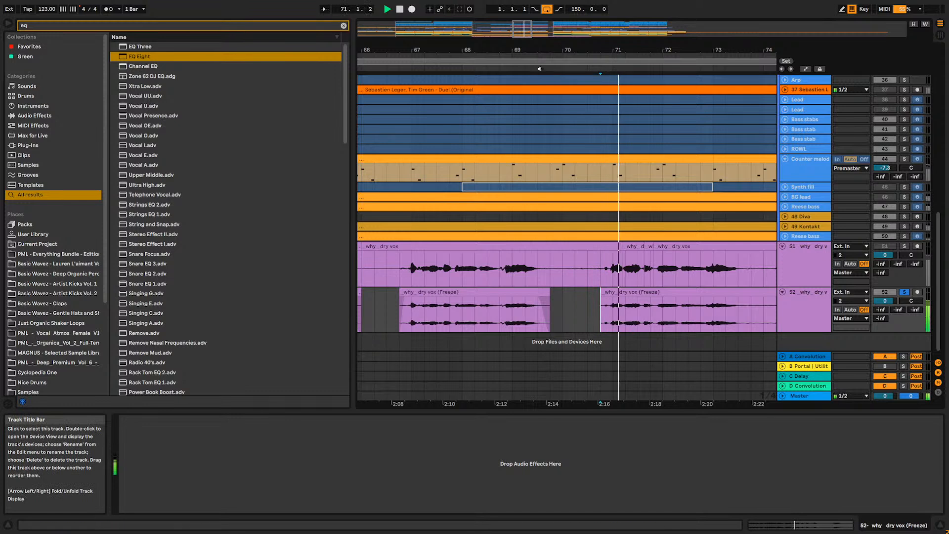
pyautogui.moveTo(547, 51); pyautogui.dragTo(482, 56)
pyautogui.moveTo(540, 298); pyautogui.dragTo(544, 298)
# Split out the quiet vocal section from 73.3.1 to 74.4.1 as its own clip on track 52.
pyautogui.moveTo(528, 27); pyautogui.dragTo(533, 28)
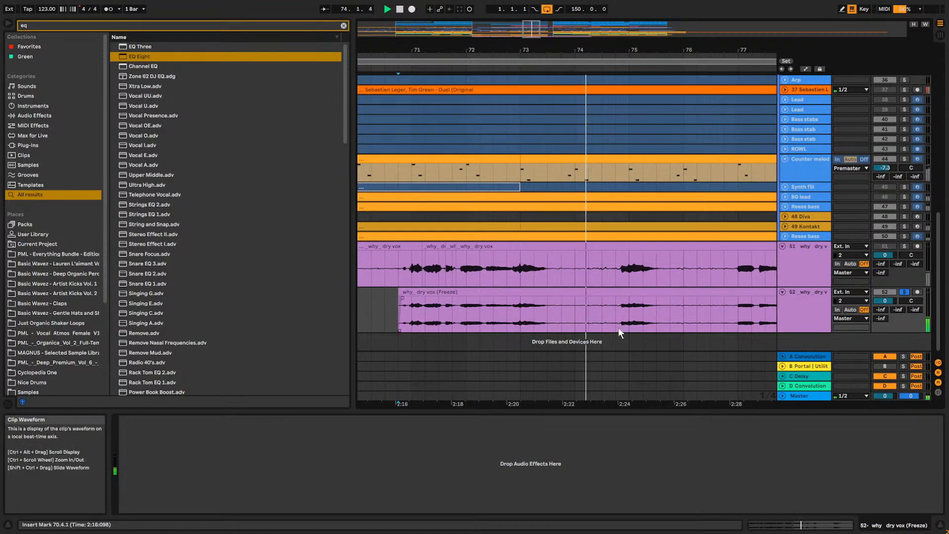
pyautogui.moveTo(552, 317); pyautogui.dragTo(609, 321)
pyautogui.hotkey('ctrl', 'e')
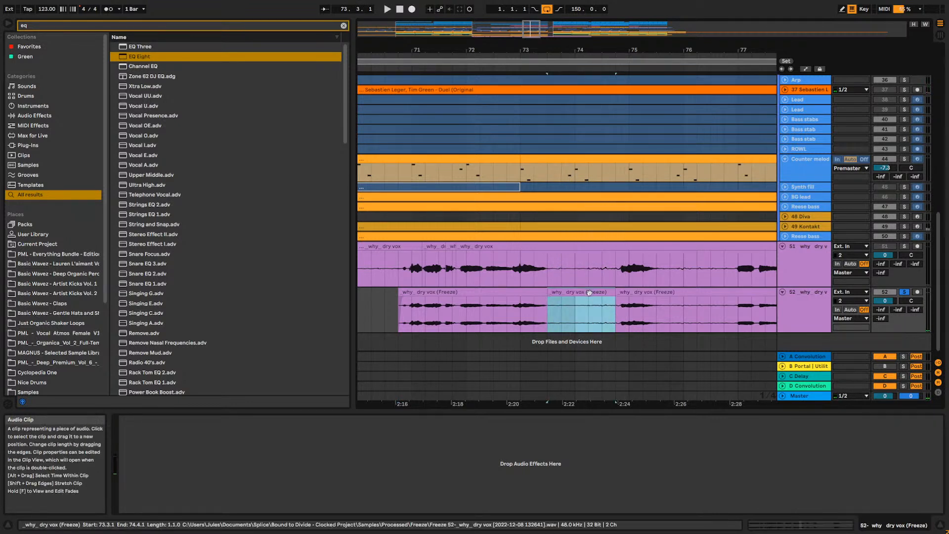
# Raise the gain of the clip from 73.3.1 to 74.4.1 to 24.0 dB and audition it.
pyautogui.doubleClick(580, 316)
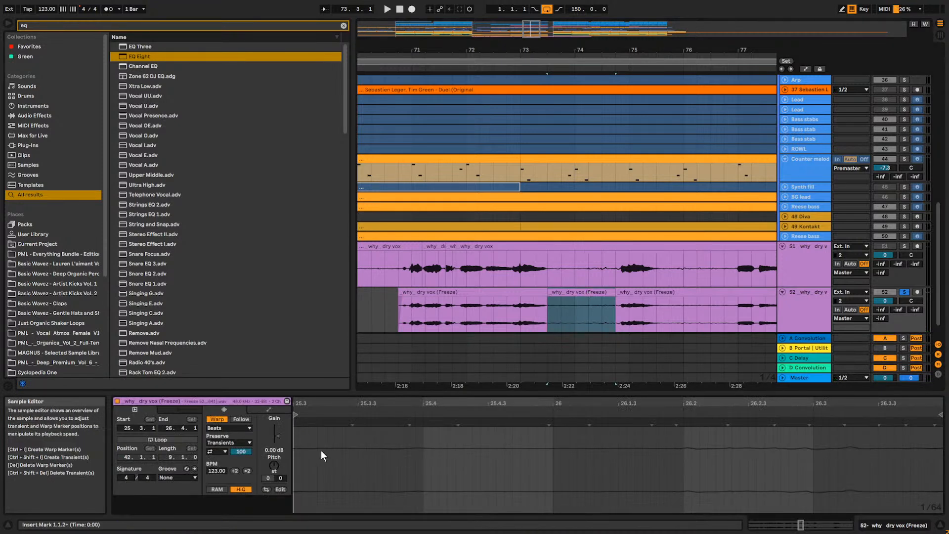
pyautogui.moveTo(274, 438); pyautogui.dragTo(275, 407)
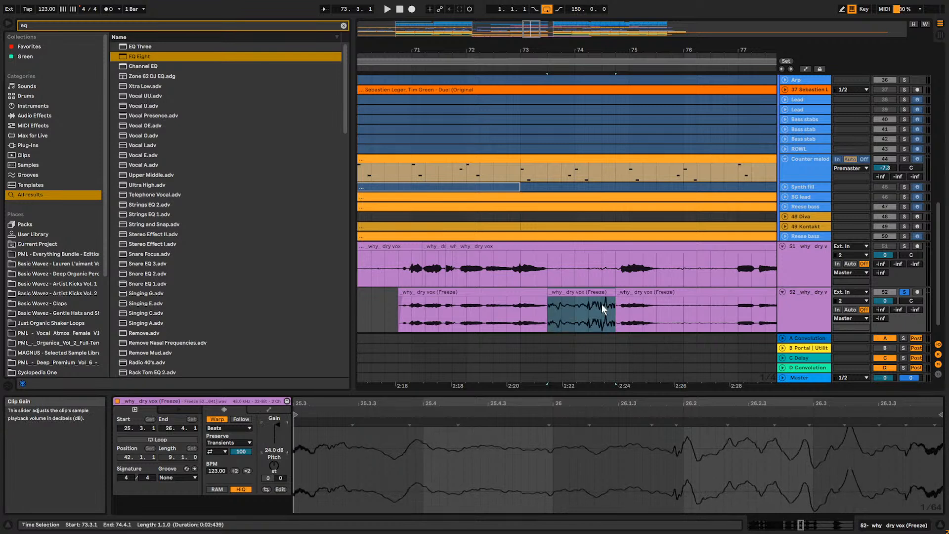
pyautogui.click(546, 323)
pyautogui.press('space')
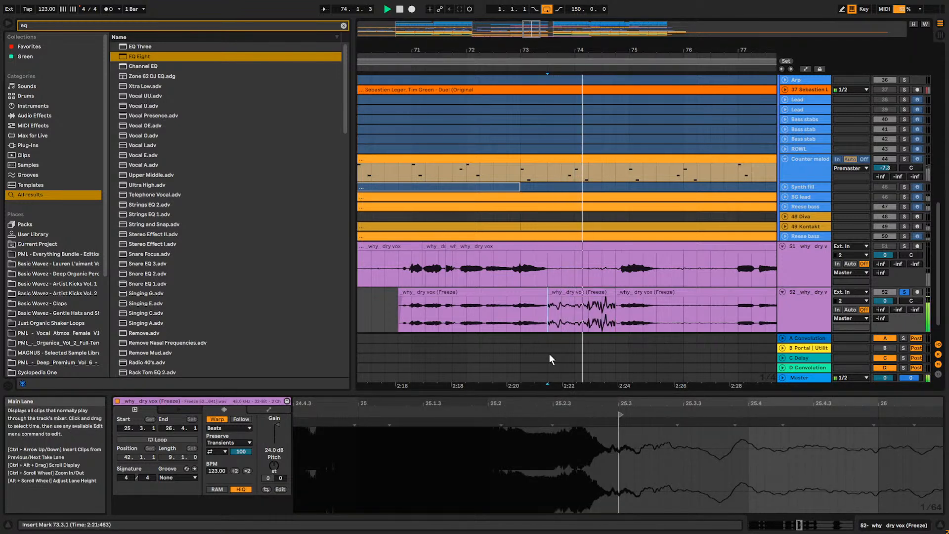
pyautogui.press('space')
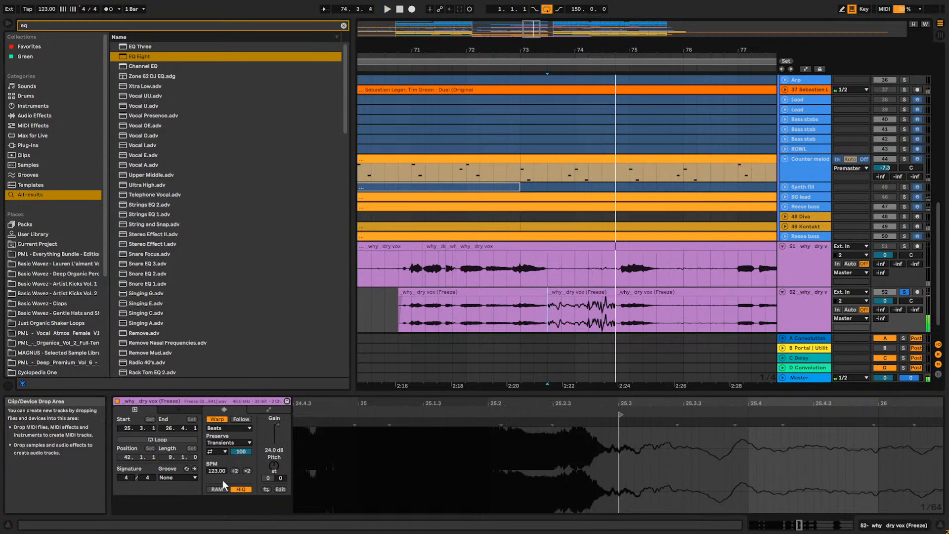
# Reset the clip gain to 0.00 dB and delete the clip between 73.3.1 and 74.4.1 on the frozen vocal track.
pyautogui.doubleClick(277, 425)
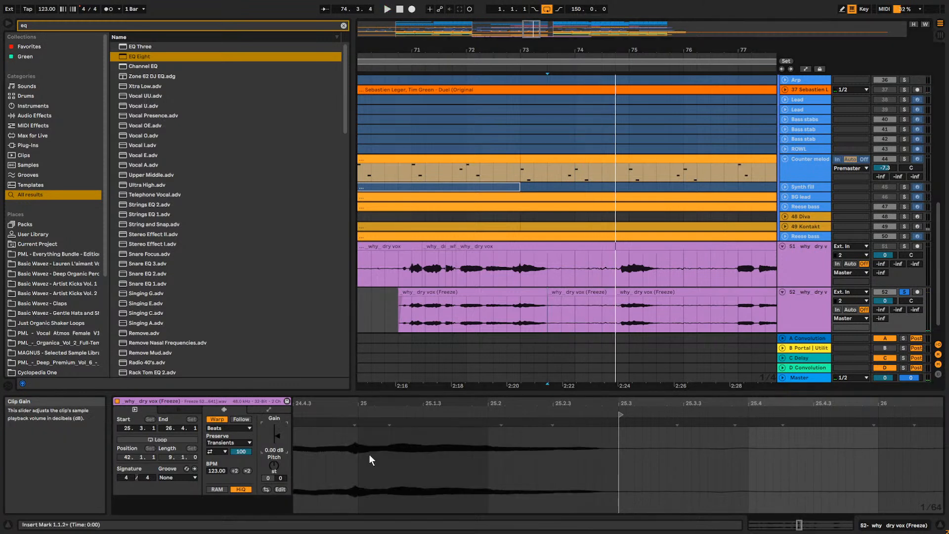
pyautogui.click(600, 292)
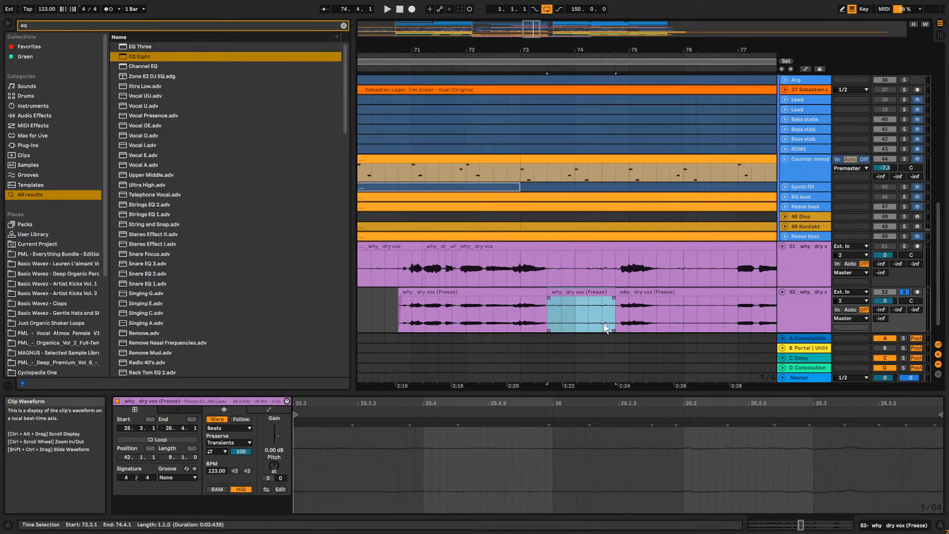
pyautogui.press('Delete')
# Extend the vocal clips into the gap to 73.4.1 with a fade-out and back to 74.3.1 with a fade-in.
pyautogui.moveTo(545, 293)
pyautogui.mouseDown()
pyautogui.moveTo(561, 294)
pyautogui.moveTo(543, 301)
pyautogui.mouseUp()
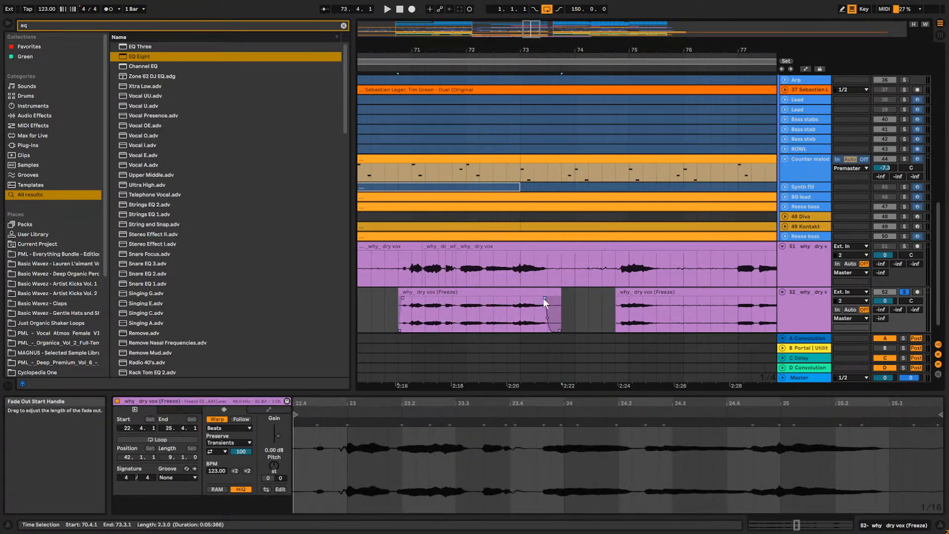
pyautogui.click(616, 298)
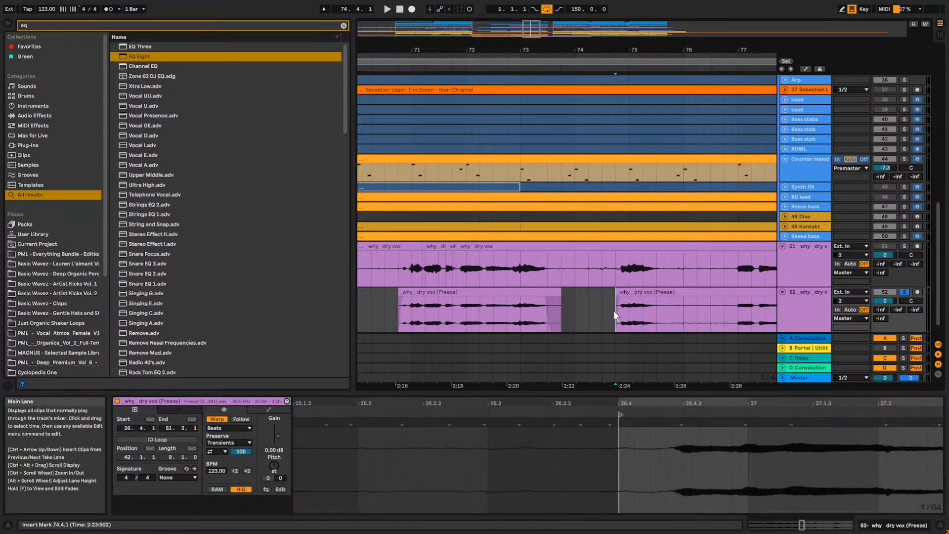
pyautogui.moveTo(615, 292)
pyautogui.mouseDown()
pyautogui.moveTo(603, 291)
pyautogui.moveTo(611, 298)
pyautogui.mouseUp()
pyautogui.press('space')
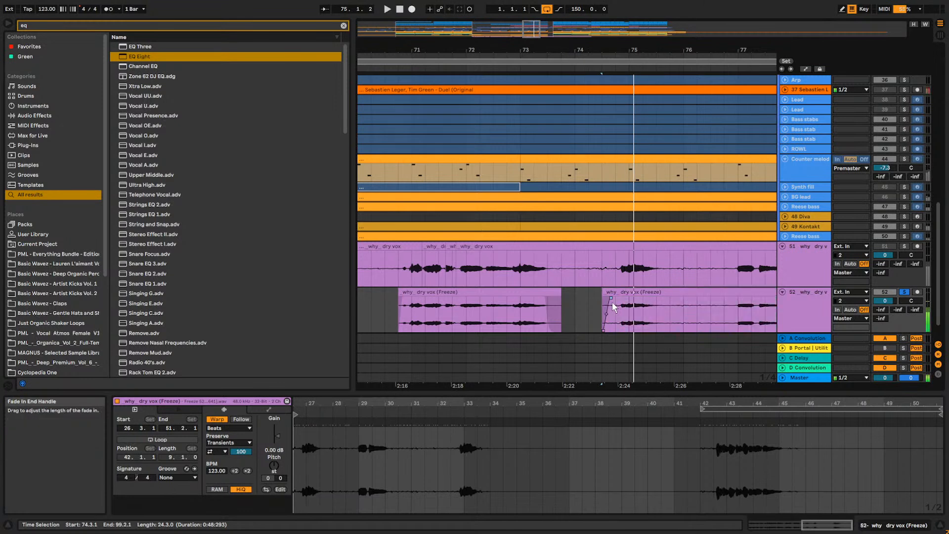
pyautogui.press('space')
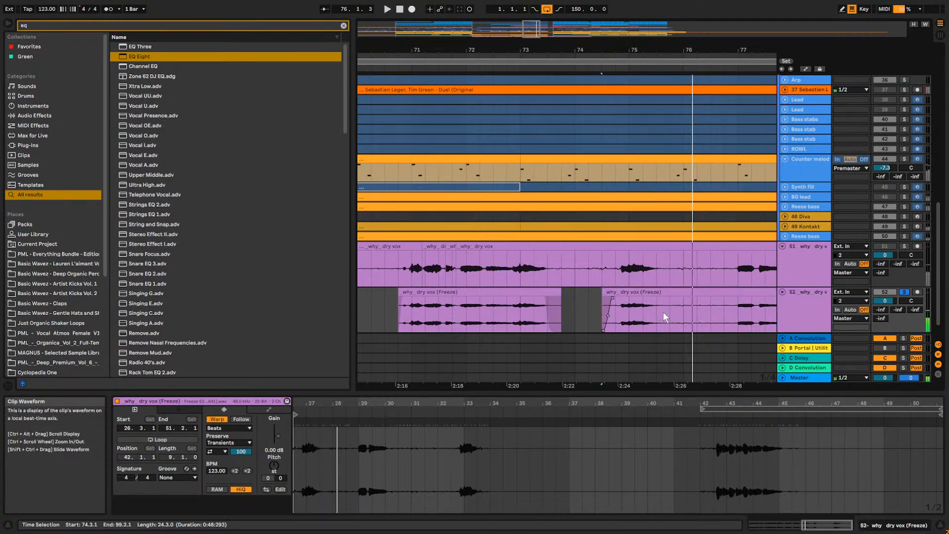
# Cut the frozen vocal's audio between 75.4.1 and 76.4.1, with a fade-out before the gap and a fade-in after it.
pyautogui.press('space')
pyautogui.moveTo(736, 300); pyautogui.dragTo(654, 317)
pyautogui.click(713, 309)
pyautogui.press('space')
pyautogui.moveTo(739, 297)
pyautogui.mouseDown()
pyautogui.moveTo(725, 296)
pyautogui.moveTo(736, 300)
pyautogui.mouseUp()
pyautogui.press('space')
pyautogui.press('space')
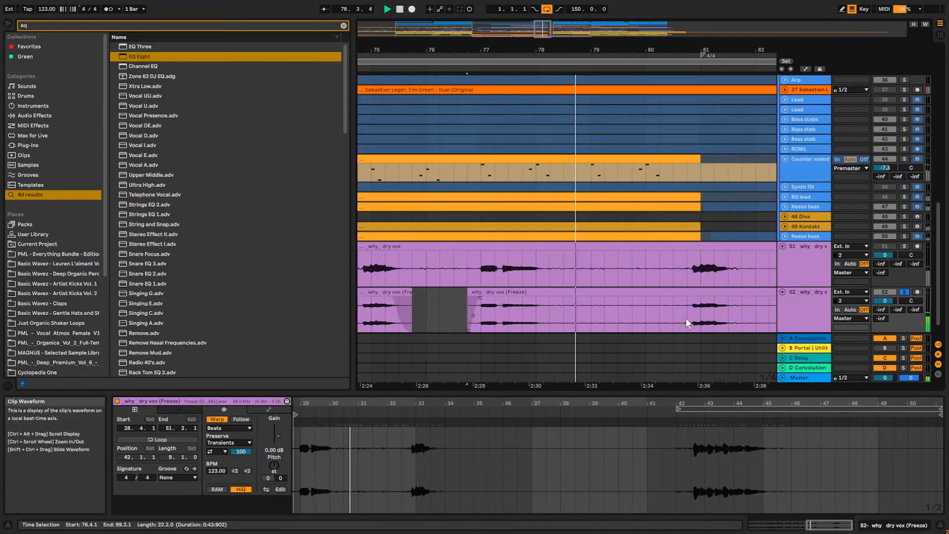
# Remove the frozen vocal's audio between 78.2.1 and 80.4.1 and fade out the phrase before the gap.
pyautogui.press('space')
pyautogui.moveTo(687, 319); pyautogui.dragTo(541, 298)
pyautogui.click(507, 311)
pyautogui.press('space')
pyautogui.press('space')
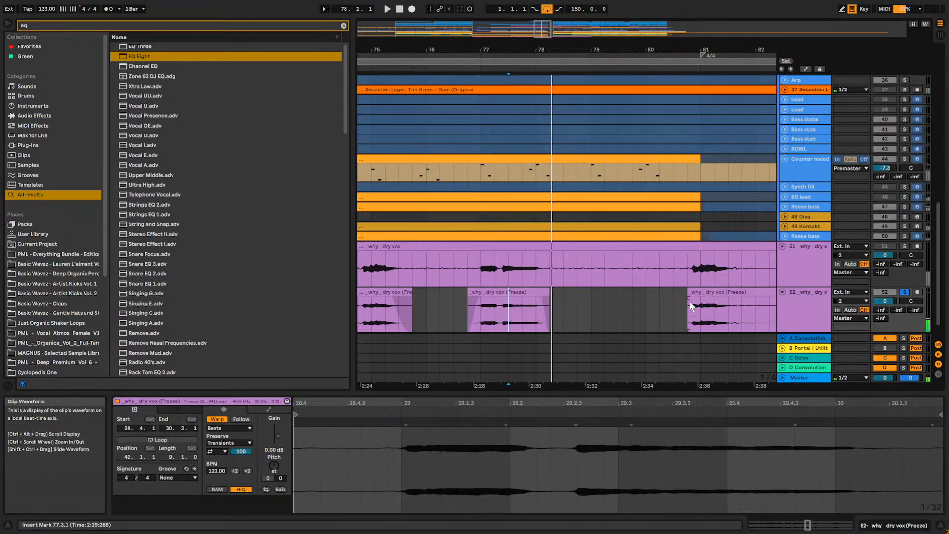
# Give the frozen vocal clip starting at 80.4.1 a very short fade-in and play it back.
pyautogui.moveTo(688, 298); pyautogui.dragTo(690, 298)
pyautogui.press('space')
pyautogui.click(687, 315)
pyautogui.press('space')
pyautogui.press('space')
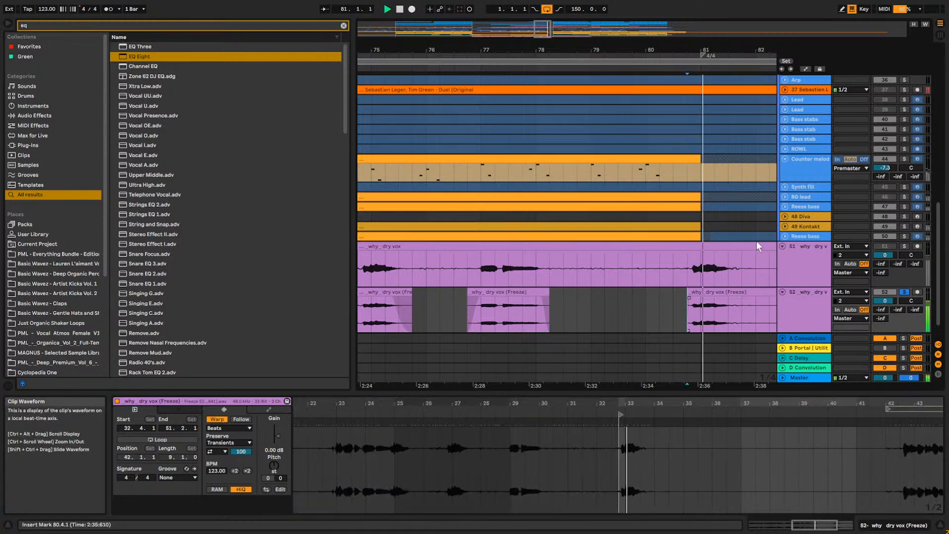
# Split the frozen vocal at 83.1.1, shorten the phrase before drop 2 to end at 82.1.1, and play it back.
pyautogui.moveTo(593, 50); pyautogui.dragTo(553, 30)
pyautogui.press('space')
pyautogui.click(633, 316)
pyautogui.hotkey('ctrl', 'e')
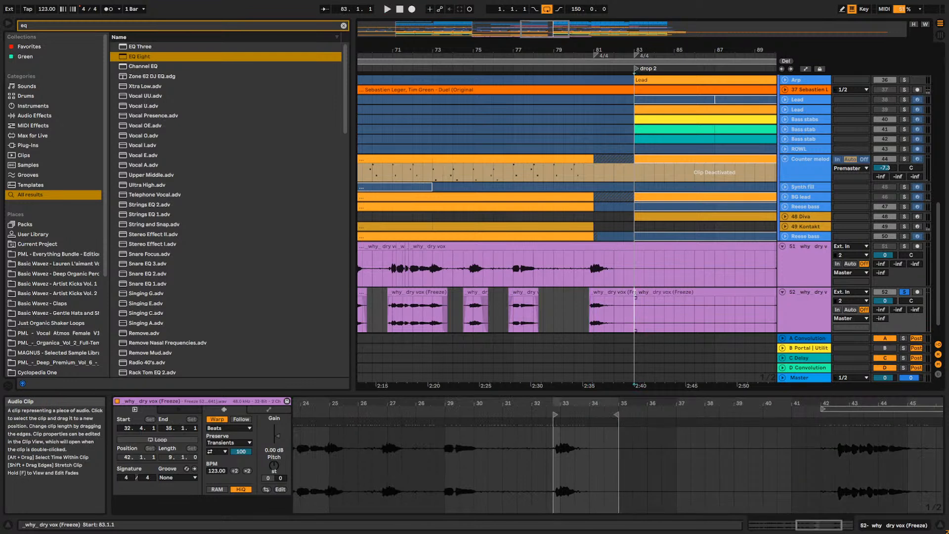
pyautogui.moveTo(633, 292); pyautogui.dragTo(613, 293)
pyautogui.click(612, 300)
pyautogui.press('space')
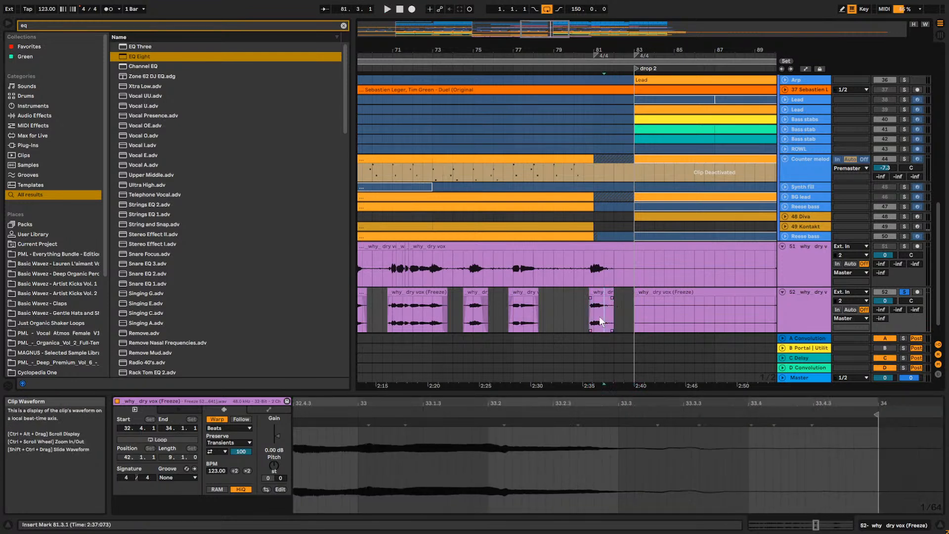
pyautogui.press('space')
pyautogui.click(621, 302)
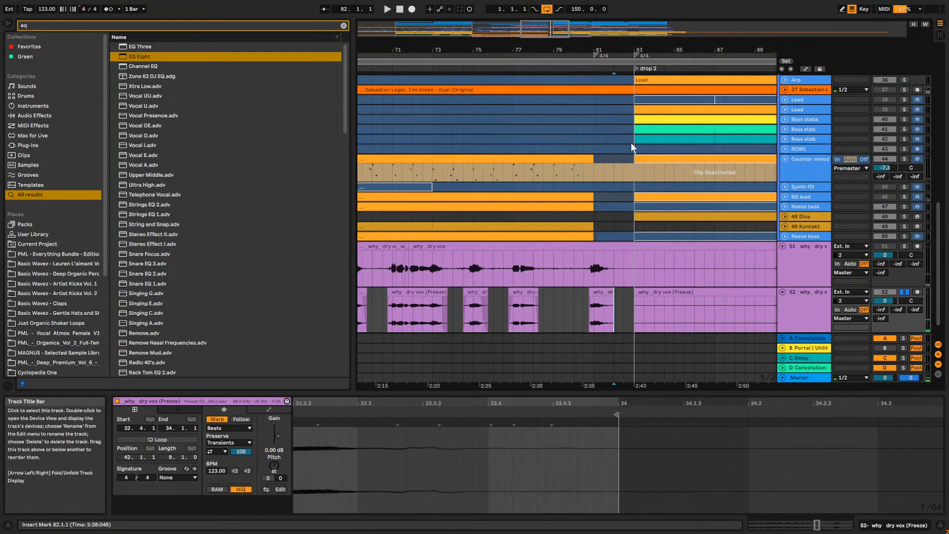
pyautogui.scroll(5, 593, 301)
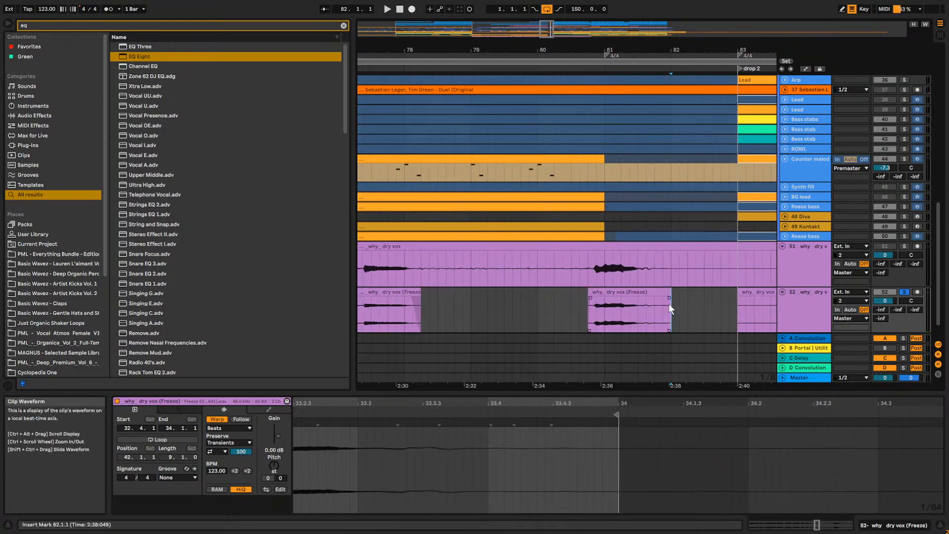
pyautogui.click(579, 312)
pyautogui.press('space')
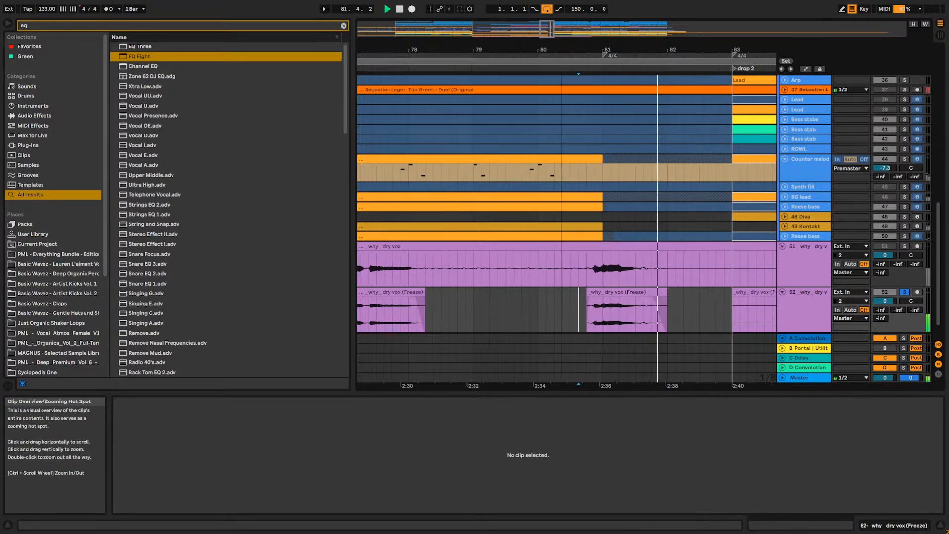
# Trim the start of the final frozen vocal clip to 90.2.4 and add a short fade-in.
pyautogui.scroll(-5, 568, 297)
pyautogui.press('space')
pyautogui.click(544, 292)
pyautogui.moveTo(544, 292); pyautogui.dragTo(610, 303)
pyautogui.press('space')
pyautogui.moveTo(575, 25); pyautogui.dragTo(579, 29)
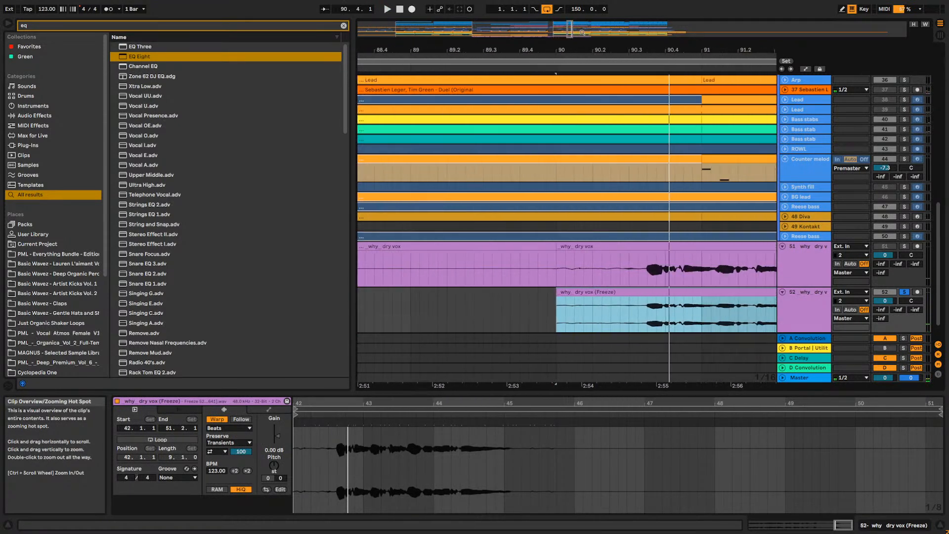
pyautogui.moveTo(561, 297); pyautogui.dragTo(619, 298)
pyautogui.press('space')
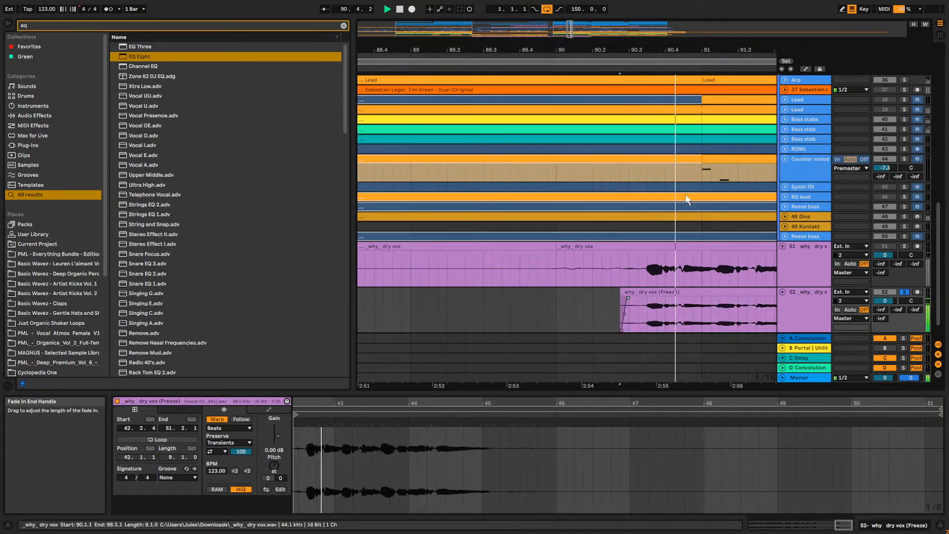
# Split off and delete the final clip's audio from 94.1.1 onward, ending the phrase at 93.4.1 with a fade-out.
pyautogui.moveTo(569, 29); pyautogui.dragTo(568, 23)
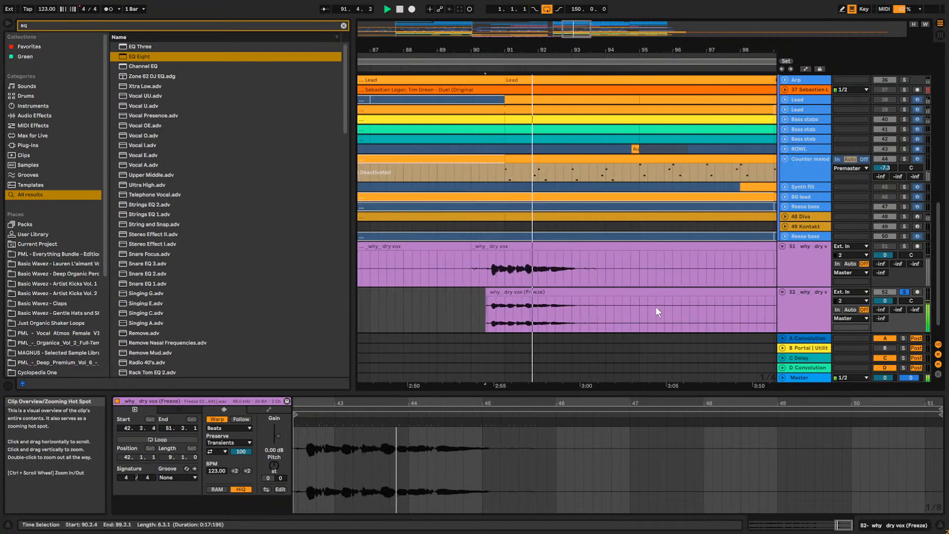
pyautogui.click(606, 315)
pyautogui.hotkey('ctrl', 'e')
pyautogui.moveTo(604, 297); pyautogui.dragTo(574, 302)
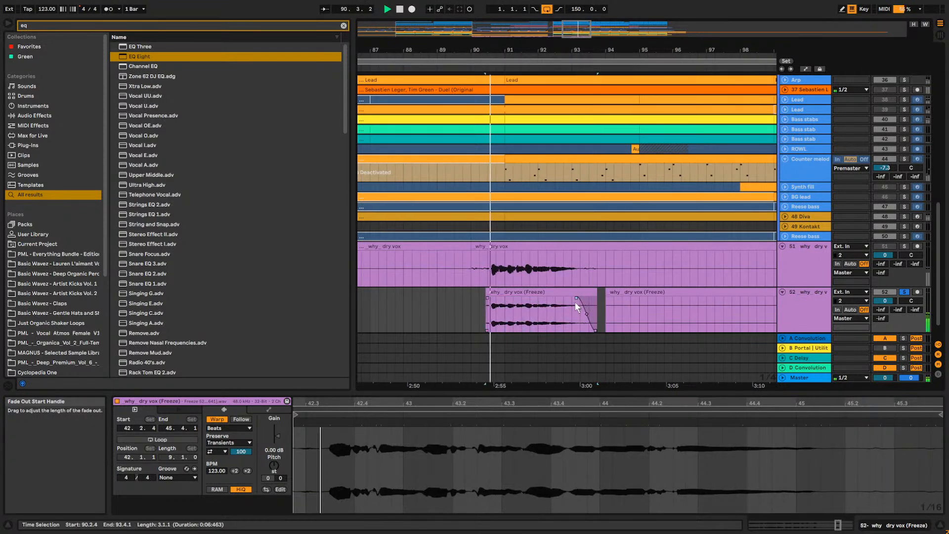
pyautogui.click(580, 303)
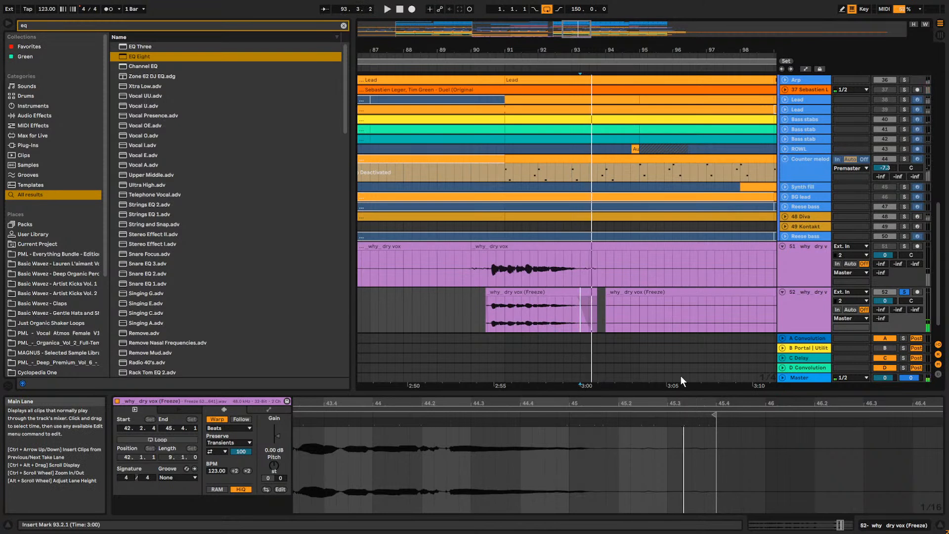
pyautogui.click(692, 307)
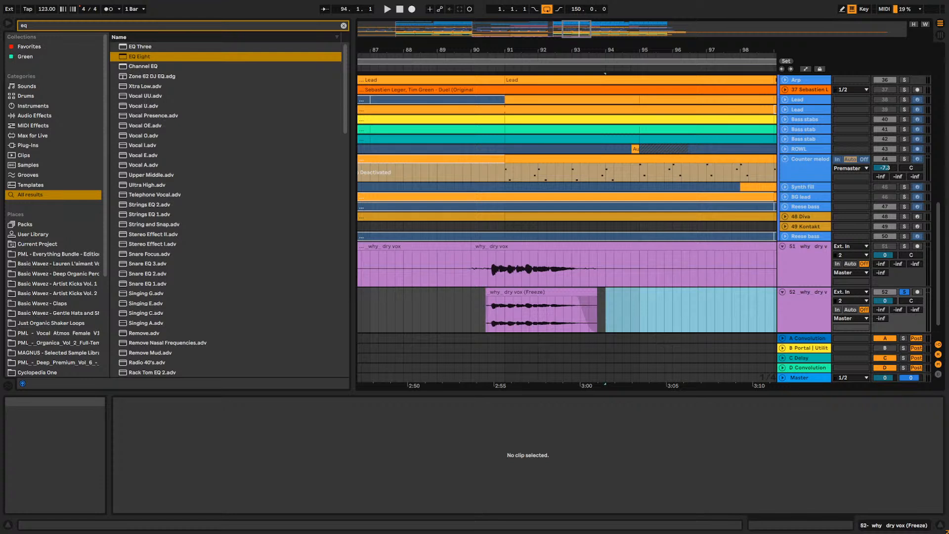
# Place the start position at the break (49.1.1) and open the frozen vocal track's device chain.
pyautogui.moveTo(573, 29); pyautogui.dragTo(574, 1)
pyautogui.click(455, 312)
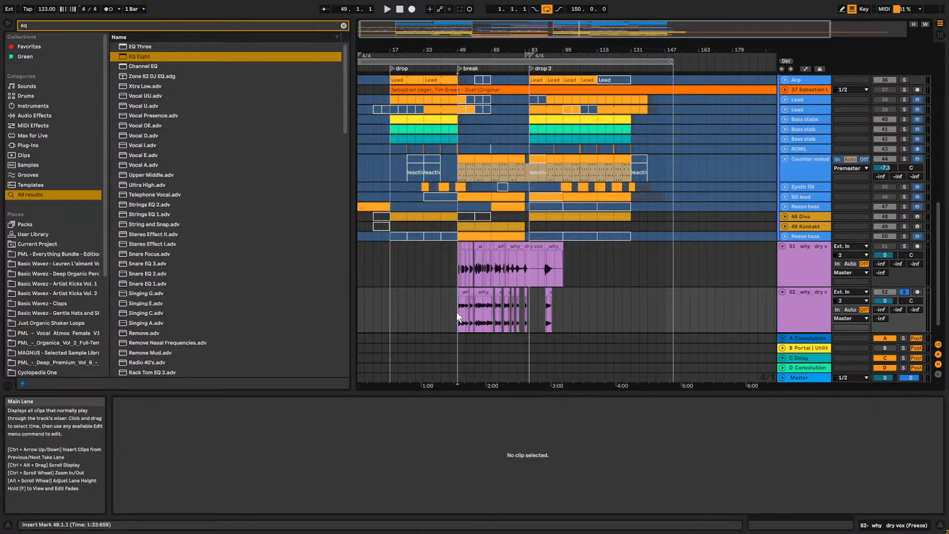
pyautogui.click(787, 304)
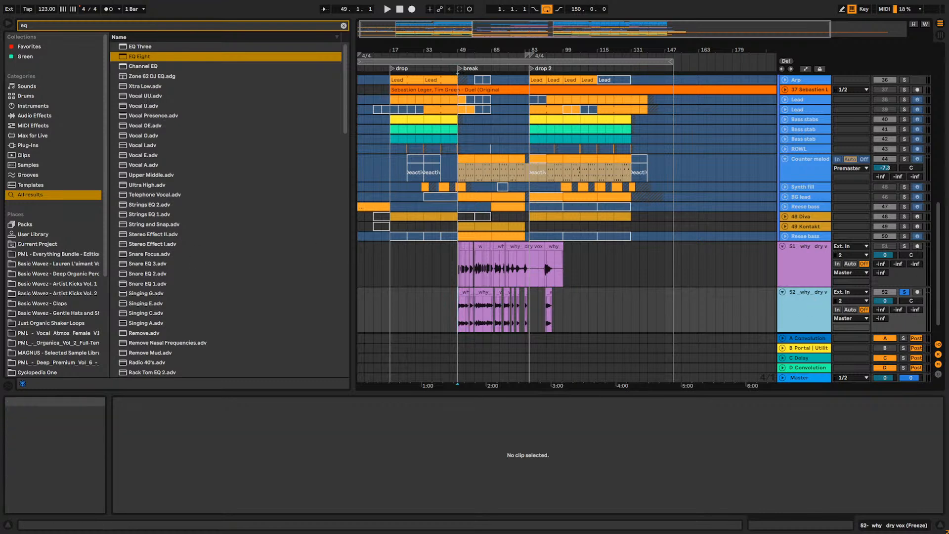
pyautogui.moveTo(429, 29); pyautogui.dragTo(440, 59)
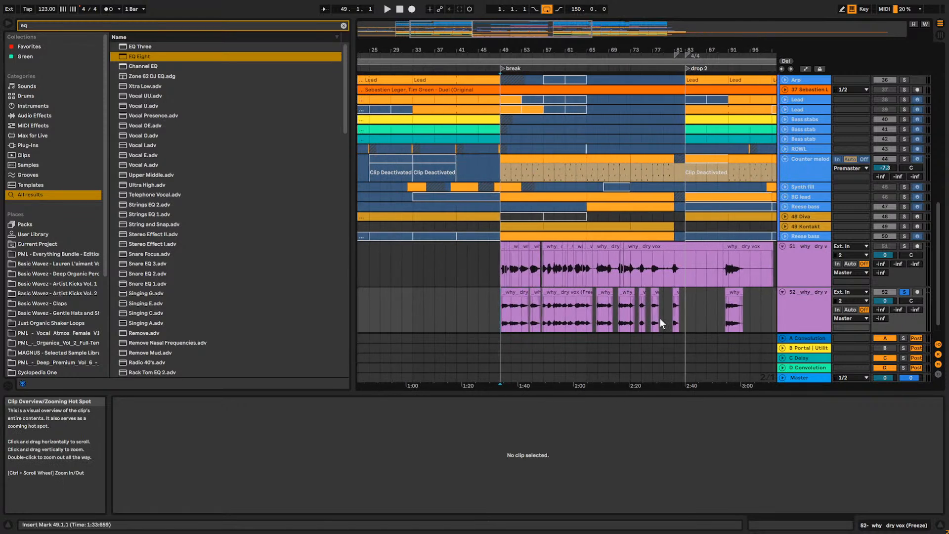
pyautogui.click(817, 312)
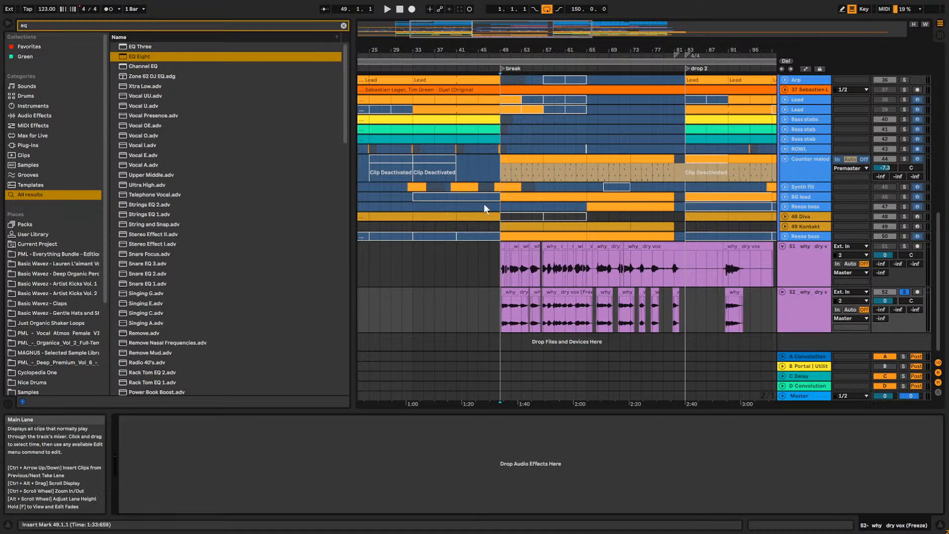
pyautogui.moveTo(473, 29)
pyautogui.mouseDown()
pyautogui.moveTo(475, 123)
pyautogui.moveTo(490, 112)
pyautogui.mouseUp()
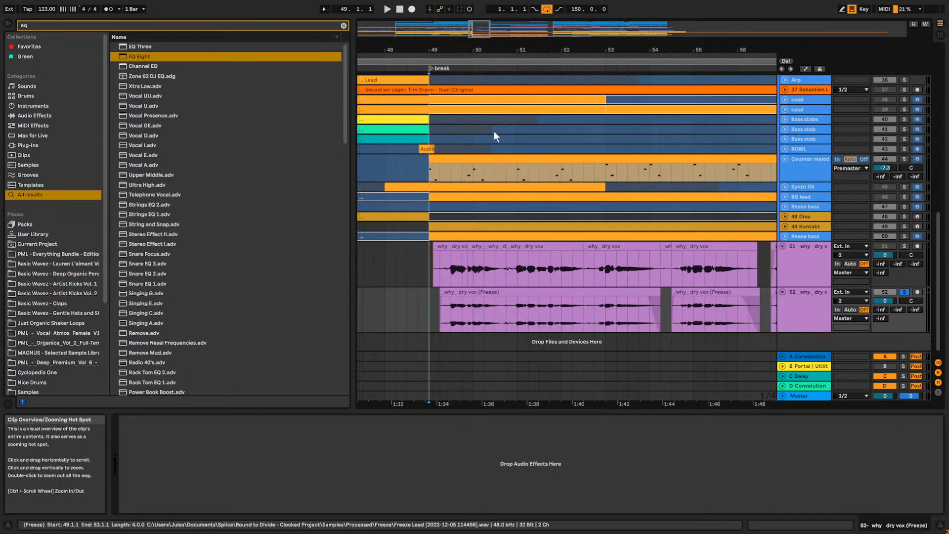
# Search the browser for "pro-q", add FabFilter Pro-Q 3 to the frozen vocal track, and start playback.
pyautogui.click(344, 25)
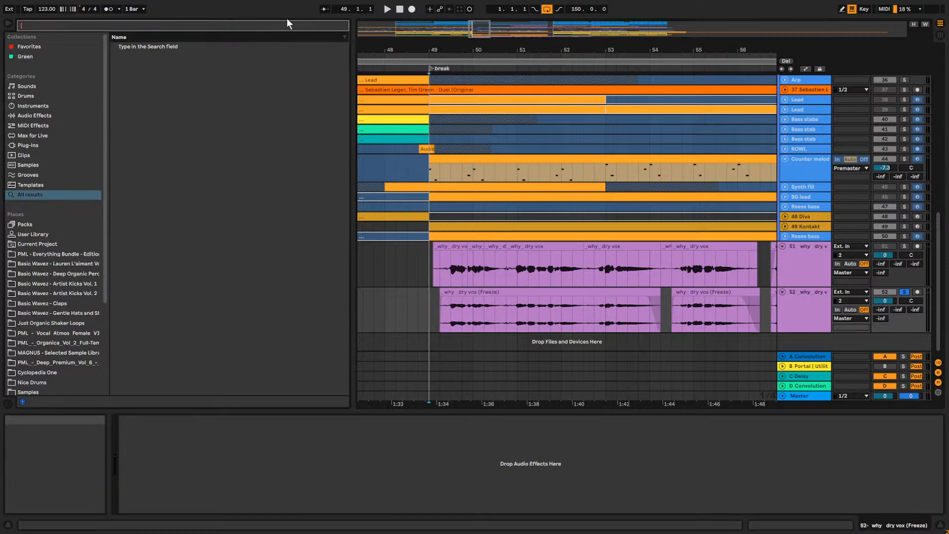
pyautogui.write('pro-q')
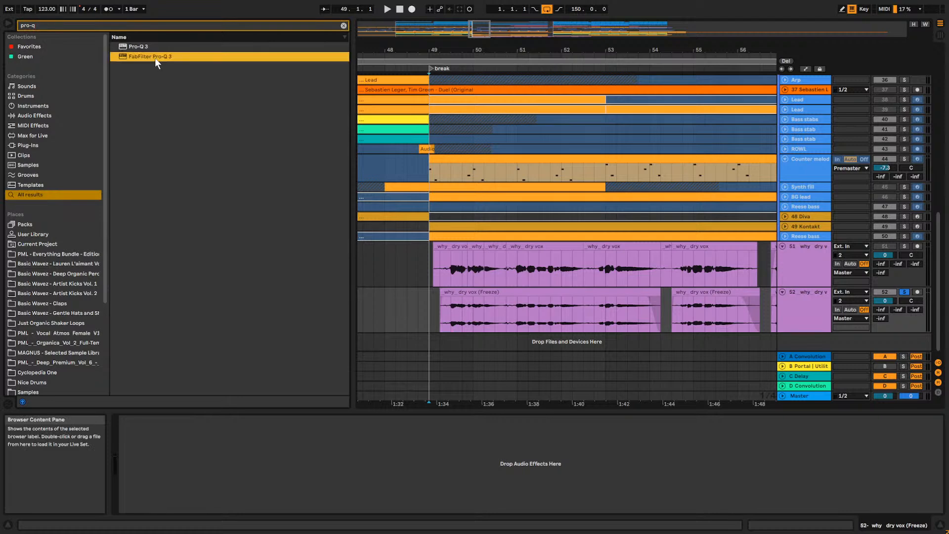
pyautogui.moveTo(155, 57); pyautogui.dragTo(304, 452)
pyautogui.press('space')
pyautogui.moveTo(221, 37); pyautogui.dragTo(364, 202)
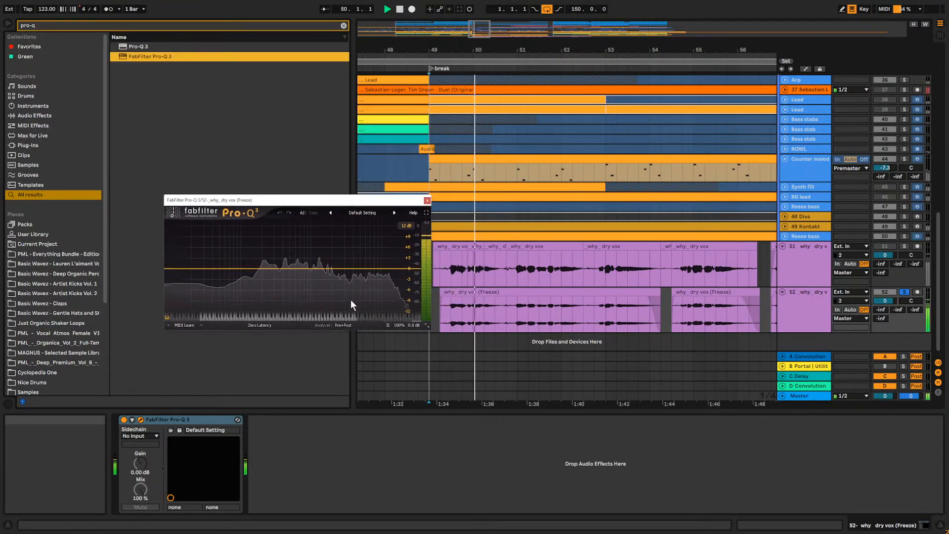
# Set the Pro-Q 3 window size to Medium, move it clear of the vocal clips, and play the break.
pyautogui.press('space')
pyautogui.click(426, 325)
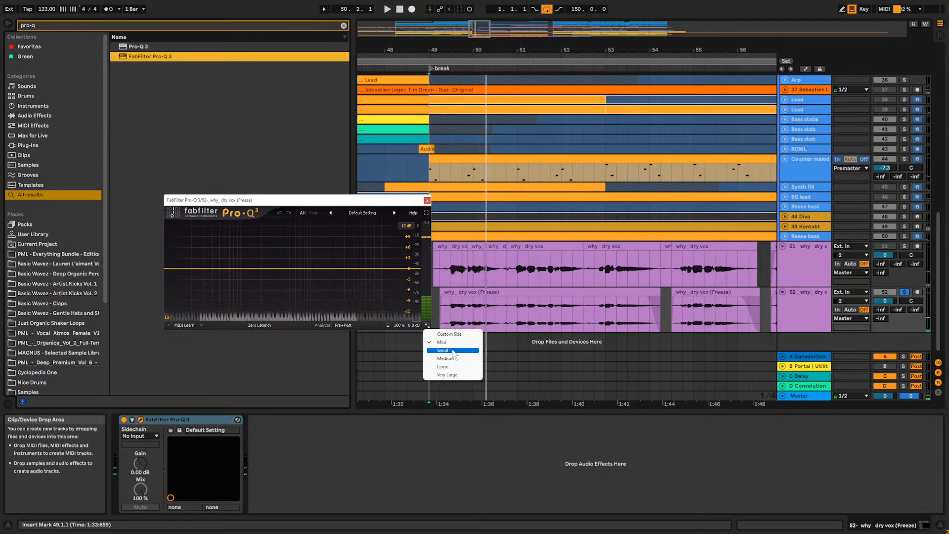
pyautogui.click(449, 359)
pyautogui.moveTo(378, 201); pyautogui.dragTo(291, 141)
pyautogui.press('space')
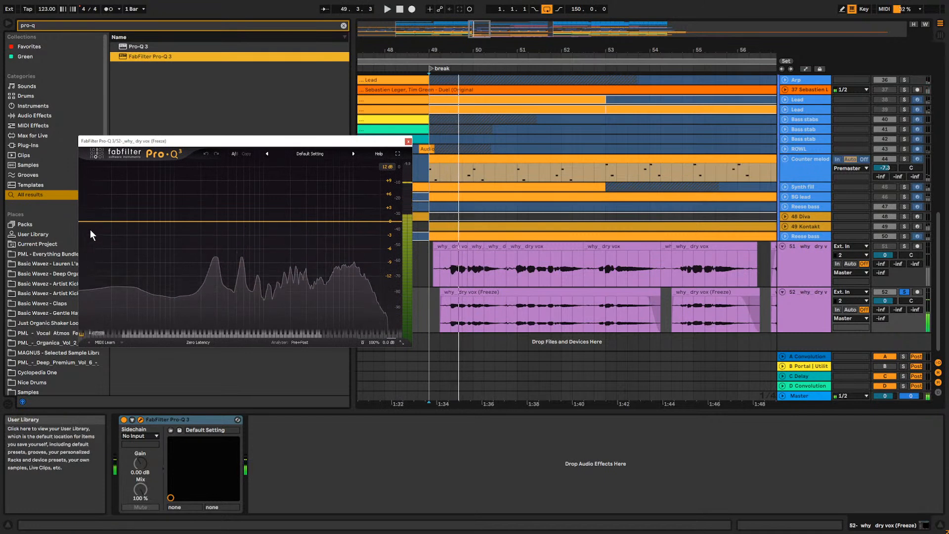
# Add a 12 dB/oct low cut in Pro-Q 3 and raise its frequency to about 220 Hz during playback.
pyautogui.click(85, 221)
pyautogui.moveTo(84, 222); pyautogui.dragTo(204, 221)
pyautogui.press('space')
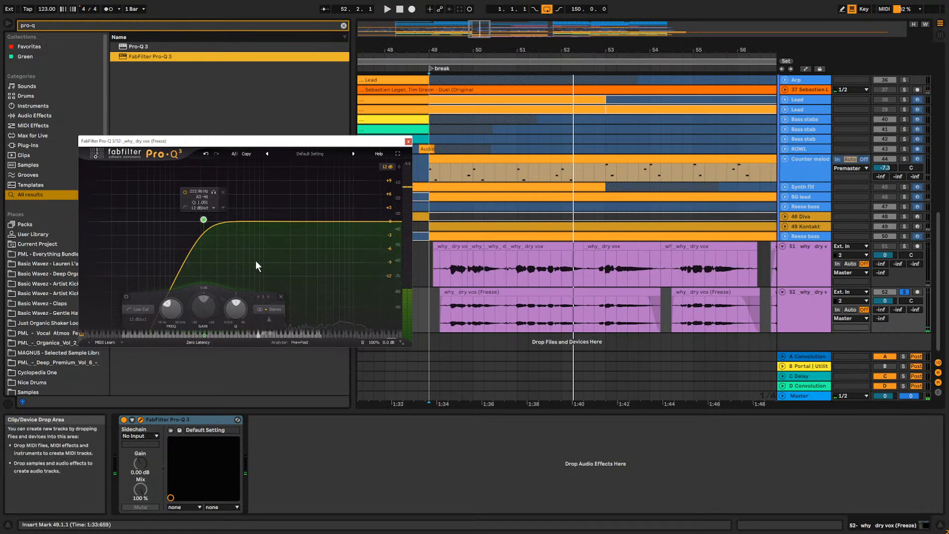
# Add a bell band at about 5.76 kHz with 0 dB gain and play the vocal from 49.1.1.
pyautogui.click(428, 310)
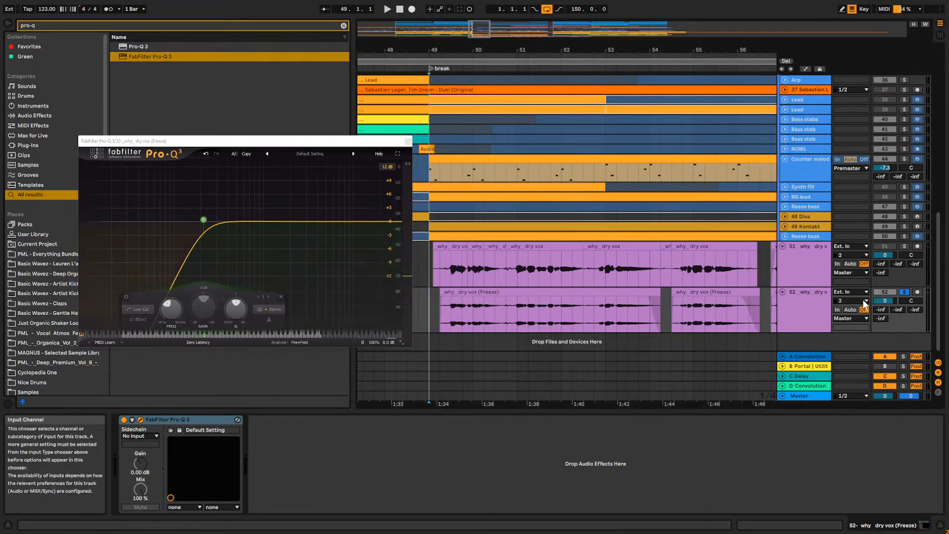
pyautogui.click(329, 222)
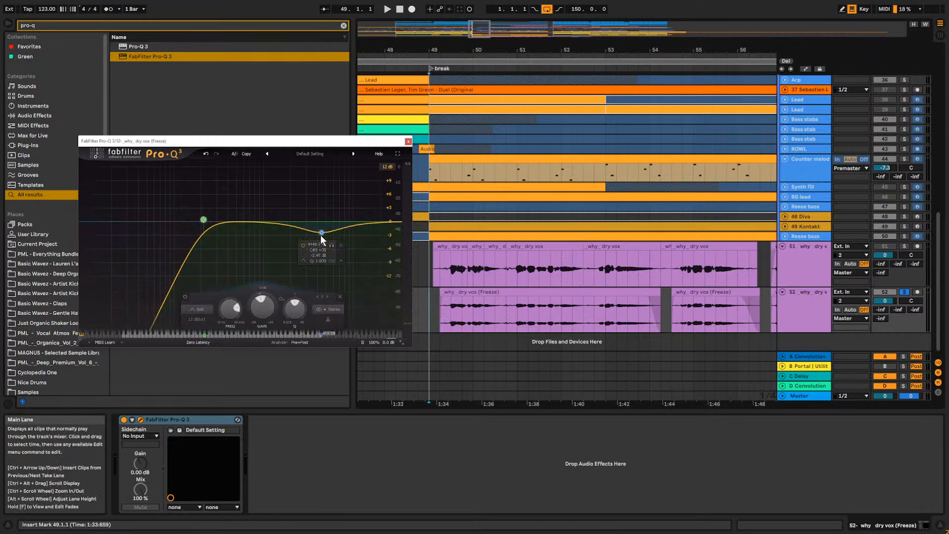
pyautogui.moveTo(330, 222); pyautogui.dragTo(331, 222)
pyautogui.press('space')
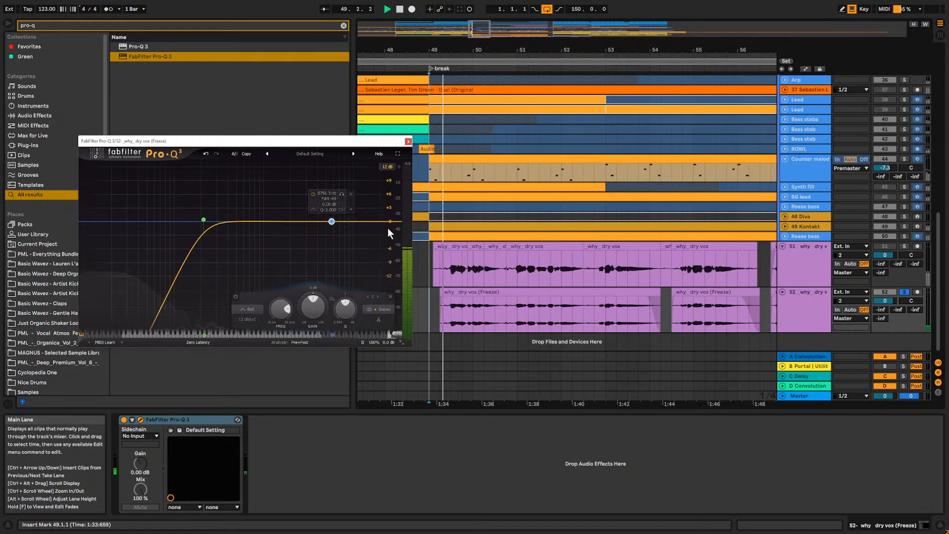
pyautogui.press('space')
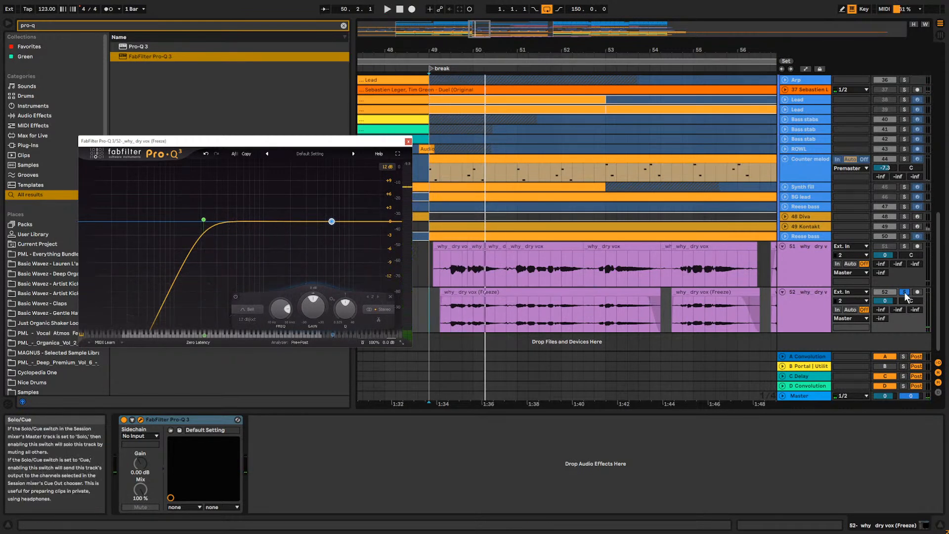
# Play the equalized vocal together with the full mix from the start of the break.
pyautogui.click(430, 316)
pyautogui.press('space')
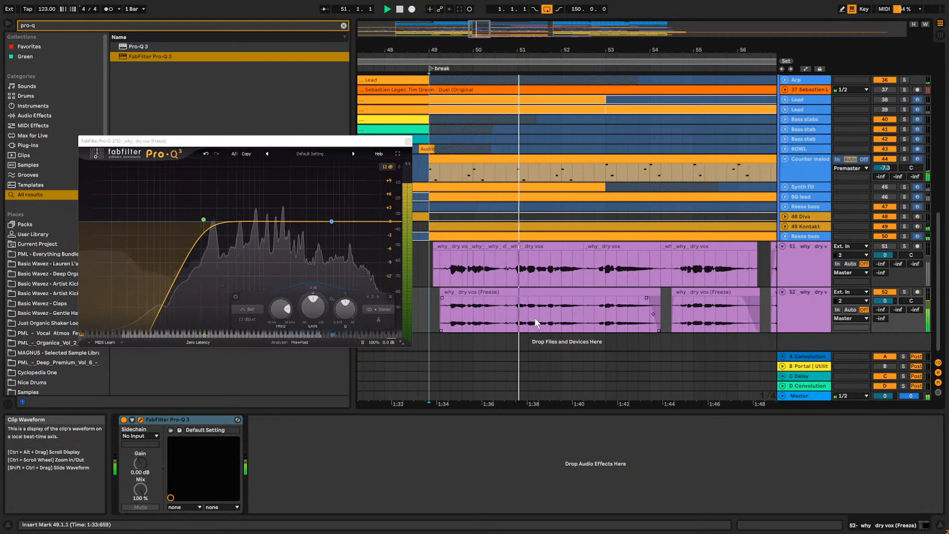
pyautogui.press('space')
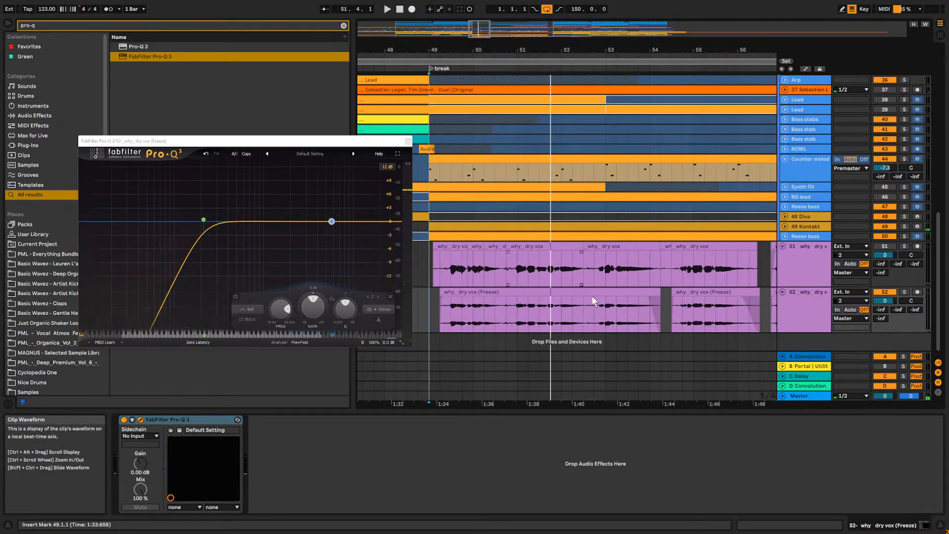
# Duplicate the equalized vocal track 52 and deactivate the original.
pyautogui.moveTo(478, 32); pyautogui.dragTo(519, 2)
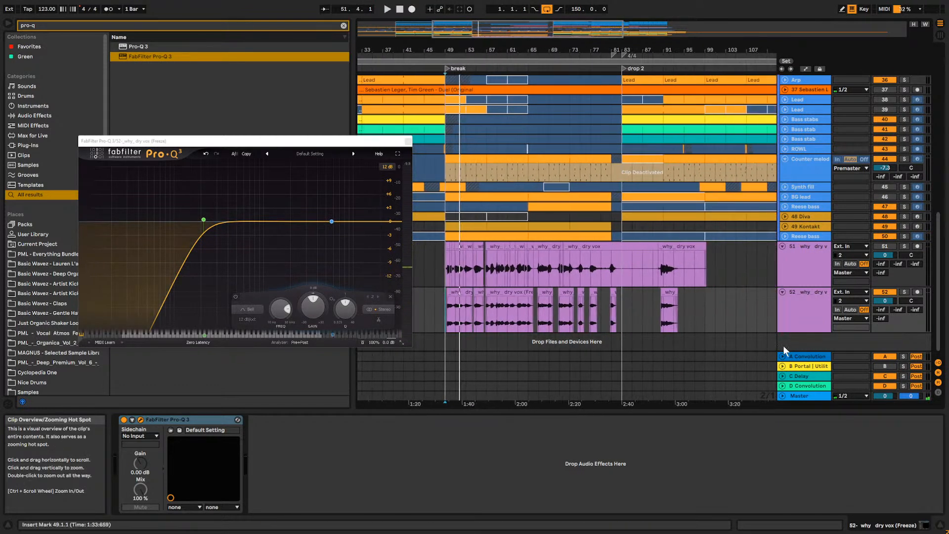
pyautogui.click(802, 319)
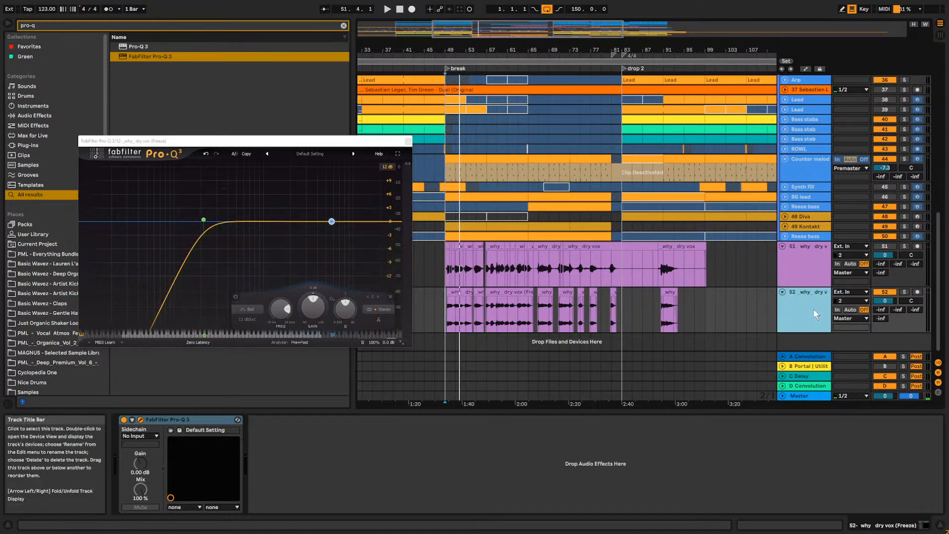
pyautogui.hotkey('ctrl', 'd')
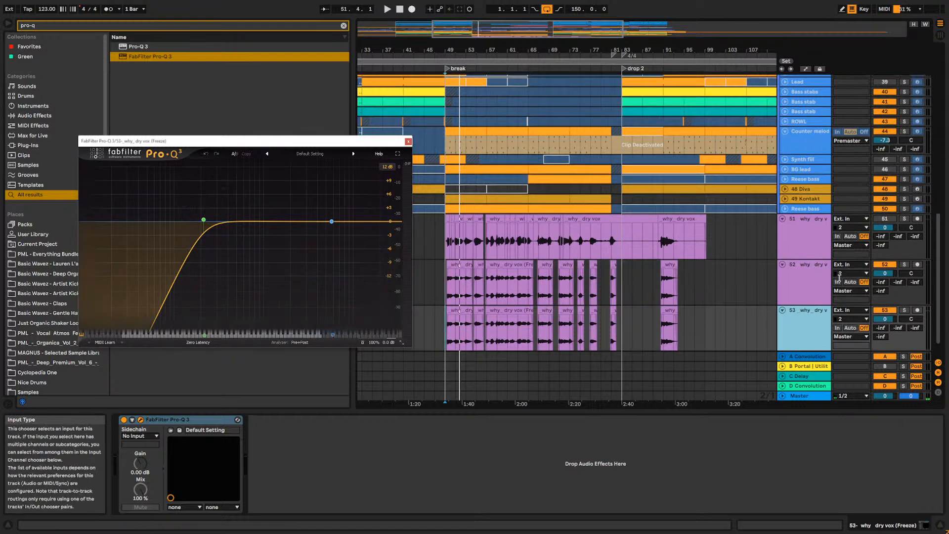
pyautogui.click(885, 265)
# Freeze the duplicated vocal track 53 and flatten it to audio.
pyautogui.click(808, 335)
pyautogui.rightClick(810, 339)
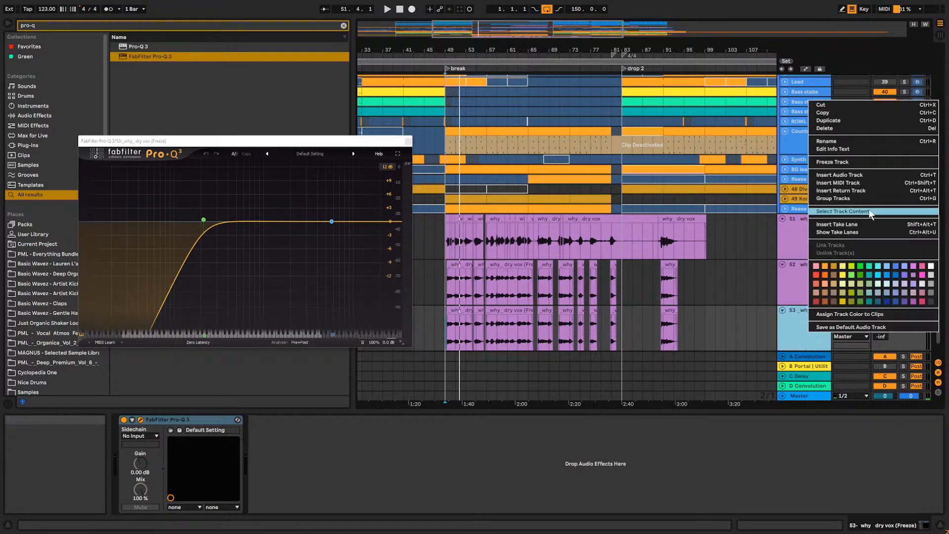
pyautogui.click(847, 165)
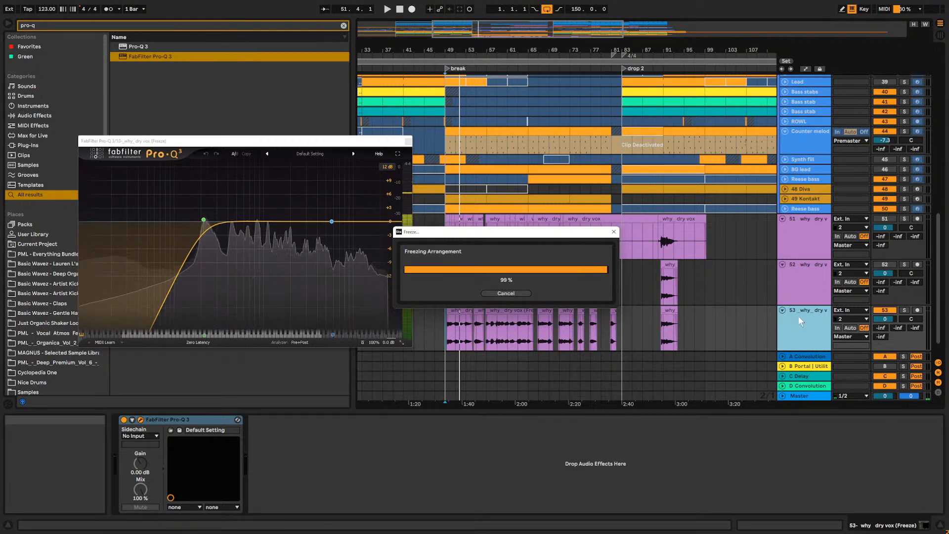
pyautogui.rightClick(810, 327)
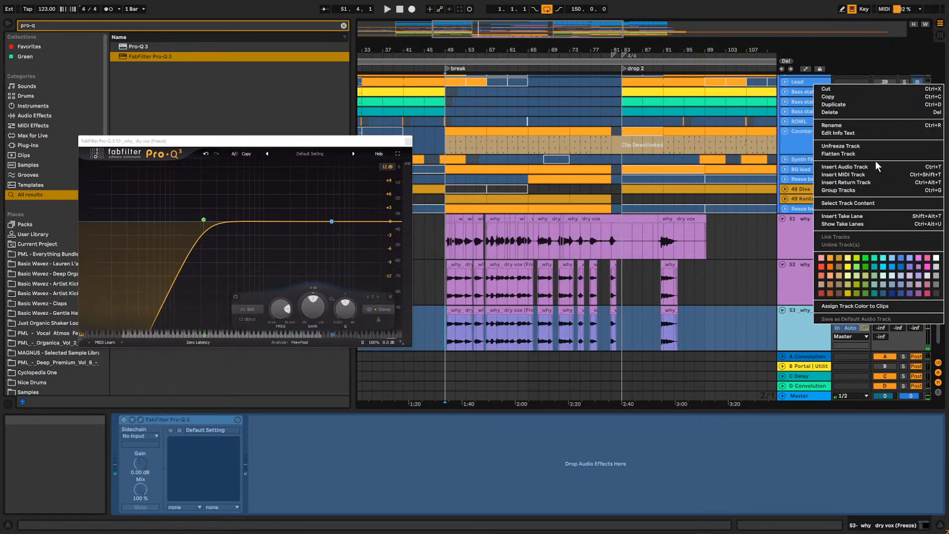
pyautogui.click(862, 155)
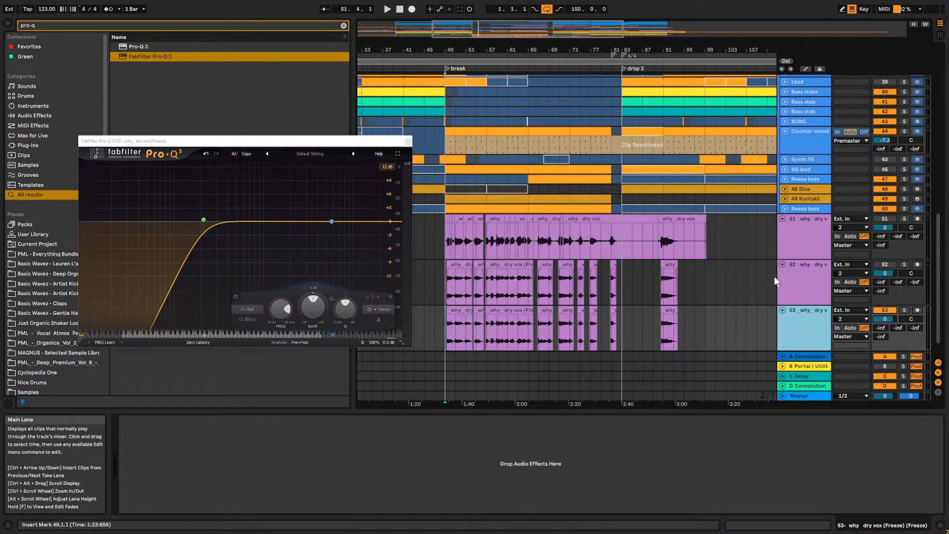
# Play the flattened vocal from the start of the break and close the Pro-Q 3 window.
pyautogui.moveTo(491, 37); pyautogui.dragTo(504, 66)
pyautogui.click(803, 336)
pyautogui.press('space')
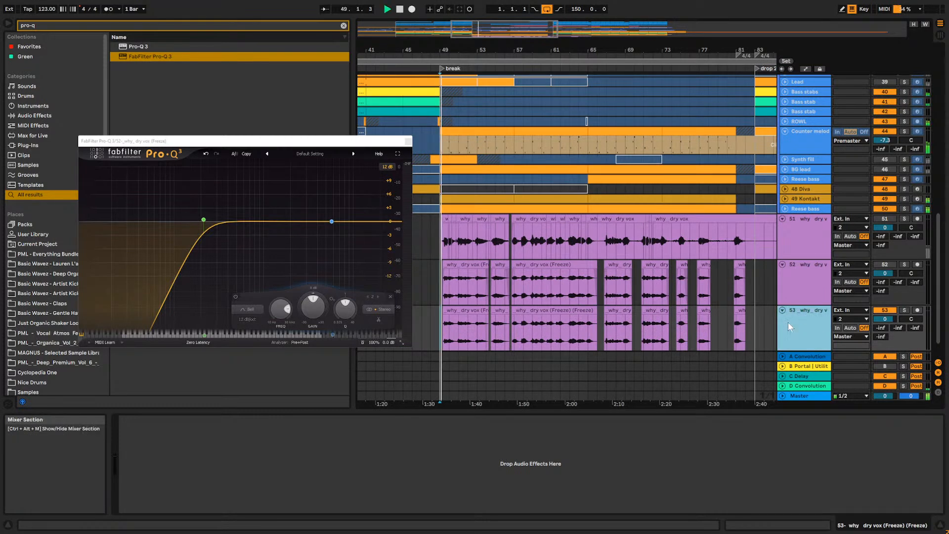
pyautogui.click(408, 142)
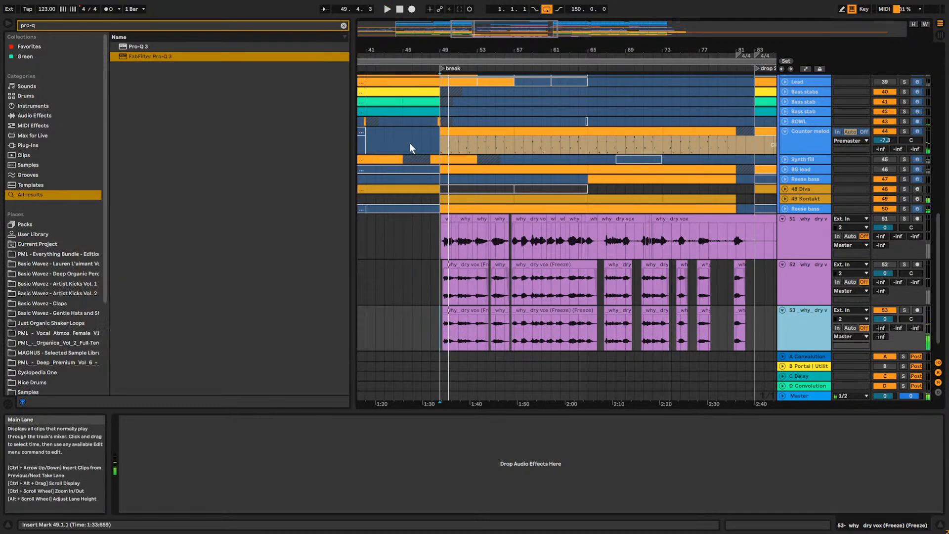
pyautogui.scroll(-2, 816, 311)
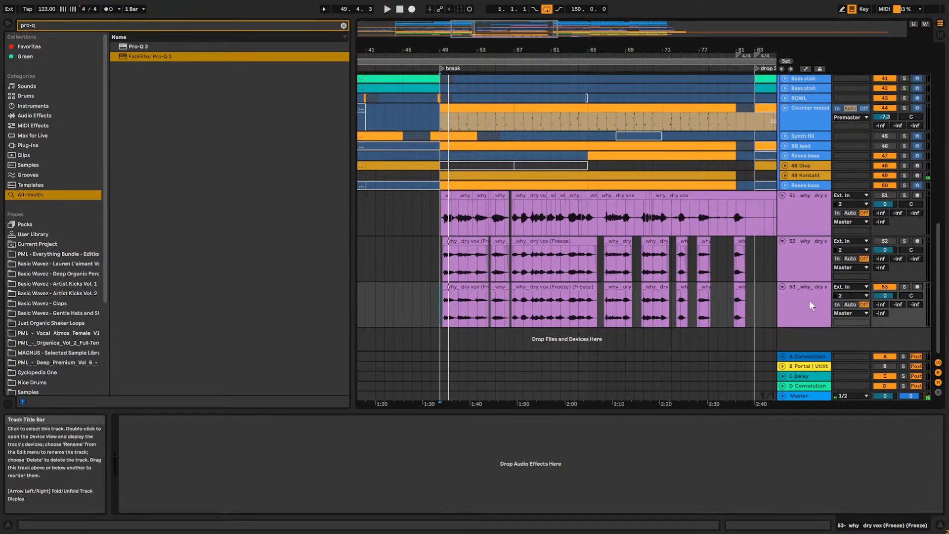
# Search the browser for "lala", add the LALA compressor to the flattened vocal track, and move its window off the clips.
pyautogui.click(344, 25)
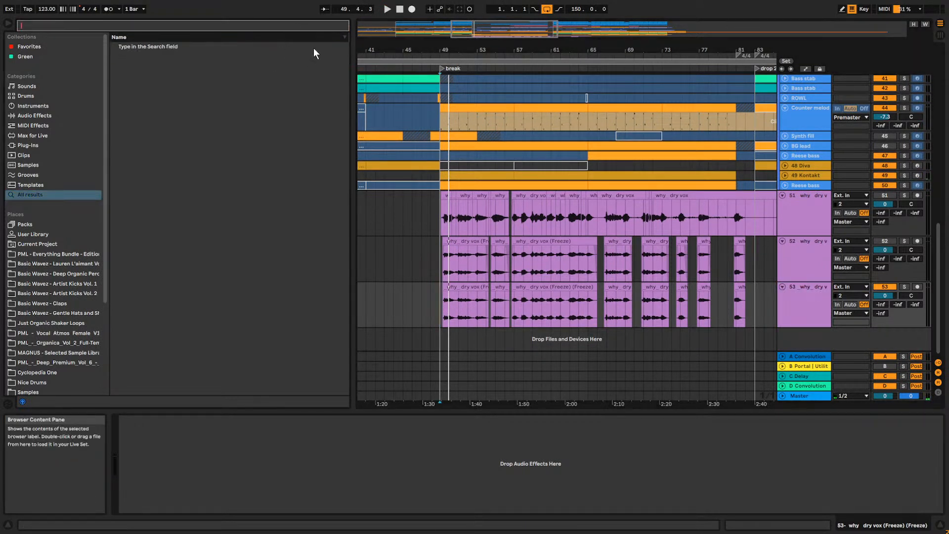
pyautogui.moveTo(427, 22); pyautogui.dragTo(481, 62)
pyautogui.click(260, 25)
pyautogui.write('Ikala')
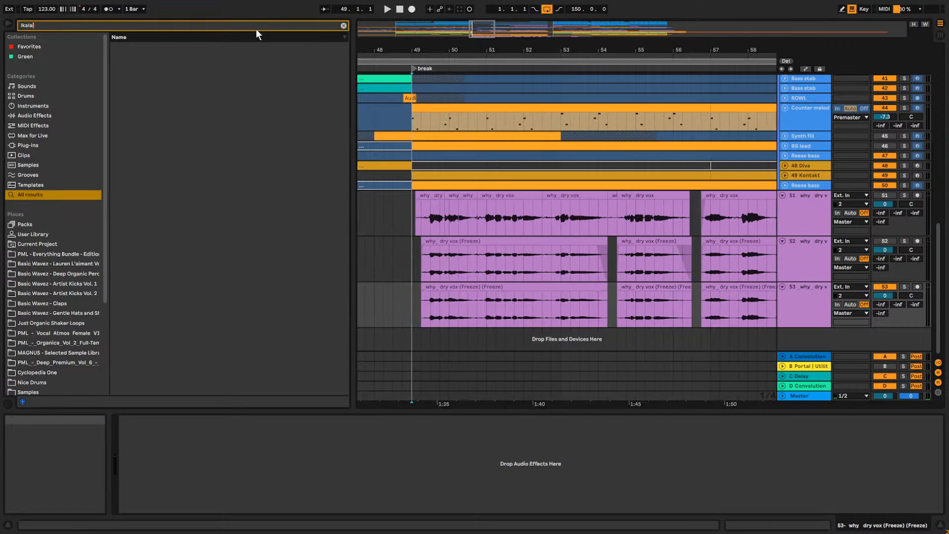
pyautogui.write('a')
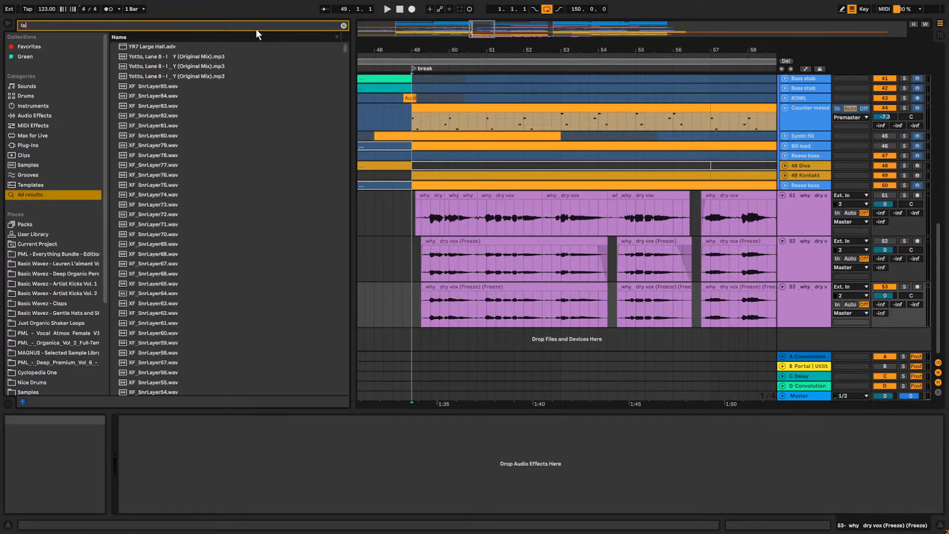
pyautogui.doubleClick(149, 266)
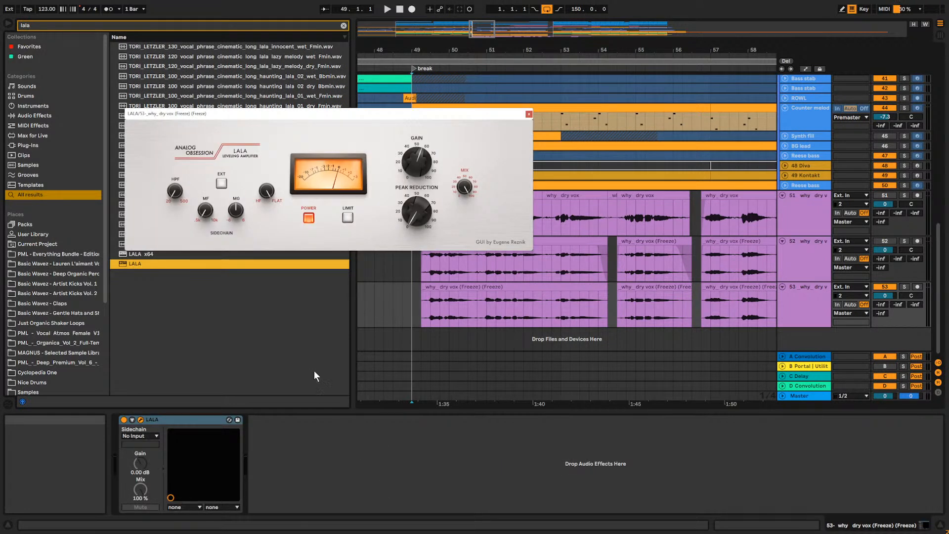
pyautogui.moveTo(367, 115); pyautogui.dragTo(334, 177)
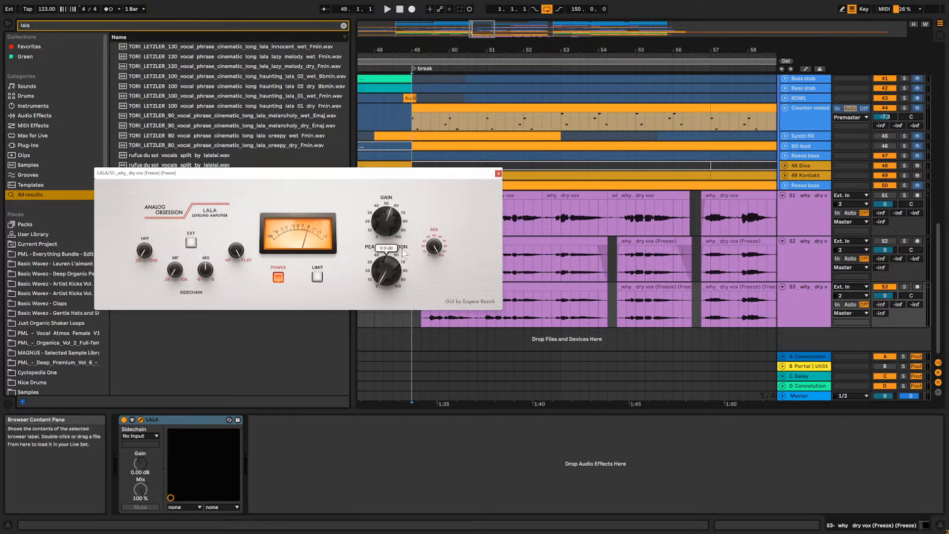
pyautogui.moveTo(379, 172); pyautogui.dragTo(322, 154)
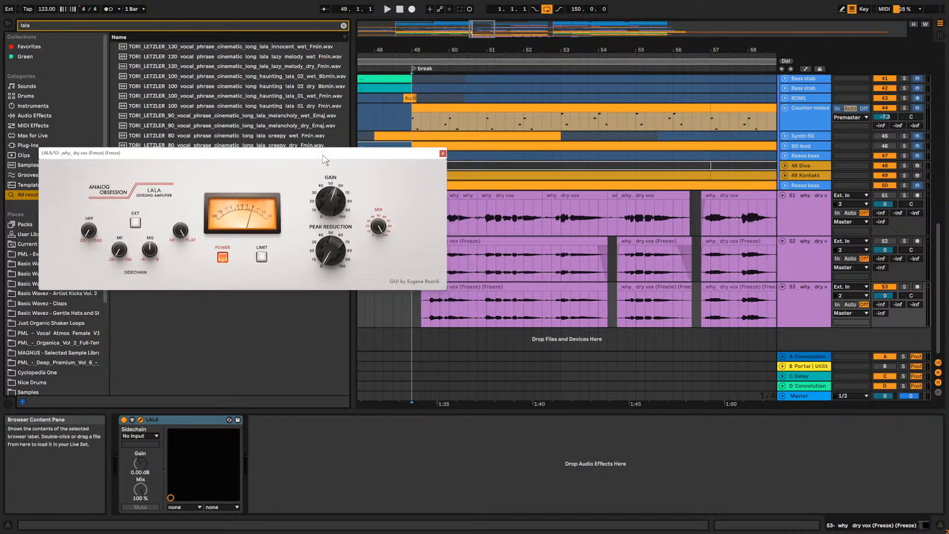
pyautogui.click(174, 419)
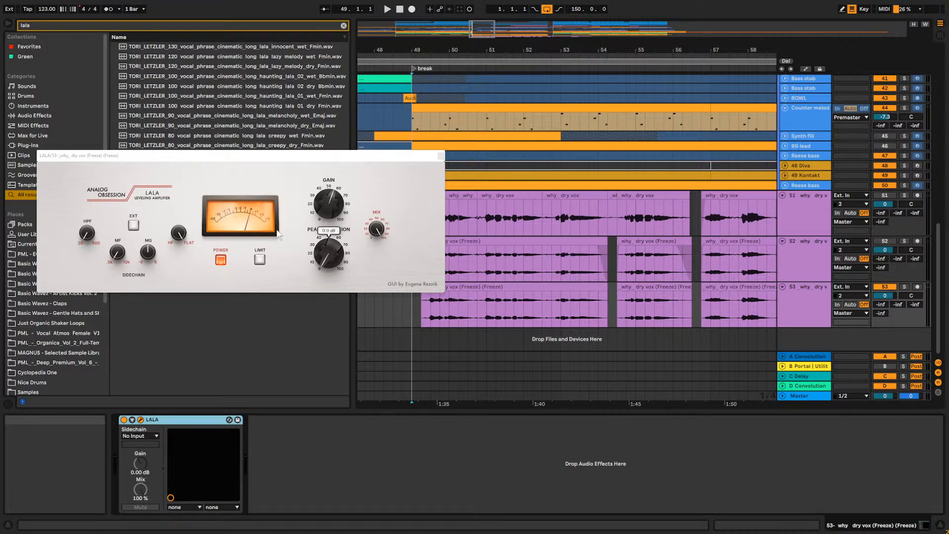
# Raise LALA's peak reduction to about 20 dB and its gain to about 1.7 dB while playing the vocal.
pyautogui.press('space')
pyautogui.moveTo(327, 264); pyautogui.dragTo(323, 242)
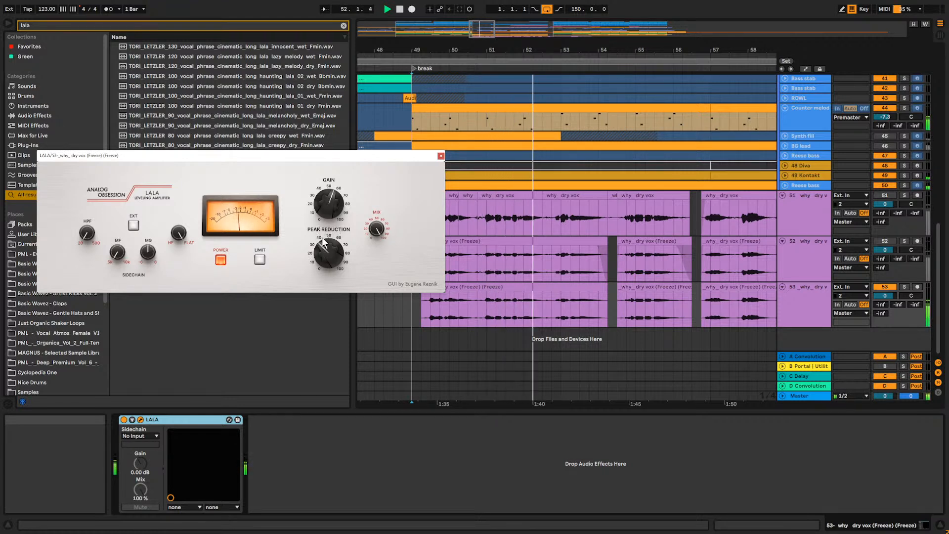
pyautogui.moveTo(332, 208); pyautogui.dragTo(334, 202)
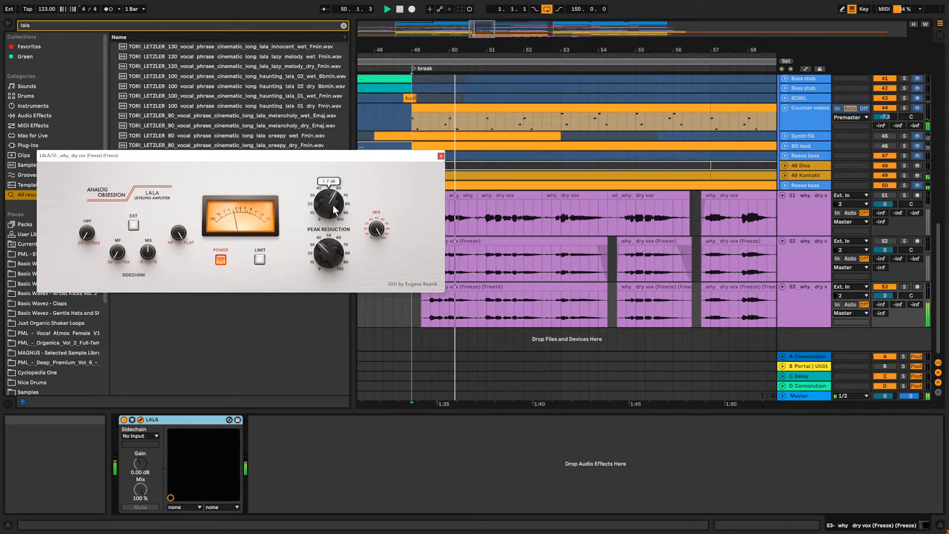
# Compare the vocal with LALA bypassed and active during playback, and raise its gain to about 5.5 dB.
pyautogui.click(124, 419)
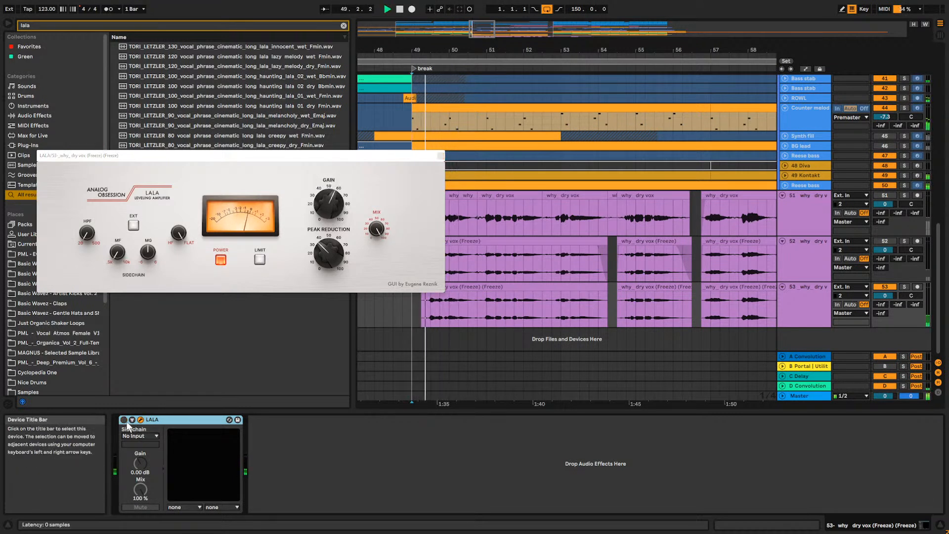
pyautogui.click(124, 420)
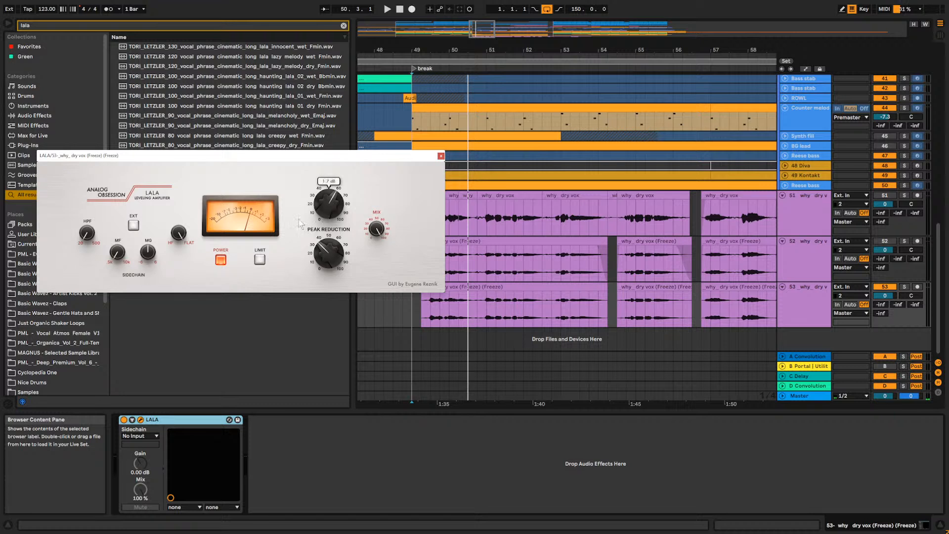
pyautogui.click(124, 420)
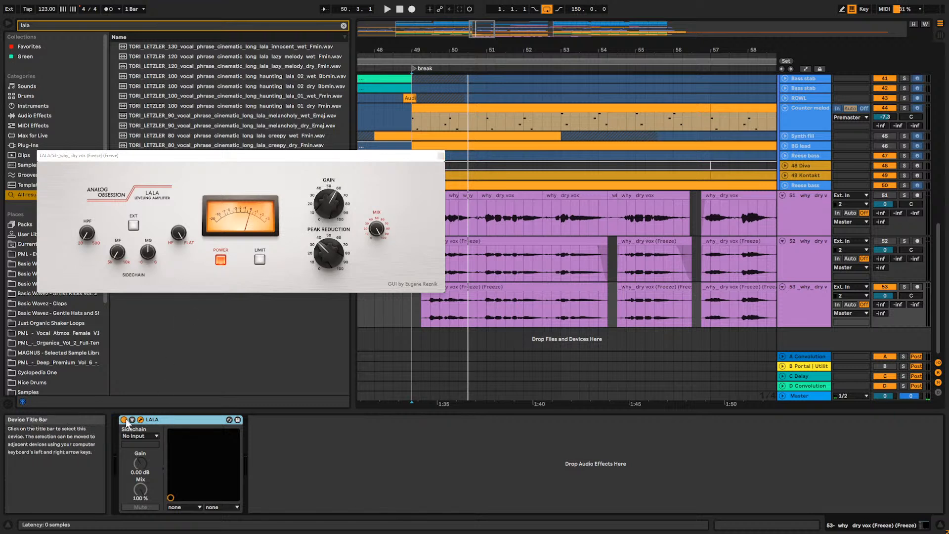
pyautogui.press('space')
pyautogui.click(124, 420)
pyautogui.click(124, 420)
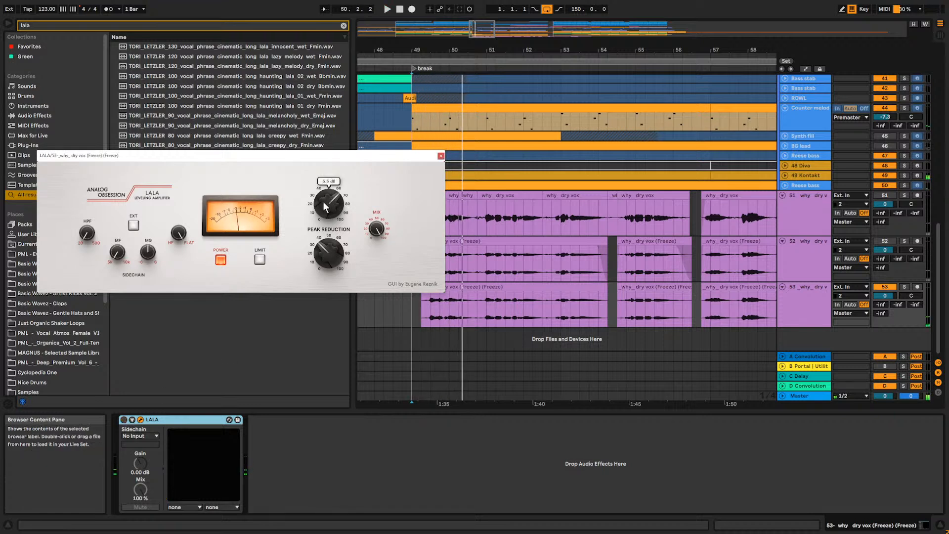
pyautogui.press('space')
pyautogui.click(124, 419)
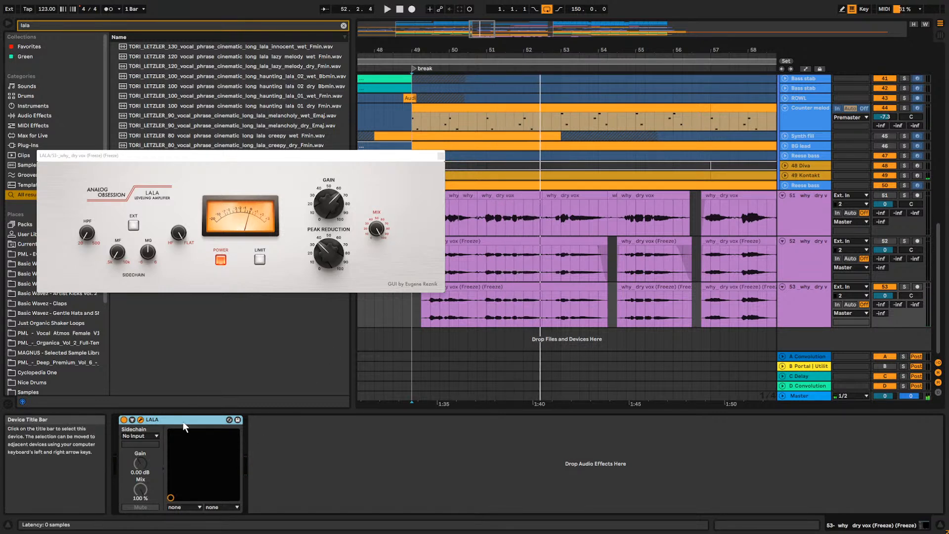
# Duplicate the LALA compressor on the vocal track and lower the copy's peak reduction to about 13 dB during playback.
pyautogui.hotkey('ctrl', 'd')
pyautogui.press('space')
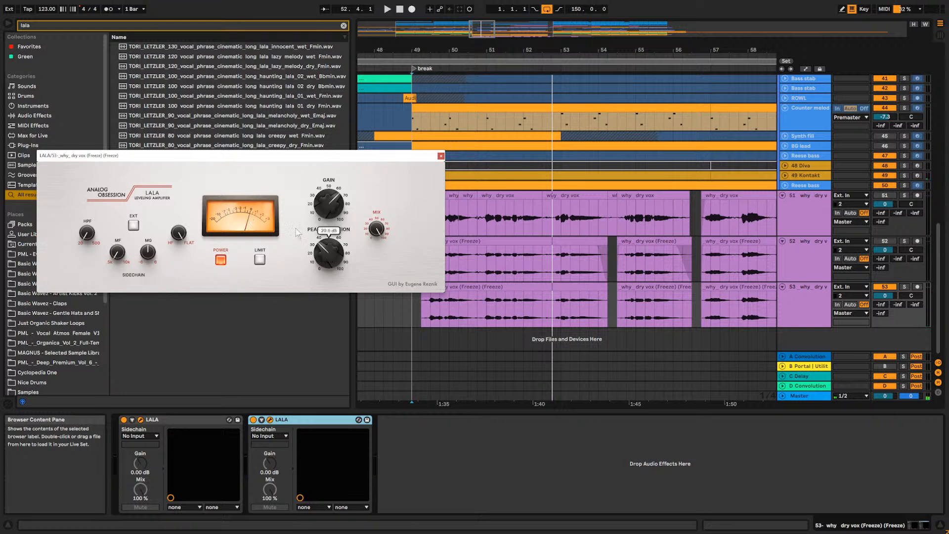
pyautogui.press('space')
pyautogui.moveTo(322, 253); pyautogui.dragTo(320, 257)
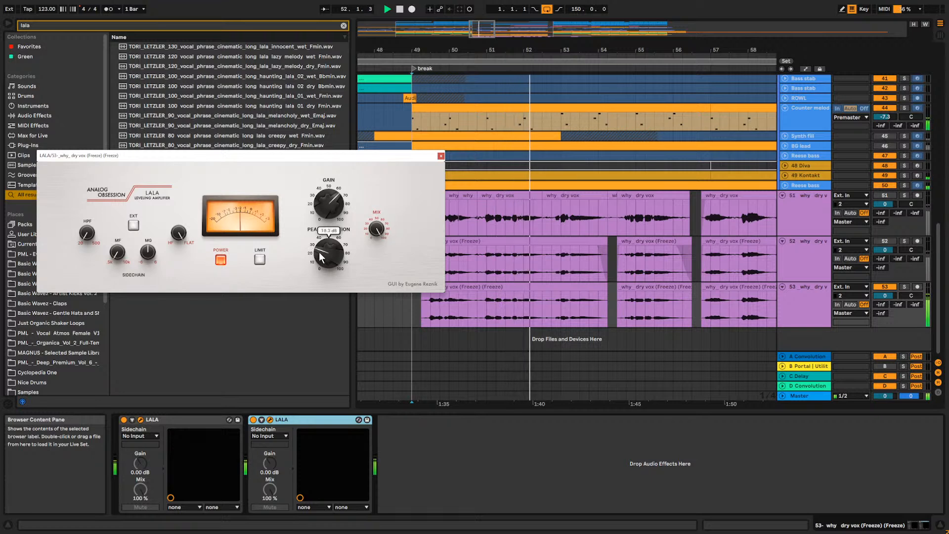
pyautogui.press('space')
# Adjust the second LALA's gain by ear while playing the vocal from 49.1.1, and close its window.
pyautogui.moveTo(332, 205)
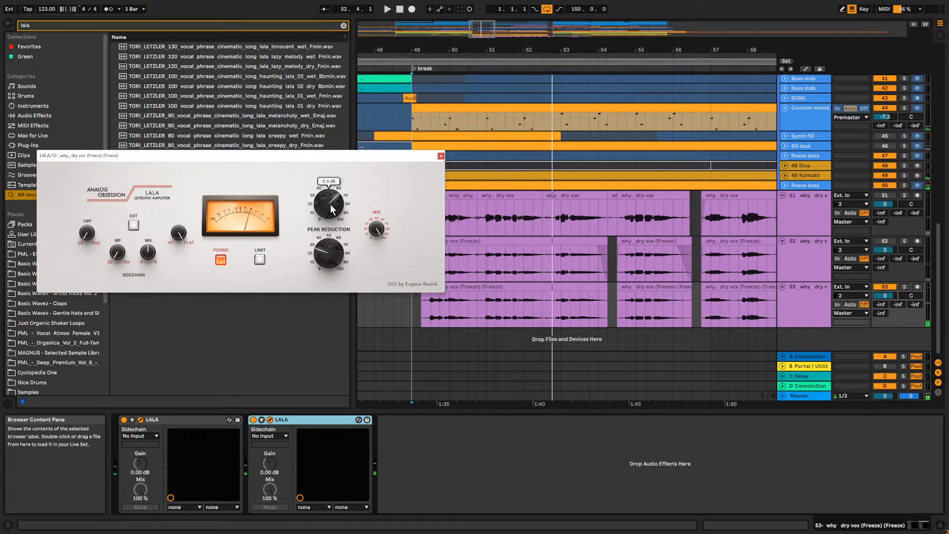
pyautogui.click(253, 419)
pyautogui.moveTo(330, 205)
pyautogui.press('space')
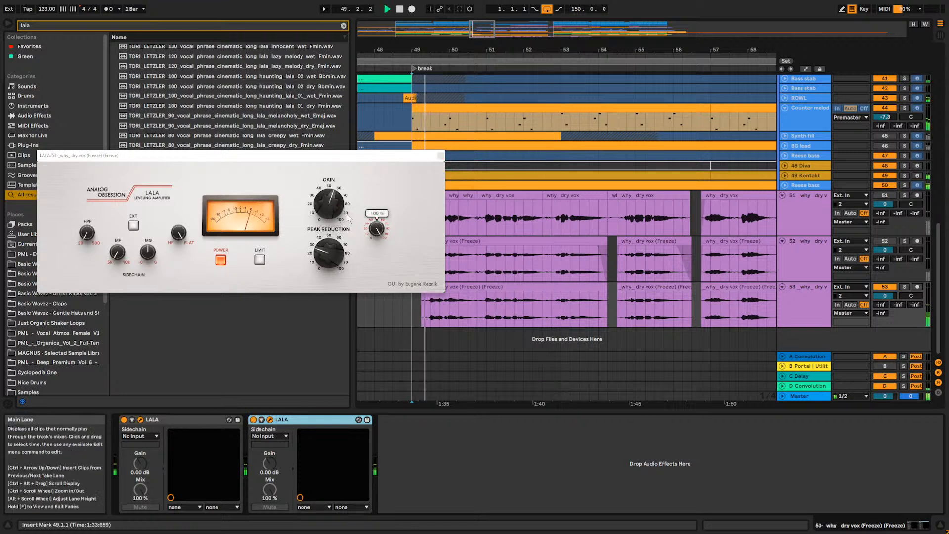
pyautogui.moveTo(328, 206); pyautogui.dragTo(328, 201)
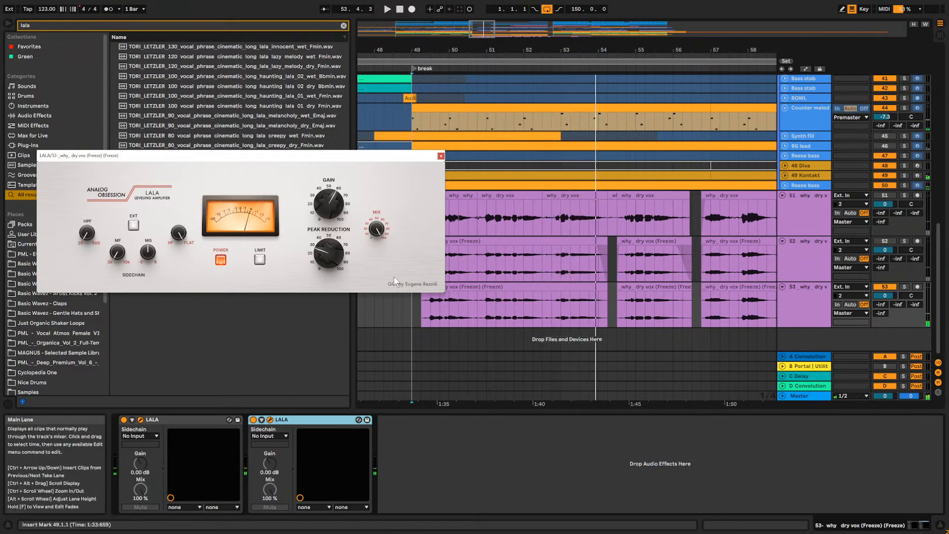
pyautogui.click(441, 156)
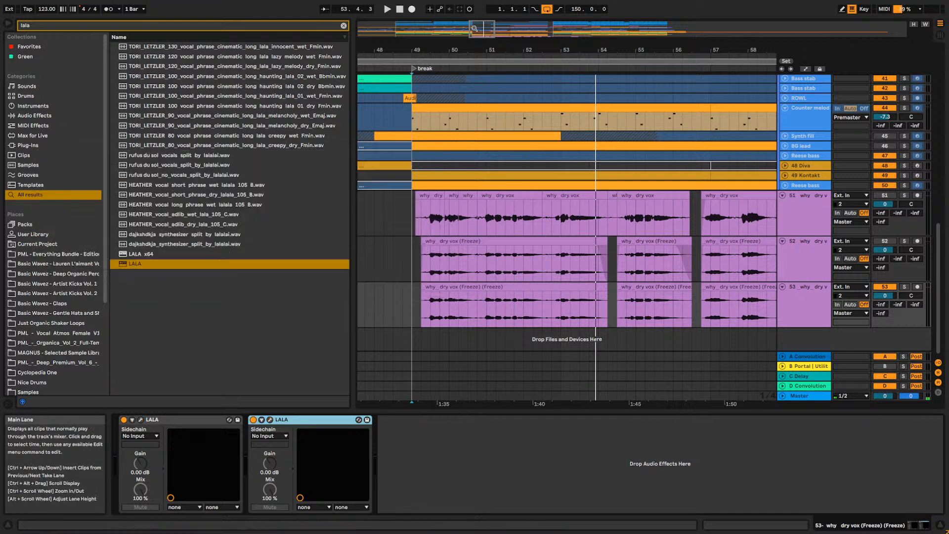
# Isolate the short vocal section just before 49.3 on track 53 as its own clip and open its clip settings.
pyautogui.moveTo(475, 29); pyautogui.dragTo(475, 66)
pyautogui.click(465, 314)
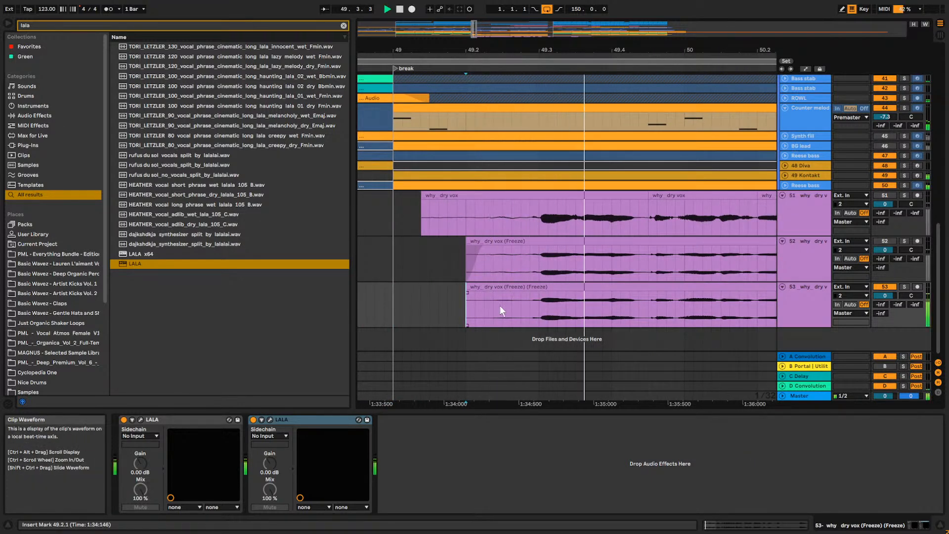
pyautogui.moveTo(530, 309); pyautogui.dragTo(540, 316)
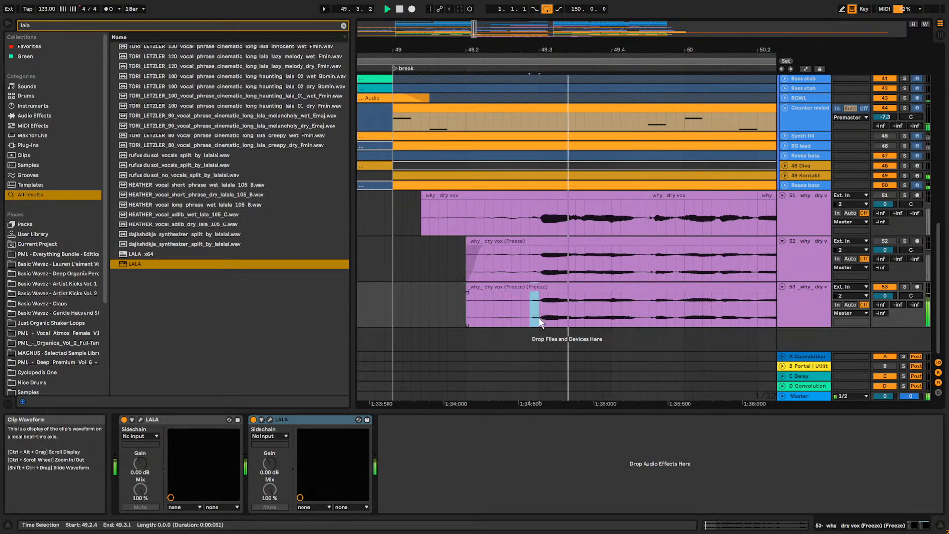
pyautogui.click(530, 308)
pyautogui.moveTo(530, 308); pyautogui.dragTo(540, 313)
pyautogui.hotkey('ctrl', 'e')
pyautogui.doubleClick(535, 287)
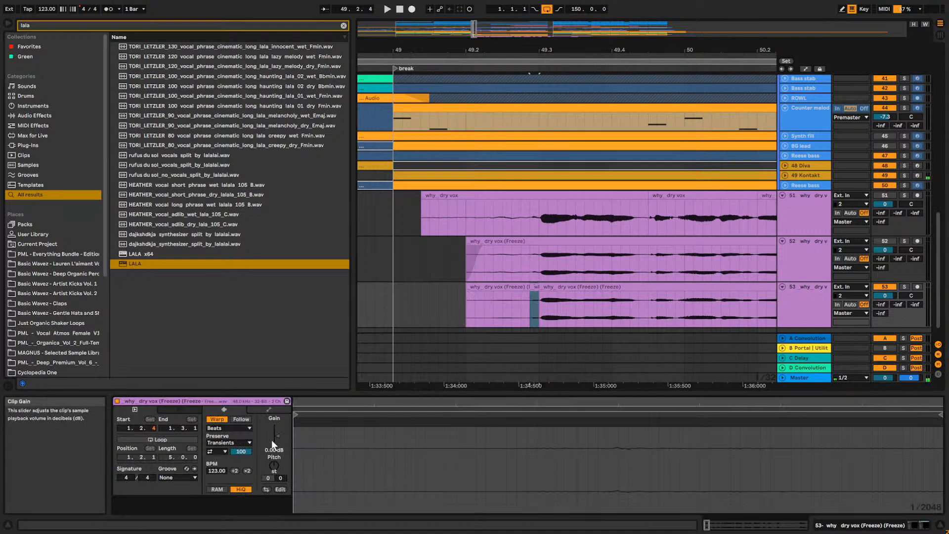
# Lower the clip gain of the short section before 49.3 by ear while playing the vocal.
pyautogui.press('space')
pyautogui.moveTo(276, 436); pyautogui.dragTo(277, 437)
pyautogui.press('space')
pyautogui.press('space')
pyautogui.press('space')
pyautogui.press('space')
pyautogui.press('space')
pyautogui.click(464, 310)
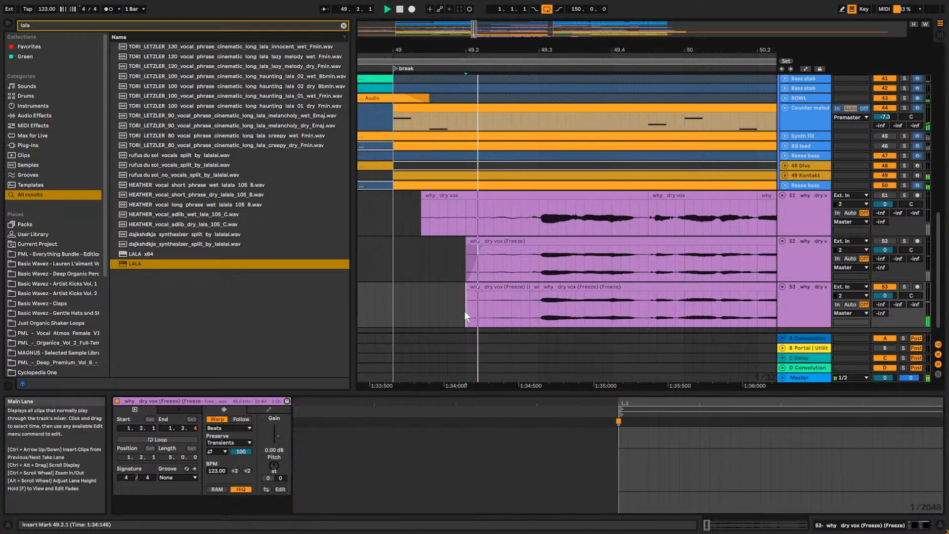
# Audition the vocal from 49.4.3 and split the short section there into its own clip on track 53.
pyautogui.click(648, 309)
pyautogui.press('space')
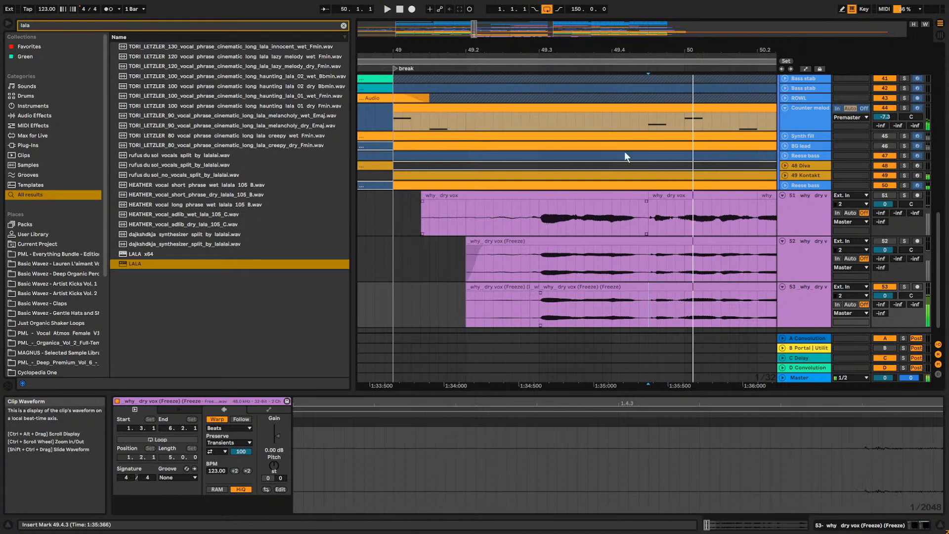
pyautogui.moveTo(473, 31); pyautogui.dragTo(475, 70)
pyautogui.moveTo(531, 307); pyautogui.dragTo(557, 308)
pyautogui.hotkey('ctrl', 'e')
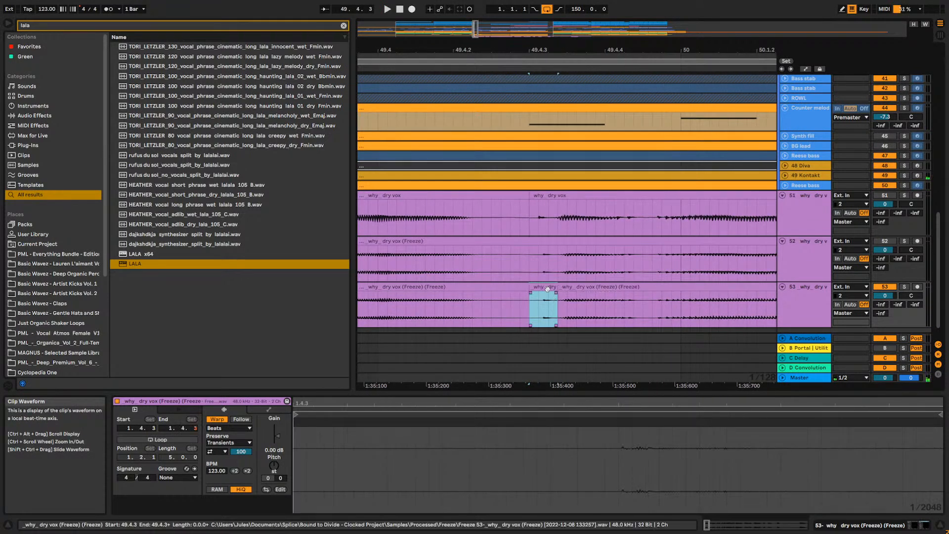
# Reduce the clip gain of the short section at 49.4.3 to about -4.2 dB while checking it in playback.
pyautogui.moveTo(279, 440); pyautogui.dragTo(278, 452)
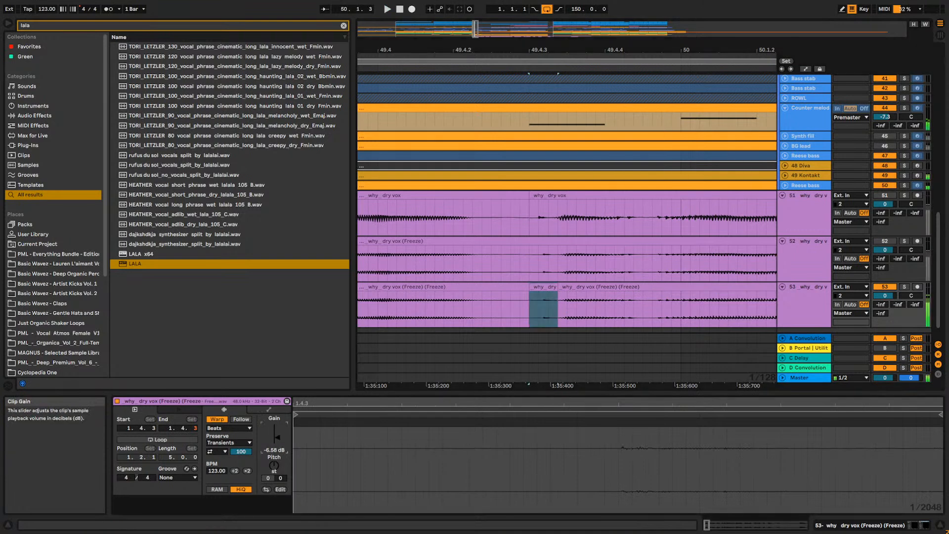
pyautogui.press('space')
pyautogui.press('space')
pyautogui.press('space')
pyautogui.press('space')
pyautogui.press('space')
pyautogui.moveTo(277, 437); pyautogui.dragTo(277, 435)
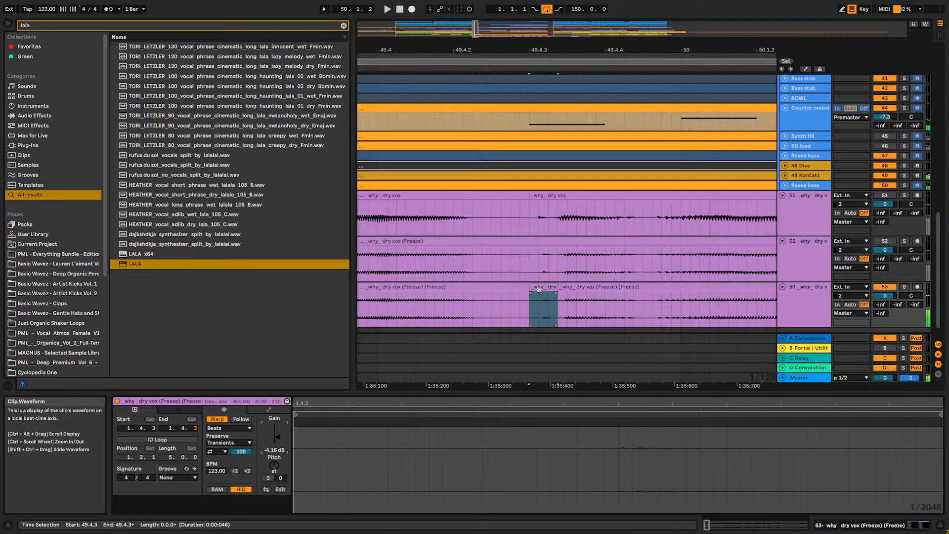
# Audition the vocal from 49.4.4, split off the short section at 51.2.4, and lower its clip gain to about -7.7 dB.
pyautogui.click(516, 304)
pyautogui.moveTo(474, 31); pyautogui.dragTo(475, 31)
pyautogui.click(479, 312)
pyautogui.press('space')
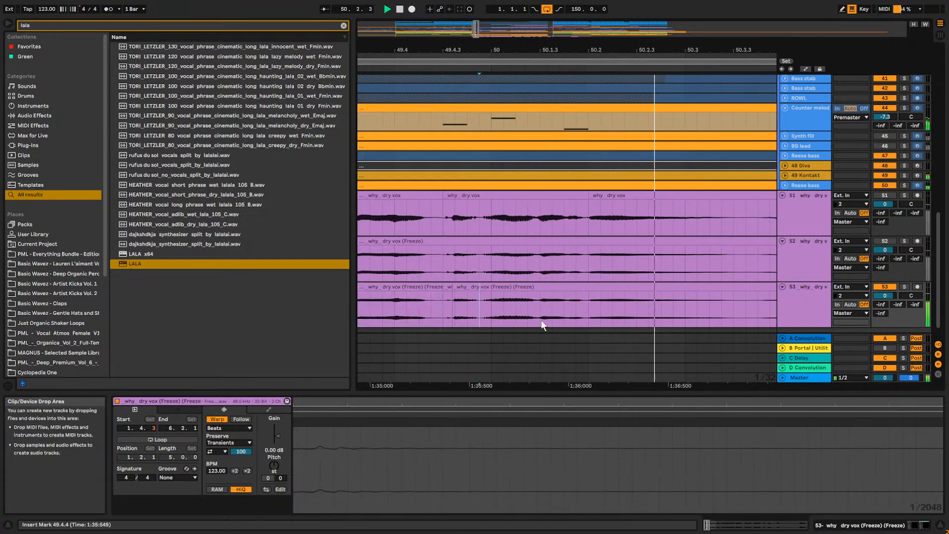
pyautogui.moveTo(475, 30); pyautogui.dragTo(478, 33)
pyautogui.press('space')
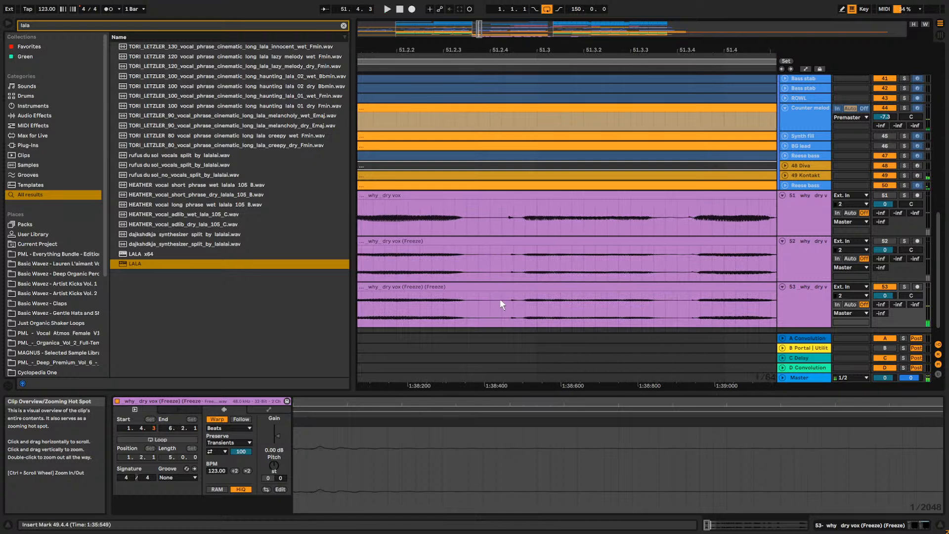
pyautogui.moveTo(518, 314); pyautogui.dragTo(520, 314)
pyautogui.hotkey('ctrl', 'e')
pyautogui.press('space')
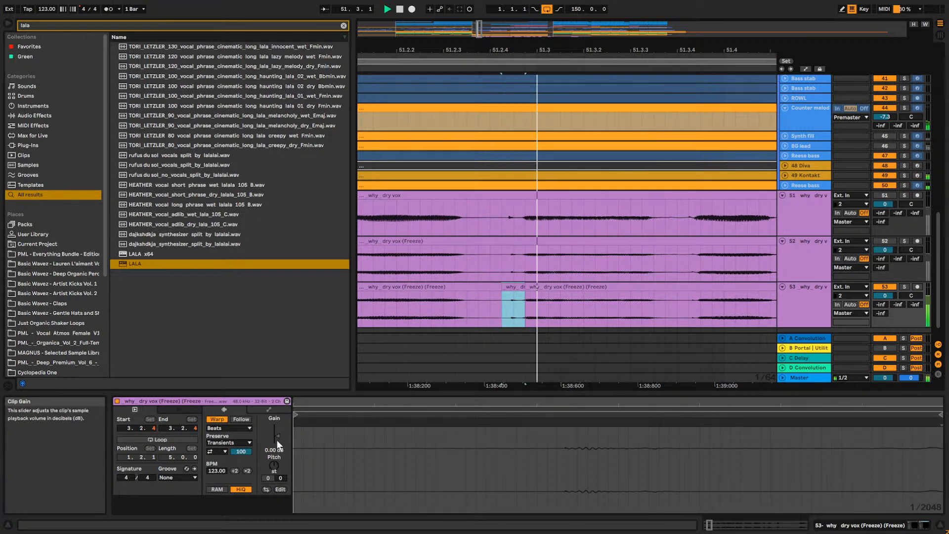
pyautogui.moveTo(277, 437); pyautogui.dragTo(277, 452)
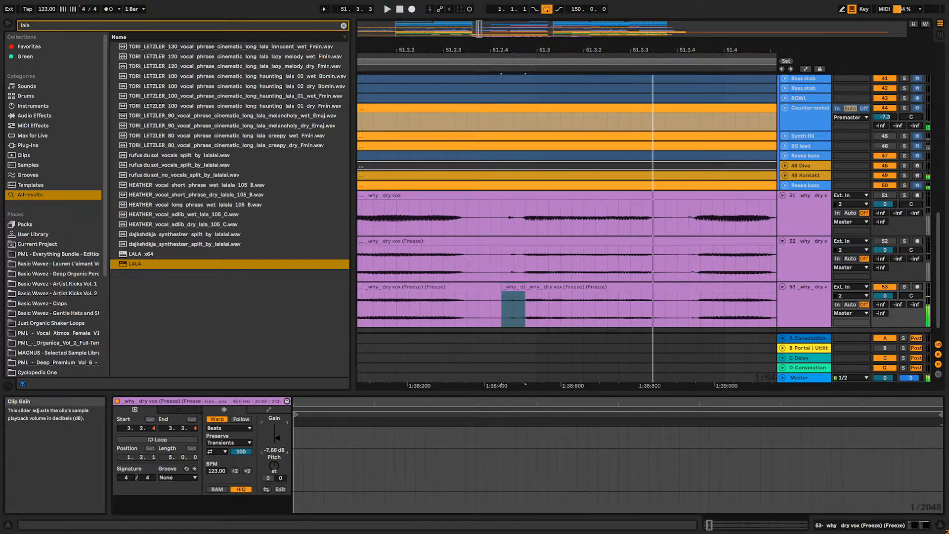
# Solo vocal track 53, split off the short section at 51.3.4, and lower its clip gain to about -9.4 dB.
pyautogui.click(691, 317)
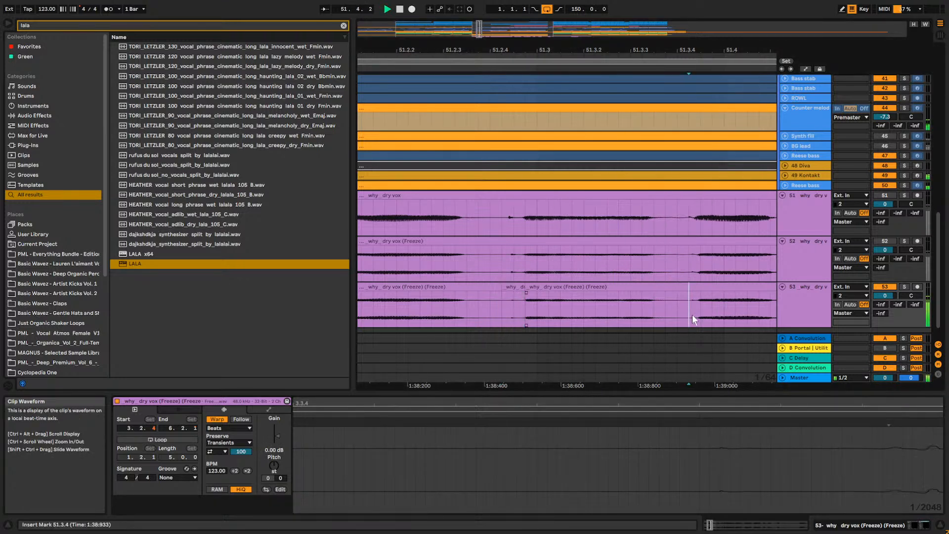
pyautogui.click(904, 287)
pyautogui.press('space')
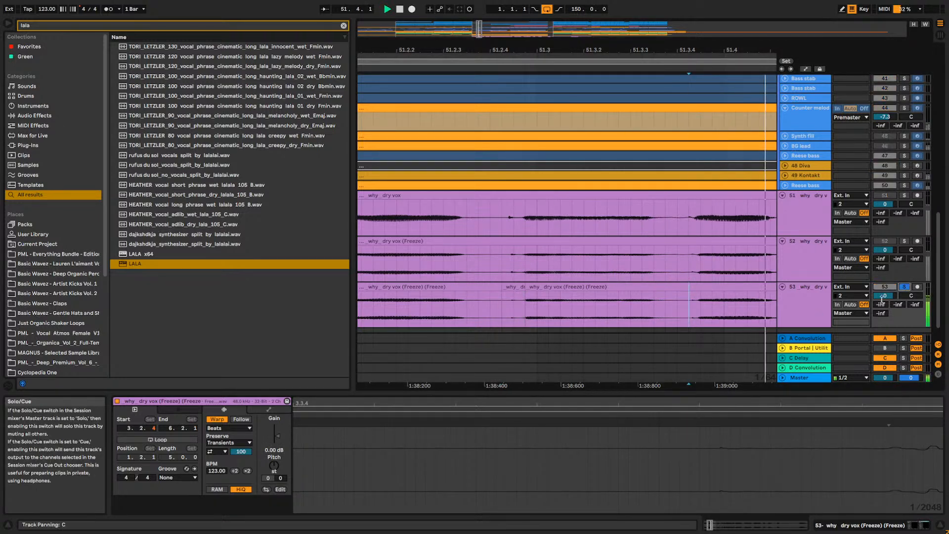
pyautogui.moveTo(696, 310); pyautogui.dragTo(697, 309)
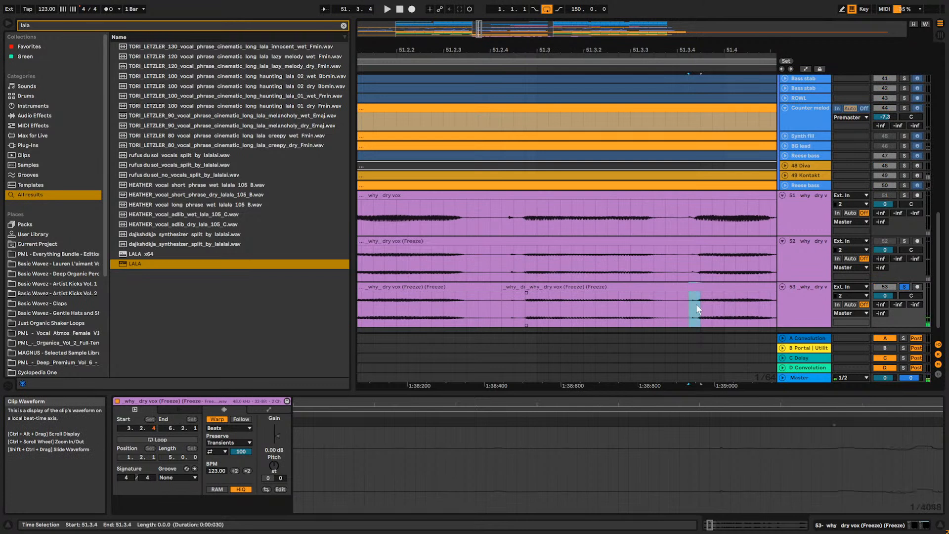
pyautogui.hotkey('ctrl', 'e')
pyautogui.moveTo(277, 435); pyautogui.dragTo(278, 439)
pyautogui.press('space')
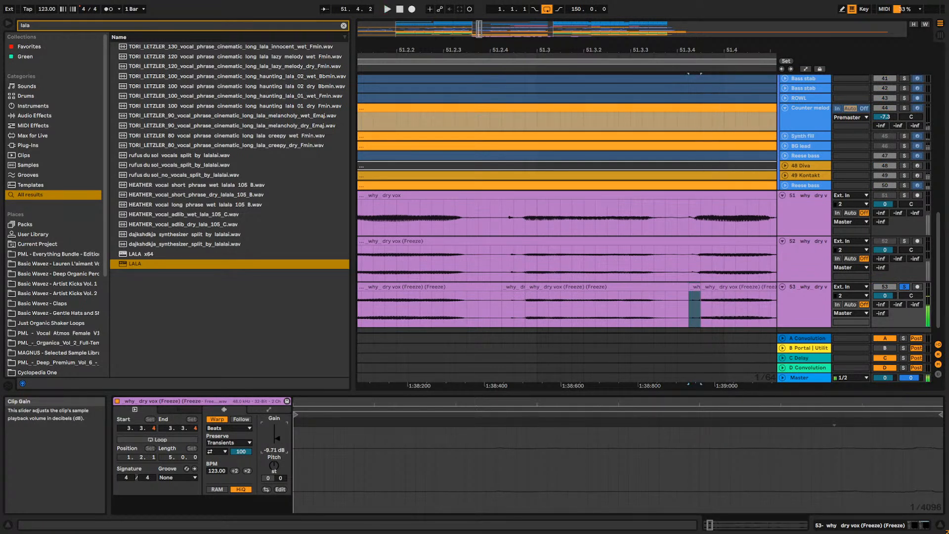
pyautogui.press('space')
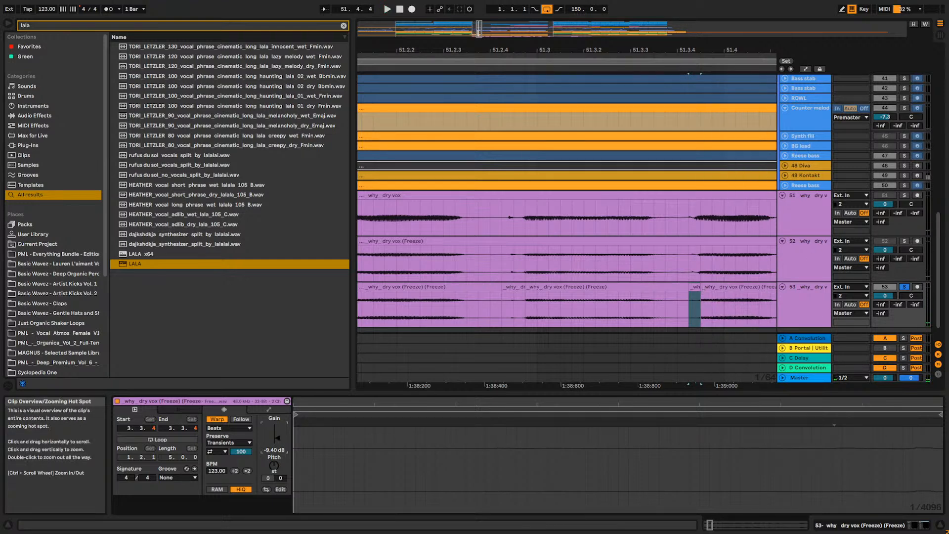
# Split off the short section at 51.4.4, lower its clip gain to about -9.7 dB, and play it back.
pyautogui.moveTo(478, 32); pyautogui.dragTo(481, 27)
pyautogui.click(455, 307)
pyautogui.press('space')
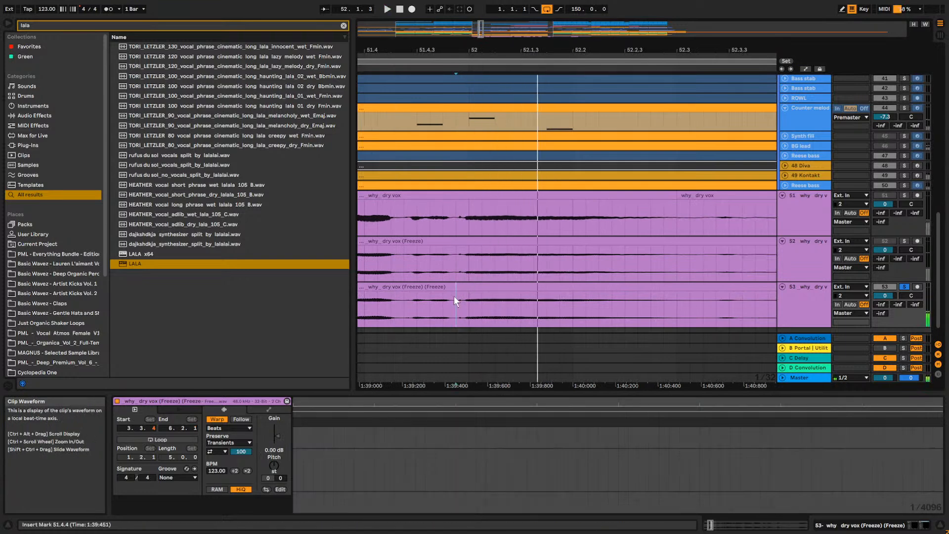
pyautogui.moveTo(480, 30); pyautogui.dragTo(480, 70)
pyautogui.hotkey('ctrl', 'e')
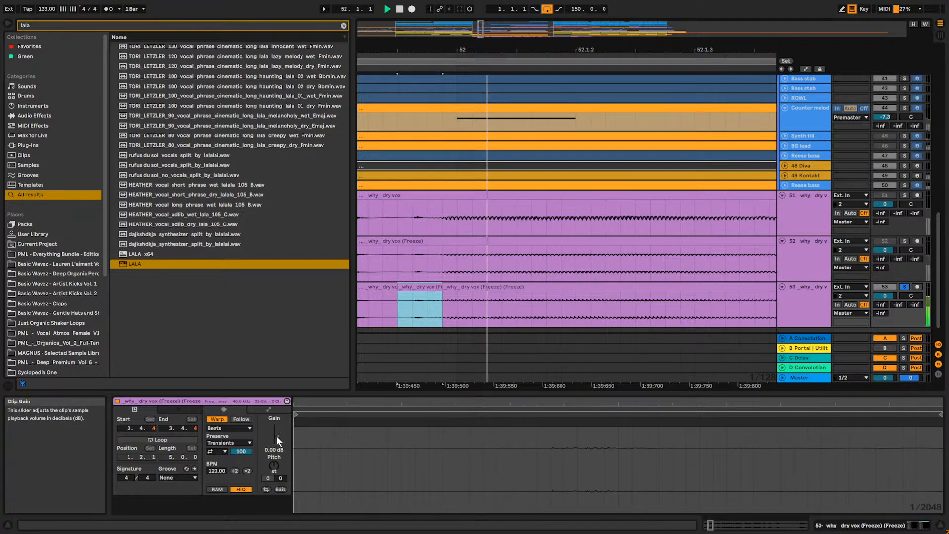
pyautogui.moveTo(276, 434); pyautogui.dragTo(277, 439)
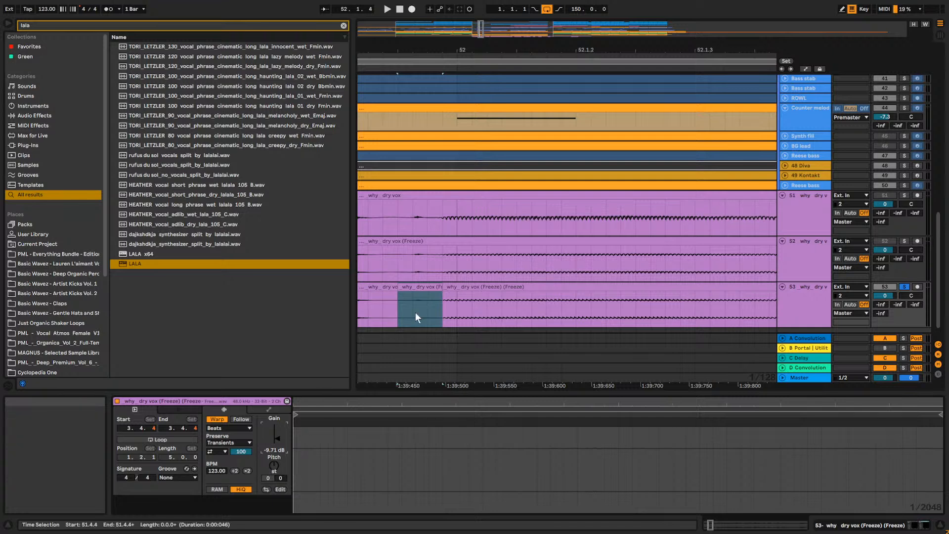
pyautogui.click(384, 307)
pyautogui.press('space')
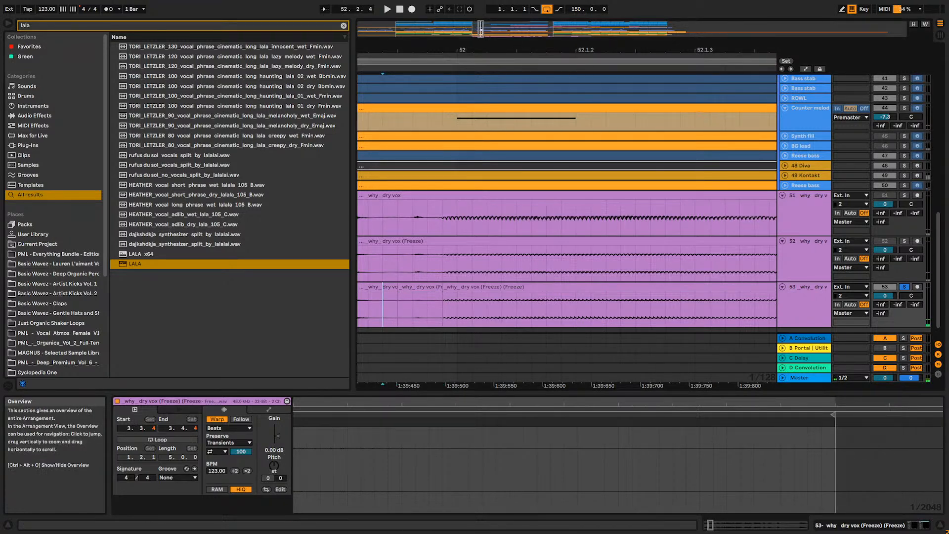
# Audition the vocal from 52.3.2 and 53.1.3, and isolate the short section at 53.1.3 as its own clip.
pyautogui.moveTo(481, 32); pyautogui.dragTo(481, 7)
pyautogui.click(566, 303)
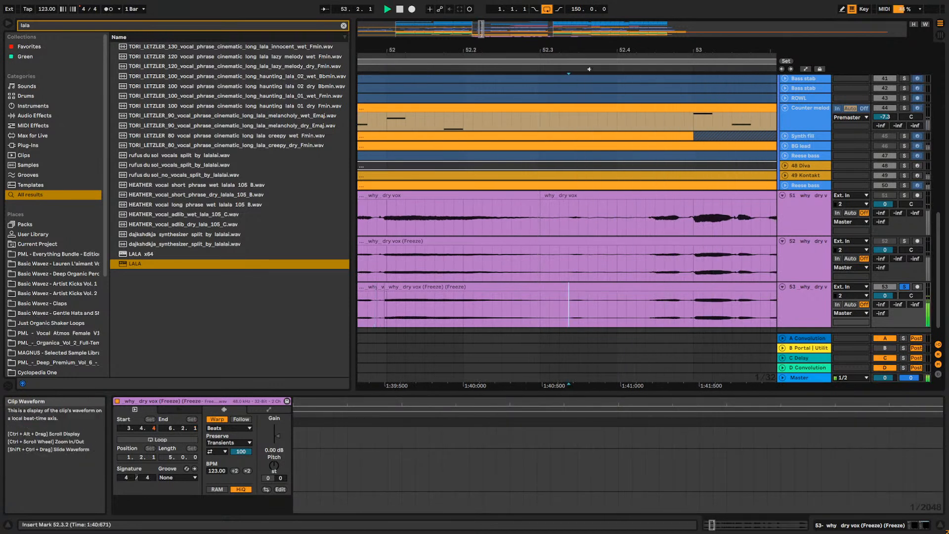
pyautogui.press('space')
pyautogui.moveTo(481, 29); pyautogui.dragTo(483, 35)
pyautogui.click(516, 308)
pyautogui.press('space')
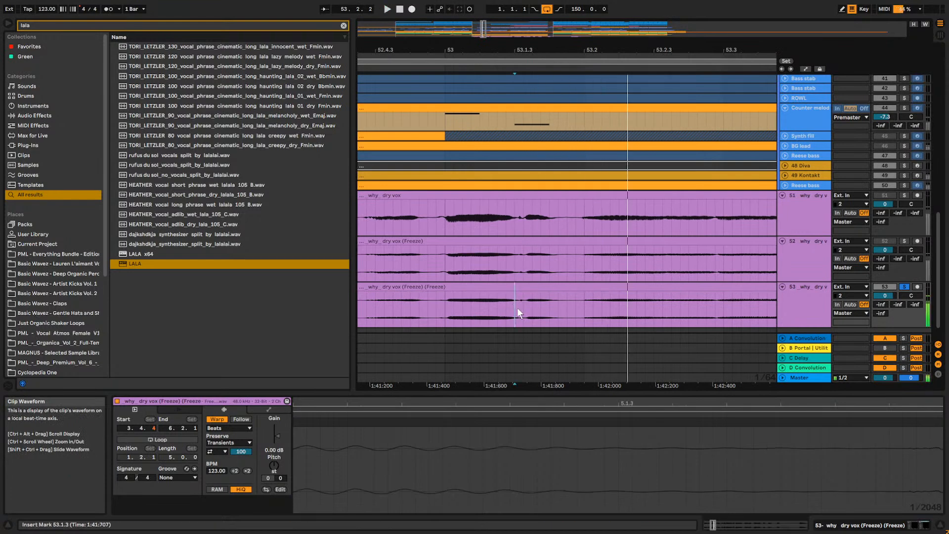
pyautogui.press('space')
pyautogui.moveTo(482, 29); pyautogui.dragTo(483, 39)
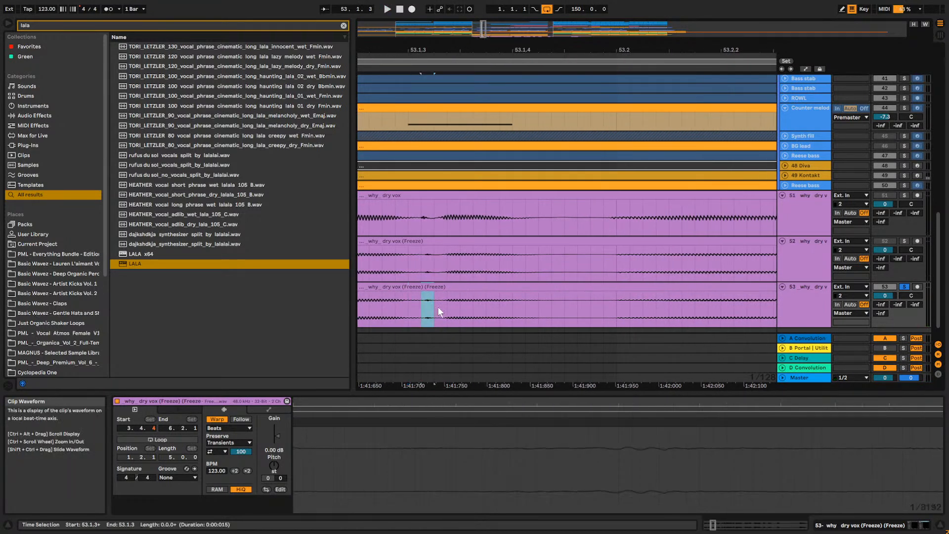
pyautogui.hotkey('ctrl', 'e')
# Lower the clip gain of the short section at 53.1.3 to about -9.9 dB and check it in playback.
pyautogui.press('space')
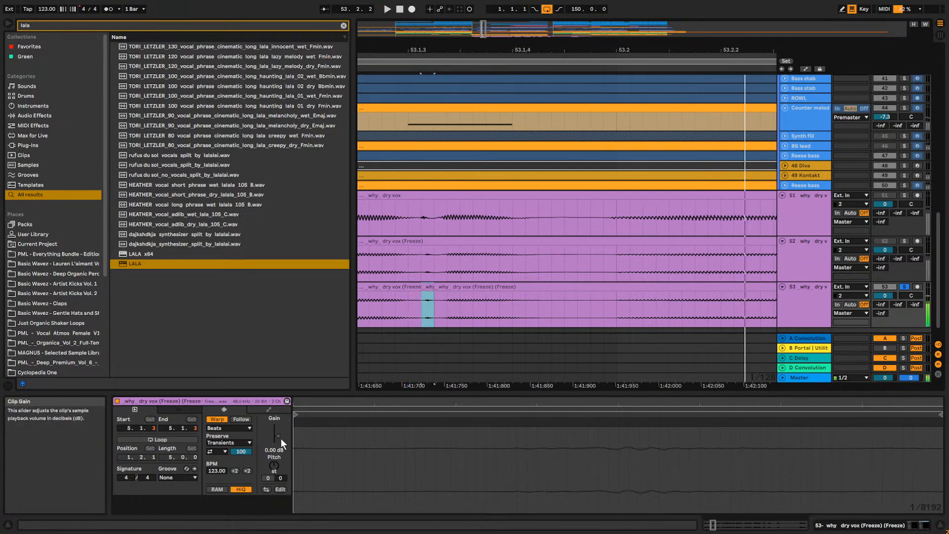
pyautogui.moveTo(276, 435); pyautogui.dragTo(277, 438)
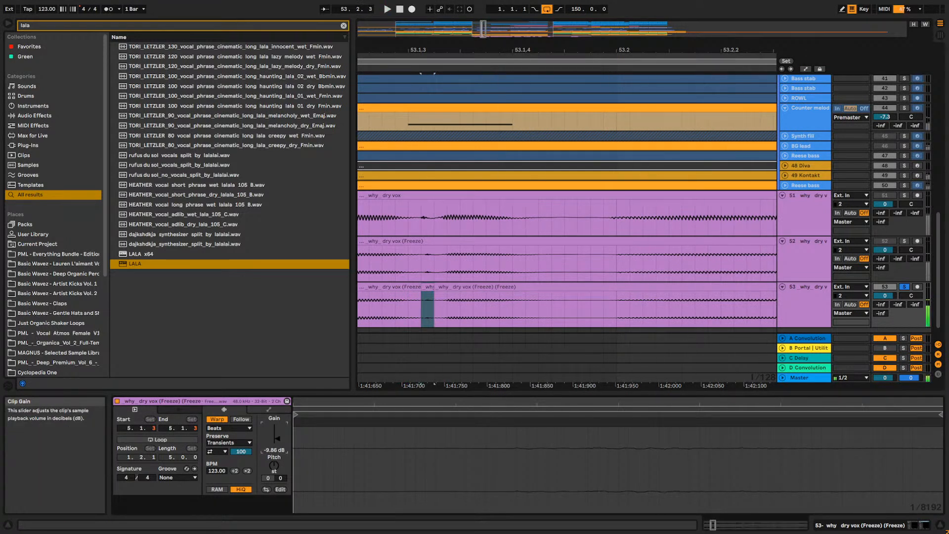
pyautogui.click(369, 298)
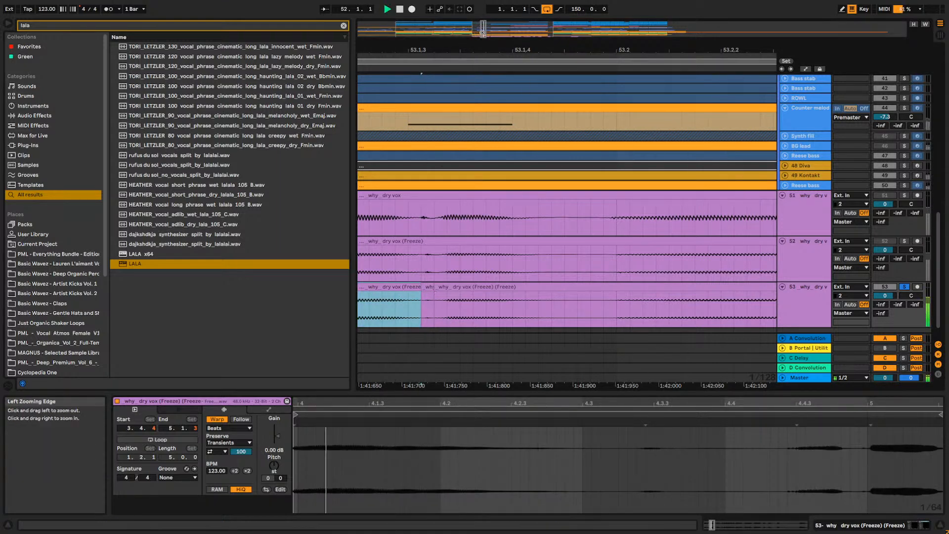
pyautogui.scroll(-4, 568, 282)
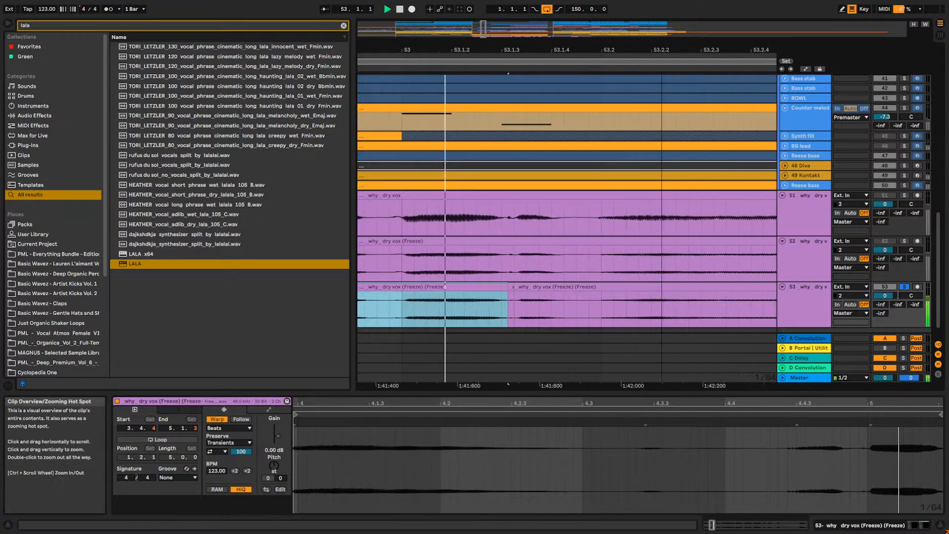
pyautogui.press('space')
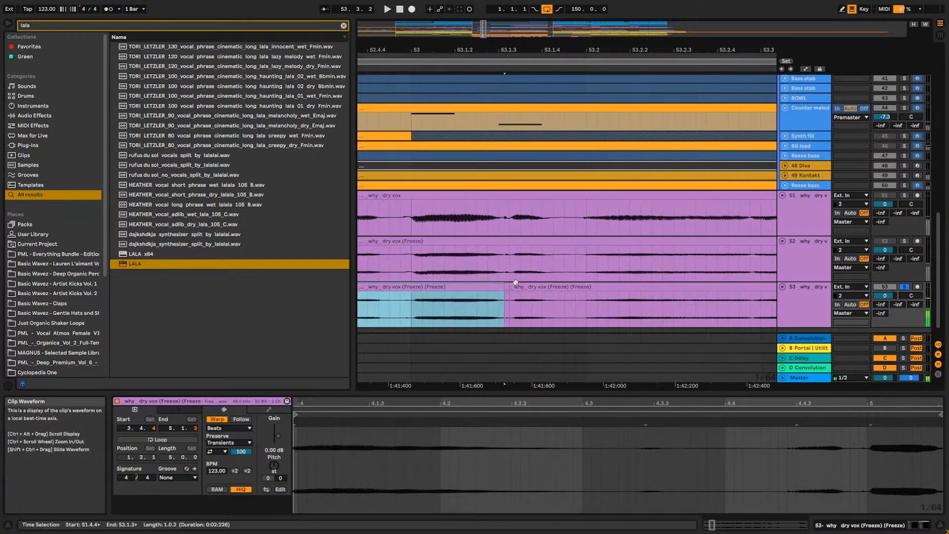
# Audition the soloed vocal from bar 53 onward, including from 54.3.4 and 56.3.4, for further sections that stick out.
pyautogui.click(683, 310)
pyautogui.press('space')
pyautogui.moveTo(483, 30)
pyautogui.mouseDown()
pyautogui.moveTo(489, 3)
pyautogui.moveTo(486, 25)
pyautogui.mouseUp()
pyautogui.click(538, 309)
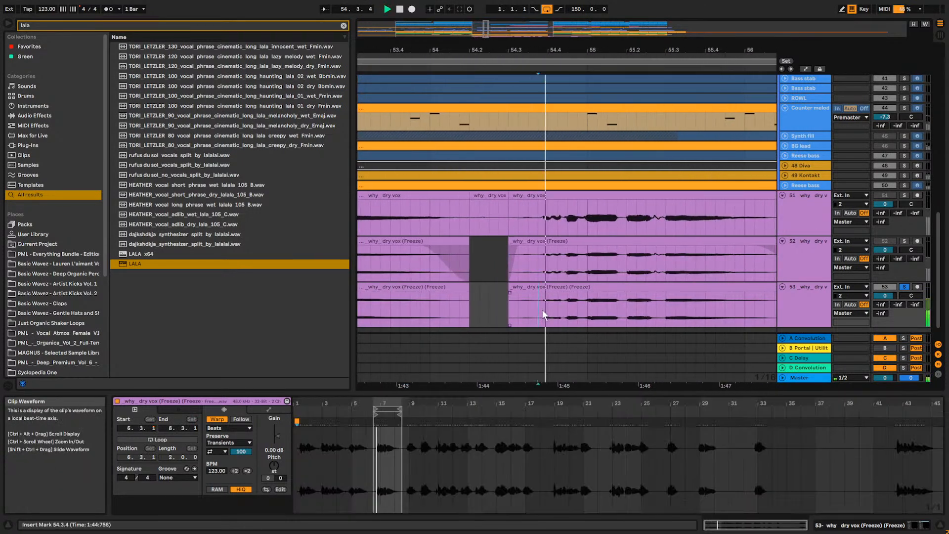
pyautogui.press('space')
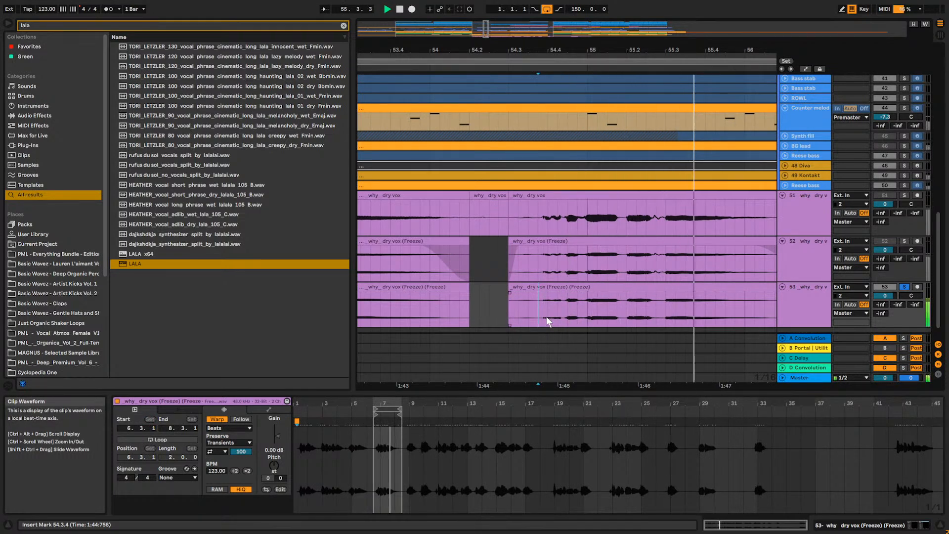
pyautogui.press('space')
pyautogui.moveTo(557, 314); pyautogui.dragTo(596, 311)
pyautogui.press('space')
pyautogui.press('space')
pyautogui.click(537, 306)
pyautogui.moveTo(485, 28); pyautogui.dragTo(489, 28)
pyautogui.click(595, 303)
pyautogui.press('space')
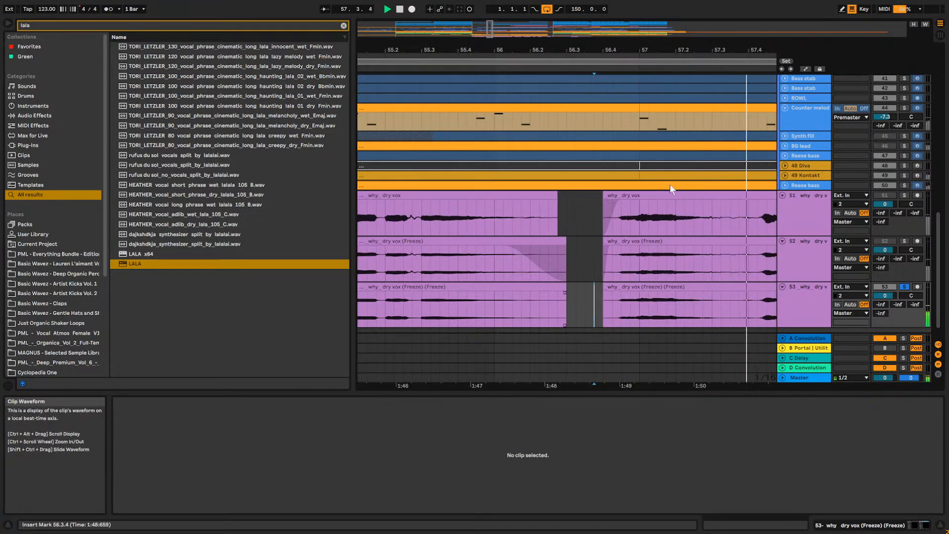
# Audition the soloed vocal from 63.2.3 and again from 63.4.1 to find the harsh spot.
pyautogui.moveTo(490, 28)
pyautogui.mouseDown()
pyautogui.moveTo(498, 36)
pyautogui.moveTo(509, 28)
pyautogui.mouseUp()
pyautogui.press('space')
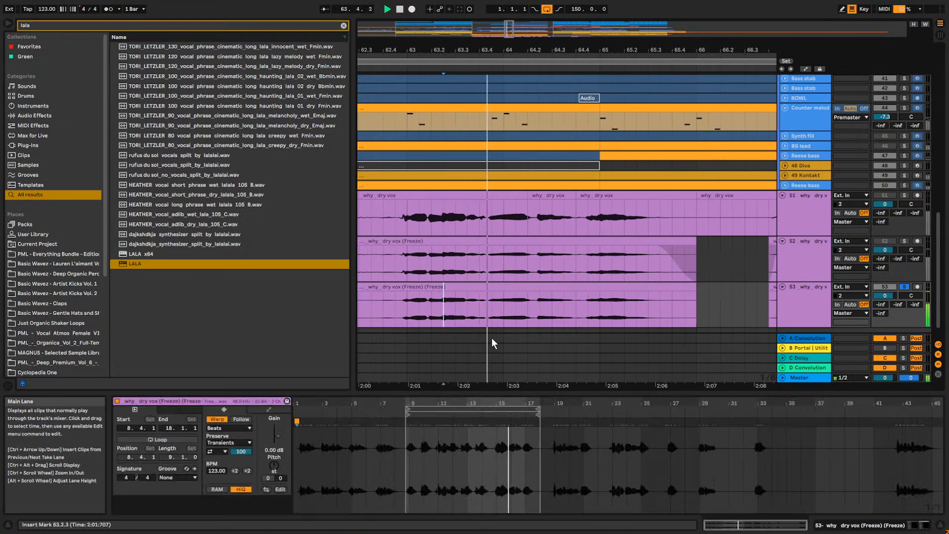
pyautogui.click(481, 317)
pyautogui.press('space')
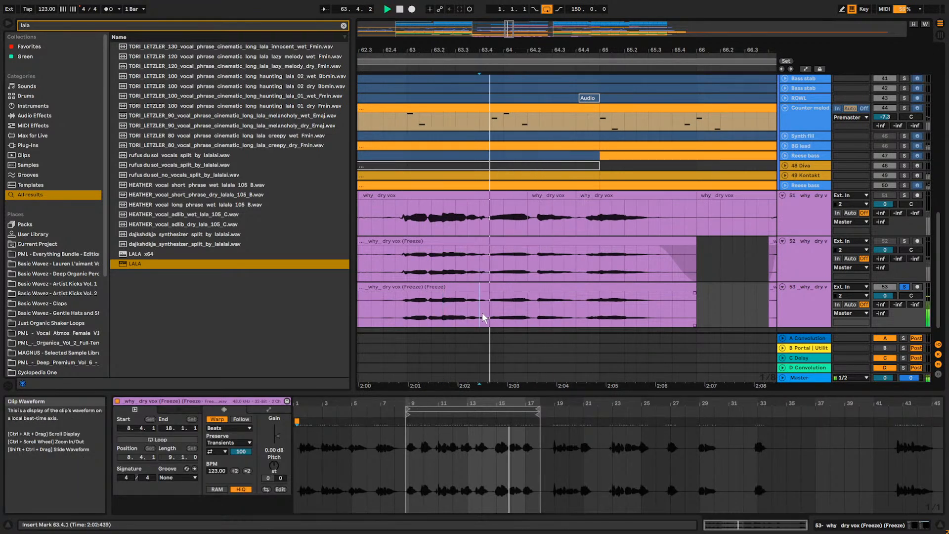
pyautogui.press('space')
# Split off the short section at 63.4.2 on track 53 and lower its clip gain to about -5.6 dB.
pyautogui.moveTo(506, 31); pyautogui.dragTo(509, 95)
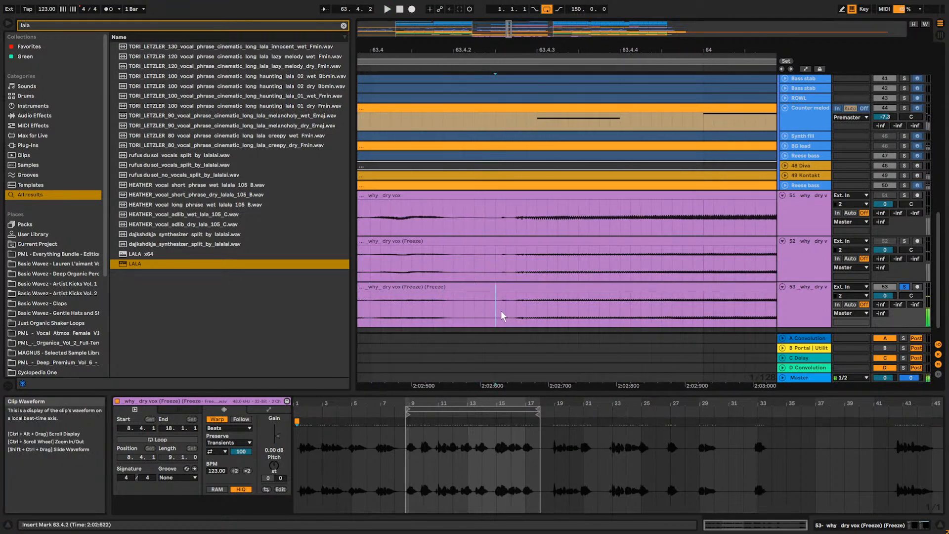
pyautogui.moveTo(501, 317); pyautogui.dragTo(514, 319)
pyautogui.press('space')
pyautogui.press('space')
pyautogui.press('space')
pyautogui.moveTo(277, 436); pyautogui.dragTo(276, 443)
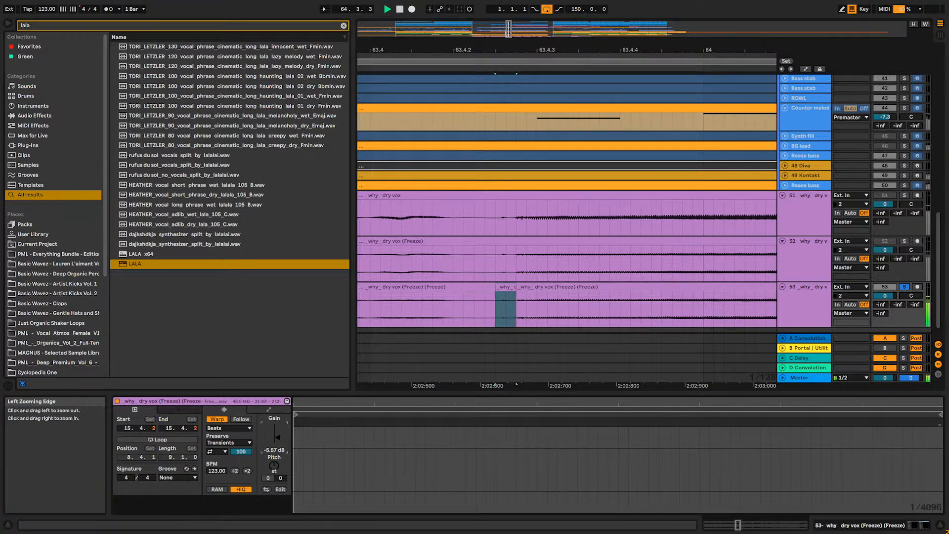
# Audition the start of the vocal phrase around 66.4.4 for a harsh onset.
pyautogui.moveTo(692, 50); pyautogui.dragTo(387, 28)
pyautogui.moveTo(452, 50); pyautogui.dragTo(624, 233)
pyautogui.press('space')
pyautogui.click(617, 315)
pyautogui.press('space')
pyautogui.press('space')
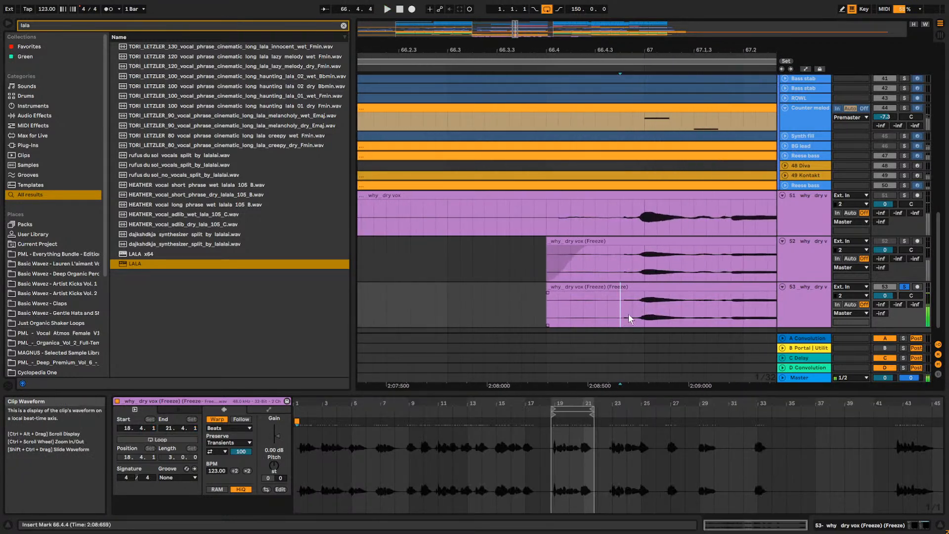
# Split off the short section at 66.4.4 and lower its clip gain to about -12.8 dB during playback.
pyautogui.moveTo(623, 313); pyautogui.dragTo(633, 314)
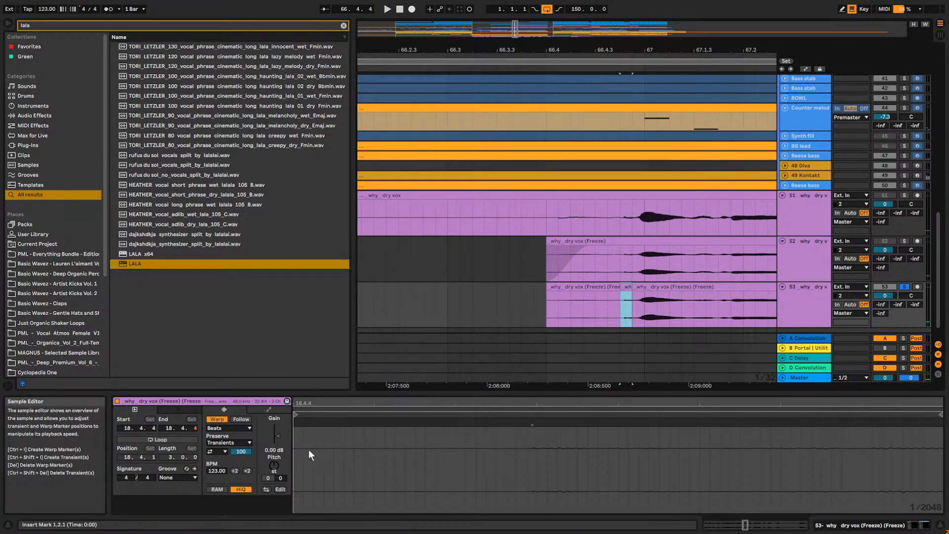
pyautogui.hotkey('ctrl', 'e')
pyautogui.press('space')
pyautogui.moveTo(277, 435); pyautogui.dragTo(277, 438)
pyautogui.press('space')
# Extend the end of the quieter clip at 66.4.4 slightly toward bar 67 and play it back from 66.4.3.
pyautogui.click(632, 294)
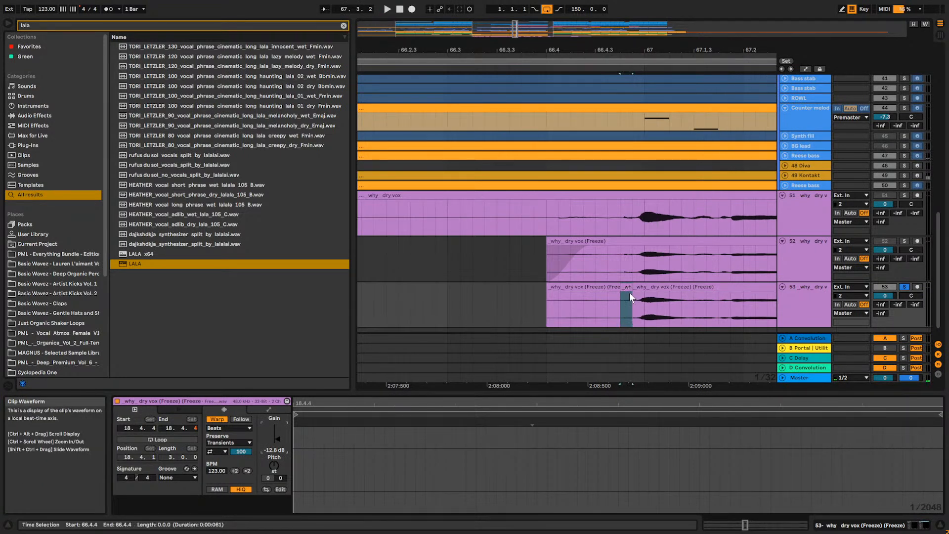
pyautogui.click(629, 293)
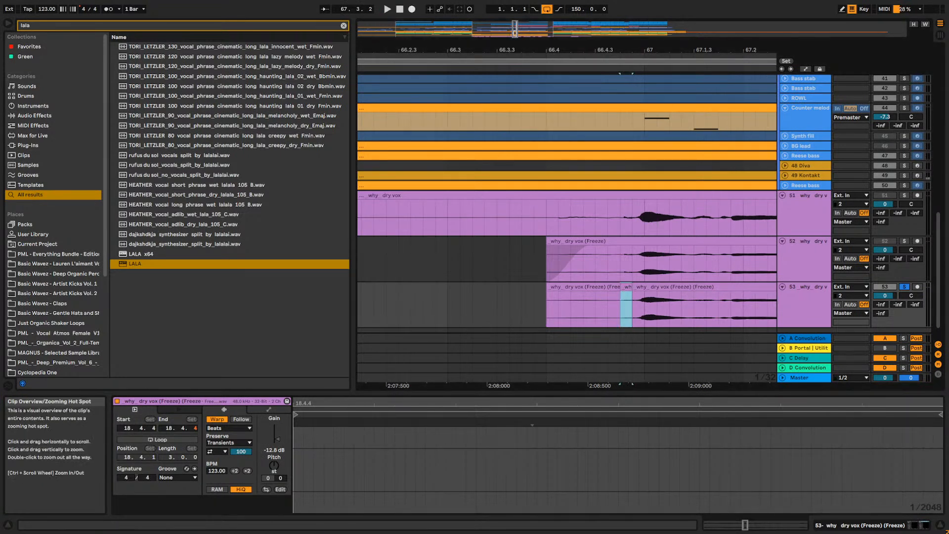
pyautogui.moveTo(515, 30); pyautogui.dragTo(519, 75)
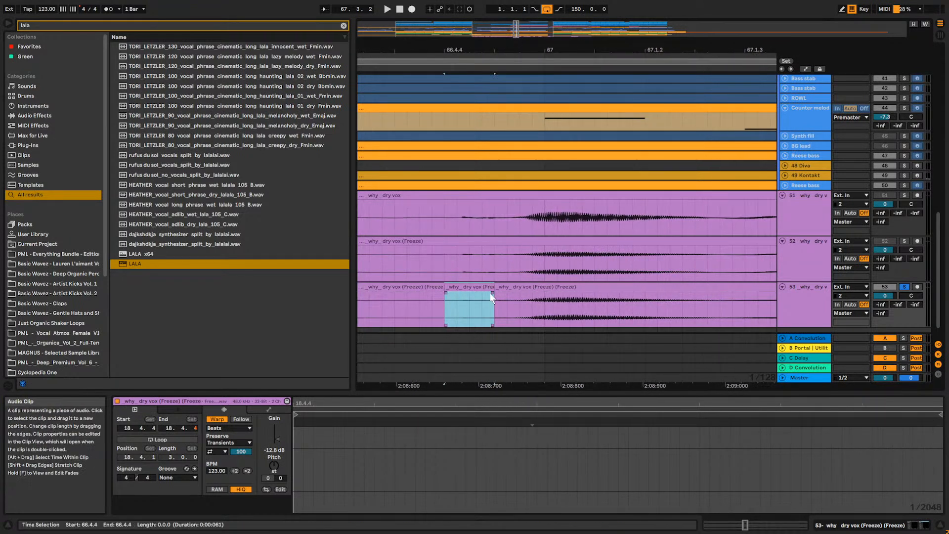
pyautogui.moveTo(493, 289); pyautogui.dragTo(506, 290)
pyautogui.click(433, 309)
pyautogui.press('space')
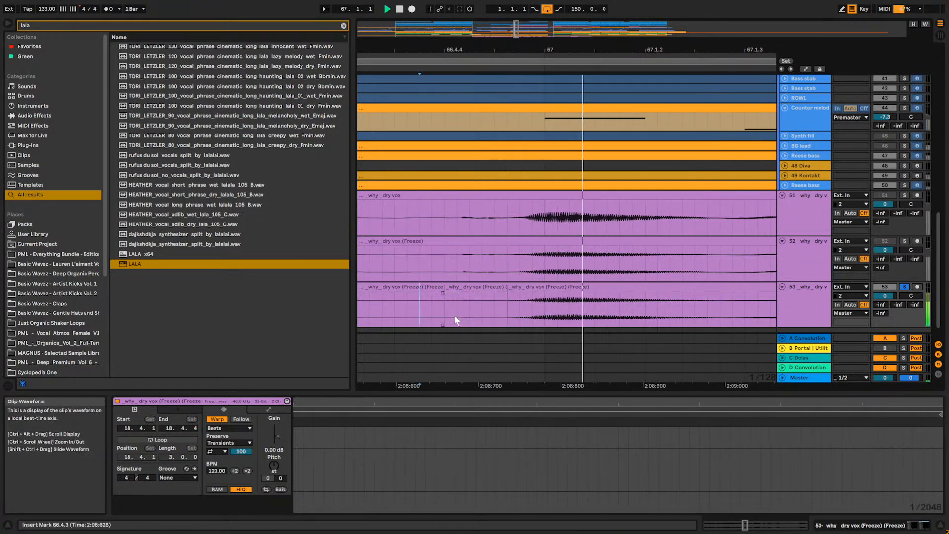
# Audition the vocal phrases from 70.4.1 and around 74.4.1 for further sections that stick out.
pyautogui.moveTo(516, 29)
pyautogui.mouseDown()
pyautogui.moveTo(517, 4)
pyautogui.moveTo(524, 31)
pyautogui.mouseUp()
pyautogui.click(519, 306)
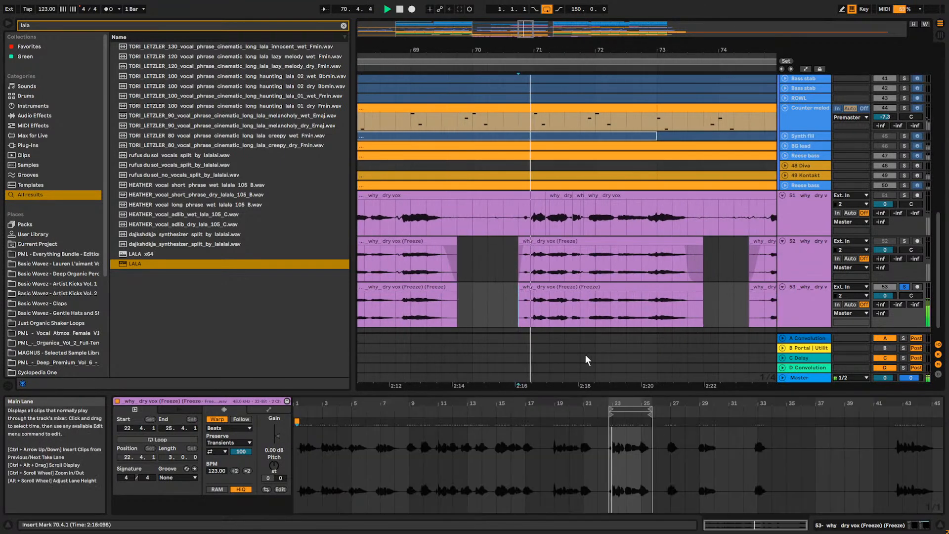
pyautogui.moveTo(527, 29); pyautogui.dragTo(534, 30)
pyautogui.click(533, 312)
pyautogui.press('space')
pyautogui.press('space')
pyautogui.press('space')
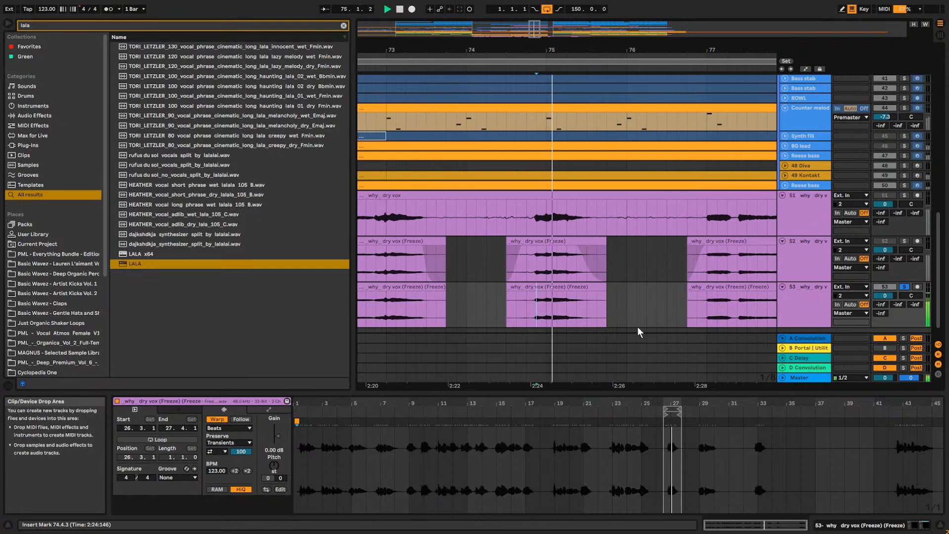
pyautogui.press('space')
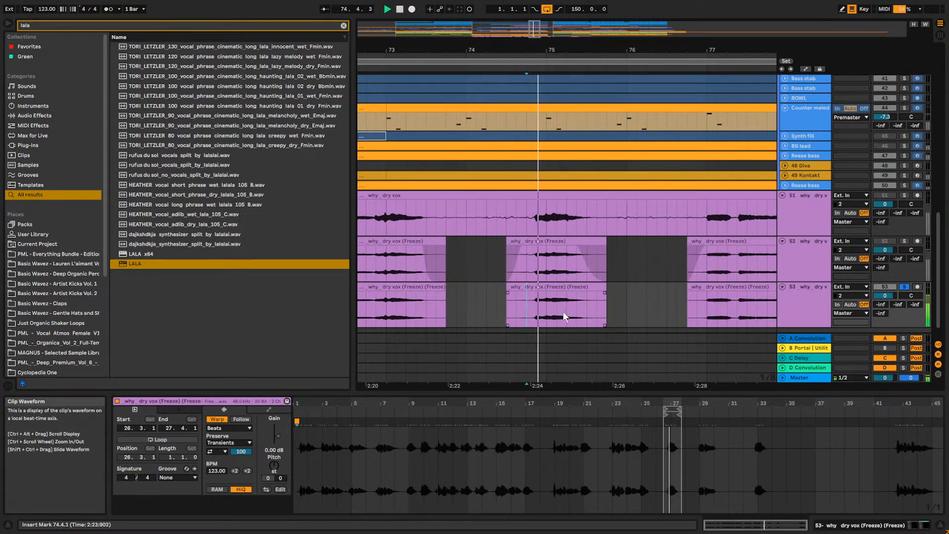
# Audition the vocal phrases starting just before bar 77 and from 80.3.3.
pyautogui.click(706, 306)
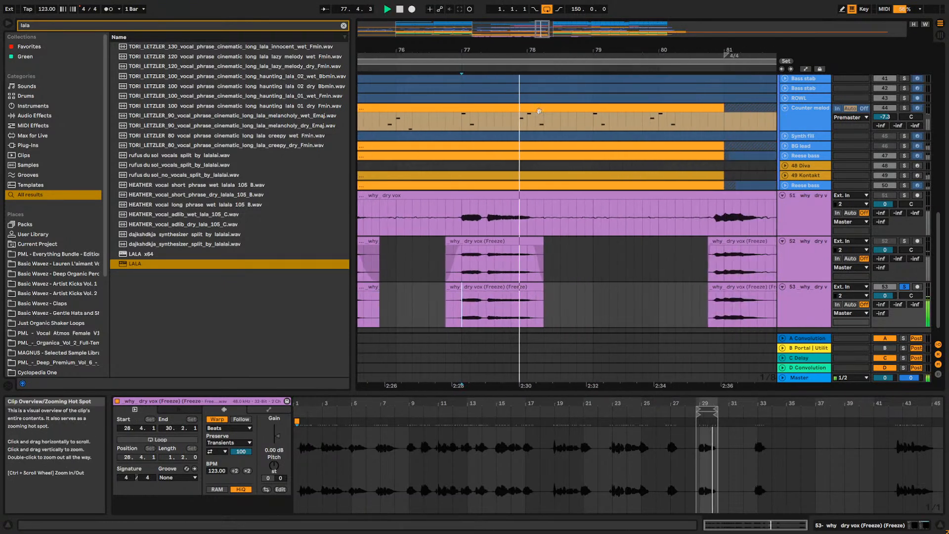
pyautogui.press('space')
pyautogui.click(701, 313)
pyautogui.press('space')
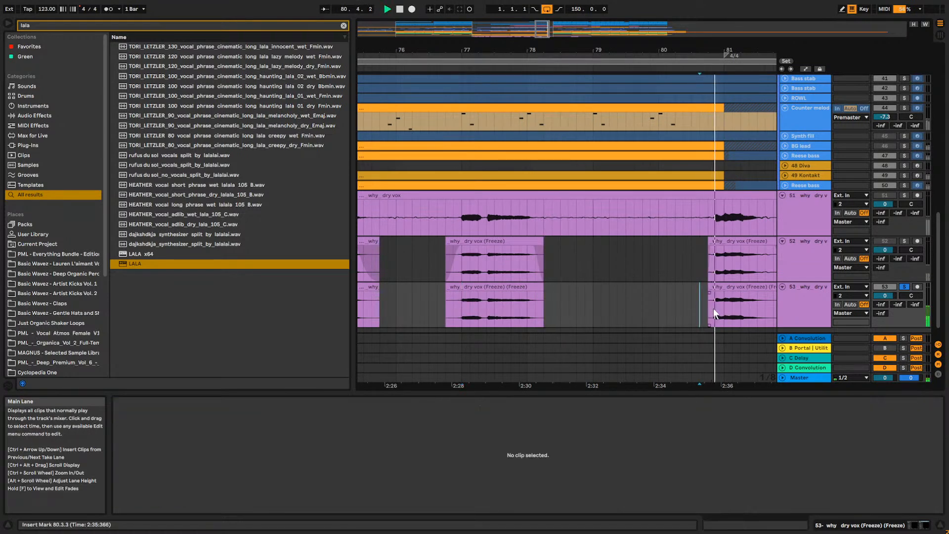
# Audition the last vocal phrase in drop 2 from 90.3.1 and locate the harsh spot near 92.2.3.
pyautogui.moveTo(542, 29); pyautogui.dragTo(575, 32)
pyautogui.press('space')
pyautogui.click(368, 307)
pyautogui.press('space')
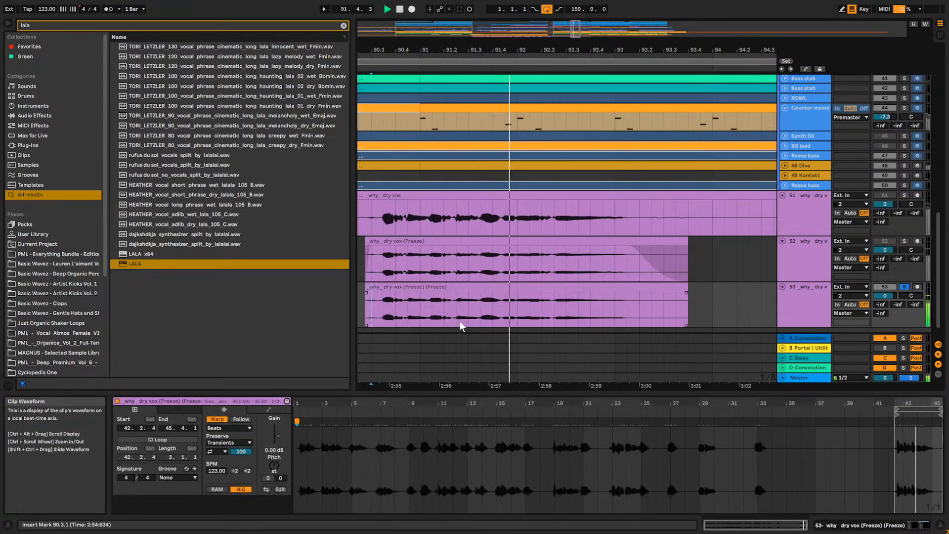
pyautogui.click(554, 309)
pyautogui.press('space')
# Split off the short section just before 92.2.3, lower its clip gain to about -4.6 dB, and play it back.
pyautogui.scroll(8, 555, 279)
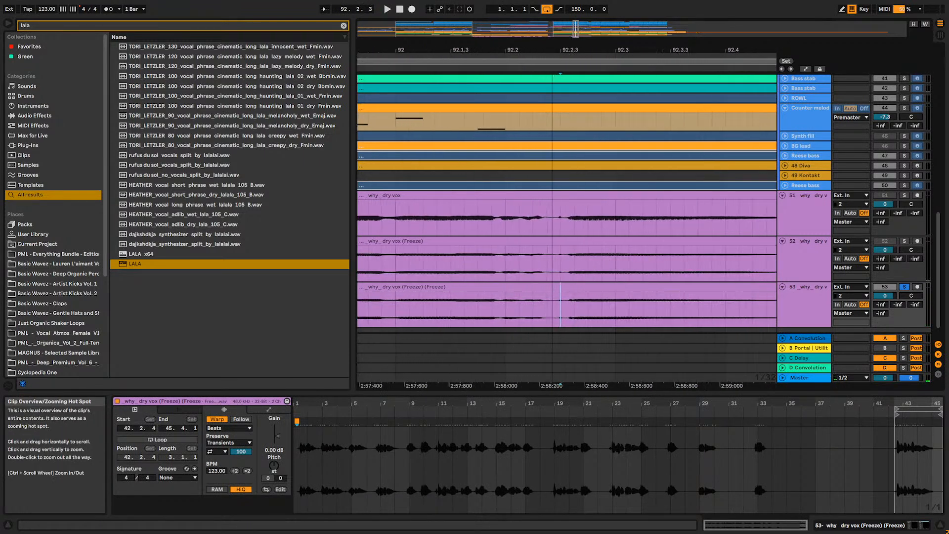
pyautogui.moveTo(567, 306); pyautogui.dragTo(587, 302)
pyautogui.hotkey('ctrl', 'e')
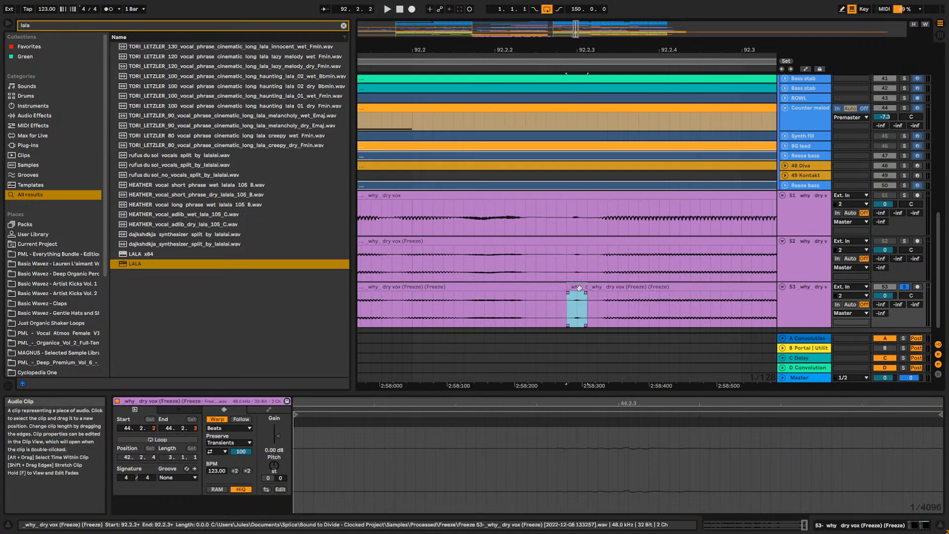
pyautogui.press('space')
pyautogui.moveTo(278, 436); pyautogui.dragTo(277, 447)
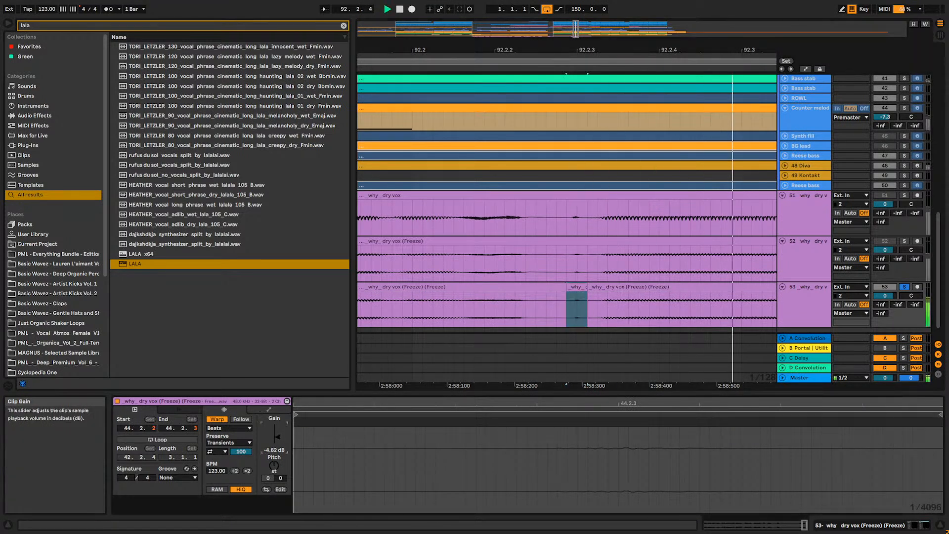
pyautogui.click(422, 311)
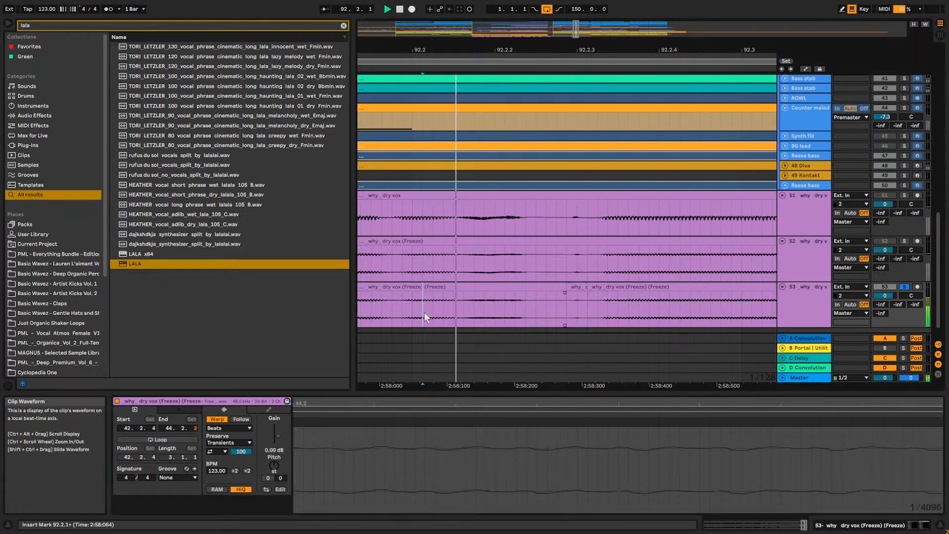
pyautogui.press('space')
# Select all vocal clips on track 53 from 49.1.1 to 93.4.1 and create crossfades on their clip edges.
pyautogui.moveTo(576, 28); pyautogui.dragTo(524, 34)
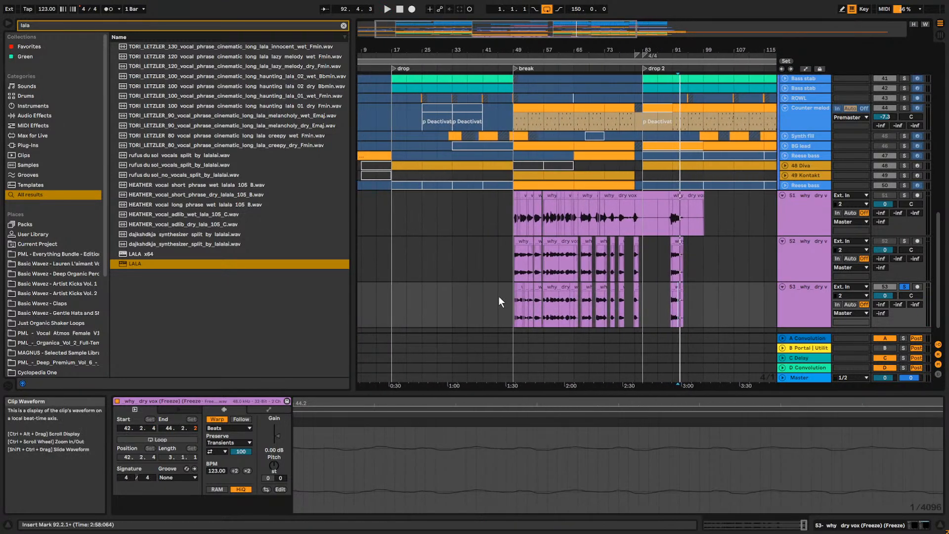
pyautogui.click(682, 286)
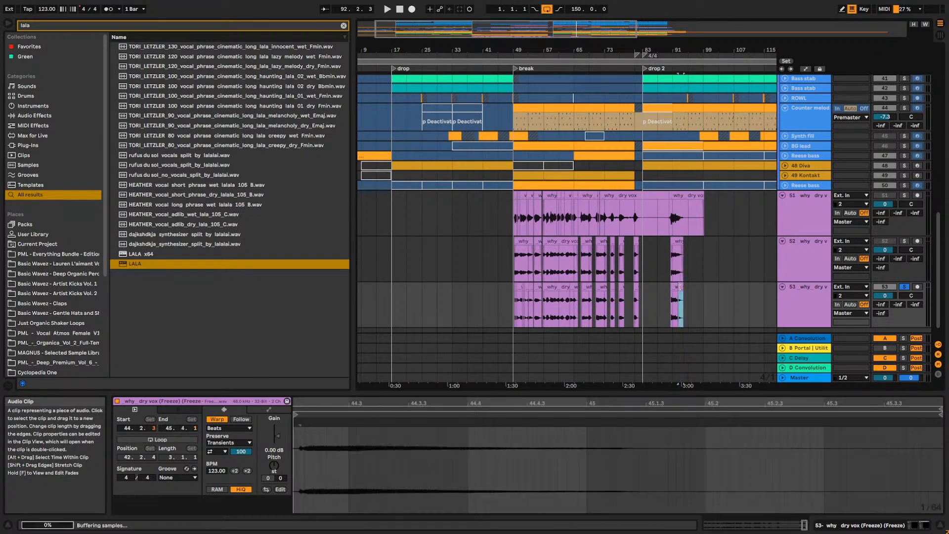
pyautogui.keyDown('shift'); pyautogui.click(512, 292); pyautogui.keyUp('shift')
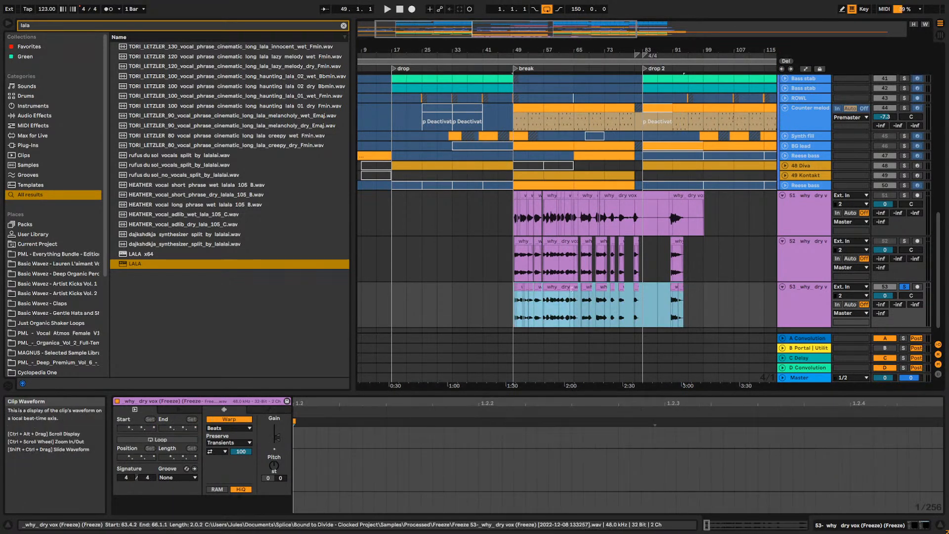
pyautogui.rightClick(563, 290)
pyautogui.click(642, 391)
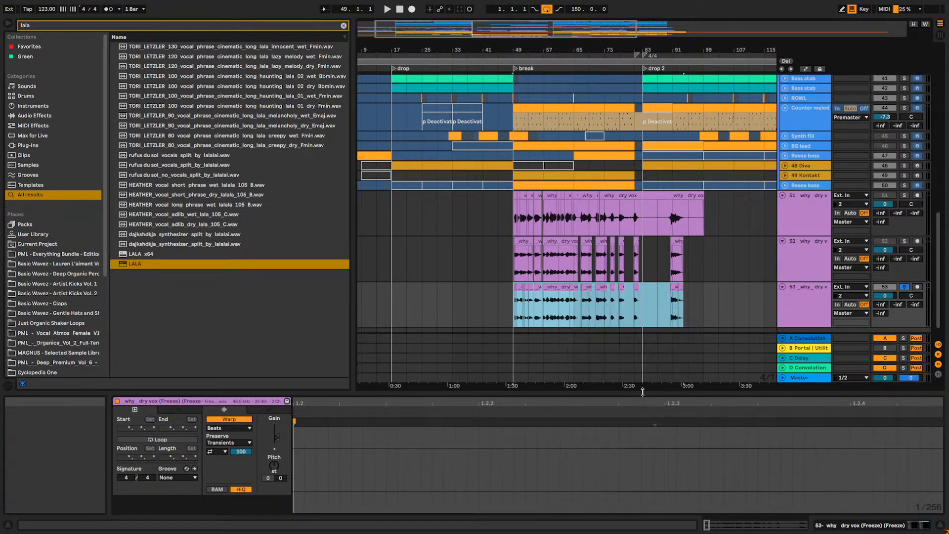
pyautogui.rightClick(560, 288)
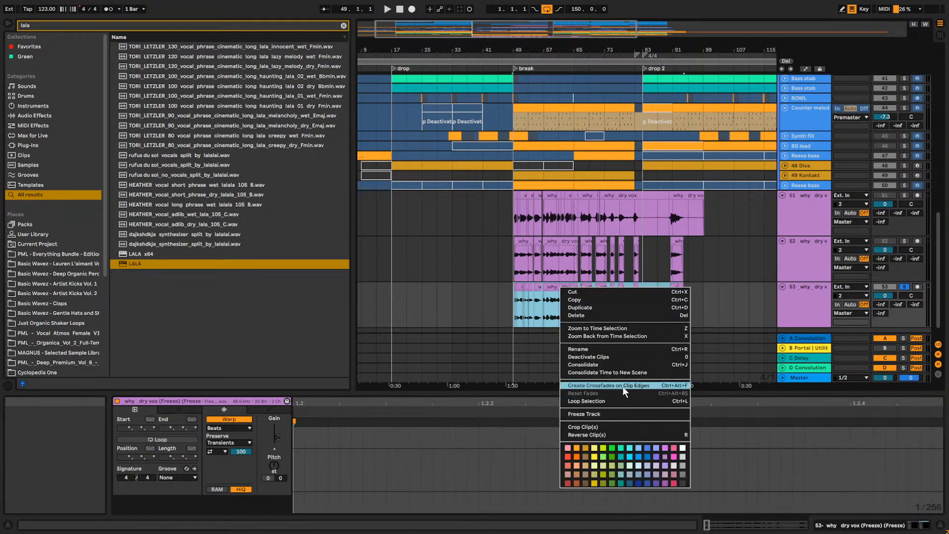
pyautogui.click(622, 387)
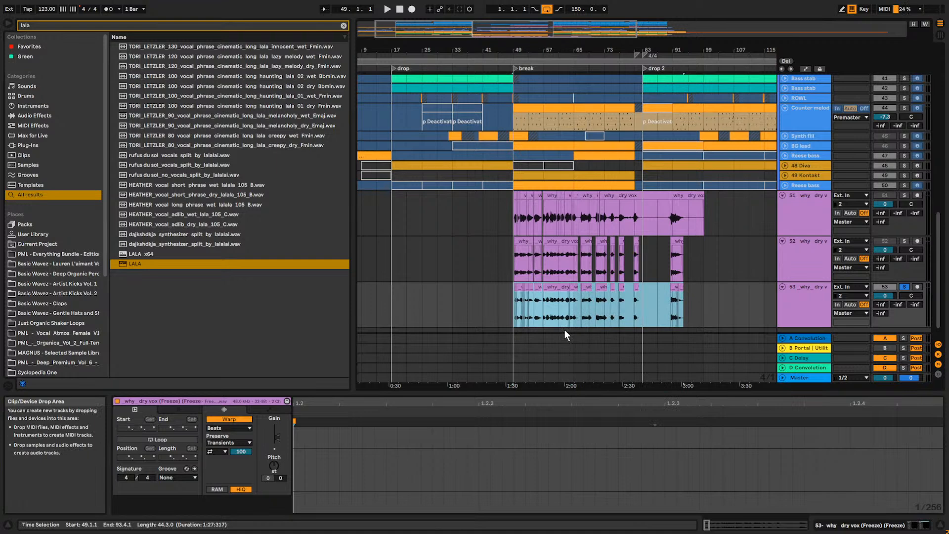
# Play back the crossfaded vocal from the start of the break.
pyautogui.click(511, 301)
pyautogui.press('space')
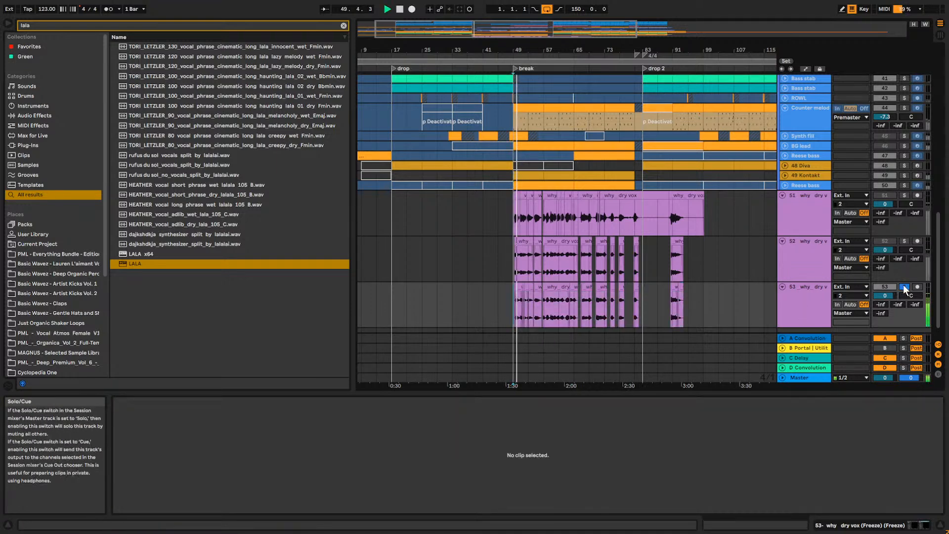
pyautogui.press('space')
# Show the device chain of vocal track 53 and clear the browser search.
pyautogui.click(797, 302)
pyautogui.doubleClick(797, 302)
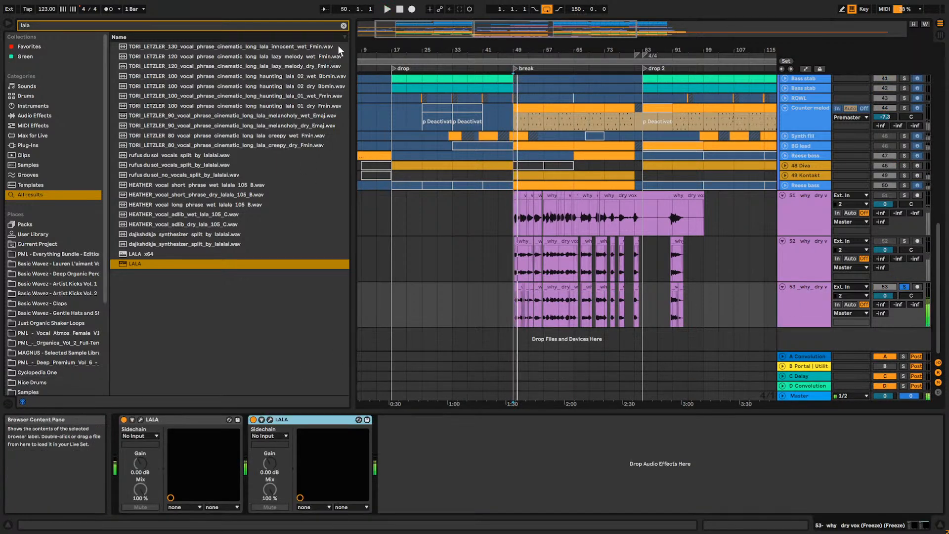
pyautogui.click(343, 25)
pyautogui.moveTo(421, 26); pyautogui.dragTo(506, 118)
pyautogui.press('space')
pyautogui.press('space')
# Duplicate vocal track 53 with its clips and both LALA devices.
pyautogui.click(796, 307)
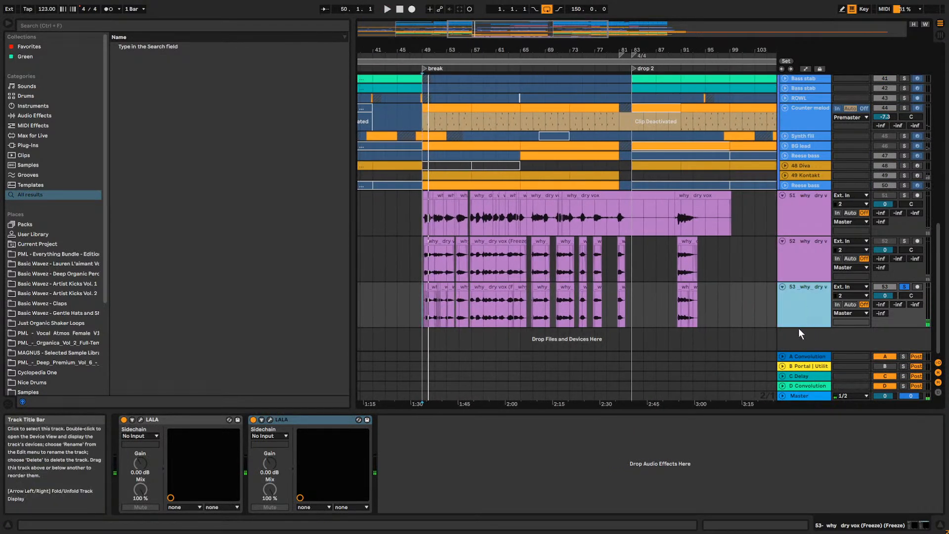
pyautogui.hotkey('ctrl', 'd')
pyautogui.click(802, 289)
pyautogui.click(803, 332)
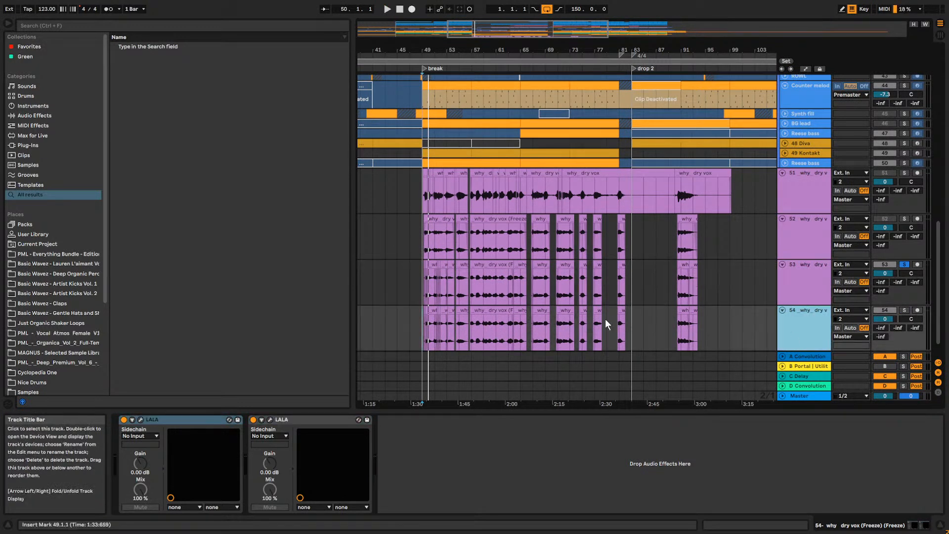
# Freeze and flatten the duplicated vocal track 54 to print its LALA processing.
pyautogui.rightClick(796, 325)
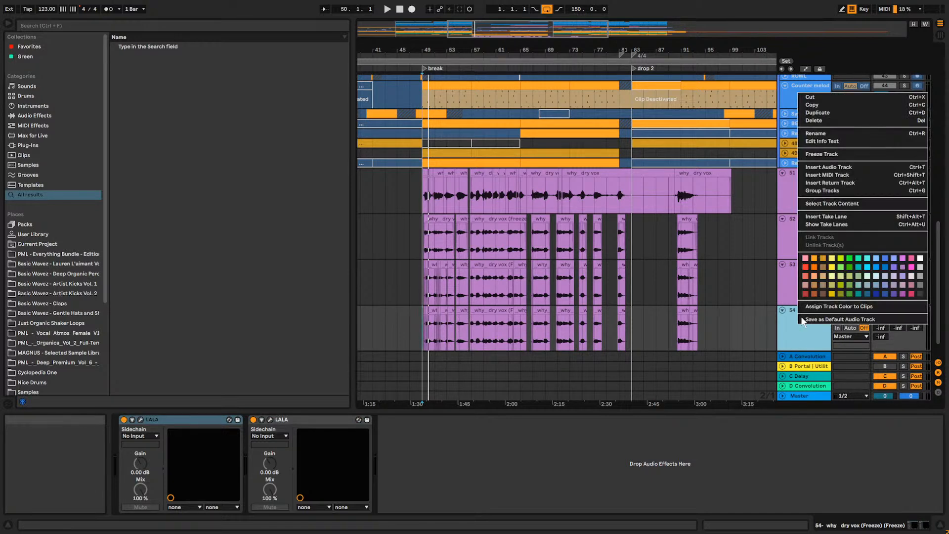
pyautogui.click(819, 154)
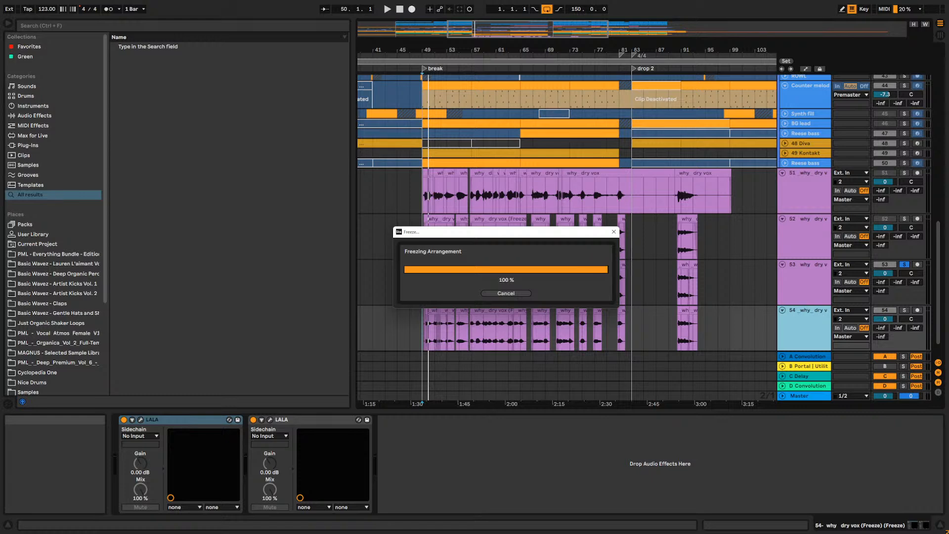
pyautogui.rightClick(803, 337)
pyautogui.click(846, 163)
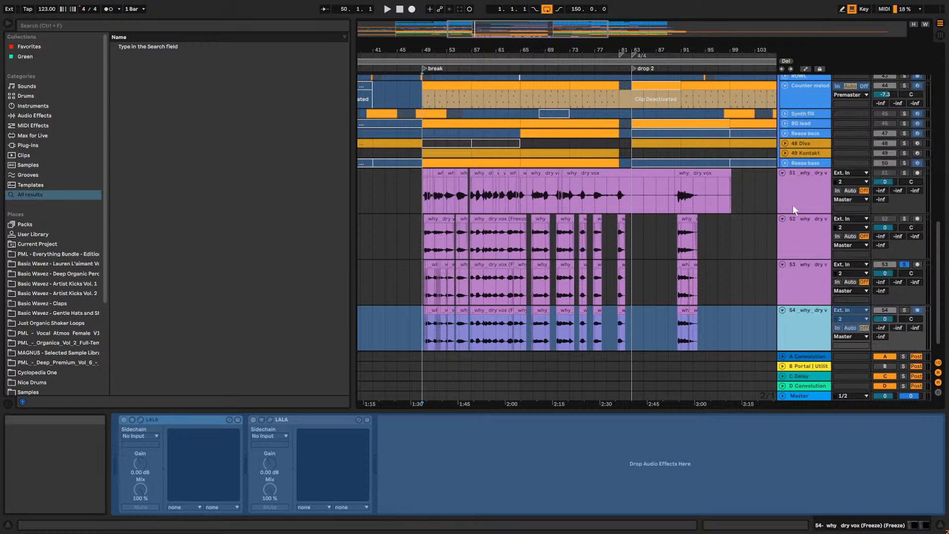
pyautogui.click(441, 323)
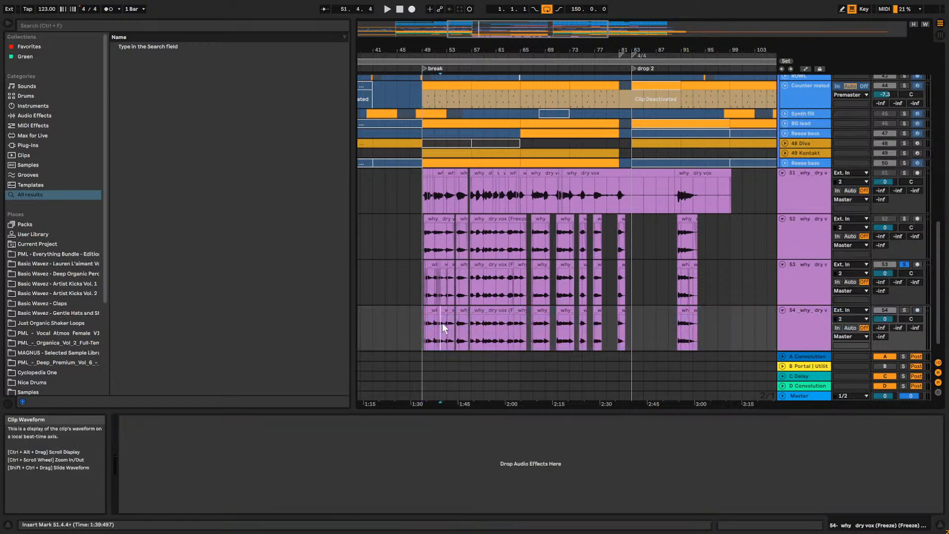
pyautogui.moveTo(525, 36); pyautogui.dragTo(514, 55)
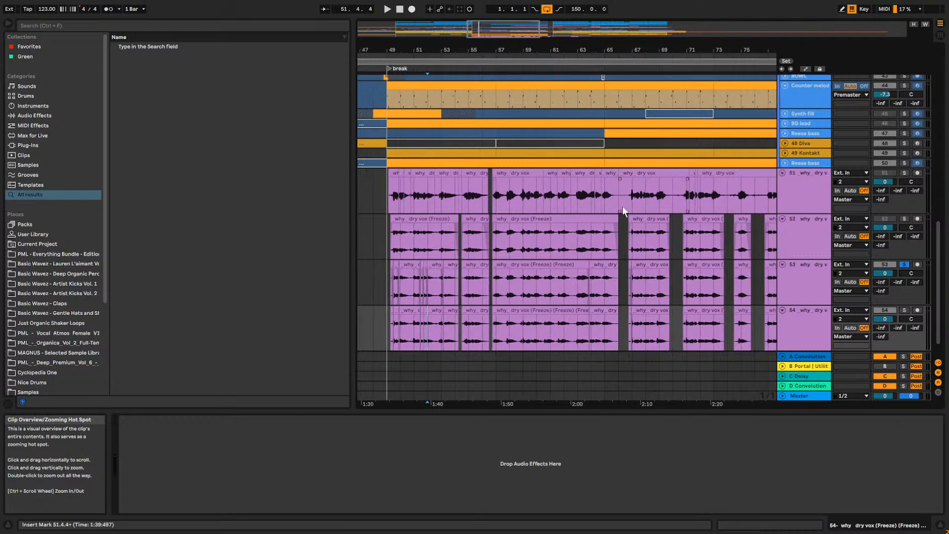
# Compare the waveforms of vocal tracks 53 and 54 closely around bars 57 to 58.
pyautogui.click(509, 283)
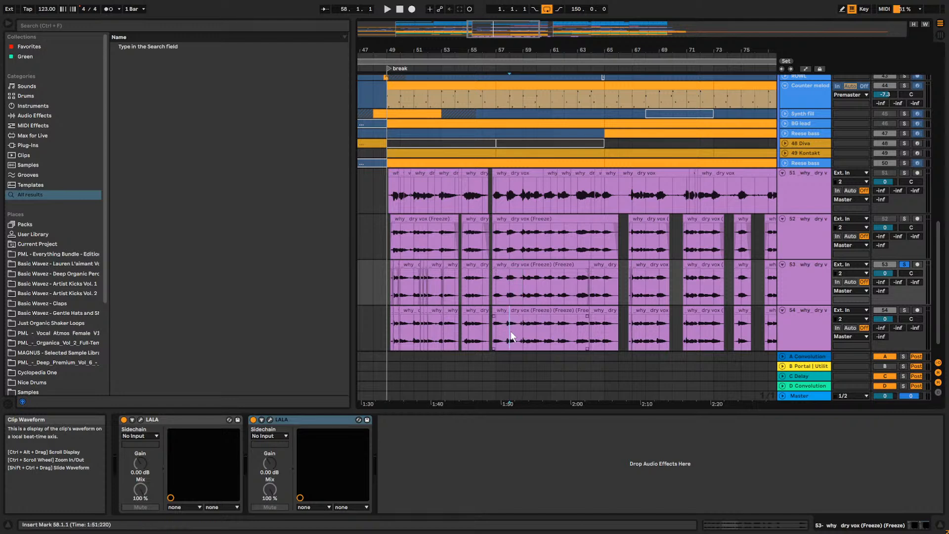
pyautogui.moveTo(497, 23); pyautogui.dragTo(501, 106)
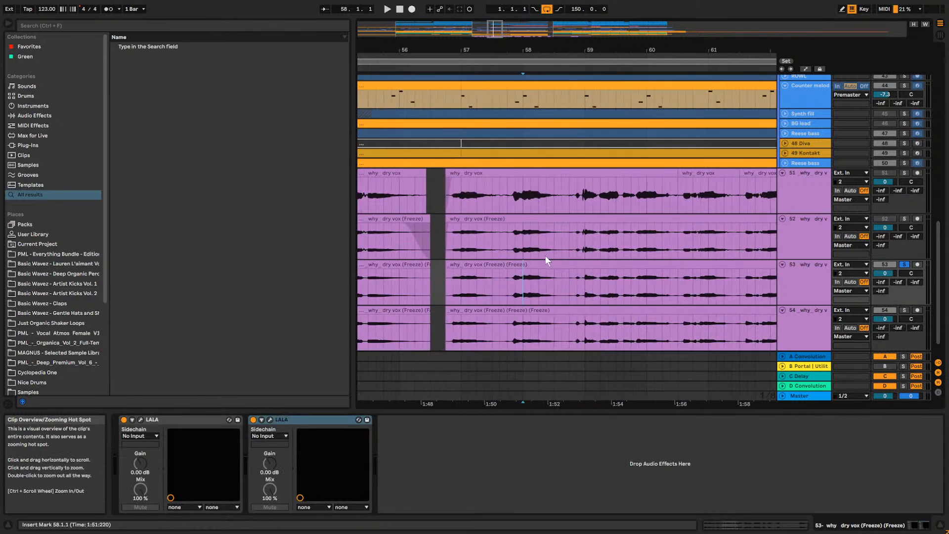
pyautogui.click(531, 329)
pyautogui.moveTo(513, 329); pyautogui.dragTo(520, 338)
pyautogui.click(510, 333)
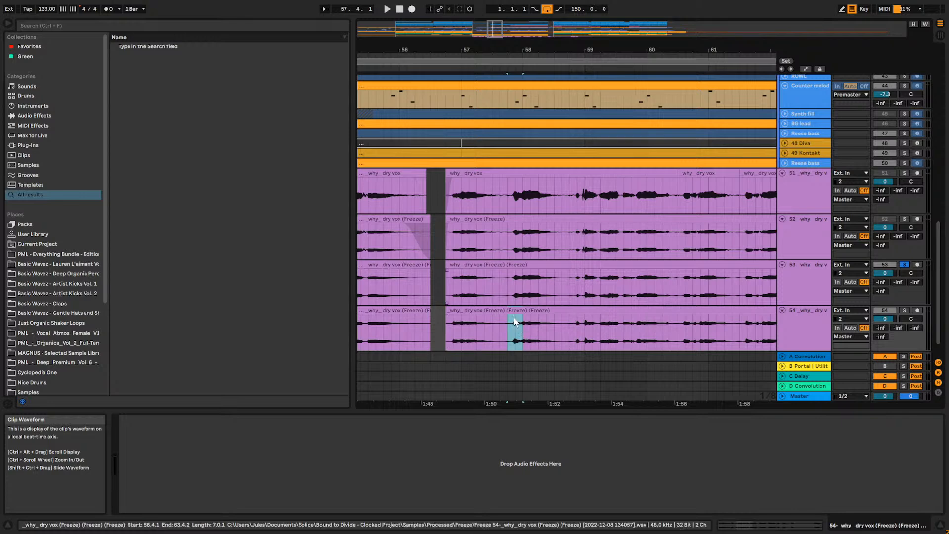
pyautogui.moveTo(511, 336); pyautogui.dragTo(525, 341)
pyautogui.scroll(-2, 525, 341)
pyautogui.click(509, 302)
pyautogui.moveTo(494, 24)
pyautogui.mouseDown()
pyautogui.moveTo(494, 14)
pyautogui.moveTo(494, 27)
pyautogui.mouseUp()
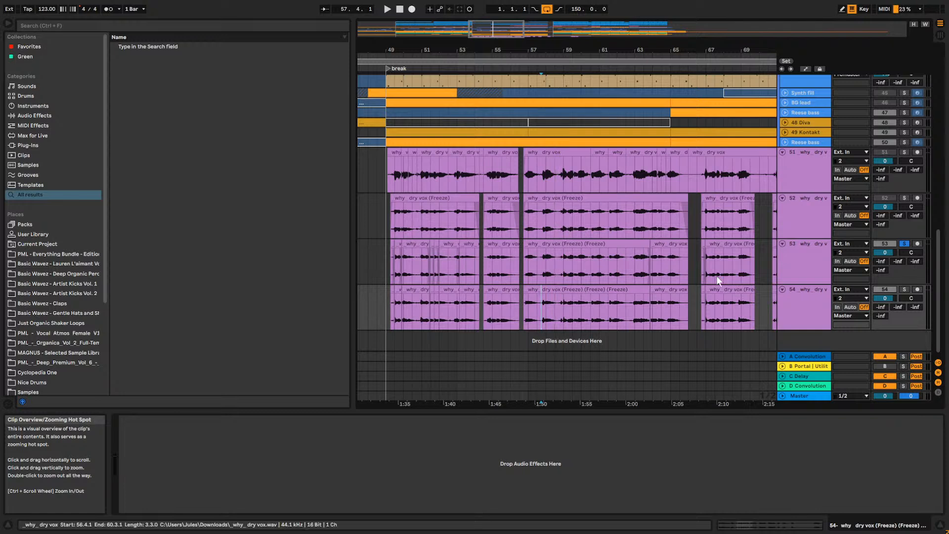
# Unsolo and deactivate vocal track 53, and play vocal track 54 with the full mix from the start of the break.
pyautogui.click(904, 244)
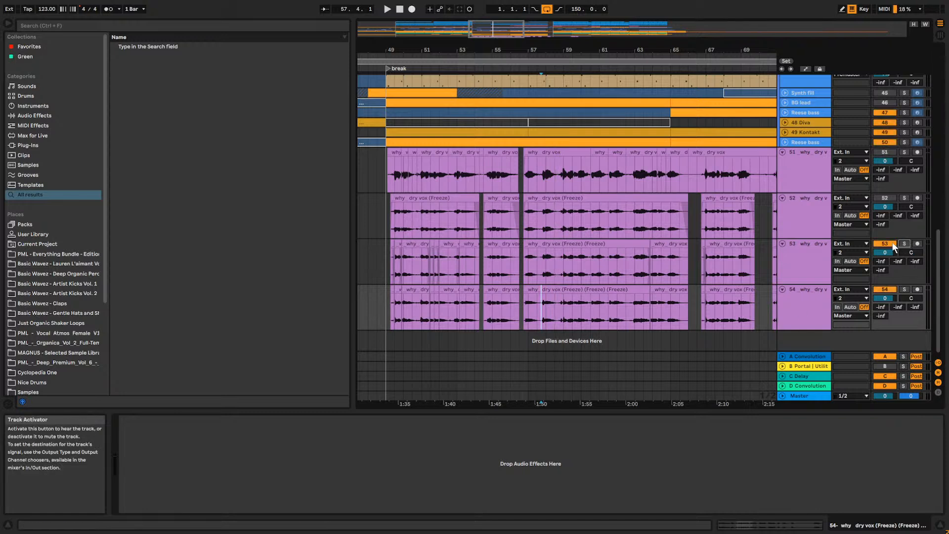
pyautogui.click(385, 304)
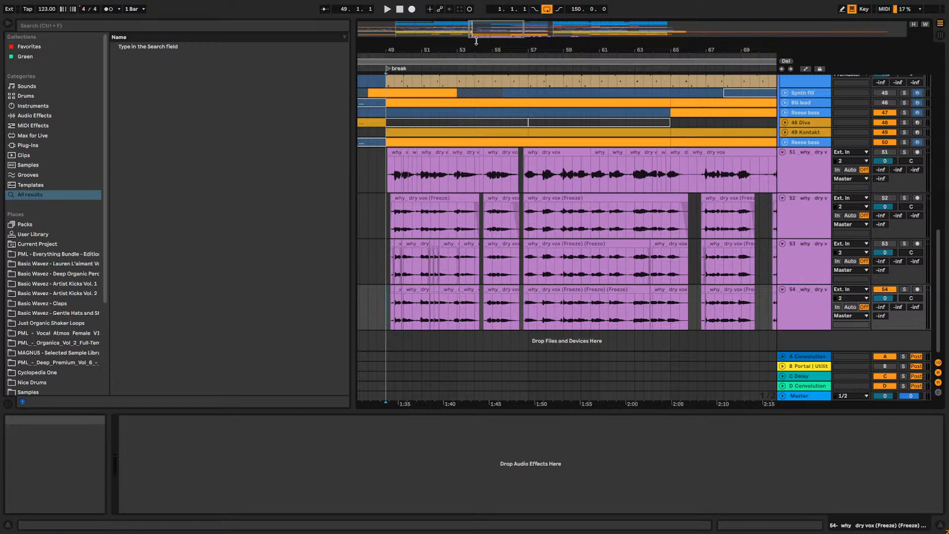
pyautogui.moveTo(503, 31); pyautogui.dragTo(484, 37)
pyautogui.press('space')
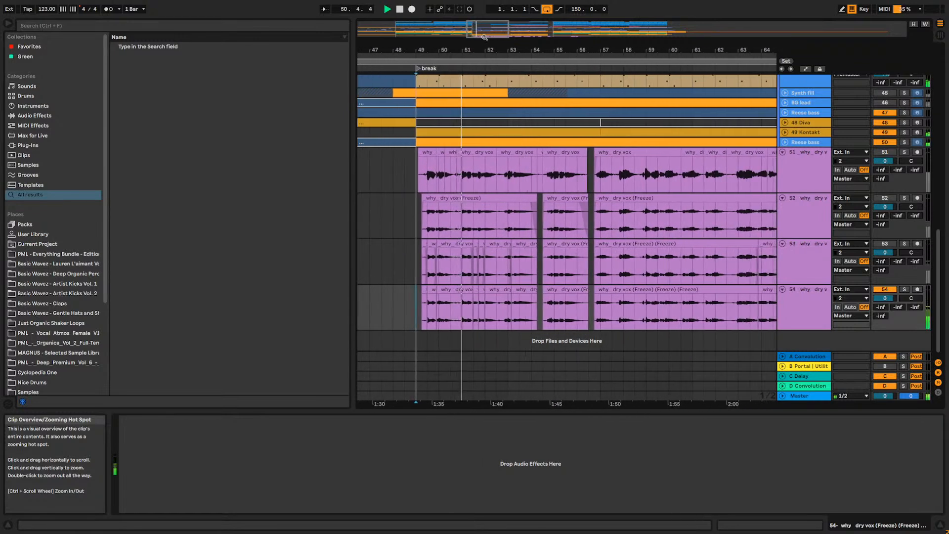
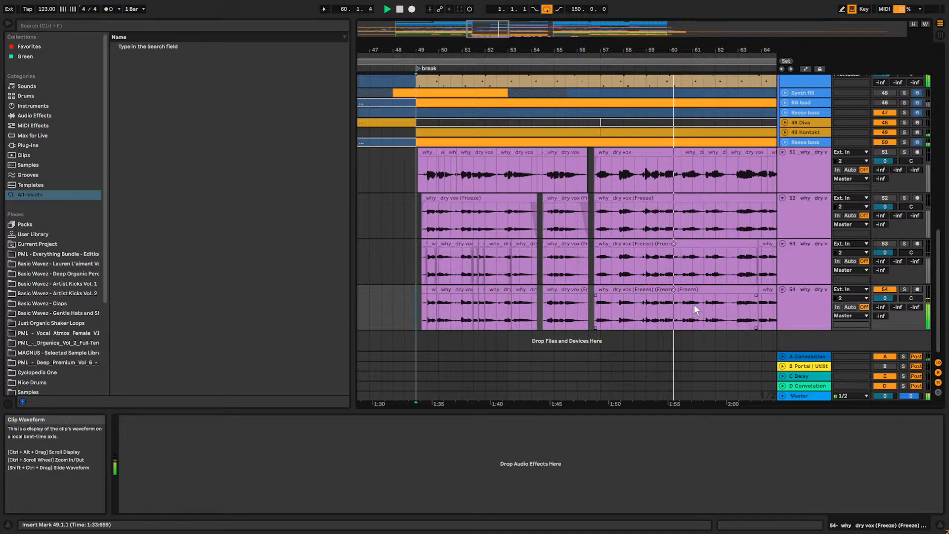
# Split out the short section of vocal track 54 from 58.4.4 to 59.1.1 and play it back.
pyautogui.click(639, 313)
pyautogui.press('space')
pyautogui.moveTo(494, 29); pyautogui.dragTo(495, 84)
pyautogui.moveTo(607, 188); pyautogui.dragTo(616, 339)
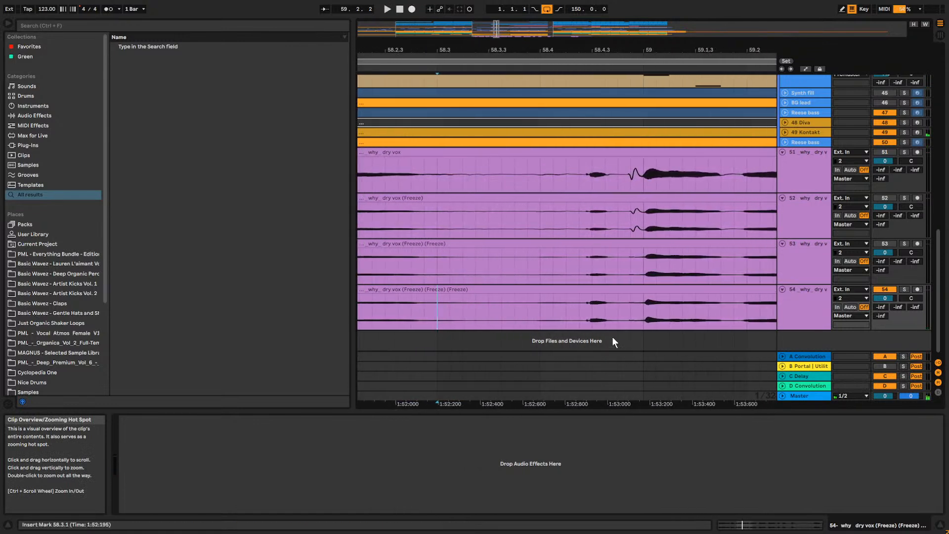
pyautogui.click(619, 319)
pyautogui.press('space')
pyautogui.press('space')
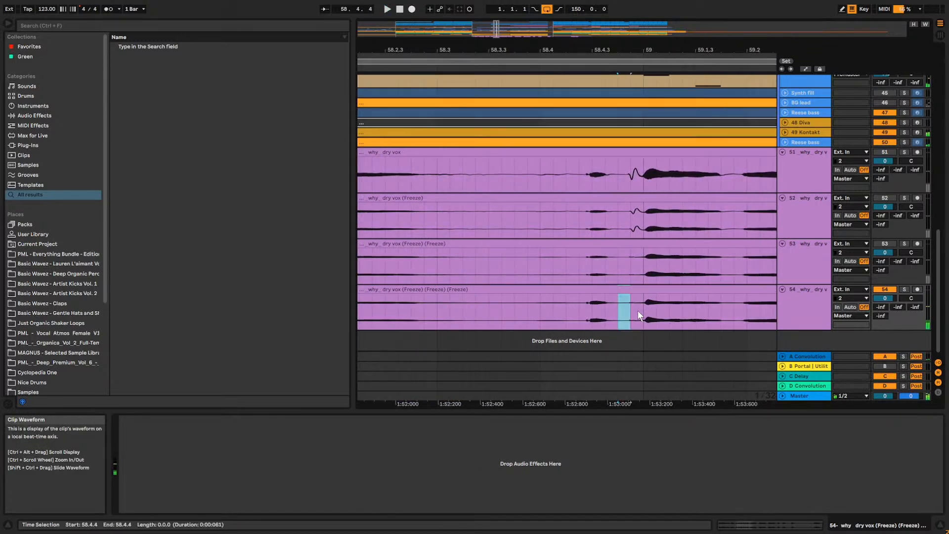
pyautogui.doubleClick(637, 291)
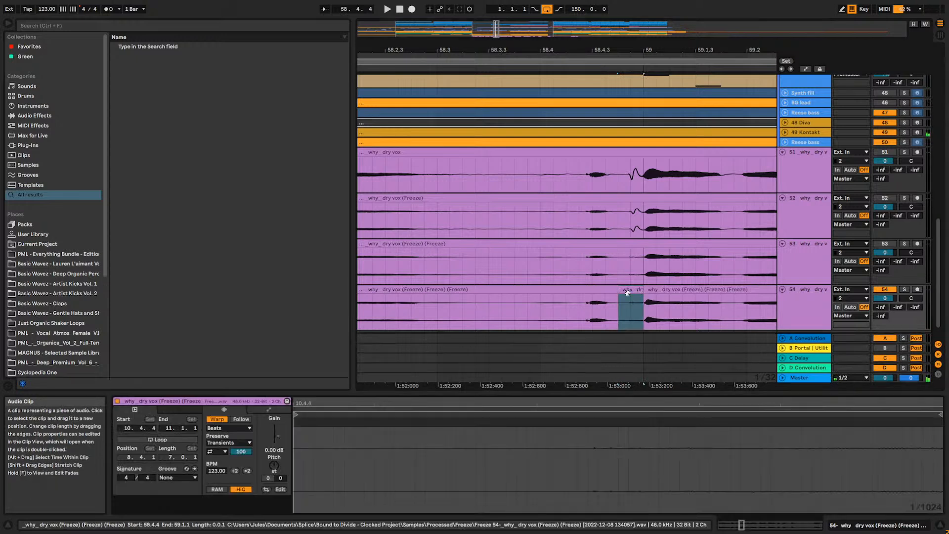
pyautogui.press('space')
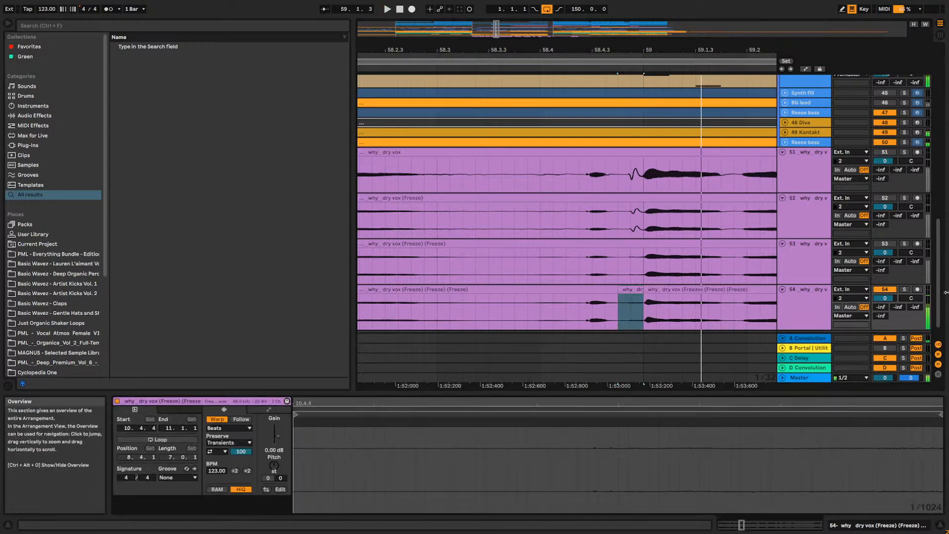
# Solo vocal track 54 and audition a fade-in on the short slice just before bar 59.
pyautogui.click(904, 290)
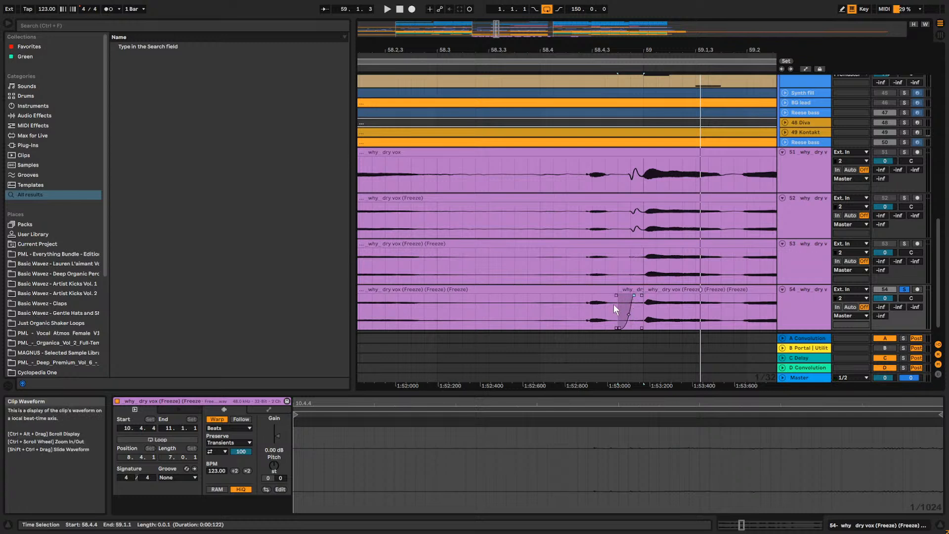
pyautogui.click(620, 304)
pyautogui.press('space')
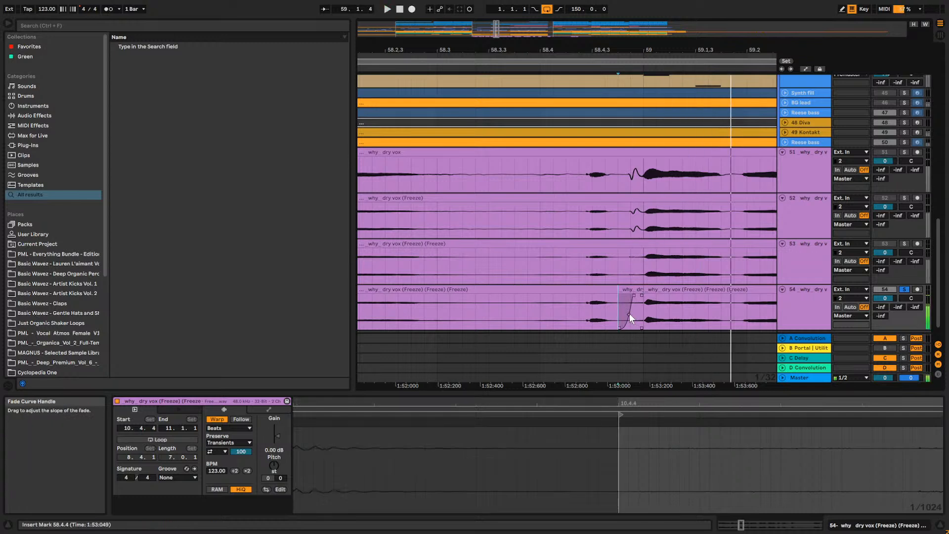
pyautogui.click(553, 294)
pyautogui.press('space')
# Create crossfades on the edges of the split clips around bar 59 on vocal track 54 and play across them.
pyautogui.click(662, 291)
pyautogui.keyDown('shift'); pyautogui.click(588, 291); pyautogui.keyUp('shift')
pyautogui.rightClick(588, 295)
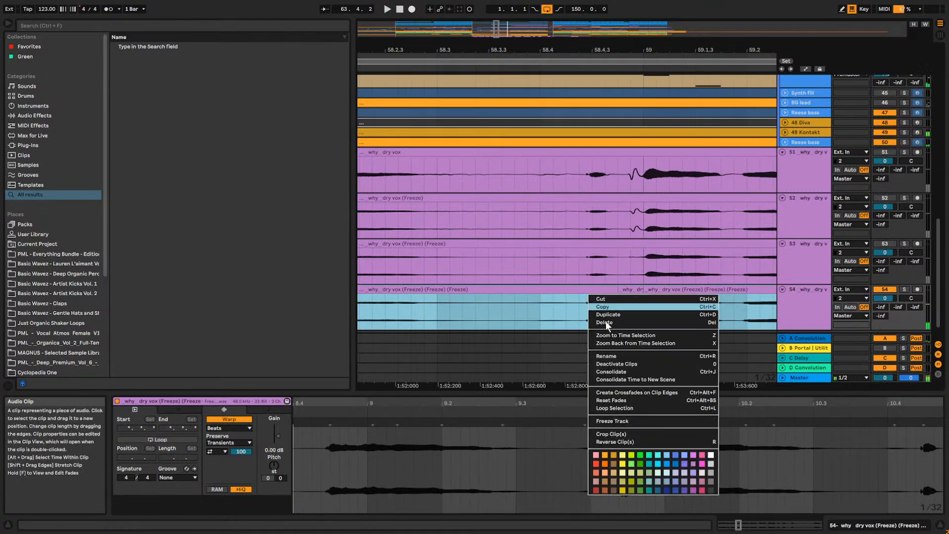
pyautogui.click(637, 392)
pyautogui.click(502, 321)
pyautogui.press('space')
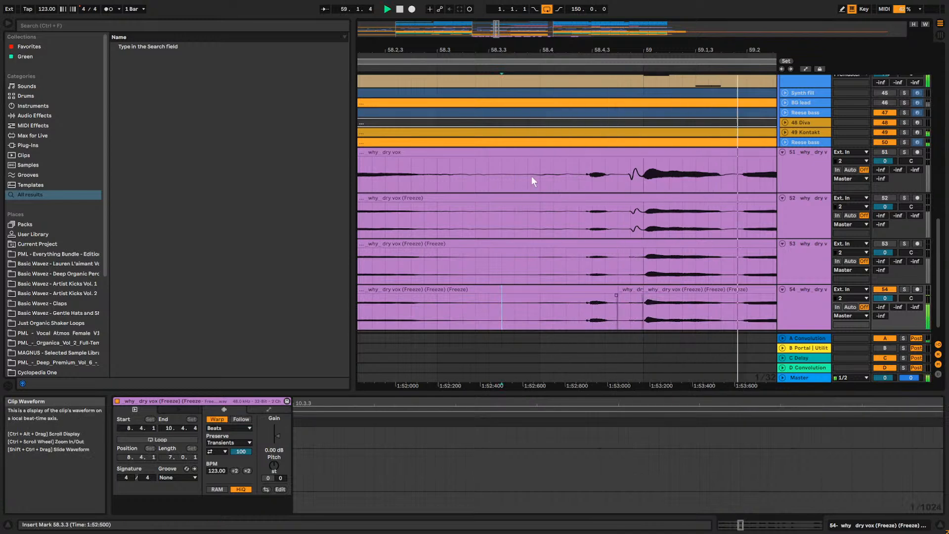
# Search the browser for pro-q and load FabFilter Pro-Q 3 onto vocal track 54.
pyautogui.moveTo(507, 45); pyautogui.dragTo(595, 5)
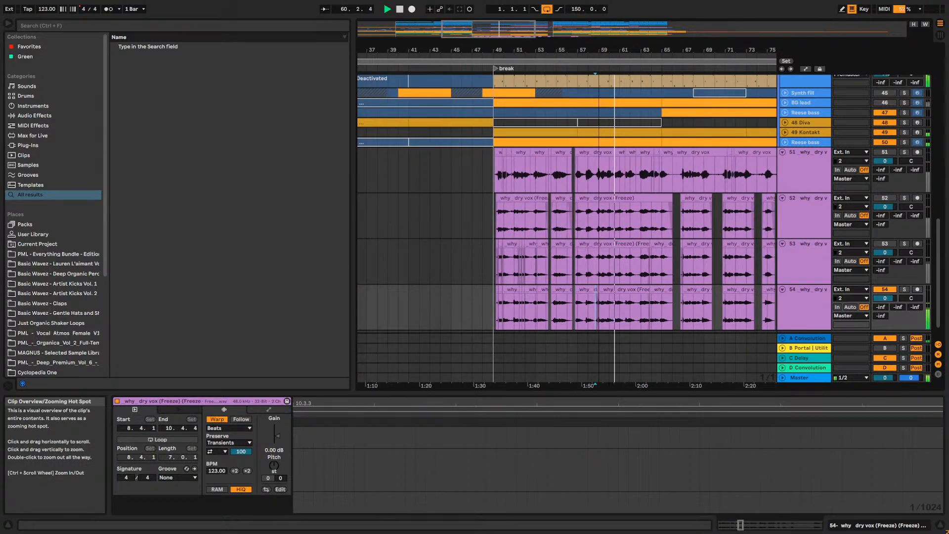
pyautogui.doubleClick(803, 307)
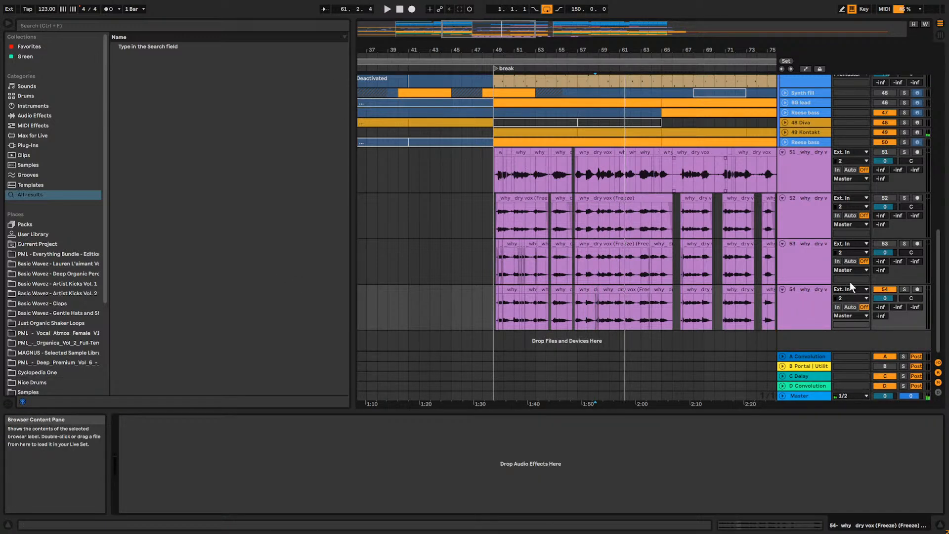
pyautogui.click(256, 23)
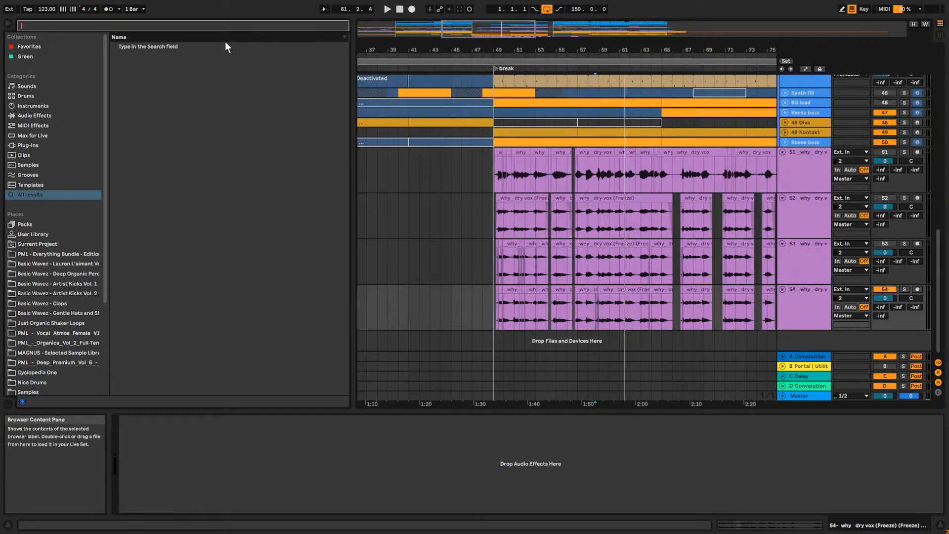
pyautogui.write('pro')
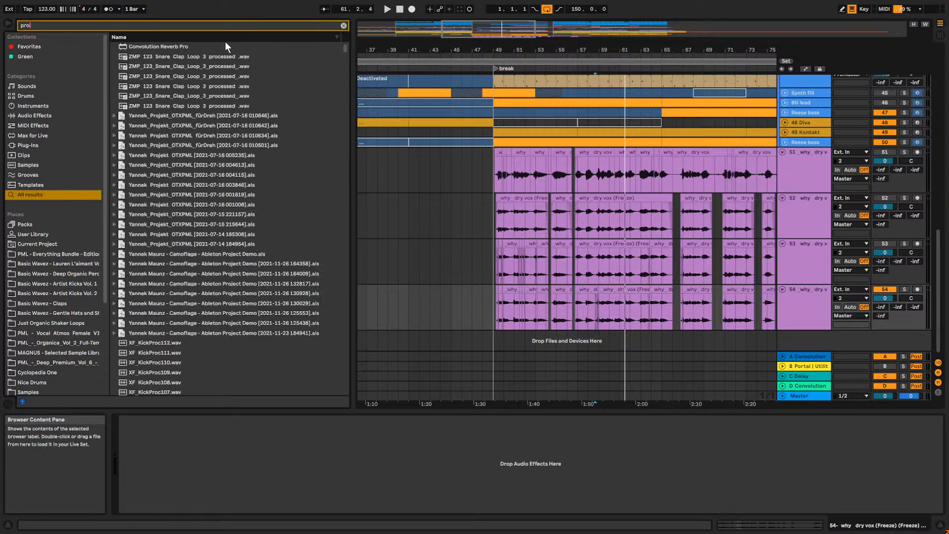
pyautogui.write('-q')
pyautogui.moveTo(165, 54); pyautogui.dragTo(230, 415)
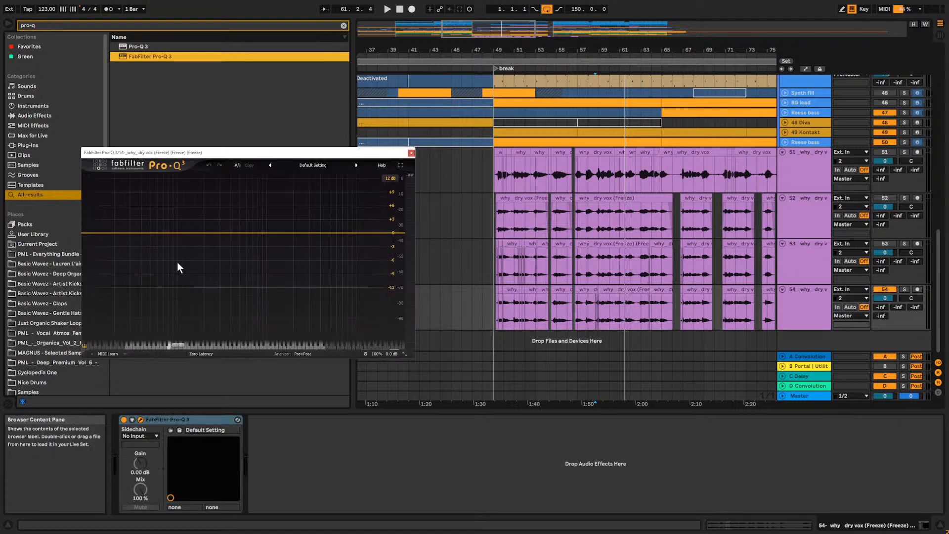
pyautogui.moveTo(218, 155); pyautogui.dragTo(335, 165)
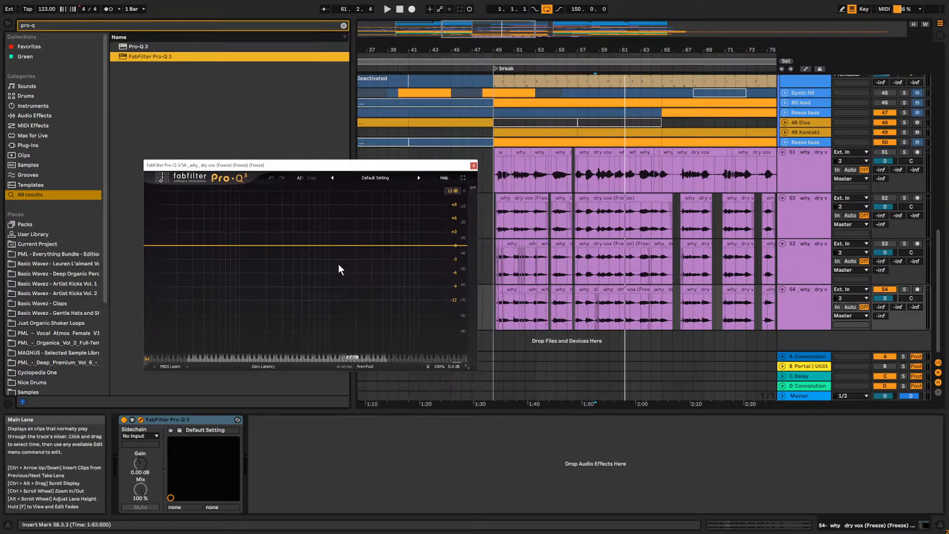
# Play the vocal from the start of the break and add a dynamic bell cut in the low mids in Pro-Q 3.
pyautogui.click(493, 312)
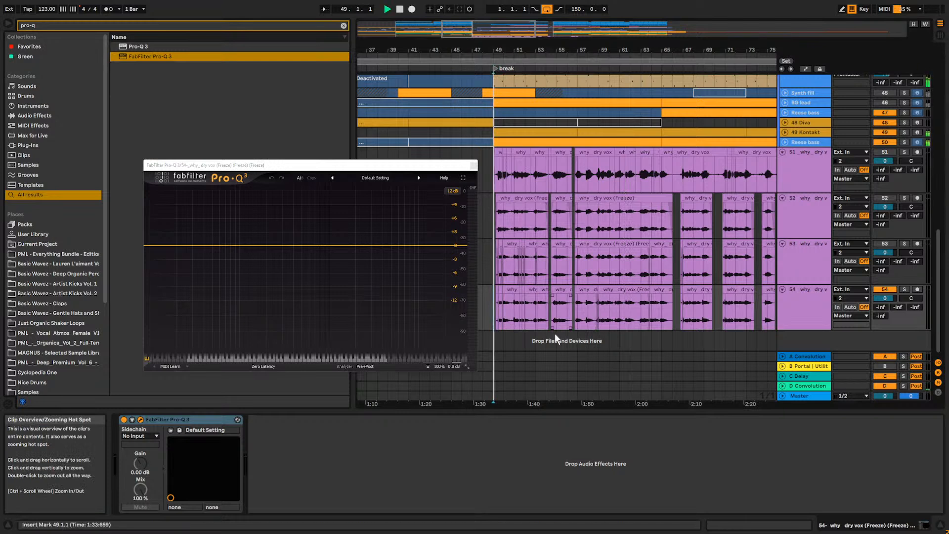
pyautogui.moveTo(279, 247)
pyautogui.mouseDown()
pyautogui.moveTo(280, 204)
pyautogui.moveTo(277, 262)
pyautogui.moveTo(277, 247)
pyautogui.mouseUp()
pyautogui.press('space')
pyautogui.moveTo(263, 333); pyautogui.dragTo(260, 360)
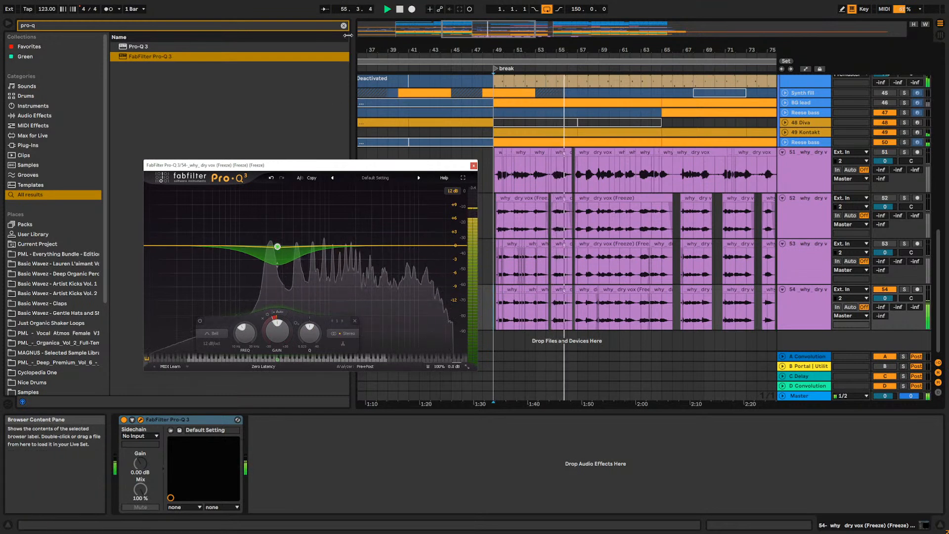
# Replay the vocal phrase starting around 54.4 on track 54 to examine its spectrum in Pro-Q 3.
pyautogui.press('space')
pyautogui.click(547, 310)
pyautogui.press('space')
pyautogui.press('space')
pyautogui.moveTo(578, 50); pyautogui.dragTo(623, 216)
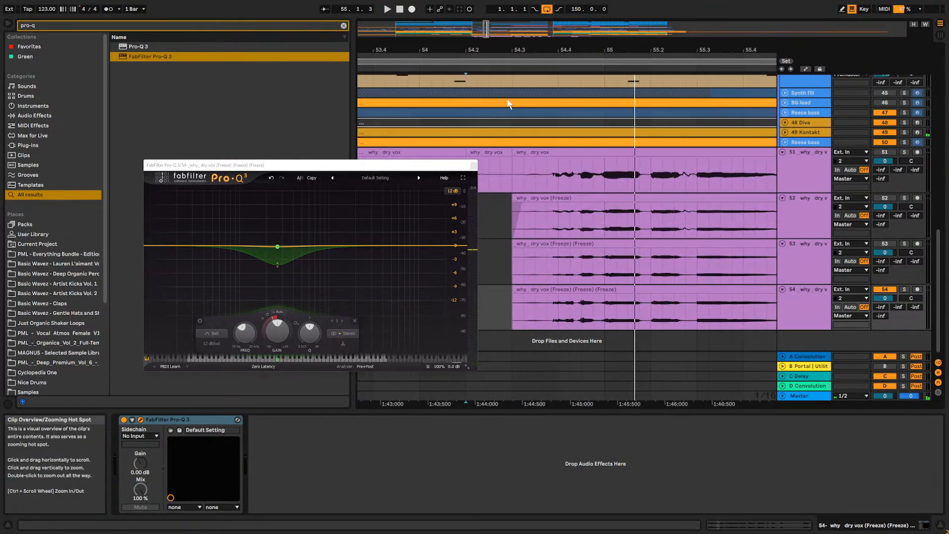
pyautogui.click(570, 316)
pyautogui.press('space')
pyautogui.press('space')
pyautogui.click(559, 316)
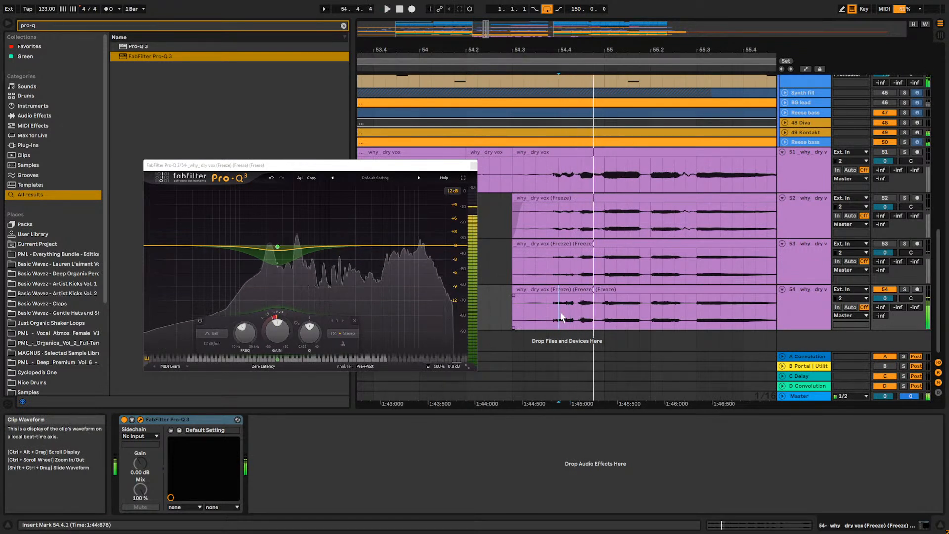
pyautogui.press('space')
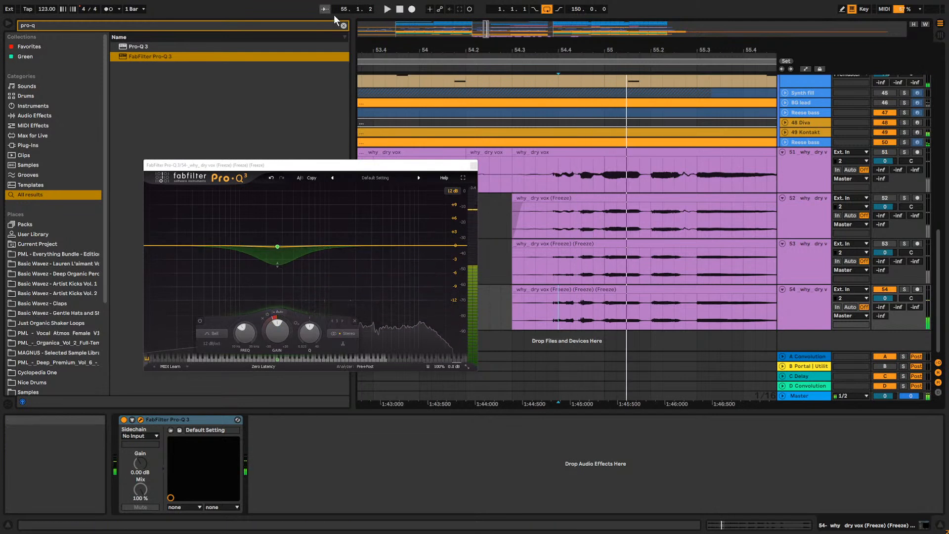
# Add a second bell band at about 5436 Hz with Q about 2.09, boosting it about 6.45 dB while replaying the phrase to pinpoint harshness.
pyautogui.click(387, 246)
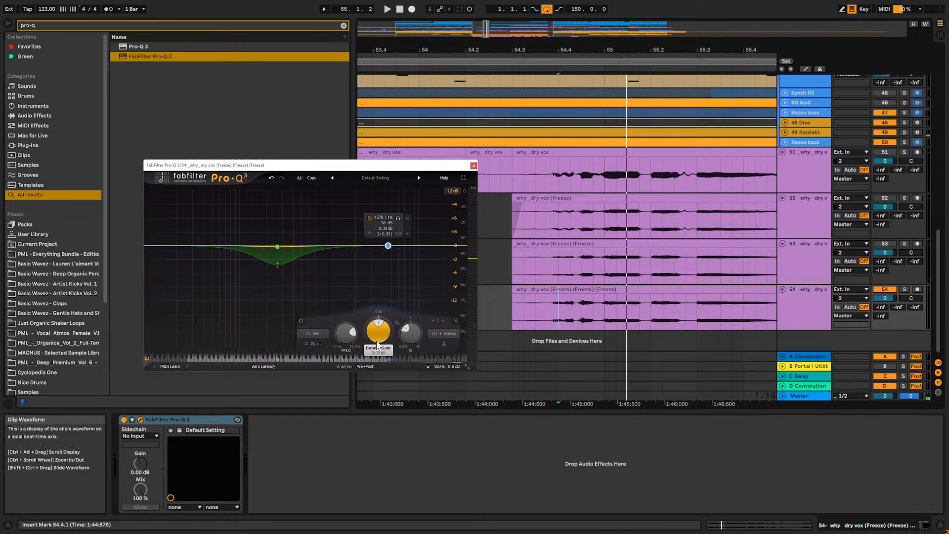
pyautogui.moveTo(382, 246); pyautogui.dragTo(400, 227)
pyautogui.scroll(10, 392, 217)
pyautogui.press('space')
pyautogui.press('space')
pyautogui.press('space')
pyautogui.press('space')
pyautogui.press('space')
pyautogui.press('space')
pyautogui.press('space')
pyautogui.press('space')
pyautogui.moveTo(411, 188)
pyautogui.mouseDown()
pyautogui.moveTo(395, 209)
pyautogui.moveTo(437, 206)
pyautogui.moveTo(406, 217)
pyautogui.mouseUp()
pyautogui.press('space')
pyautogui.press('space')
pyautogui.press('space')
pyautogui.press('space')
pyautogui.press('space')
pyautogui.press('space')
pyautogui.press('space')
pyautogui.press('space')
pyautogui.press('space')
pyautogui.press('space')
pyautogui.press('space')
pyautogui.press('space')
pyautogui.press('space')
pyautogui.press('space')
pyautogui.press('space')
pyautogui.press('space')
pyautogui.press('space')
pyautogui.press('space')
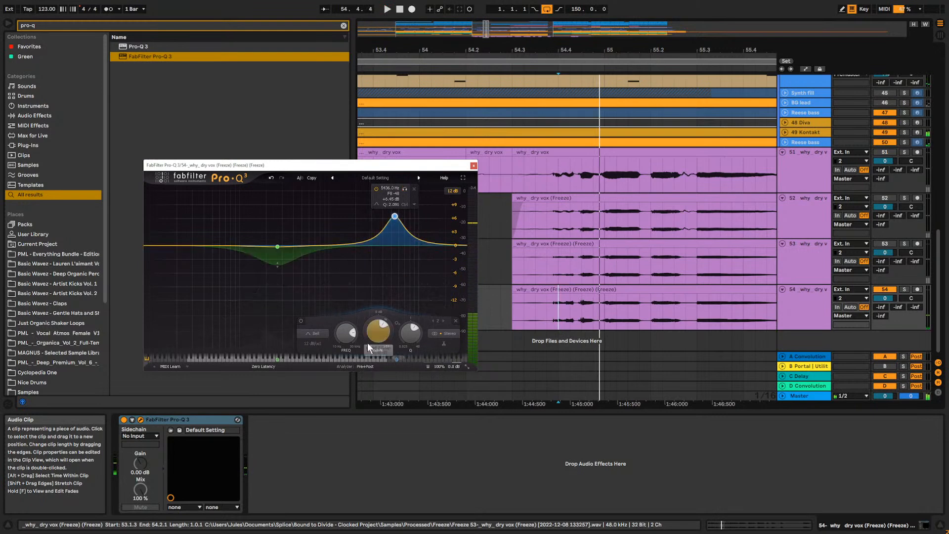
# Return the 5436 Hz band's gain to about 0 dB, give it a dynamic cut, and replay the phrase from 54.3.4.
pyautogui.moveTo(379, 327); pyautogui.dragTo(371, 362)
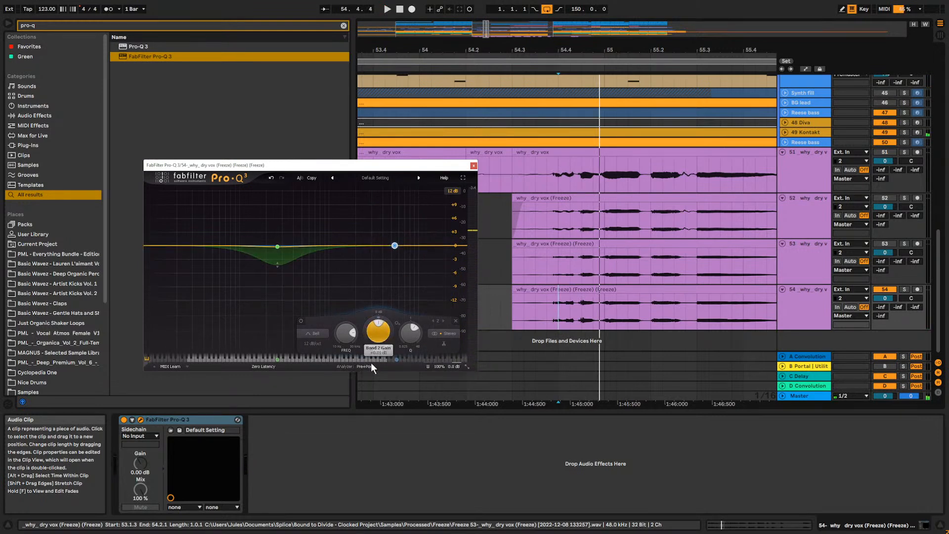
pyautogui.press('space')
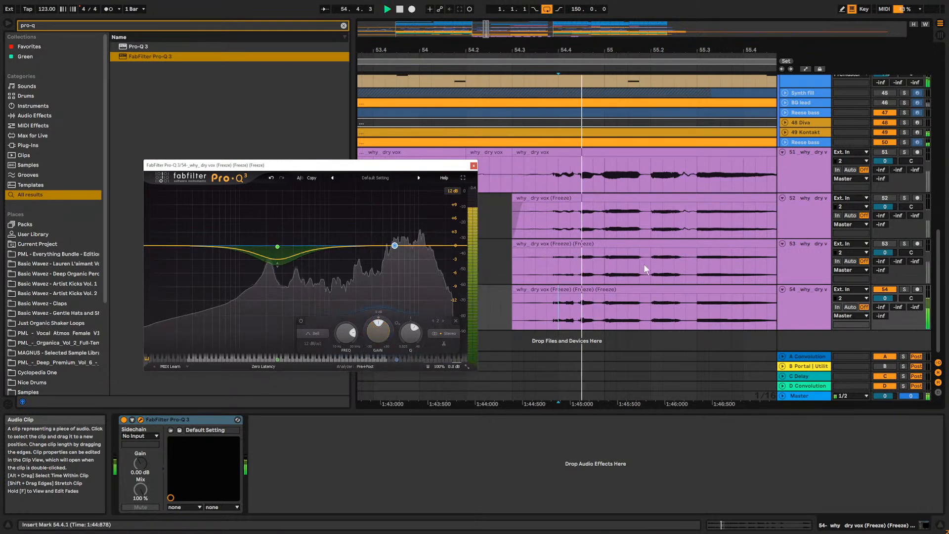
pyautogui.press('space')
pyautogui.moveTo(367, 331); pyautogui.dragTo(363, 390)
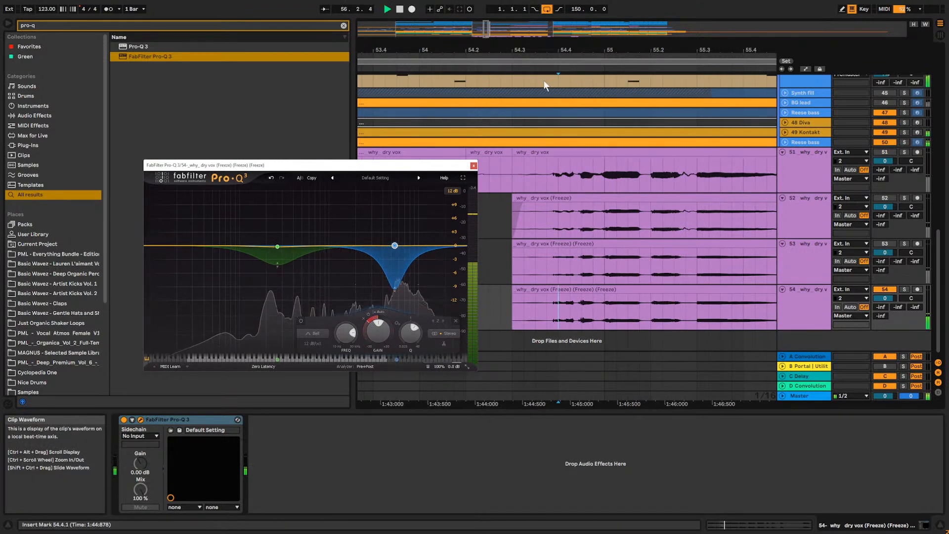
pyautogui.moveTo(537, 50)
pyautogui.mouseDown()
pyautogui.moveTo(539, 29)
pyautogui.moveTo(546, 49)
pyautogui.mouseUp()
pyautogui.press('space')
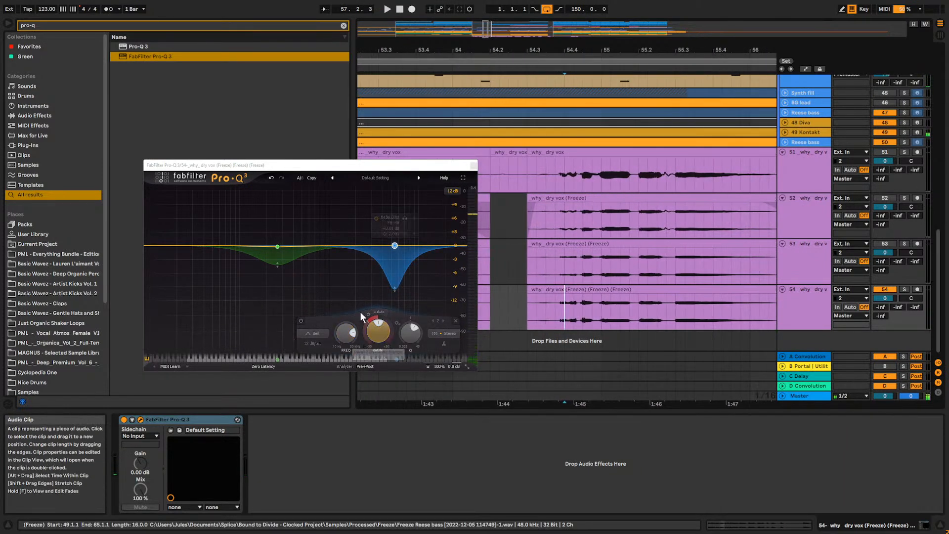
pyautogui.click(570, 319)
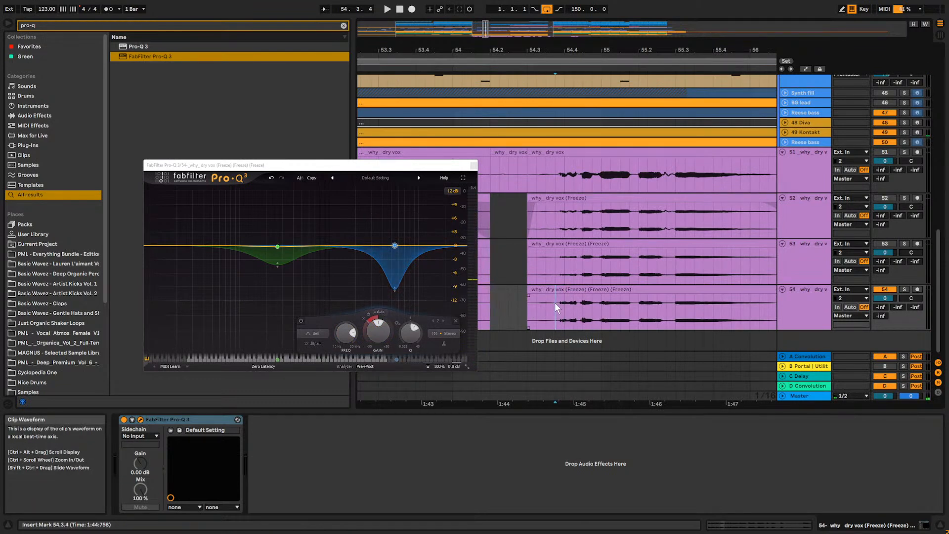
pyautogui.press('space')
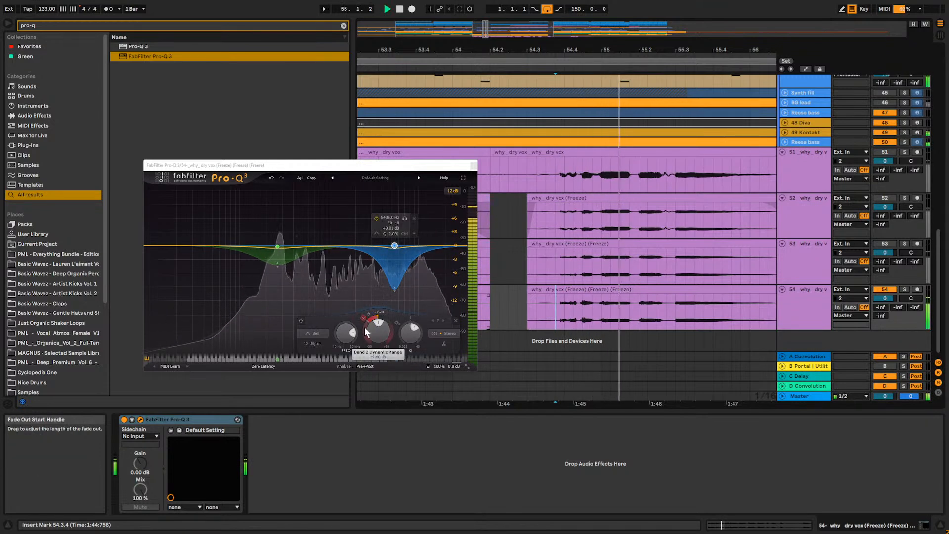
# Add a third bell band at about 11 kHz in Pro-Q 3 while replaying the phrase from 54.3.4 to pinpoint the remaining harshness.
pyautogui.press('space')
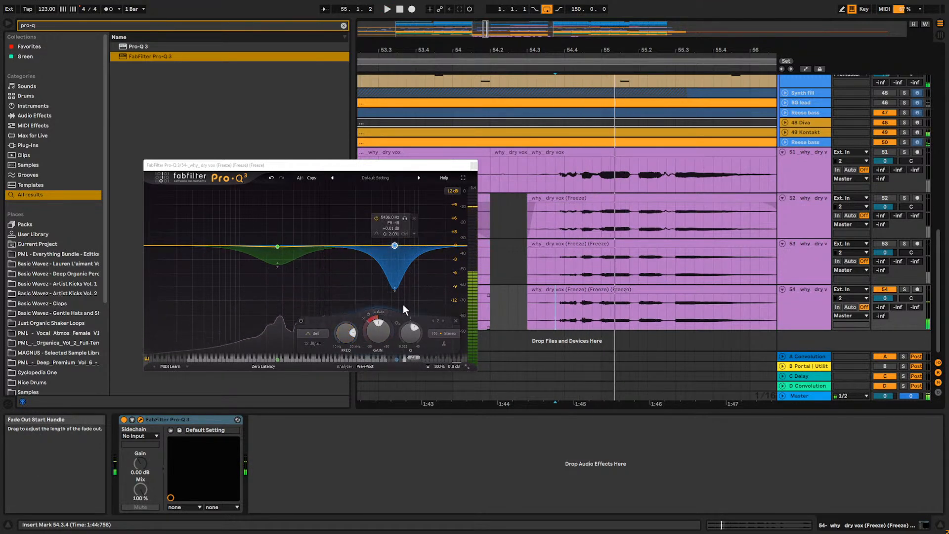
pyautogui.click(425, 245)
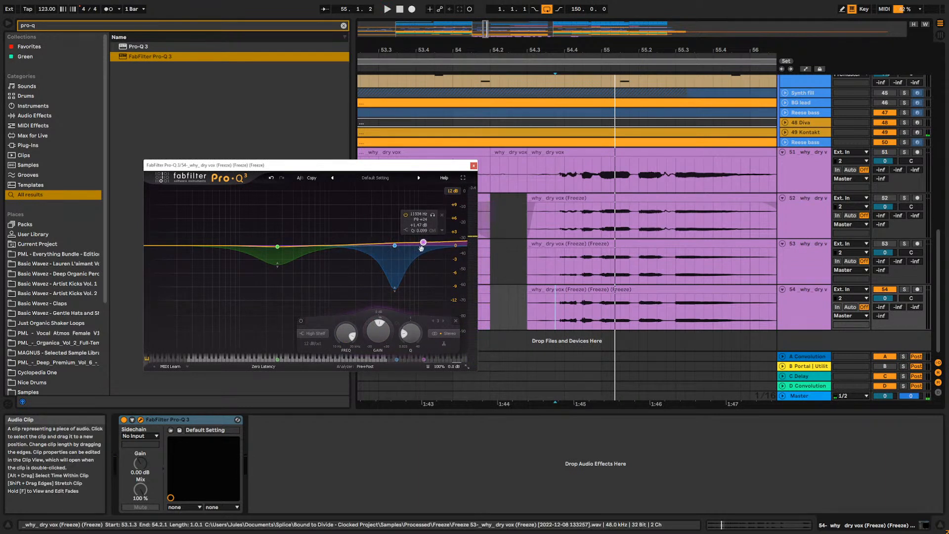
pyautogui.moveTo(421, 249); pyautogui.dragTo(423, 252)
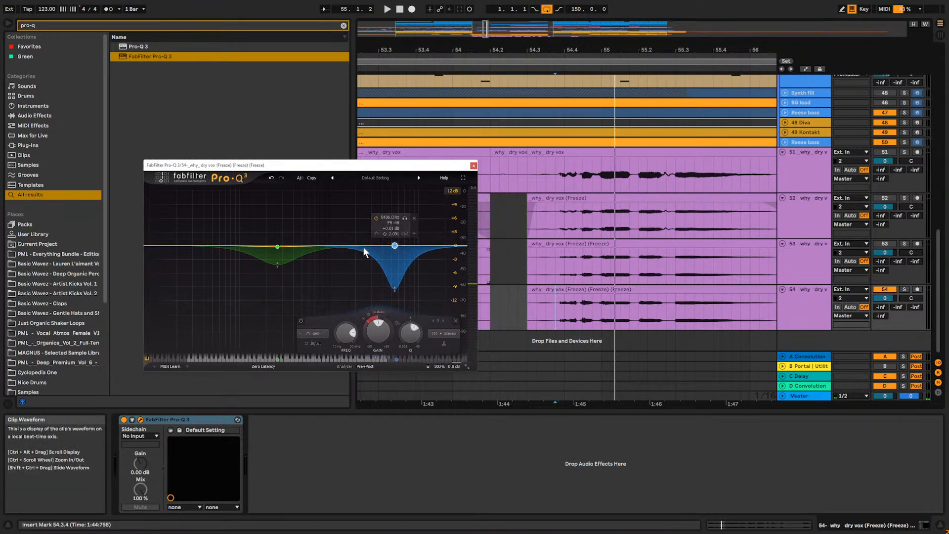
pyautogui.moveTo(338, 246); pyautogui.dragTo(426, 254)
pyautogui.press('space')
pyautogui.moveTo(431, 215); pyautogui.dragTo(423, 214)
pyautogui.press('space')
pyautogui.press('space')
pyautogui.press('space')
pyautogui.press('space')
pyautogui.press('space')
pyautogui.press('space')
pyautogui.press('space')
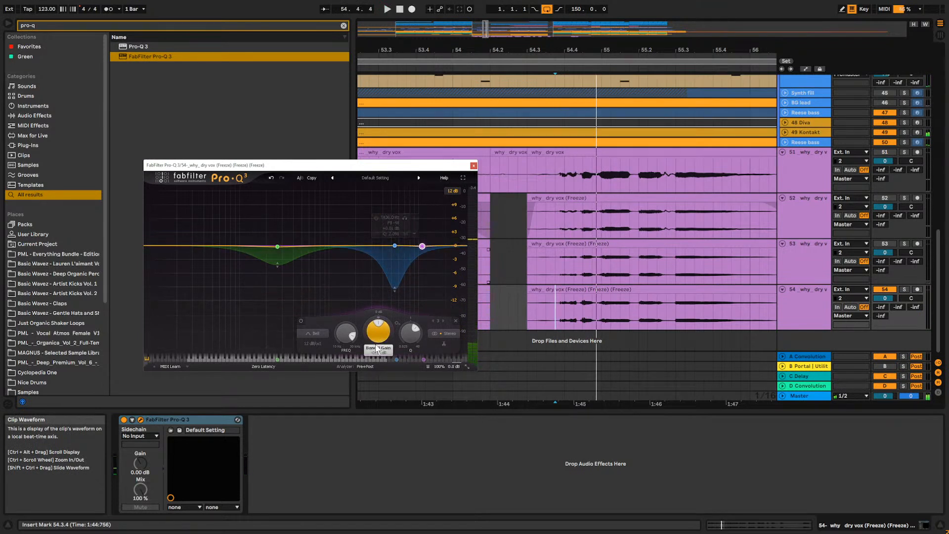
# Give the 11 kHz band a dynamic cut shallower than the 5436 Hz band's and replay the phrase from 54.3.4.
pyautogui.press('space')
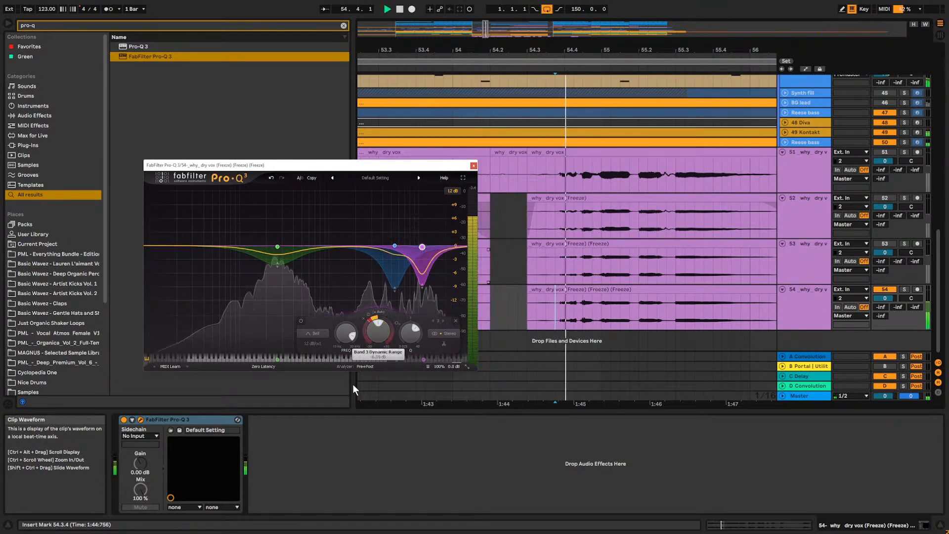
pyautogui.press('space')
pyautogui.press('space')
pyautogui.press('space')
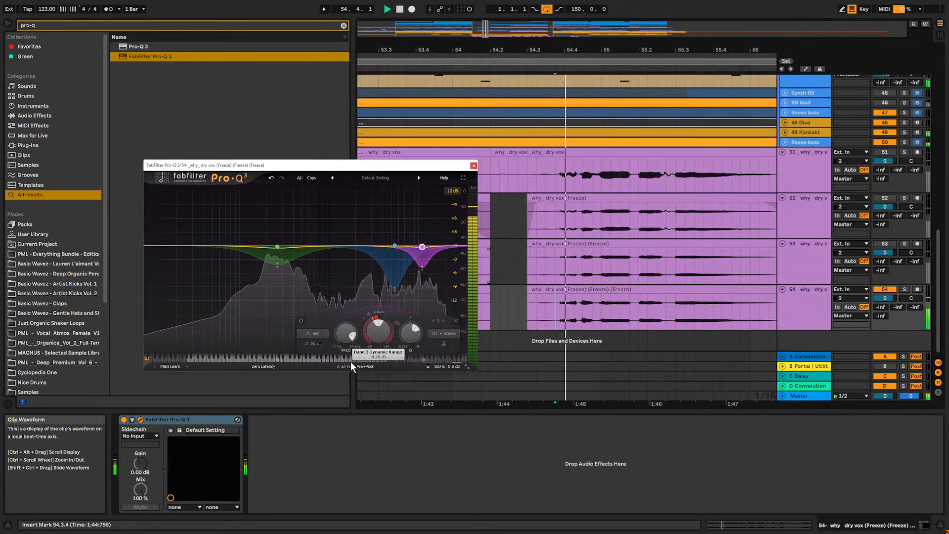
pyautogui.press('space')
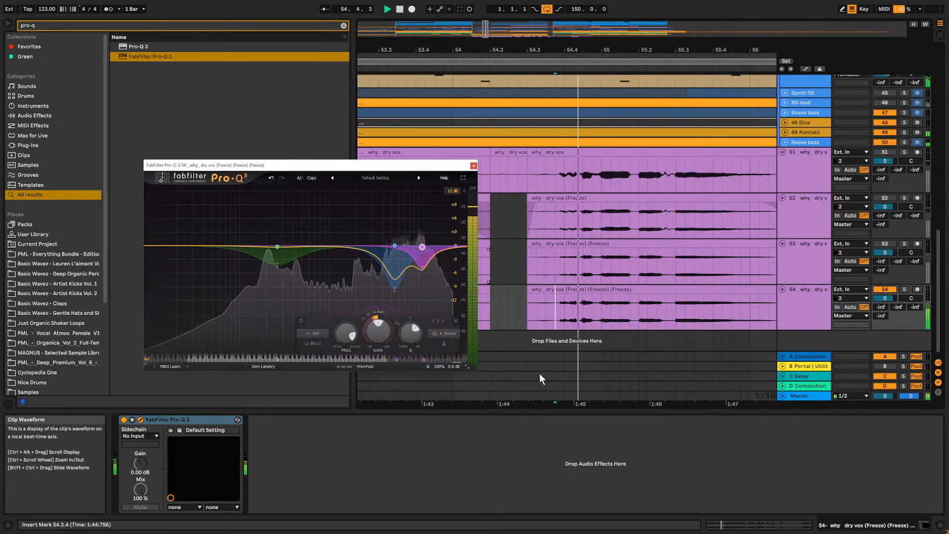
pyautogui.press('space')
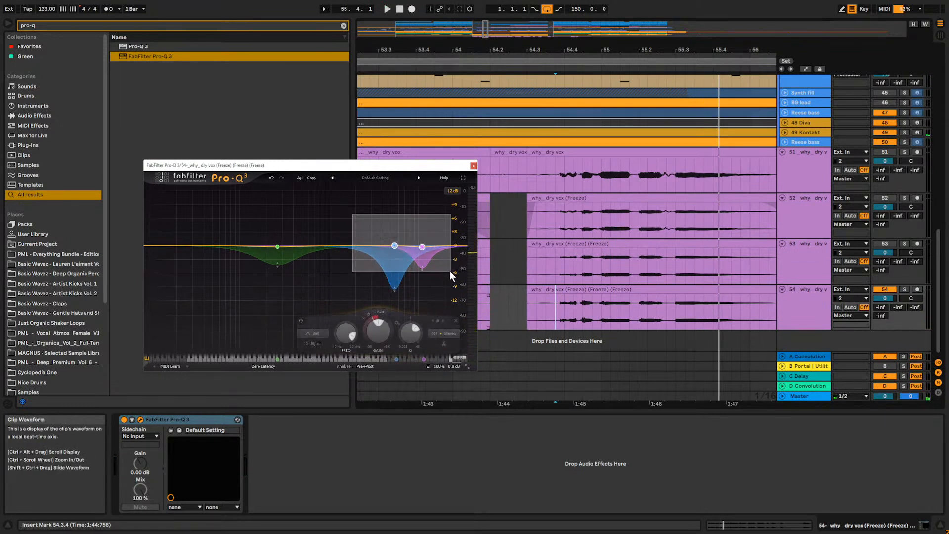
# Show the automation and automate Band 2 Enabled on track 54 so the band is on only from about 54.3 to 55.4.
pyautogui.click(805, 69)
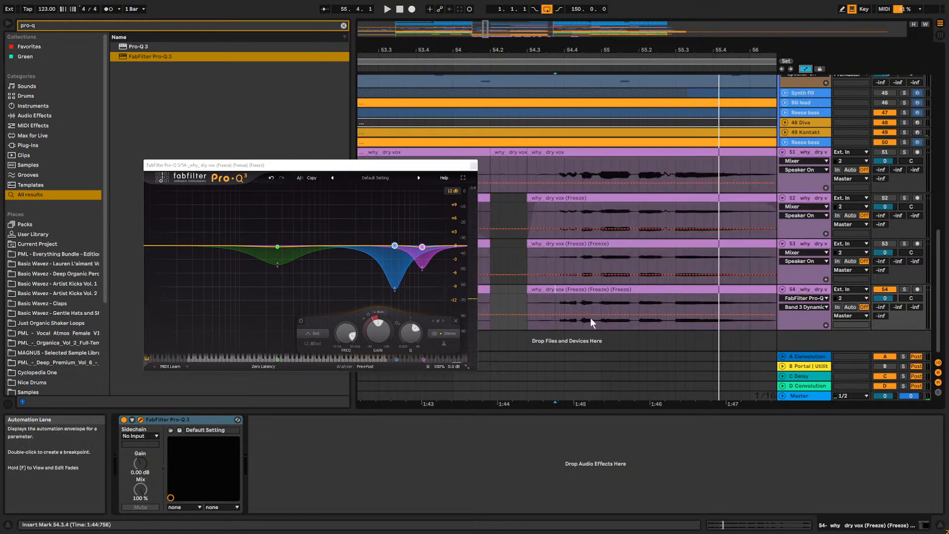
pyautogui.click(300, 321)
pyautogui.click(300, 321)
pyautogui.click(301, 321)
pyautogui.click(300, 322)
pyautogui.click(539, 296)
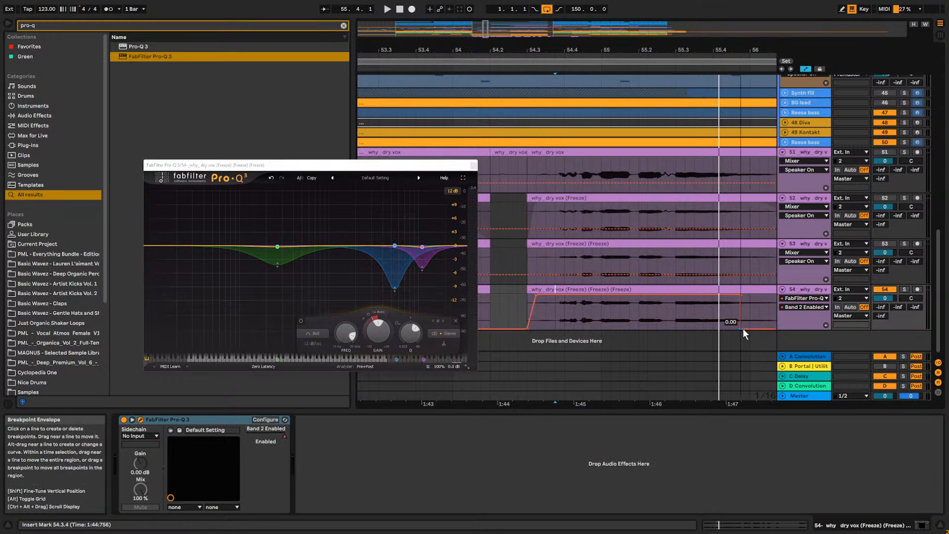
# Play the phrase from 54.2.3 and reduce the dynamic cuts of the 5436 Hz and 11 kHz bands.
pyautogui.click(507, 303)
pyautogui.press('space')
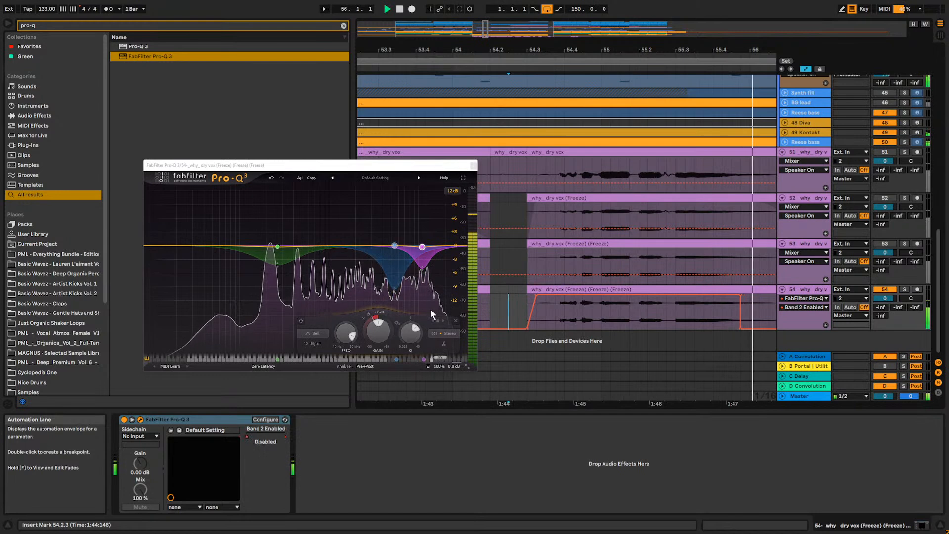
pyautogui.press('space')
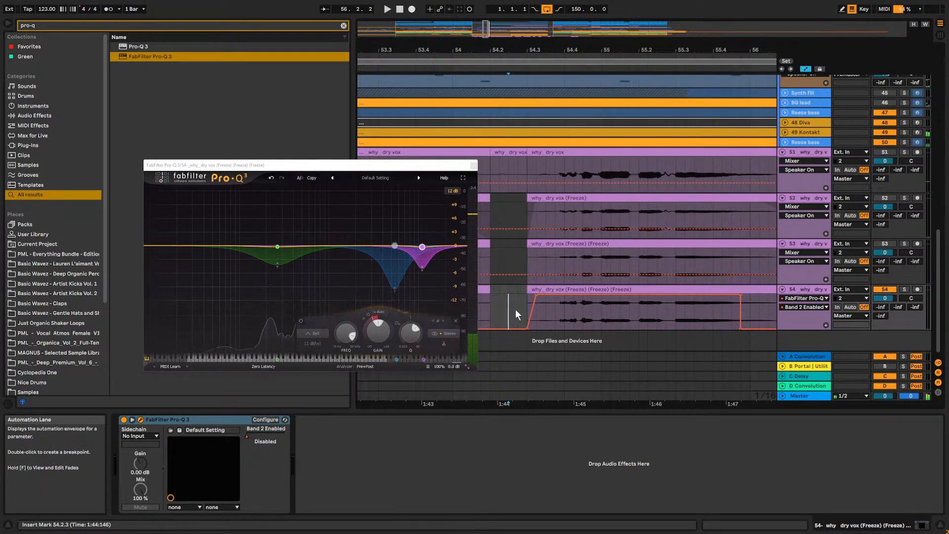
pyautogui.press('space')
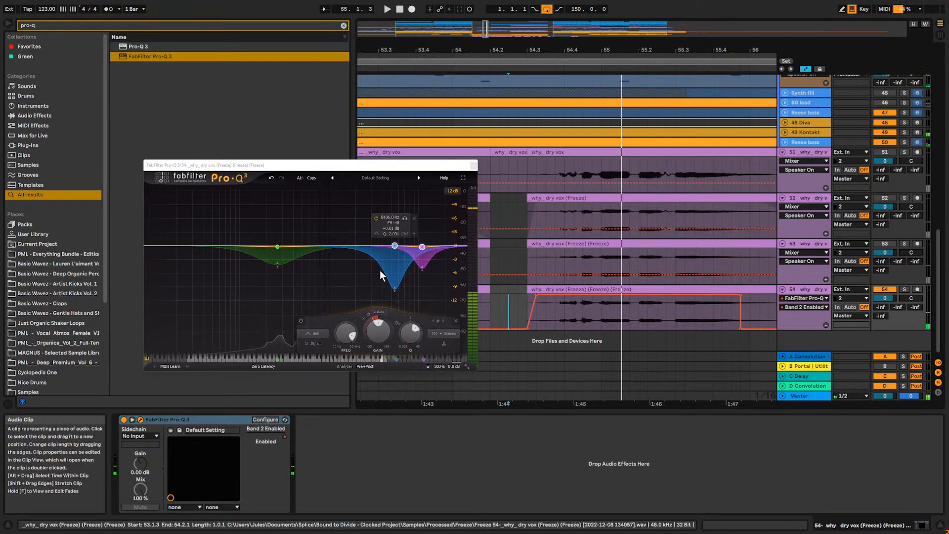
pyautogui.moveTo(393, 289); pyautogui.dragTo(392, 272)
pyautogui.press('space')
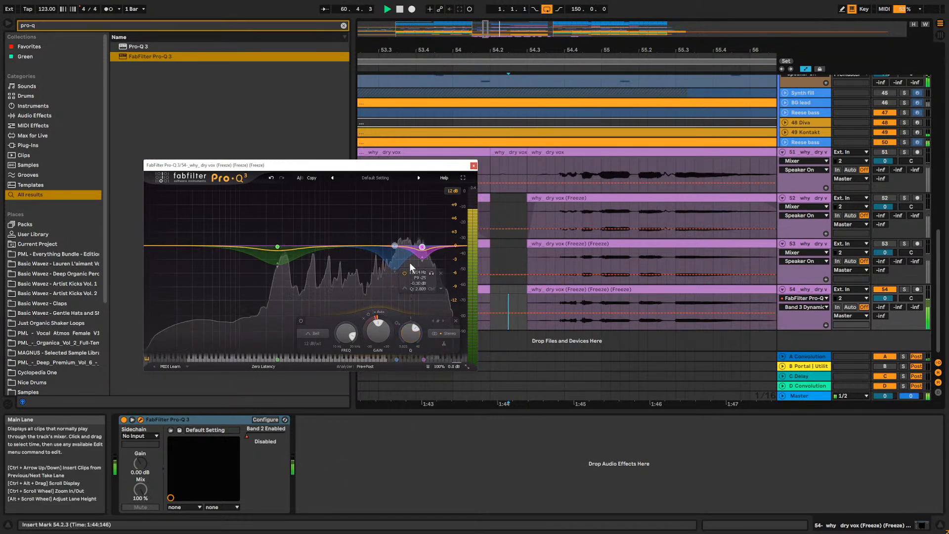
# Automate Band 3 Enabled on track 54 so the 11 kHz band is on only from about 54.3 to 56.
pyautogui.click(424, 229)
pyautogui.click(423, 247)
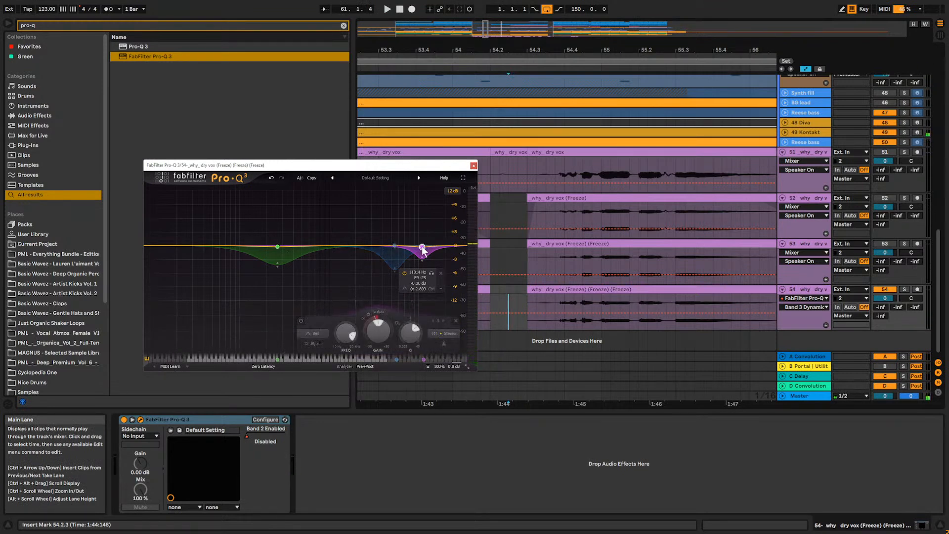
pyautogui.click(303, 322)
pyautogui.click(303, 321)
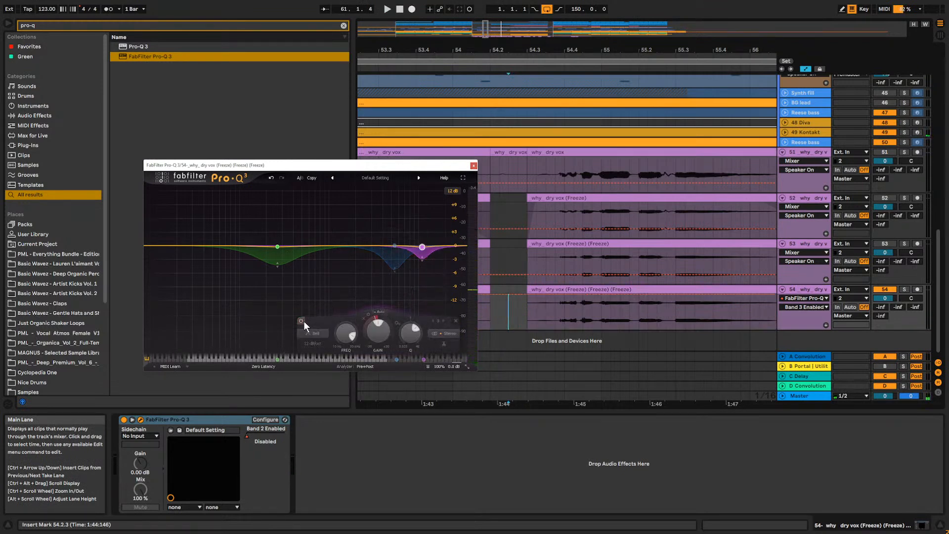
pyautogui.click(544, 300)
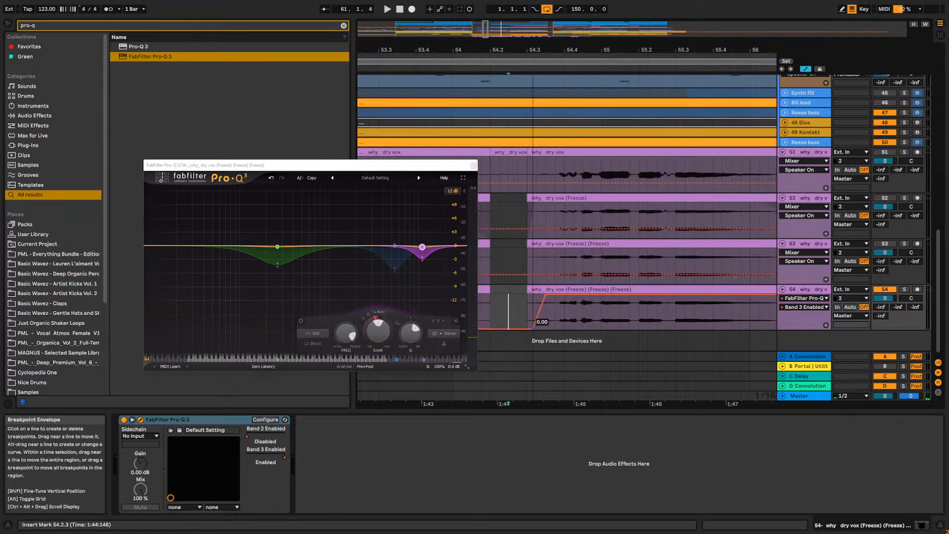
pyautogui.click(756, 298)
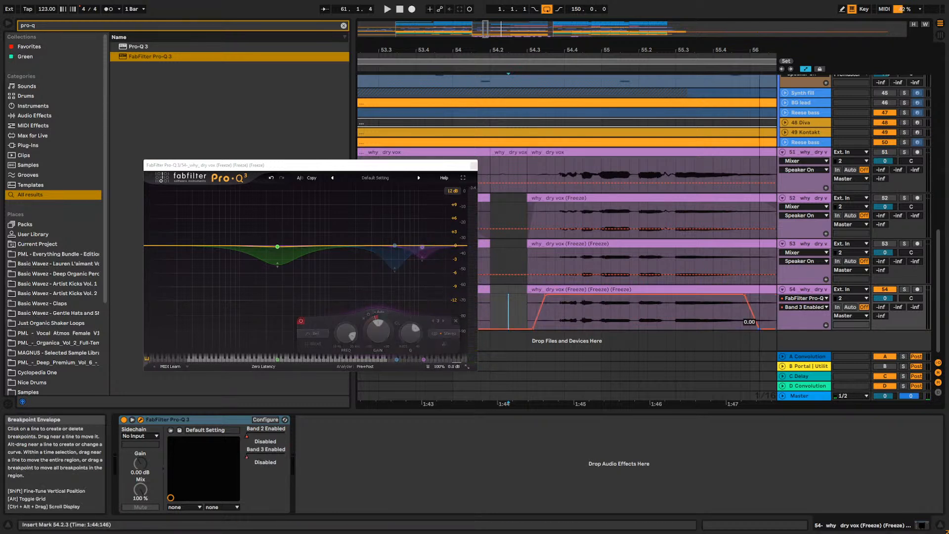
# Replay the phrase from 54.2.4 to check the automated bands, close the Pro-Q 3 window and play the vocal from bar 49.
pyautogui.click(517, 307)
pyautogui.press('space')
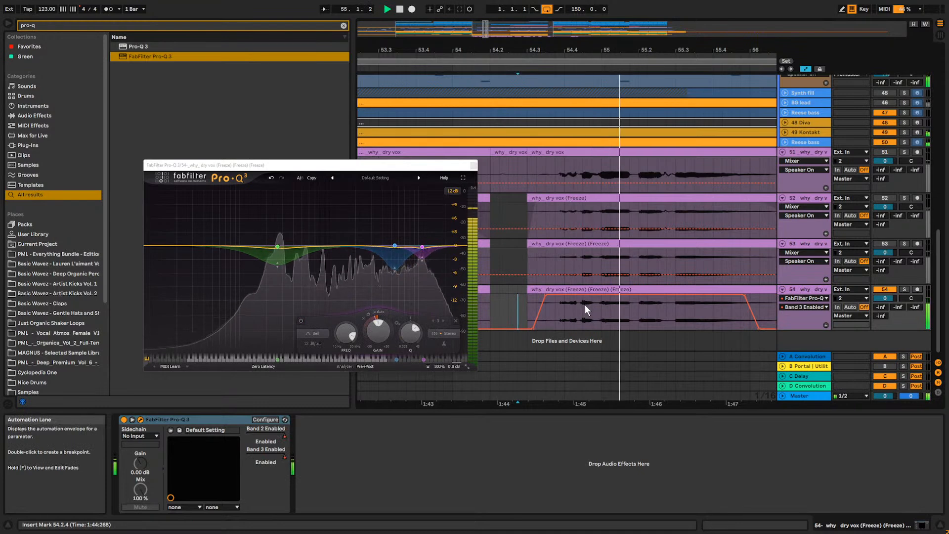
pyautogui.click(473, 165)
pyautogui.moveTo(484, 30); pyautogui.dragTo(490, 15)
pyautogui.press('space')
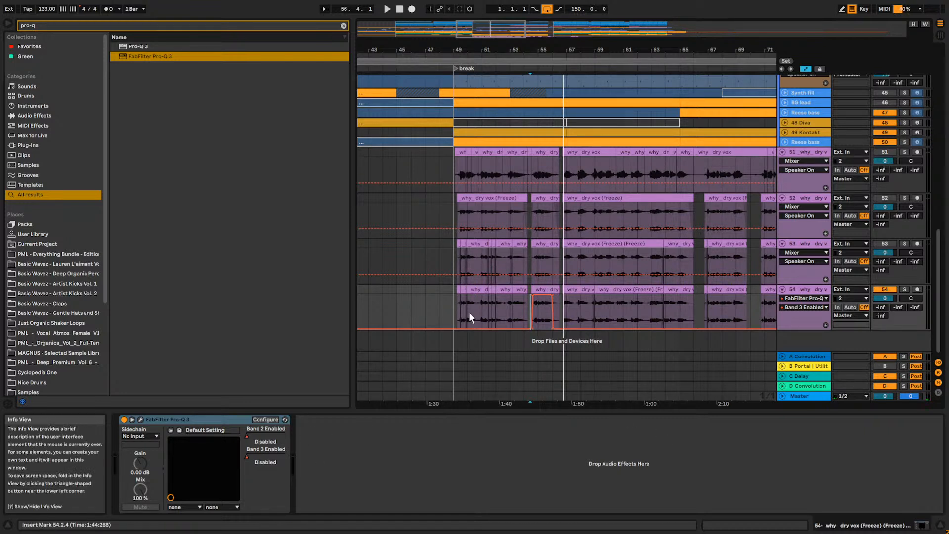
pyautogui.click(455, 304)
pyautogui.press('space')
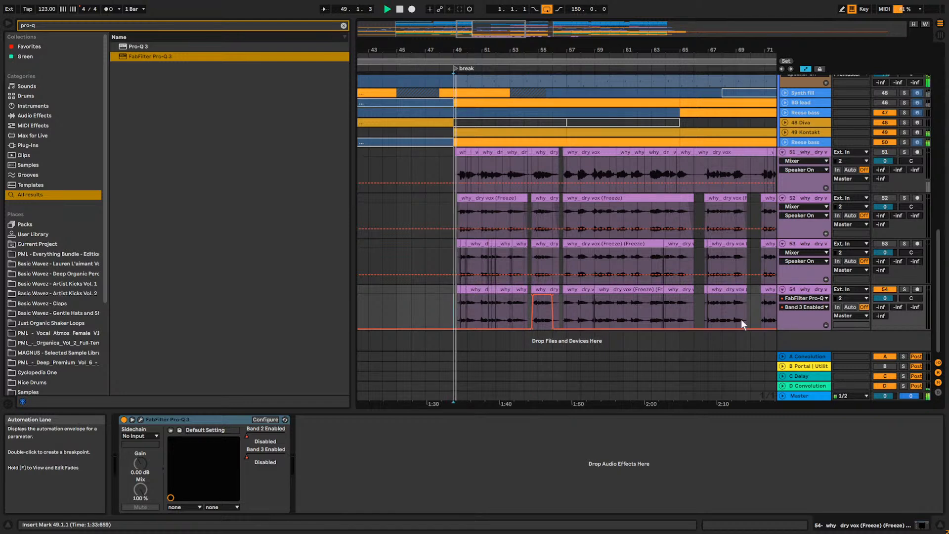
# Search the browser for "sie" and add SieQ after Pro-Q 3 on track 54.
pyautogui.click(805, 289)
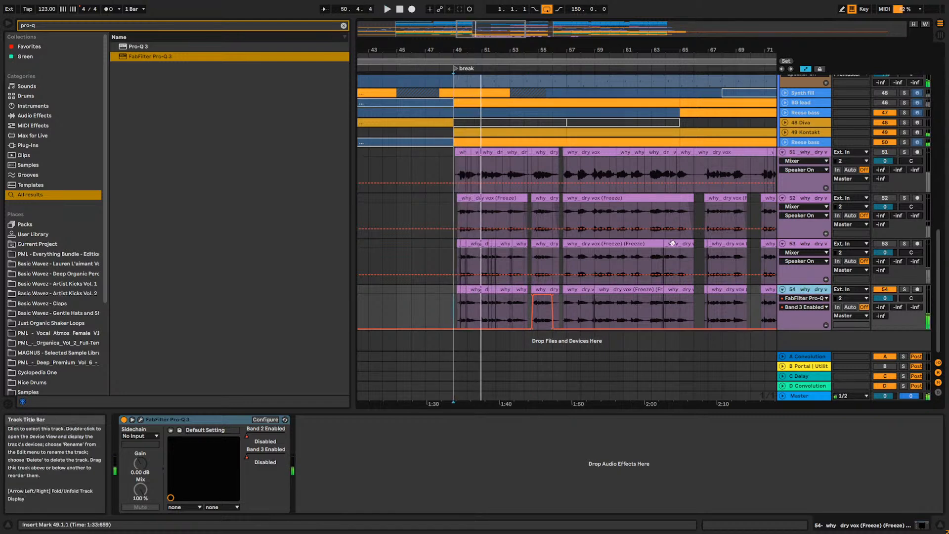
pyautogui.click(344, 25)
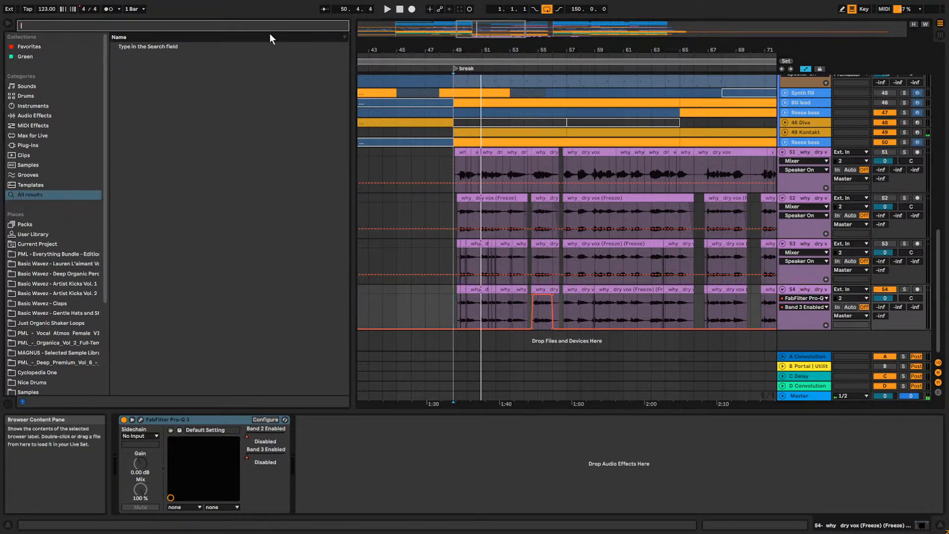
pyautogui.write('sie')
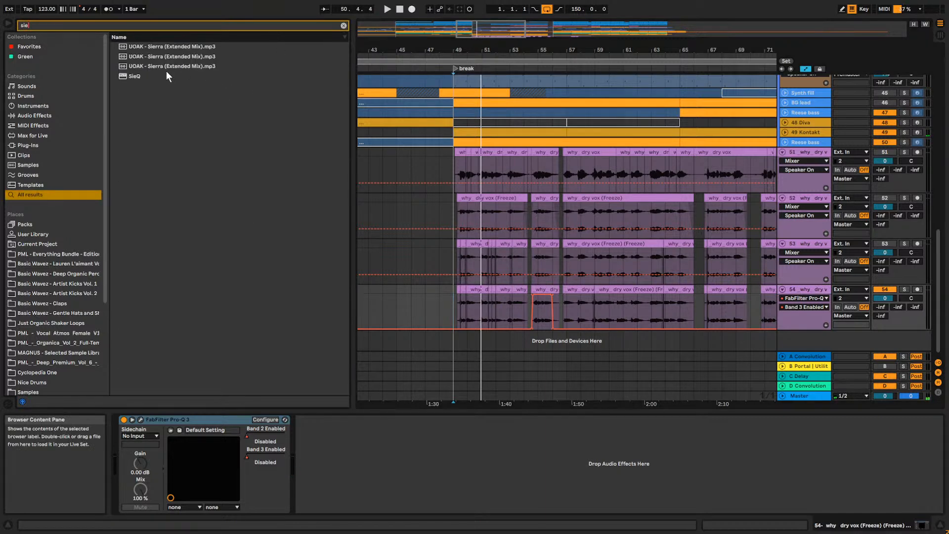
pyautogui.moveTo(145, 76); pyautogui.dragTo(473, 322)
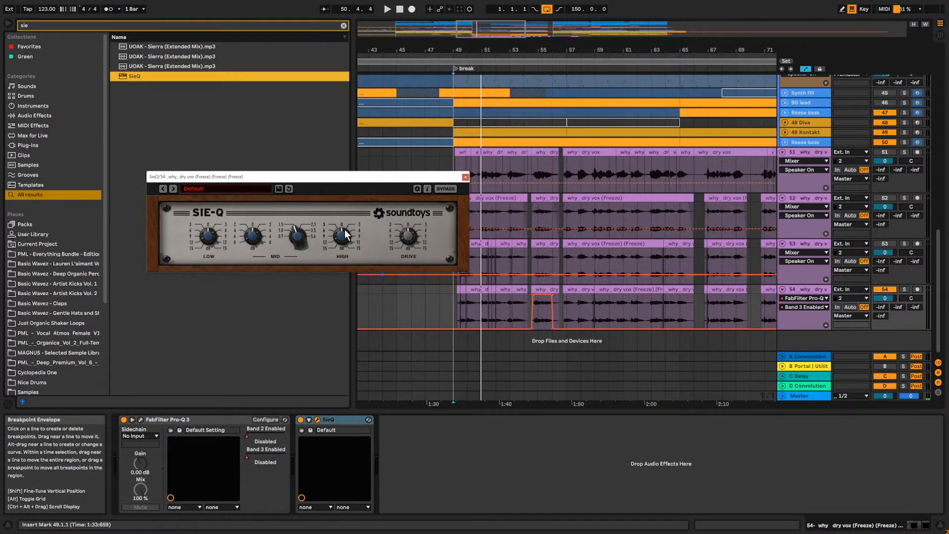
# Play the vocal from bar 49 while raising SieQ's high gain slightly and trying different mid gain and mid frequency settings.
pyautogui.press('space')
pyautogui.moveTo(344, 241); pyautogui.dragTo(340, 227)
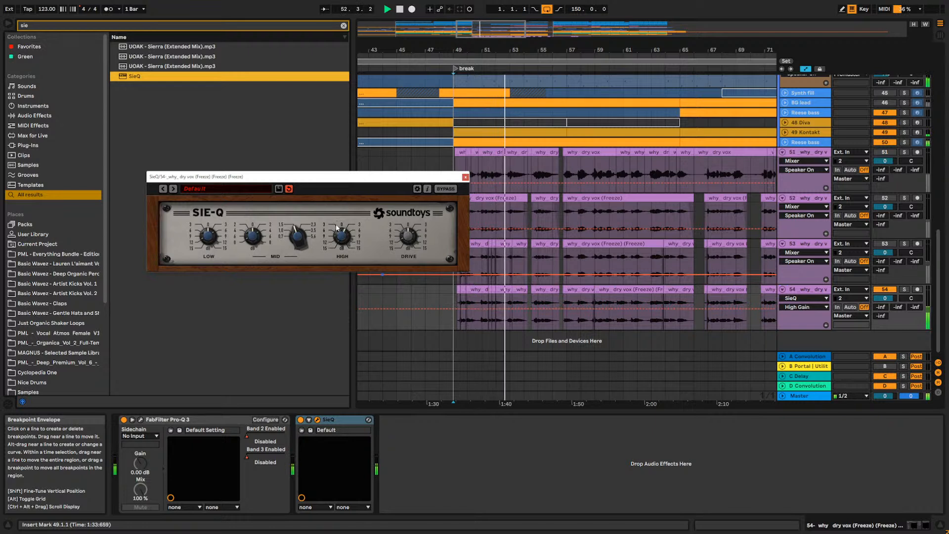
pyautogui.moveTo(252, 237); pyautogui.dragTo(251, 262)
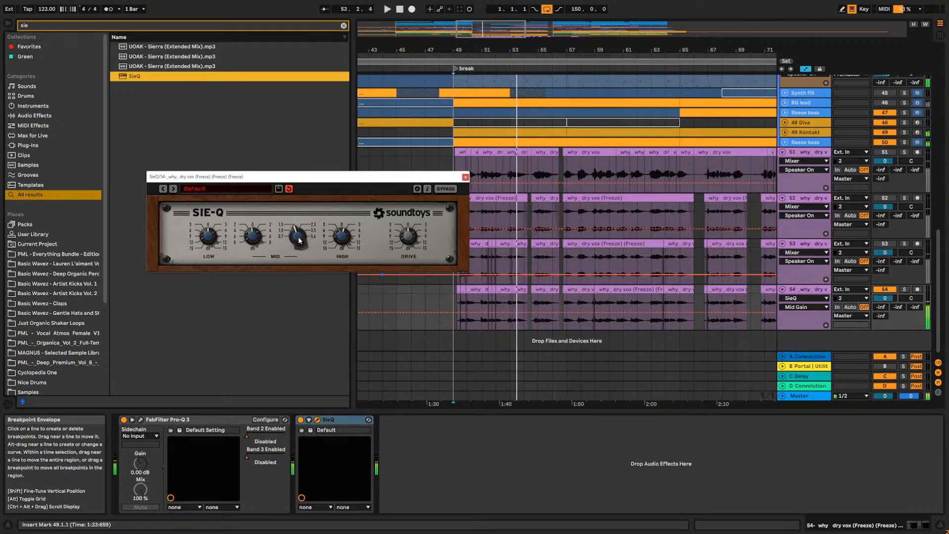
pyautogui.moveTo(300, 240); pyautogui.dragTo(299, 262)
pyautogui.moveTo(252, 237)
pyautogui.mouseDown()
pyautogui.moveTo(251, 277)
pyautogui.moveTo(252, 195)
pyautogui.moveTo(252, 221)
pyautogui.mouseUp()
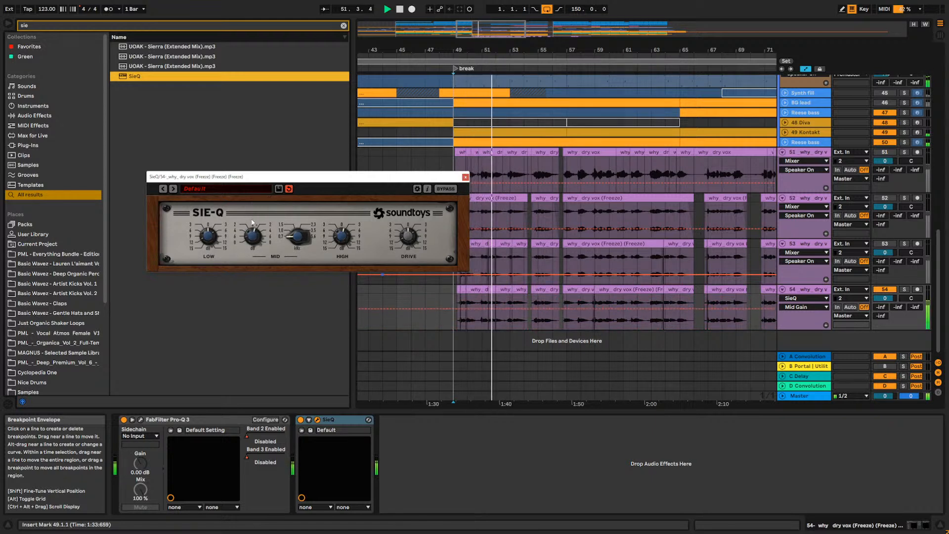
pyautogui.moveTo(308, 243); pyautogui.dragTo(297, 217)
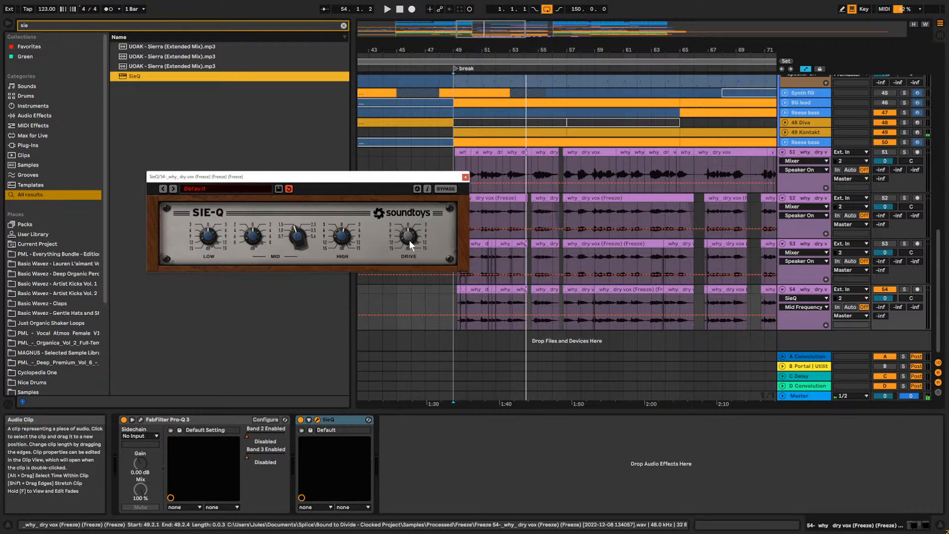
# Compare the vocal from bar 49 with SieQ off and on, and raise its Drive slightly.
pyautogui.click(300, 420)
pyautogui.press('space')
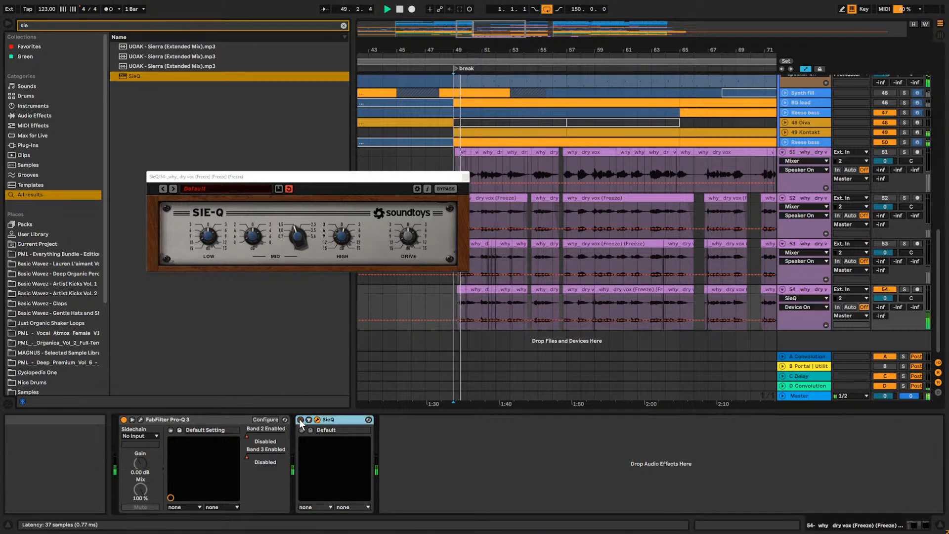
pyautogui.click(301, 420)
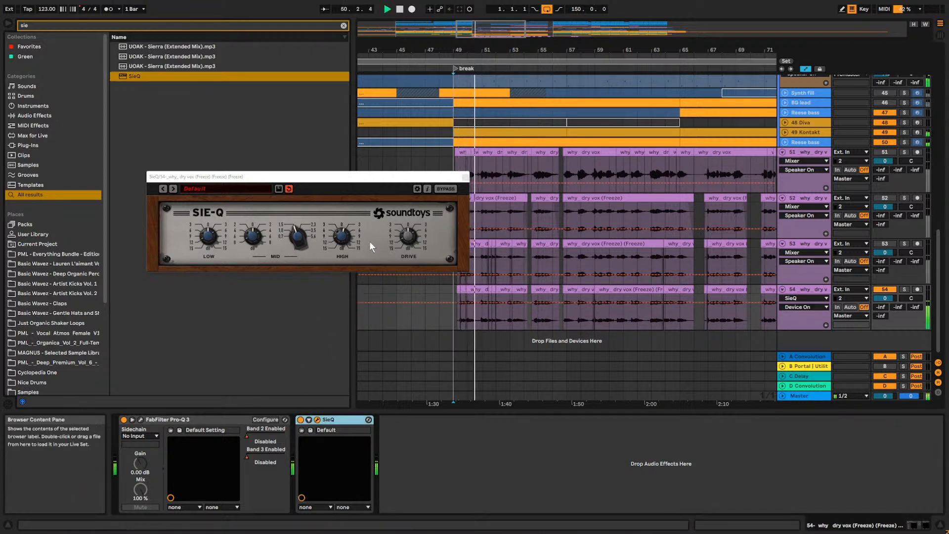
pyautogui.click(409, 238)
pyautogui.moveTo(407, 224)
pyautogui.mouseDown()
pyautogui.moveTo(405, 196)
pyautogui.moveTo(400, 218)
pyautogui.mouseUp()
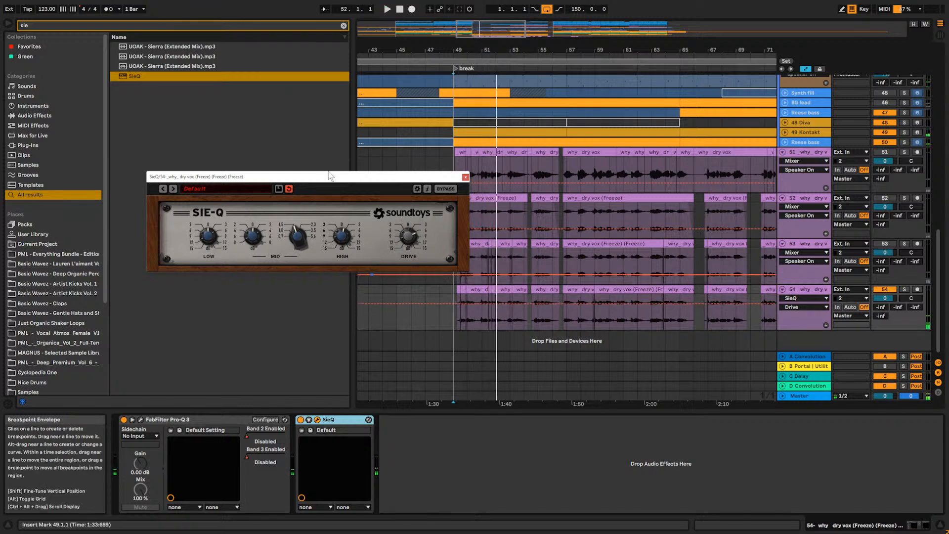
# Add a Utility after SieQ on track 54 and lower its gain to about -7 dB while playing from bar 49.
pyautogui.click(344, 25)
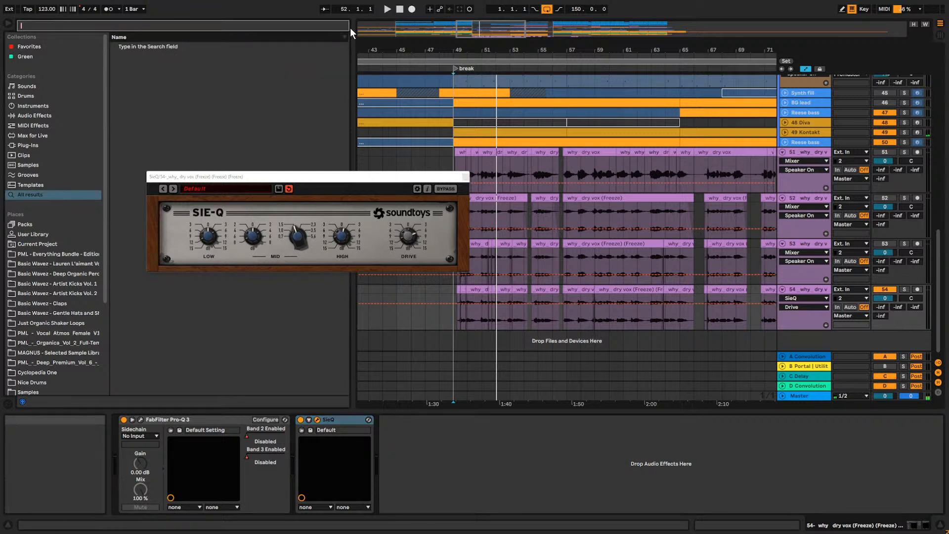
pyautogui.hotkey('ctrl', 'f')
pyautogui.write('ut')
pyautogui.click(144, 46)
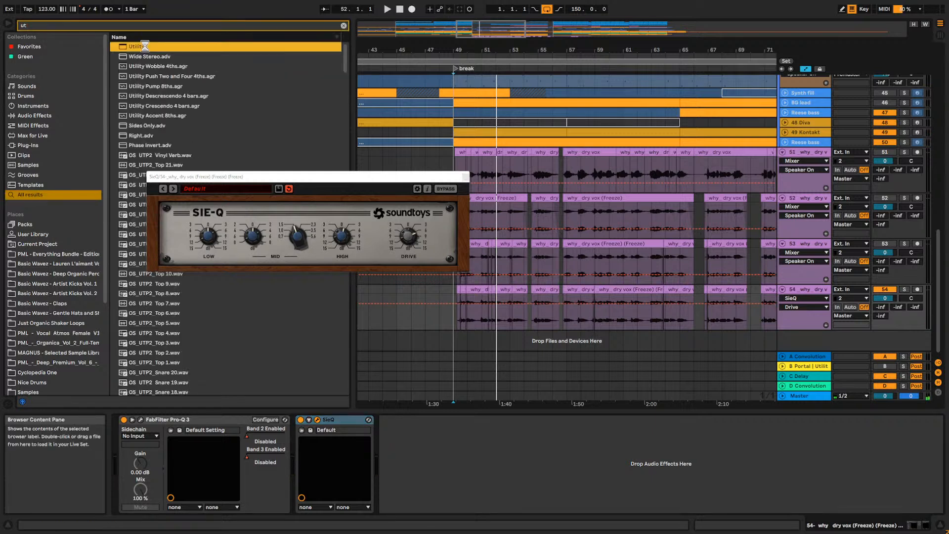
pyautogui.press('space')
pyautogui.moveTo(433, 451); pyautogui.dragTo(434, 460)
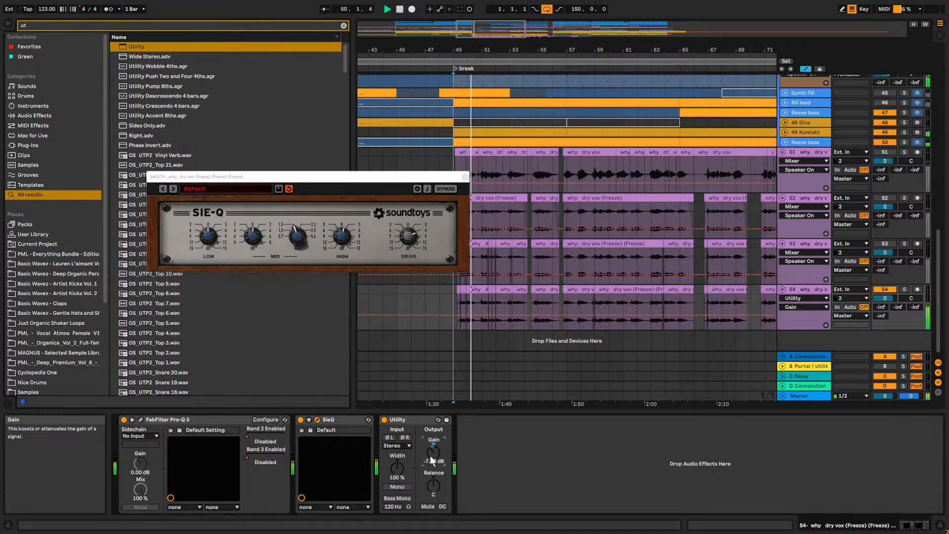
# Group SieQ and Utility into a rack on track 54 and compare the vocal from bar 49 with the rack off and on.
pyautogui.press('space')
pyautogui.click(344, 421)
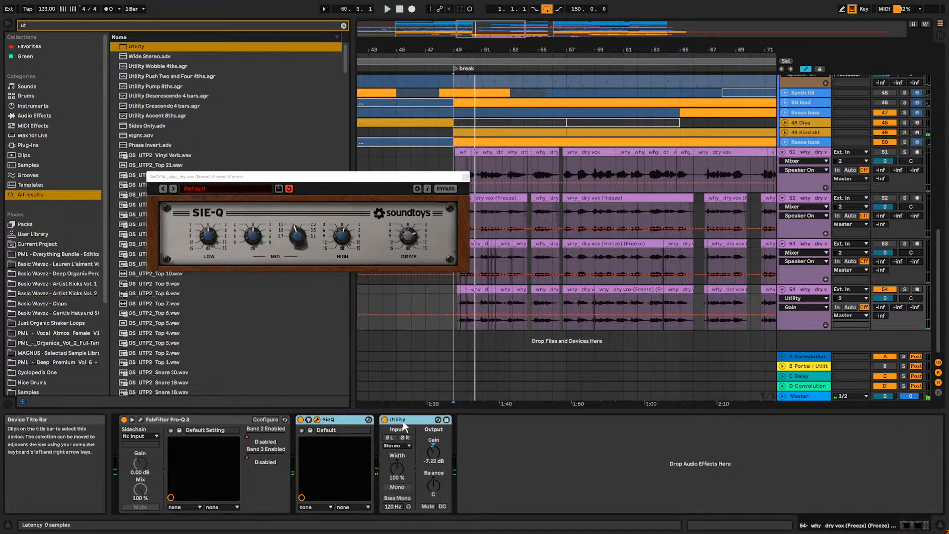
pyautogui.hotkey('ctrl', 'g')
pyautogui.click(301, 420)
pyautogui.press('space')
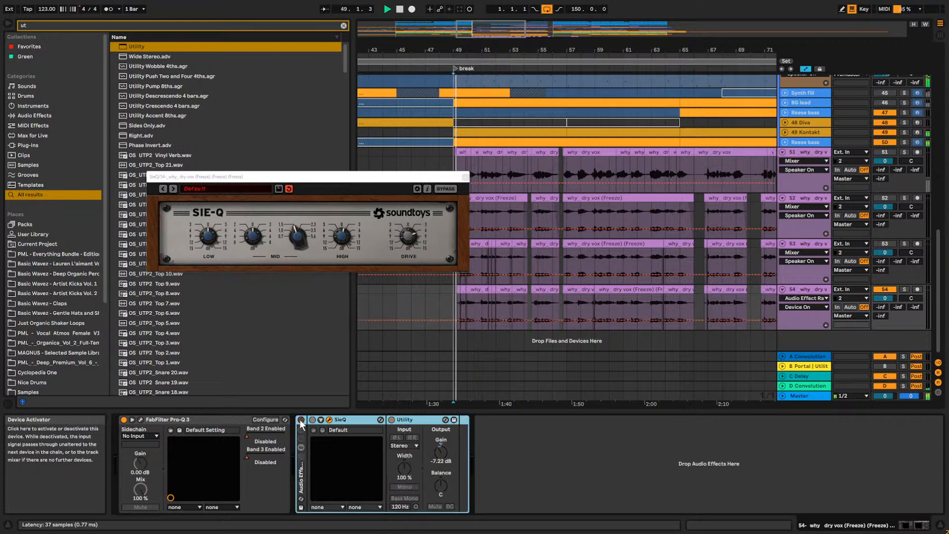
pyautogui.click(301, 420)
pyautogui.press('space')
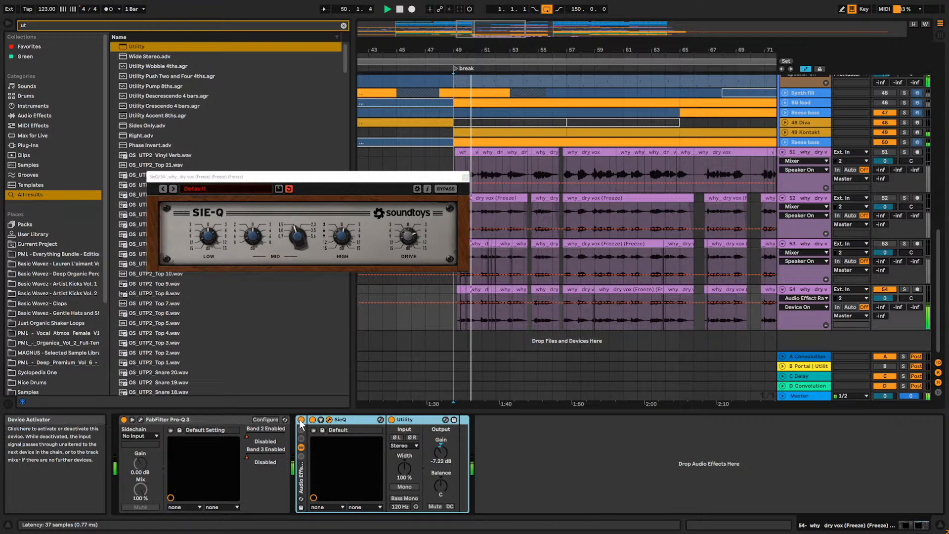
pyautogui.press('space')
# Solo track 54 and audition the opening vocal phrase around 49.2 to 49.3 repeatedly.
pyautogui.moveTo(487, 23); pyautogui.dragTo(475, 92)
pyautogui.click(416, 316)
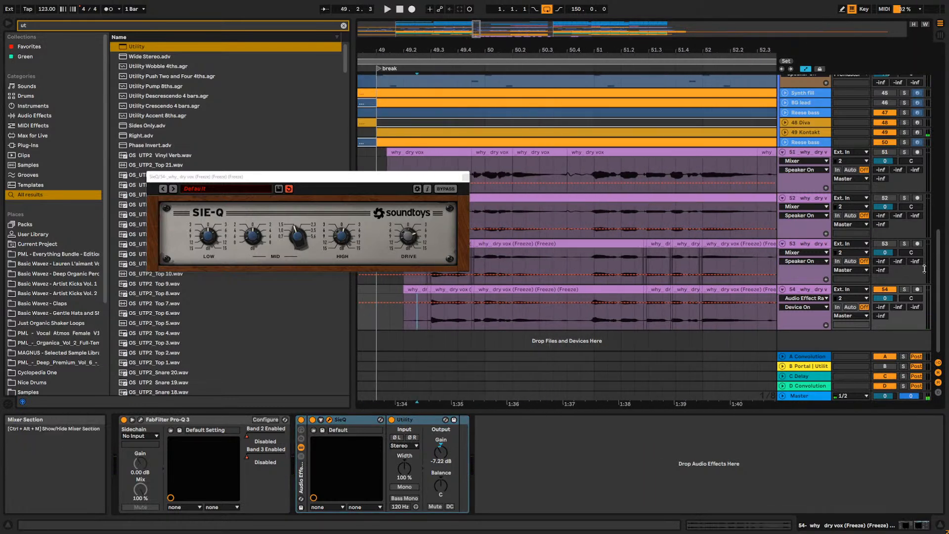
pyautogui.click(904, 289)
pyautogui.press('space')
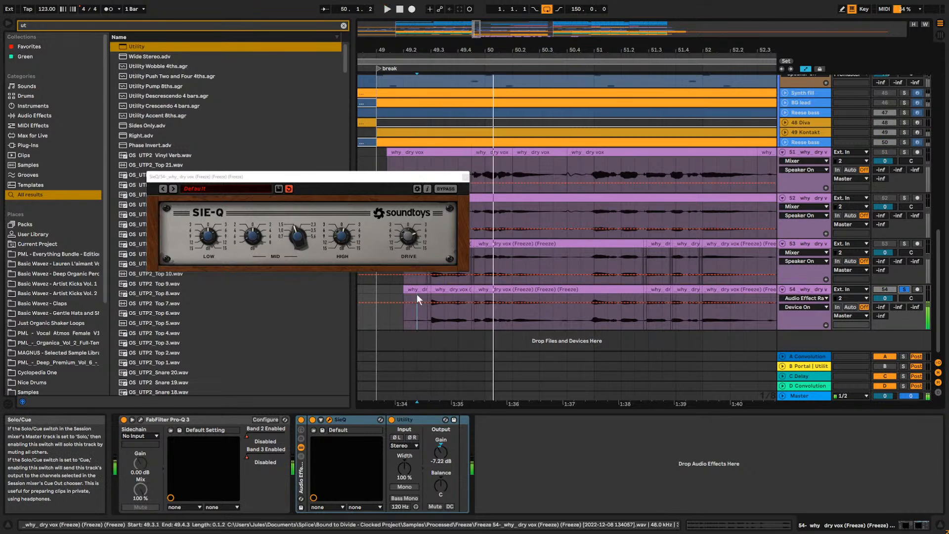
pyautogui.press('space')
pyautogui.moveTo(404, 299); pyautogui.dragTo(509, 298)
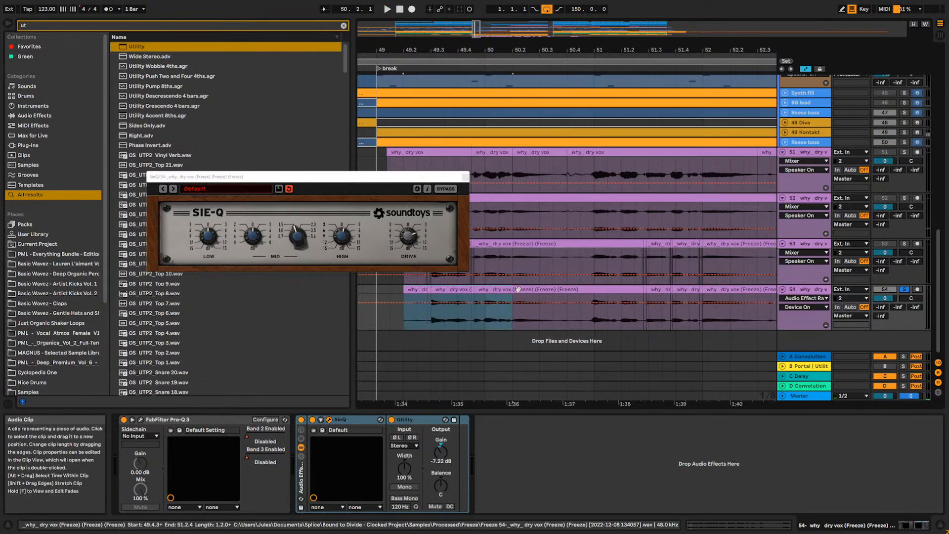
pyautogui.rightClick(520, 292)
pyautogui.click(580, 388)
pyautogui.press('space')
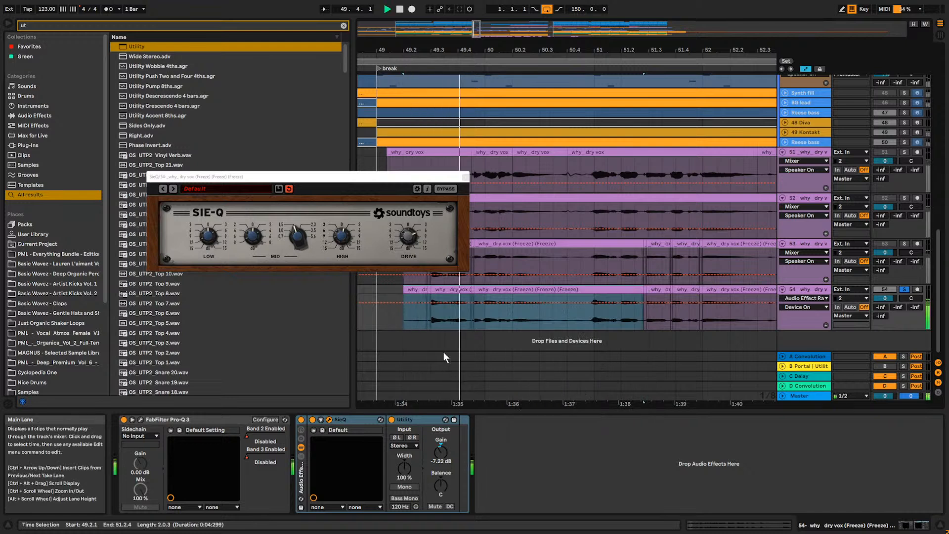
pyautogui.click(437, 318)
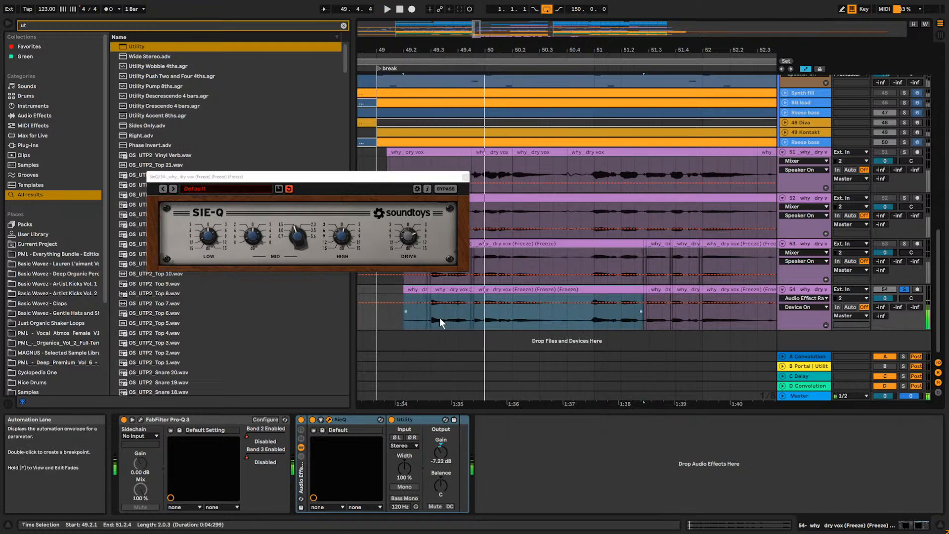
pyautogui.press('space')
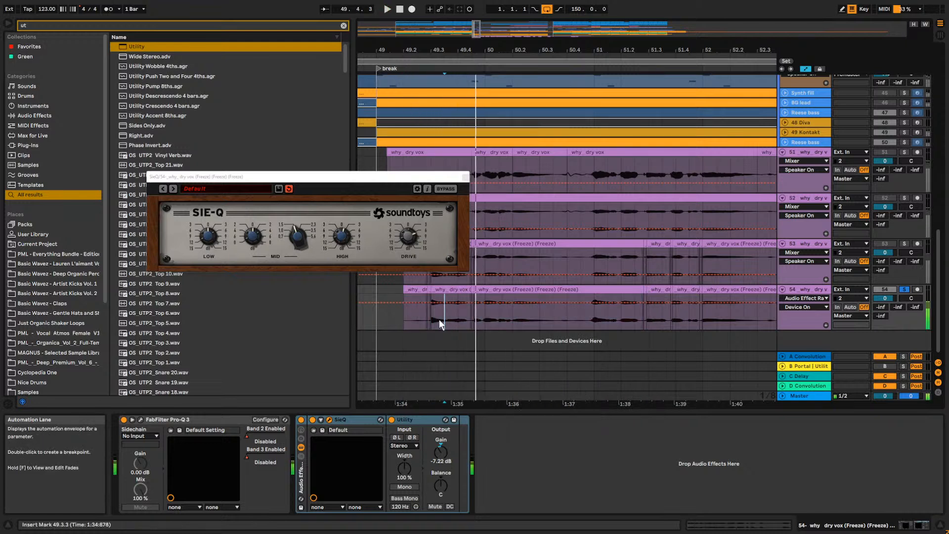
# Close the SieQ window and compare the phrase from 49.3.2 on soloed track 54 against soloed track 53.
pyautogui.click(466, 177)
pyautogui.moveTo(471, 28); pyautogui.dragTo(472, 74)
pyautogui.click(503, 318)
pyautogui.press('space')
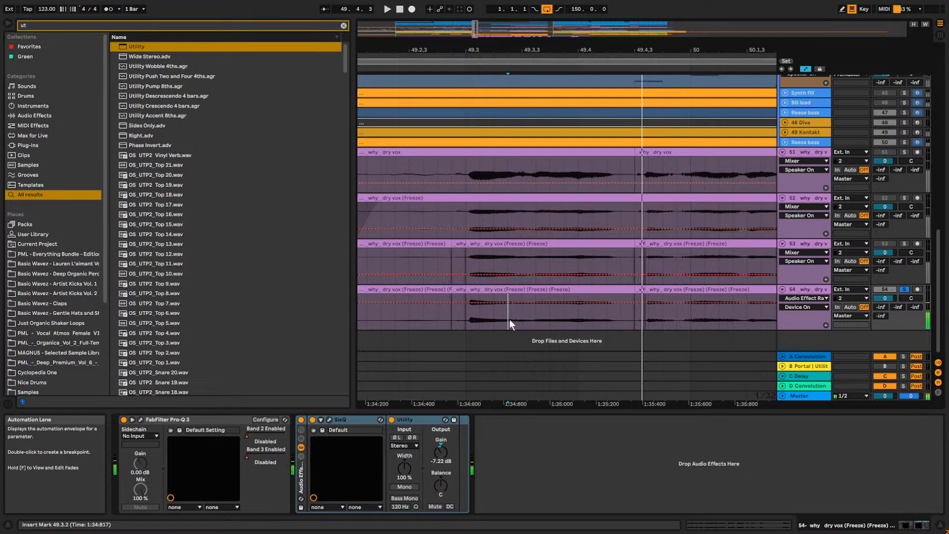
pyautogui.press('space')
pyautogui.click(503, 259)
pyautogui.click(904, 243)
pyautogui.press('space')
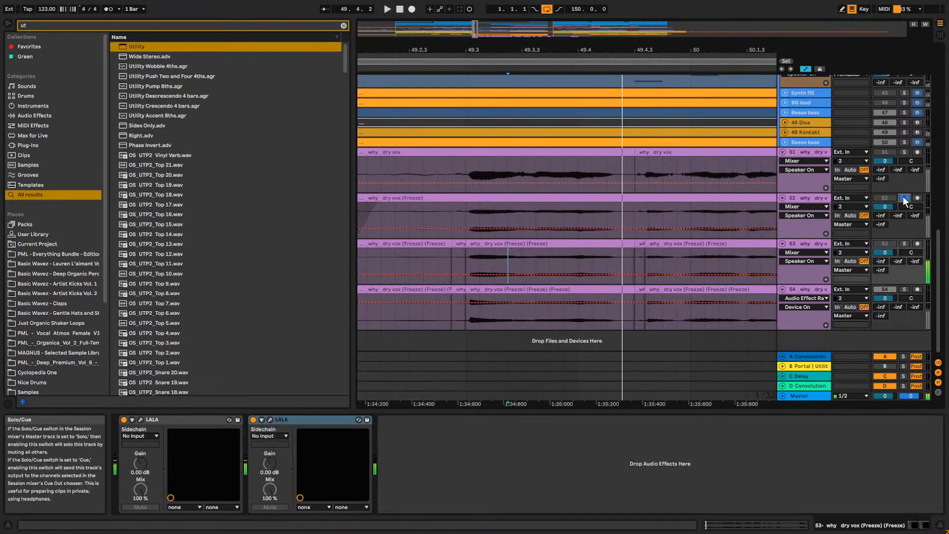
pyautogui.click(904, 289)
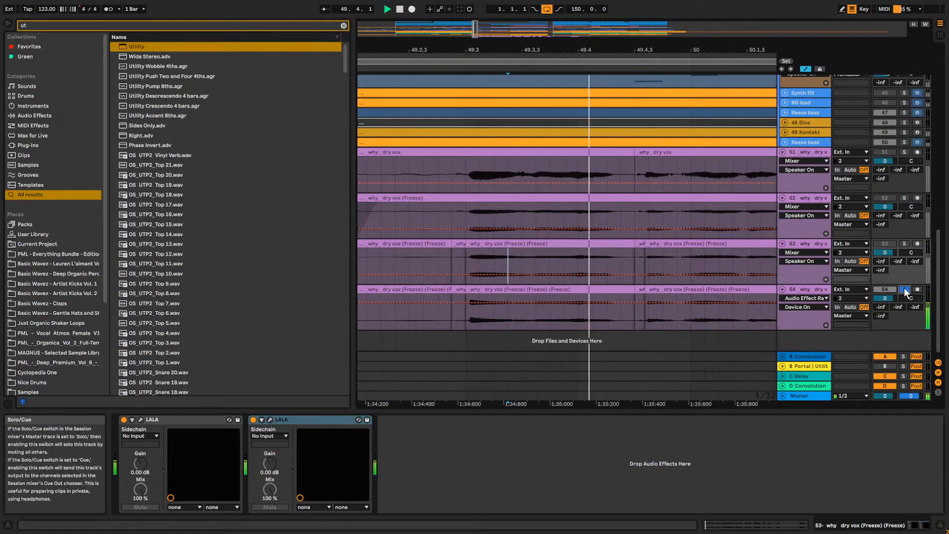
# Replay the phrase from 49.3.2 on track 54 and solo track 53 during playback for another comparison.
pyautogui.click(796, 289)
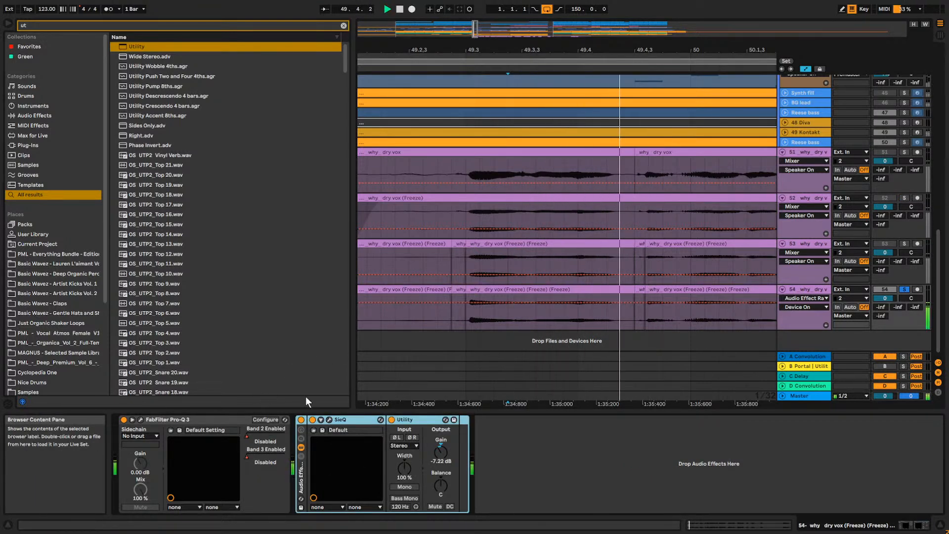
pyautogui.click(497, 317)
pyautogui.press('space')
pyautogui.press('space')
pyautogui.press('space')
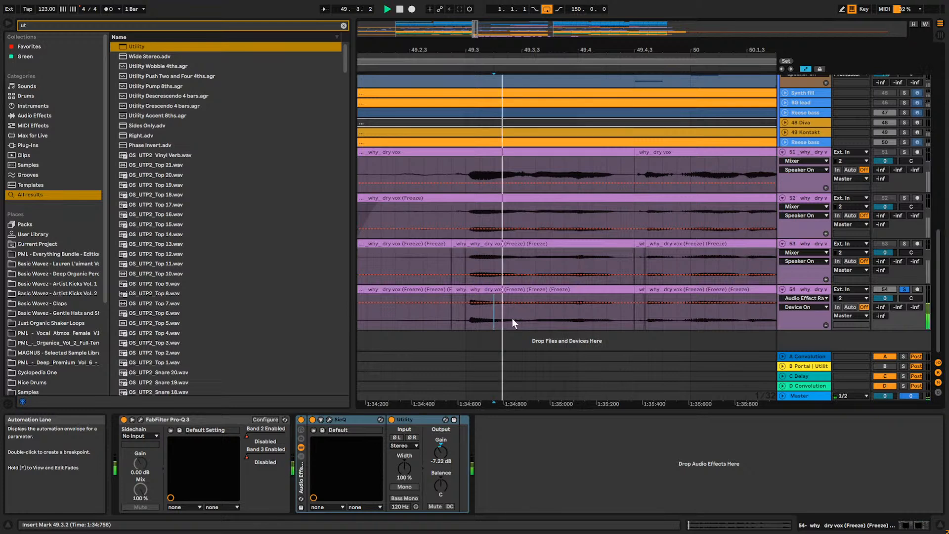
pyautogui.click(499, 259)
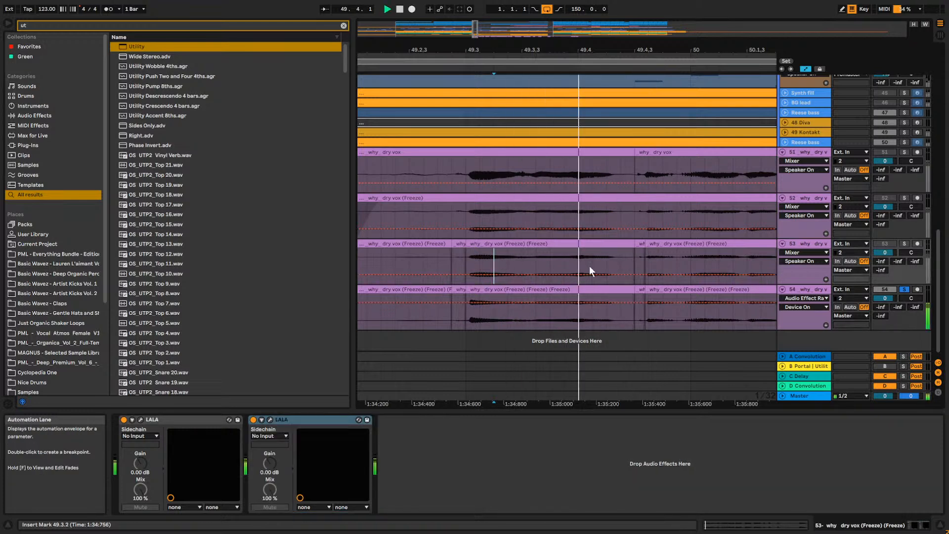
pyautogui.click(904, 244)
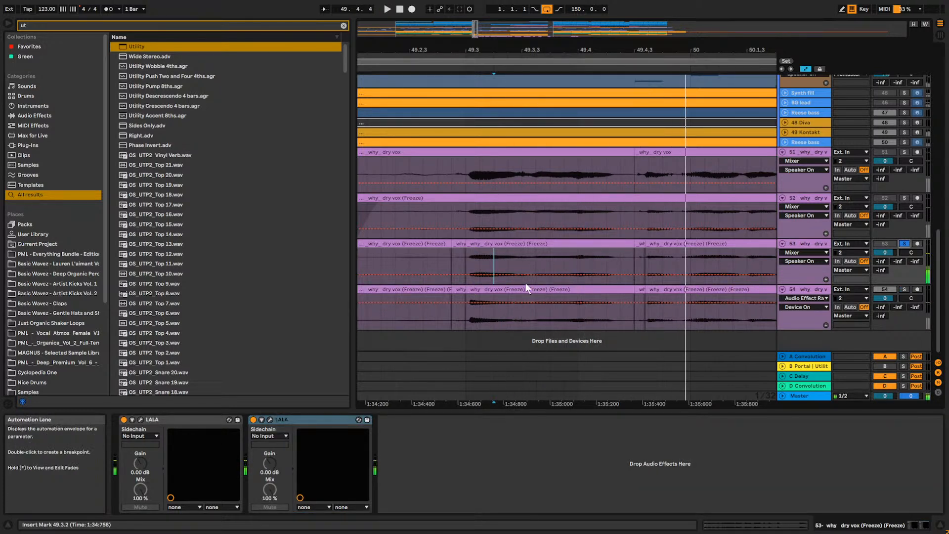
# Arm track 54 for recording and set its audio input to Resampling.
pyautogui.click(916, 289)
pyautogui.click(850, 289)
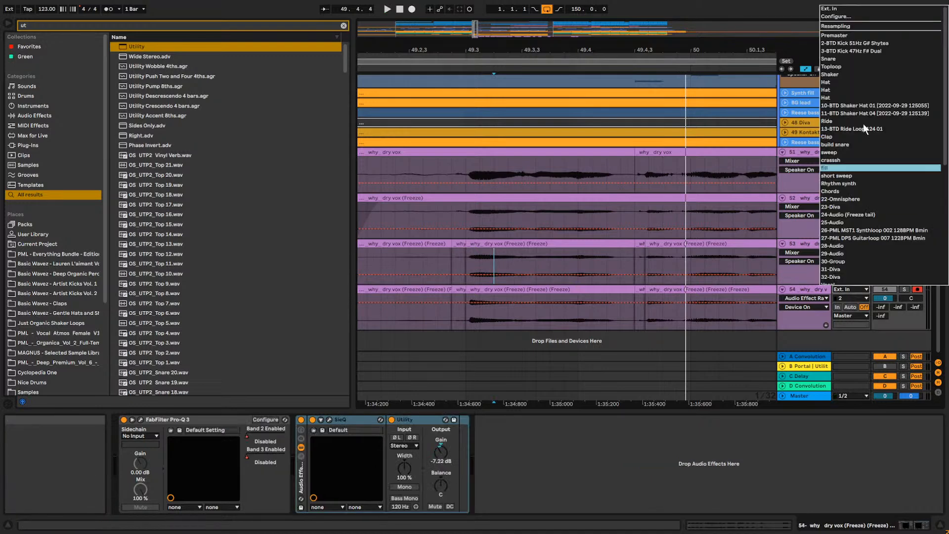
pyautogui.click(837, 27)
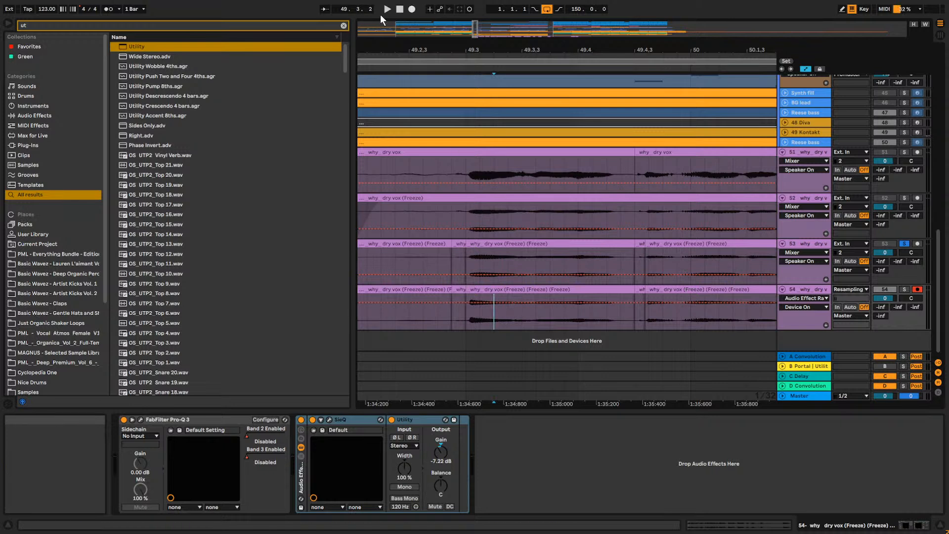
# Try to record the soloed track 53 onto track 54 from 49.3.2, and undo the take.
pyautogui.click(412, 9)
pyautogui.press('space')
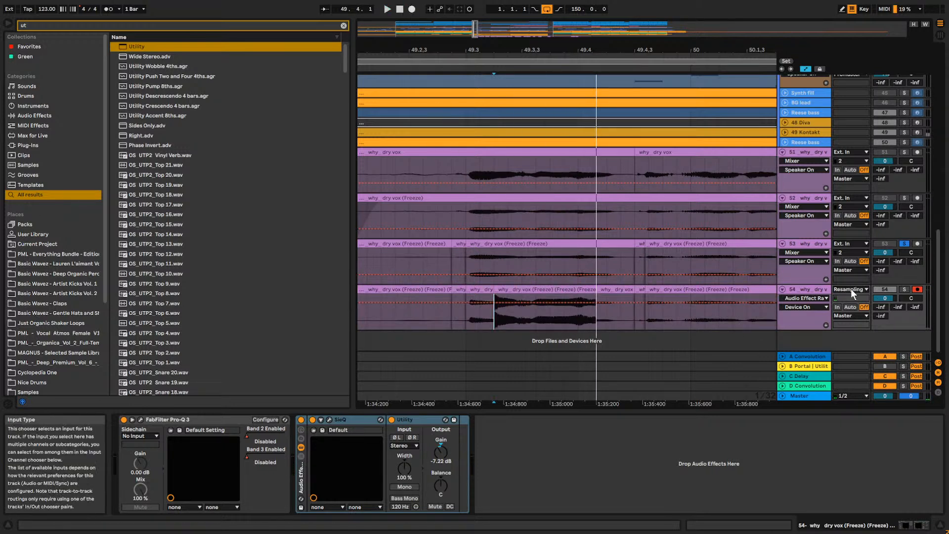
pyautogui.hotkey('ctrl', 'z')
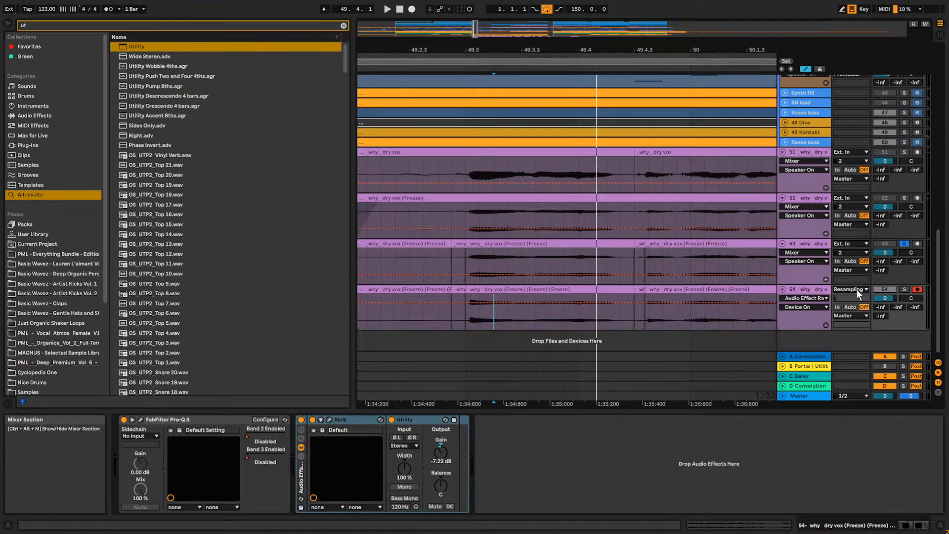
# Set track 54's audio input to track 53 and record the phrase from 49.3.2 onto track 54.
pyautogui.click(849, 286)
pyautogui.click(849, 286)
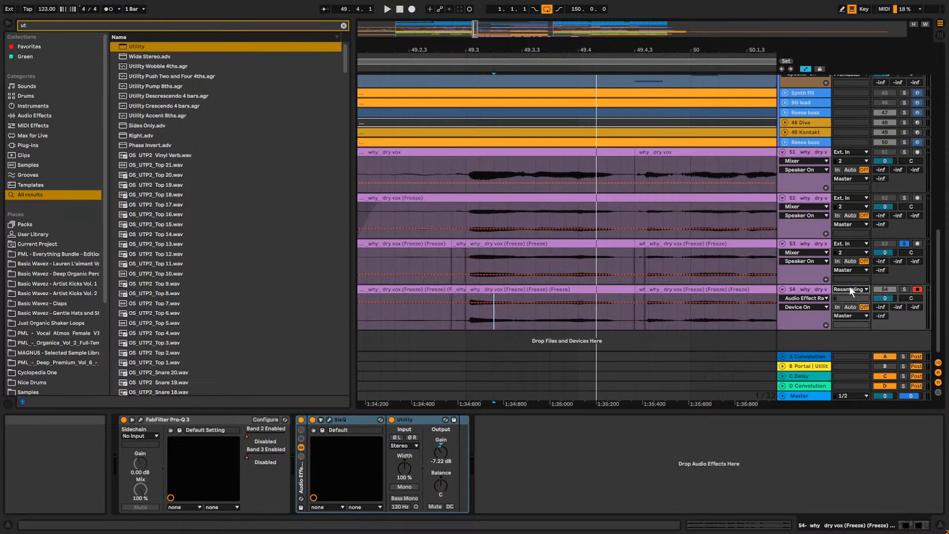
pyautogui.click(849, 286)
pyautogui.scroll(-3, 855, 255)
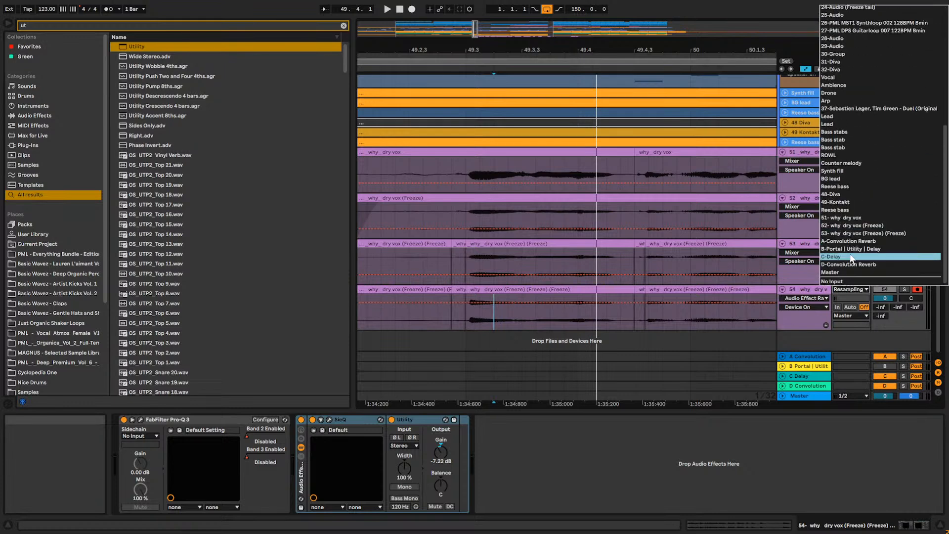
pyautogui.click(843, 234)
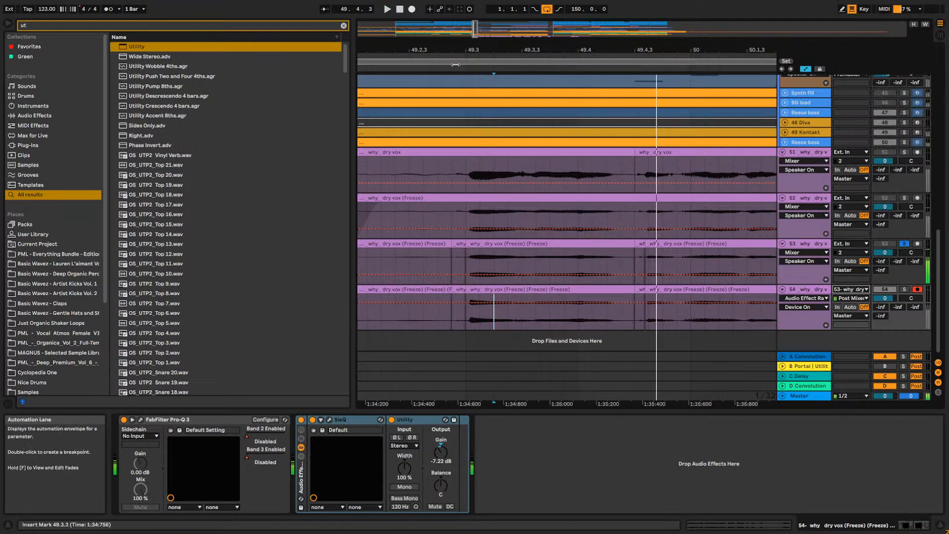
pyautogui.click(411, 9)
pyautogui.press('space')
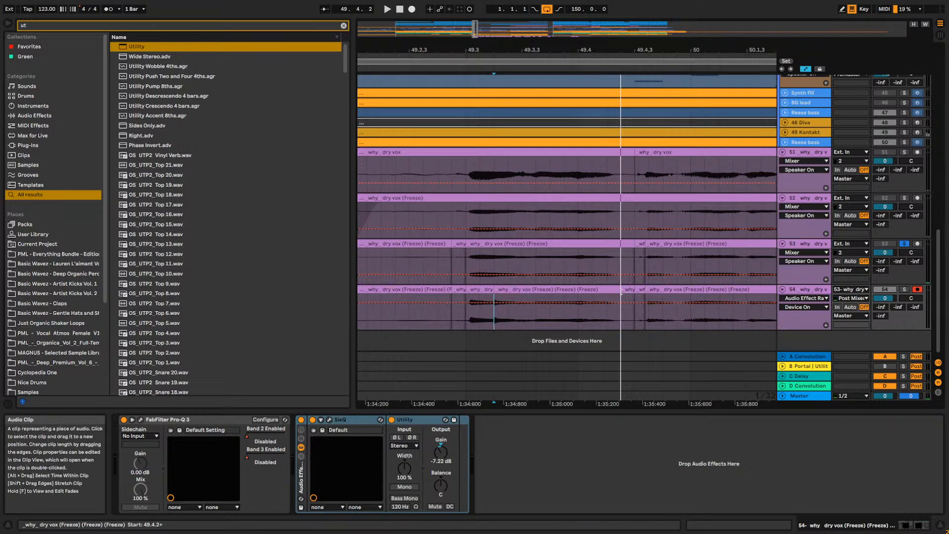
# Shorten the newly recorded clip on track 54 at both ends over the problem spot and turn off automation mode.
pyautogui.moveTo(621, 292); pyautogui.dragTo(594, 289)
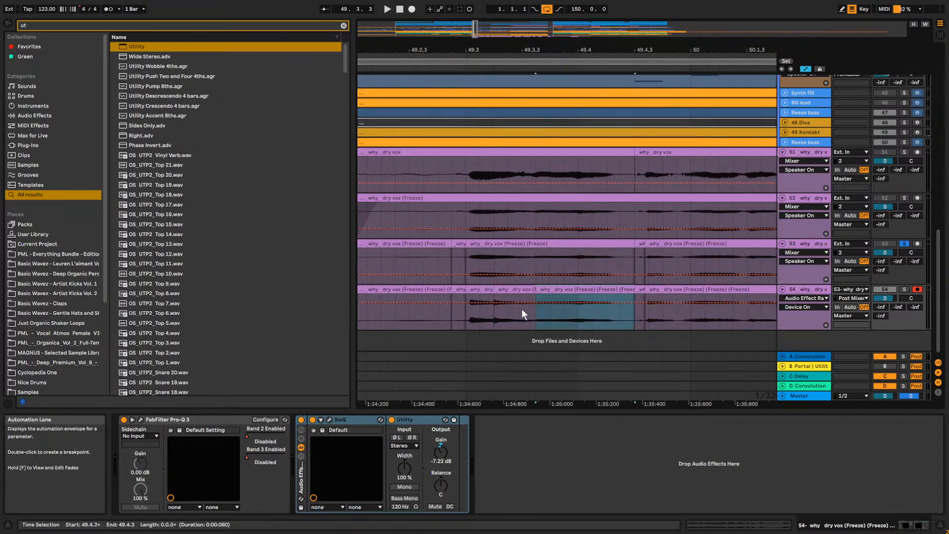
pyautogui.moveTo(493, 290); pyautogui.dragTo(504, 291)
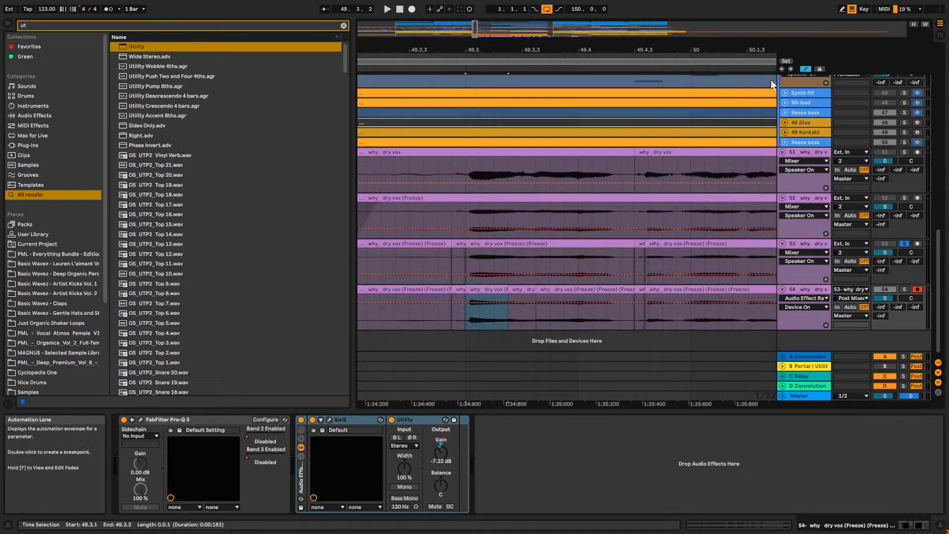
pyautogui.click(804, 71)
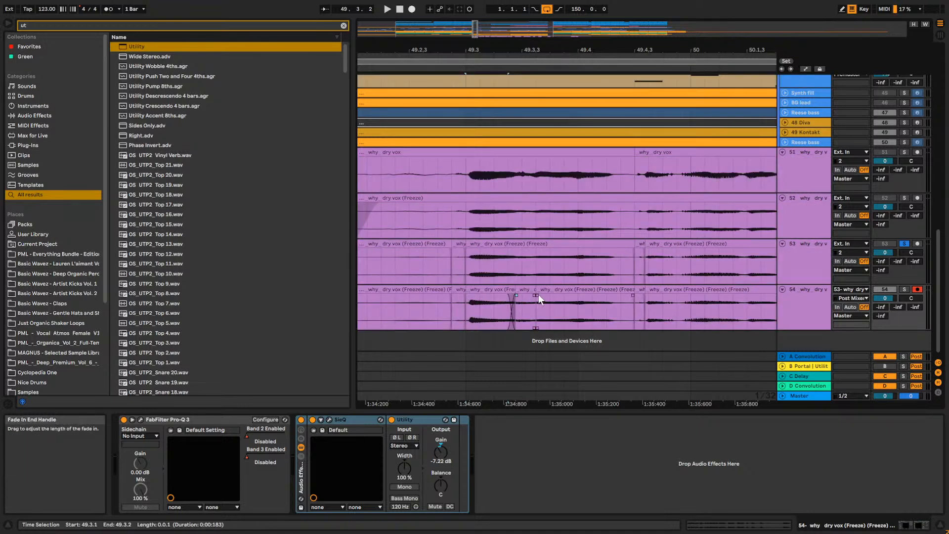
# Check the patched phrase around 49.3 with track 54 soloed, and unsolo it to hear it in the mix.
pyautogui.click(464, 311)
pyautogui.press('space')
pyautogui.press('space')
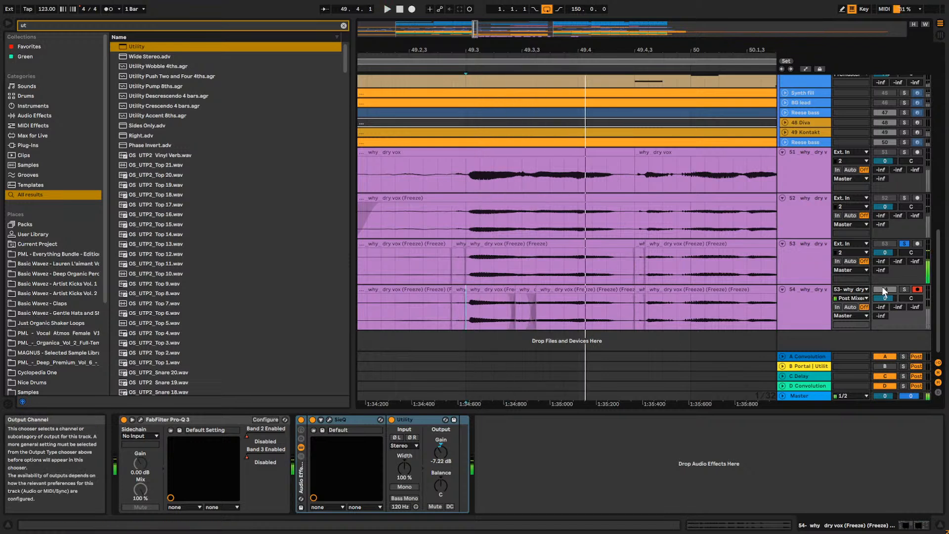
pyautogui.click(904, 290)
pyautogui.press('space')
pyautogui.press('space')
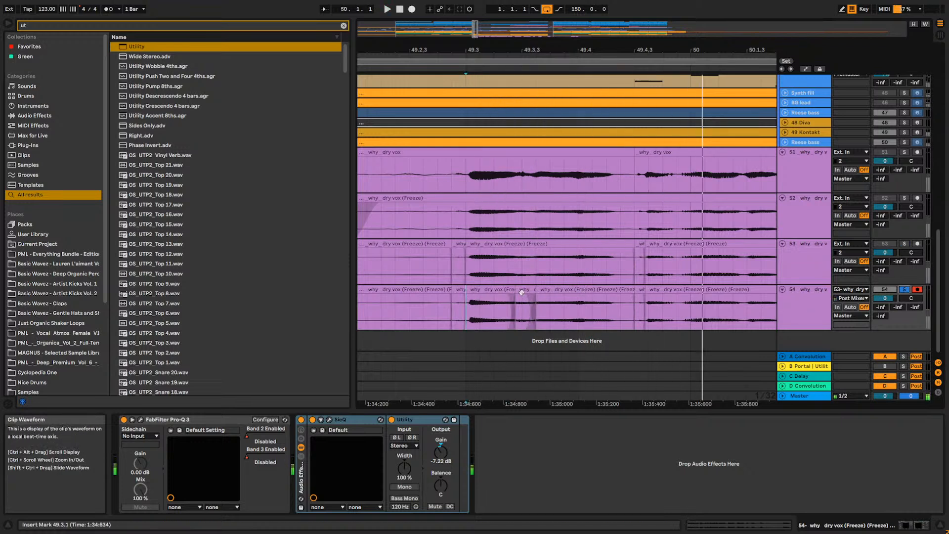
pyautogui.click(438, 315)
pyautogui.press('space')
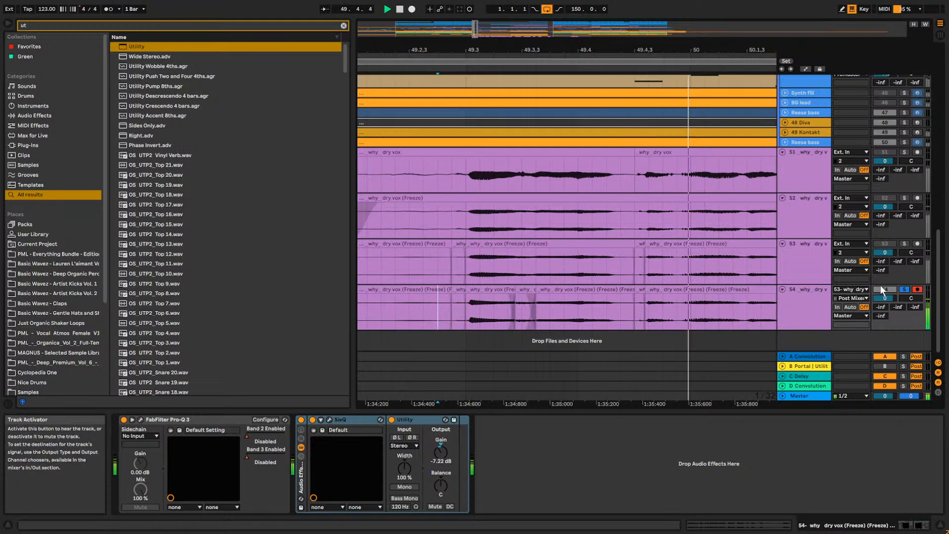
pyautogui.click(901, 290)
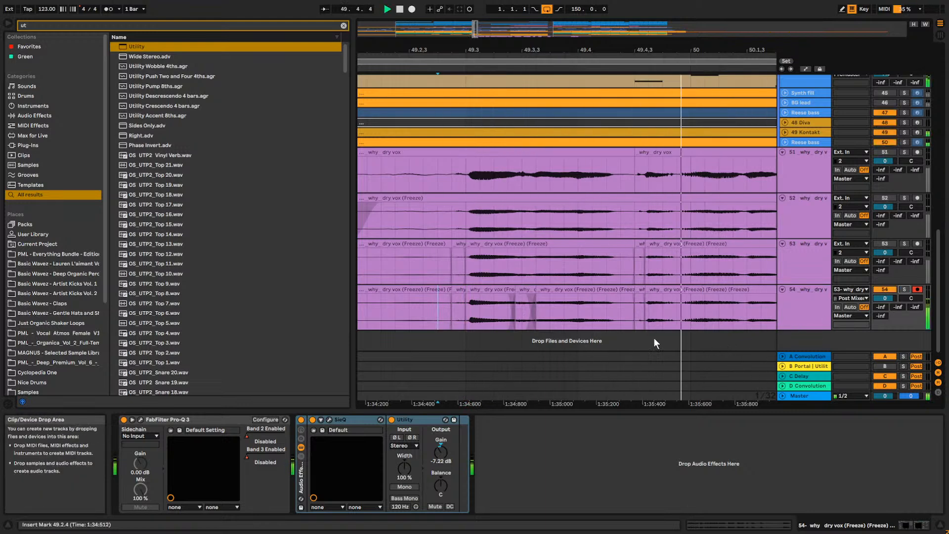
pyautogui.press('space')
# Play the processed vocal in the full mix from bar 49.
pyautogui.moveTo(474, 32); pyautogui.dragTo(476, 2)
pyautogui.click(458, 304)
pyautogui.press('space')
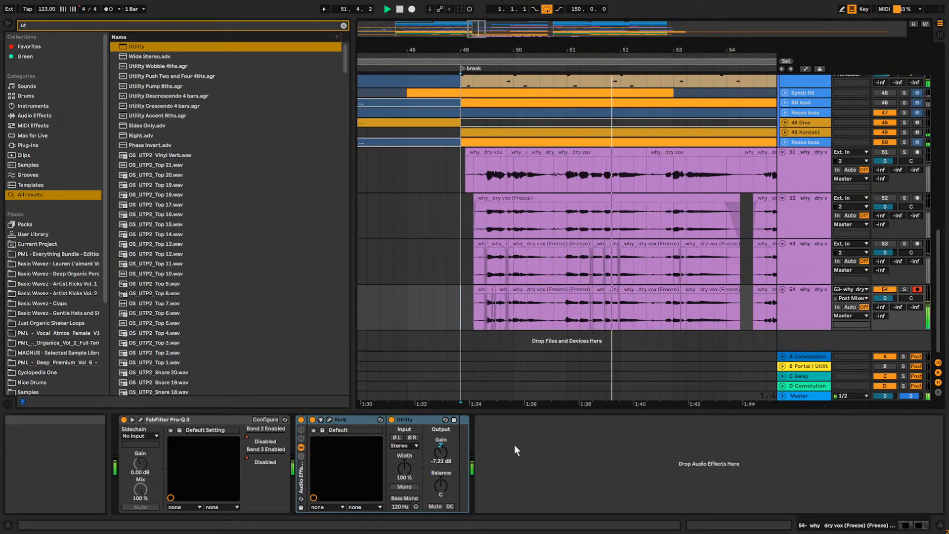
pyautogui.press('space')
# Turn off Waves Tune Real-Time on original vocal track 51, place the start at bar 49 and solo the track.
pyautogui.click(800, 167)
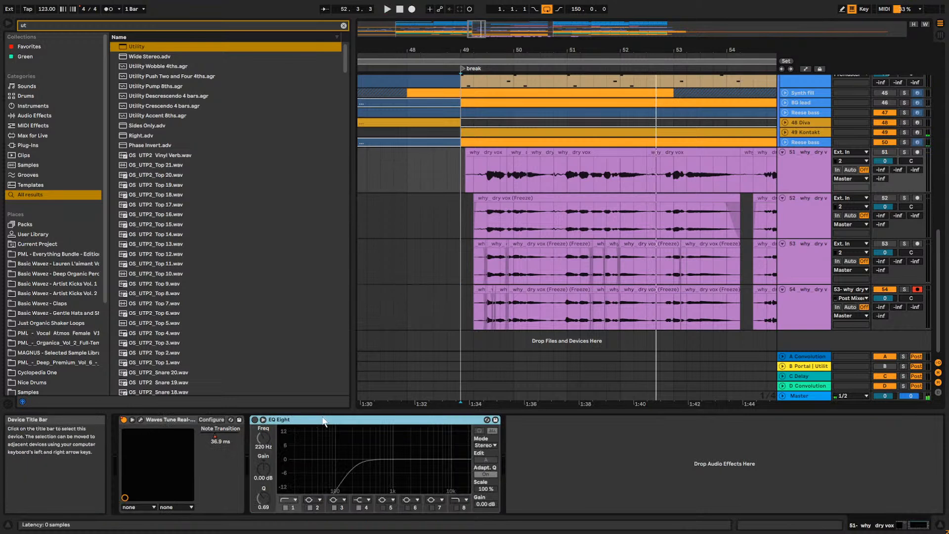
pyautogui.click(123, 419)
pyautogui.click(461, 167)
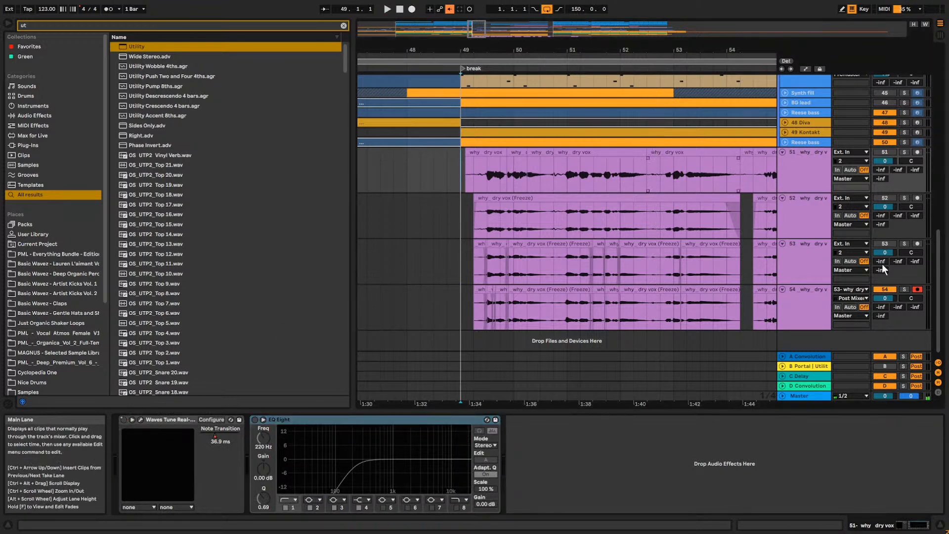
pyautogui.click(903, 152)
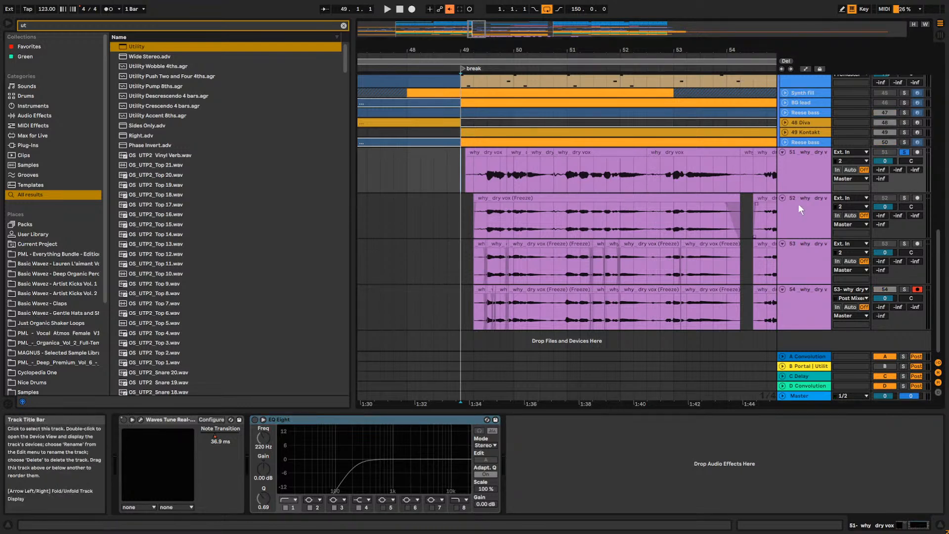
# Compare original vocal track 51 with processed track 54 in the full mix from bar 49, switching which track is active.
pyautogui.press('space')
pyautogui.click(904, 151)
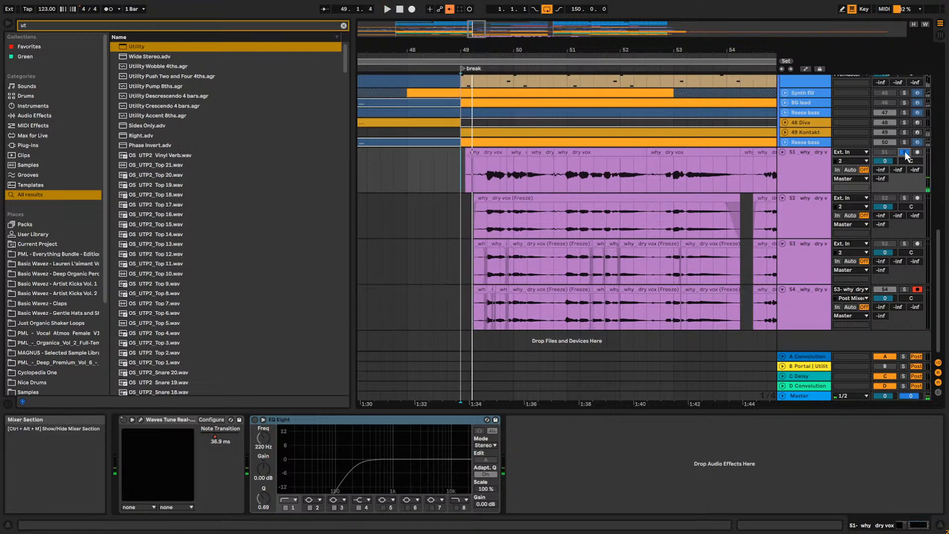
pyautogui.press('space')
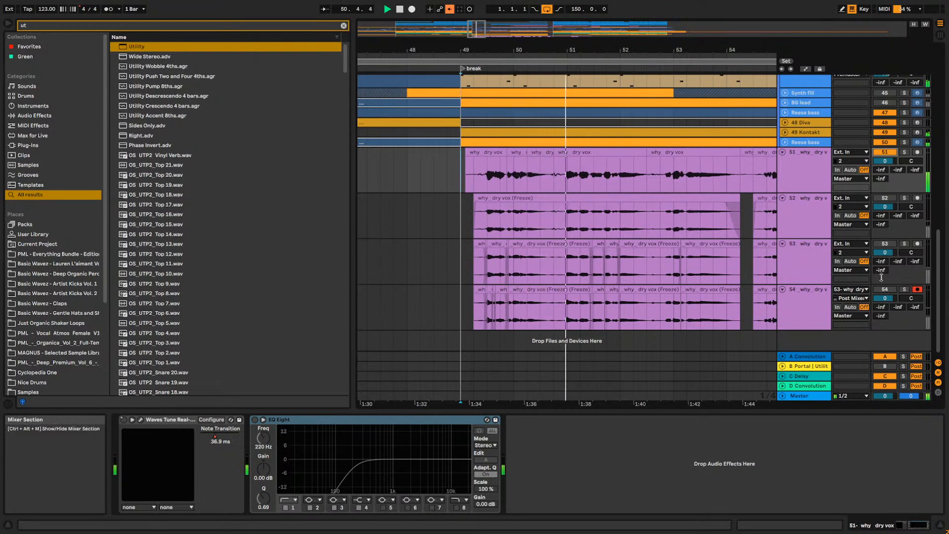
pyautogui.click(884, 153)
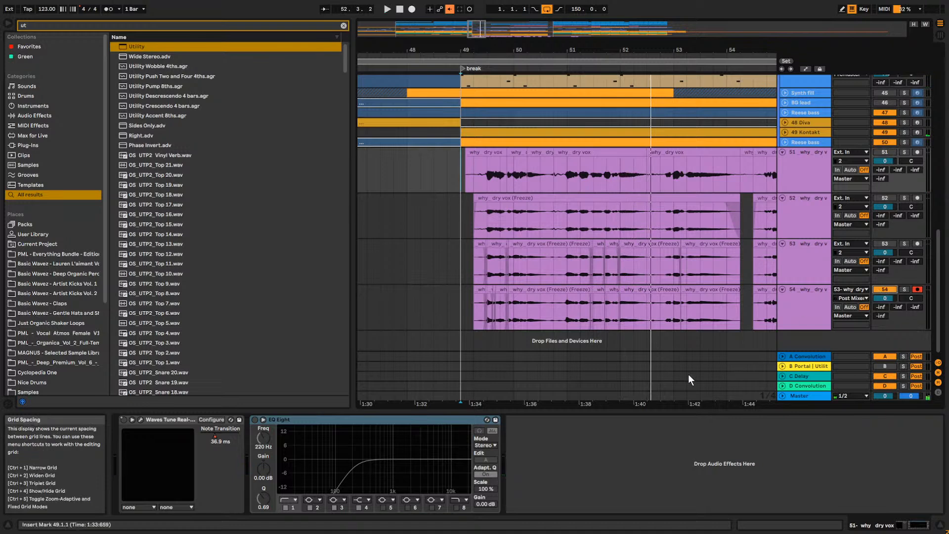
pyautogui.click(457, 302)
pyautogui.press('space')
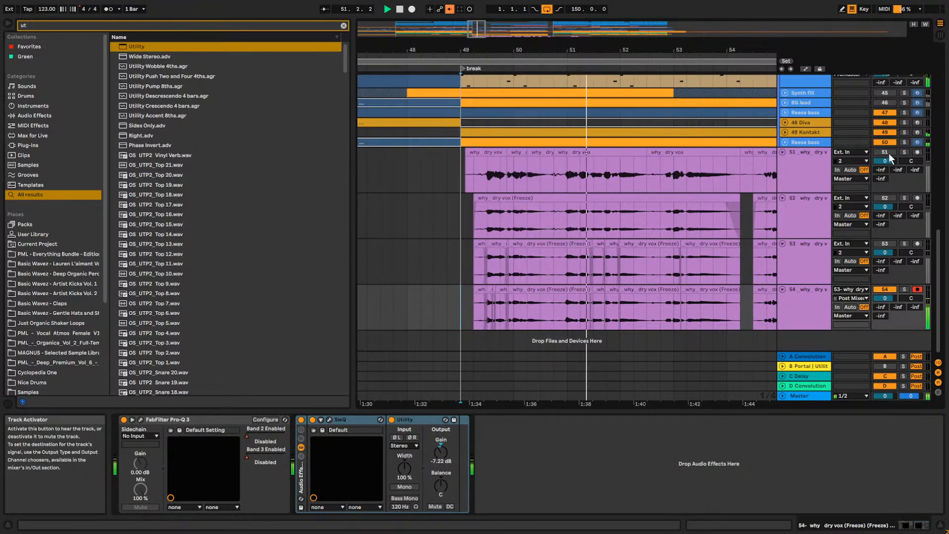
# Toggle solo on track 54 and replay the processed vocal in the full mix from bar 49.
pyautogui.click(802, 310)
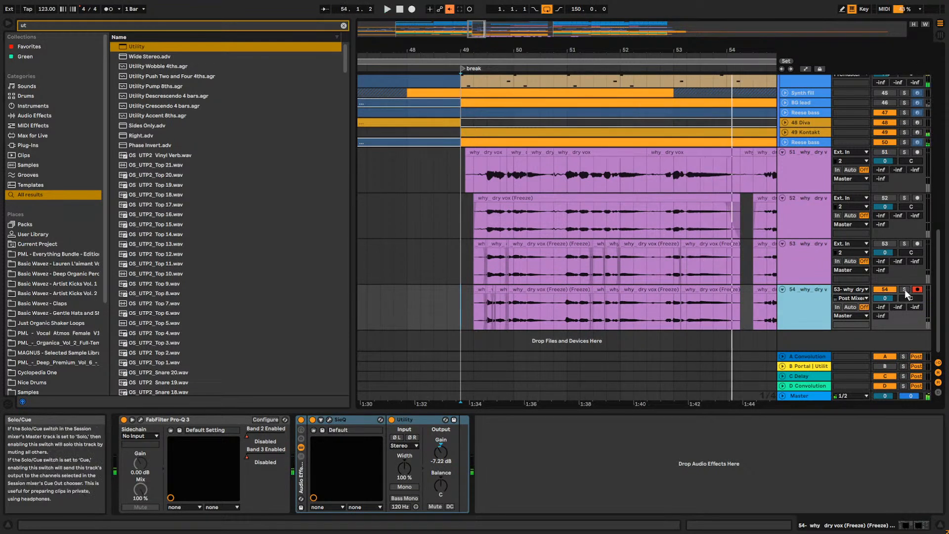
pyautogui.press('space')
pyautogui.click(905, 289)
pyautogui.click(467, 303)
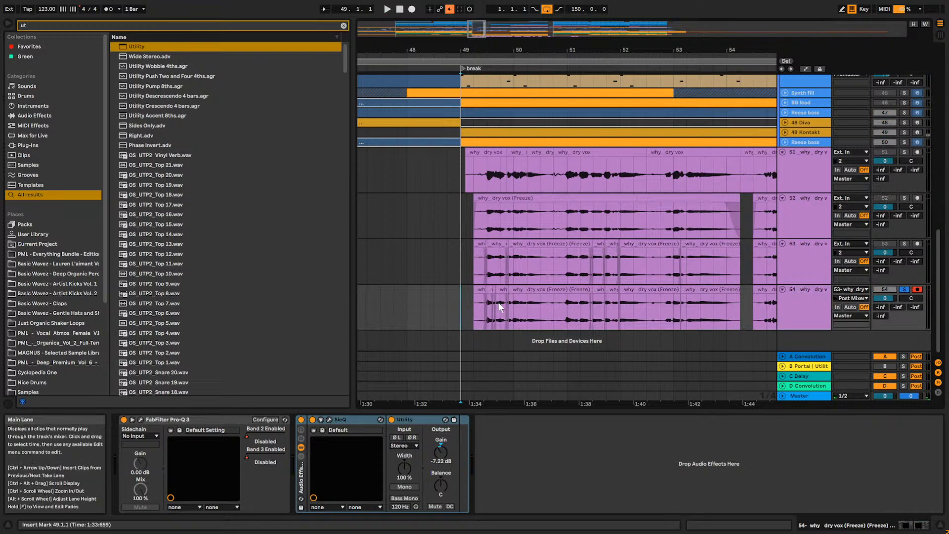
pyautogui.click(904, 289)
pyautogui.press('space')
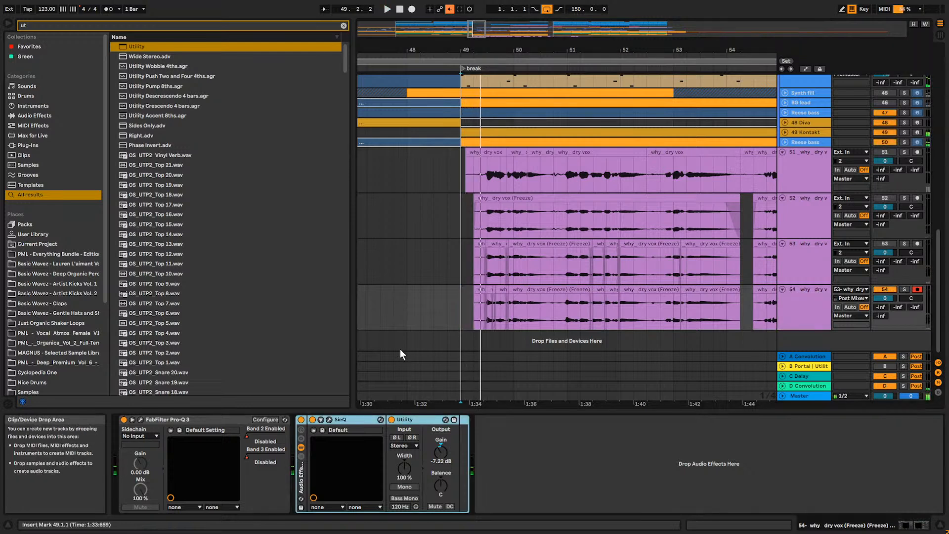
# Open FabFilter Pro-Q 3 on track 54 and add a gentle midrange bell cut between the green and blue bands.
pyautogui.click(141, 418)
pyautogui.moveTo(263, 266)
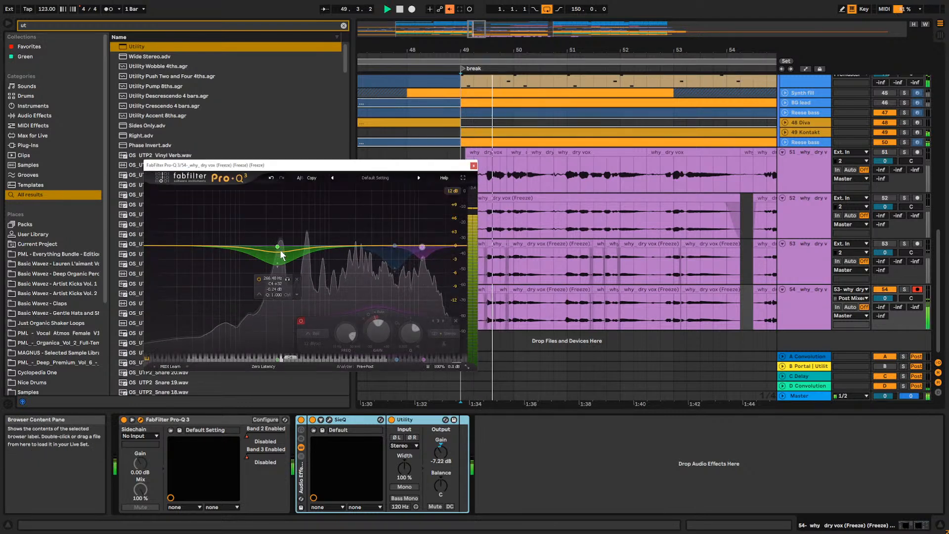
pyautogui.moveTo(327, 245)
pyautogui.mouseDown()
pyautogui.moveTo(326, 212)
pyautogui.moveTo(329, 252)
pyautogui.mouseUp()
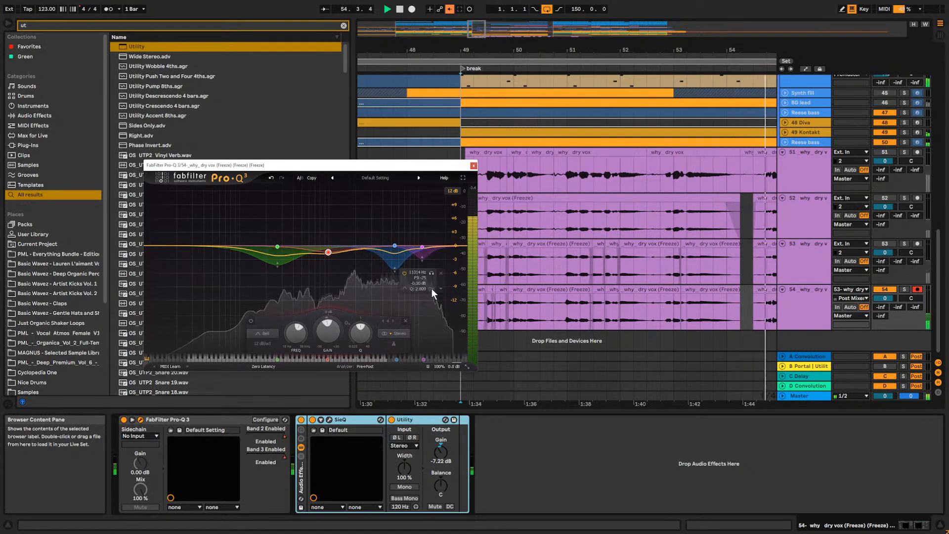
# Replay the phrases from about bar 53 and 54.3, toggling tracks 51 and 54 to compare them, and close Pro-Q 3.
pyautogui.moveTo(550, 50); pyautogui.dragTo(472, 49)
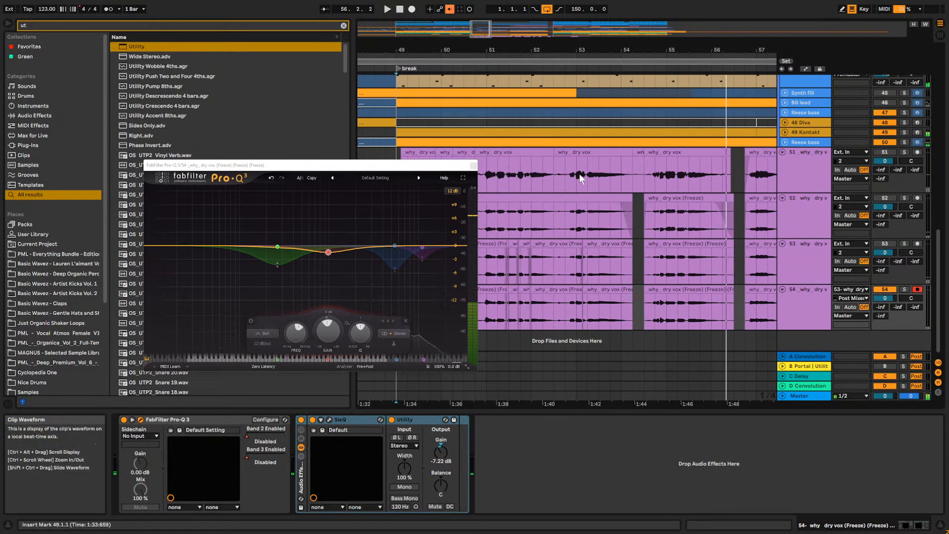
pyautogui.click(558, 178)
pyautogui.press('space')
pyautogui.press('space')
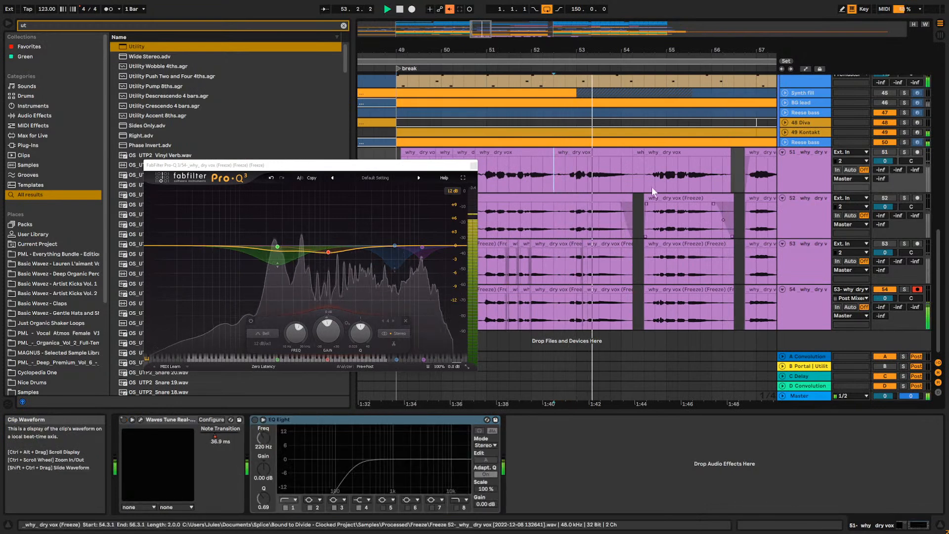
pyautogui.click(644, 176)
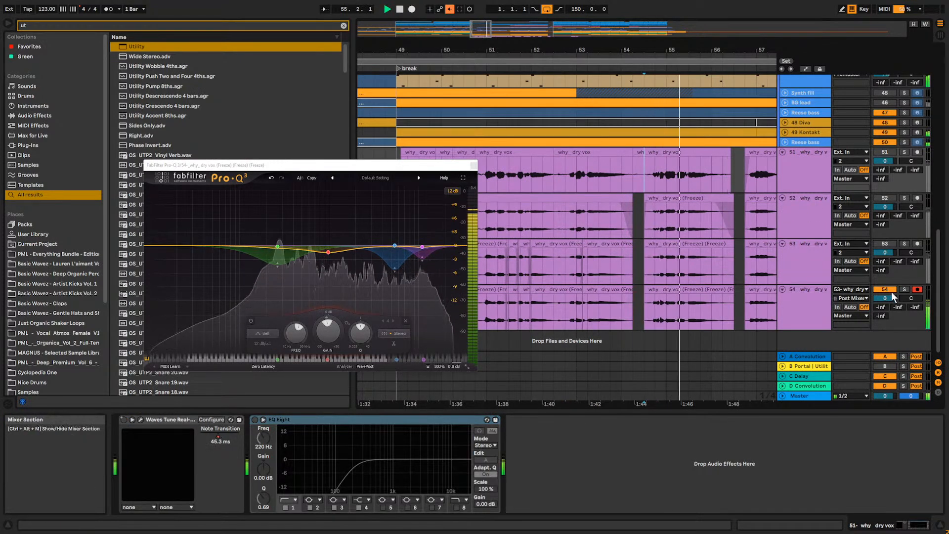
pyautogui.click(884, 153)
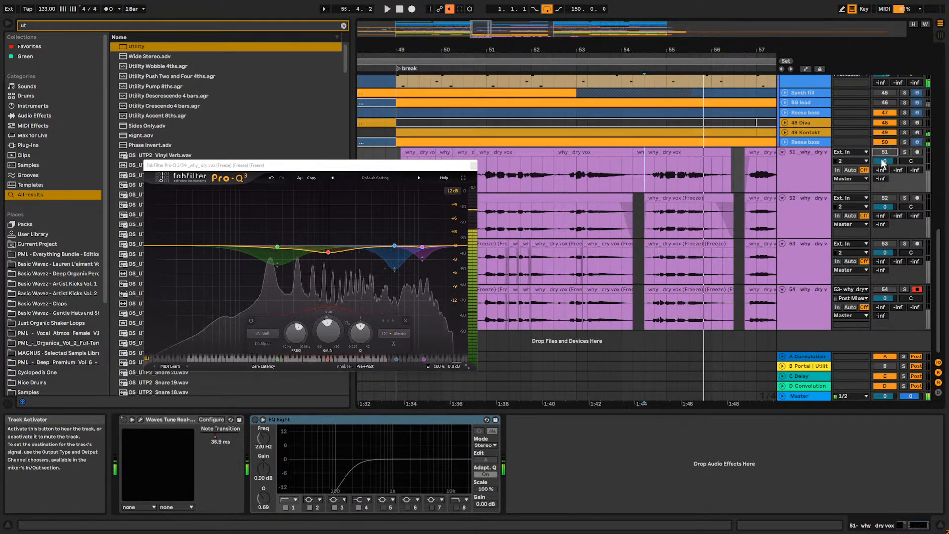
pyautogui.click(885, 290)
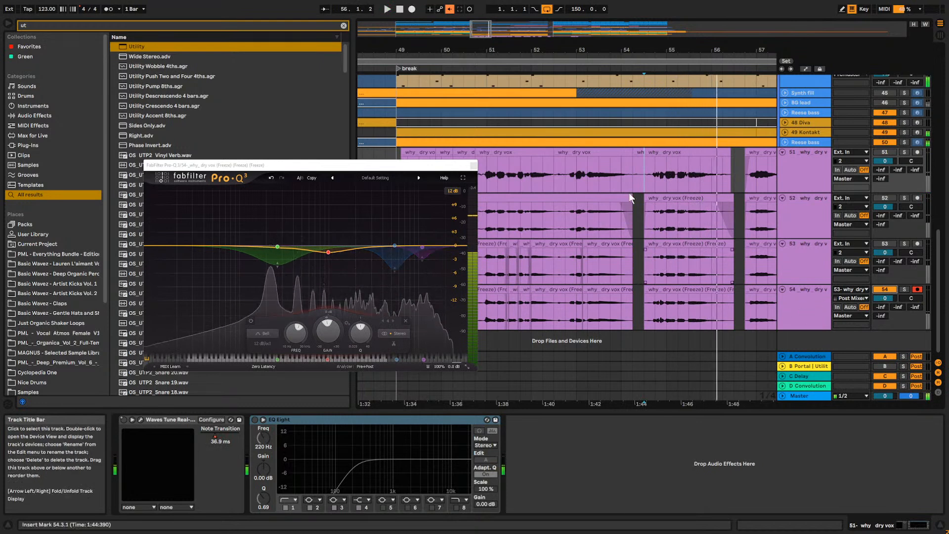
pyautogui.press('space')
pyautogui.moveTo(569, 52); pyautogui.dragTo(568, 75)
pyautogui.click(384, 181)
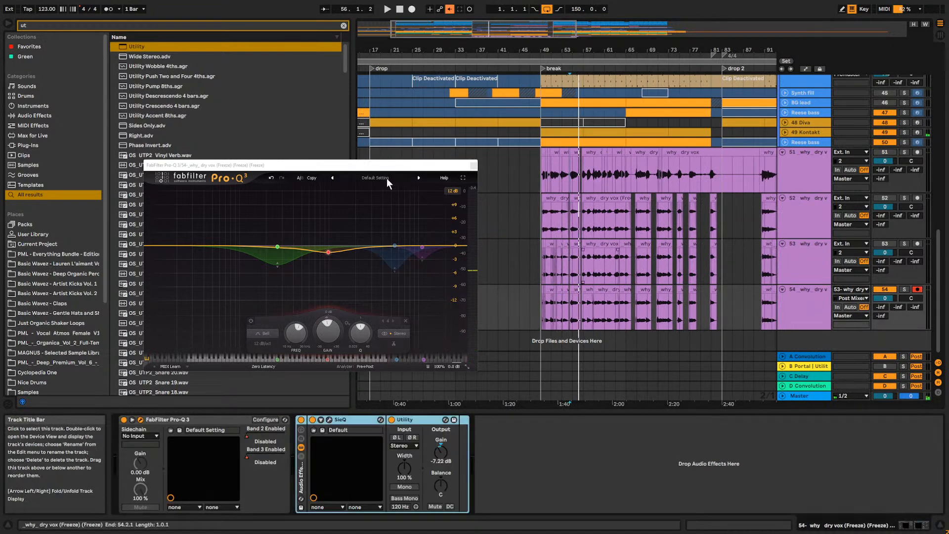
pyautogui.click(473, 165)
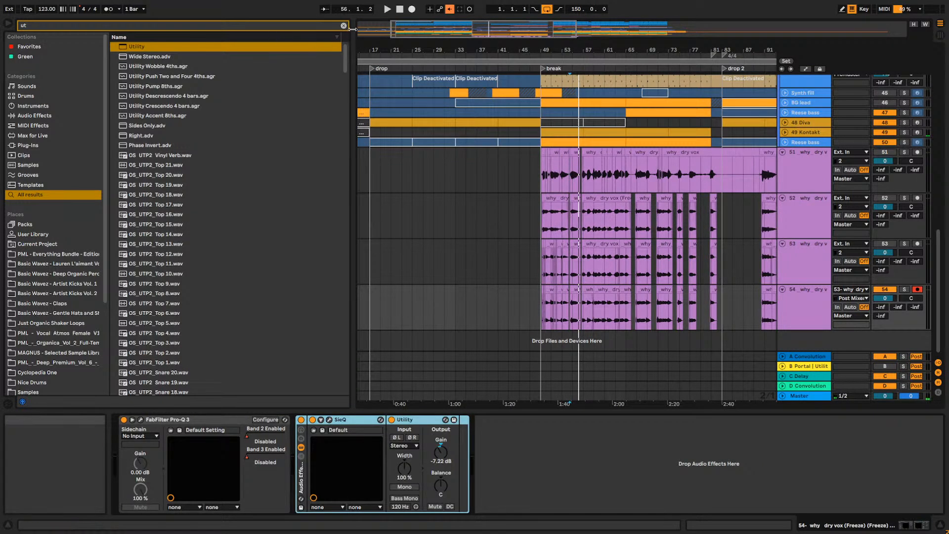
# Duplicate processed vocal track 54 and deactivate the source track so only the copy plays.
pyautogui.moveTo(446, 23); pyautogui.dragTo(503, 24)
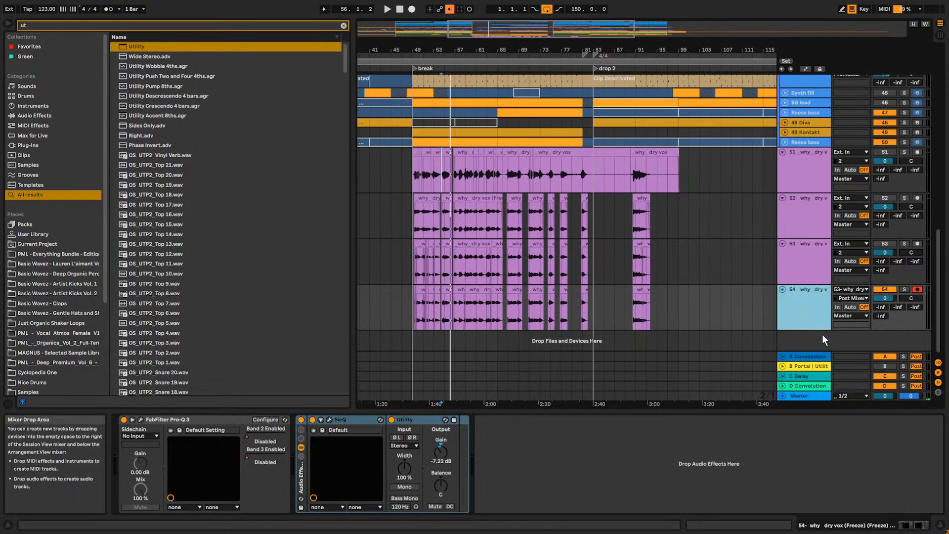
pyautogui.hotkey('ctrl', 'd')
pyautogui.click(802, 277)
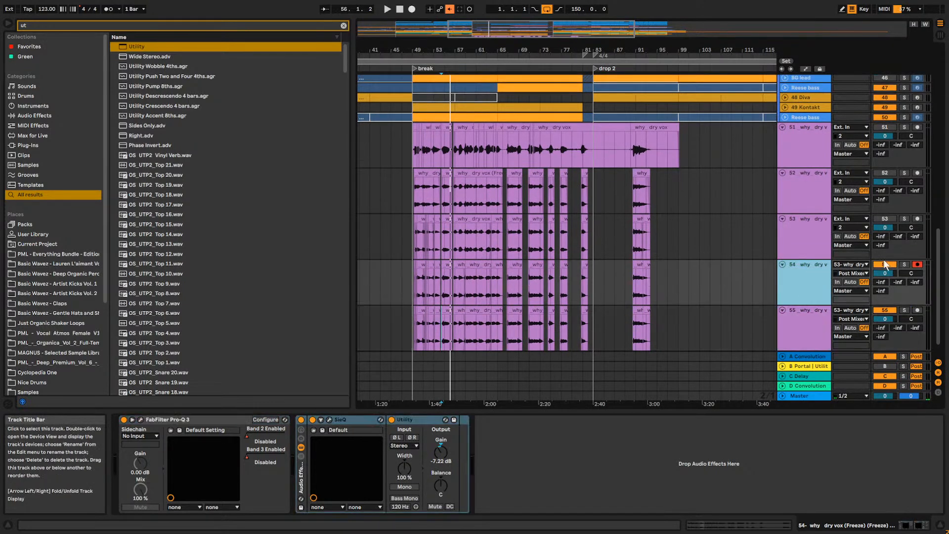
pyautogui.click(885, 265)
# Freeze and flatten duplicated vocal track 55 and rename it "processed".
pyautogui.scroll(-2, 792, 318)
pyautogui.rightClick(796, 300)
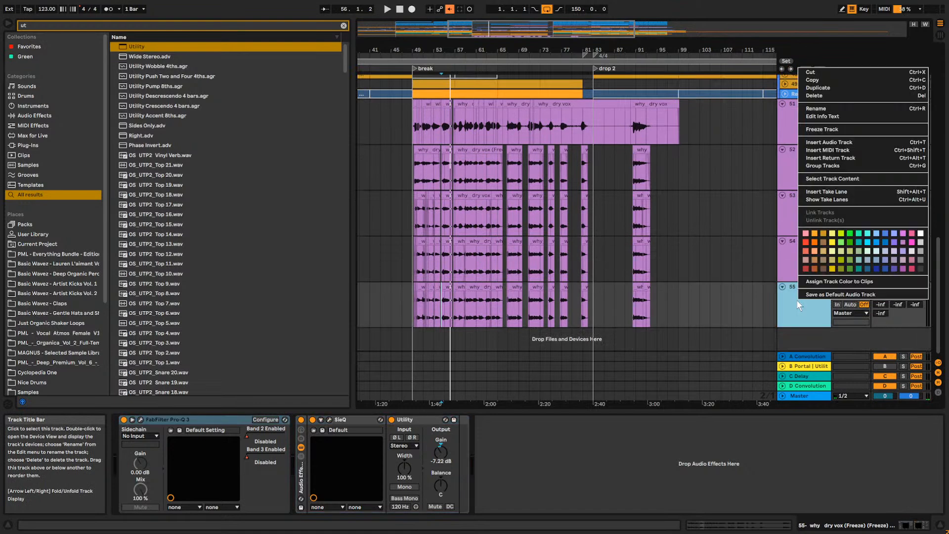
pyautogui.click(818, 129)
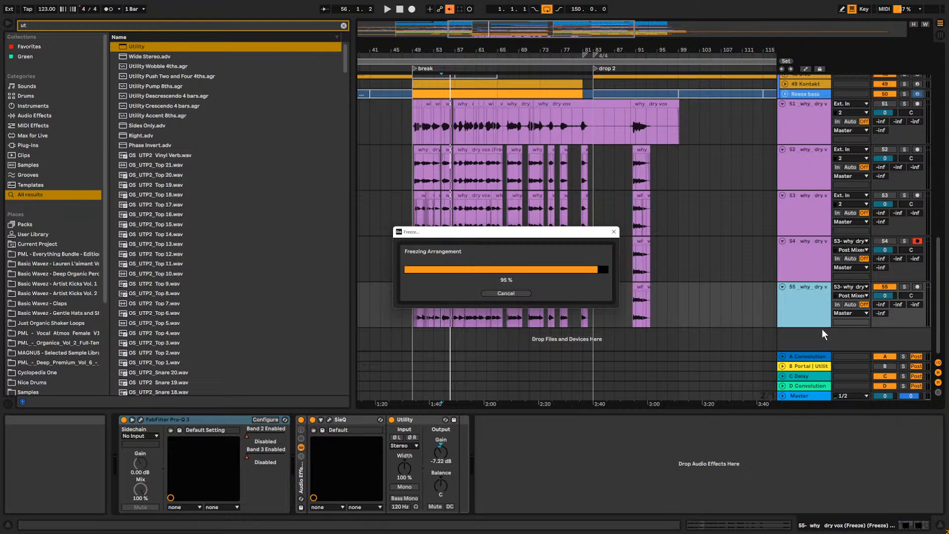
pyautogui.rightClick(806, 298)
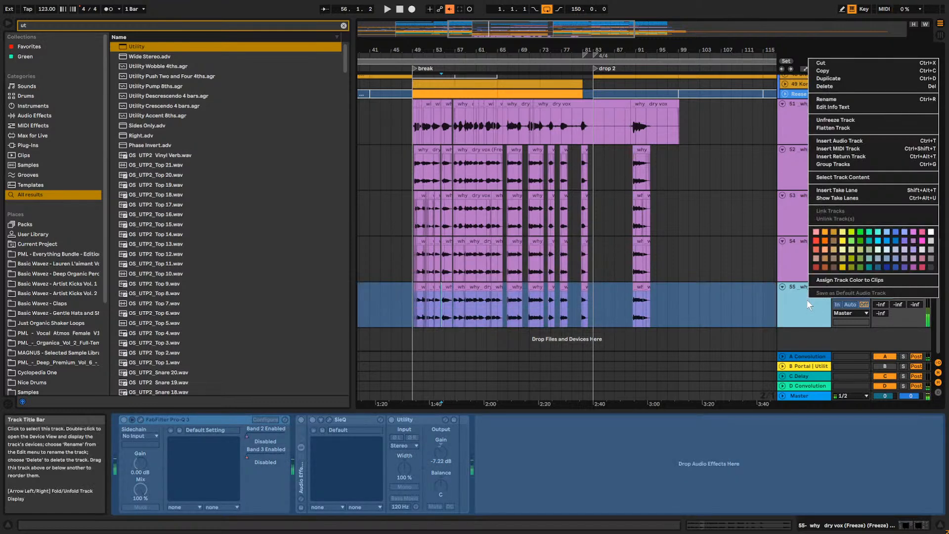
pyautogui.click(835, 128)
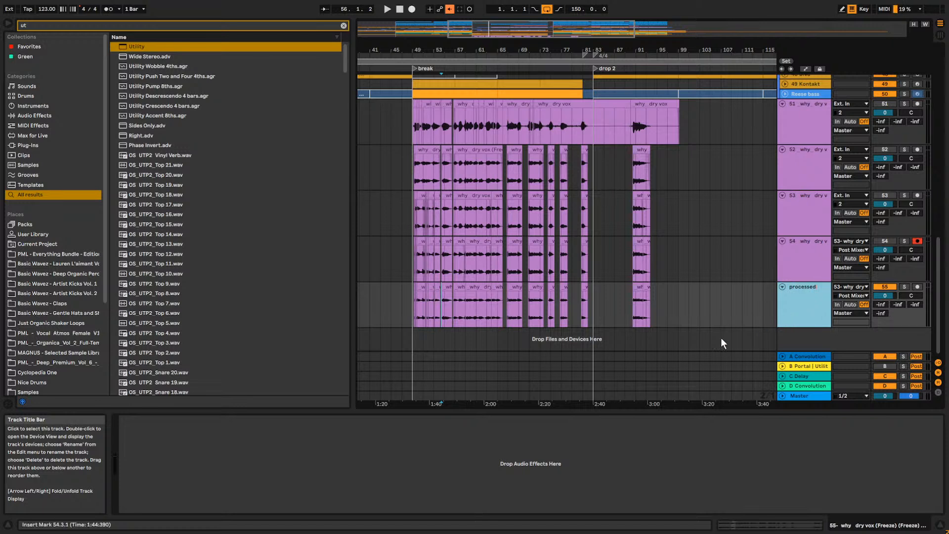
# Audition the "processed" track in the mix from bar 49 and at spots around 52.3, 54.3 and 59.
pyautogui.click(566, 304)
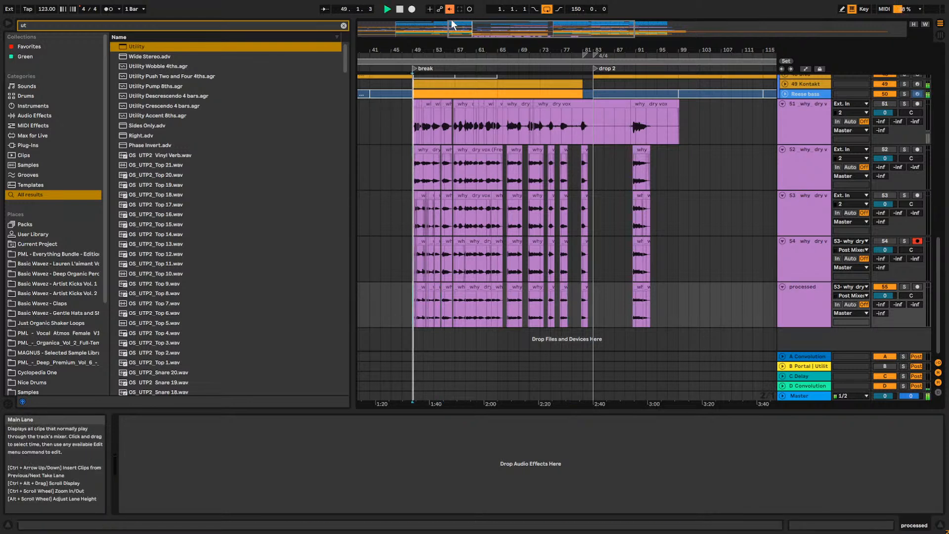
pyautogui.moveTo(415, 50)
pyautogui.mouseDown()
pyautogui.moveTo(433, 103)
pyautogui.moveTo(406, 129)
pyautogui.moveTo(406, 144)
pyautogui.mouseUp()
pyautogui.press('space')
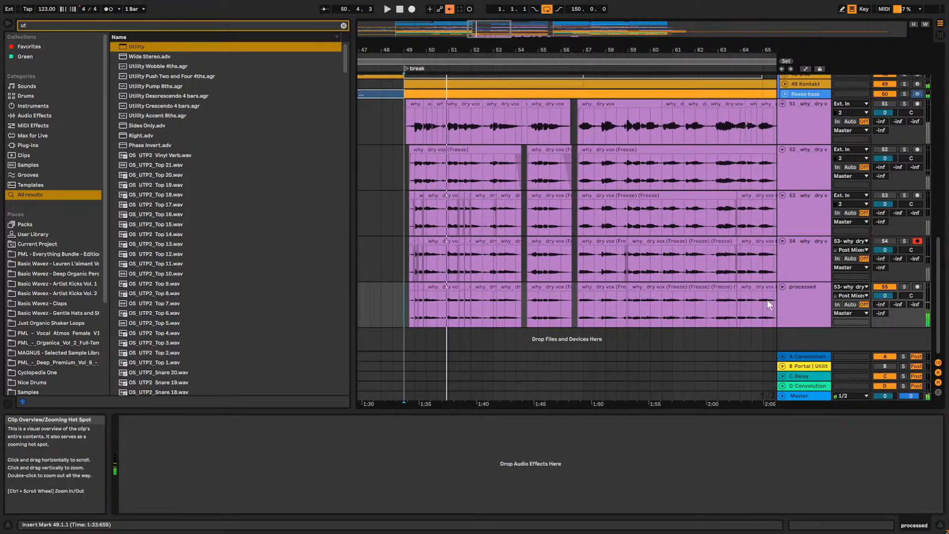
pyautogui.click(801, 309)
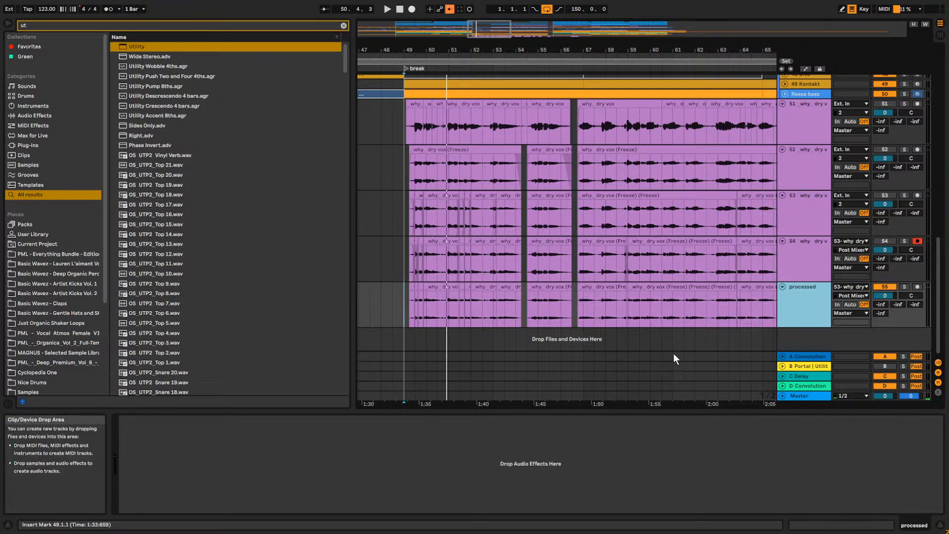
pyautogui.click(529, 312)
pyautogui.press('space')
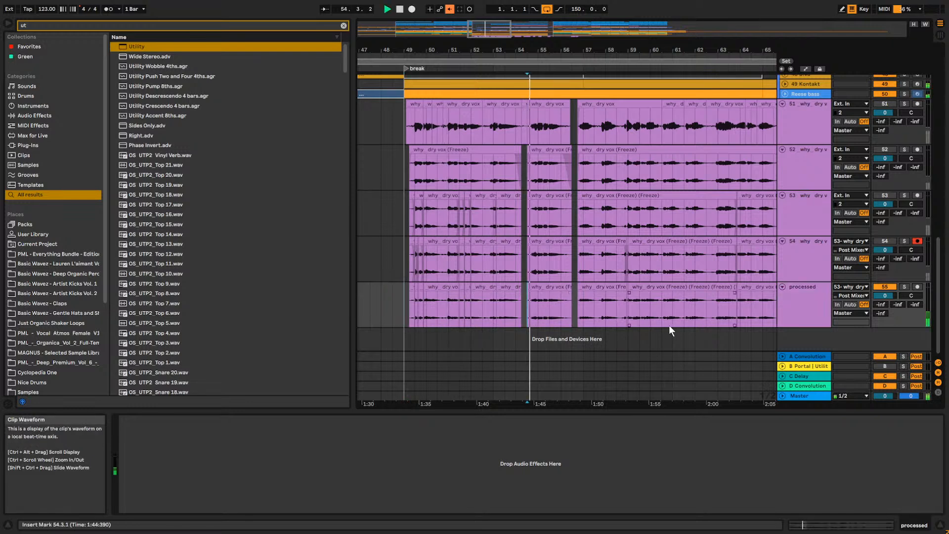
pyautogui.click(580, 310)
pyautogui.click(627, 316)
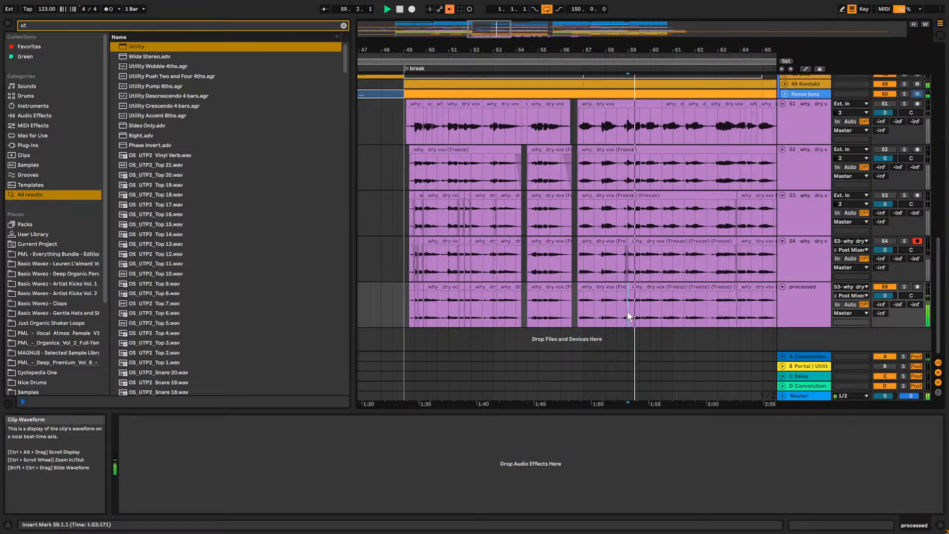
pyautogui.click(482, 310)
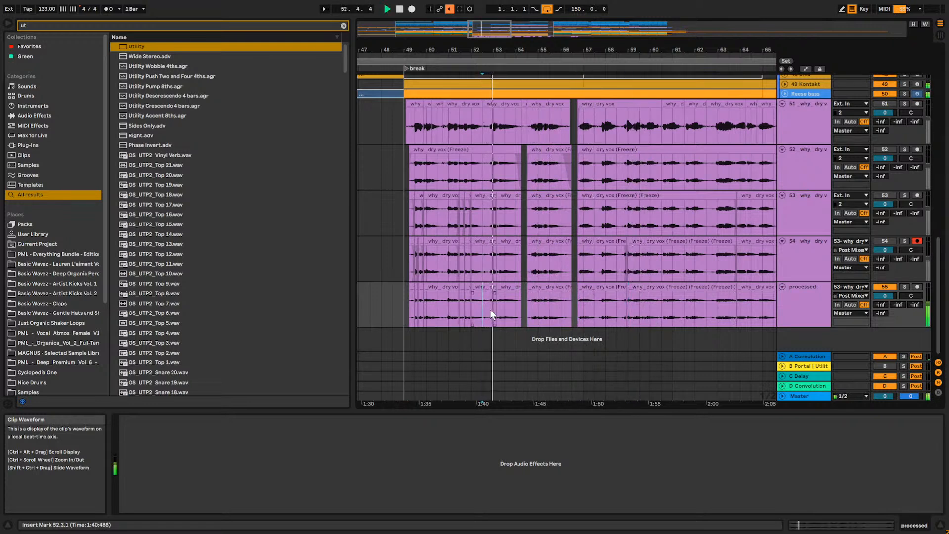
pyautogui.click(526, 310)
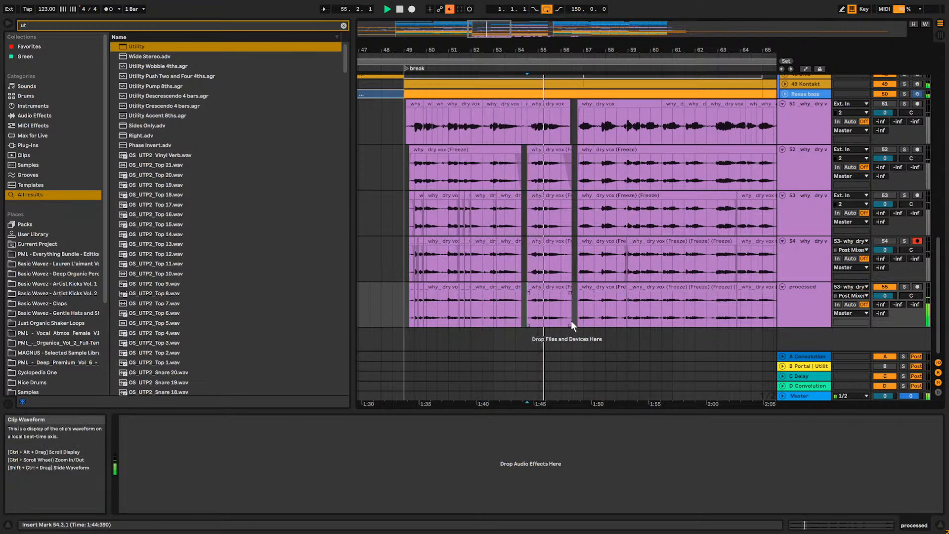
# Solo the "processed" track and replay its phrase from around 54.3.
pyautogui.click(904, 287)
pyautogui.press('space')
pyautogui.press('space')
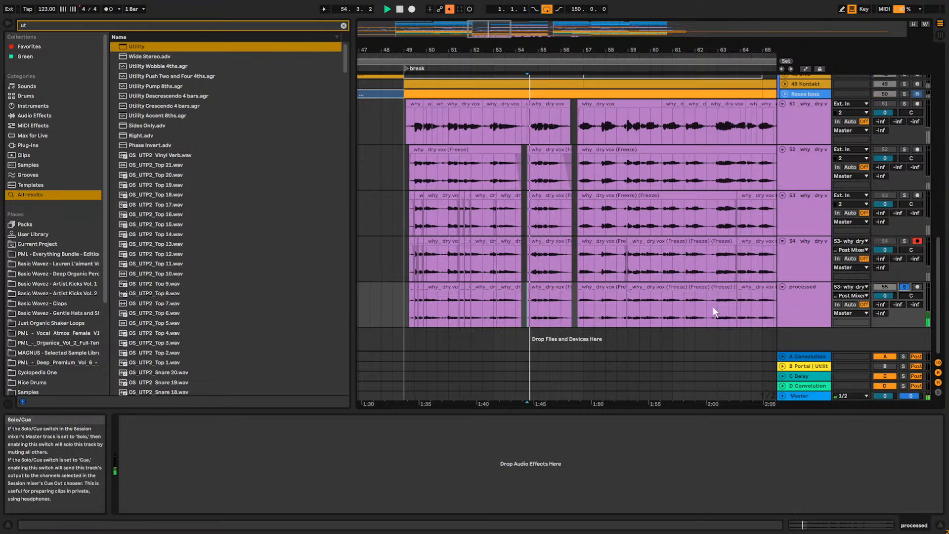
pyautogui.click(538, 308)
pyautogui.press('space')
pyautogui.moveTo(528, 49); pyautogui.dragTo(555, 99)
pyautogui.click(558, 312)
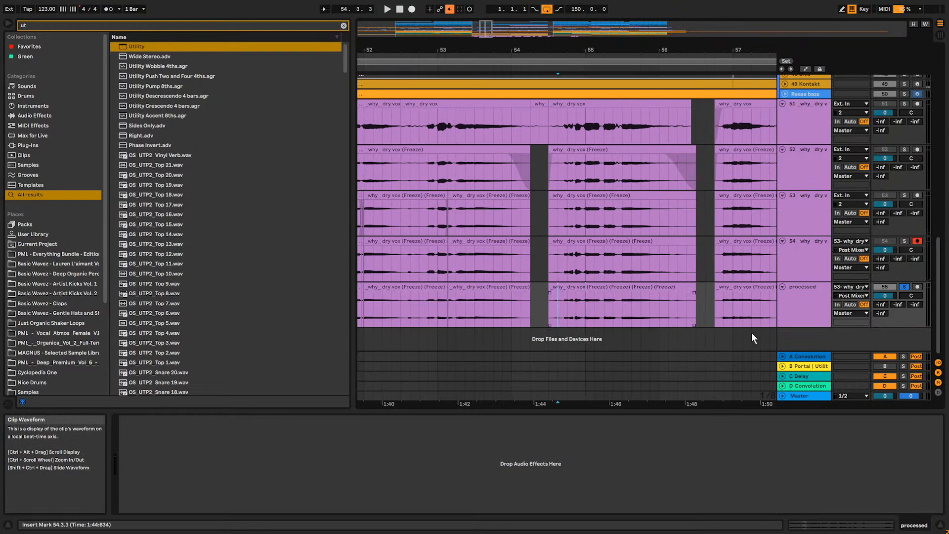
pyautogui.press('space')
pyautogui.press('space')
pyautogui.moveTo(444, 50); pyautogui.dragTo(523, 31)
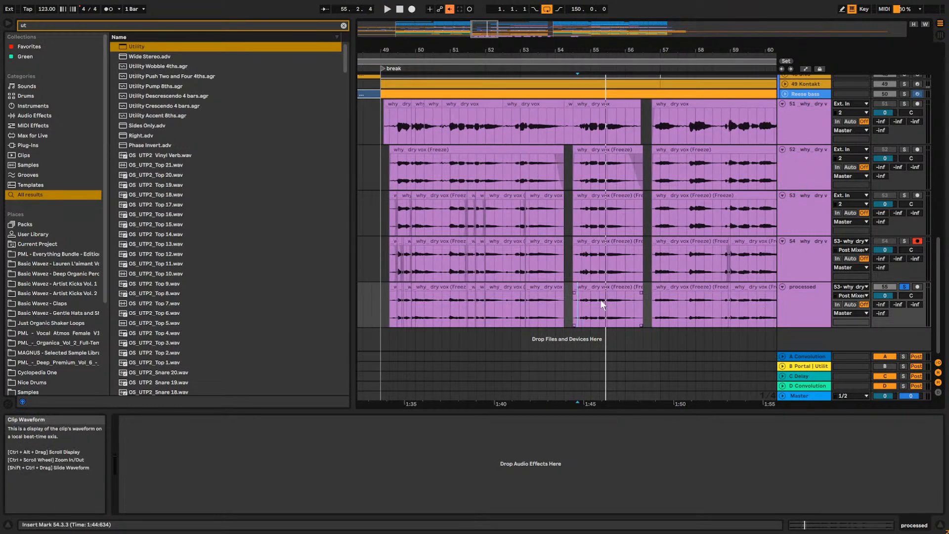
pyautogui.press('space')
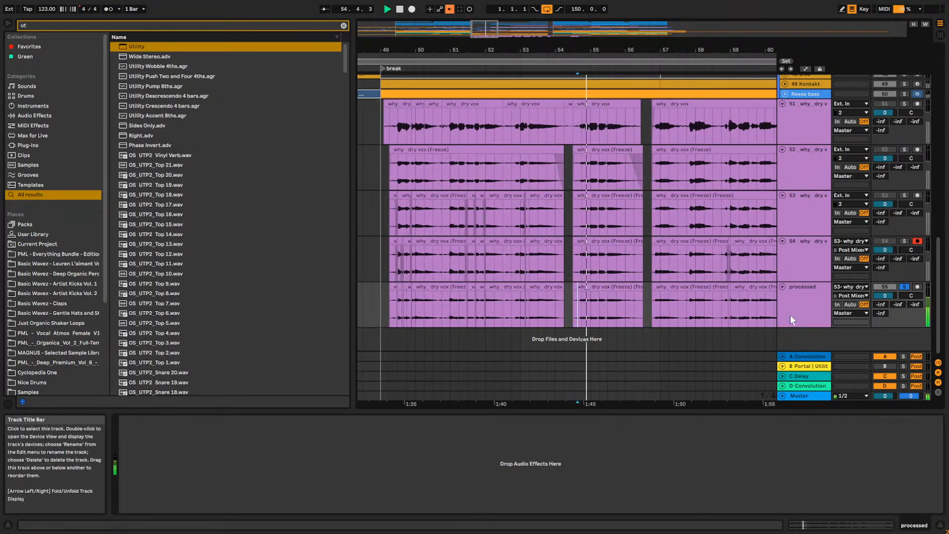
# Search the browser for "eq" and add EQ Eight to the "processed" track.
pyautogui.click(342, 27)
pyautogui.write('eq')
pyautogui.doubleClick(130, 57)
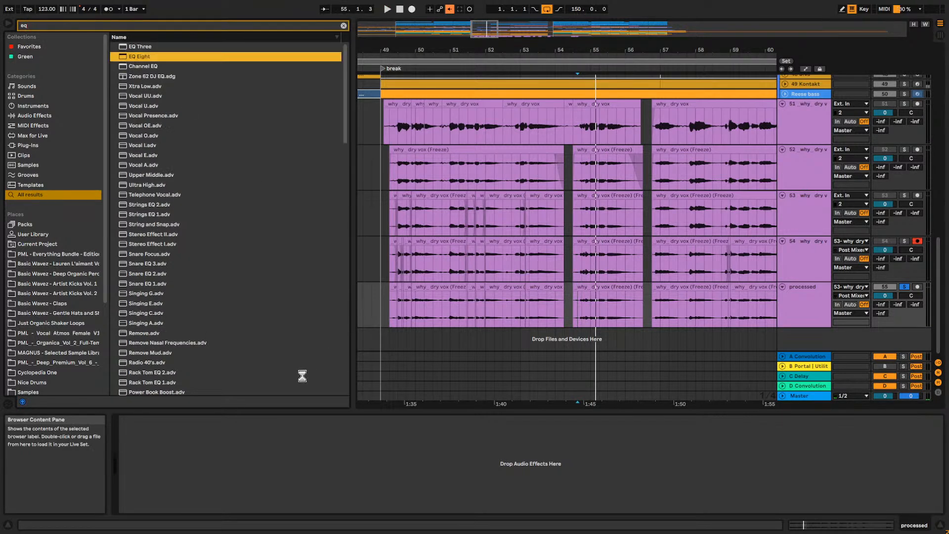
# Try EQ Eight's second band at about 255 Hz while auditioning the "processed" phrase around 54.3, and show the automation lanes.
pyautogui.press('space')
pyautogui.moveTo(222, 459)
pyautogui.mouseDown()
pyautogui.moveTo(227, 476)
pyautogui.moveTo(227, 465)
pyautogui.mouseUp()
pyautogui.press('space')
pyautogui.press('space')
pyautogui.press('space')
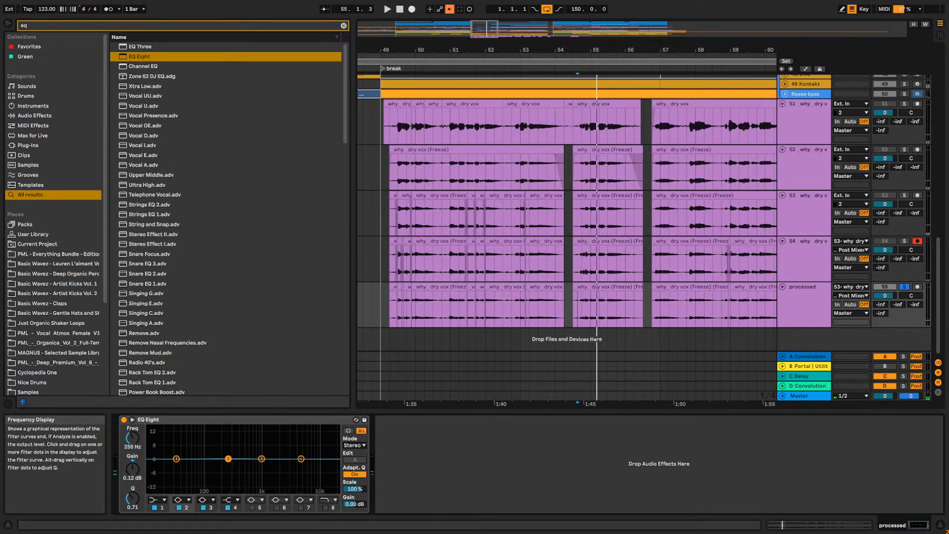
pyautogui.press('a')
pyautogui.press('space')
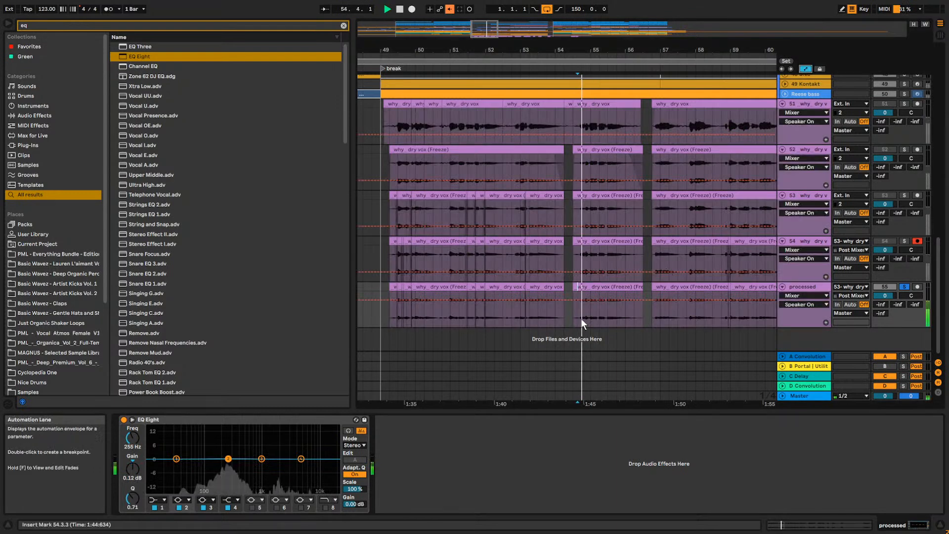
# Try a 4.34 dB cut at 225 Hz with Q 1.34 on EQ Eight's second band, auditioning the phrase.
pyautogui.press('space')
pyautogui.moveTo(227, 458); pyautogui.dragTo(225, 468)
pyautogui.press('space')
pyautogui.press('space')
pyautogui.press('space')
pyautogui.press('space')
pyautogui.press('space')
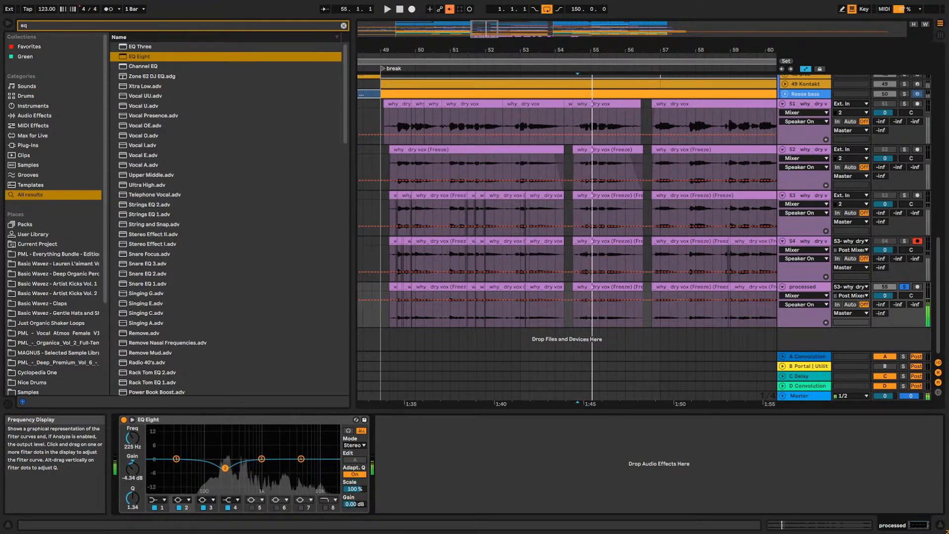
# Switch EQ Eight off and try automating it on only for the start of the phrase from 54.3.3, then audition.
pyautogui.click(125, 420)
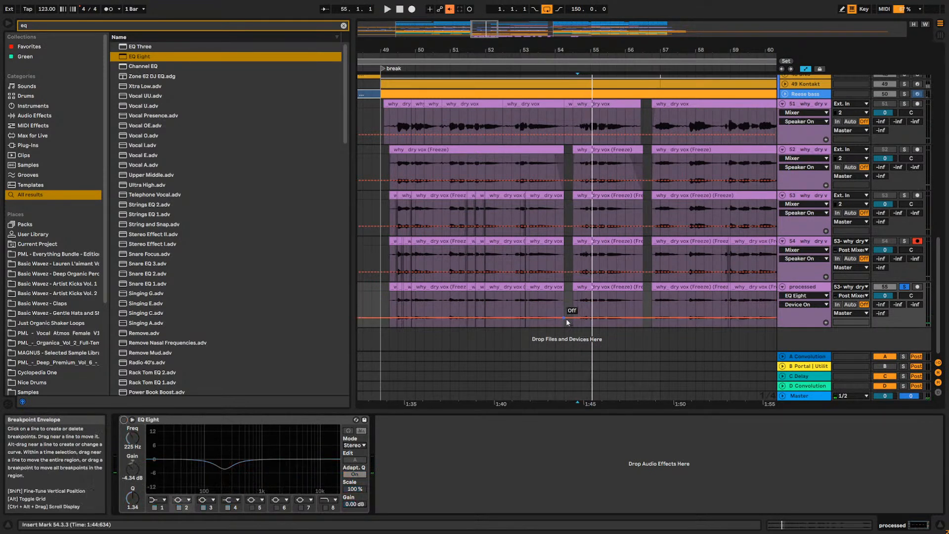
pyautogui.moveTo(588, 319); pyautogui.dragTo(586, 300)
pyautogui.press('space')
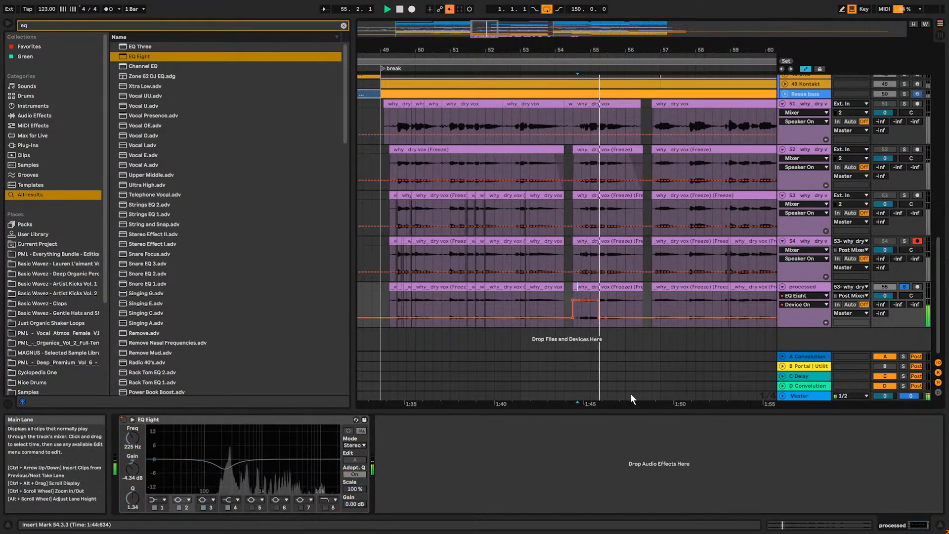
pyautogui.press('space')
pyautogui.click(572, 300)
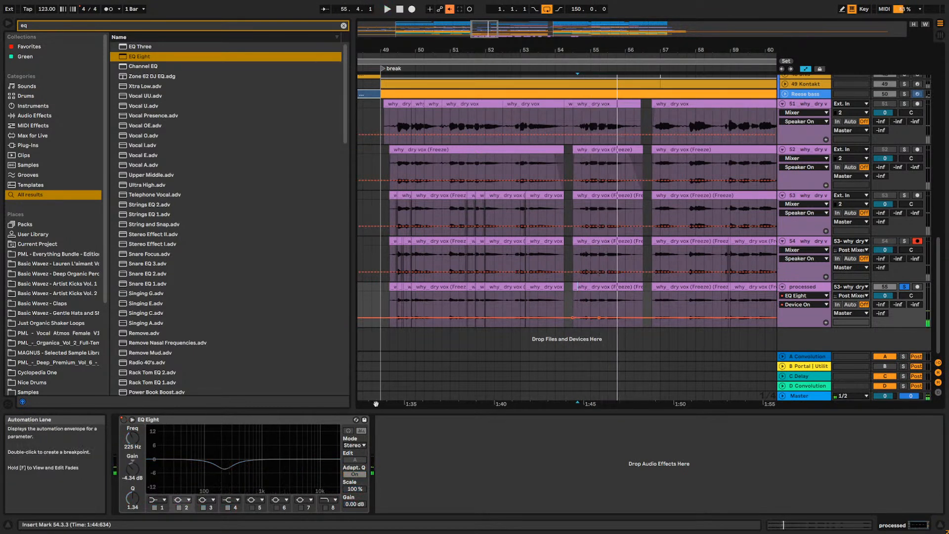
# Delete EQ Eight from the "processed" track and replay the phrase from 54.3.1.
pyautogui.click(194, 424)
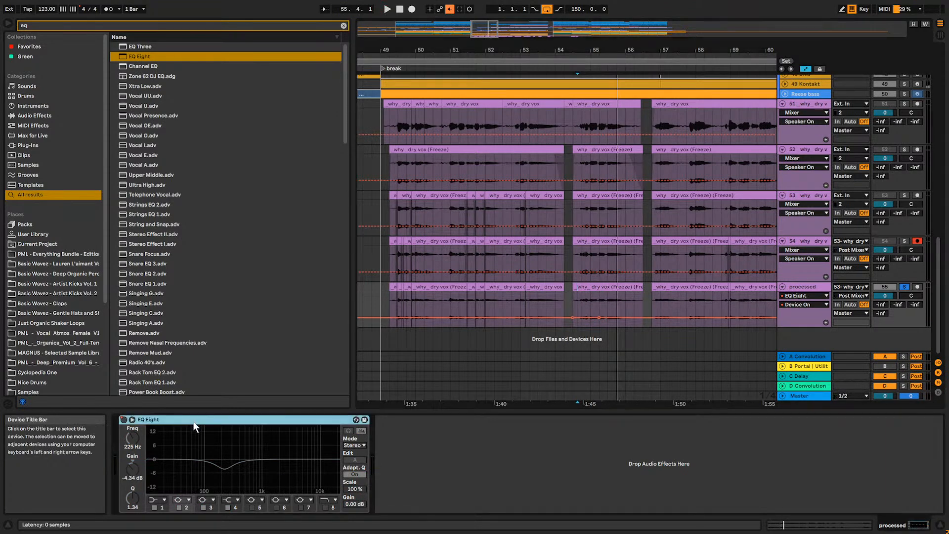
pyautogui.press('Delete')
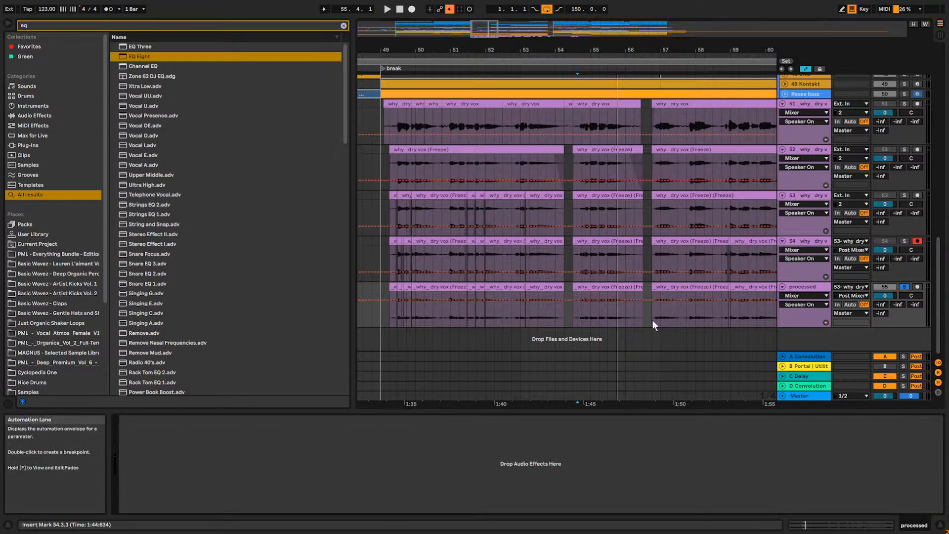
pyautogui.press('space')
pyautogui.click(573, 316)
pyautogui.press('space')
pyautogui.press('space')
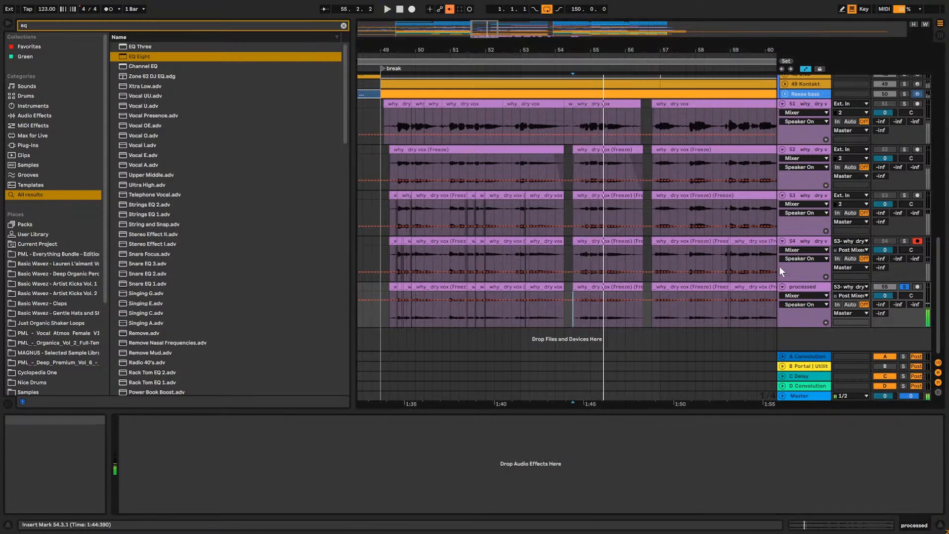
# Unsolo the "processed" track and audition it in the mix from bar 49.
pyautogui.click(903, 286)
pyautogui.click(383, 313)
pyautogui.press('space')
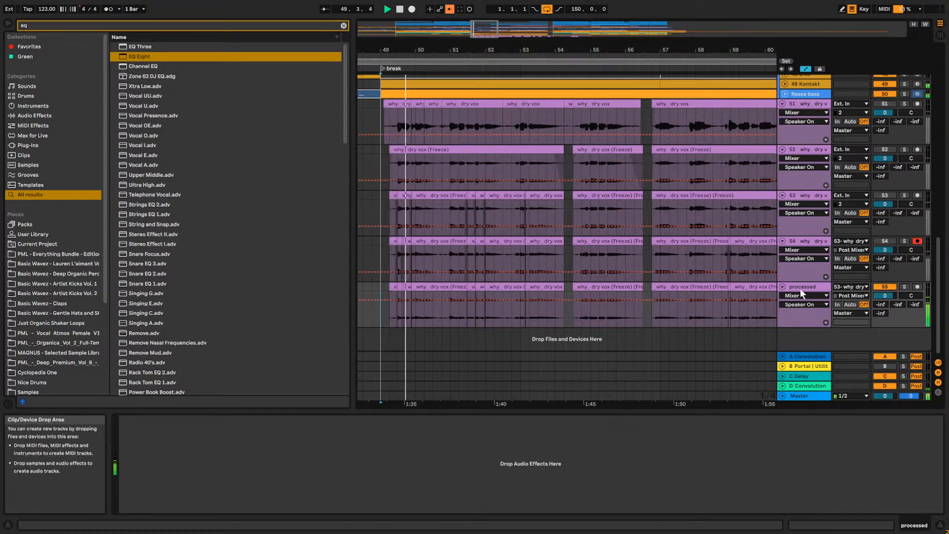
pyautogui.press('space')
# Search the browser for "delay", add Delay to the "processed" track and set its Dry/Wet to 16%.
pyautogui.click(344, 25)
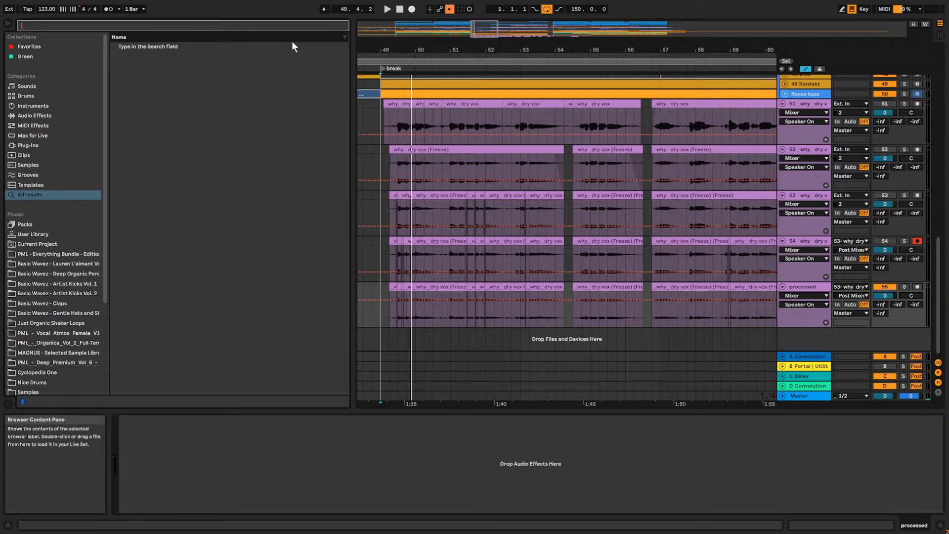
pyautogui.write('delaay')
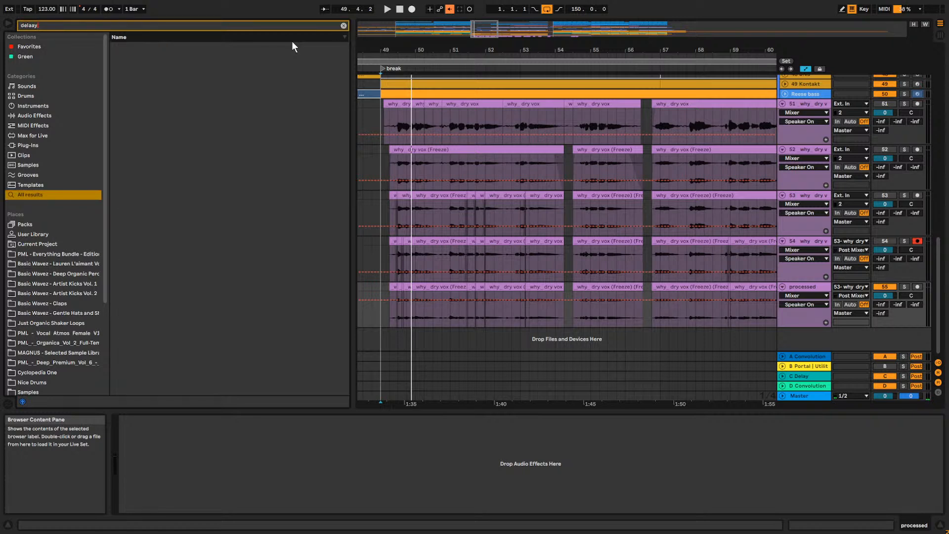
pyautogui.press('BackSpace')
pyautogui.press('BackSpace')
pyautogui.write('y')
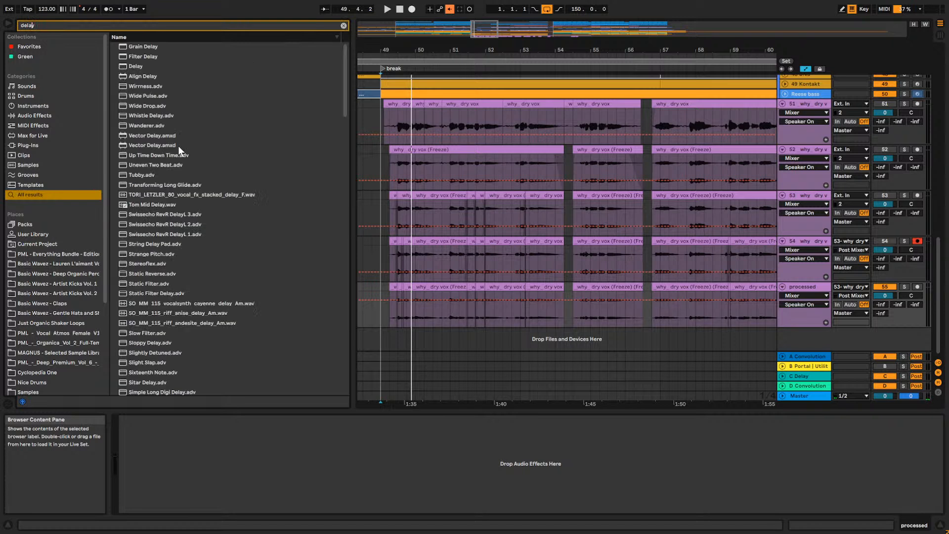
pyautogui.click(141, 66)
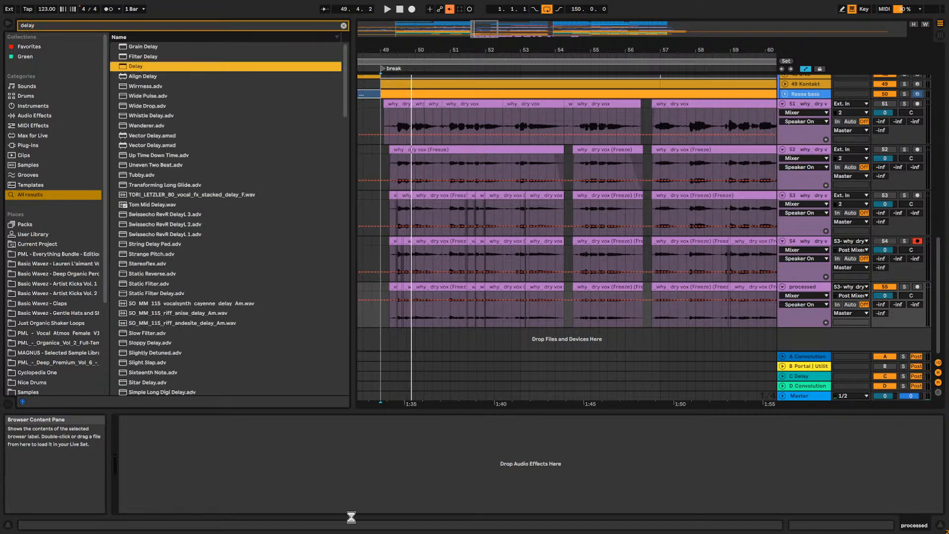
pyautogui.moveTo(296, 503); pyautogui.dragTo(296, 504)
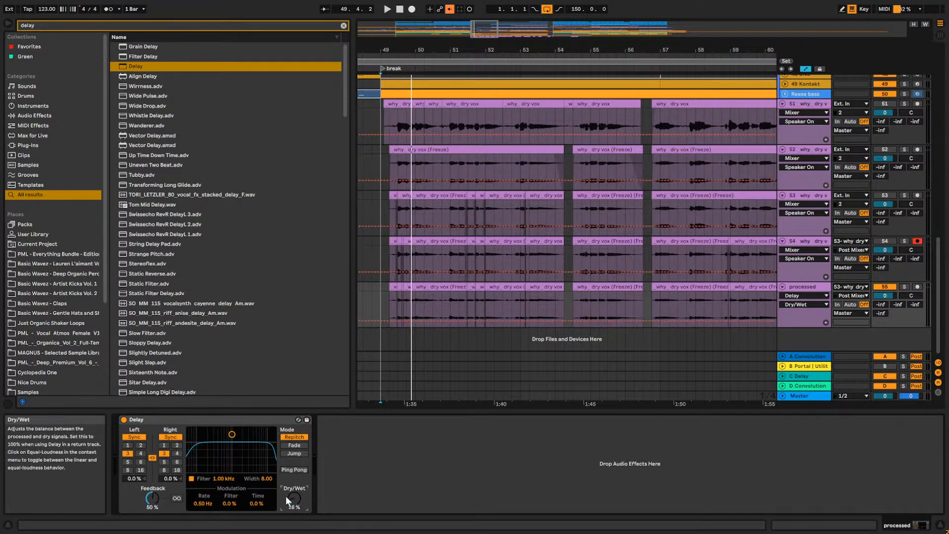
# Group the Delay into an Audio Effect Rack, show its chain list and duplicate the chain.
pyautogui.click(222, 418)
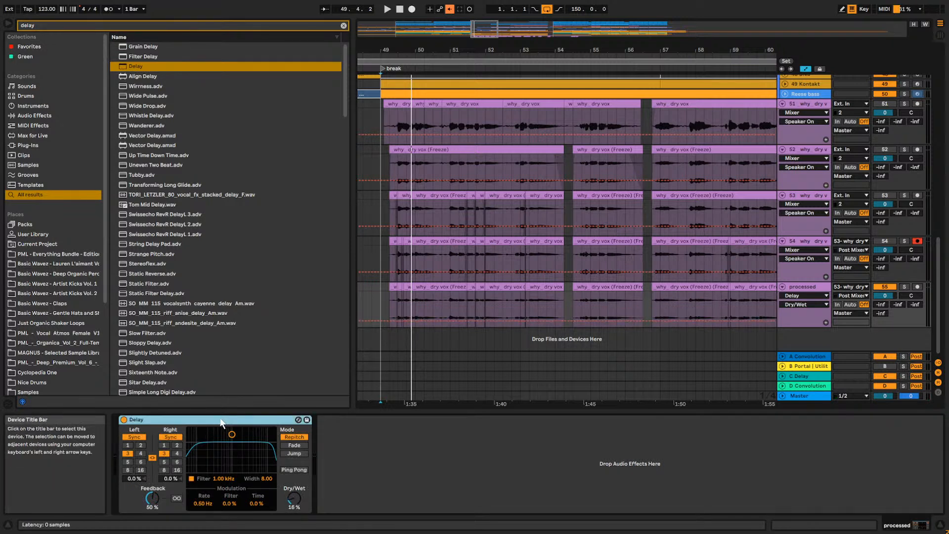
pyautogui.hotkey('ctrl', 'g')
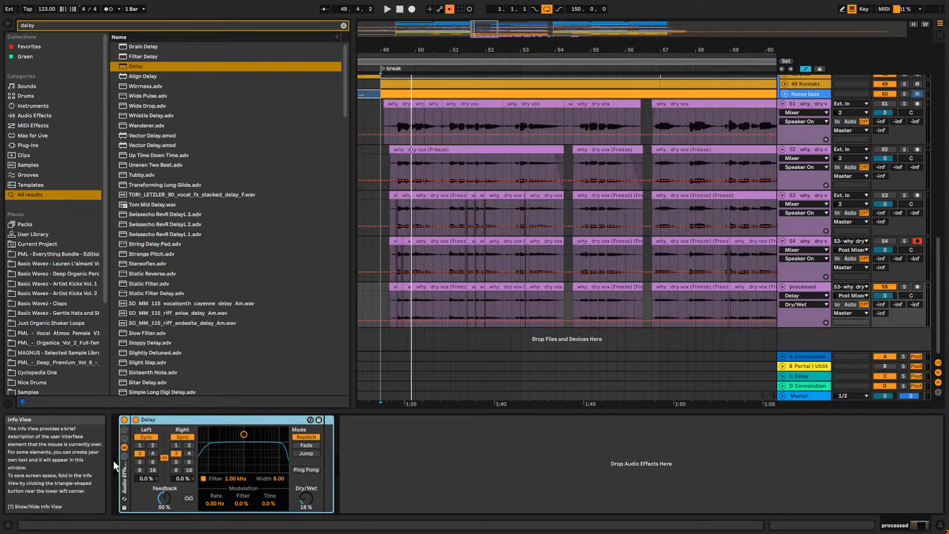
pyautogui.click(124, 450)
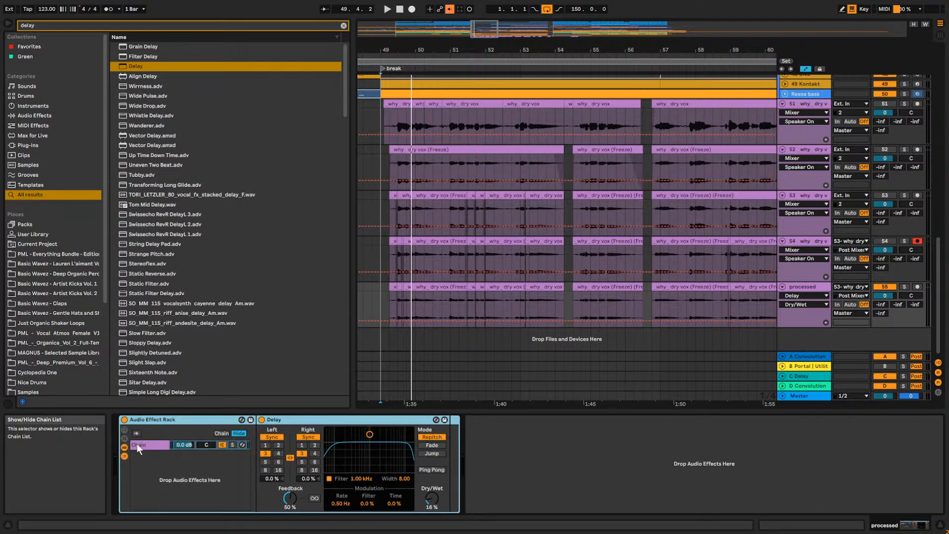
pyautogui.click(140, 444)
pyautogui.hotkey('ctrl', 'd')
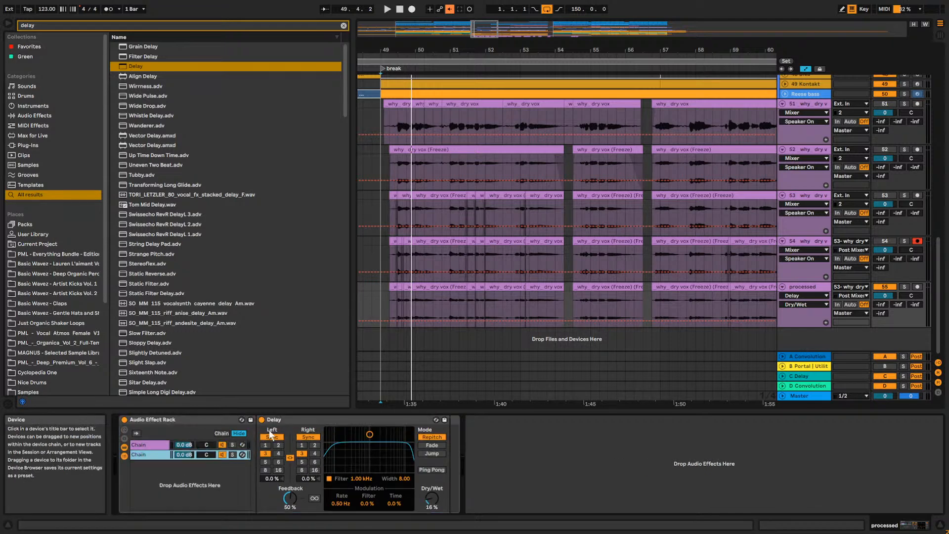
# Remove the Delay from the second rack chain, and name the chains "Delay" and "Dry".
pyautogui.click(302, 420)
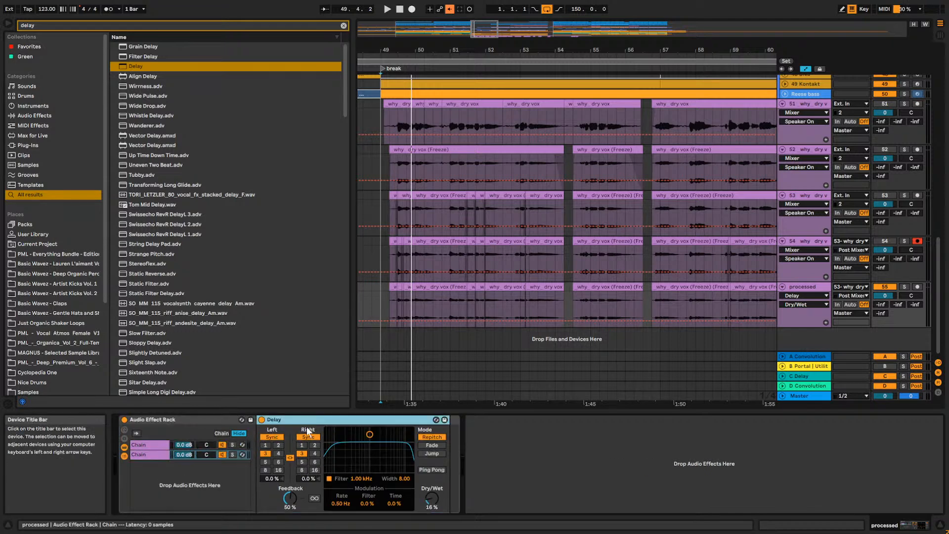
pyautogui.click(147, 455)
pyautogui.write('Dry')
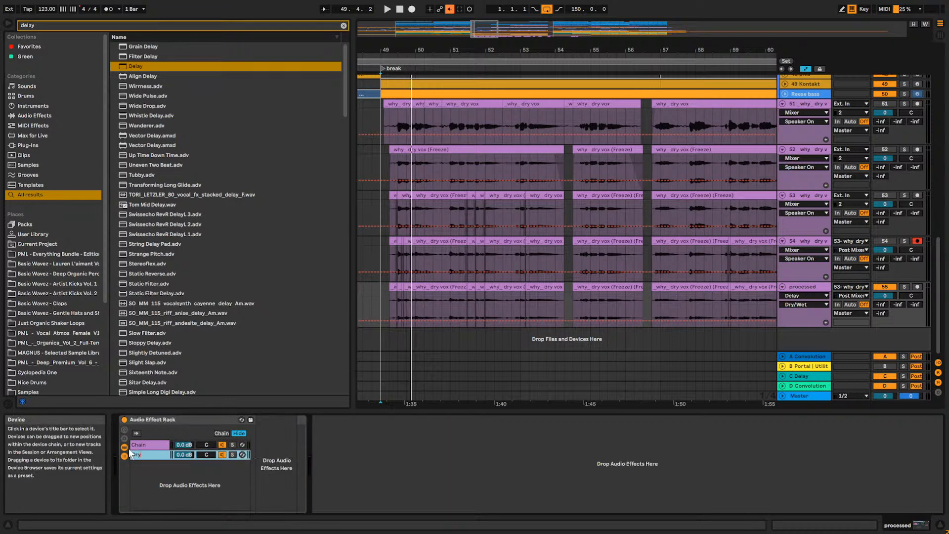
pyautogui.click(141, 444)
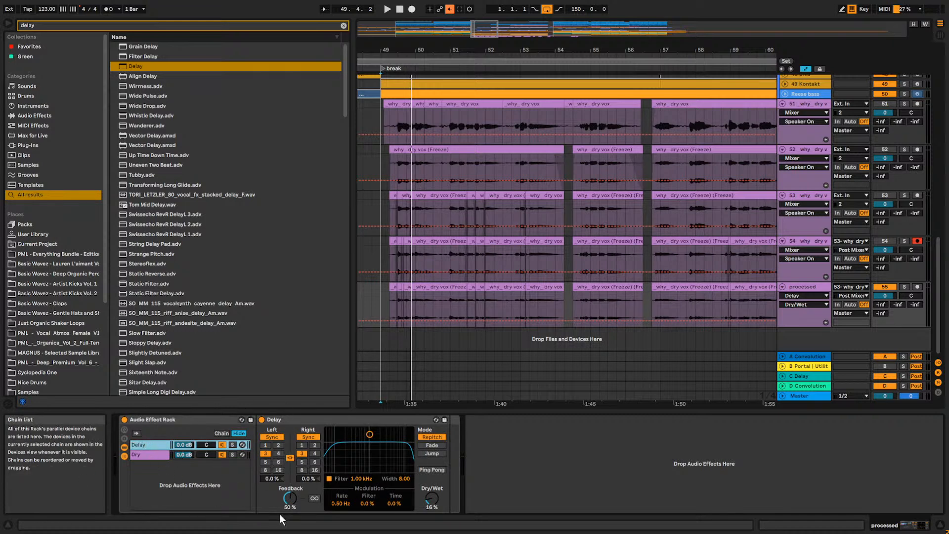
pyautogui.click(147, 454)
pyautogui.click(148, 444)
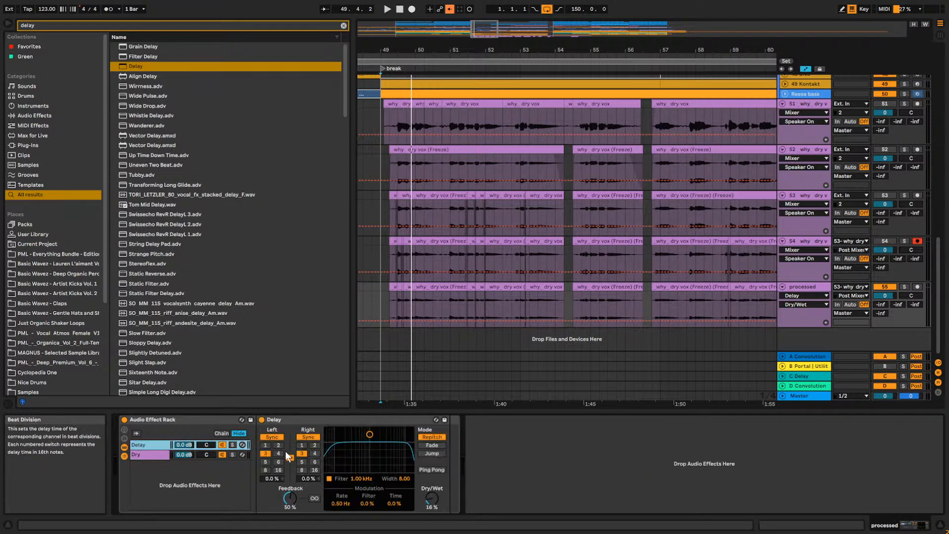
# Set the Delay's Dry/Wet to 100% and its chain volume to -14.3 dB, playing the break from bar 49.
pyautogui.moveTo(432, 499); pyautogui.dragTo(431, 445)
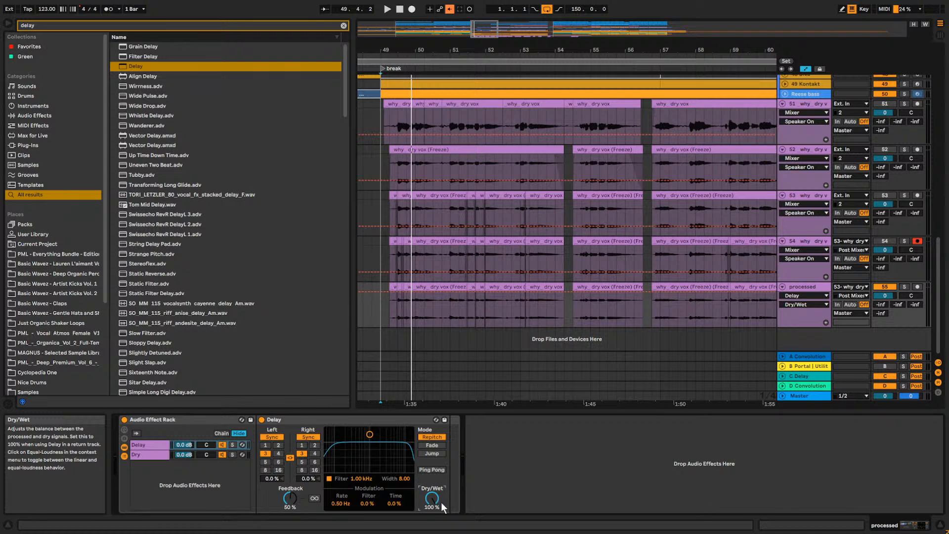
pyautogui.moveTo(183, 444); pyautogui.dragTo(184, 462)
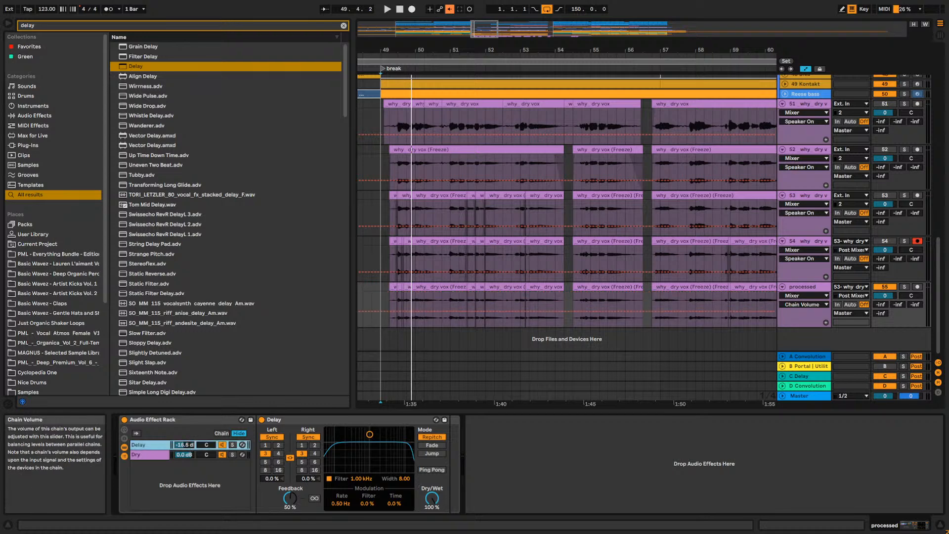
pyautogui.press('space')
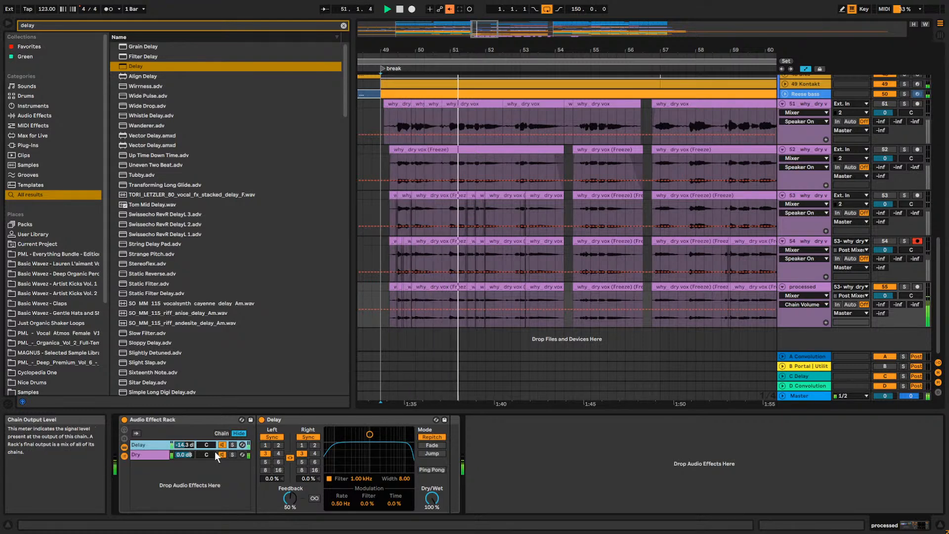
# Enable Ping Pong, set the delay time to 4 sixteenths and narrow the filter to 866 Hz with width 2.85 while auditioning.
pyautogui.moveTo(367, 436); pyautogui.dragTo(369, 450)
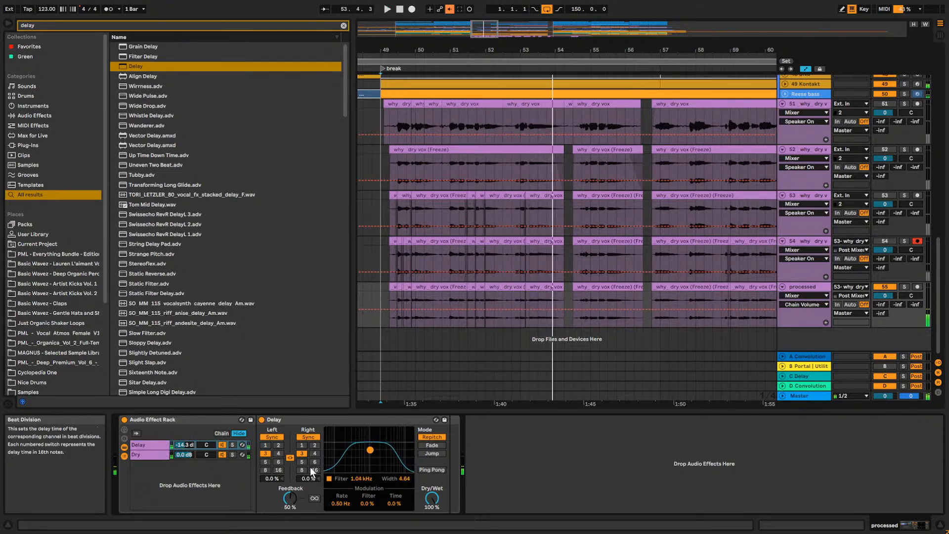
pyautogui.click(431, 470)
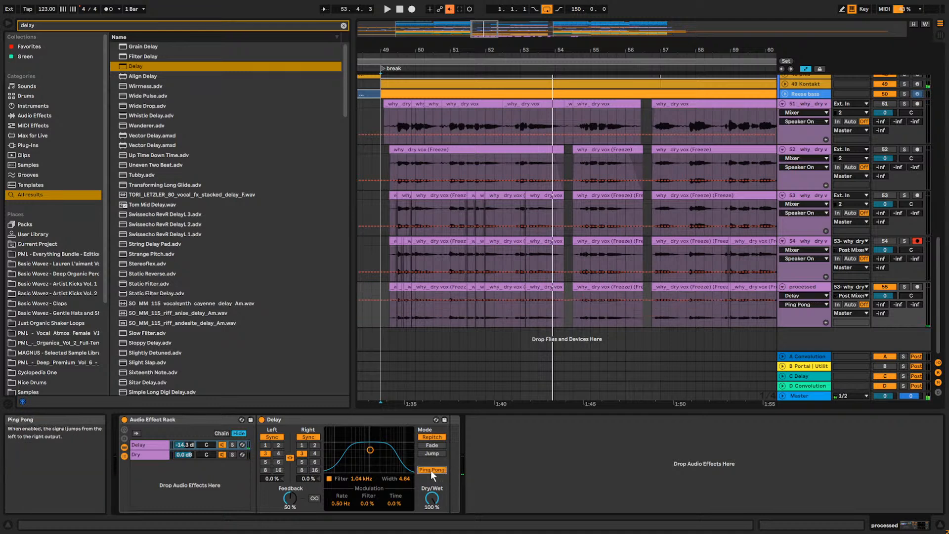
pyautogui.click(314, 453)
pyautogui.press('space')
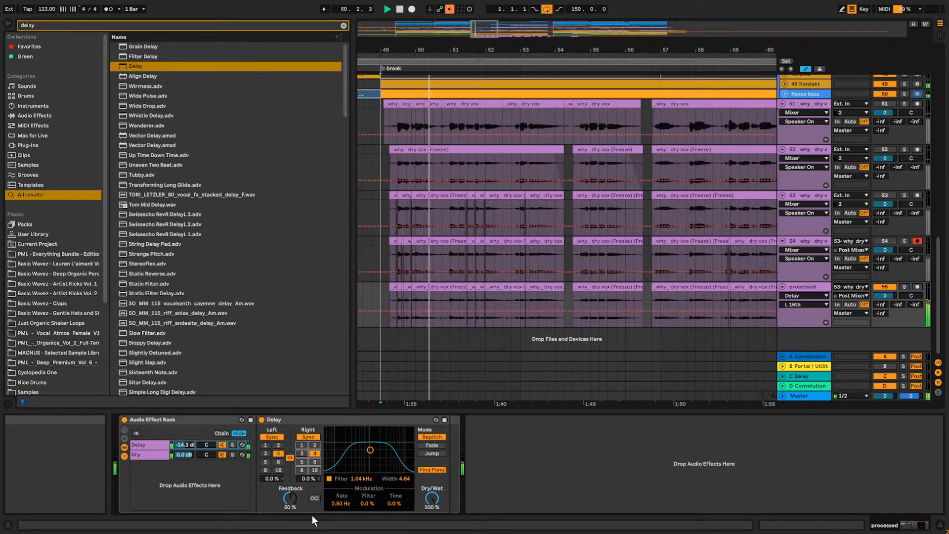
pyautogui.moveTo(387, 449); pyautogui.dragTo(384, 457)
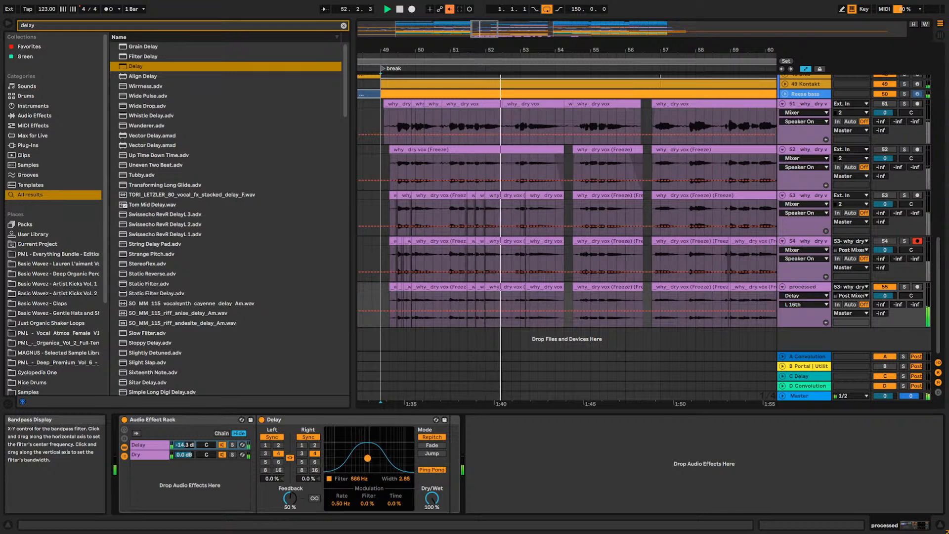
pyautogui.click(365, 421)
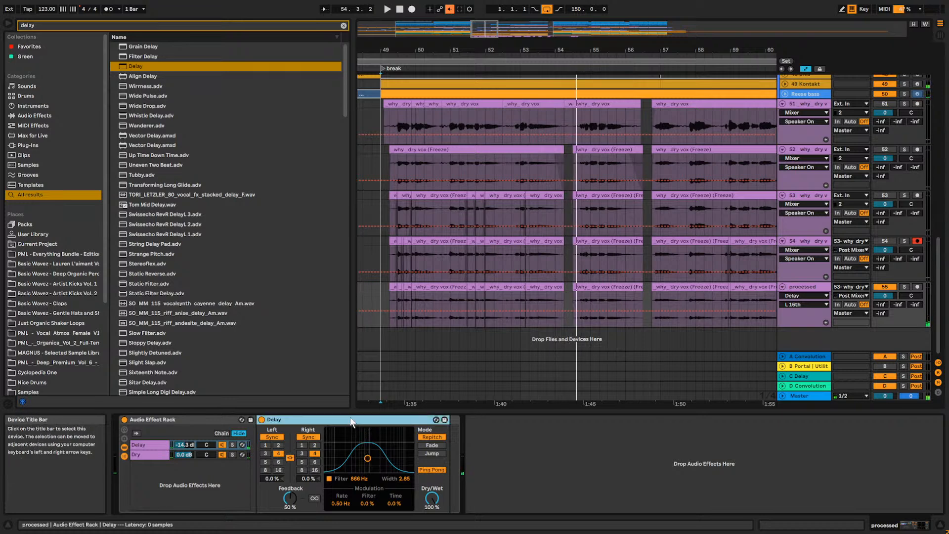
# Duplicate the "Delay" chain, setting the copy's delay time to 3 sixteenths with Ping Pong off.
pyautogui.click(147, 448)
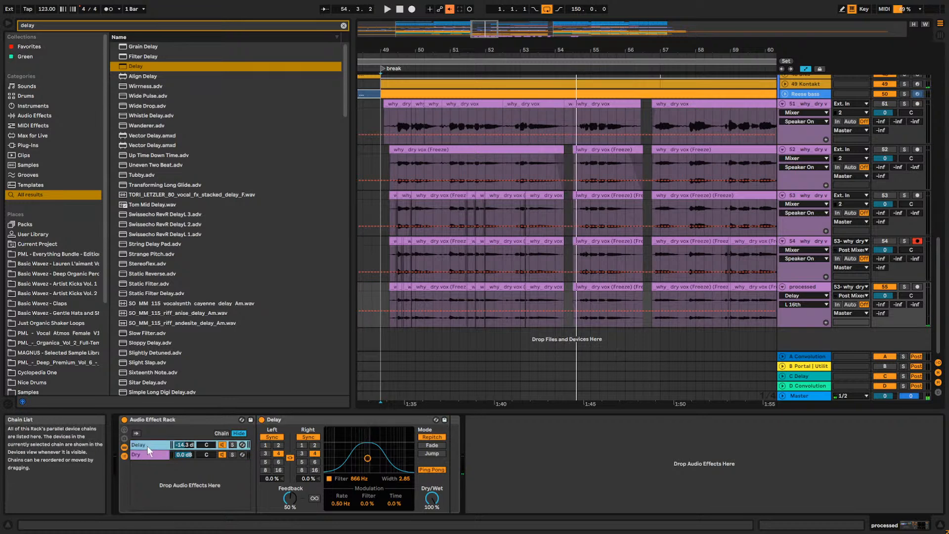
pyautogui.hotkey('ctrl', 'd')
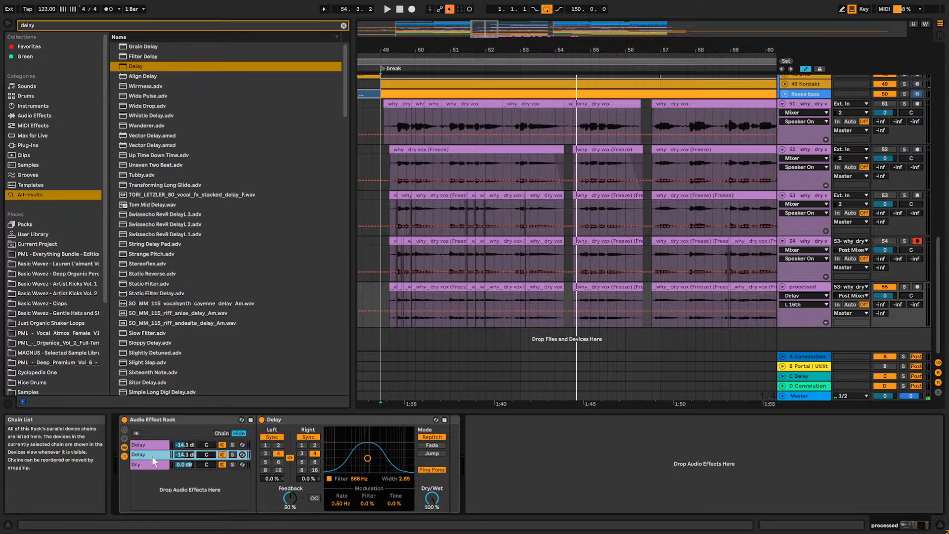
pyautogui.click(300, 453)
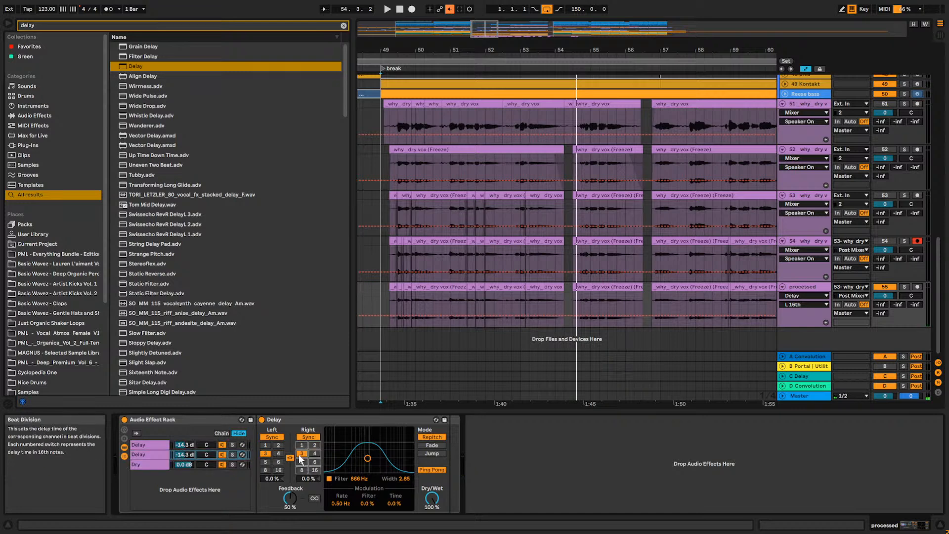
pyautogui.click(429, 470)
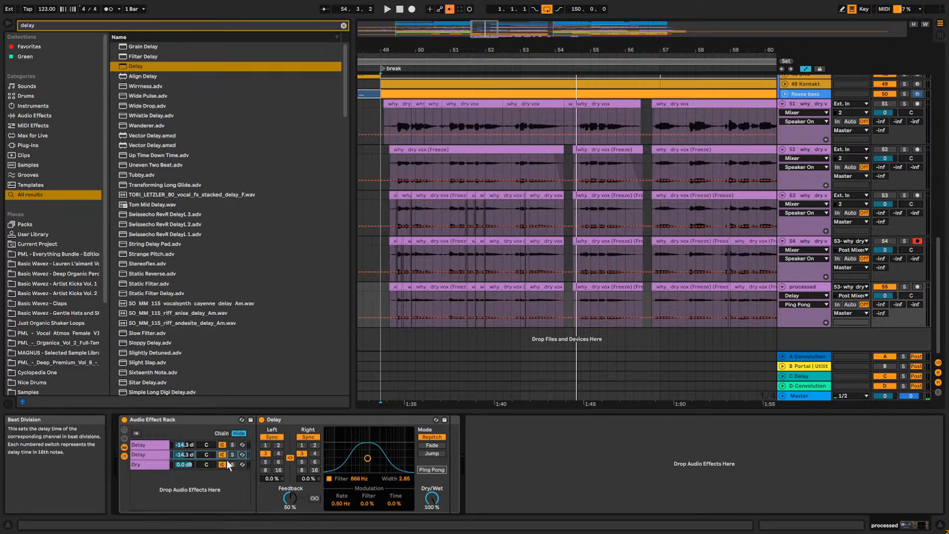
# Audition the break and rename the Ping Pong chain "Delay Side" and its duplicate "Delay Mid".
pyautogui.press('space')
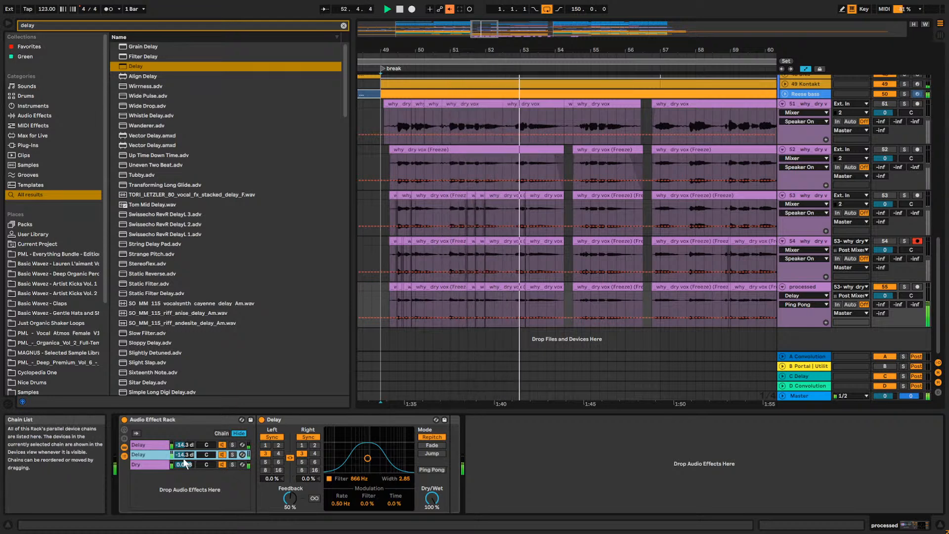
pyautogui.click(152, 445)
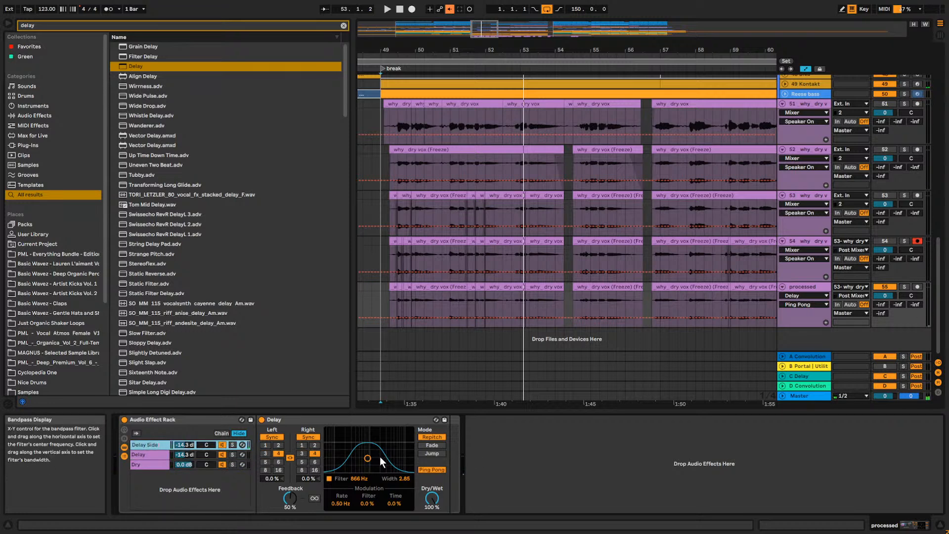
pyautogui.click(153, 454)
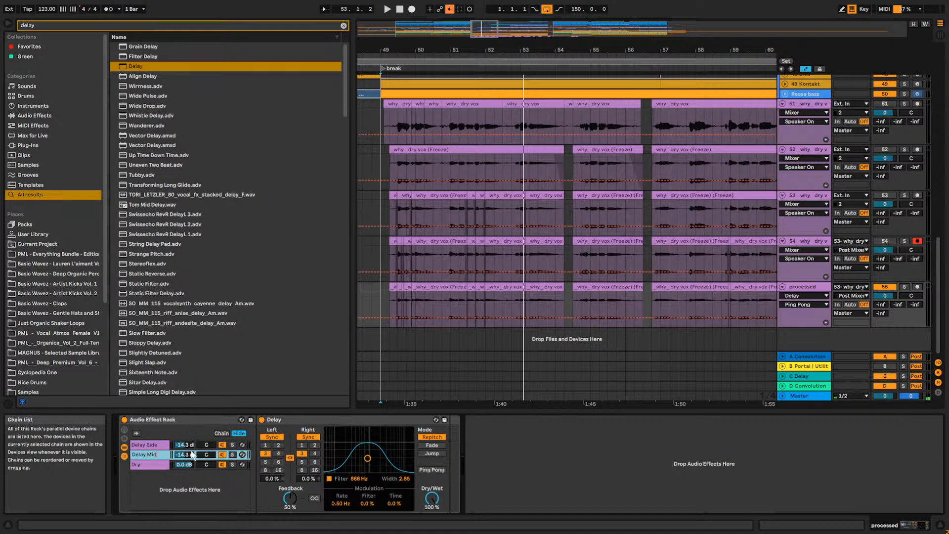
# Set the "Delay Side" chain to -20.0 dB and "Delay Mid" to -11.5 dB, with the latter's filter at 695 Hz and width 3.30.
pyautogui.click(155, 447)
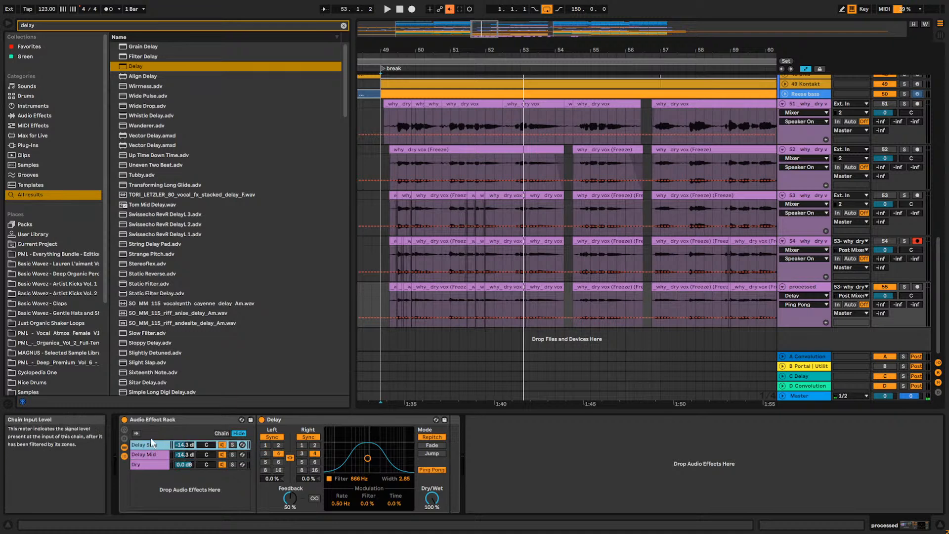
pyautogui.moveTo(196, 445); pyautogui.dragTo(200, 452)
pyautogui.press('space')
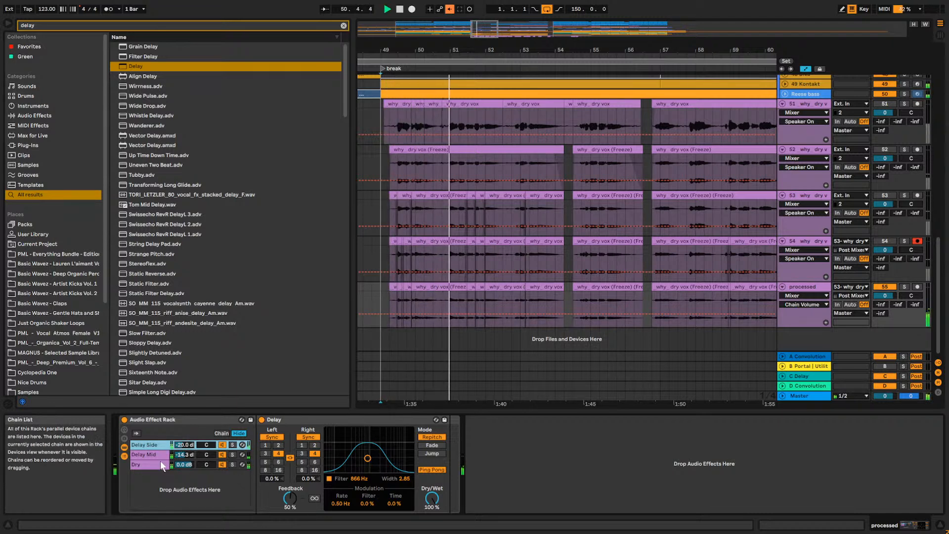
pyautogui.click(200, 456)
pyautogui.moveTo(199, 458); pyautogui.dragTo(200, 450)
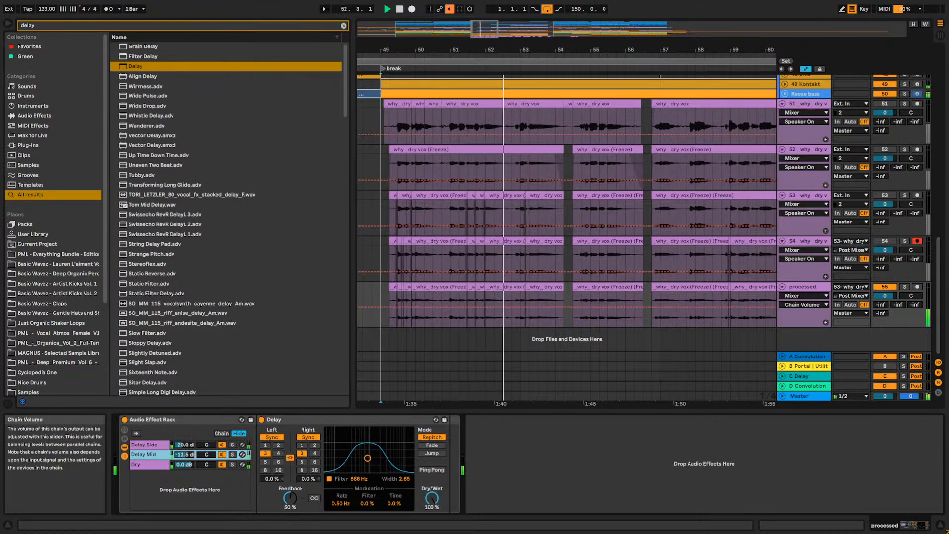
pyautogui.moveTo(368, 459); pyautogui.dragTo(364, 456)
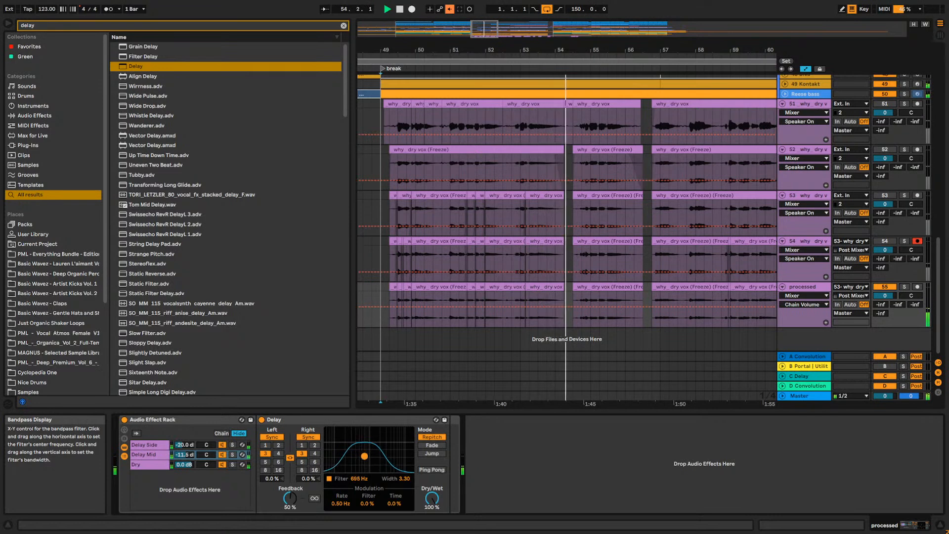
# Raise both delay chains' volumes together to -13.4 dB for "Delay Side" and -7.4 dB for "Delay Mid" while auditioning.
pyautogui.keyDown('shift'); pyautogui.click(190, 447); pyautogui.keyUp('shift')
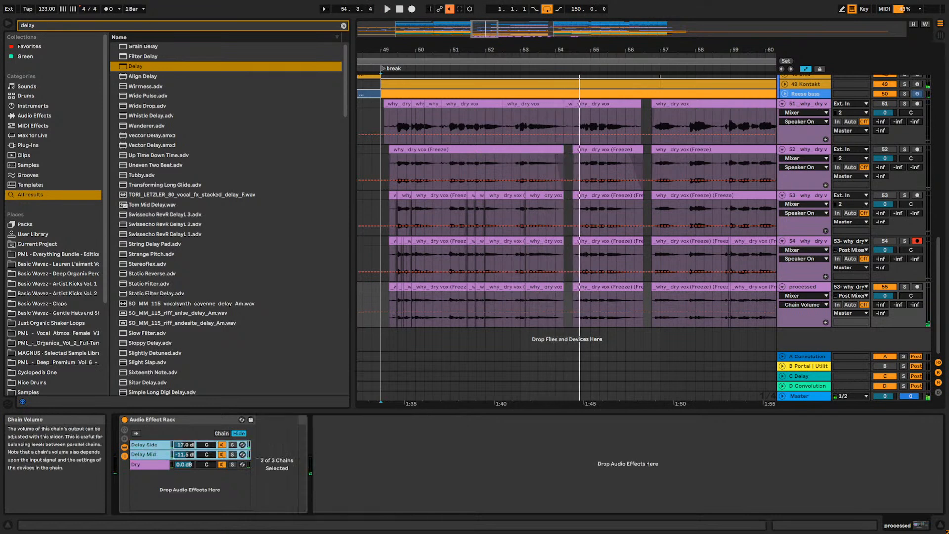
pyautogui.moveTo(184, 445); pyautogui.dragTo(183, 439)
pyautogui.press('space')
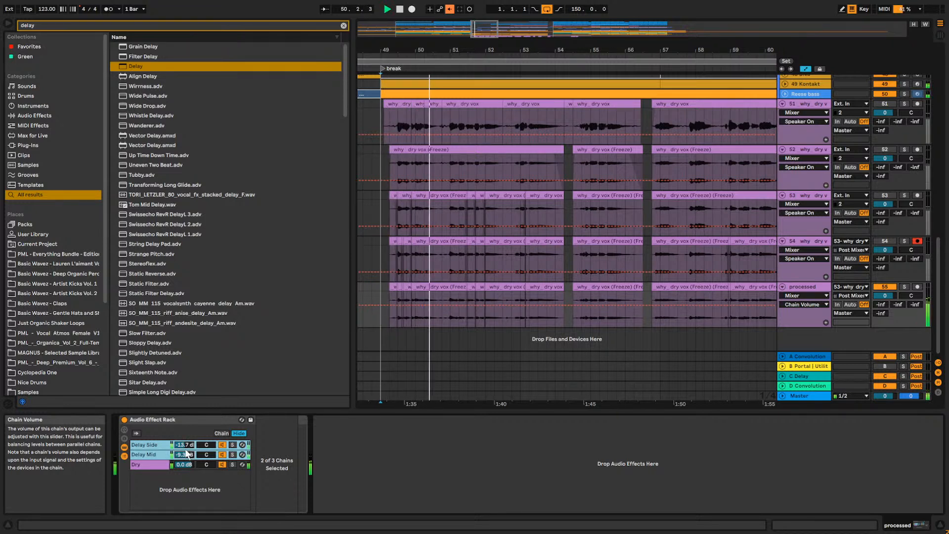
pyautogui.moveTo(184, 445); pyautogui.dragTo(187, 449)
# Duplicate the "Delay Mid" chain as "Delay Long", setting its delay time to 8 sixteenths with Ping Pong on.
pyautogui.click(152, 455)
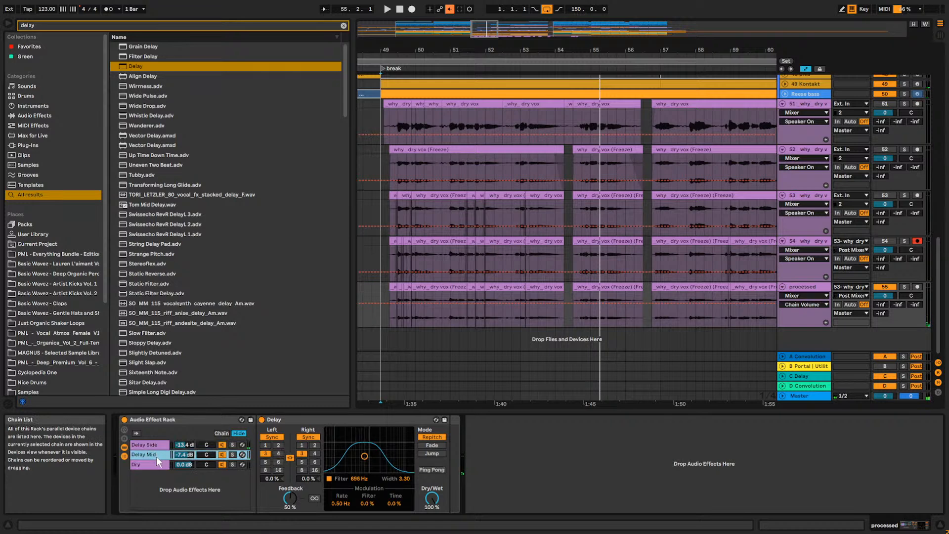
pyautogui.hotkey('ctrl', 'd')
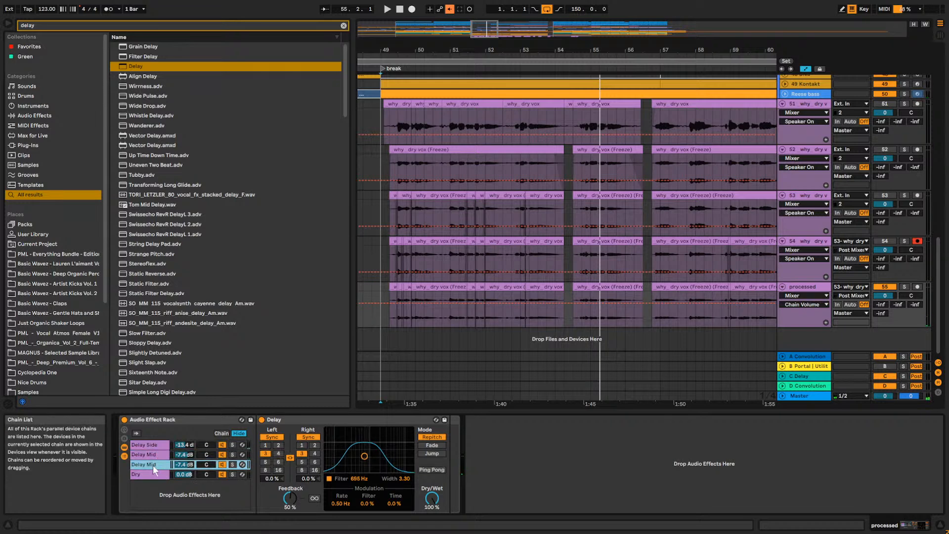
pyautogui.click(301, 470)
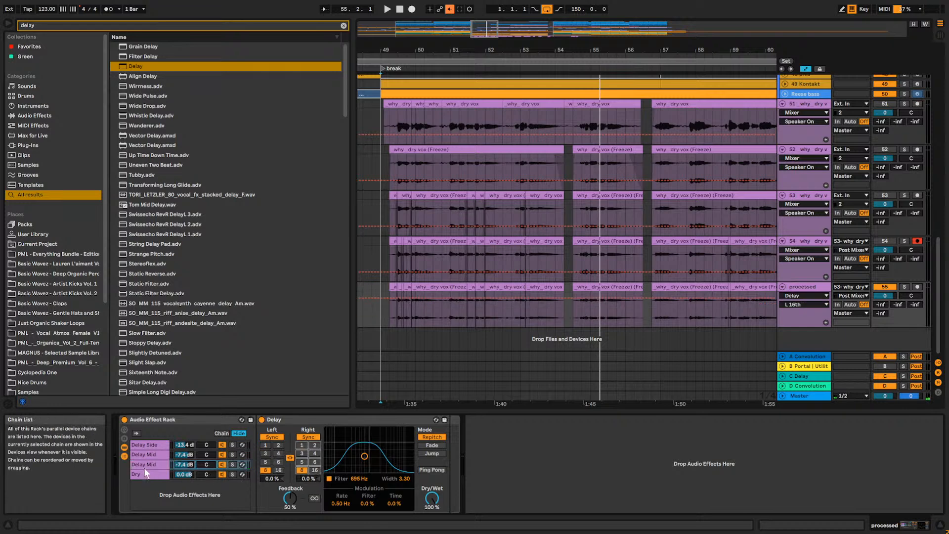
pyautogui.click(433, 469)
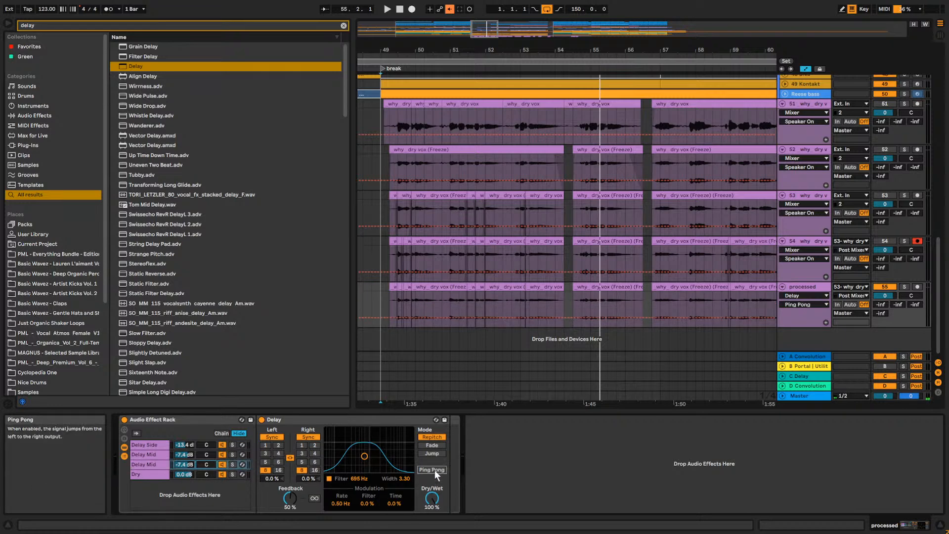
pyautogui.click(161, 465)
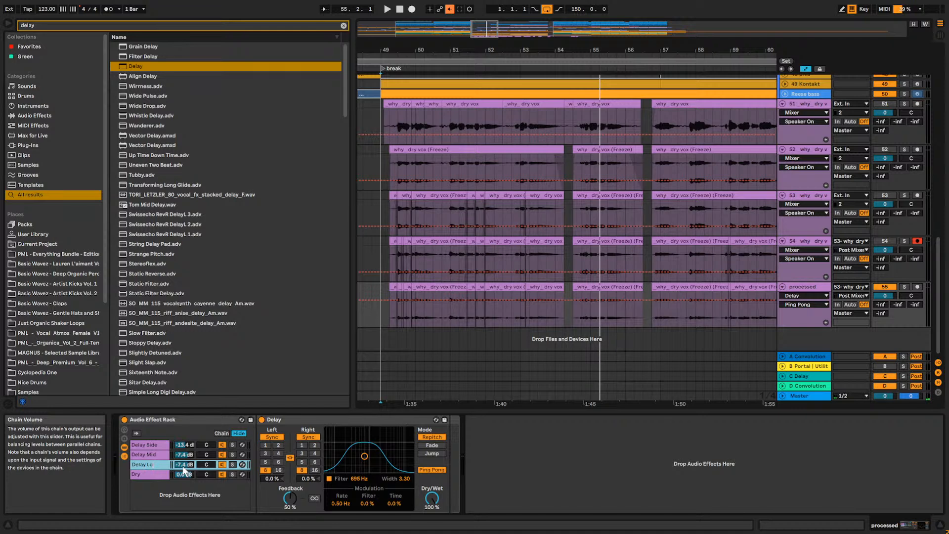
pyautogui.click(150, 456)
pyautogui.click(143, 465)
# Mute the side and mid delay chains, and set "Delay Long" to -12.4 dB with its filter at 1.61 kHz and width 1.95 during playback.
pyautogui.click(222, 455)
pyautogui.click(221, 445)
pyautogui.press('space')
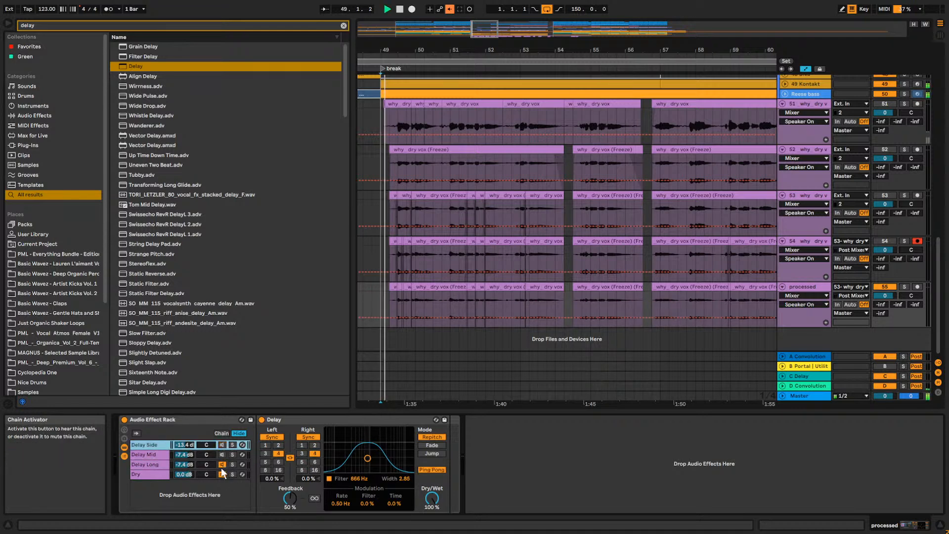
pyautogui.moveTo(188, 466); pyautogui.dragTo(188, 477)
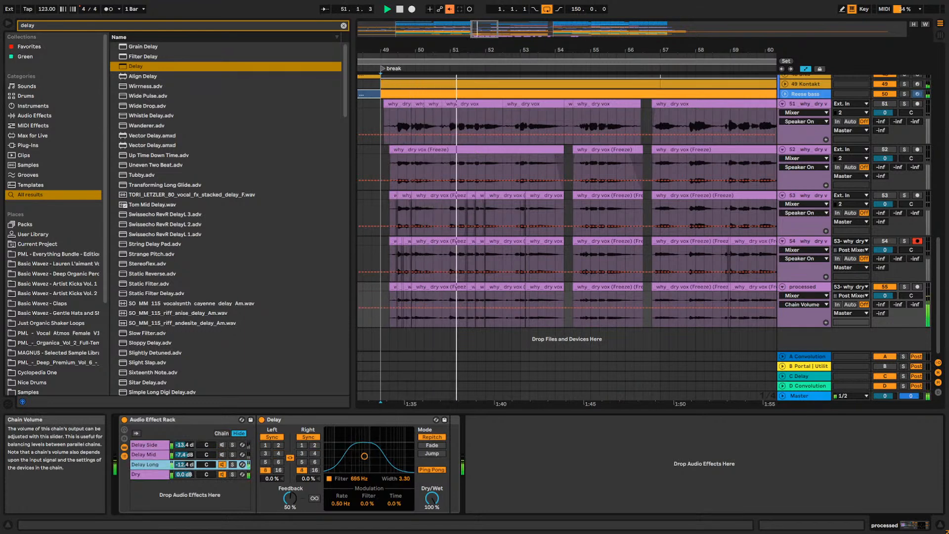
pyautogui.moveTo(366, 459); pyautogui.dragTo(378, 465)
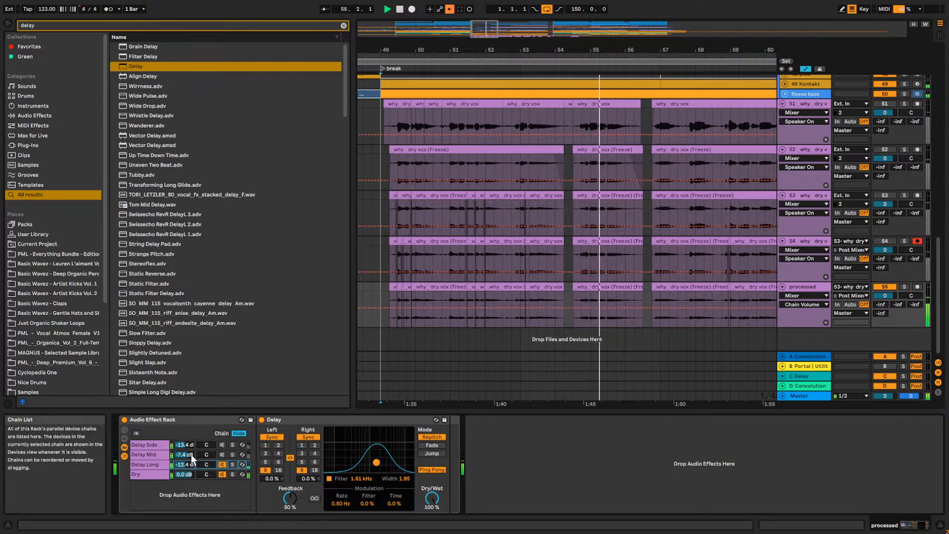
# Reactivate the side and mid delay chains, setting "Delay Mid" to -14.6 dB and "Delay Side" to -19.6 dB while auditioning.
pyautogui.click(221, 454)
pyautogui.click(221, 448)
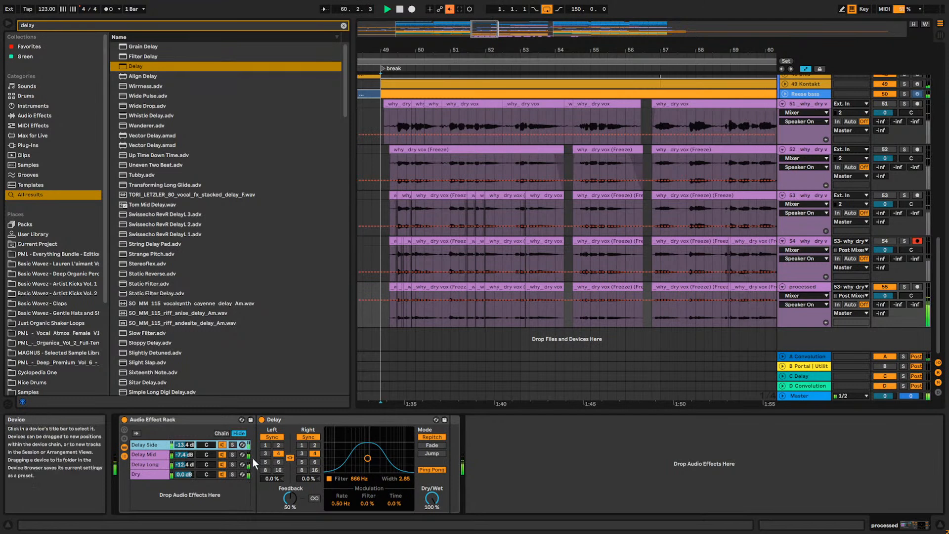
pyautogui.press('space')
pyautogui.click(150, 455)
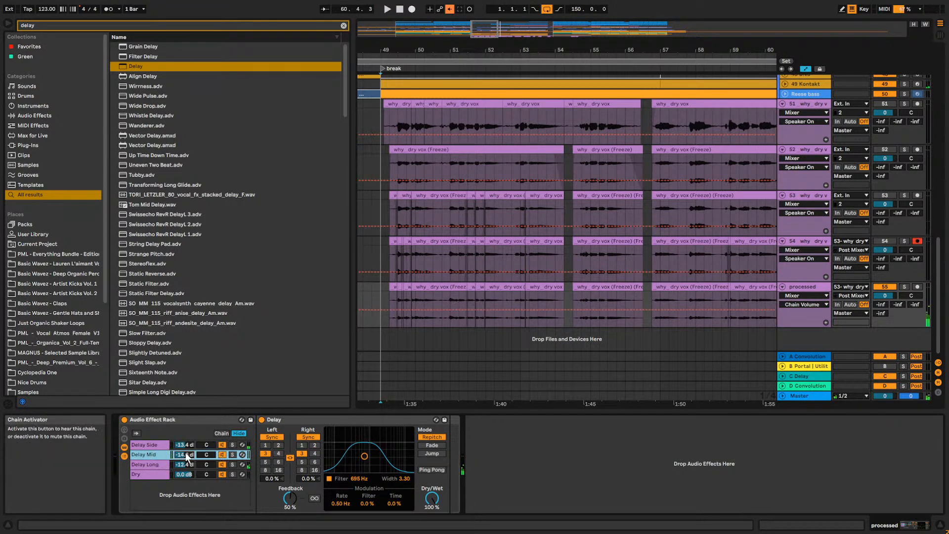
pyautogui.moveTo(188, 448); pyautogui.dragTo(188, 460)
pyautogui.press('space')
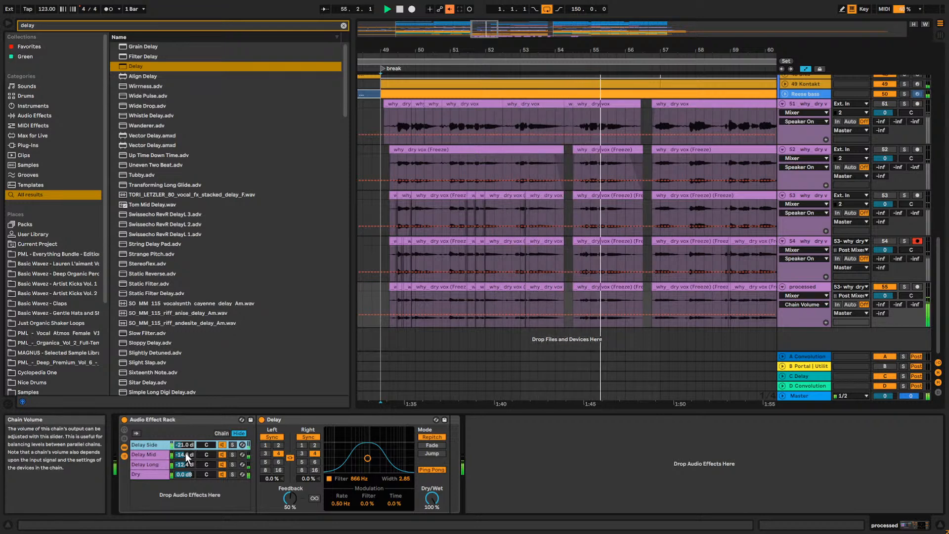
pyautogui.moveTo(187, 446); pyautogui.dragTo(187, 440)
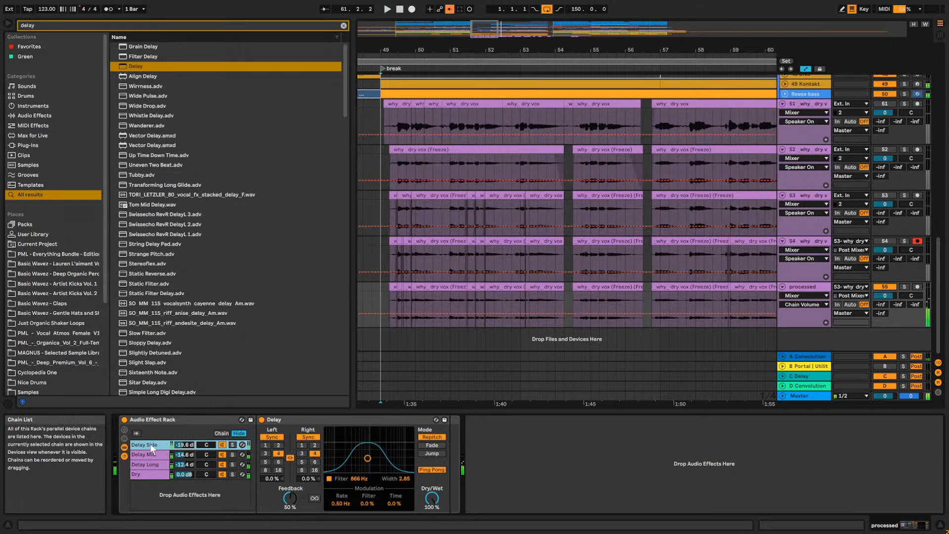
# Search the browser for "comp" and add a Compressor after the Delay in the "Delay Side" chain.
pyautogui.click(343, 25)
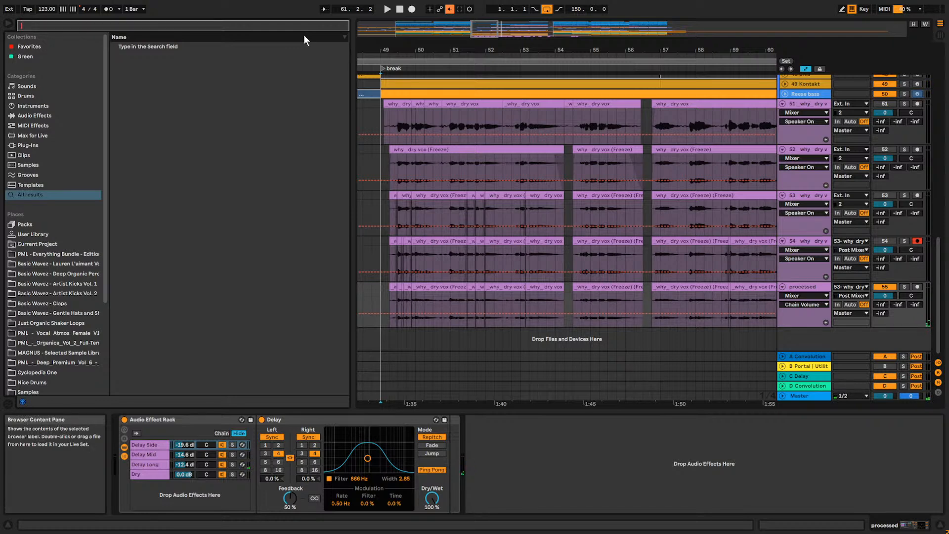
pyautogui.write('comp')
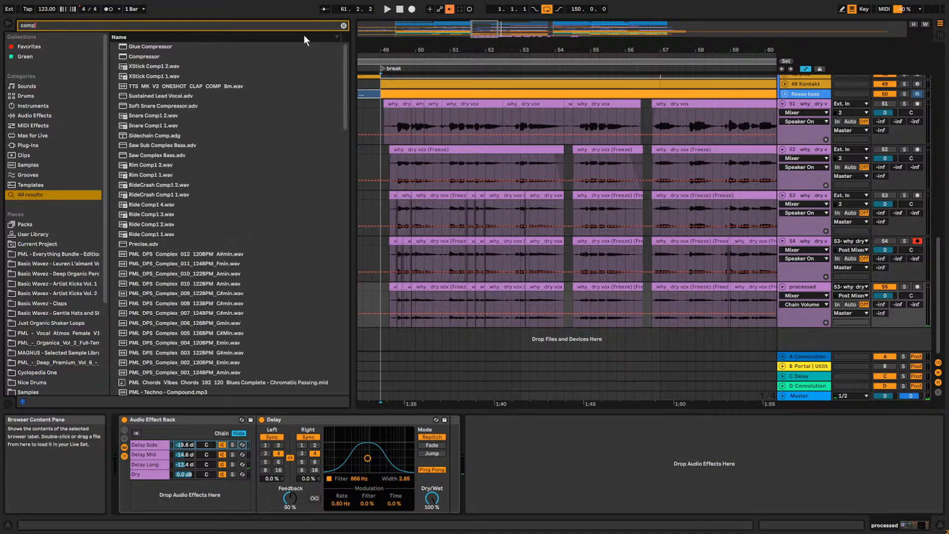
pyautogui.moveTo(126, 56); pyautogui.dragTo(395, 447)
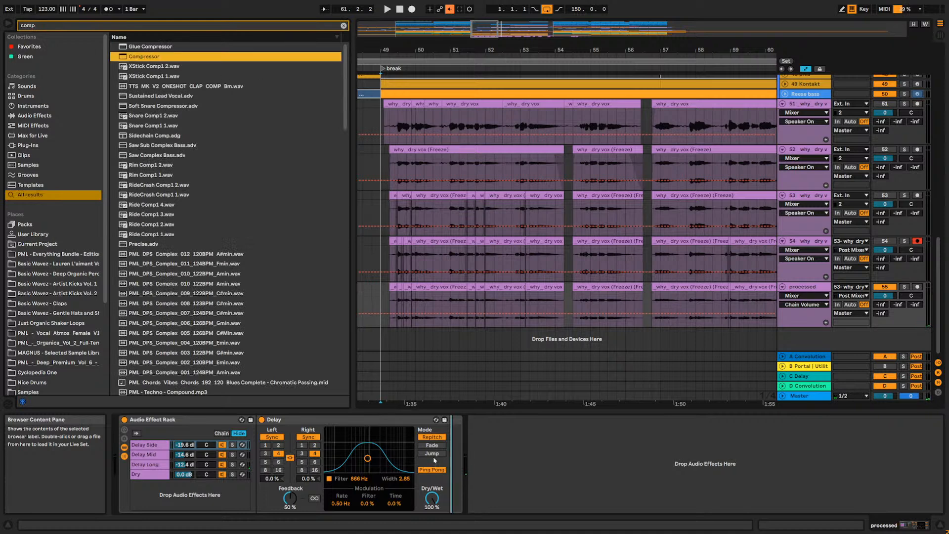
pyautogui.moveTo(217, 464); pyautogui.dragTo(431, 452)
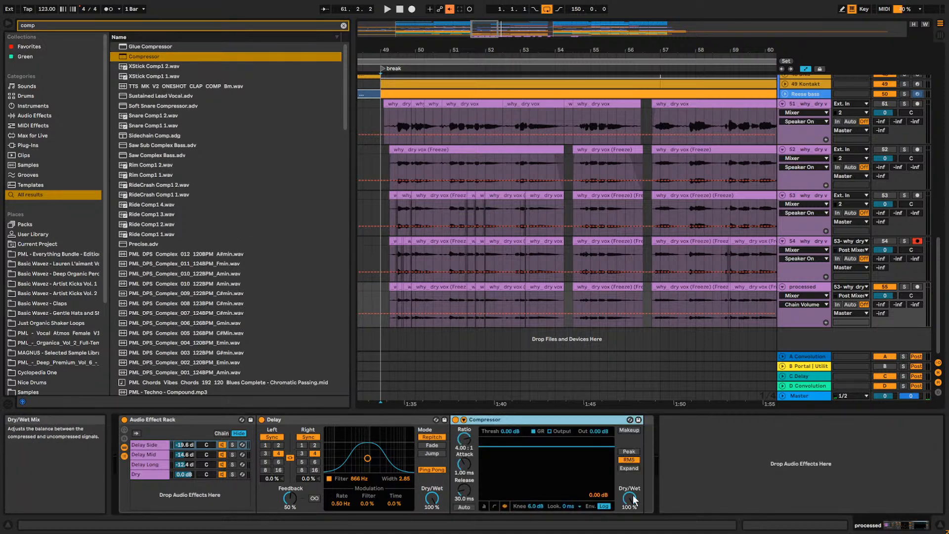
# Enable the Compressor's sidechain, using the "processed" track's Audio Effect Rack | Dry | Pre FX signal as its source.
pyautogui.click(463, 419)
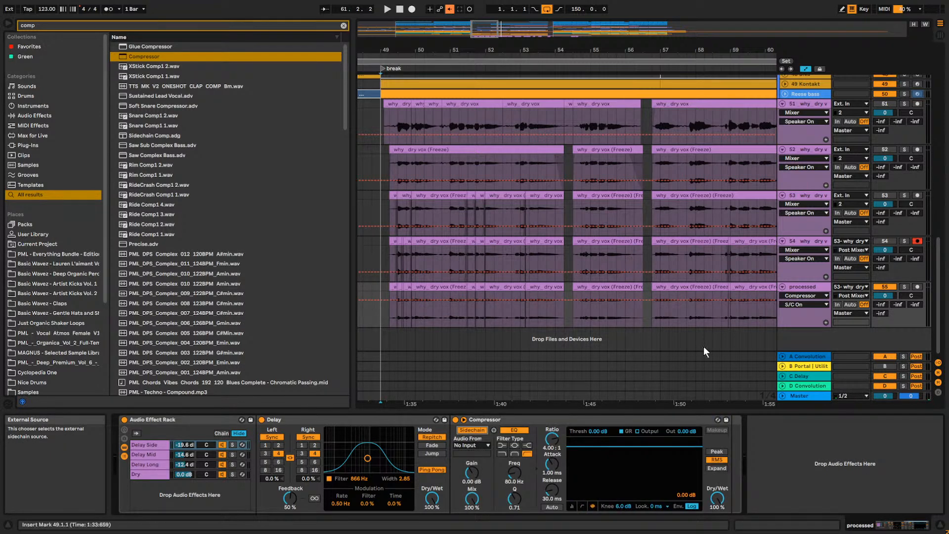
pyautogui.click(472, 444)
pyautogui.click(493, 394)
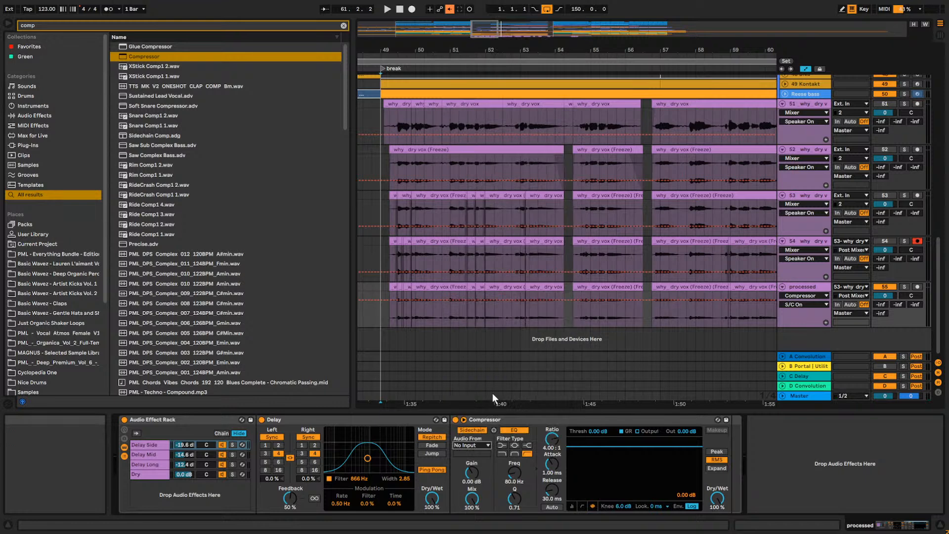
pyautogui.click(478, 452)
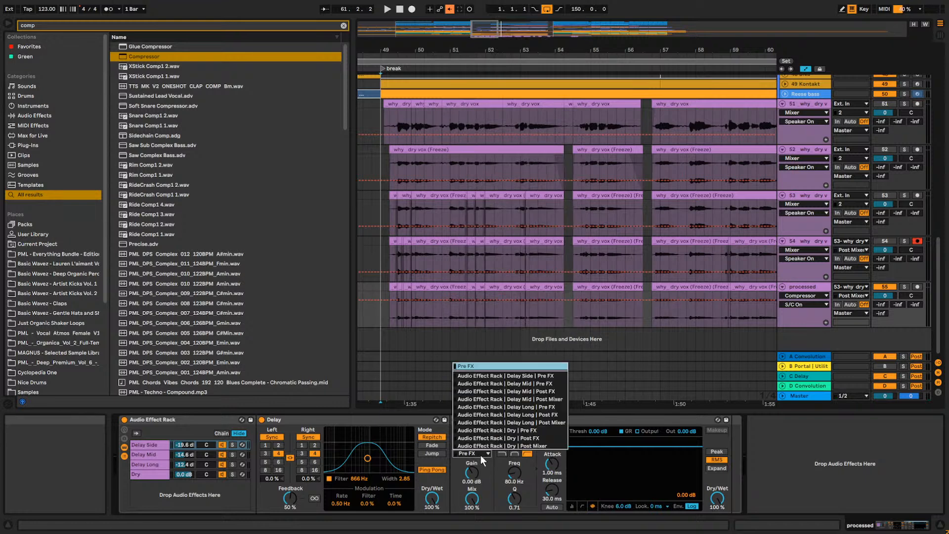
pyautogui.click(513, 430)
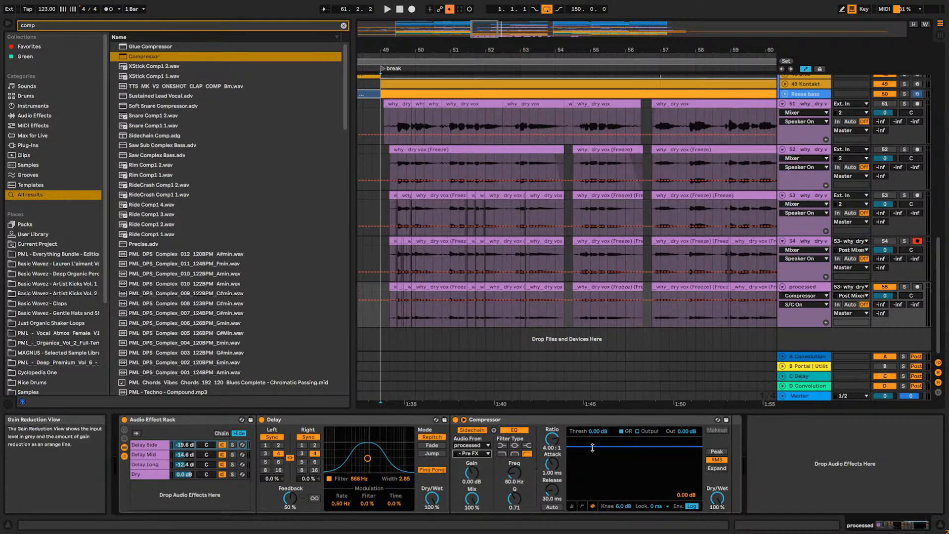
# Set the Compressor's threshold to -35.0 dB and its release to 137 ms while playing the break.
pyautogui.moveTo(633, 462); pyautogui.dragTo(632, 488)
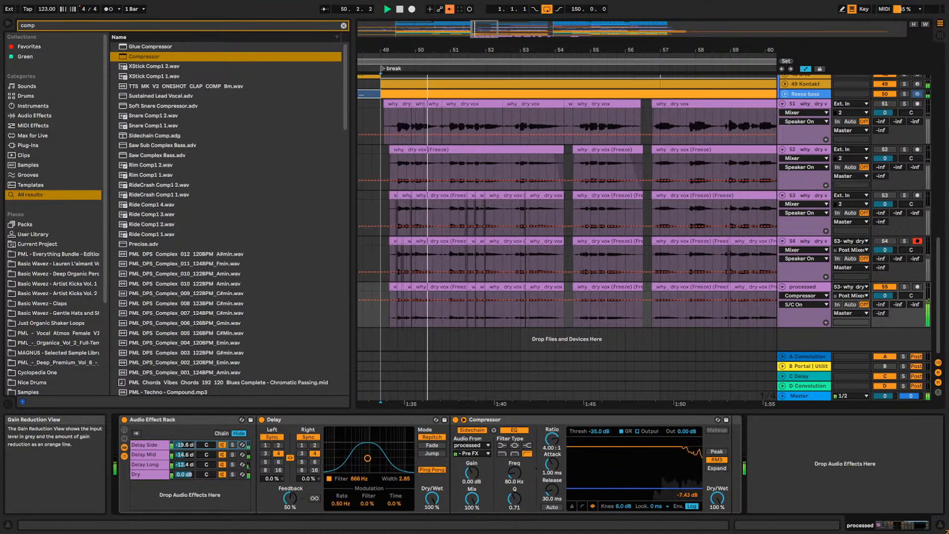
pyautogui.press('space')
pyautogui.moveTo(555, 491); pyautogui.dragTo(555, 480)
pyautogui.press('space')
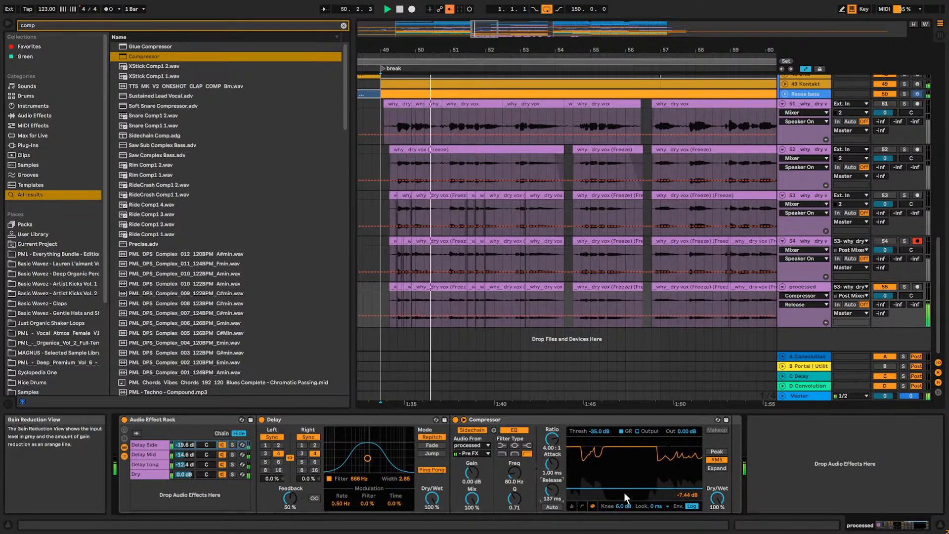
pyautogui.press('space')
# Copy the sidechained Compressor to the position after the Delay in the "Delay Mid" chain.
pyautogui.click(527, 419)
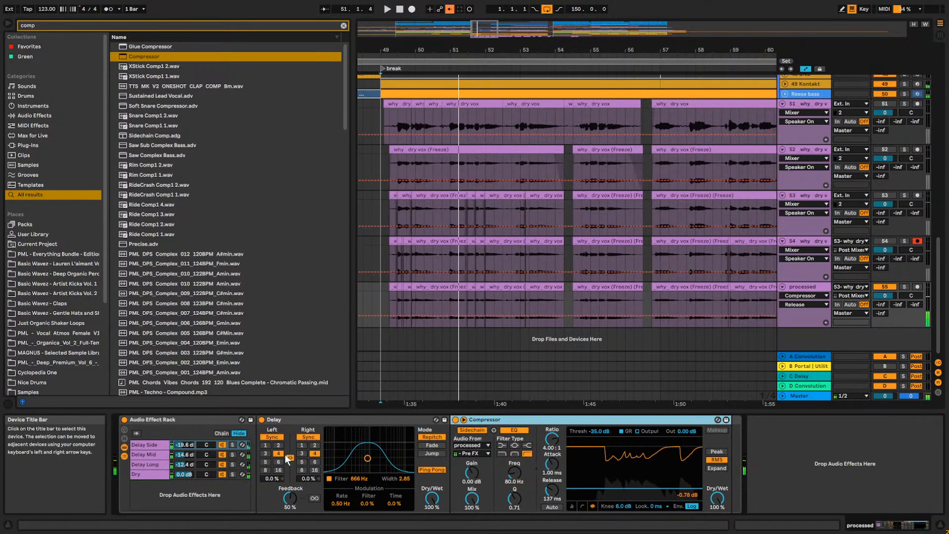
pyautogui.click(149, 454)
pyautogui.click(454, 448)
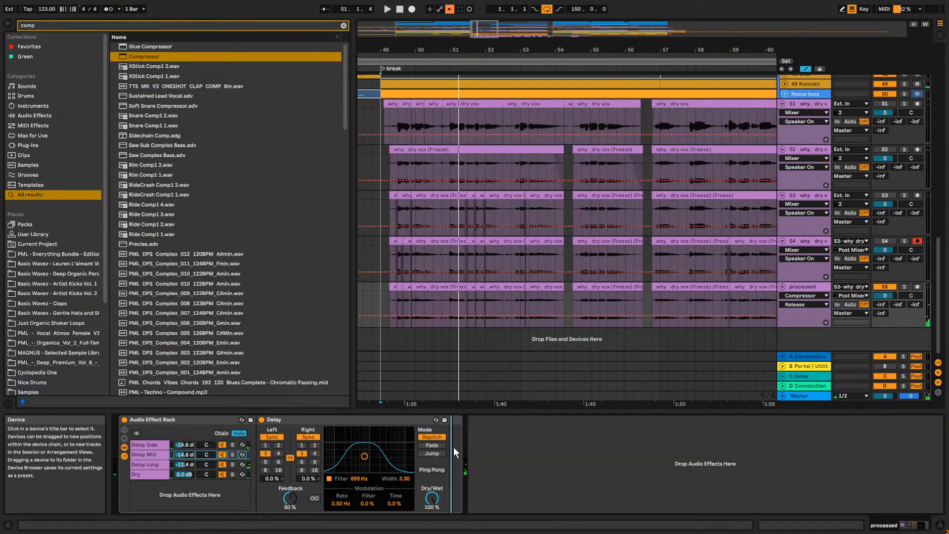
# Paste the sidechain Compressor after the Delay in the Delay Long chain and audition the break from bar 49.
pyautogui.click(146, 461)
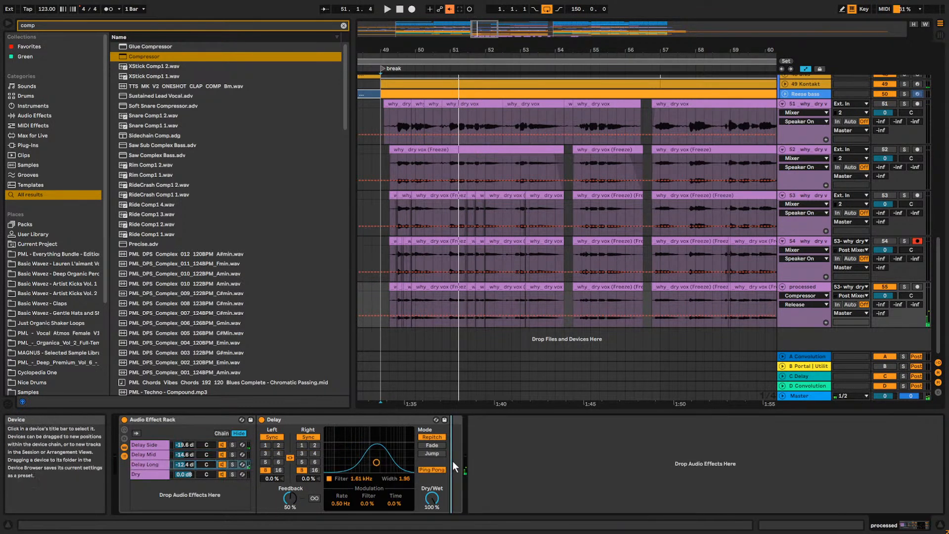
pyautogui.hotkey('ctrl', 'v')
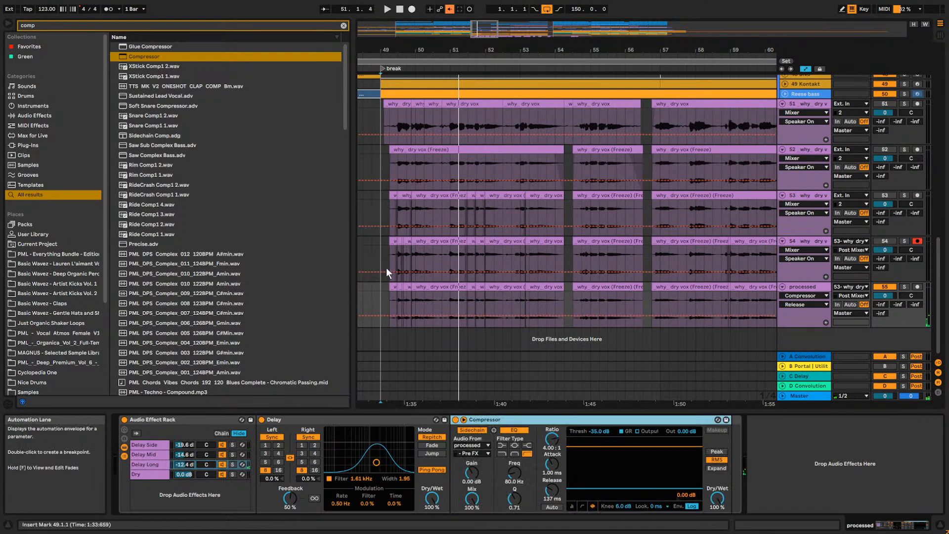
pyautogui.click(378, 297)
pyautogui.press('space')
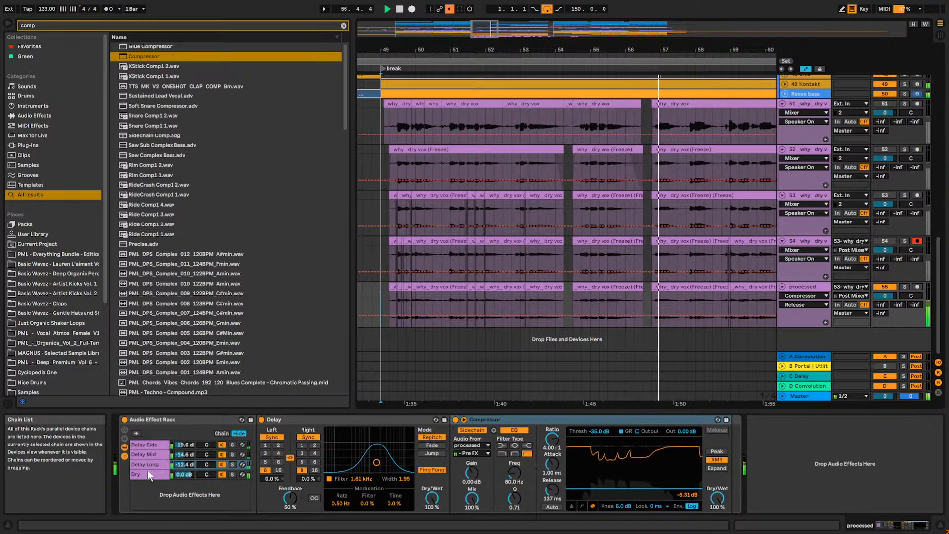
pyautogui.press('space')
# Clear the browser search and move the insert marker back to bar 49.
pyautogui.click(343, 25)
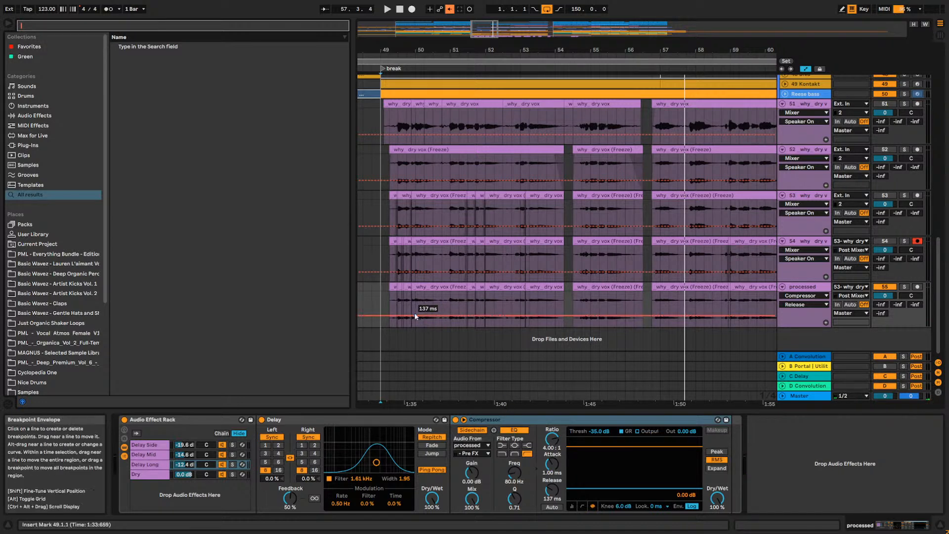
pyautogui.click(380, 291)
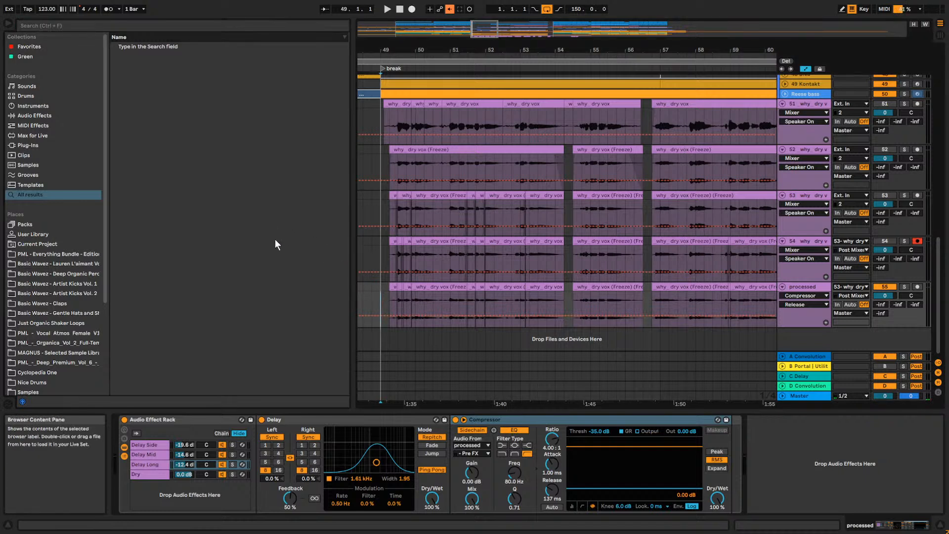
pyautogui.click(87, 25)
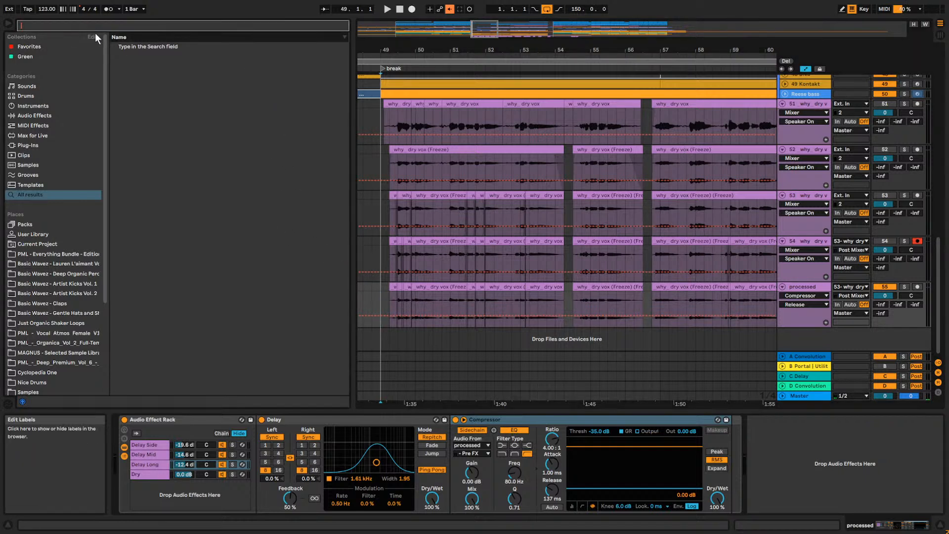
# Create a new chain in the Audio Effect Rack and move it between Delay Long and Dry.
pyautogui.rightClick(143, 465)
pyautogui.click(135, 464)
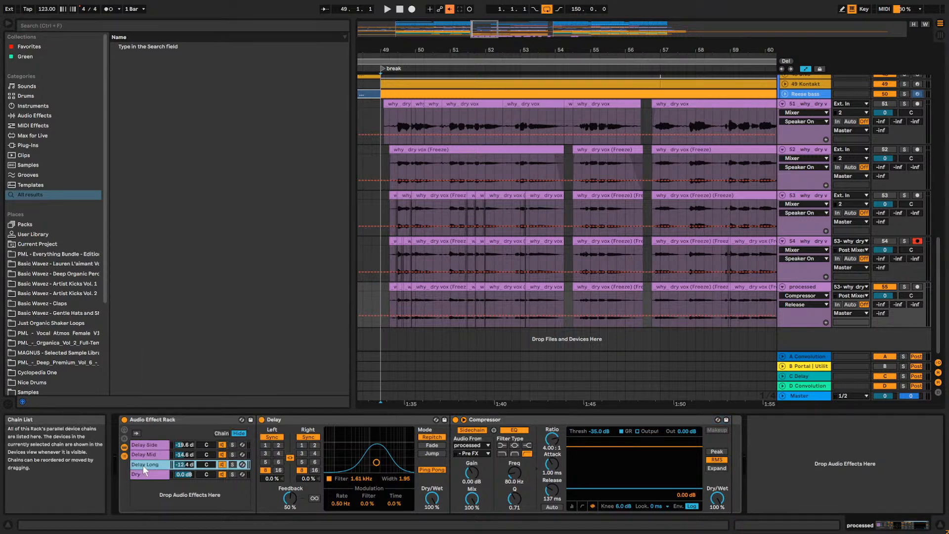
pyautogui.rightClick(143, 465)
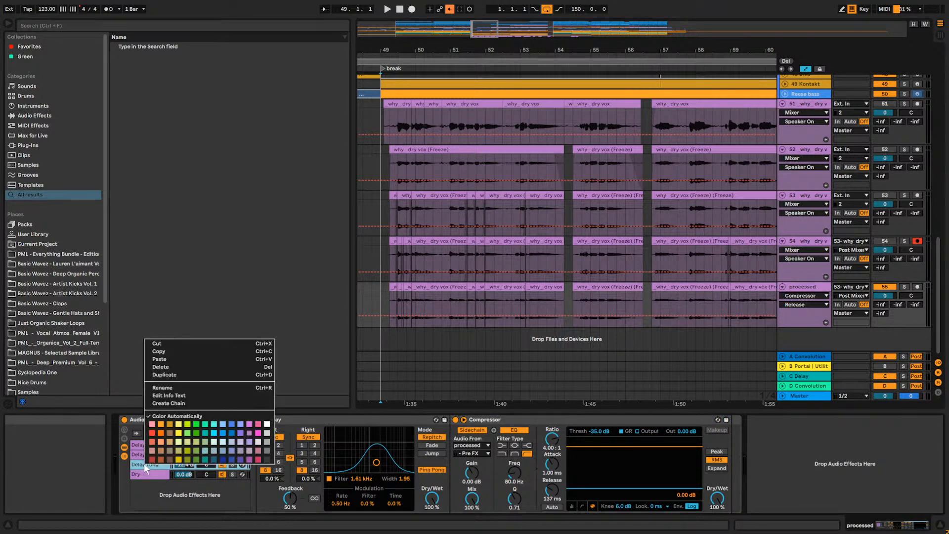
pyautogui.click(179, 414)
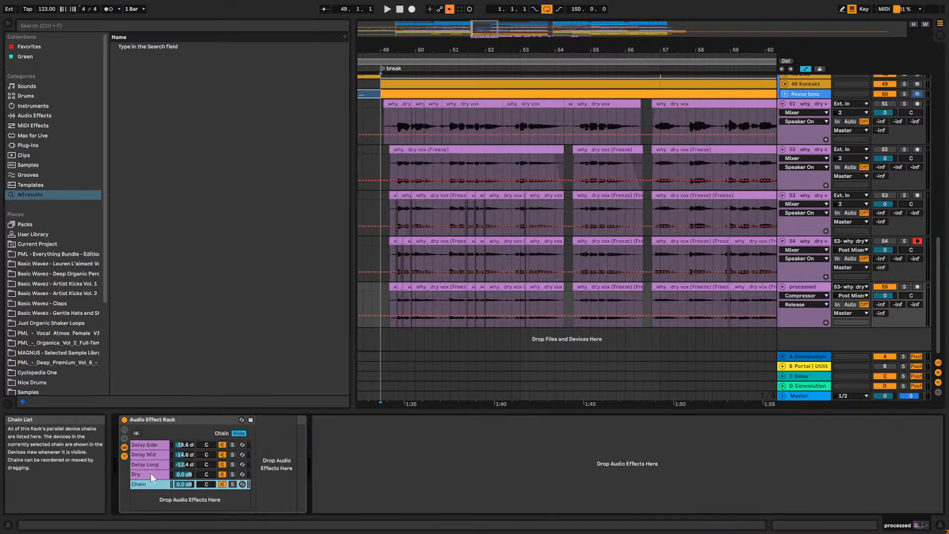
pyautogui.moveTo(147, 484)
pyautogui.mouseDown()
pyautogui.moveTo(147, 470)
pyautogui.moveTo(153, 477)
pyautogui.mouseUp()
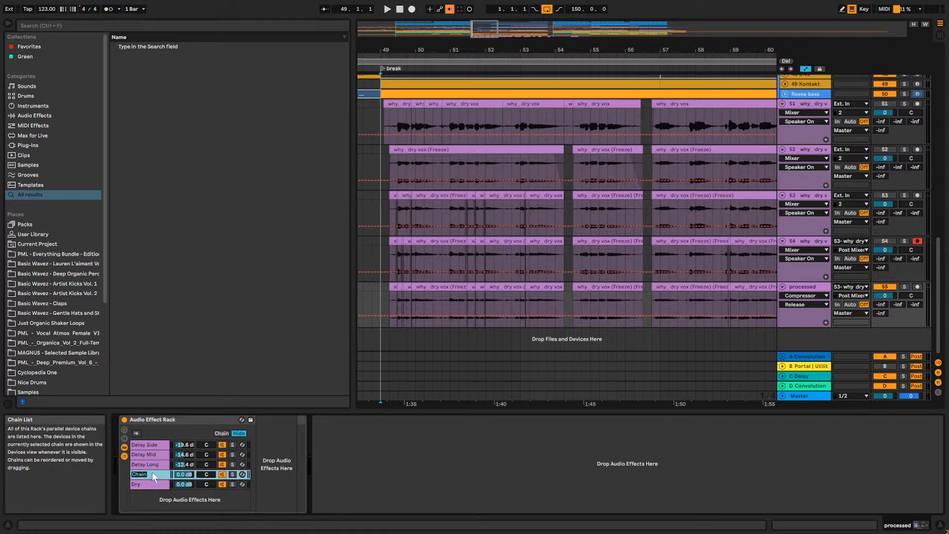
# Delete the new empty chain from the Audio Effect Rack.
pyautogui.click(150, 464)
pyautogui.click(150, 475)
pyautogui.click(151, 466)
pyautogui.click(150, 473)
pyautogui.rightClick(150, 473)
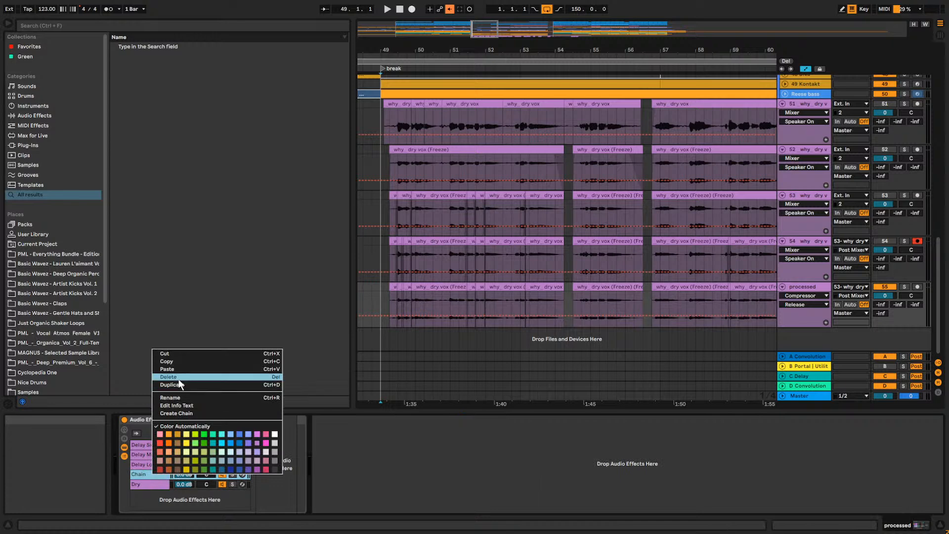
pyautogui.press('Escape')
pyautogui.press('Delete')
# Inspect the devices in the Delay Side, Delay Mid, Delay Long and Dry chains.
pyautogui.click(148, 464)
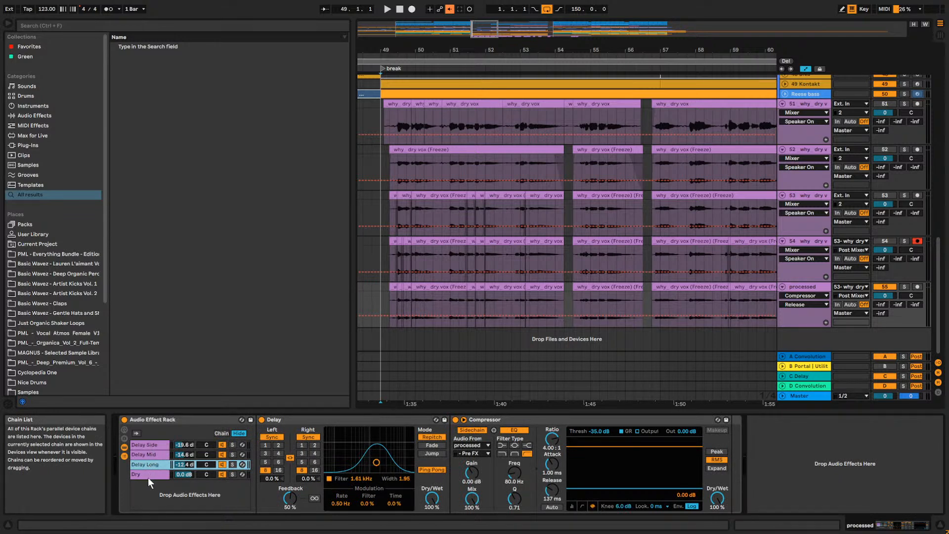
pyautogui.click(148, 477)
pyautogui.click(149, 444)
pyautogui.click(147, 464)
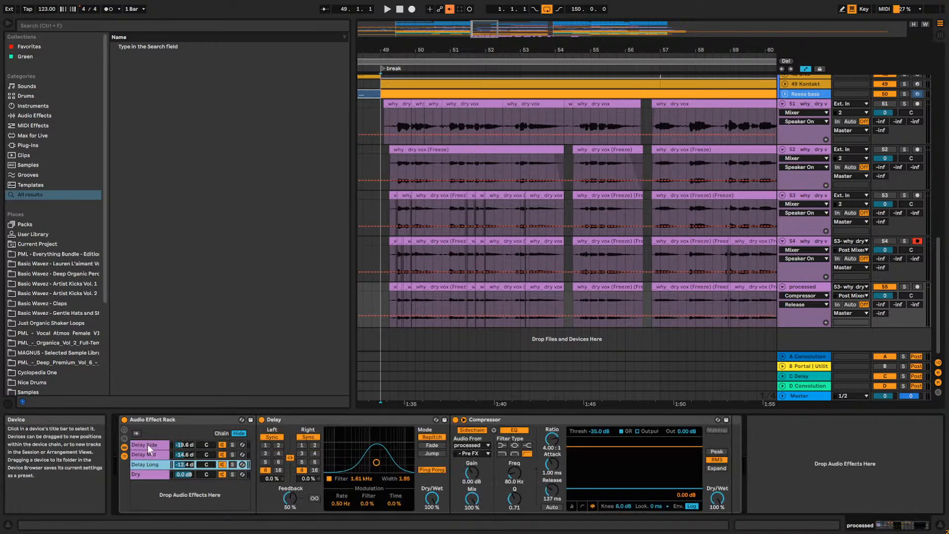
pyautogui.click(148, 454)
pyautogui.click(151, 444)
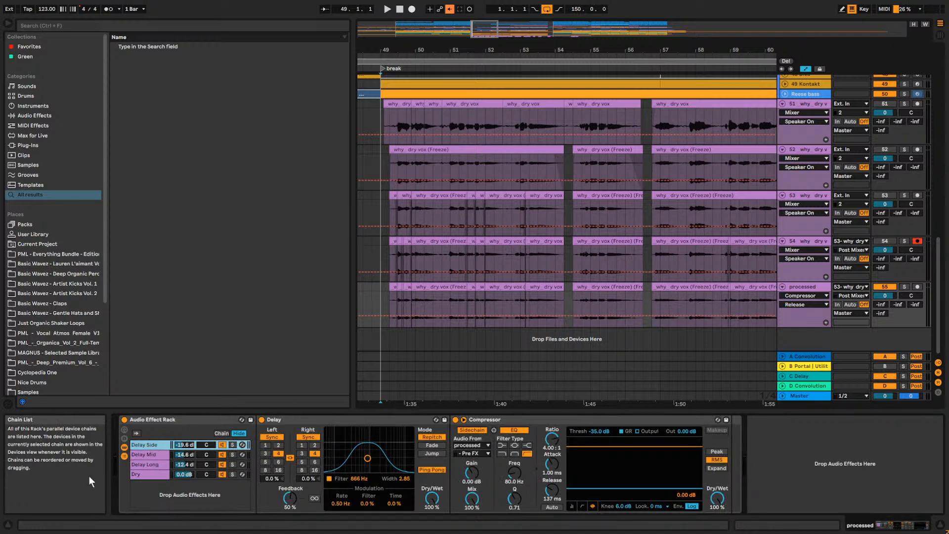
pyautogui.click(140, 475)
pyautogui.click(144, 454)
pyautogui.click(149, 441)
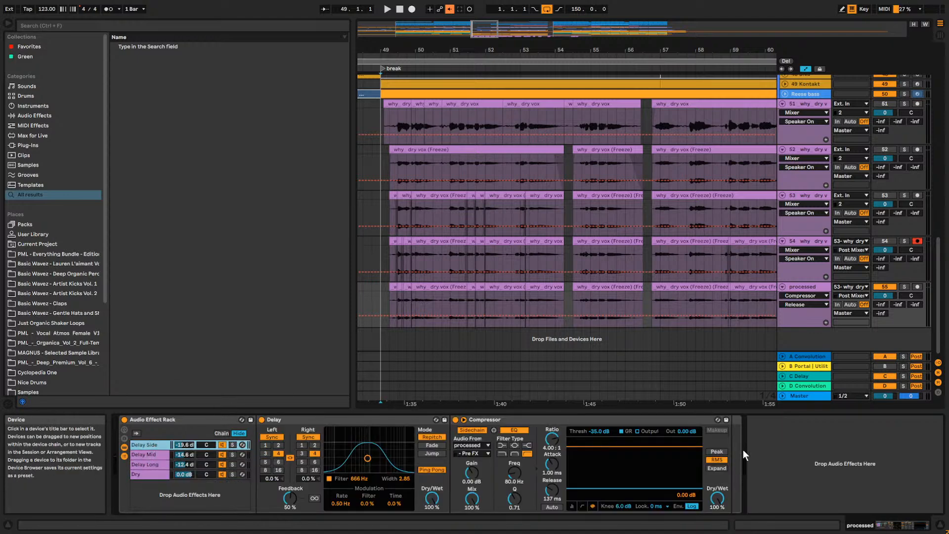
# Group the delay Audio Effect Rack inside a new outer rack, show its chain list and name the chain Wet.
pyautogui.click(782, 453)
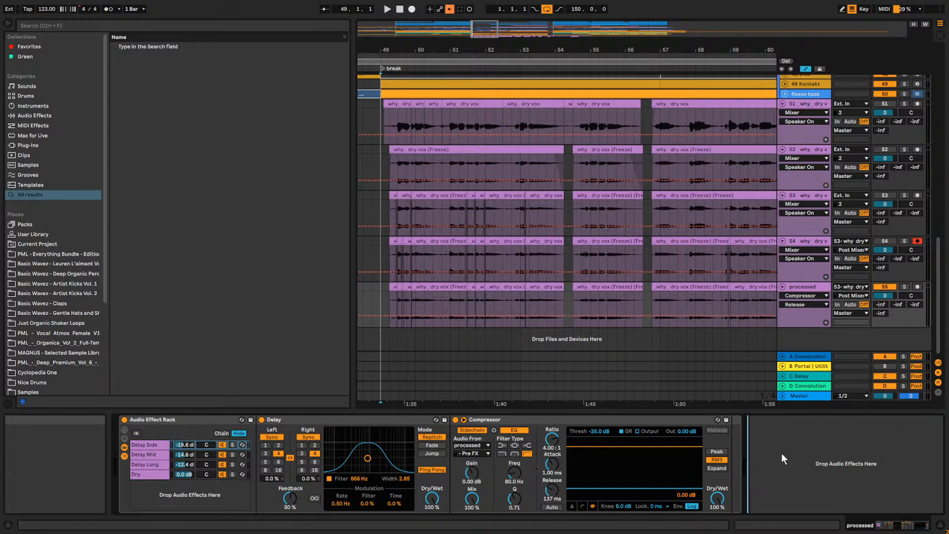
pyautogui.click(156, 418)
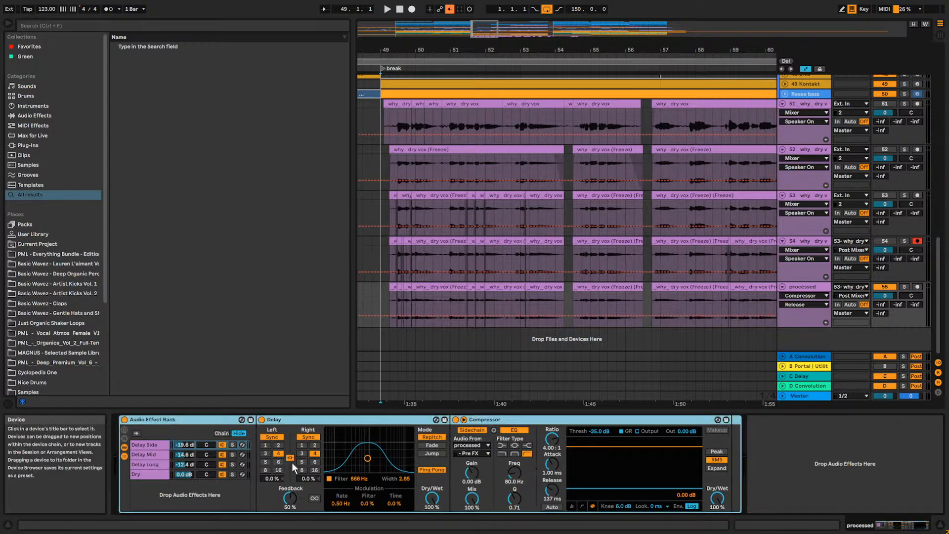
pyautogui.hotkey('ctrl', 'g')
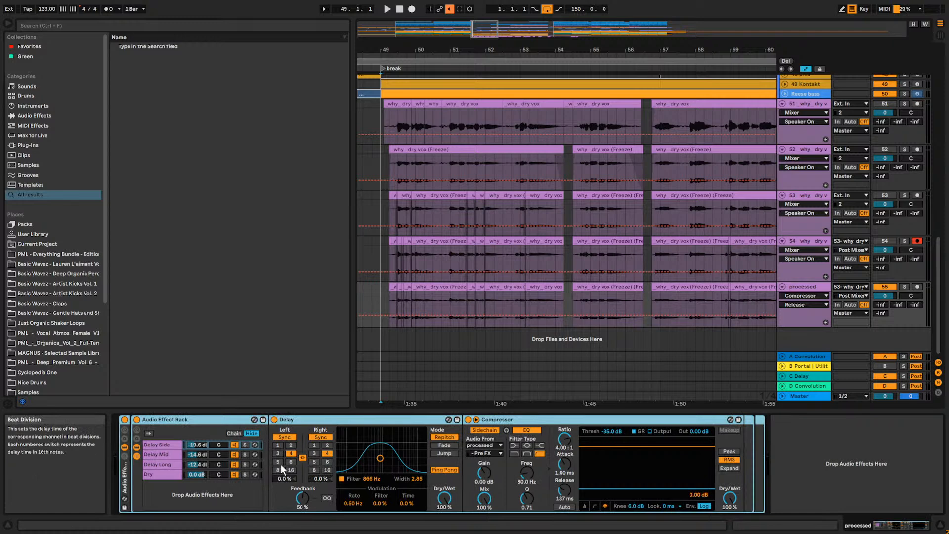
pyautogui.click(124, 447)
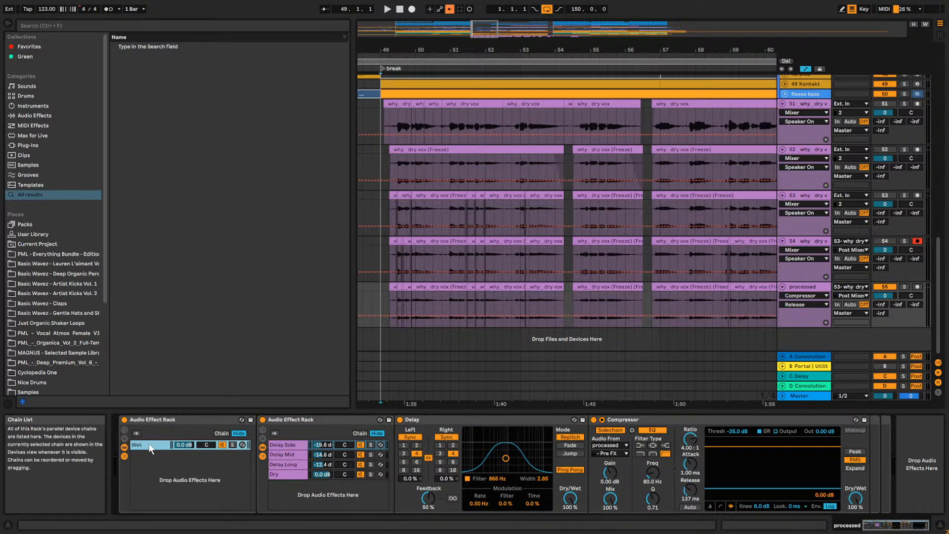
# Create a second, empty chain named Dry in the outer Audio Effect Rack.
pyautogui.rightClick(148, 446)
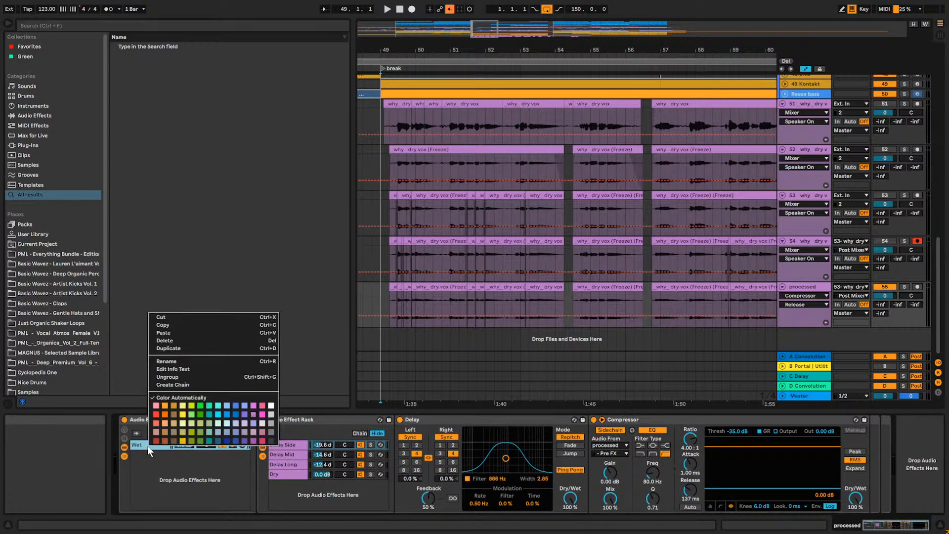
pyautogui.click(182, 386)
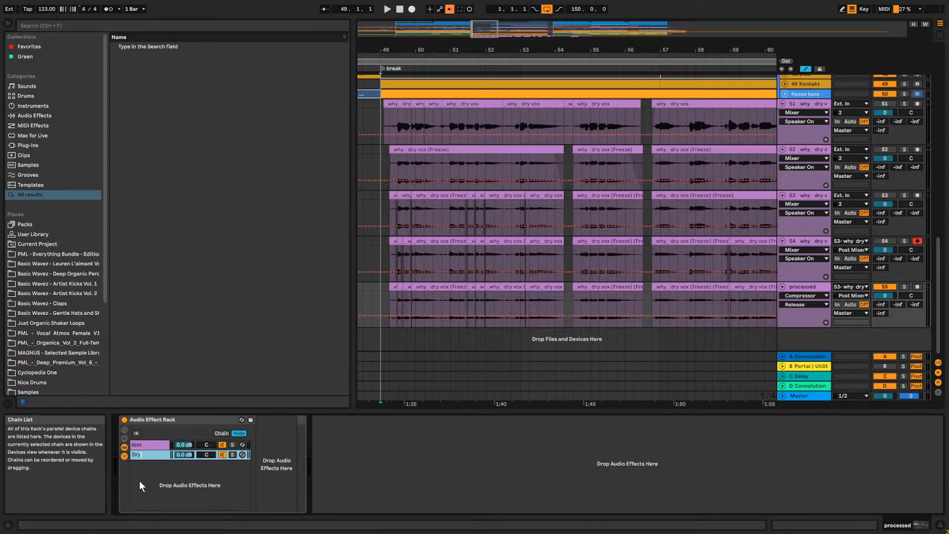
pyautogui.click(153, 446)
pyautogui.click(149, 455)
# Find the SP2016 Reverb in the browser and add it after the nested delay rack in the Wet chain.
pyautogui.click(161, 445)
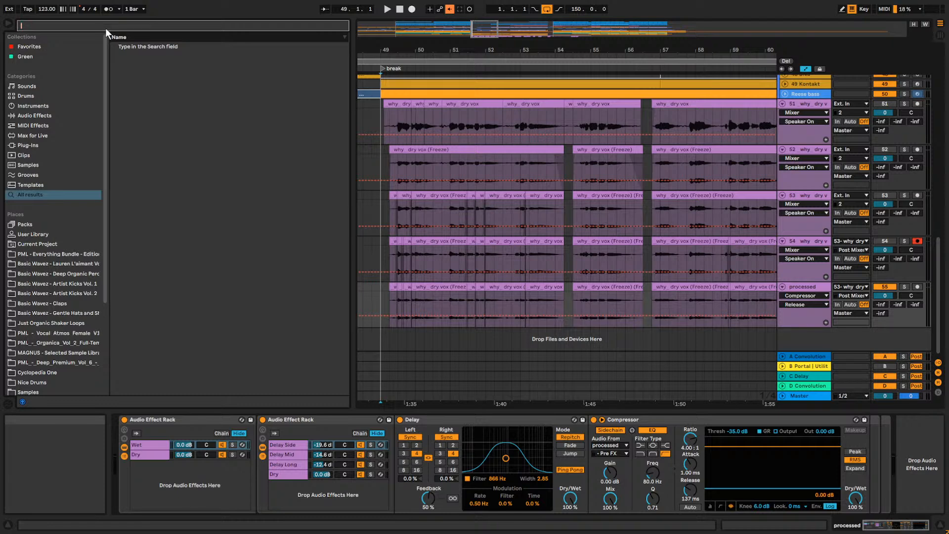
pyautogui.write('Sp2016')
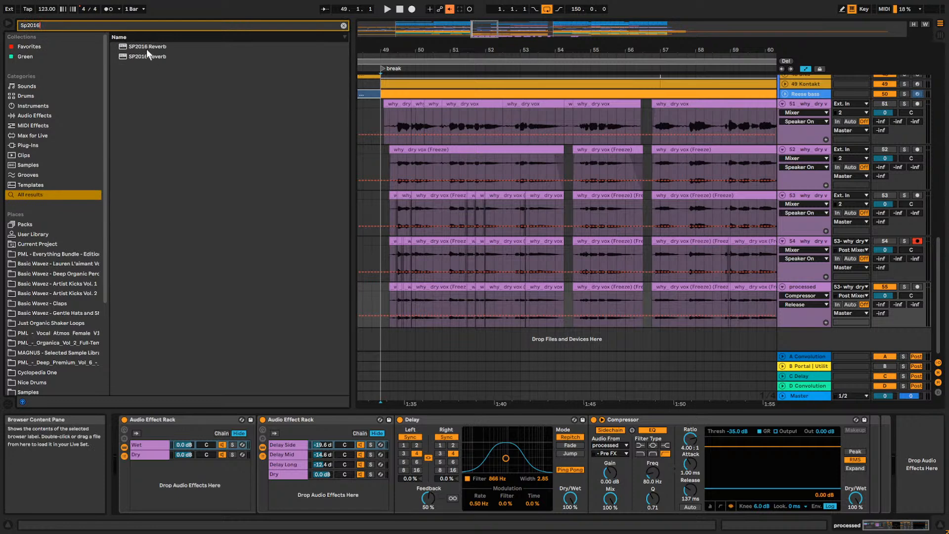
pyautogui.click(143, 56)
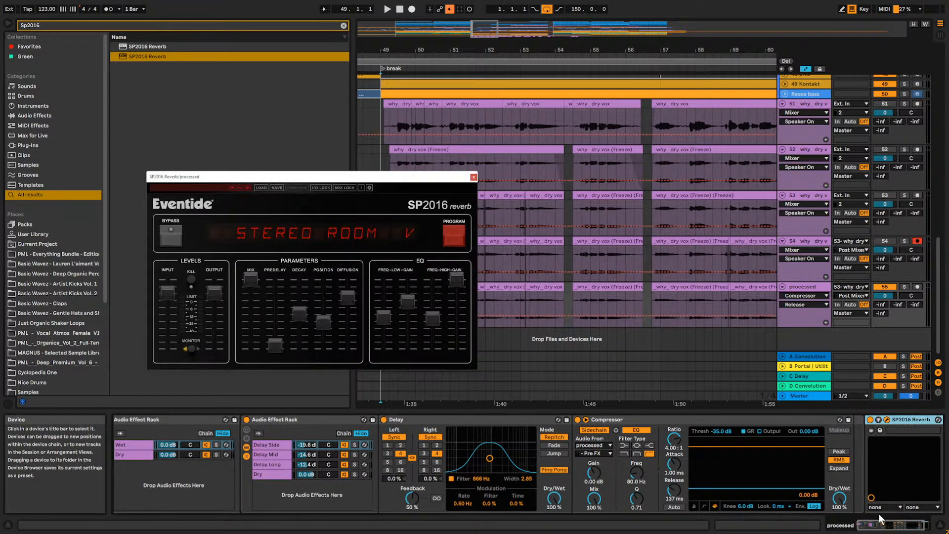
pyautogui.moveTo(890, 525); pyautogui.dragTo(852, 531)
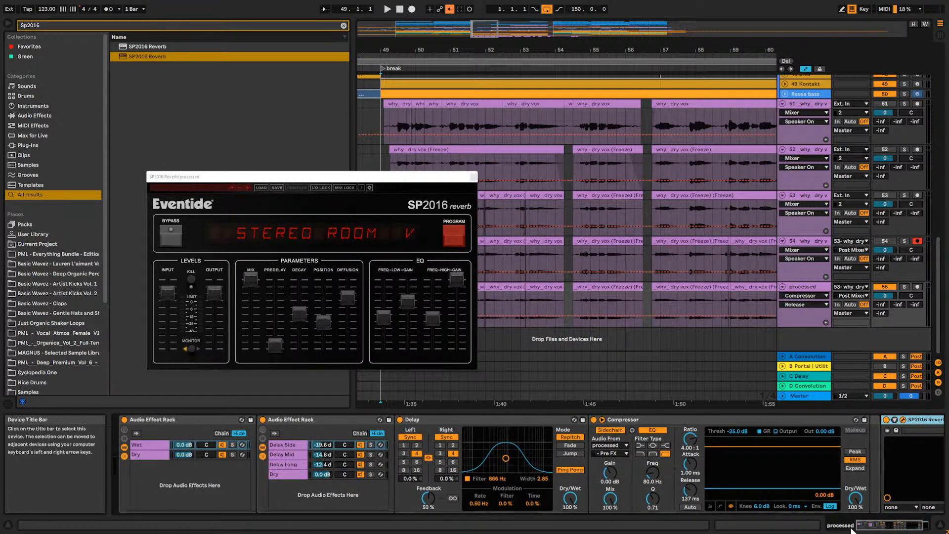
# Solo the Wet chain and, during playback, set the SP2016 Reverb's decay to 3.5 s and position to 45%.
pyautogui.click(143, 446)
pyautogui.click(231, 445)
pyautogui.press('space')
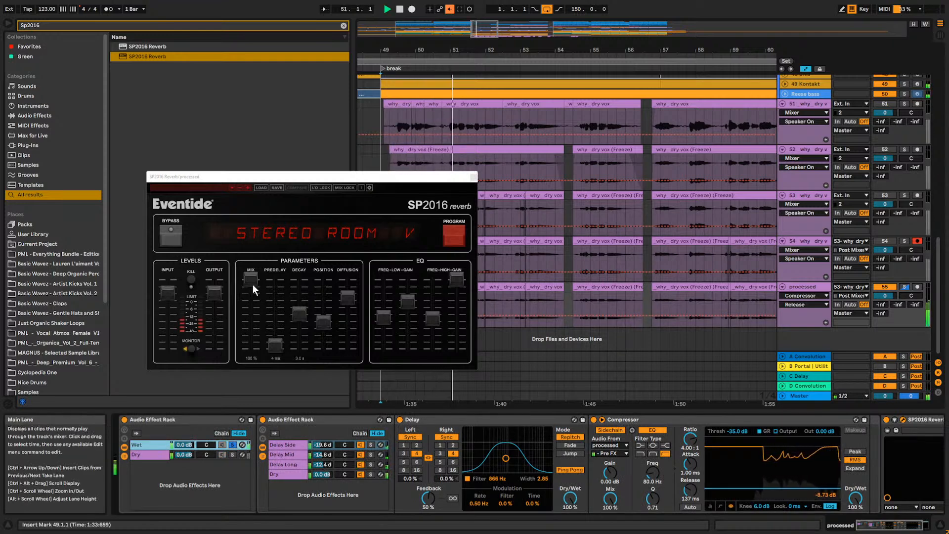
pyautogui.moveTo(299, 319); pyautogui.dragTo(300, 310)
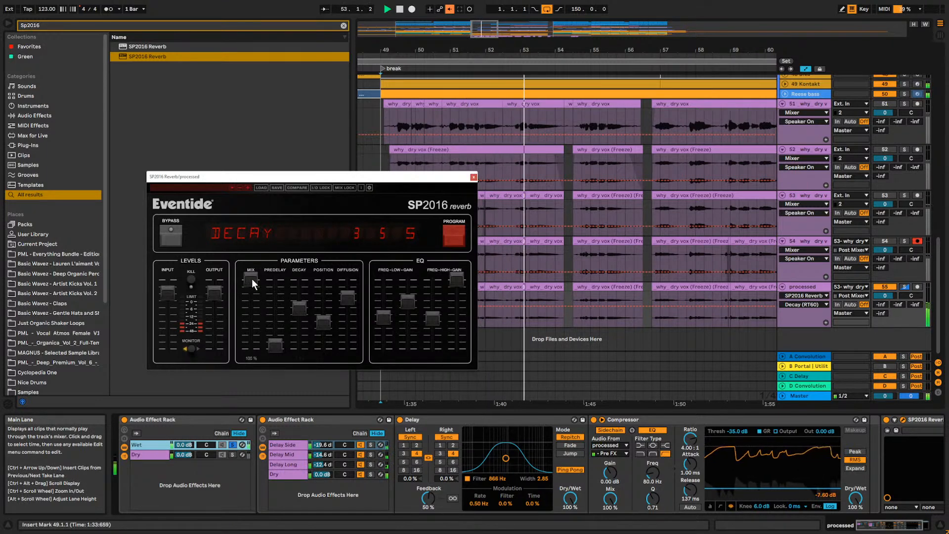
pyautogui.moveTo(324, 318)
pyautogui.mouseDown()
pyautogui.moveTo(328, 301)
pyautogui.moveTo(328, 310)
pyautogui.mouseUp()
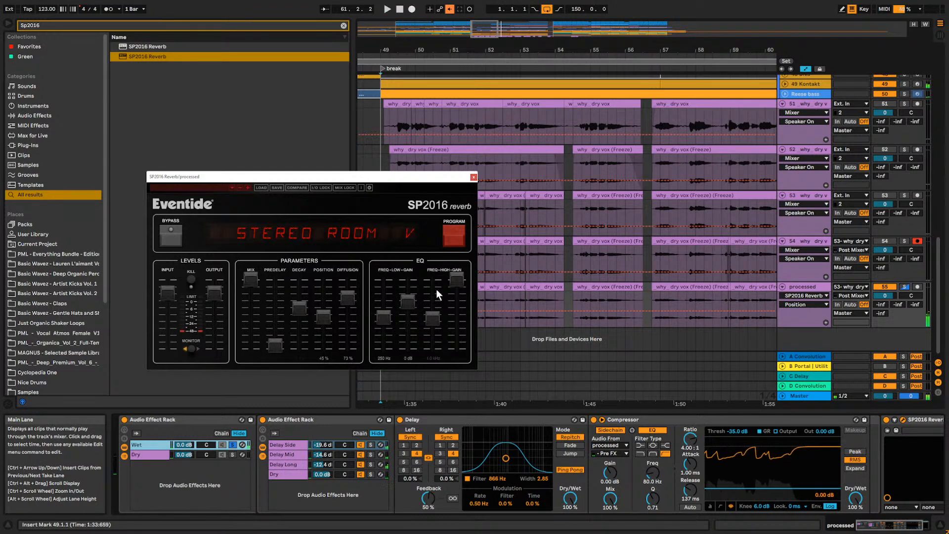
# Unsolo the Wet chain and lower its volume to -8.0 dB during playback.
pyautogui.click(232, 444)
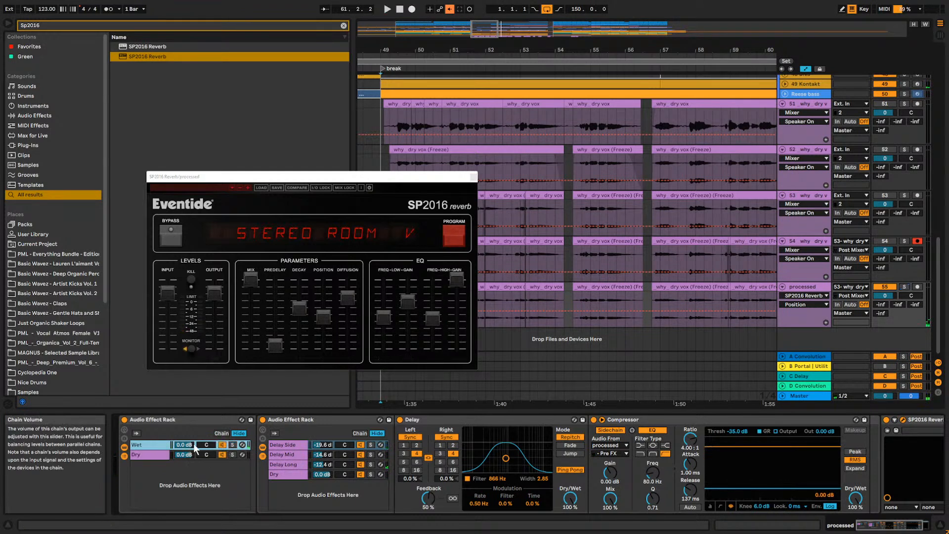
pyautogui.press('space')
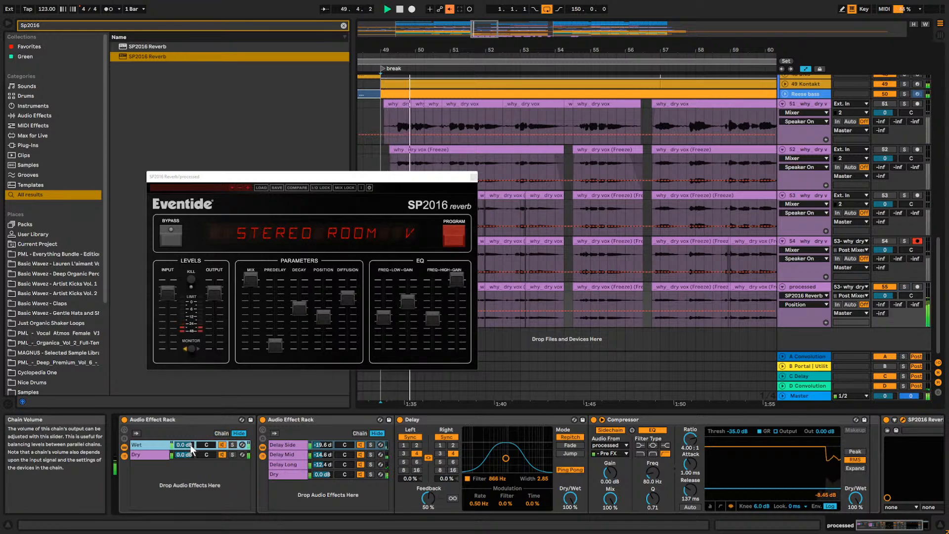
pyautogui.moveTo(184, 445)
pyautogui.mouseDown()
pyautogui.moveTo(185, 459)
pyautogui.moveTo(192, 453)
pyautogui.mouseUp()
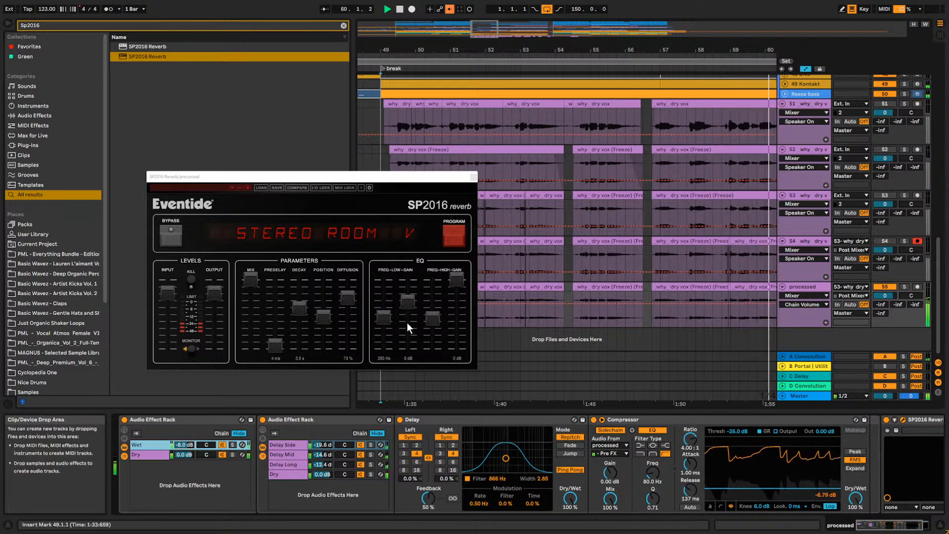
# Adjust the SP2016 Reverb to a low EQ gain of 1 dB, an output of +6 dB and a mix of 84%.
pyautogui.moveTo(408, 303)
pyautogui.mouseDown()
pyautogui.moveTo(408, 288)
pyautogui.moveTo(407, 297)
pyautogui.mouseUp()
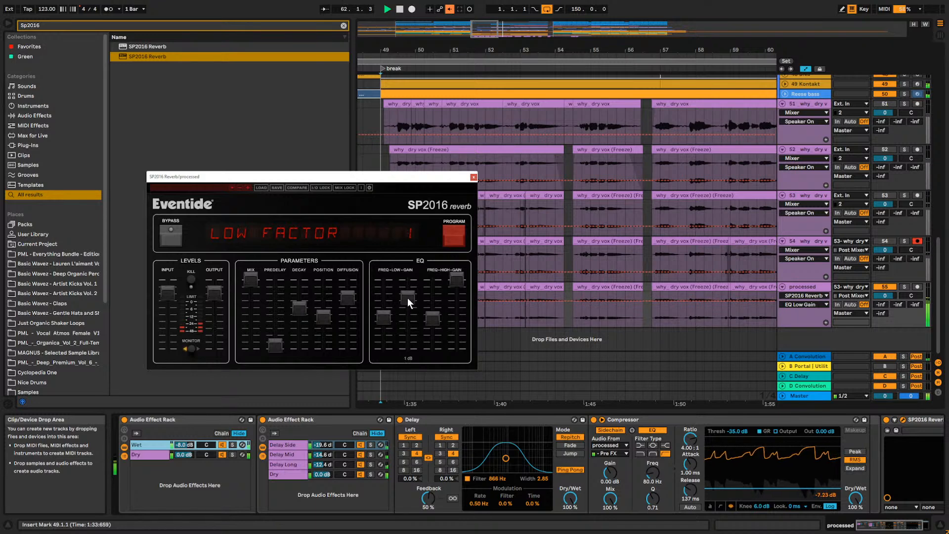
pyautogui.moveTo(215, 292); pyautogui.dragTo(216, 277)
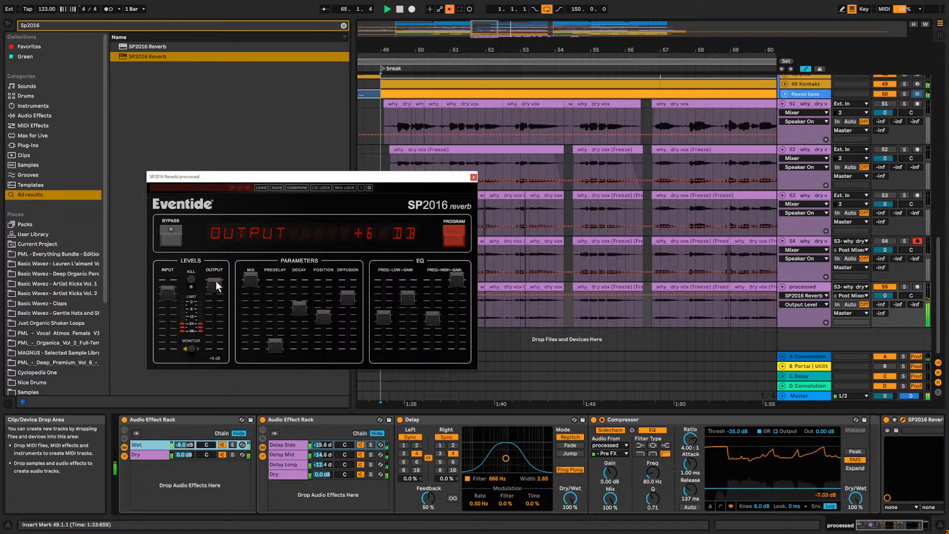
pyautogui.moveTo(250, 281); pyautogui.dragTo(245, 295)
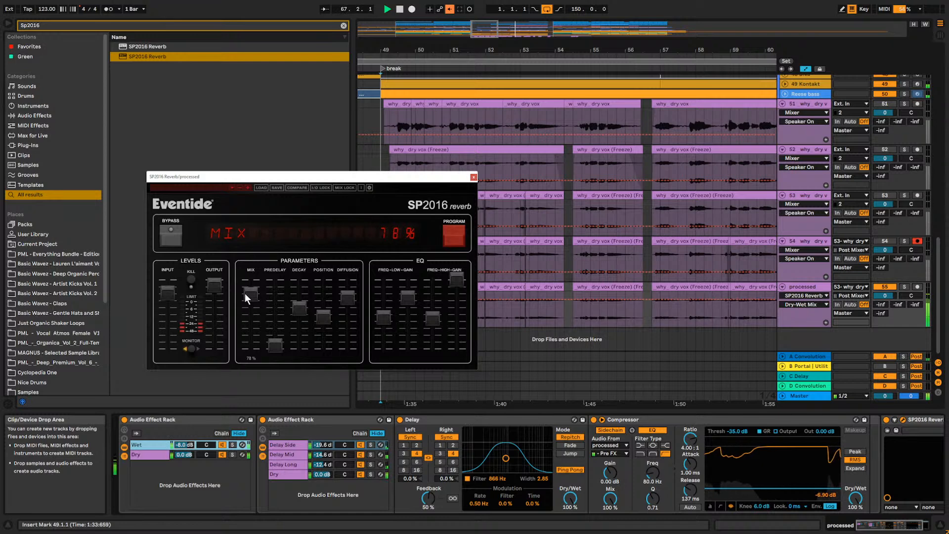
pyautogui.moveTo(244, 293); pyautogui.dragTo(245, 289)
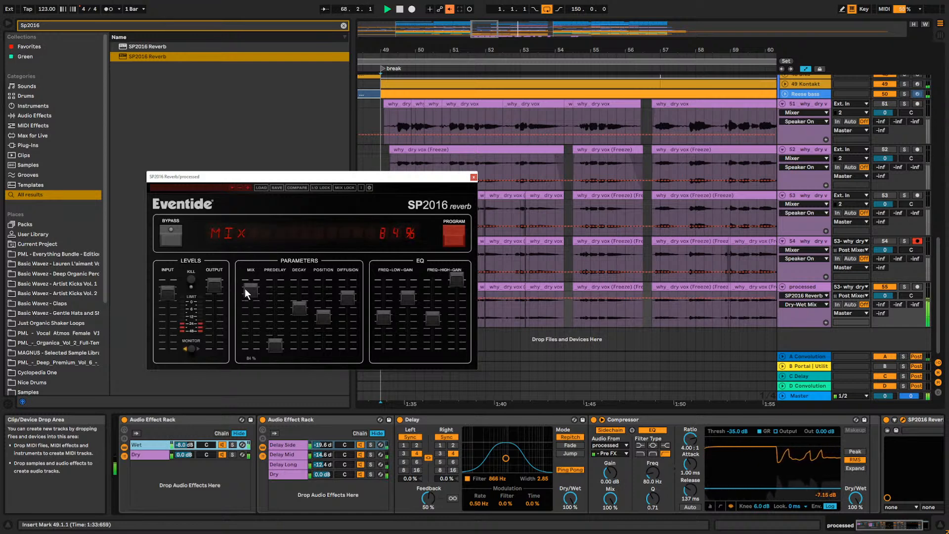
# Solo the processed vocal track and play the break from its start.
pyautogui.press('space')
pyautogui.moveTo(510, 50); pyautogui.dragTo(510, 27)
pyautogui.click(903, 286)
pyautogui.press('space')
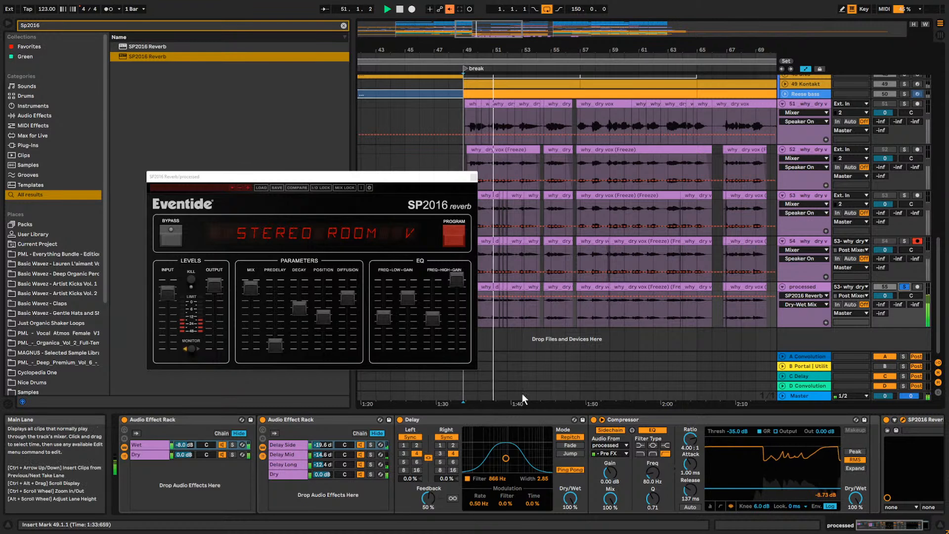
# Add an EQ Eight after the SP2016 Reverb in the Wet chain and cut 4.59 dB at 261 Hz.
pyautogui.click(869, 527)
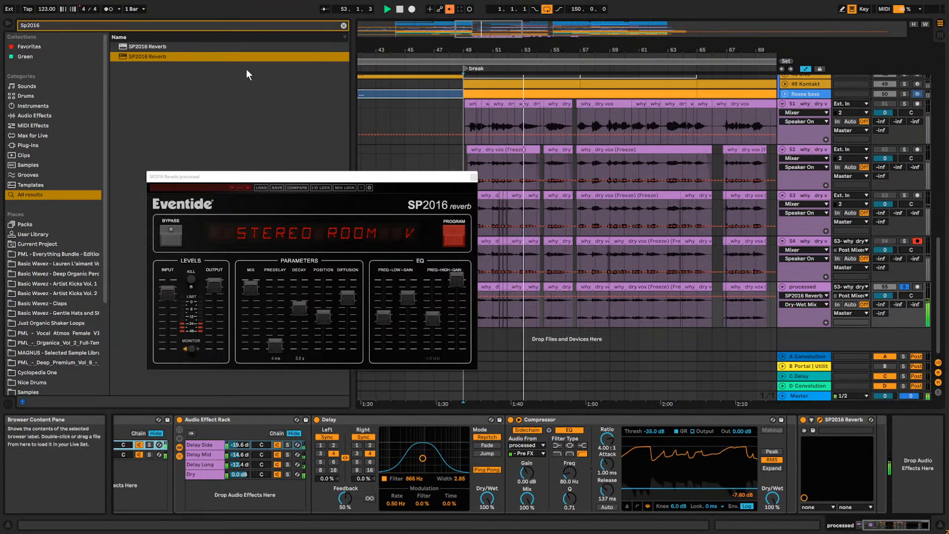
pyautogui.click(343, 22)
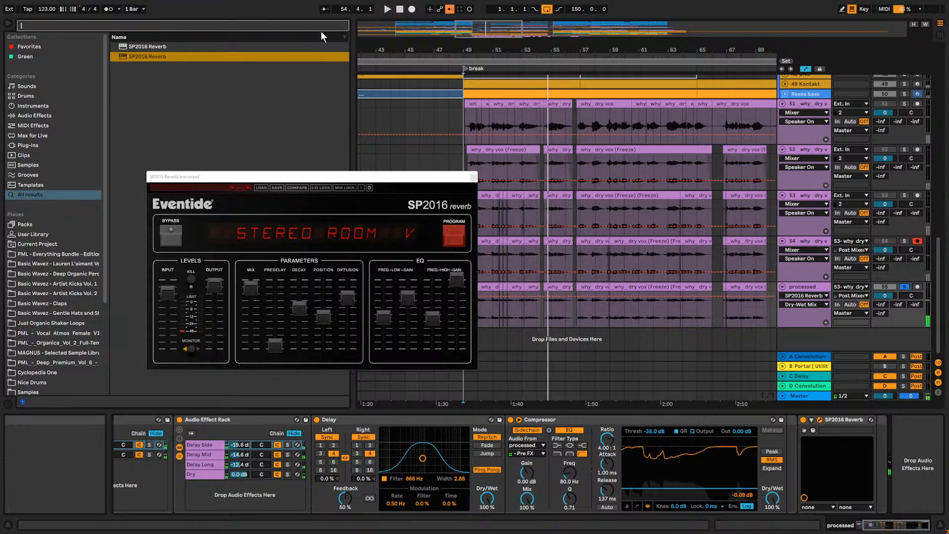
pyautogui.write('eq')
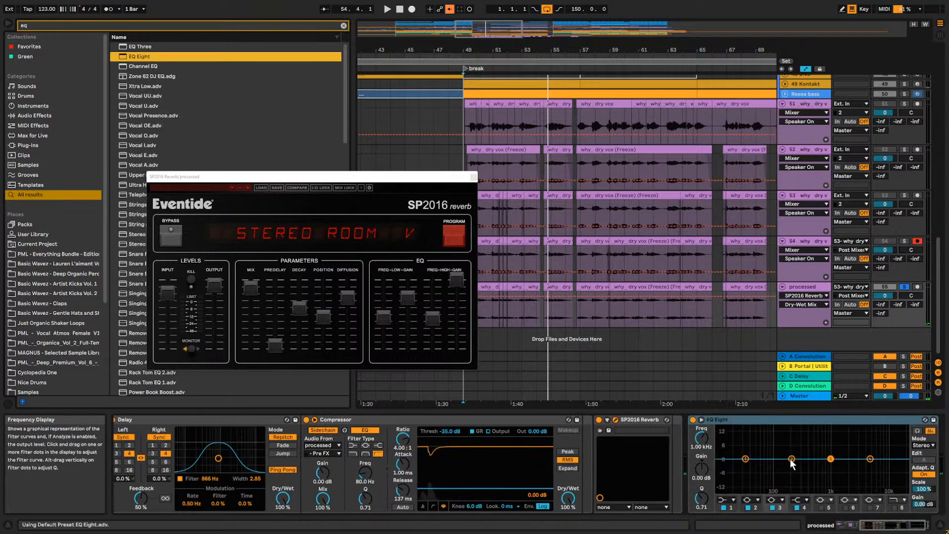
pyautogui.moveTo(830, 459); pyautogui.dragTo(798, 468)
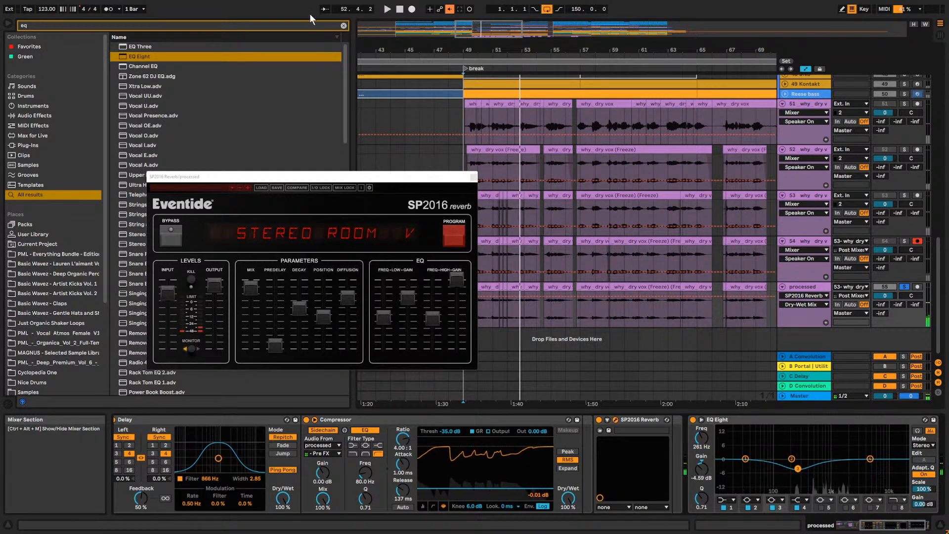
# Find soothe2 in the browser and add it after the EQ Eight in the Wet chain.
pyautogui.click(343, 26)
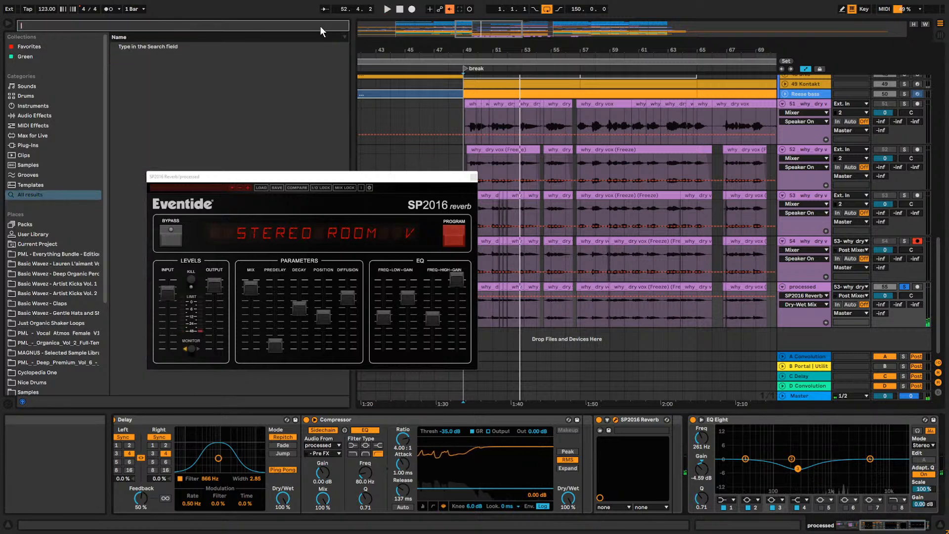
pyautogui.write('soothe')
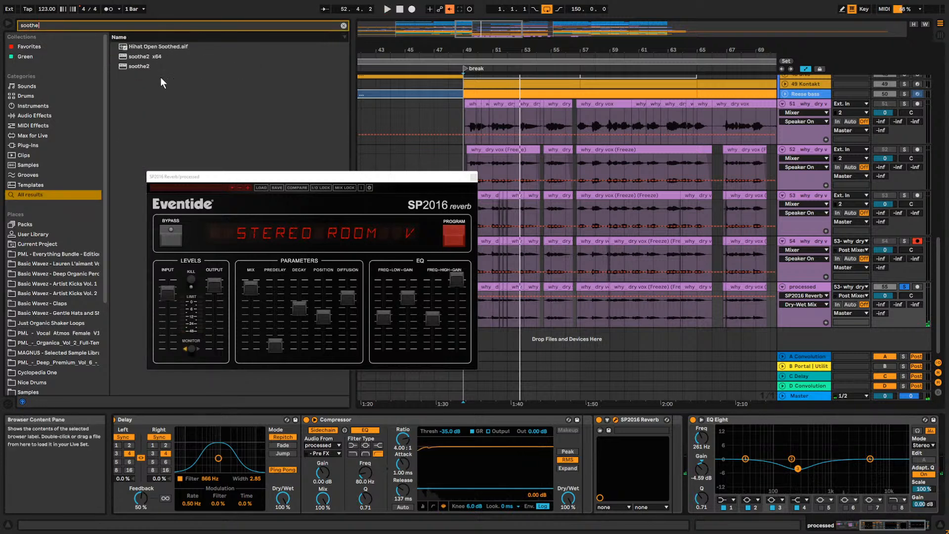
pyautogui.click(148, 66)
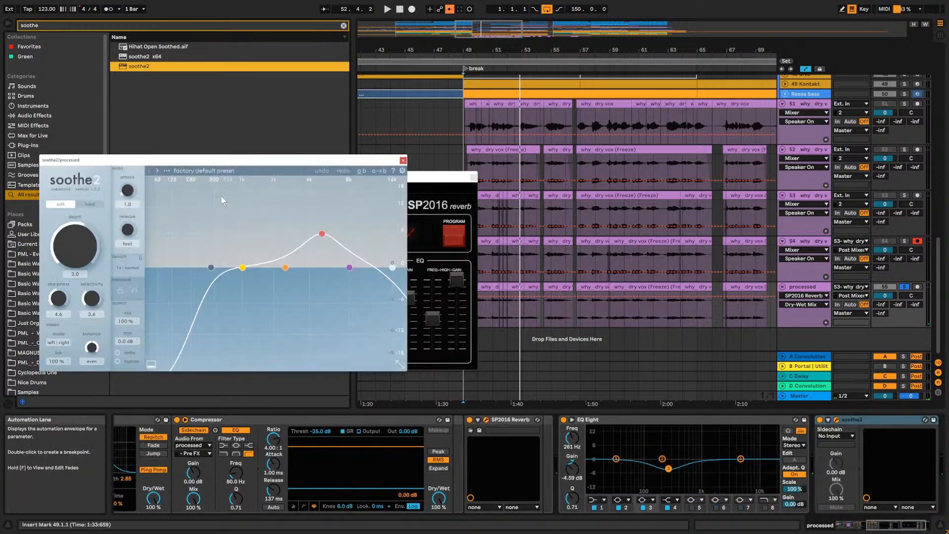
# During playback, raise soothe2's low cut frequency and move band 3 to 7.5 kHz with increased sensitivity.
pyautogui.moveTo(214, 271); pyautogui.dragTo(310, 269)
pyautogui.moveTo(322, 235); pyautogui.dragTo(356, 219)
pyautogui.press('space')
pyautogui.moveTo(307, 267)
pyautogui.mouseDown()
pyautogui.moveTo(332, 270)
pyautogui.moveTo(299, 267)
pyautogui.mouseUp()
pyautogui.moveTo(356, 212); pyautogui.dragTo(346, 208)
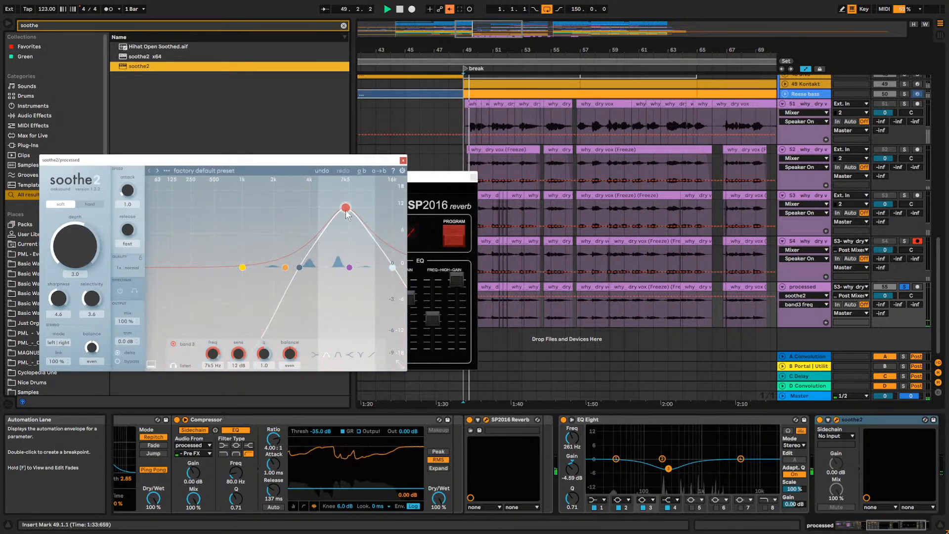
pyautogui.moveTo(345, 209); pyautogui.dragTo(345, 178)
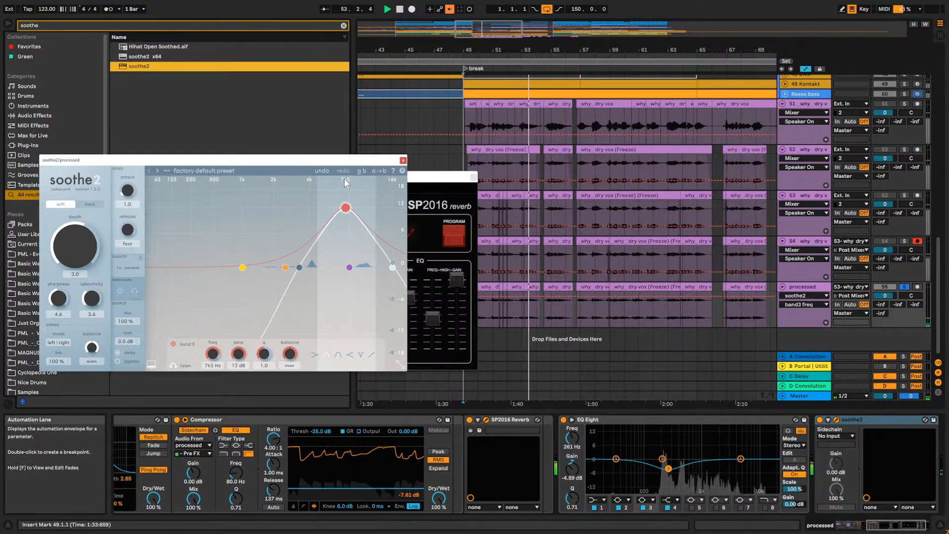
# Set soothe2's band 4 to 9.9 kHz with 9.0 dB sensitivity, selectivity to 4.9 and sharpness to 5.7.
pyautogui.moveTo(351, 267); pyautogui.dragTo(362, 220)
pyautogui.moveTo(101, 299); pyautogui.dragTo(94, 285)
pyautogui.press('space')
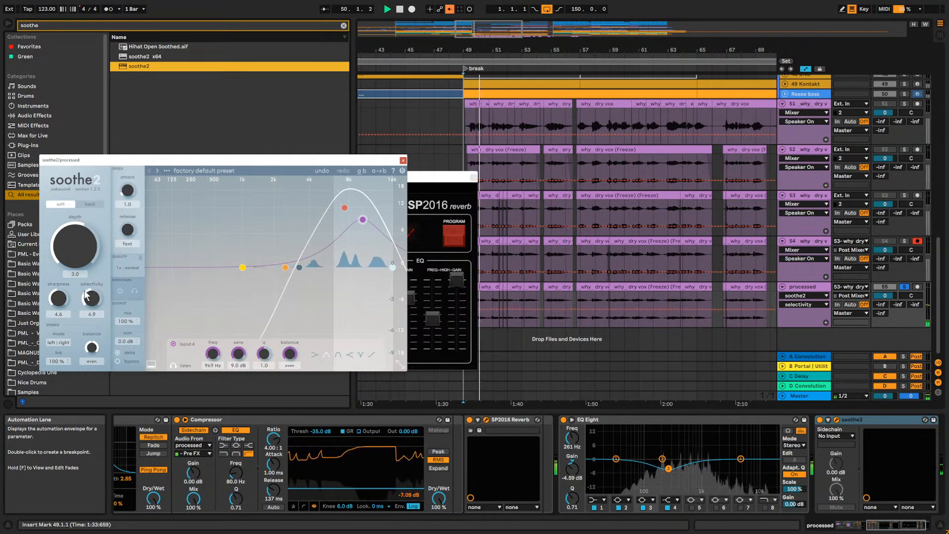
pyautogui.moveTo(59, 298); pyautogui.dragTo(64, 284)
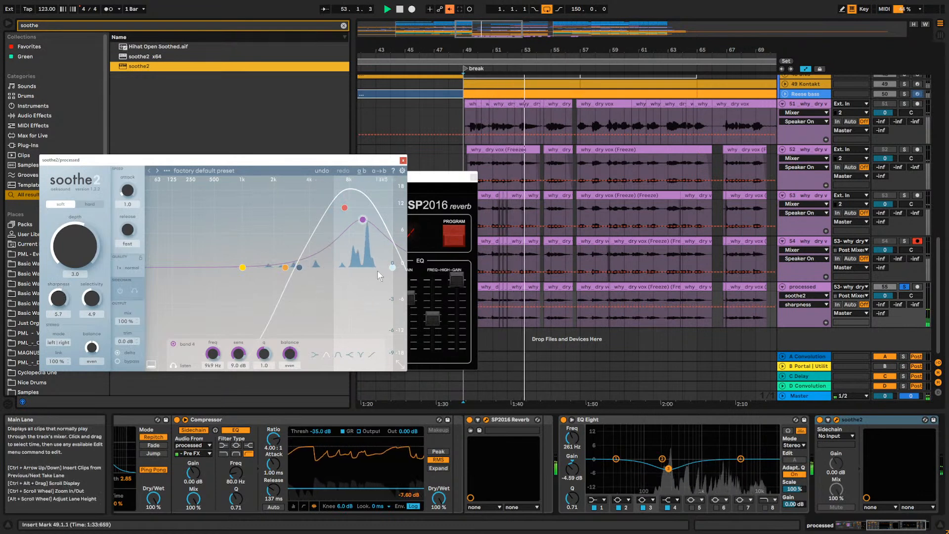
# Compare the processed vocal with soothe2 bypassed and enabled during playback.
pyautogui.press('space')
pyautogui.click(177, 365)
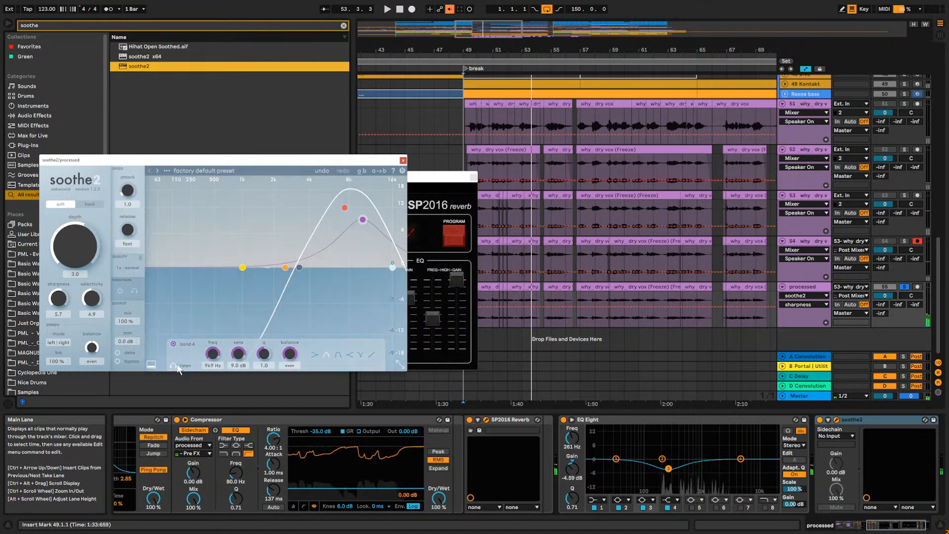
pyautogui.click(818, 420)
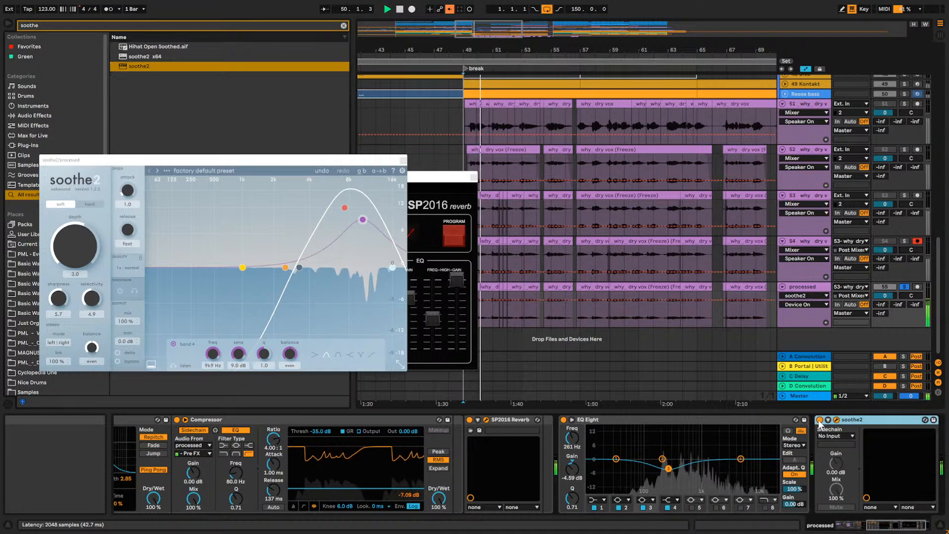
pyautogui.click(819, 420)
# Unsolo the processed track, close both plug-in windows and lower the track volume to -2.5 dB.
pyautogui.click(904, 287)
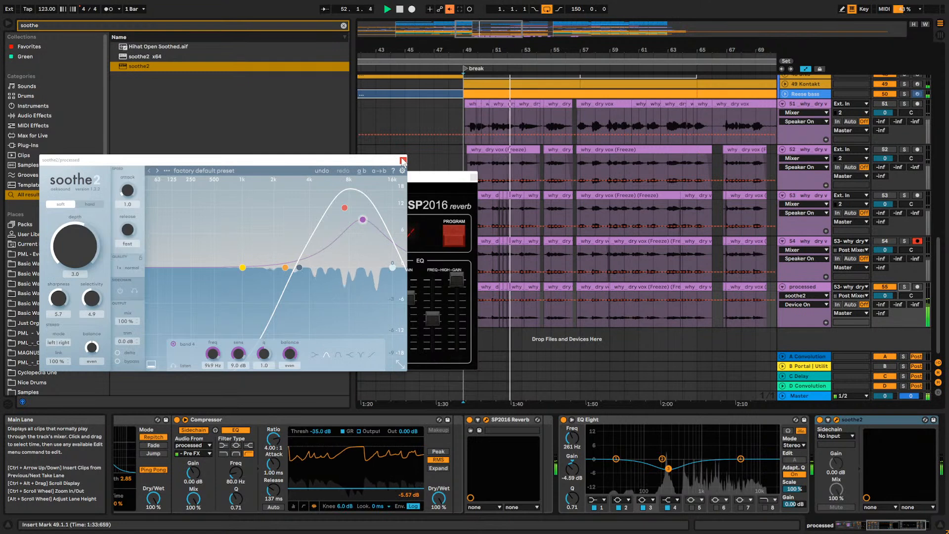
pyautogui.click(402, 160)
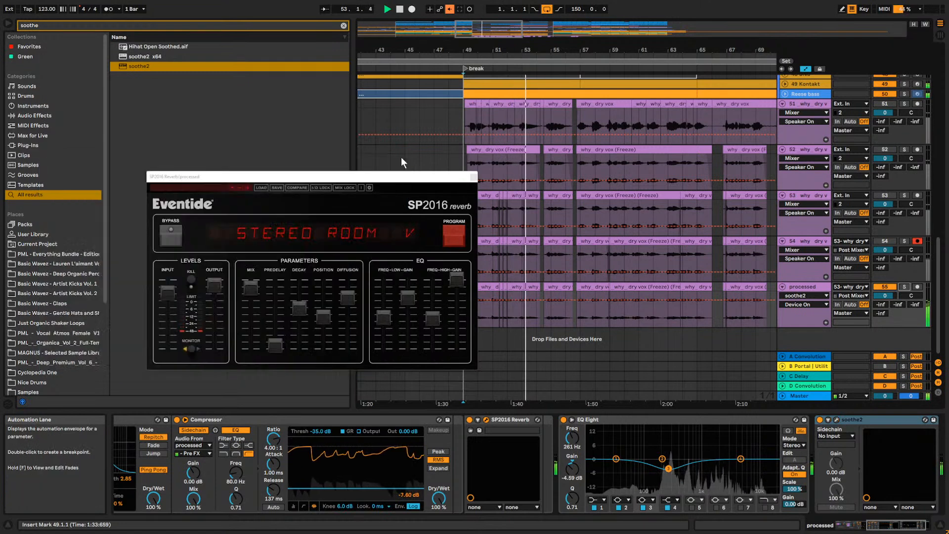
pyautogui.click(474, 178)
pyautogui.moveTo(489, 29); pyautogui.dragTo(482, 13)
pyautogui.moveTo(885, 298); pyautogui.dragTo(885, 305)
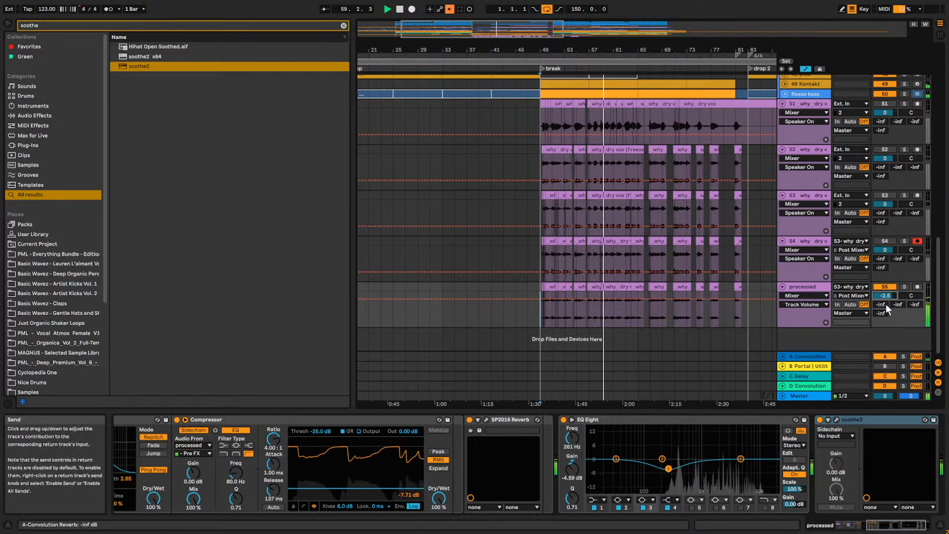
# Audition the processed vocal in the full mix from bars 49, 57 and 61 of the break.
pyautogui.click(699, 317)
pyautogui.click(713, 286)
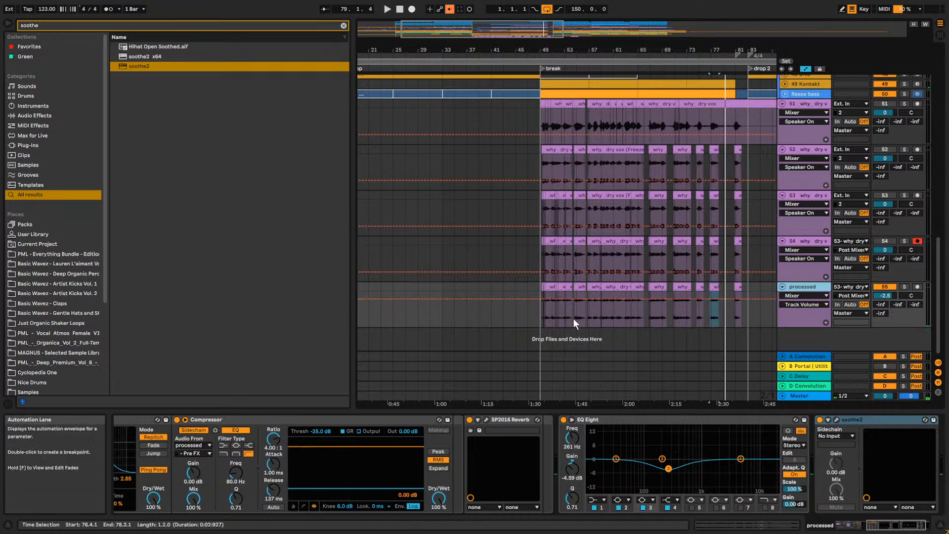
pyautogui.click(537, 307)
pyautogui.press('space')
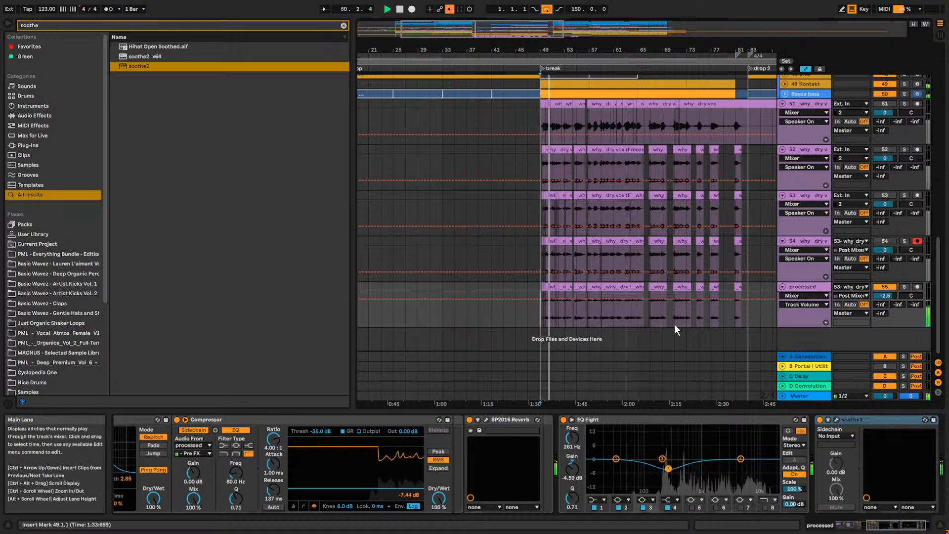
pyautogui.moveTo(603, 50); pyautogui.dragTo(616, 38)
pyautogui.click(609, 323)
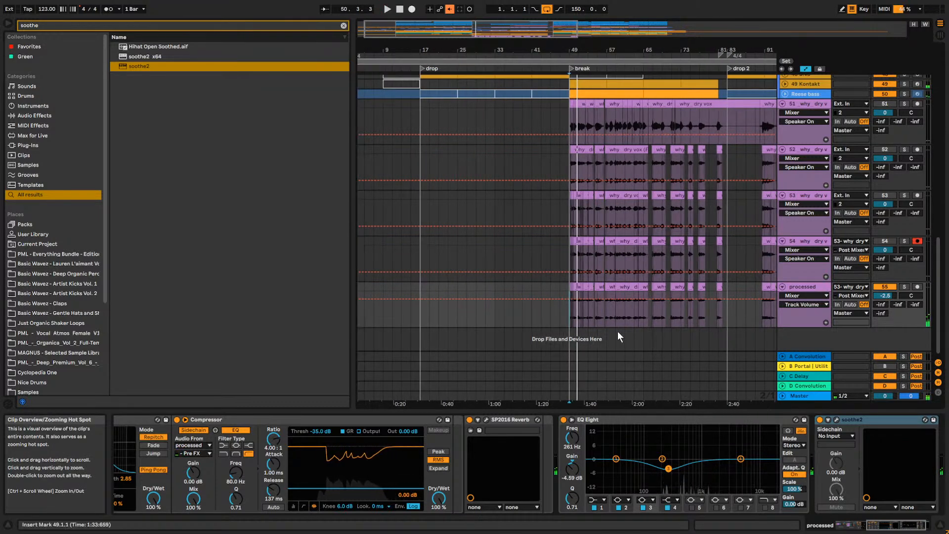
pyautogui.press('space')
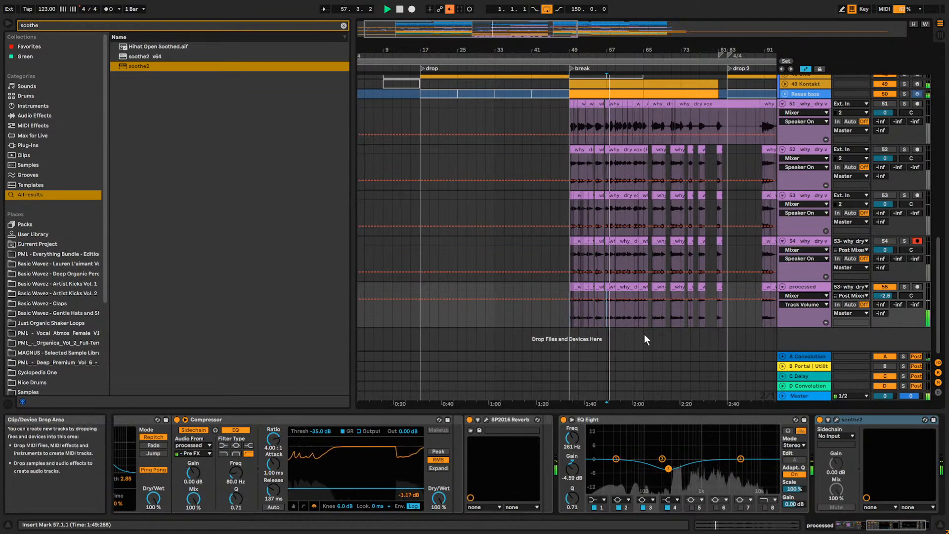
pyautogui.click(625, 314)
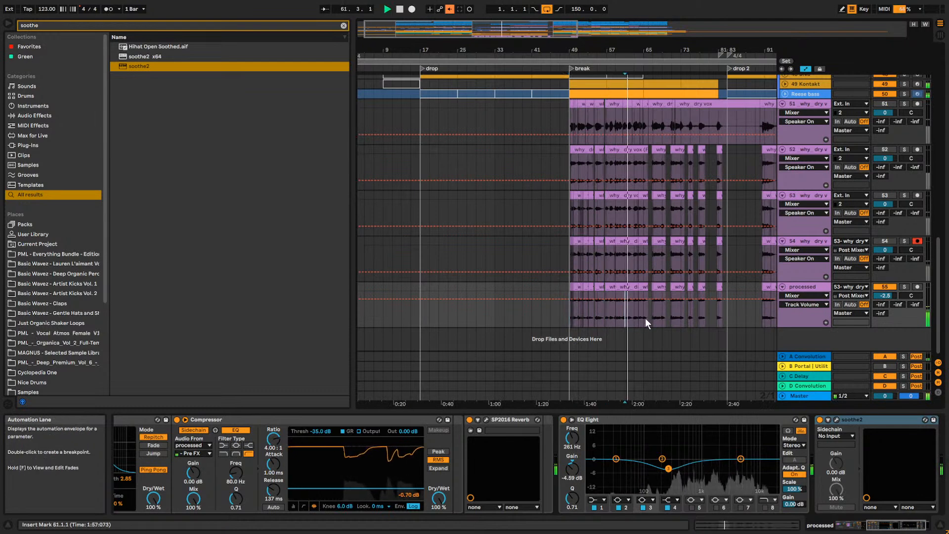
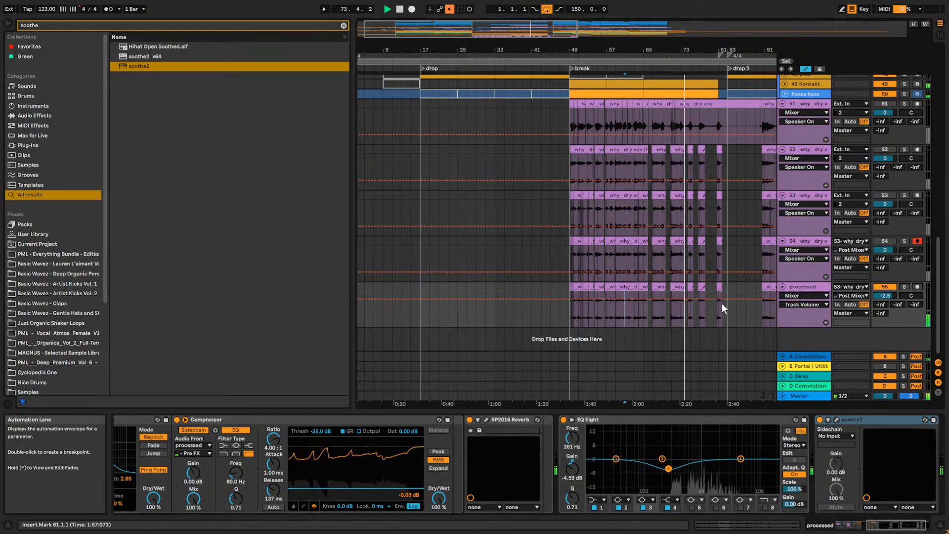
# Set the gain of the processed track's vocal clip at bar 76.4 to 1.69 dB during playback.
pyautogui.doubleClick(690, 289)
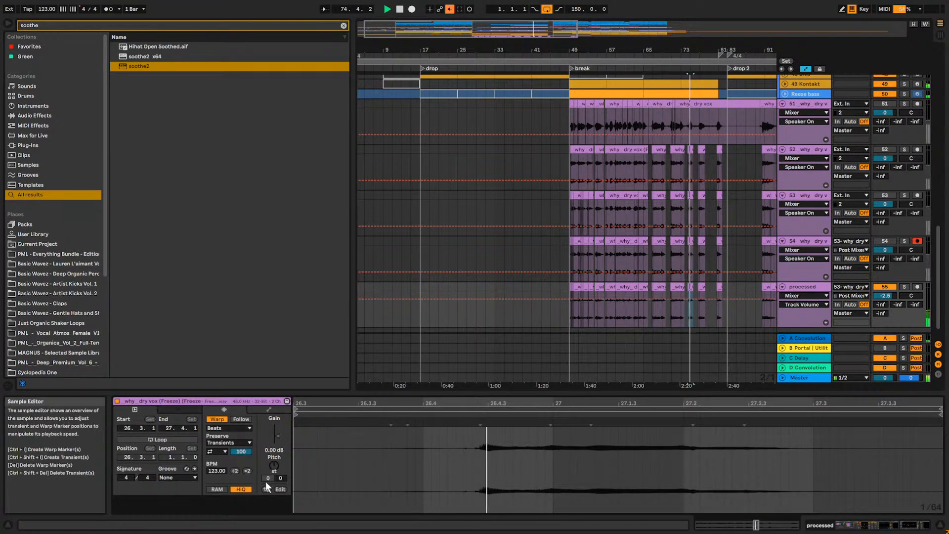
pyautogui.click(702, 287)
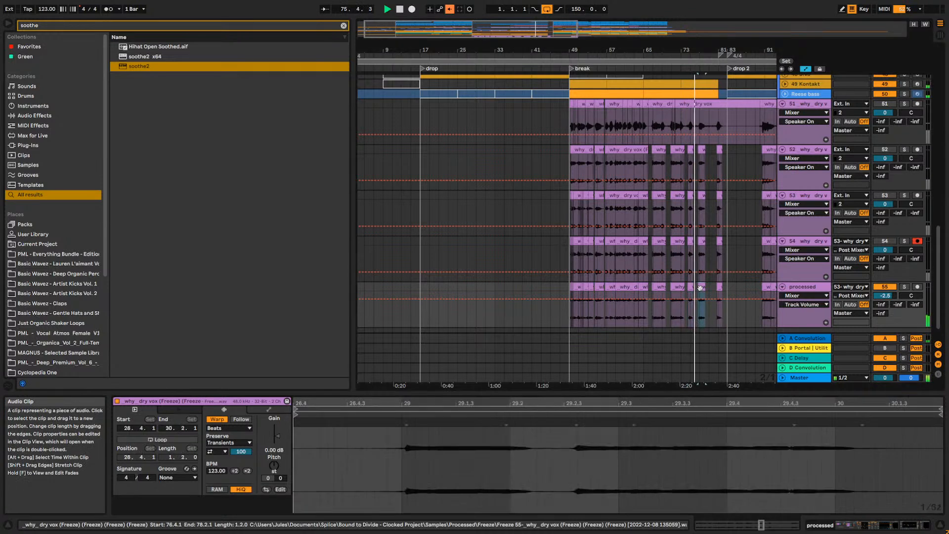
pyautogui.click(276, 435)
pyautogui.moveTo(277, 435); pyautogui.dragTo(278, 432)
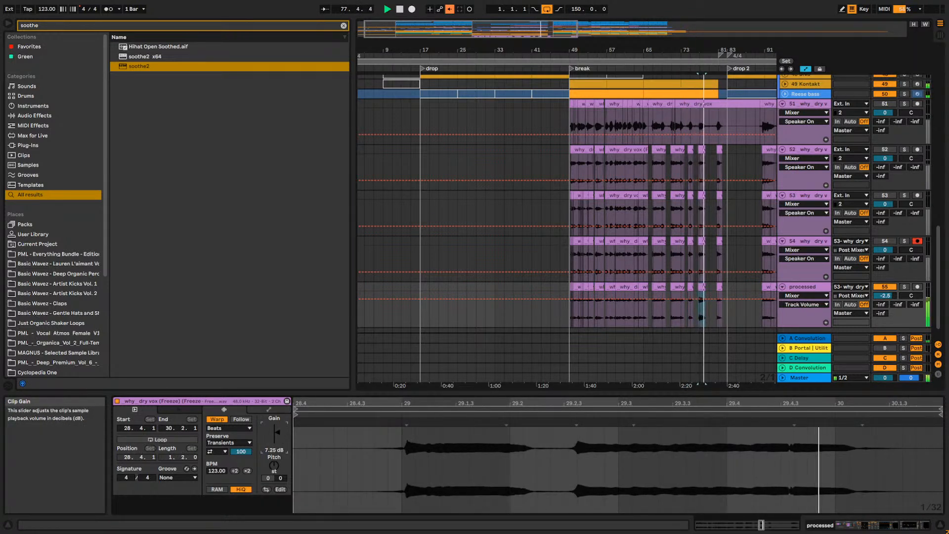
pyautogui.moveTo(277, 432); pyautogui.dragTo(277, 434)
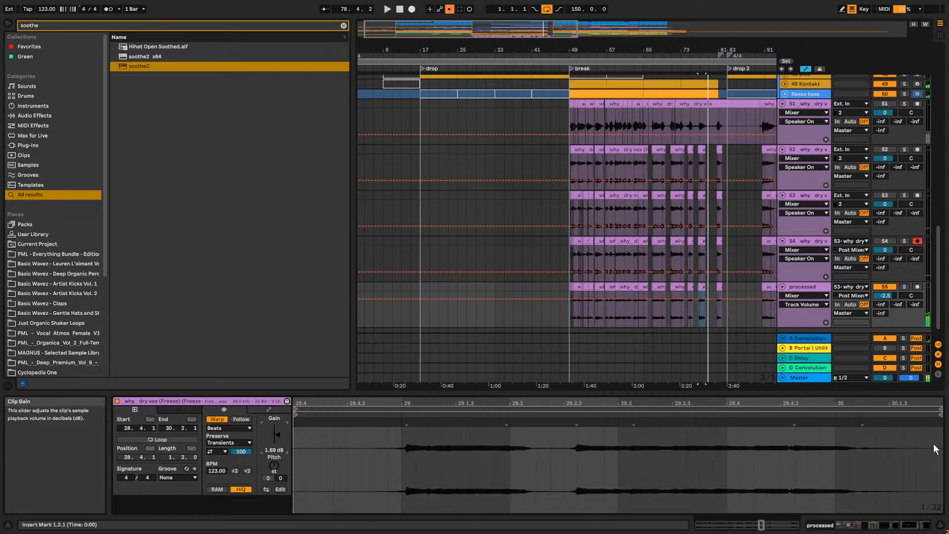
# Select bars 76 to 79 around the short vocal clip on the processed track and duplicate the track.
pyautogui.scroll(-1, 753, 195)
pyautogui.moveTo(524, 33); pyautogui.dragTo(568, 39)
pyautogui.moveTo(545, 299); pyautogui.dragTo(581, 272)
pyautogui.click(548, 269)
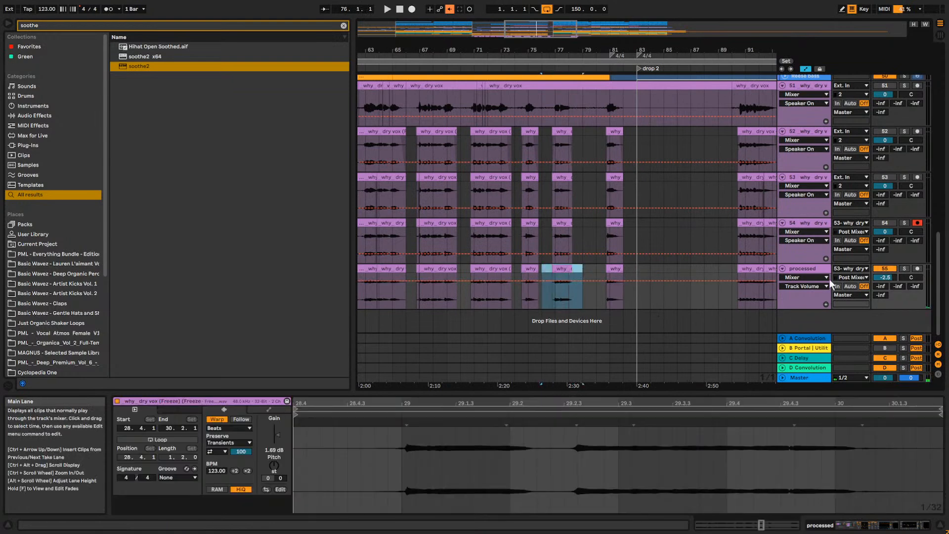
pyautogui.click(811, 275)
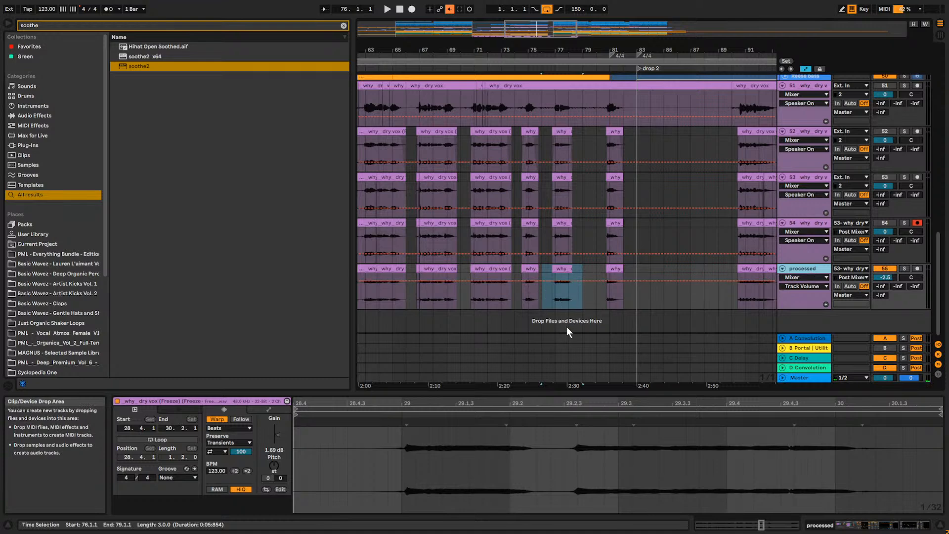
pyautogui.doubleClick(805, 268)
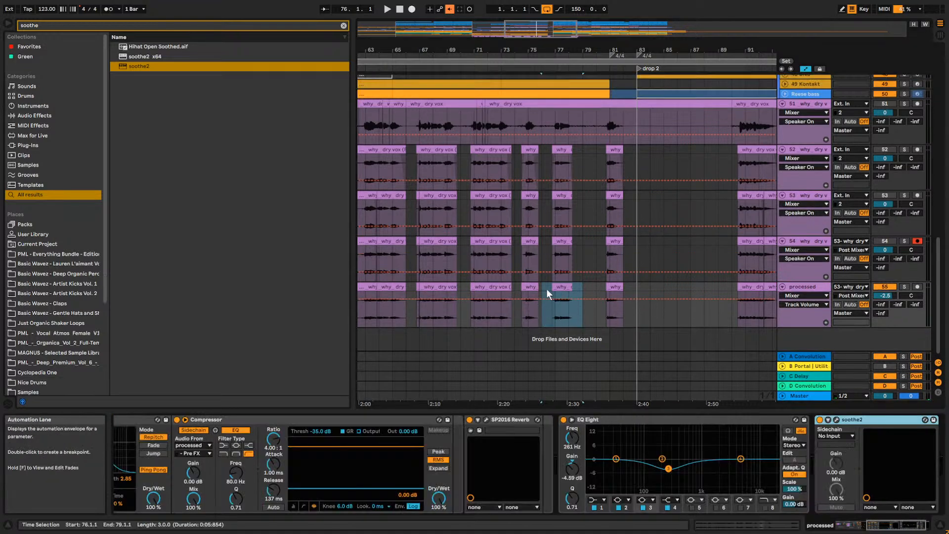
pyautogui.moveTo(559, 288)
pyautogui.mouseDown()
pyautogui.moveTo(562, 338)
pyautogui.moveTo(561, 304)
pyautogui.mouseUp()
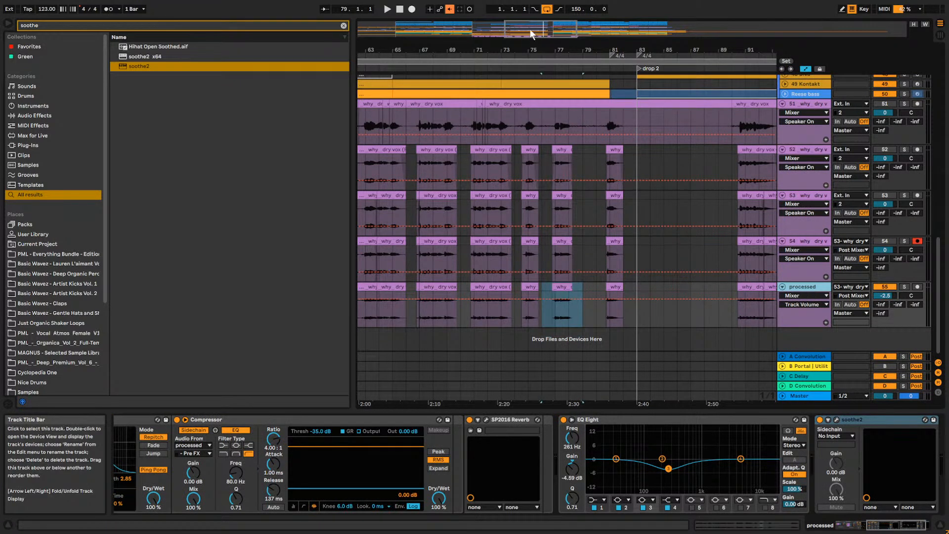
pyautogui.hotkey('ctrl', 'd')
# Delete the other vocal clips from the duplicated processed track, keeping only the one at bar 76.4.
pyautogui.moveTo(537, 26); pyautogui.dragTo(533, 9)
pyautogui.moveTo(407, 310); pyautogui.dragTo(645, 313)
pyautogui.press('Delete')
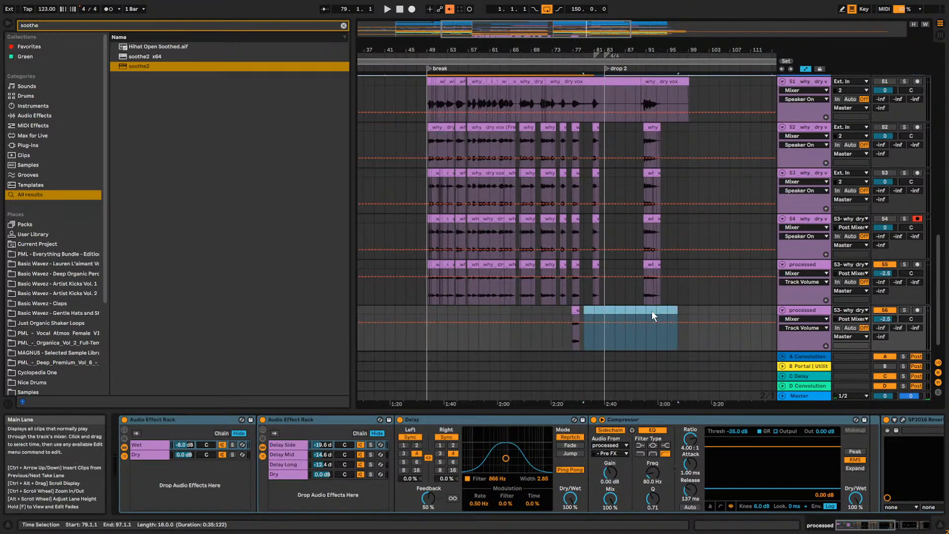
# Set the duplicated vocal clip at bar 76.4 to Complex warp mode and transpose it up 12 semitones.
pyautogui.click(564, 310)
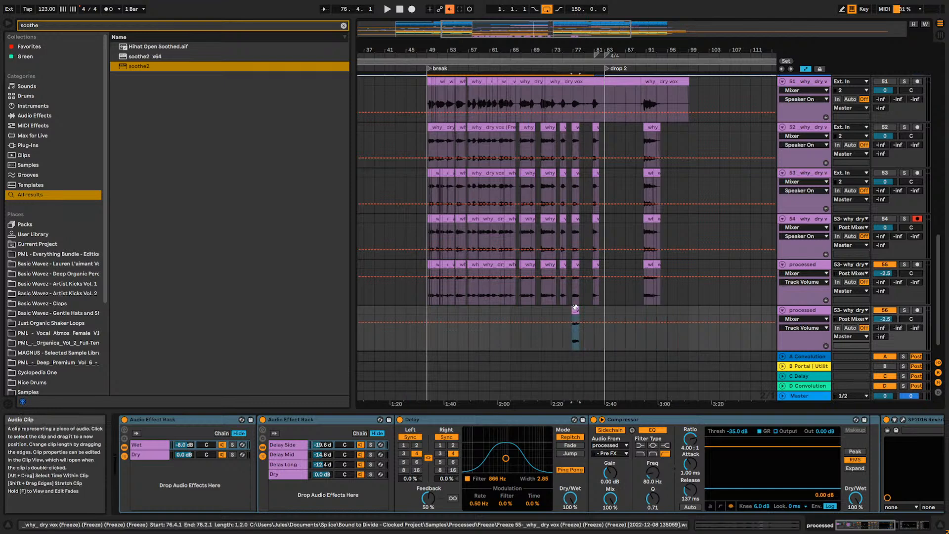
pyautogui.click(575, 310)
pyautogui.moveTo(546, 26); pyautogui.dragTo(539, 133)
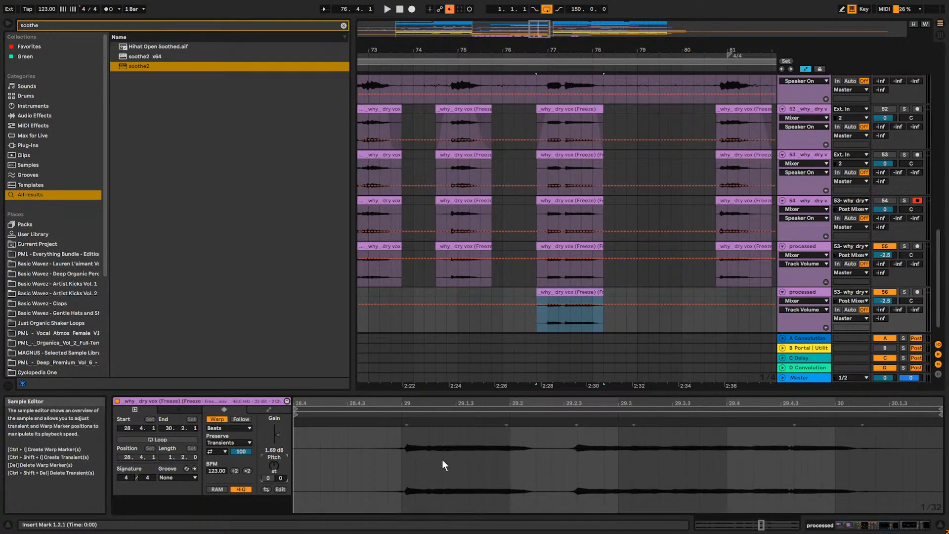
pyautogui.click(232, 428)
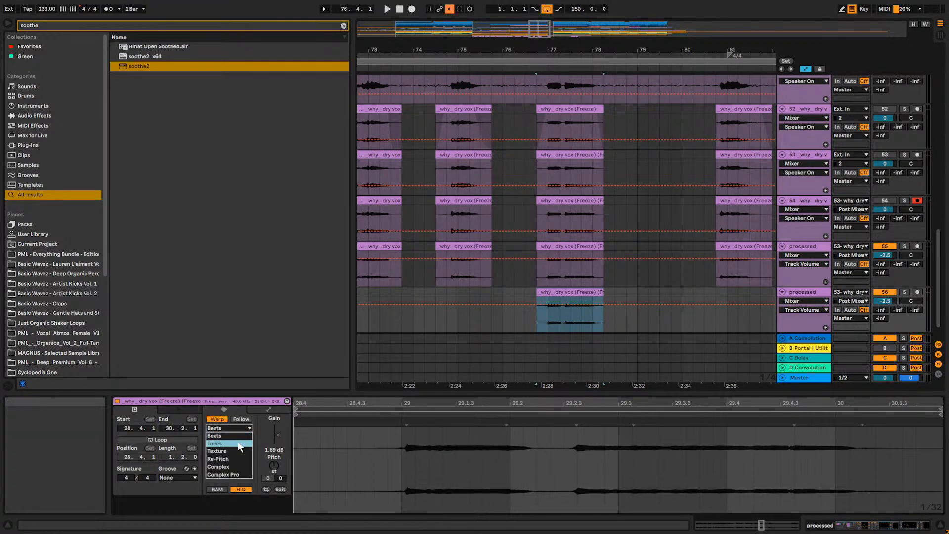
pyautogui.click(233, 468)
pyautogui.write('12')
pyautogui.press('Return')
# Lower the octave-up duplicate track's volume to -14.4 dB during playback.
pyautogui.press('space')
pyautogui.moveTo(885, 300); pyautogui.dragTo(884, 348)
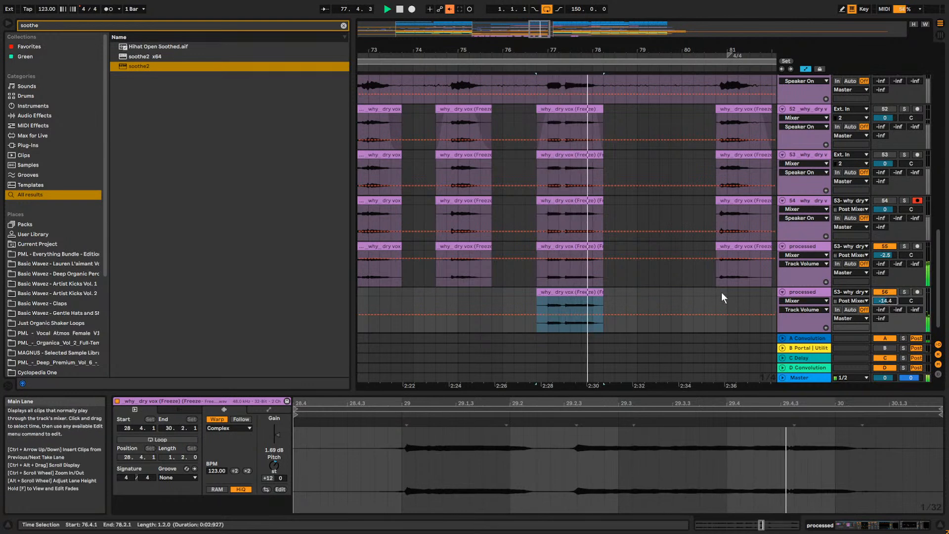
pyautogui.press('space')
# Duplicate the octave-up track, transpose the new copy's clip to -12 semitones, and set its track volume to -13.6 dB.
pyautogui.click(812, 294)
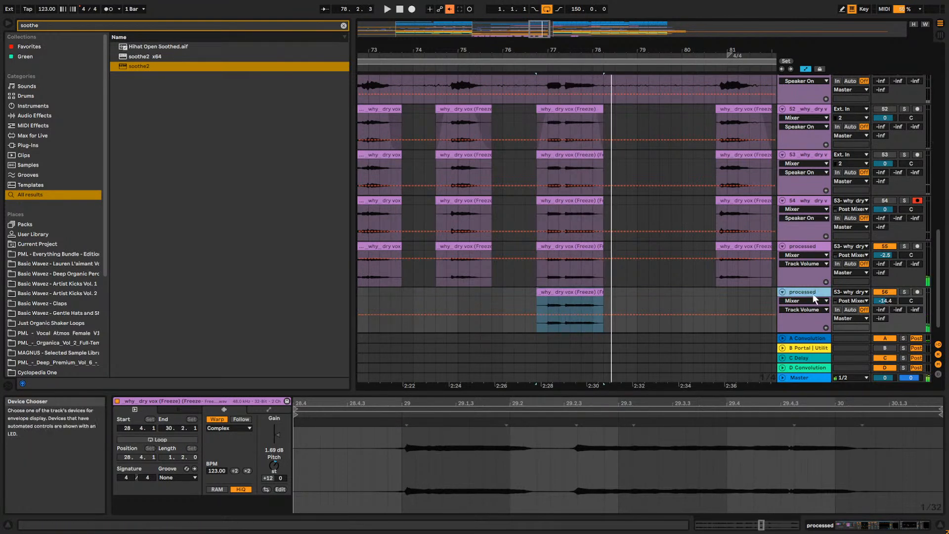
pyautogui.hotkey('ctrl', 'd')
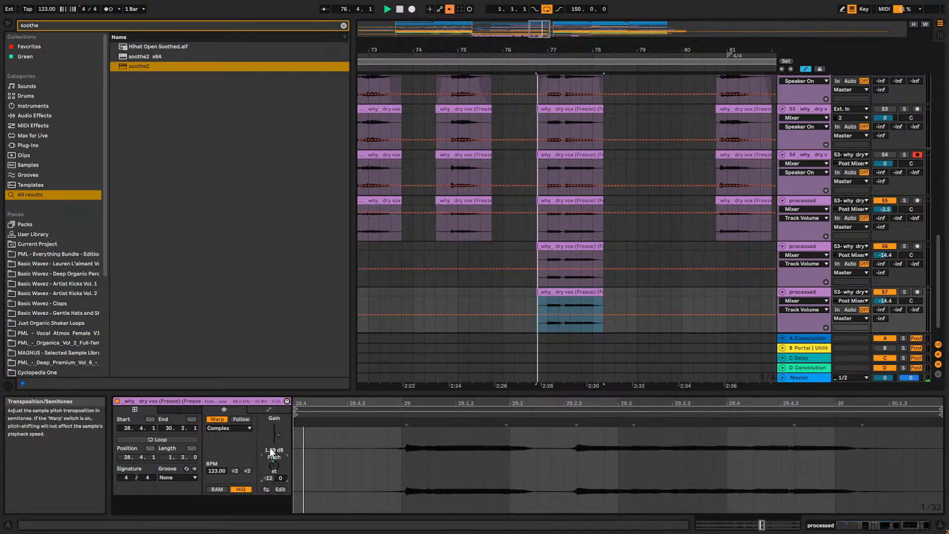
pyautogui.moveTo(884, 300)
pyautogui.mouseDown()
pyautogui.moveTo(884, 286)
pyautogui.moveTo(884, 299)
pyautogui.mouseUp()
pyautogui.press('space')
pyautogui.press('space')
# Solo the three processed tracks and balance them during playback, with the octave-down track at -15.0 dB and the octave-up track at -10.4 dB.
pyautogui.click(904, 200)
pyautogui.keyDown('ctrl'); pyautogui.click(904, 246); pyautogui.keyUp('ctrl')
pyautogui.keyDown('ctrl'); pyautogui.click(904, 292); pyautogui.keyUp('ctrl')
pyautogui.press('space')
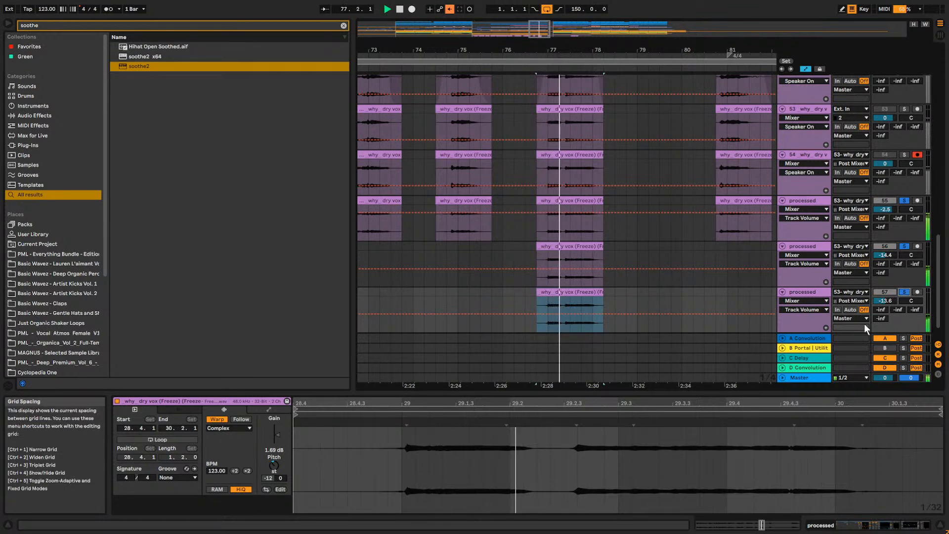
pyautogui.moveTo(885, 300); pyautogui.dragTo(885, 304)
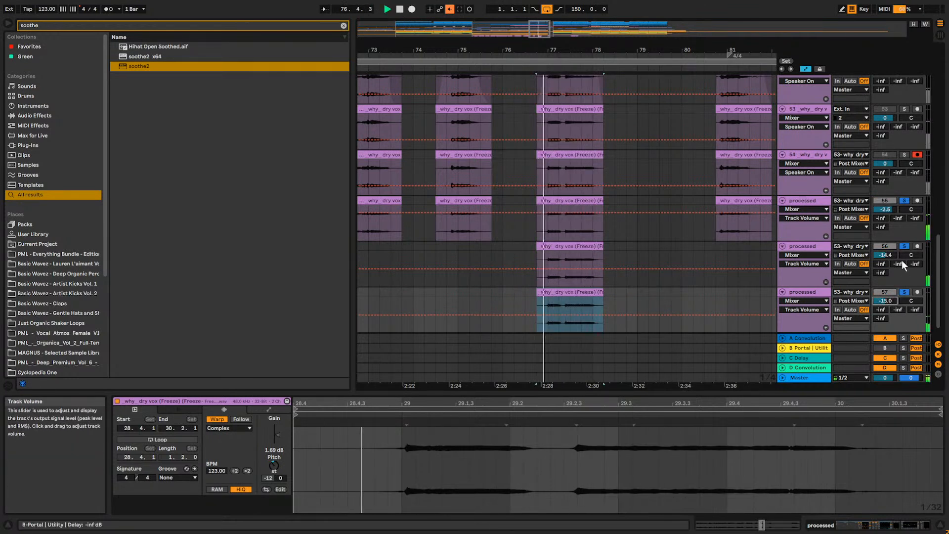
pyautogui.moveTo(888, 255); pyautogui.dragTo(888, 248)
pyautogui.press('space')
# Set the octave-up clip's warp mode to Complex Pro.
pyautogui.click(557, 244)
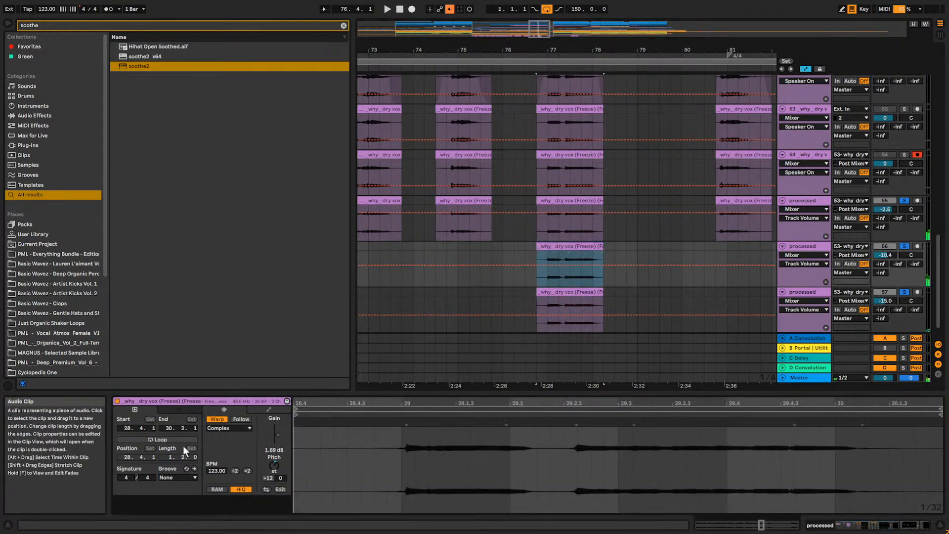
pyautogui.click(247, 428)
pyautogui.click(239, 479)
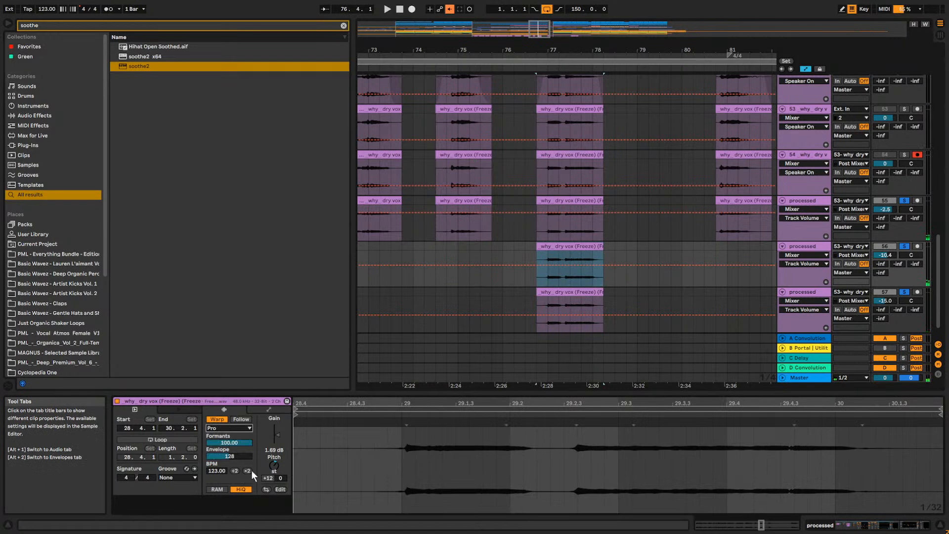
# Try the octave-up clip with formants at 0 during playback and return them to 100.
pyautogui.click(231, 442)
pyautogui.press('space')
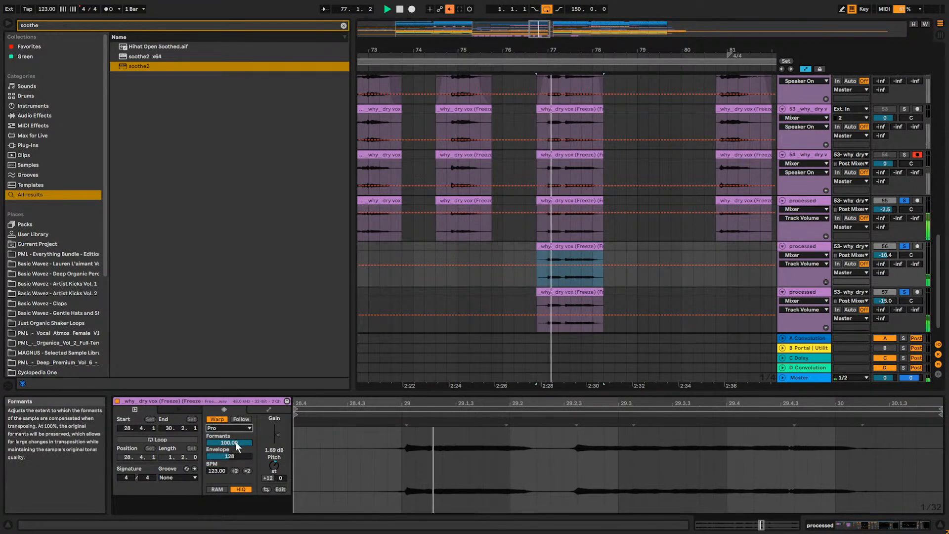
pyautogui.write('0')
pyautogui.press('Return')
pyautogui.write('100')
pyautogui.press('Return')
# Raise the octave-up track's volume to -1.3 dB during playback.
pyautogui.press('space')
pyautogui.press('space')
pyautogui.moveTo(885, 255); pyautogui.dragTo(885, 233)
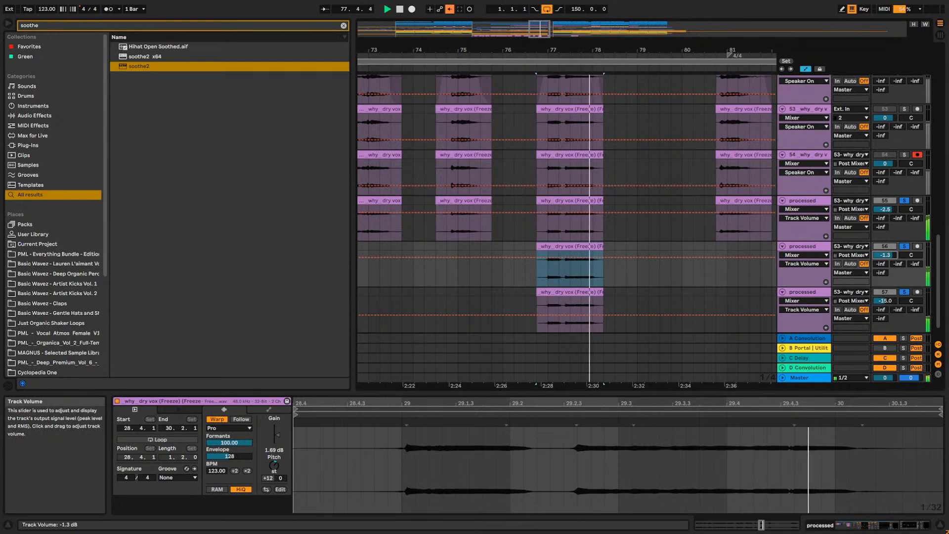
# Audition the layered phrase and set the gain of the original processed clip at bar 76.4 to 4.38 dB.
pyautogui.click(568, 212)
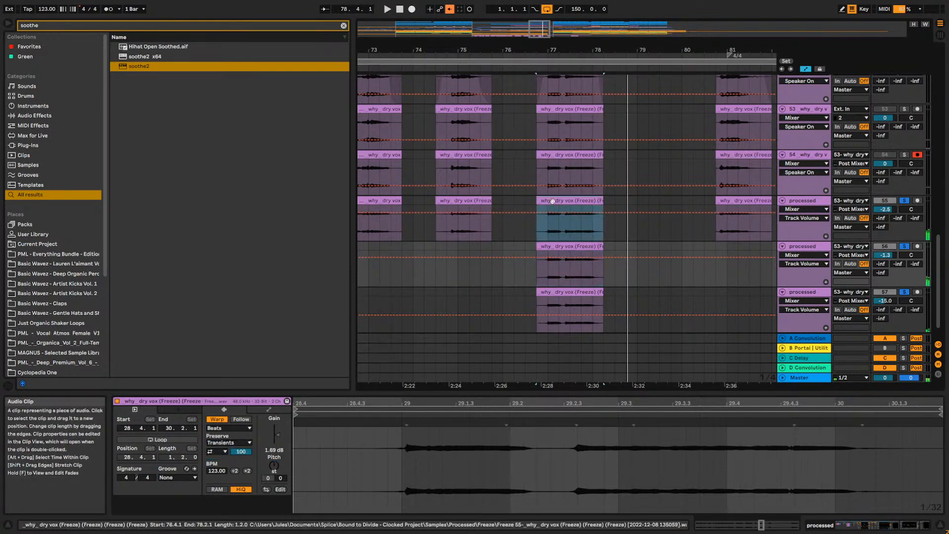
pyautogui.press('space')
pyautogui.press('space')
pyautogui.moveTo(278, 433); pyautogui.dragTo(278, 425)
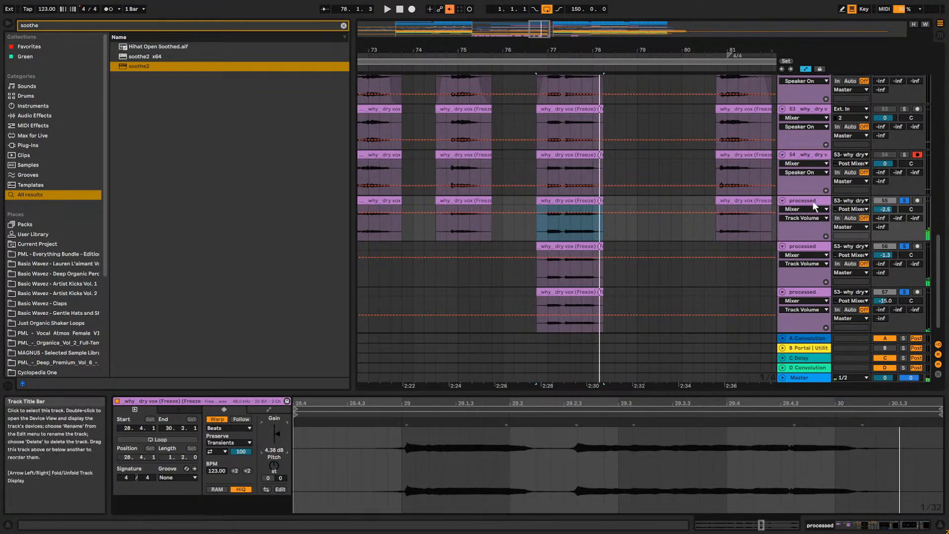
# Duplicate the first processed track containing all the vocal clips.
pyautogui.moveTo(608, 48); pyautogui.dragTo(579, 1)
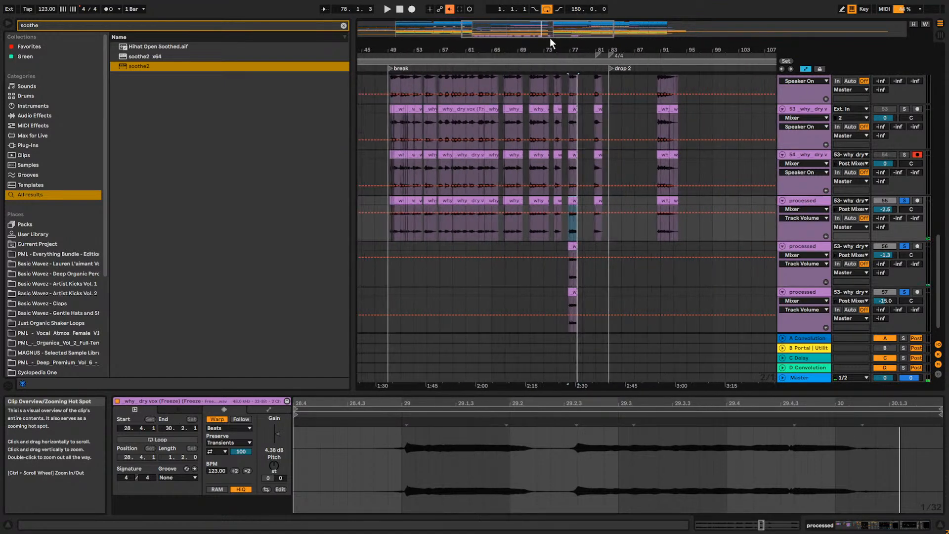
pyautogui.click(805, 202)
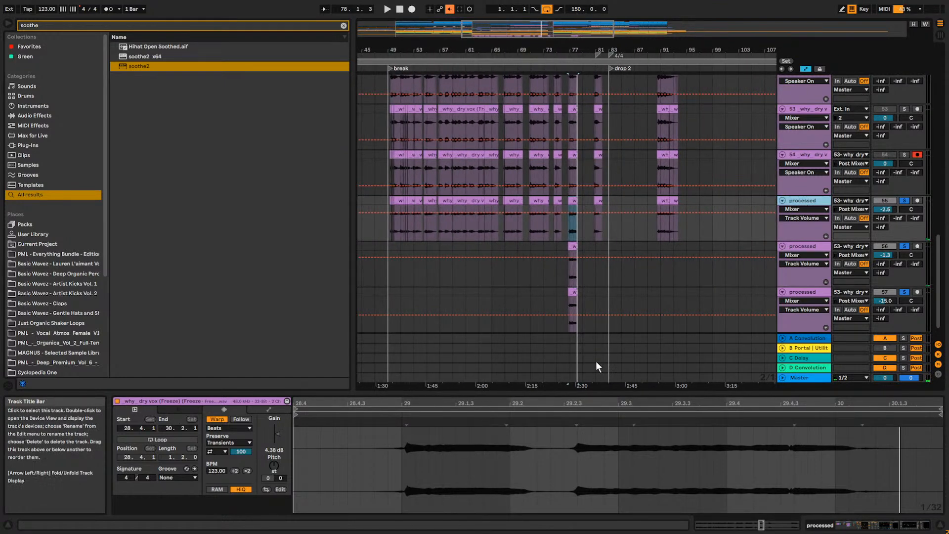
pyautogui.hotkey('ctrl', 'd')
pyautogui.moveTo(382, 245); pyautogui.dragTo(555, 250)
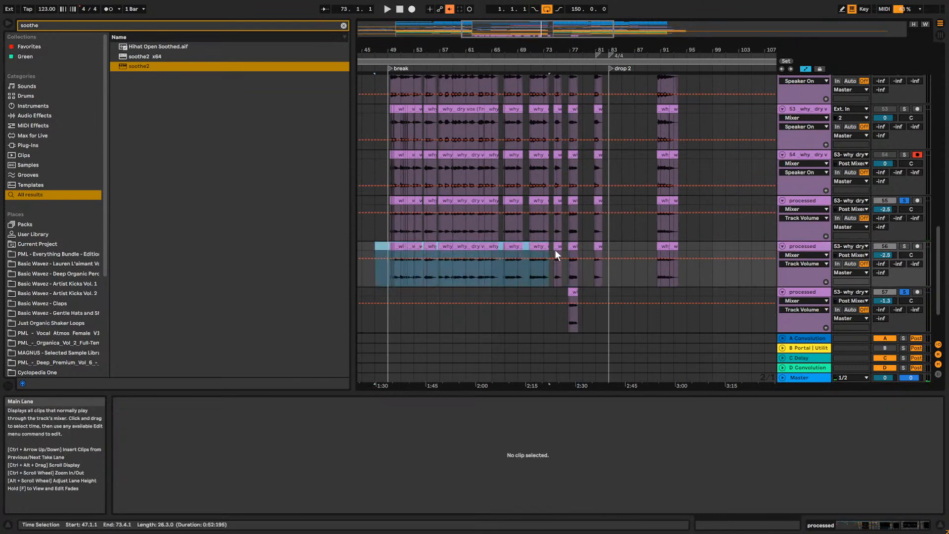
pyautogui.press('Delete')
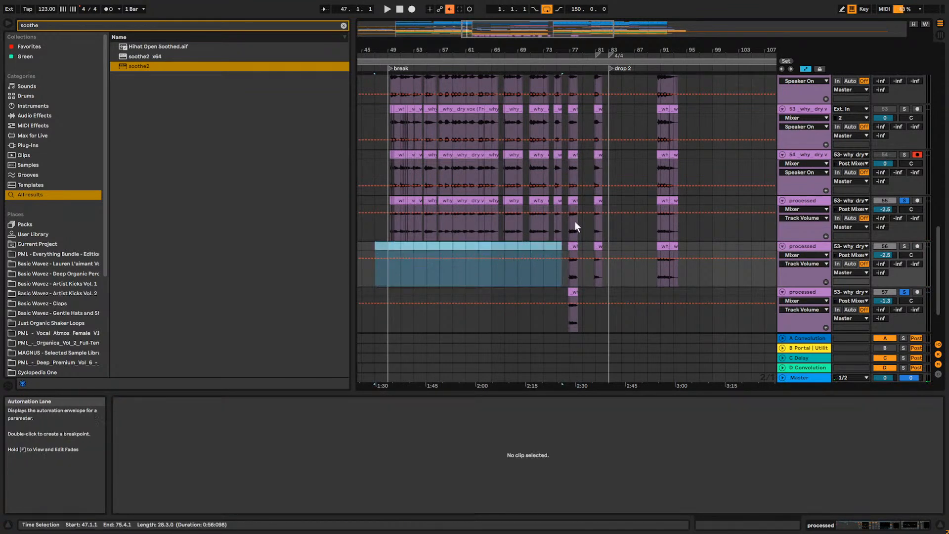
pyautogui.moveTo(588, 202); pyautogui.dragTo(713, 200)
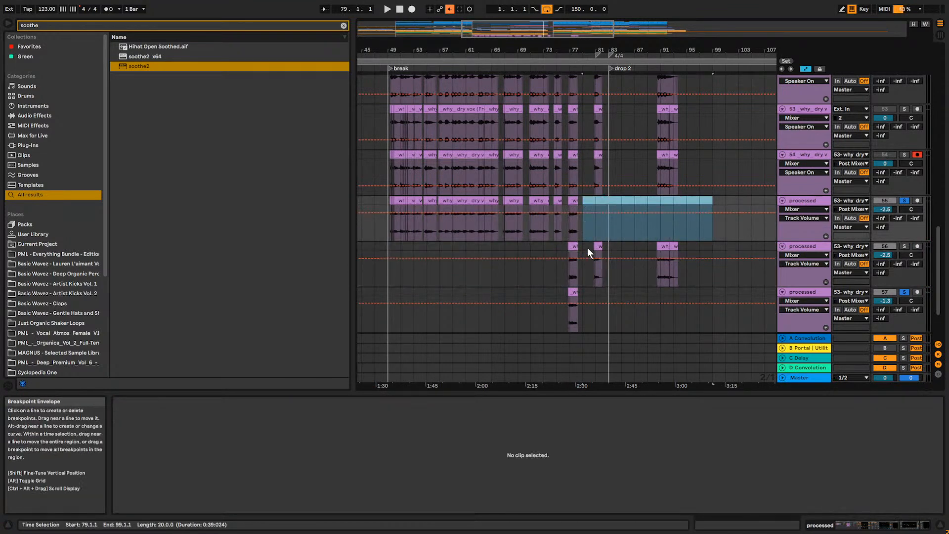
pyautogui.moveTo(590, 242); pyautogui.dragTo(685, 246)
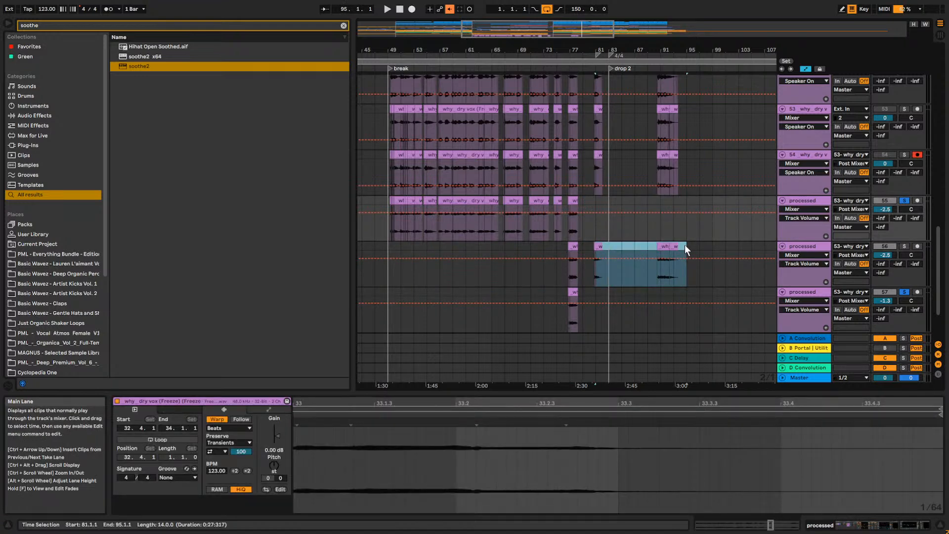
pyautogui.hotkey('ctrl', 'z')
pyautogui.hotkey('ctrl', 'z')
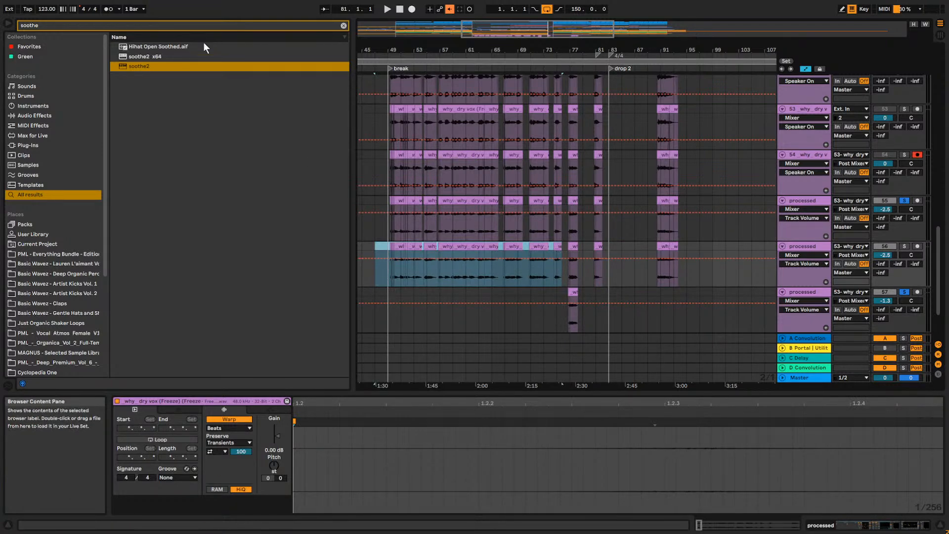
# Delete every clip except the one at bar 76.4 from the new duplicate, and remove the matching clip from the original processed track.
pyautogui.moveTo(378, 247); pyautogui.dragTo(689, 245)
pyautogui.press('Delete')
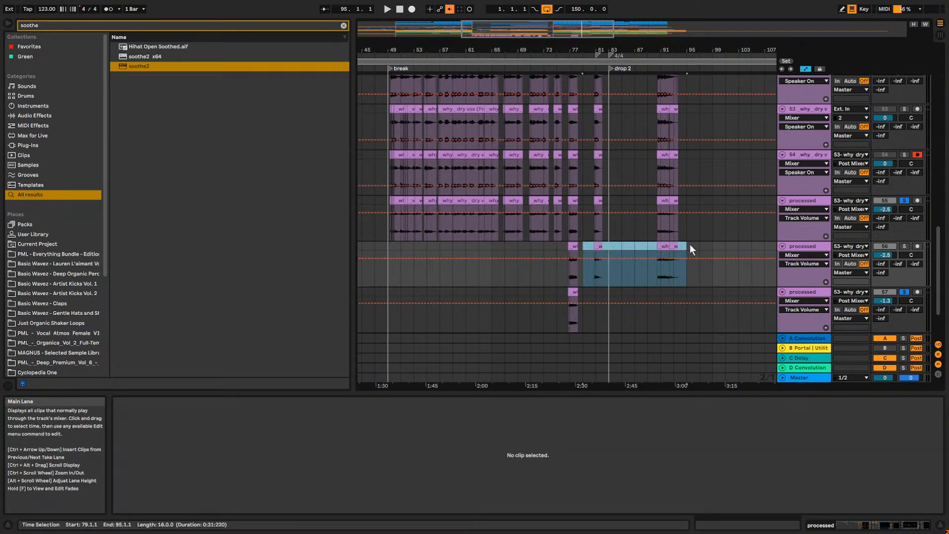
pyautogui.press('Delete')
pyautogui.click(573, 245)
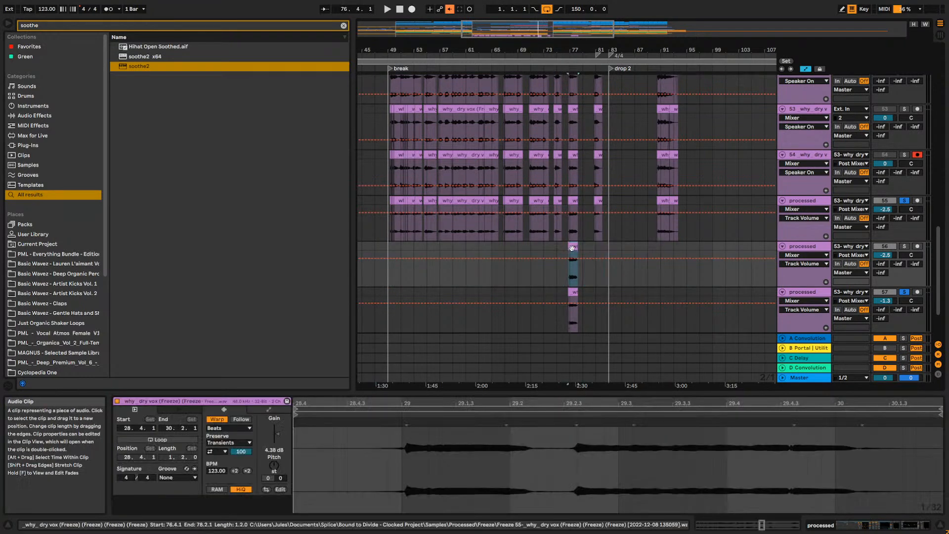
pyautogui.click(574, 202)
pyautogui.press('Delete')
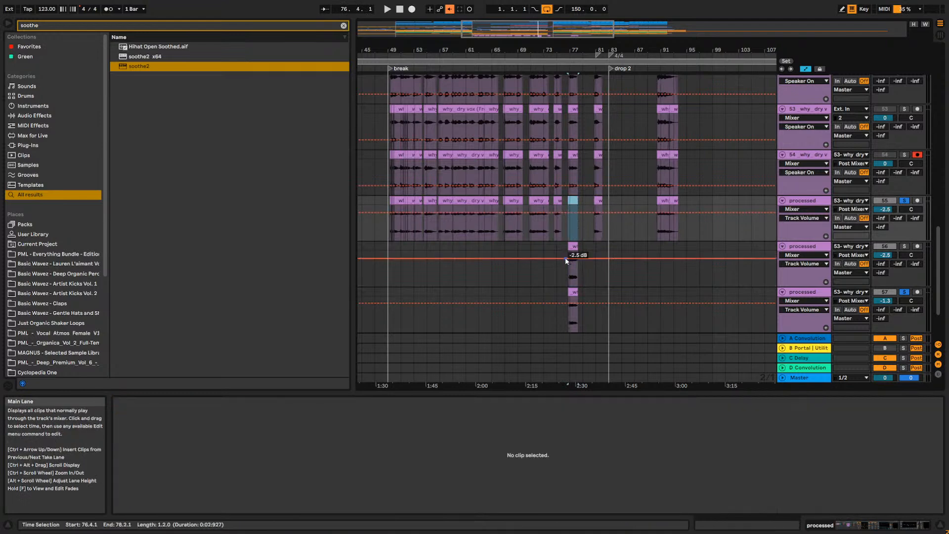
# Fold all the vocal tracks in the arrangement.
pyautogui.click(570, 251)
pyautogui.click(783, 246)
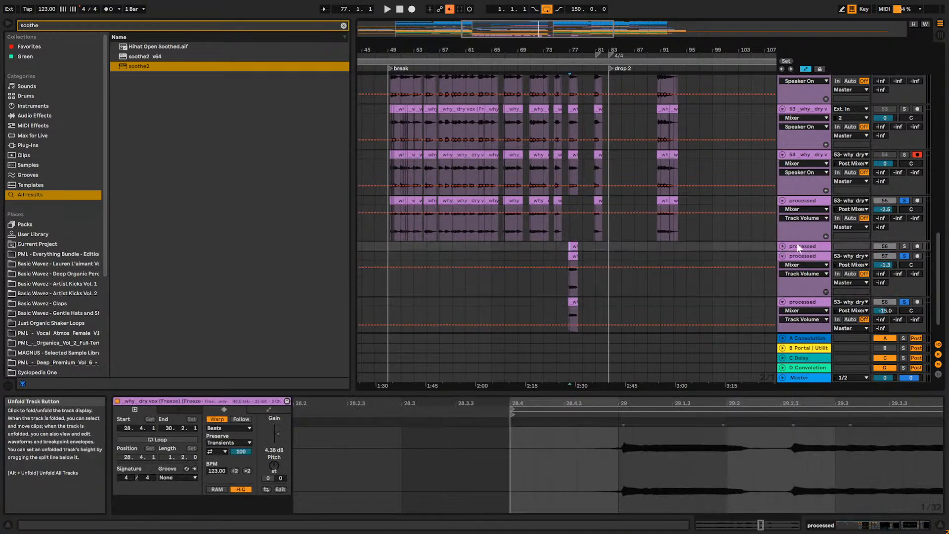
pyautogui.click(791, 257)
pyautogui.keyDown('alt'); pyautogui.click(782, 257); pyautogui.keyUp('alt')
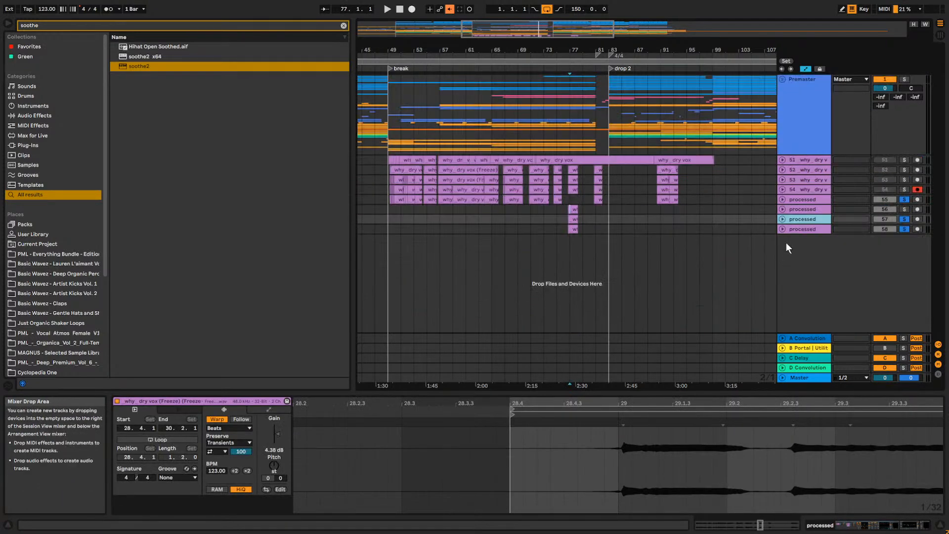
# Solo the unpitched single-phrase track, group the three single-phrase processed tracks, and name the group ooh.
pyautogui.click(904, 209)
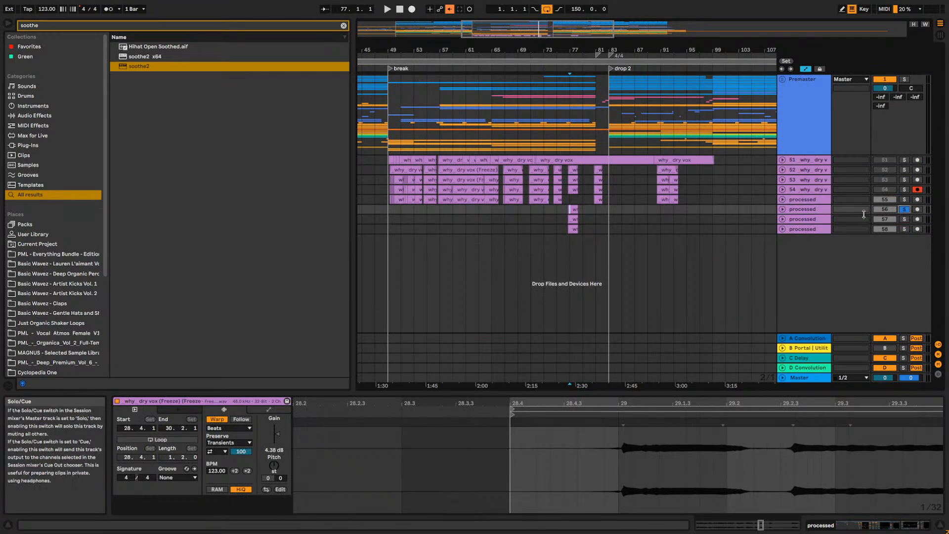
pyautogui.keyDown('shift'); pyautogui.click(807, 226); pyautogui.keyUp('shift')
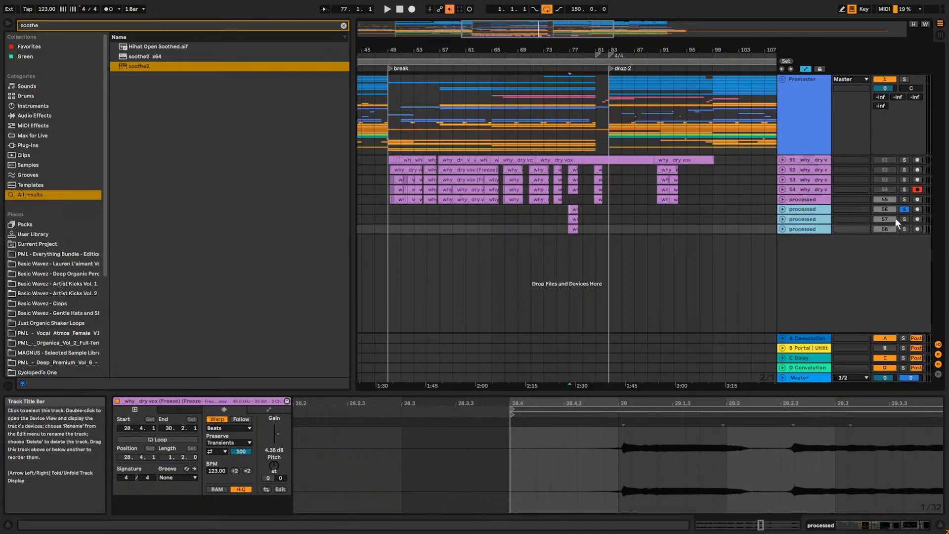
pyautogui.press('space')
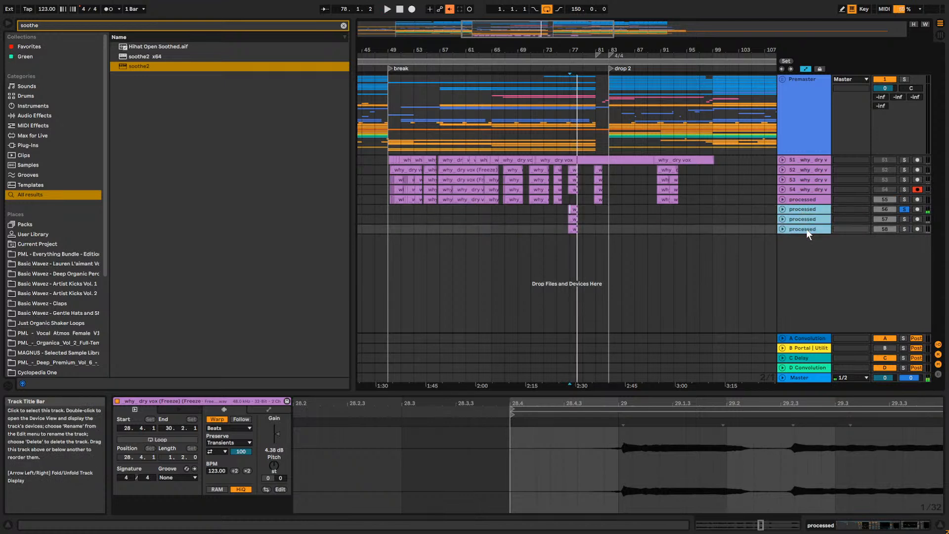
pyautogui.hotkey('ctrl', 'g')
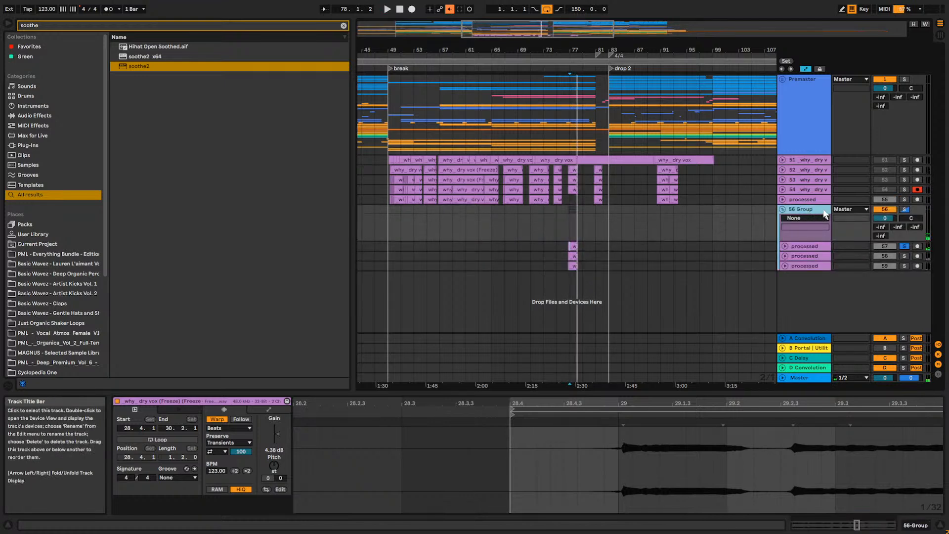
pyautogui.write('ooh')
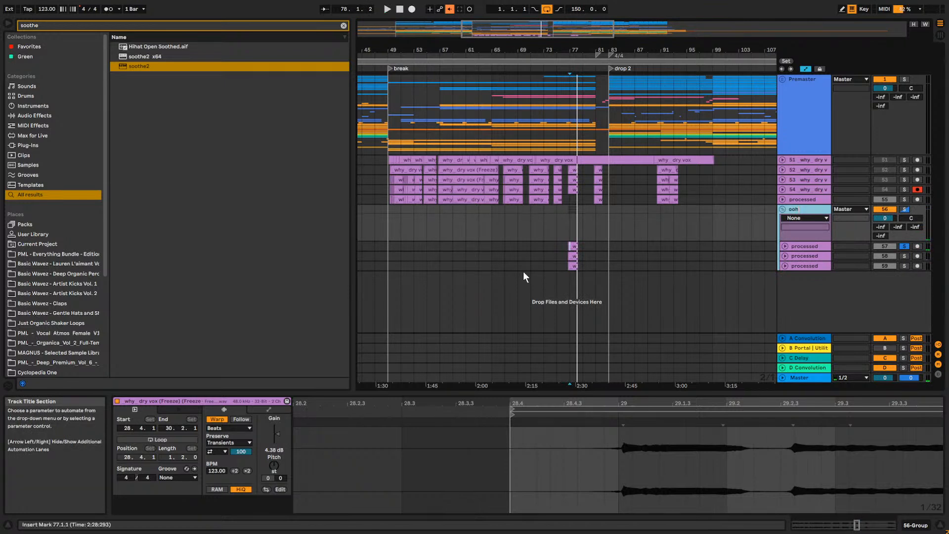
# Find ValhallaShimmer in the browser, add it to the ooh group, and set its mix to about 0.56.
pyautogui.click(568, 213)
pyautogui.moveTo(601, 48); pyautogui.dragTo(601, 79)
pyautogui.doubleClick(809, 211)
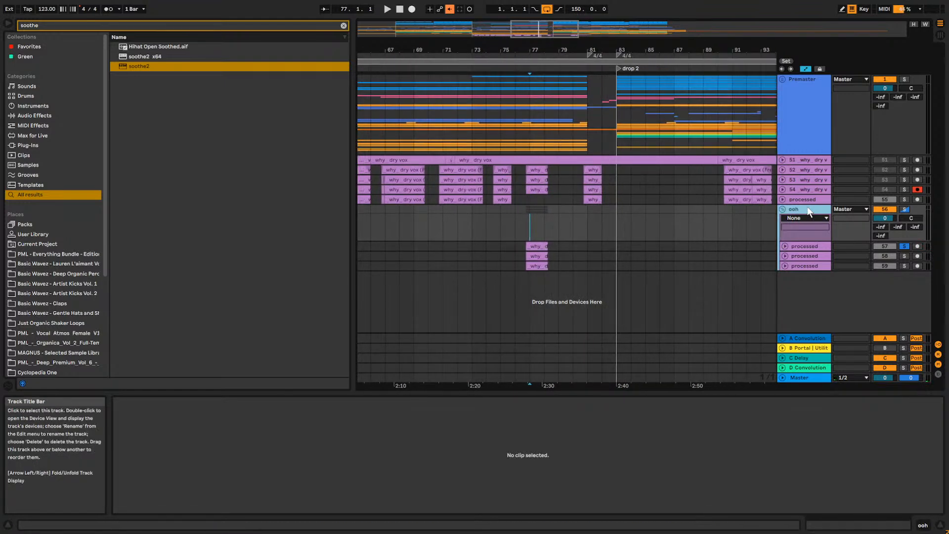
pyautogui.click(343, 25)
pyautogui.write('shimmer')
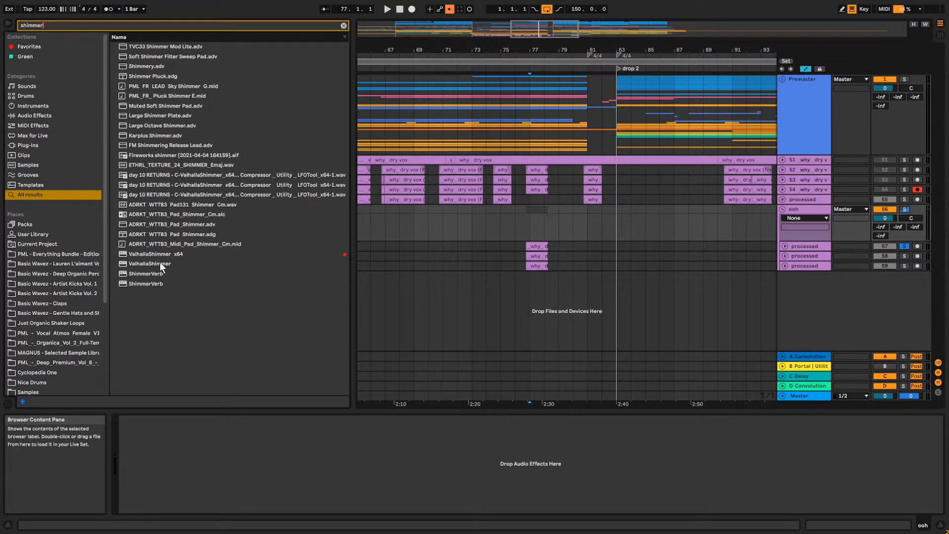
pyautogui.doubleClick(160, 264)
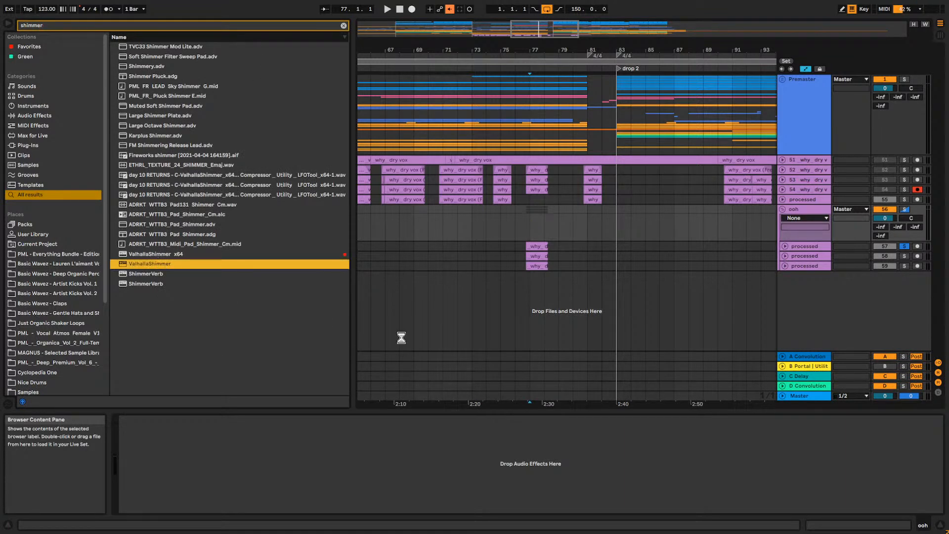
pyautogui.moveTo(57, 207); pyautogui.dragTo(58, 215)
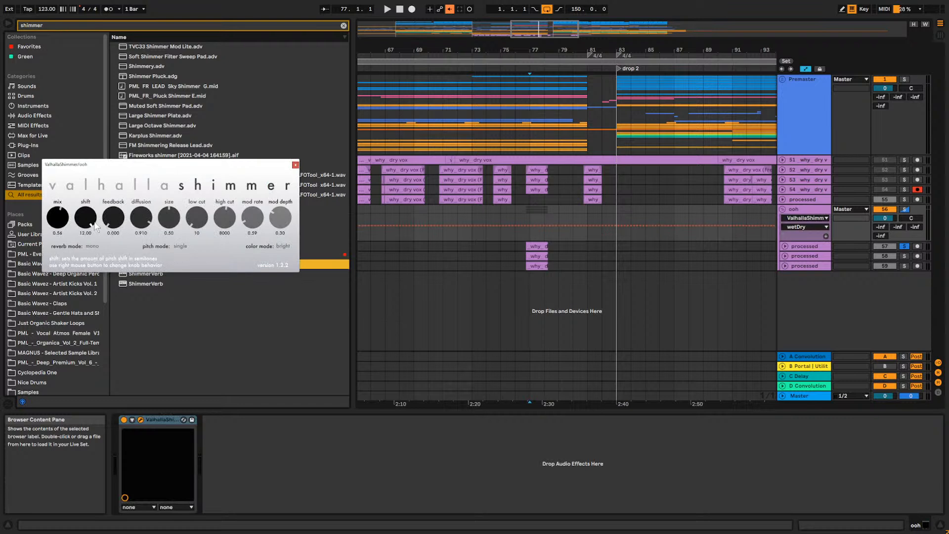
# Set the ooh group's ValhallaShimmer to mix 0.50, shift 1.00, size 0.67, low cut 830 and high cut 4070.
pyautogui.moveTo(225, 217); pyautogui.dragTo(196, 198)
pyautogui.press('space')
pyautogui.click(59, 217)
pyautogui.moveTo(59, 219); pyautogui.dragTo(61, 222)
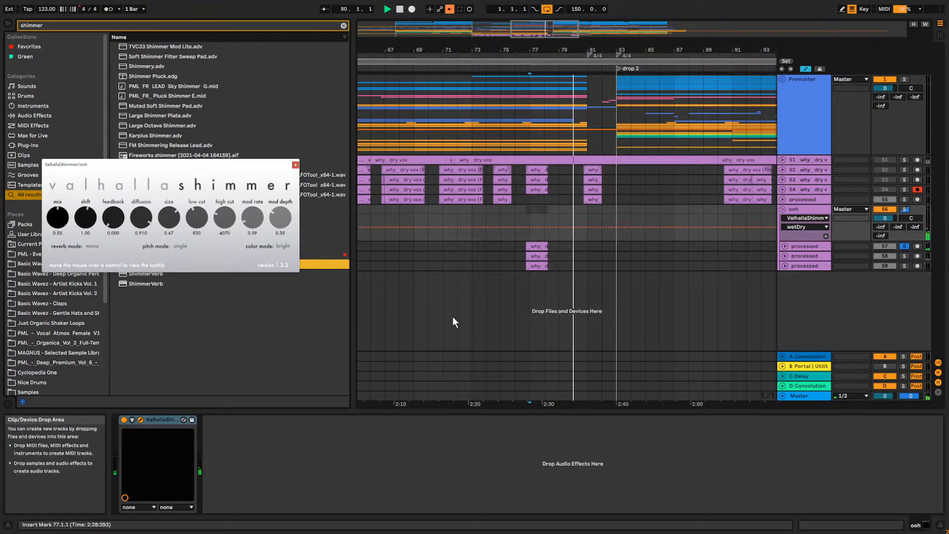
# Unsolo the ooh group, play from just before its phrase with the full mix, and set the group's volume to 2.9 dB.
pyautogui.click(485, 240)
pyautogui.press('space')
pyautogui.click(907, 209)
pyautogui.press('space')
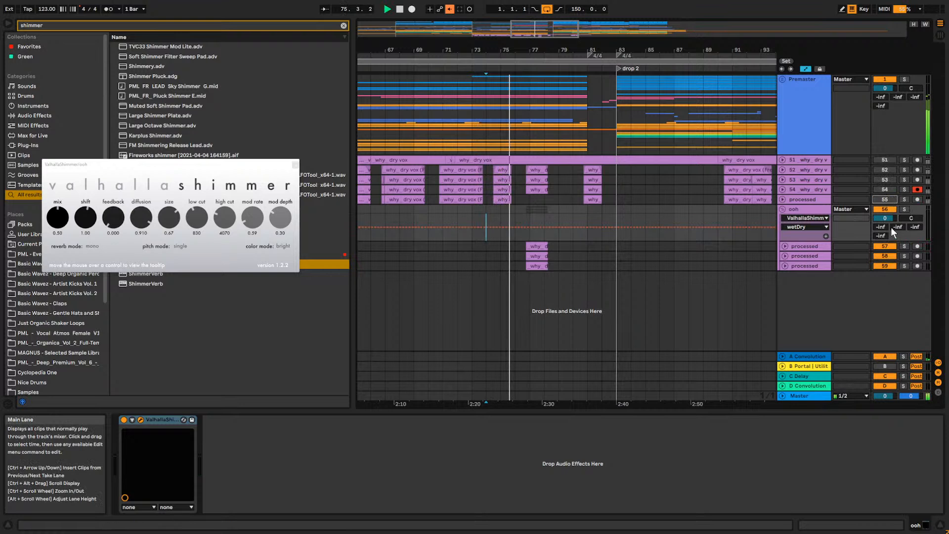
pyautogui.moveTo(885, 218); pyautogui.dragTo(886, 215)
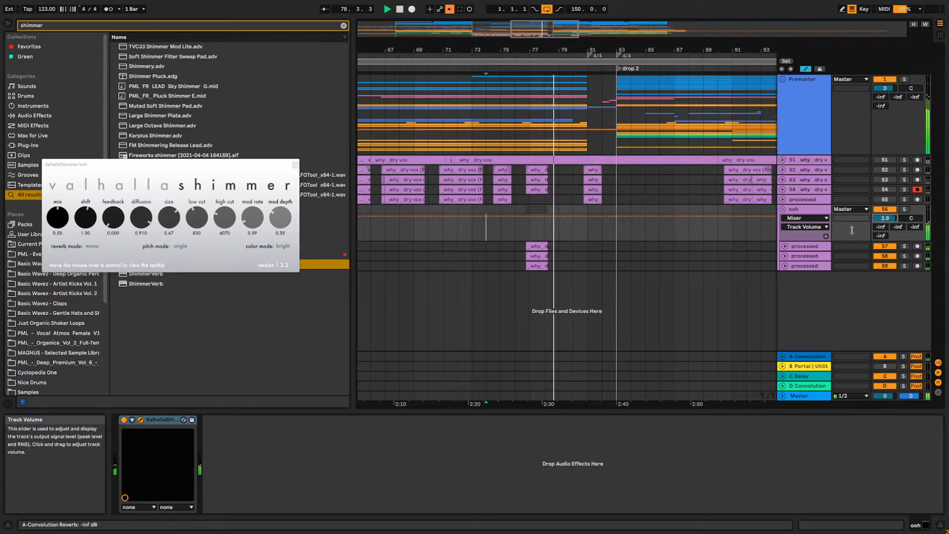
pyautogui.press('space')
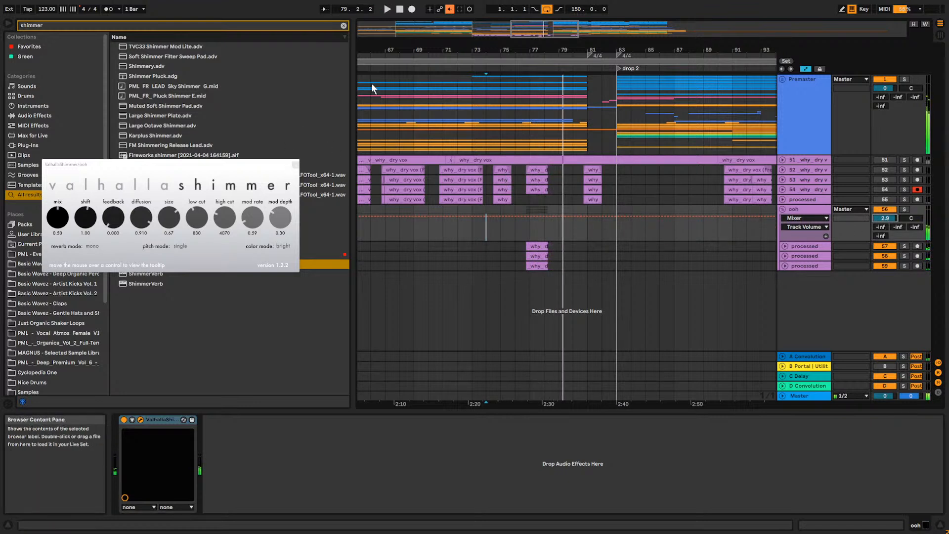
# Add EQ Eight before ValhallaShimmer on the ooh group and shape a high-shelf boost of 2.60 dB at 2.40 kHz.
pyautogui.click(344, 25)
pyautogui.write('eq')
pyautogui.moveTo(132, 56); pyautogui.dragTo(153, 438)
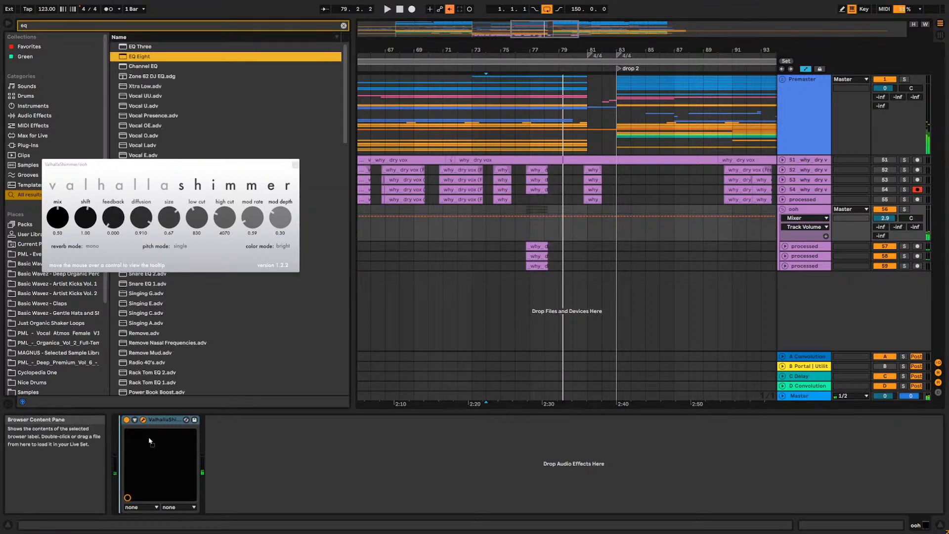
pyautogui.press('space')
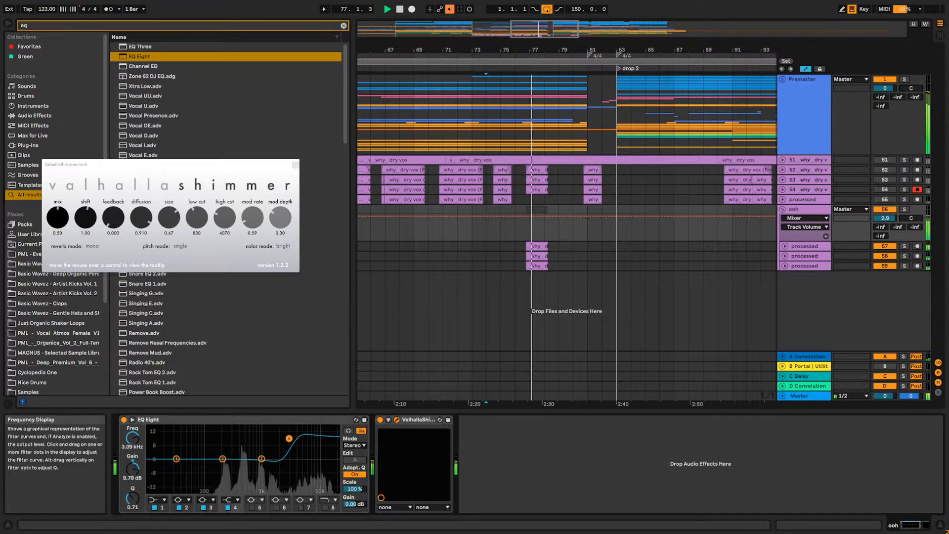
pyautogui.moveTo(290, 448)
pyautogui.mouseDown()
pyautogui.moveTo(262, 454)
pyautogui.moveTo(277, 444)
pyautogui.mouseUp()
pyautogui.press('space')
pyautogui.press('space')
pyautogui.click(515, 232)
pyautogui.moveTo(277, 446)
pyautogui.mouseDown()
pyautogui.moveTo(285, 440)
pyautogui.moveTo(282, 453)
pyautogui.mouseUp()
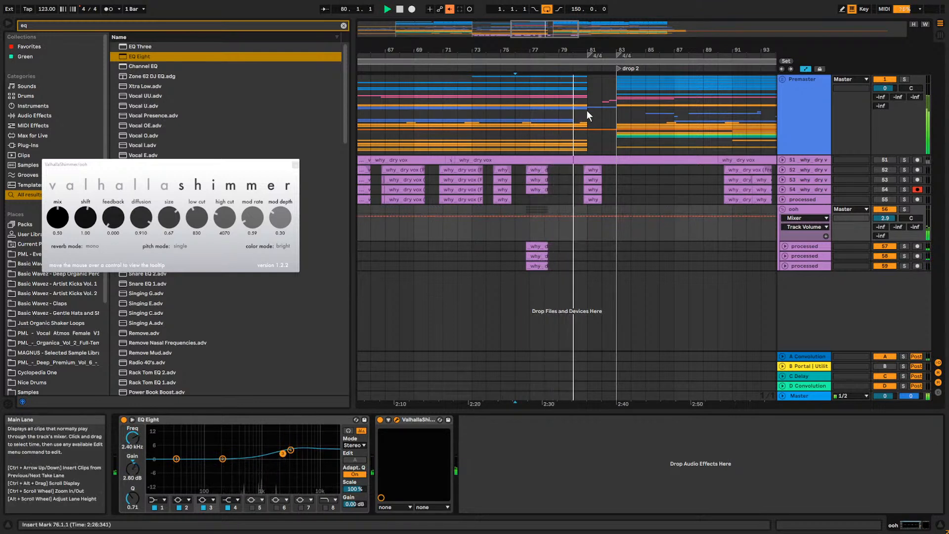
# Listen to the first drop and the lead-in to the break, and inspect the processed vocal clips along the break.
pyautogui.moveTo(552, 41)
pyautogui.mouseDown()
pyautogui.moveTo(505, 22)
pyautogui.moveTo(538, 30)
pyautogui.mouseUp()
pyautogui.click(398, 227)
pyautogui.press('space')
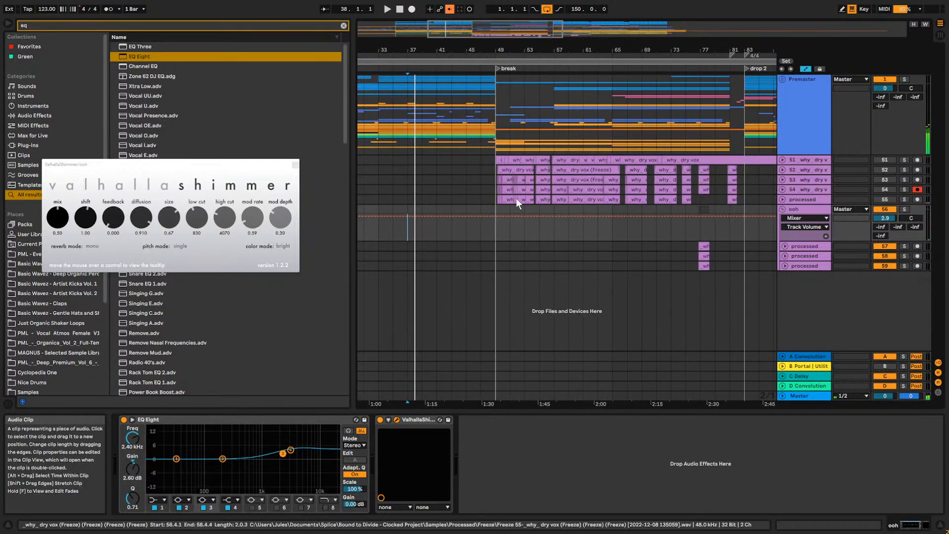
pyautogui.click(636, 199)
pyautogui.moveTo(472, 34); pyautogui.dragTo(465, 25)
pyautogui.moveTo(530, 198); pyautogui.dragTo(731, 200)
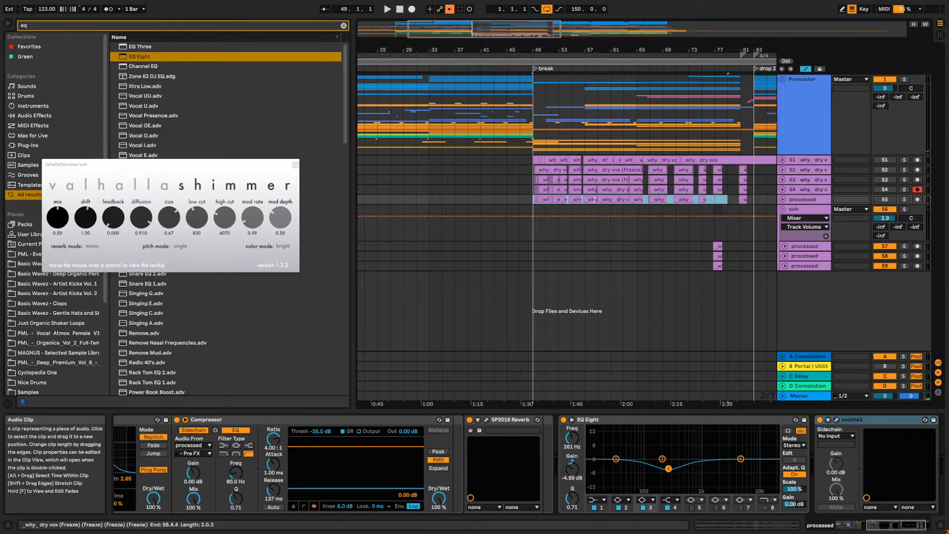
pyautogui.click(576, 197)
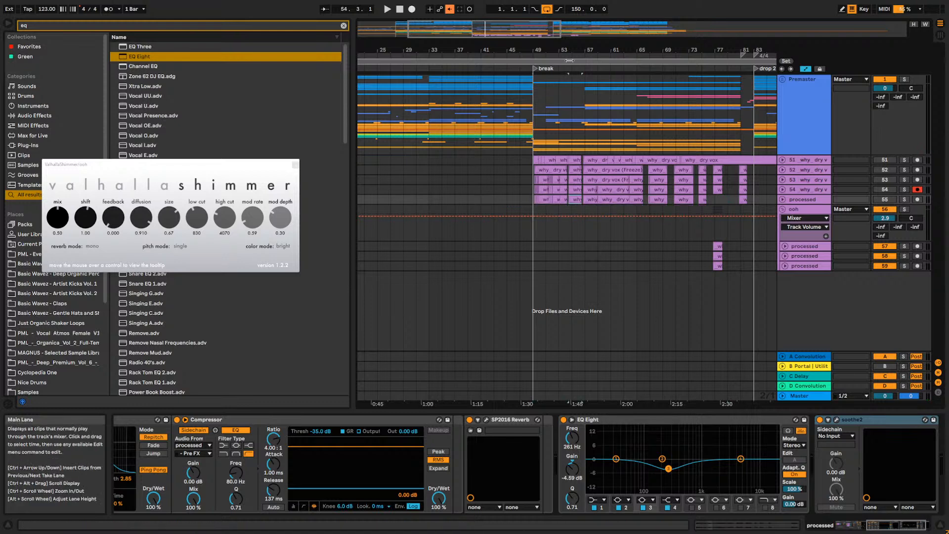
pyautogui.moveTo(510, 29); pyautogui.dragTo(490, 23)
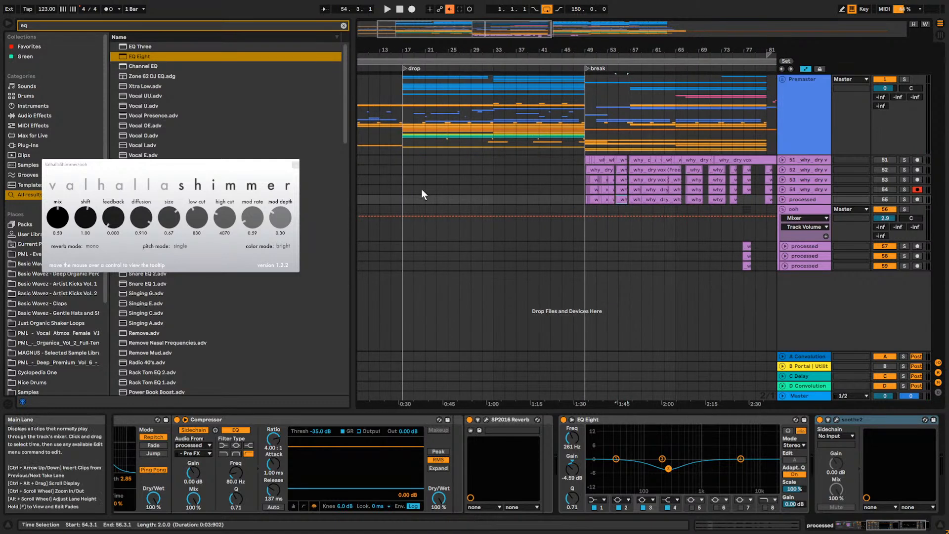
pyautogui.press('space')
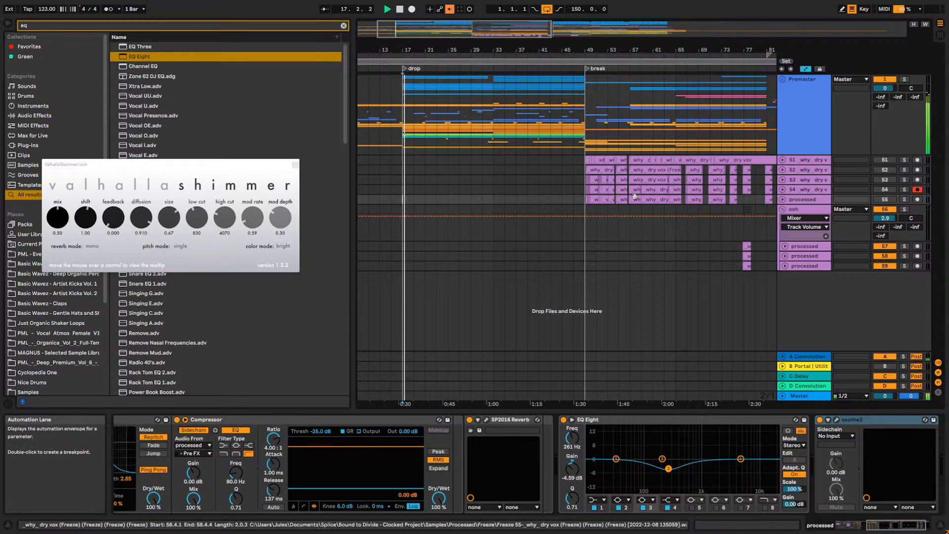
# Unfold the processed vocal track above the ooh group, activate it, and set its volume to 0 dB.
pyautogui.click(783, 200)
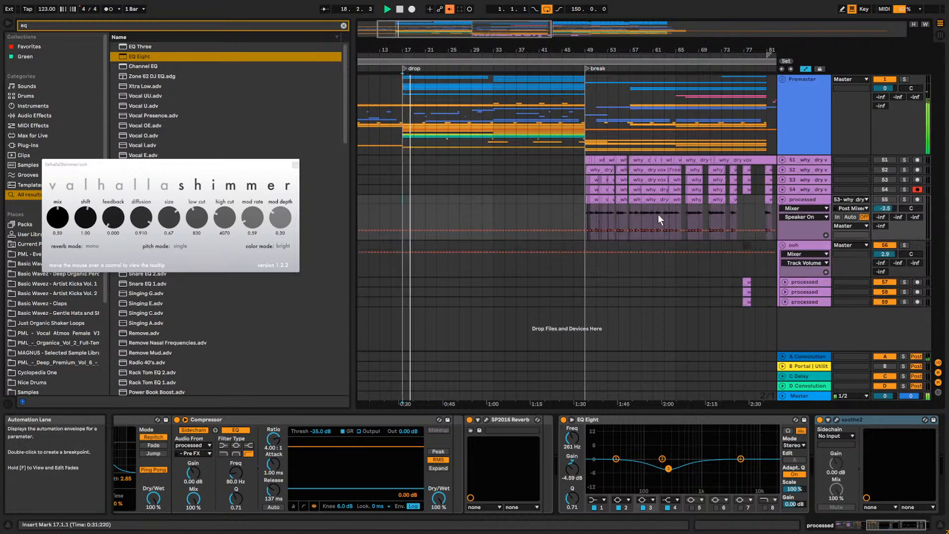
pyautogui.press('space')
pyautogui.moveTo(743, 199); pyautogui.dragTo(587, 206)
pyautogui.click(620, 199)
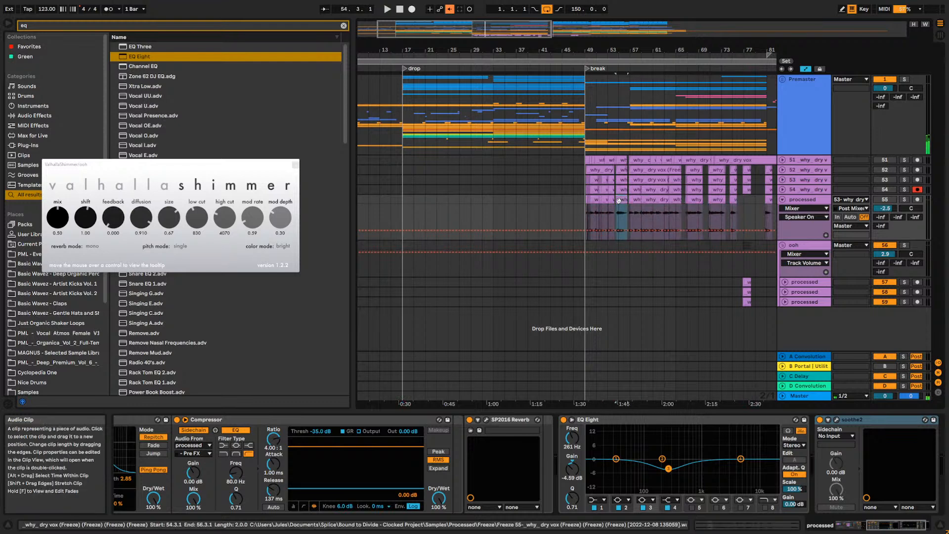
pyautogui.click(884, 199)
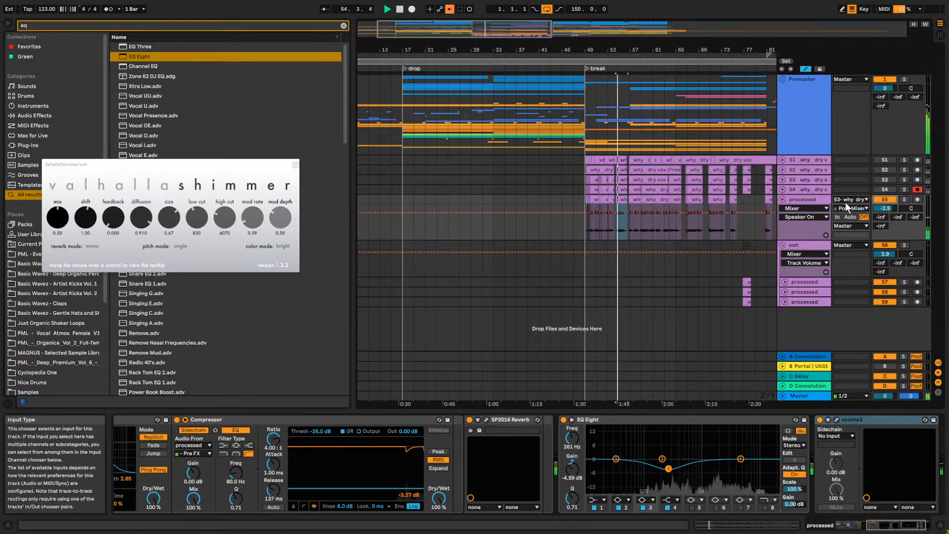
pyautogui.click(634, 200)
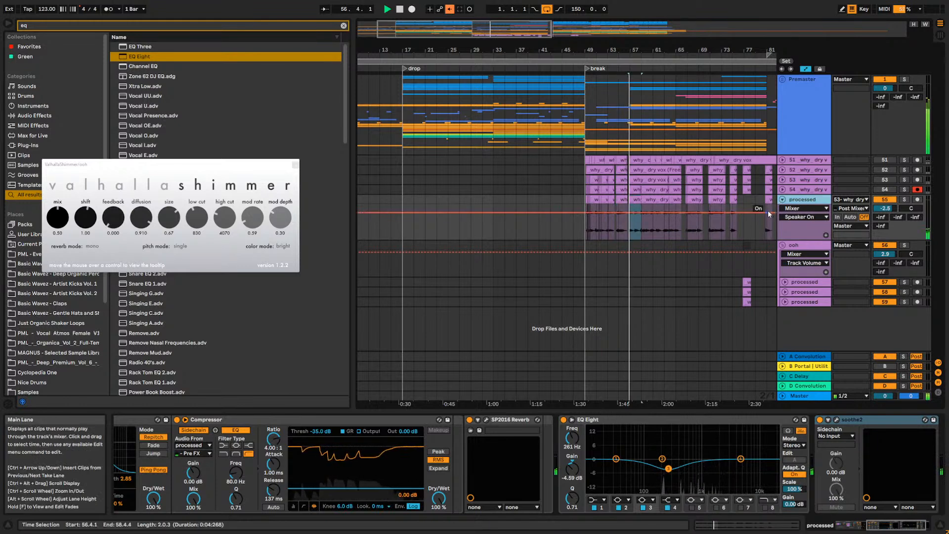
pyautogui.doubleClick(885, 209)
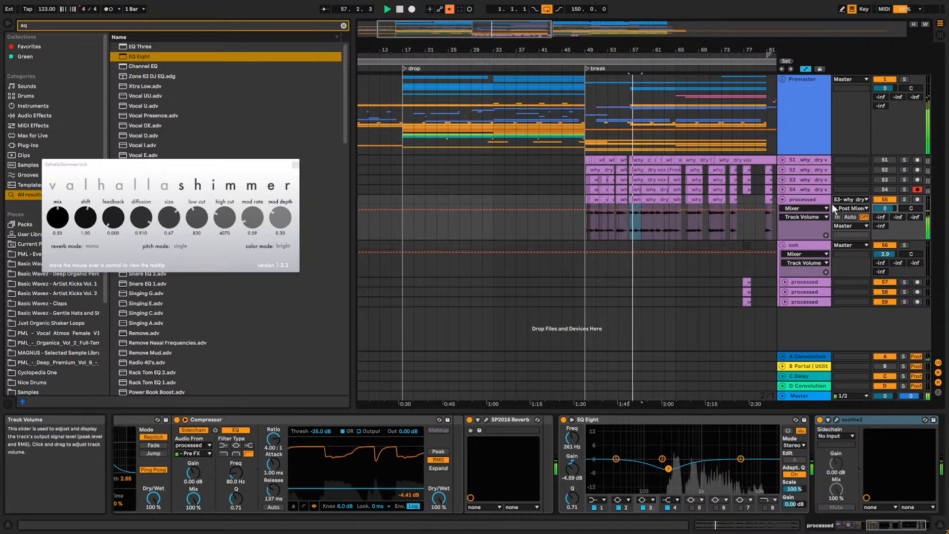
# Play the break from several points, including its start at bar 49, to judge the processed vocal in the mix.
pyautogui.click(650, 200)
pyautogui.press('space')
pyautogui.press('space')
pyautogui.moveTo(591, 51); pyautogui.dragTo(560, 91)
pyautogui.press('space')
pyautogui.click(698, 228)
pyautogui.press('space')
pyautogui.click(722, 221)
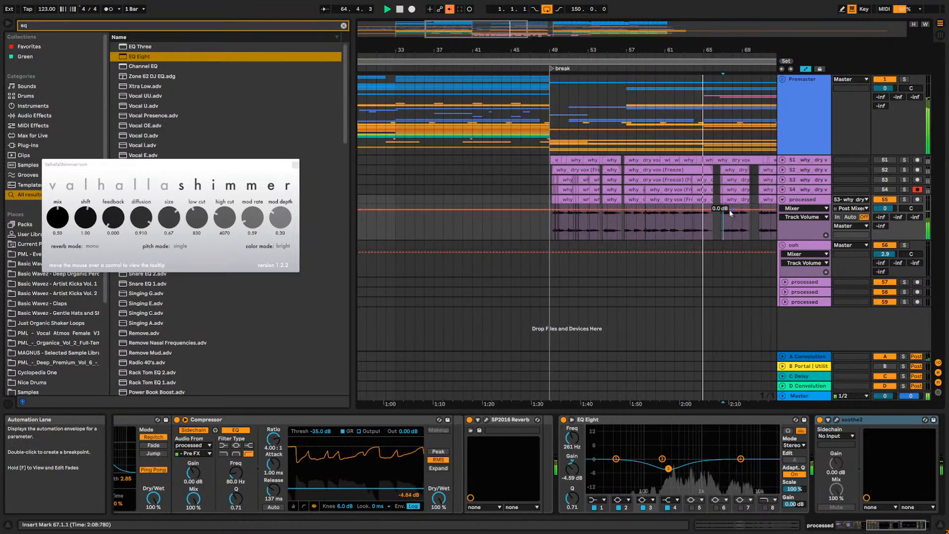
pyautogui.press('space')
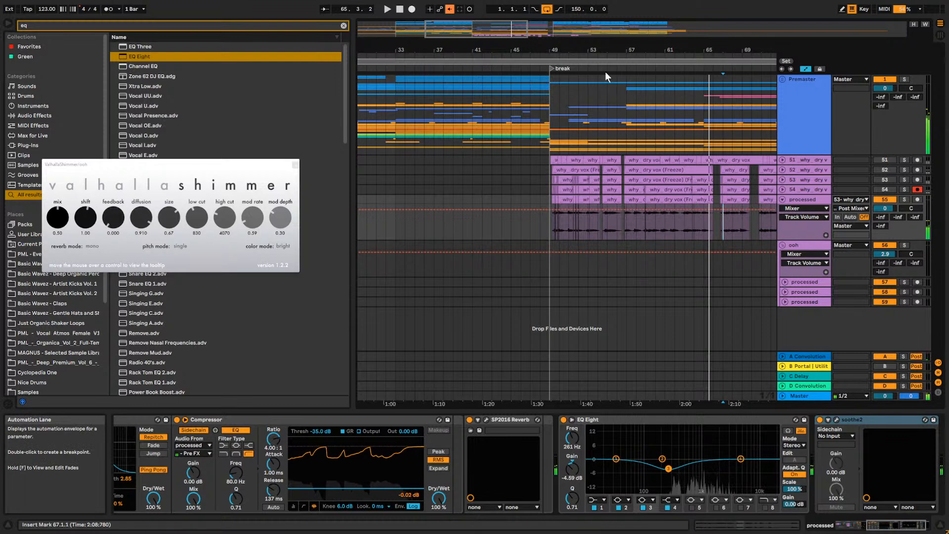
pyautogui.moveTo(625, 51); pyautogui.dragTo(552, 58)
pyautogui.click(468, 219)
pyautogui.press('space')
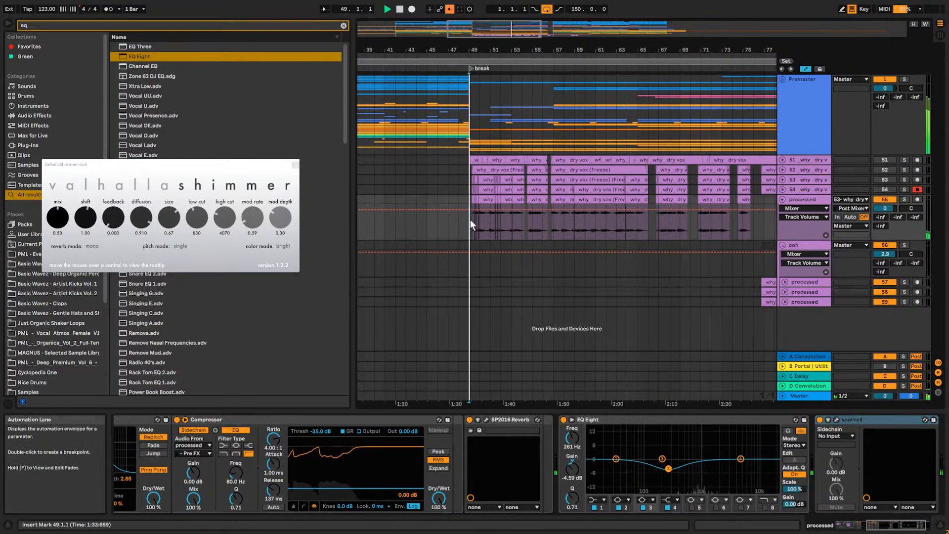
# On the processed track's SP2016 Reverb, set the low gain to -8 dB and the low frequency to 250 Hz.
pyautogui.moveTo(466, 198); pyautogui.dragTo(497, 201)
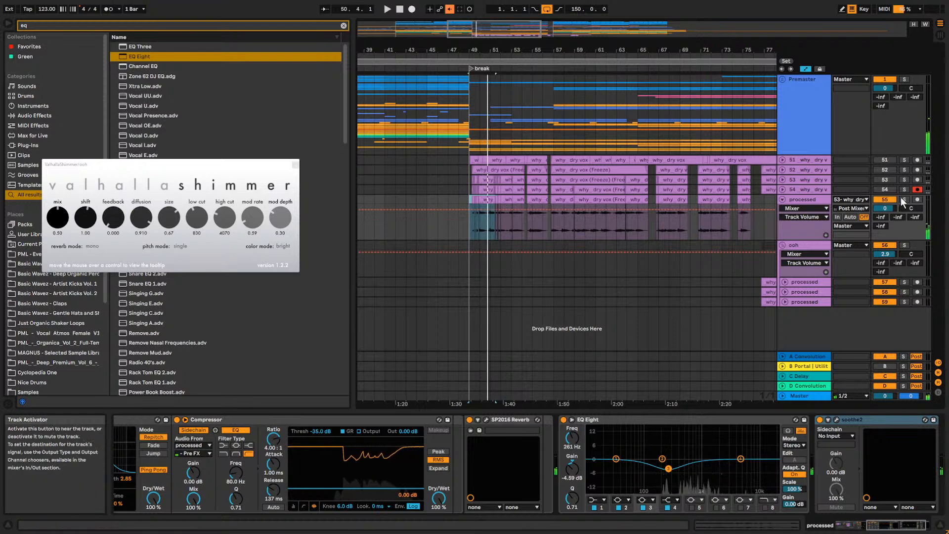
pyautogui.click(487, 419)
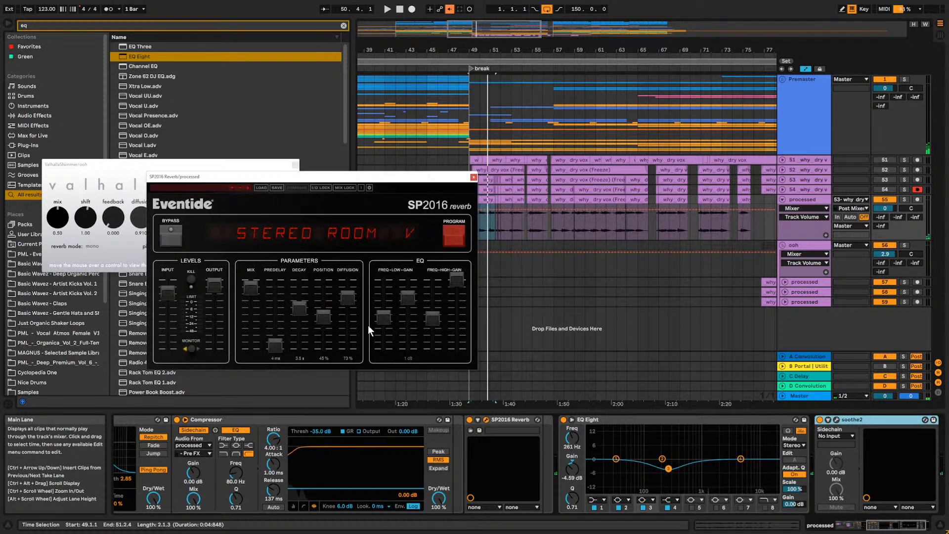
pyautogui.moveTo(407, 292); pyautogui.dragTo(404, 347)
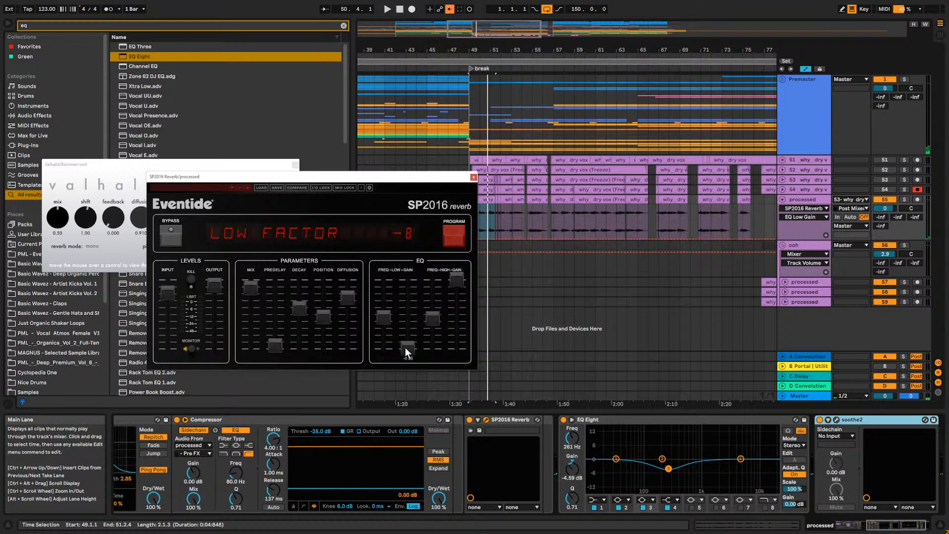
pyautogui.click(384, 316)
pyautogui.press('space')
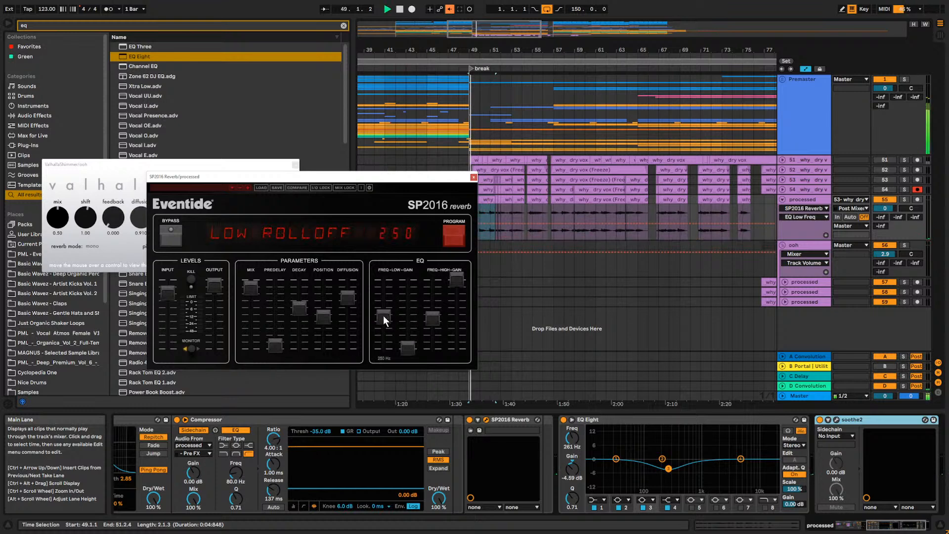
pyautogui.moveTo(383, 314); pyautogui.dragTo(383, 319)
# Set the SP2016 Reverb's mix to 100% and its output level to -1 dB during playback.
pyautogui.click(252, 287)
pyautogui.moveTo(251, 286); pyautogui.dragTo(249, 305)
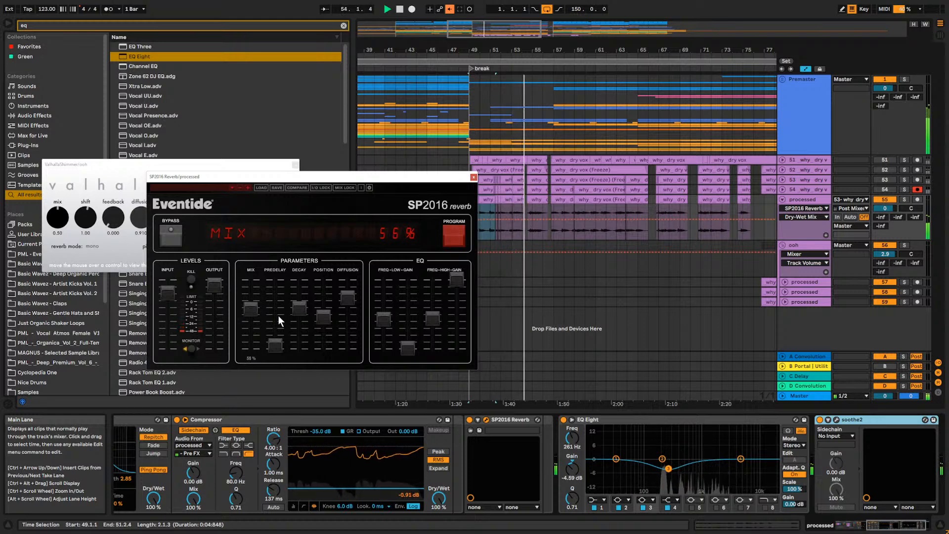
pyautogui.moveTo(248, 307); pyautogui.dragTo(244, 278)
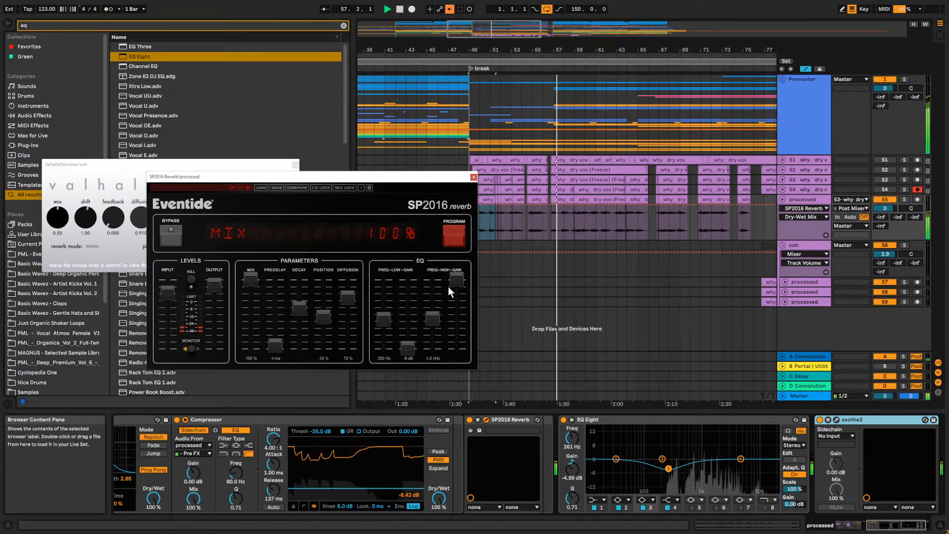
pyautogui.moveTo(215, 287); pyautogui.dragTo(216, 294)
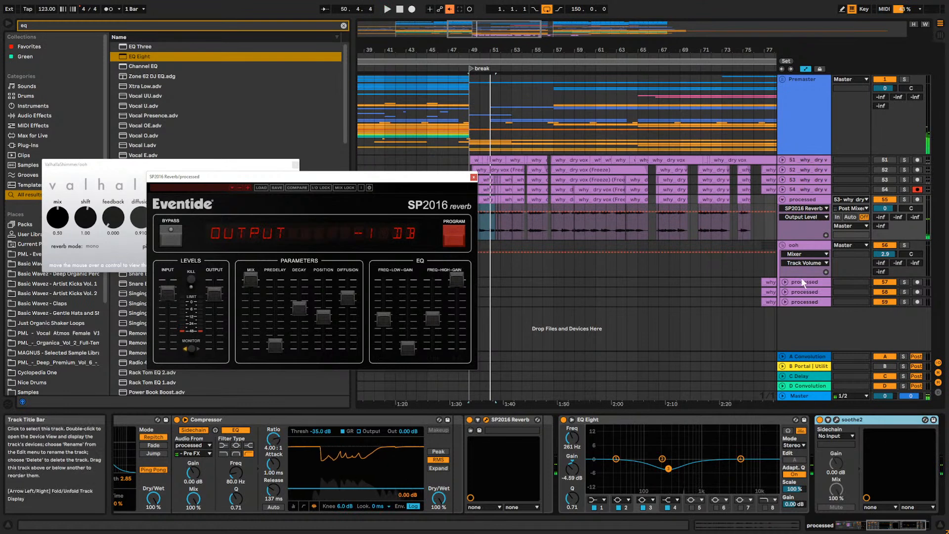
# Copy ValhallaShimmer from the ooh group onto the processed track, placing it directly after SP2016 Reverb.
pyautogui.click(804, 246)
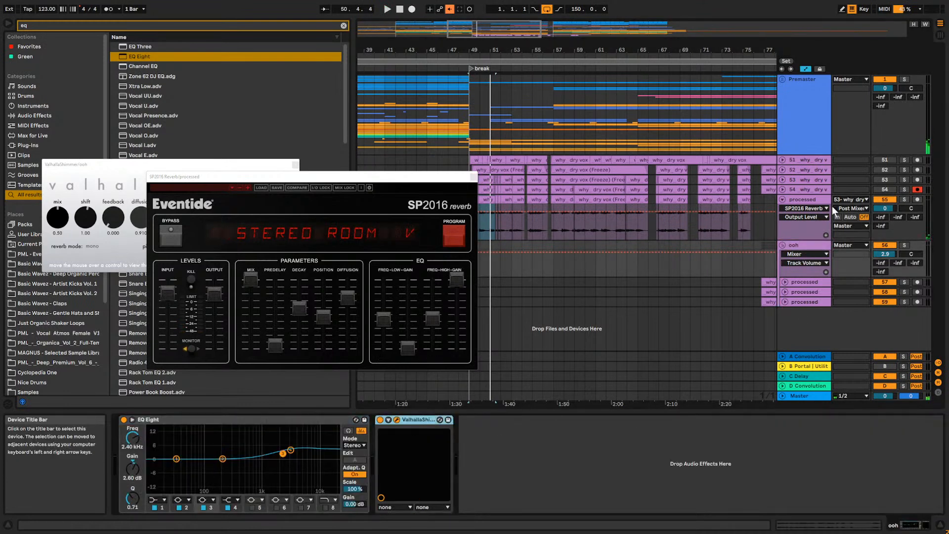
pyautogui.click(813, 199)
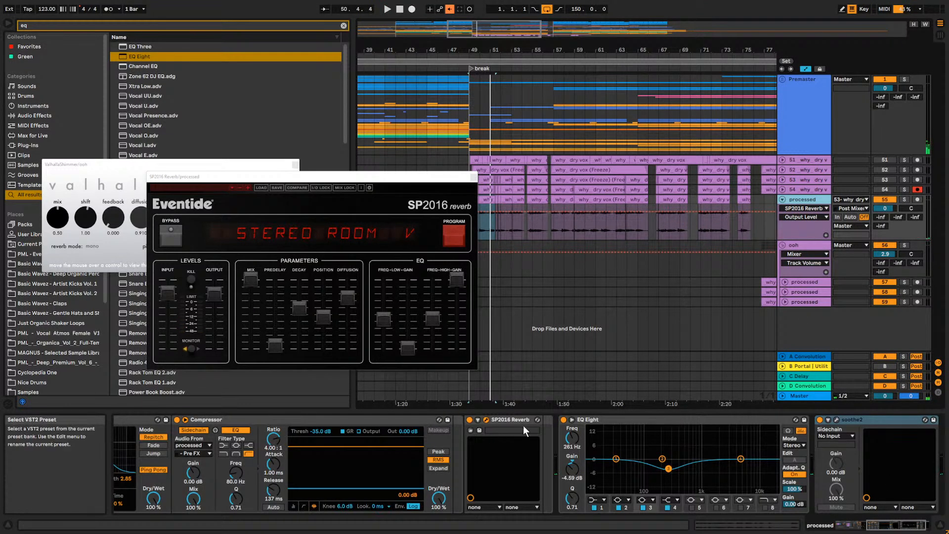
pyautogui.moveTo(541, 443); pyautogui.dragTo(586, 430)
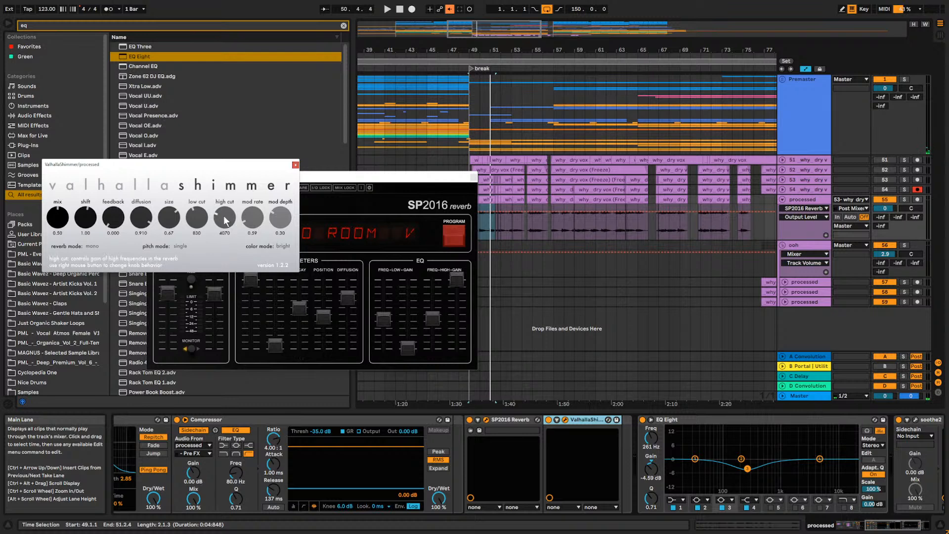
# Set the processed track's ValhallaShimmer mix to 1.00 and its high cut to 3420 while the break plays.
pyautogui.press('space')
pyautogui.moveTo(227, 229); pyautogui.dragTo(227, 239)
pyautogui.moveTo(59, 220); pyautogui.dragTo(60, 208)
pyautogui.moveTo(226, 223); pyautogui.dragTo(226, 213)
pyautogui.moveTo(58, 219); pyautogui.dragTo(49, 187)
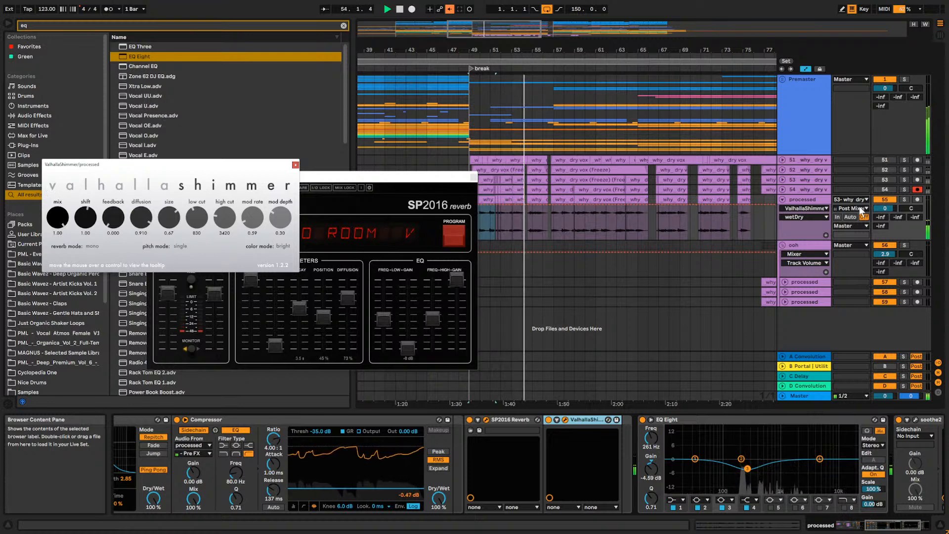
# Solo the processed track, replay the break's opening, and set ValhallaShimmer's high cut to 4970.
pyautogui.click(905, 199)
pyautogui.press('space')
pyautogui.press('space')
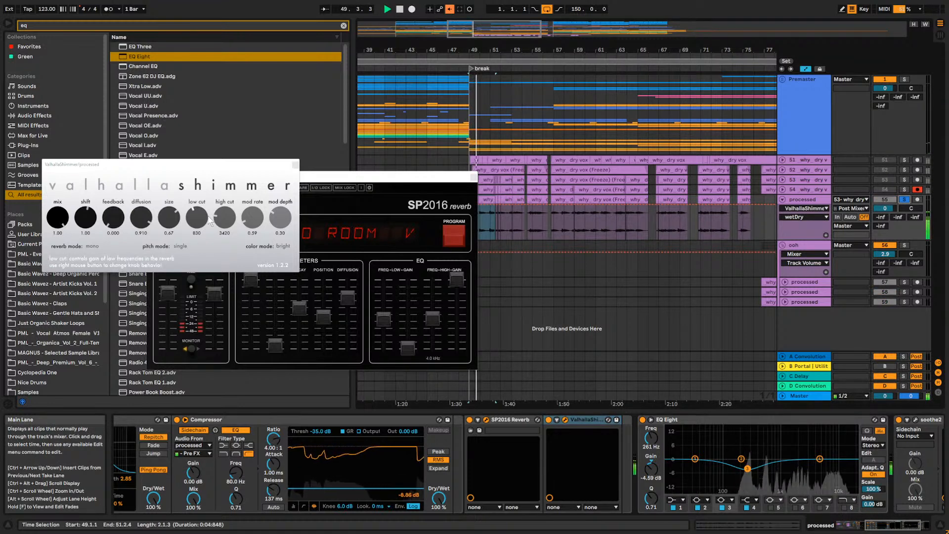
pyautogui.moveTo(221, 217); pyautogui.dragTo(220, 196)
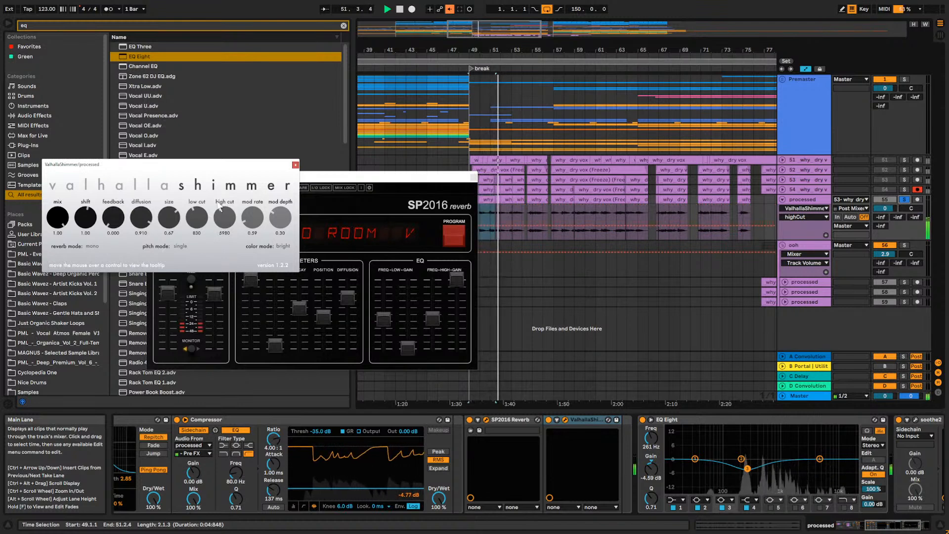
pyautogui.moveTo(226, 224); pyautogui.dragTo(228, 227)
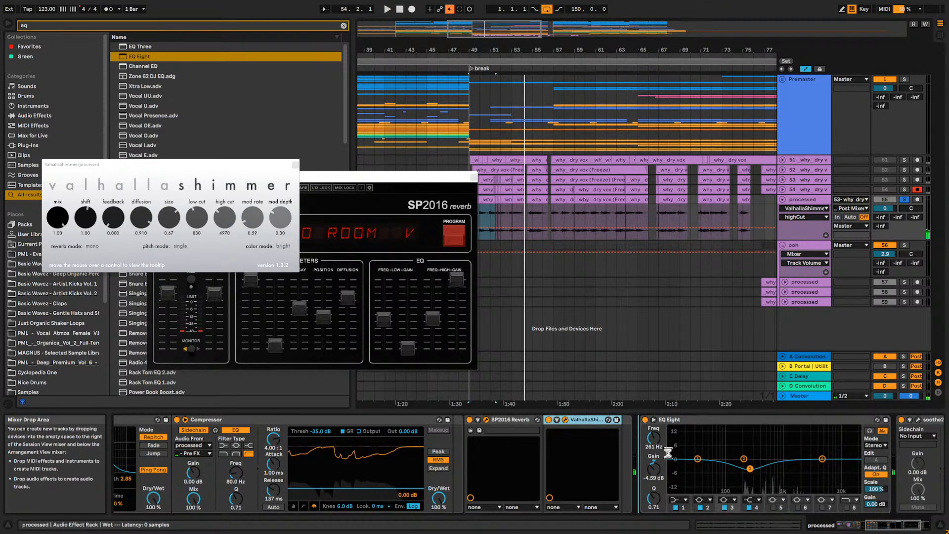
pyautogui.press('space')
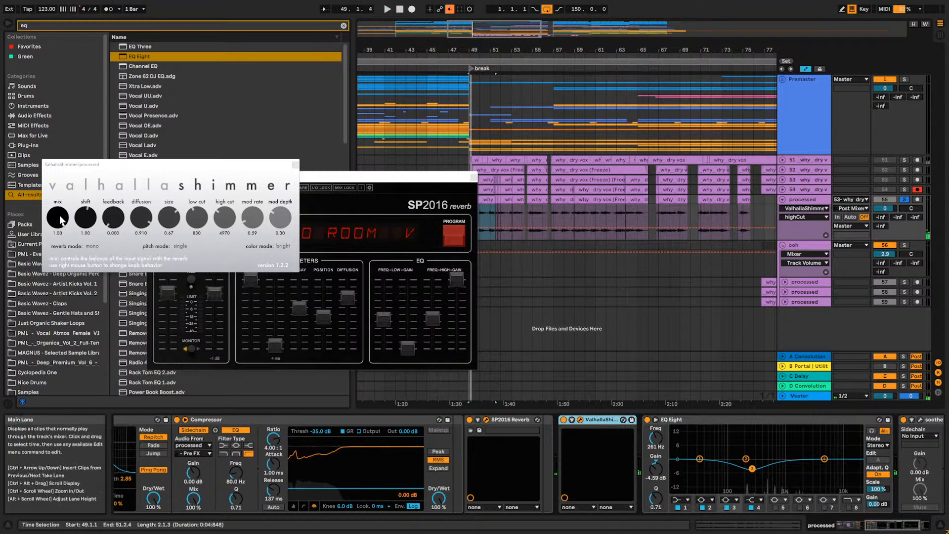
# Set the processed track's ValhallaShimmer to mix 0.36, high cut 2580 and size 0.55 while the break plays.
pyautogui.moveTo(56, 247); pyautogui.dragTo(52, 270)
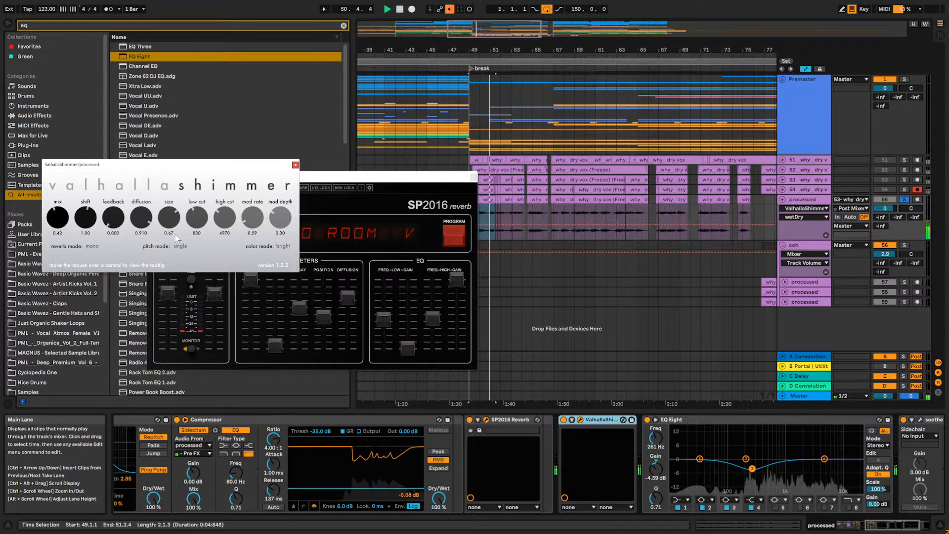
pyautogui.moveTo(223, 219); pyautogui.dragTo(222, 235)
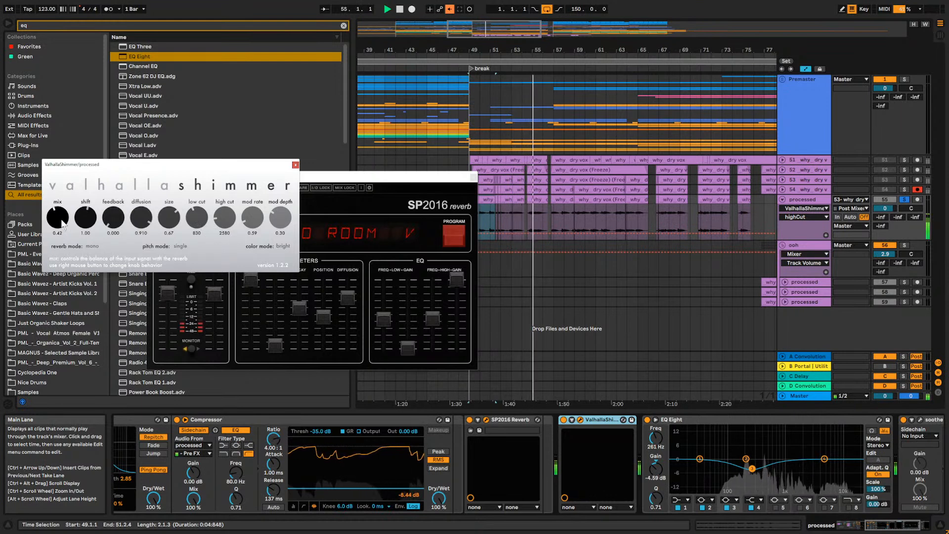
pyautogui.moveTo(63, 223); pyautogui.dragTo(62, 228)
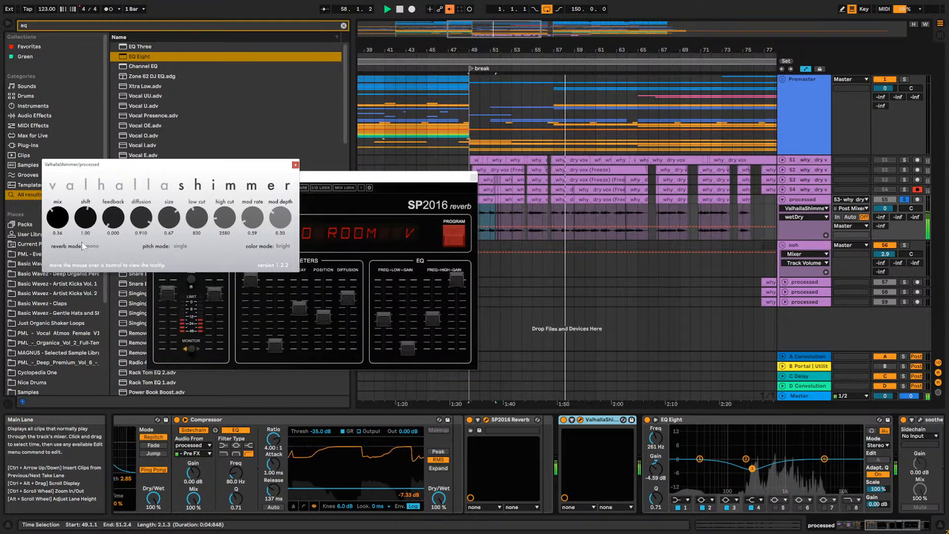
pyautogui.click(327, 419)
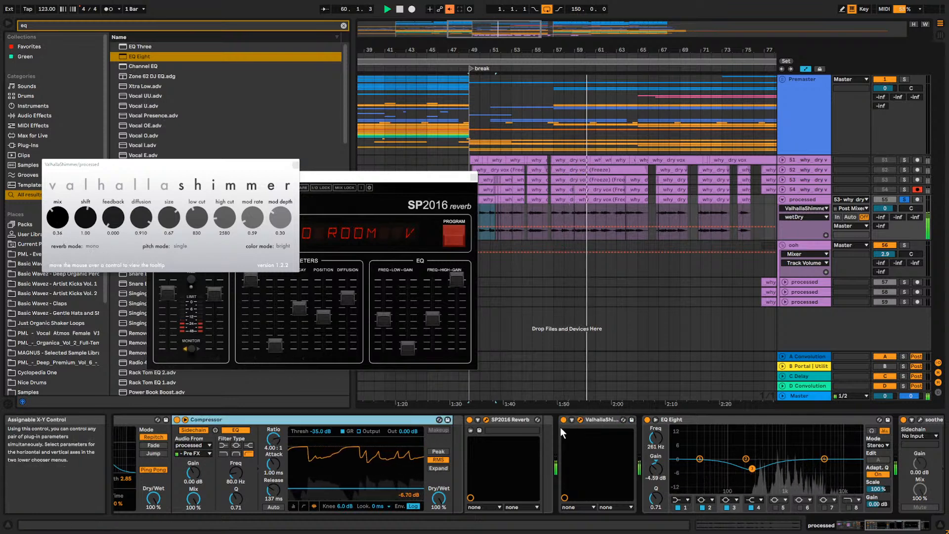
pyautogui.click(599, 419)
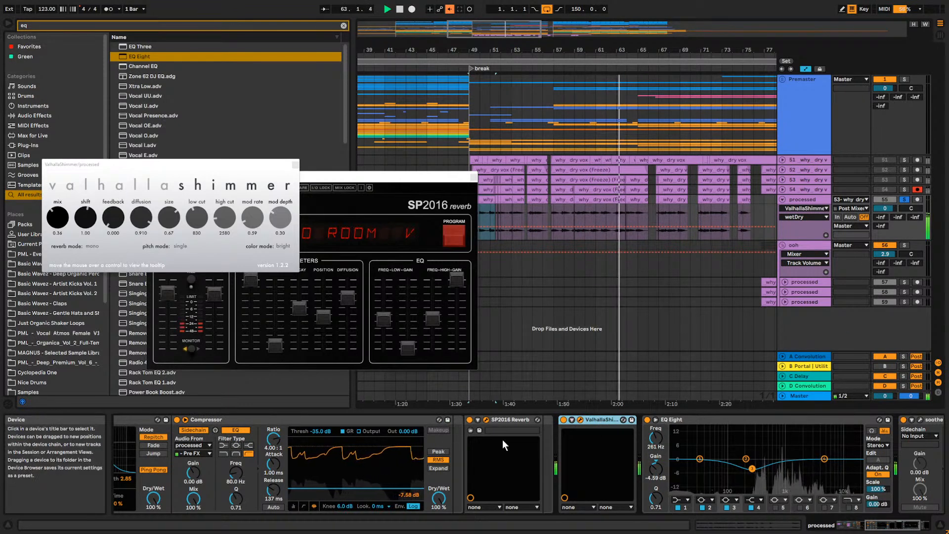
pyautogui.moveTo(166, 227); pyautogui.dragTo(173, 225)
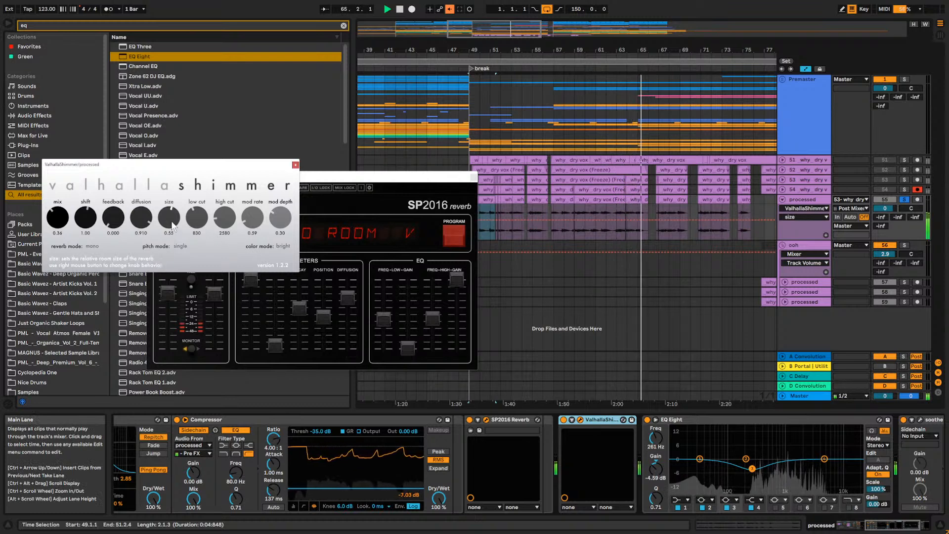
# Close the SP2016 Reverb and ValhallaShimmer windows and unsolo the processed track.
pyautogui.click(307, 174)
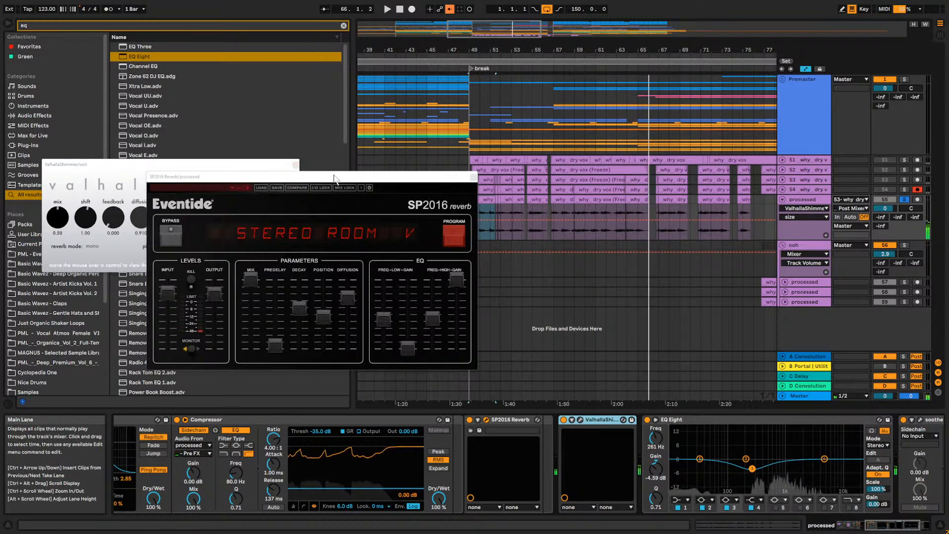
pyautogui.click(474, 177)
pyautogui.click(295, 165)
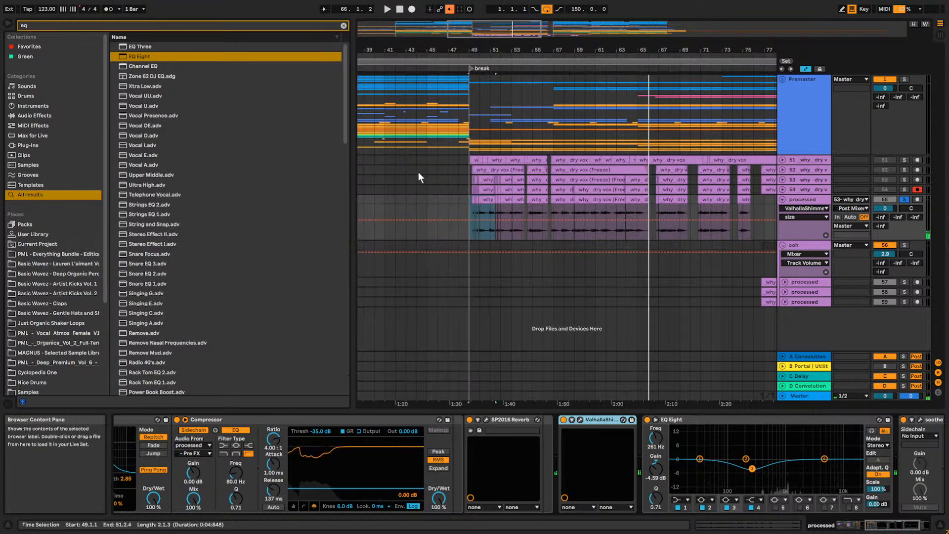
pyautogui.moveTo(461, 22); pyautogui.dragTo(415, 18)
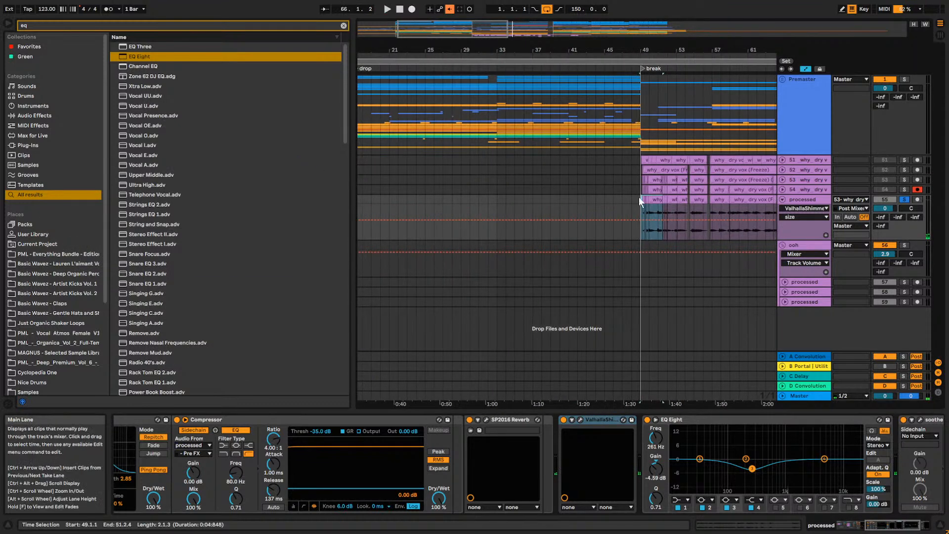
pyautogui.click(904, 199)
pyautogui.press('space')
# Copy the processed vocals from 49.1.1 to 53.1.1, paste them at the drop's start at 17.1.1, and play them back.
pyautogui.moveTo(642, 198); pyautogui.dragTo(674, 206)
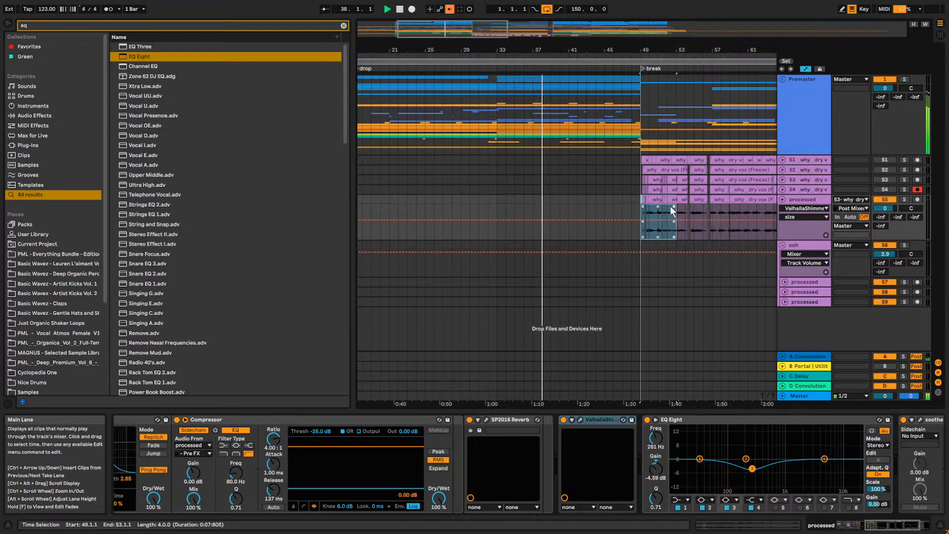
pyautogui.press('space')
pyautogui.moveTo(440, 29); pyautogui.dragTo(422, 32)
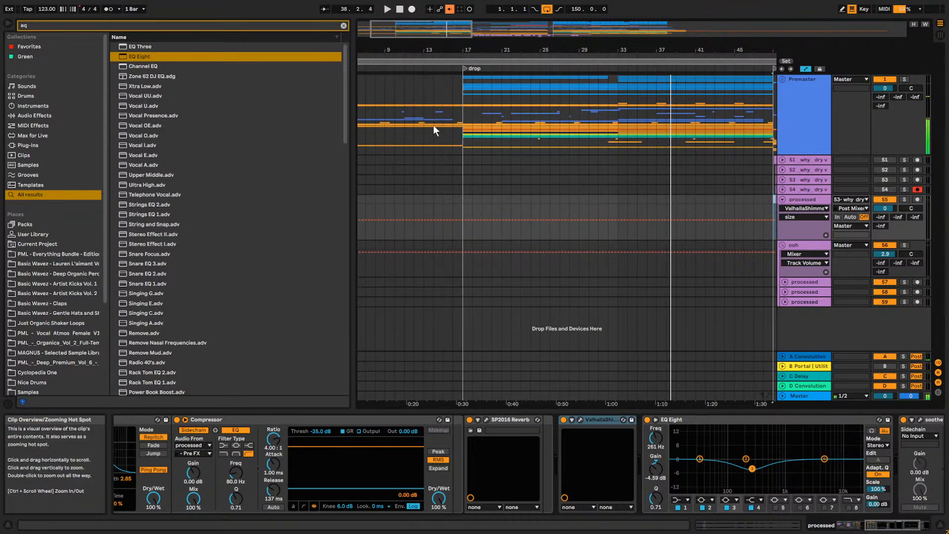
pyautogui.click(462, 199)
pyautogui.hotkey('ctrl', 'v')
pyautogui.press('space')
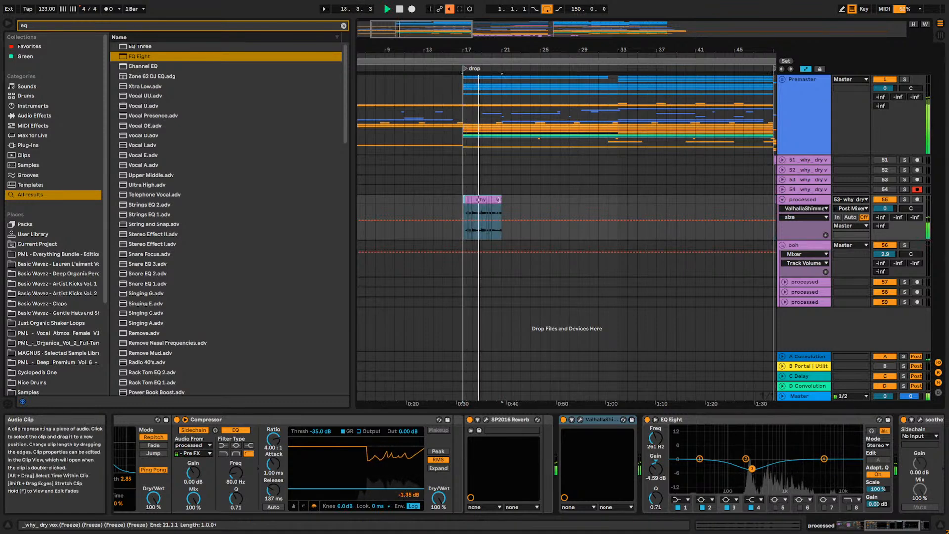
# Replace the pasted vocal fragments with one continuous clip running from 17.2.1 to 22.1.1, and replay it.
pyautogui.moveTo(484, 50); pyautogui.dragTo(559, 78)
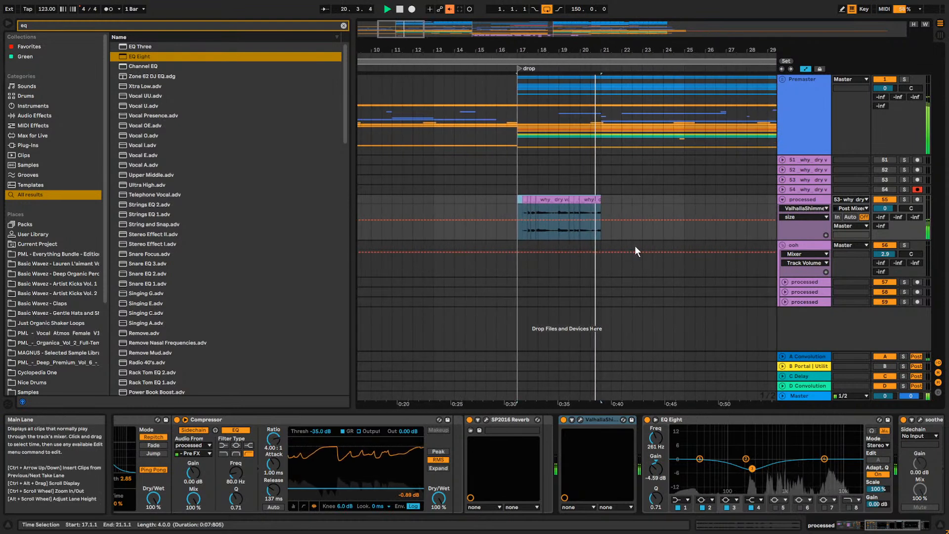
pyautogui.click(588, 206)
pyautogui.press('space')
pyautogui.moveTo(599, 199); pyautogui.dragTo(515, 198)
pyautogui.press('space')
pyautogui.press('space')
pyautogui.click(606, 206)
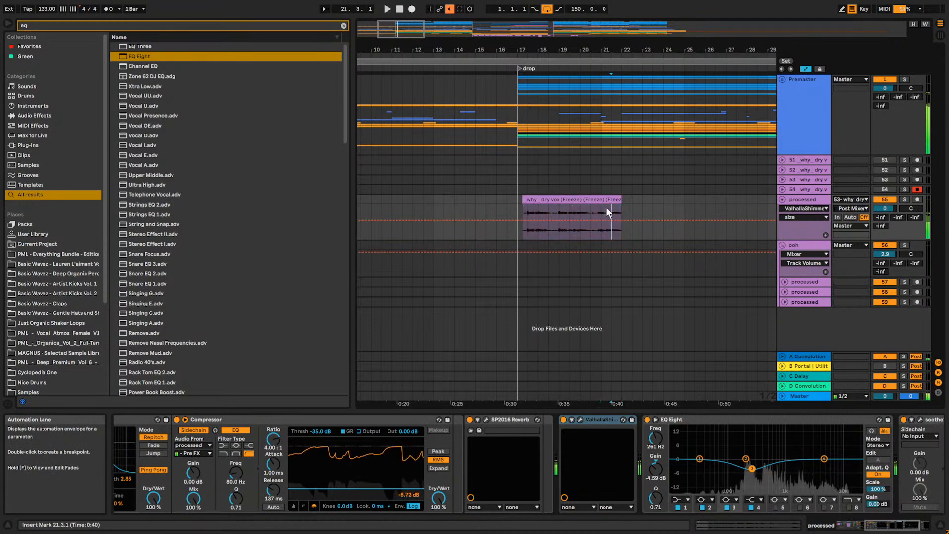
pyautogui.click(523, 204)
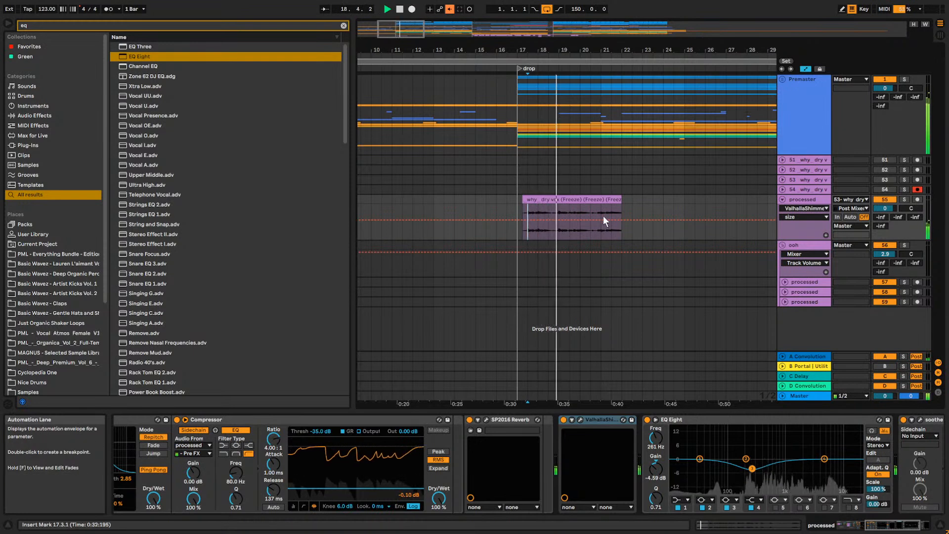
# Set the processed track's ValhallaShimmer mix to 0.12 and replay the drop from 17.1.1.
pyautogui.click(572, 200)
pyautogui.press('space')
pyautogui.doubleClick(812, 199)
pyautogui.click(580, 419)
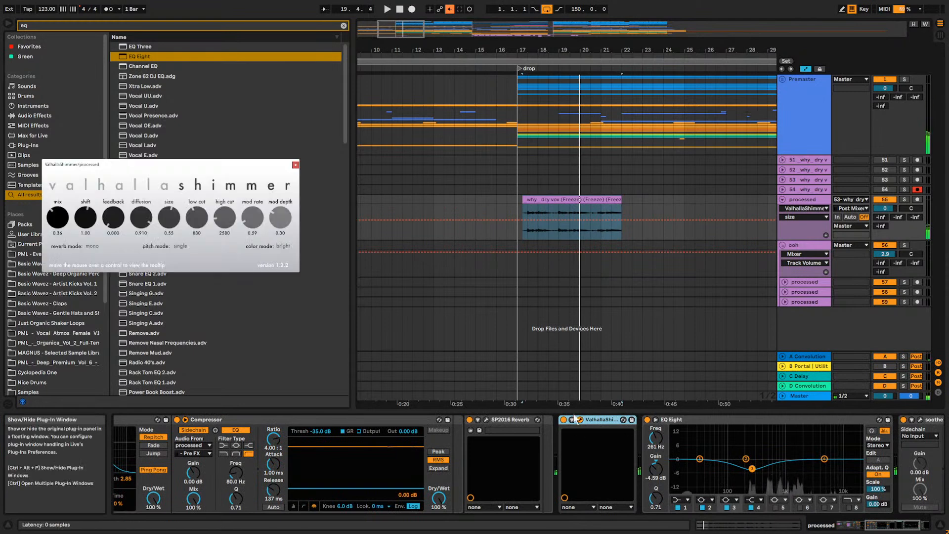
pyautogui.press('space')
pyautogui.moveTo(51, 228); pyautogui.dragTo(49, 234)
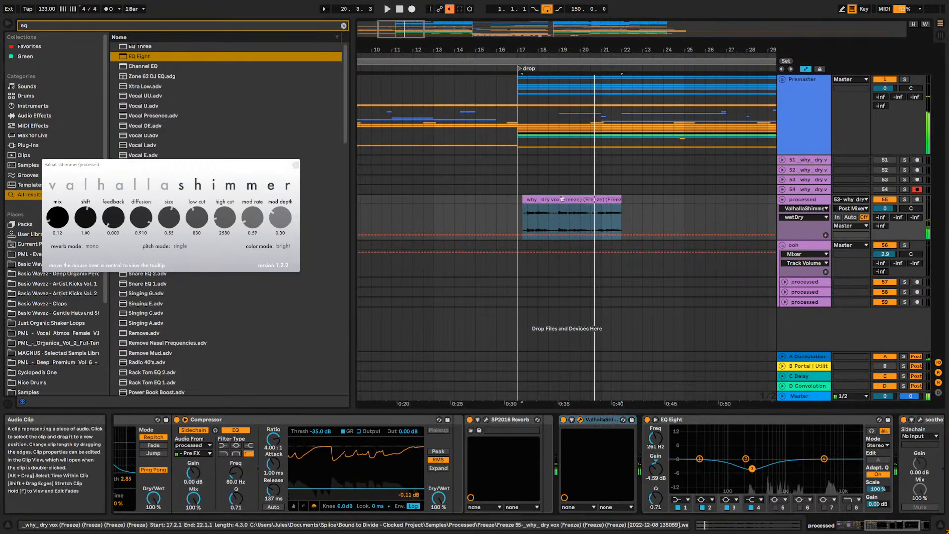
pyautogui.click(519, 209)
pyautogui.press('space')
pyautogui.press('space')
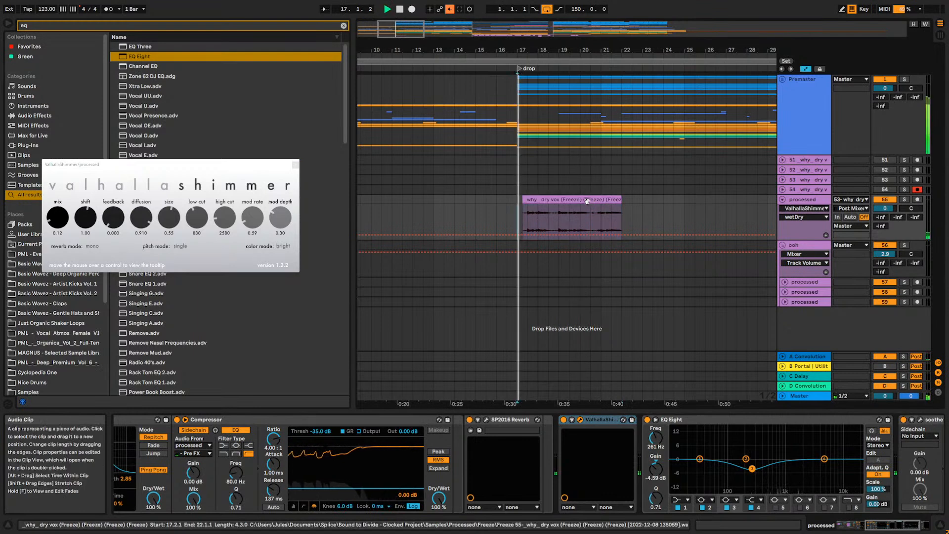
# Audition the phrases of the drop's processed vocal clip from several positions up to about bar 21.
pyautogui.moveTo(399, 29); pyautogui.dragTo(400, 74)
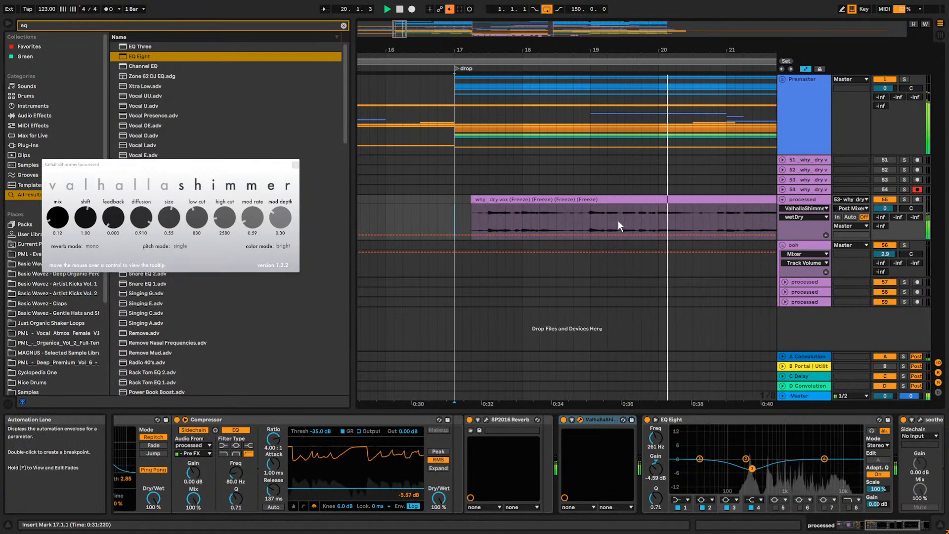
pyautogui.click(556, 220)
pyautogui.press('space')
pyautogui.click(573, 215)
pyautogui.press('space')
pyautogui.click(701, 217)
pyautogui.moveTo(401, 30); pyautogui.dragTo(407, 23)
pyautogui.press('space')
# Extend the drop's processed vocal clip until it ends at about 29.3, replaying the added phrases.
pyautogui.moveTo(579, 201); pyautogui.dragTo(745, 203)
pyautogui.click(604, 215)
pyautogui.press('space')
pyautogui.click(702, 219)
pyautogui.click(743, 200)
pyautogui.press('space')
pyautogui.moveTo(794, 198); pyautogui.dragTo(797, 198)
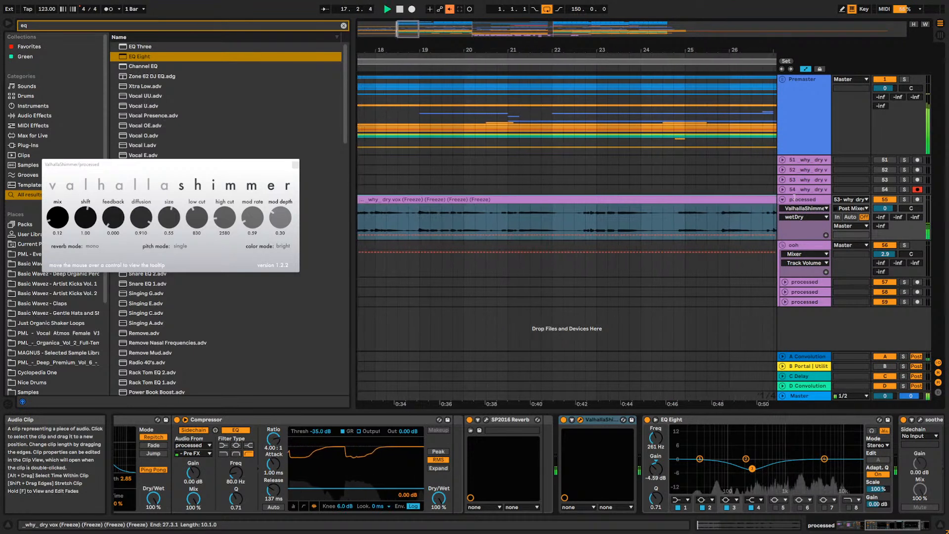
pyautogui.click(667, 215)
pyautogui.press('space')
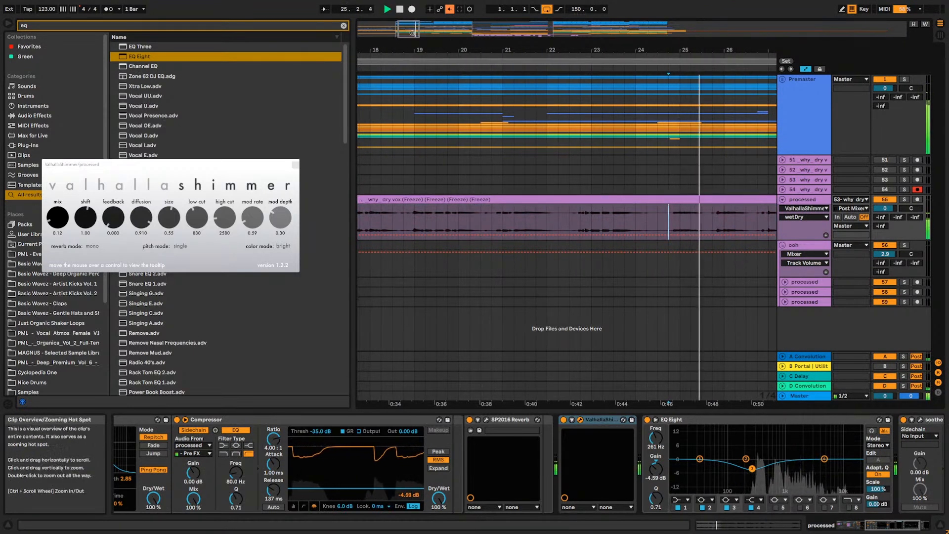
pyautogui.moveTo(581, 200); pyautogui.dragTo(682, 201)
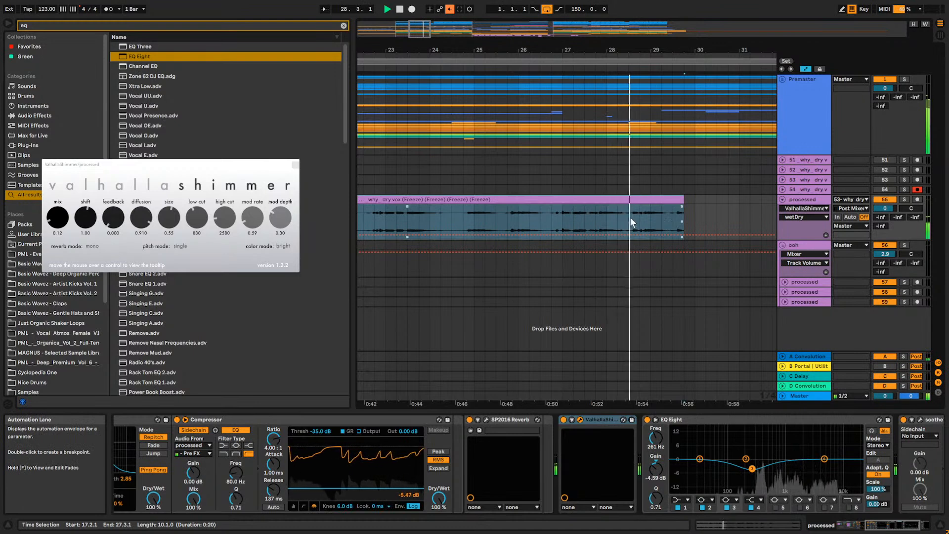
# Split the processed vocal clip at 26.4.1 and audition the second part in the sample editor.
pyautogui.click(551, 218)
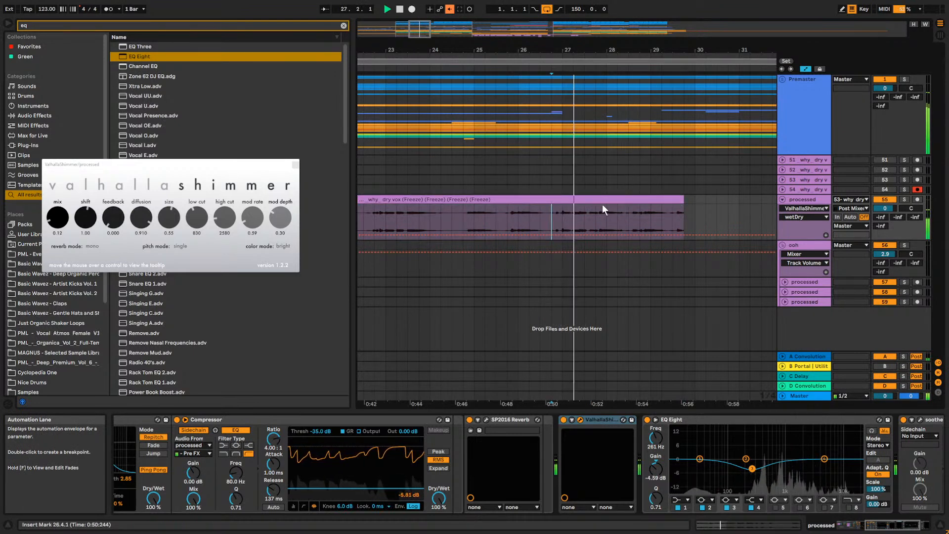
pyautogui.press('space')
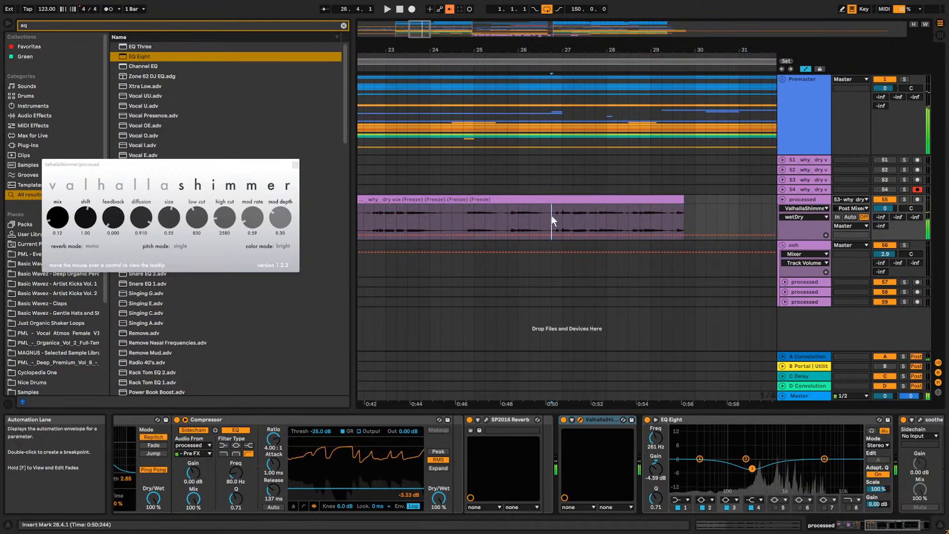
pyautogui.click(577, 205)
pyautogui.press('space')
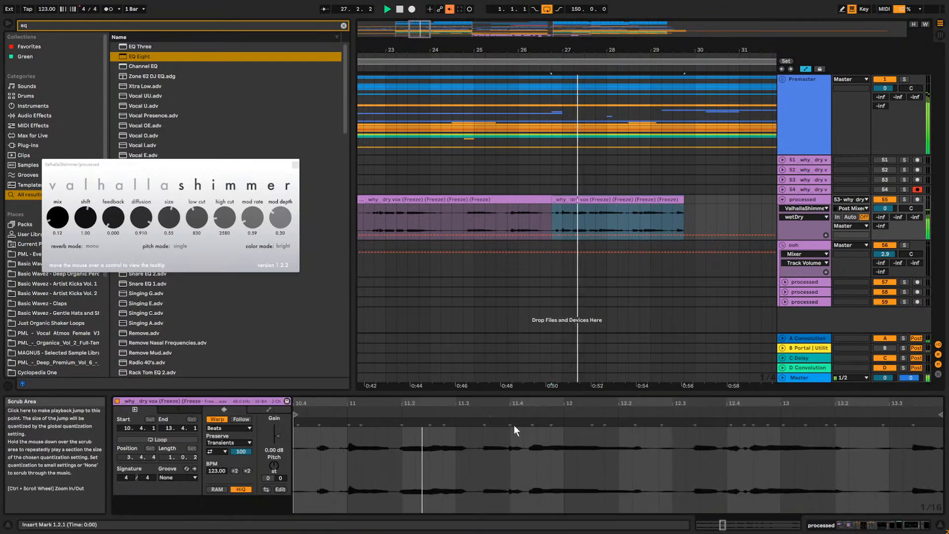
pyautogui.press('space')
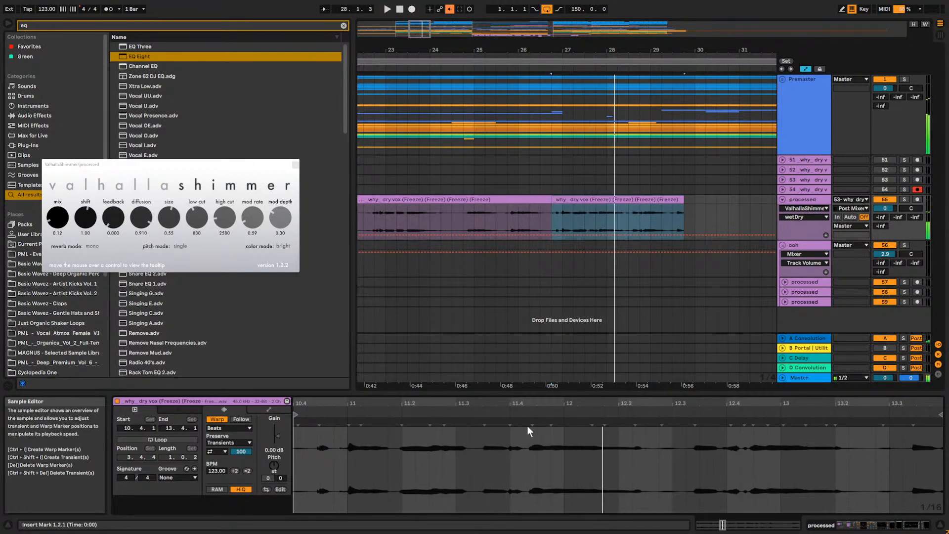
# Add warp markers around 11.4 and 12.2 in the second clip's sample and nudge the vocal onset just after 11.4 later.
pyautogui.scroll(2, 542, 401)
pyautogui.click(685, 429)
pyautogui.doubleClick(504, 424)
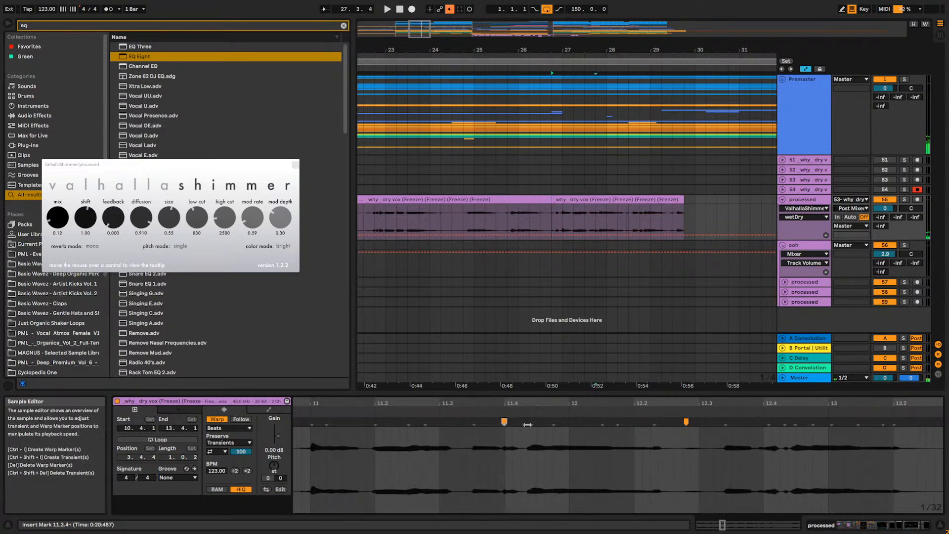
pyautogui.click(521, 425)
pyautogui.press('space')
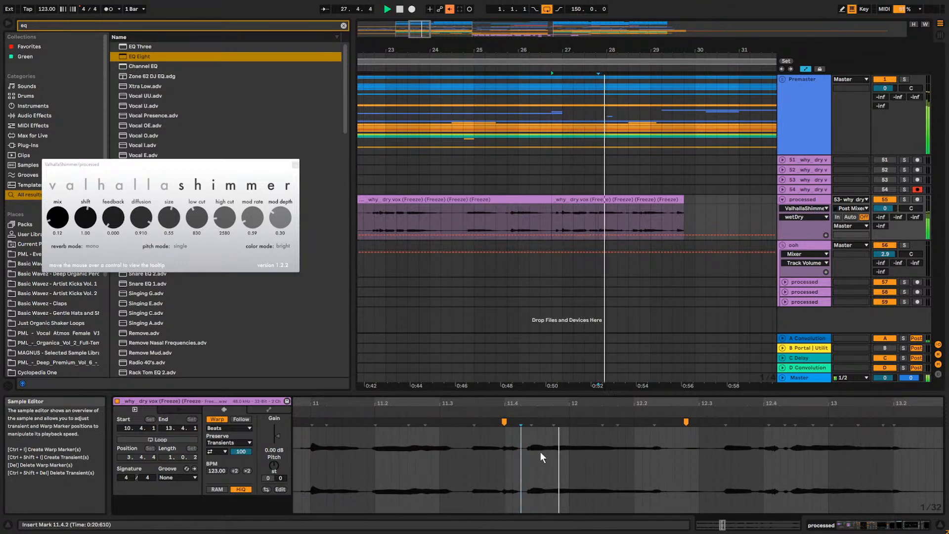
pyautogui.click(530, 433)
pyautogui.press('space')
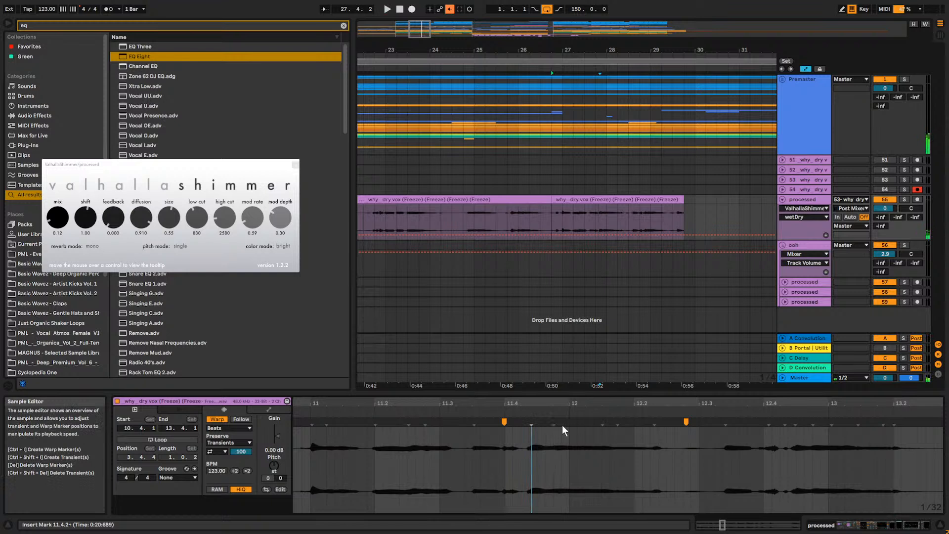
pyautogui.doubleClick(523, 424)
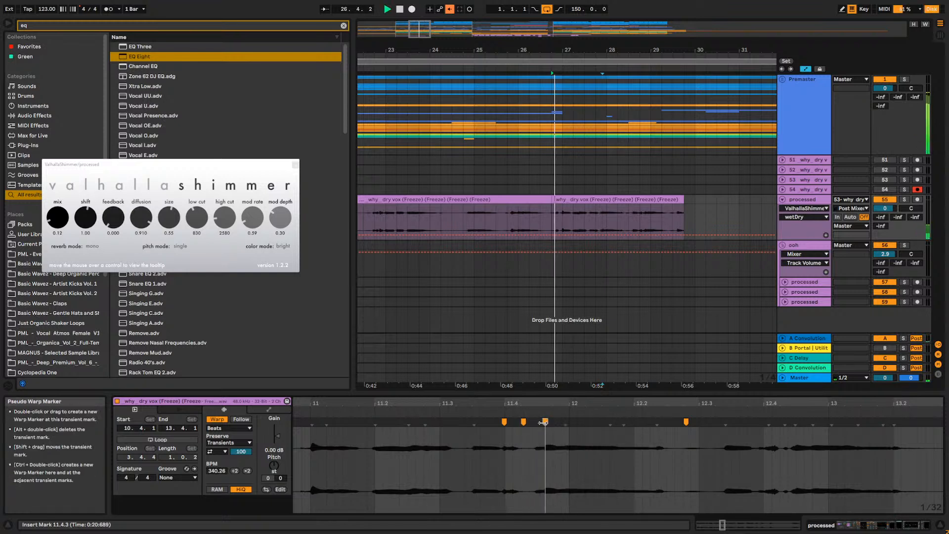
pyautogui.moveTo(542, 421); pyautogui.dragTo(539, 422)
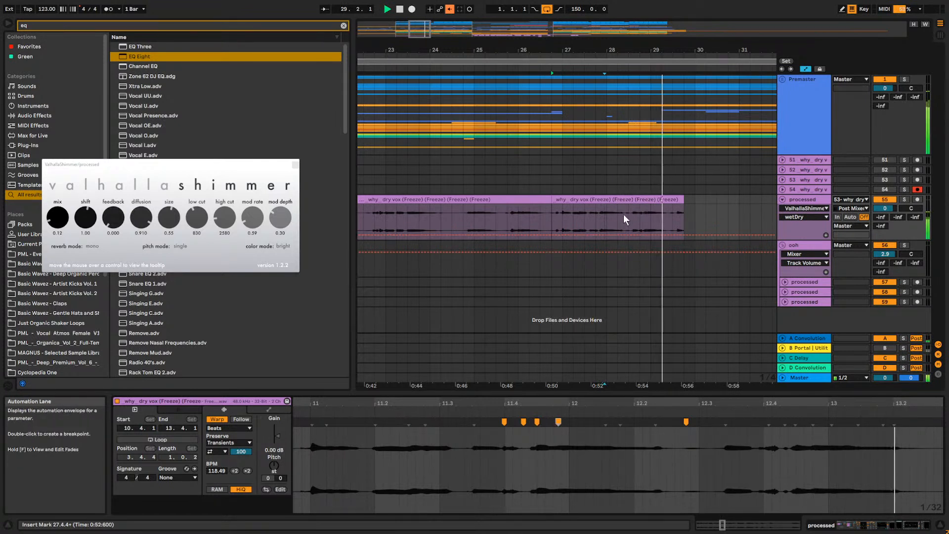
pyautogui.click(552, 217)
# Split the first drop vocal clip at 19.1.1, trim the remainder's start to 20.3.1, and replay from 16.3.1.
pyautogui.moveTo(416, 30); pyautogui.dragTo(406, 18)
pyautogui.click(426, 219)
pyautogui.press('space')
pyautogui.press('space')
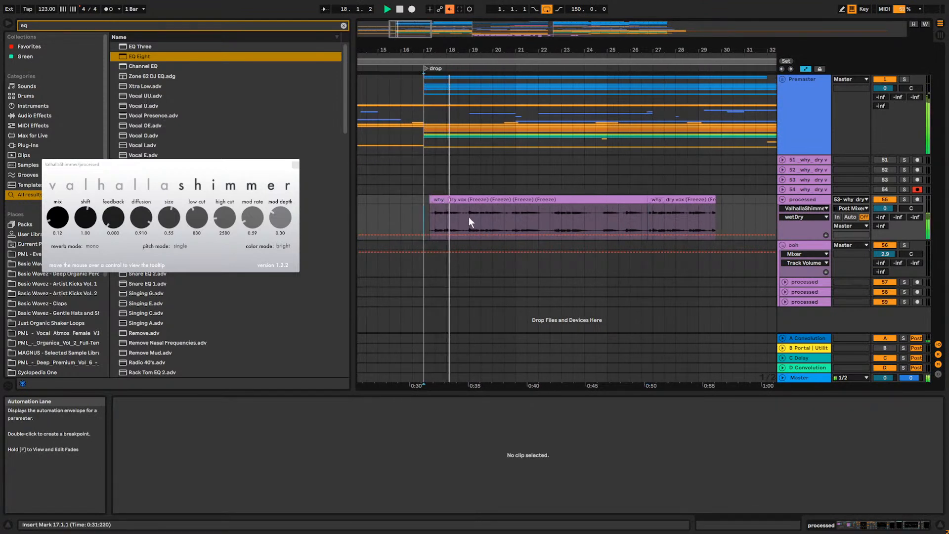
pyautogui.click(466, 218)
pyautogui.press('space')
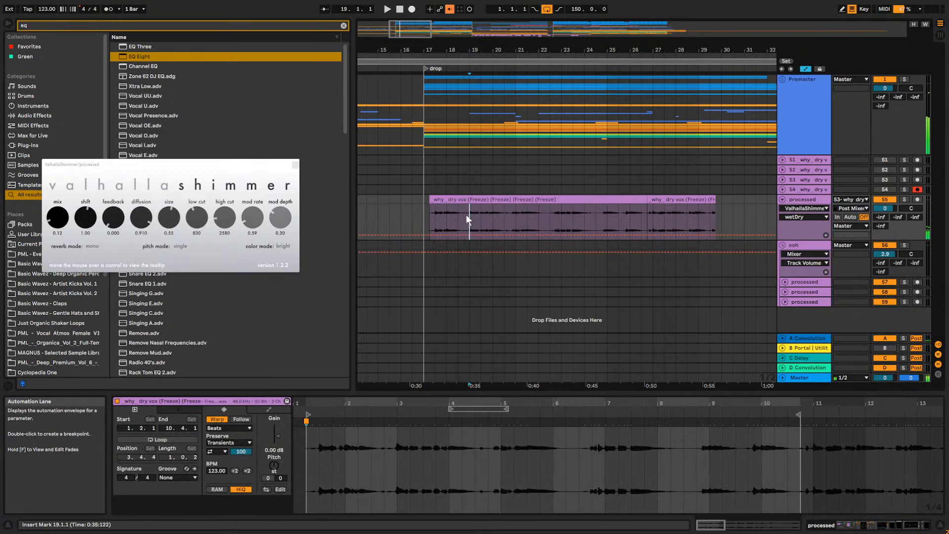
pyautogui.hotkey('ctrl', 'e')
pyautogui.moveTo(469, 203); pyautogui.dragTo(501, 203)
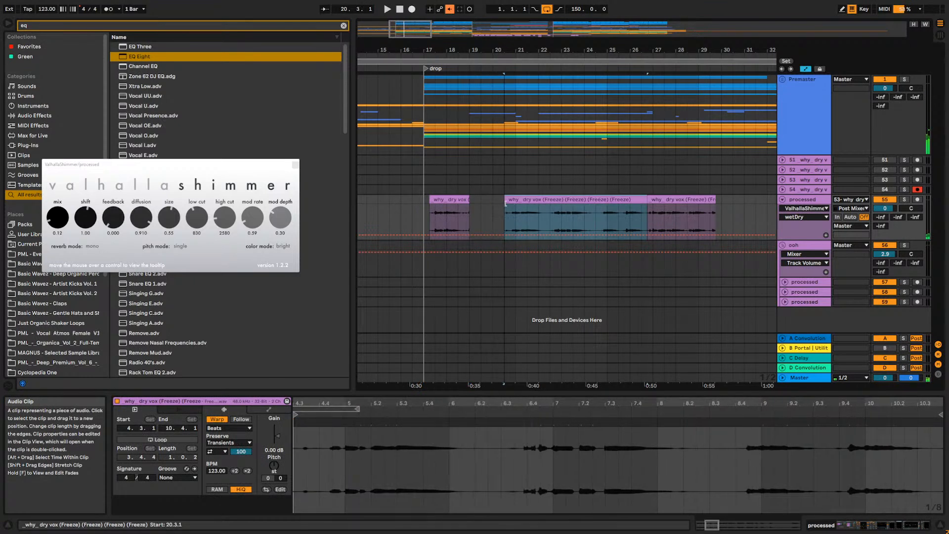
pyautogui.click(412, 211)
pyautogui.press('space')
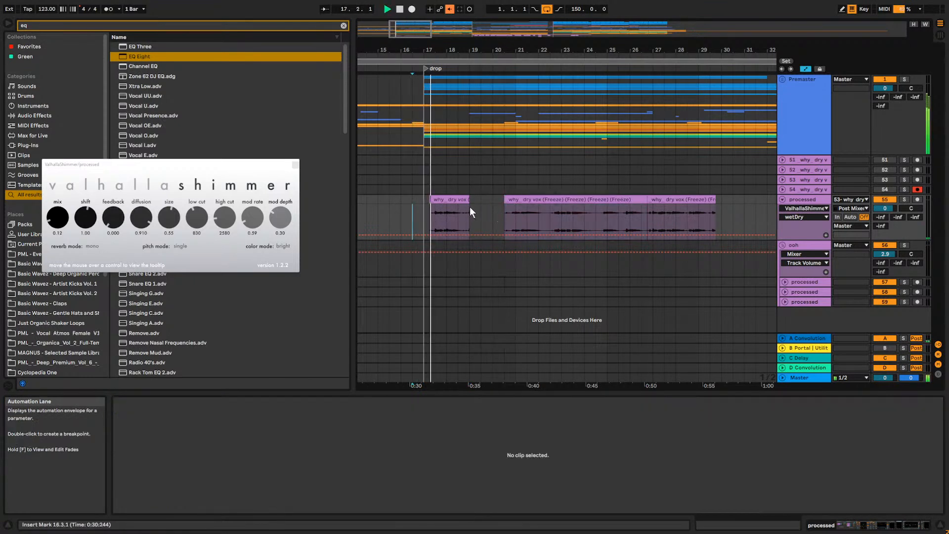
# Leave automation view and add a fade-out to the first drop vocal clip and a short fade-in to the second.
pyautogui.click(805, 69)
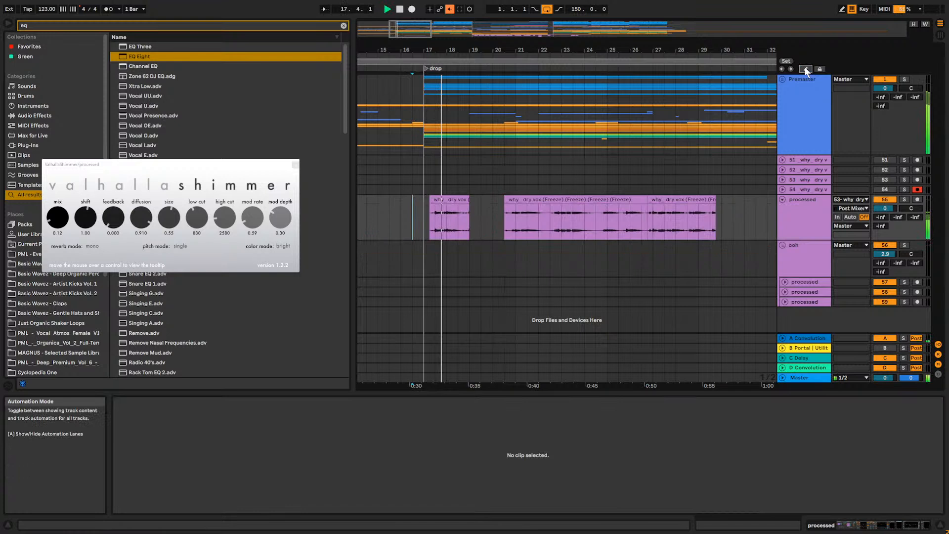
pyautogui.click(466, 204)
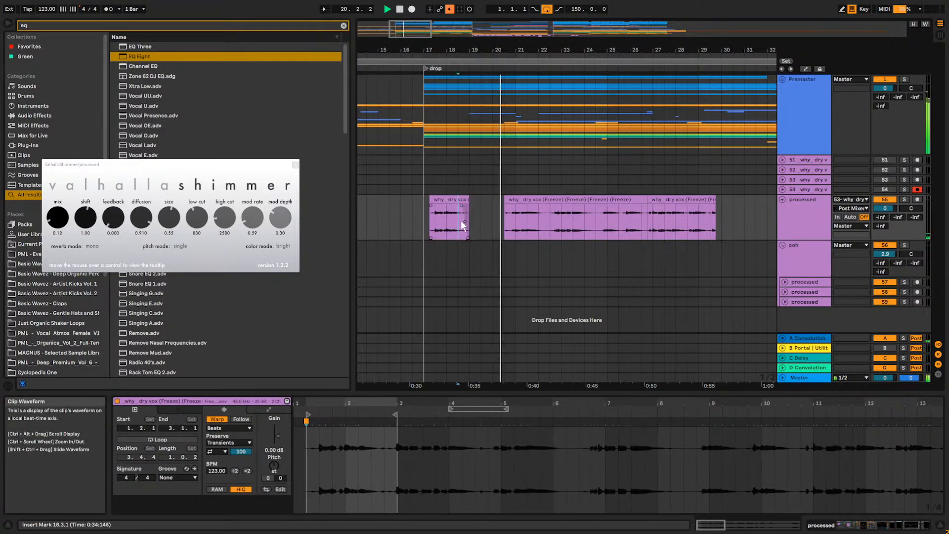
pyautogui.moveTo(505, 206); pyautogui.dragTo(510, 204)
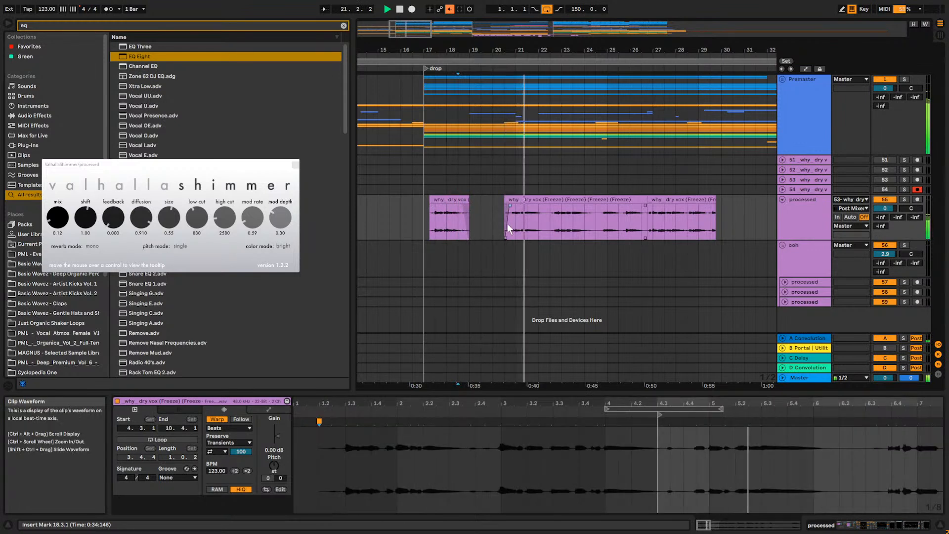
# Trim the second drop vocal clip's start to 20.4.1 and play it back.
pyautogui.click(509, 220)
pyautogui.press('space')
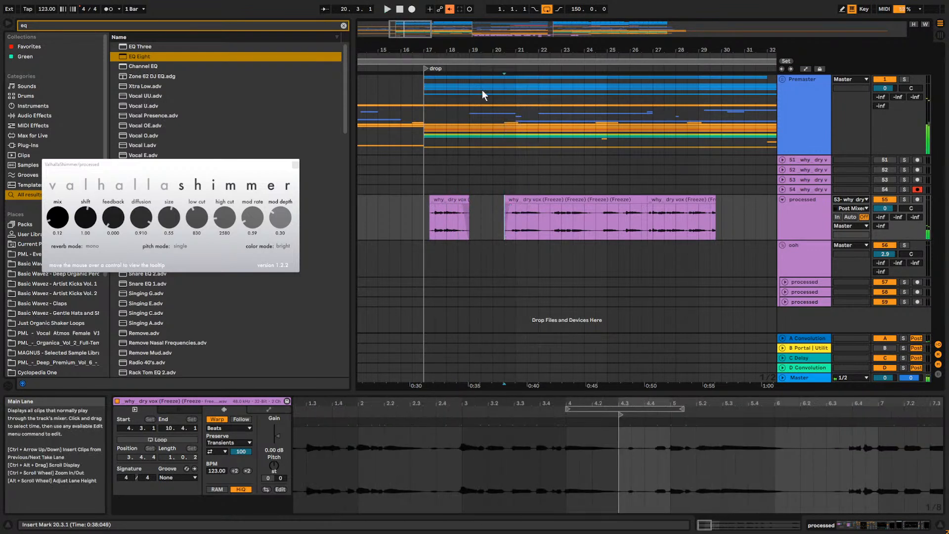
pyautogui.moveTo(487, 50); pyautogui.dragTo(484, 73)
pyautogui.moveTo(521, 200); pyautogui.dragTo(534, 205)
pyautogui.press('space')
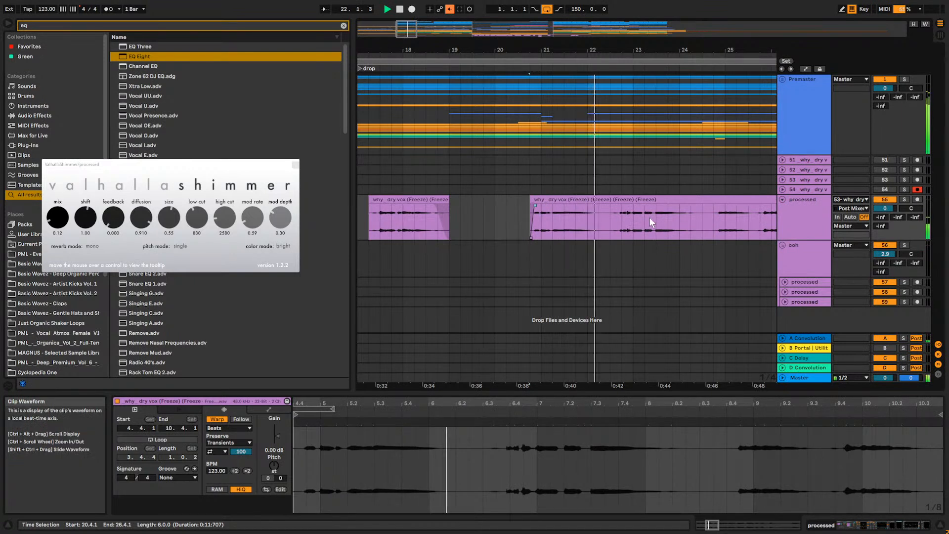
# Split the second vocal clip at 22.2.1 and trim the remainder's start to 23.3.1.
pyautogui.press('space')
pyautogui.click(599, 218)
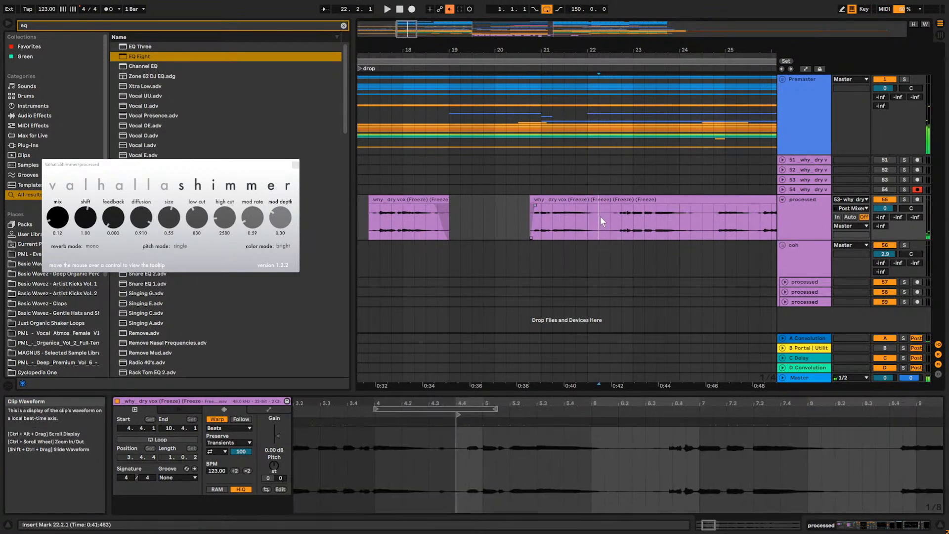
pyautogui.hotkey('ctrl', 'e')
pyautogui.moveTo(602, 200); pyautogui.dragTo(656, 201)
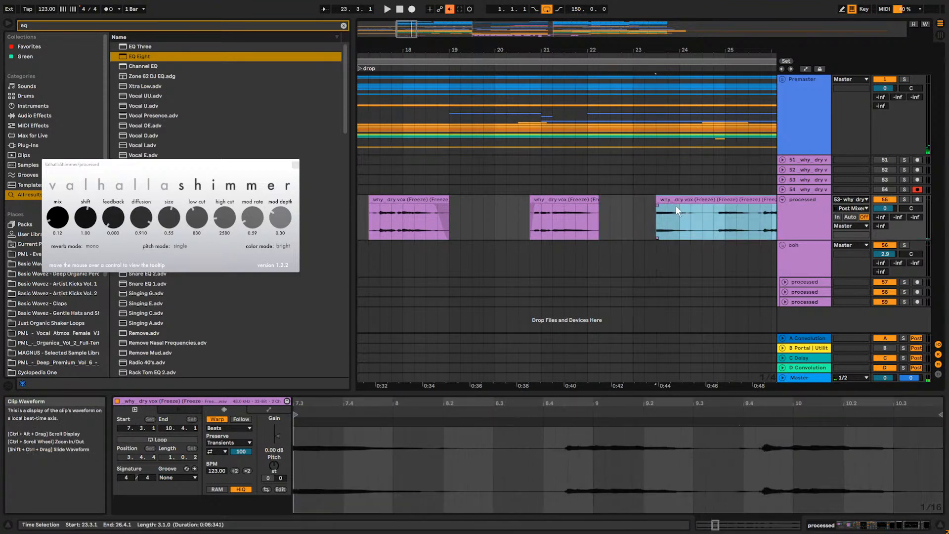
# Audition the trimmed third vocal clip from 23.3.1 and again from around 25.1.1.
pyautogui.click(653, 228)
pyautogui.press('space')
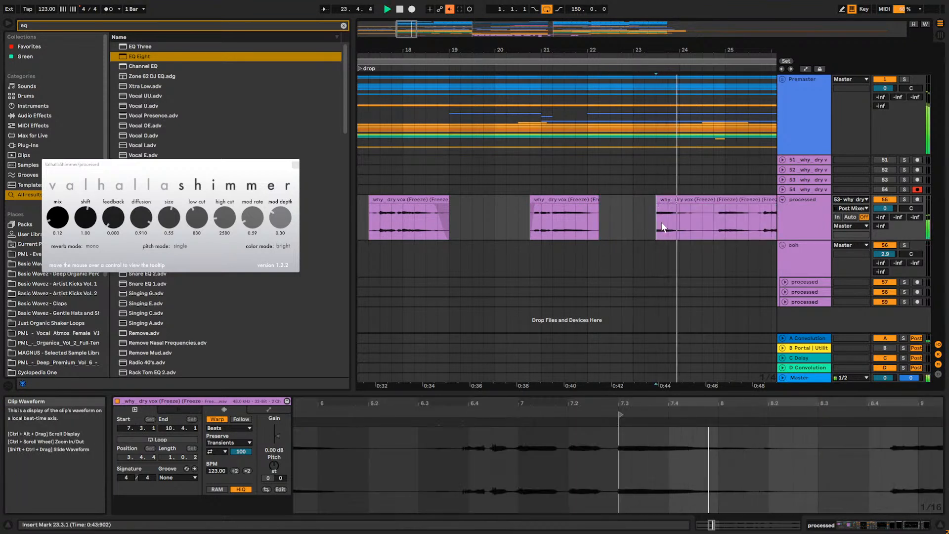
pyautogui.press('space')
pyautogui.click(692, 223)
pyautogui.click(710, 224)
pyautogui.press('space')
pyautogui.press('space')
pyautogui.moveTo(461, 45)
pyautogui.mouseDown()
pyautogui.moveTo(504, 39)
pyautogui.moveTo(462, 31)
pyautogui.mouseUp()
pyautogui.click(639, 216)
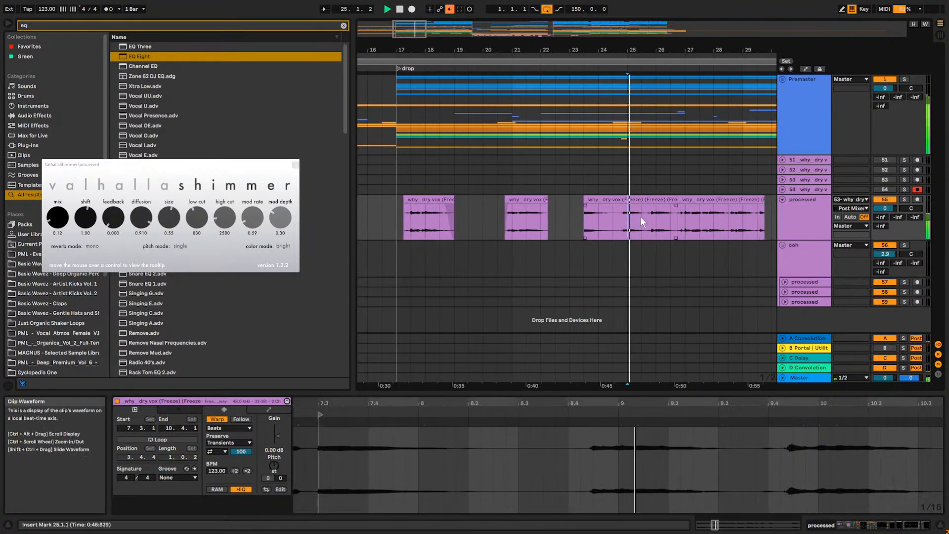
pyautogui.press('space')
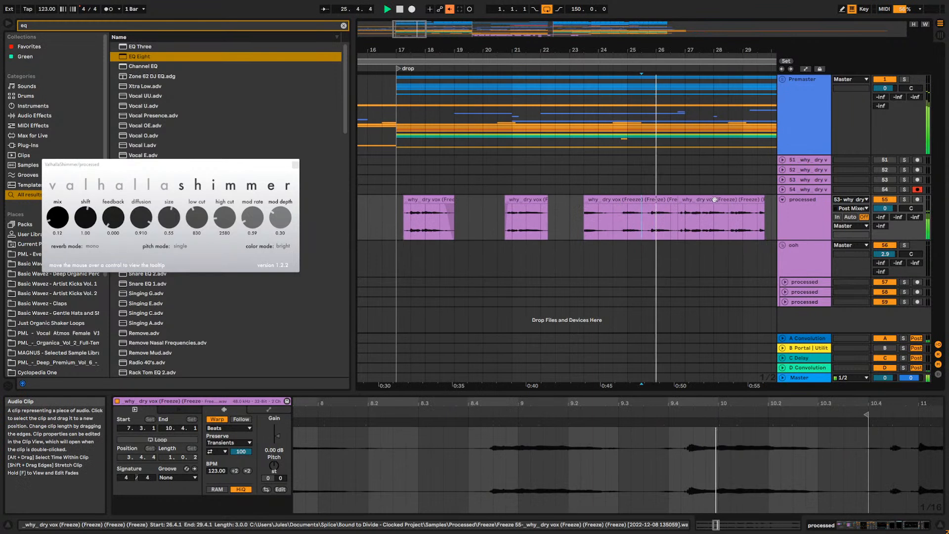
# Play the last drop vocal clip from 26.4.1 and extend its end to 30.3.1.
pyautogui.click(677, 222)
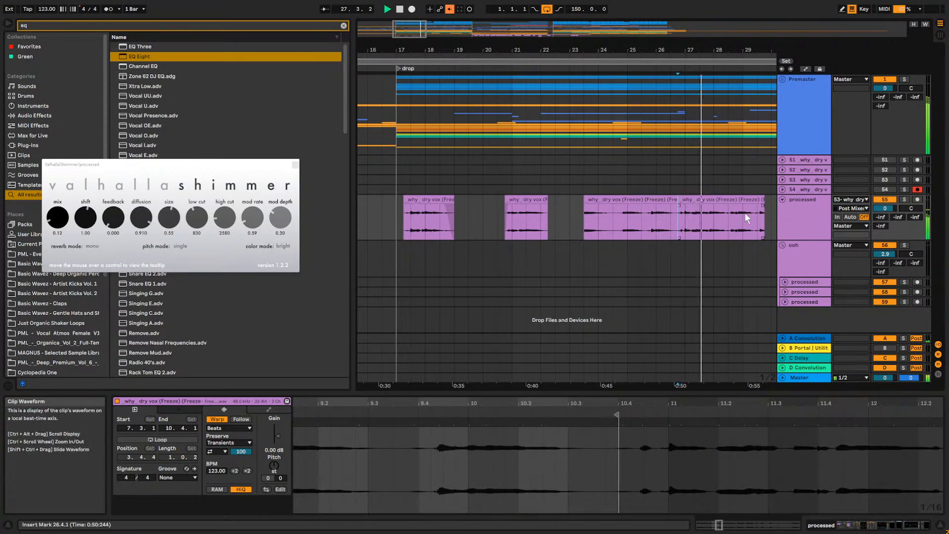
pyautogui.click(728, 220)
pyautogui.moveTo(760, 216); pyautogui.dragTo(708, 207)
# Audition the break's processed vocals from around 58.1.1, bar 60 and 74.1.1.
pyautogui.moveTo(501, 51); pyautogui.dragTo(366, 38)
pyautogui.click(708, 227)
pyautogui.press('space')
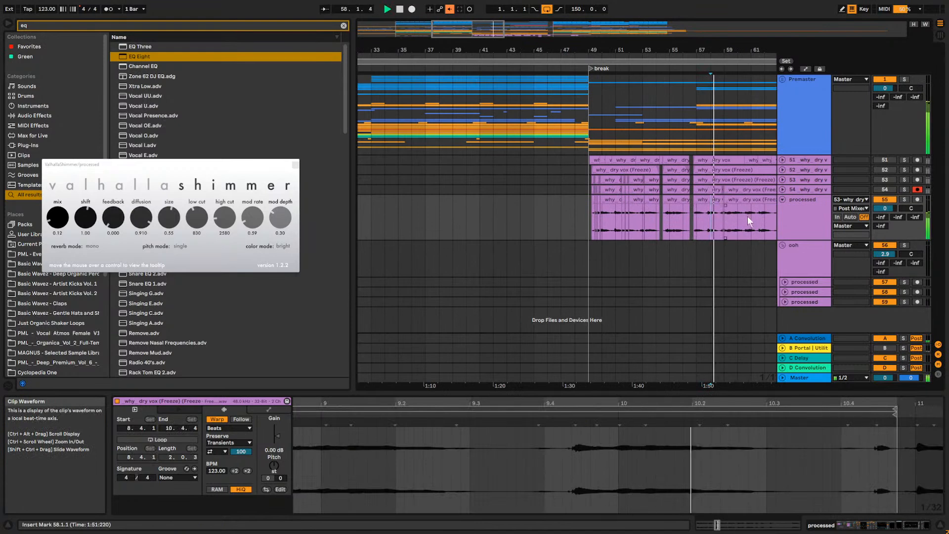
pyautogui.click(747, 216)
pyautogui.press('space')
pyautogui.press('space')
pyautogui.moveTo(655, 47); pyautogui.dragTo(398, 48)
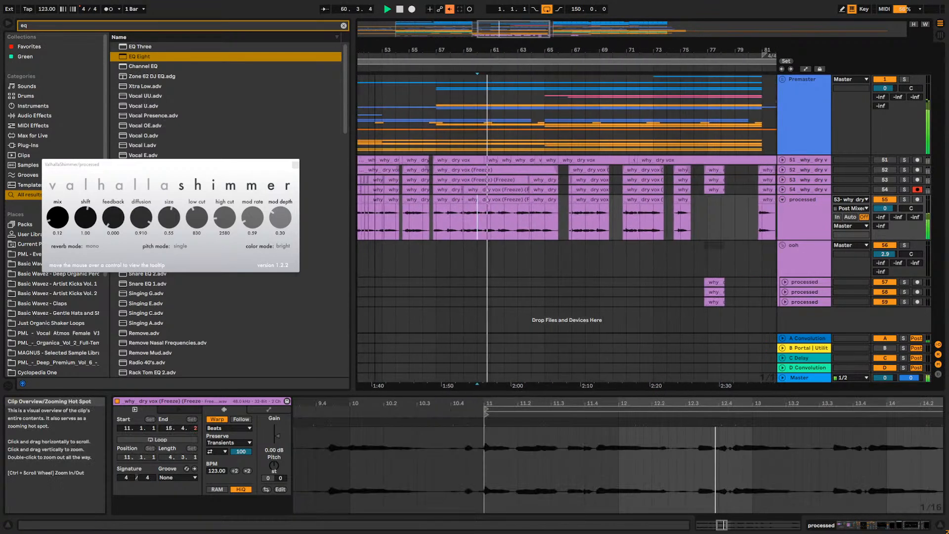
pyautogui.click(673, 228)
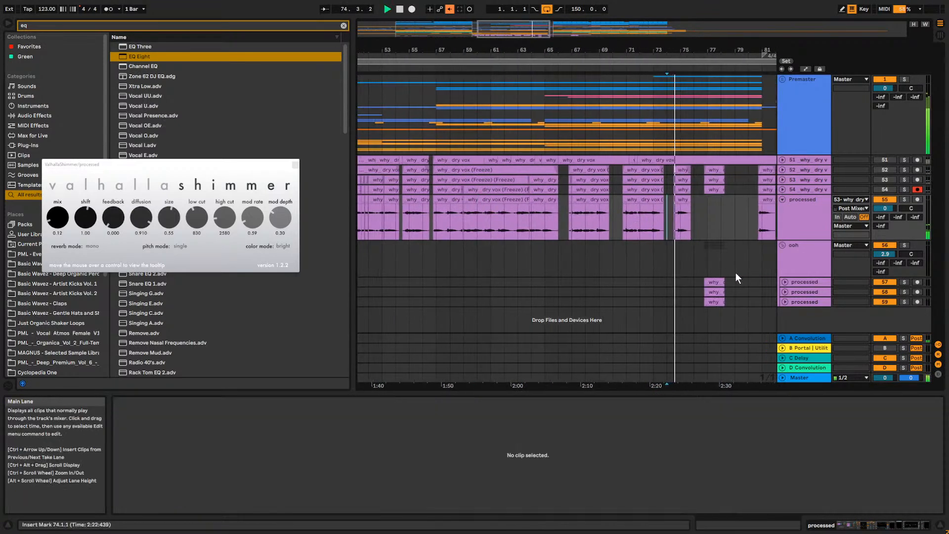
# Copy the break's clips on the three lower processed tracks, from 76.1.1 to 79.1.1, into the drop at 25.1.1.
pyautogui.click(728, 292)
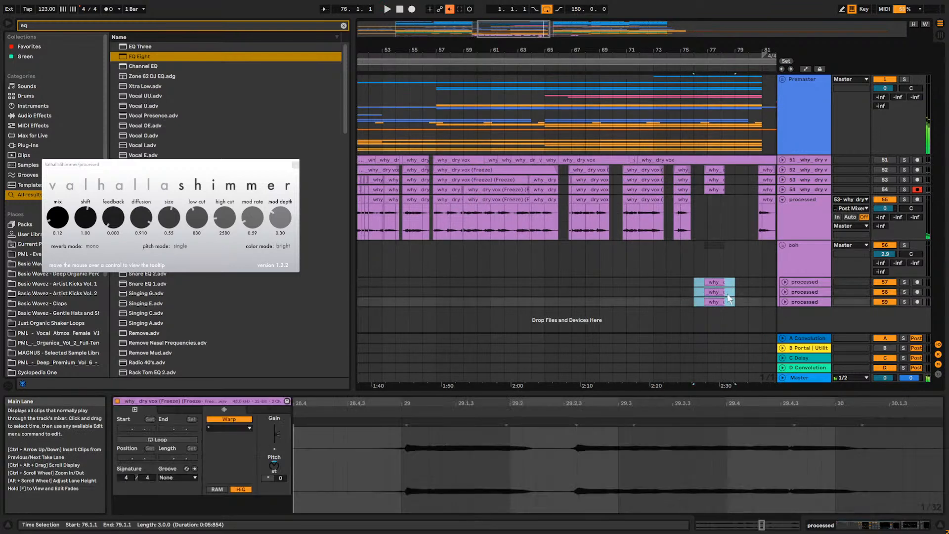
pyautogui.moveTo(468, 28); pyautogui.dragTo(431, 28)
pyautogui.click(495, 285)
pyautogui.hotkey('ctrl', 'v')
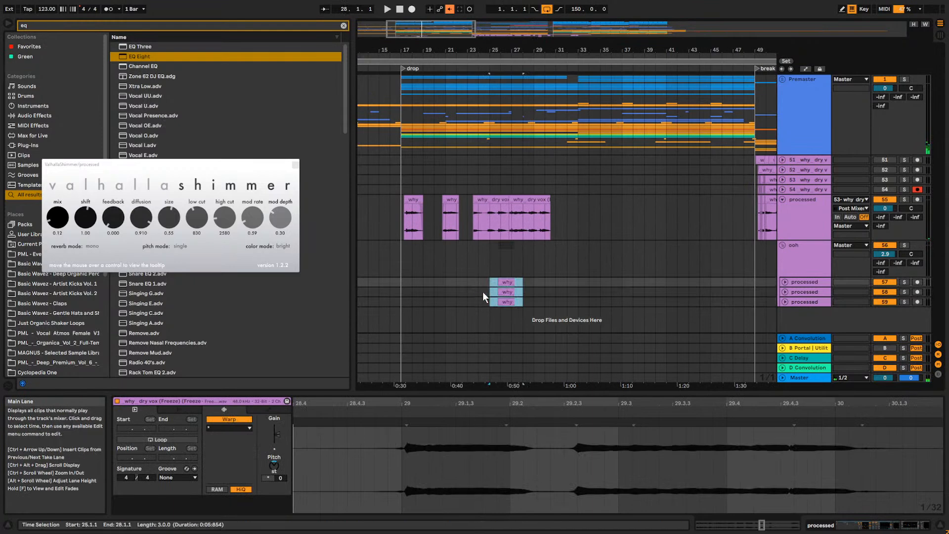
# Play the drop from 17.1.1 and deactivate the first, third and fourth clips on the main processed vocal track.
pyautogui.click(402, 280)
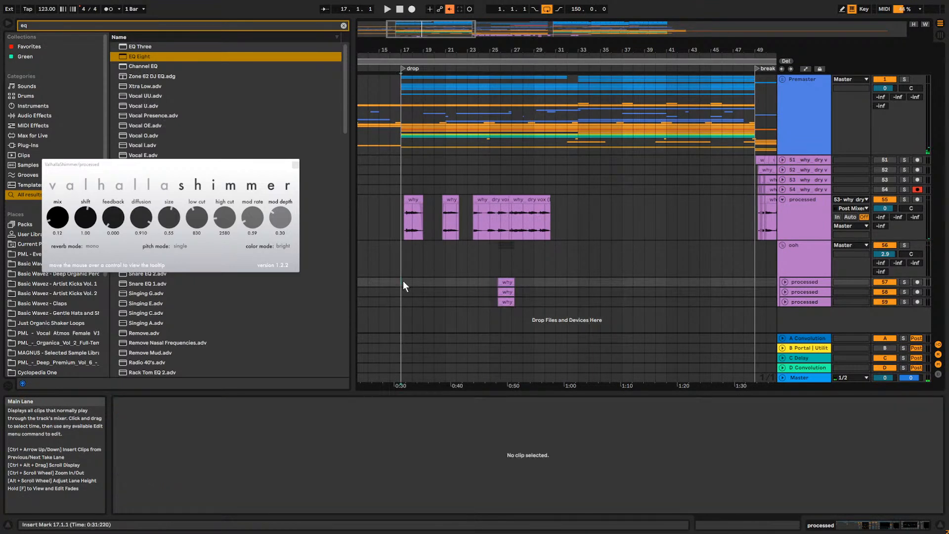
pyautogui.click(415, 200)
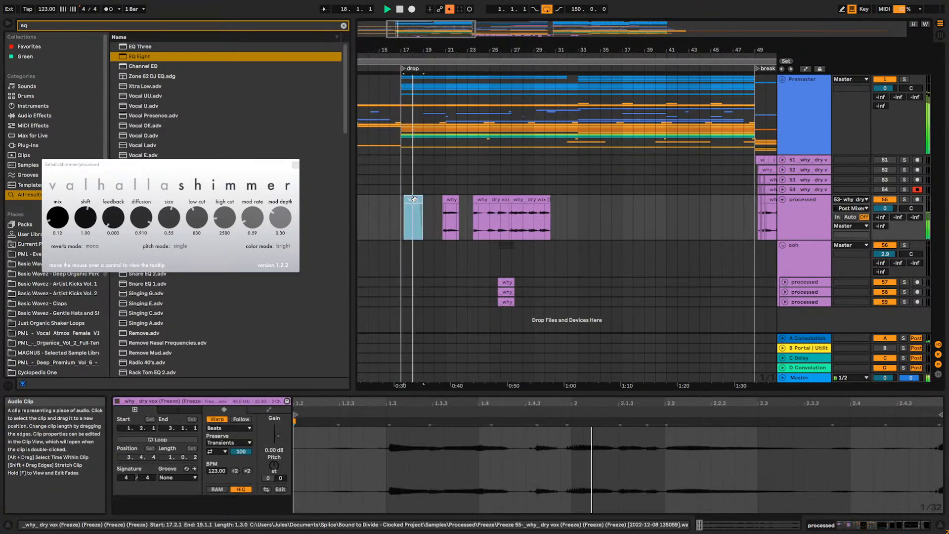
pyautogui.click(433, 224)
pyautogui.click(453, 198)
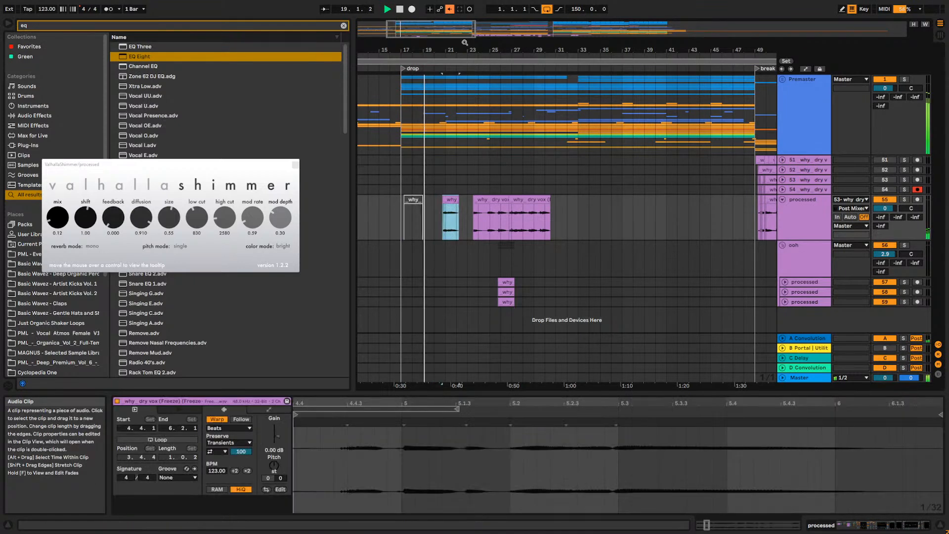
pyautogui.scroll(3, 443, 173)
pyautogui.click(521, 199)
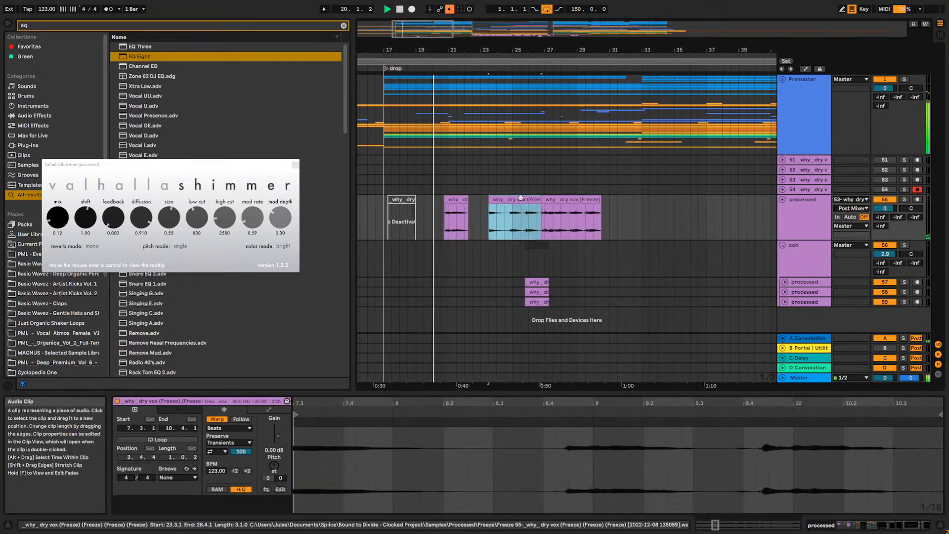
pyautogui.press('0')
pyautogui.click(556, 200)
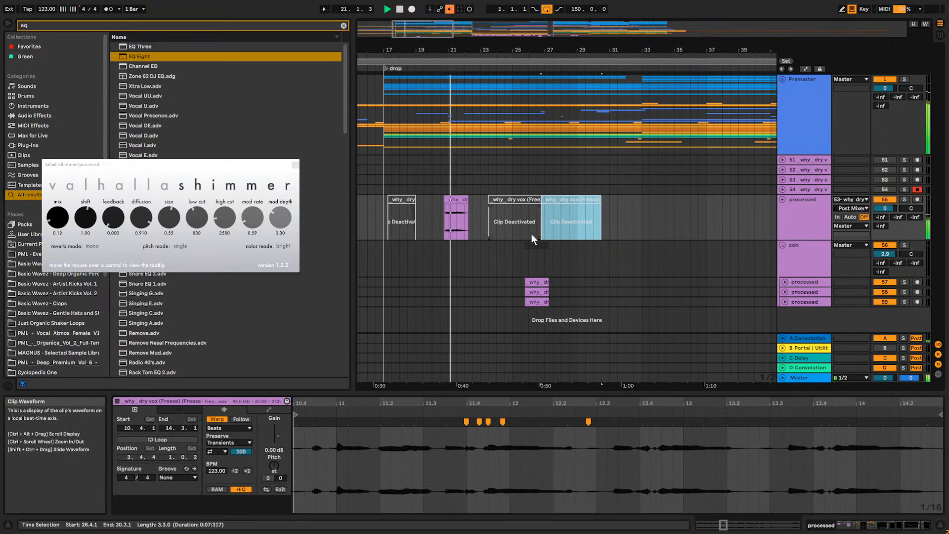
pyautogui.press('0')
# Duplicate the main processed vocal track's section from 17.1.1 to 25.1.1 so the copy fills 25.1.1 to 33.1.1.
pyautogui.click(513, 282)
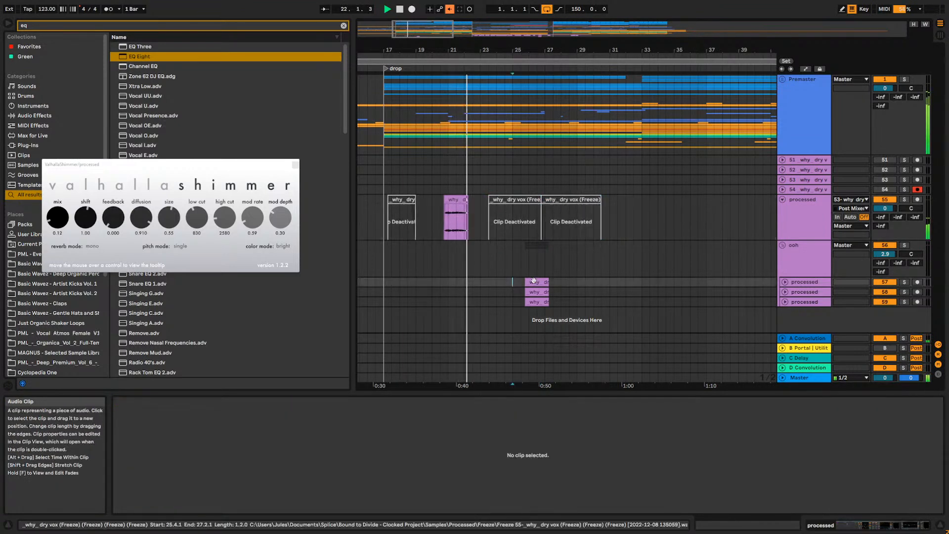
pyautogui.click(446, 211)
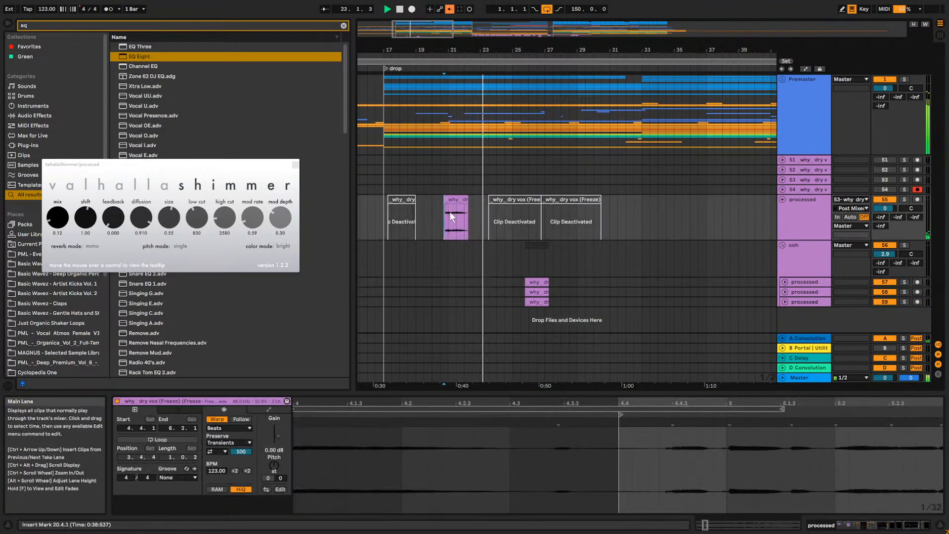
pyautogui.click(480, 217)
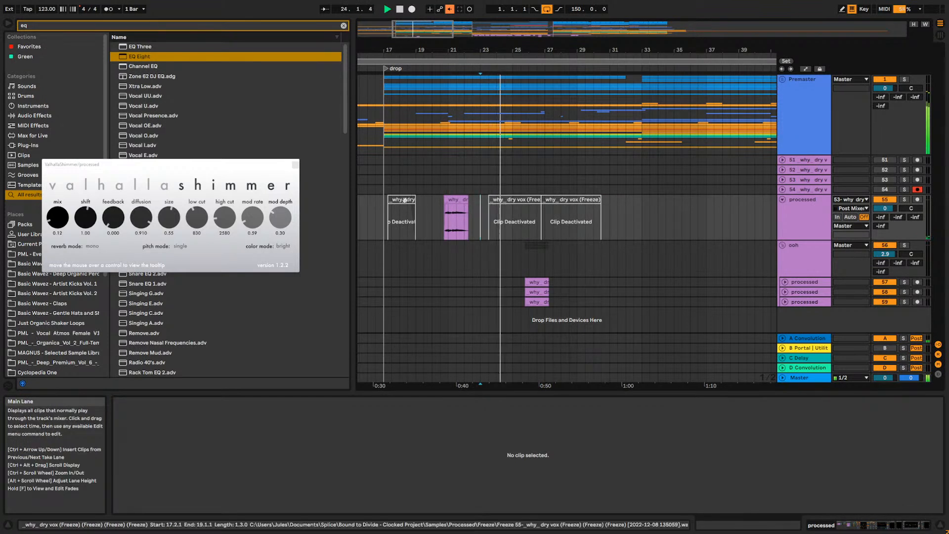
pyautogui.moveTo(387, 200); pyautogui.dragTo(529, 215)
pyautogui.hotkey('ctrl', 'd')
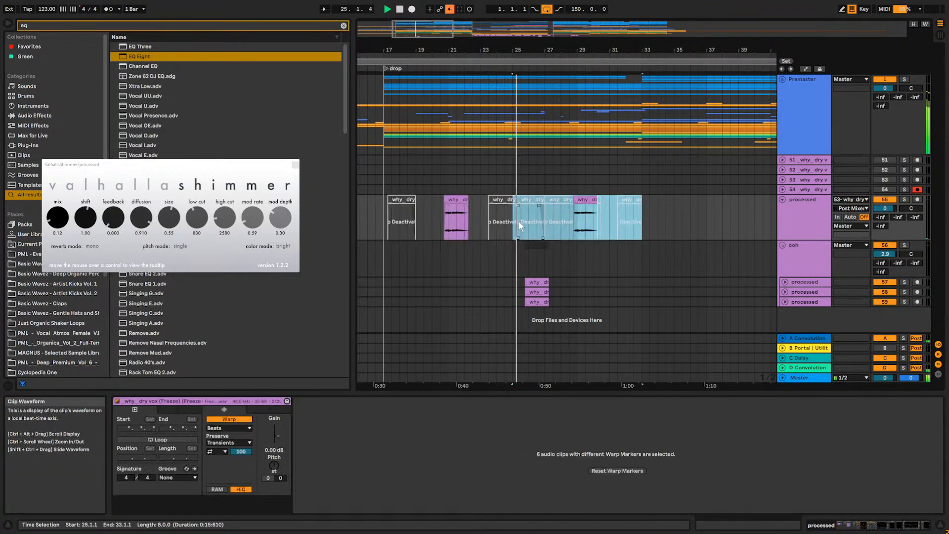
# Lower the ooh track's volume to -2.8 dB and show its effects.
pyautogui.click(569, 268)
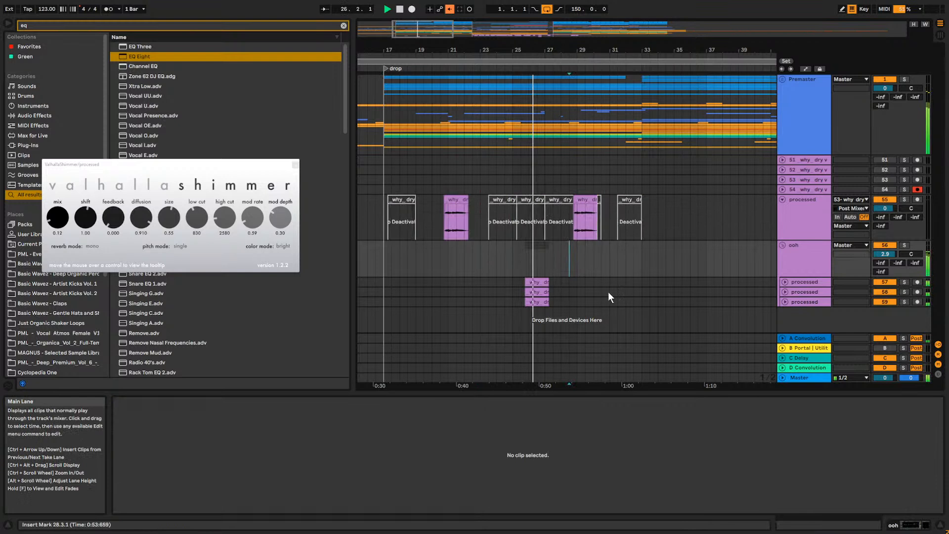
pyautogui.doubleClick(885, 254)
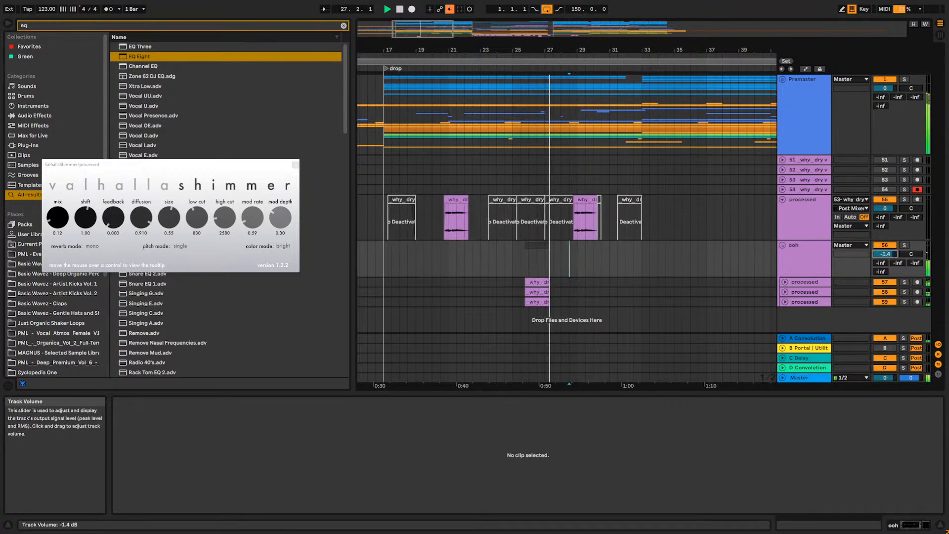
pyautogui.moveTo(884, 254); pyautogui.dragTo(884, 255)
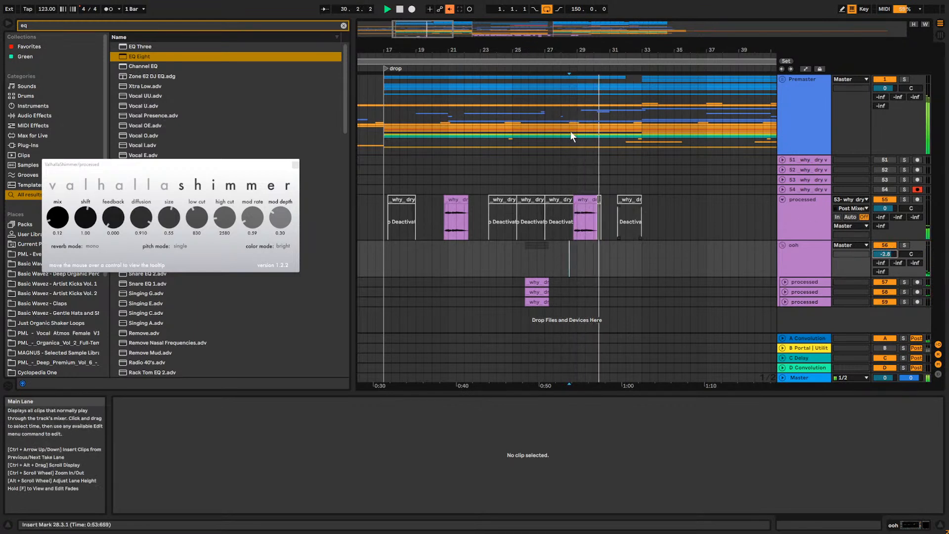
pyautogui.click(799, 257)
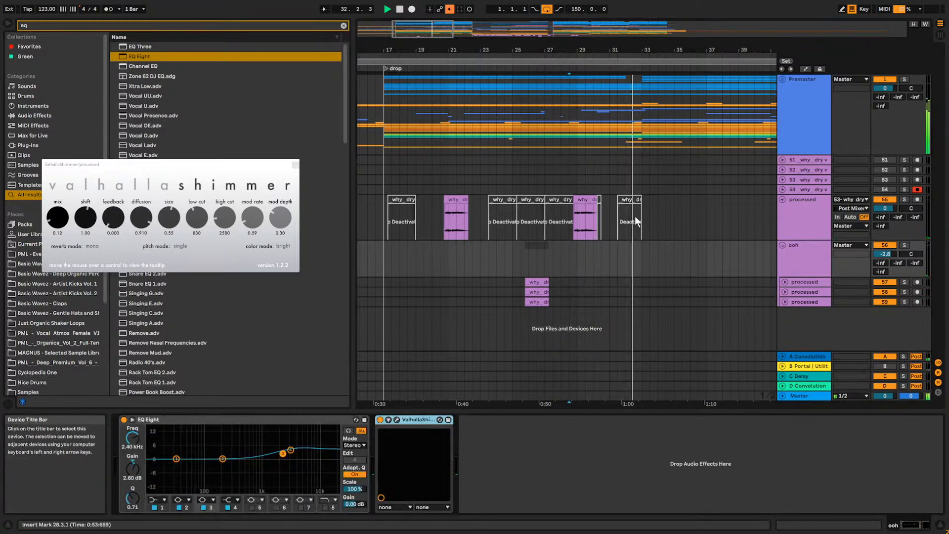
# Copy the three lower processed tracks' section from 25.1.1 to 27.3.1 and paste it at around bar 31.
pyautogui.moveTo(387, 204); pyautogui.dragTo(393, 199)
pyautogui.moveTo(509, 282); pyautogui.dragTo(553, 299)
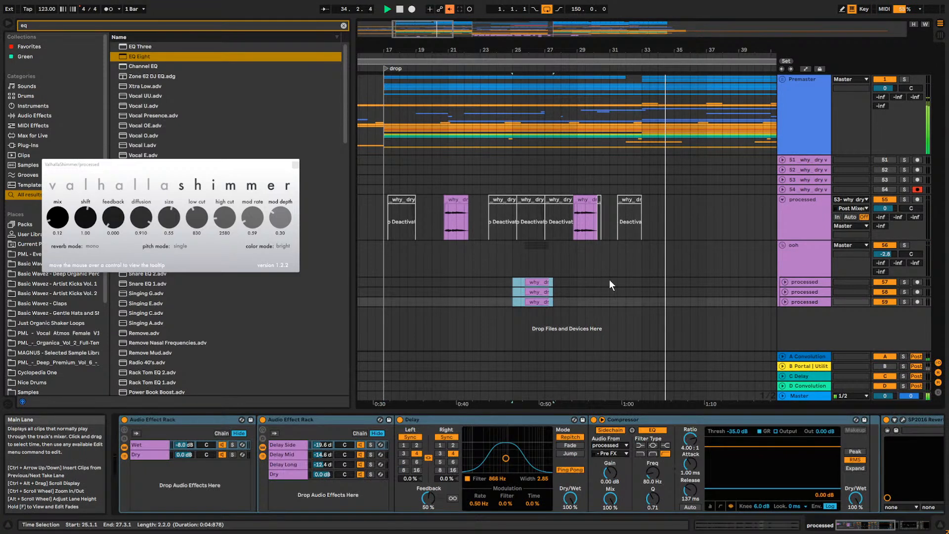
pyautogui.click(609, 281)
pyautogui.hotkey('ctrl', 'v')
# Replay the drop from bar 17, deactivate the three lower tracks' clips between 24.3.1 and 28.3.1, and show the main processed track's effects.
pyautogui.click(385, 279)
pyautogui.press('space')
pyautogui.press('space')
pyautogui.moveTo(519, 278); pyautogui.dragTo(567, 301)
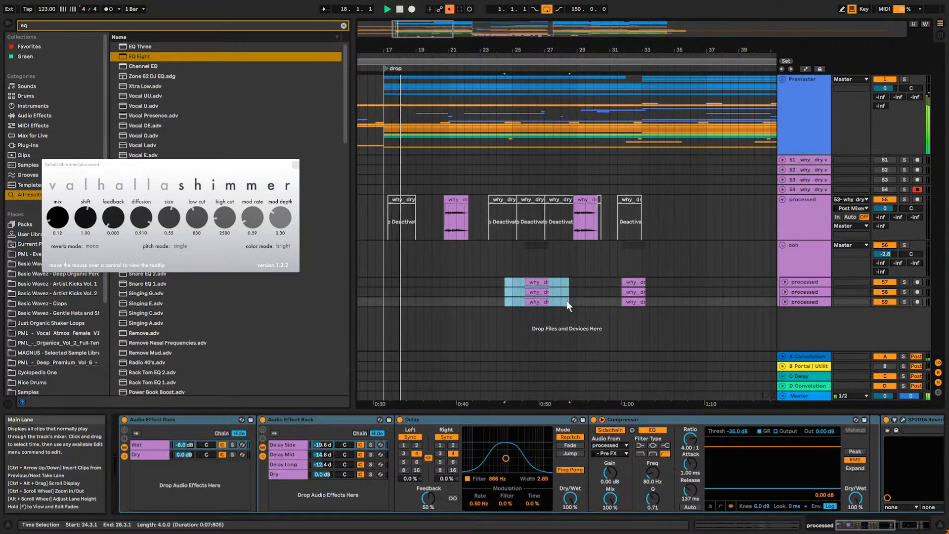
pyautogui.press('0')
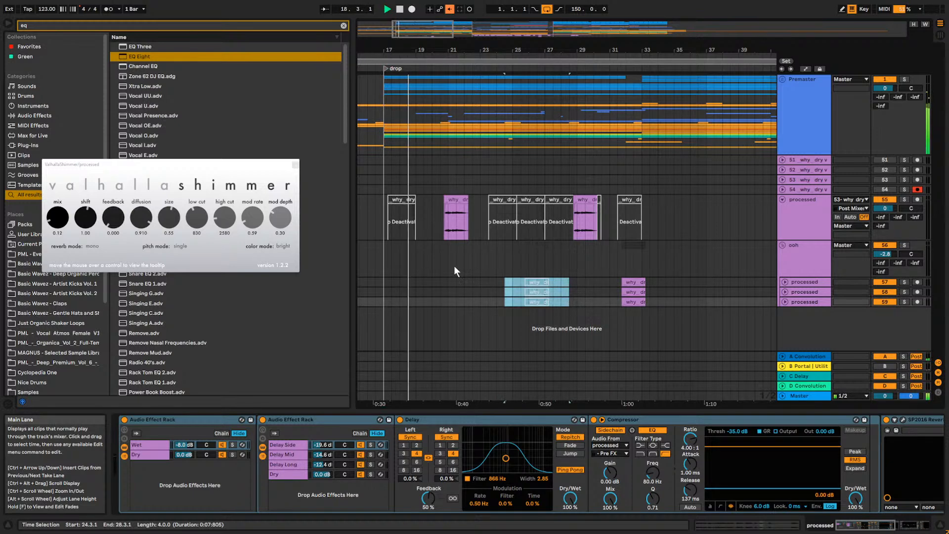
pyautogui.click(805, 218)
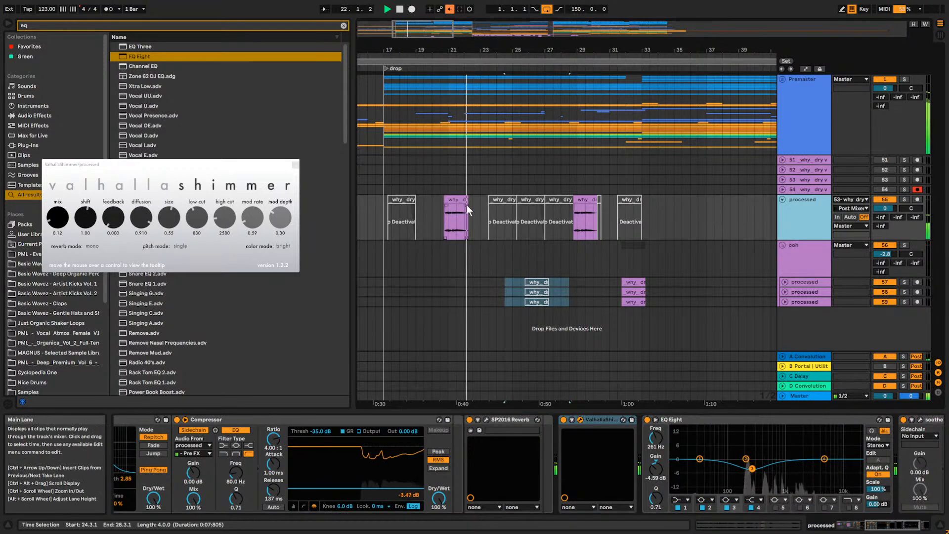
pyautogui.click(555, 283)
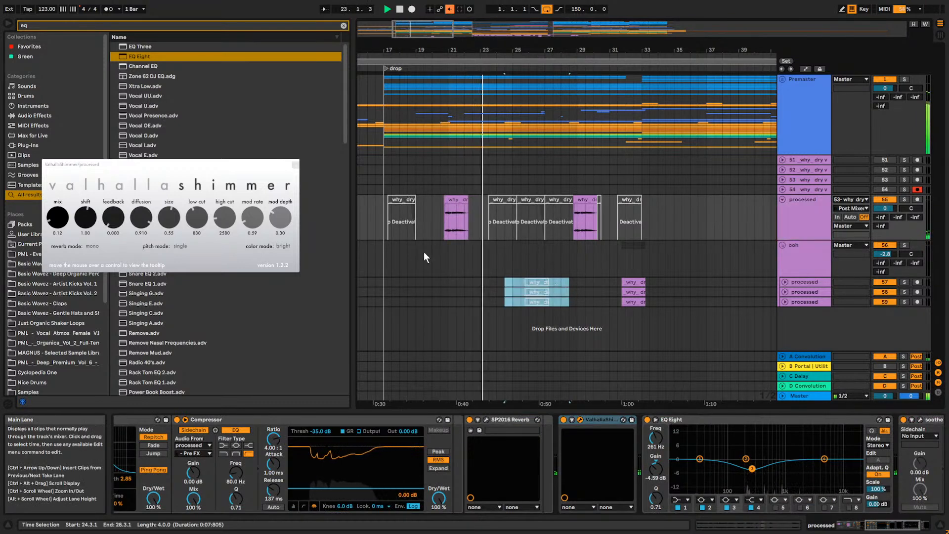
pyautogui.click(589, 236)
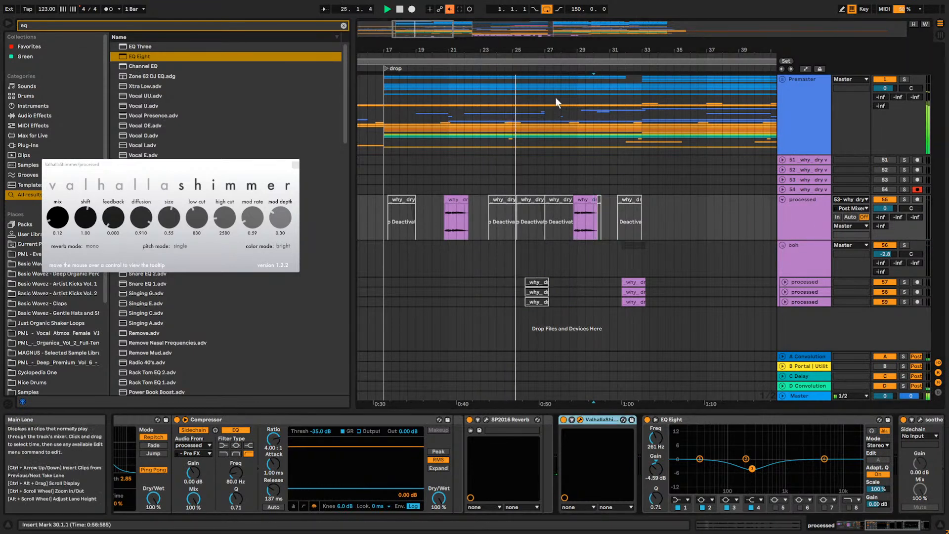
# Duplicate the drop's processed and ooh vocal tracks from 17.1.1 to 33.1.1 so the copy fills 33.1.1 to 49.1.1.
pyautogui.click(576, 259)
pyautogui.moveTo(416, 30); pyautogui.dragTo(404, 86)
pyautogui.moveTo(419, 33)
pyautogui.mouseDown()
pyautogui.moveTo(431, 24)
pyautogui.moveTo(402, 26)
pyautogui.mouseUp()
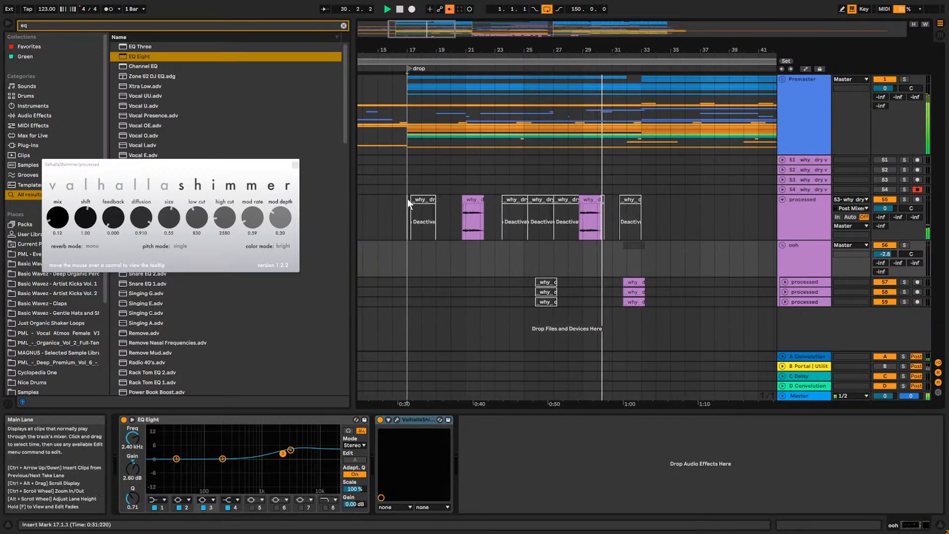
pyautogui.moveTo(406, 198); pyautogui.dragTo(639, 245)
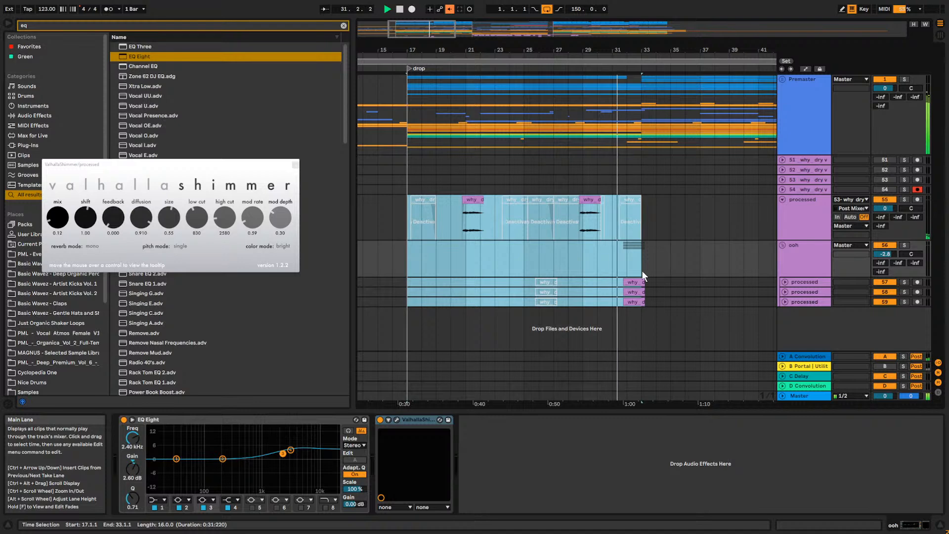
pyautogui.hotkey('ctrl', 'd')
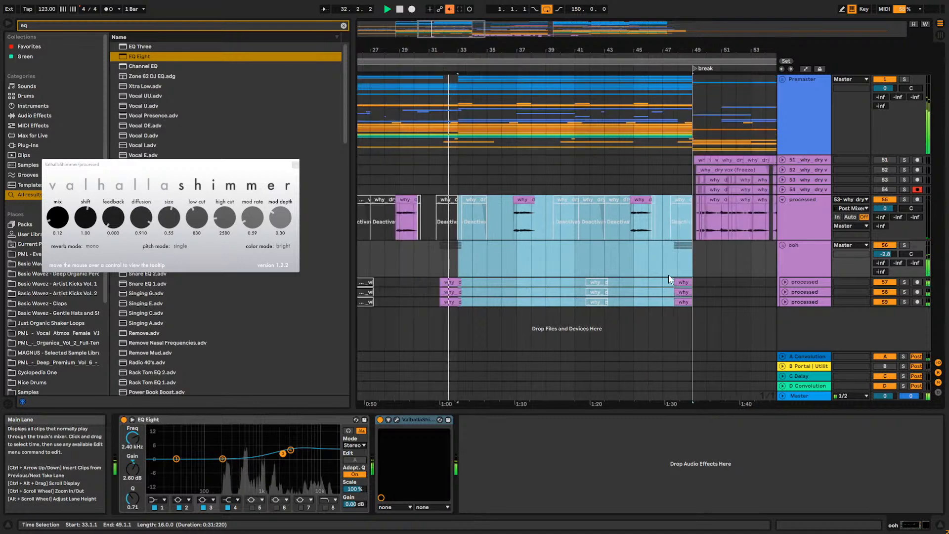
pyautogui.click(522, 256)
pyautogui.click(521, 248)
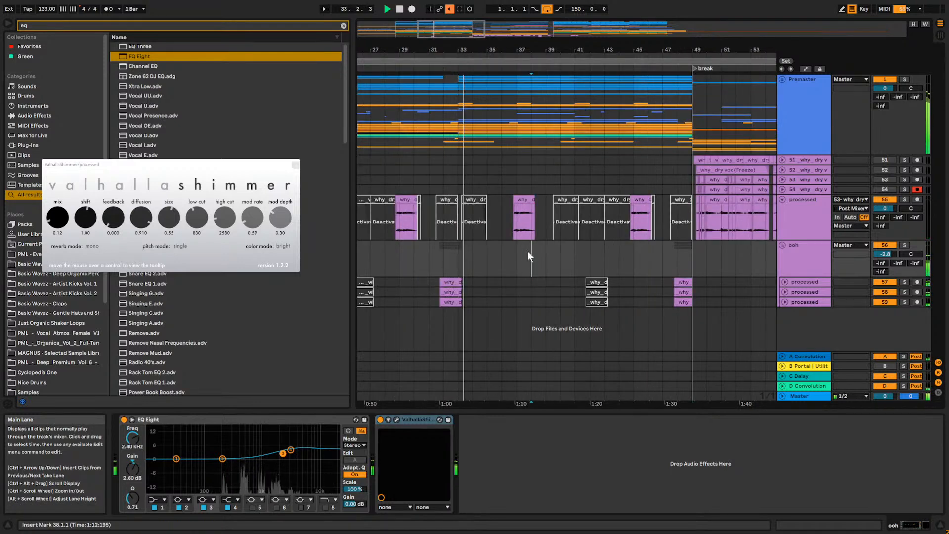
# Stop playback, search the browser for echoboy, and add EchoBoy to the end of the main processed track's effects.
pyautogui.click(806, 218)
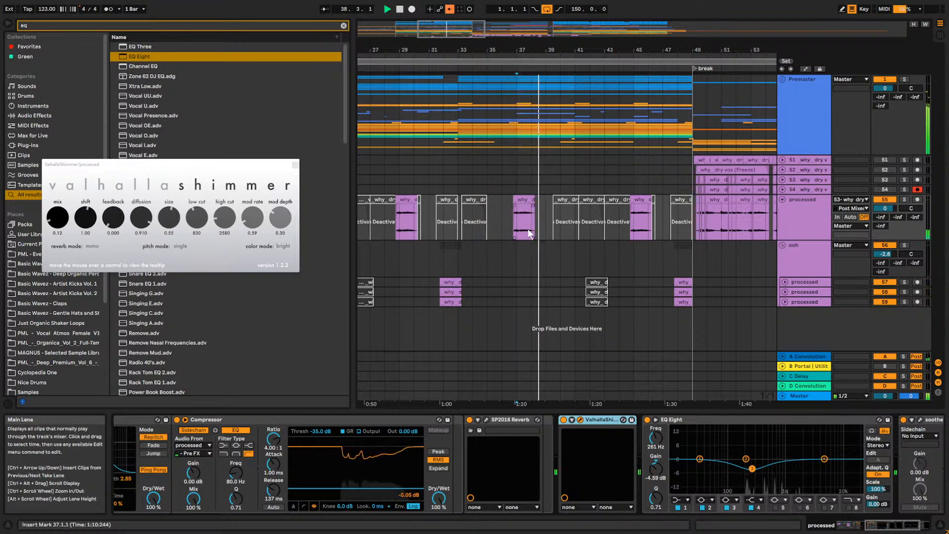
pyautogui.press('space')
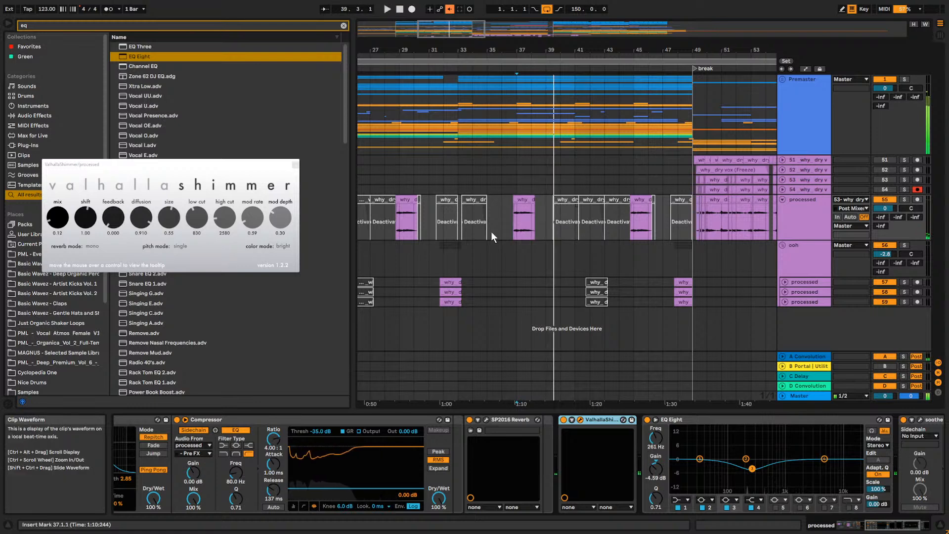
pyautogui.moveTo(475, 33); pyautogui.dragTo(448, 33)
pyautogui.click(430, 225)
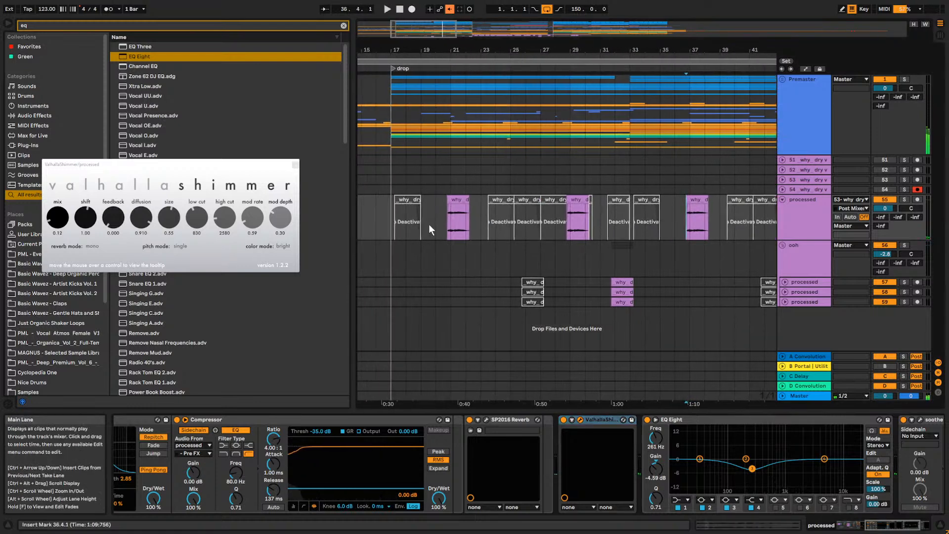
pyautogui.doubleClick(785, 218)
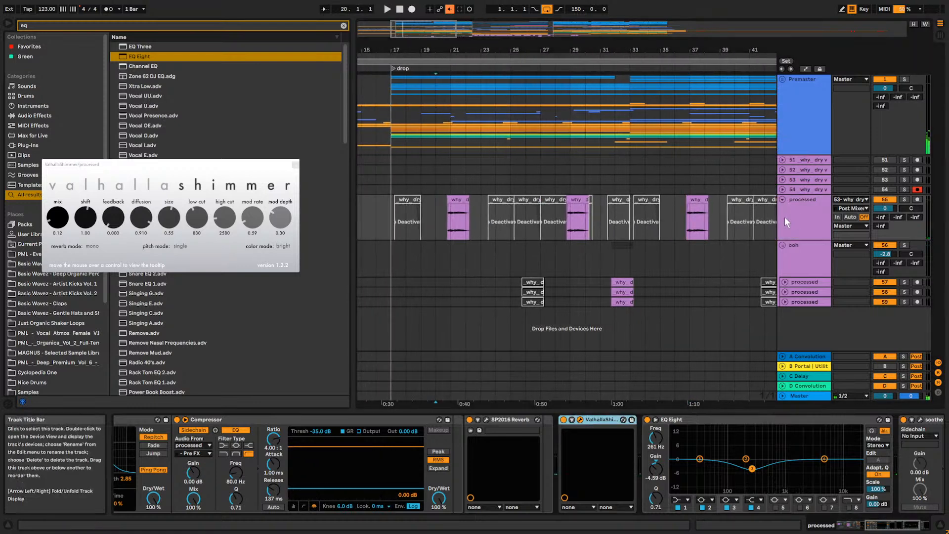
pyautogui.click(343, 26)
pyautogui.write('delay')
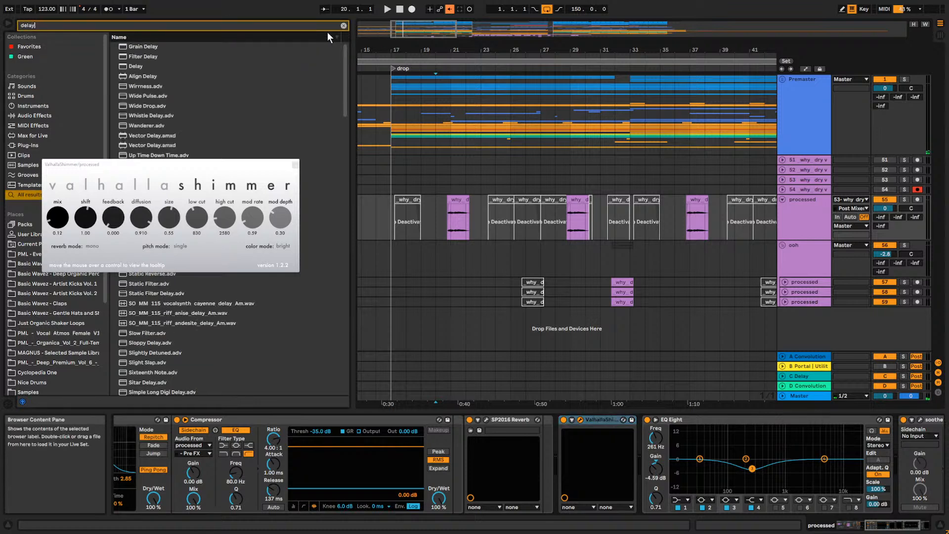
pyautogui.click(342, 26)
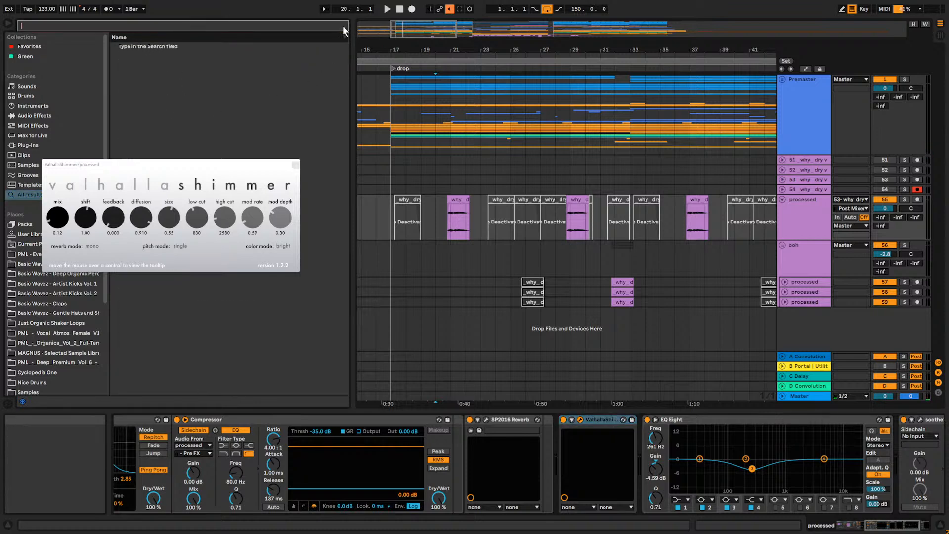
pyautogui.write('echoboy')
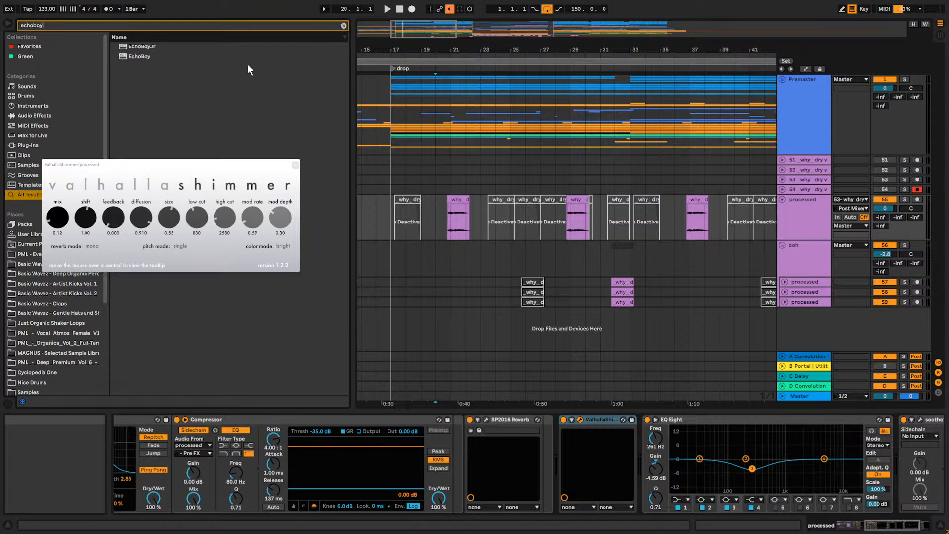
pyautogui.doubleClick(139, 56)
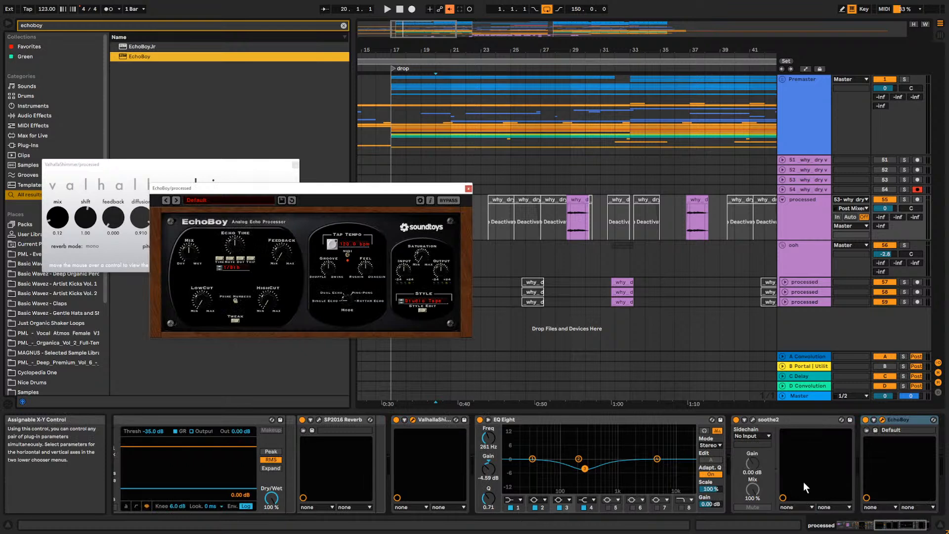
# Set EchoBoy's echo style to Memory Man, adjust its mix, and audition the vocal from bar 20.
pyautogui.click(200, 201)
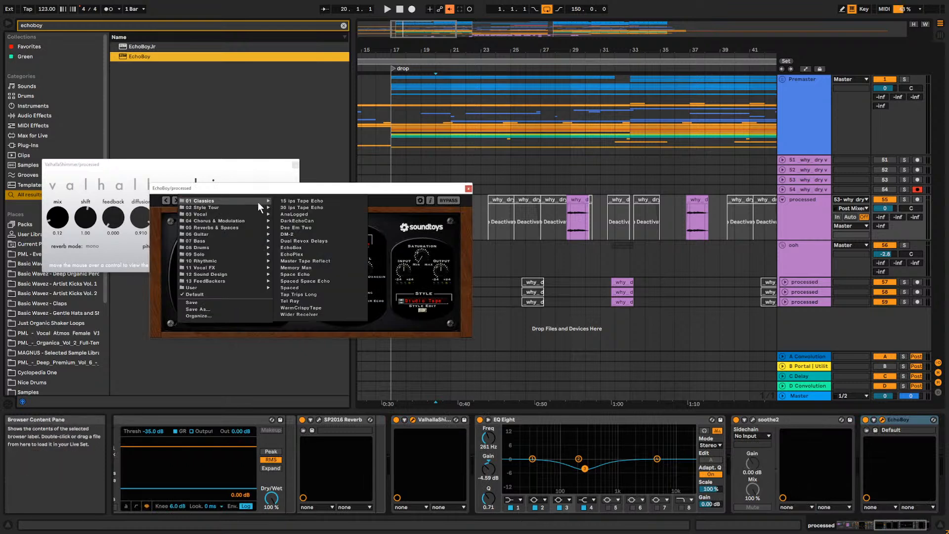
pyautogui.moveTo(224, 212)
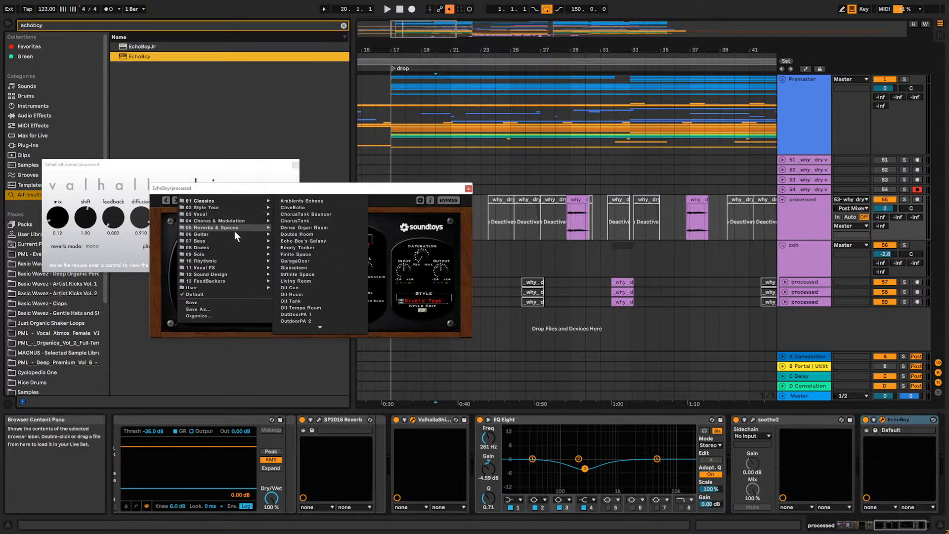
pyautogui.click(417, 215)
pyautogui.click(420, 302)
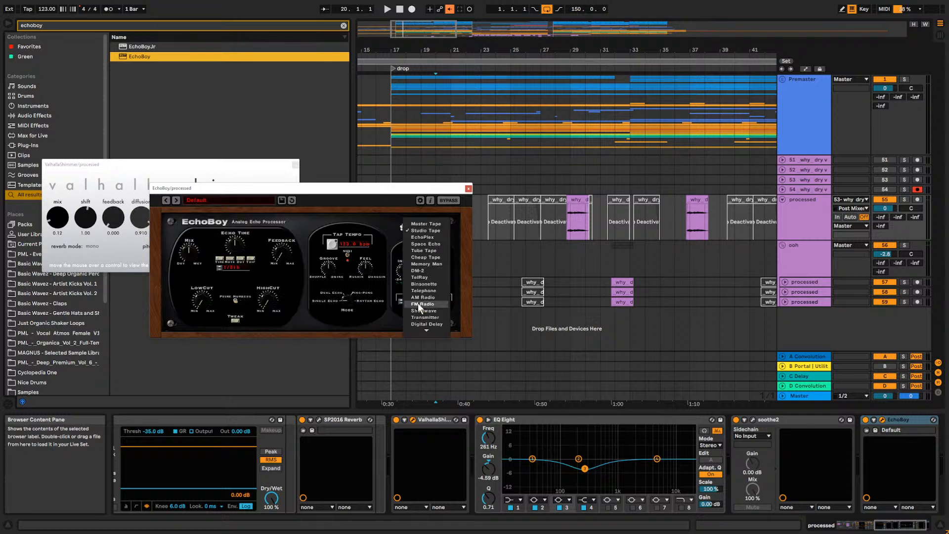
pyautogui.click(434, 265)
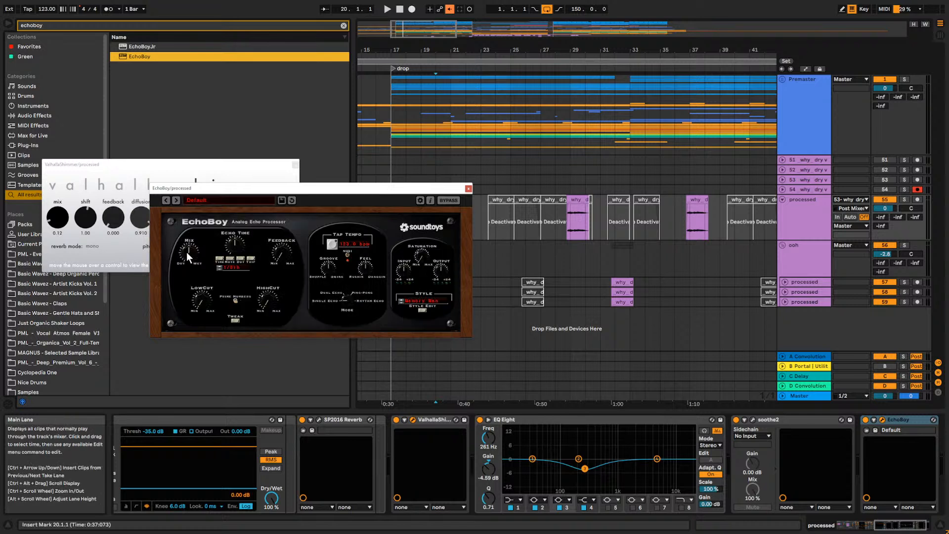
pyautogui.moveTo(274, 262); pyautogui.dragTo(262, 229)
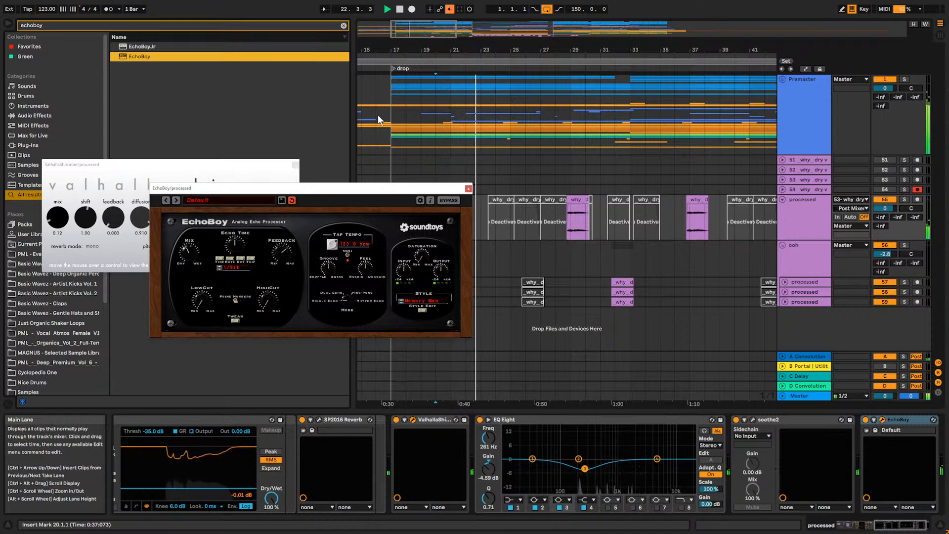
pyautogui.press('space')
# Try shortening the first active clip on the main processed track by moving its start to 21.2.1, and audition it.
pyautogui.moveTo(441, 38); pyautogui.dragTo(426, 94)
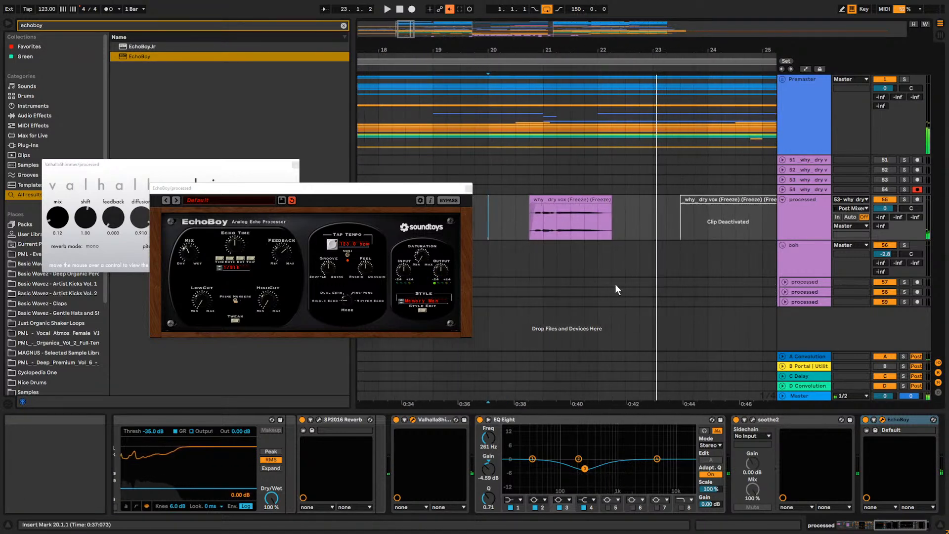
pyautogui.click(534, 220)
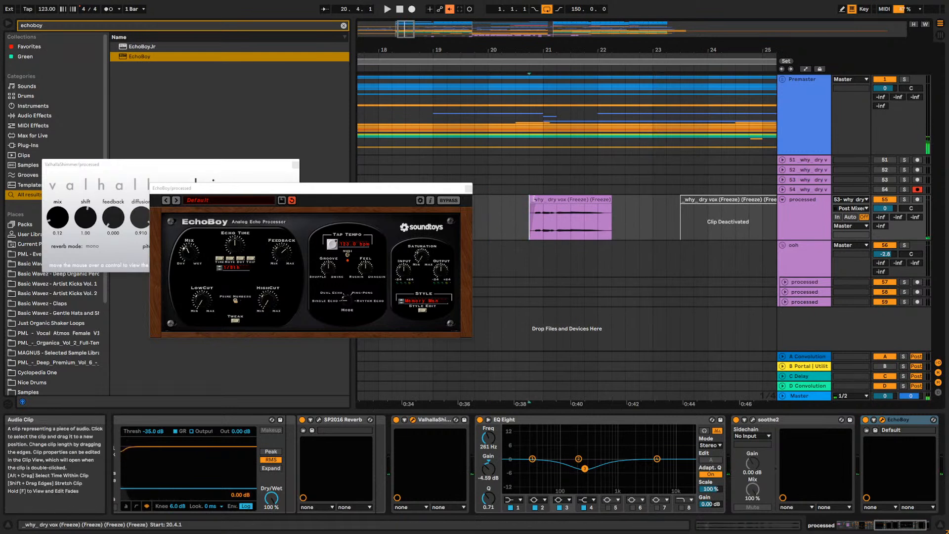
pyautogui.moveTo(529, 208); pyautogui.dragTo(558, 207)
pyautogui.press('space')
pyautogui.press('space')
pyautogui.doubleClick(549, 200)
pyautogui.press('space')
pyautogui.press('space')
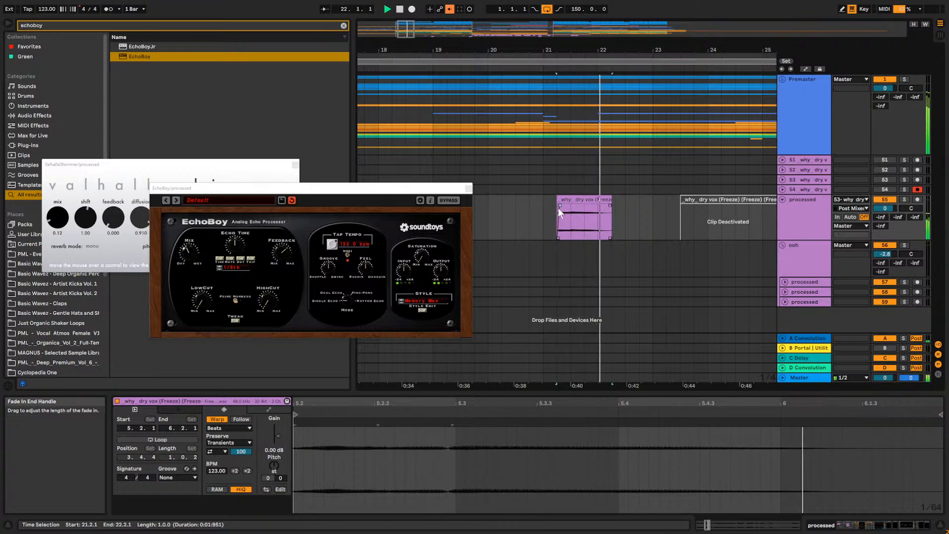
pyautogui.press('space')
# Close the EchoBoy window and audition the vocal clip from 21.1.4 and 21.2.4 to locate the phrase break.
pyautogui.moveTo(407, 29); pyautogui.dragTo(407, 69)
pyautogui.click(468, 189)
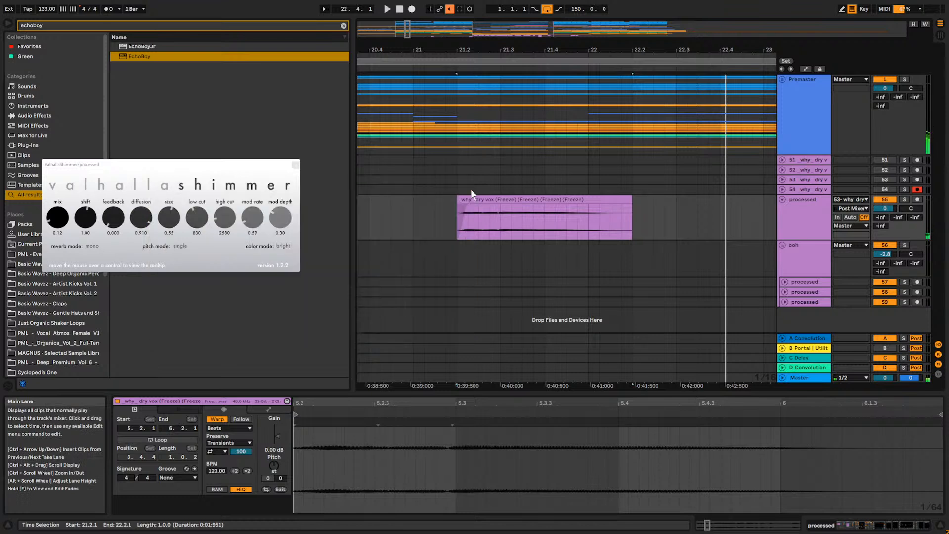
pyautogui.click(446, 228)
pyautogui.press('space')
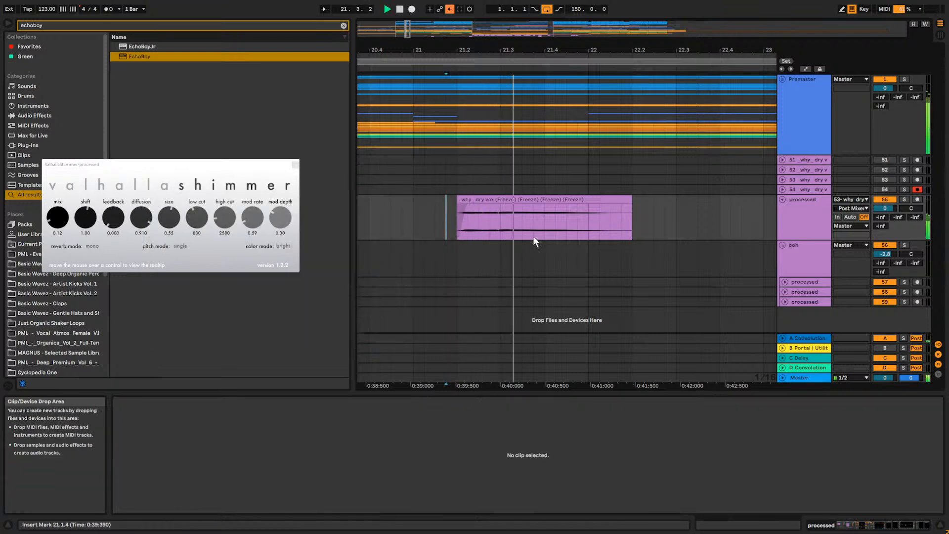
pyautogui.click(490, 227)
pyautogui.press('space')
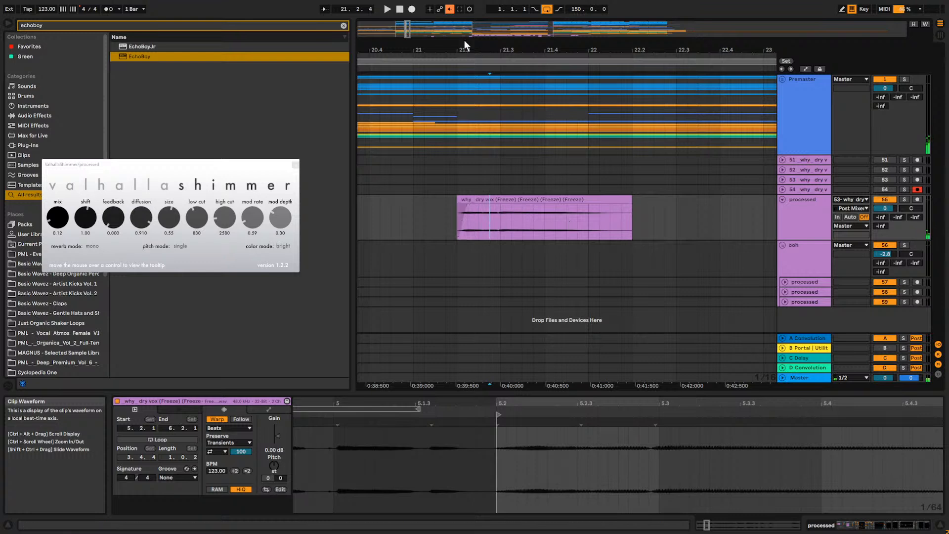
# Solo the main processed track and split its vocal clip around the short section ending at 21.3.1.
pyautogui.moveTo(407, 29); pyautogui.dragTo(409, 85)
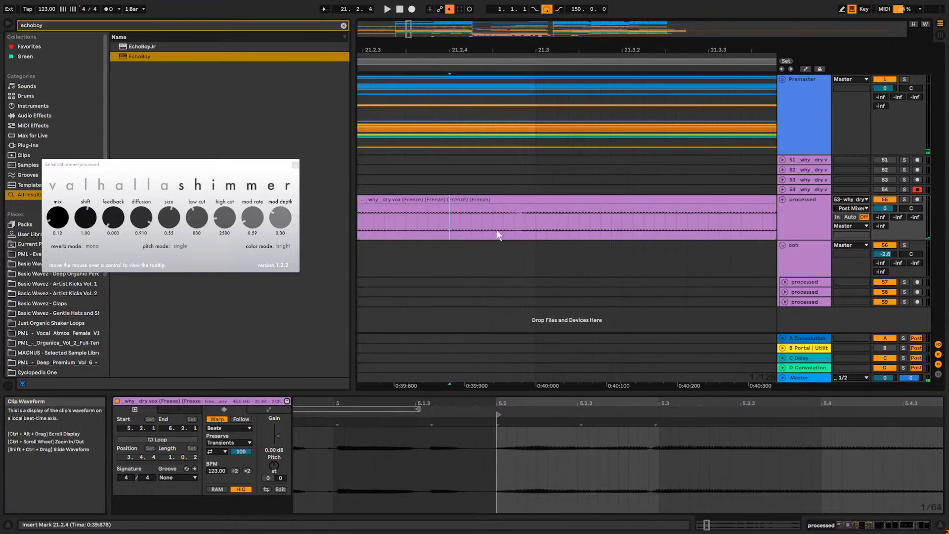
pyautogui.click(522, 222)
pyautogui.click(906, 199)
pyautogui.press('space')
pyautogui.click(516, 222)
pyautogui.press('space')
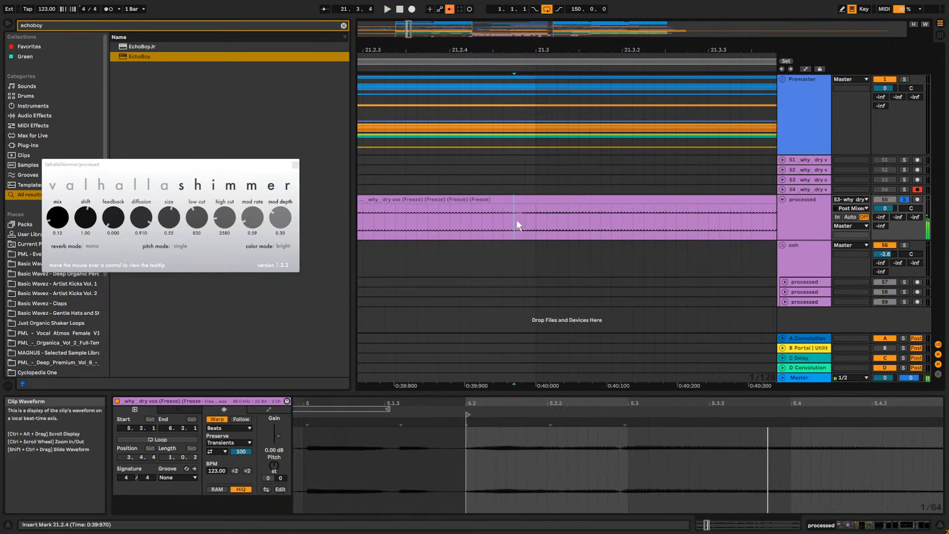
pyautogui.moveTo(516, 220); pyautogui.dragTo(533, 218)
pyautogui.hotkey('ctrl', 'e')
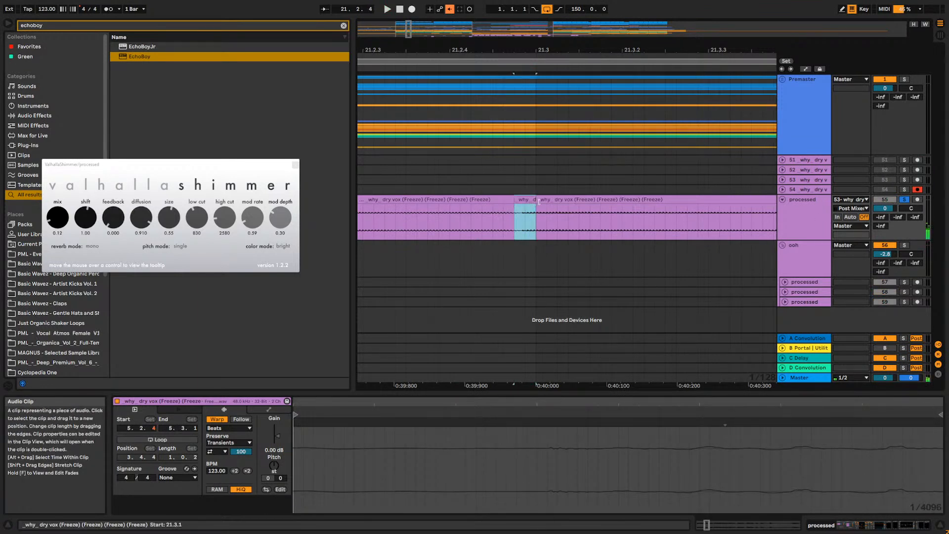
# With the grid off, open a small gap just before 21.3.1 between the vocal slices and fade out the first slice's end.
pyautogui.click(537, 202)
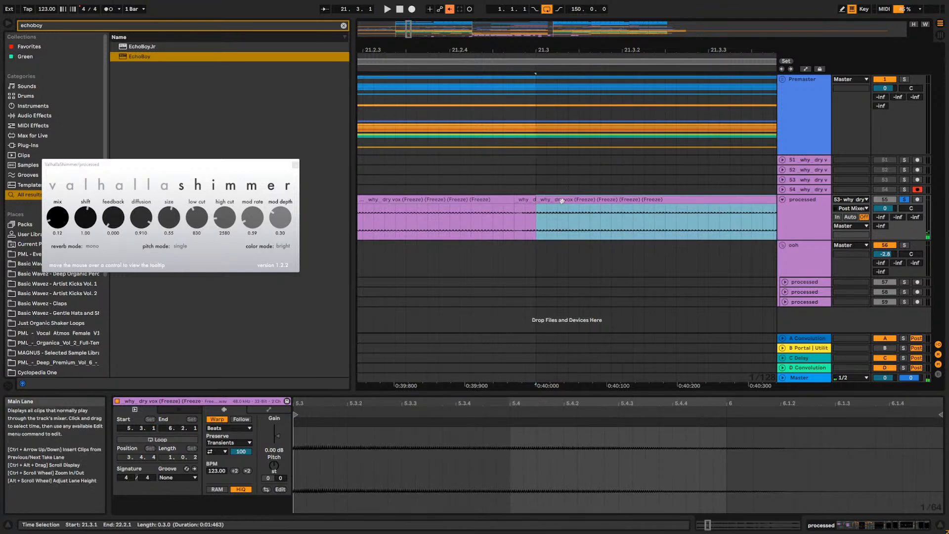
pyautogui.rightClick(533, 250)
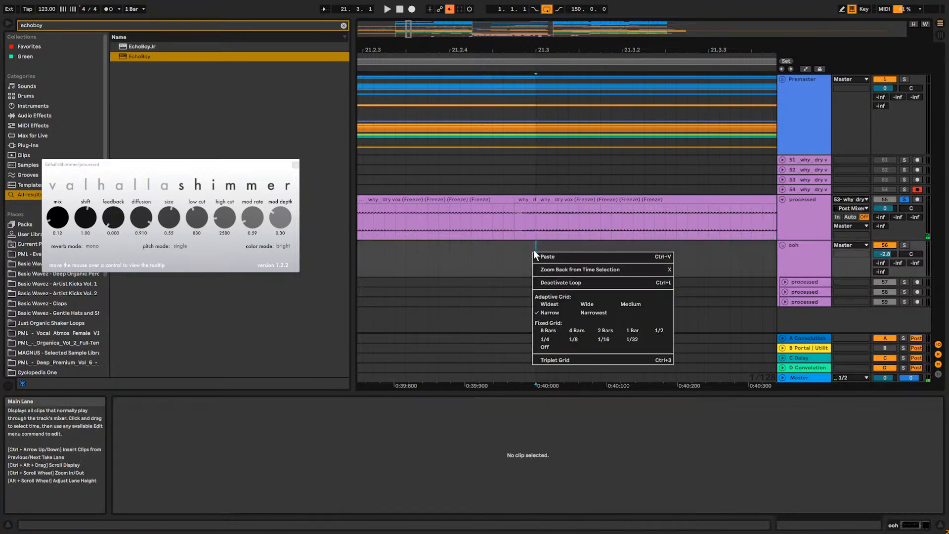
pyautogui.click(554, 349)
pyautogui.moveTo(538, 208); pyautogui.dragTo(518, 202)
pyautogui.click(527, 206)
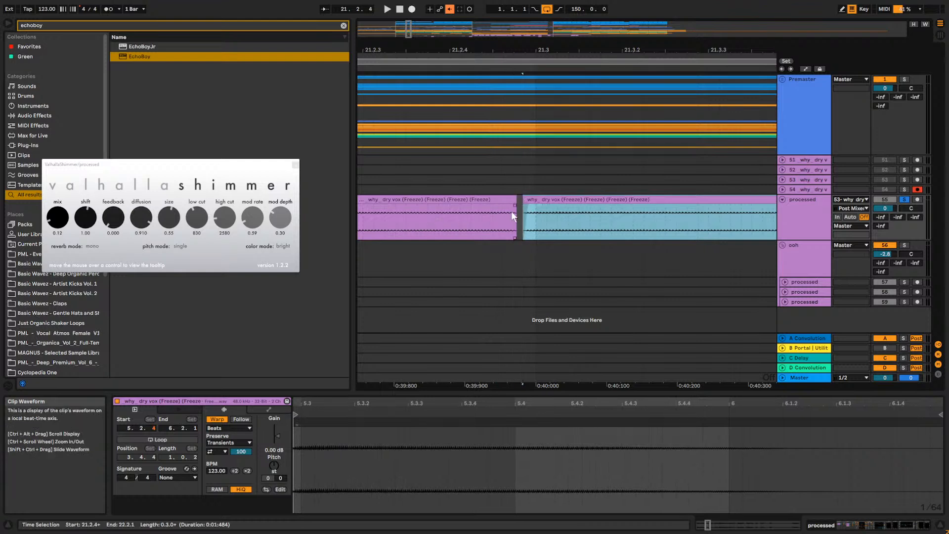
pyautogui.click(509, 206)
# Audition the edited cut in the soloed vocal and set the arrangement grid back to Adaptive Narrow.
pyautogui.click(420, 225)
pyautogui.press('space')
pyautogui.press('space')
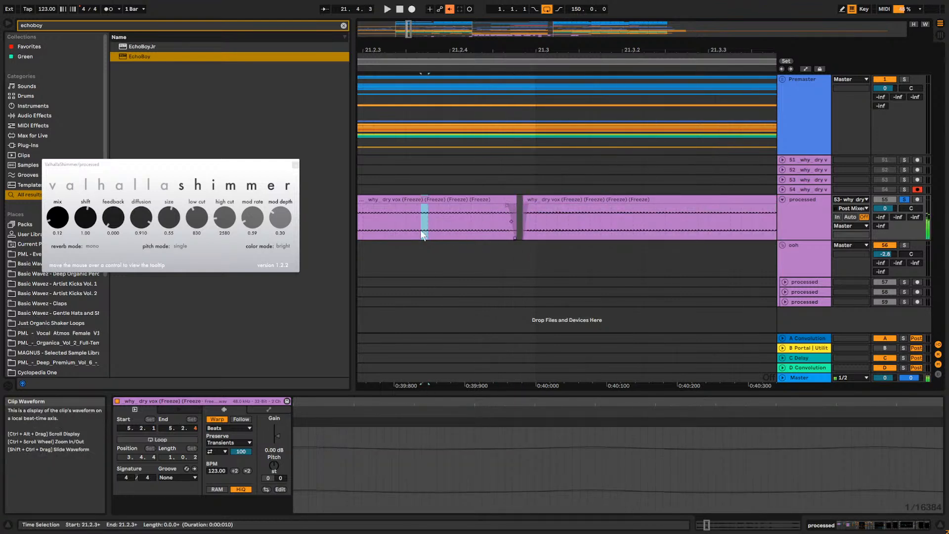
pyautogui.moveTo(410, 32); pyautogui.dragTo(409, 21)
pyautogui.click(555, 218)
pyautogui.press('space')
pyautogui.press('space')
pyautogui.moveTo(406, 32); pyautogui.dragTo(403, 24)
pyautogui.rightClick(586, 246)
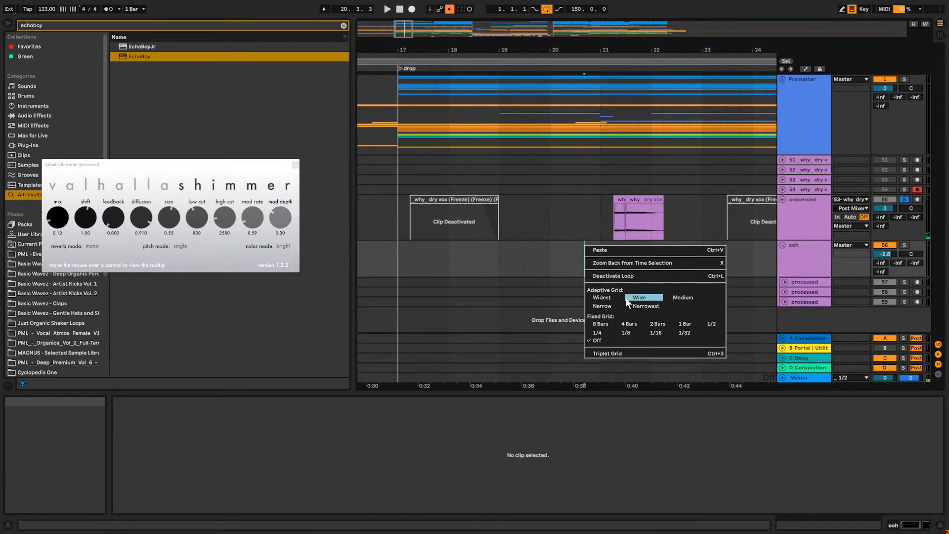
pyautogui.click(604, 304)
# Replay the drop from bar 17 with the full mix and extend the first vocal slice's start to 20.4.1.
pyautogui.click(396, 210)
pyautogui.press('space')
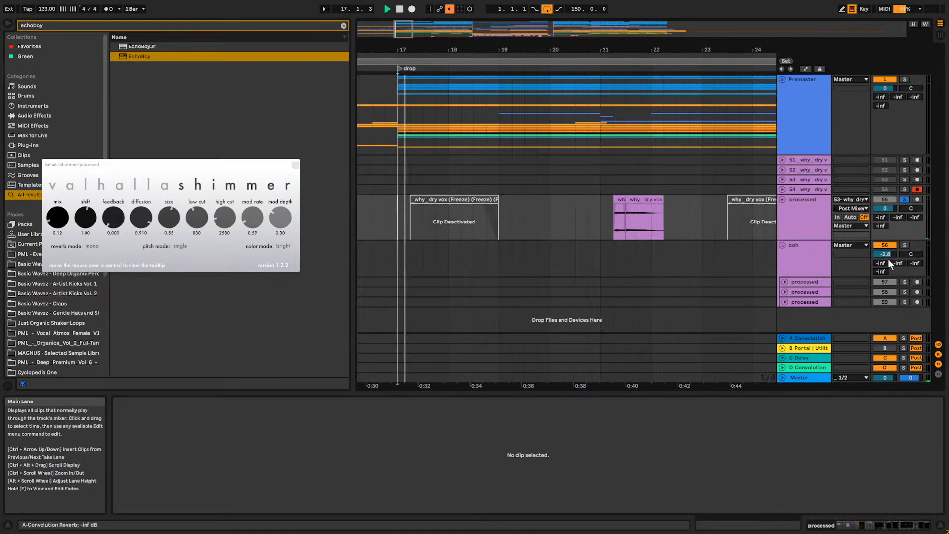
pyautogui.moveTo(625, 206); pyautogui.dragTo(600, 207)
pyautogui.moveTo(403, 28); pyautogui.dragTo(412, 37)
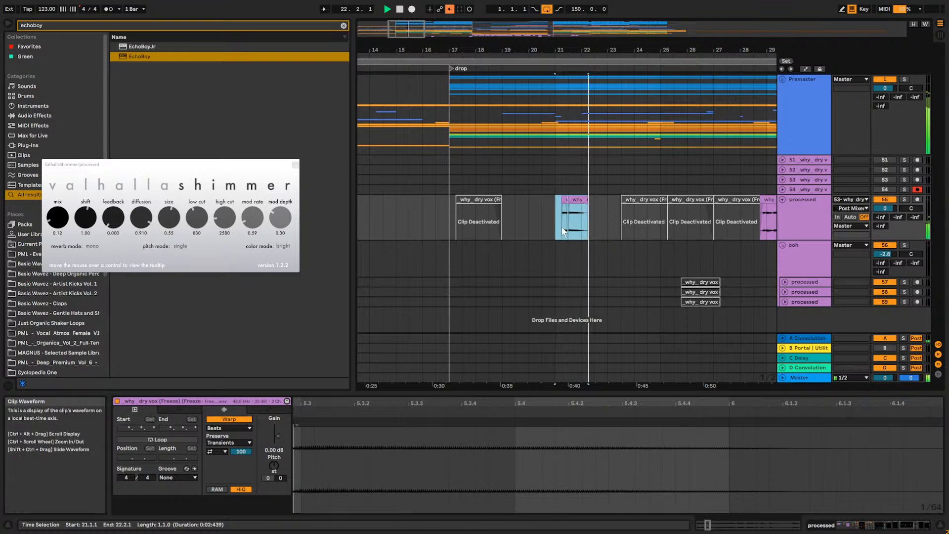
pyautogui.click(562, 210)
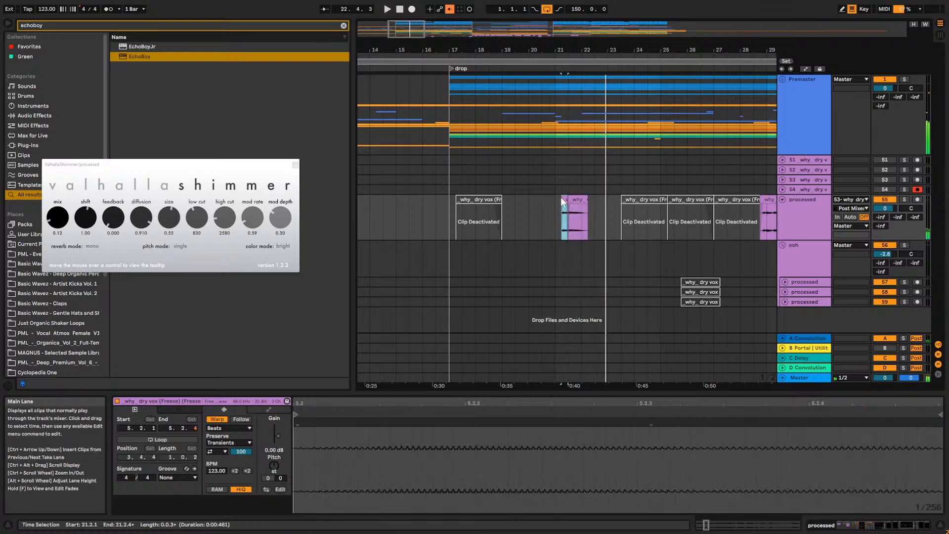
pyautogui.moveTo(562, 199); pyautogui.dragTo(546, 199)
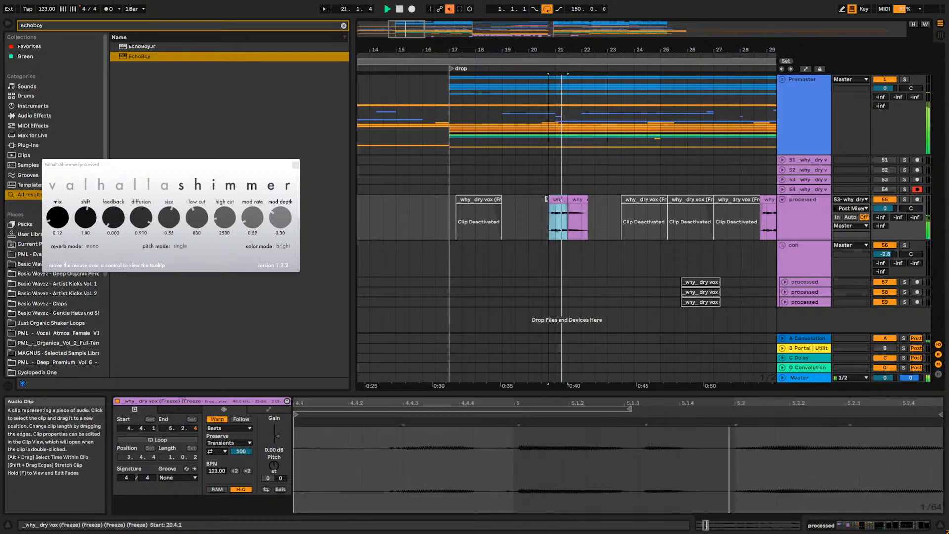
# Switch the EchoBoy delay on the main processed vocal track to Ping-Pong mode, audition it and close the plug-in.
pyautogui.click(800, 222)
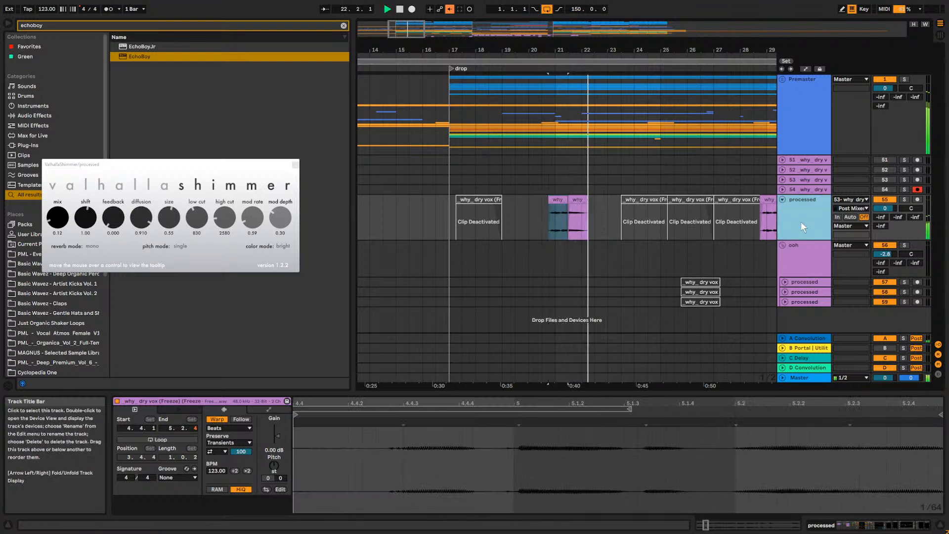
pyautogui.click(882, 420)
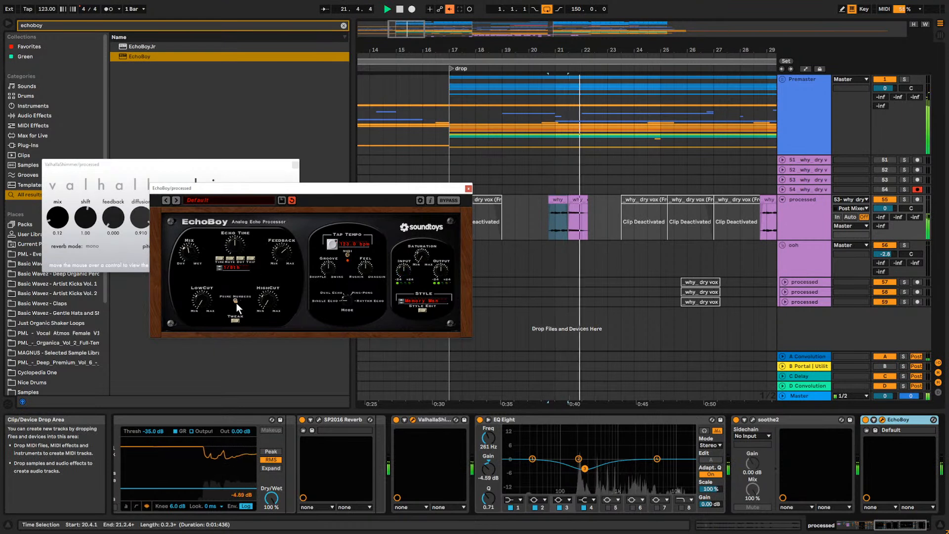
pyautogui.press('space')
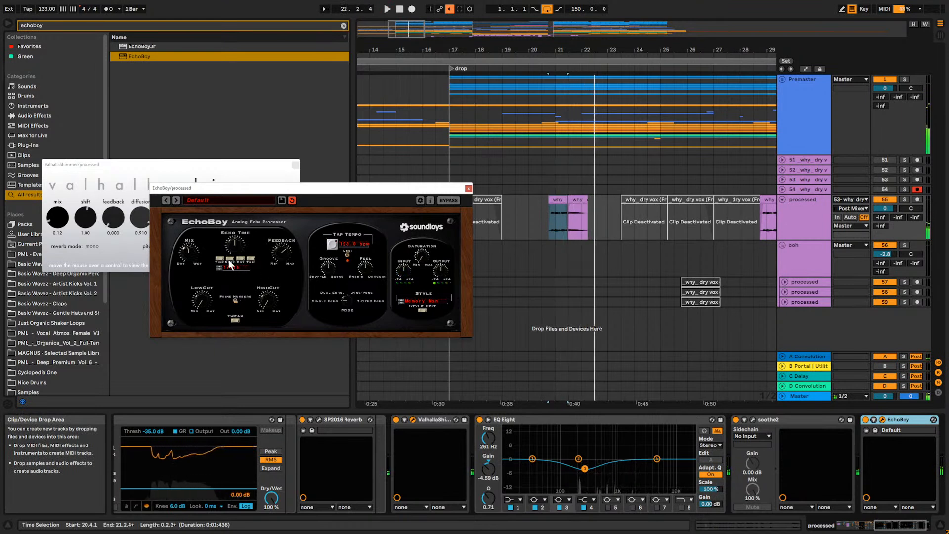
pyautogui.click(241, 259)
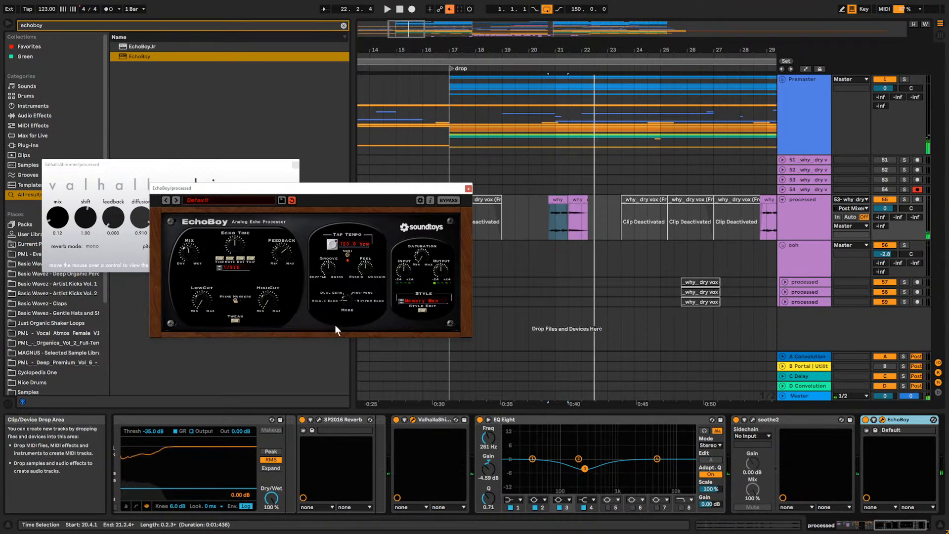
pyautogui.moveTo(345, 304); pyautogui.dragTo(348, 291)
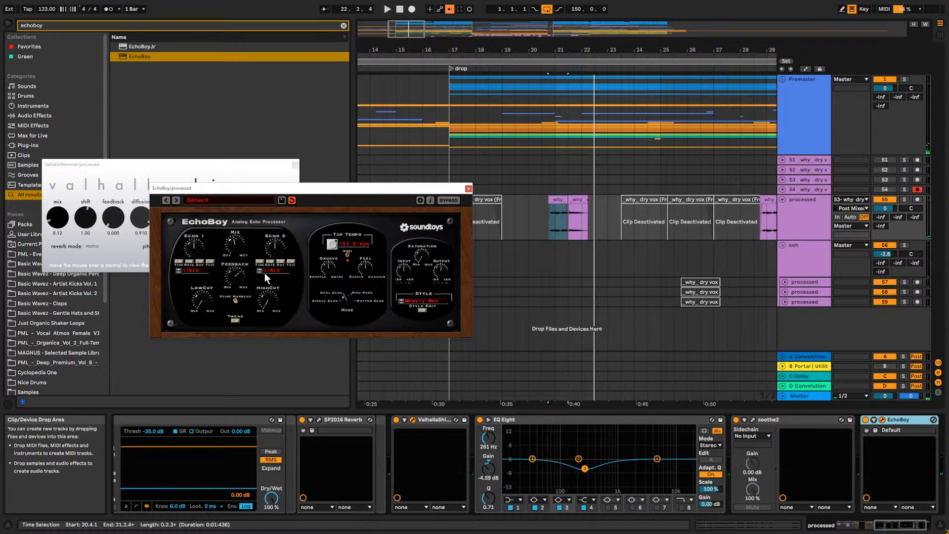
pyautogui.moveTo(348, 297); pyautogui.dragTo(349, 283)
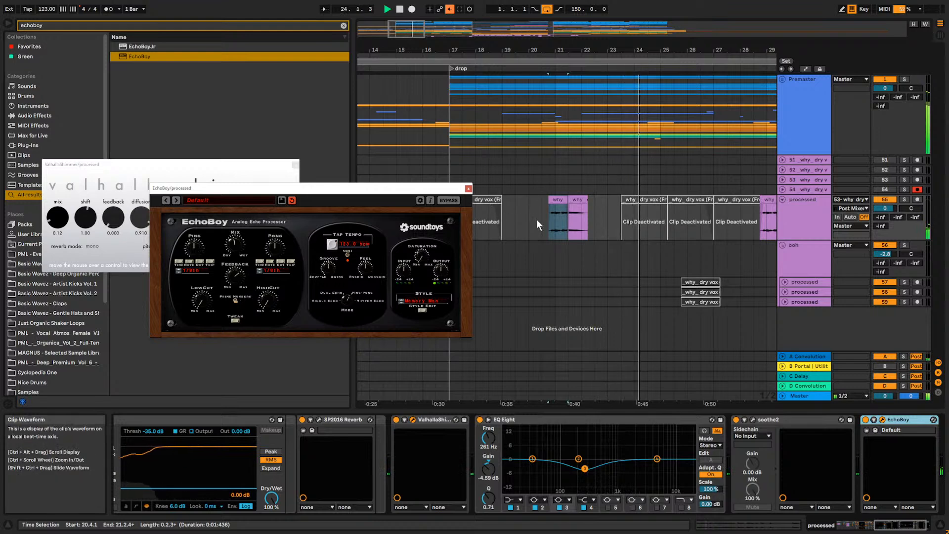
pyautogui.click(468, 189)
# Copy the main processed track's section from 17.1.1 to 23.1.1 to 25.1.1 and audition the pasted vocal slices.
pyautogui.moveTo(473, 49); pyautogui.dragTo(413, 39)
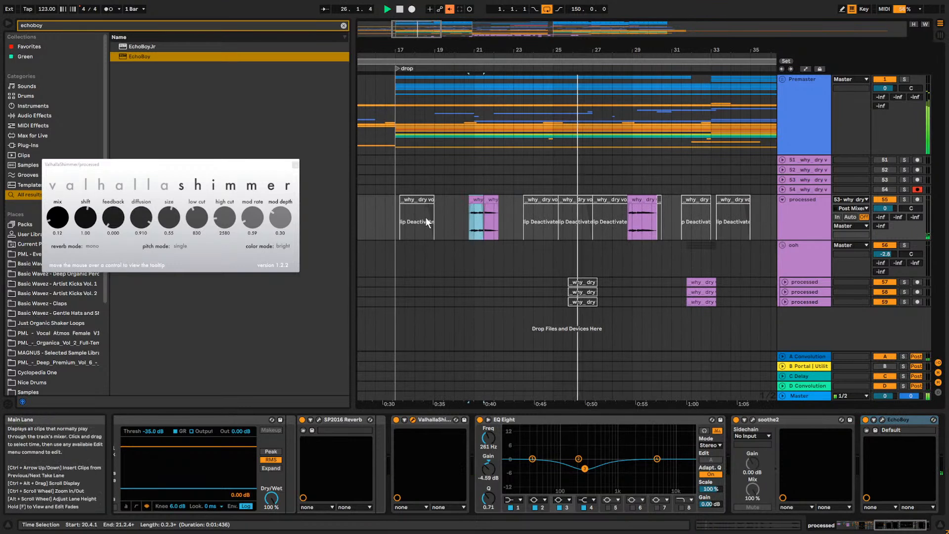
pyautogui.moveTo(397, 209); pyautogui.dragTo(514, 218)
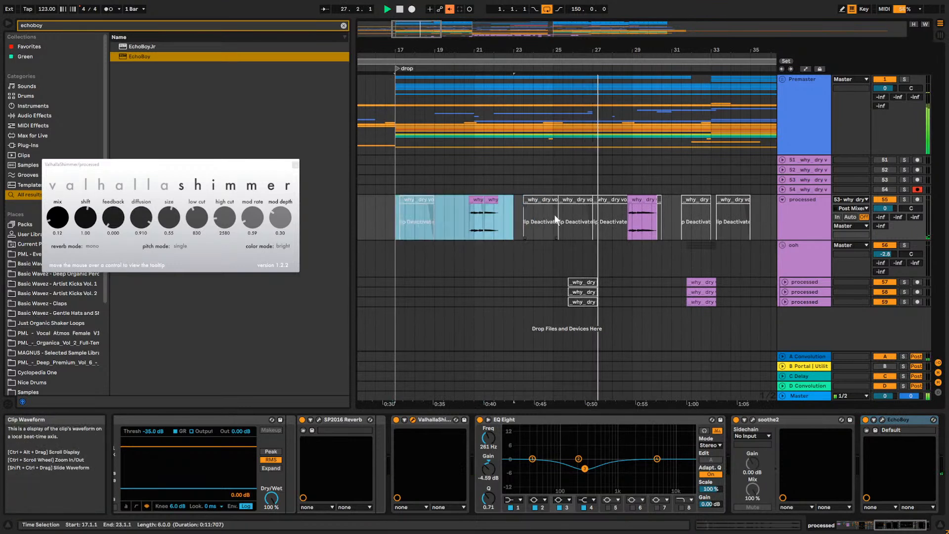
pyautogui.click(552, 219)
pyautogui.hotkey('ctrl', 'v')
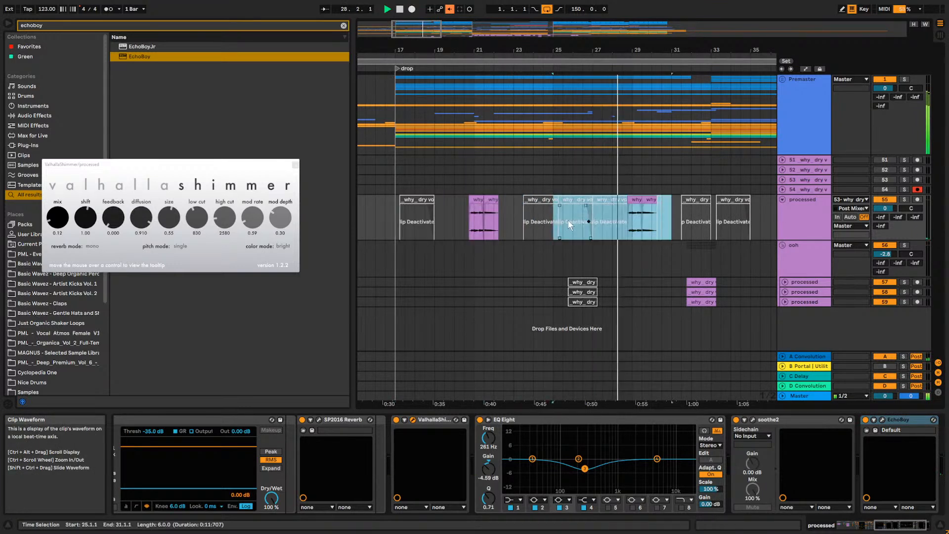
pyautogui.click(652, 221)
pyautogui.moveTo(655, 51)
pyautogui.mouseDown()
pyautogui.moveTo(608, 84)
pyautogui.moveTo(697, 99)
pyautogui.moveTo(662, 114)
pyautogui.mouseUp()
pyautogui.click(471, 213)
pyautogui.moveTo(458, 37)
pyautogui.mouseDown()
pyautogui.moveTo(457, 6)
pyautogui.moveTo(458, 30)
pyautogui.mouseUp()
pyautogui.press('space')
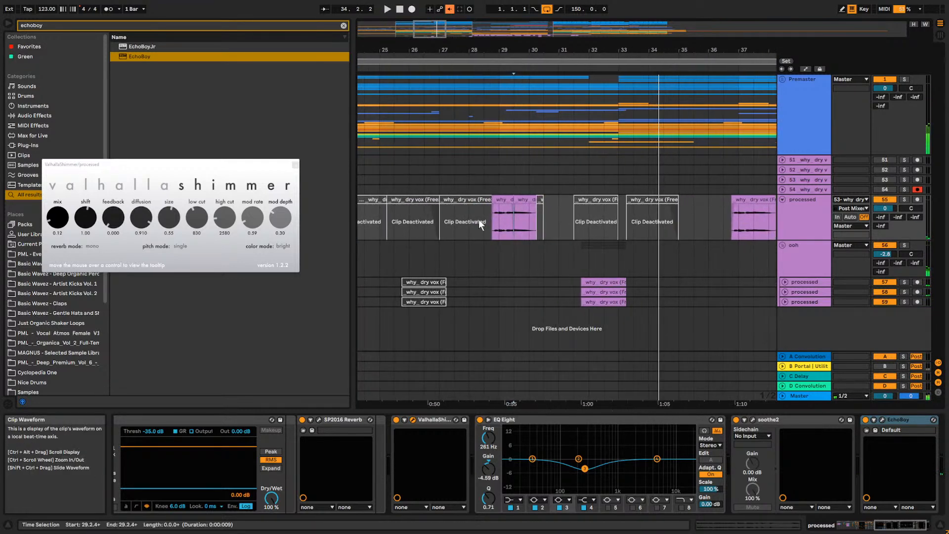
# Copy the two-bar vocal section around bar 29 to 32.3.1 and deactivate the original slices from 28.4.1 to 30.2.1.
pyautogui.click(484, 208)
pyautogui.moveTo(504, 200); pyautogui.dragTo(627, 210)
pyautogui.press('space')
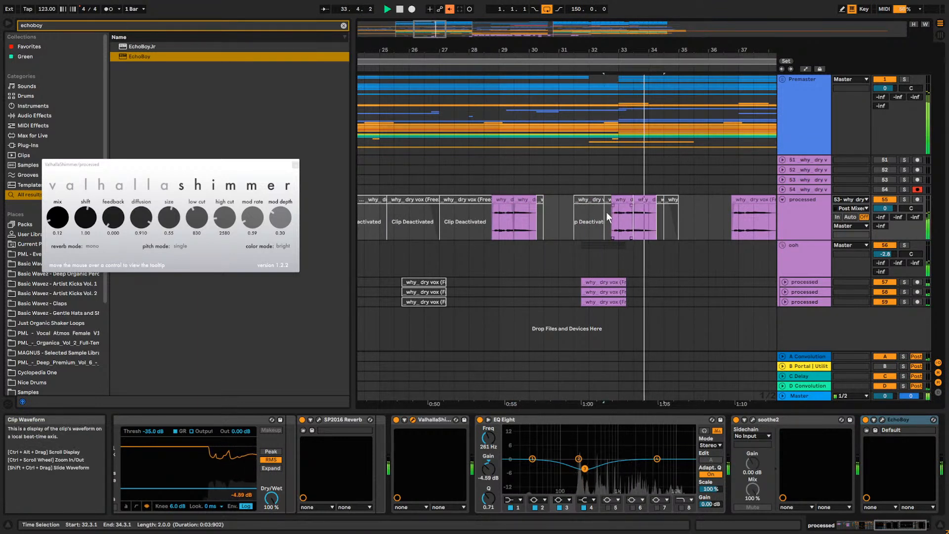
pyautogui.click(501, 217)
pyautogui.keyDown('shift'); pyautogui.click(522, 200); pyautogui.keyUp('shift')
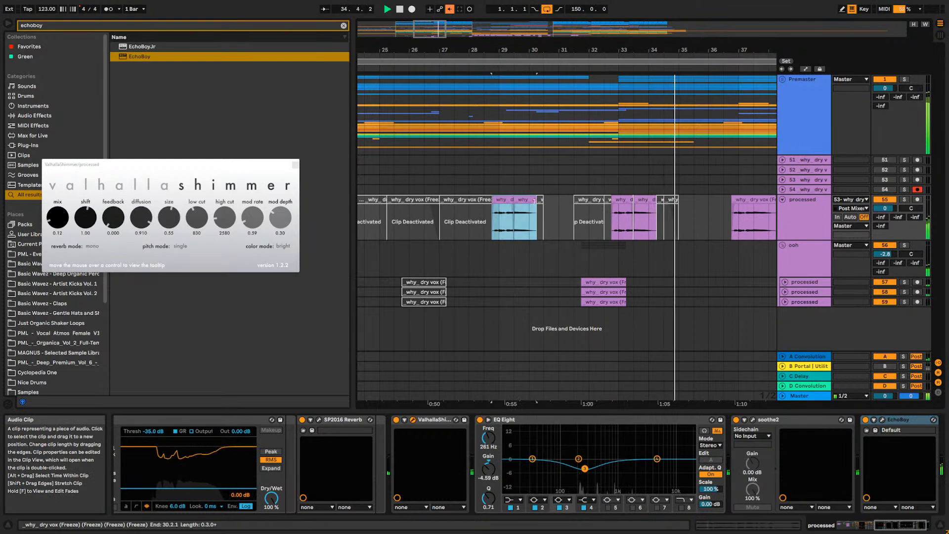
pyautogui.press('0')
# Delete the main processed track's vocal slices from 36.4.1 to 38.2.1.
pyautogui.moveTo(425, 23); pyautogui.dragTo(431, 10)
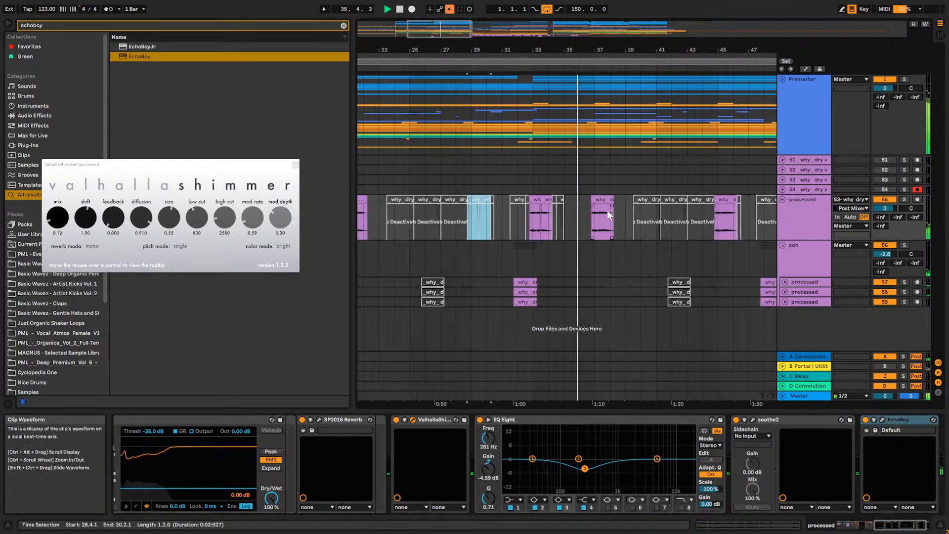
pyautogui.click(598, 203)
pyautogui.press('Delete')
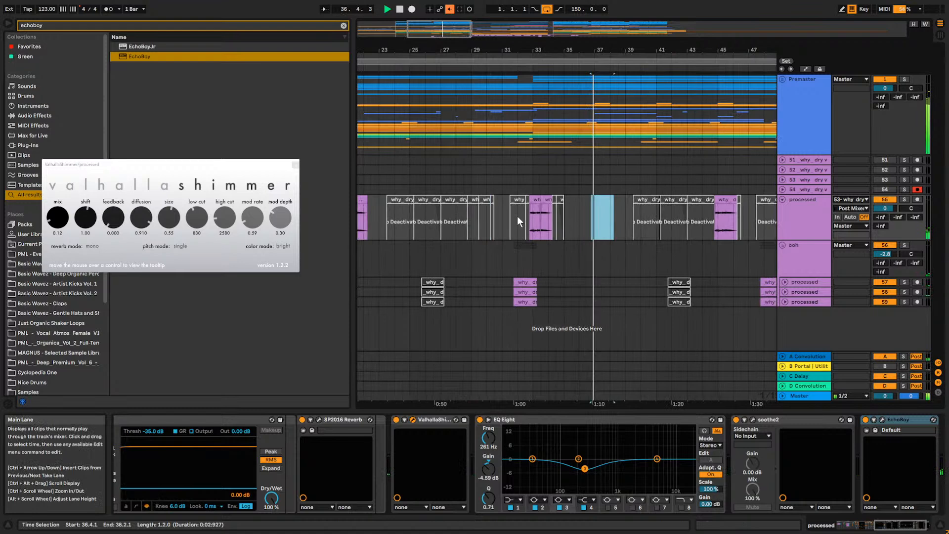
# Copy the main and ooh vocals from 31.1.1 to 35.1.1 to 39.1.1, and delete the main vocal slices from 44.4.1 to 46.2.1.
pyautogui.click(503, 202)
pyautogui.moveTo(504, 203); pyautogui.dragTo(565, 299)
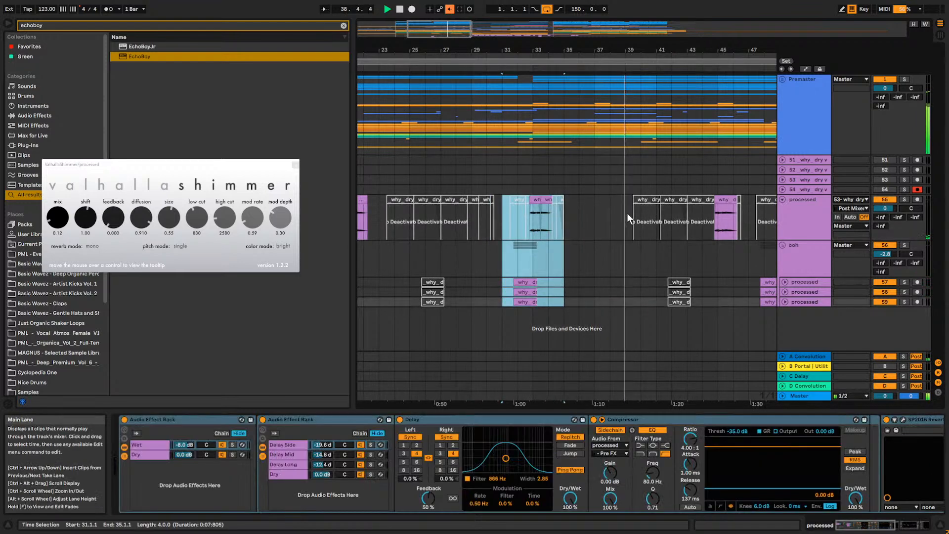
pyautogui.click(621, 210)
pyautogui.hotkey('ctrl', 'v')
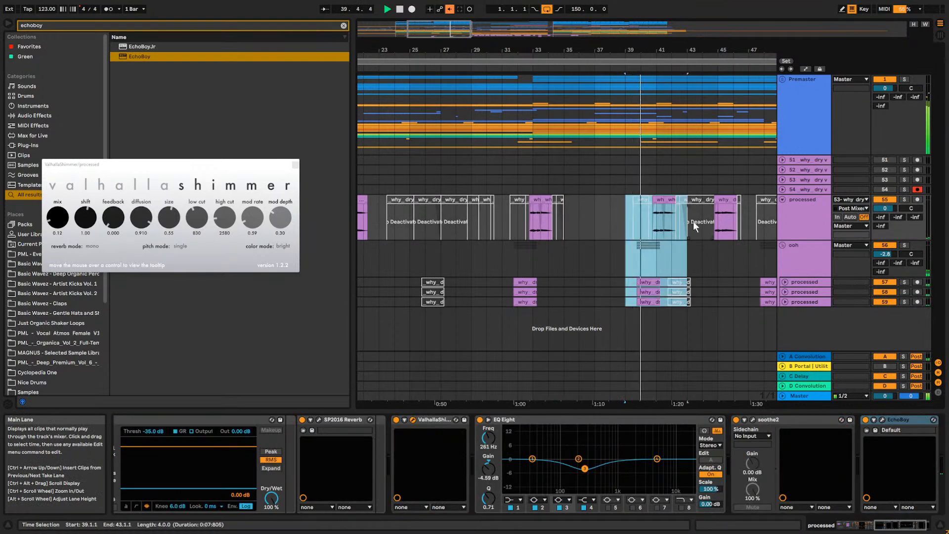
pyautogui.click(722, 205)
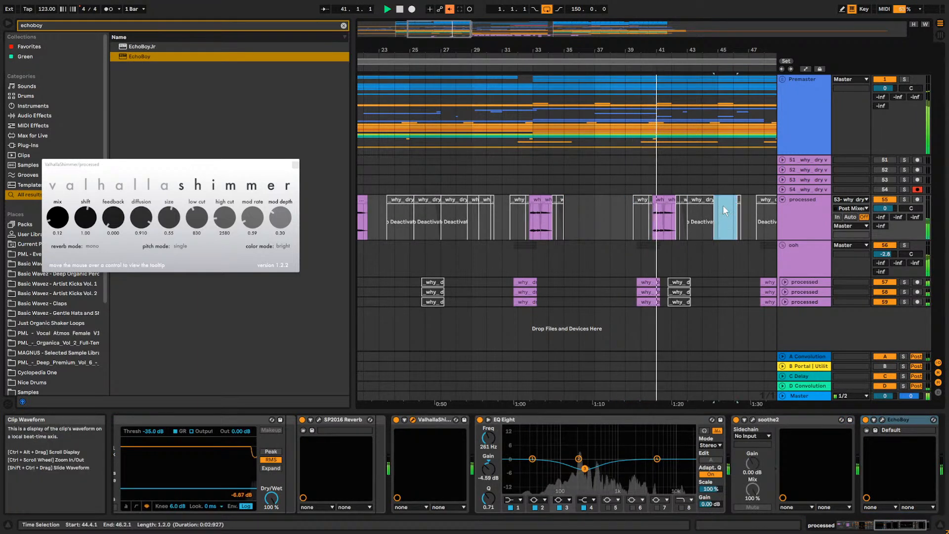
# Audition the start of the drop from 17.1.1 and again from 20.1.1 with the full mix.
pyautogui.moveTo(441, 29); pyautogui.dragTo(464, 15)
pyautogui.click(533, 248)
pyautogui.click(539, 281)
pyautogui.click(433, 229)
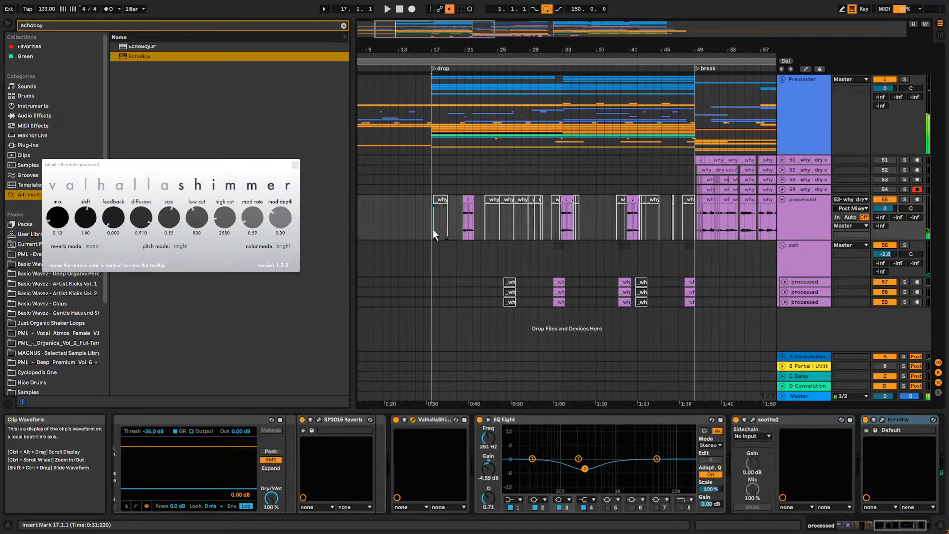
pyautogui.press('space')
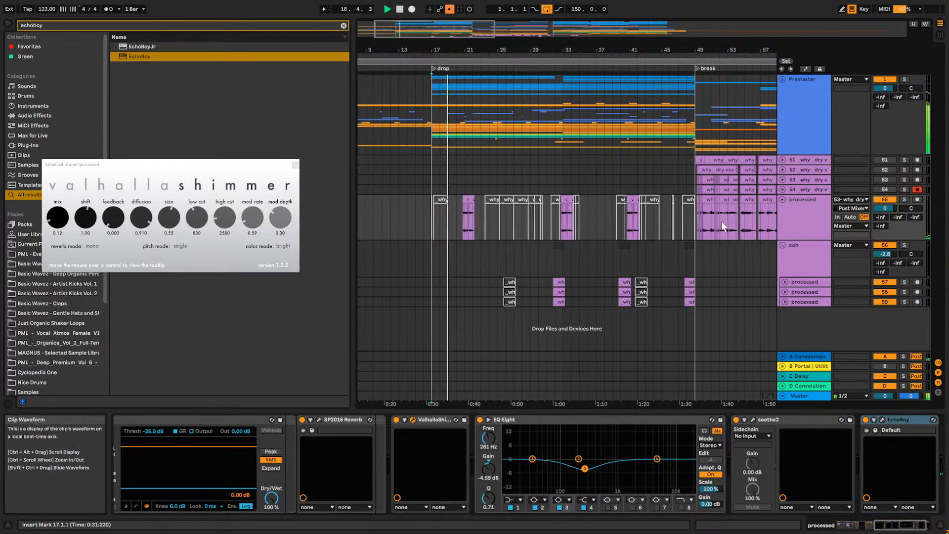
pyautogui.click(458, 208)
pyautogui.press('space')
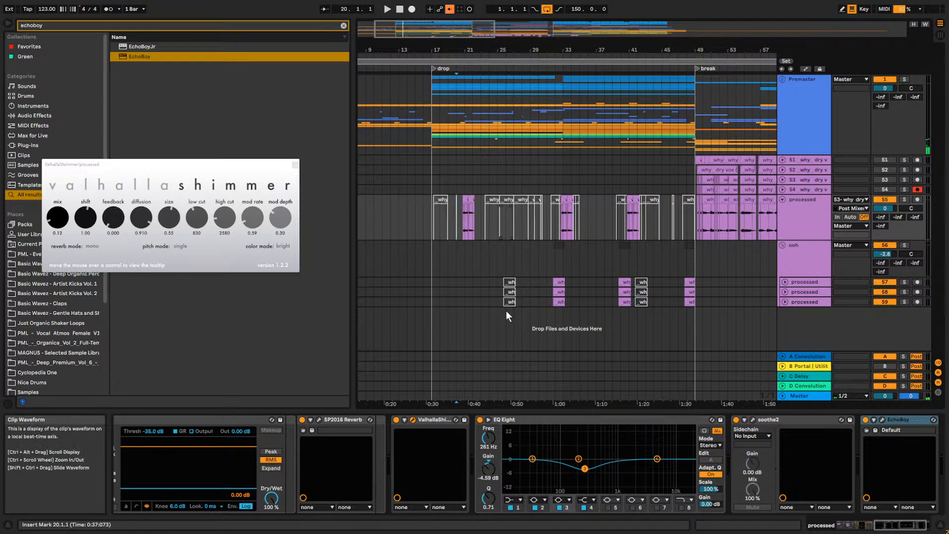
# Copy the three stacked ooh clips near bar 32 to 15.4.1, leading into the drop, and audition from 14.1.1.
pyautogui.moveTo(547, 279); pyautogui.dragTo(571, 305)
pyautogui.click(415, 281)
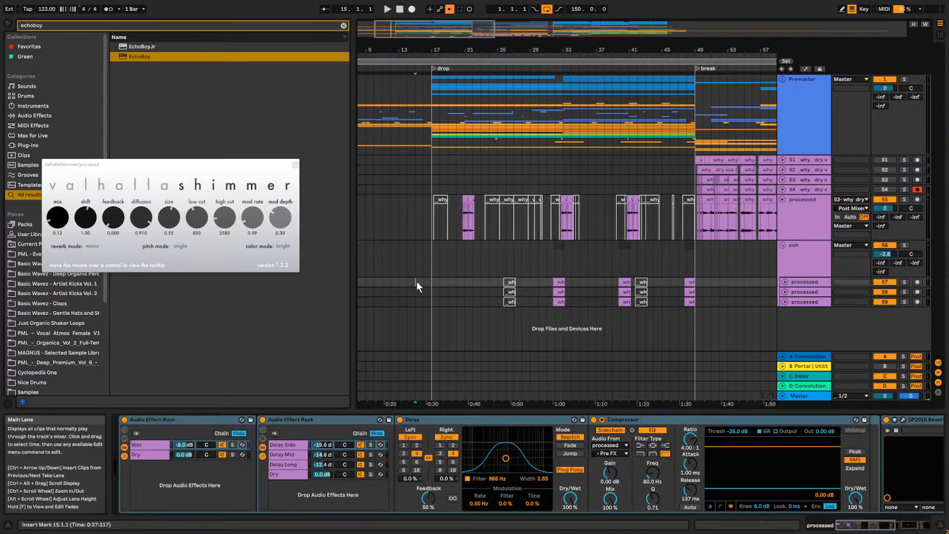
pyautogui.hotkey('ctrl', 'v')
pyautogui.click(408, 285)
pyautogui.press('space')
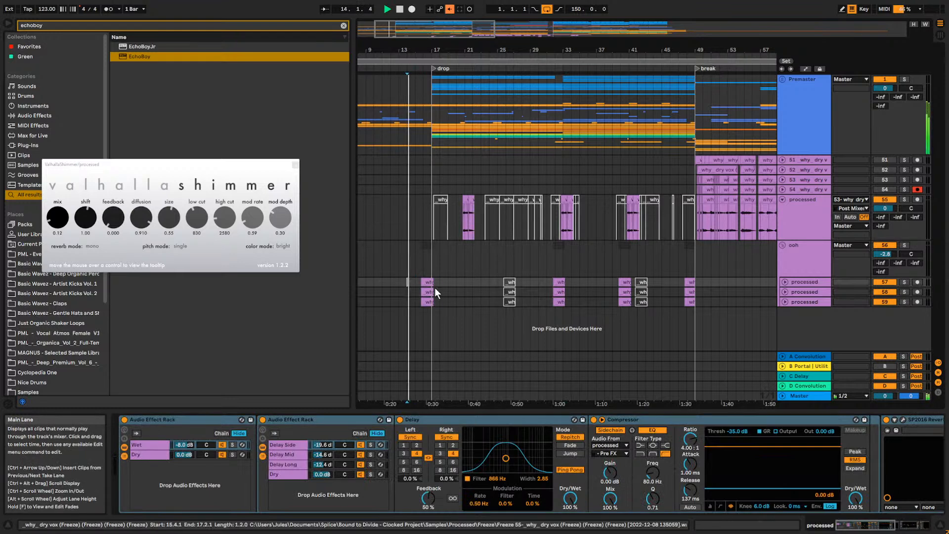
pyautogui.press('space')
pyautogui.press('space')
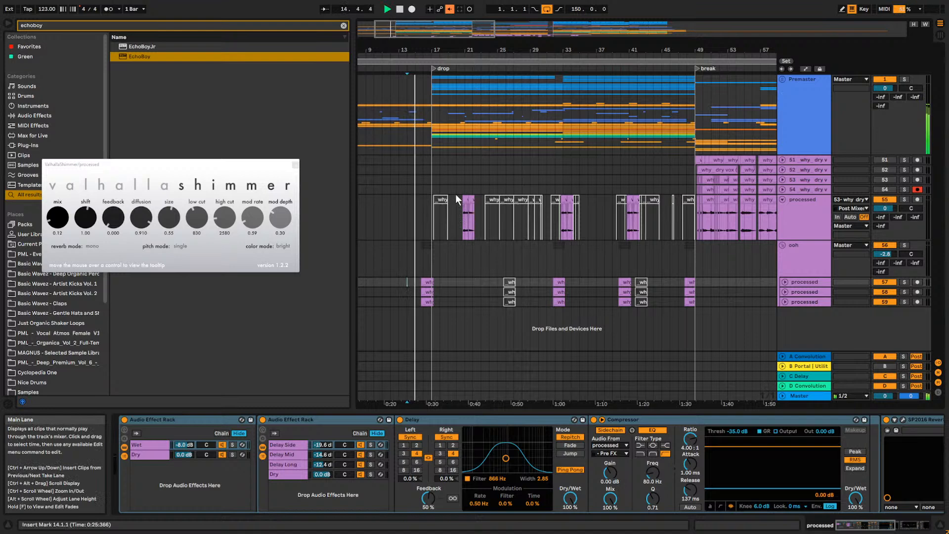
# Copy the main vocal section from 20.1.1 to 23.1.1 to 16.1.1 and delete the original section.
pyautogui.moveTo(458, 197); pyautogui.dragTo(479, 209)
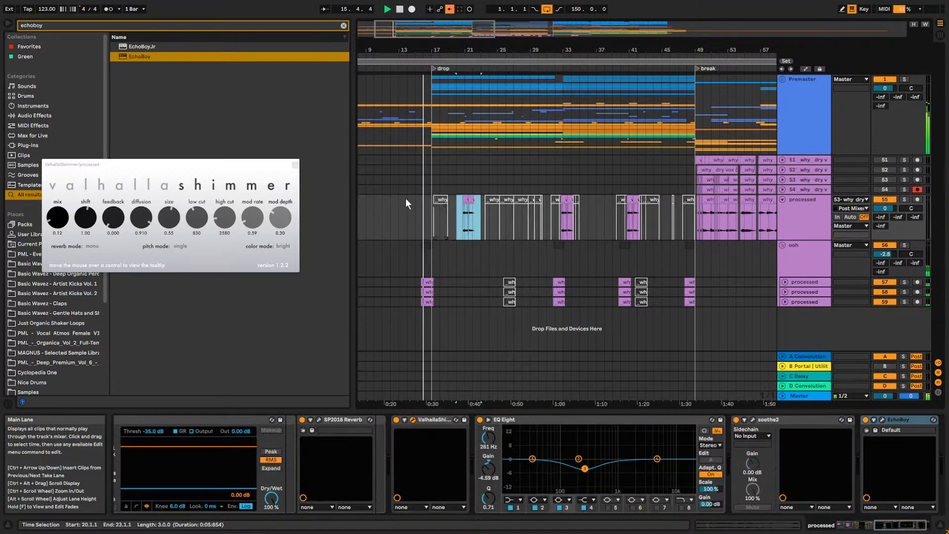
pyautogui.click(424, 200)
pyautogui.hotkey('ctrl', 'v')
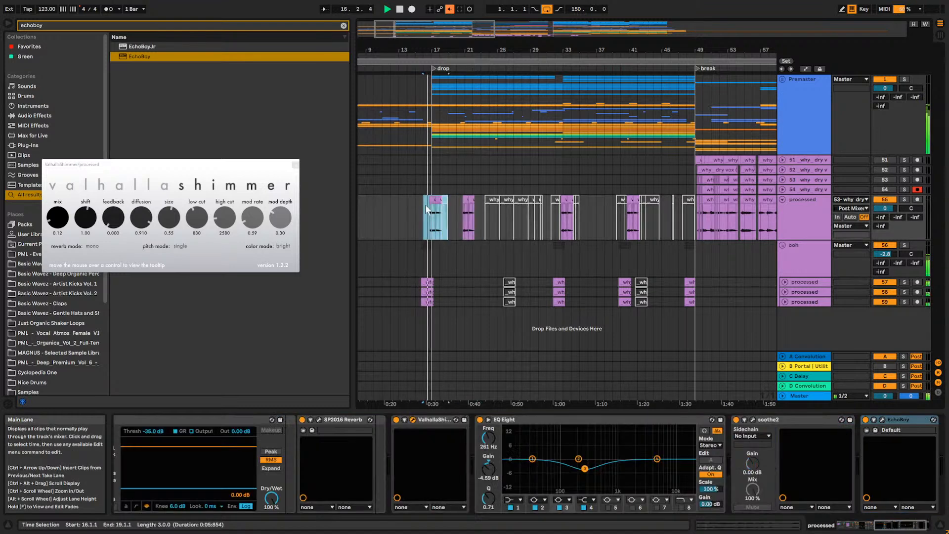
pyautogui.click(459, 205)
pyautogui.moveTo(457, 203); pyautogui.dragTo(480, 201)
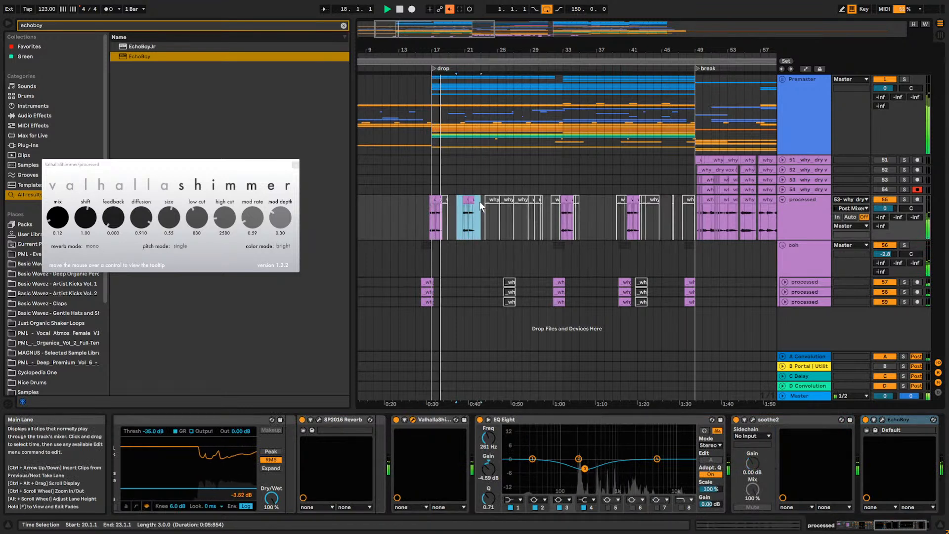
pyautogui.press('Delete')
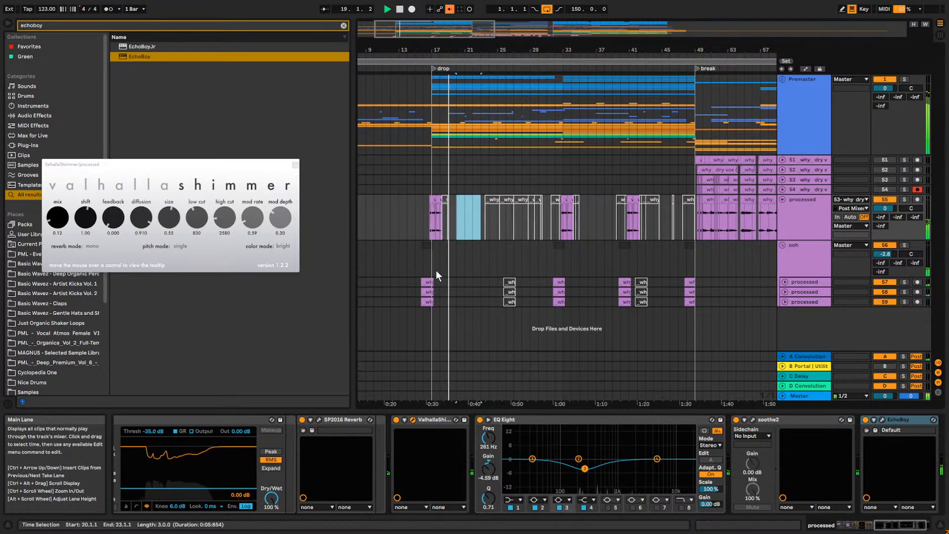
# Insert a new audio track directly below the main processed vocal track.
pyautogui.click(795, 252)
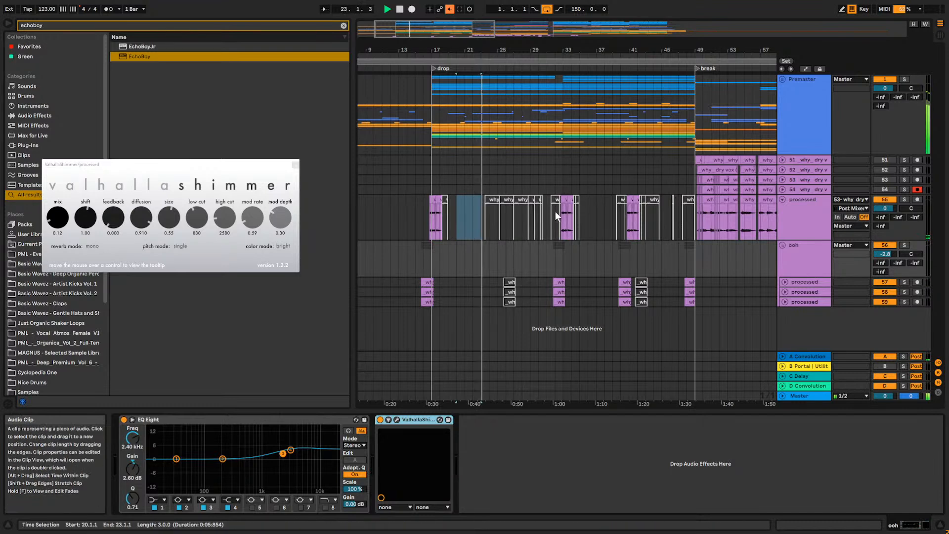
pyautogui.click(555, 247)
pyautogui.click(796, 217)
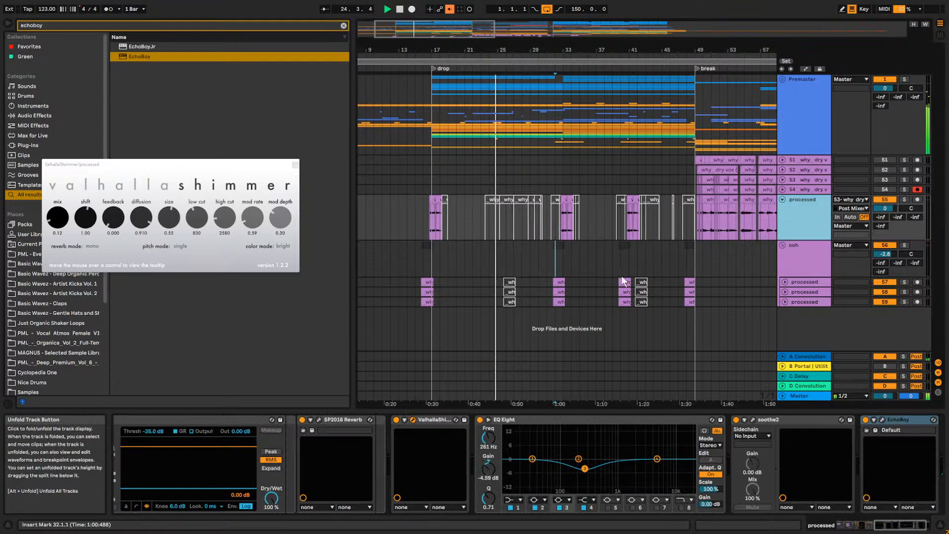
pyautogui.hotkey('ctrl', 't')
# Copy the processed vocal clip at 56.4.1 in the break to 44.4.1 in the drop and trim it to roughly its first half.
pyautogui.moveTo(435, 28); pyautogui.dragTo(438, 87)
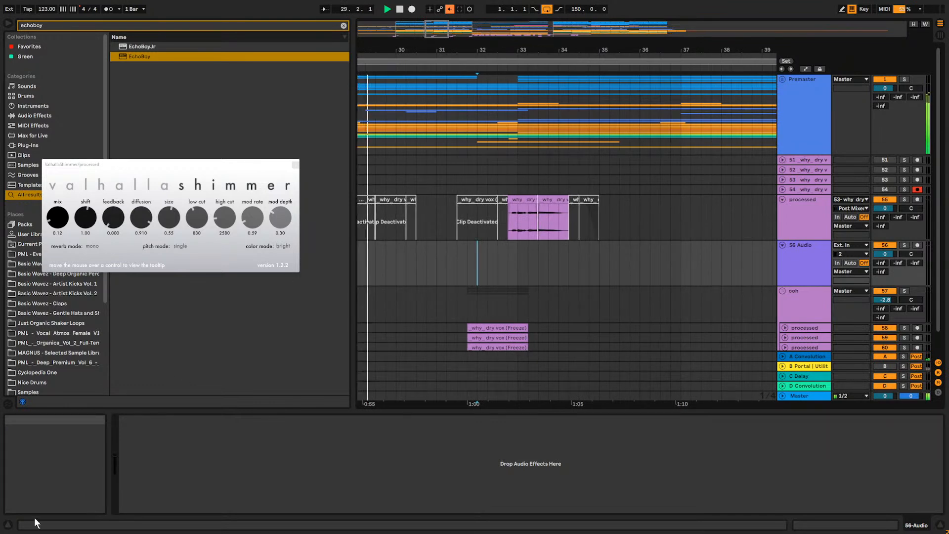
pyautogui.moveTo(435, 35); pyautogui.dragTo(439, 12)
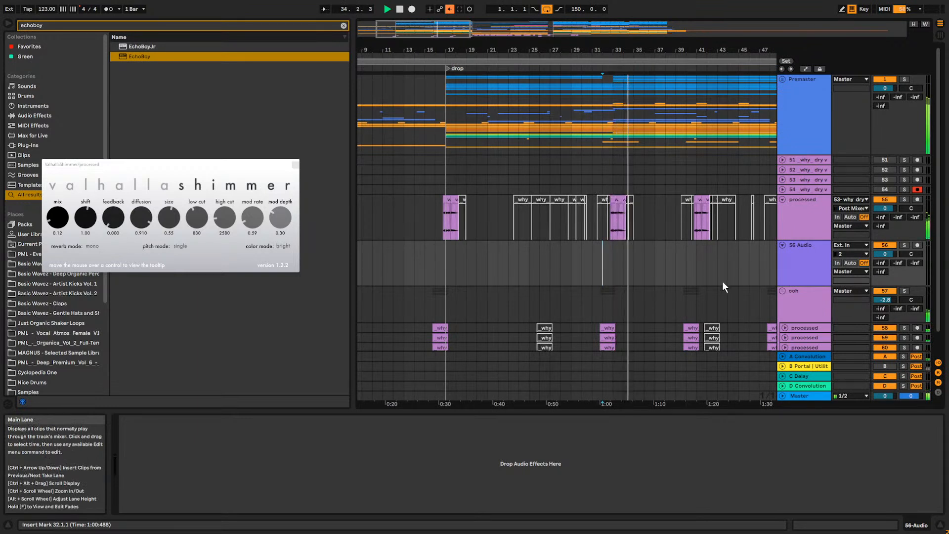
pyautogui.click(686, 277)
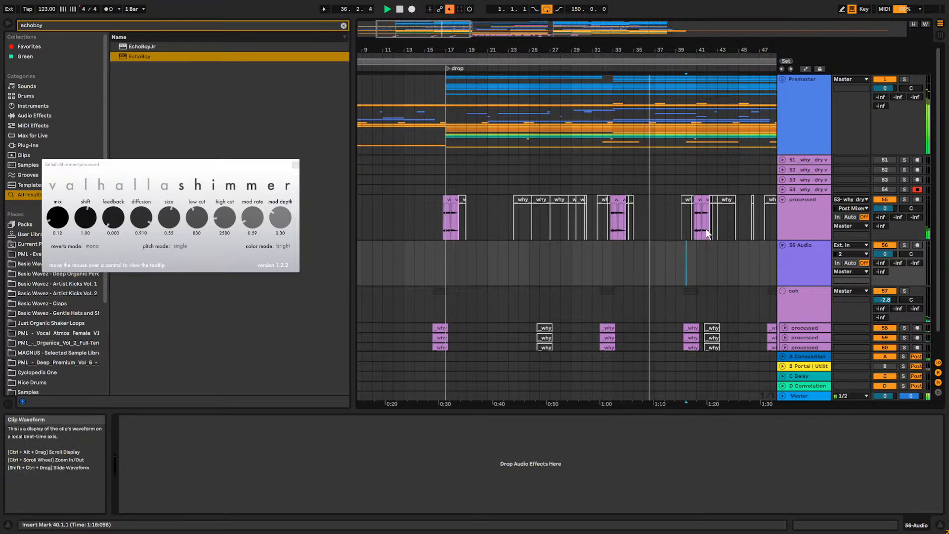
pyautogui.click(696, 262)
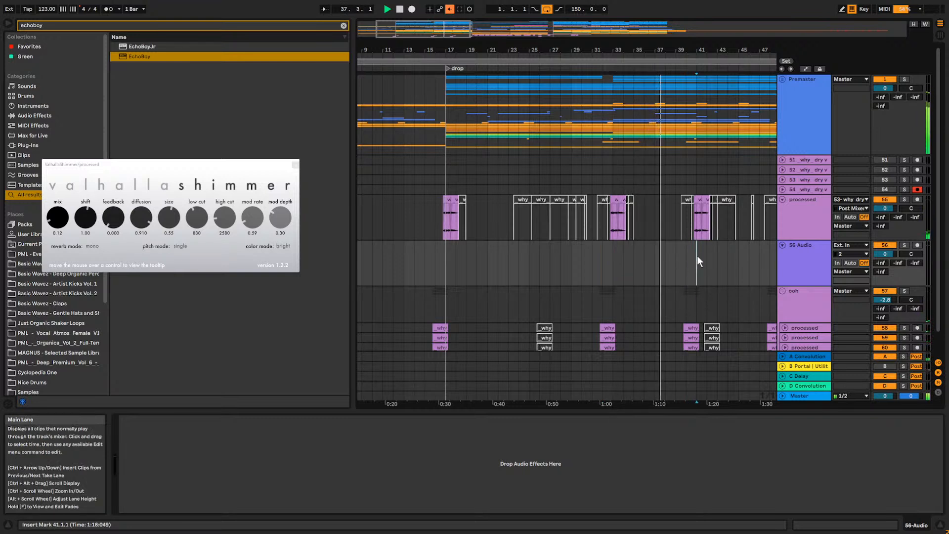
pyautogui.moveTo(437, 28); pyautogui.dragTo(470, 24)
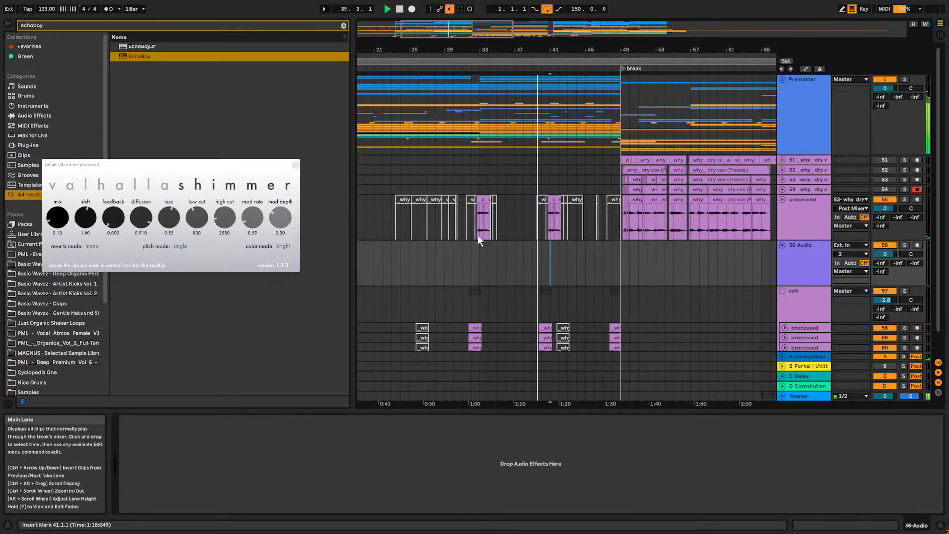
pyautogui.scroll(-2, 573, 274)
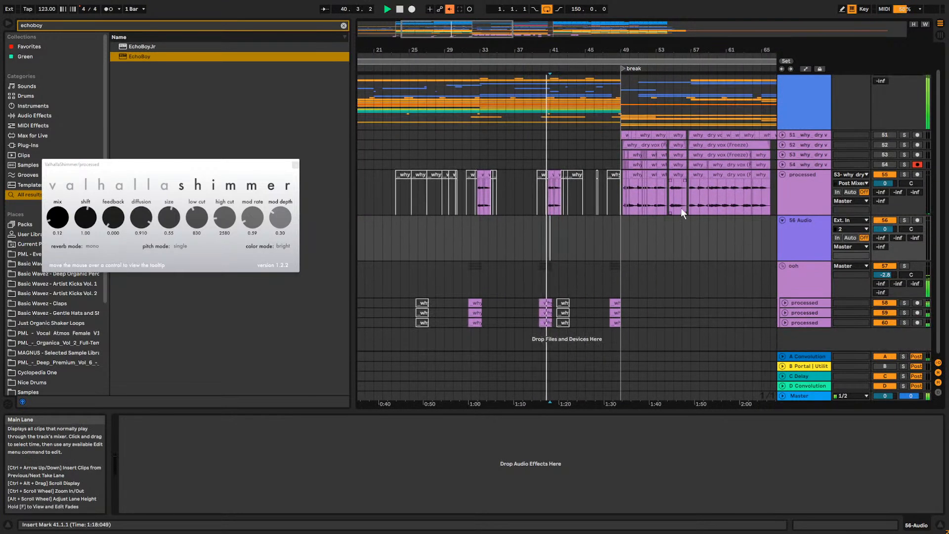
pyautogui.click(695, 175)
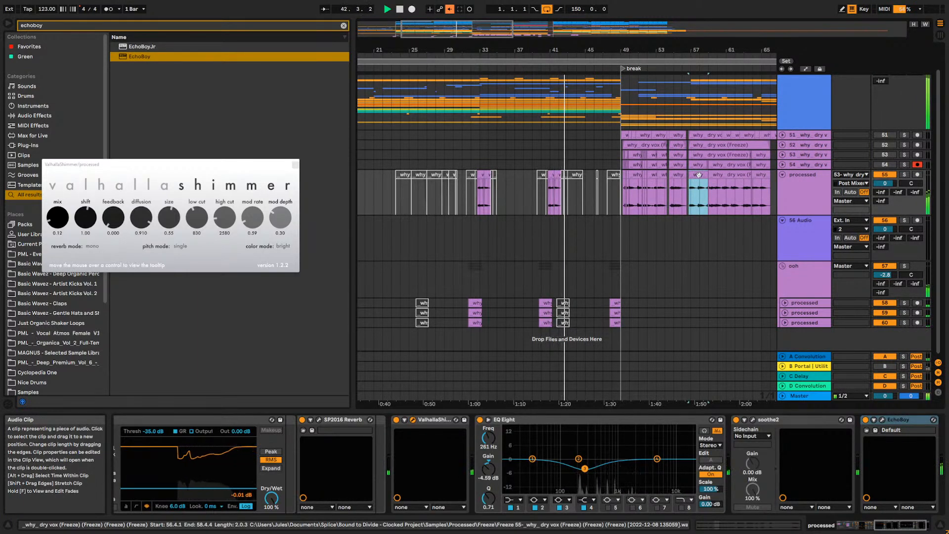
pyautogui.click(597, 177)
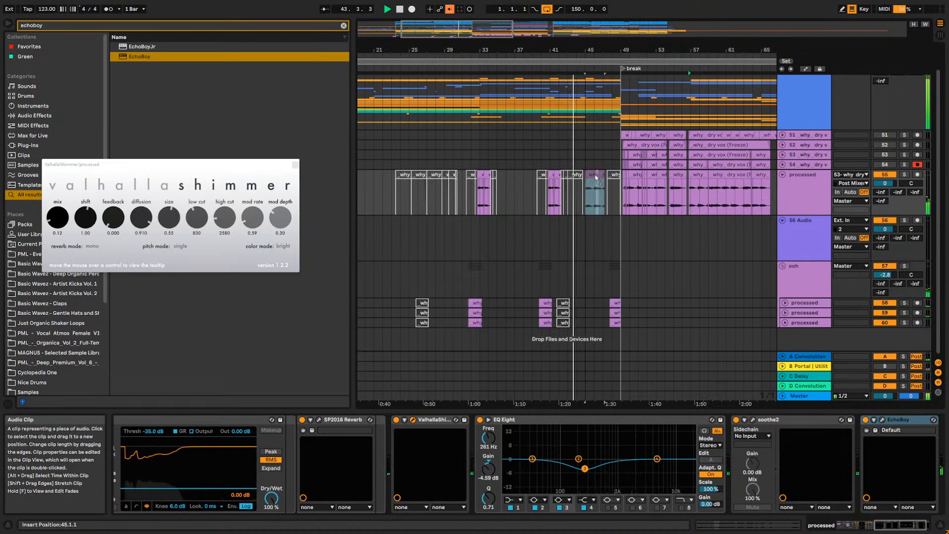
pyautogui.moveTo(592, 175); pyautogui.dragTo(593, 175)
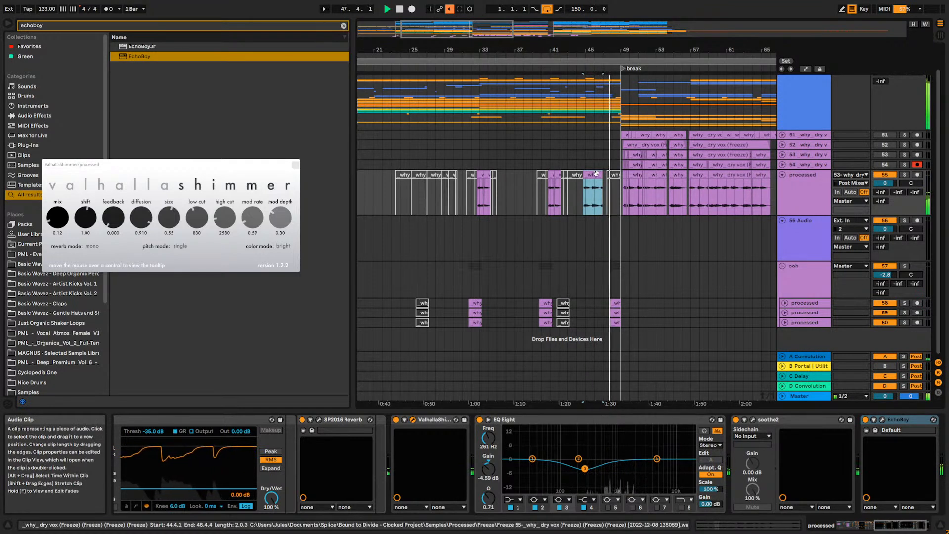
pyautogui.moveTo(602, 184); pyautogui.dragTo(592, 184)
pyautogui.press('space')
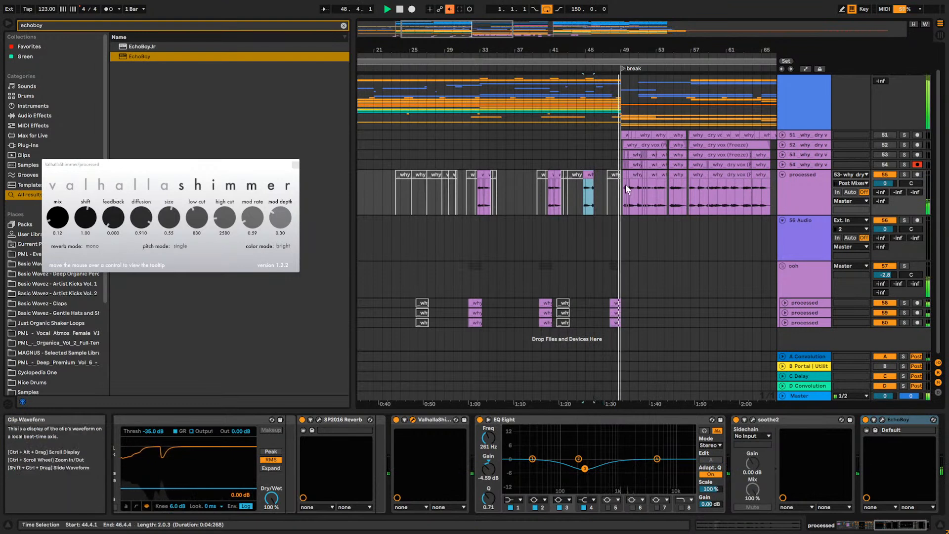
# Place the insert marker at 32.4.1, where the main vocal section starts, and arm the new audio track for recording.
pyautogui.moveTo(478, 48); pyautogui.dragTo(579, 179)
pyautogui.moveTo(457, 27); pyautogui.dragTo(415, 31)
pyautogui.click(593, 201)
pyautogui.click(806, 212)
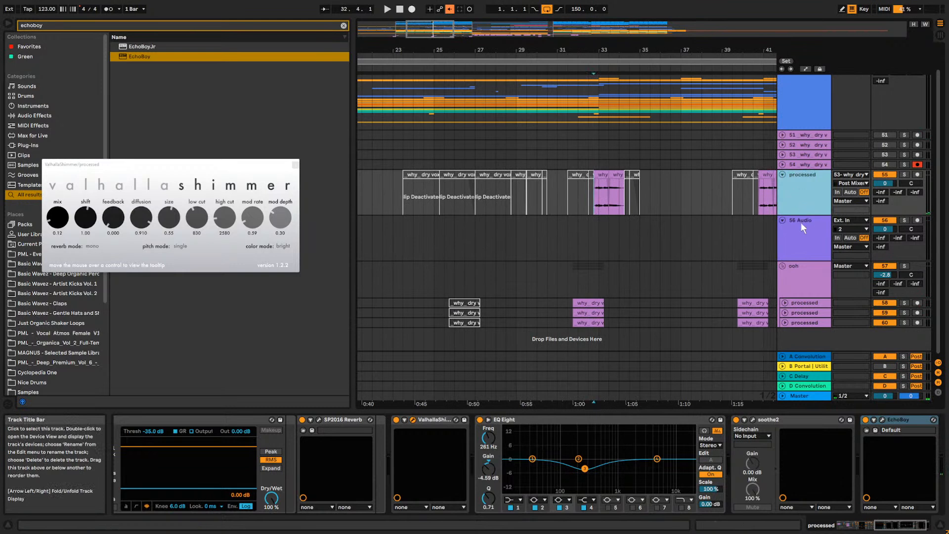
pyautogui.click(801, 222)
pyautogui.click(589, 227)
pyautogui.moveTo(422, 31); pyautogui.dragTo(432, 63)
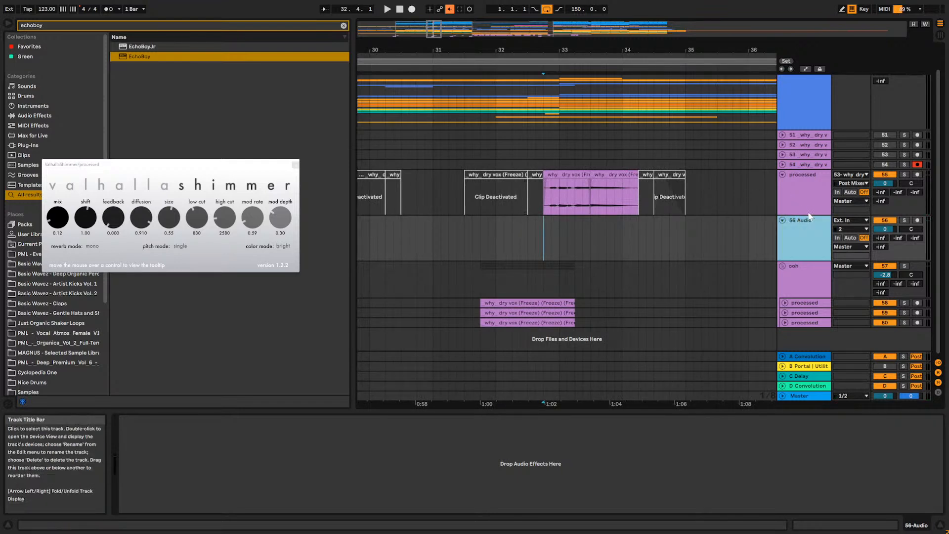
pyautogui.click(803, 176)
pyautogui.click(850, 220)
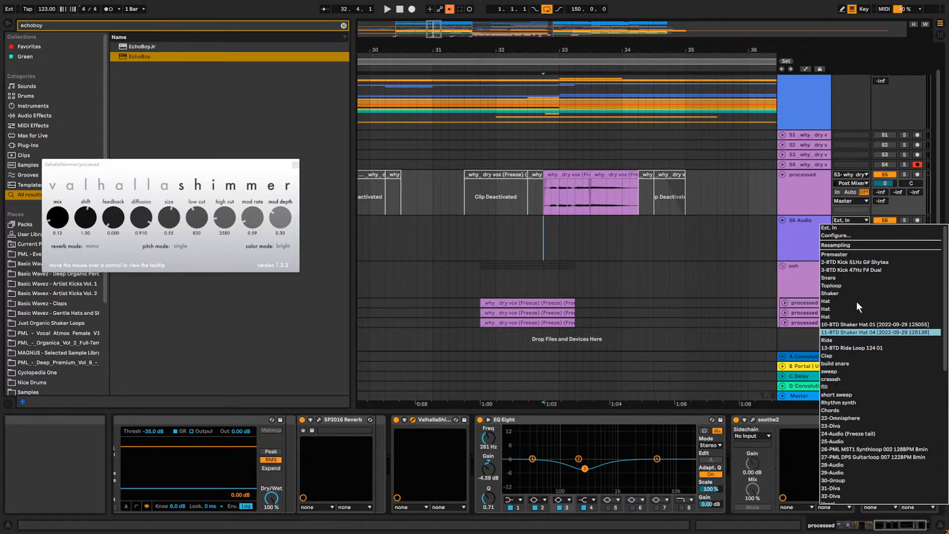
pyautogui.click(814, 226)
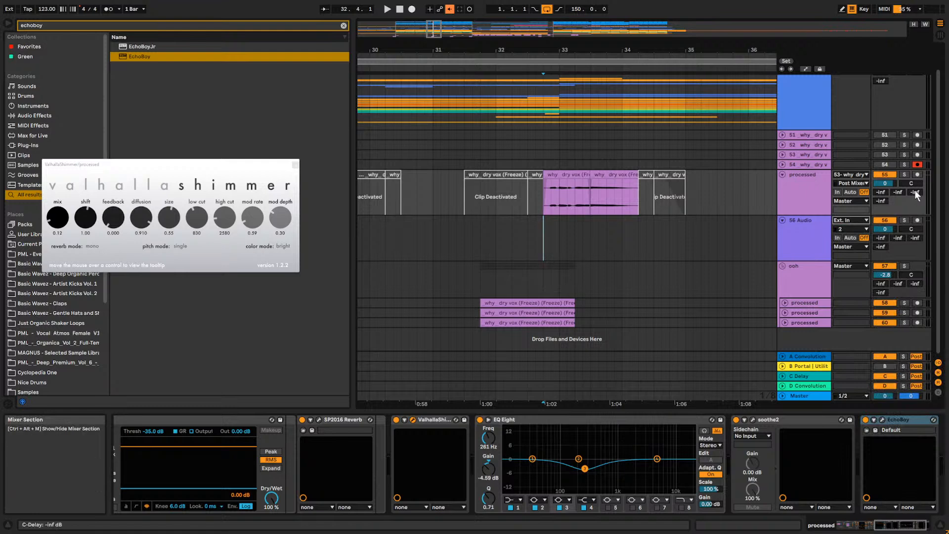
pyautogui.click(917, 220)
# Set the new audio track's input to the main processed vocal track.
pyautogui.click(855, 221)
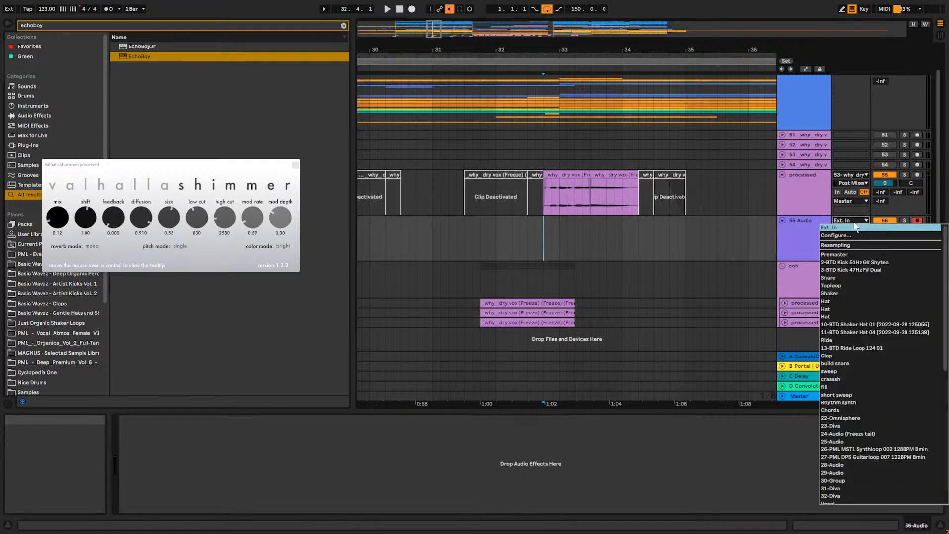
pyautogui.click(808, 197)
pyautogui.click(804, 199)
pyautogui.click(815, 239)
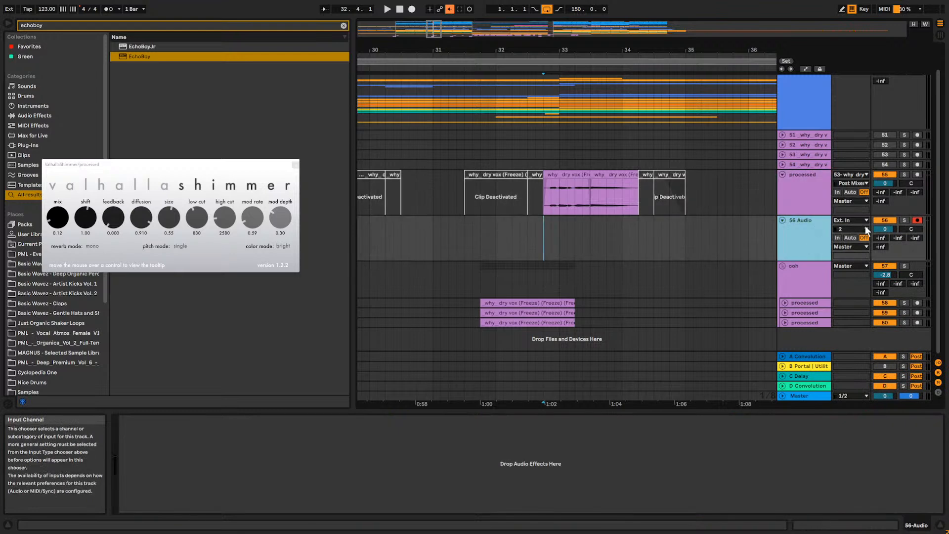
pyautogui.click(865, 227)
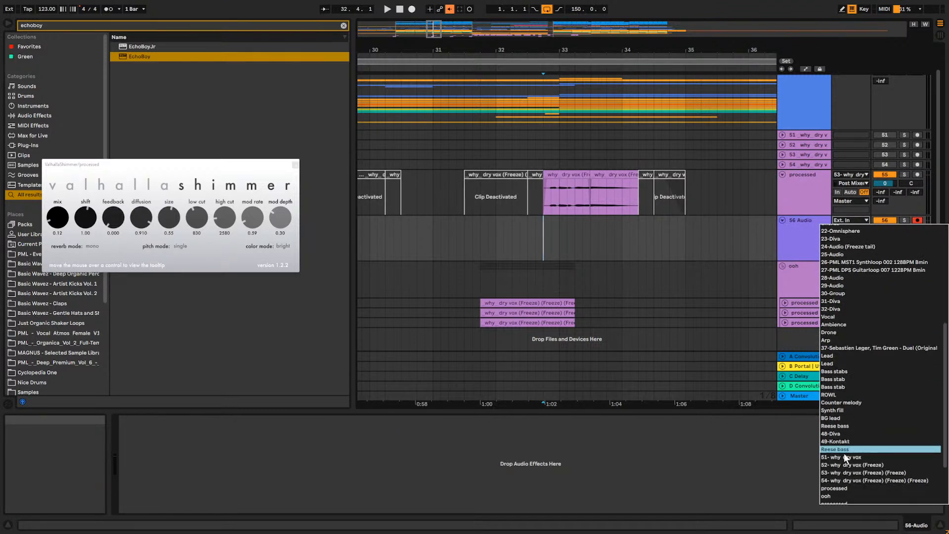
pyautogui.scroll(-3, 843, 443)
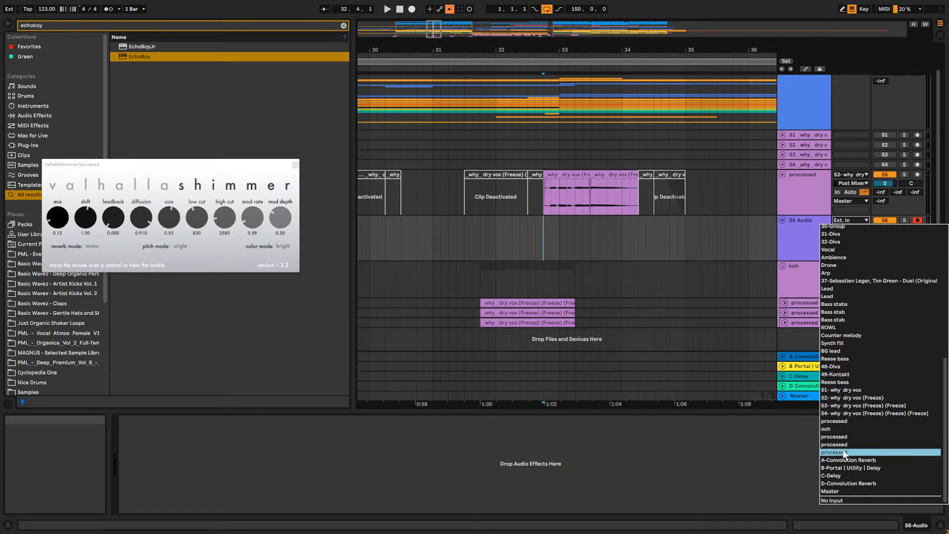
pyautogui.click(842, 421)
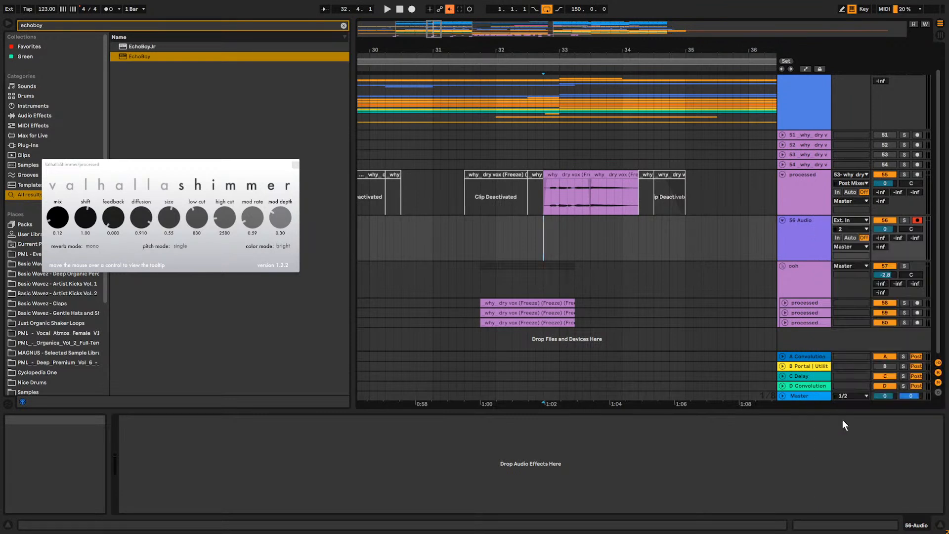
# Record the main processed vocal section from 32.4.1 onto the new audio track with its effects active and audition the recording soloed.
pyautogui.click(543, 236)
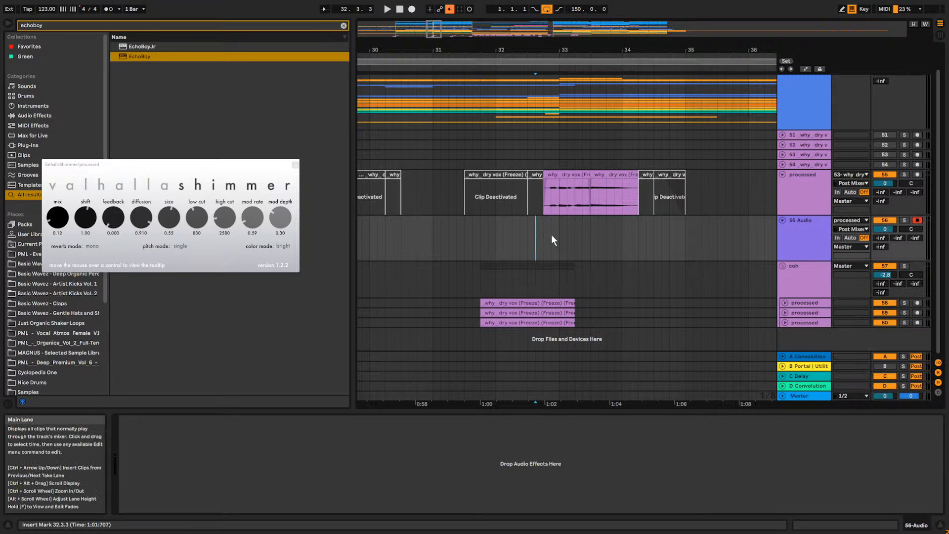
pyautogui.click(412, 8)
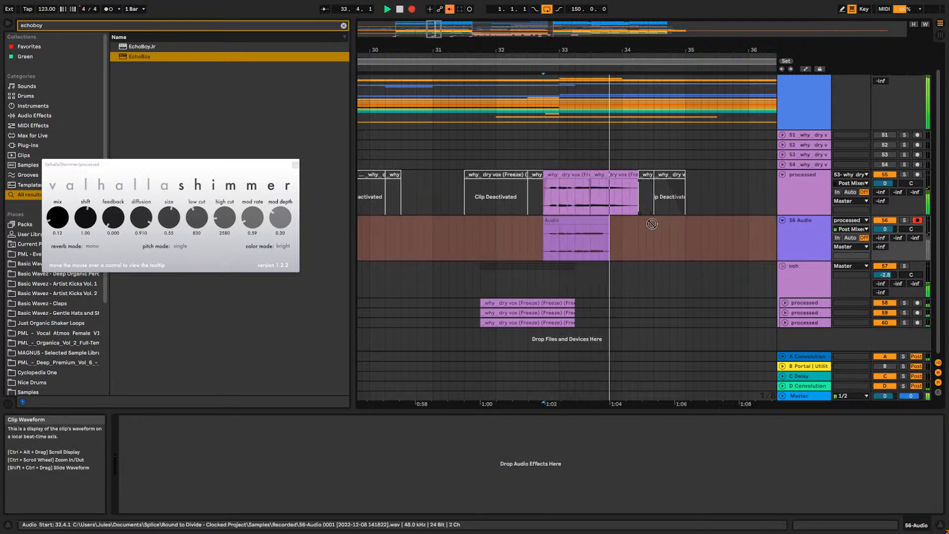
pyautogui.press('space')
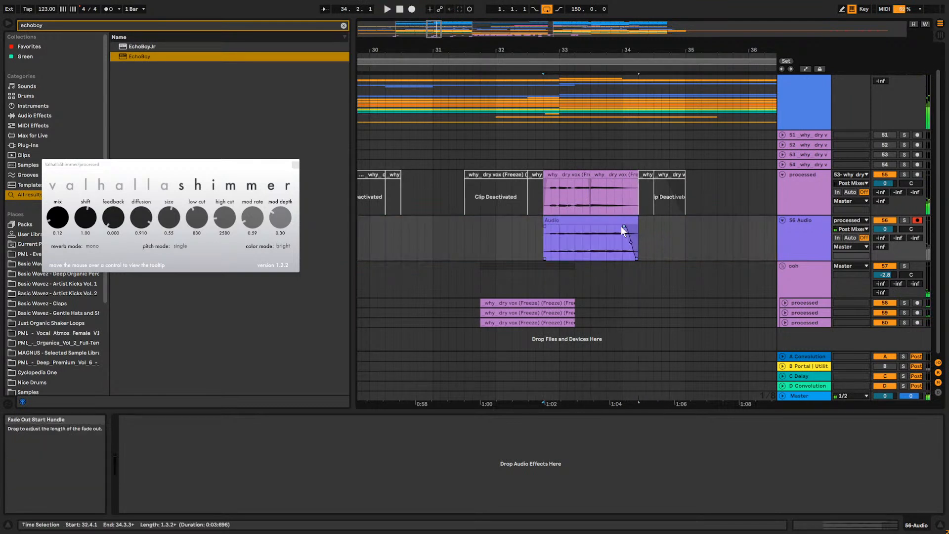
pyautogui.click(904, 220)
pyautogui.press('space')
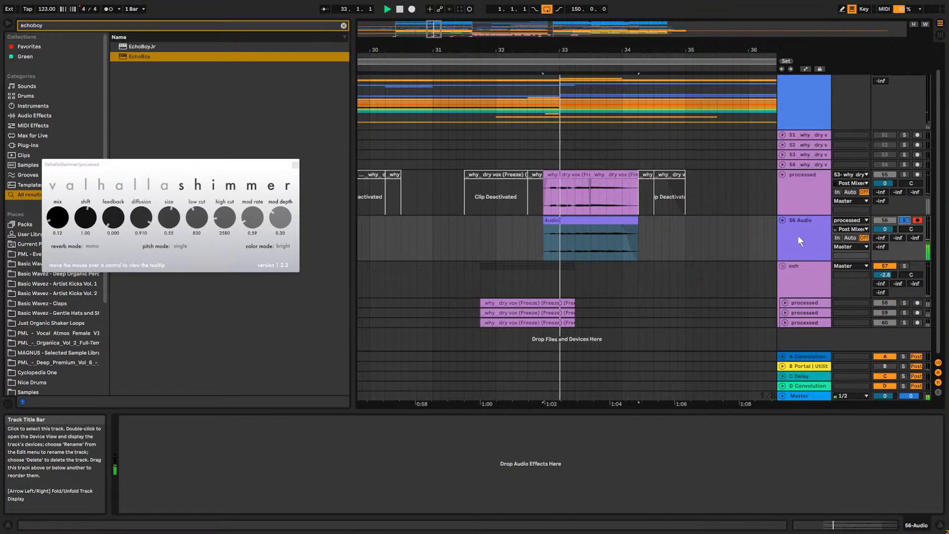
pyautogui.press('space')
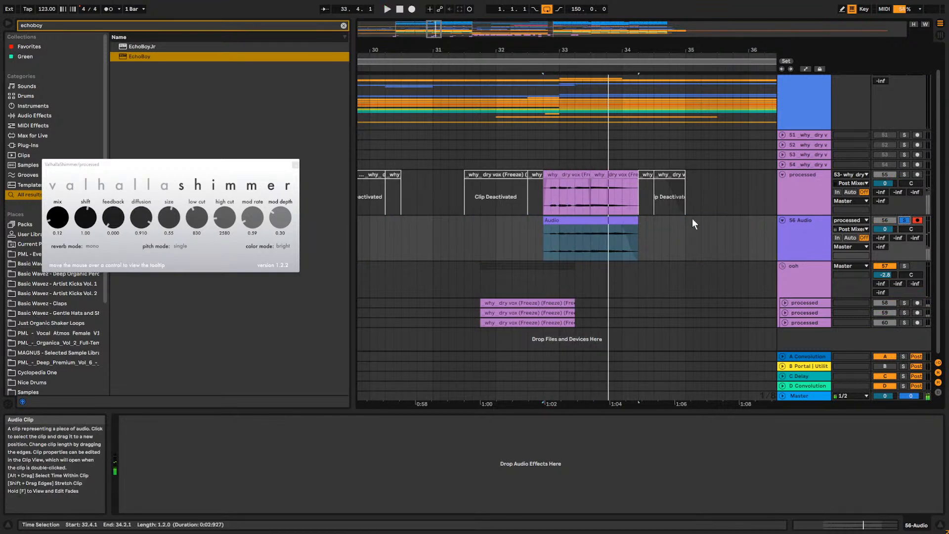
# Group all effects on the main processed vocal track into one Audio Effect Rack and deactivate the rack.
pyautogui.click(805, 193)
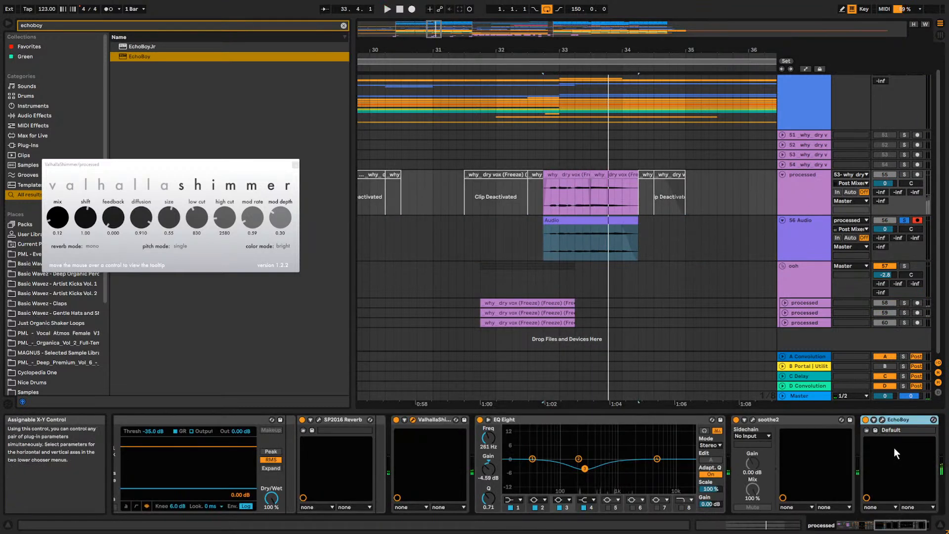
pyautogui.moveTo(886, 524); pyautogui.dragTo(781, 525)
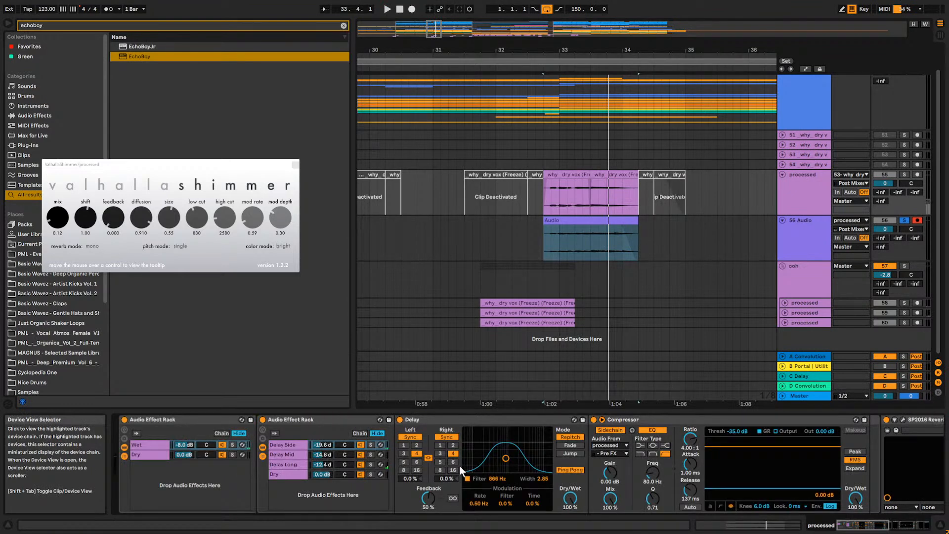
pyautogui.click(174, 419)
pyautogui.hotkey('ctrl', 'a')
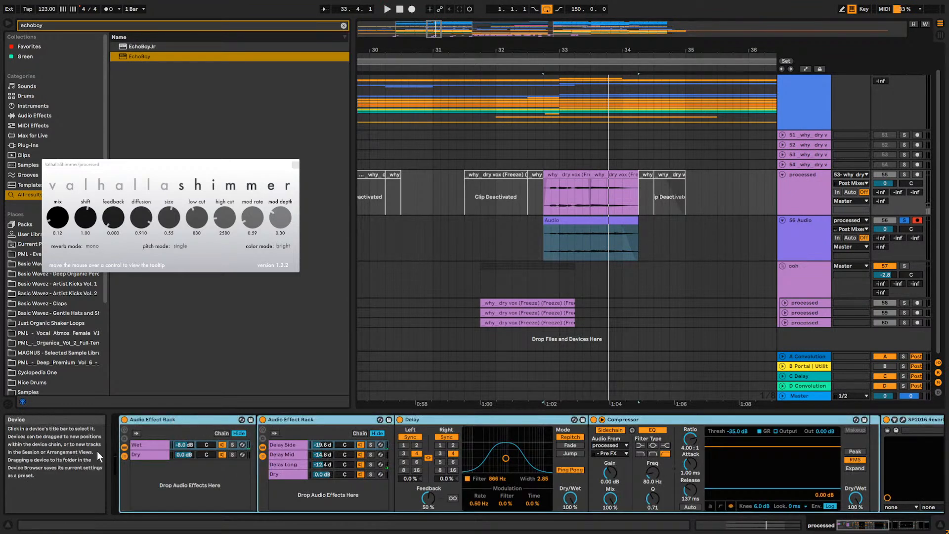
pyautogui.hotkey('ctrl', 'g')
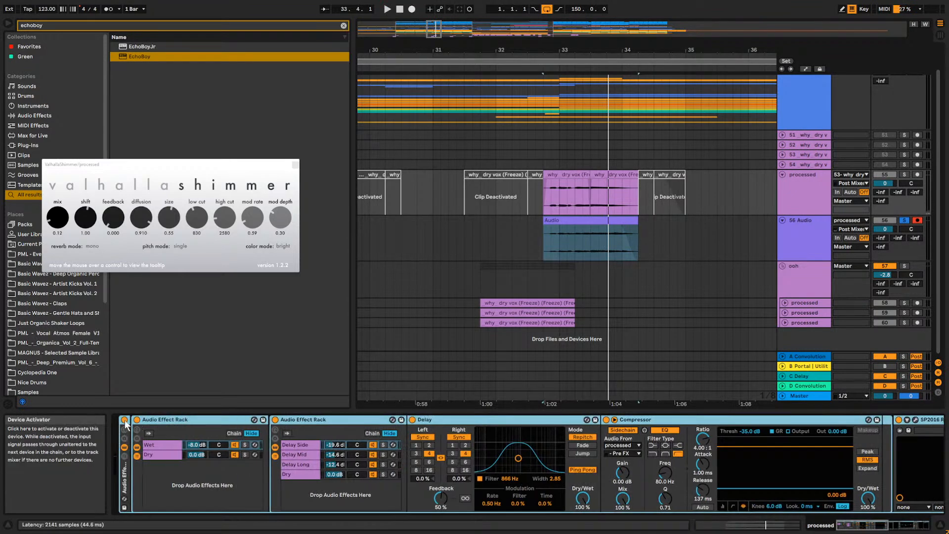
pyautogui.click(124, 419)
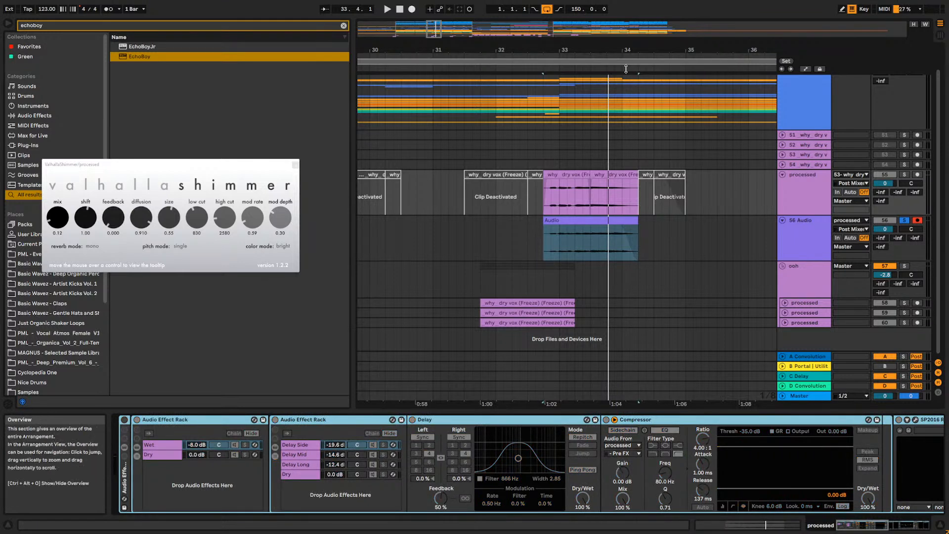
# Record the soloed main vocal dry onto the new audio track from 32.4.1 to about 34.2.4, and reactivate the effect rack.
pyautogui.click(904, 174)
pyautogui.click(412, 9)
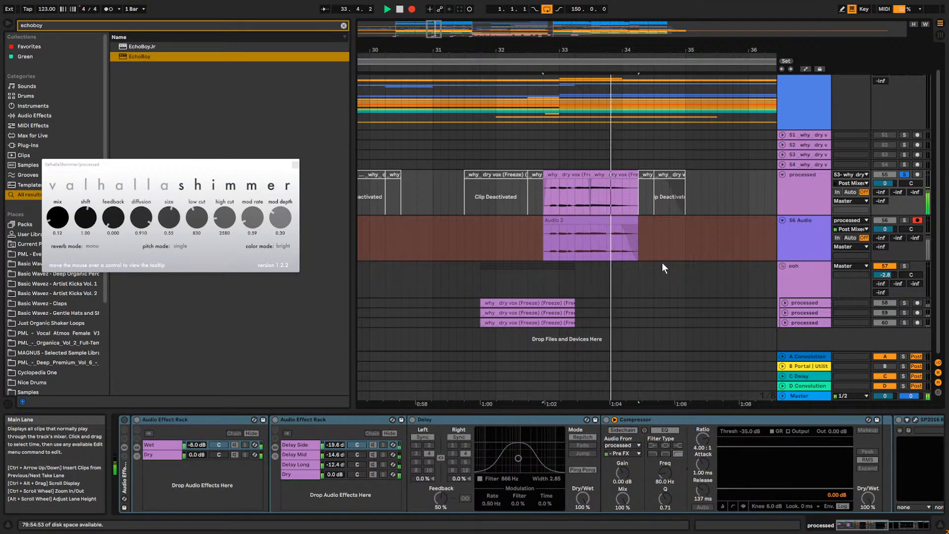
pyautogui.press('space')
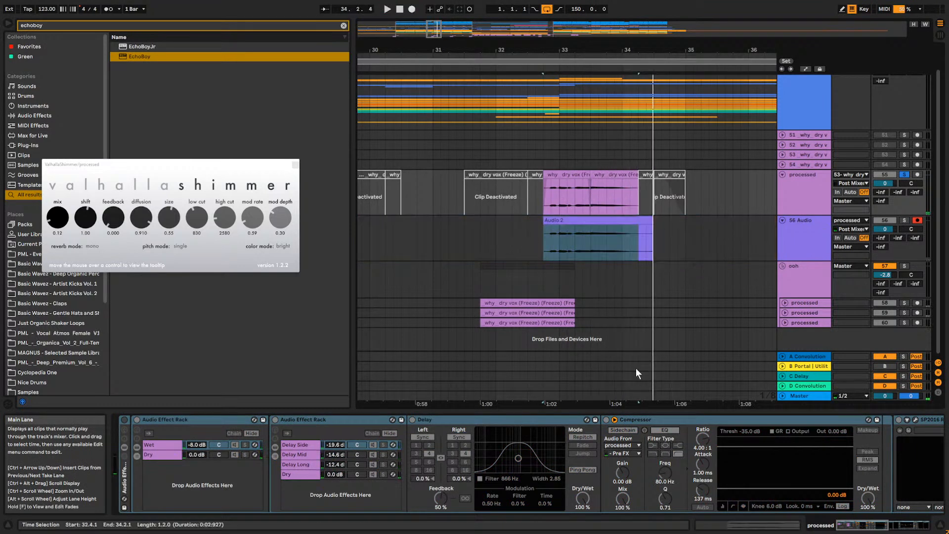
pyautogui.click(905, 174)
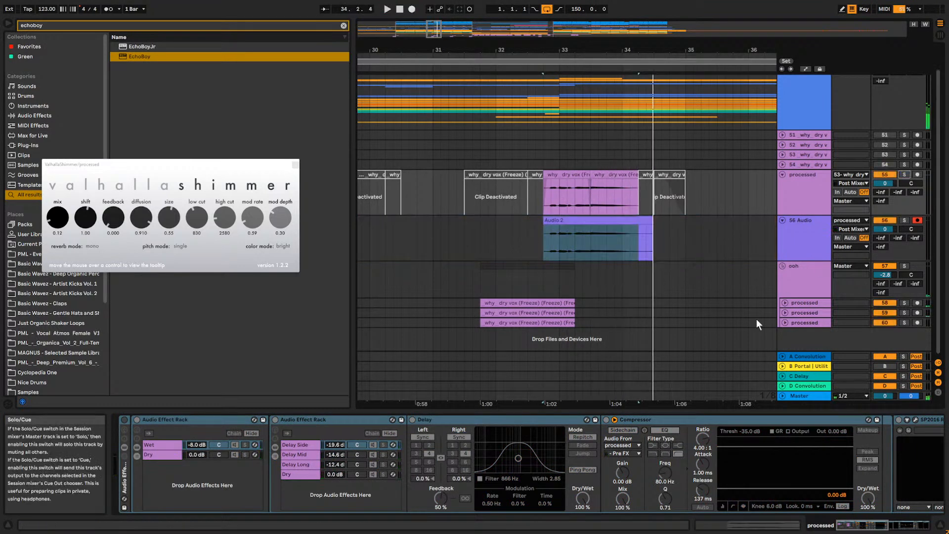
pyautogui.click(124, 419)
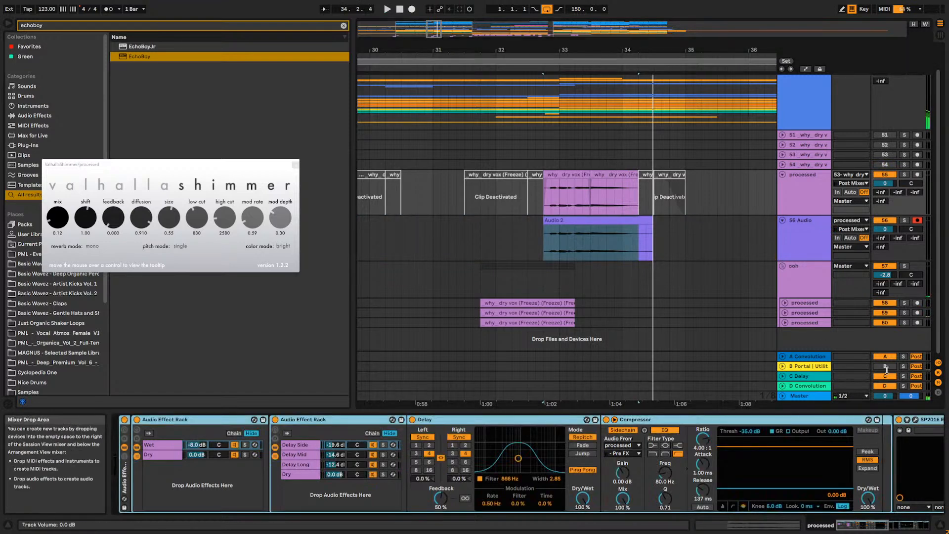
# Select the new audio track, clear the browser search and close the ValhallaShimmer window.
pyautogui.click(794, 241)
pyautogui.click(343, 26)
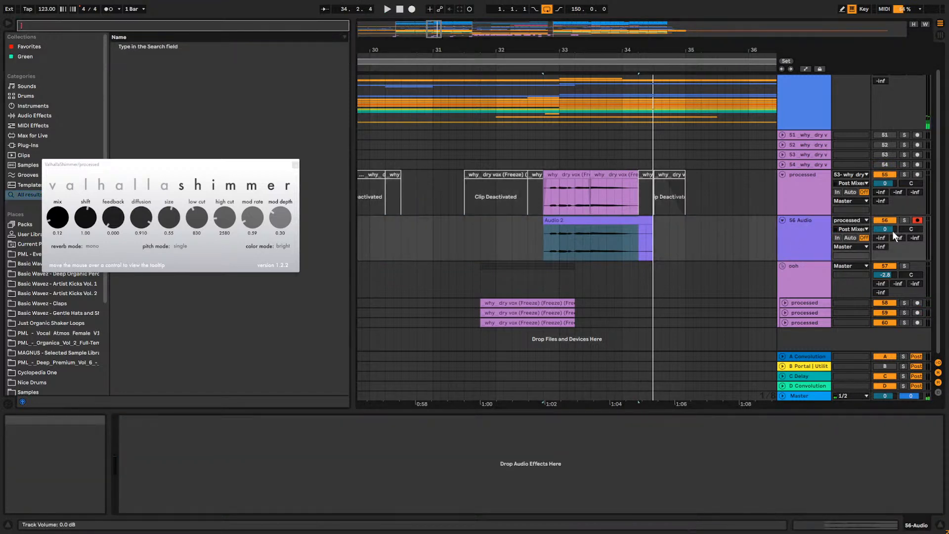
pyautogui.click(809, 236)
pyautogui.click(295, 165)
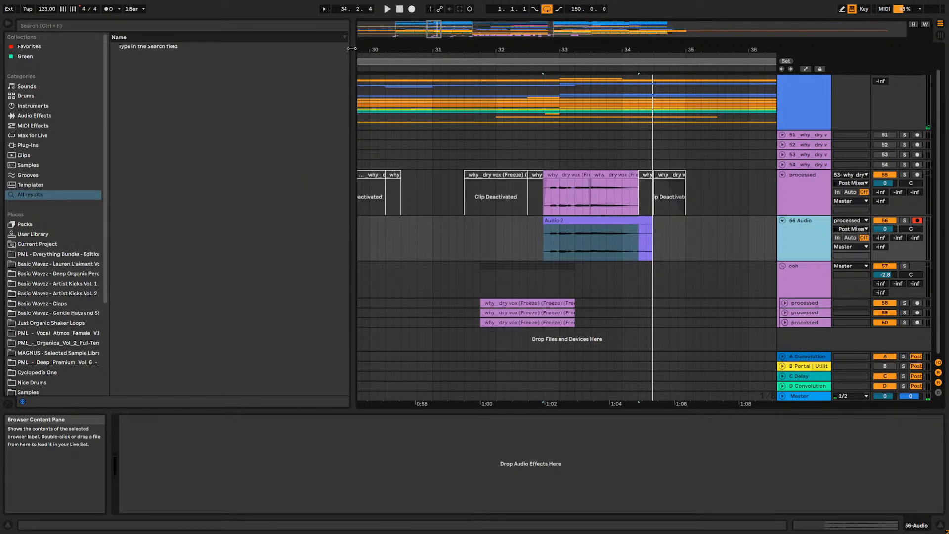
# Search the browser for melodyne, load Melodyne on the new audio track and move its window off the vocal clips.
pyautogui.click(324, 26)
pyautogui.write('melodyne')
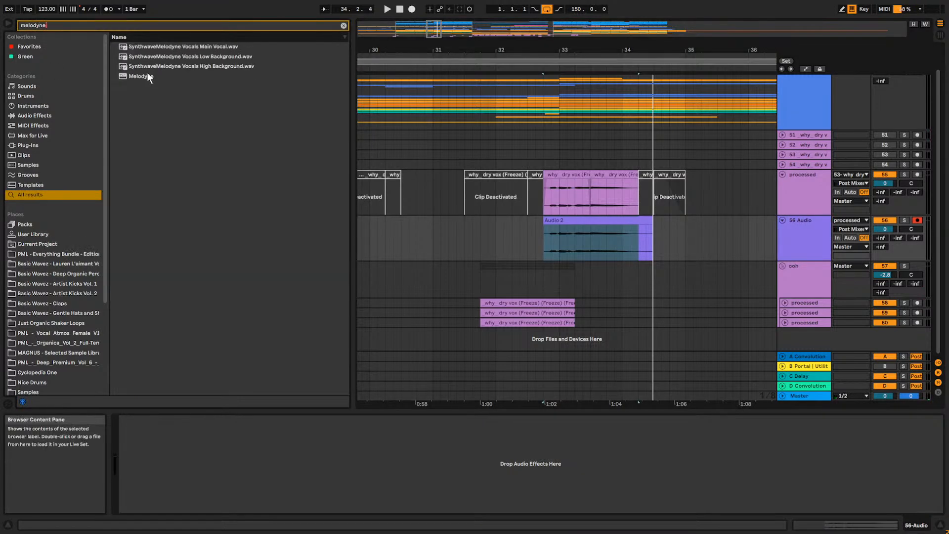
pyautogui.doubleClick(147, 75)
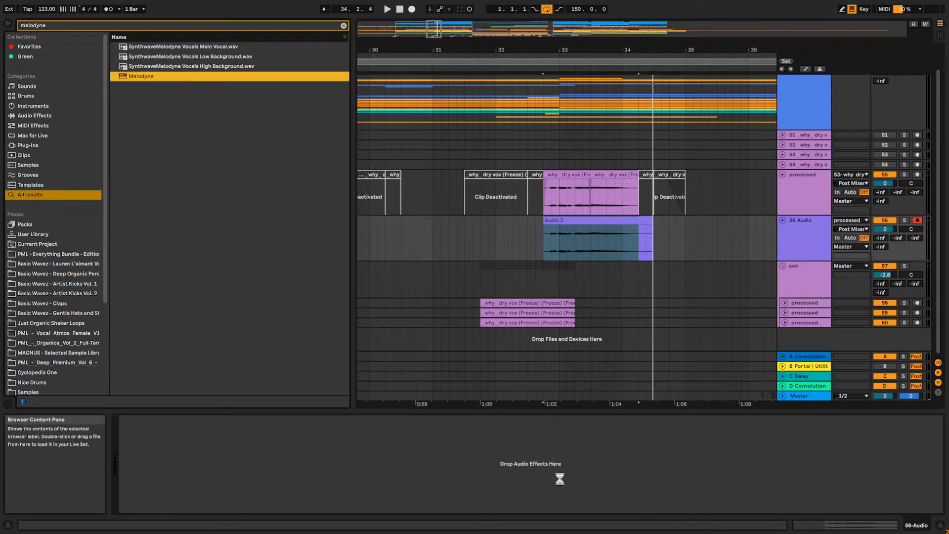
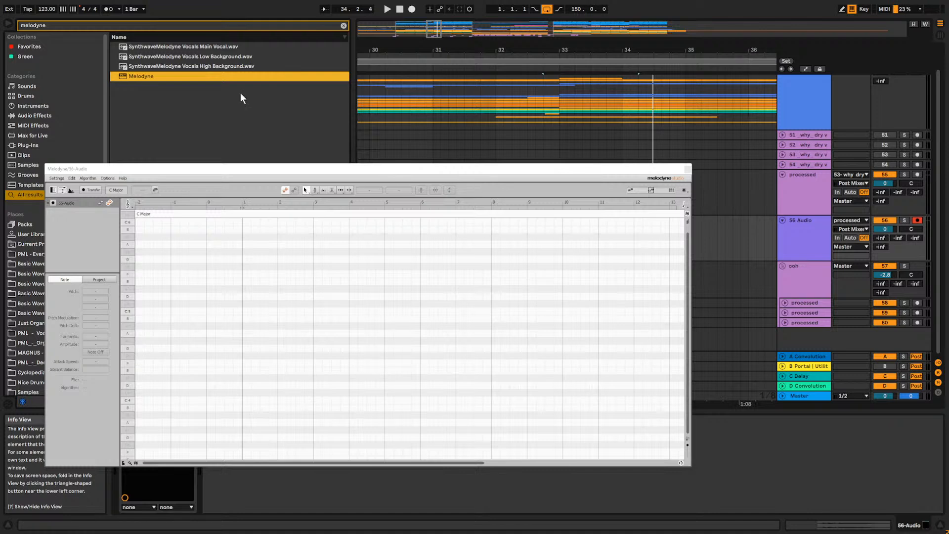
pyautogui.moveTo(188, 174); pyautogui.dragTo(269, 230)
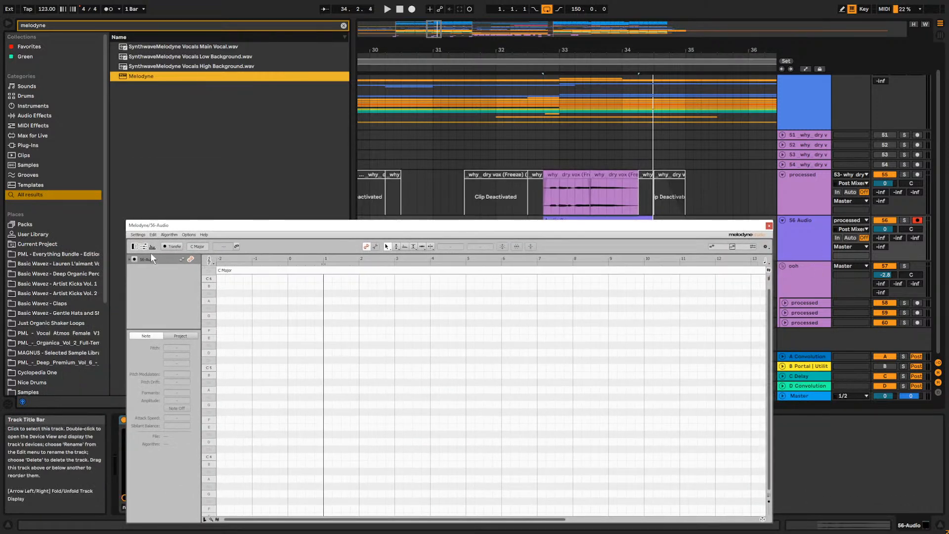
# Transfer the recorded dry vocal into Melodyne by playing it through from 32.4.1, keeping the plug-in window clear of the clips.
pyautogui.press('space')
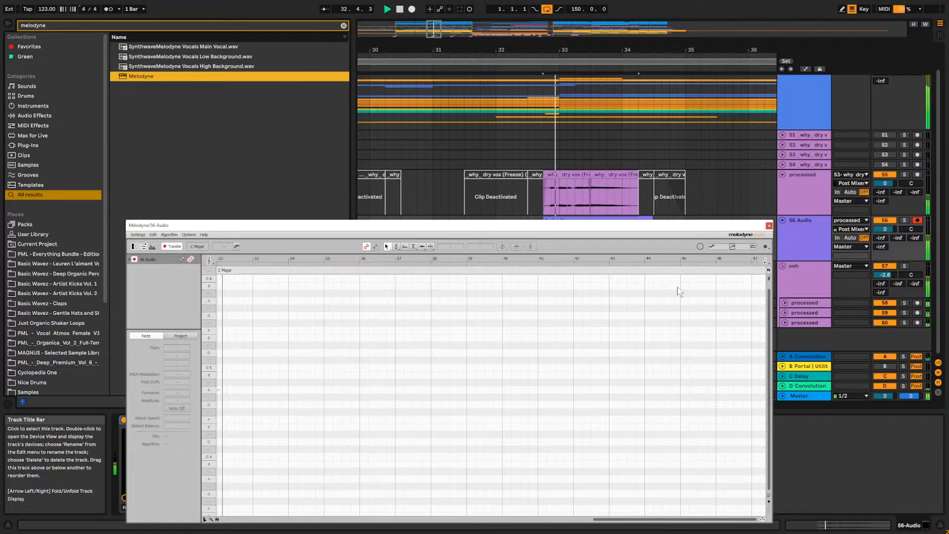
pyautogui.moveTo(644, 225); pyautogui.dragTo(536, 139)
pyautogui.press('space')
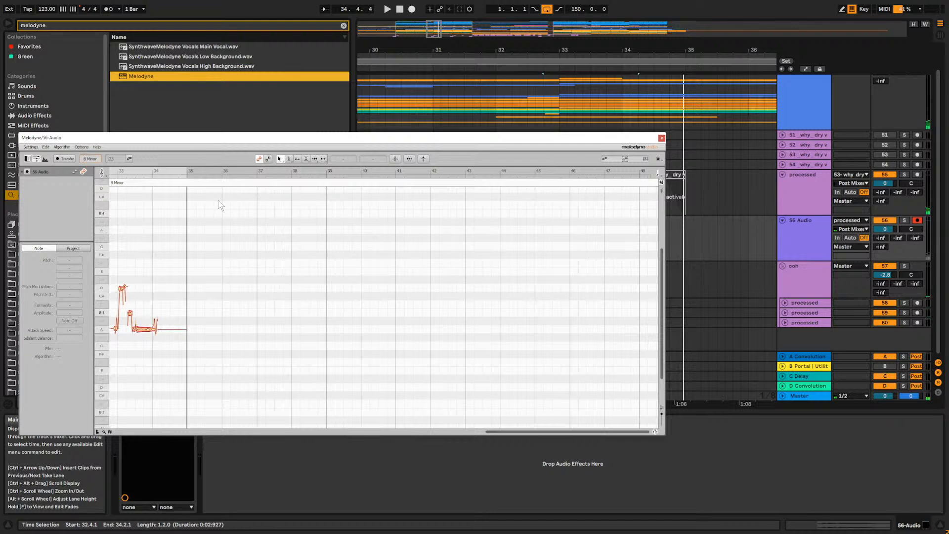
pyautogui.moveTo(250, 138); pyautogui.dragTo(376, 132)
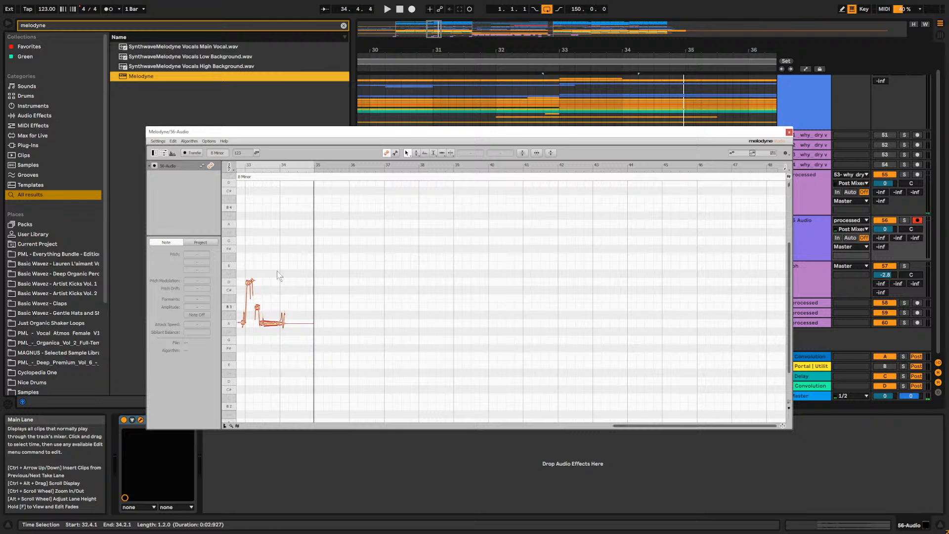
# Try the opening vocal notes at other pitches in Melodyne, such as E3, C#3 and C#4, while the section loops.
pyautogui.click(244, 325)
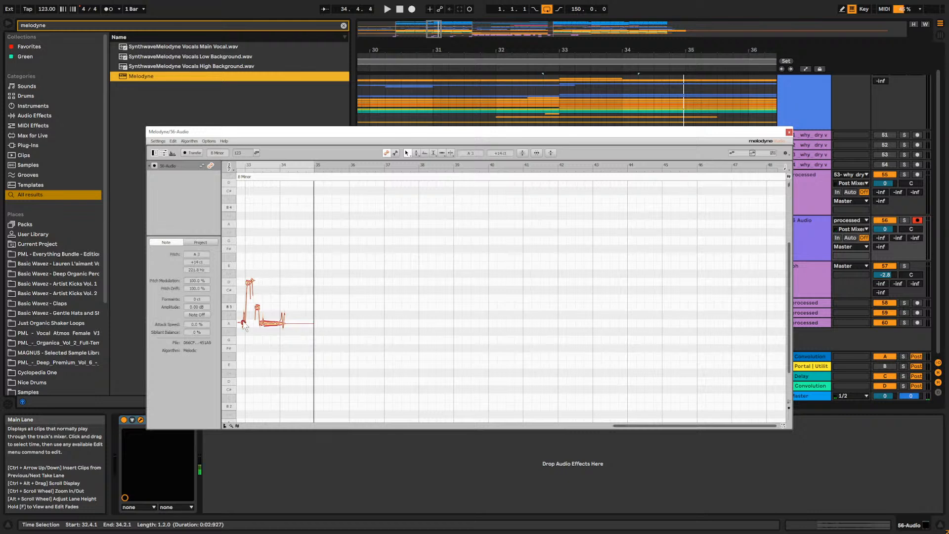
pyautogui.press('space')
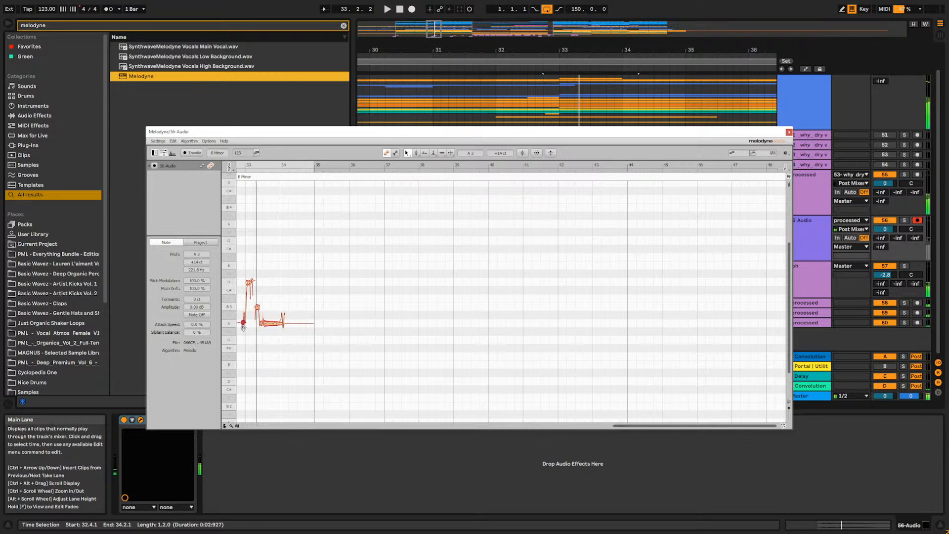
pyautogui.moveTo(243, 338); pyautogui.dragTo(243, 323)
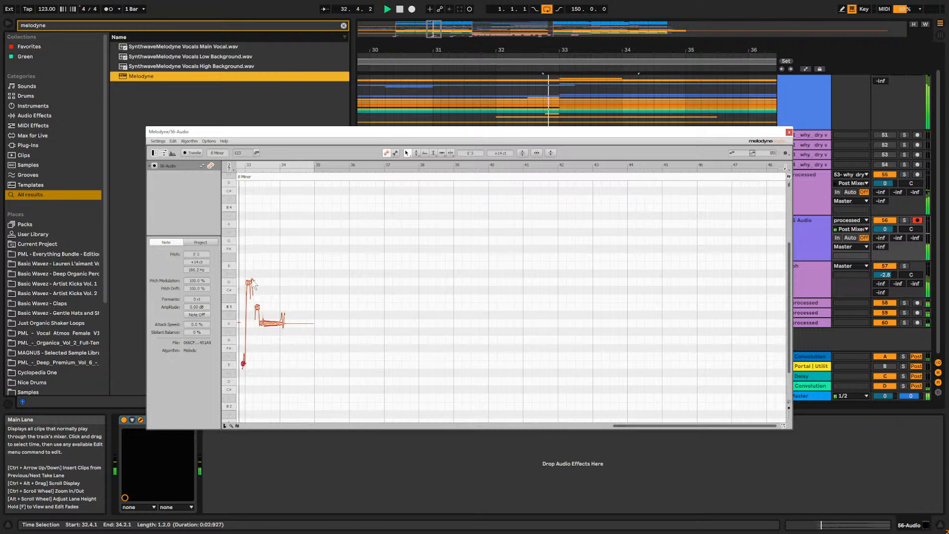
pyautogui.click(248, 340)
pyautogui.press('space')
pyautogui.moveTo(251, 353); pyautogui.dragTo(248, 327)
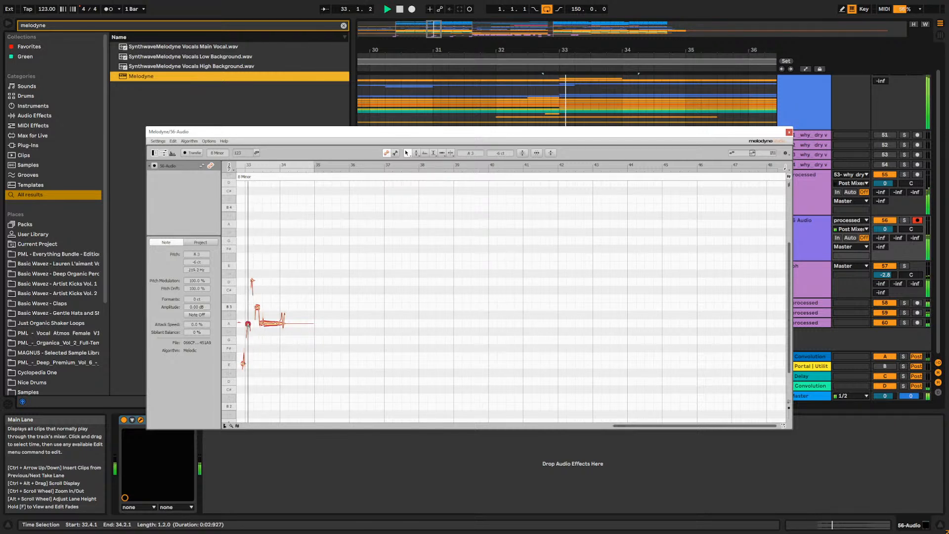
pyautogui.moveTo(247, 313); pyautogui.dragTo(251, 365)
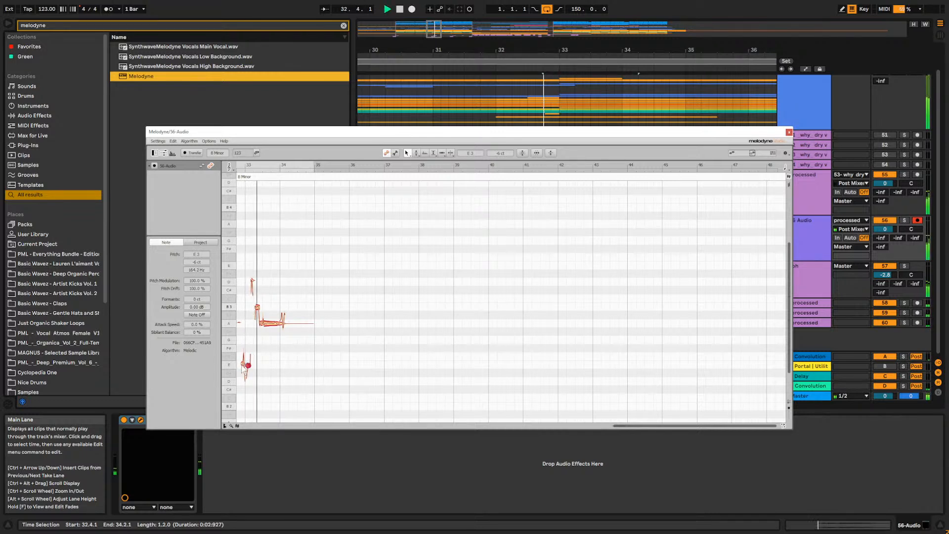
pyautogui.moveTo(251, 368); pyautogui.dragTo(249, 388)
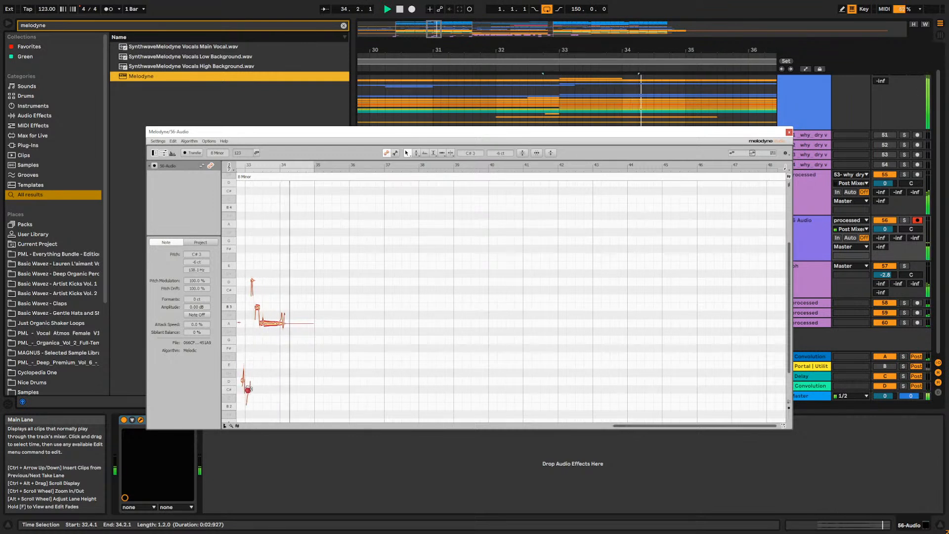
pyautogui.press('space')
pyautogui.press('space')
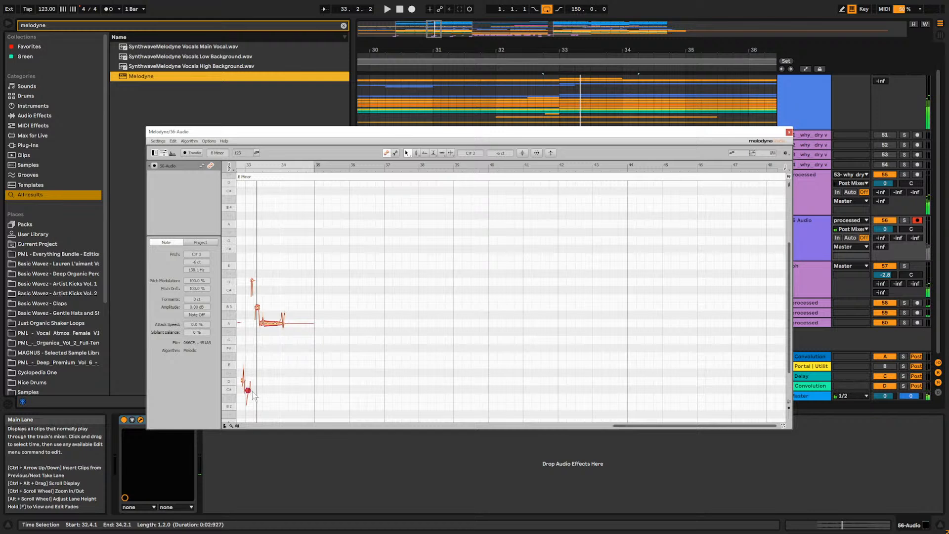
pyautogui.moveTo(248, 390); pyautogui.dragTo(248, 290)
pyautogui.press('space')
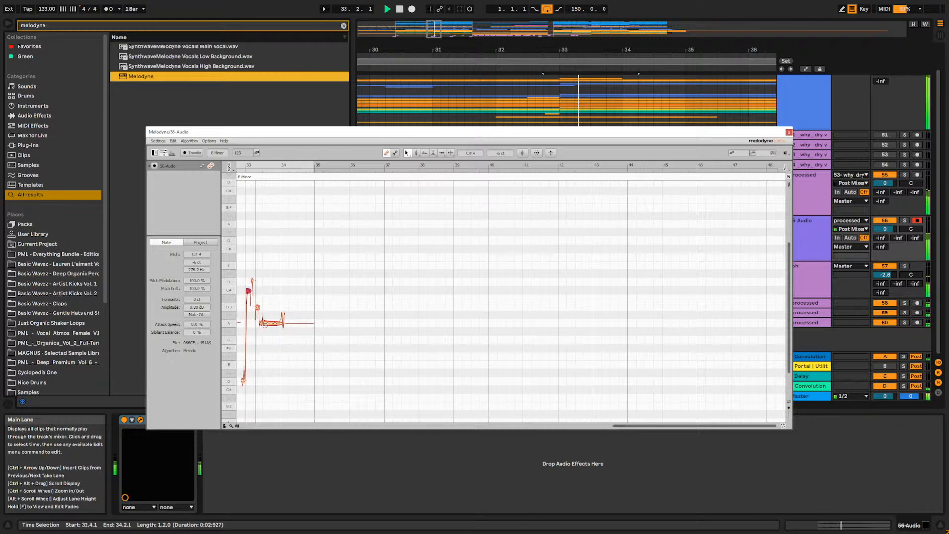
# Retune the harmony in Melodyne, setting the long last note to F#3 and the notes before it to A3.
pyautogui.moveTo(250, 296); pyautogui.dragTo(250, 354)
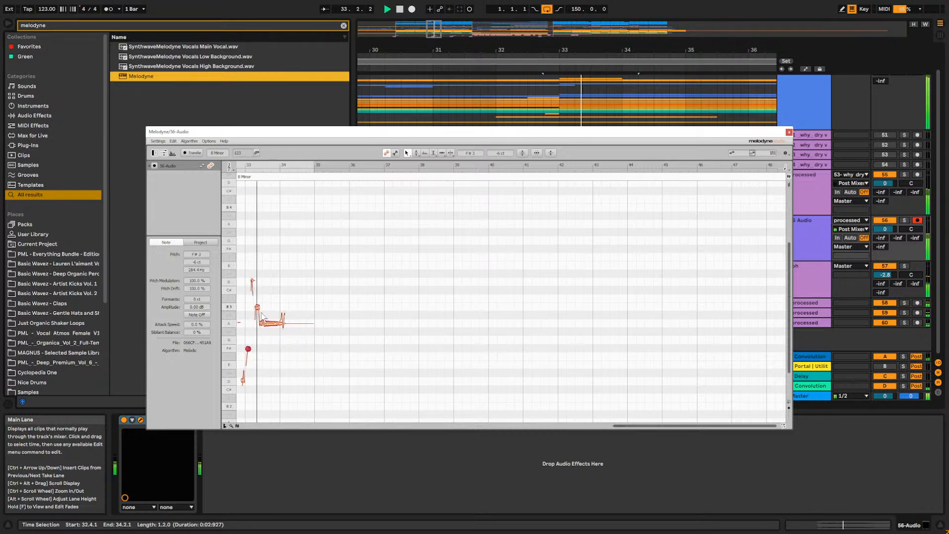
pyautogui.moveTo(270, 323); pyautogui.dragTo(270, 348)
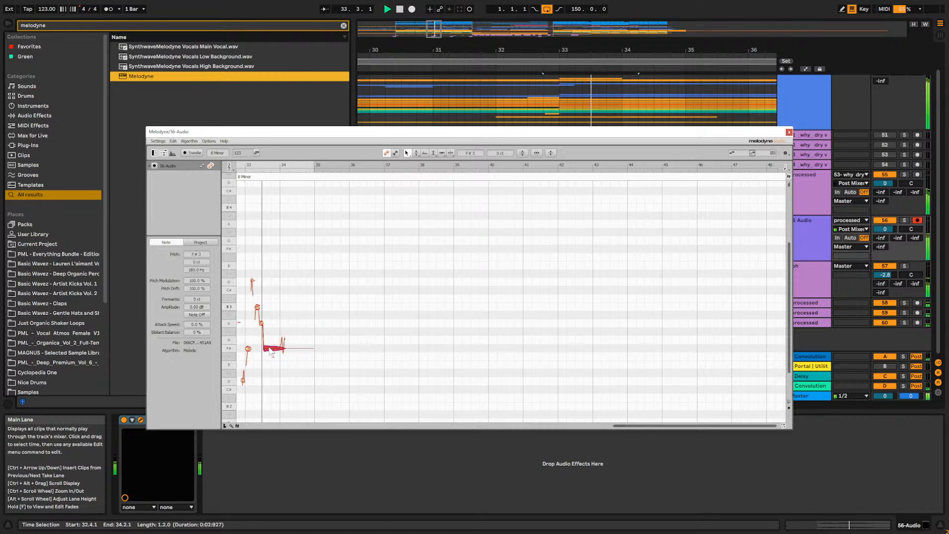
pyautogui.click(261, 324)
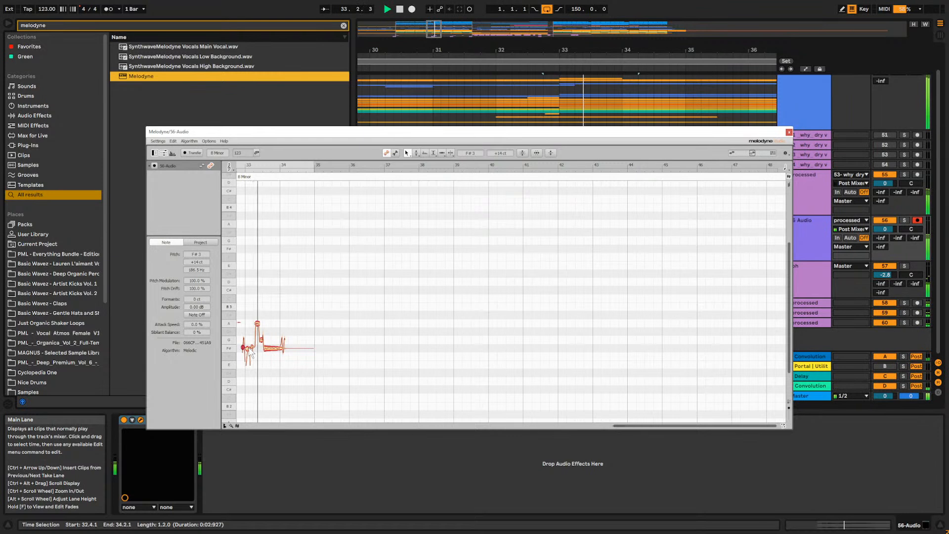
pyautogui.click(256, 334)
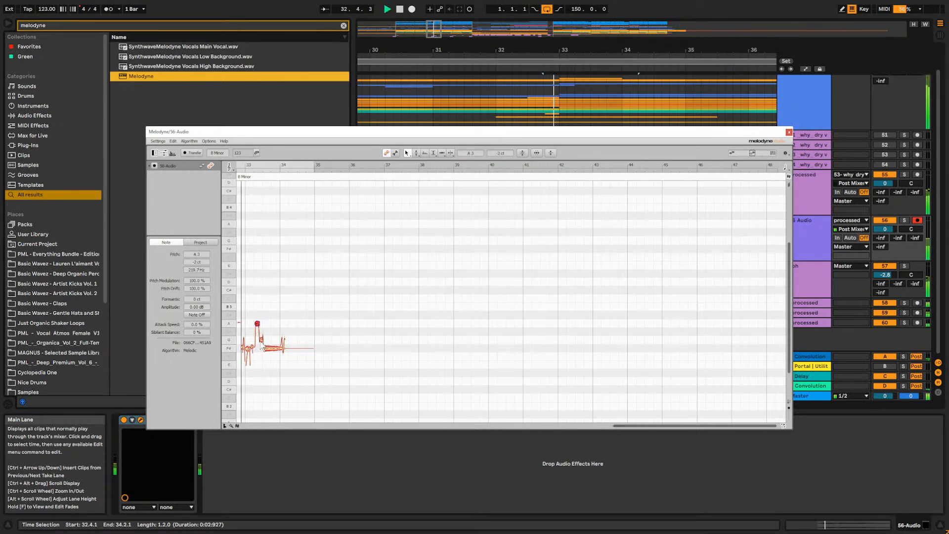
pyautogui.moveTo(261, 341); pyautogui.dragTo(262, 324)
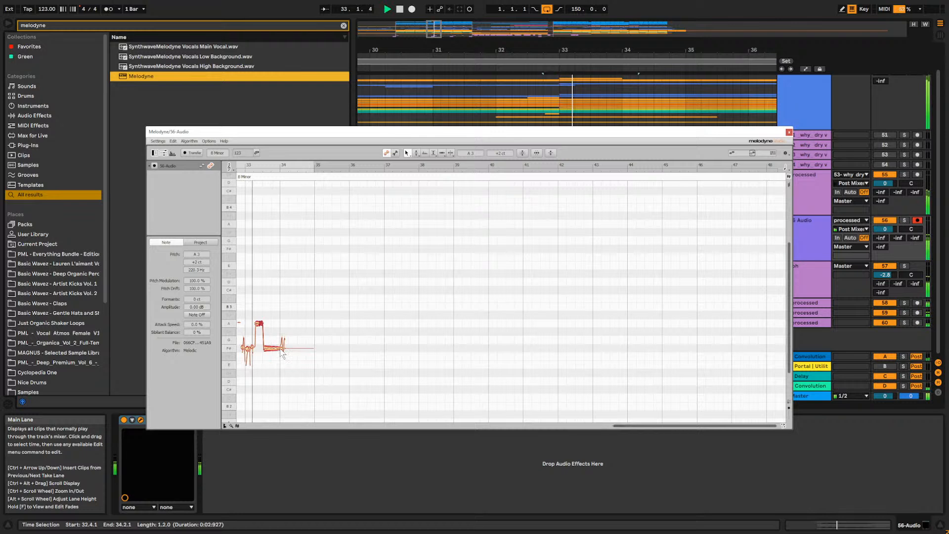
pyautogui.moveTo(240, 339); pyautogui.dragTo(253, 323)
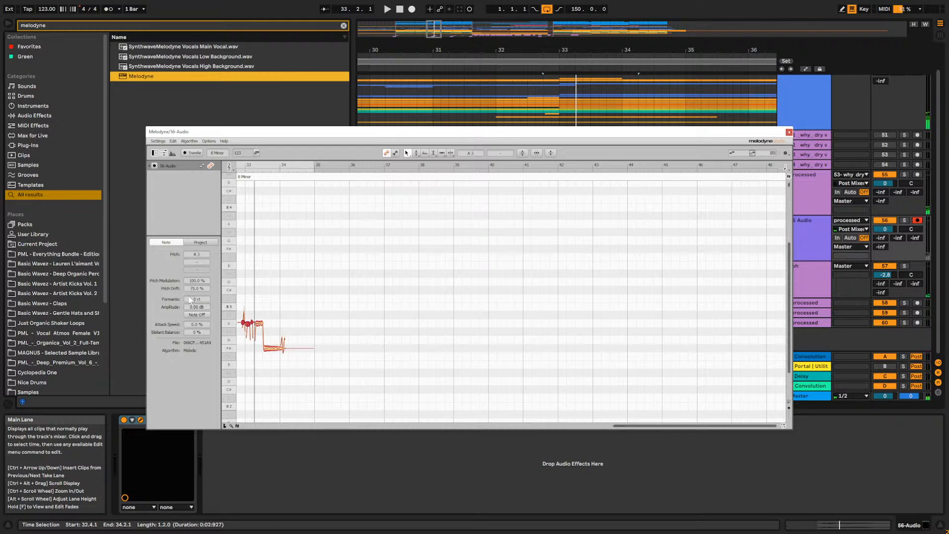
# Reduce the pitch drift of the opening notes and set their pitch modulation to 14%.
pyautogui.moveTo(198, 290); pyautogui.dragTo(197, 287)
pyautogui.hotkey('ctrl', 'z')
pyautogui.moveTo(177, 315); pyautogui.dragTo(144, 398)
pyautogui.moveTo(156, 365); pyautogui.dragTo(188, 505)
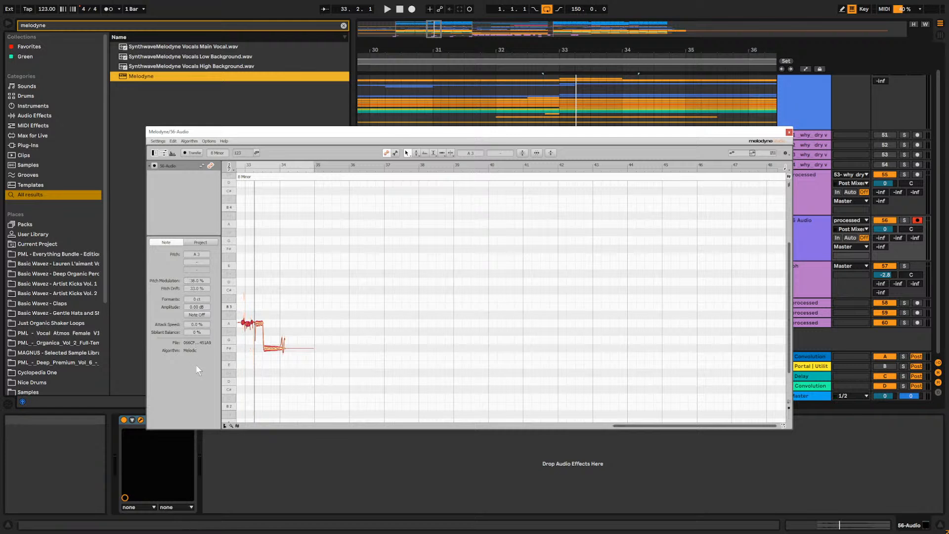
pyautogui.moveTo(196, 371); pyautogui.dragTo(196, 372)
# Play the loop and raise the group of opening notes to B3.
pyautogui.press('space')
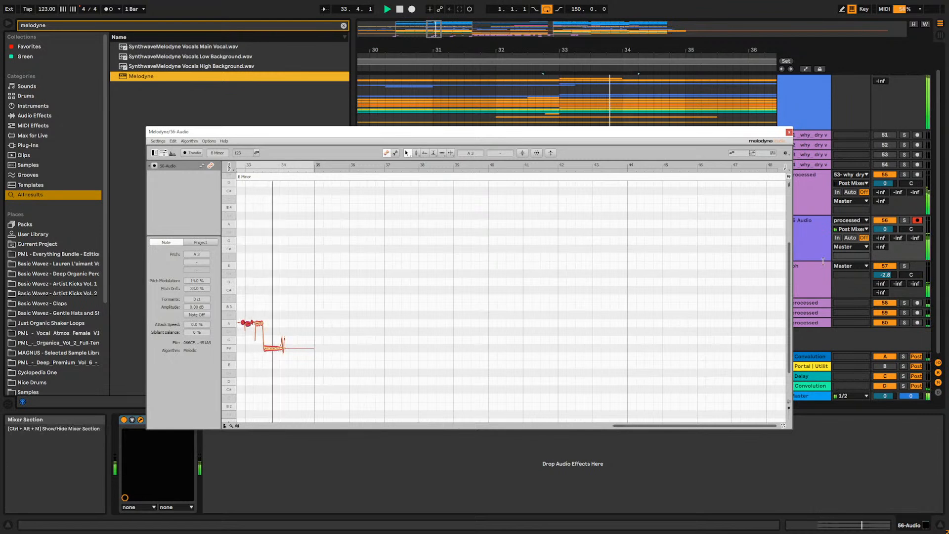
pyautogui.click(260, 325)
pyautogui.moveTo(239, 314)
pyautogui.mouseDown()
pyautogui.moveTo(254, 334)
pyautogui.moveTo(248, 313)
pyautogui.mouseUp()
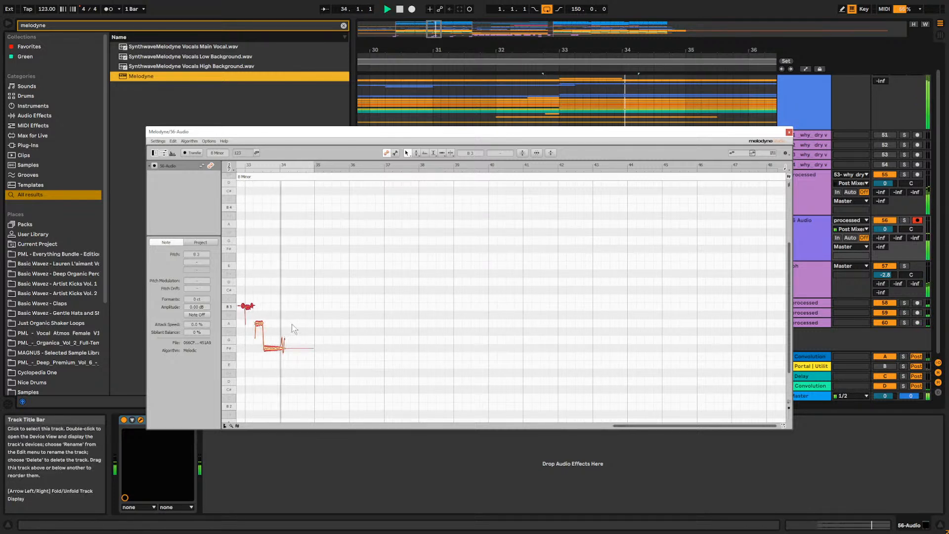
# Solo the main processed vocal and the harmony track, and lower the harmony track's volume to about -12.9 dB.
pyautogui.click(903, 220)
pyautogui.click(904, 174)
pyautogui.moveTo(889, 224); pyautogui.dragTo(889, 258)
pyautogui.hotkey('ctrl', 'l')
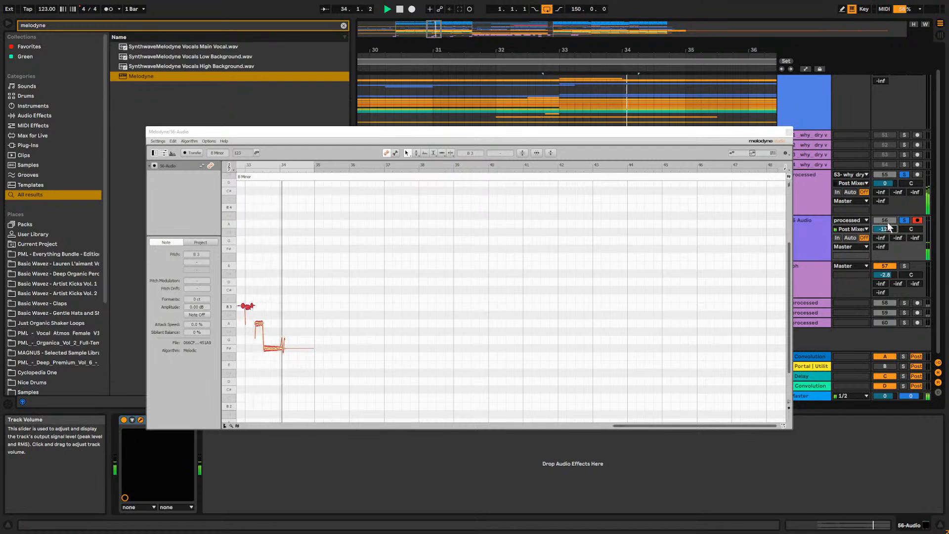
# Close the Melodyne window, turn off the solos and audition the harmony within the full mix.
pyautogui.press('space')
pyautogui.click(789, 132)
pyautogui.click(904, 221)
pyautogui.press('space')
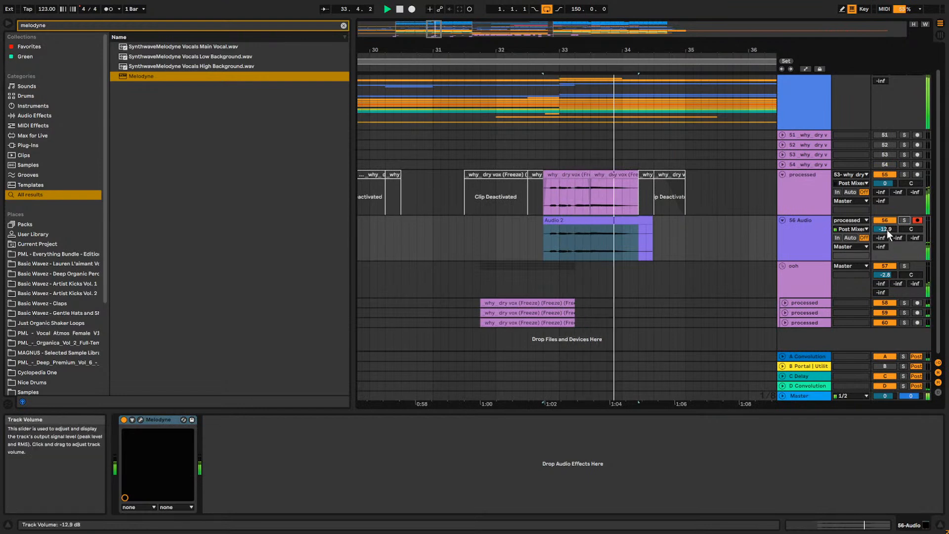
pyautogui.press('space')
pyautogui.press('space')
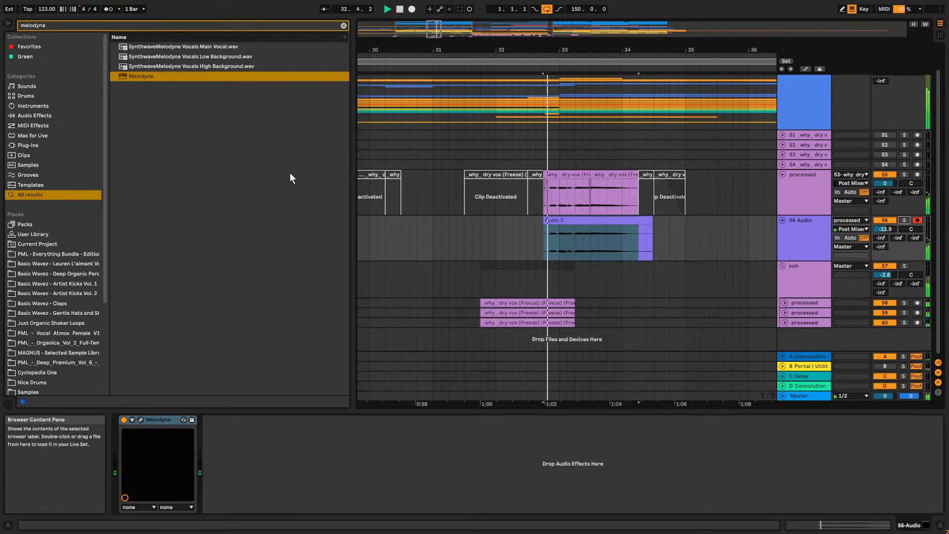
# Duplicate the harmony audio track with its recorded clip and open Melodyne on the duplicate.
pyautogui.click(799, 201)
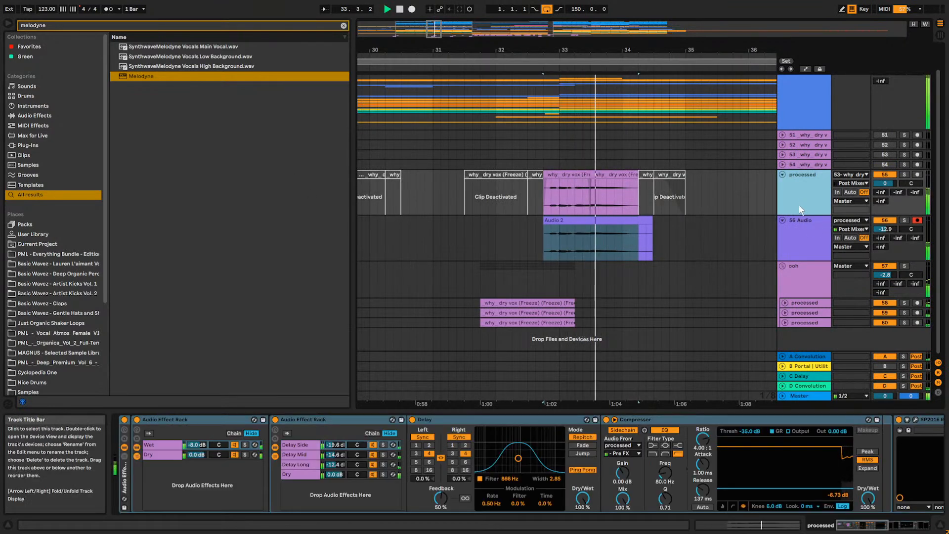
pyautogui.click(800, 253)
pyautogui.hotkey('ctrl', 'd')
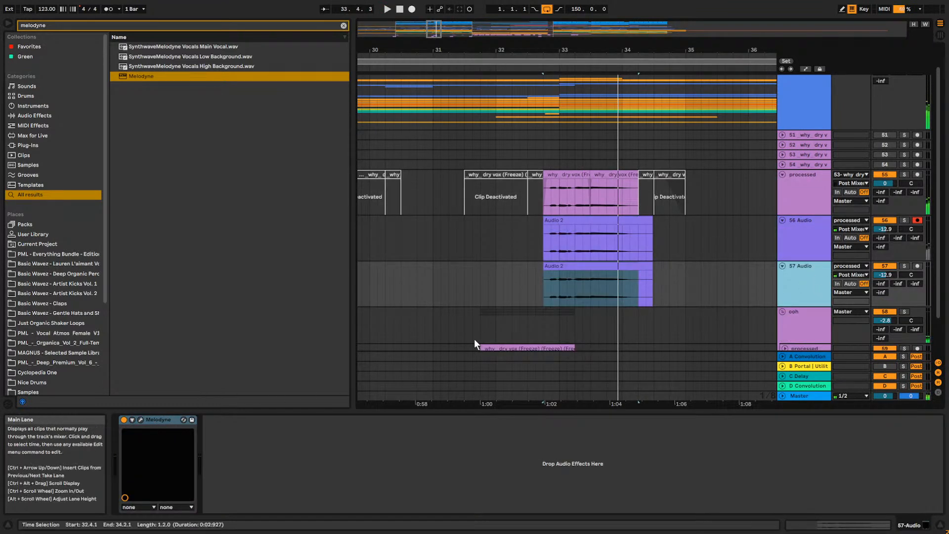
pyautogui.click(140, 419)
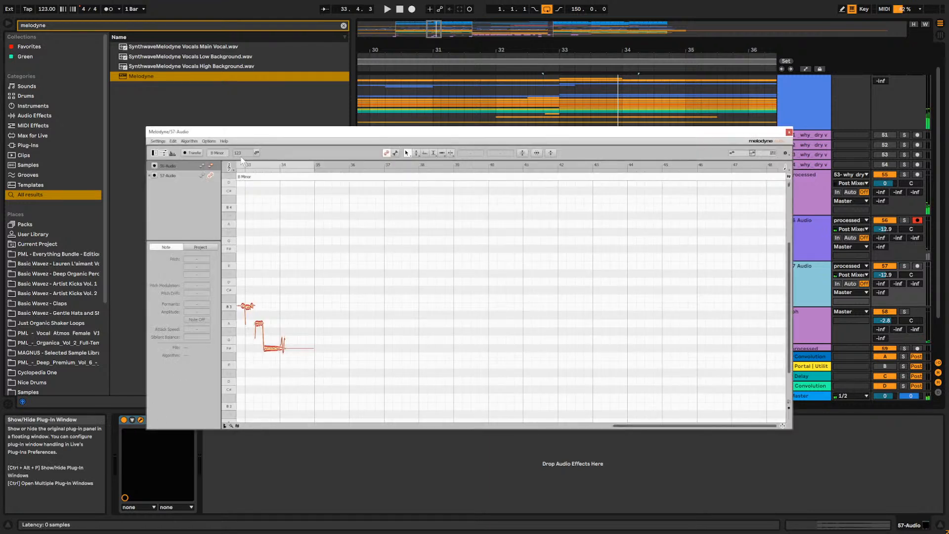
# Transfer the duplicate track's vocal clip into its Melodyne by playing the section.
pyautogui.click(191, 152)
pyautogui.press('space')
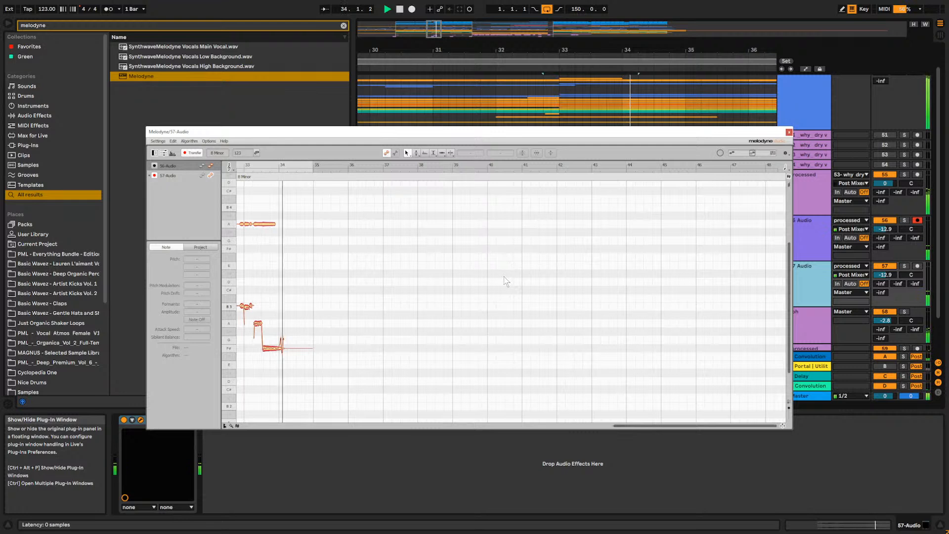
pyautogui.press('space')
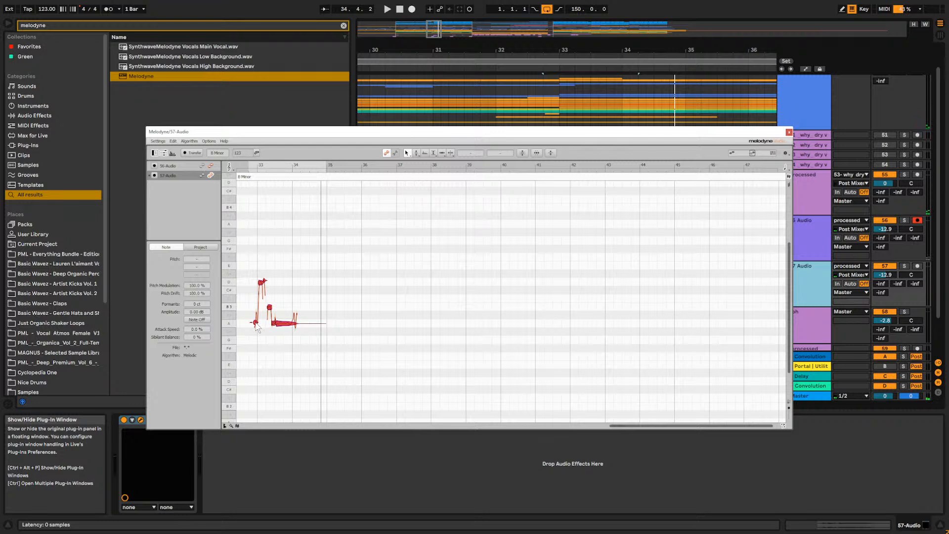
# Try shifting the selected vocal notes in the duplicate's Melodyne, and undo back past the change.
pyautogui.moveTo(255, 322); pyautogui.dragTo(256, 327)
pyautogui.hotkey('ctrl', 'z')
pyautogui.click(315, 290)
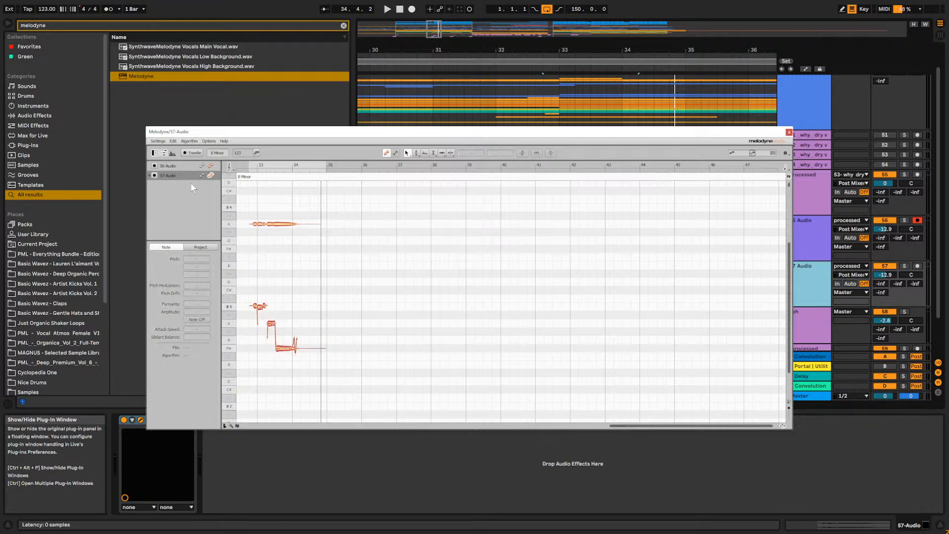
# Transfer the duplicate track's vocal into Melodyne again and bring the notes around bar 33 into clear view.
pyautogui.click(194, 152)
pyautogui.press('space')
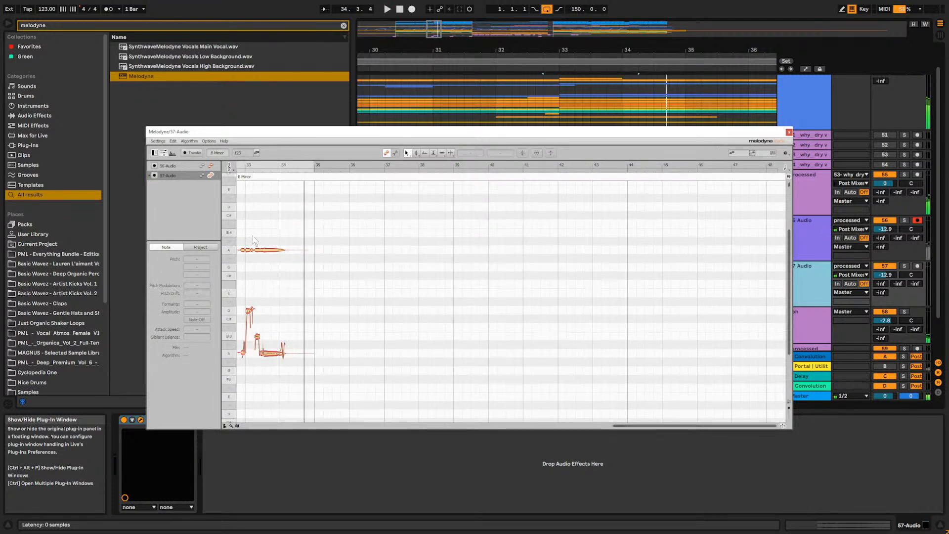
pyautogui.moveTo(298, 132); pyautogui.dragTo(329, 129)
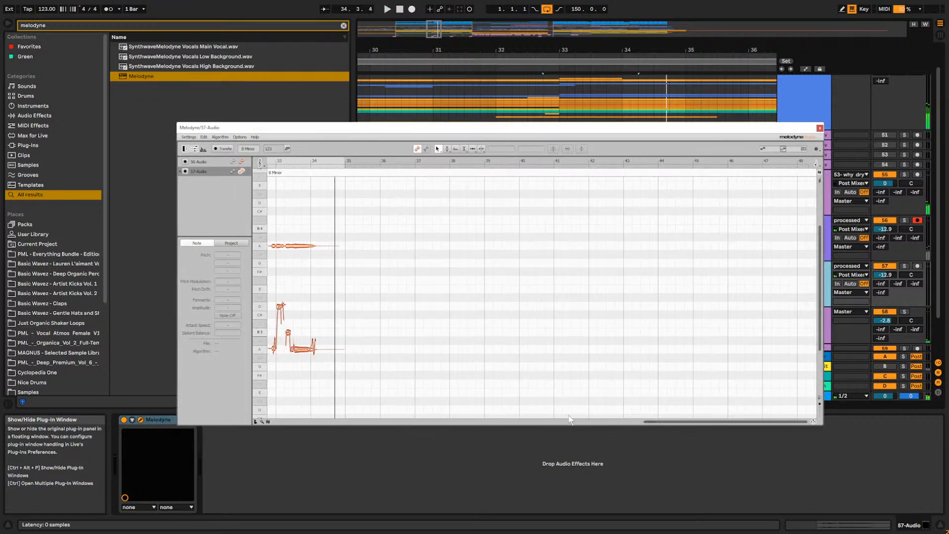
pyautogui.moveTo(726, 421); pyautogui.dragTo(684, 422)
# Select the flat row of undetected notes at A4 and open their editing options.
pyautogui.moveTo(495, 208); pyautogui.dragTo(372, 267)
pyautogui.rightClick(439, 246)
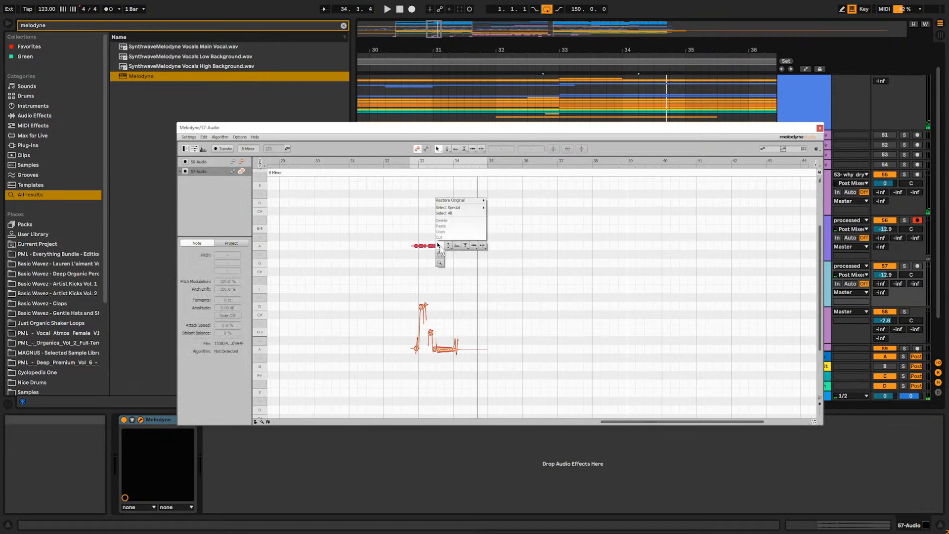
# Dismiss the note editing options in Melodyne and remove the Melodyne device from track 57.
pyautogui.click(373, 216)
pyautogui.moveTo(375, 214); pyautogui.dragTo(482, 269)
pyautogui.moveTo(443, 220); pyautogui.dragTo(402, 288)
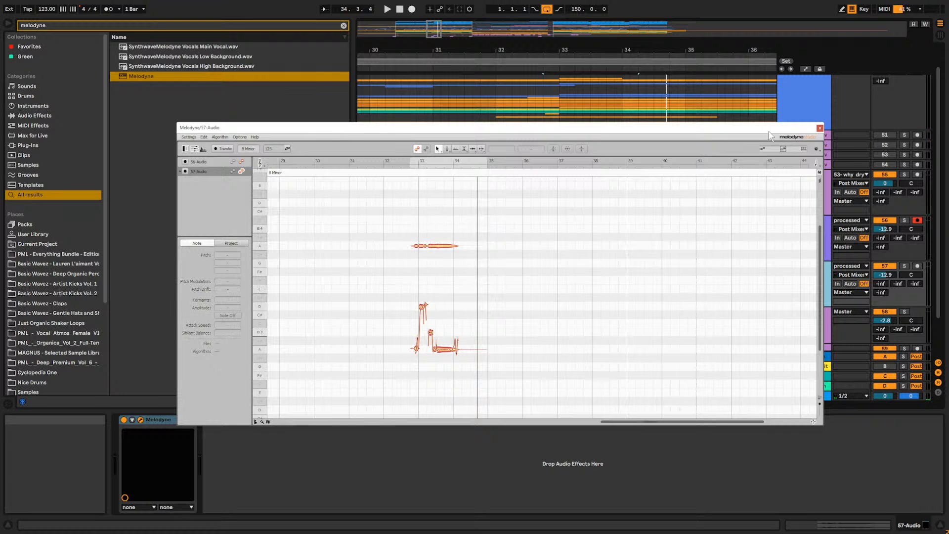
pyautogui.click(163, 420)
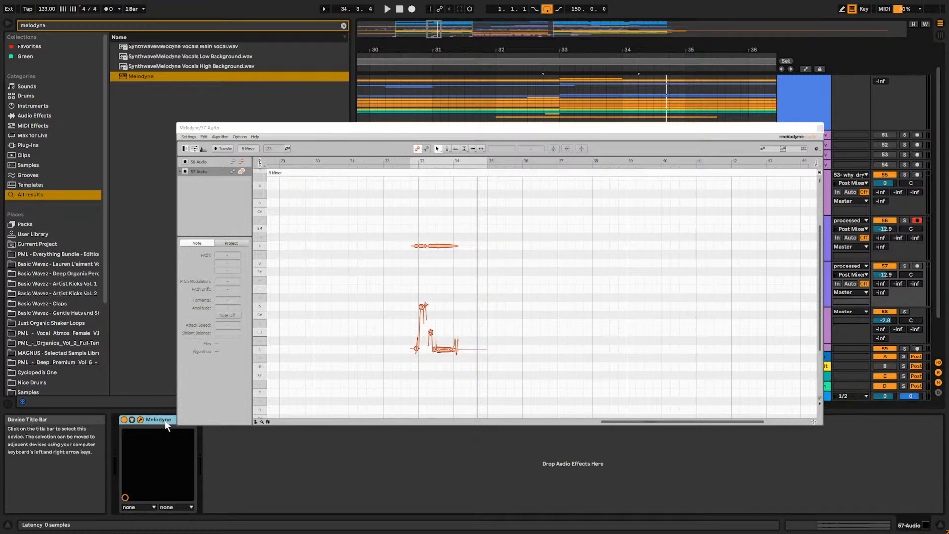
pyautogui.hotkey('ctrl', 'alt', 'p')
pyautogui.press('Delete')
# Try transposing the Audio 2 clip on track 57 down 5 semitones and audition it with the track soloed.
pyautogui.click(583, 270)
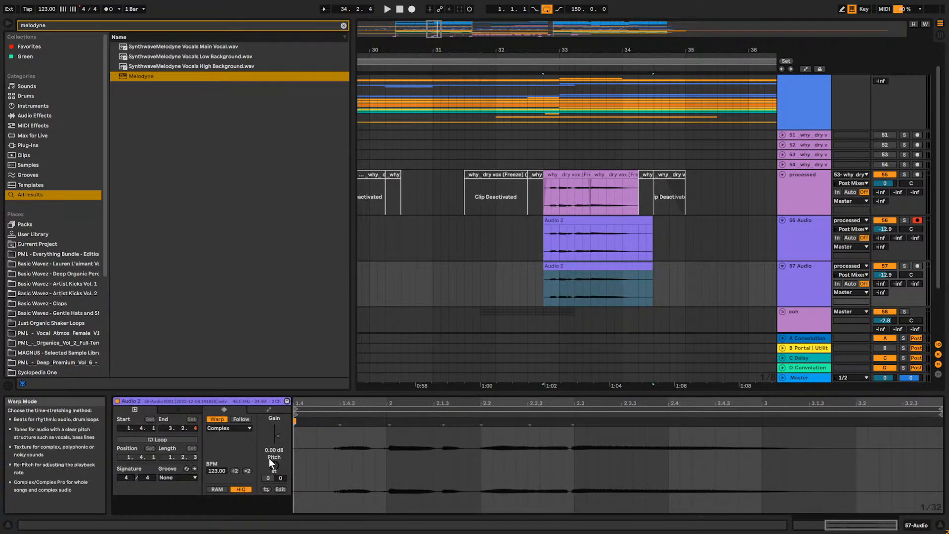
pyautogui.moveTo(278, 464); pyautogui.dragTo(278, 476)
pyautogui.press('space')
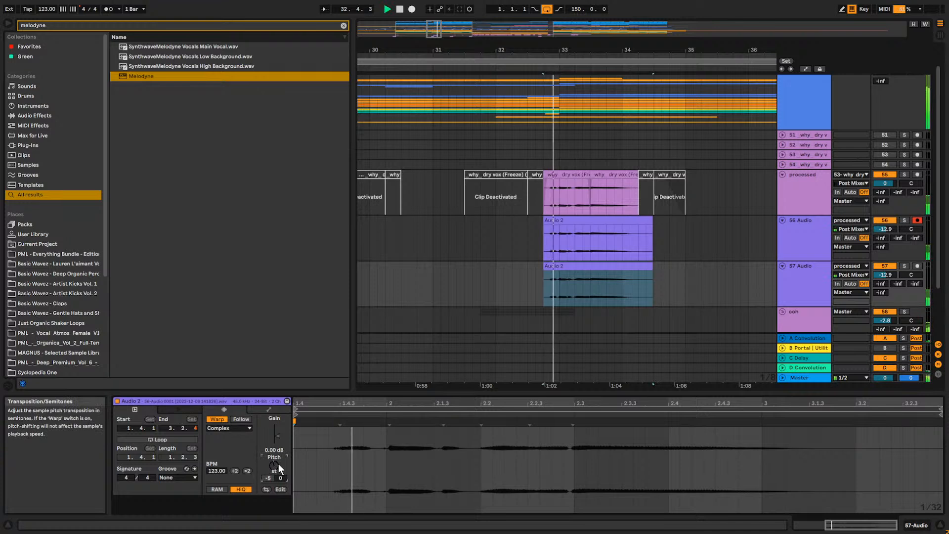
pyautogui.click(905, 266)
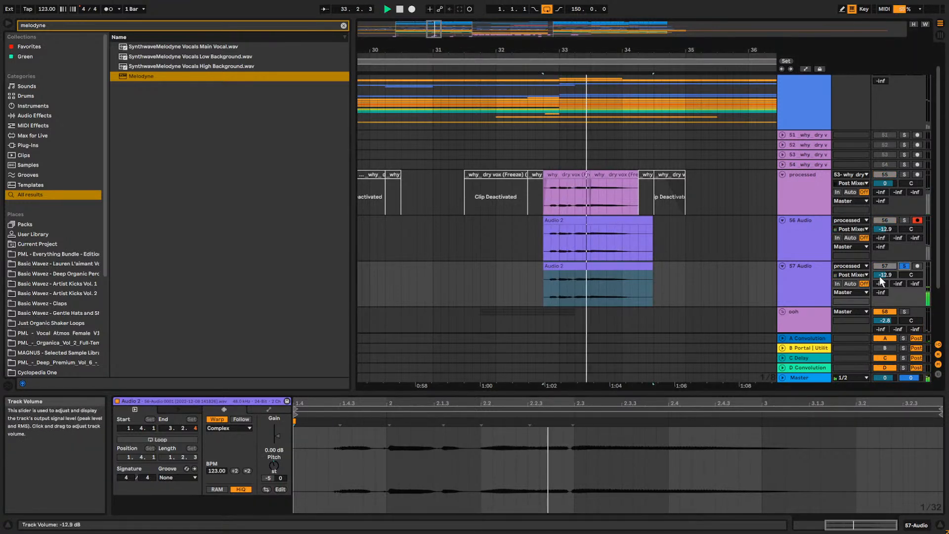
# Transpose the Audio 2 clip on track 57 to +12 semitones and audition it.
pyautogui.click(618, 268)
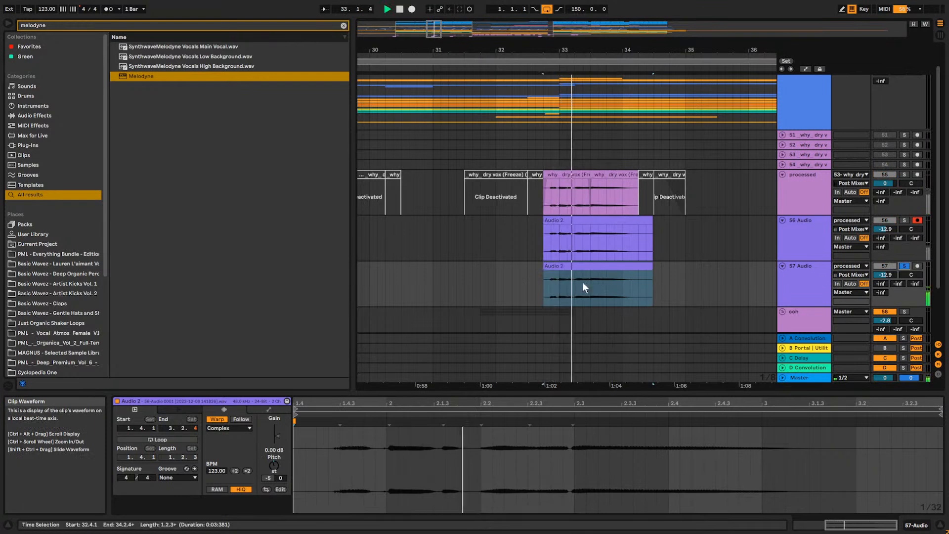
pyautogui.press('space')
pyautogui.press('space')
pyautogui.click(273, 465)
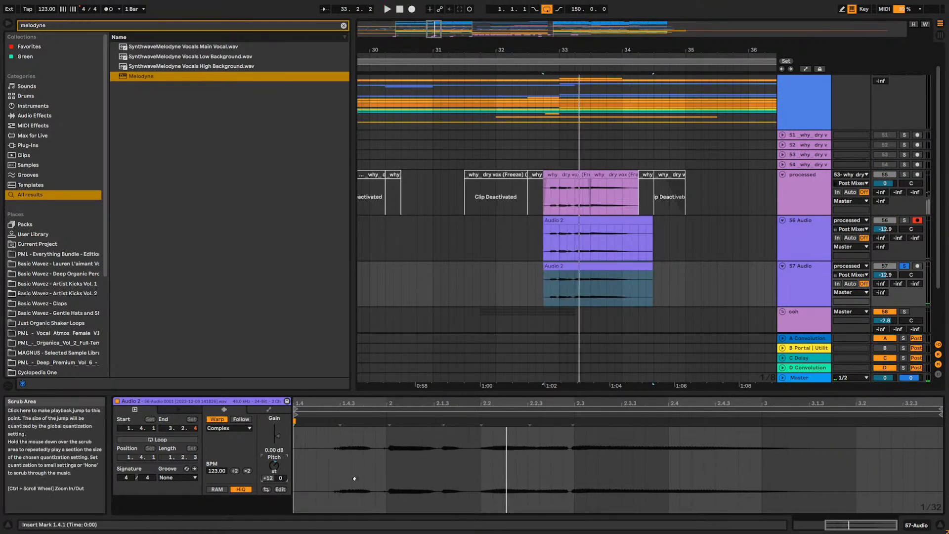
pyautogui.press('space')
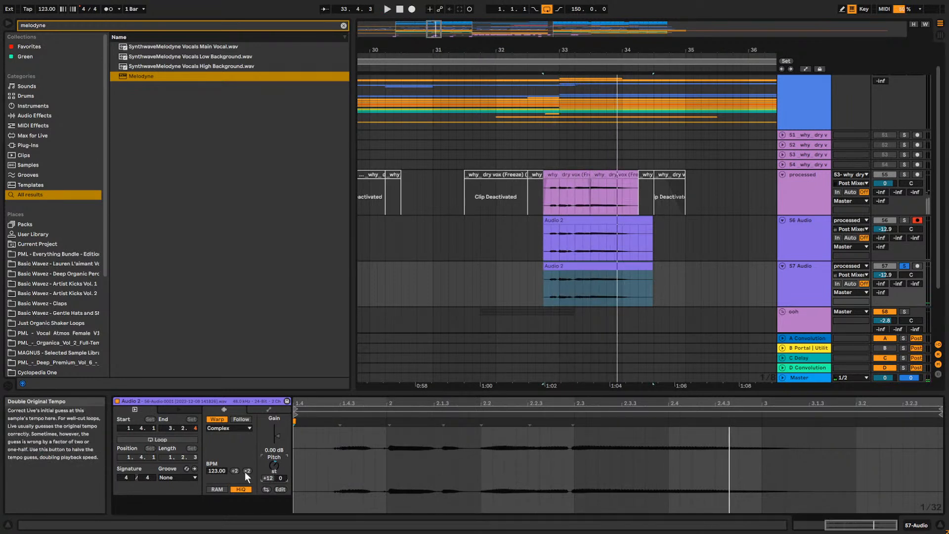
# Set the track 57 clip's warp mode to Complex Pro and play it back.
pyautogui.click(225, 427)
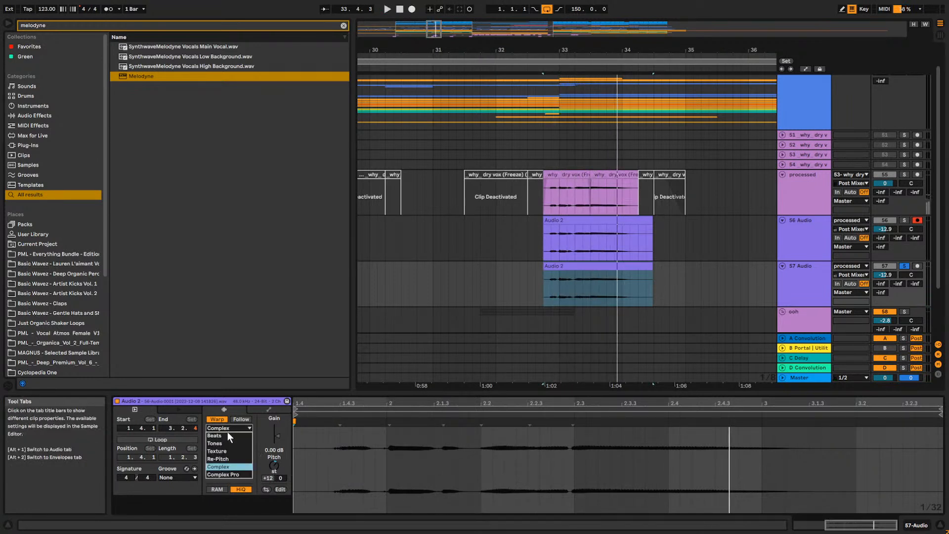
pyautogui.click(232, 472)
pyautogui.press('space')
pyautogui.press('space')
# Duplicate track 57 and transpose the copied clip to -12 semitones, then start playback.
pyautogui.hotkey('ctrl', 'd')
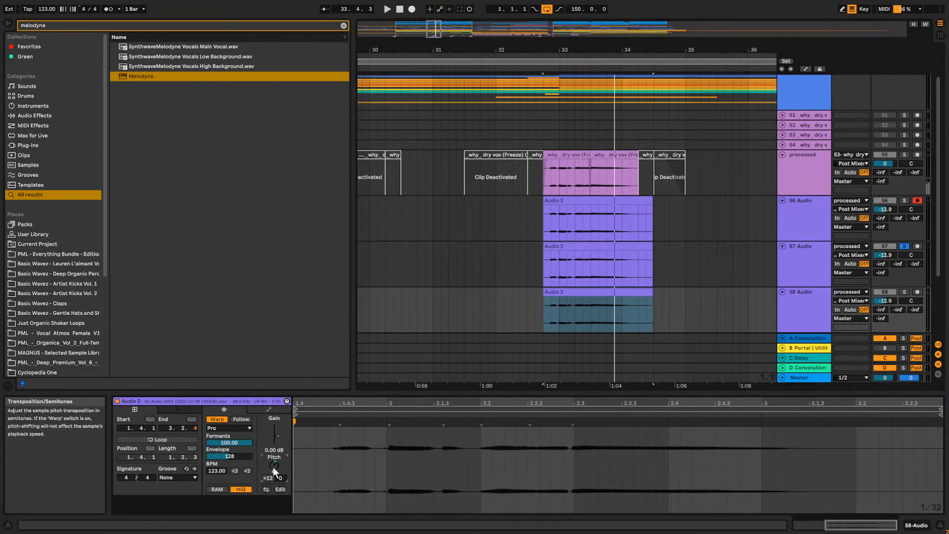
pyautogui.write('12')
pyautogui.press('Return')
pyautogui.press('space')
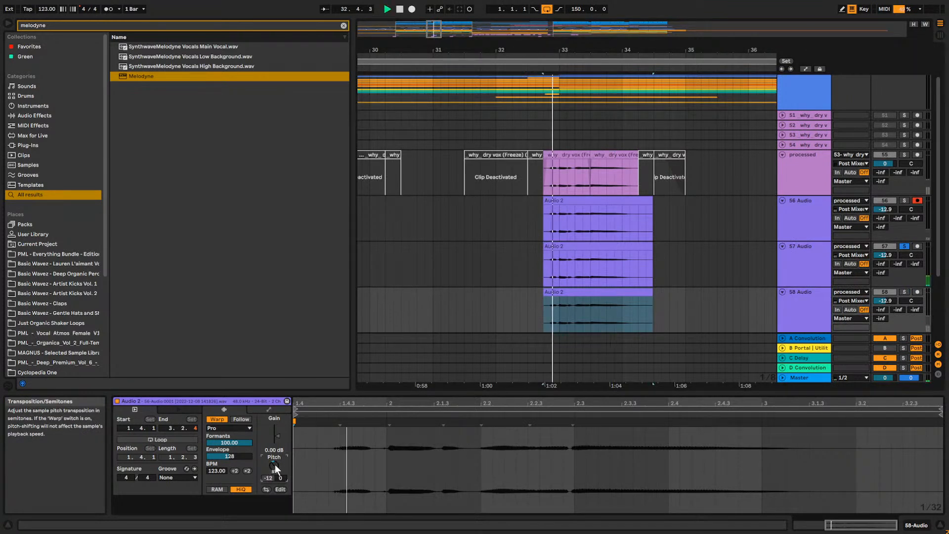
# Add tracks 58, 56 and the processed vocal track to the soloed tracks.
pyautogui.click(904, 292)
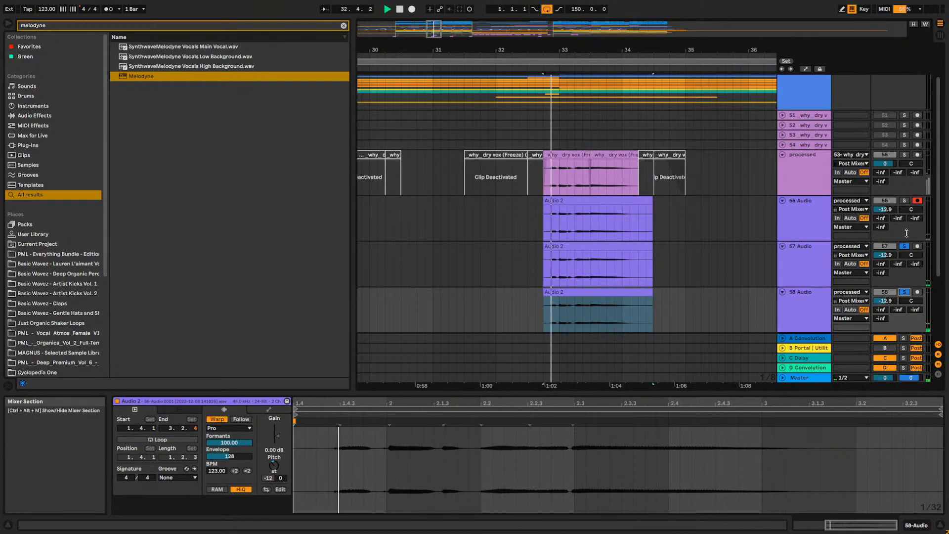
pyautogui.click(903, 201)
pyautogui.click(904, 155)
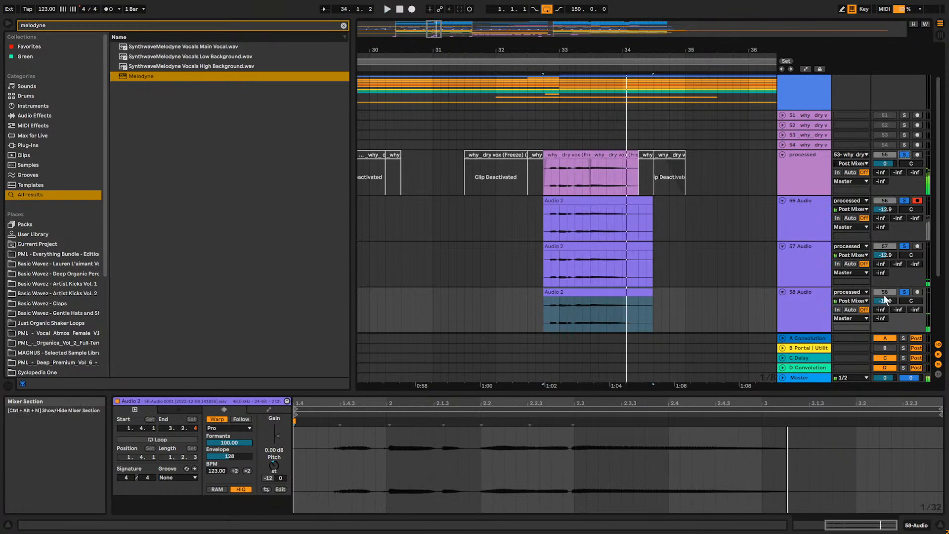
# Balance the soloed layers by setting track 58 to -28.0 dB and track 57 to -4.8 dB, and clear the solos.
pyautogui.moveTo(885, 300); pyautogui.dragTo(885, 325)
pyautogui.press('space')
pyautogui.moveTo(891, 256); pyautogui.dragTo(891, 238)
pyautogui.press('space')
pyautogui.press('space')
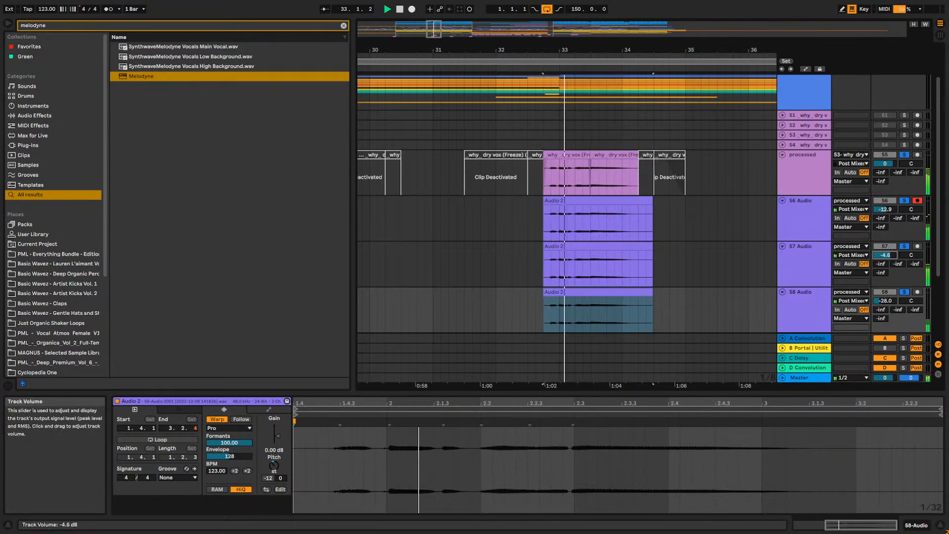
pyautogui.press('space')
pyautogui.click(904, 200)
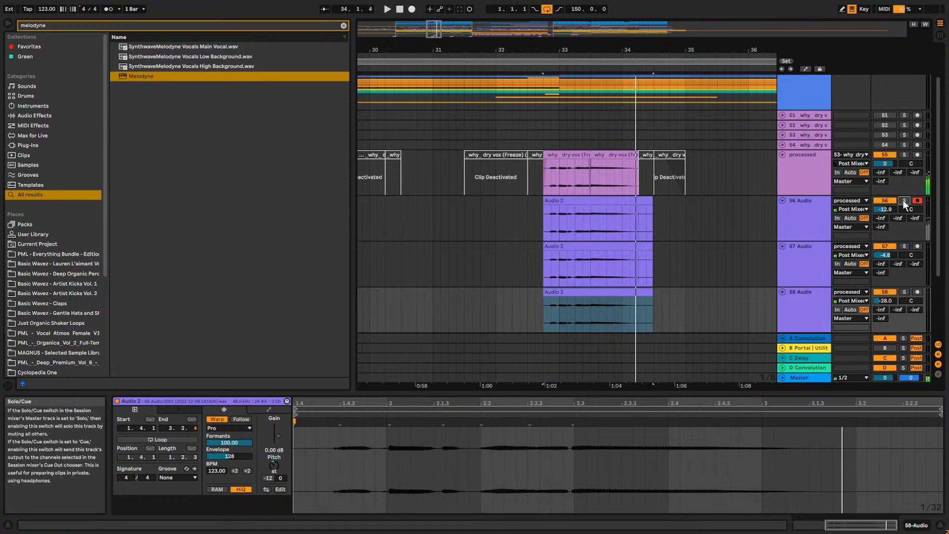
# Play the arrangement from bar 30 and pan track 56 to 24R and track 57 to 37L.
pyautogui.click(394, 222)
pyautogui.press('space')
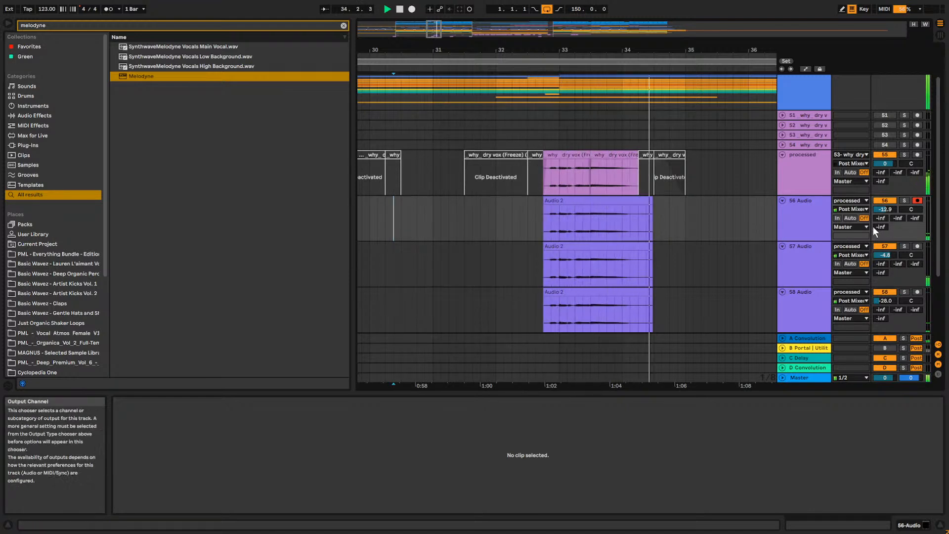
pyautogui.moveTo(909, 207); pyautogui.dragTo(909, 194)
pyautogui.moveTo(912, 254); pyautogui.dragTo(912, 272)
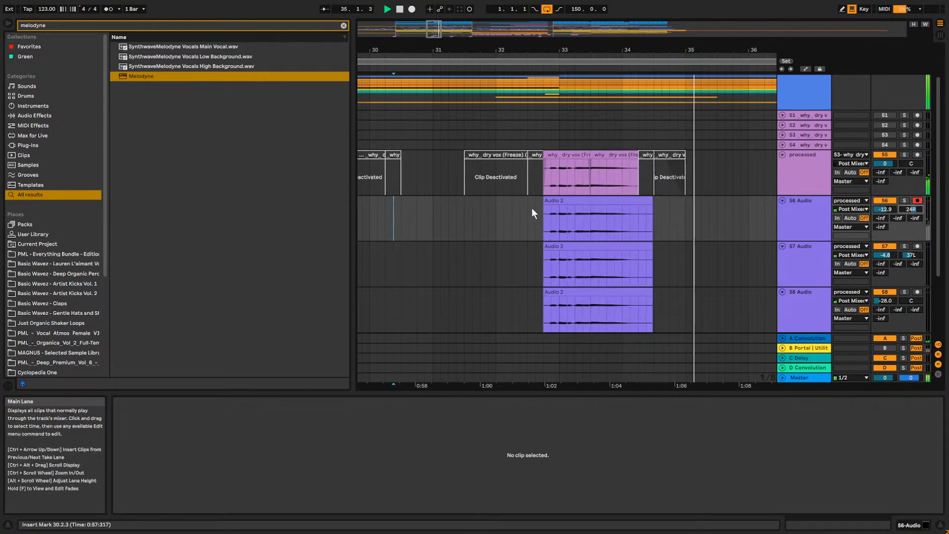
# Collapse all vocal tracks in the arrangement and bring the whole drop section into view.
pyautogui.click(544, 176)
pyautogui.moveTo(608, 50); pyautogui.dragTo(589, 28)
pyautogui.keyDown('alt'); pyautogui.click(781, 200); pyautogui.keyUp('alt')
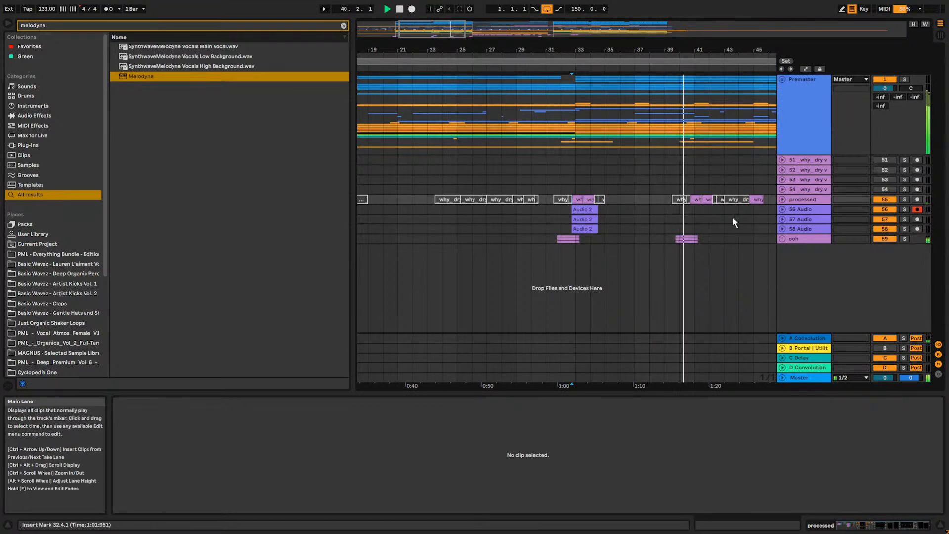
pyautogui.click(807, 199)
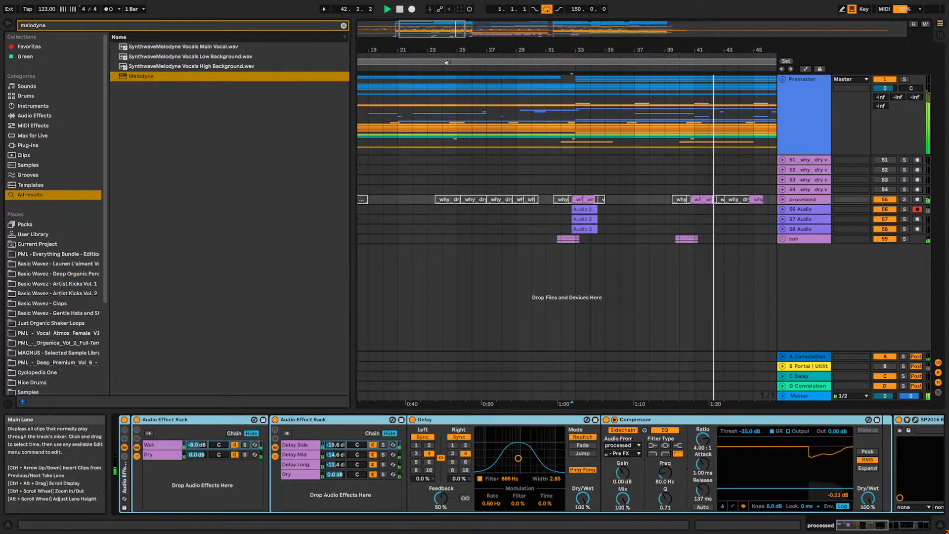
pyautogui.moveTo(442, 33); pyautogui.dragTo(442, 24)
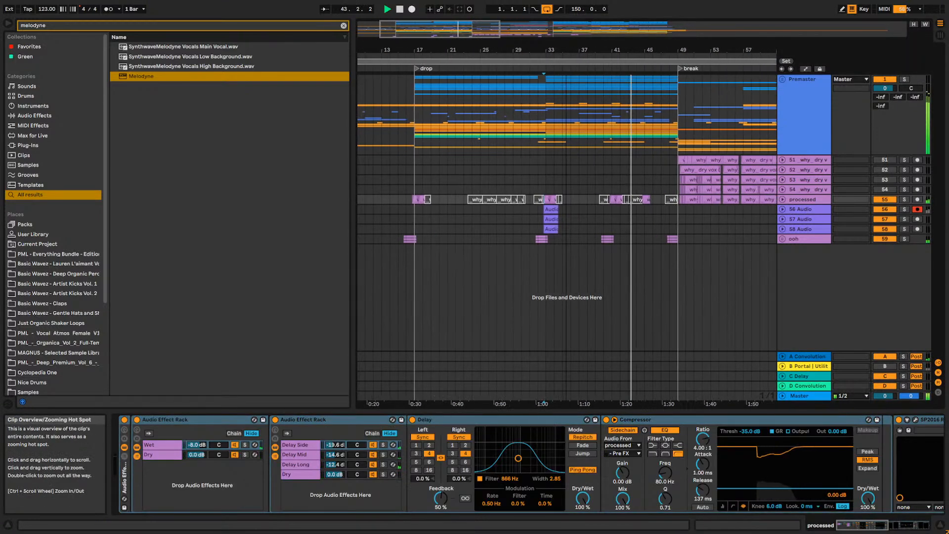
# Select the drop from bar 17 to bar 49 and loop that range.
pyautogui.click(615, 239)
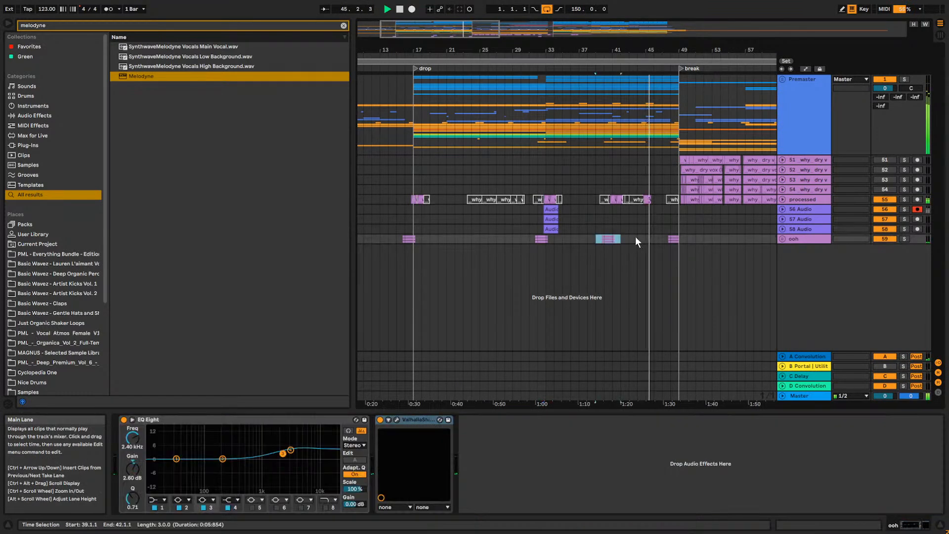
pyautogui.click(646, 202)
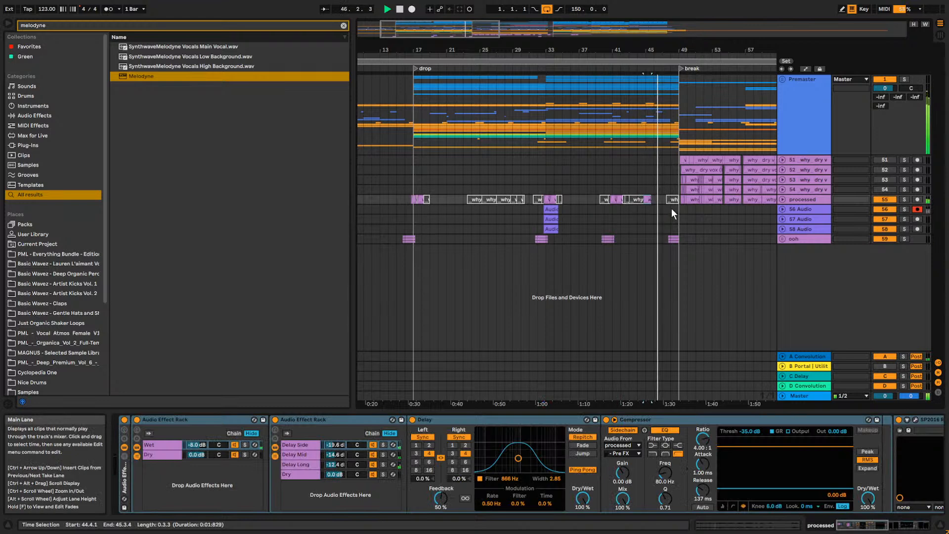
pyautogui.moveTo(421, 168); pyautogui.dragTo(676, 167)
pyautogui.hotkey('ctrl', 'l')
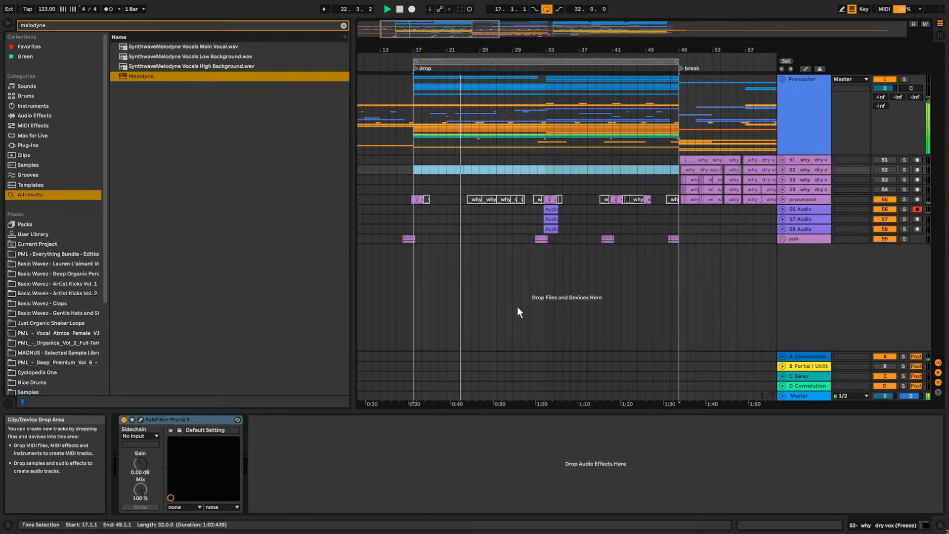
# Unfold the processed track and copy the vocal phrase from around bar 66 of the break to around bar 25 in the drop.
pyautogui.moveTo(459, 28); pyautogui.dragTo(474, 8)
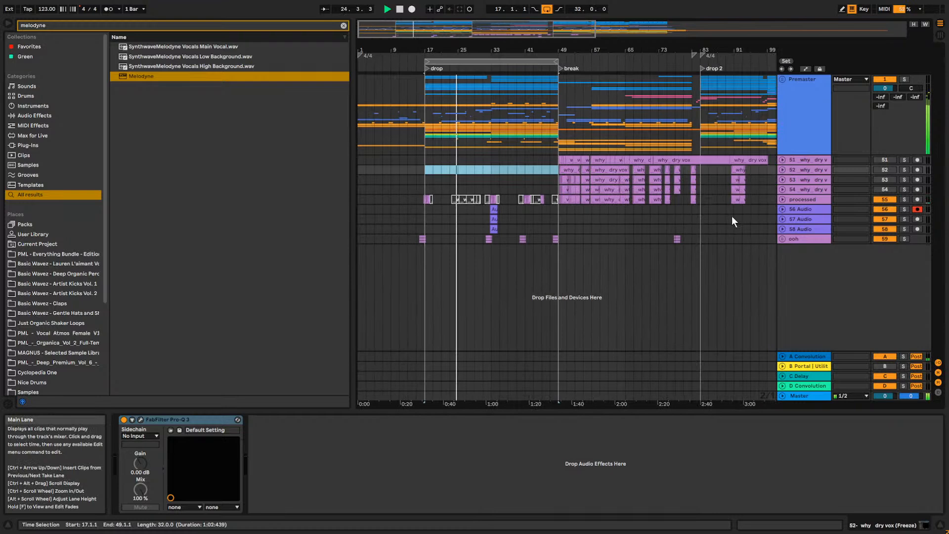
pyautogui.click(781, 200)
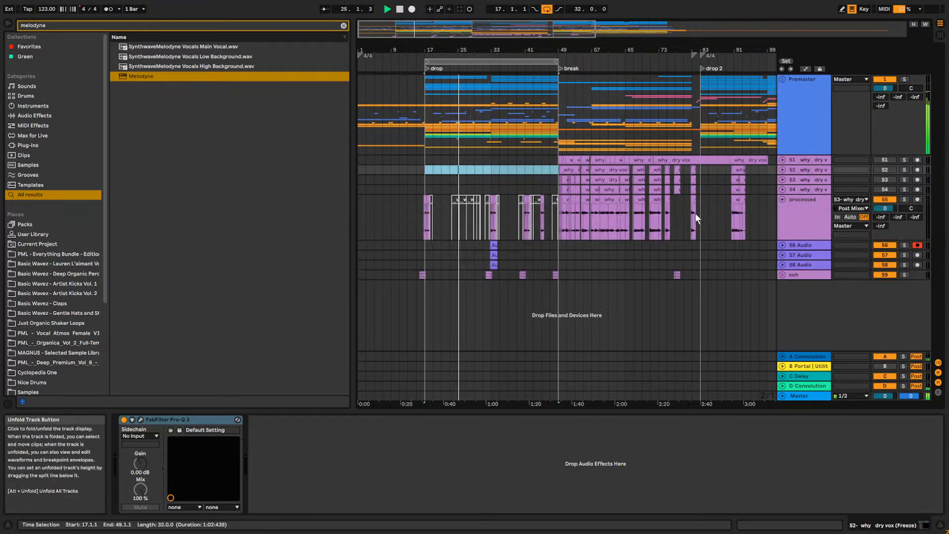
pyautogui.click(612, 200)
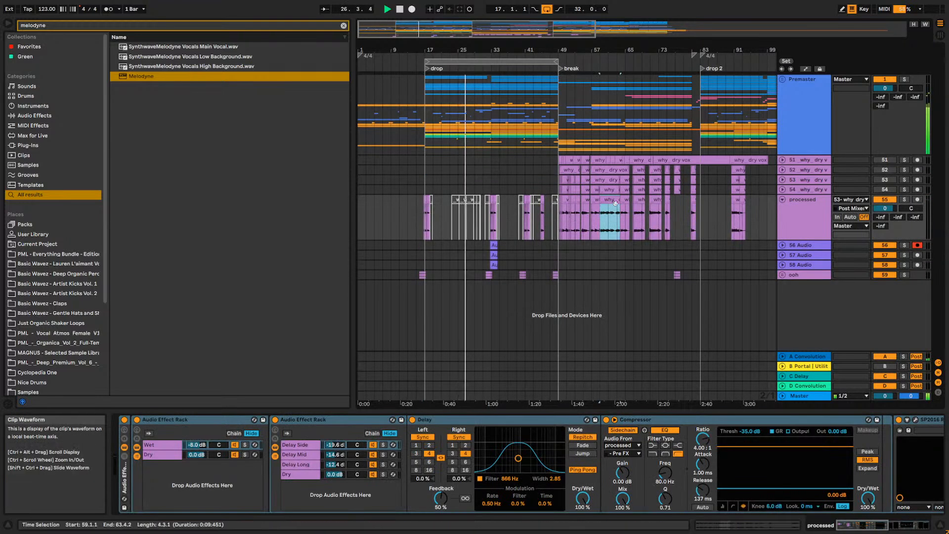
pyautogui.click(656, 201)
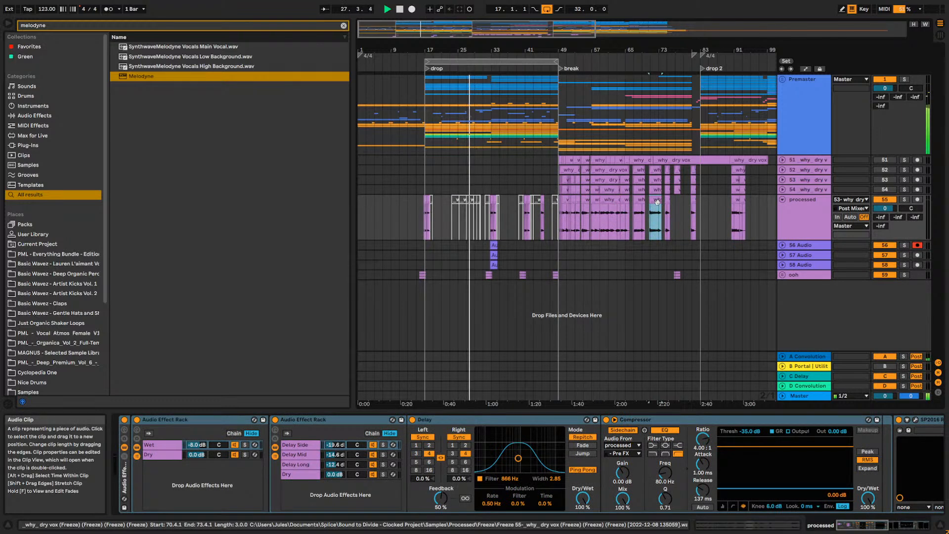
pyautogui.click(643, 204)
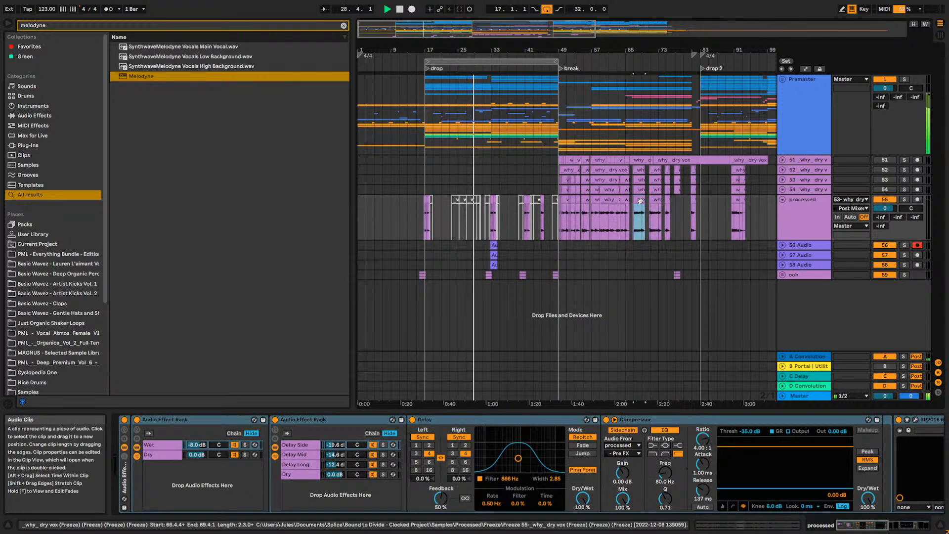
pyautogui.click(637, 201)
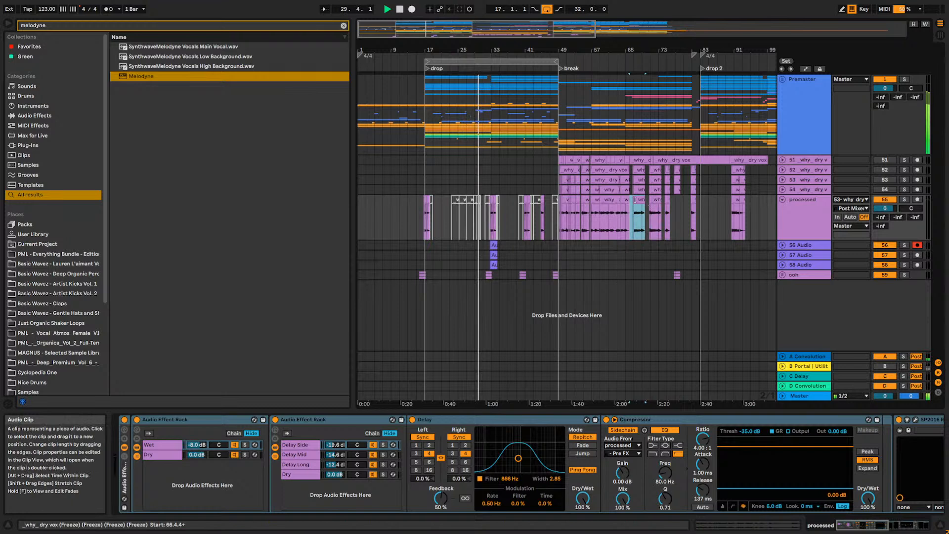
pyautogui.click(464, 206)
pyautogui.moveTo(464, 206); pyautogui.dragTo(464, 207)
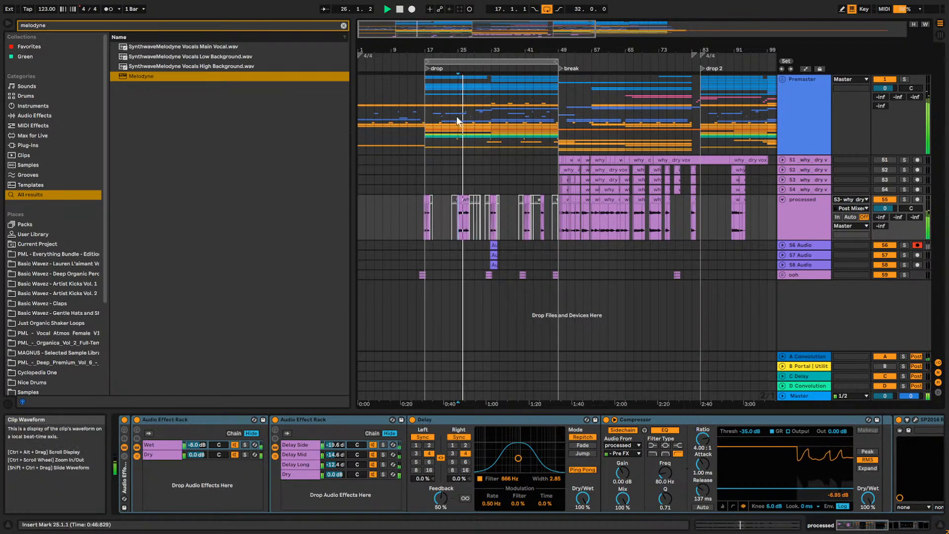
# Extend the copied vocal clip's start about one bar earlier, move the clip to begin at 23.4.1 and audition it.
pyautogui.moveTo(417, 27); pyautogui.dragTo(419, 29)
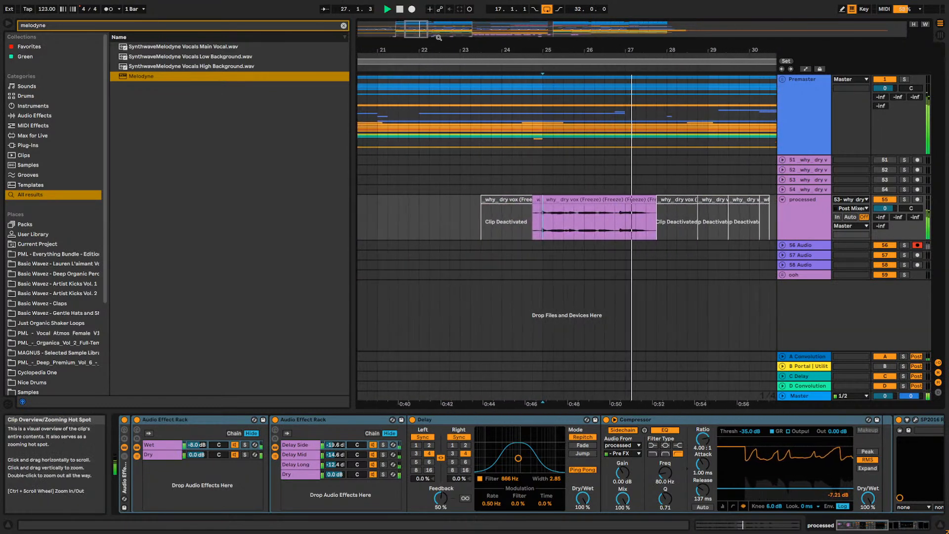
pyautogui.press('space')
pyautogui.click(492, 217)
pyautogui.press('space')
pyautogui.moveTo(544, 201); pyautogui.dragTo(505, 202)
pyautogui.moveTo(564, 200); pyautogui.dragTo(553, 200)
pyautogui.press('space')
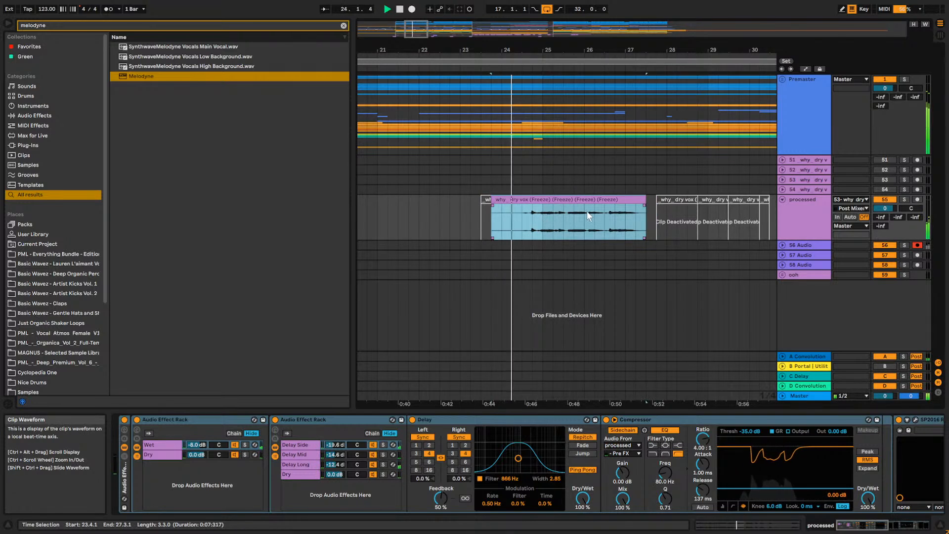
# Move the vocal clip to start at 24.1.1 and trim its end to 27.1.1.
pyautogui.press('space')
pyautogui.moveTo(544, 201); pyautogui.dragTo(551, 222)
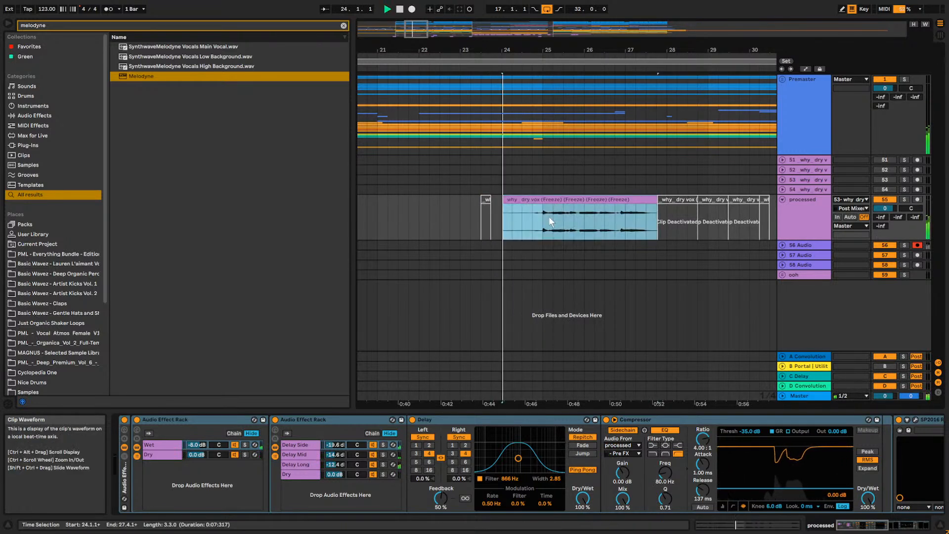
pyautogui.moveTo(656, 213); pyautogui.dragTo(583, 211)
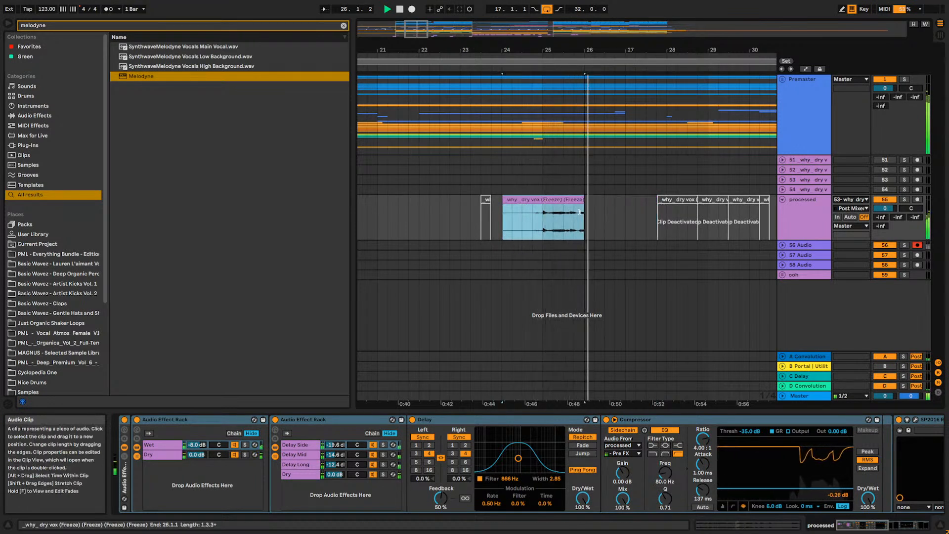
pyautogui.moveTo(612, 200); pyautogui.dragTo(620, 205)
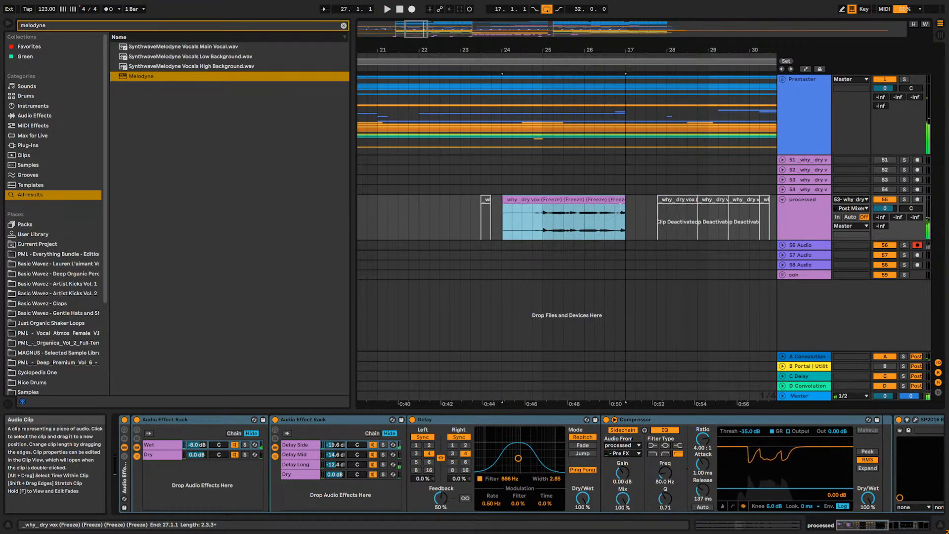
# Audition the vocal clip at 24.1.1 reversed, with its end extended to 27.3.1, and delete the clip.
pyautogui.click(596, 207)
pyautogui.click(580, 201)
pyautogui.press('r')
pyautogui.press('space')
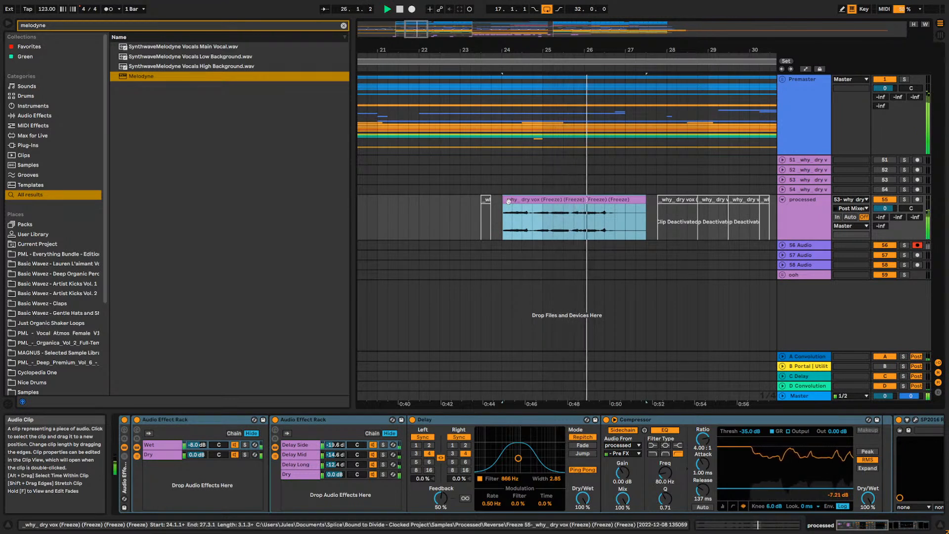
pyautogui.press('space')
pyautogui.press('Delete')
pyautogui.click(451, 218)
# Play the break from 51.2.4 and open the EchoBoy plug-in on the processed track to examine its echo settings.
pyautogui.moveTo(424, 49); pyautogui.dragTo(311, 6)
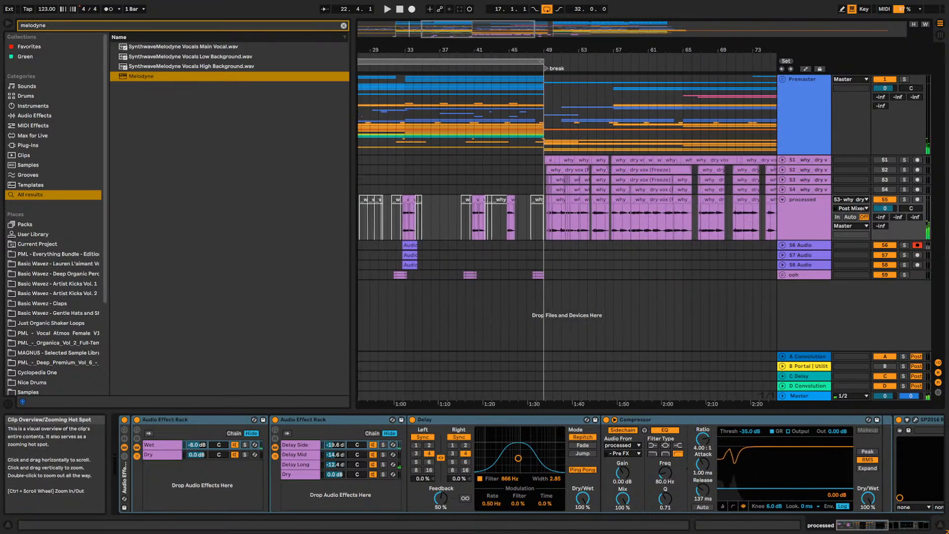
pyautogui.click(566, 226)
pyautogui.press('space')
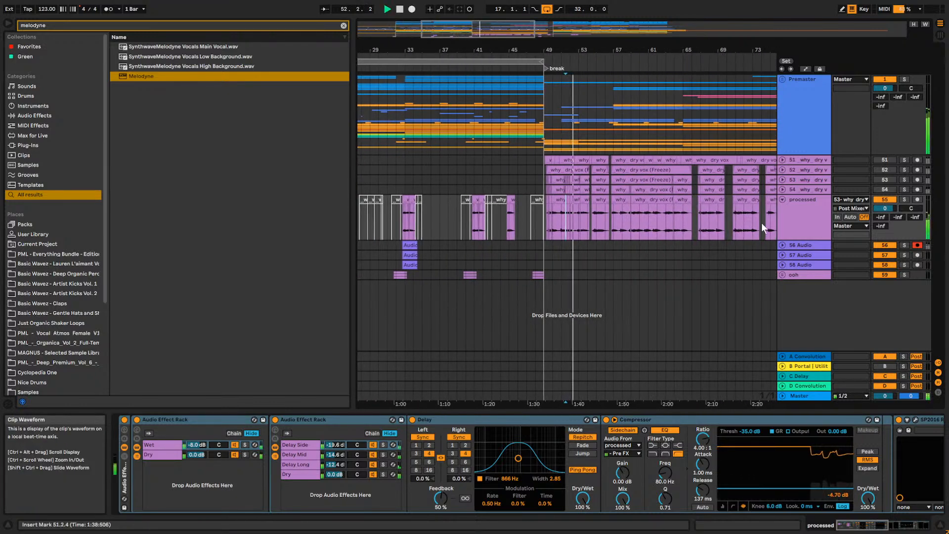
pyautogui.click(805, 222)
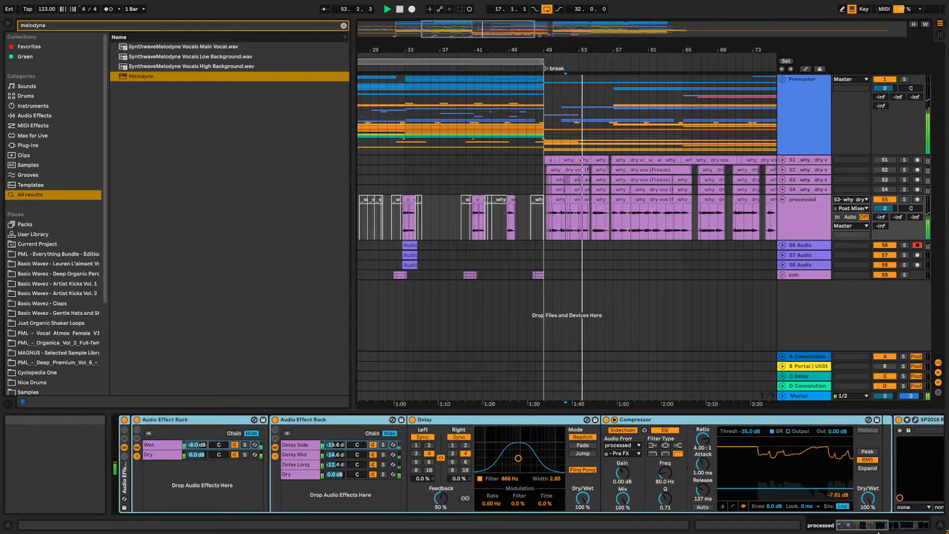
pyautogui.click(917, 525)
pyautogui.click(837, 420)
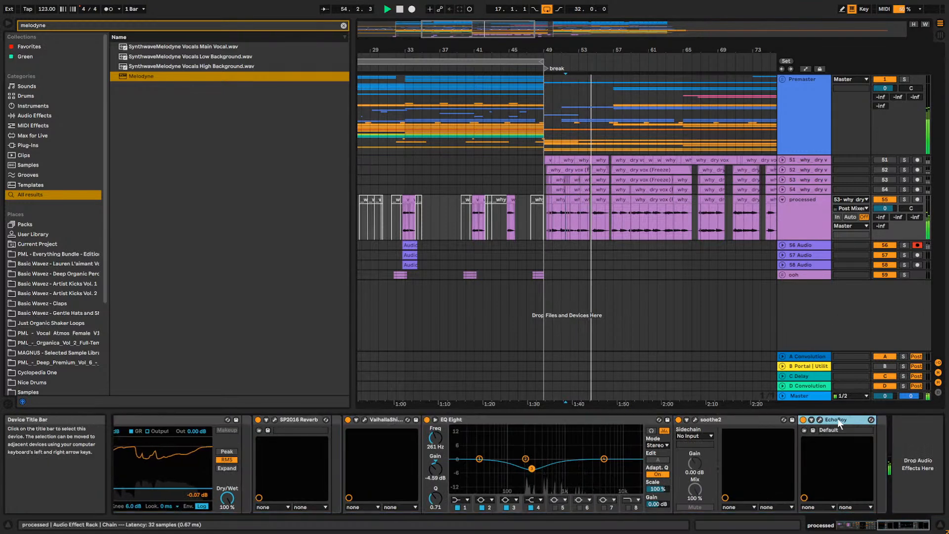
pyautogui.click(896, 429)
pyautogui.click(869, 420)
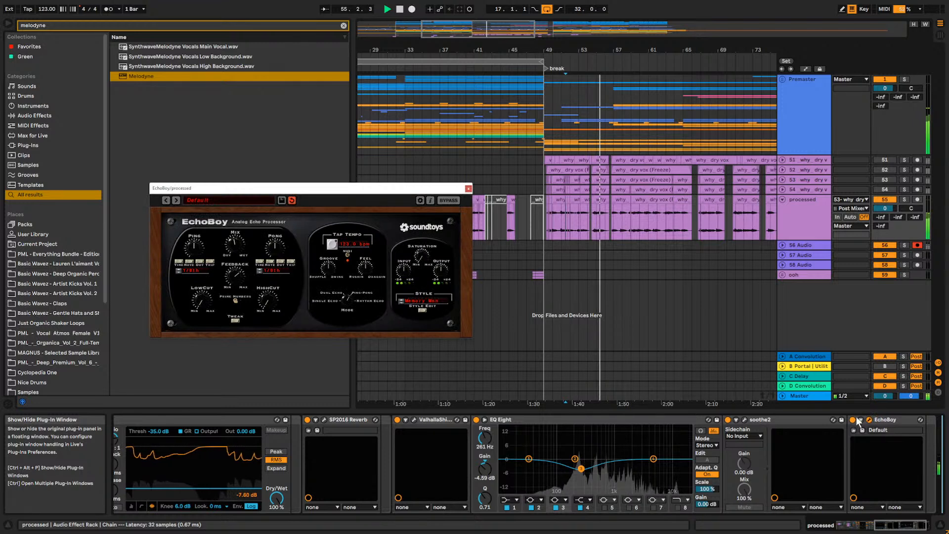
pyautogui.moveTo(232, 243)
pyautogui.mouseDown()
pyautogui.moveTo(232, 291)
pyautogui.moveTo(232, 252)
pyautogui.mouseUp()
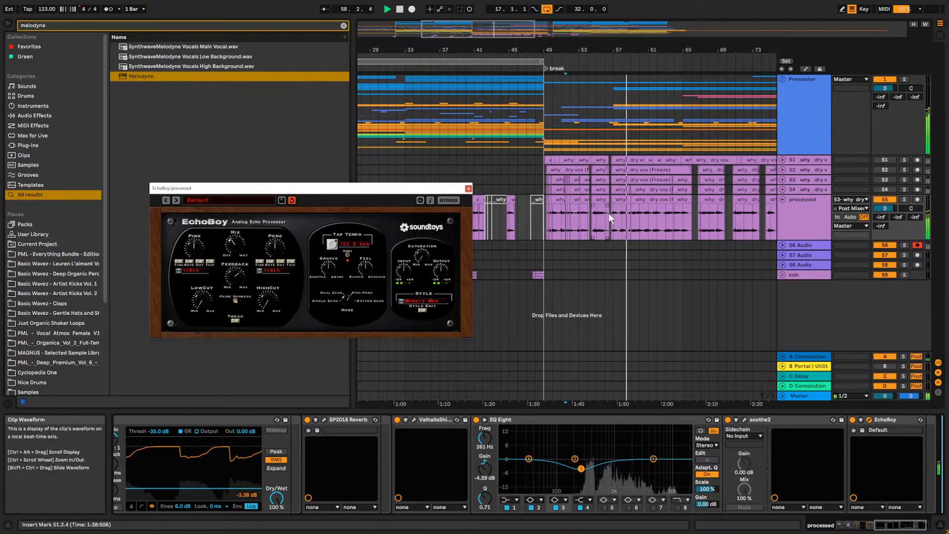
# Close EchoBoy and copy the two-bar processed vocal clip at 54.3.1 in the break to 25.1.1 in the drop.
pyautogui.click(599, 201)
pyautogui.press('space')
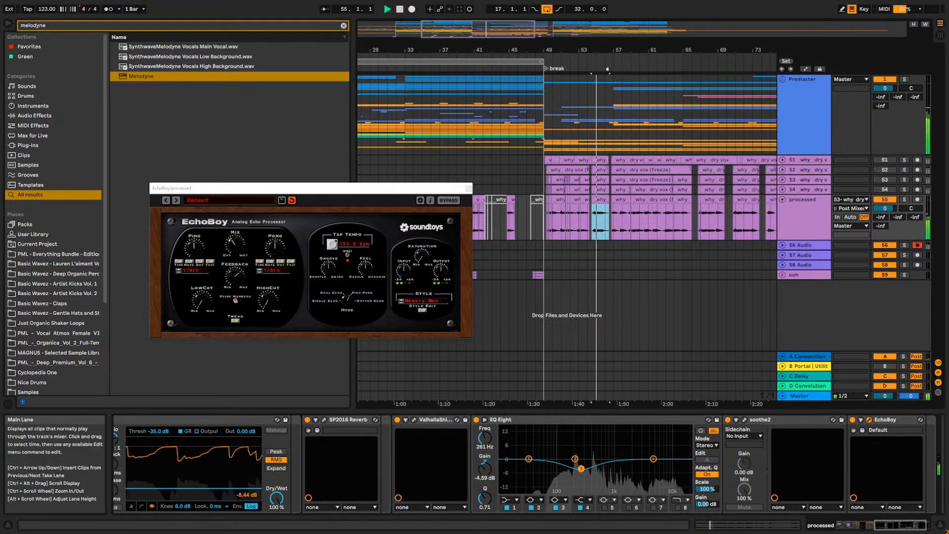
pyautogui.moveTo(588, 50); pyautogui.dragTo(652, 43)
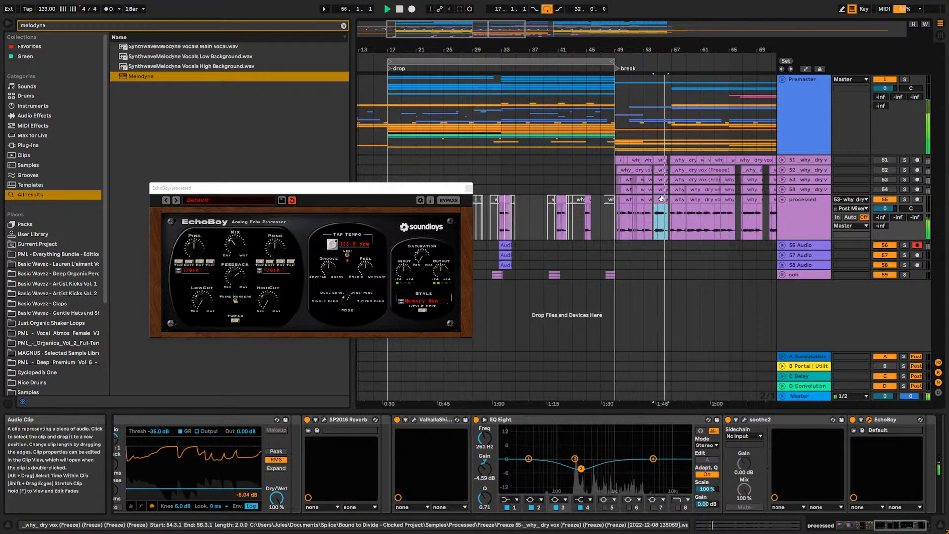
pyautogui.click(469, 188)
pyautogui.click(429, 214)
pyautogui.press('space')
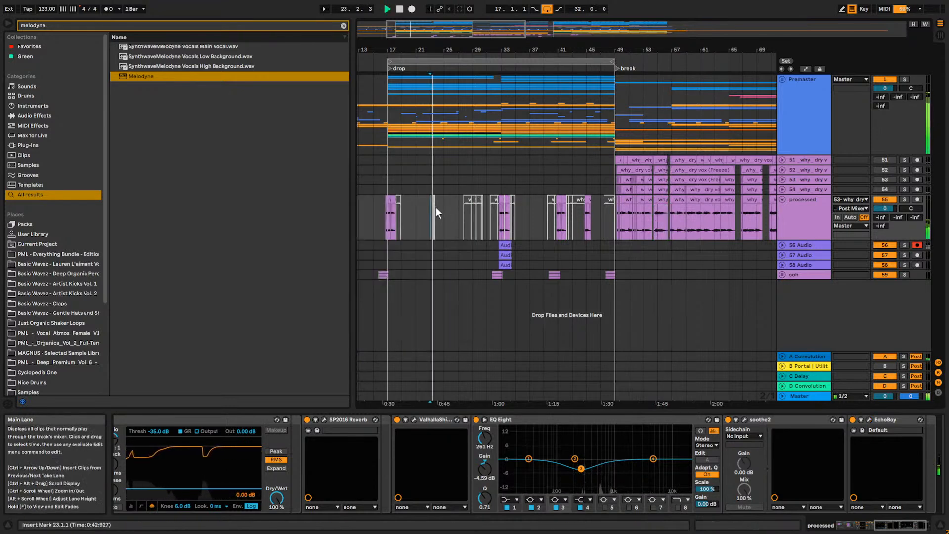
pyautogui.hotkey('ctrl', 'v')
pyautogui.moveTo(443, 200); pyautogui.dragTo(458, 205)
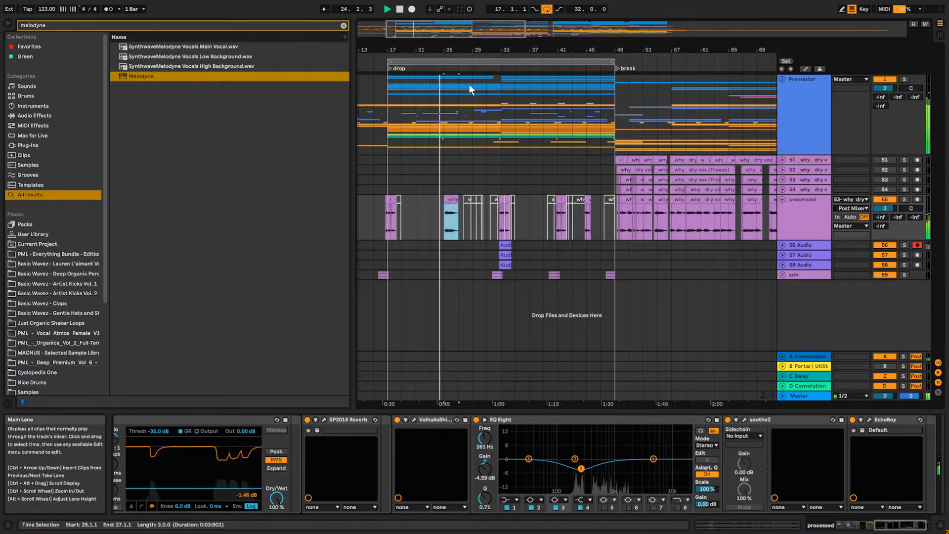
# Move the copied vocal clip to start at 24.3.1 and audition it in the drop.
pyautogui.moveTo(425, 35); pyautogui.dragTo(416, 60)
pyautogui.moveTo(594, 200); pyautogui.dragTo(568, 214)
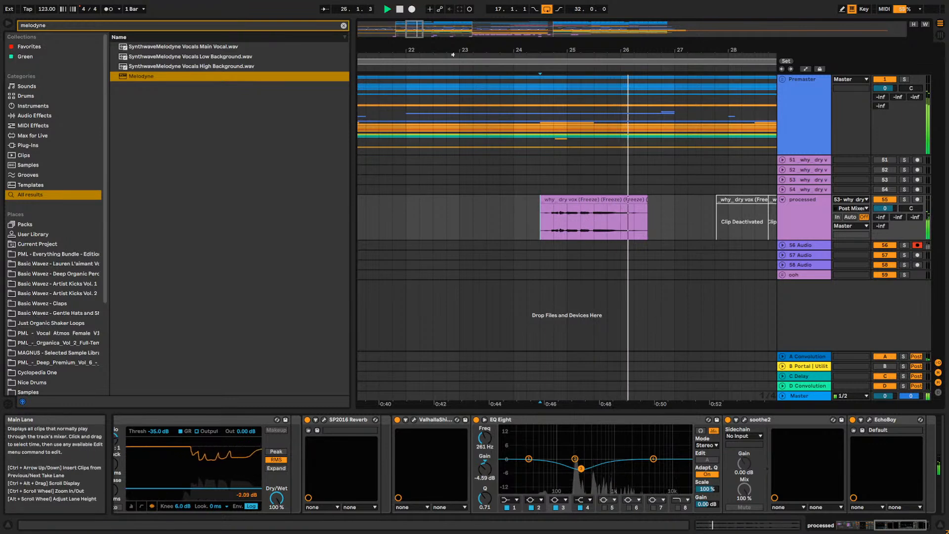
pyautogui.moveTo(496, 50); pyautogui.dragTo(496, 16)
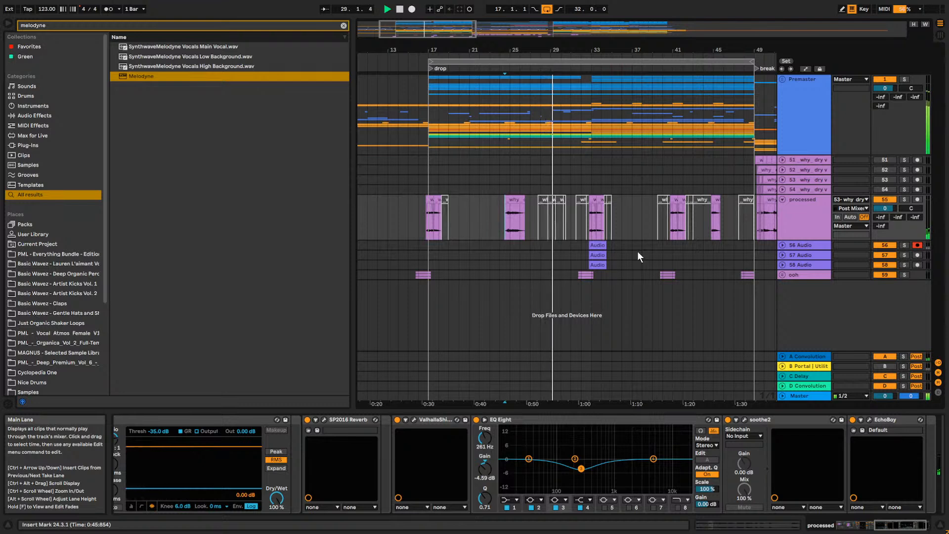
# Deactivate the copied vocal clip at 24.3.1 and play the drop from 16.1.1.
pyautogui.click(511, 212)
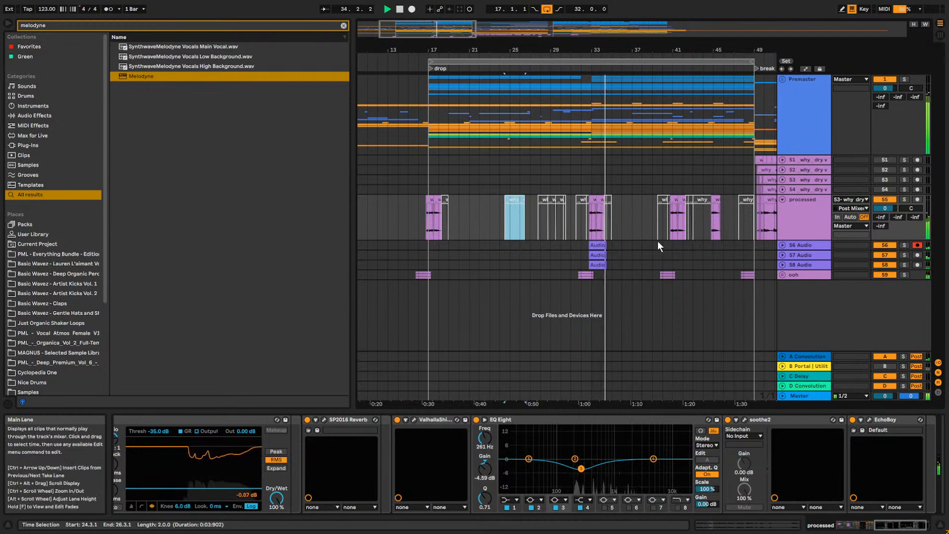
pyautogui.click(641, 225)
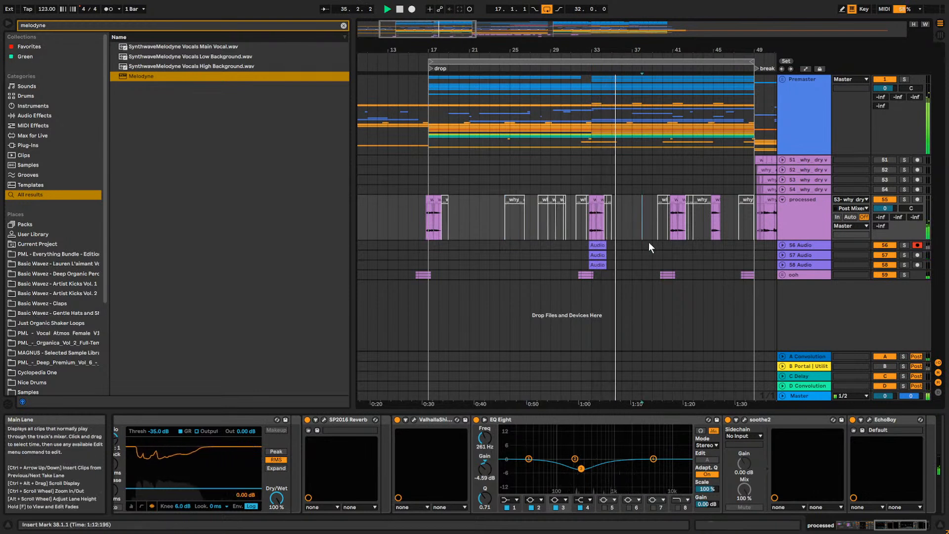
pyautogui.click(414, 215)
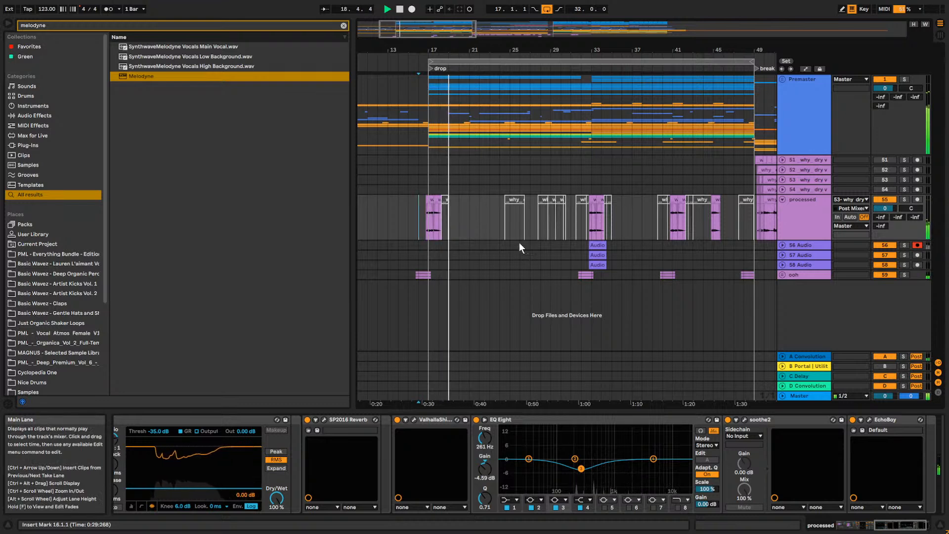
# Delete the clips between 15.1.1 and 20.1.1 on the processed through ooh tracks, and play from 13.1.1.
pyautogui.click(408, 263)
pyautogui.moveTo(408, 204); pyautogui.dragTo(458, 279)
pyautogui.press('space')
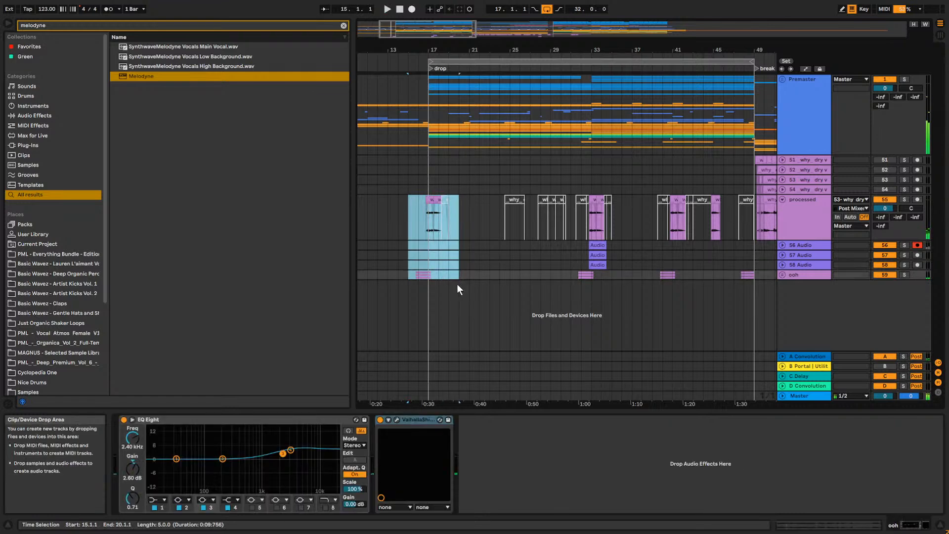
pyautogui.click(391, 224)
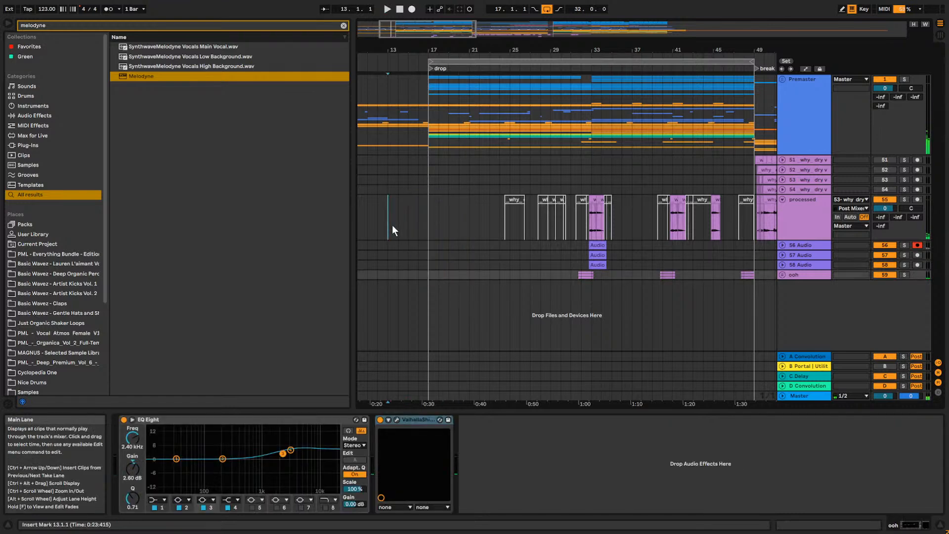
pyautogui.press('space')
# Copy the second active processed vocal clip near bar 33 to 18.3.1 and audition it from 17.1.1.
pyautogui.moveTo(432, 25); pyautogui.dragTo(496, 5)
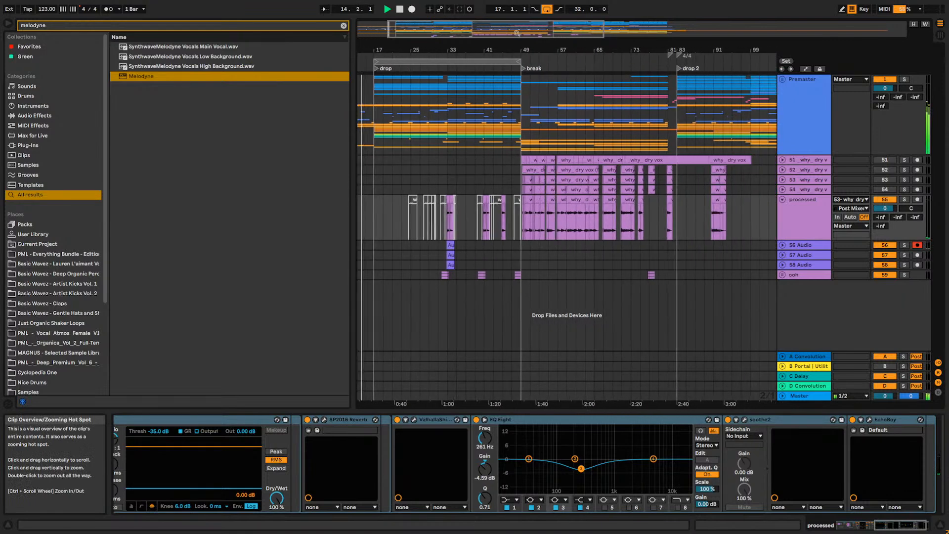
pyautogui.click(436, 251)
pyautogui.press('space')
pyautogui.click(436, 247)
pyautogui.press('space')
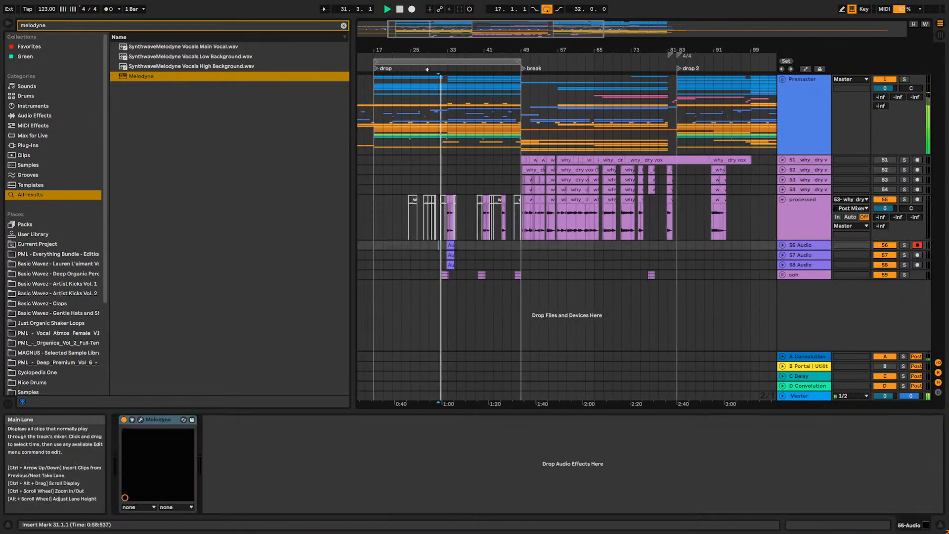
pyautogui.moveTo(409, 30); pyautogui.dragTo(648, 222)
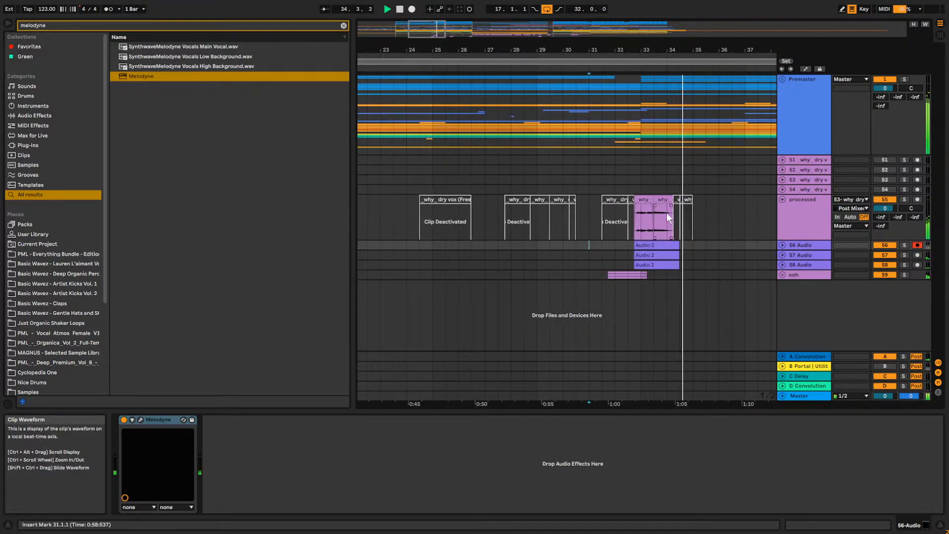
pyautogui.click(662, 201)
pyautogui.press('space')
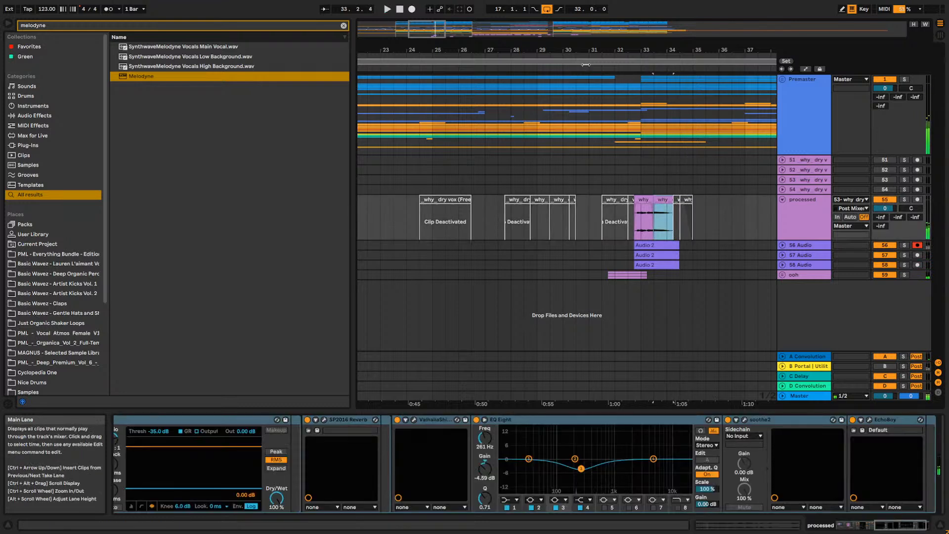
pyautogui.moveTo(426, 28); pyautogui.dragTo(414, 27)
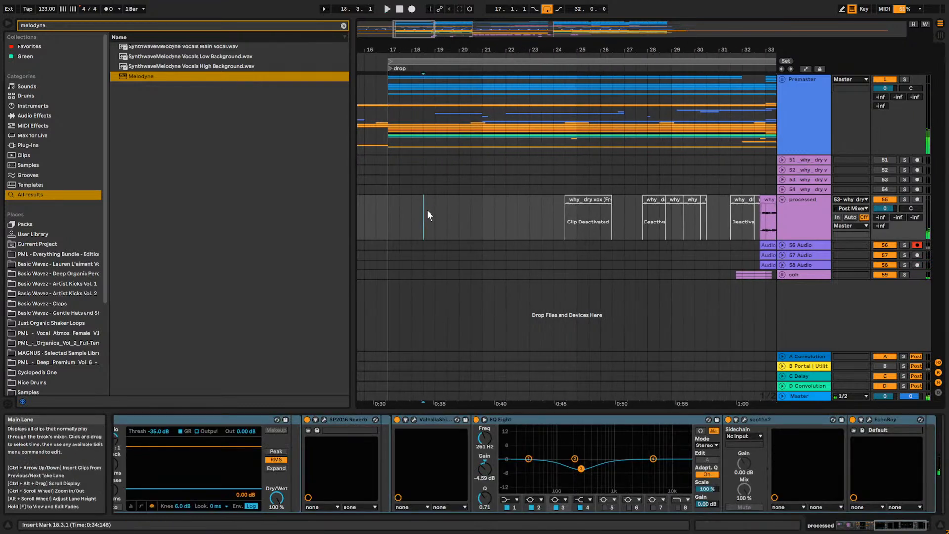
pyautogui.hotkey('ctrl', 'v')
pyautogui.click(388, 215)
pyautogui.press('space')
# Add an audio track below the processed track with its input set to Resampling, and solo the processed track for recording.
pyautogui.click(432, 202)
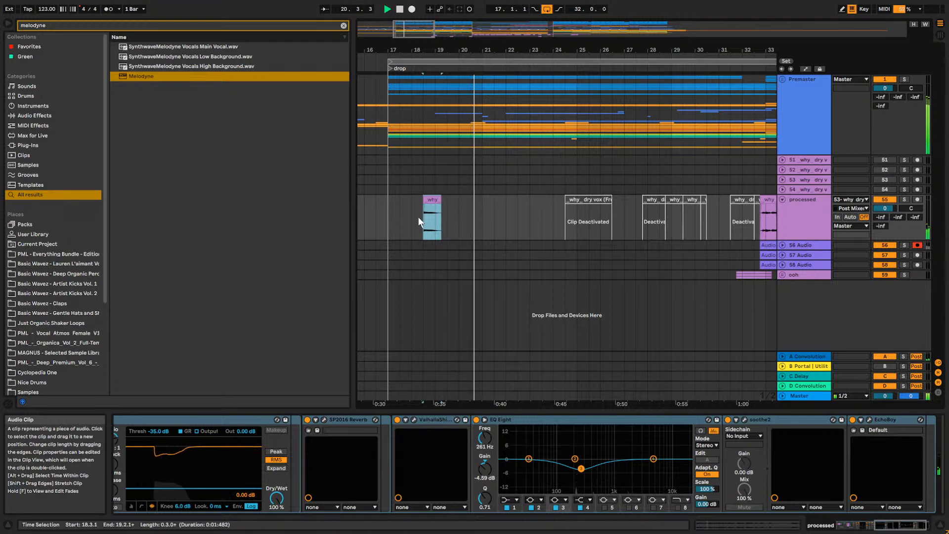
pyautogui.click(794, 223)
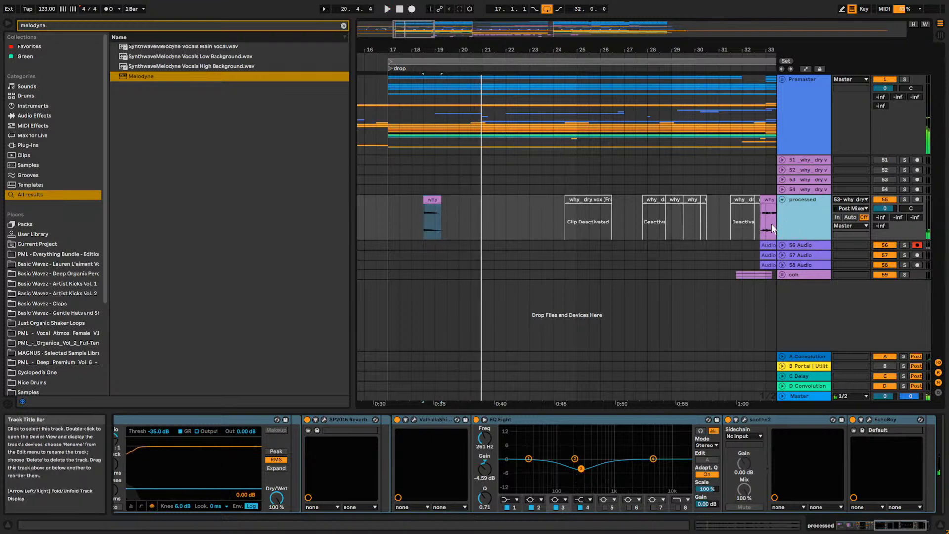
pyautogui.hotkey('ctrl', 't')
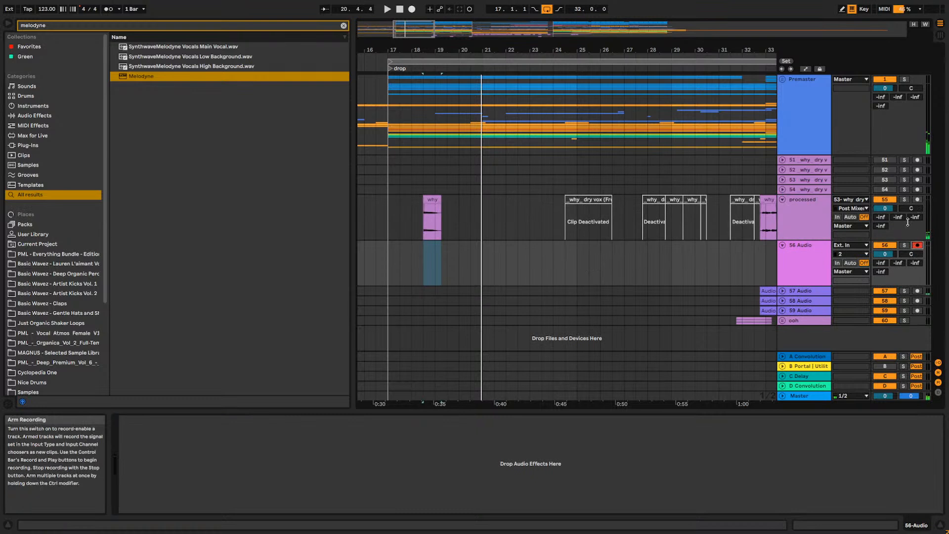
pyautogui.click(903, 200)
pyautogui.click(850, 245)
pyautogui.click(722, 241)
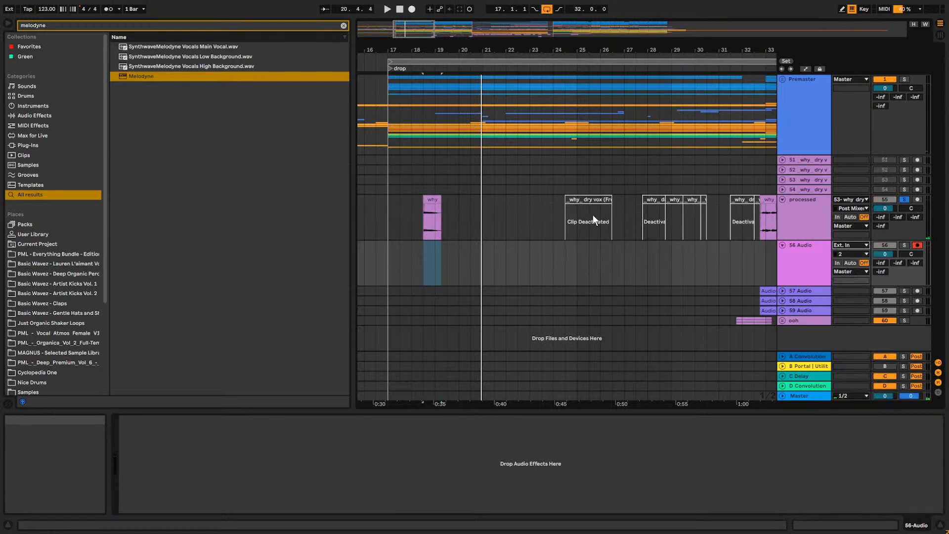
# Record the vocal and its effect tail from 18.3.1 to about 24.1.1, unsolo the processed track and deactivate the source clip.
pyautogui.click(412, 9)
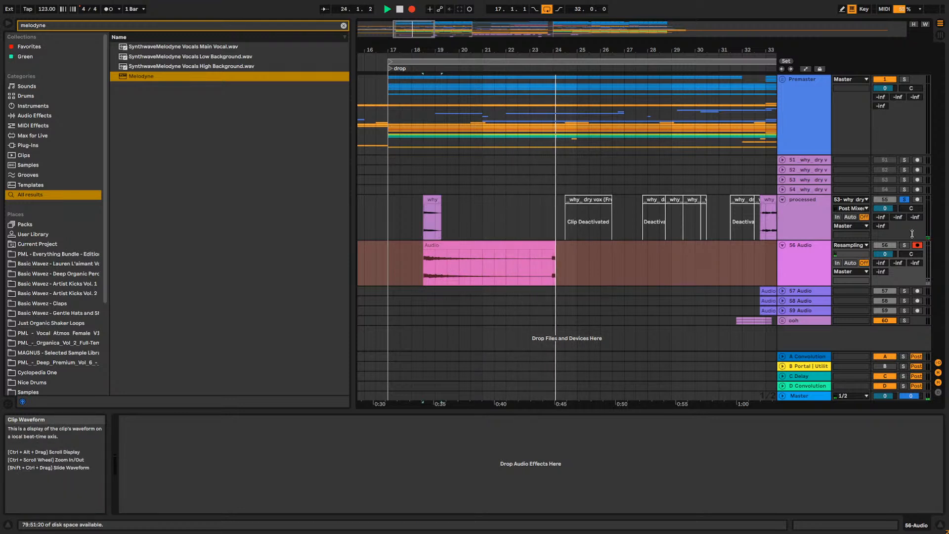
pyautogui.press('space')
pyautogui.click(904, 200)
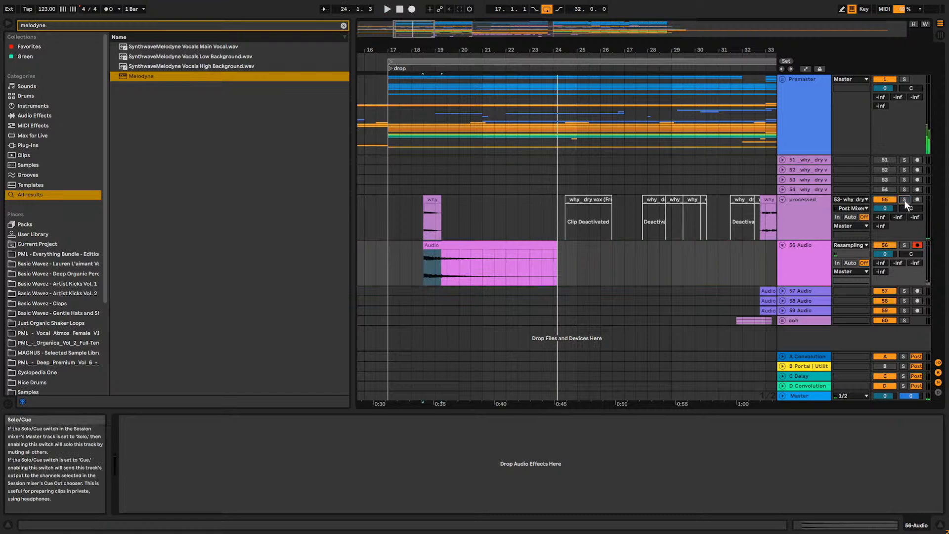
pyautogui.click(439, 209)
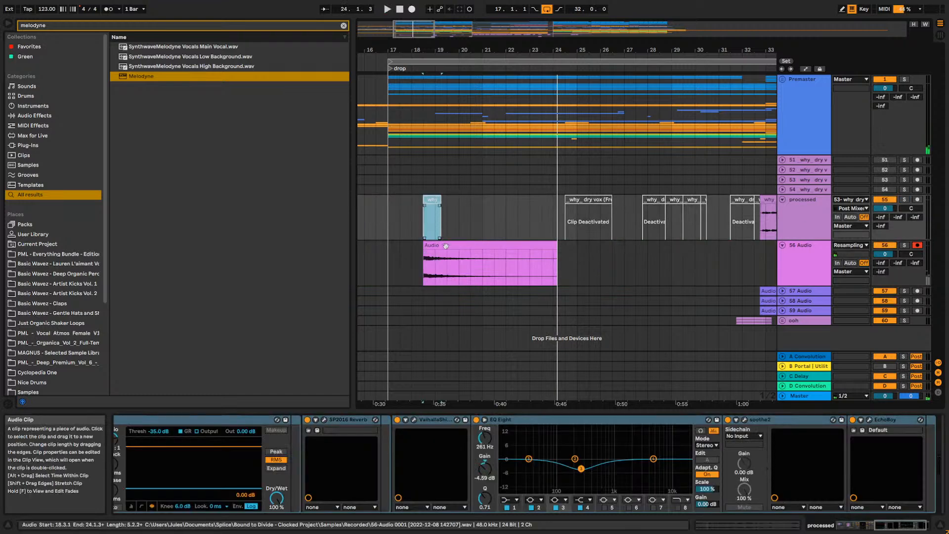
# Trim the recorded clip's start to about 19.1.1 during playback and lower its track volume to about -3.8 dB.
pyautogui.click(405, 251)
pyautogui.click(387, 258)
pyautogui.press('space')
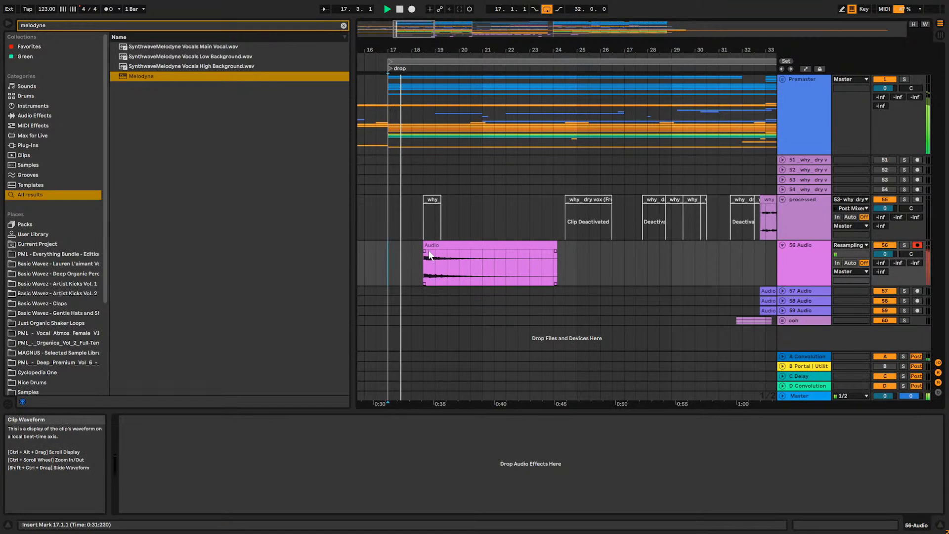
pyautogui.moveTo(424, 252); pyautogui.dragTo(439, 254)
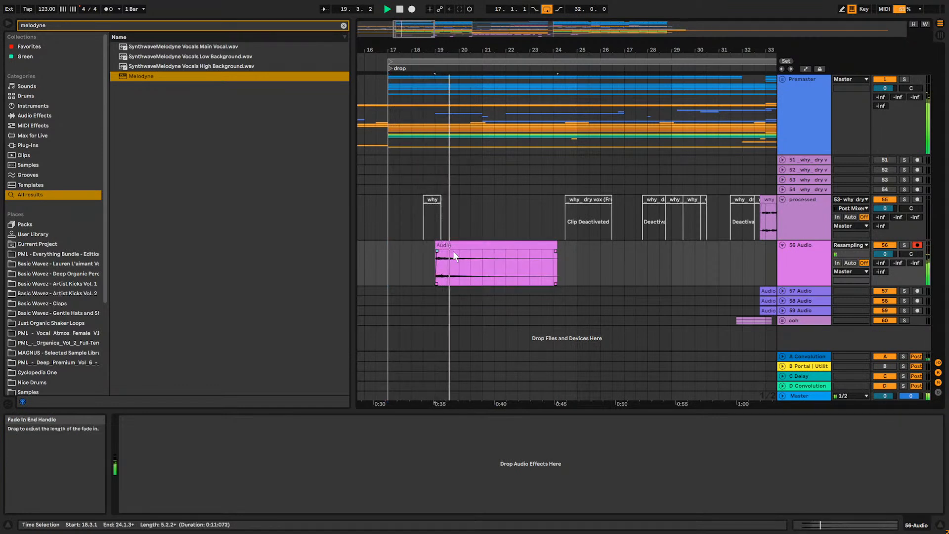
pyautogui.moveTo(885, 254); pyautogui.dragTo(885, 263)
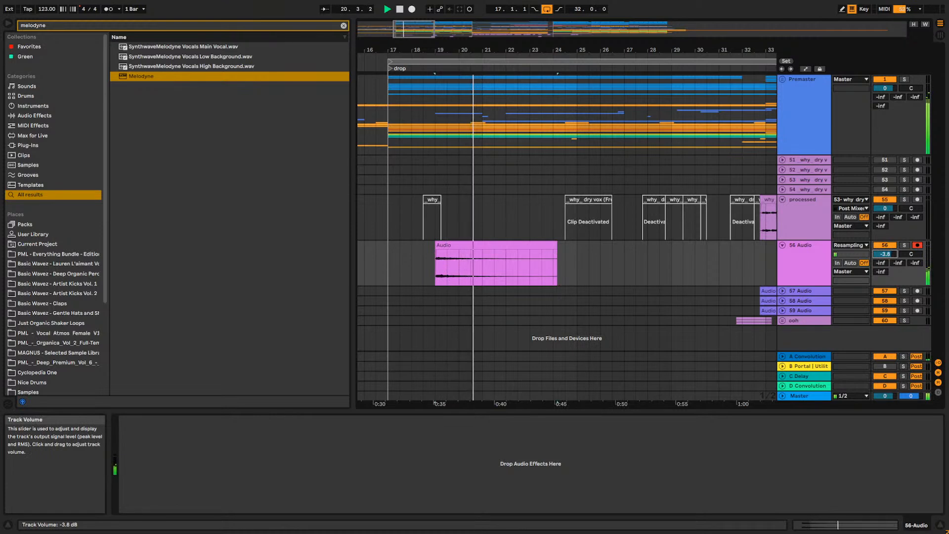
# Trim the recorded clip's start to about 20.1.1, move it to begin at 18.1.1 and audition from 16.1.1.
pyautogui.moveTo(436, 246)
pyautogui.mouseDown()
pyautogui.moveTo(459, 246)
pyautogui.moveTo(422, 246)
pyautogui.mouseUp()
pyautogui.click(467, 251)
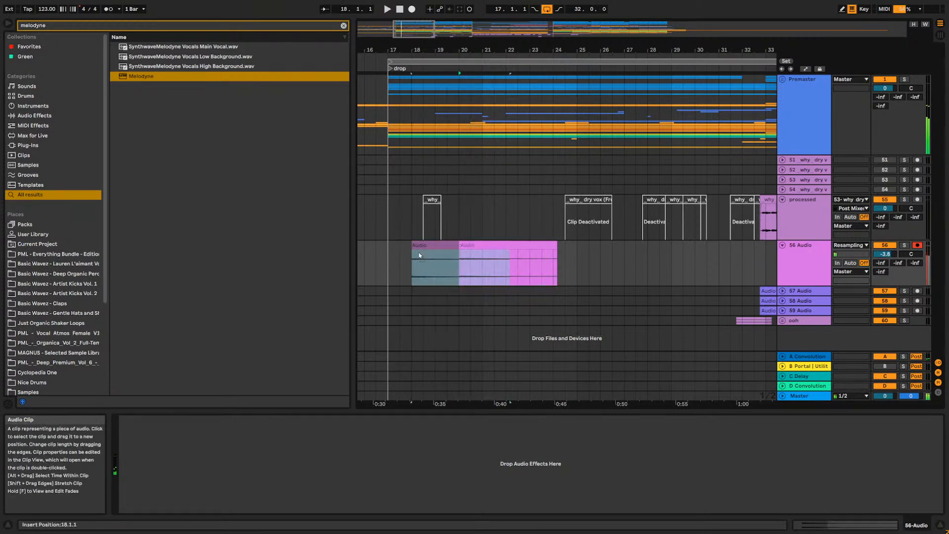
pyautogui.click(369, 260)
pyautogui.press('space')
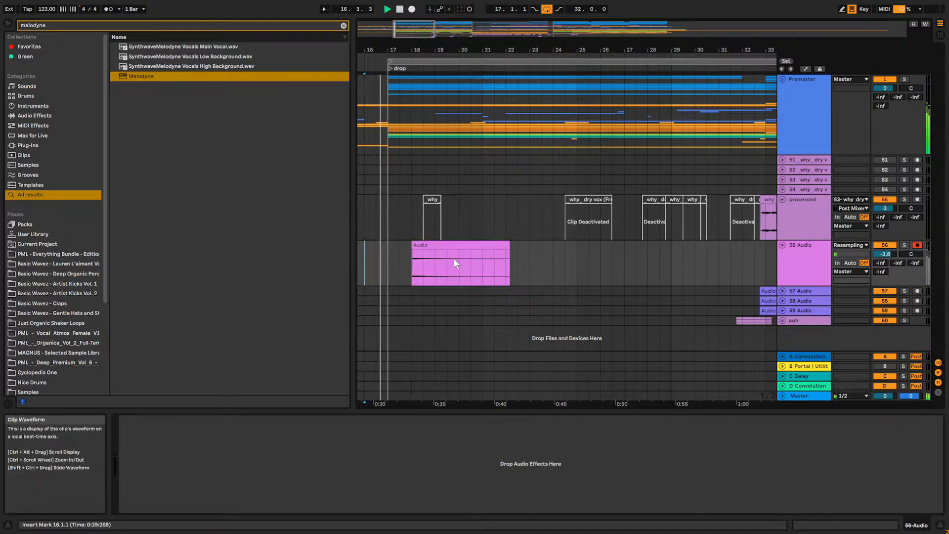
# Split the recorded vocal-tail clip at 19.1.1 and move both parts together to begin at 21.1.1.
pyautogui.click(434, 265)
pyautogui.hotkey('ctrl', 'e')
pyautogui.doubleClick(425, 246)
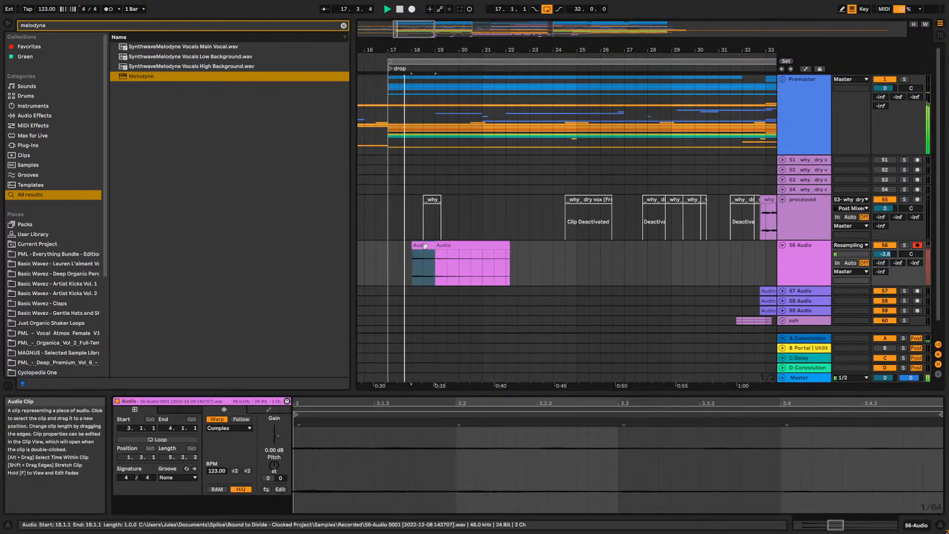
pyautogui.click(438, 252)
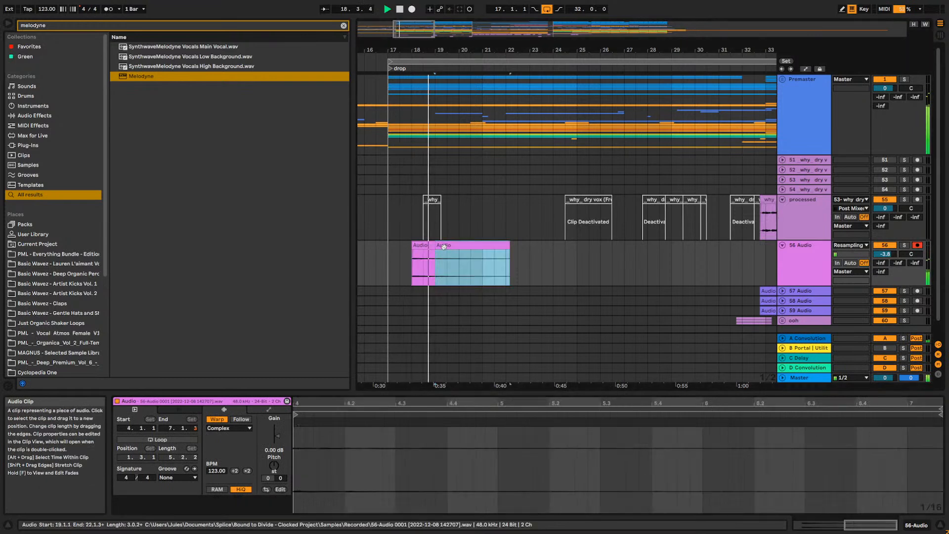
pyautogui.click(423, 251)
pyautogui.keyDown('shift'); pyautogui.click(441, 252); pyautogui.keyUp('shift')
pyautogui.moveTo(424, 252); pyautogui.dragTo(494, 260)
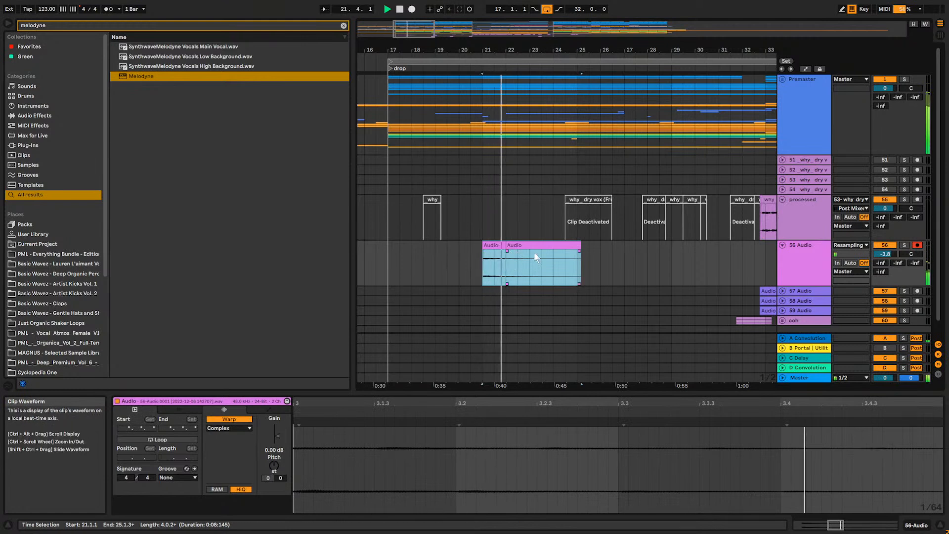
# Extend the first part over the second to end at 25.1.1, and duplicate the four-bar clip directly after it.
pyautogui.moveTo(500, 252); pyautogui.dragTo(577, 252)
pyautogui.hotkey('ctrl', 'd')
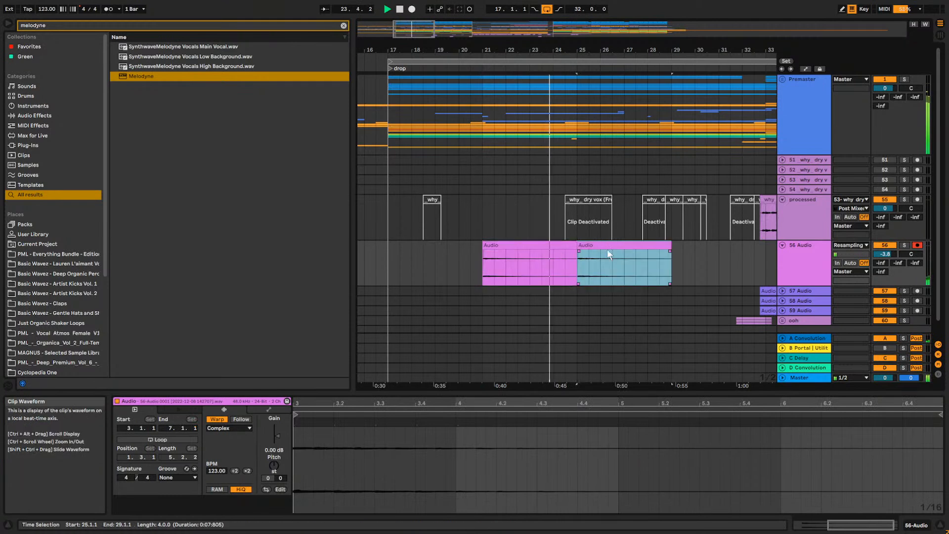
# Try duplicating both four-bar clips together from 29.1.1 and undo the duplication.
pyautogui.click(544, 247)
pyautogui.keyDown('shift'); pyautogui.click(604, 248); pyautogui.keyUp('shift')
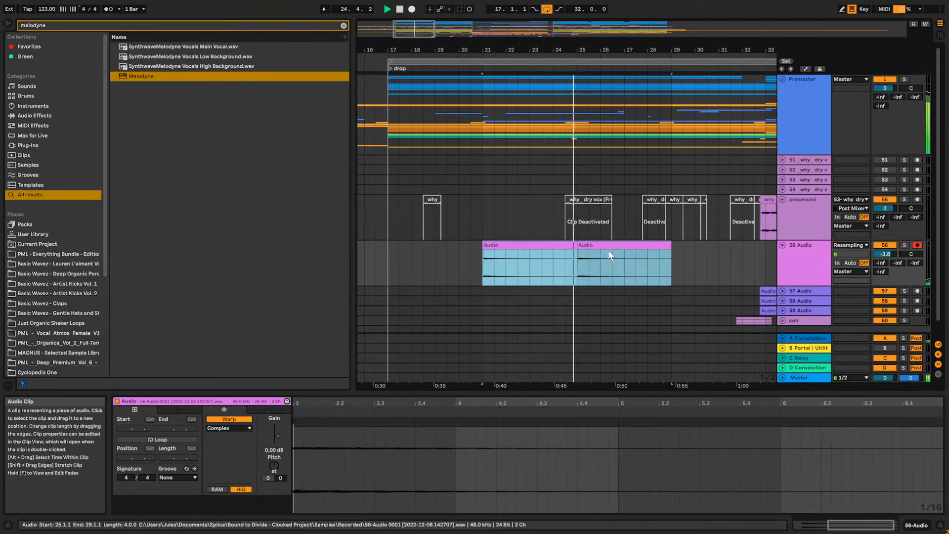
pyautogui.hotkey('ctrl', 'd')
pyautogui.hotkey('ctrl', 'z')
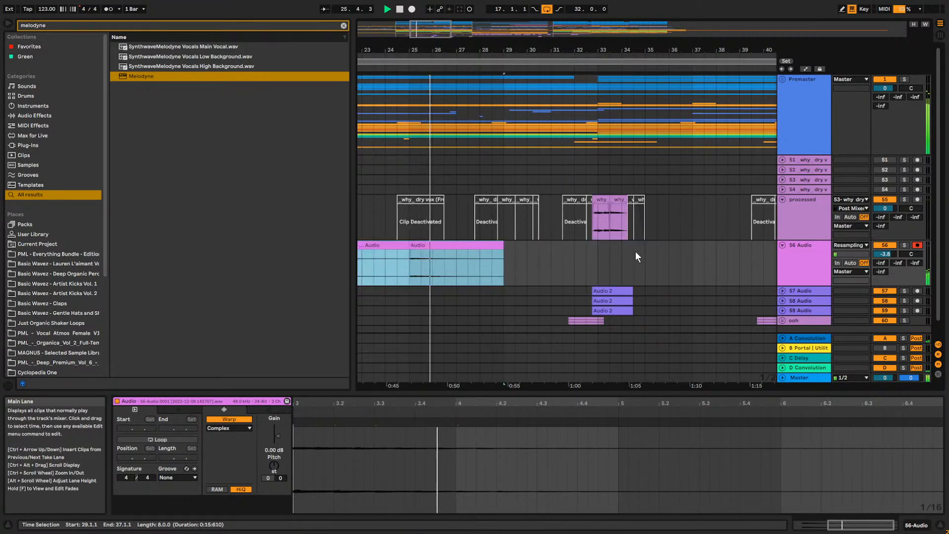
# Stop playback and move both four-bar tail clips together to begin at the drop, 17.1.1.
pyautogui.moveTo(425, 41); pyautogui.dragTo(611, 259)
pyautogui.click(583, 250)
pyautogui.click(628, 248)
pyautogui.click(571, 247)
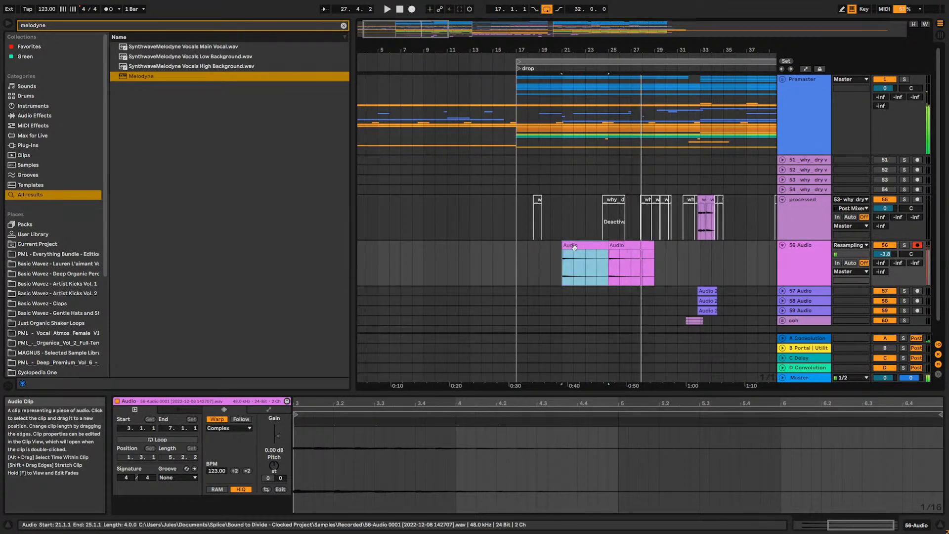
pyautogui.click(587, 245)
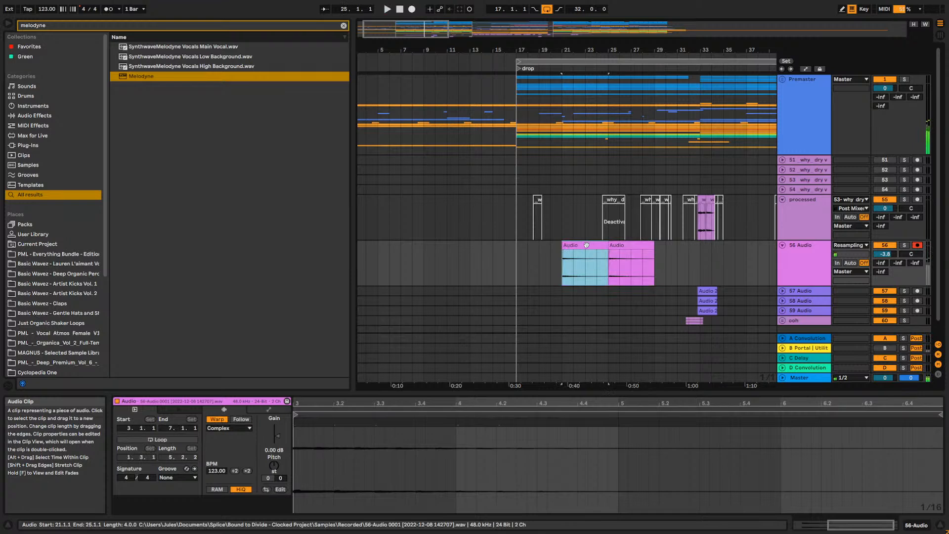
pyautogui.click(629, 248)
pyautogui.keyDown('shift'); pyautogui.click(591, 247); pyautogui.keyUp('shift')
pyautogui.moveTo(591, 247); pyautogui.dragTo(551, 250)
# Duplicate the clip pair twice and delete the surplus pair from 33.1.1 to 41.1.1, leaving the layer across 17.1.1 to 33.1.1.
pyautogui.hotkey('ctrl', 'd')
pyautogui.hotkey('ctrl', 'd')
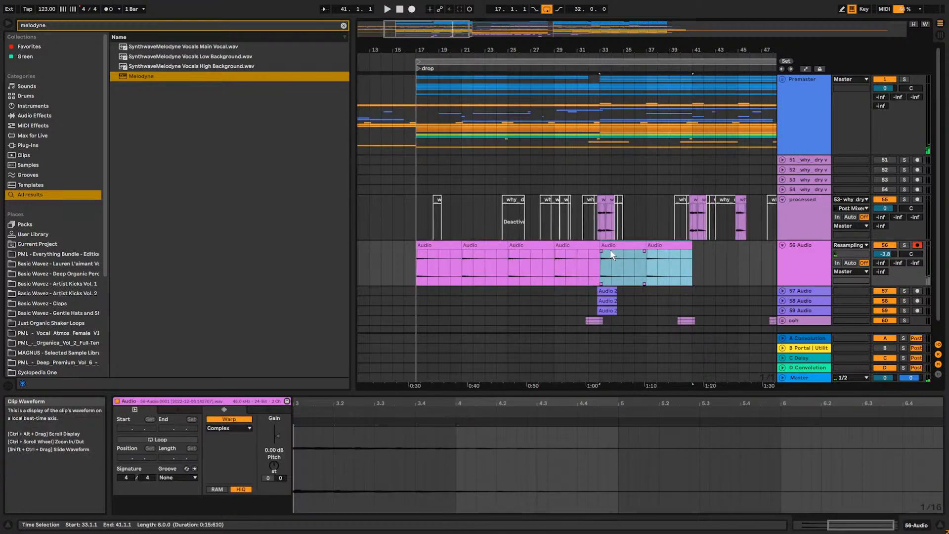
pyautogui.click(591, 246)
pyautogui.click(611, 247)
pyautogui.keyDown('shift'); pyautogui.click(674, 247); pyautogui.keyUp('shift')
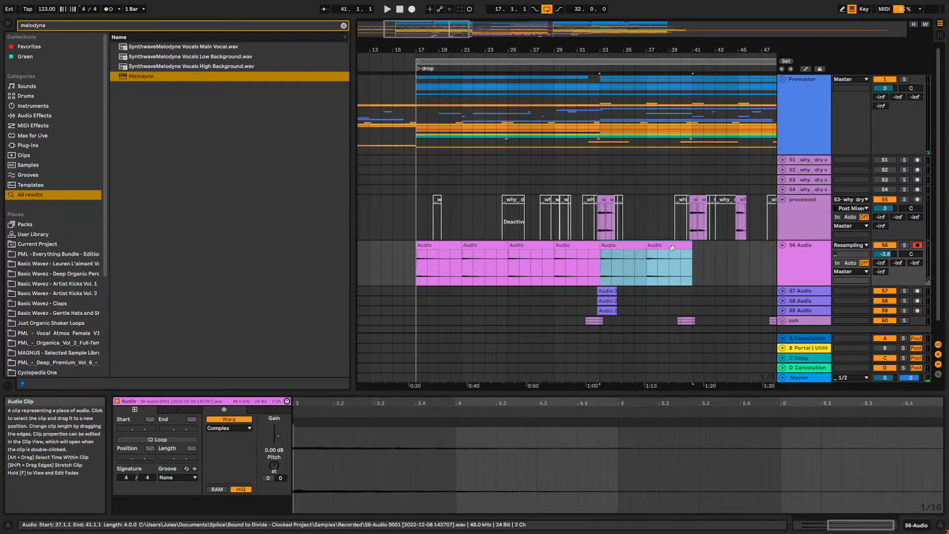
pyautogui.press('Delete')
# Search the browser for "aut" and add Auto Filter to the resampled vocal-tail track.
pyautogui.click(478, 247)
pyautogui.click(435, 245)
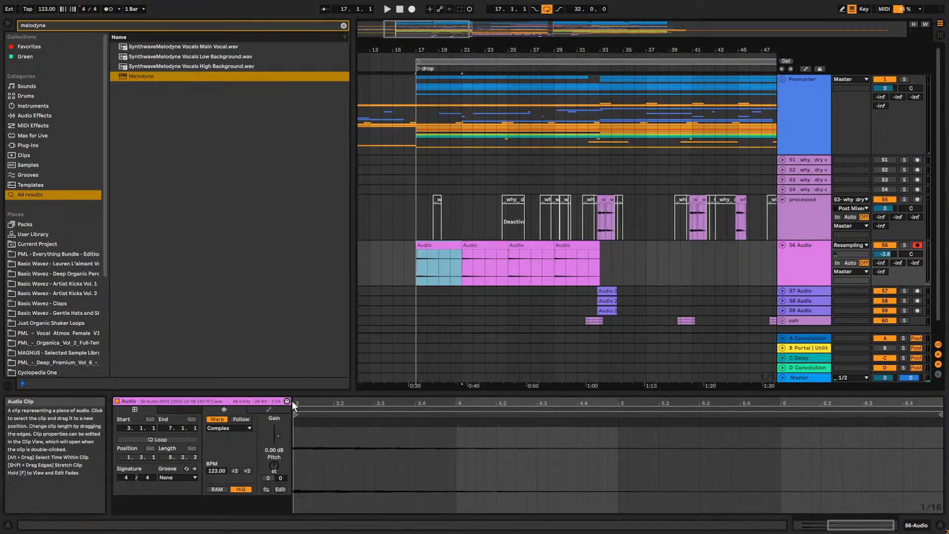
pyautogui.click(278, 436)
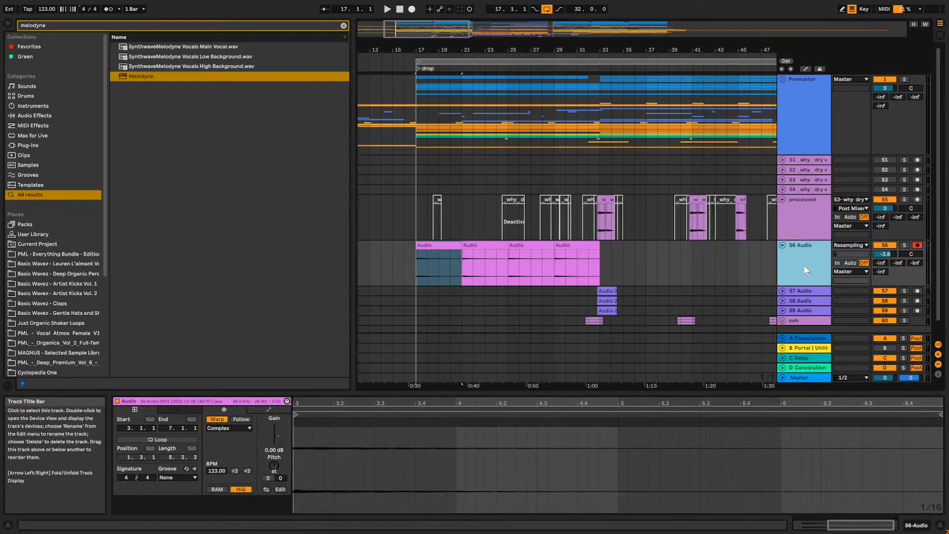
pyautogui.hotkey('shift', 'Tab')
pyautogui.click(343, 26)
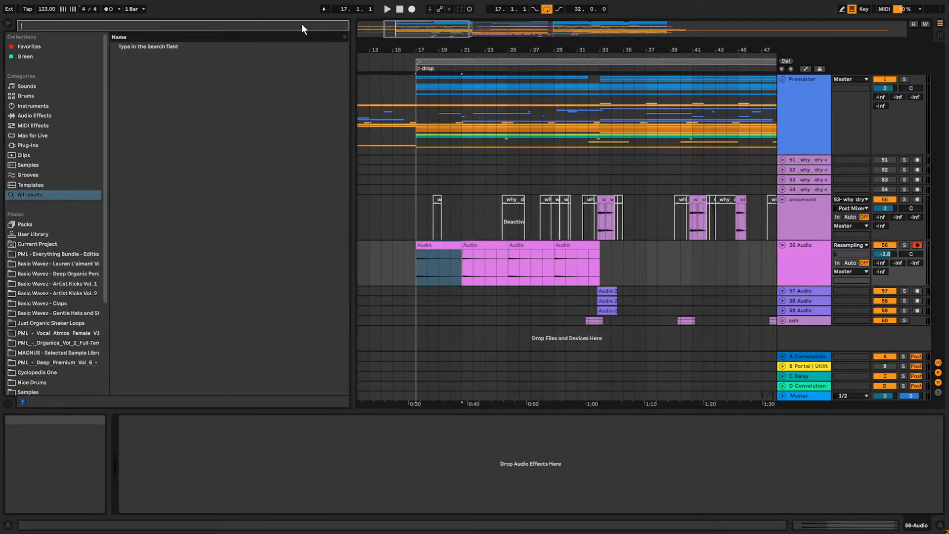
pyautogui.click(302, 24)
pyautogui.write('aut')
pyautogui.moveTo(130, 58); pyautogui.dragTo(272, 469)
# Automate the Auto Filter frequency to rise from about 1.1 kHz at 17.1.1 to about 3.8 kHz at 29.1.1 while auditioning.
pyautogui.click(805, 69)
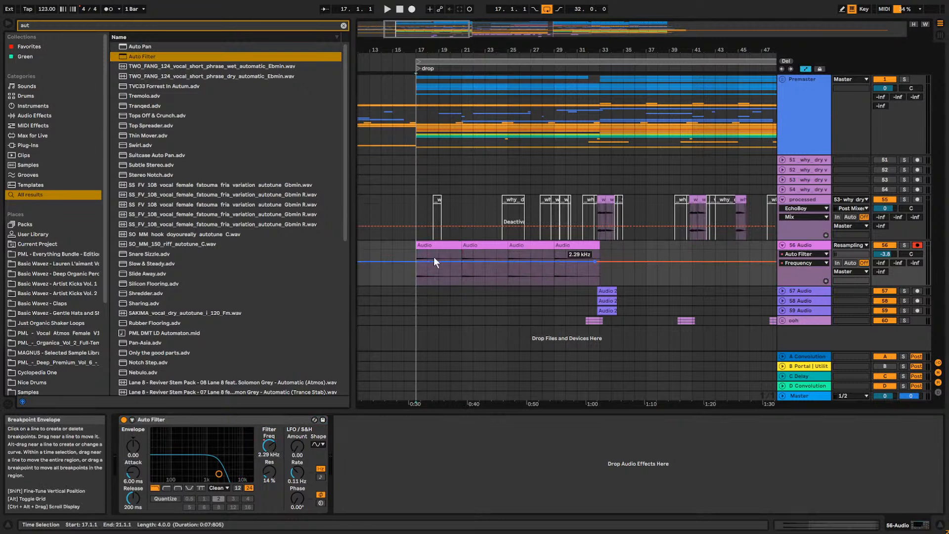
pyautogui.moveTo(417, 261); pyautogui.dragTo(417, 265)
pyautogui.press('space')
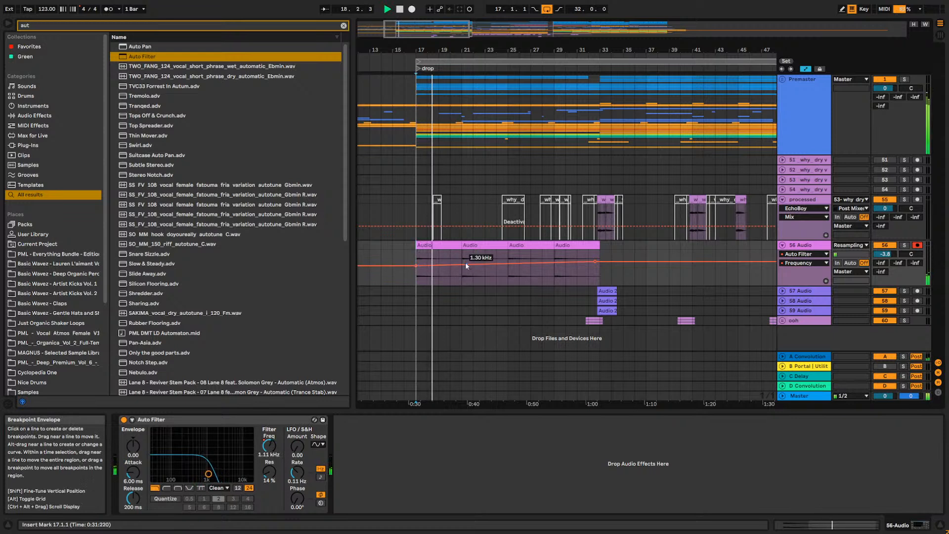
pyautogui.moveTo(596, 261); pyautogui.dragTo(554, 259)
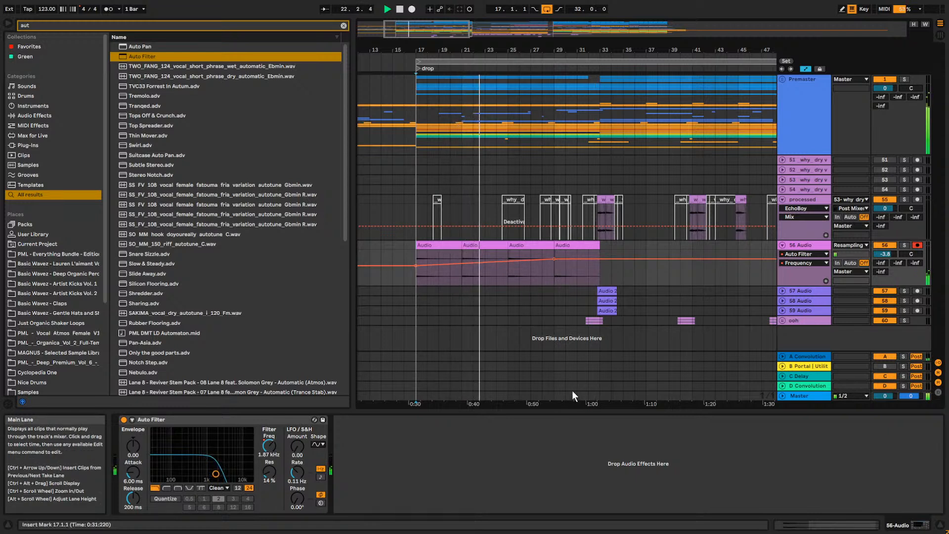
# Split the last resampled tail clip at 31.1.1 while the drop plays.
pyautogui.click(576, 276)
pyautogui.hotkey('ctrl', 'e')
pyautogui.click(562, 246)
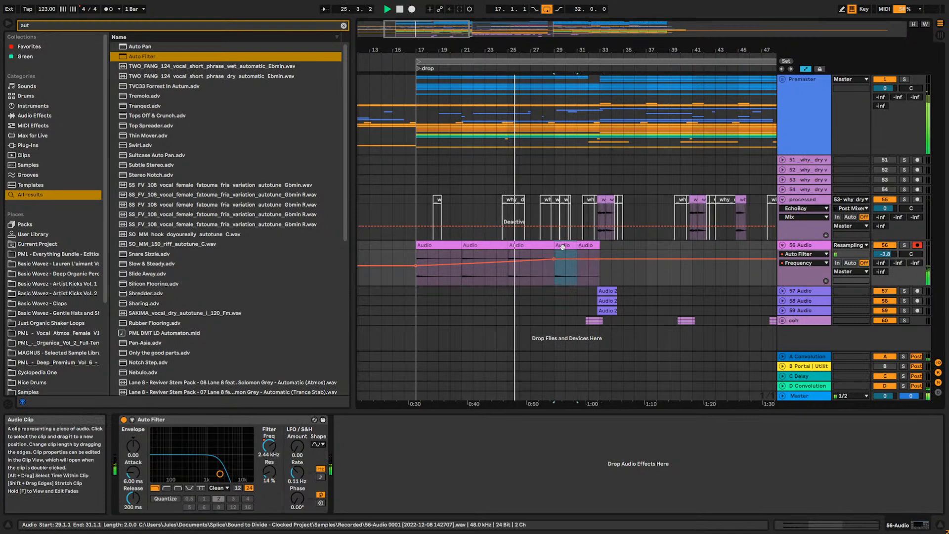
pyautogui.click(585, 245)
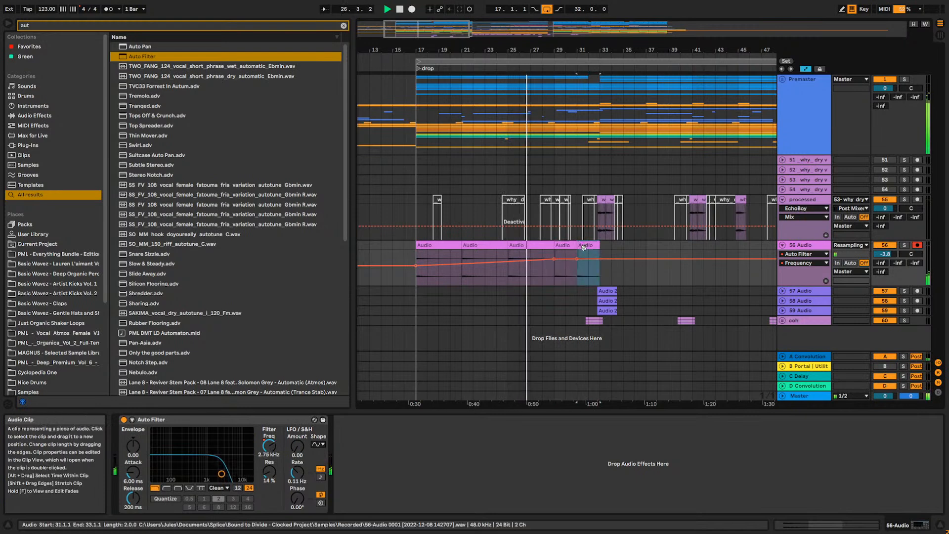
pyautogui.hotkey('ctrl', 'j')
pyautogui.click(532, 285)
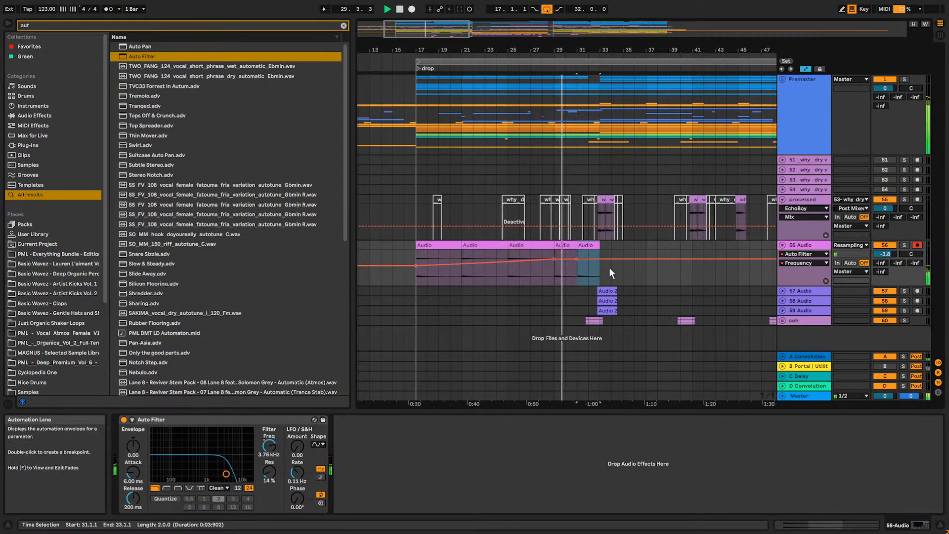
# Stop playback, set the insert marker at 31.1.1, add a record-armed audio track below the ooh track and solo the ooh track.
pyautogui.click(784, 322)
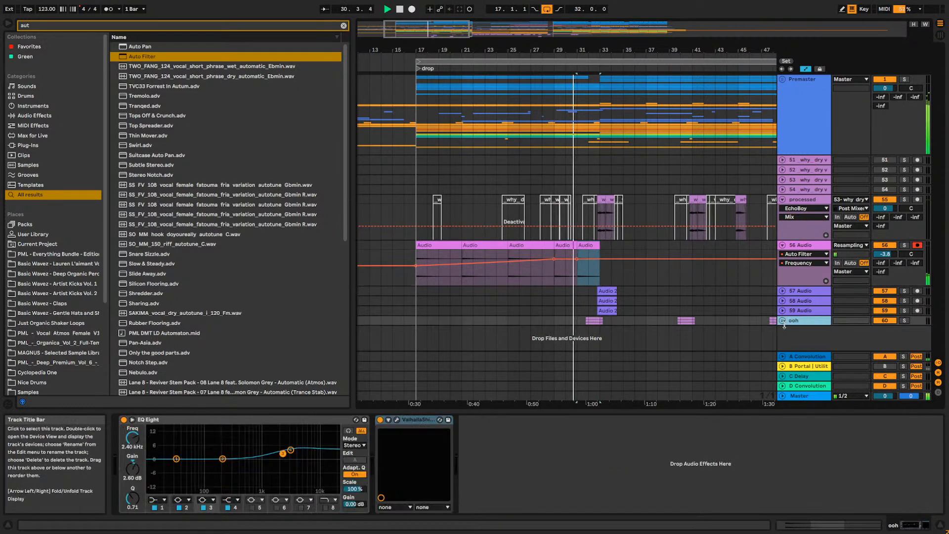
pyautogui.press('space')
pyautogui.click(577, 310)
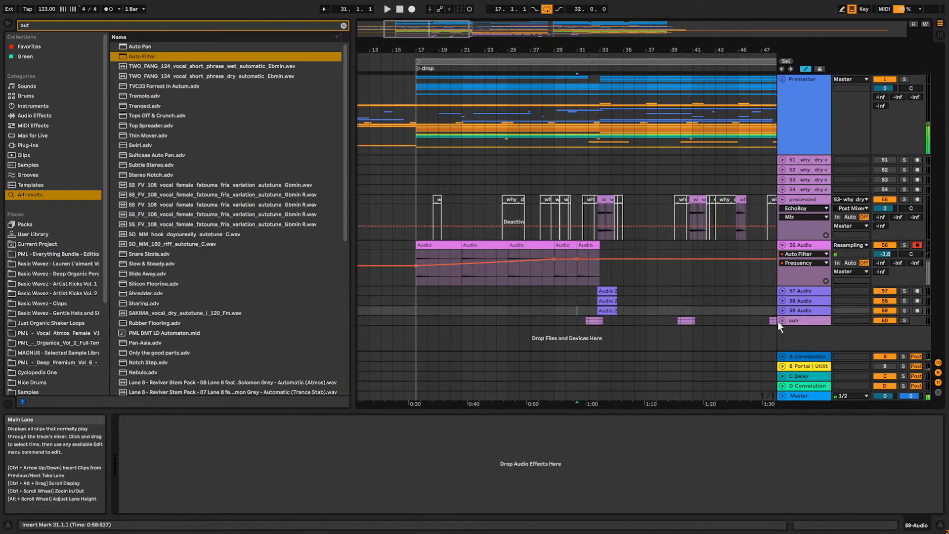
pyautogui.click(794, 322)
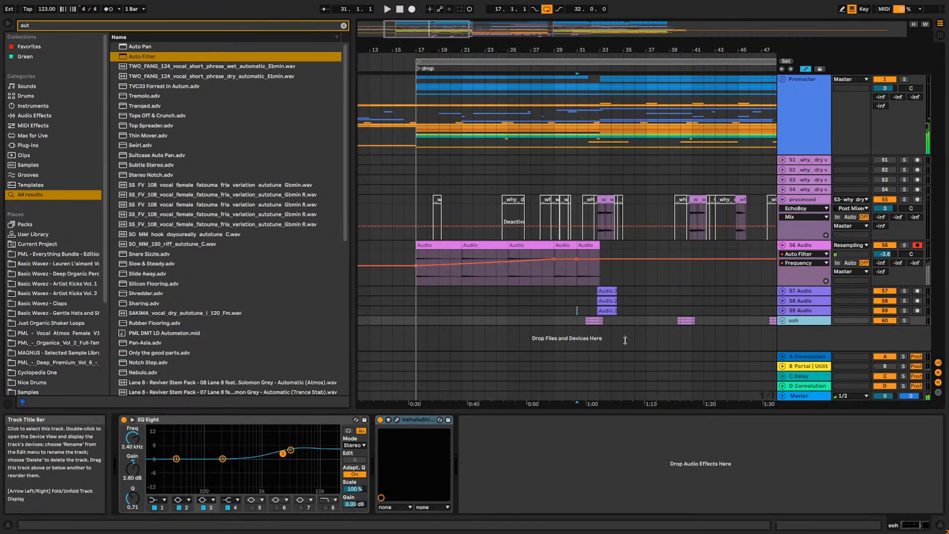
pyautogui.hotkey('ctrl', 't')
pyautogui.click(914, 309)
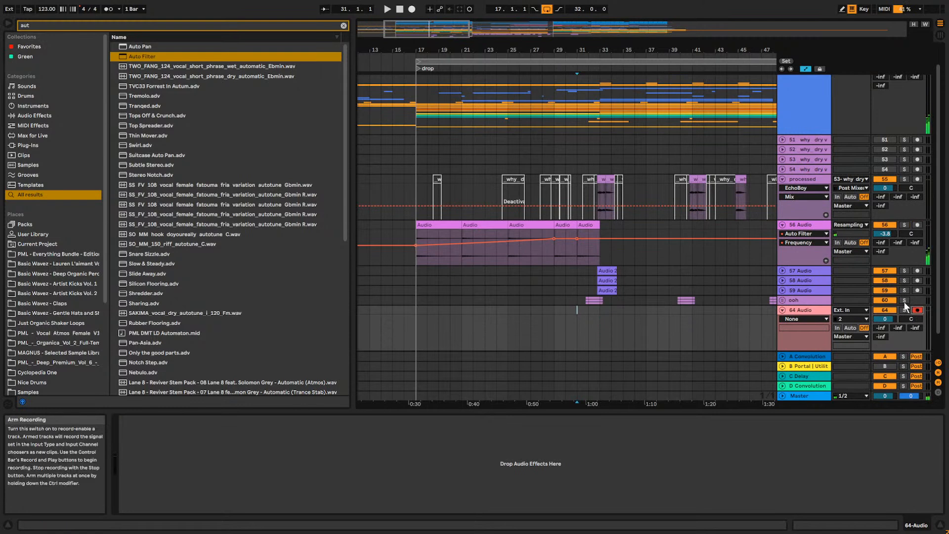
pyautogui.click(904, 300)
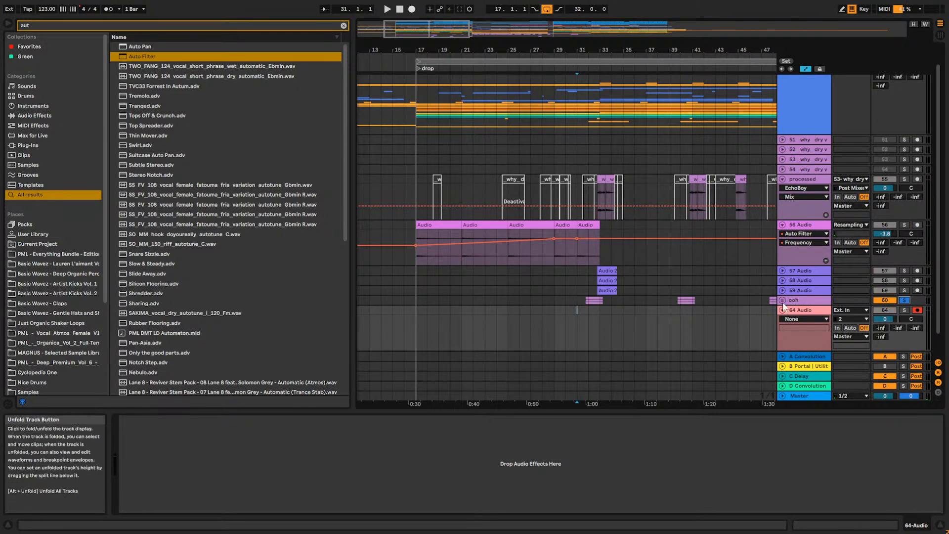
# Set the new track's input to Resampling and record the ooh with its effect tail from 31.1.1 to about 38.2.
pyautogui.click(861, 310)
pyautogui.click(820, 31)
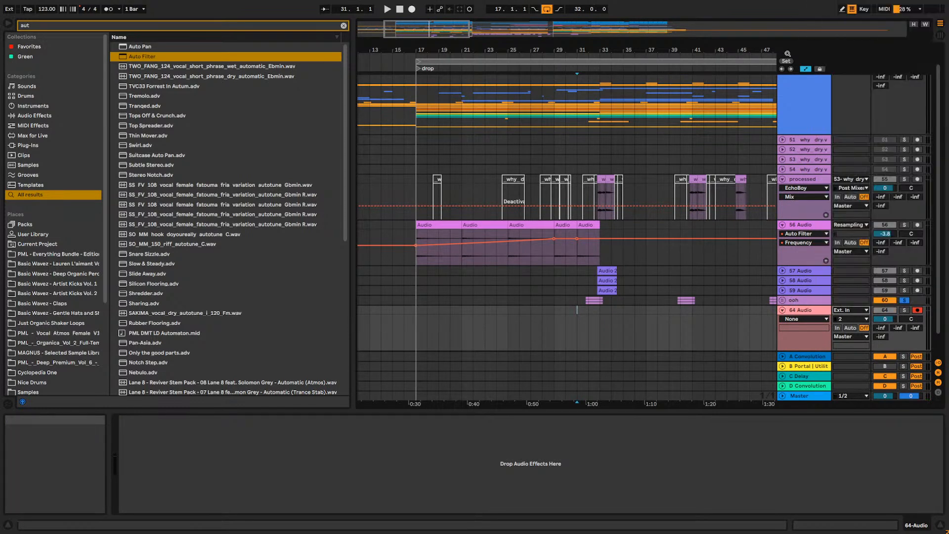
pyautogui.click(412, 10)
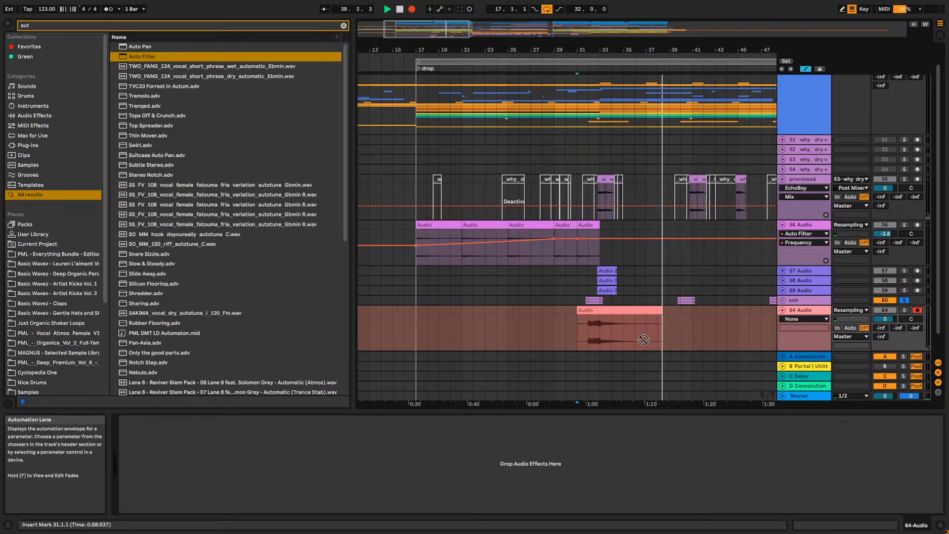
pyautogui.press('space')
# Reverse the recorded ooh, trim it to four bars from 28.1.1 to 32.1.1, and turn off the automation view.
pyautogui.moveTo(580, 310); pyautogui.dragTo(649, 312)
pyautogui.click(620, 315)
pyautogui.click(621, 312)
pyautogui.moveTo(569, 313); pyautogui.dragTo(581, 313)
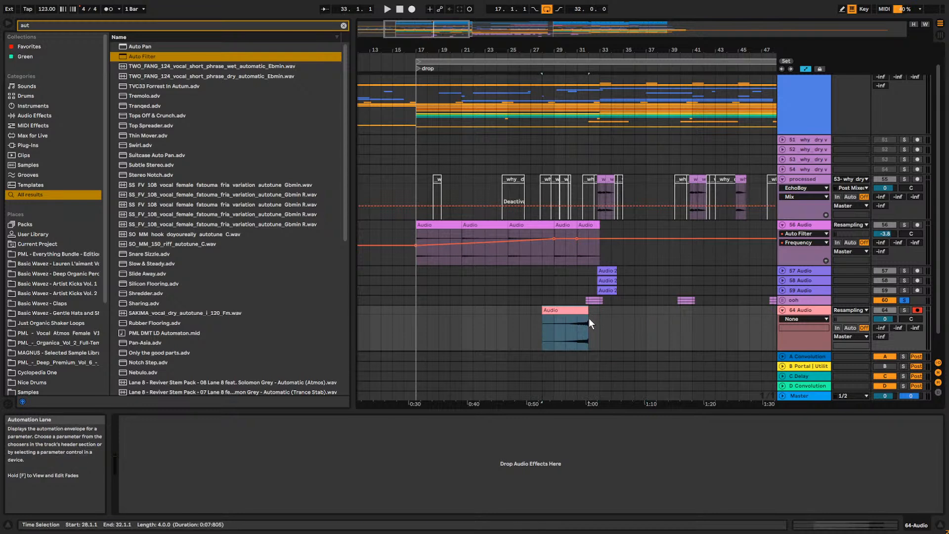
pyautogui.click(804, 68)
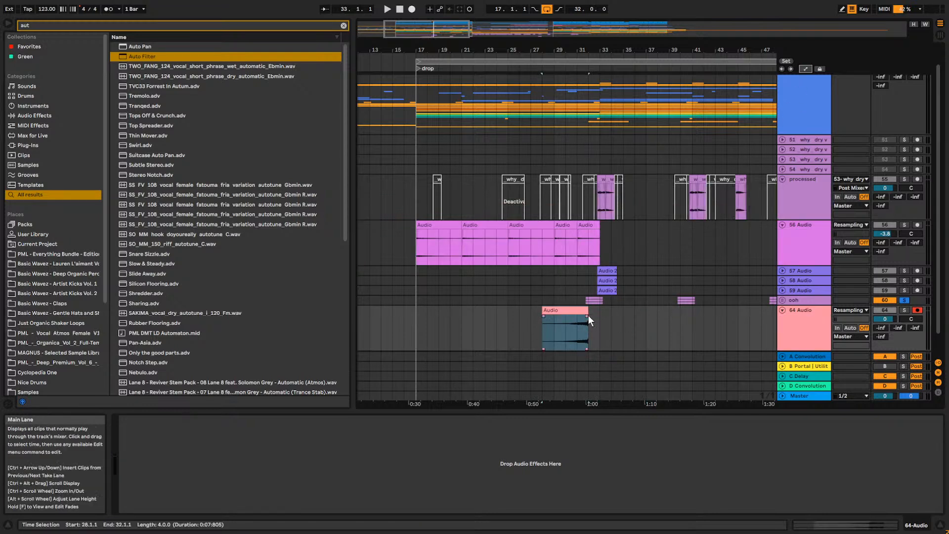
# Play from the reversed clip at 28.1.1, unsolo the ooh track and lower the reversed clip's track volume to -14.3 dB.
pyautogui.click(561, 310)
pyautogui.press('space')
pyautogui.click(905, 301)
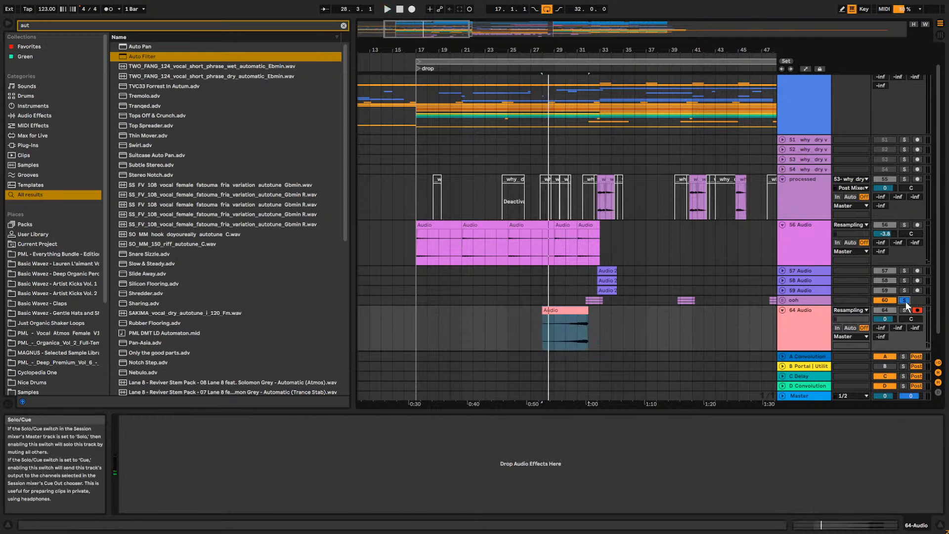
pyautogui.moveTo(895, 317); pyautogui.dragTo(895, 346)
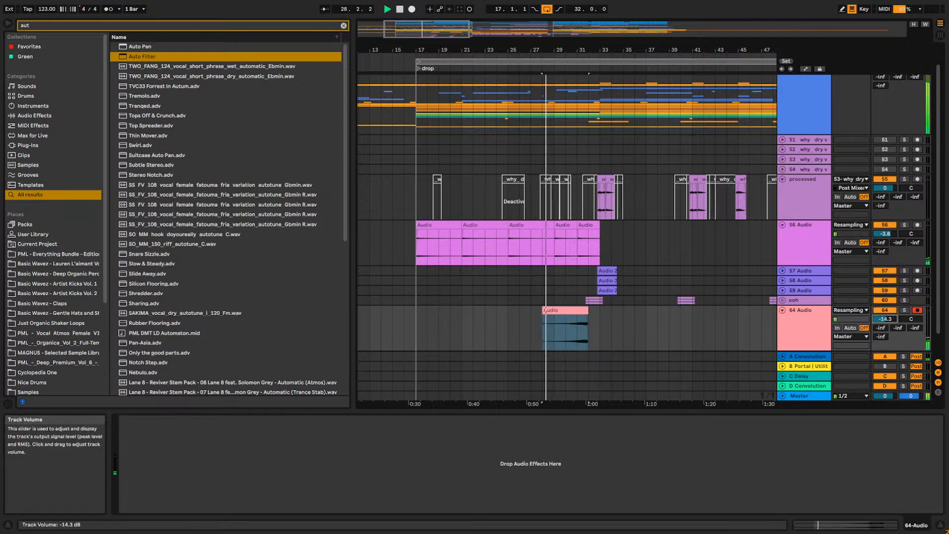
pyautogui.moveTo(521, 50); pyautogui.dragTo(443, 48)
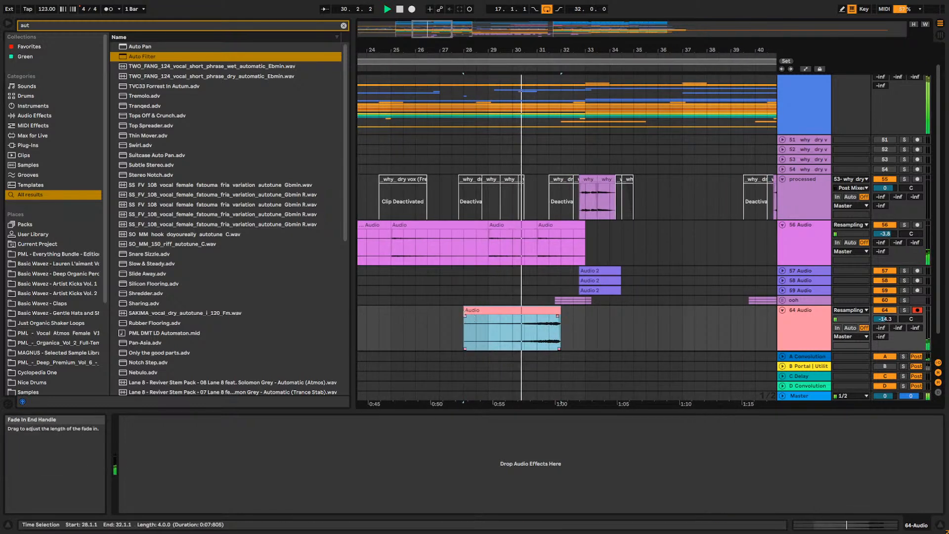
pyautogui.click(884, 318)
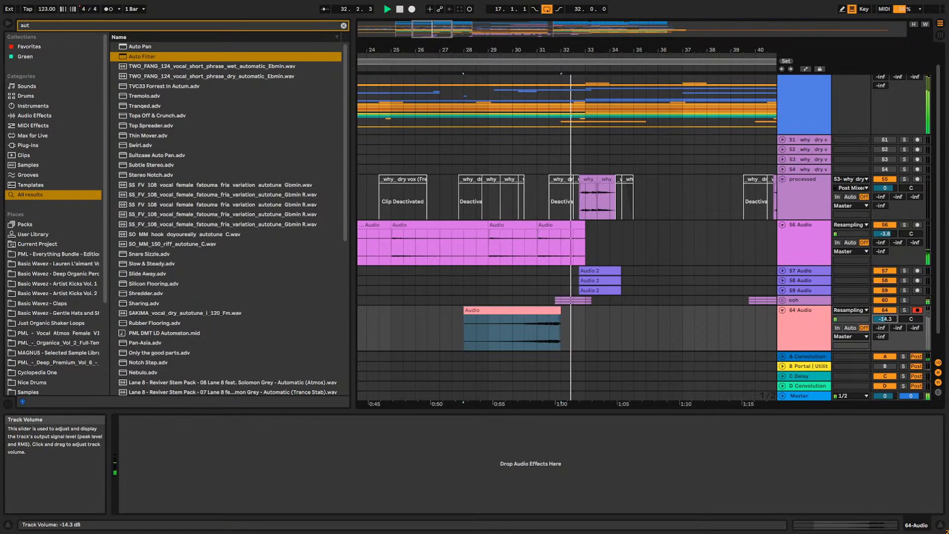
pyautogui.click(520, 323)
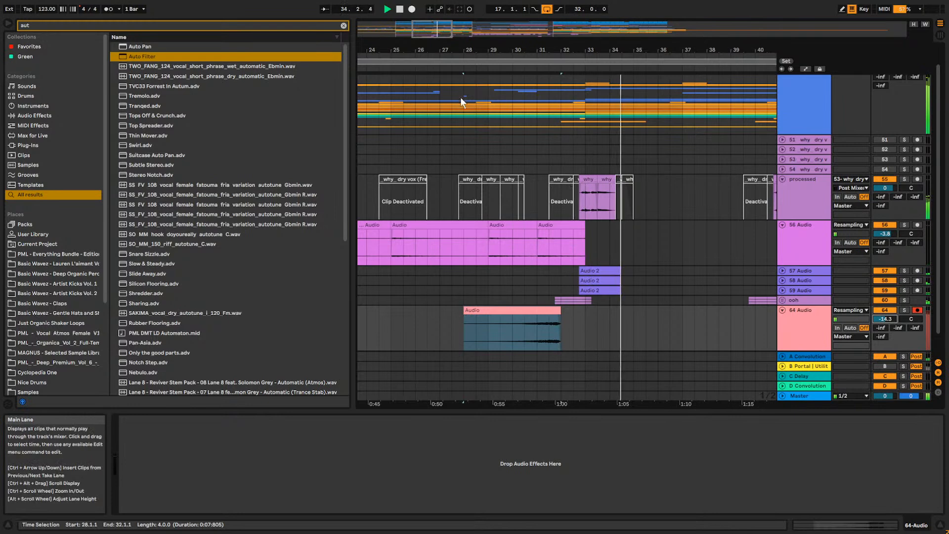
# Audition the drop with both resampled layers from 17.1.1.
pyautogui.moveTo(501, 282); pyautogui.dragTo(556, 226)
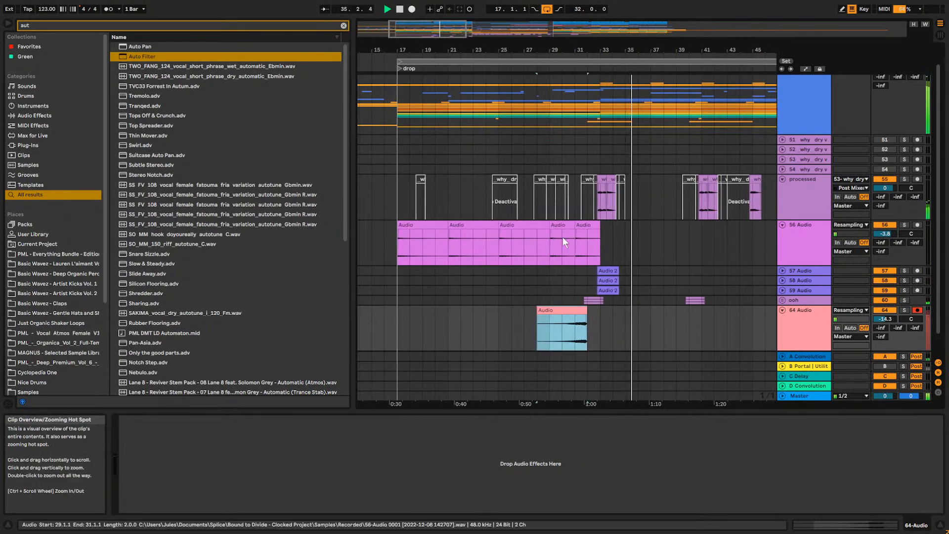
pyautogui.click(397, 195)
pyautogui.press('space')
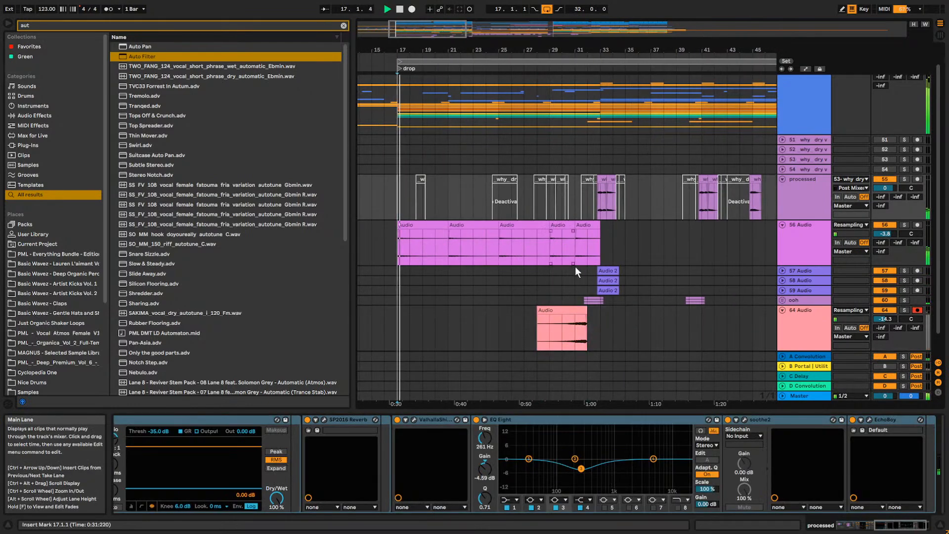
# Audition the last clip on the 56 Audio track from 31.1.1 and trim its end to 32.4.1.
pyautogui.click(583, 226)
pyautogui.hotkey('ctrl', 'j')
pyautogui.click(491, 284)
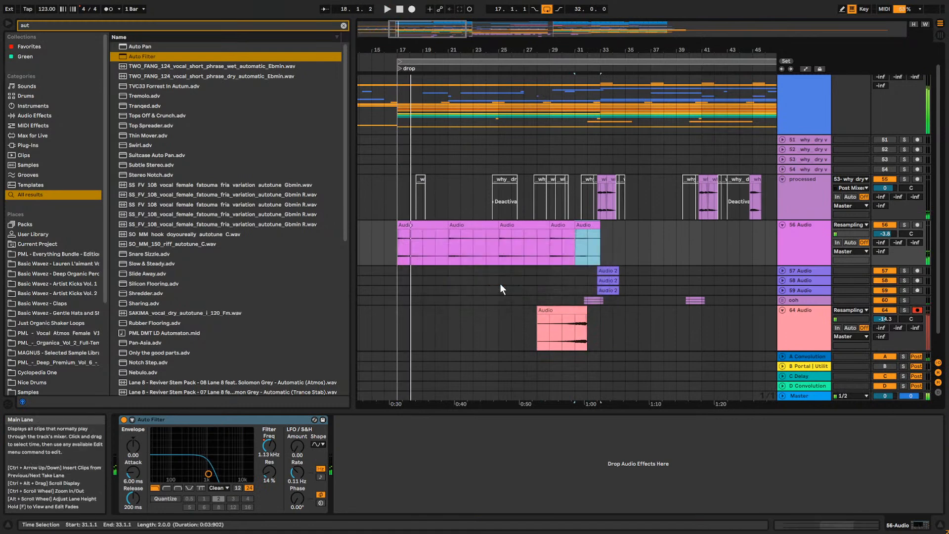
pyautogui.press('space')
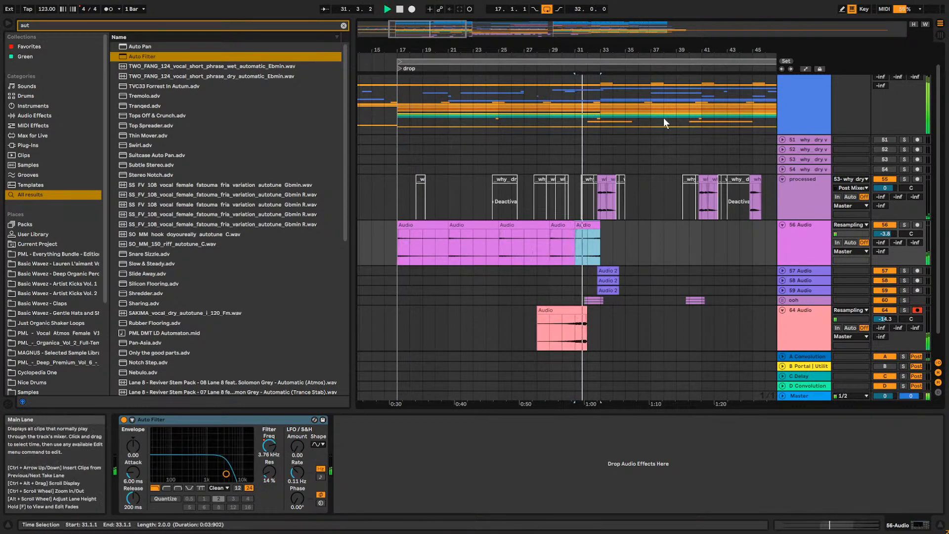
pyautogui.moveTo(624, 50); pyautogui.dragTo(571, 101)
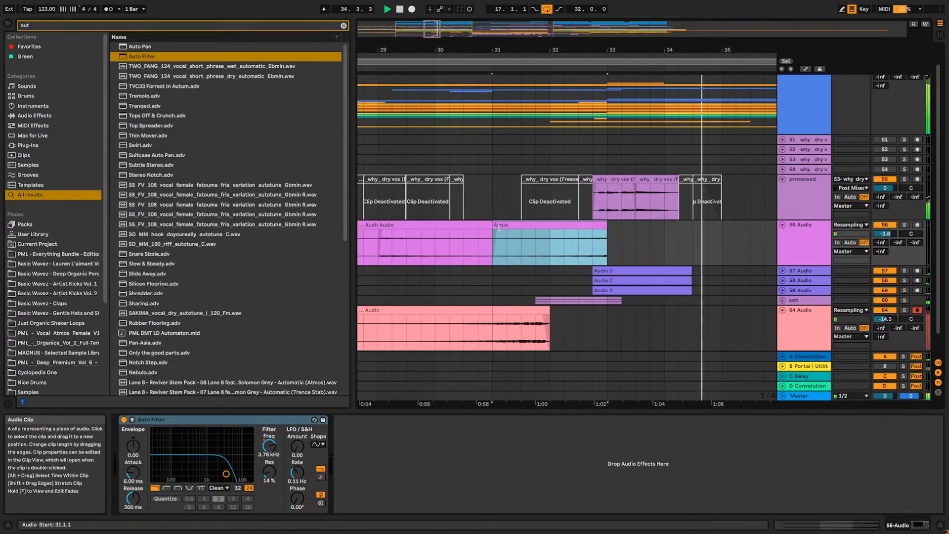
pyautogui.press('space')
pyautogui.moveTo(495, 227); pyautogui.dragTo(525, 225)
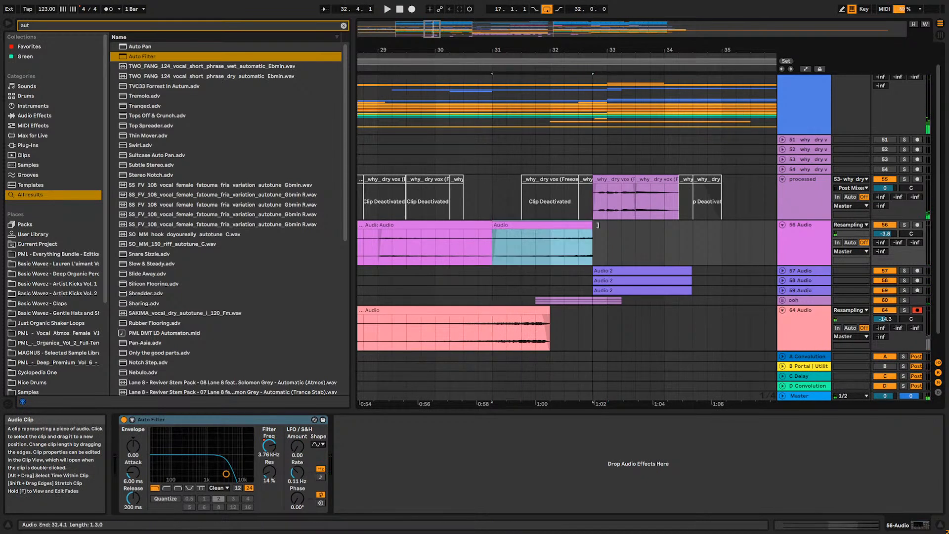
# Solo the 56 Audio track to audition the ending of its trimmed clip, and unsolo it.
pyautogui.click(904, 224)
pyautogui.press('space')
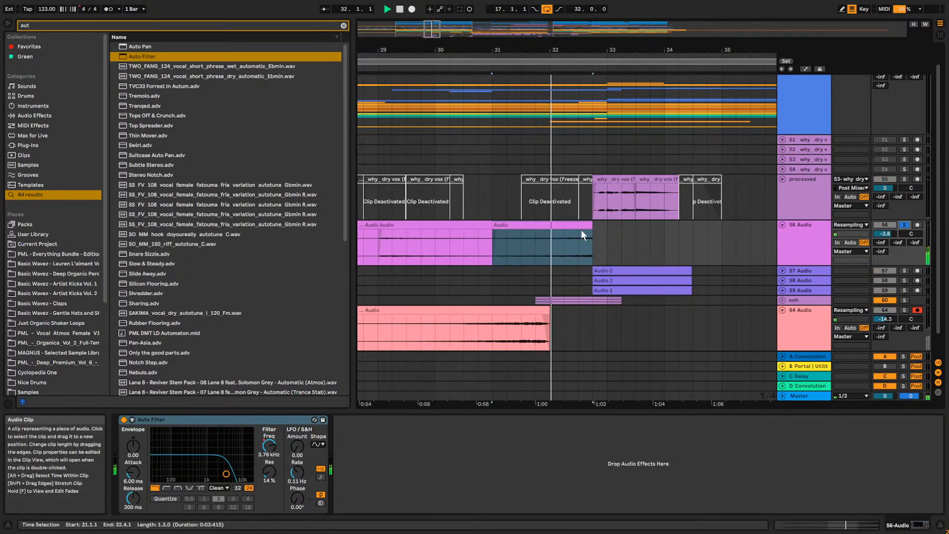
pyautogui.press('space')
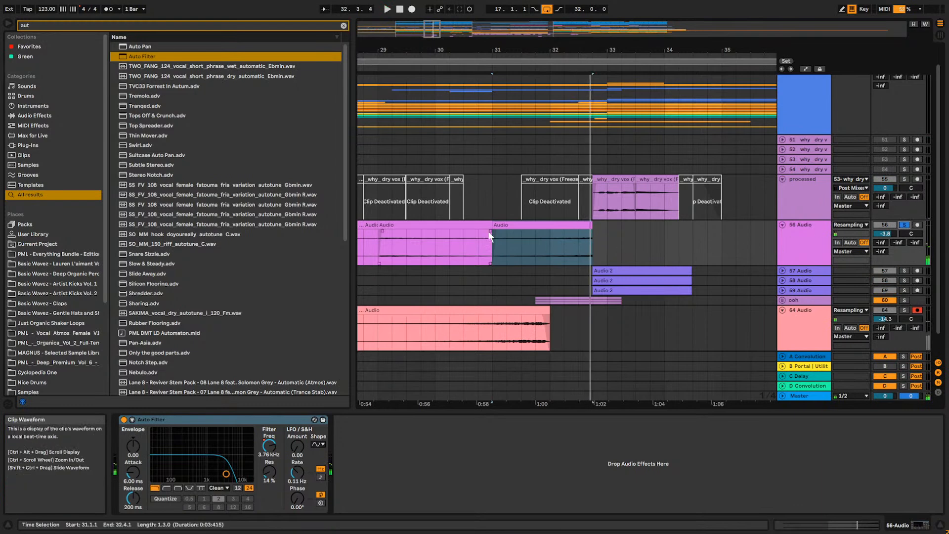
pyautogui.click(904, 224)
# Play the transition in context from 29.1.1 and raise the reversed ooh track's volume to -8.7 dB.
pyautogui.click(377, 245)
pyautogui.press('space')
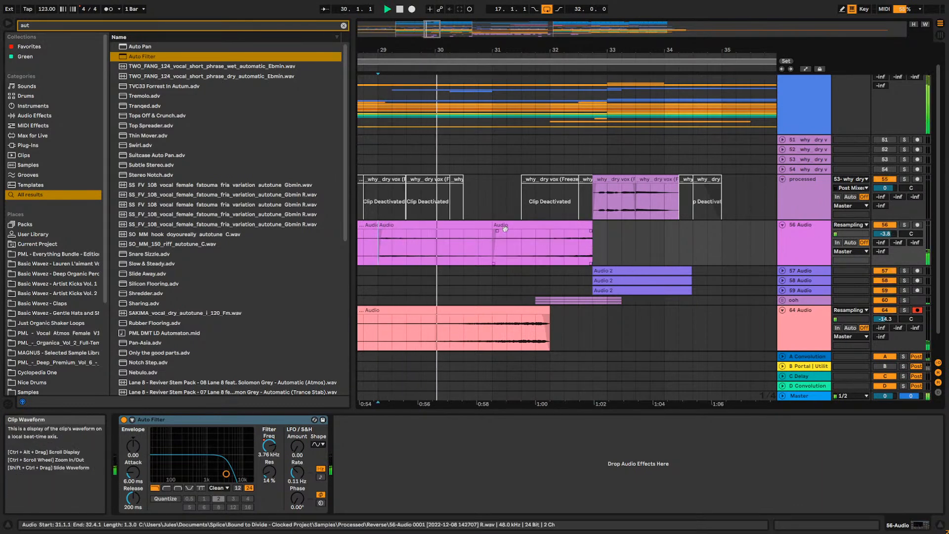
pyautogui.scroll(-2, 626, 295)
pyautogui.moveTo(885, 295); pyautogui.dragTo(884, 284)
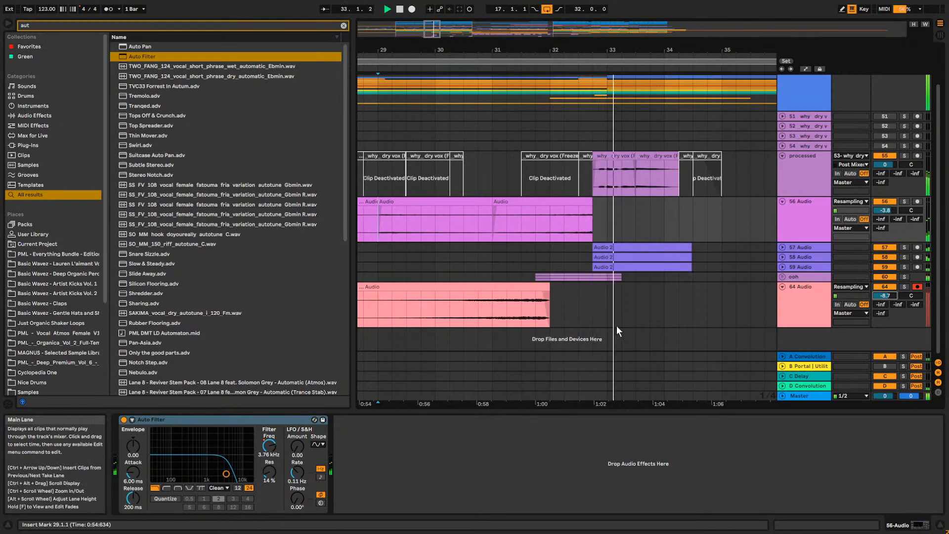
# Duplicate the four-bar reversed ooh clip to 44.1.1–48.1.1, near the end of the drop.
pyautogui.moveTo(586, 50); pyautogui.dragTo(573, 20)
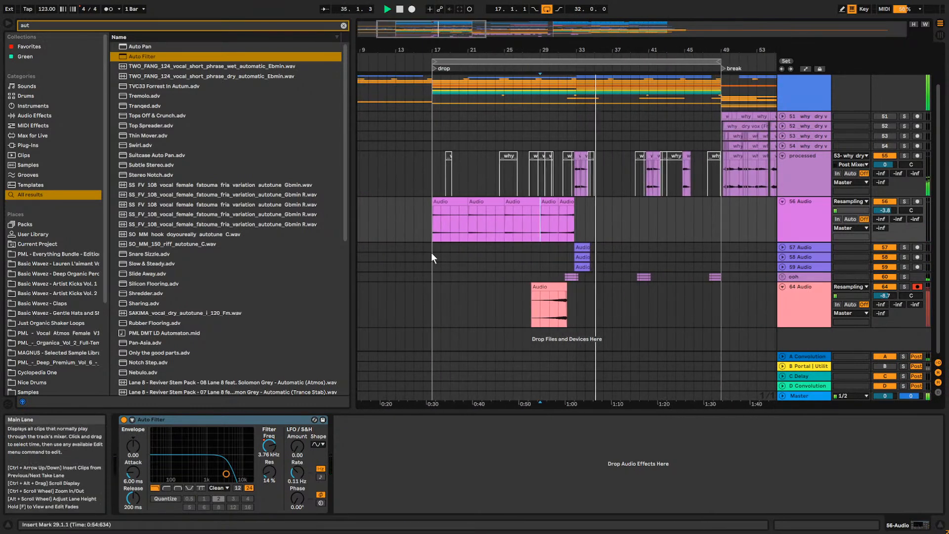
pyautogui.click(427, 220)
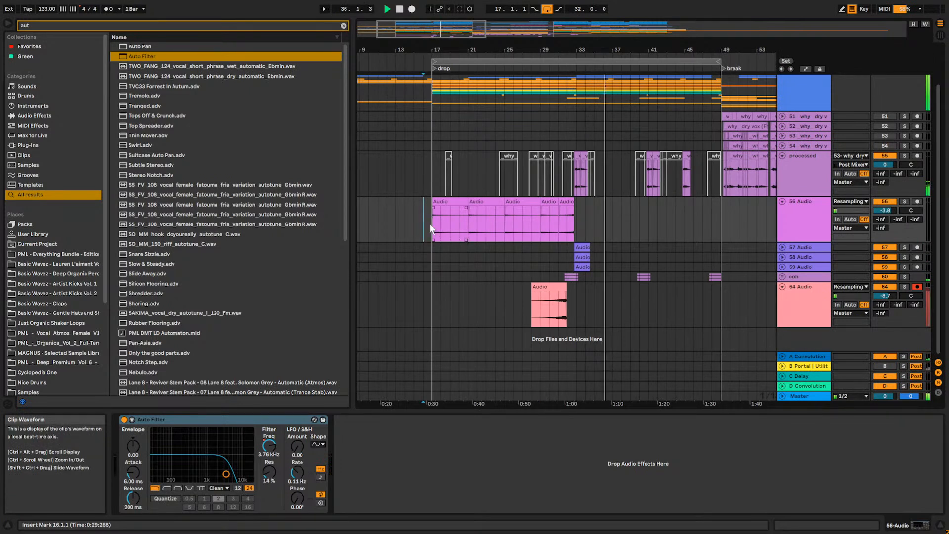
pyautogui.moveTo(429, 220); pyautogui.dragTo(567, 309)
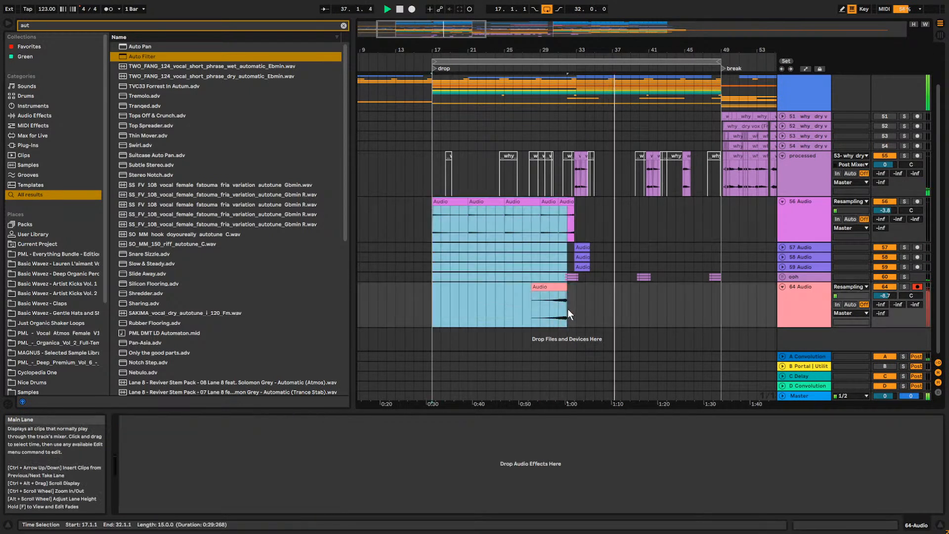
pyautogui.click(541, 288)
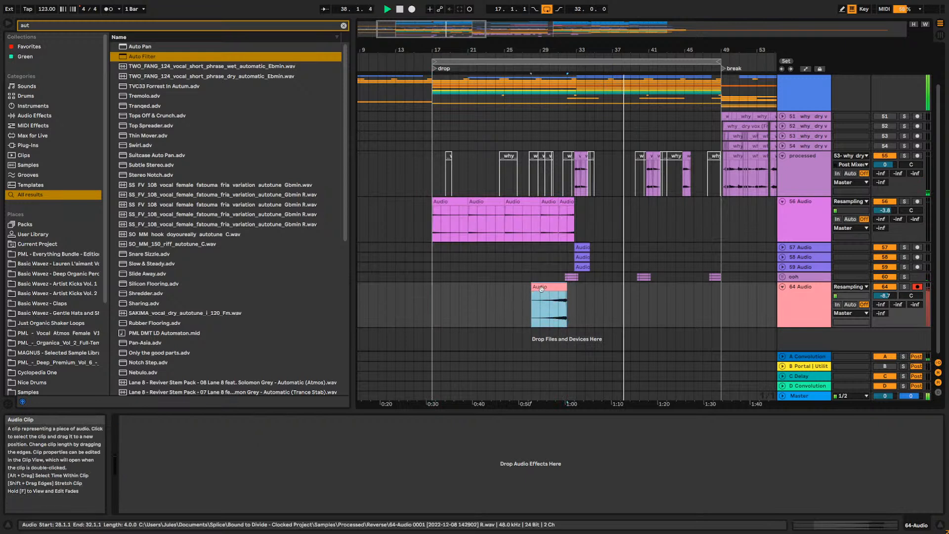
pyautogui.moveTo(541, 287); pyautogui.dragTo(696, 301)
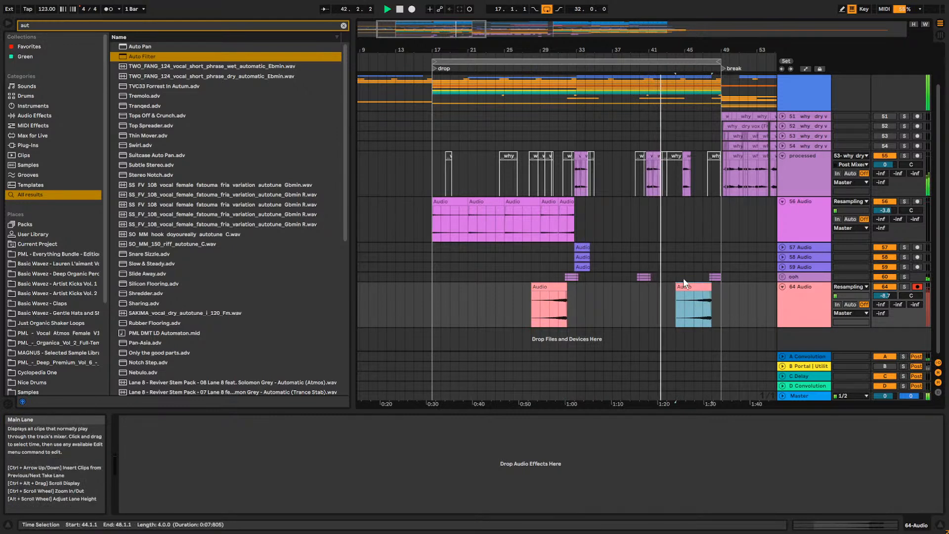
# On the processed track, deactivate the clip at 44.4.1 and extend the deactivated clip at 47.3.1 over the first break vocals.
pyautogui.click(688, 188)
pyautogui.click(686, 156)
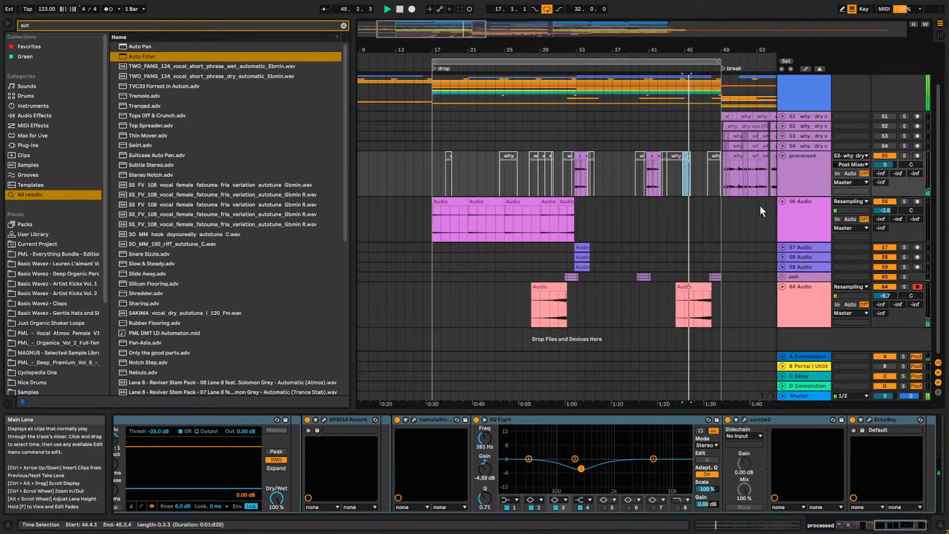
pyautogui.moveTo(753, 50); pyautogui.dragTo(560, 44)
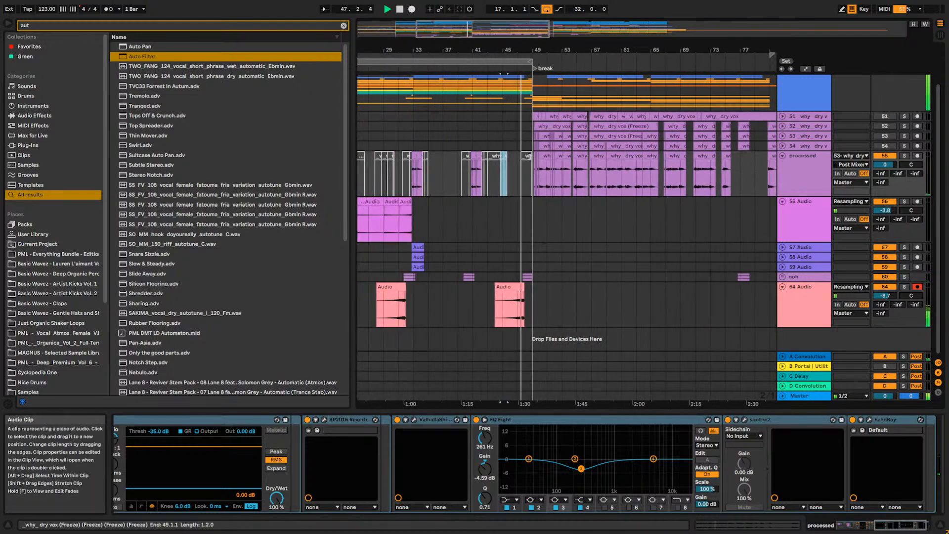
pyautogui.moveTo(531, 156); pyautogui.dragTo(584, 162)
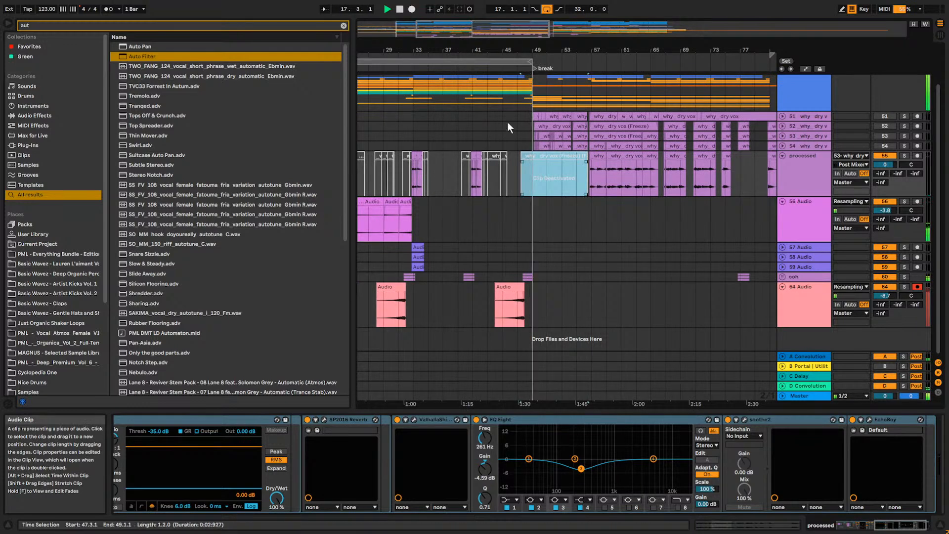
# Turn off the arrangement loop and play from 43.1.1 through the transition into the break.
pyautogui.click(547, 9)
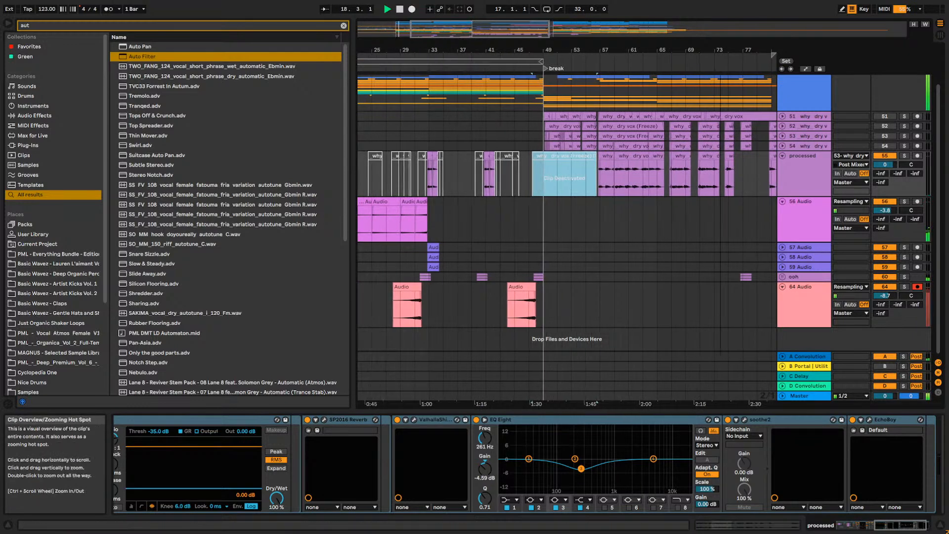
pyautogui.click(529, 191)
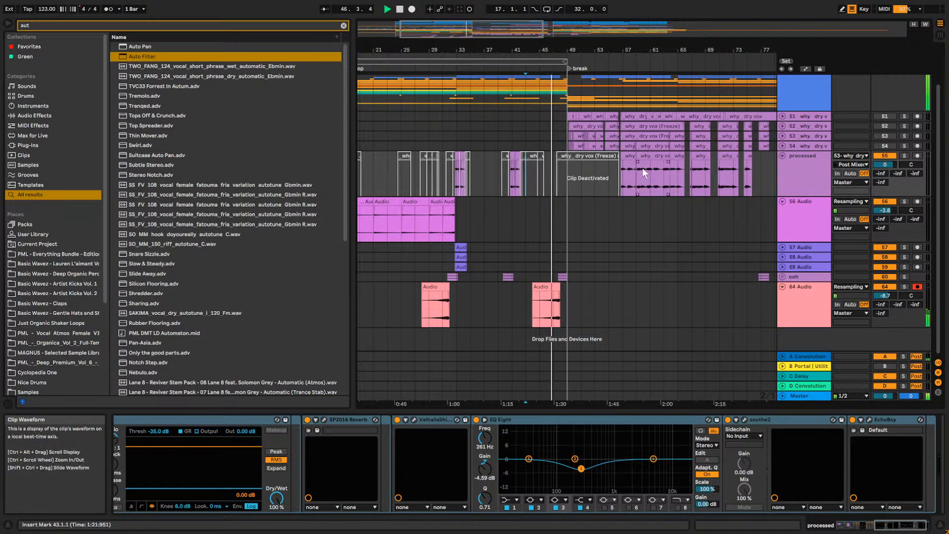
pyautogui.moveTo(613, 50); pyautogui.dragTo(616, 66)
pyautogui.moveTo(486, 29); pyautogui.dragTo(486, 41)
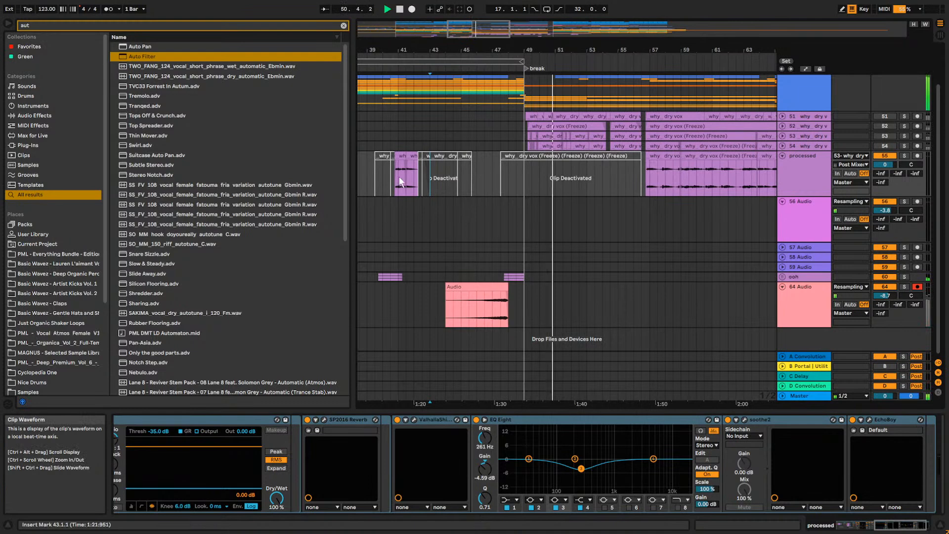
# Copy the two active vocal clips near bar 41 on the processed track to the start of the break and audition from 48.1.1.
pyautogui.press('space')
pyautogui.click(399, 156)
pyautogui.keyDown('shift'); pyautogui.click(409, 155); pyautogui.keyUp('shift')
pyautogui.moveTo(402, 156); pyautogui.dragTo(526, 193)
pyautogui.click(507, 183)
pyautogui.press('space')
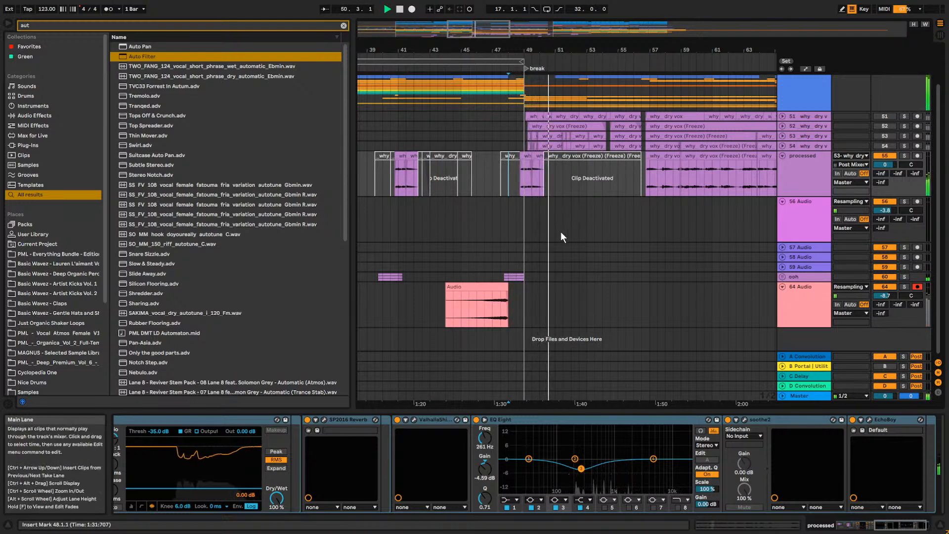
pyautogui.click(492, 208)
# Add an Auto Filter at the end of the processed track's effect chain and set its cutoff frequency to 19.9 kHz.
pyautogui.click(809, 171)
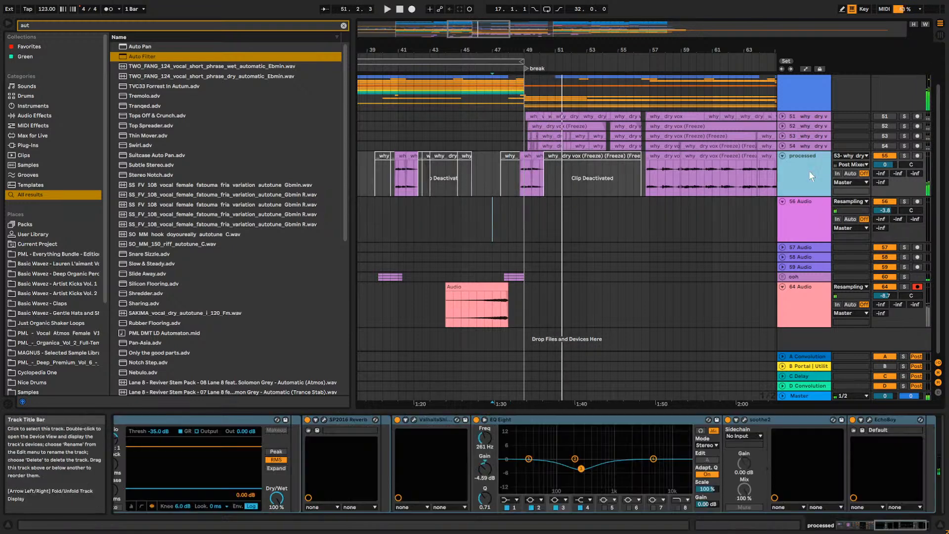
pyautogui.click(344, 25)
pyautogui.write('aut')
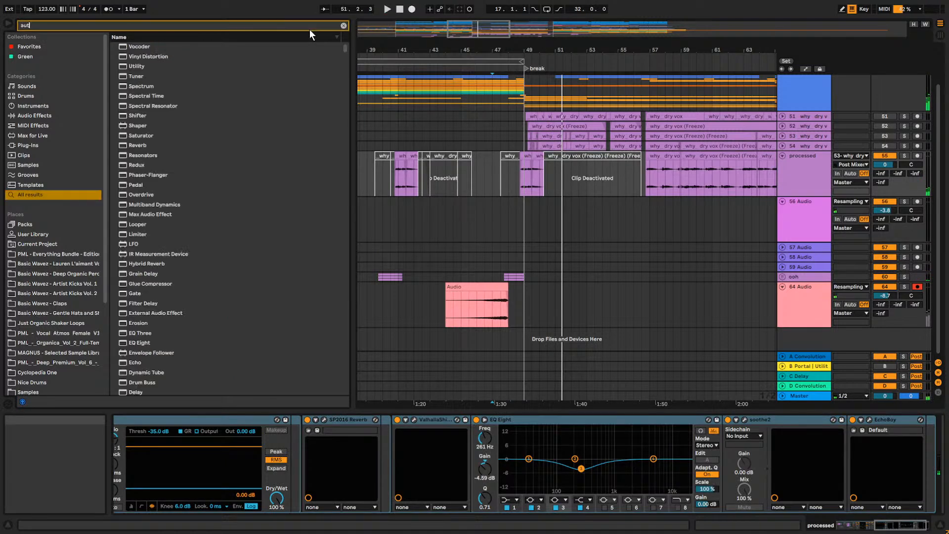
pyautogui.click(152, 46)
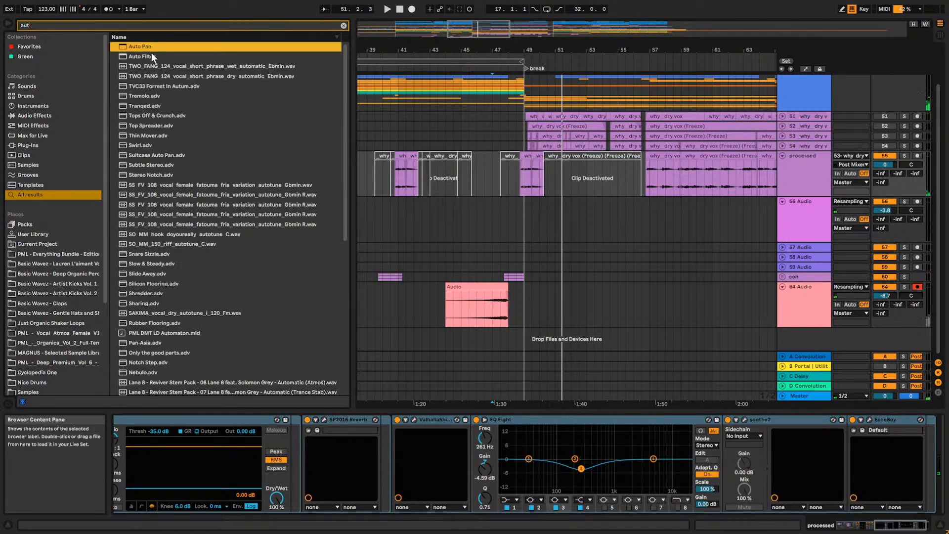
pyautogui.click(152, 56)
pyautogui.moveTo(922, 513); pyautogui.dragTo(926, 476)
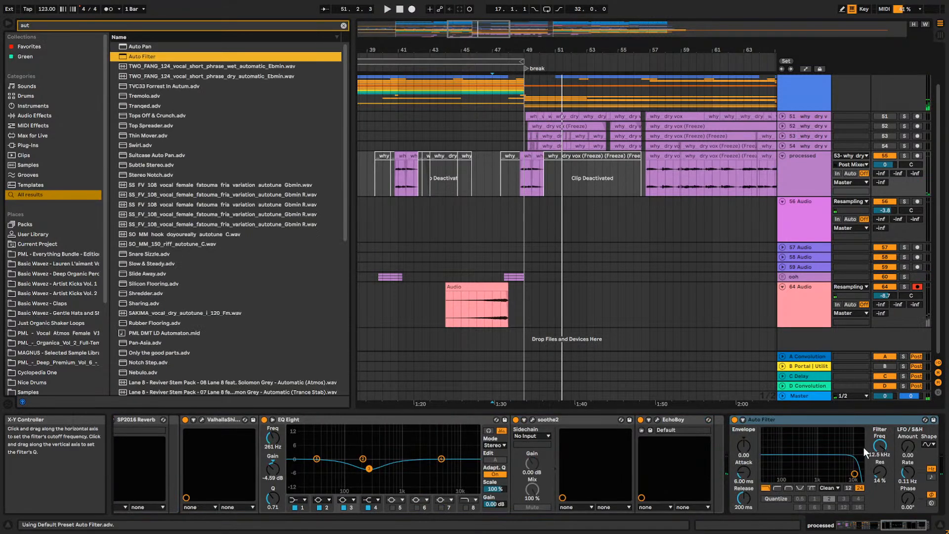
pyautogui.moveTo(860, 453); pyautogui.dragTo(867, 453)
# Automate the processed track's filter frequency to fall to 4.08 kHz at the break's start and 3.03 kHz a few bars in.
pyautogui.press('a')
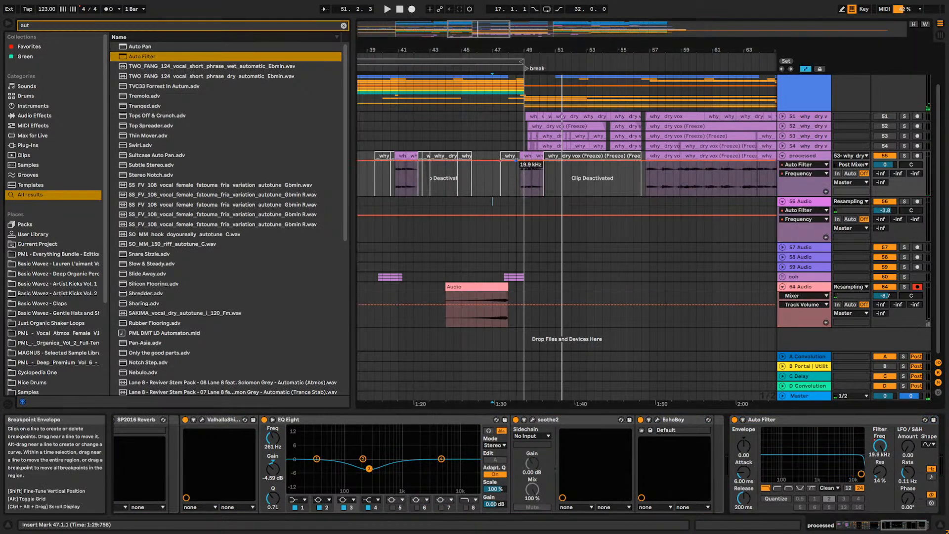
pyautogui.click(509, 178)
pyautogui.press('space')
pyautogui.moveTo(524, 167); pyautogui.dragTo(525, 169)
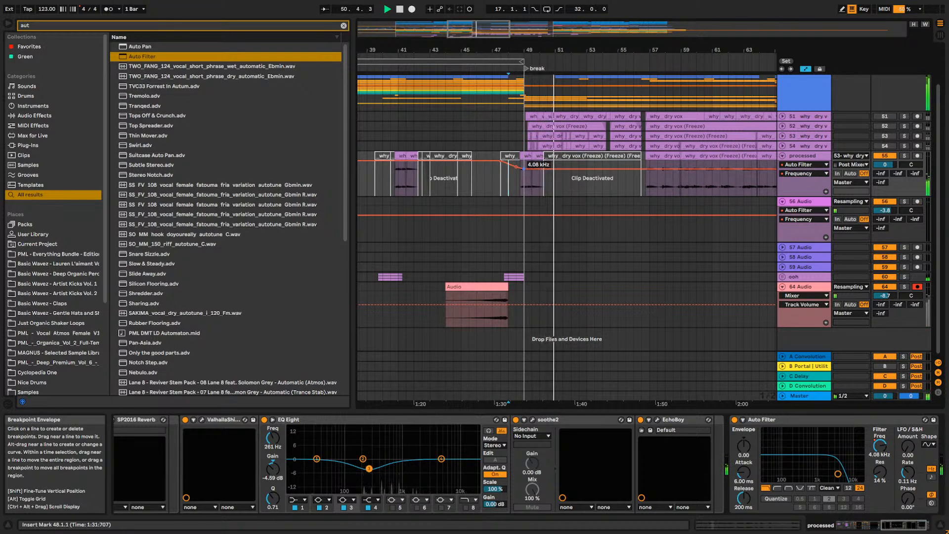
pyautogui.moveTo(603, 169); pyautogui.dragTo(604, 171)
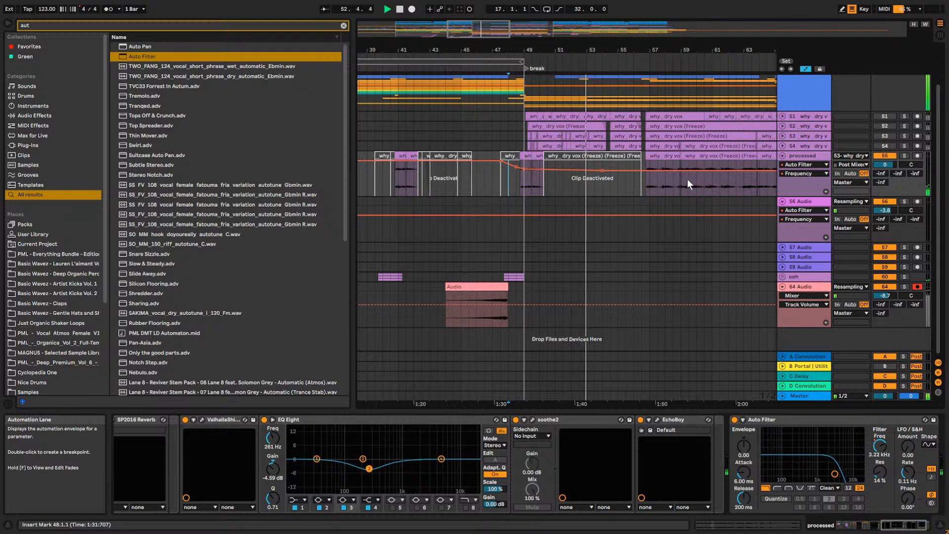
# Deactivate the processed track's break vocal clips from 56.4.1 to 66.1.1.
pyautogui.moveTo(454, 46); pyautogui.dragTo(368, 38)
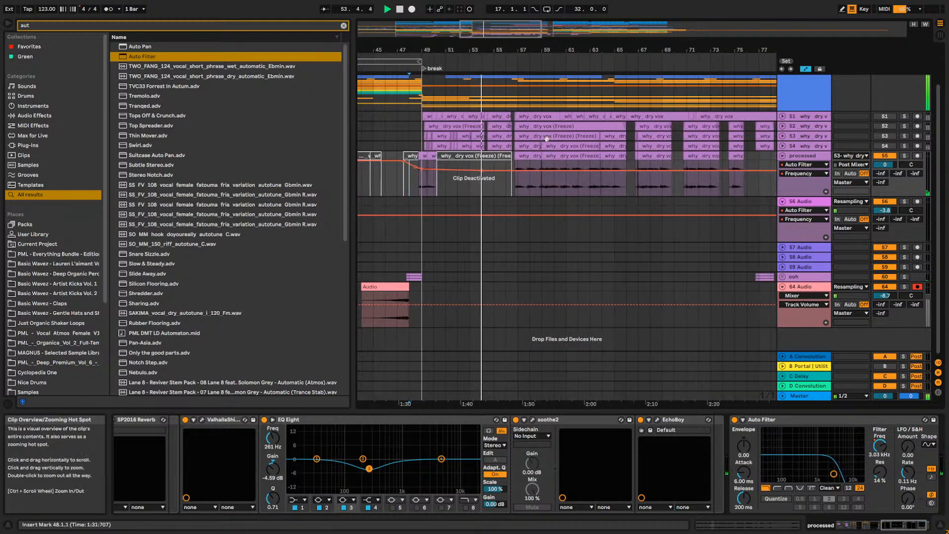
pyautogui.click(529, 165)
pyautogui.click(566, 157)
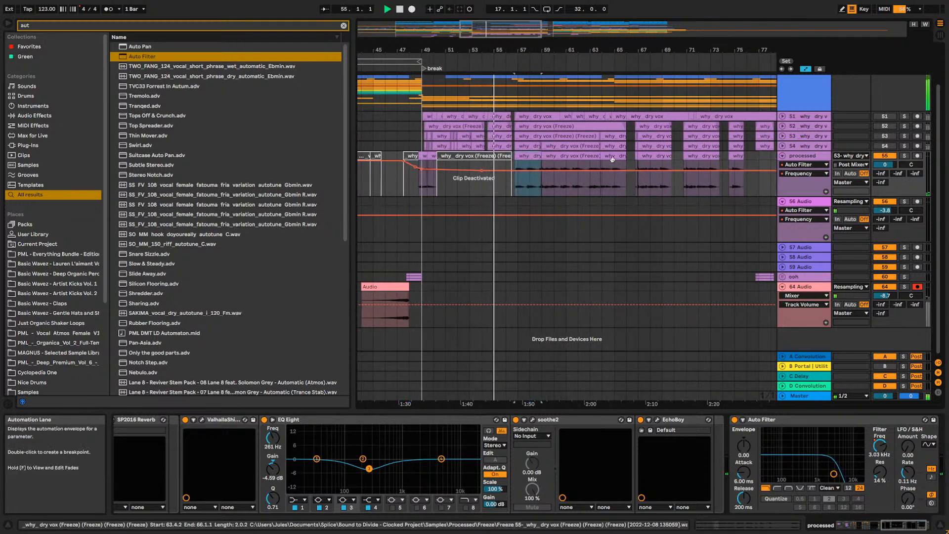
pyautogui.press('0')
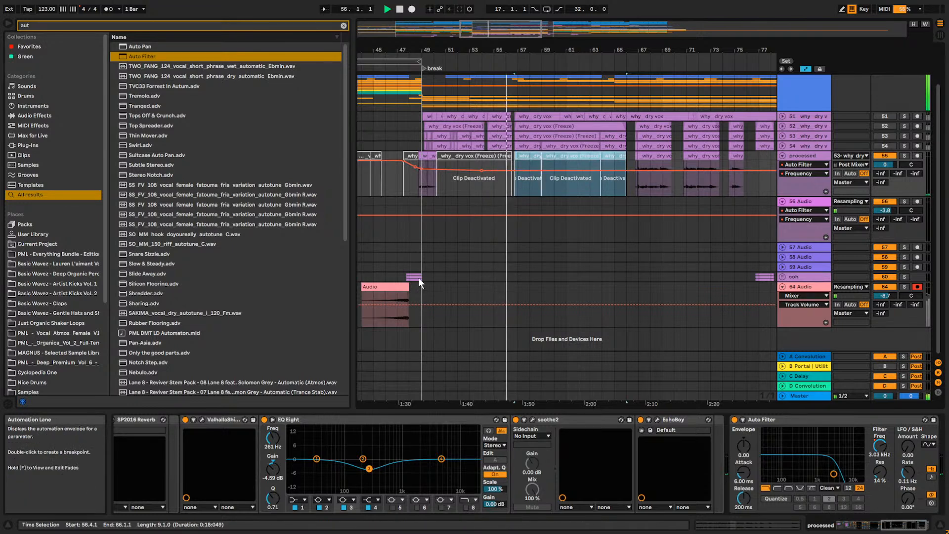
# Copy the ooh and its reversed swell from 27.1.1–35.1.1 into the break at 59.1.1.
pyautogui.moveTo(489, 49); pyautogui.dragTo(552, 32)
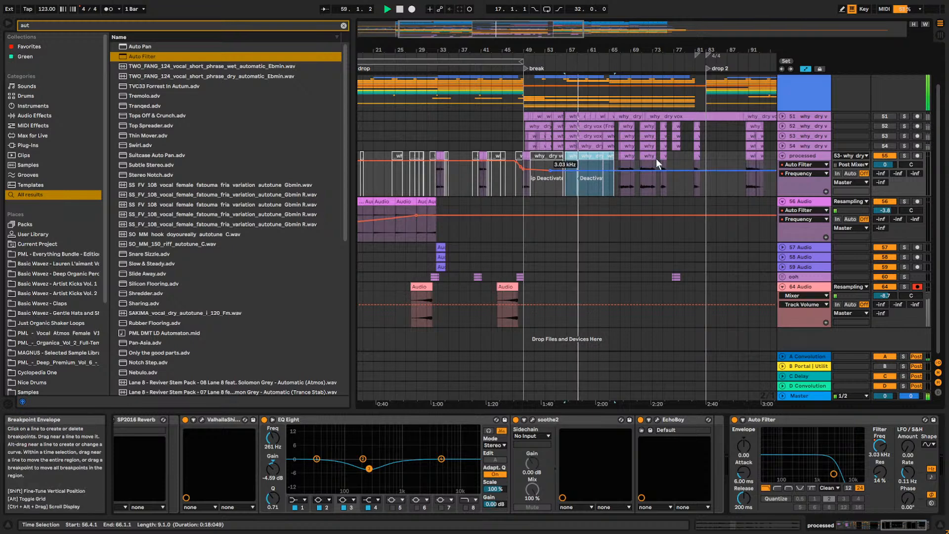
pyautogui.moveTo(406, 273); pyautogui.dragTo(450, 314)
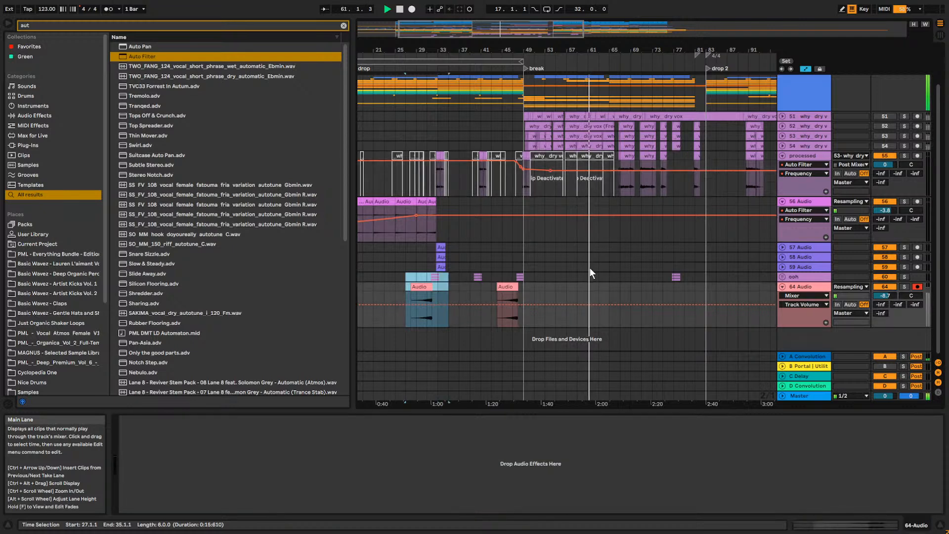
pyautogui.click(585, 279)
pyautogui.hotkey('ctrl', 'v')
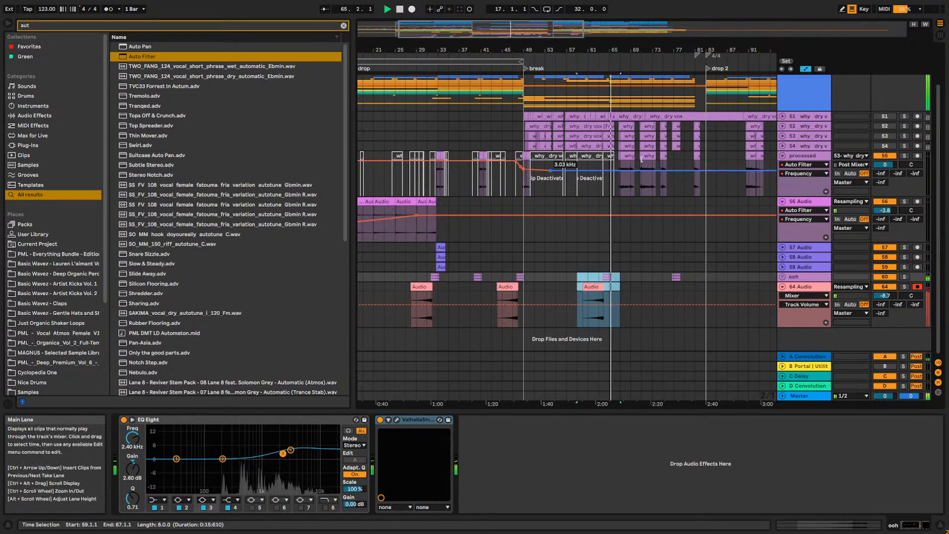
# Deactivate the processed track's vocal clips from 66.1.1 to 77.1.1.
pyautogui.click(625, 159)
pyautogui.moveTo(616, 155); pyautogui.dragTo(671, 156)
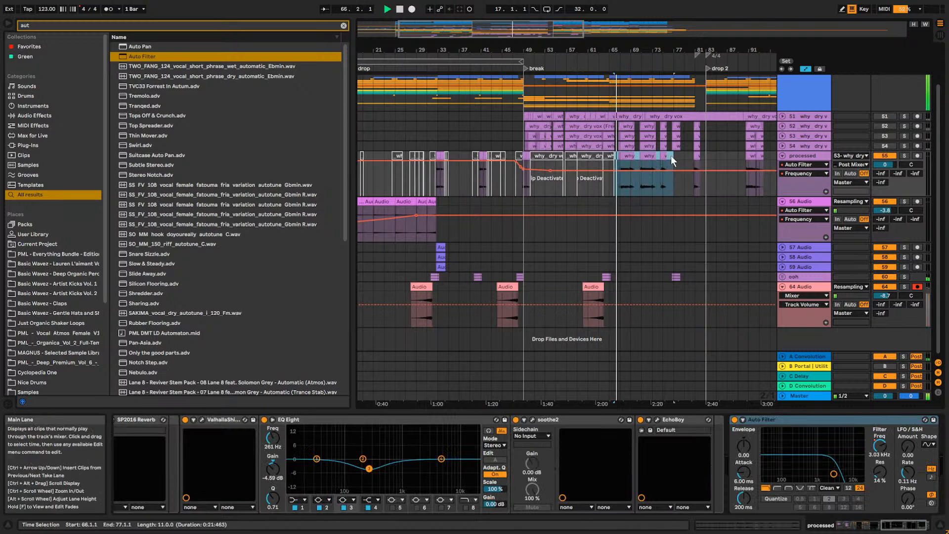
# Copy the break's ooh clip from 63.1.1–65.1.1 to 71.1.1 and delete the ooh between 75.1.1 and 79.1.1.
pyautogui.click(609, 275)
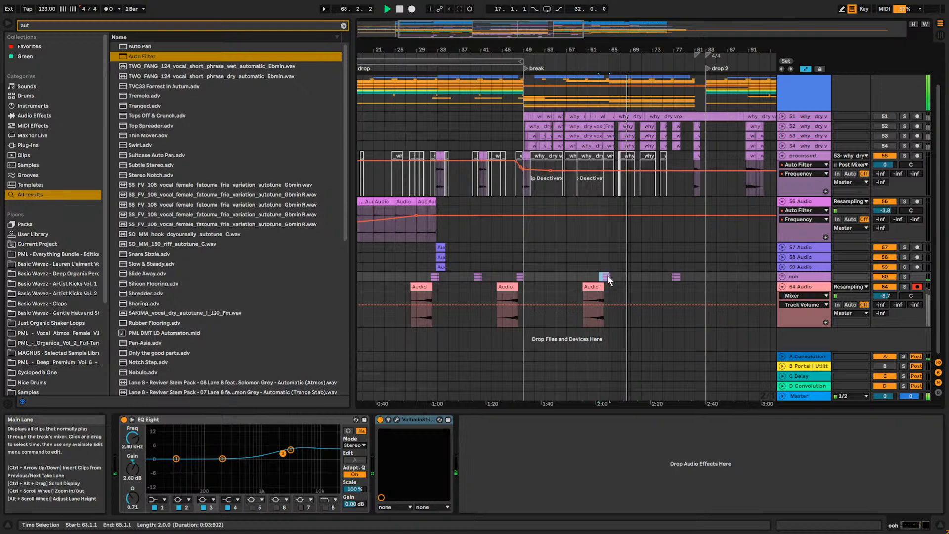
pyautogui.click(641, 278)
pyautogui.hotkey('ctrl', 'v')
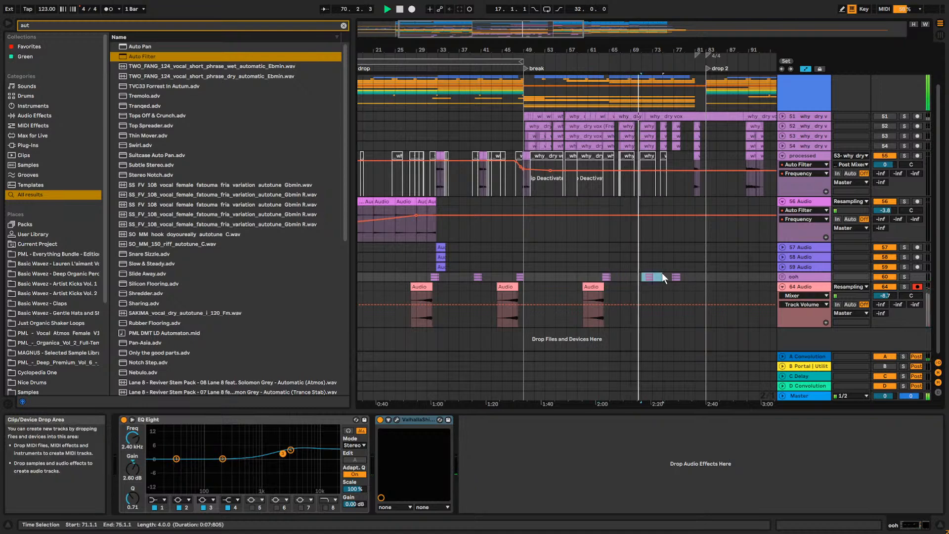
pyautogui.click(684, 277)
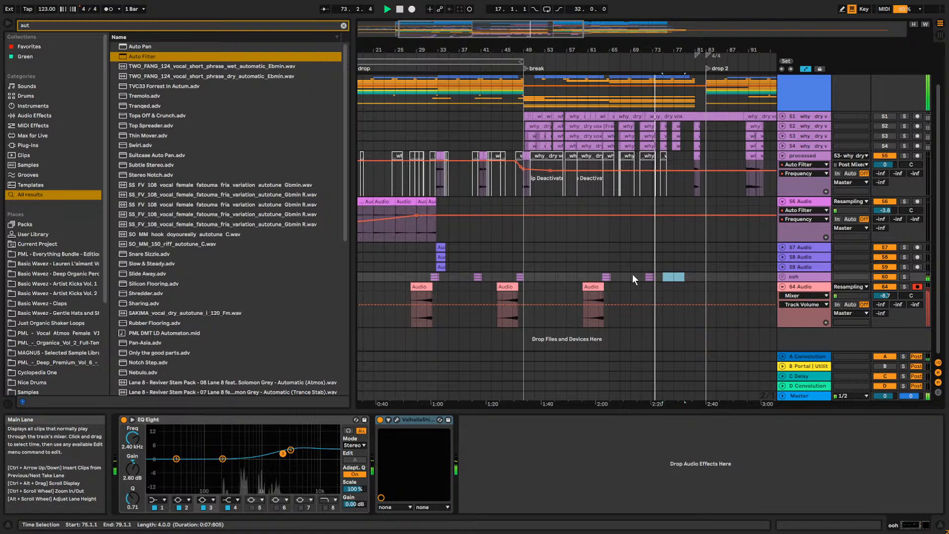
# Copy the ooh from 71.1.1–75.1.1 to 79.1.1 at the end of the break.
pyautogui.click(649, 276)
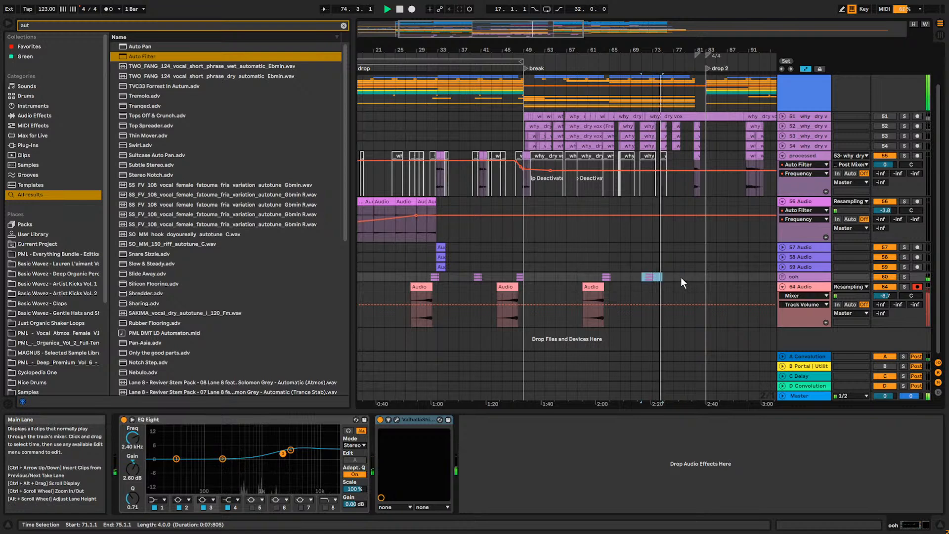
pyautogui.click(683, 278)
pyautogui.hotkey('ctrl', 'v')
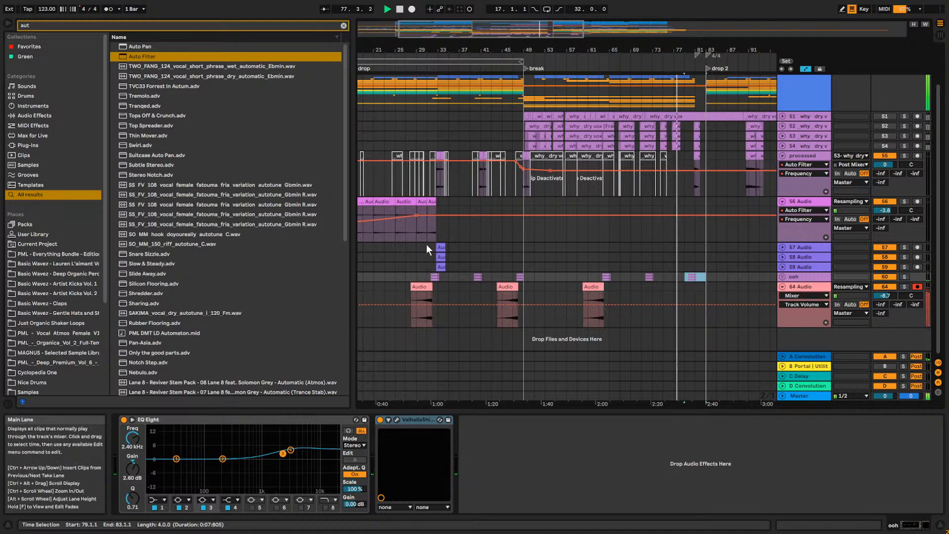
# Paste the processed drop vocal phrase with its automation into 79.1.1–83.1.1 and delete the processed track's clips from 89.1.1 to 95.1.1.
pyautogui.click(497, 159)
pyautogui.click(690, 156)
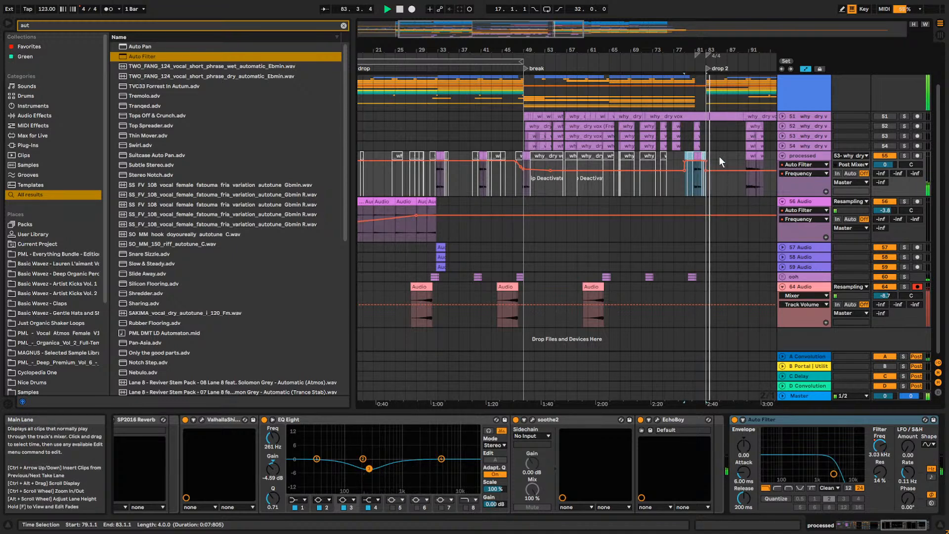
pyautogui.hscroll(5, 643, 161)
pyautogui.click(609, 158)
pyautogui.keyDown('shift'); pyautogui.click(637, 156); pyautogui.keyUp('shift')
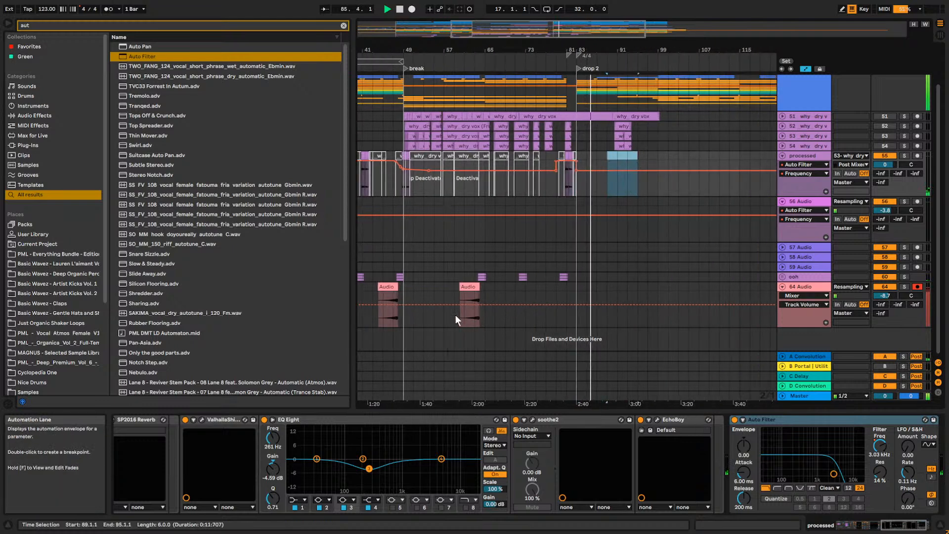
# Copy the ooh from 63.1.1–69.1.1 to 89.1.1 in drop 2 and repeat it eight bars further on, ending at 99.1.1.
pyautogui.moveTo(473, 275); pyautogui.dragTo(505, 277)
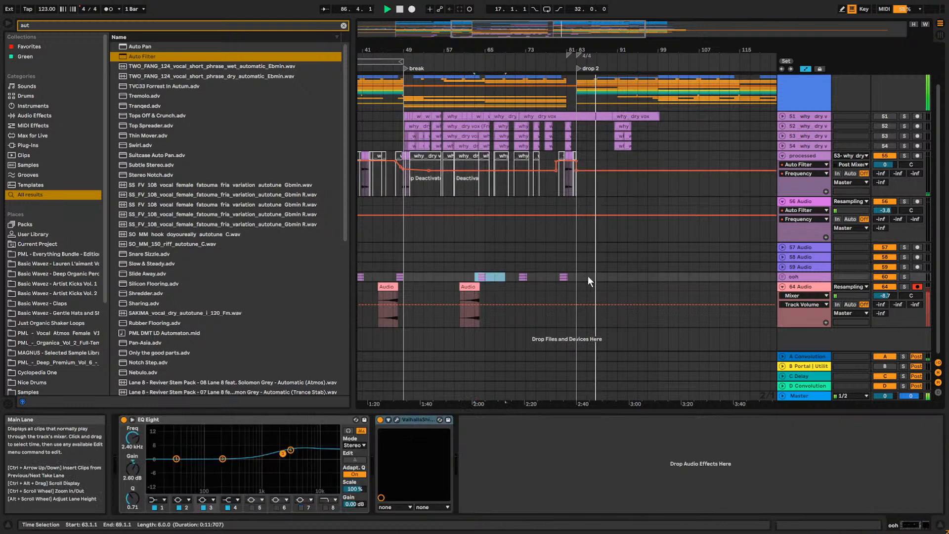
pyautogui.click(588, 275)
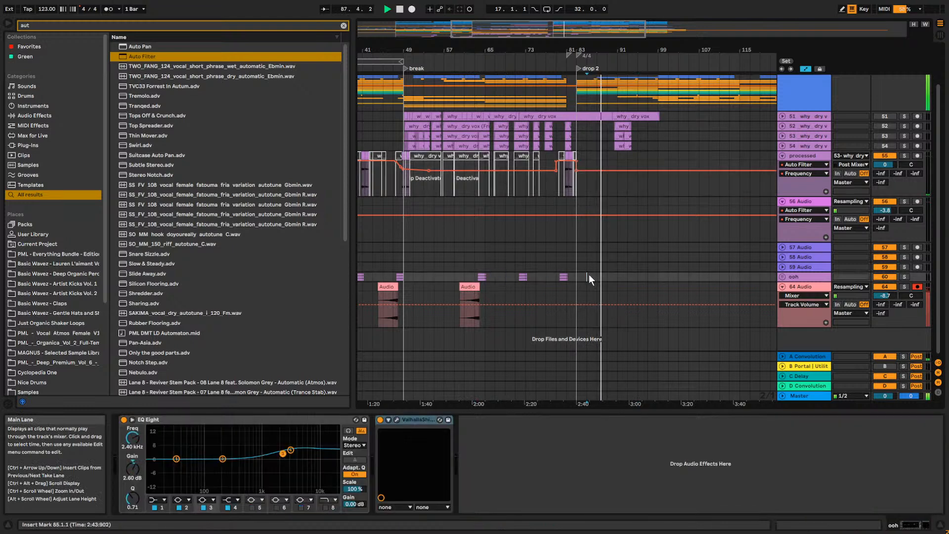
pyautogui.moveTo(605, 275); pyautogui.dragTo(637, 276)
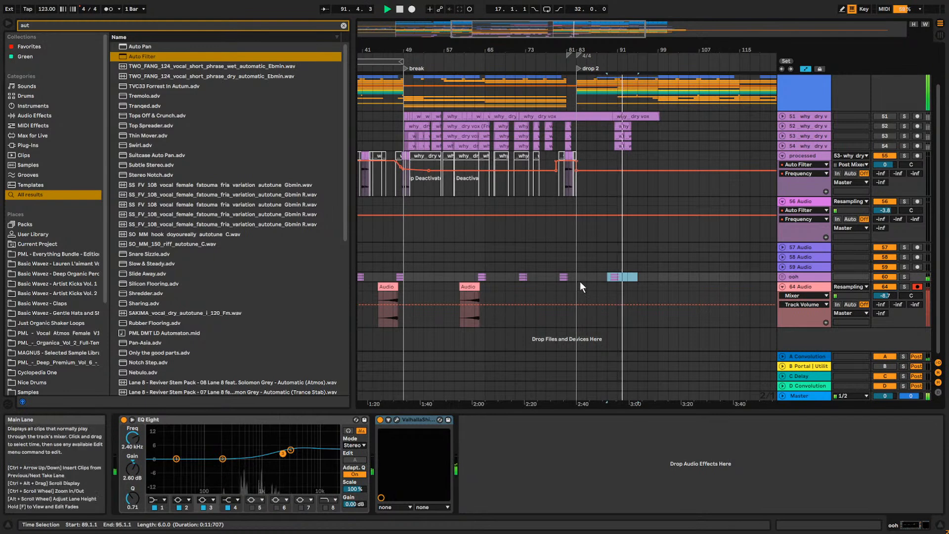
pyautogui.moveTo(567, 59); pyautogui.dragTo(568, 52)
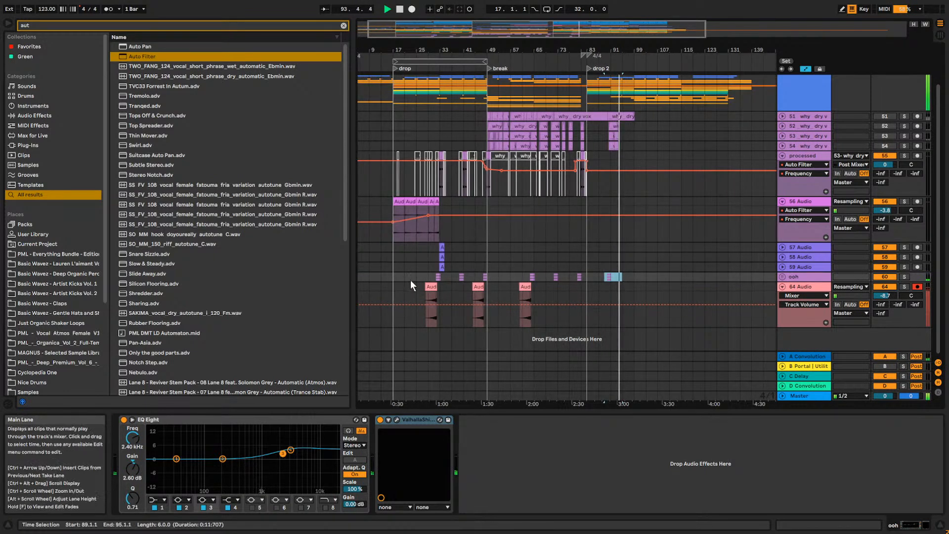
pyautogui.moveTo(427, 273); pyautogui.dragTo(448, 319)
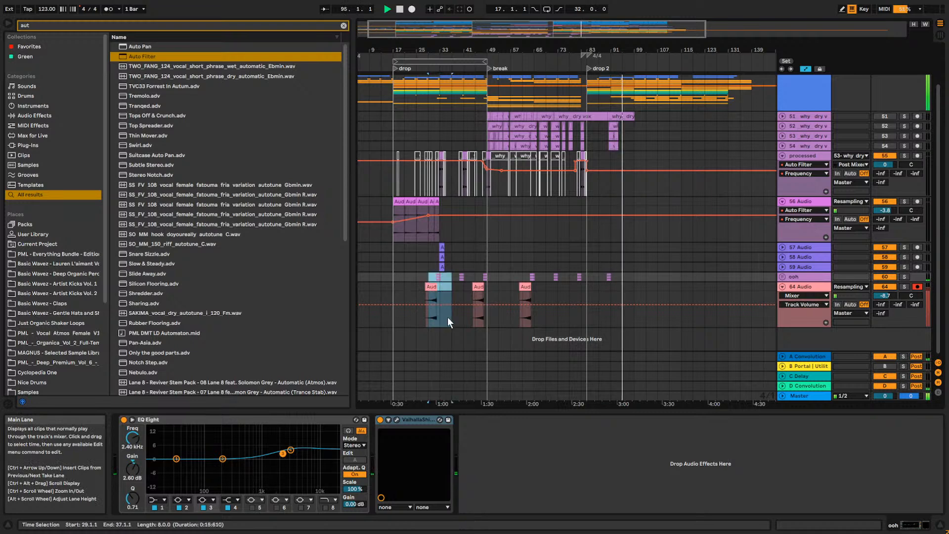
pyautogui.keyDown('shift'); pyautogui.click(421, 274); pyautogui.keyUp('shift')
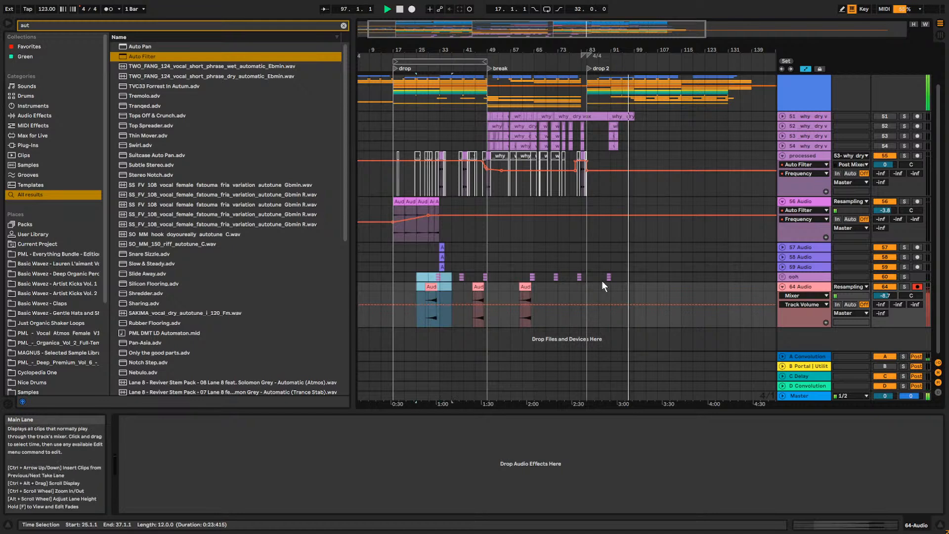
pyautogui.moveTo(613, 278); pyautogui.dragTo(637, 277)
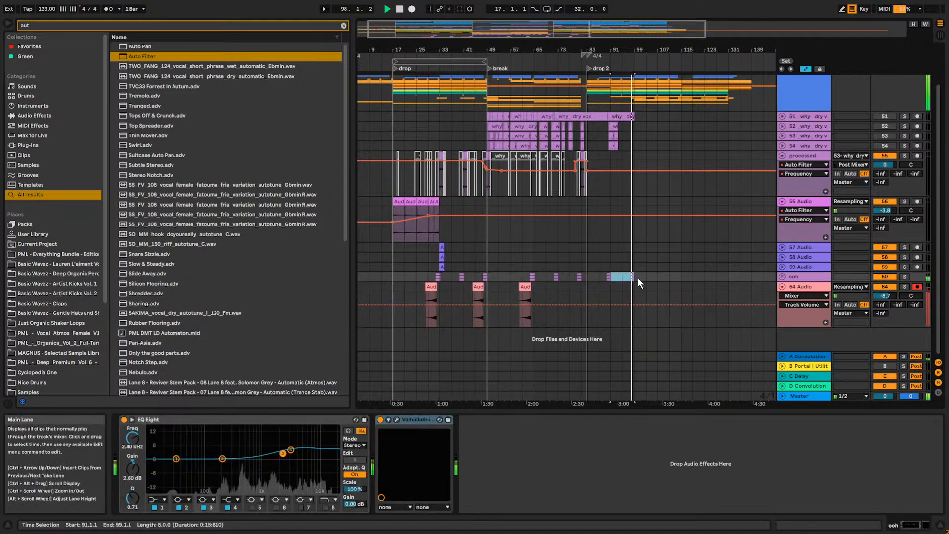
# Try to paste the processed drop vocal phrase into drop 2 around 95.1.1, and undo it.
pyautogui.click(436, 165)
pyautogui.click(622, 156)
pyautogui.hotkey('ctrl', 'v')
pyautogui.press('space')
pyautogui.moveTo(631, 30); pyautogui.dragTo(534, 30)
pyautogui.hotkey('ctrl', 'z')
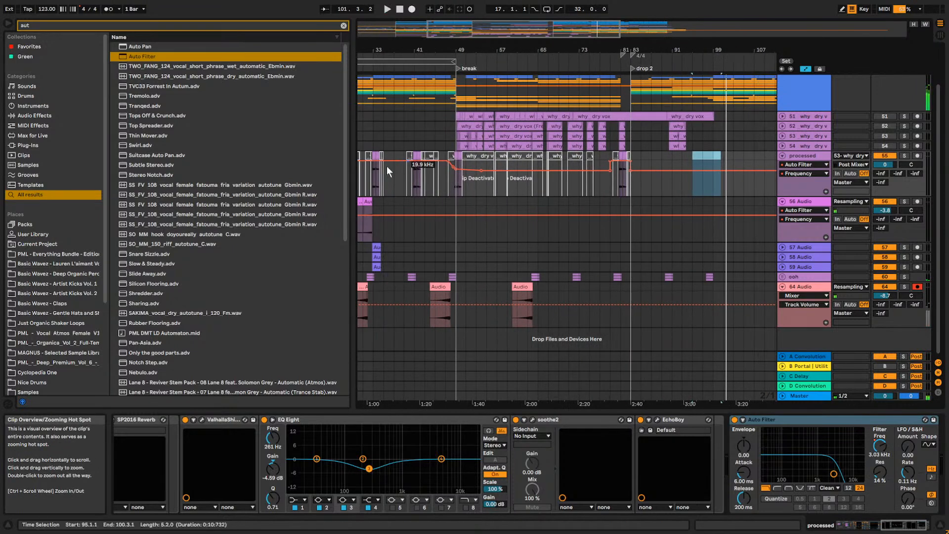
# Copy the processed vocal phrase with its automation from 31.1.1–37.1.1 to 97.1.1 in drop 2, and clear the browser search.
pyautogui.click(370, 173)
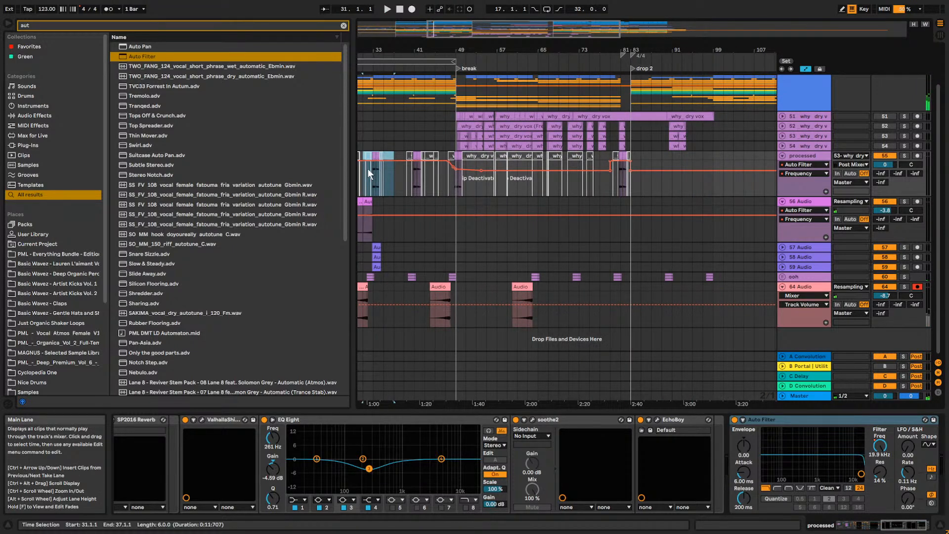
pyautogui.click(701, 157)
pyautogui.hotkey('ctrl', 'v')
pyautogui.press('space')
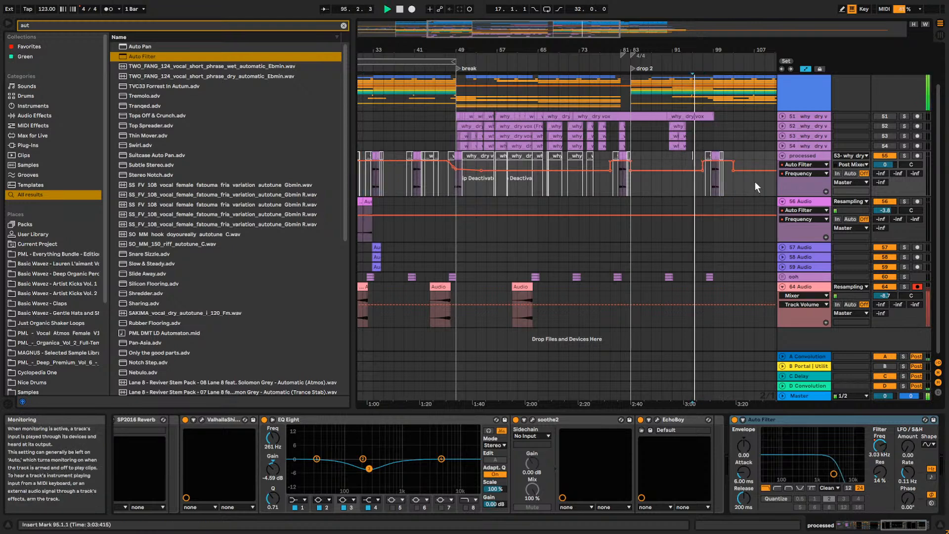
pyautogui.moveTo(499, 27); pyautogui.dragTo(564, 85)
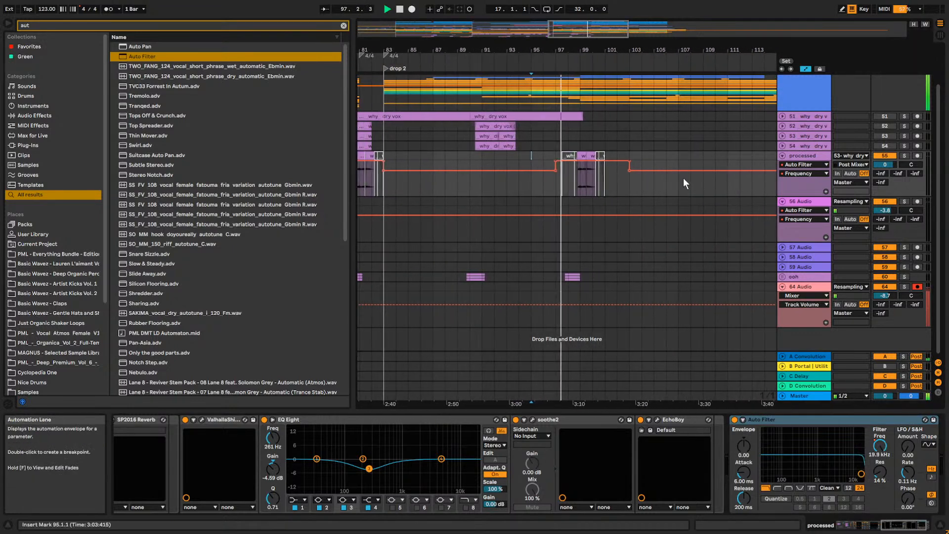
pyautogui.click(343, 25)
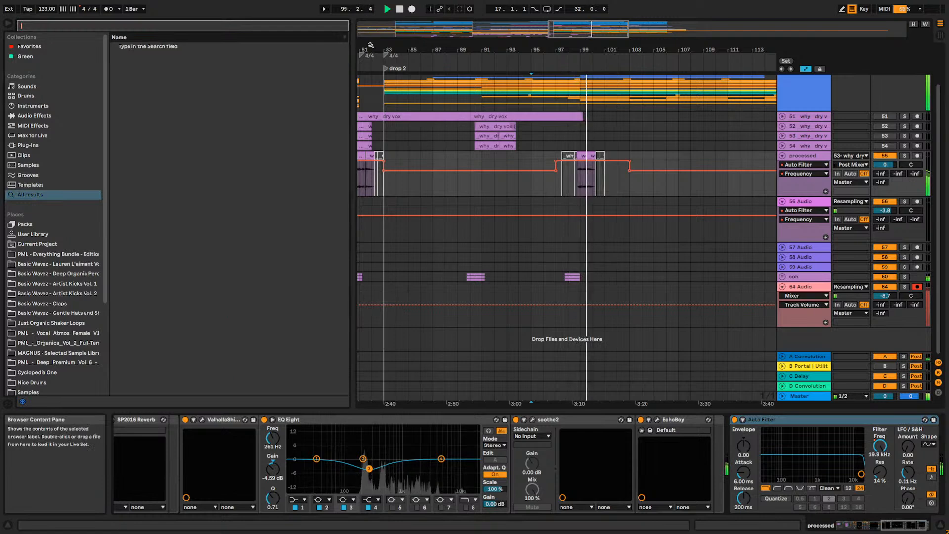
# Try raising the clip gain of the processed vocal near 99.1.1 in drop 2, and undo it.
pyautogui.doubleClick(593, 173)
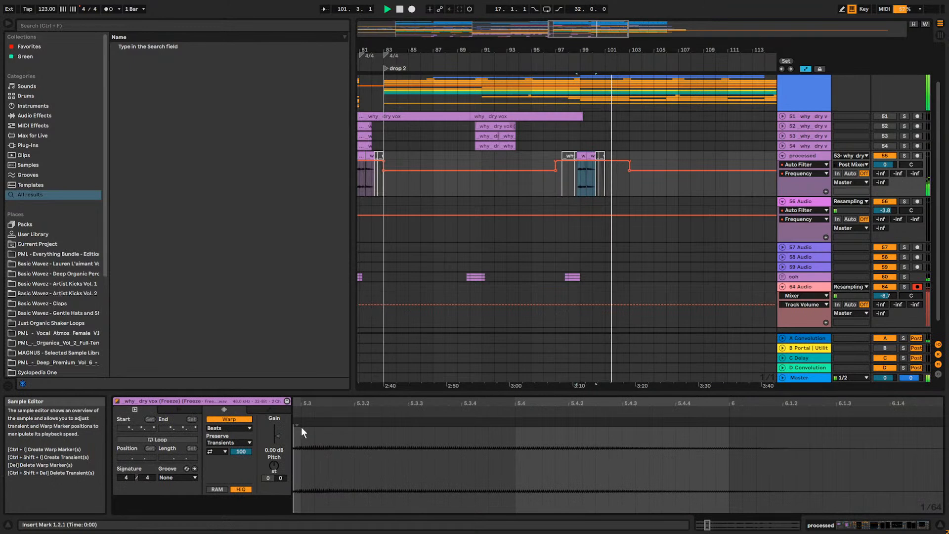
pyautogui.moveTo(277, 434)
pyautogui.mouseDown()
pyautogui.moveTo(277, 405)
pyautogui.moveTo(277, 422)
pyautogui.mouseUp()
pyautogui.press('space')
pyautogui.hotkey('ctrl', 'z')
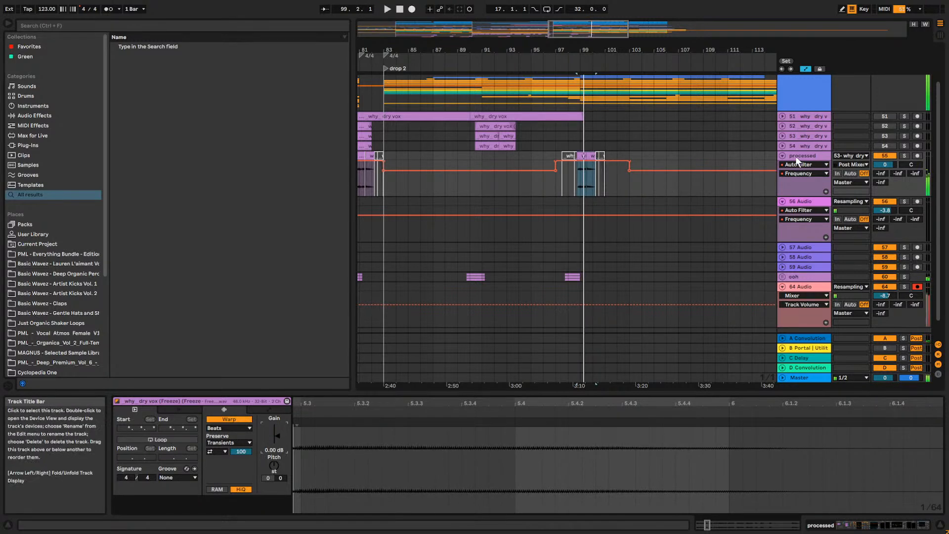
# Resample the soloed processed vocal onto the armed 56 Audio track from 98.1.1 to about 103.3.
pyautogui.click(917, 201)
pyautogui.click(904, 155)
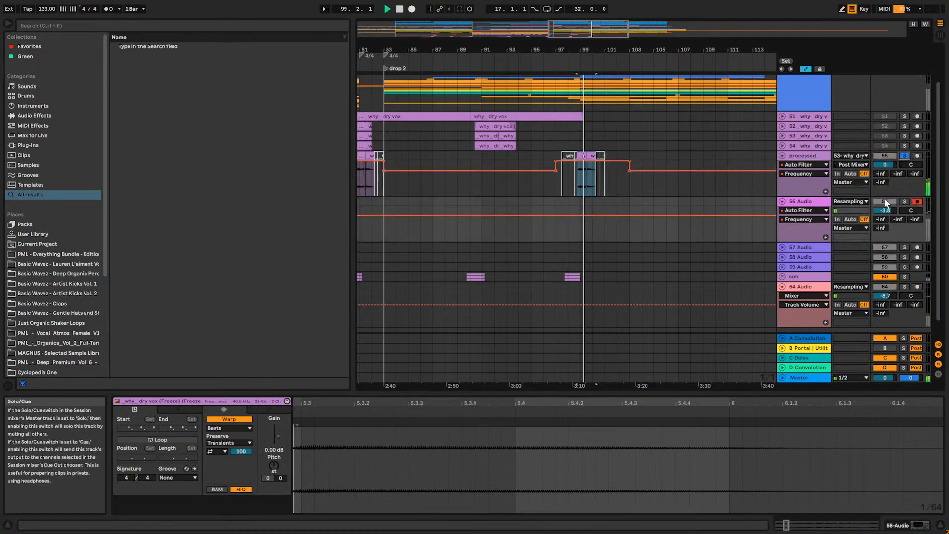
pyautogui.press('space')
pyautogui.press('space')
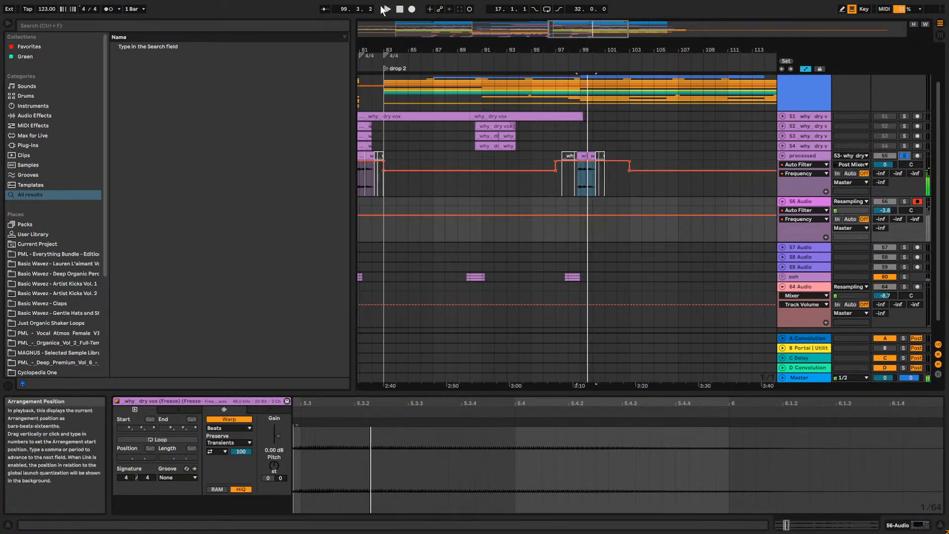
pyautogui.click(568, 202)
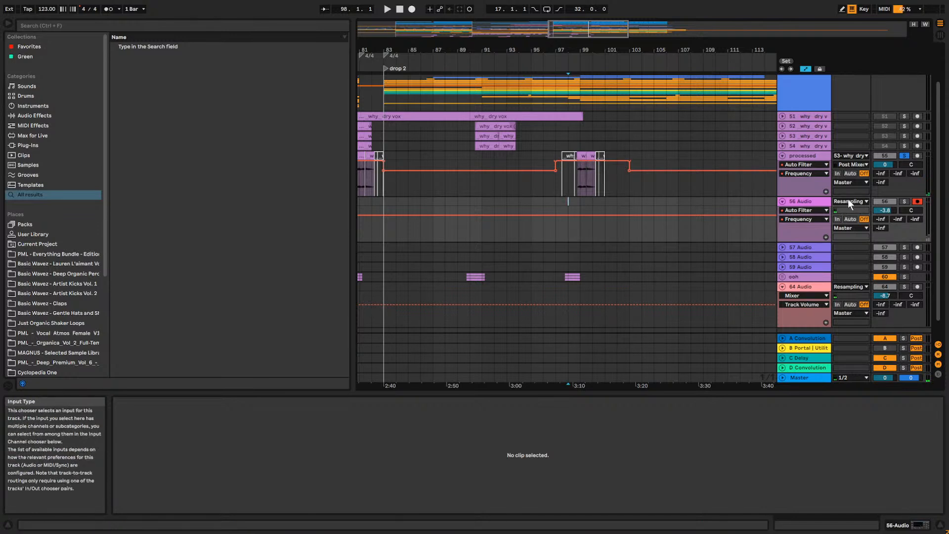
pyautogui.click(413, 10)
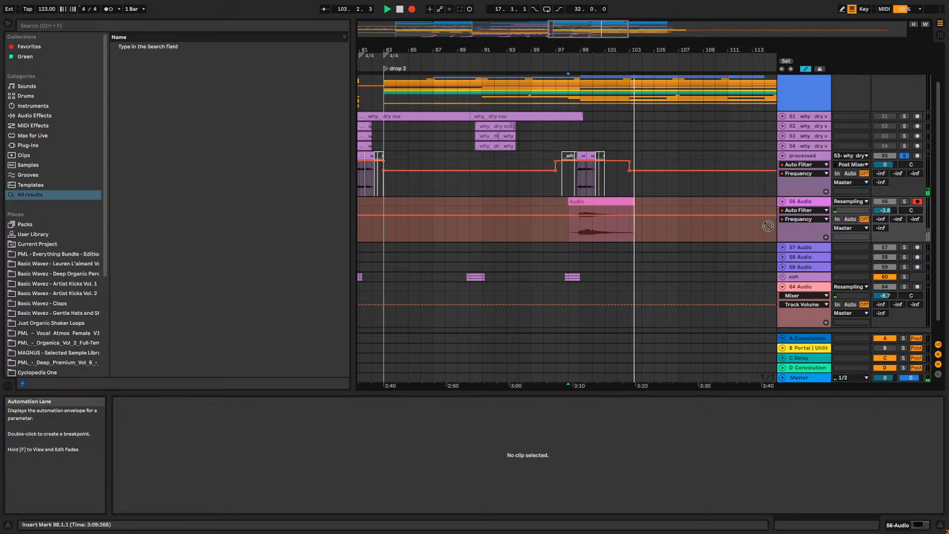
pyautogui.press('space')
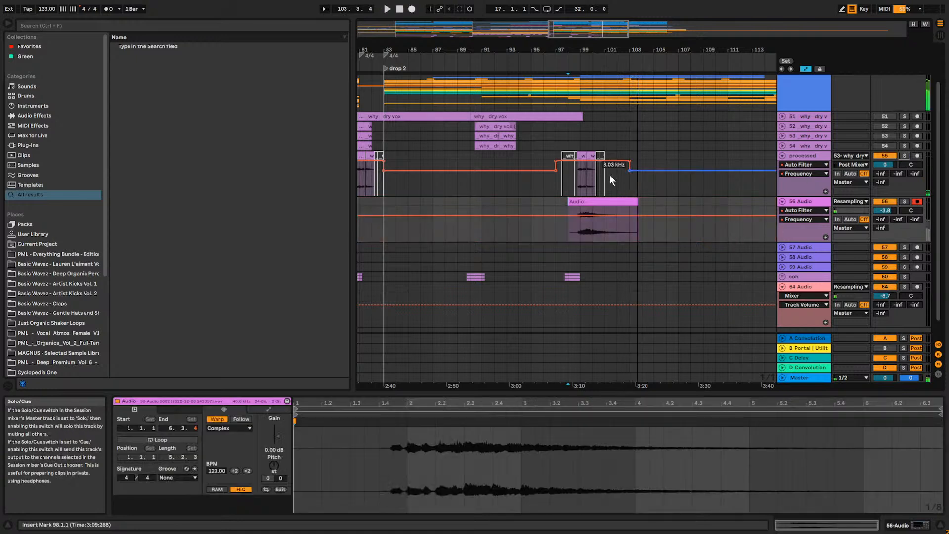
# Deactivate the processed vocal clips from 98.3.1 to 100.2.1 and audition the resampled clip with 56 Audio soloed.
pyautogui.click(593, 156)
pyautogui.press('0')
pyautogui.click(904, 202)
pyautogui.press('space')
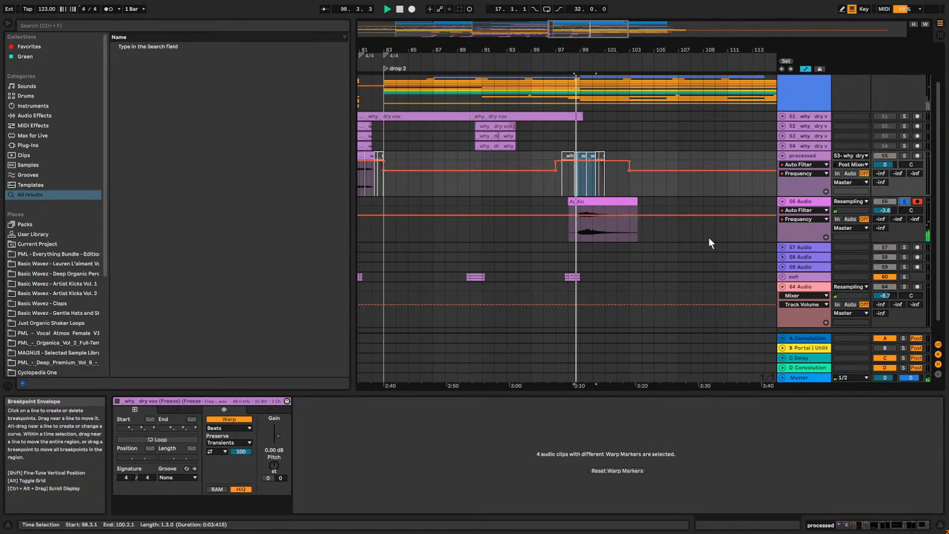
pyautogui.press('space')
# Automate 56 Audio's filter frequency to rise from about bar 94 to 19.9 kHz at about bar 97, and play it back.
pyautogui.doubleClick(800, 202)
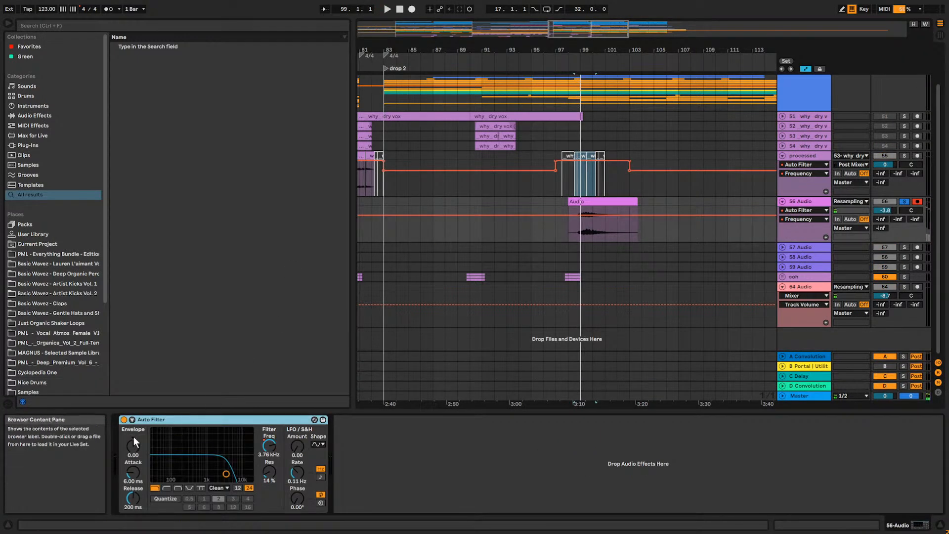
pyautogui.moveTo(561, 217); pyautogui.dragTo(562, 208)
pyautogui.press('space')
pyautogui.press('space')
# Add EQ Eight to 56 Audio, cutting the lows and boosting 5.08 dB at 4.35 kHz with a Q of 0.33.
pyautogui.click(217, 27)
pyautogui.write('eq')
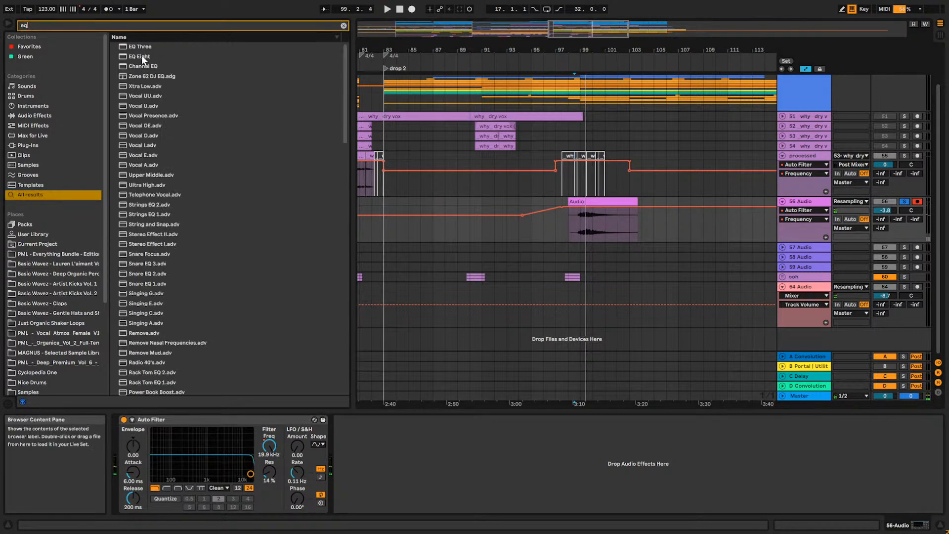
pyautogui.click(143, 57)
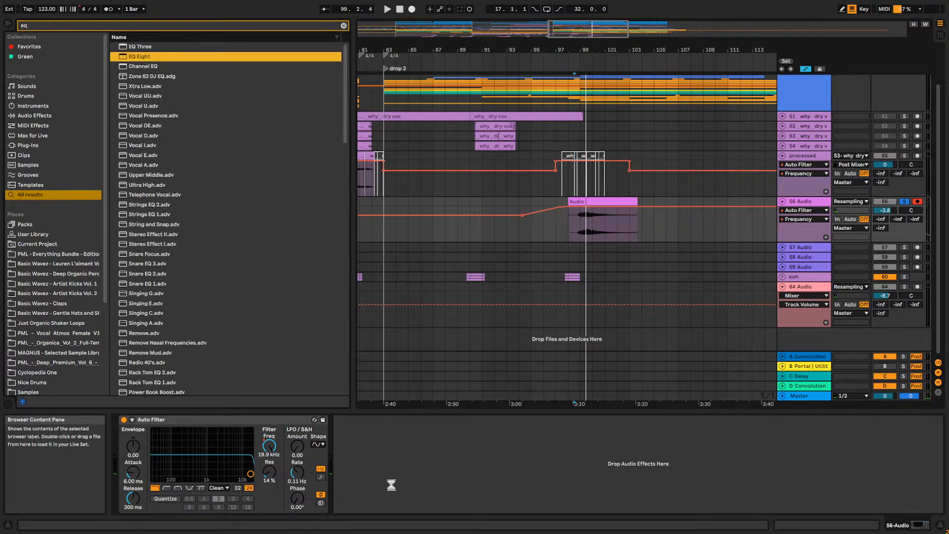
pyautogui.click(375, 499)
pyautogui.click(372, 446)
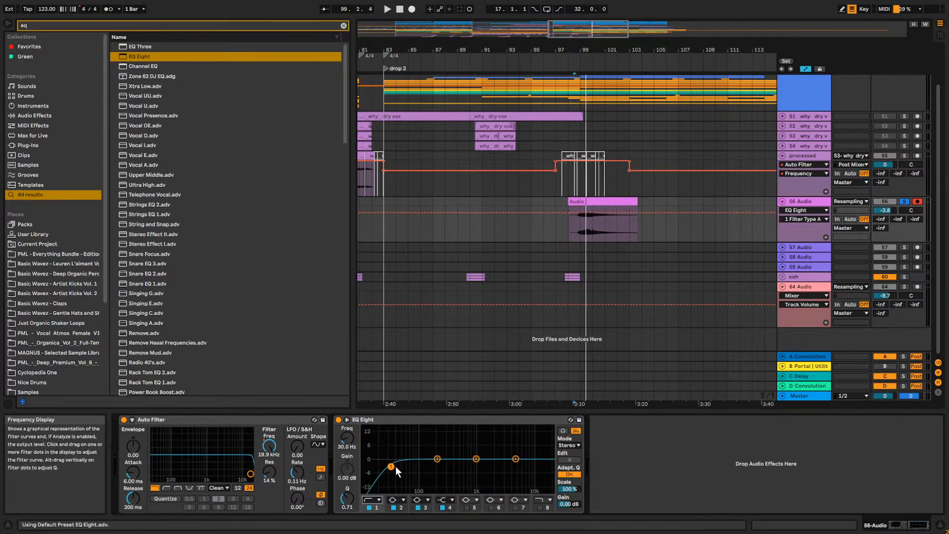
pyautogui.press('space')
pyautogui.moveTo(456, 482); pyautogui.dragTo(512, 448)
# Add Overdrive after the EQ on 56 Audio and set its bandpass to 2.37 kHz with a bandwidth of 2.62.
pyautogui.click(344, 26)
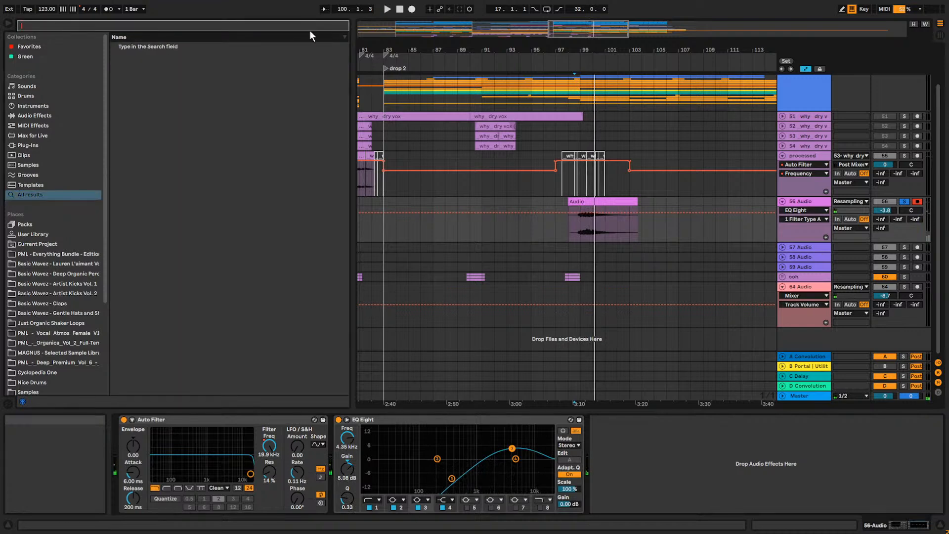
pyautogui.write('overdrive')
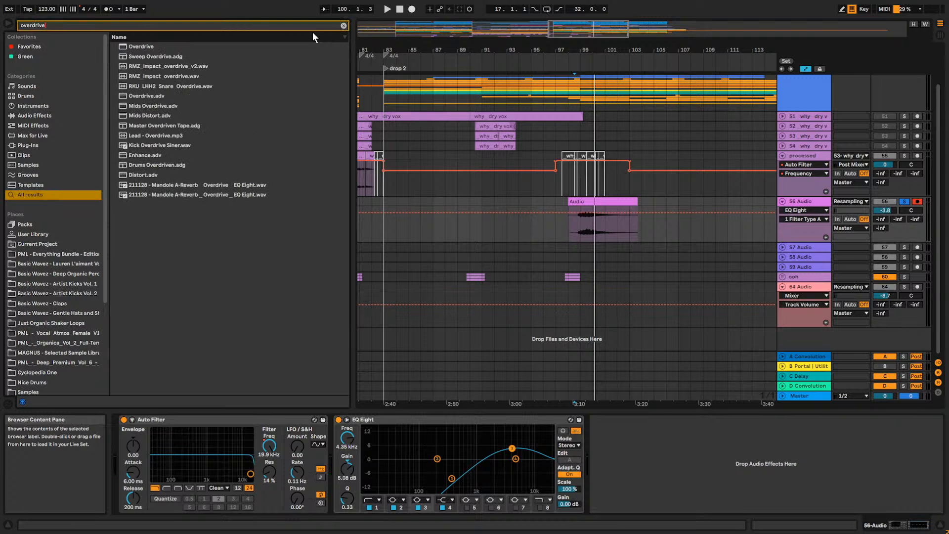
pyautogui.click(152, 49)
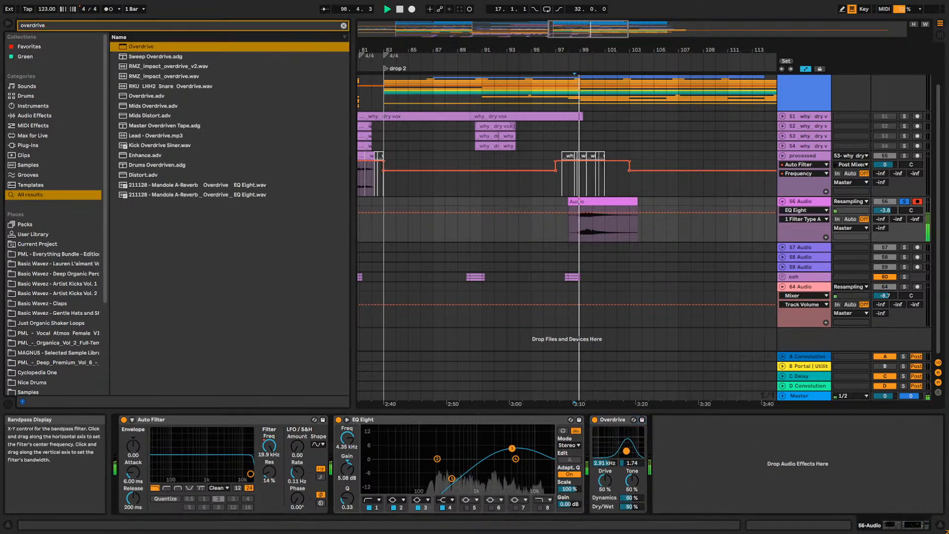
pyautogui.moveTo(626, 449); pyautogui.dragTo(625, 448)
pyautogui.press('space')
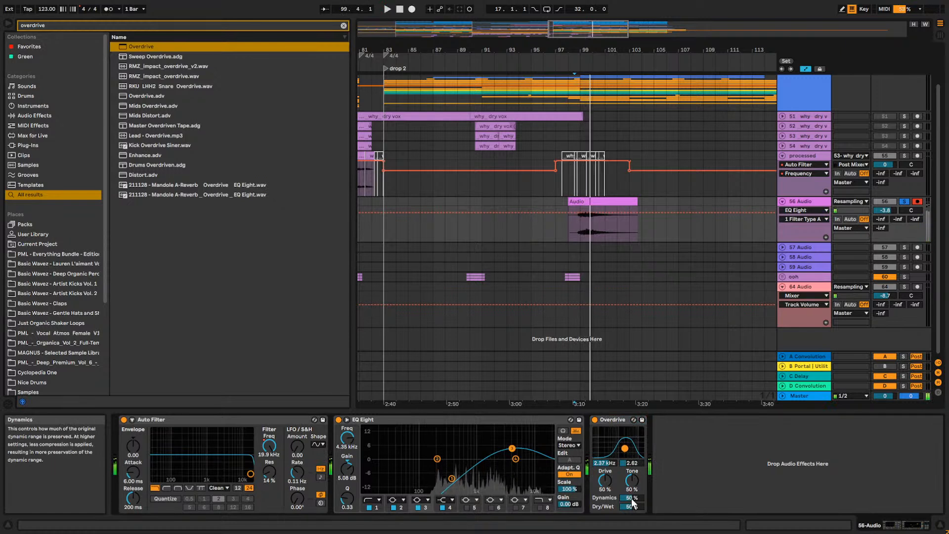
# Set the Overdrive on 56 Audio to 41% dynamics and 9% dry/wet, and audition the resampled clip.
pyautogui.moveTo(632, 502); pyautogui.dragTo(629, 506)
pyautogui.press('space')
pyautogui.press('space')
pyautogui.press('space')
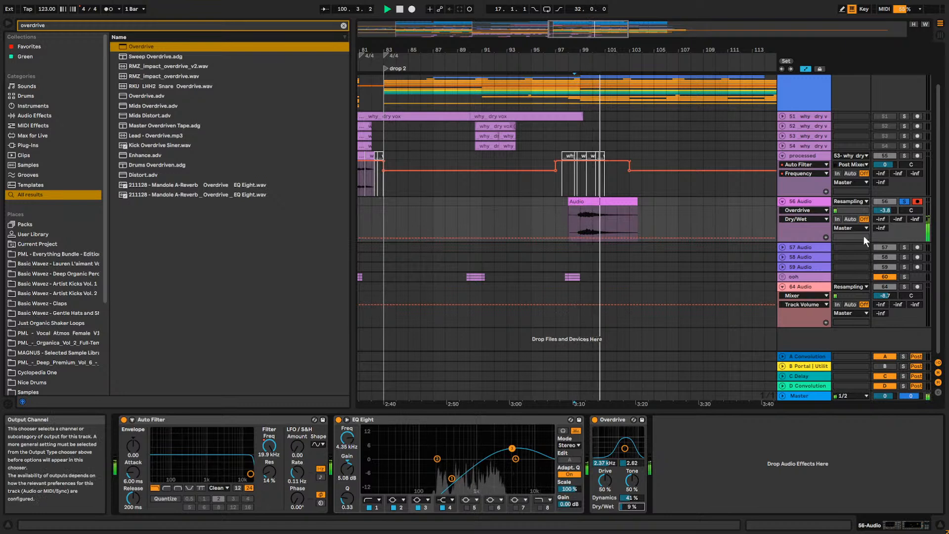
pyautogui.click(532, 209)
pyautogui.press('space')
pyautogui.press('space')
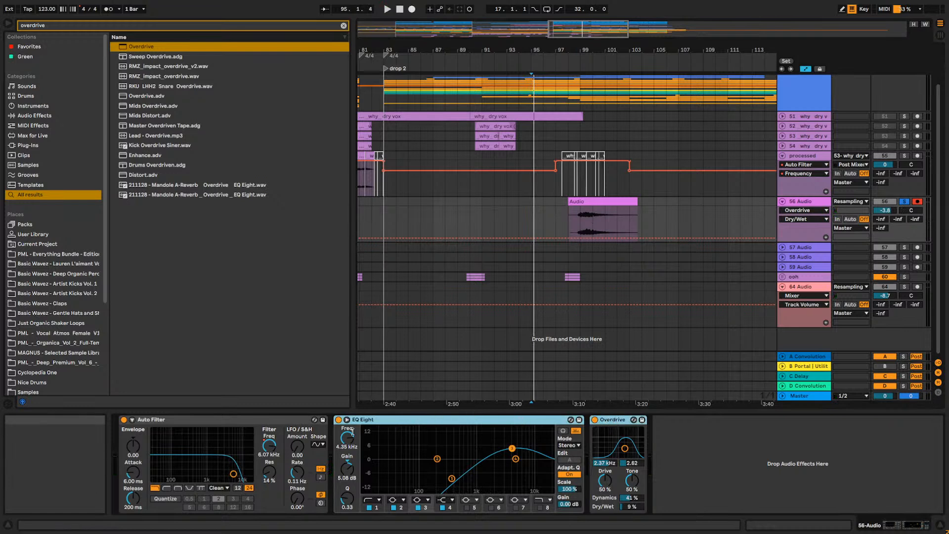
# Group EQ Eight and Overdrive into an effect rack and automate the rack to switch on at about bar 94.
pyautogui.hotkey('ctrl', 'g')
pyautogui.click(339, 419)
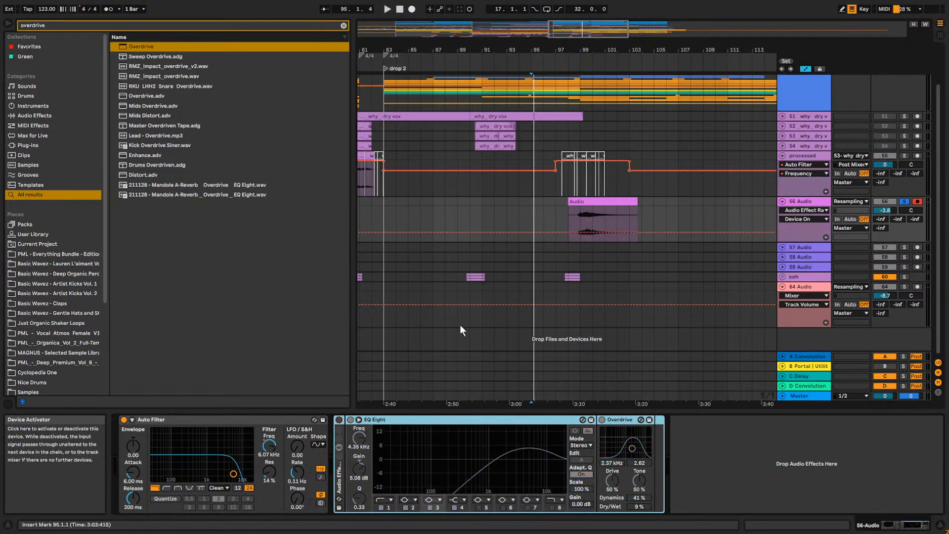
pyautogui.click(522, 232)
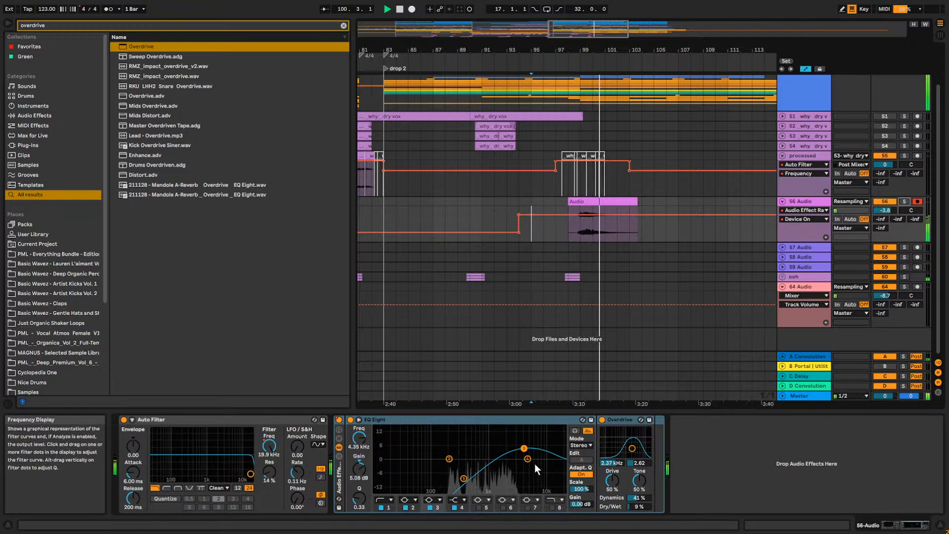
# Split the 56 Audio clip at 99.3.1, deactivate the part after the split, and play back the remaining phrase.
pyautogui.moveTo(585, 29); pyautogui.dragTo(588, 99)
pyautogui.click(628, 237)
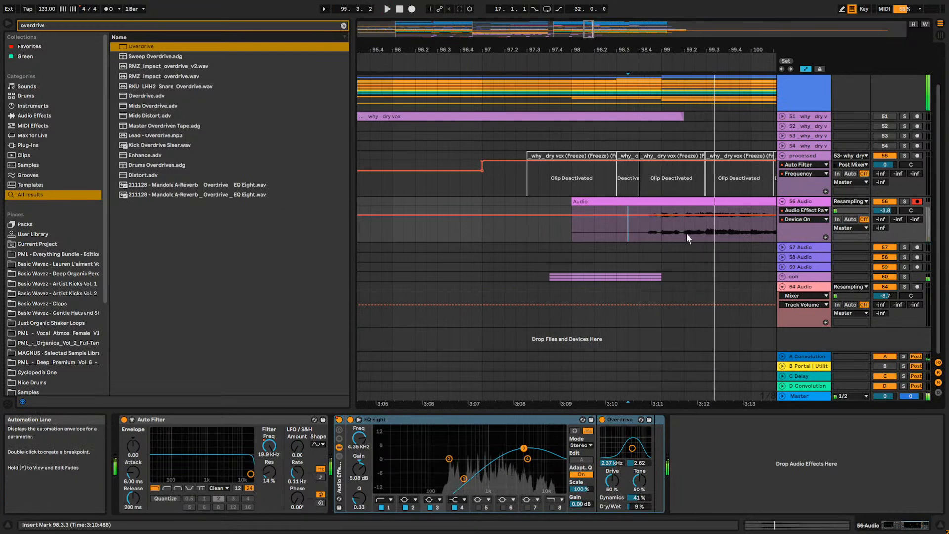
pyautogui.press('Left')
pyautogui.press('Left')
pyautogui.press('Left')
pyautogui.press('Left')
pyautogui.press('space')
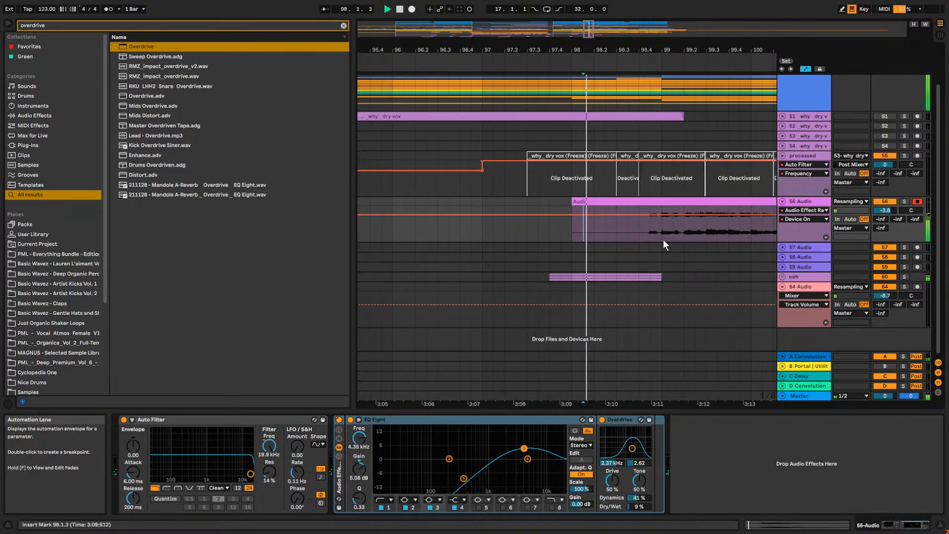
pyautogui.click(706, 233)
pyautogui.hotkey('ctrl', 'e')
pyautogui.click(711, 201)
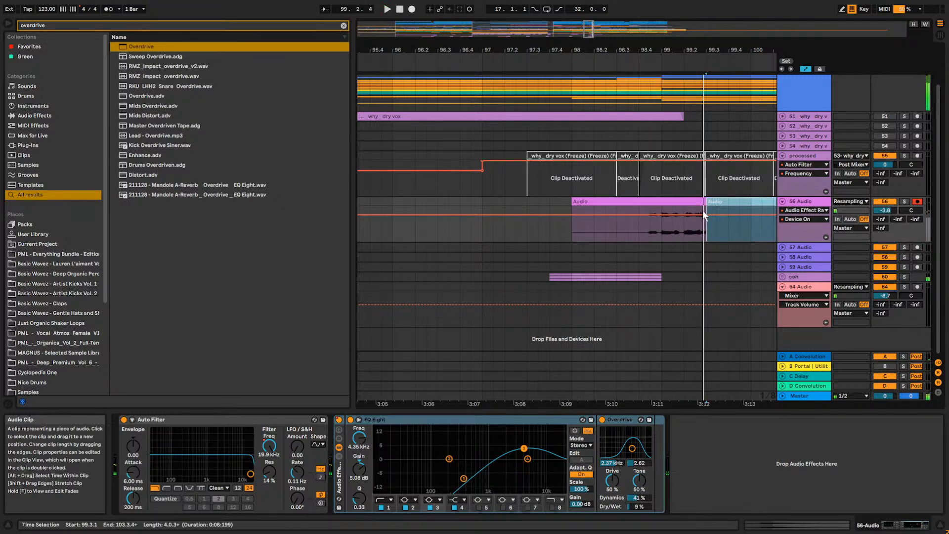
pyautogui.click(622, 232)
pyautogui.press('space')
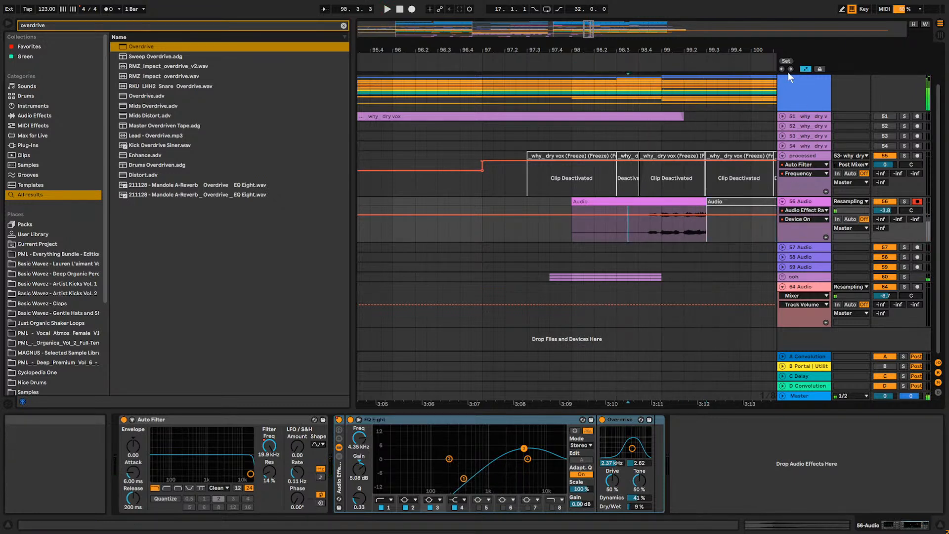
# Switch off the automation view, shorten the active 56 Audio clip to end at 99.2.4, and audition it.
pyautogui.click(803, 68)
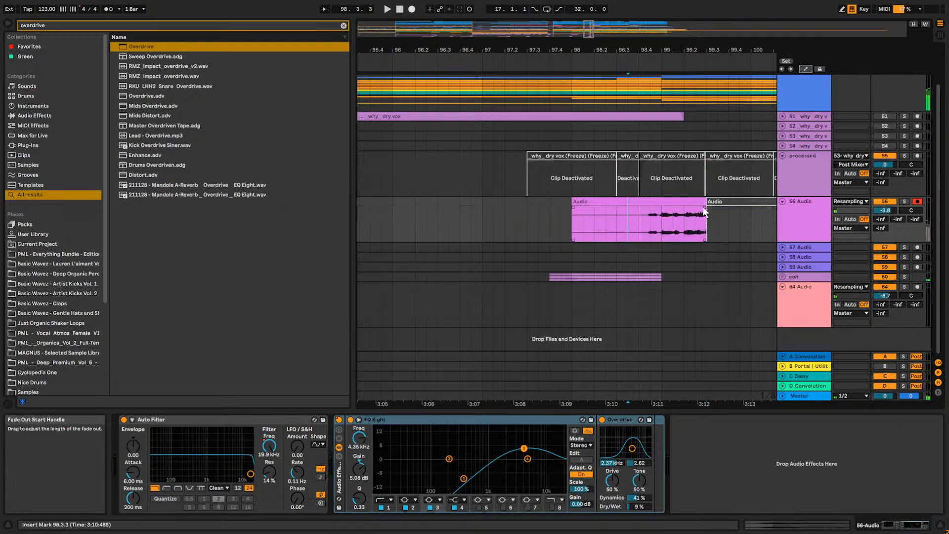
pyautogui.click(527, 225)
pyautogui.press('space')
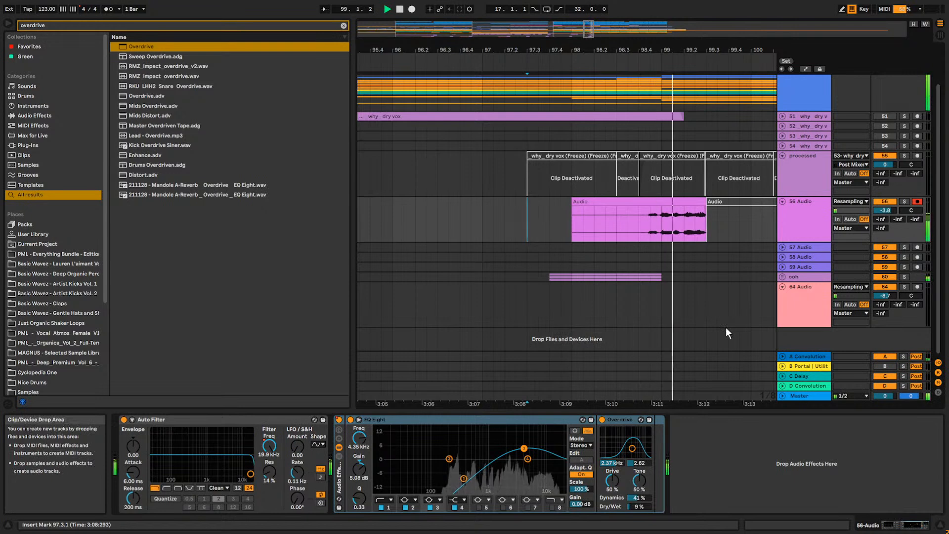
pyautogui.press('space')
pyautogui.moveTo(693, 50); pyautogui.dragTo(679, 155)
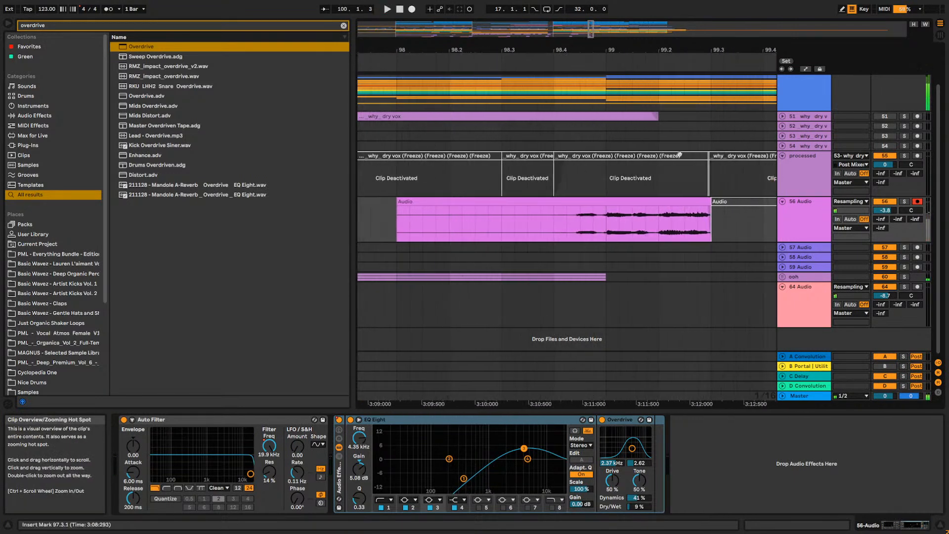
pyautogui.click(709, 205)
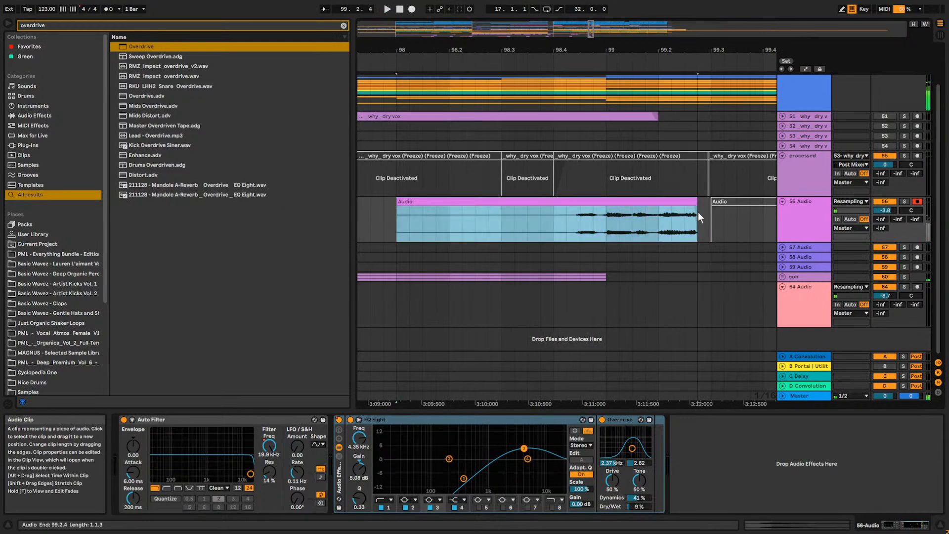
pyautogui.click(593, 225)
pyautogui.press('space')
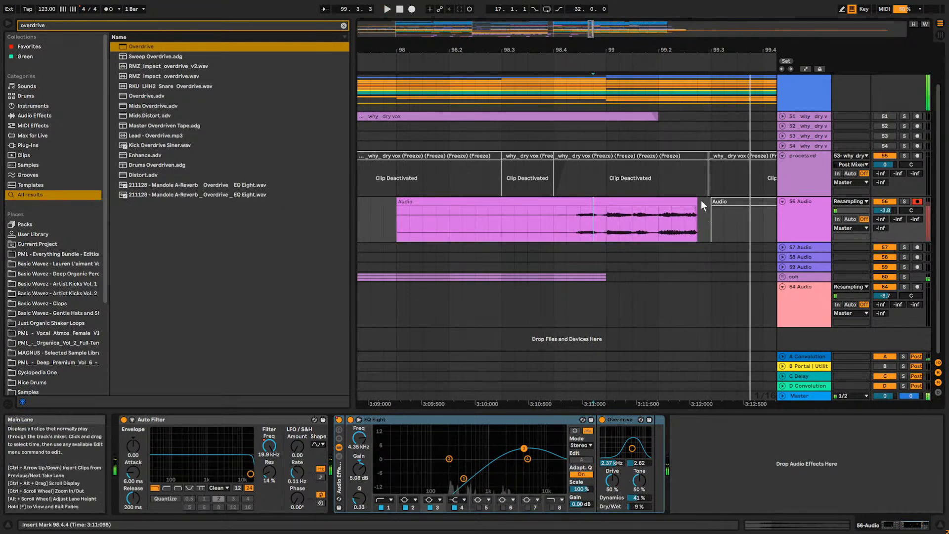
# Add a short fade-out at the end of the shortened 56 Audio clip and play it back.
pyautogui.moveTo(696, 208); pyautogui.dragTo(686, 209)
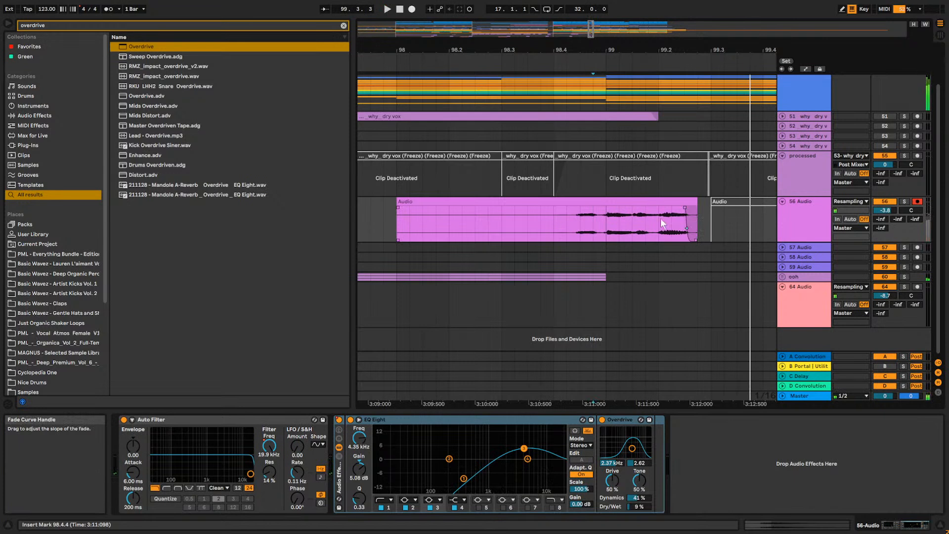
pyautogui.press('space')
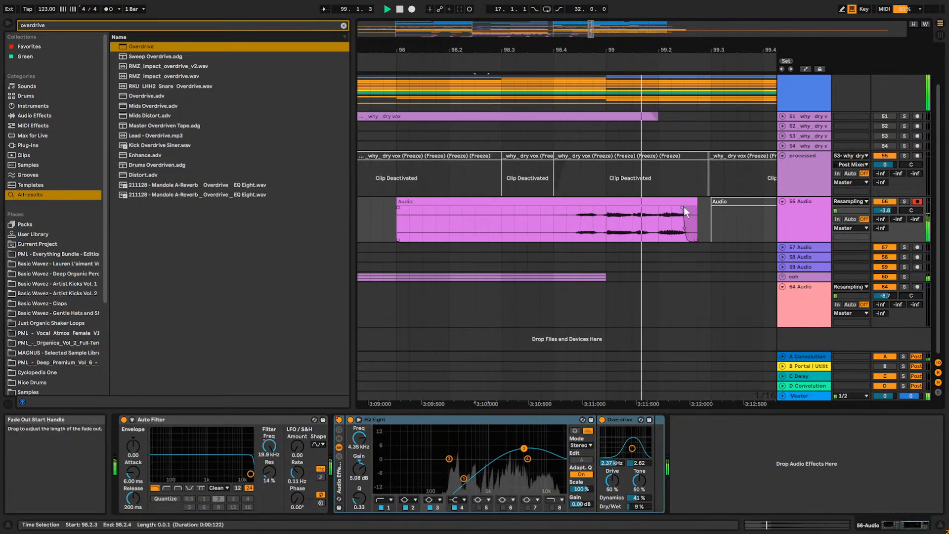
pyautogui.press('space')
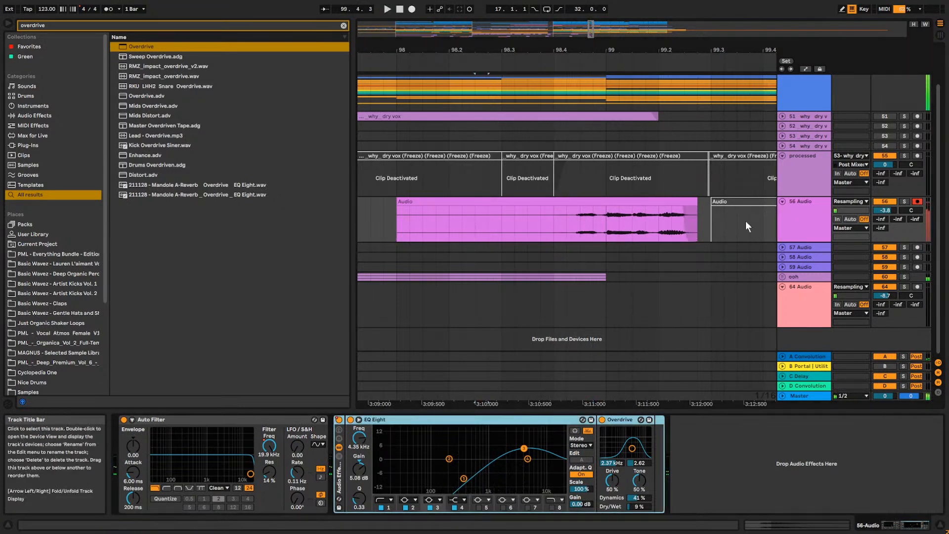
# Raise the low-cut frequency of 56 Audio's EQ Eight to 426 Hz and audition the change.
pyautogui.moveTo(464, 479)
pyautogui.mouseDown()
pyautogui.moveTo(457, 472)
pyautogui.moveTo(467, 472)
pyautogui.mouseUp()
pyautogui.press('space')
pyautogui.press('space')
pyautogui.press('space')
pyautogui.press('space')
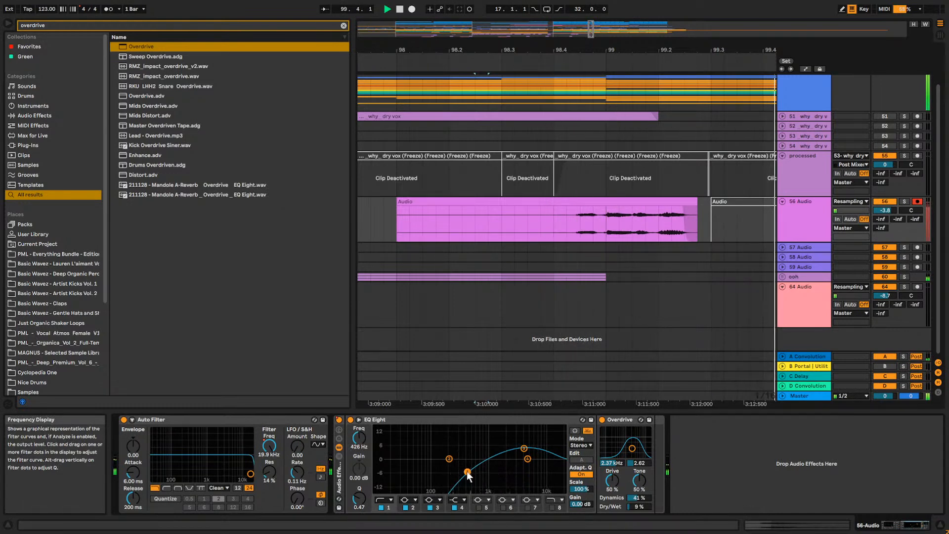
# Search the browser for "delay" and add the Delay effect after the rack on 56 Audio.
pyautogui.click(342, 25)
pyautogui.write('del')
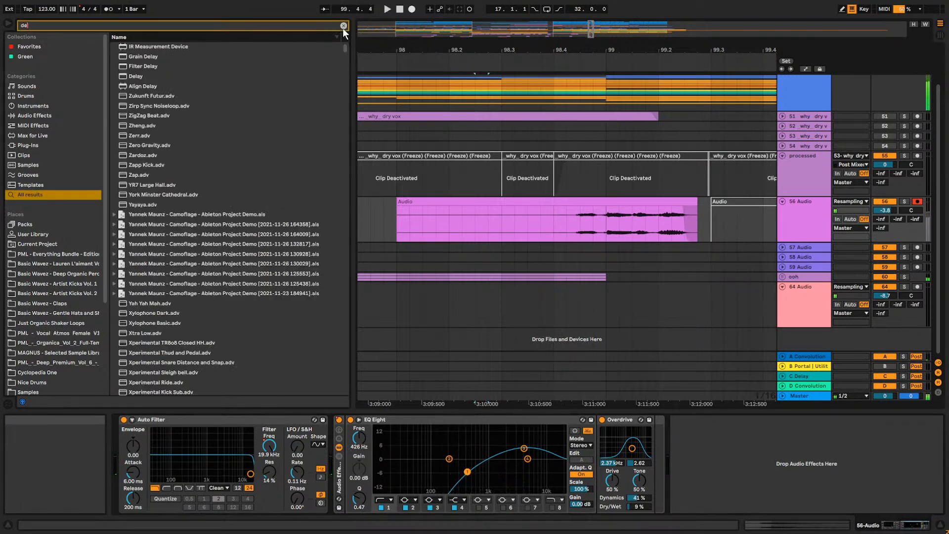
pyautogui.write('ay')
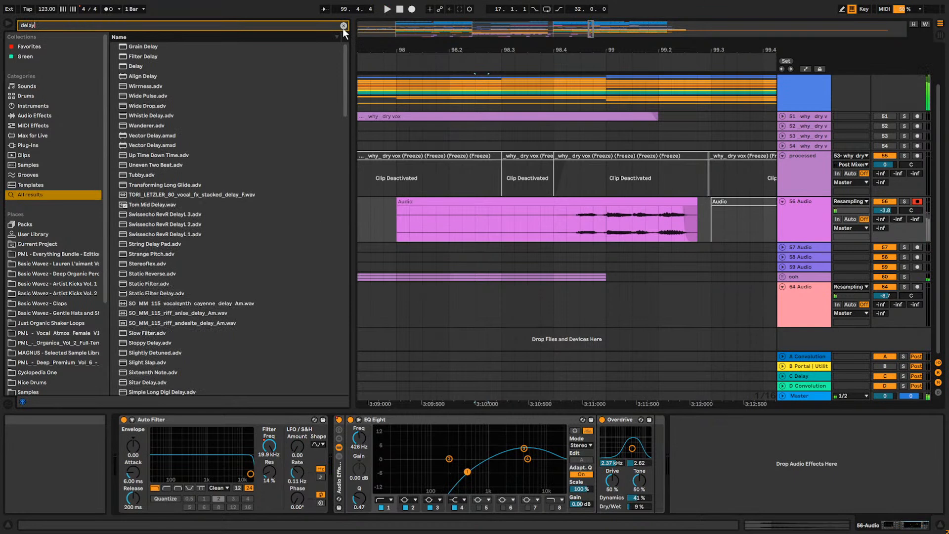
pyautogui.doubleClick(136, 66)
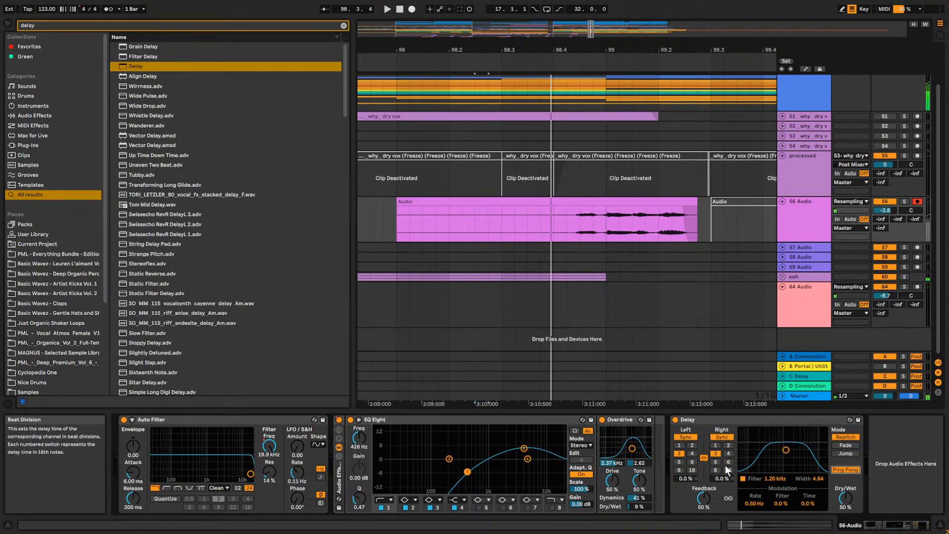
# Set the Delay to four sixteenths with 84% feedback, audition it, and set its filter to 519 Hz with a width of 3.18.
pyautogui.moveTo(703, 499); pyautogui.dragTo(702, 486)
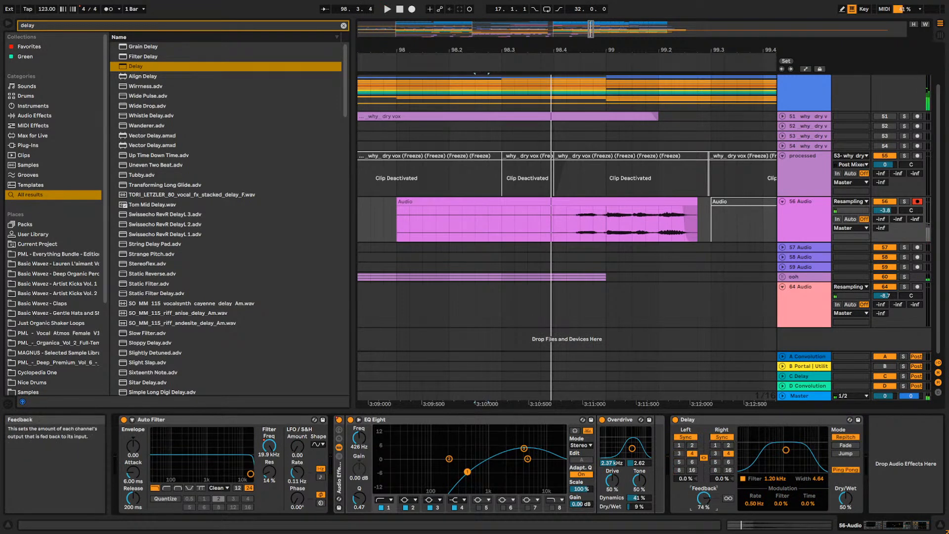
pyautogui.click(471, 289)
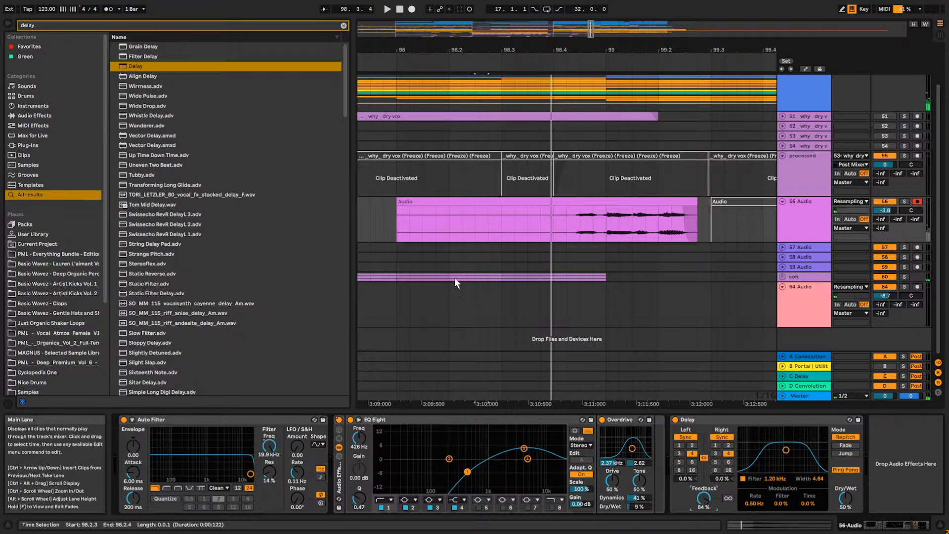
pyautogui.click(383, 221)
pyautogui.press('space')
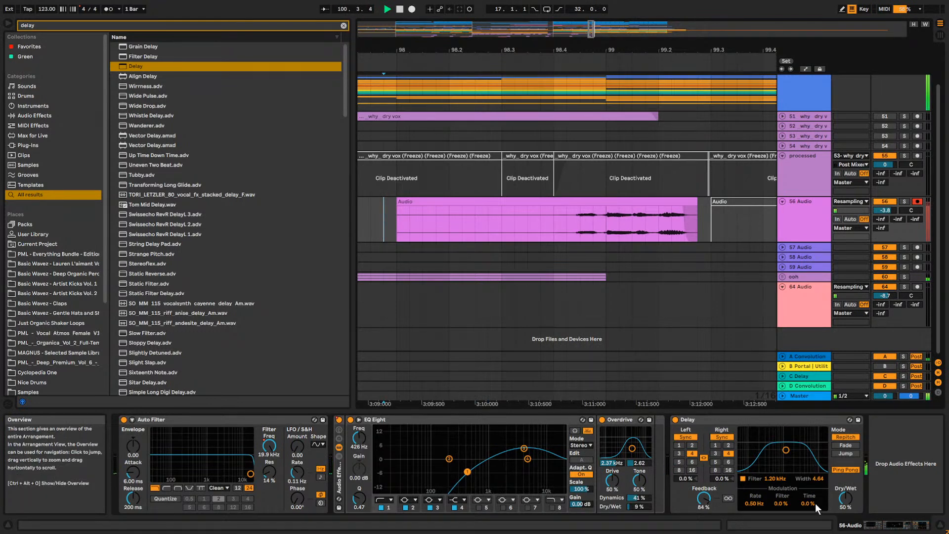
pyautogui.moveTo(786, 453); pyautogui.dragTo(774, 456)
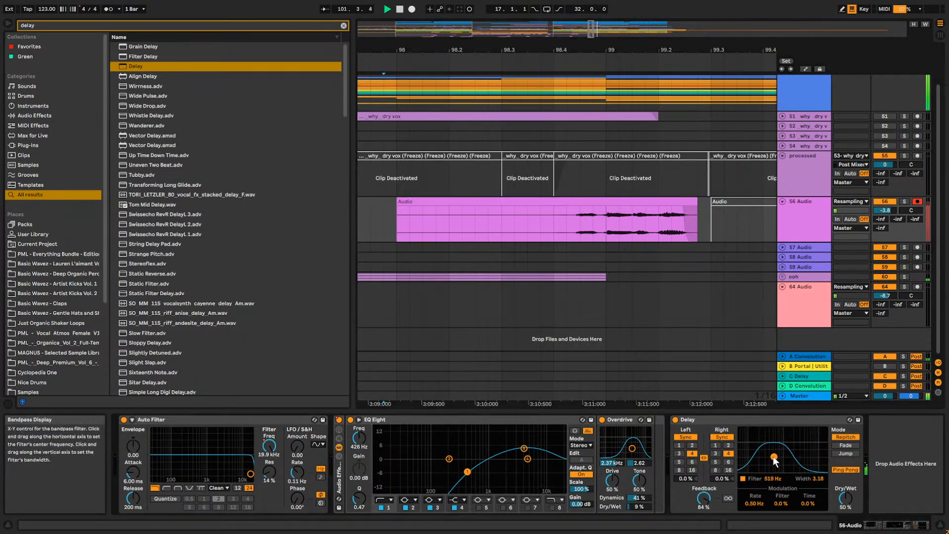
# Bypass the Delay, solo 56 Audio, and audition the phrase from about 98.3.4.
pyautogui.click(395, 218)
pyautogui.click(675, 419)
pyautogui.press('space')
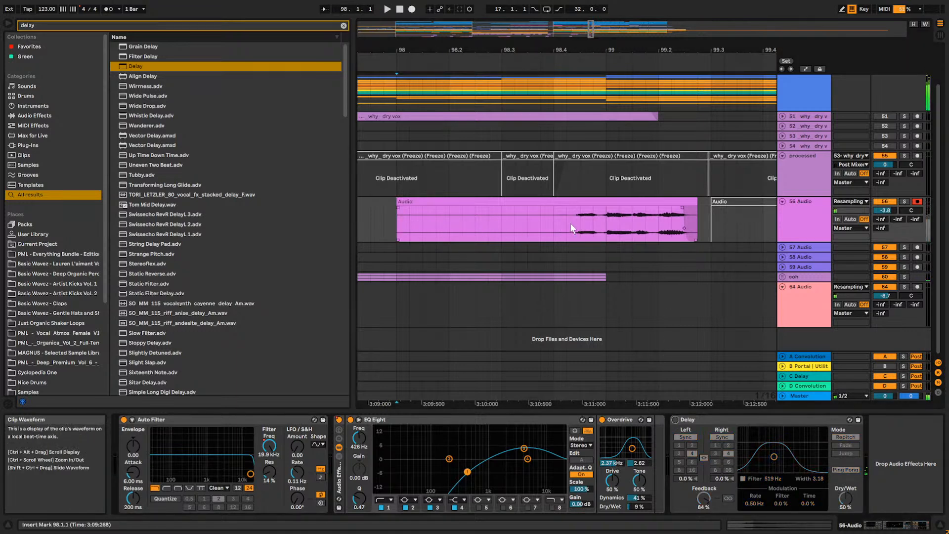
pyautogui.click(904, 201)
pyautogui.press('space')
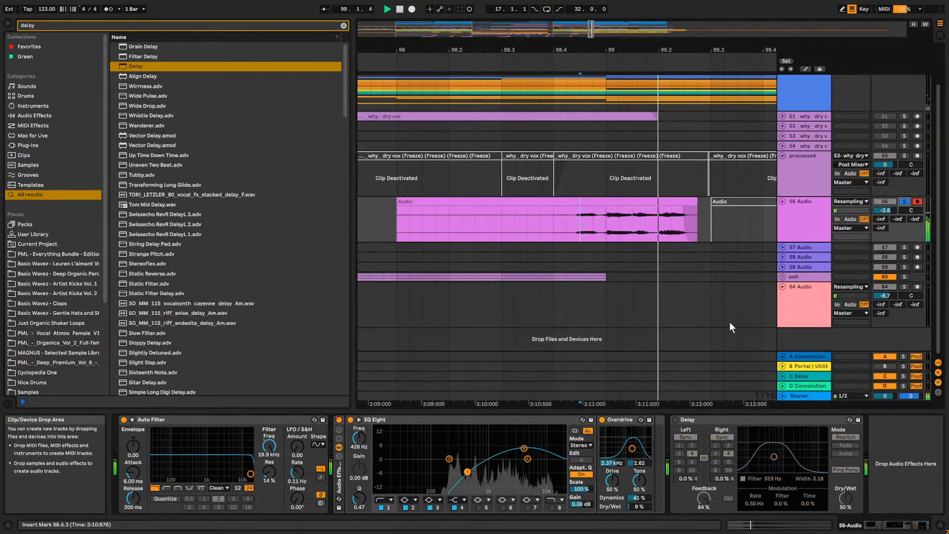
pyautogui.click(536, 223)
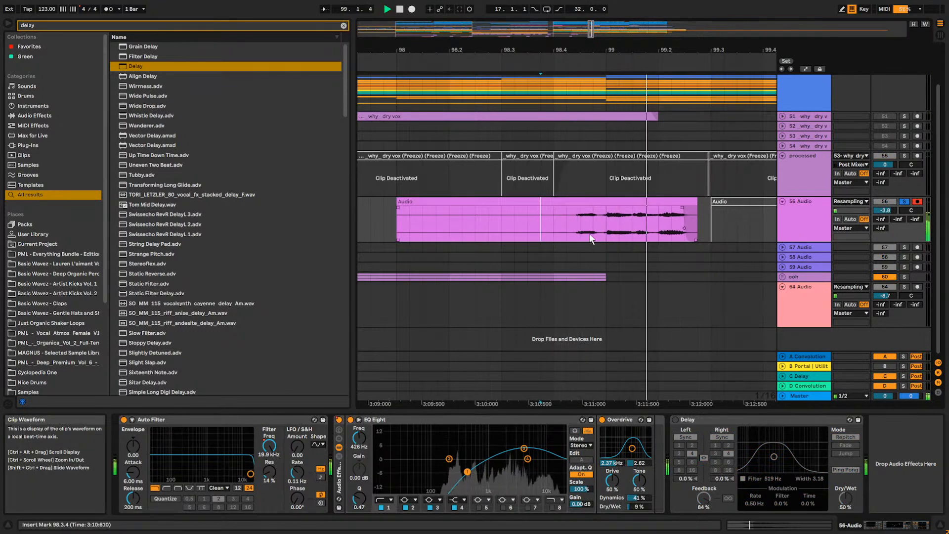
pyautogui.press('space')
# Split the 56 Audio clip at 98.4.1, copy the phrase to 99.3.1, and trim the copy to end at 99.4.4.
pyautogui.scroll(-3, 557, 182)
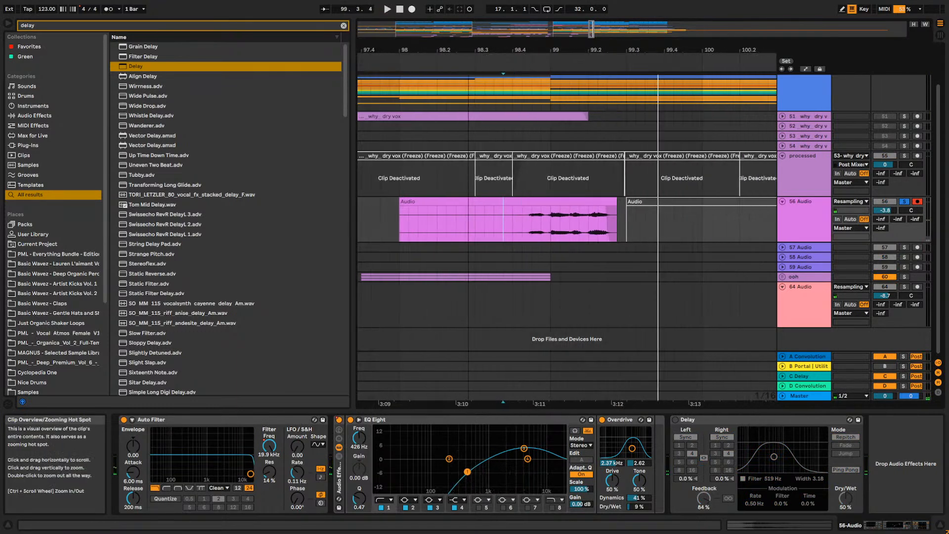
pyautogui.click(485, 222)
pyautogui.hotkey('ctrl', 'e')
pyautogui.click(502, 202)
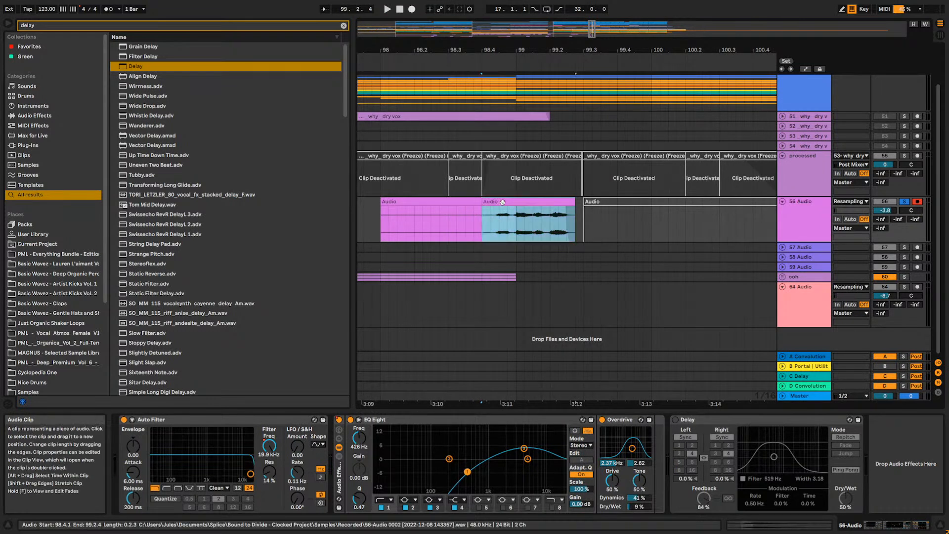
pyautogui.moveTo(502, 201); pyautogui.dragTo(586, 207)
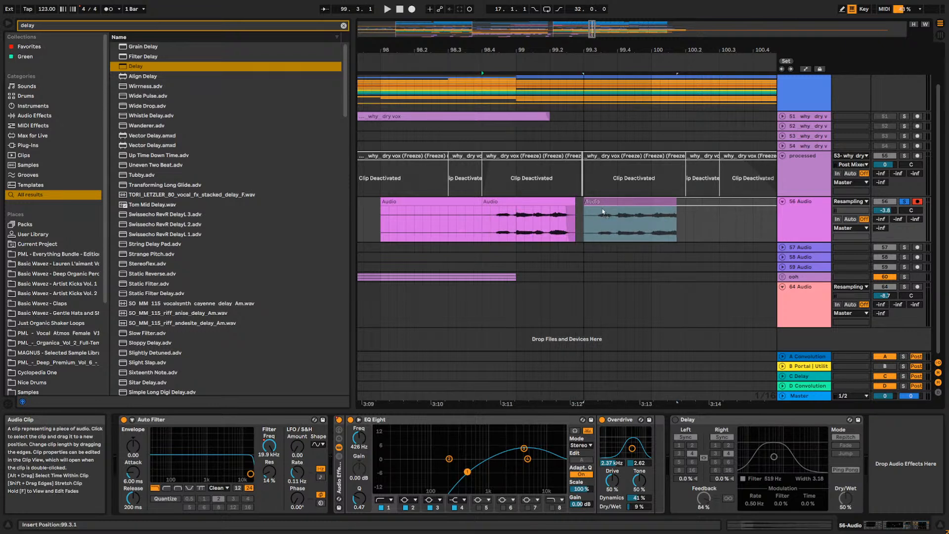
pyautogui.moveTo(603, 211)
pyautogui.mouseDown()
pyautogui.moveTo(619, 206)
pyautogui.moveTo(596, 212)
pyautogui.mouseUp()
# Turn on the metronome and check the timing of the repeated phrase from 98.2.4.
pyautogui.click(439, 227)
pyautogui.press('space')
pyautogui.press('space')
pyautogui.click(109, 9)
pyautogui.press('space')
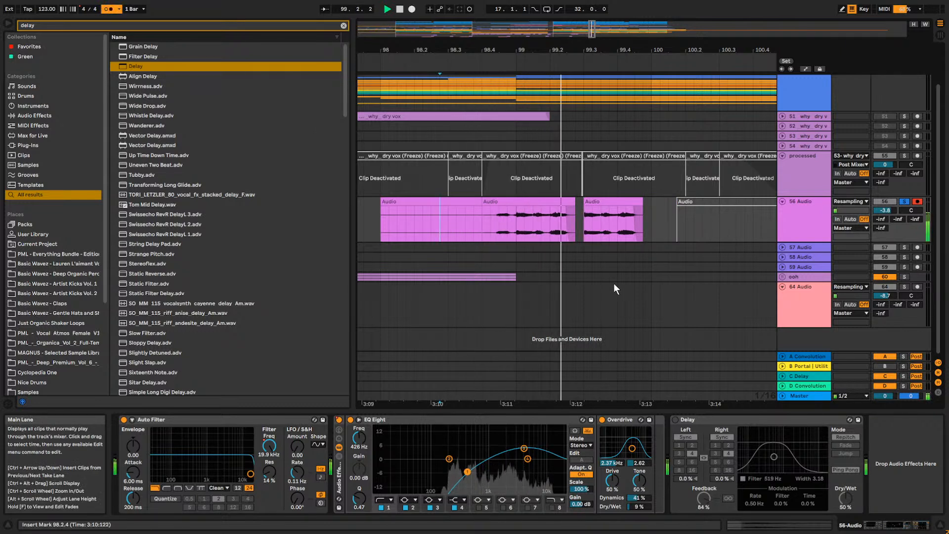
pyautogui.press('space')
# Extend the start of the copied phrase clip back to 99.2.3, over the end of the preceding clip.
pyautogui.click(583, 203)
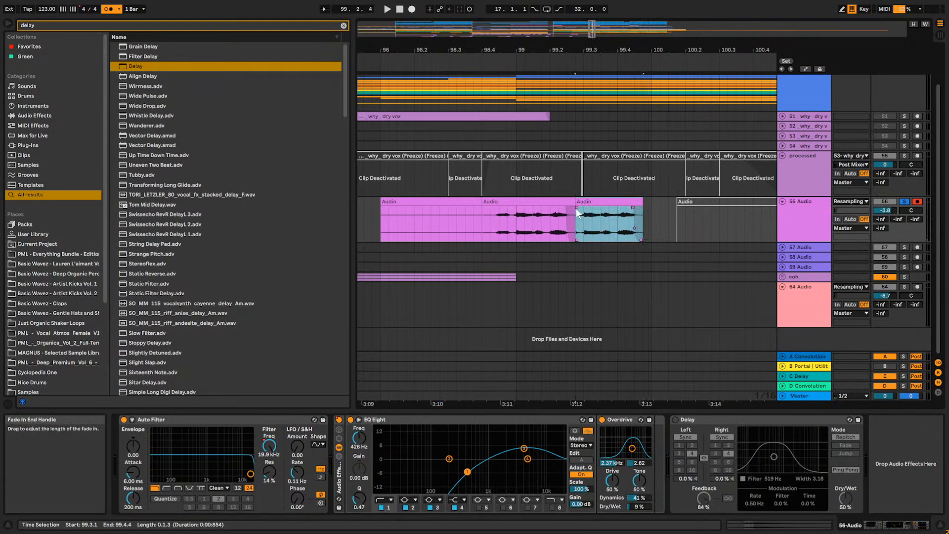
pyautogui.moveTo(569, 50); pyautogui.dragTo(601, 58)
pyautogui.click(594, 208)
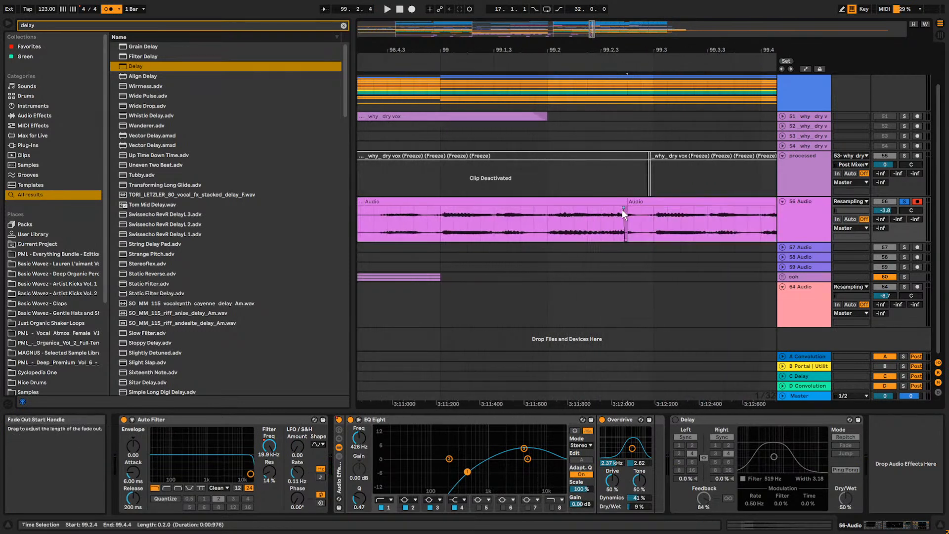
pyautogui.moveTo(624, 208); pyautogui.dragTo(602, 207)
# Shape a short fade-out on the first phrase clip just before 99.2.3 and audition the transition into the copy.
pyautogui.click(625, 206)
pyautogui.click(468, 225)
pyautogui.press('space')
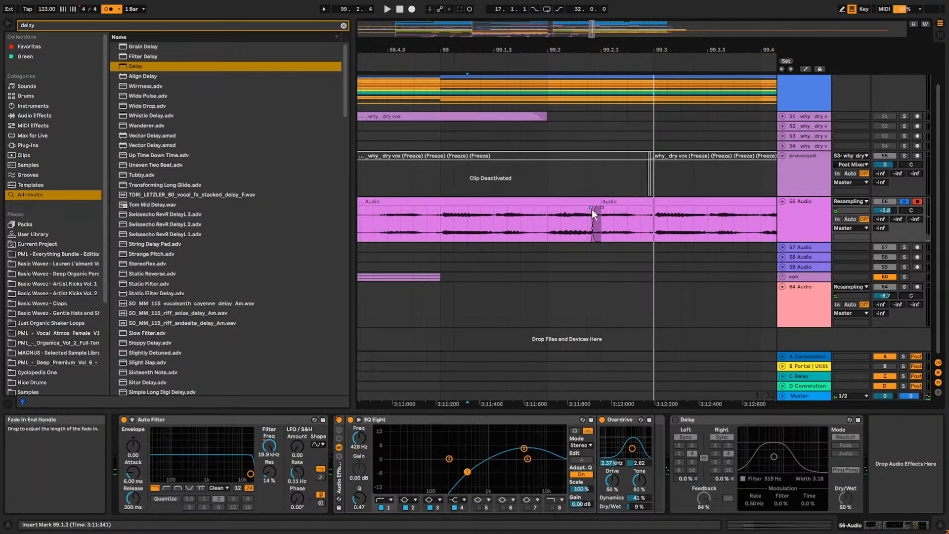
pyautogui.moveTo(592, 209); pyautogui.dragTo(595, 209)
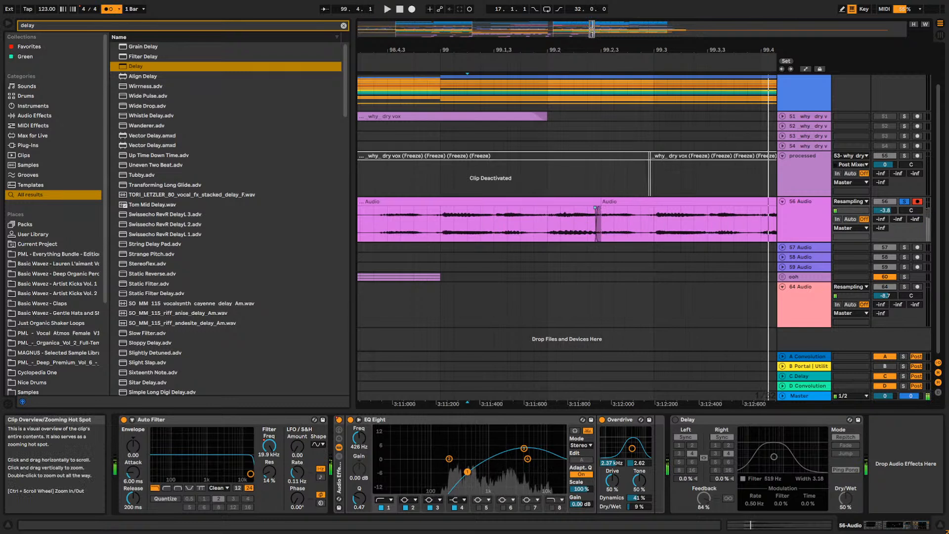
# Audition the phrases from 98.3.3 and remove the fade-out at the end of the copied phrase clip.
pyautogui.moveTo(591, 34); pyautogui.dragTo(592, 18)
pyautogui.moveTo(442, 222); pyautogui.dragTo(453, 222)
pyautogui.press('space')
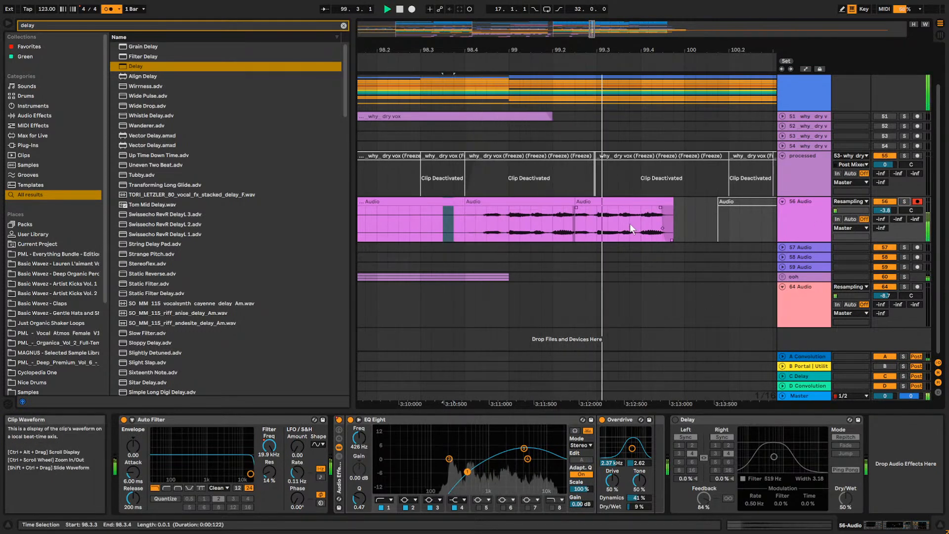
pyautogui.press('space')
pyautogui.press('space')
pyautogui.click(638, 201)
pyautogui.press('space')
pyautogui.moveTo(661, 207); pyautogui.dragTo(677, 205)
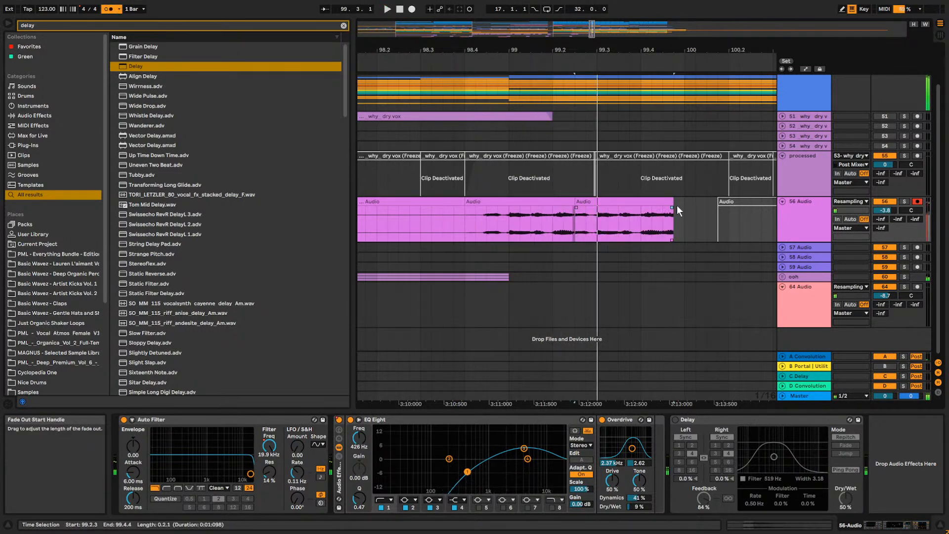
# Split the first phrase clip on the 56 Audio track at 99.1.1.
pyautogui.click(528, 202)
pyautogui.click(508, 224)
pyautogui.hotkey('ctrl', 'e')
pyautogui.click(542, 201)
pyautogui.hotkey('ctrl', 'd')
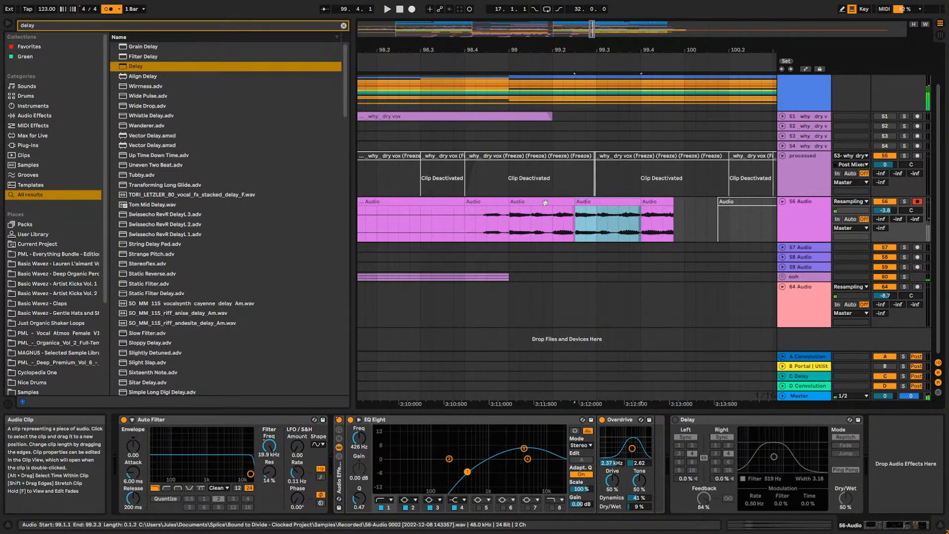
pyautogui.hotkey('ctrl', 'z')
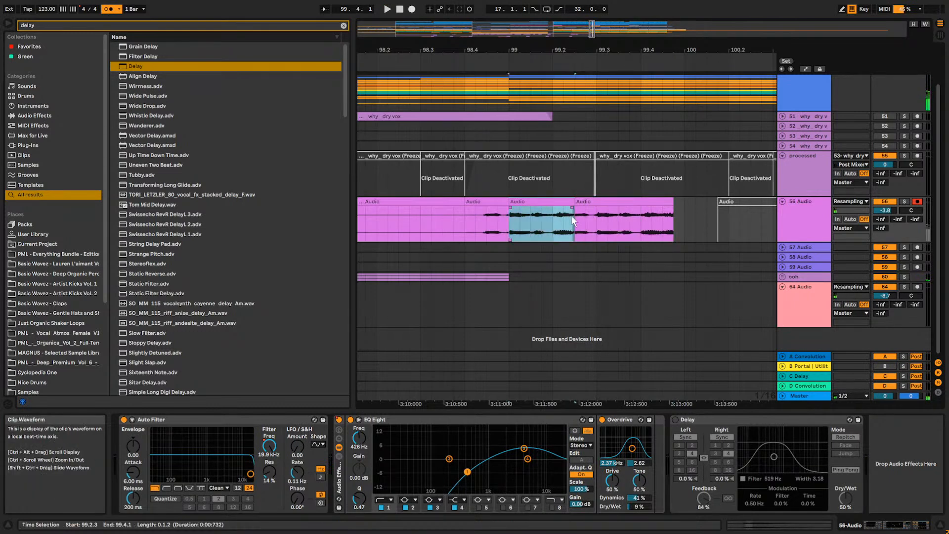
# Consolidate 99.1.1 to 99.3.1 on 56 Audio into one clip, duplicate it to 99.3.1, and audition the repeat.
pyautogui.click(512, 232)
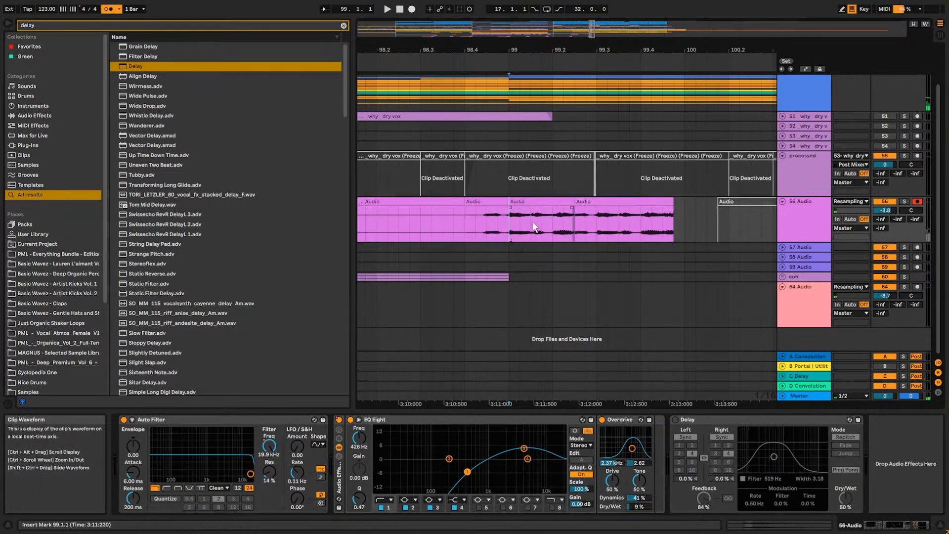
pyautogui.click(591, 202)
pyautogui.moveTo(510, 227); pyautogui.dragTo(597, 233)
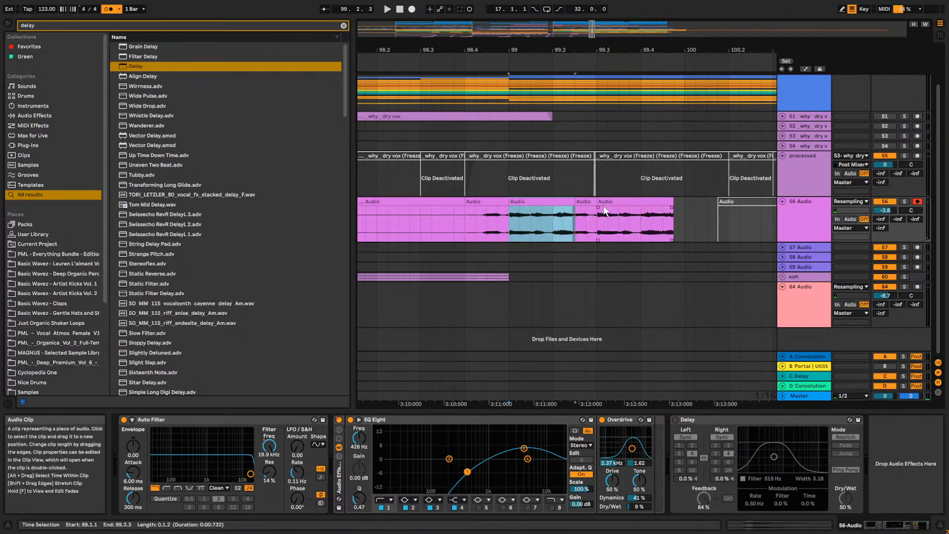
pyautogui.hotkey('ctrl', 'j')
pyautogui.hotkey('ctrl', 'd')
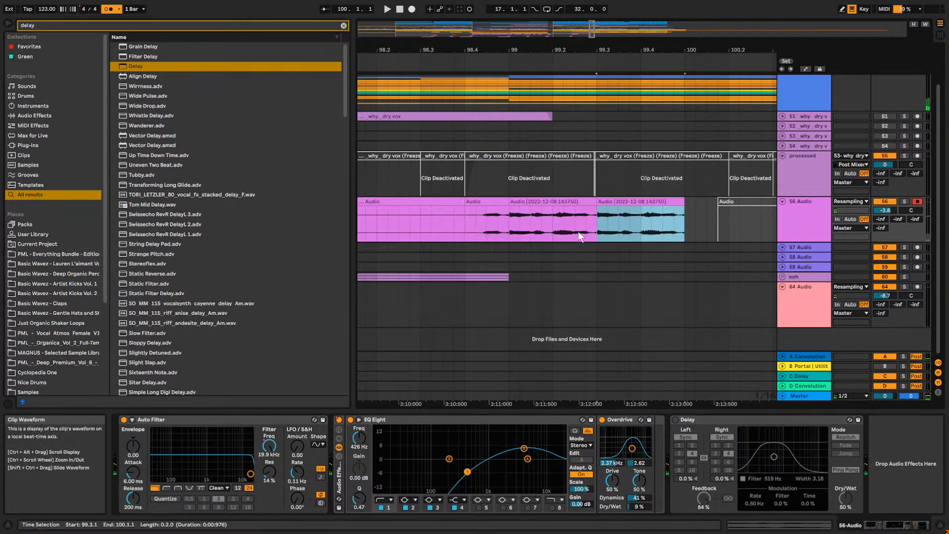
pyautogui.click(421, 217)
pyautogui.press('space')
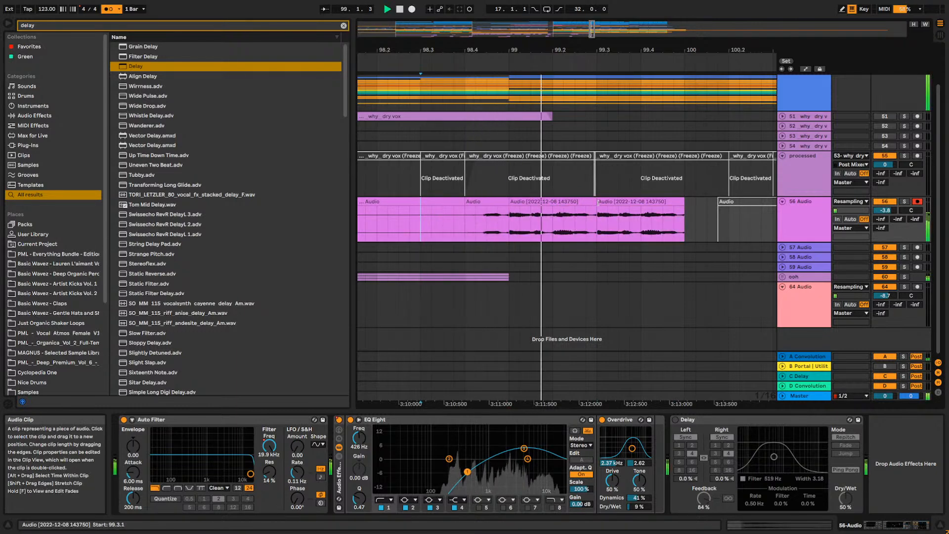
pyautogui.press('space')
pyautogui.click(394, 213)
pyautogui.press('space')
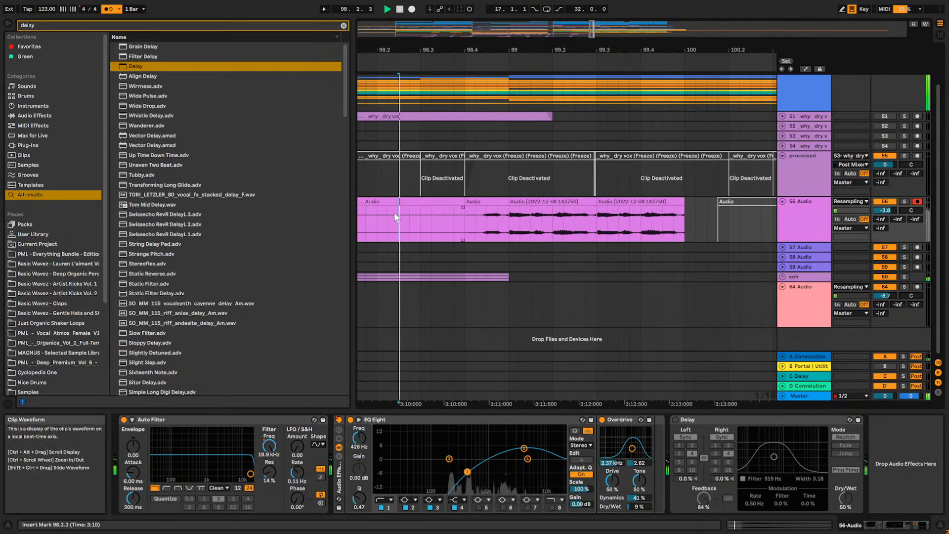
# Repeat the consolidated phrase clip back to back until 107.1.1 and play from 95.3.1 with the metronome off.
pyautogui.click(554, 202)
pyautogui.hotkey('ctrl', 'd')
pyautogui.hotkey('ctrl', 'd')
pyautogui.hotkey('ctrl', 'd')
pyautogui.hotkey('ctrl', 'd')
pyautogui.hotkey('ctrl', 'd')
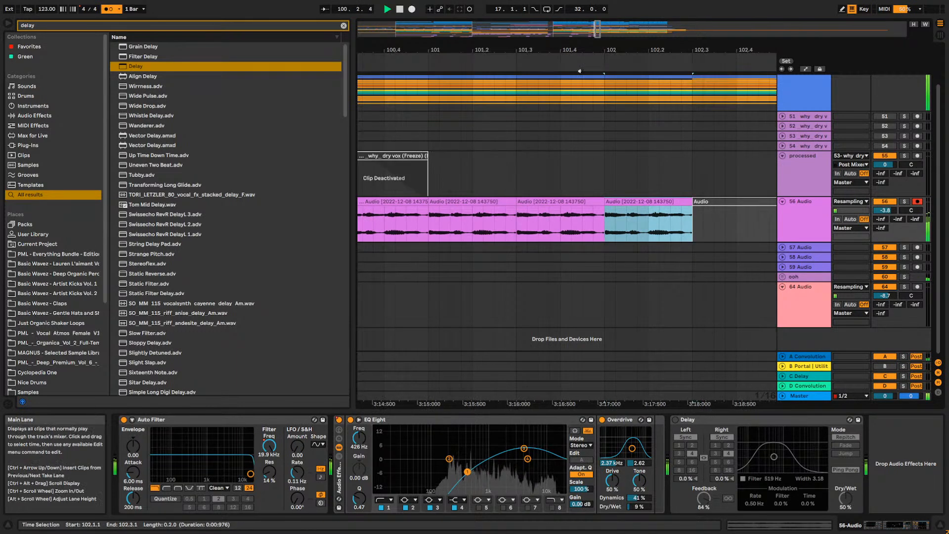
pyautogui.hotkey('ctrl', 'd')
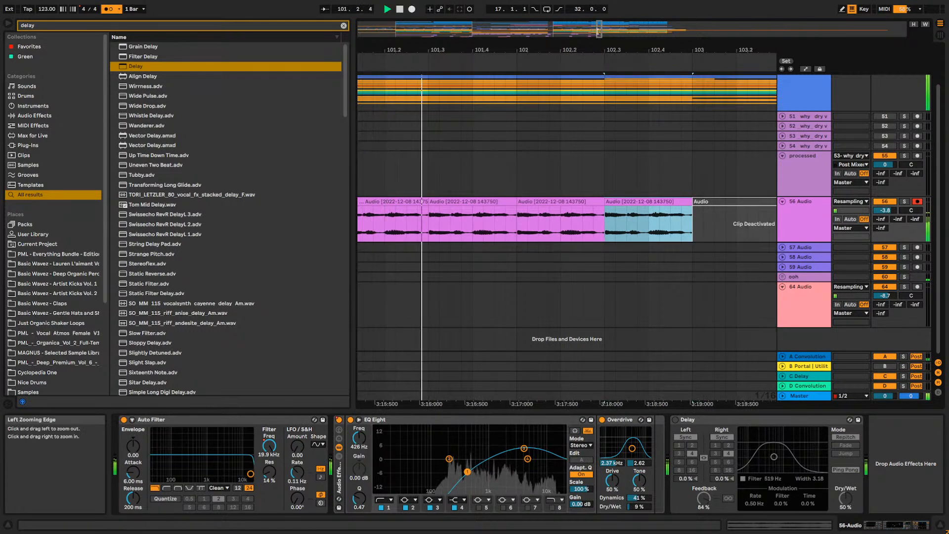
pyautogui.moveTo(600, 31); pyautogui.dragTo(598, 14)
pyautogui.hotkey('ctrl', 'd')
pyautogui.hotkey('ctrl', 'd')
pyautogui.hotkey('ctrl', 'd')
pyautogui.hotkey('ctrl', 'd')
pyautogui.hotkey('ctrl', 'd')
pyautogui.hotkey('ctrl', 'd')
pyautogui.hotkey('ctrl', 'd')
pyautogui.hotkey('ctrl', 'd')
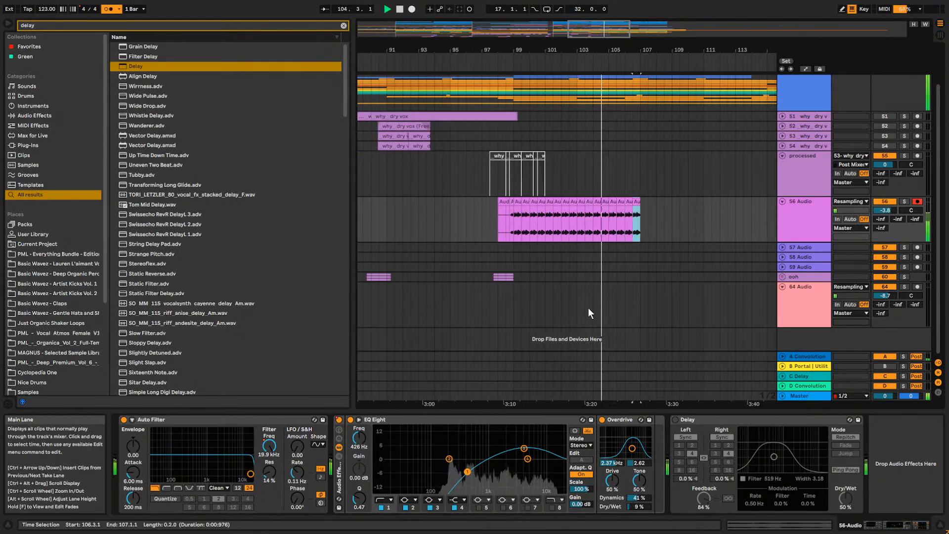
pyautogui.click(458, 234)
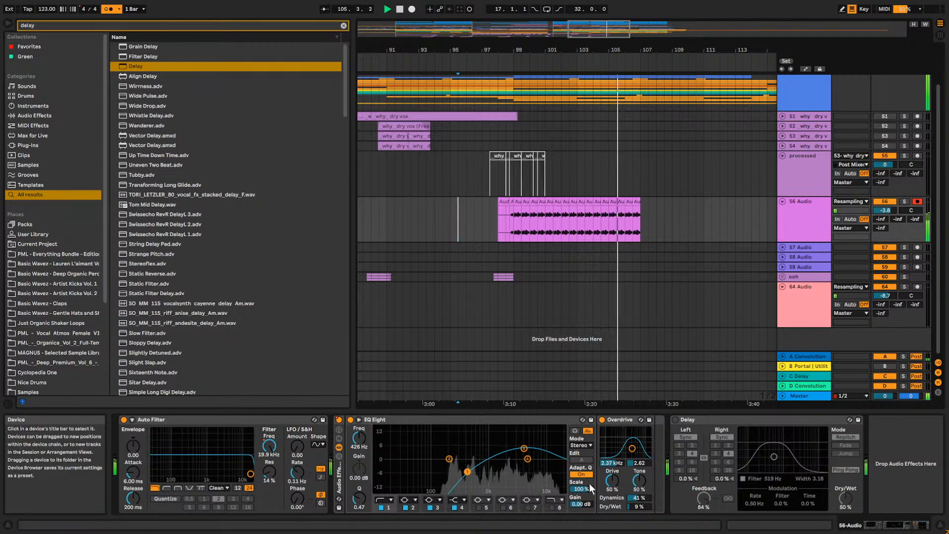
pyautogui.press('space')
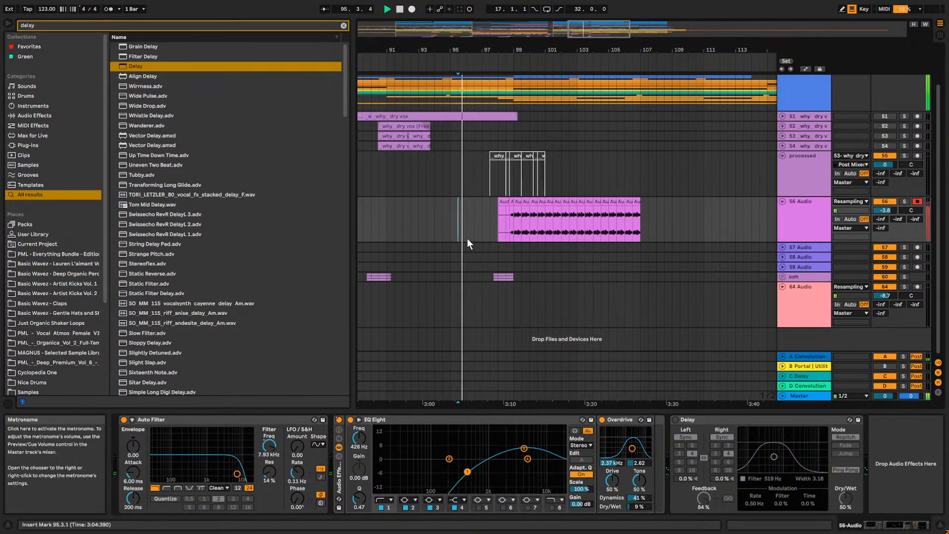
# Search for Auto Filter, add it after the Delay on 56 Audio, and lower its cutoff frequency to 6.24 kHz.
pyautogui.click(345, 26)
pyautogui.write('aut')
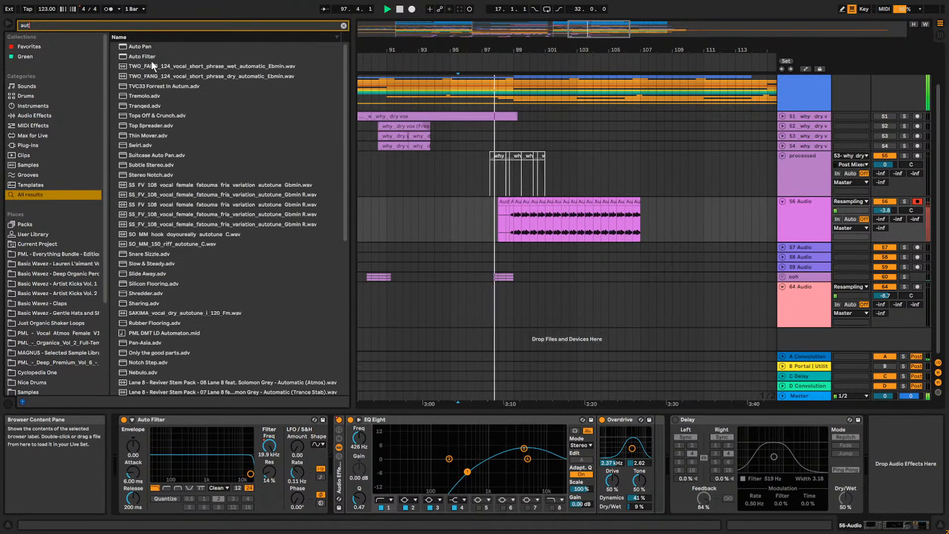
pyautogui.click(153, 57)
pyautogui.moveTo(155, 59); pyautogui.dragTo(883, 415)
pyautogui.moveTo(857, 450); pyautogui.dragTo(858, 451)
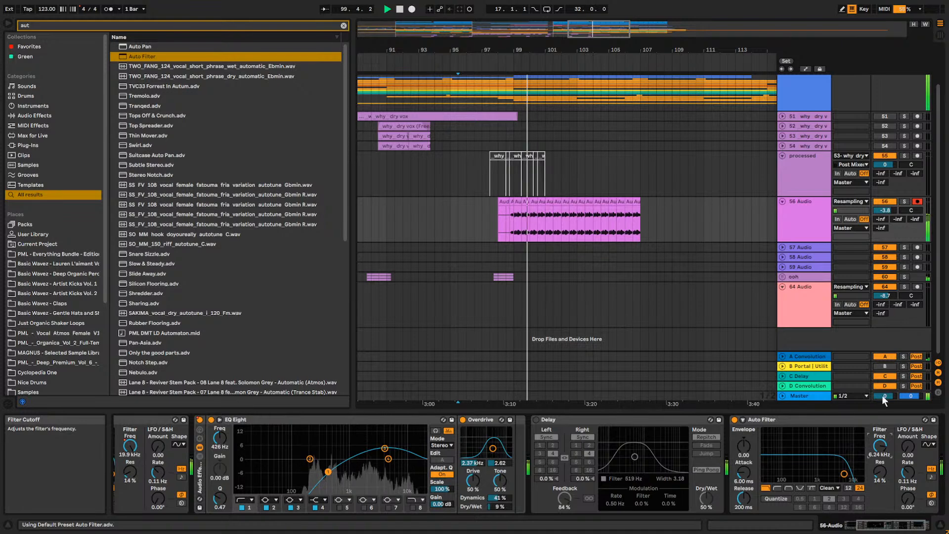
# Automate the new Auto Filter's cutoff from 19.9 kHz at 99.1.1 down to 2.10 kHz near bar 106, and audition it.
pyautogui.click(807, 69)
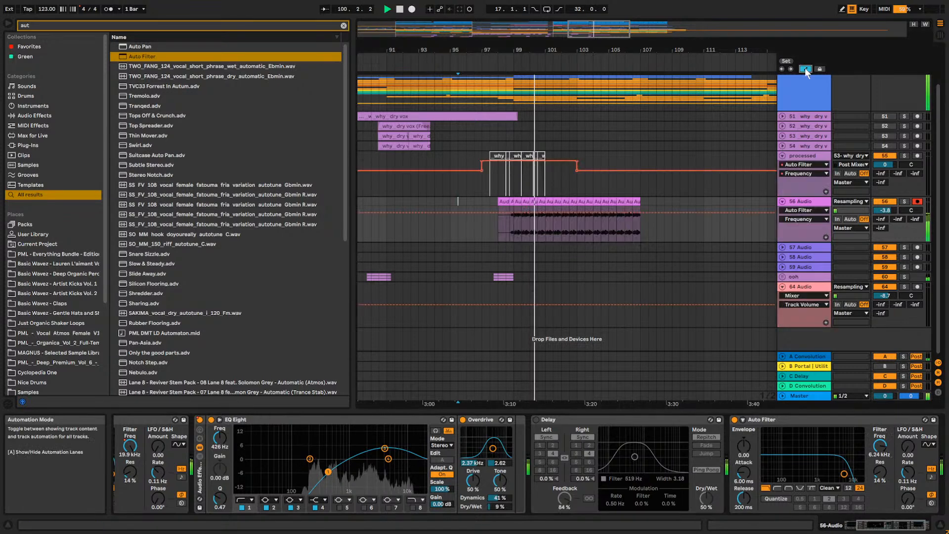
pyautogui.click(521, 213)
pyautogui.moveTo(604, 216); pyautogui.dragTo(632, 218)
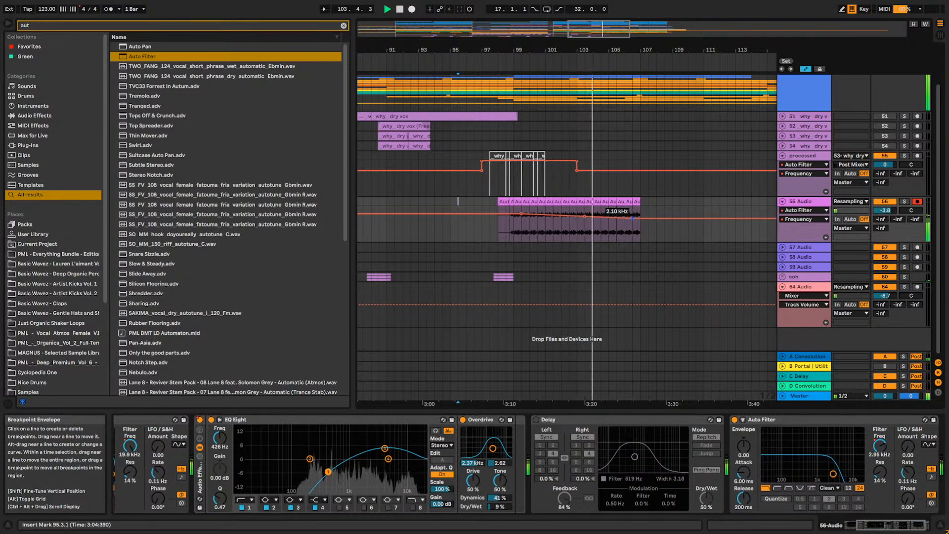
pyautogui.moveTo(513, 214); pyautogui.dragTo(514, 207)
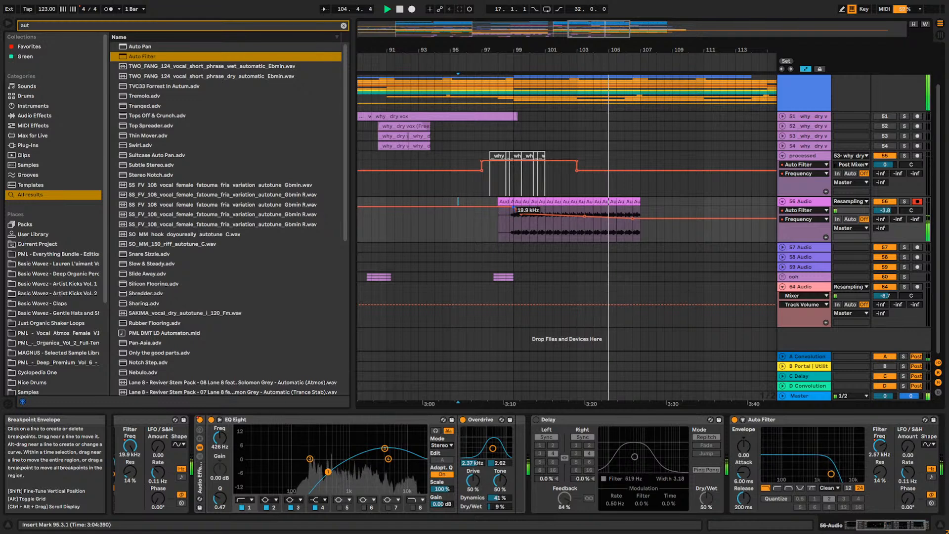
pyautogui.click(521, 215)
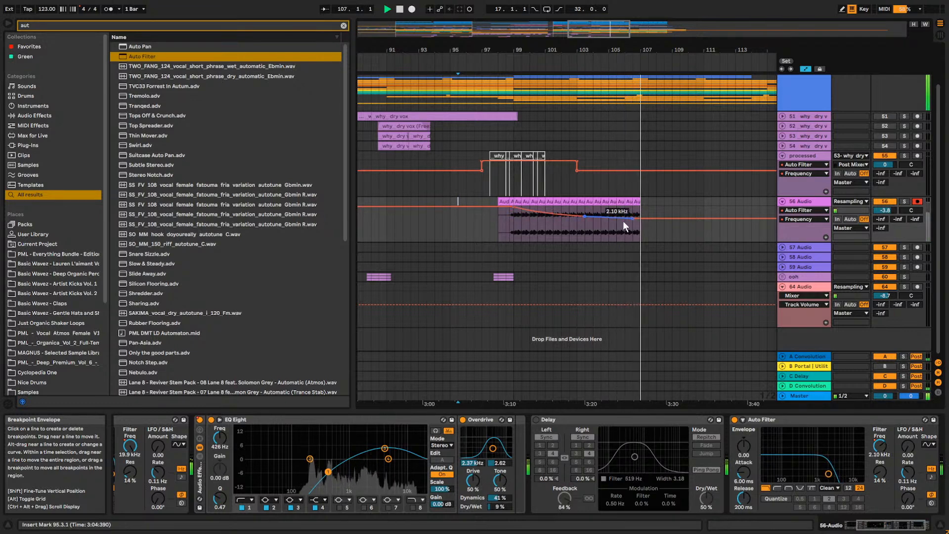
pyautogui.click(411, 232)
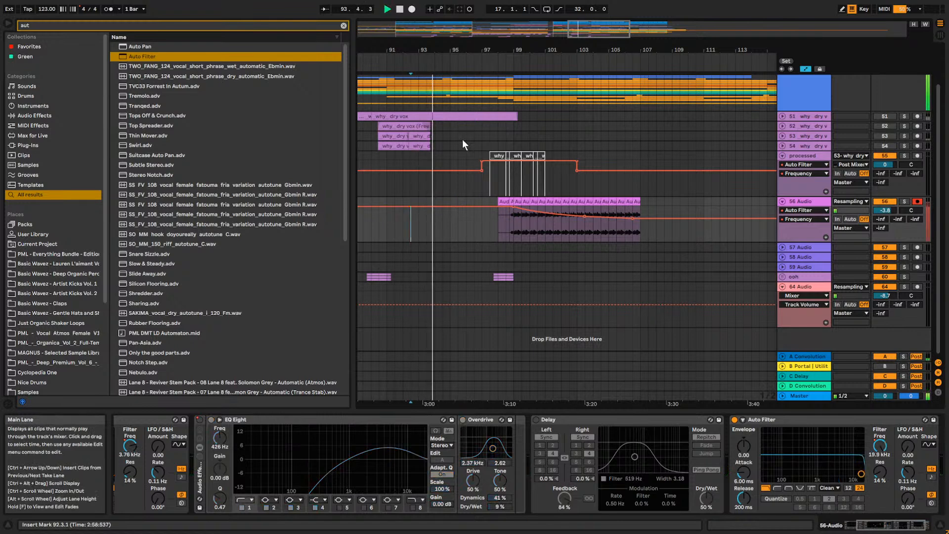
# Copy the 98.4.1 phrase clip to 102.4.1 on 56 Audio and extend its end to 104.1.1.
pyautogui.click(515, 200)
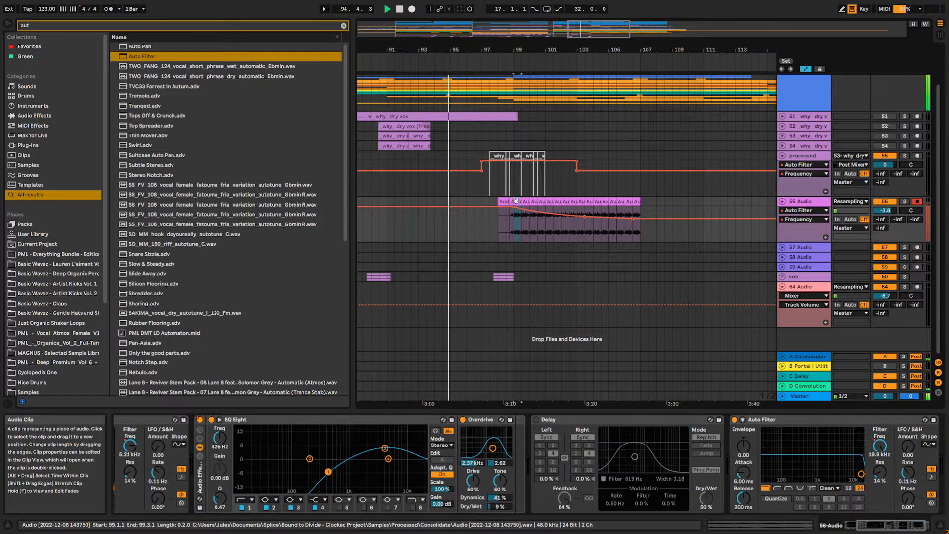
pyautogui.moveTo(540, 50); pyautogui.dragTo(628, 111)
pyautogui.click(560, 202)
pyautogui.moveTo(581, 33); pyautogui.dragTo(587, 33)
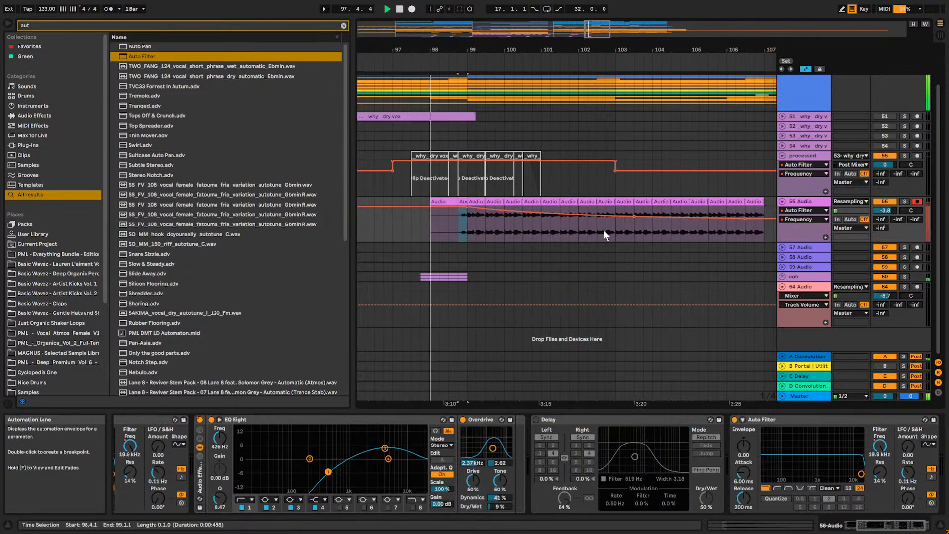
pyautogui.click(754, 233)
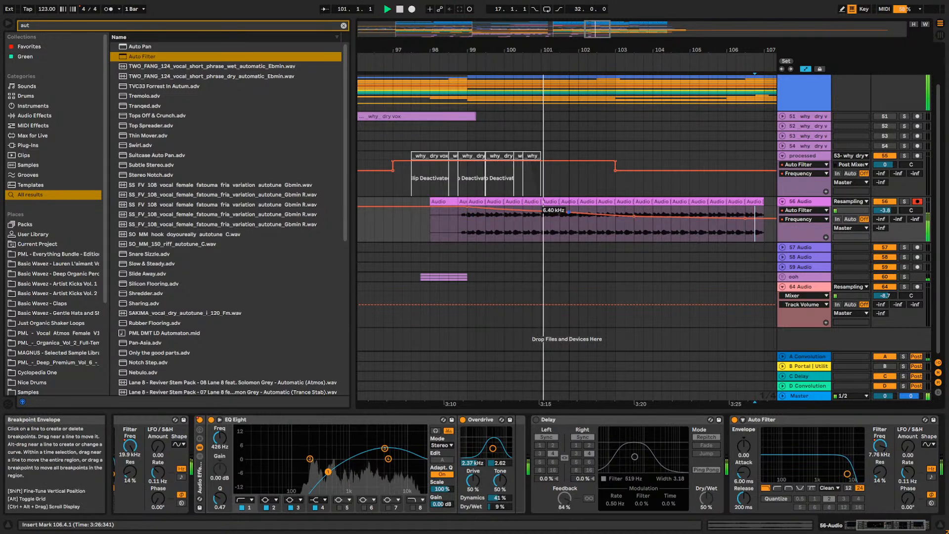
pyautogui.click(604, 230)
pyautogui.moveTo(604, 230); pyautogui.dragTo(653, 205)
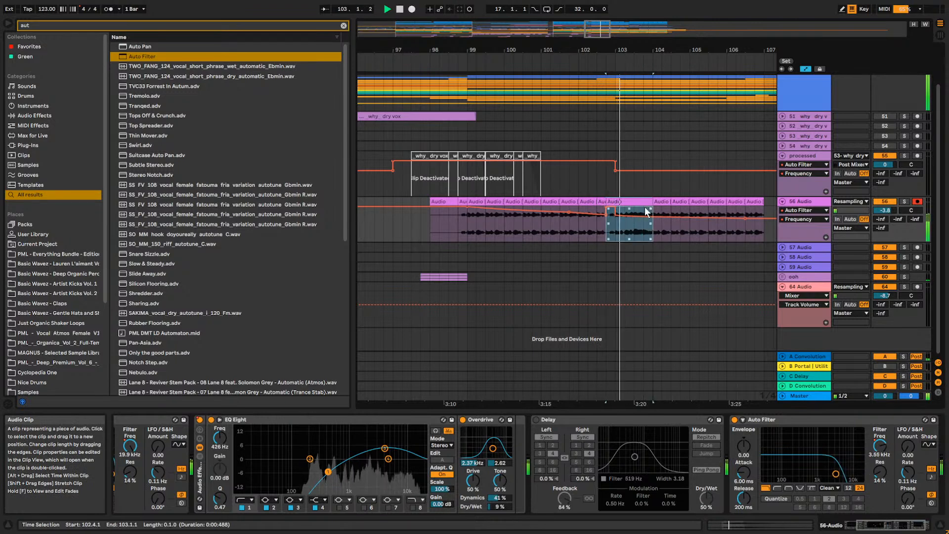
pyautogui.press('space')
pyautogui.click(634, 215)
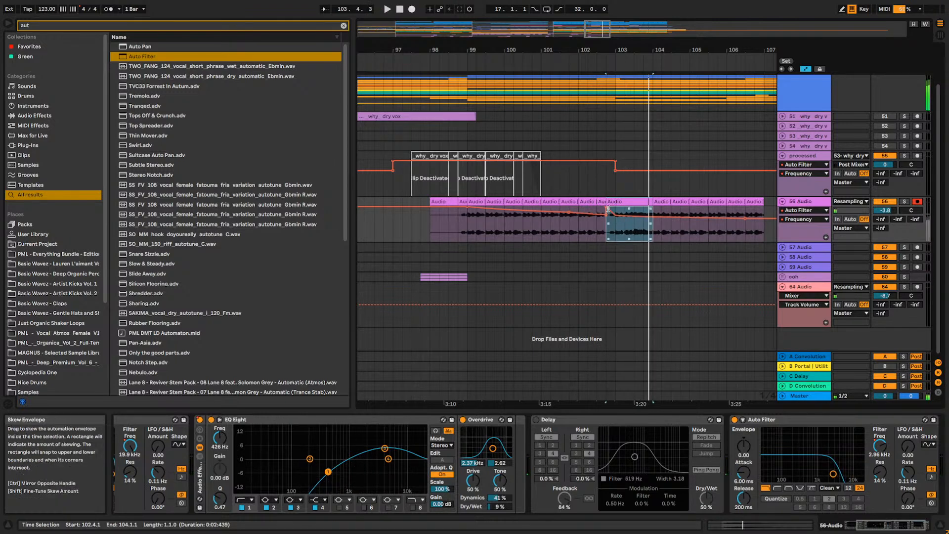
# Copy the ooh track's section from 97.2.1 to 99.1.1 and paste it at 101.2.1.
pyautogui.click(421, 248)
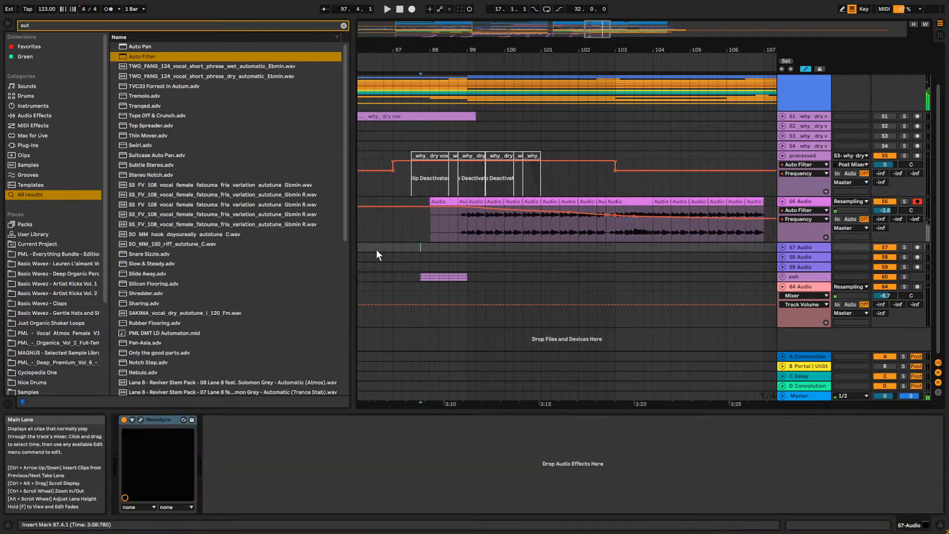
pyautogui.moveTo(474, 278); pyautogui.dragTo(471, 279)
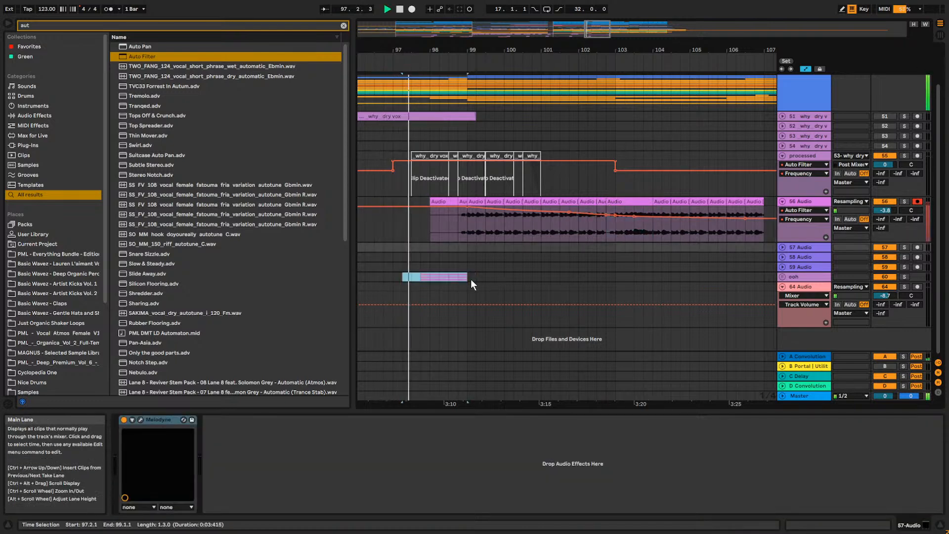
pyautogui.click(558, 275)
pyautogui.hotkey('ctrl', 'v')
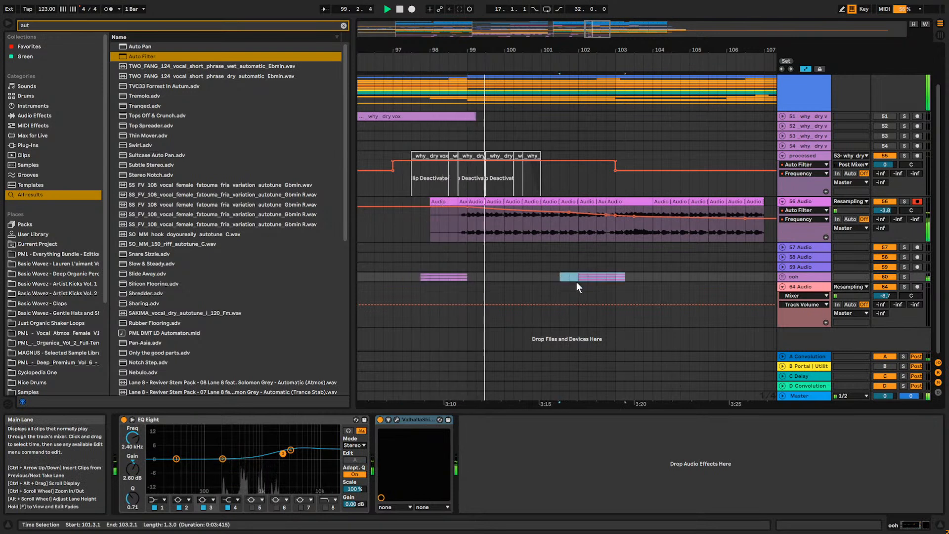
pyautogui.hotkey('ctrl', 'z')
pyautogui.click(551, 276)
pyautogui.hotkey('ctrl', 'v')
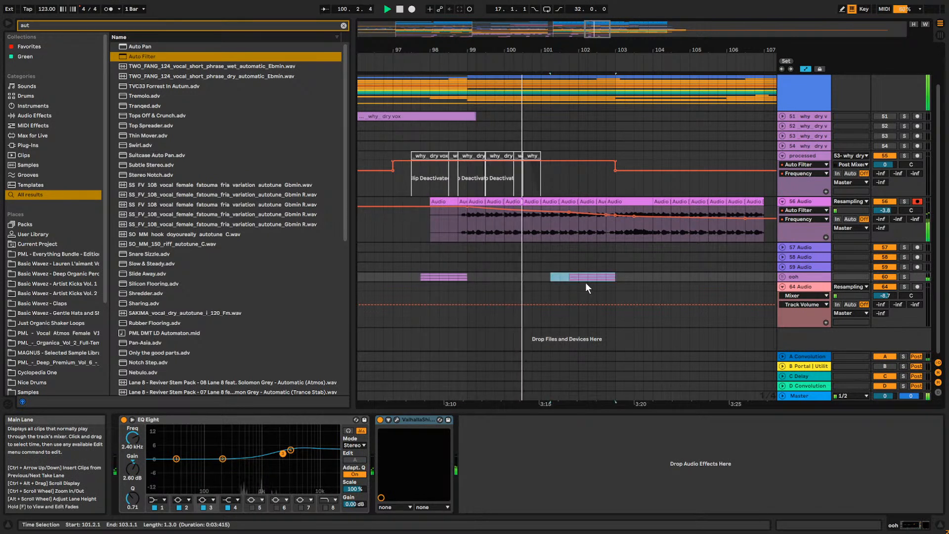
pyautogui.click(643, 257)
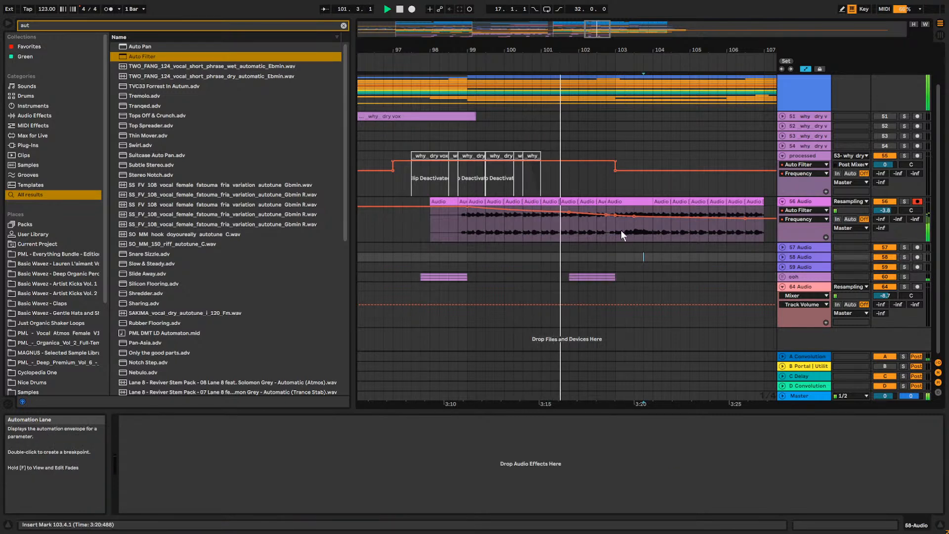
# Extend the 102.4.1 clip to 107.1.1 and raise the filter cutoff near bar 103 to restart the downward sweep.
pyautogui.moveTo(616, 215); pyautogui.dragTo(751, 203)
pyautogui.click(402, 235)
pyautogui.click(374, 232)
pyautogui.press('space')
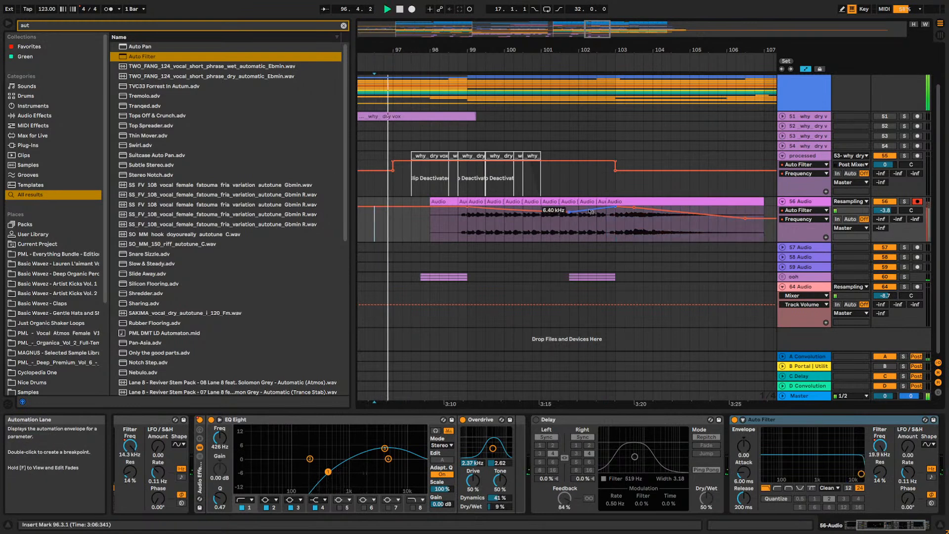
# Shape the cutoff envelope to fall until 102.4.1 and rise steeply into bar 103, and audition it from 95.1.1.
pyautogui.moveTo(598, 29); pyautogui.dragTo(599, 67)
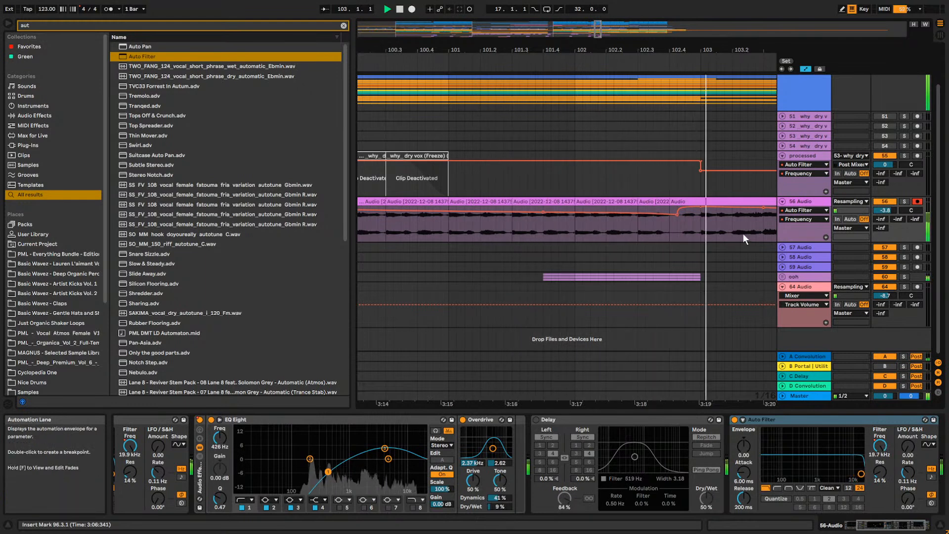
pyautogui.moveTo(597, 30); pyautogui.dragTo(594, 2)
pyautogui.click(424, 220)
pyautogui.press('space')
pyautogui.press('space')
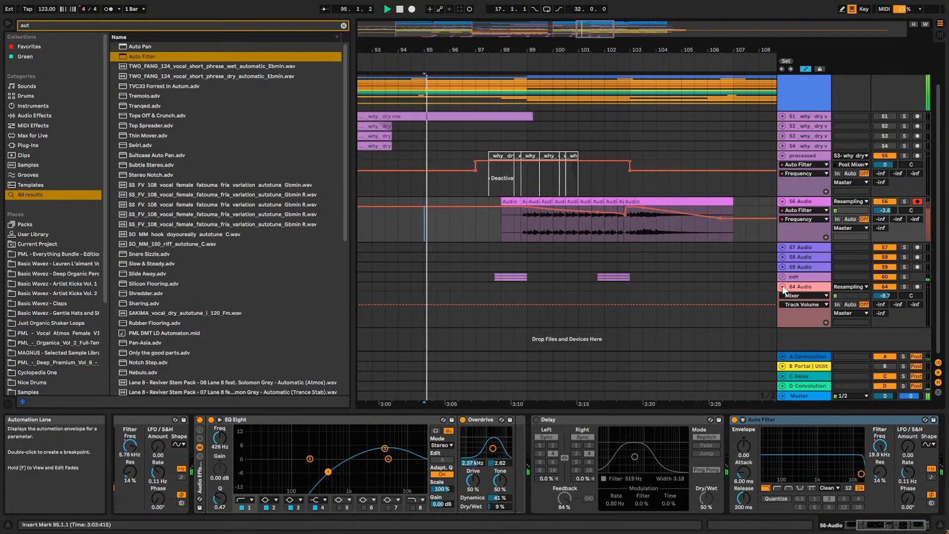
pyautogui.press('space')
# Find the Delay effect in the browser and add it after the Auto Filter on 56 Audio.
pyautogui.click(343, 26)
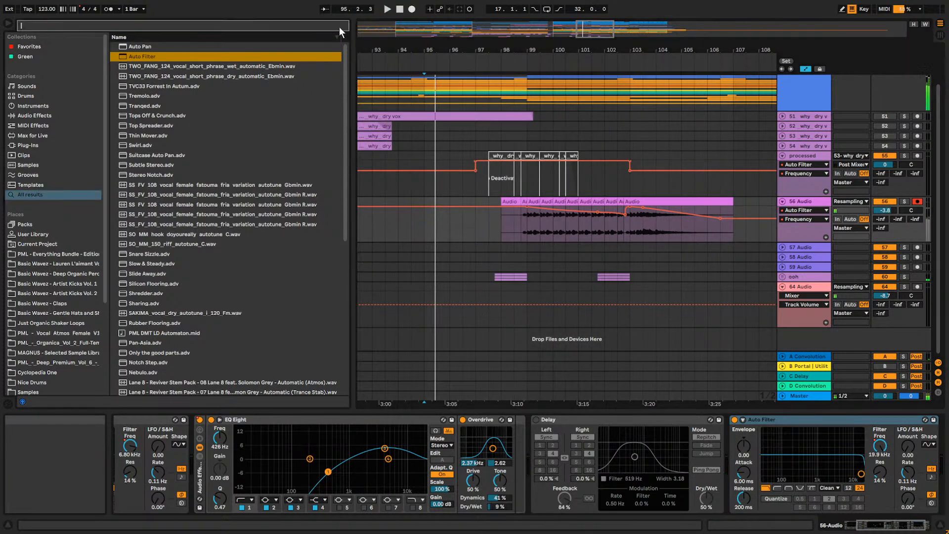
pyautogui.write('de')
pyautogui.doubleClick(137, 76)
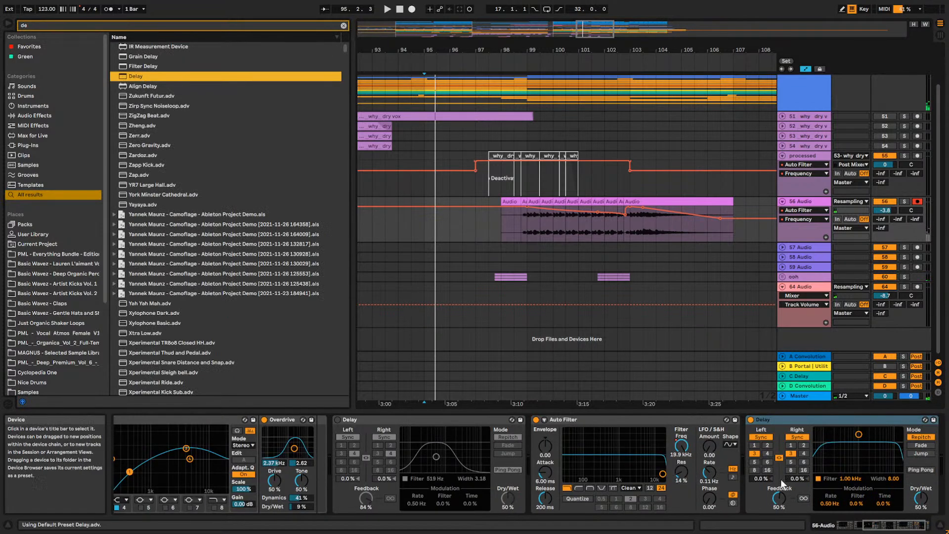
# Set the new Delay to one sixteenth with Ping Pong, filter at 1.12 kHz with width 2.40, and 40 % dry/wet while playing.
pyautogui.click(804, 445)
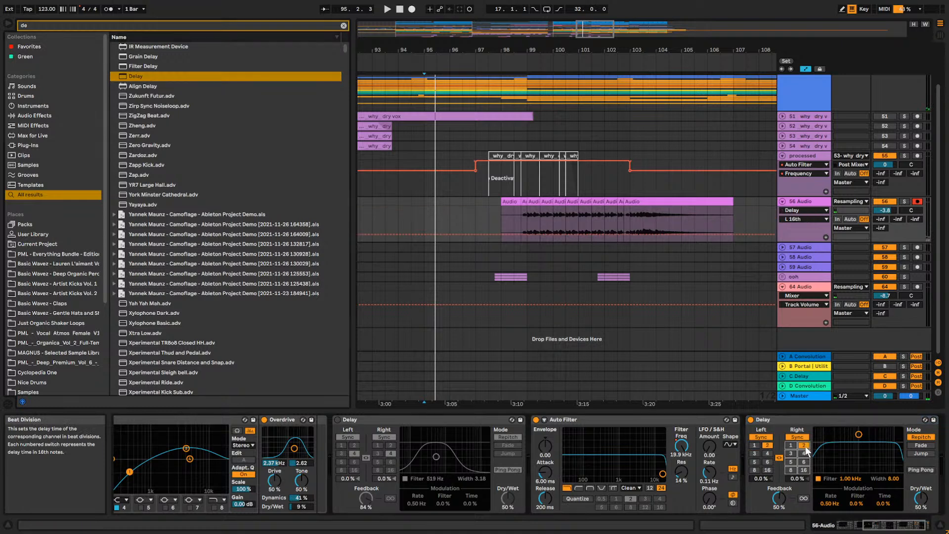
pyautogui.click(917, 470)
pyautogui.moveTo(854, 434); pyautogui.dragTo(858, 455)
pyautogui.click(754, 445)
pyautogui.click(779, 498)
pyautogui.press('space')
pyautogui.moveTo(920, 497); pyautogui.dragTo(920, 502)
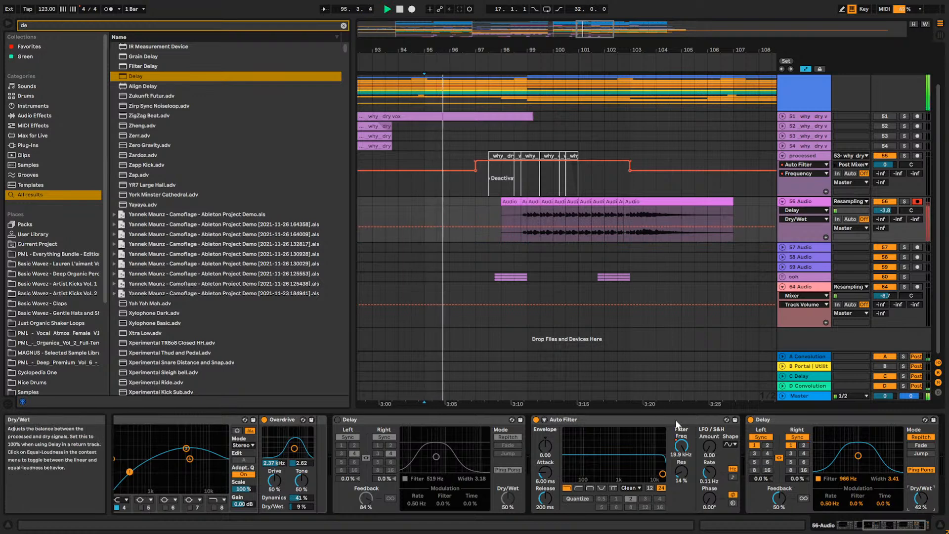
pyautogui.moveTo(861, 461); pyautogui.dragTo(860, 460)
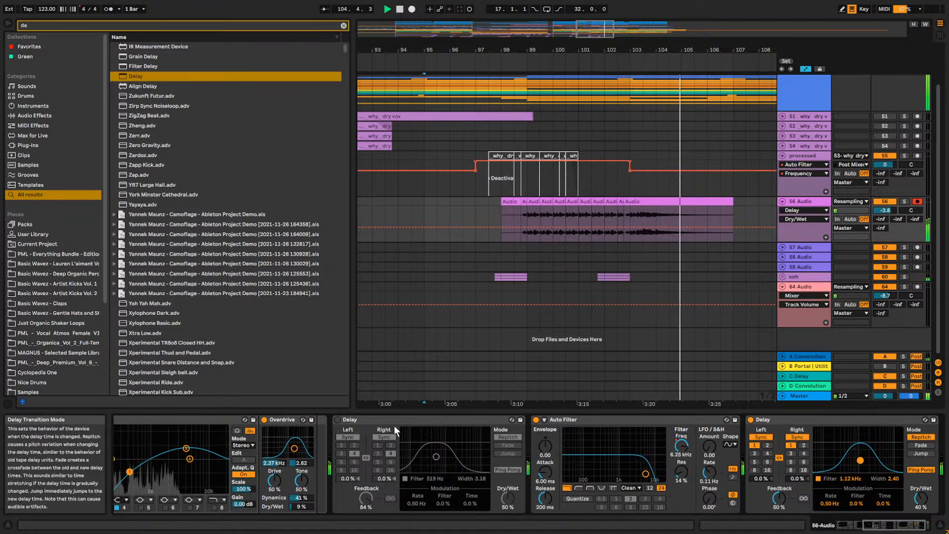
# Lower 56 Audio's filter cutoff envelope to about 6.06 kHz up to bar 97, dip it near 98.3, and play from 97.3.1.
pyautogui.click(682, 445)
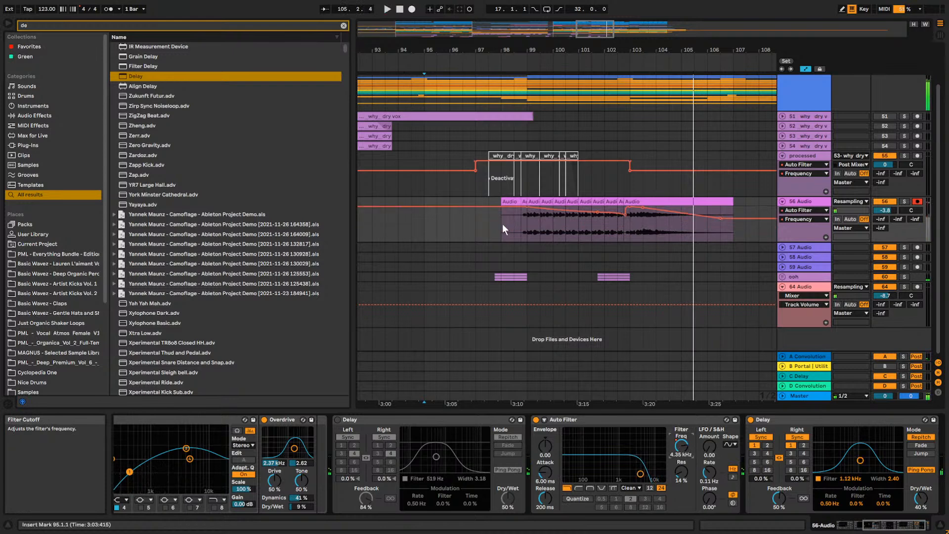
pyautogui.moveTo(524, 208); pyautogui.dragTo(514, 213)
pyautogui.click(476, 213)
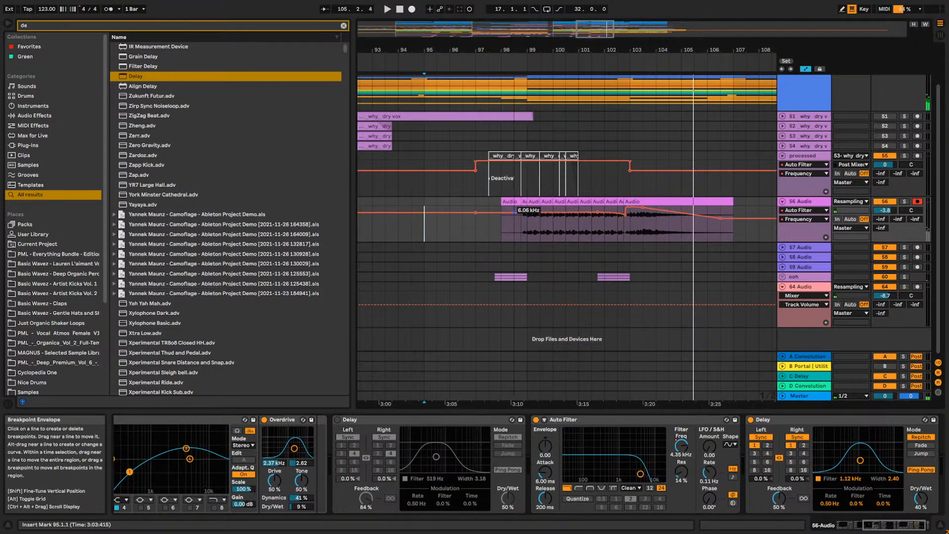
pyautogui.click(493, 224)
pyautogui.press('space')
# Smooth the cutoff envelope into a gradual rise from about 101.3 to bar 103 and replay it from 97.3.1.
pyautogui.moveTo(597, 212); pyautogui.dragTo(597, 215)
pyautogui.click(626, 215)
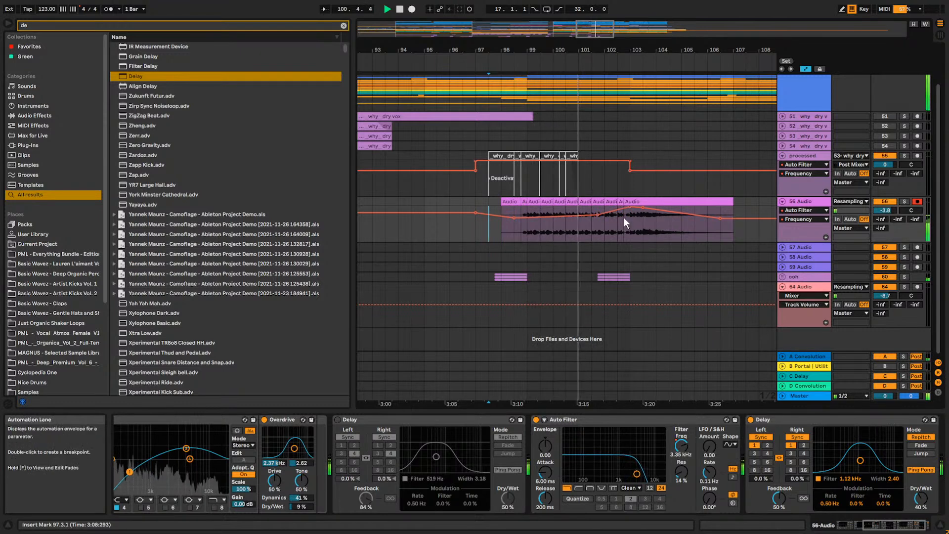
pyautogui.press('space')
pyautogui.press('space')
# Deepen the cutoff dip near 98.3 to about 755 Hz, reshape the rise into bar 103, and audition from 94.1.1.
pyautogui.moveTo(514, 218); pyautogui.dragTo(514, 223)
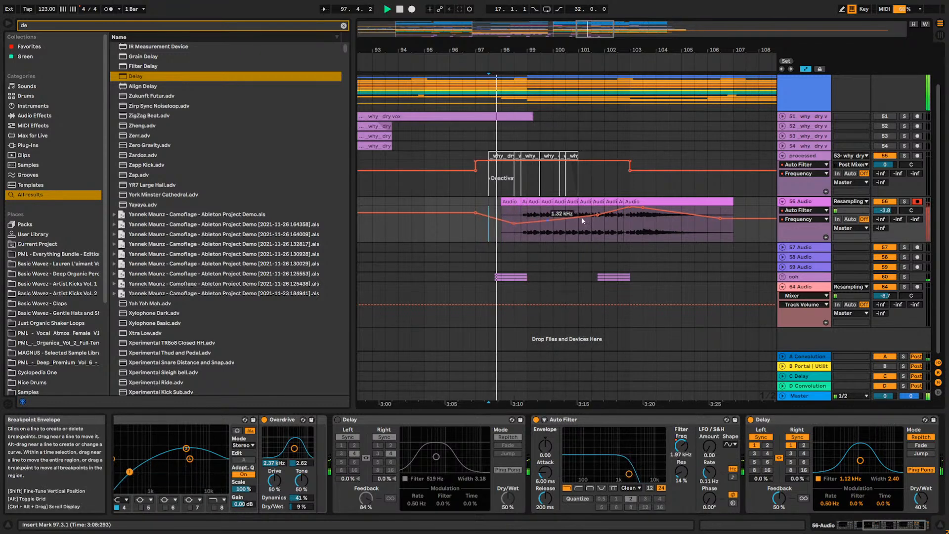
pyautogui.moveTo(597, 215); pyautogui.dragTo(599, 219)
pyautogui.click(631, 208)
pyautogui.moveTo(600, 219); pyautogui.dragTo(600, 215)
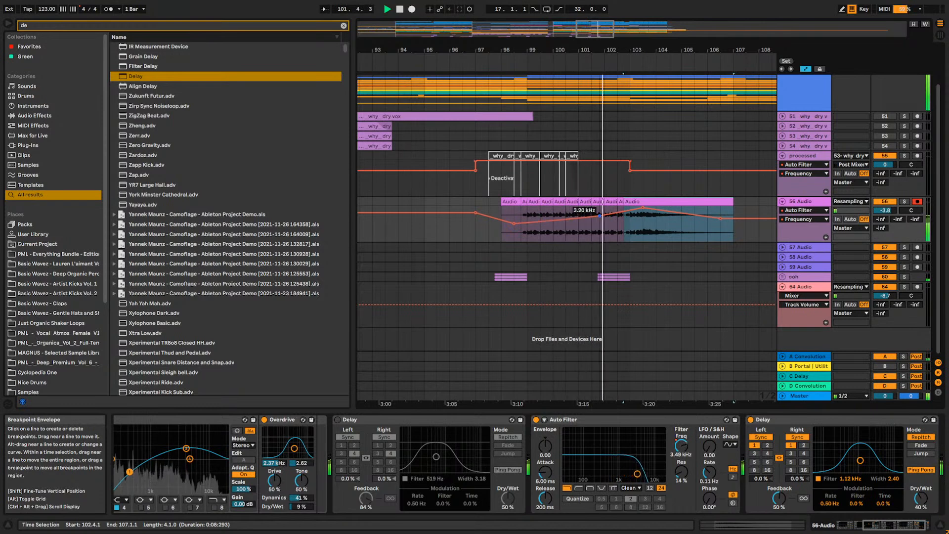
pyautogui.moveTo(643, 210); pyautogui.dragTo(626, 208)
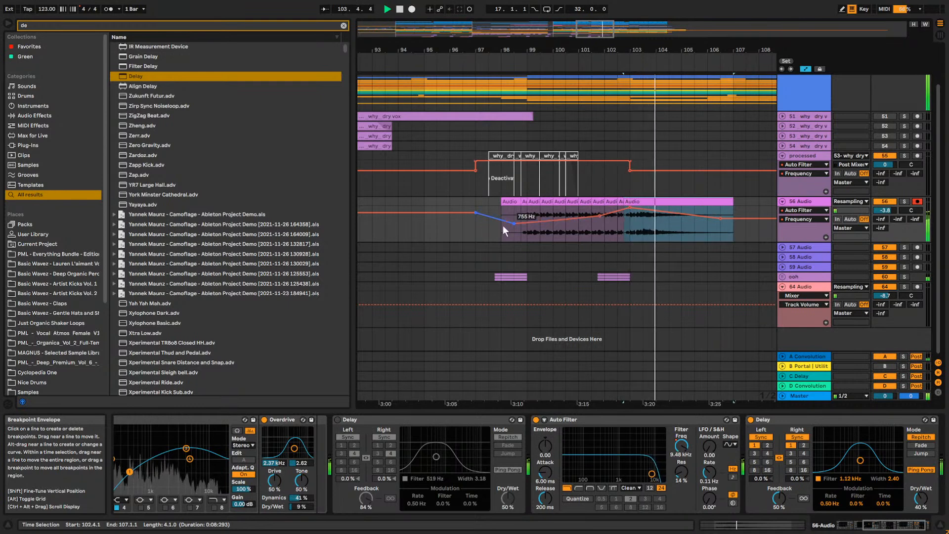
pyautogui.click(398, 230)
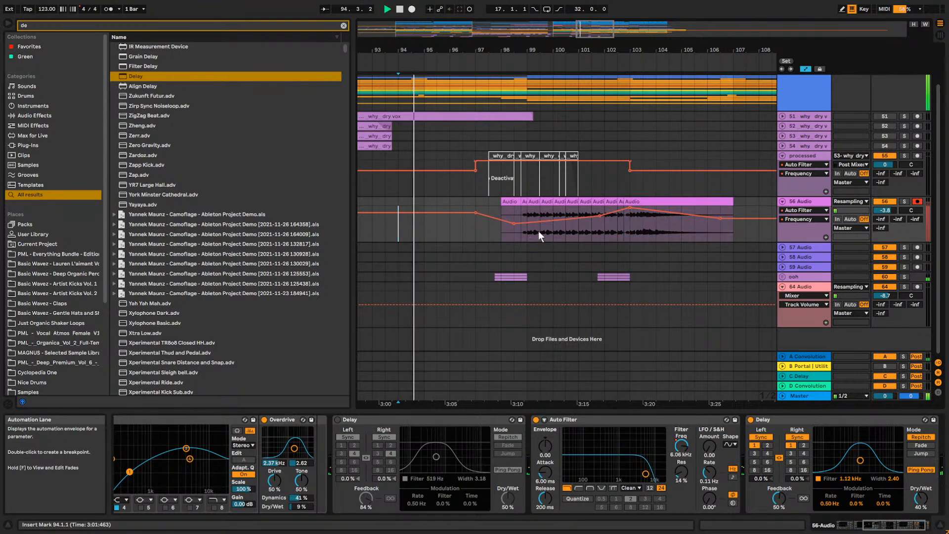
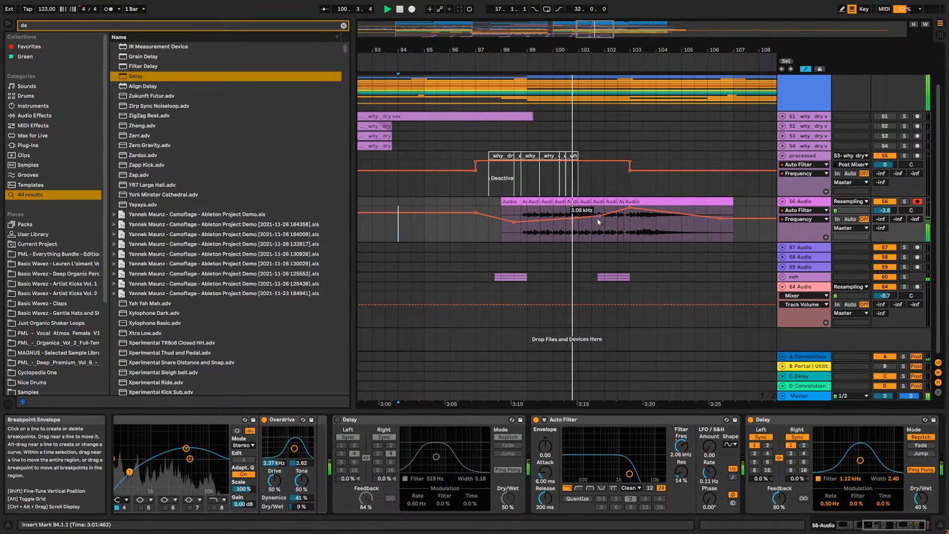
# Flatten the cutoff rise by moving its breakpoint to bar 103 at about 1.90 kHz, and audition the phrase repeats.
pyautogui.moveTo(600, 217); pyautogui.dragTo(630, 216)
pyautogui.press('space')
pyautogui.press('space')
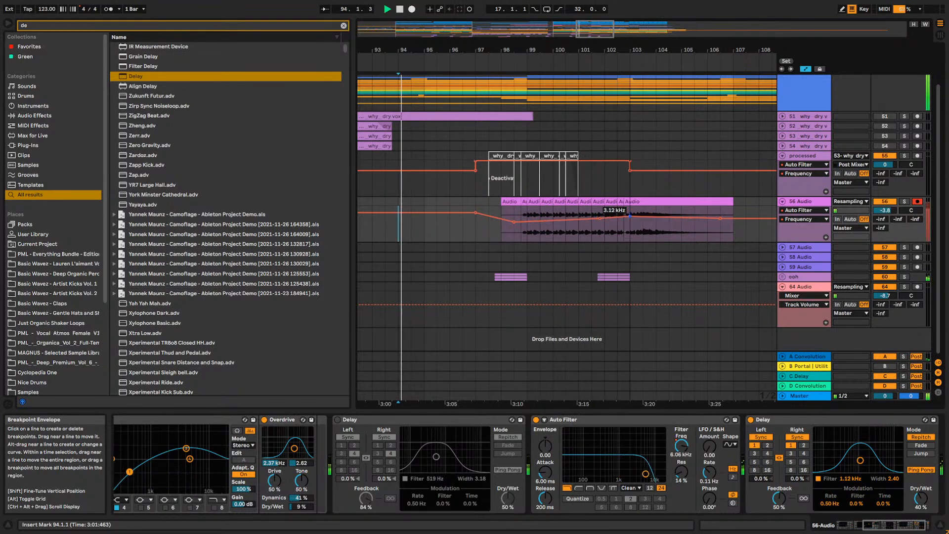
pyautogui.click(533, 202)
pyautogui.press('space')
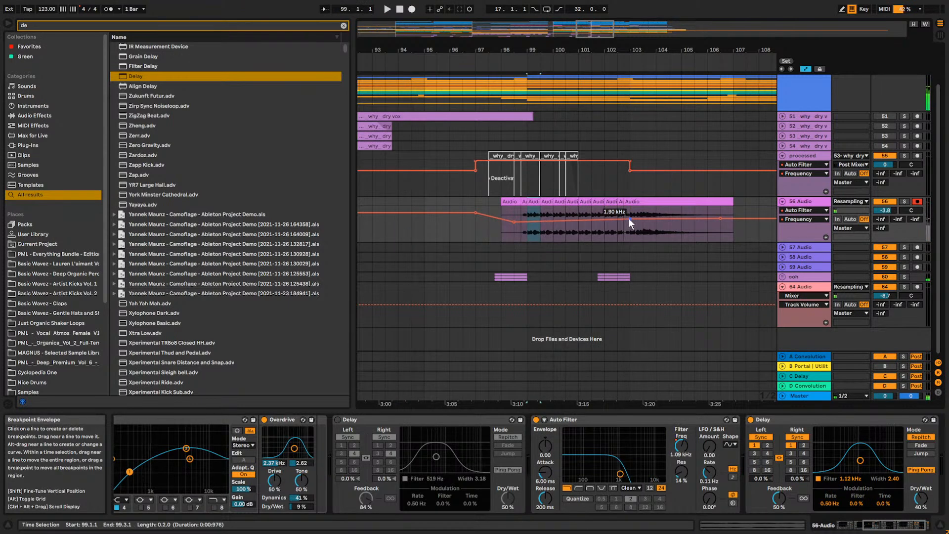
# Move the long phrase clip on 56 Audio from 102.4.1 to 112.4.1 and continue the half-bar repeats up to 103.1.1.
pyautogui.click(627, 202)
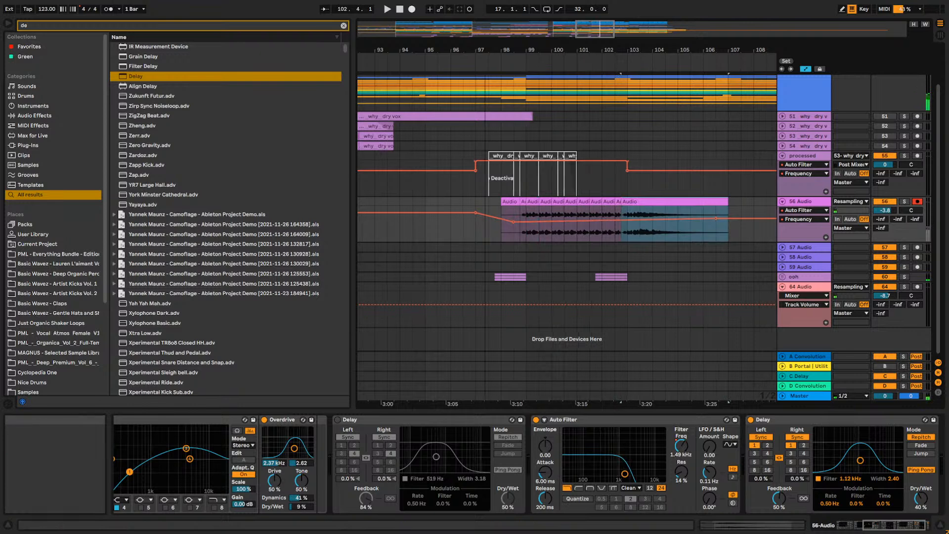
pyautogui.moveTo(612, 50); pyautogui.dragTo(588, 39)
pyautogui.moveTo(525, 201); pyautogui.dragTo(644, 209)
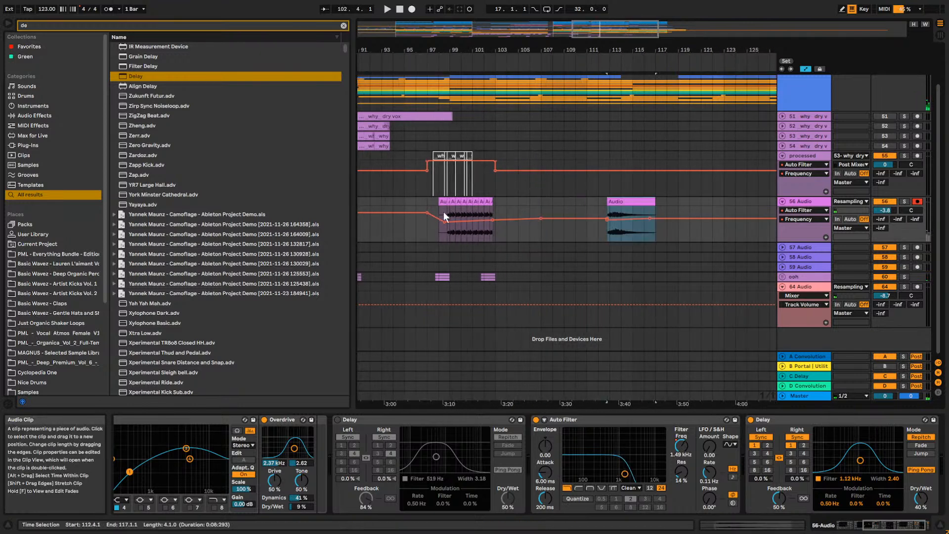
pyautogui.click(452, 207)
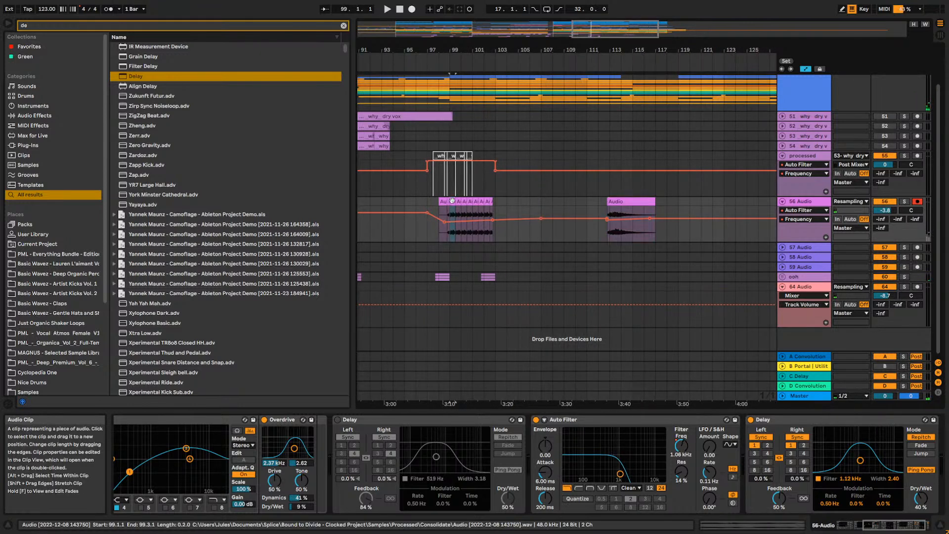
pyautogui.click(487, 201)
pyautogui.moveTo(486, 201); pyautogui.dragTo(492, 201)
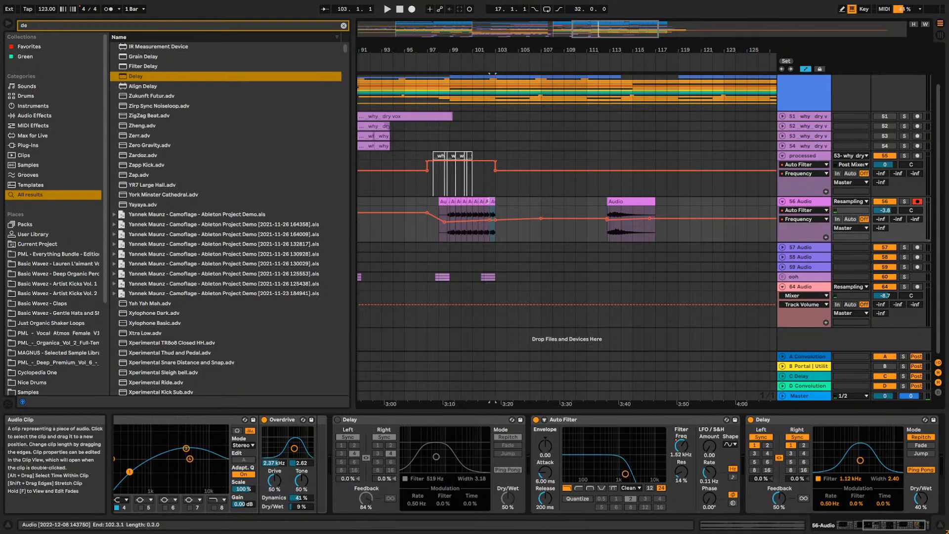
# Lock the automation envelopes and duplicate the phrase repeats up to 108.1.1 while playing from about bar 98.
pyautogui.click(820, 69)
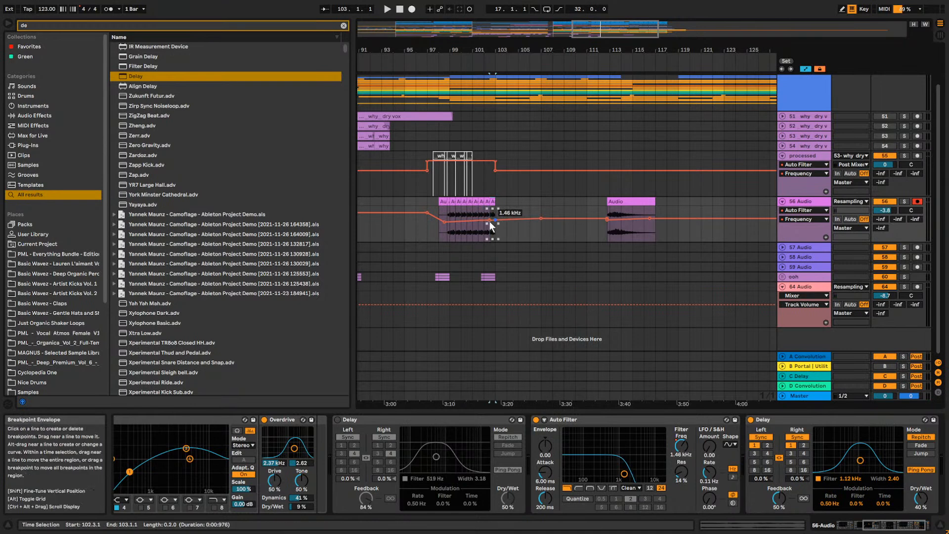
pyautogui.moveTo(511, 233); pyautogui.dragTo(488, 229)
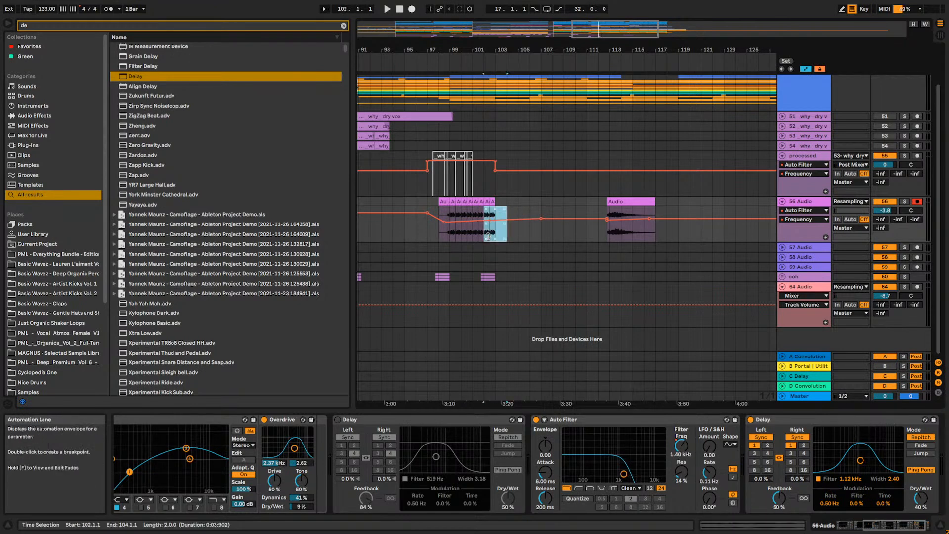
pyautogui.click(436, 238)
pyautogui.press('space')
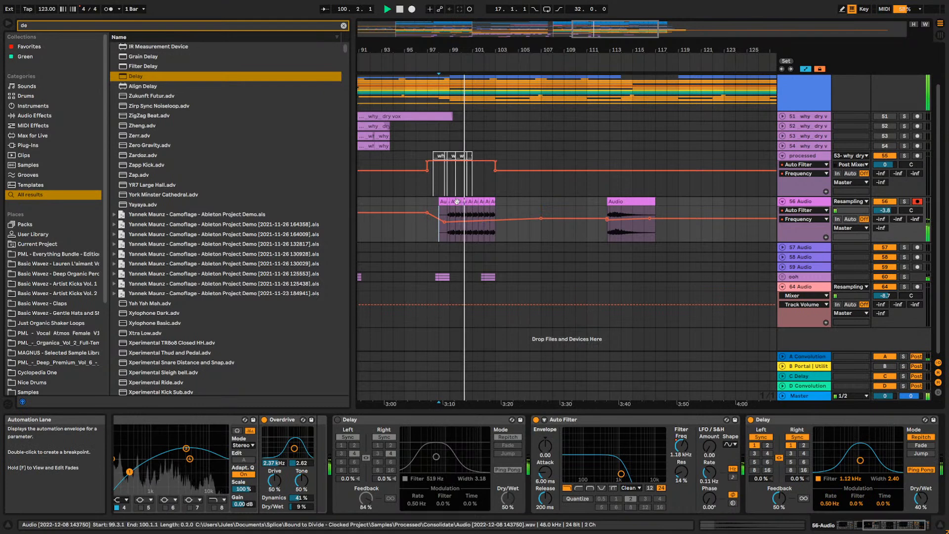
pyautogui.hotkey('ctrl', 'd')
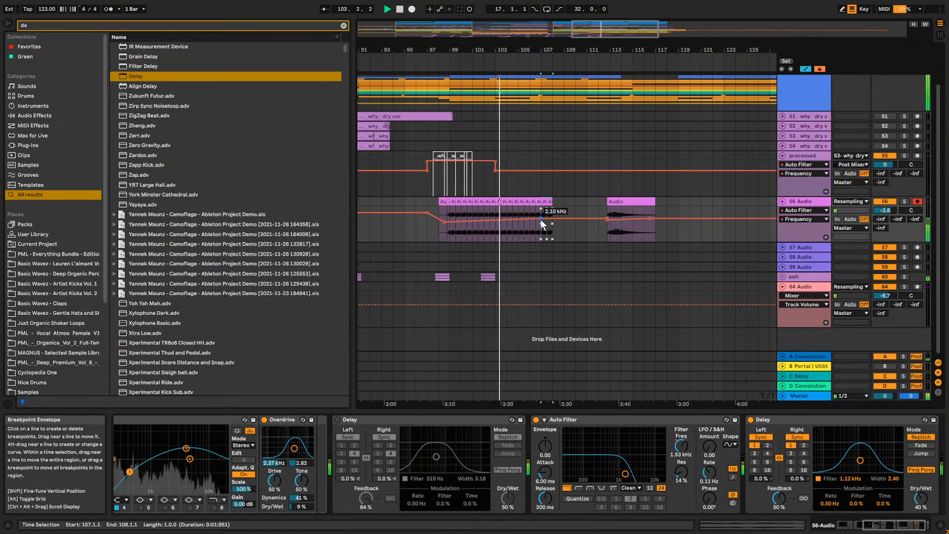
# Try to copy the ooh track's section from 101.1.1 to 103.1.1 and paste it at 106.1.1.
pyautogui.moveTo(470, 273); pyautogui.dragTo(494, 271)
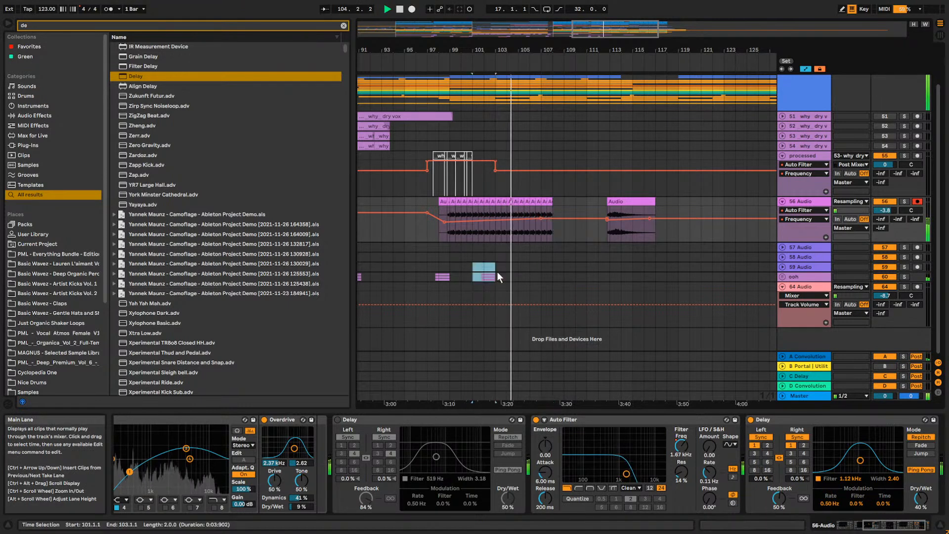
pyautogui.click(529, 275)
pyautogui.hotkey('ctrl', 'v')
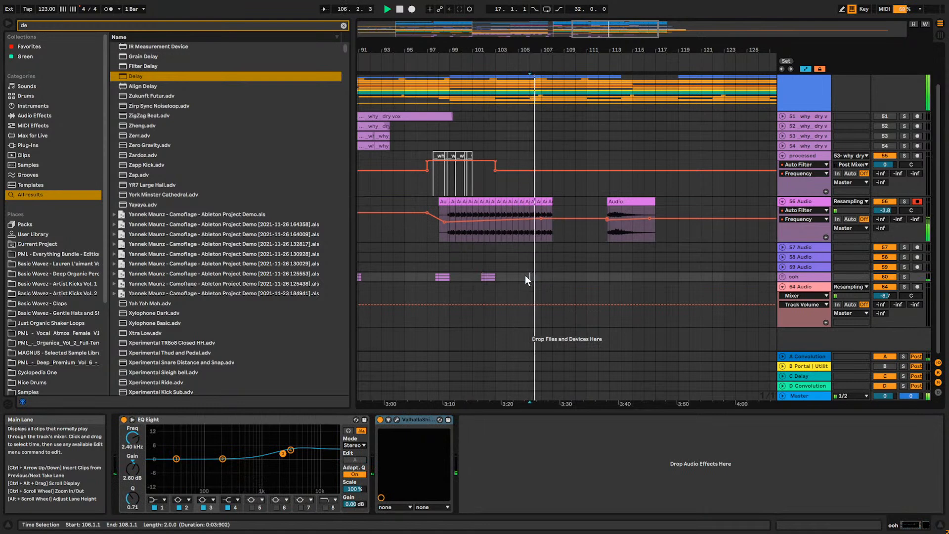
# Duplicate the last one-bar group of phrase repeats on 56 Audio from 108.1.1 until it reaches 113.1.1.
pyautogui.click(551, 203)
pyautogui.keyDown('shift'); pyautogui.click(545, 202); pyautogui.keyUp('shift')
pyautogui.hotkey('ctrl', 'd')
pyautogui.hotkey('ctrl', 'd')
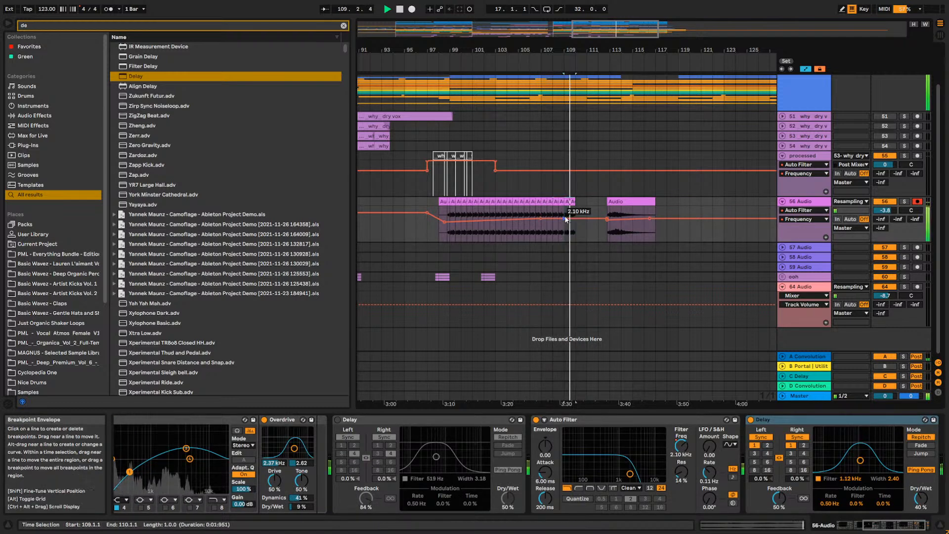
pyautogui.hotkey('ctrl', 'd')
pyautogui.hotkey('ctrl', 'd')
pyautogui.hotkey('ctrl', 'd')
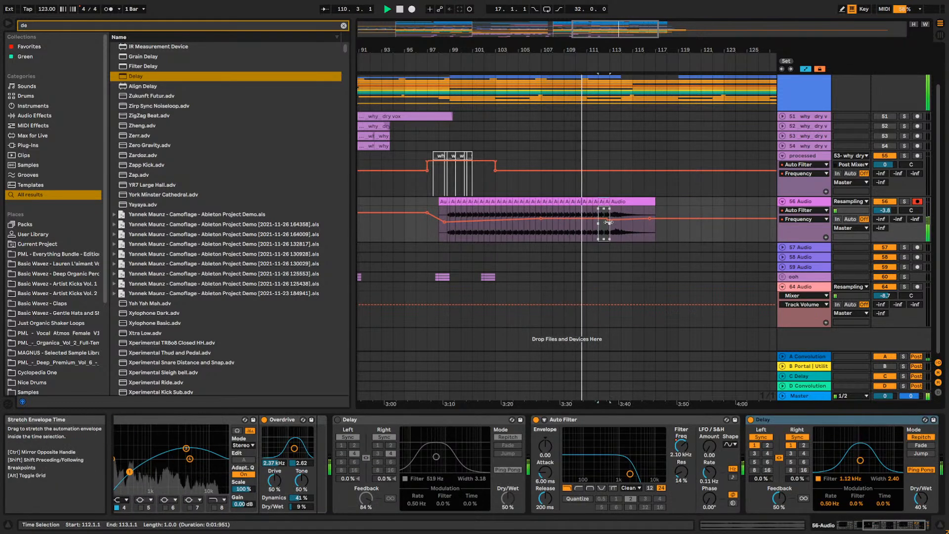
# Move the closing long phrase clip to 114.1.1, fill the gap before it with another repeat group, and audition from 110.1.1.
pyautogui.moveTo(622, 218); pyautogui.dragTo(621, 217)
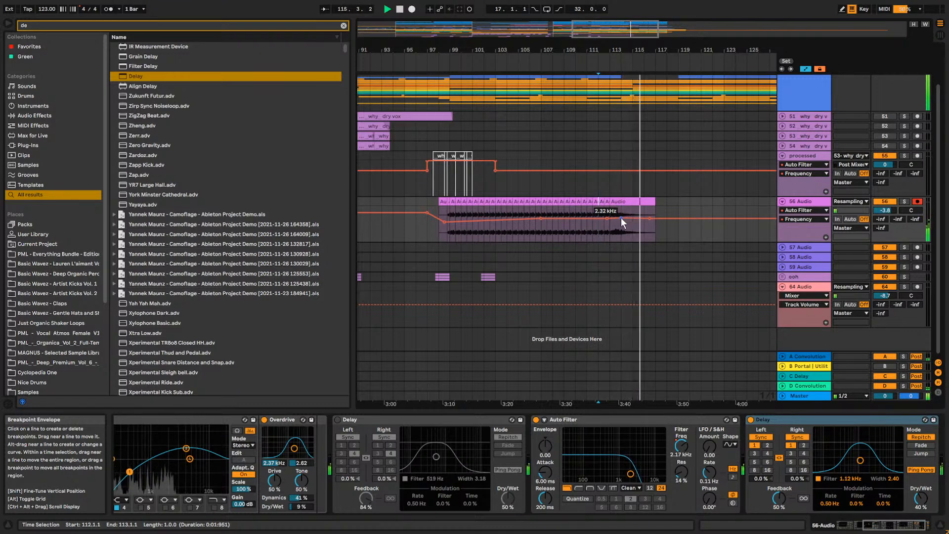
pyautogui.click(657, 199)
pyautogui.press('space')
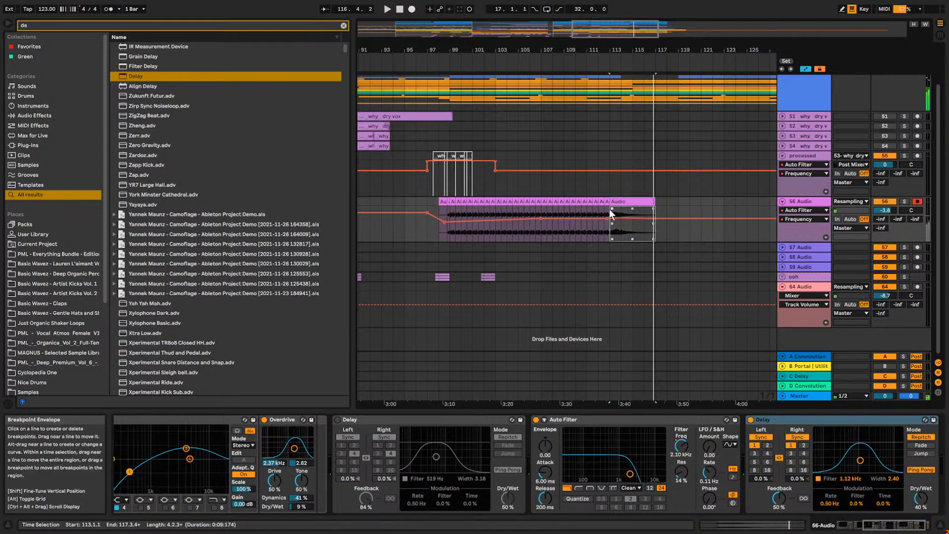
pyautogui.moveTo(637, 202); pyautogui.dragTo(648, 202)
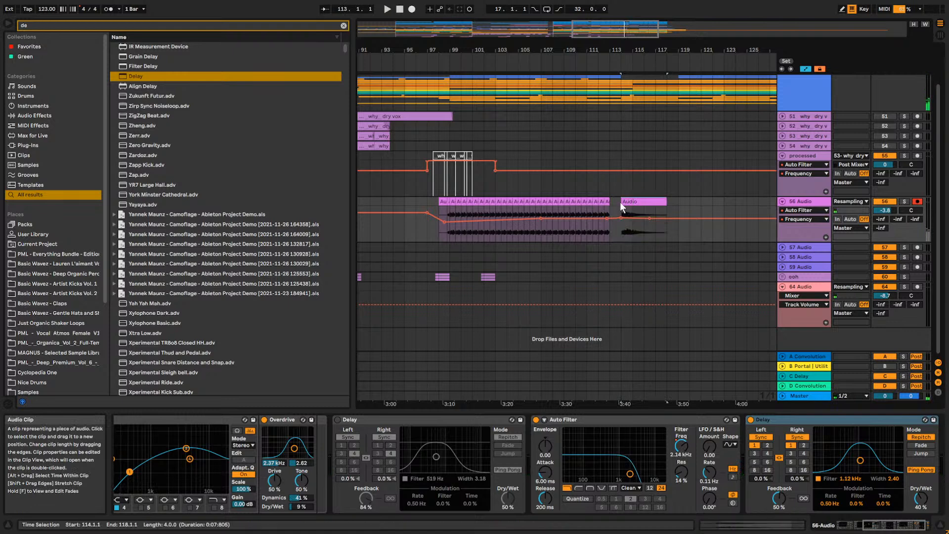
pyautogui.hotkey('ctrl', 'd')
pyautogui.click(575, 229)
pyautogui.press('space')
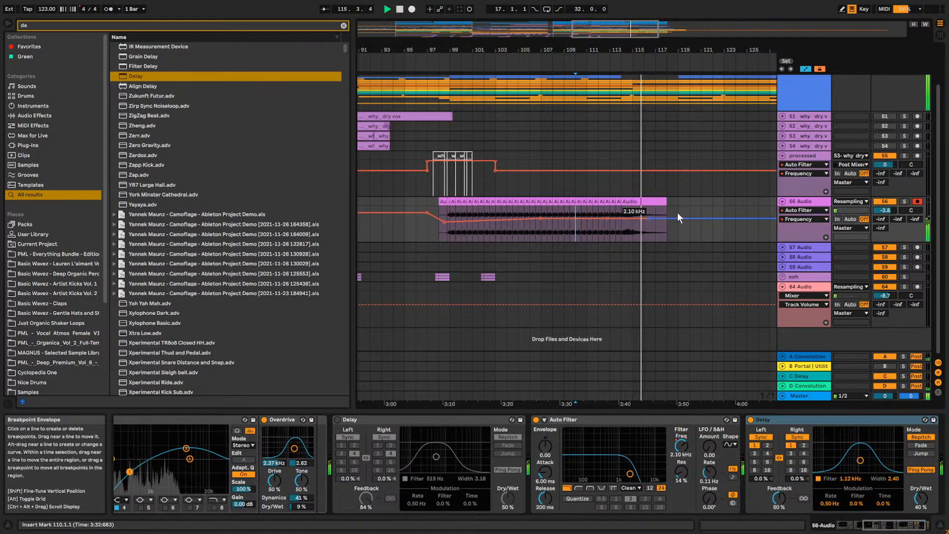
# Copy 64 Audio's section from 57.1.1 to 65.1.1 into drop 2 at 83.1.1 and 91.1.1.
pyautogui.moveTo(615, 43); pyautogui.dragTo(615, 5)
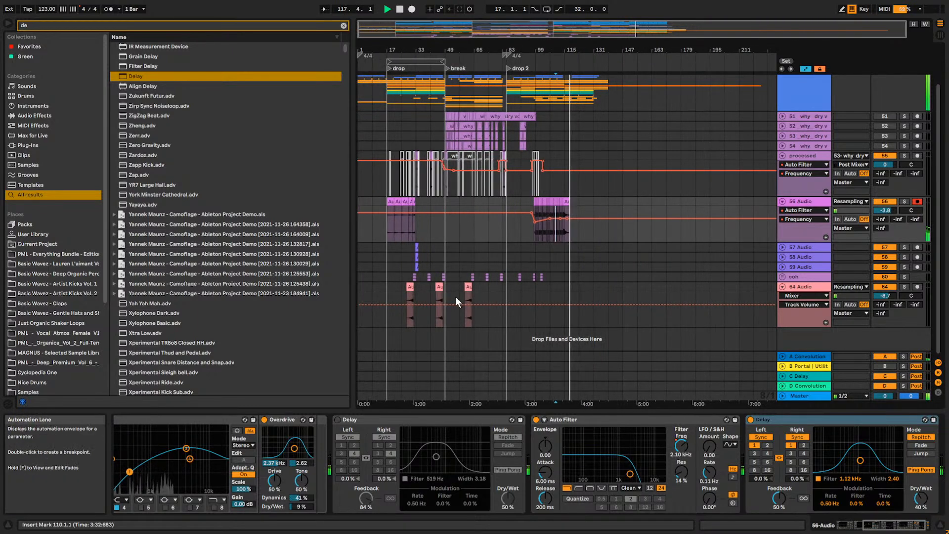
pyautogui.click(468, 287)
pyautogui.click(502, 289)
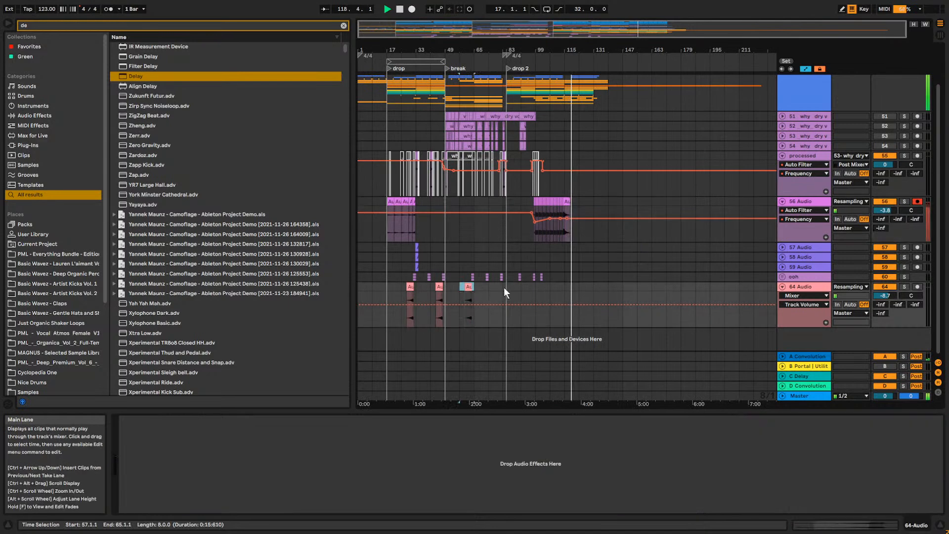
pyautogui.hotkey('ctrl', 'v')
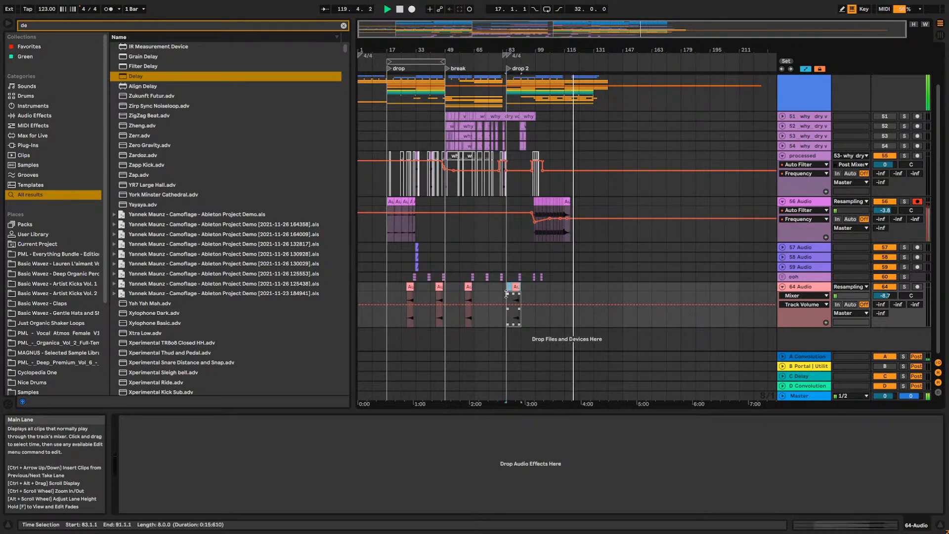
pyautogui.moveTo(520, 289); pyautogui.dragTo(506, 292)
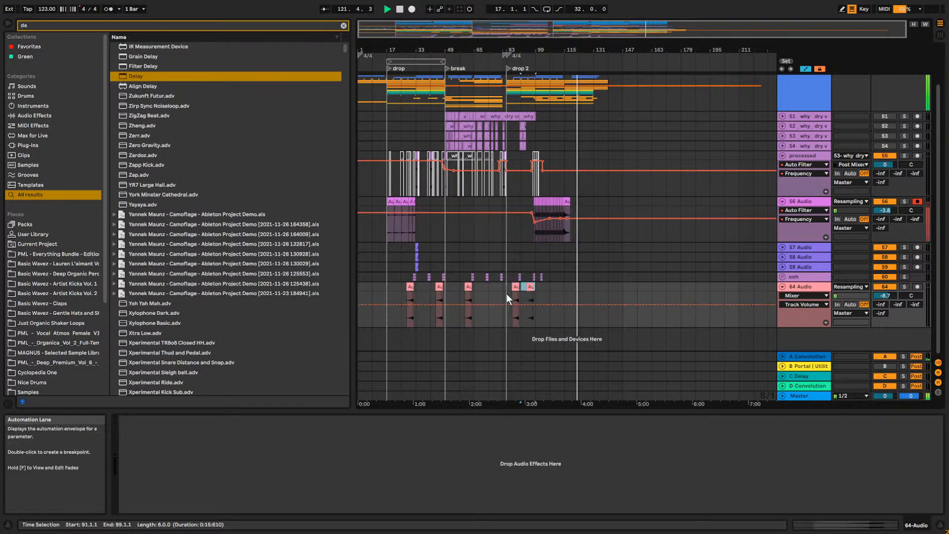
# Copy the 93.1.1 to 99.1.1 section of the ooh and 64 Audio tracks and paste it at 109.1.1.
pyautogui.click(503, 288)
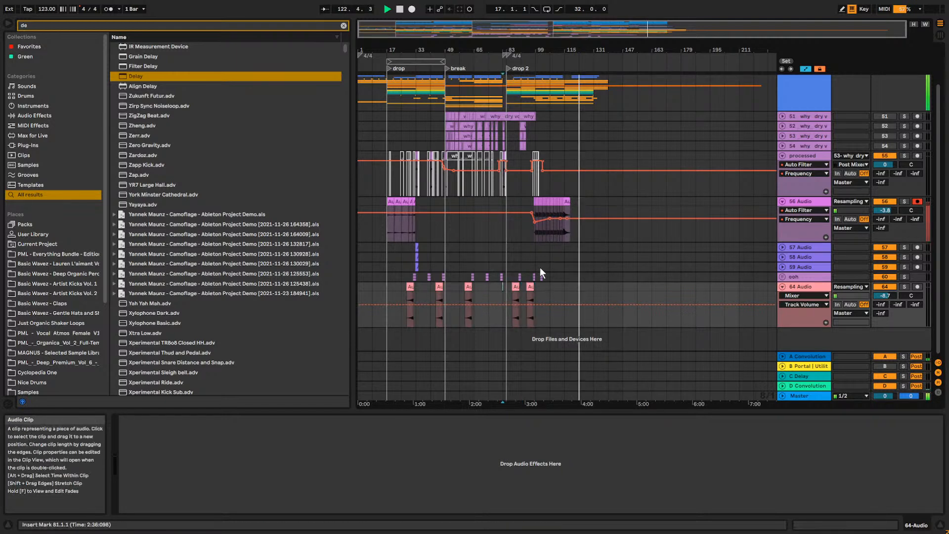
pyautogui.moveTo(572, 30); pyautogui.dragTo(575, 46)
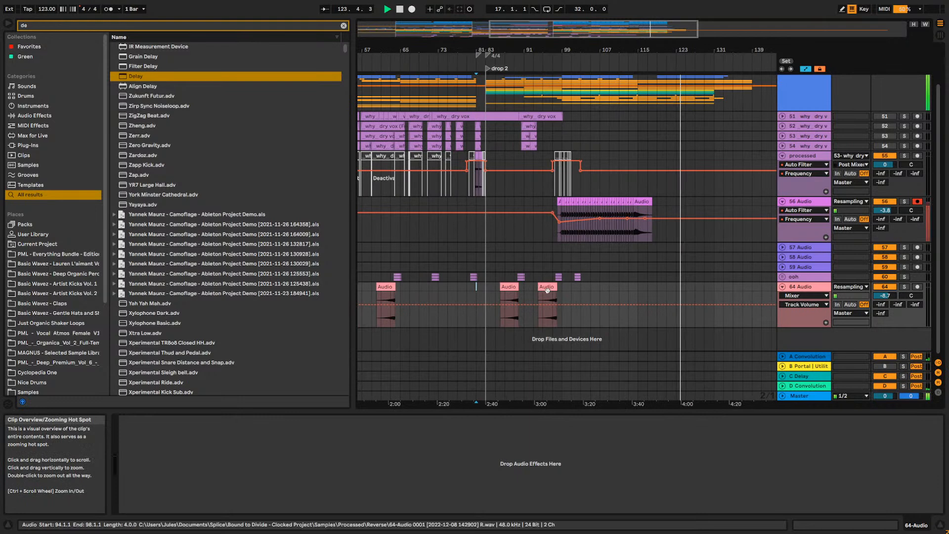
pyautogui.click(559, 291)
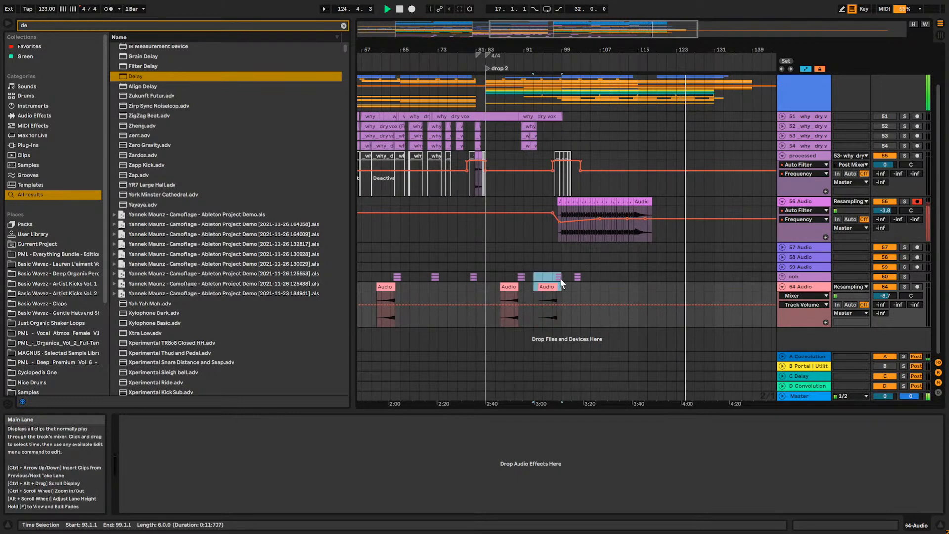
pyautogui.click(560, 277)
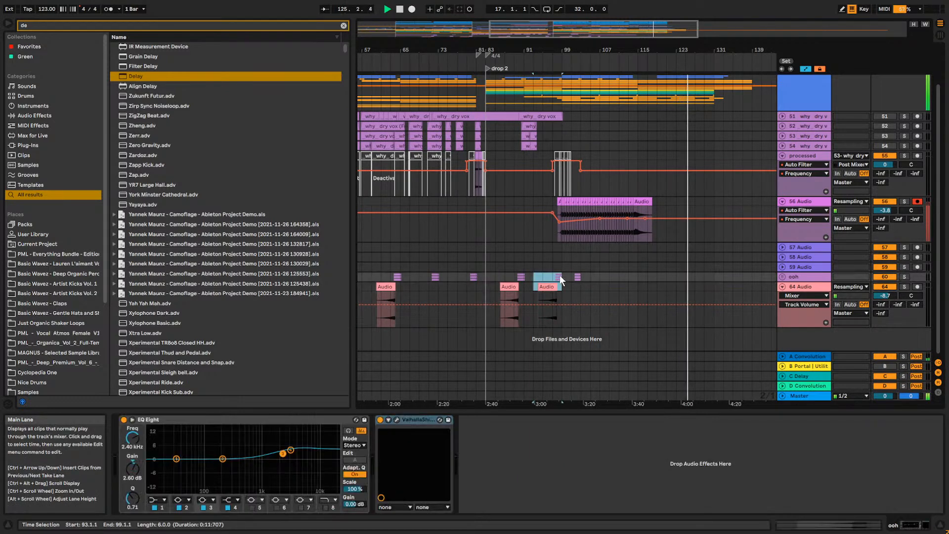
pyautogui.click(621, 278)
pyautogui.hotkey('ctrl', 'v')
pyautogui.hotkey('ctrl', 'z')
pyautogui.click(608, 278)
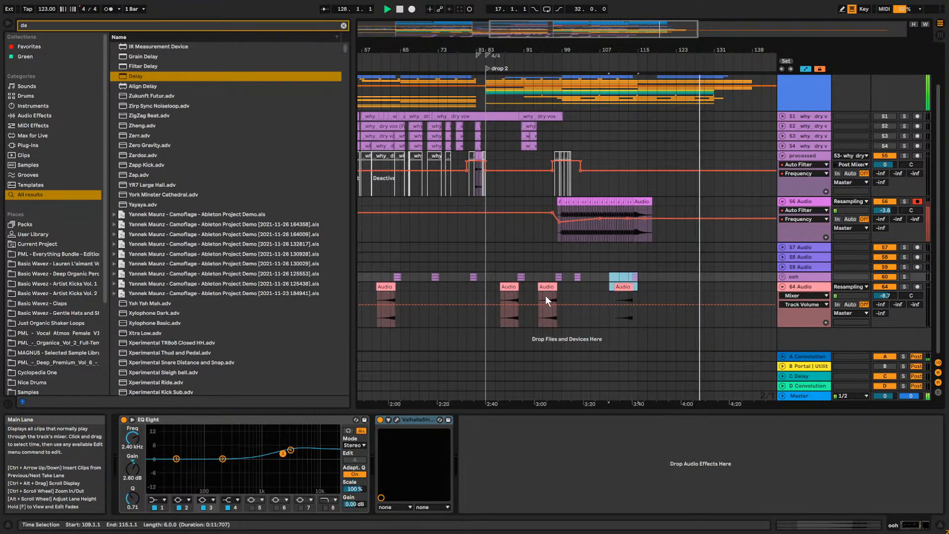
pyautogui.hotkey('ctrl', 'v')
# Play drop 2 from 81.1.1 and delete the 64 Audio clip spanning 94.1.1 to 98.1.1.
pyautogui.press('space')
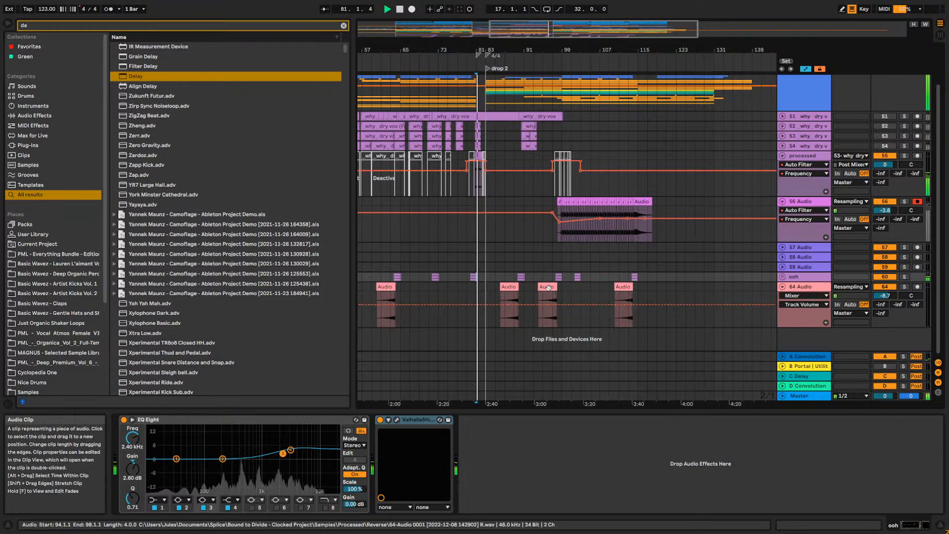
pyautogui.click(559, 299)
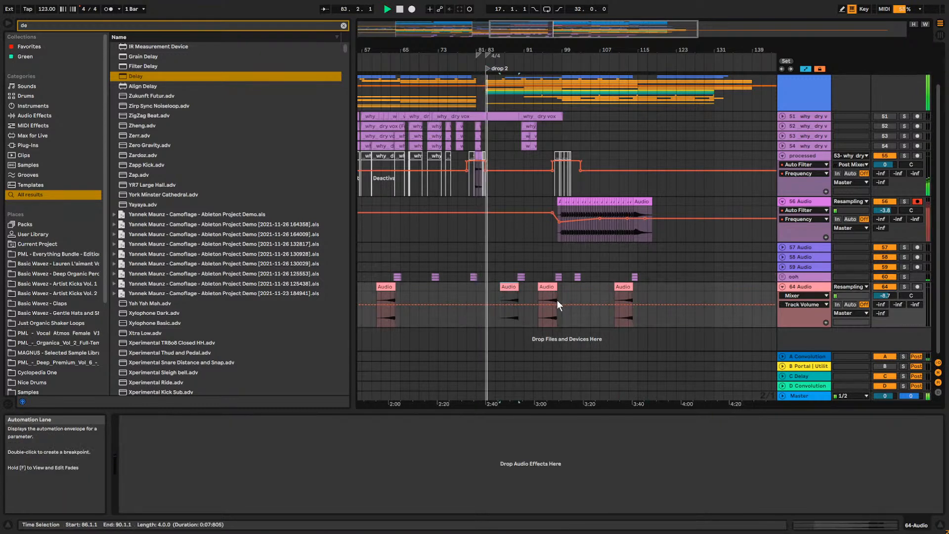
pyautogui.click(512, 287)
pyautogui.click(546, 296)
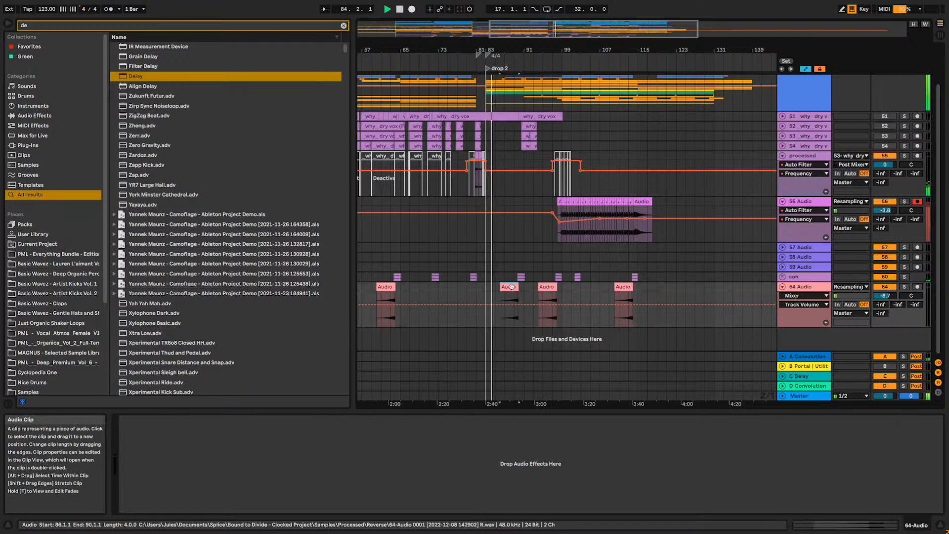
pyautogui.press('Delete')
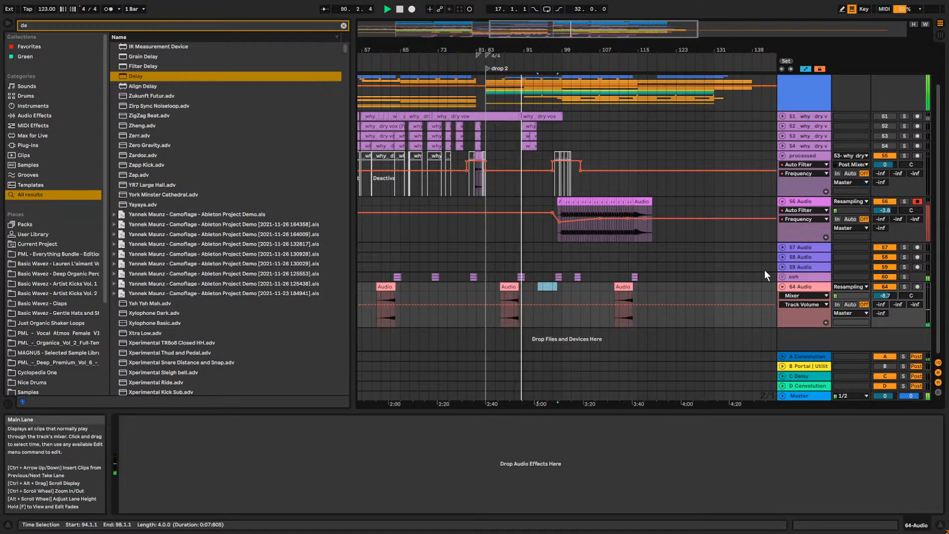
# Solo 64 Audio around its clip ending at 90.1.1, stop playback, and hide the automation lanes.
pyautogui.moveTo(560, 29); pyautogui.dragTo(561, 97)
pyautogui.click(667, 324)
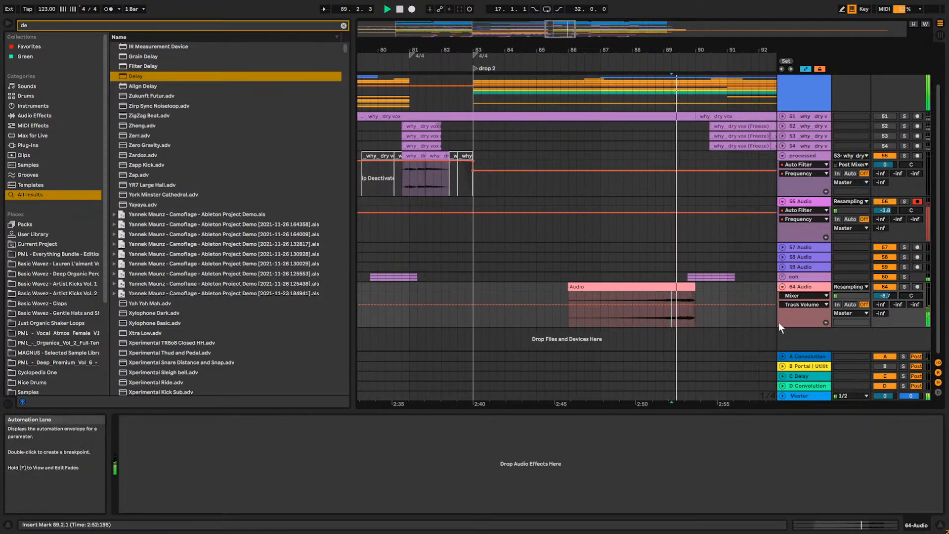
pyautogui.click(904, 288)
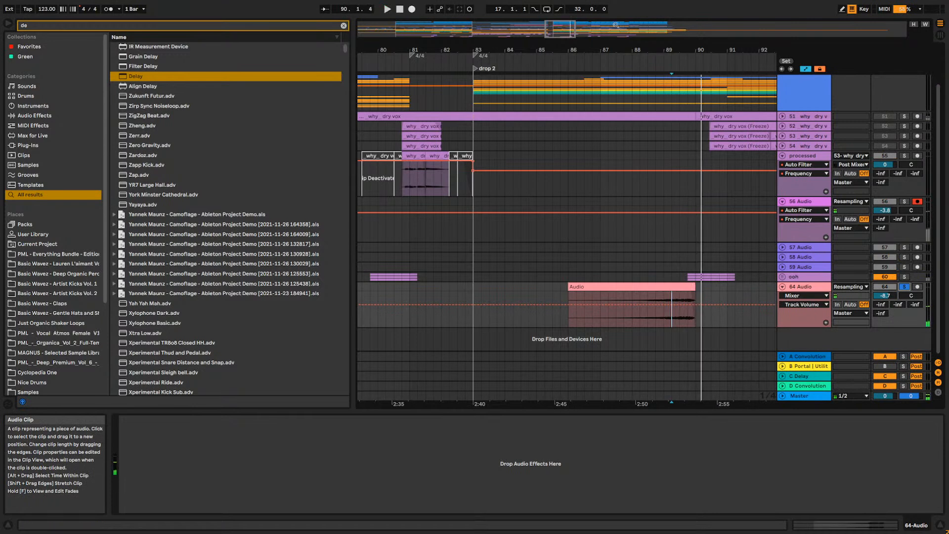
pyautogui.moveTo(561, 28); pyautogui.dragTo(564, 64)
pyautogui.click(735, 295)
pyautogui.click(804, 69)
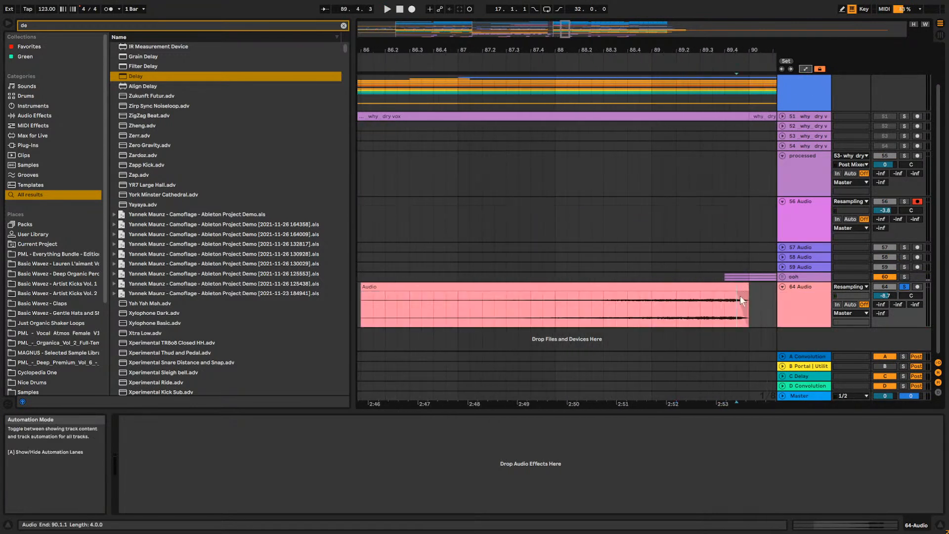
# Unfold the ooh group to compare its processed clips with the end of the 64 Audio clip.
pyautogui.click(783, 276)
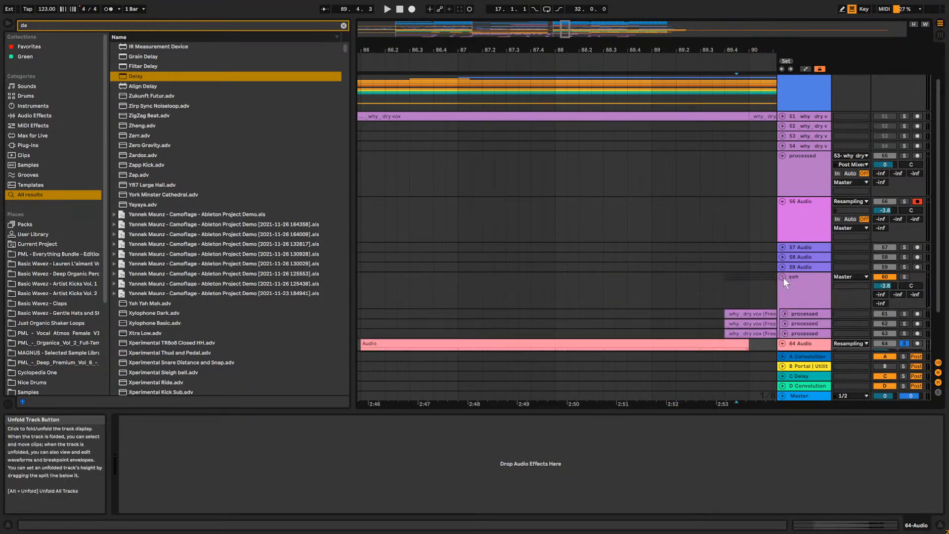
pyautogui.click(785, 310)
pyautogui.click(784, 312)
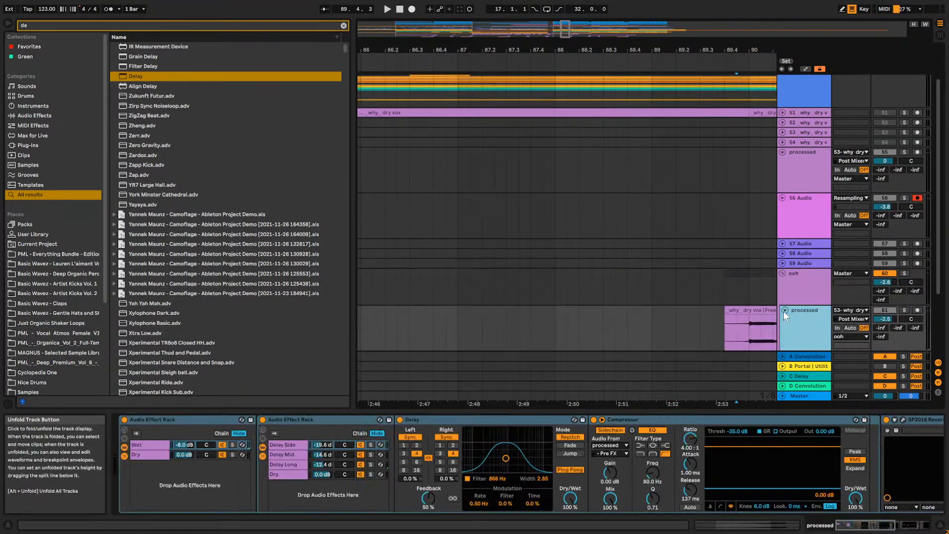
pyautogui.click(784, 310)
pyautogui.scroll(-3, 787, 272)
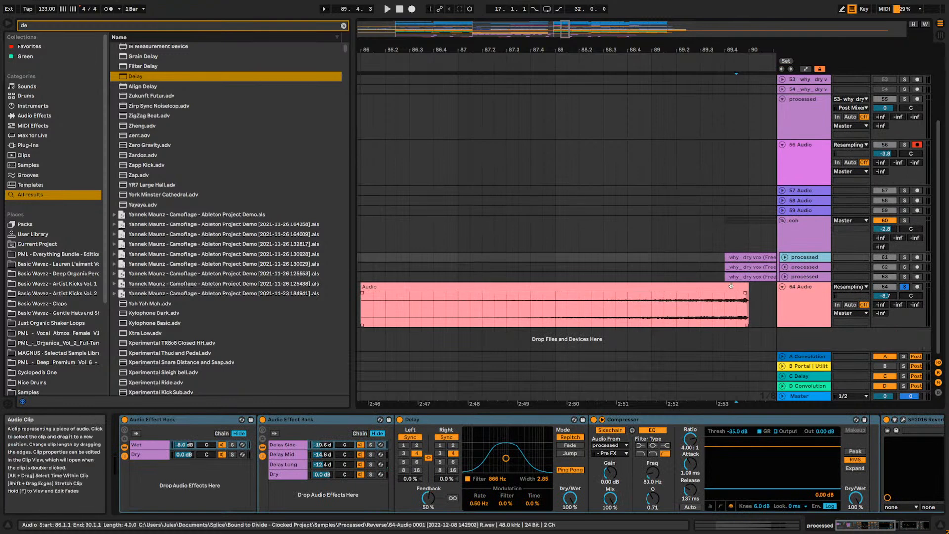
# Shift the 64 Audio clip to start at 86.1.3, end it at 90.1.1, minimize its fade-out, and audition it.
pyautogui.click(756, 292)
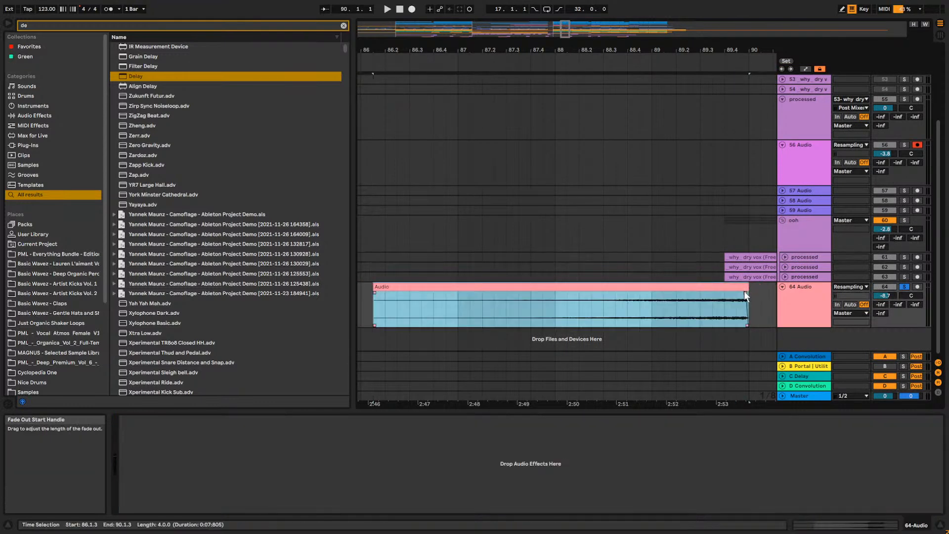
pyautogui.moveTo(746, 293); pyautogui.dragTo(749, 293)
pyautogui.click(689, 309)
pyautogui.press('space')
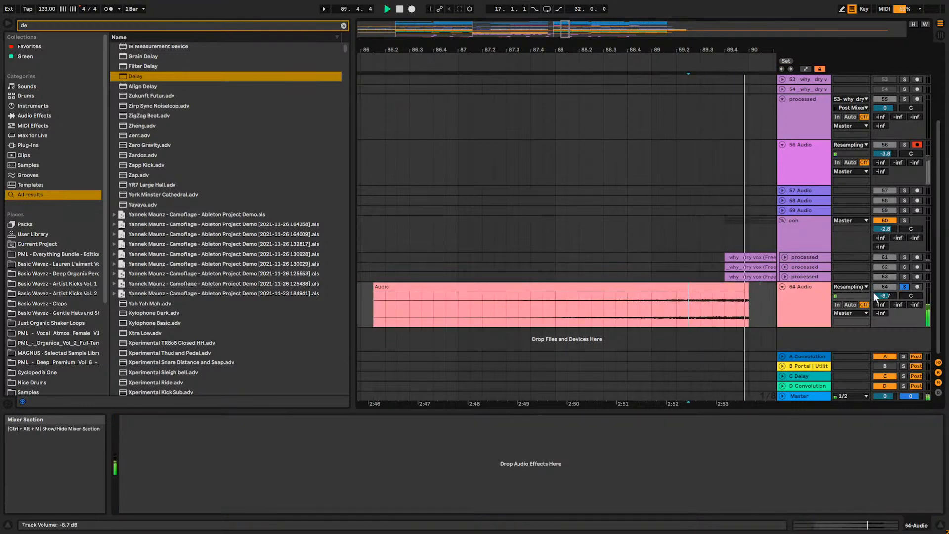
# Audition the ooh group soloed together with 64 Audio around bar 90, then clear the solos.
pyautogui.click(900, 221)
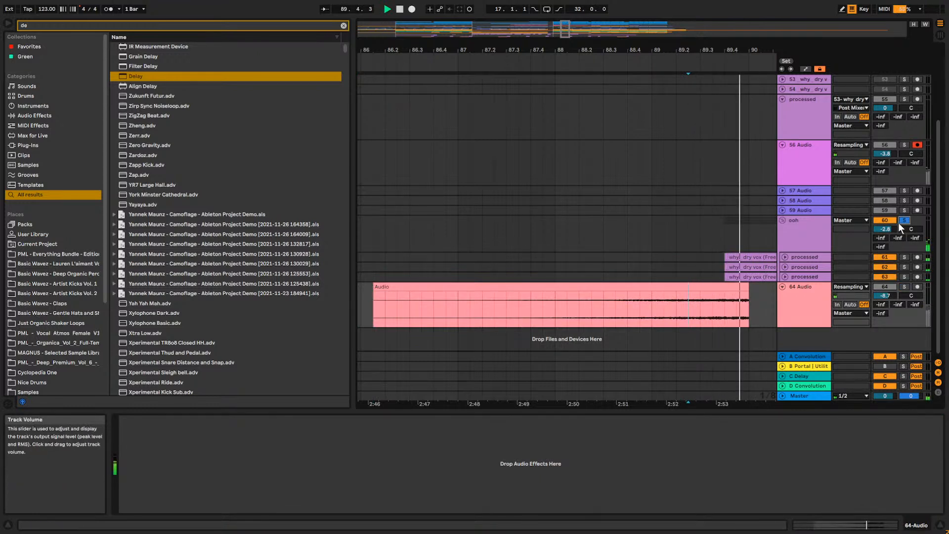
pyautogui.keyDown('ctrl'); pyautogui.click(904, 287); pyautogui.keyUp('ctrl')
pyautogui.press('space')
pyautogui.press('space')
pyautogui.click(904, 220)
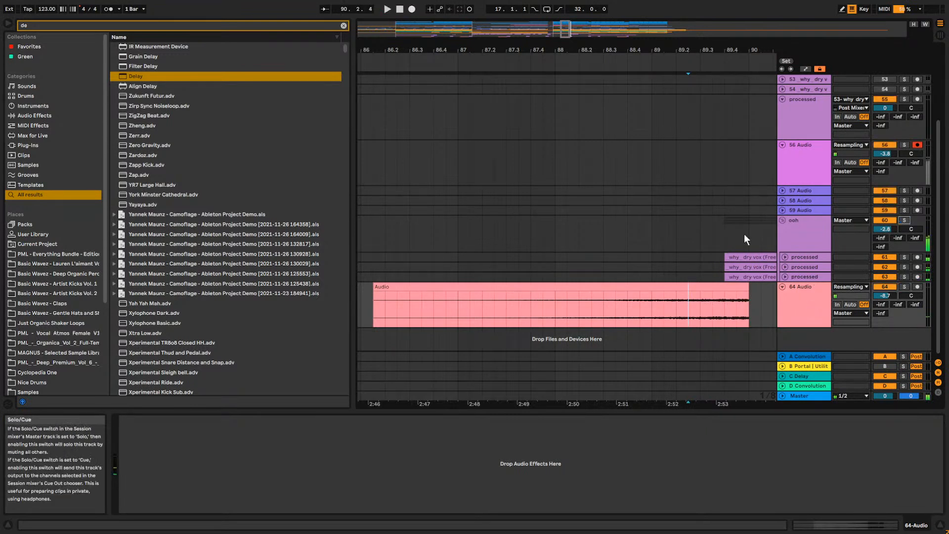
# Play the 64 Audio clip in the full mix from 86.1.1 through its handover to the ooh clips.
pyautogui.click(330, 302)
pyautogui.click(358, 303)
pyautogui.press('space')
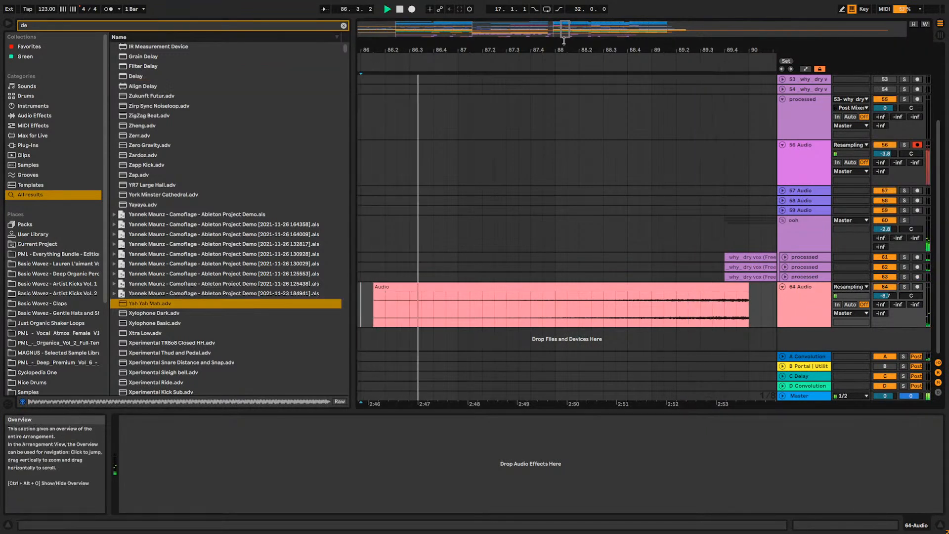
pyautogui.moveTo(566, 49); pyautogui.dragTo(529, 31)
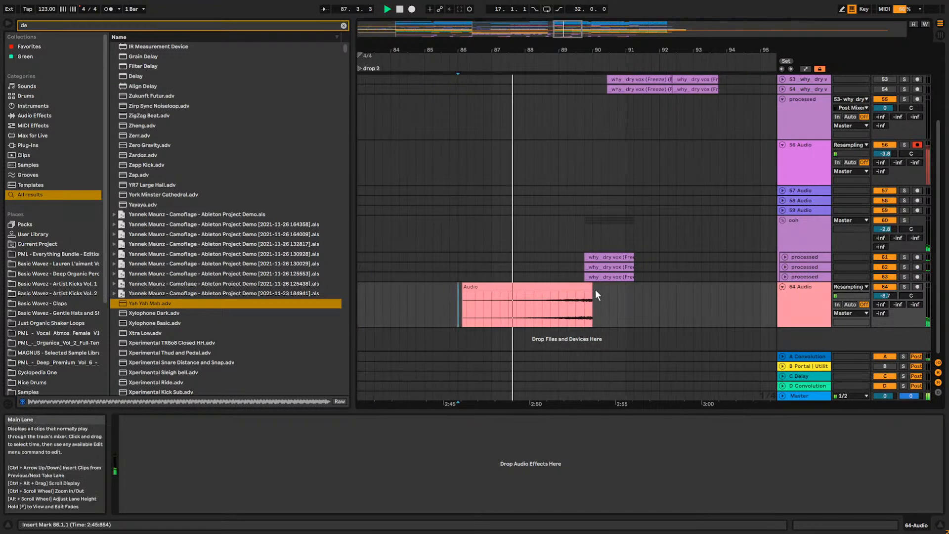
pyautogui.moveTo(593, 293)
pyautogui.mouseDown()
pyautogui.moveTo(632, 290)
pyautogui.moveTo(590, 287)
pyautogui.mouseUp()
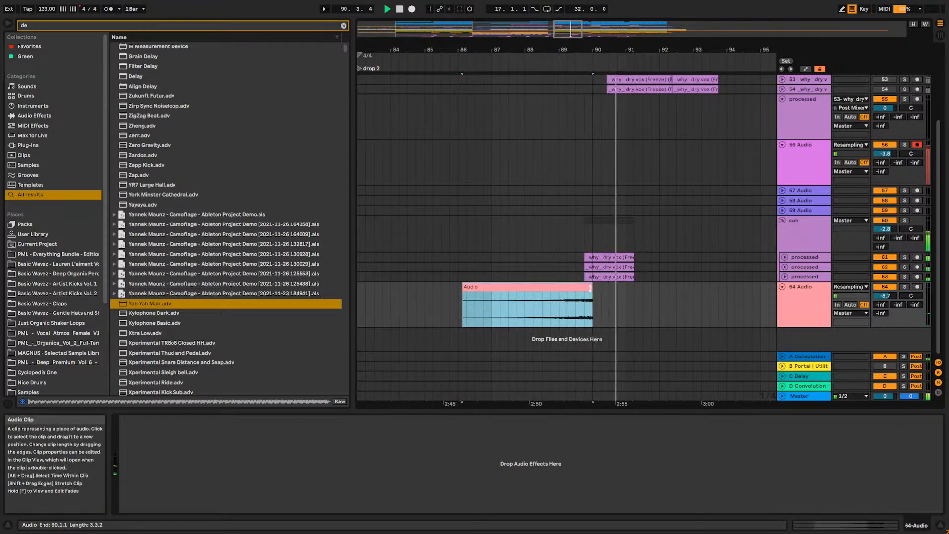
pyautogui.press('space')
# Add a Delay to 64 Audio and set its filter to 776 Hz with a width of 6.76 during playback.
pyautogui.click(808, 300)
pyautogui.click(318, 28)
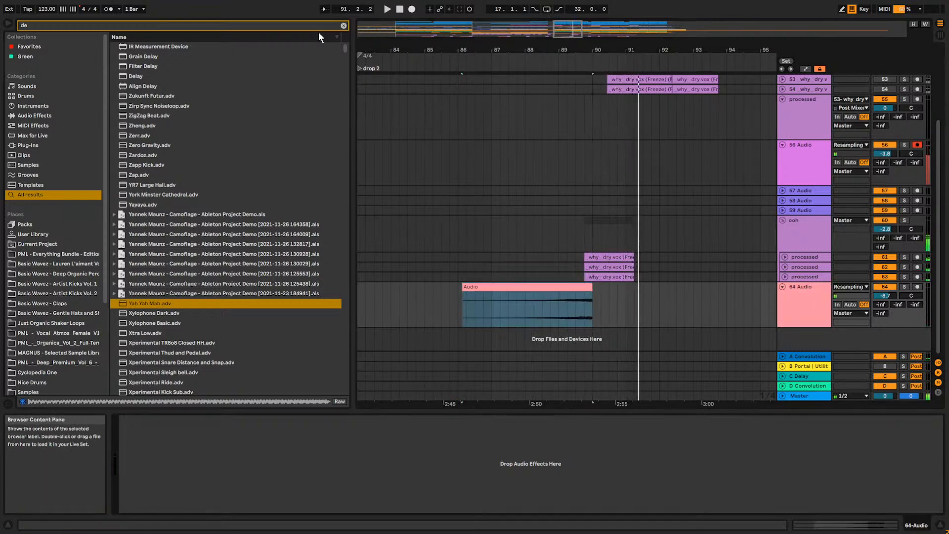
pyautogui.click(342, 25)
pyautogui.write('delay')
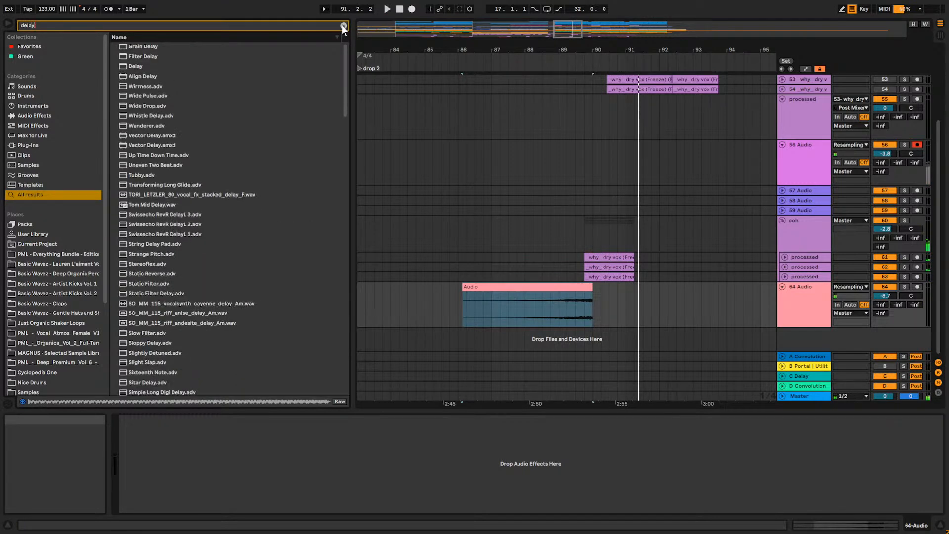
pyautogui.doubleClick(154, 64)
pyautogui.press('space')
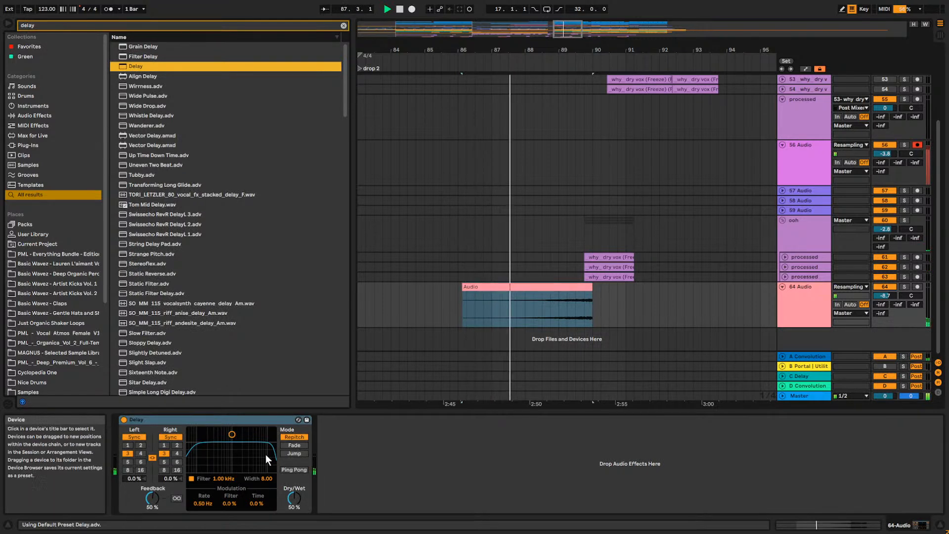
pyautogui.moveTo(232, 435); pyautogui.dragTo(228, 440)
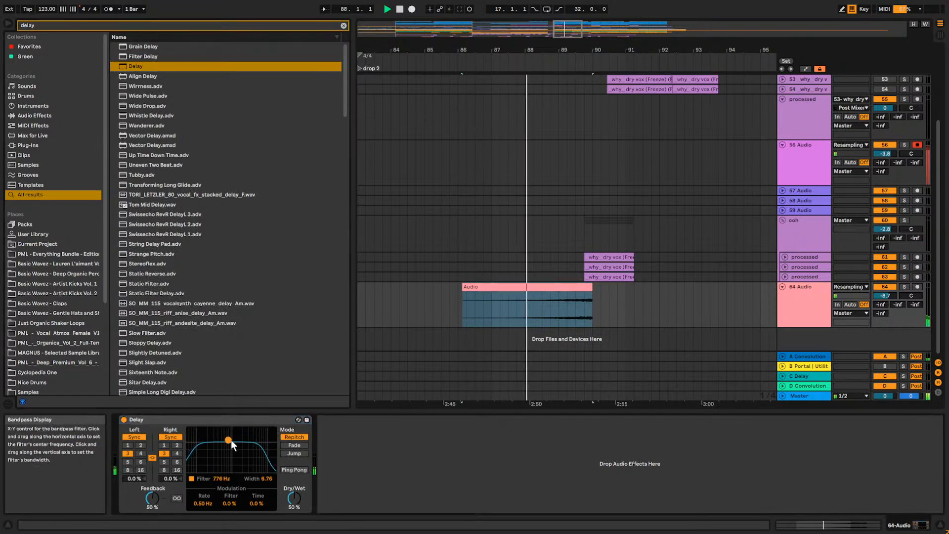
# Examine the 64 Audio clips across drop, break and drop 2 while the delayed track plays.
pyautogui.click(589, 293)
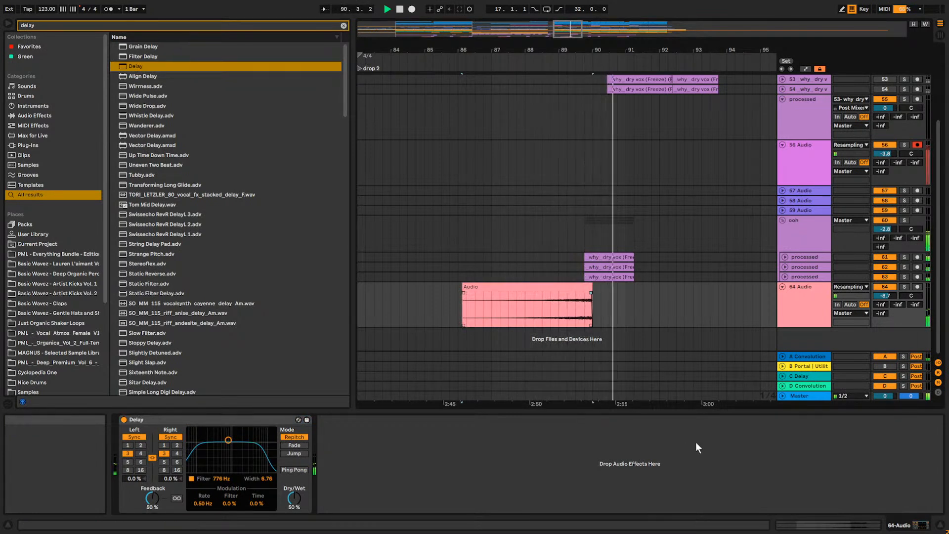
pyautogui.moveTo(567, 29); pyautogui.dragTo(602, 16)
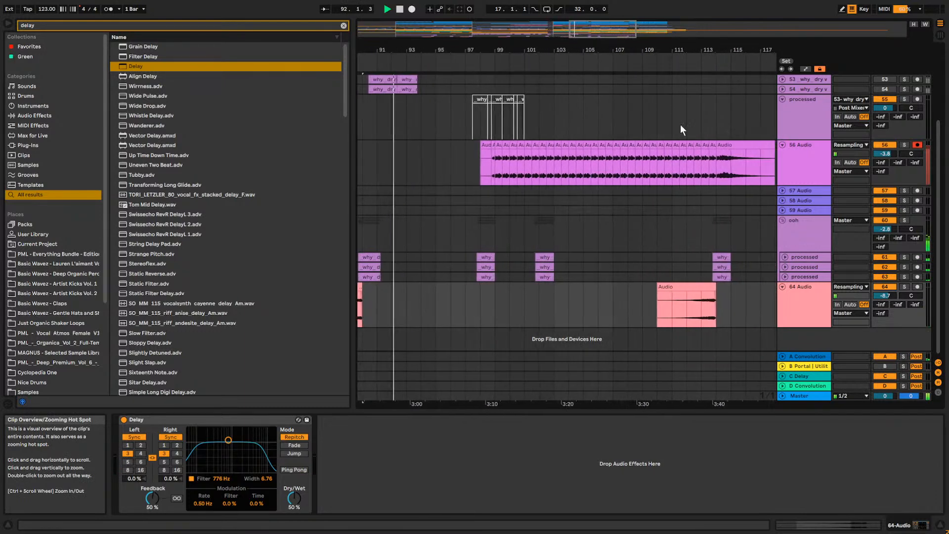
pyautogui.click(687, 285)
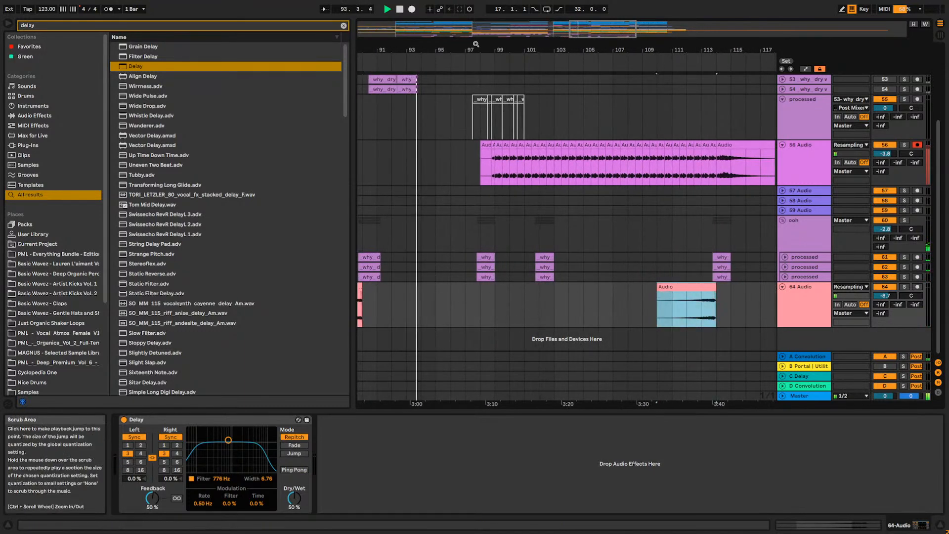
pyautogui.moveTo(493, 50); pyautogui.dragTo(493, 24)
pyautogui.moveTo(418, 297); pyautogui.dragTo(455, 296)
pyautogui.moveTo(532, 301); pyautogui.dragTo(572, 291)
pyautogui.moveTo(610, 34); pyautogui.dragTo(474, 29)
pyautogui.click(438, 308)
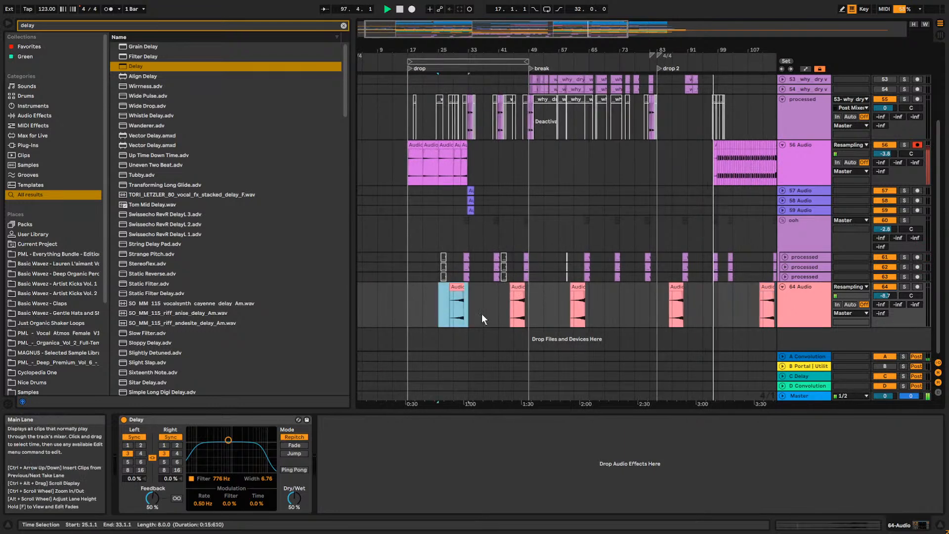
pyautogui.click(499, 303)
pyautogui.click(562, 308)
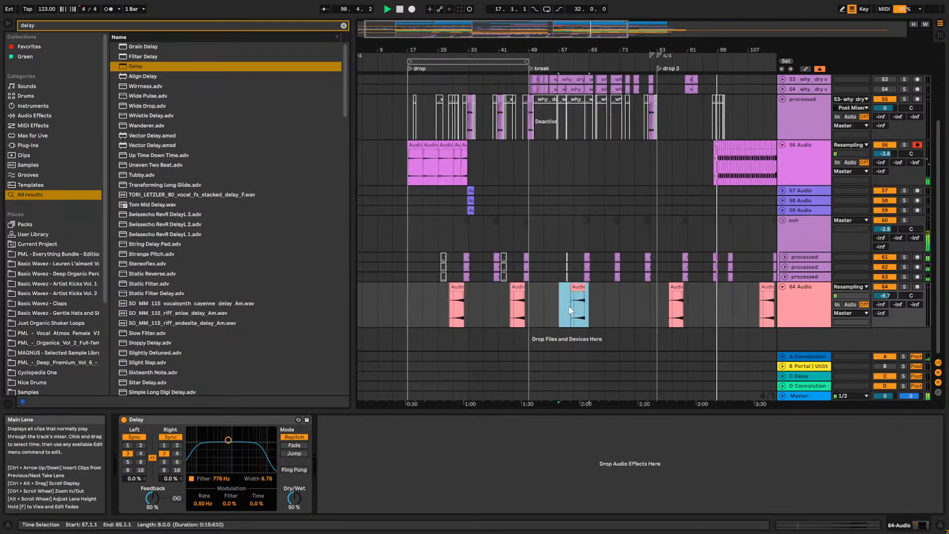
pyautogui.click(656, 307)
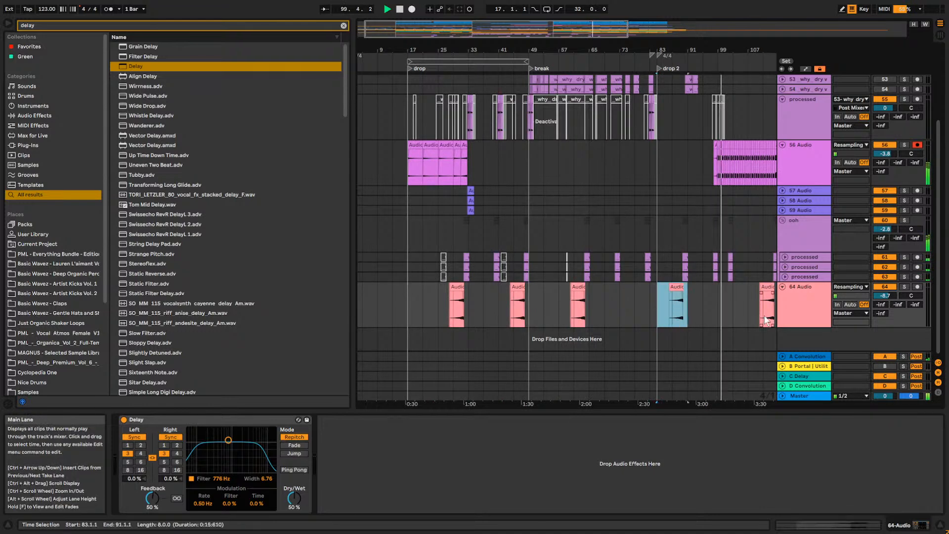
# Duplicate the 64 Audio clip at 110.1.1 to 115.1.1 and extend the copy's end to 121.1.1.
pyautogui.moveTo(563, 24); pyautogui.dragTo(644, 64)
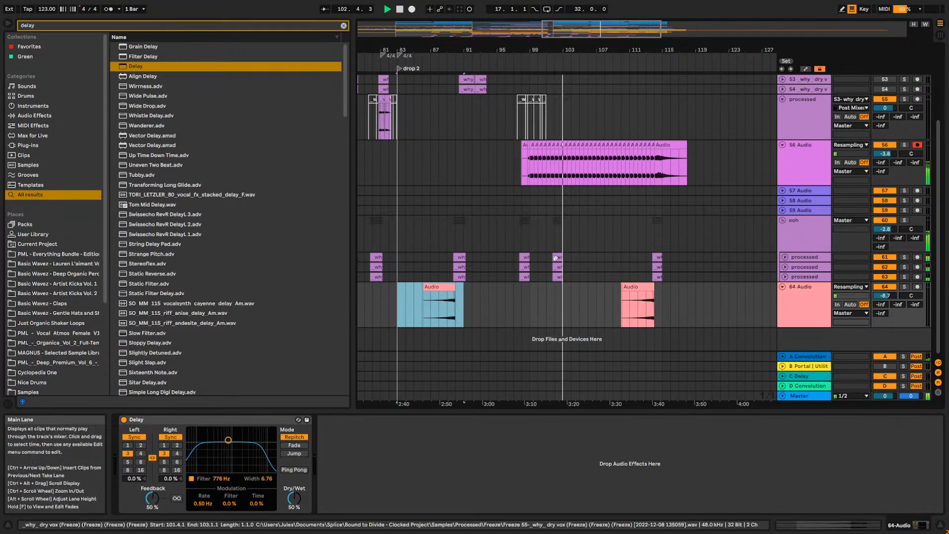
pyautogui.moveTo(545, 256); pyautogui.dragTo(569, 281)
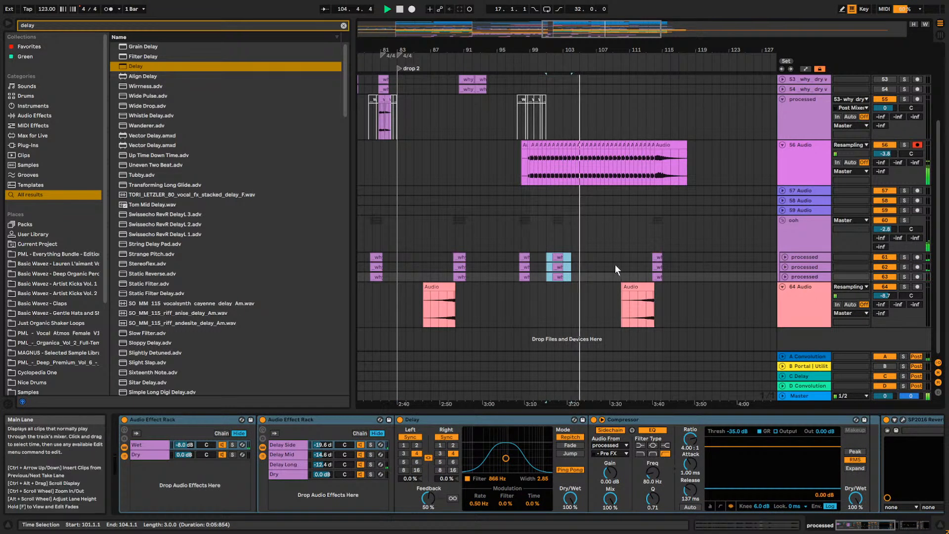
pyautogui.click(587, 257)
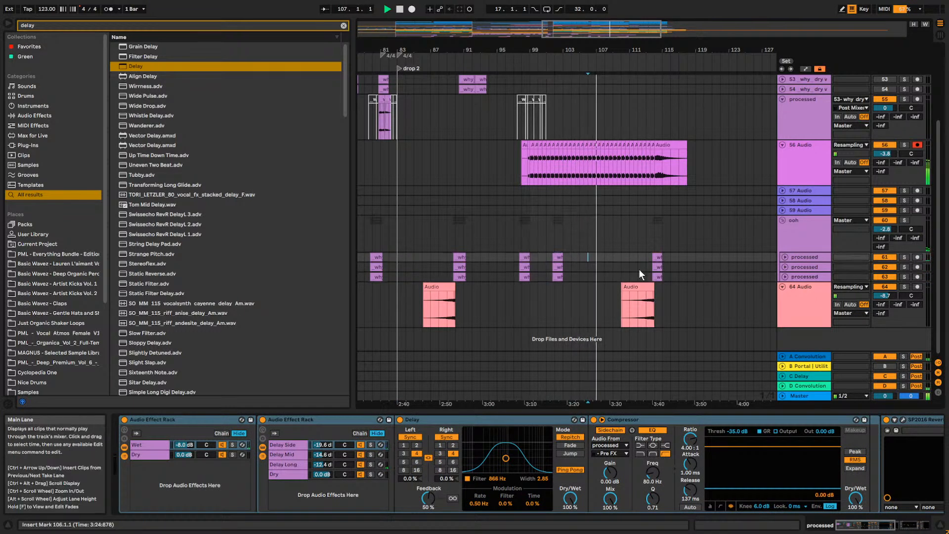
pyautogui.moveTo(663, 301); pyautogui.dragTo(654, 296)
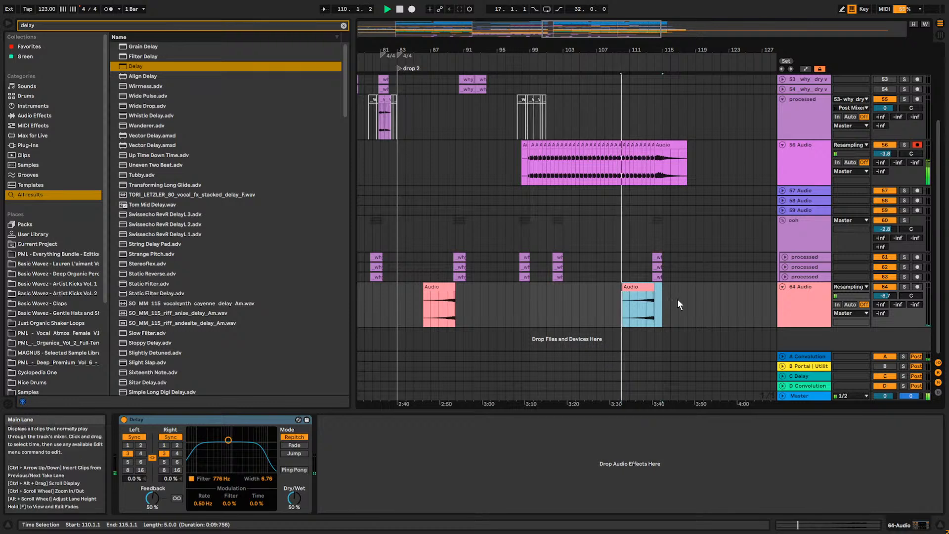
pyautogui.click(660, 299)
pyautogui.hotkey('ctrl', 'v')
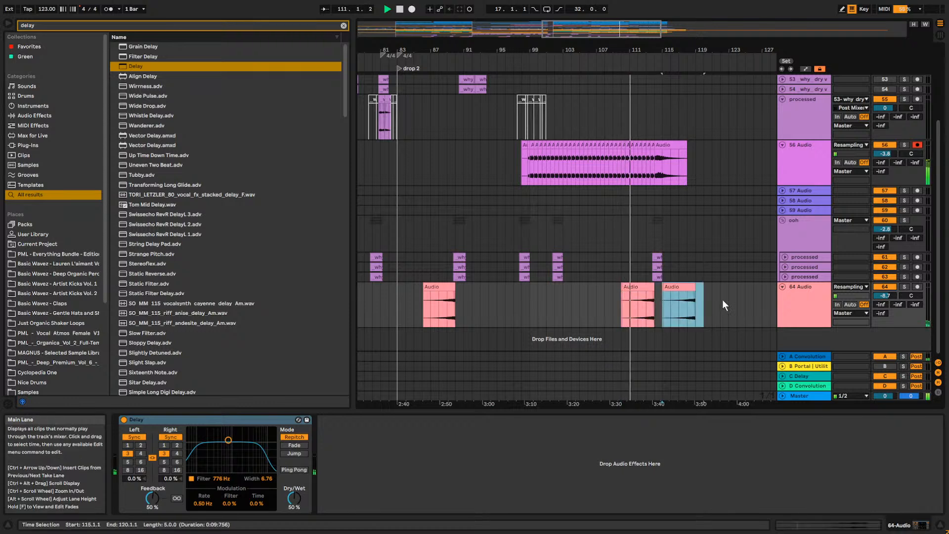
pyautogui.click(702, 300)
pyautogui.moveTo(693, 290); pyautogui.dragTo(716, 292)
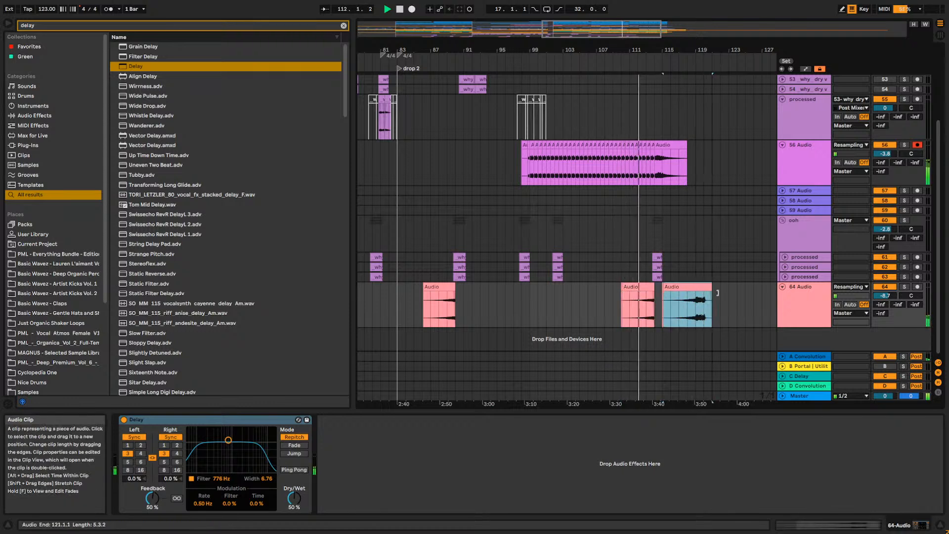
# Play the mix through the extended 64 Audio clip from about bar 114 to bar 121.
pyautogui.moveTo(611, 31); pyautogui.dragTo(619, 71)
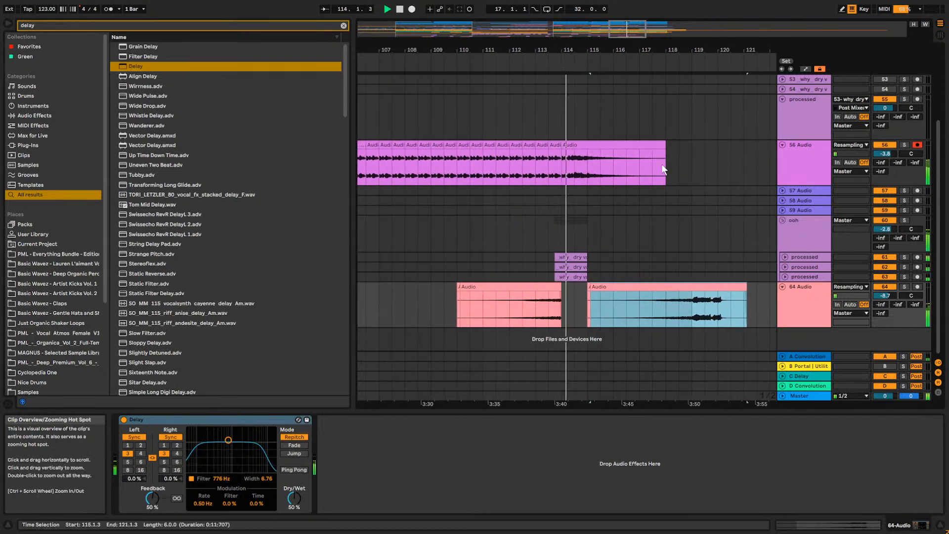
pyautogui.click(679, 220)
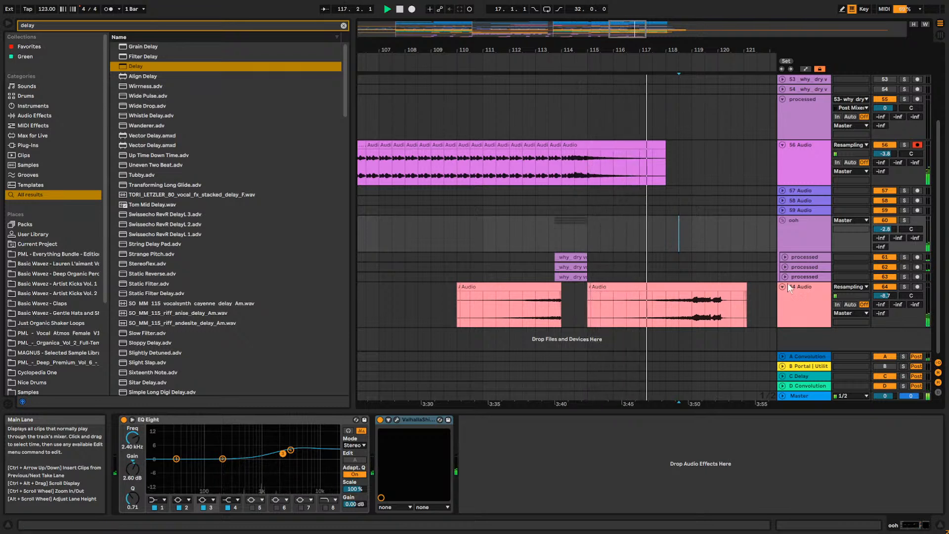
pyautogui.click(722, 274)
pyautogui.click(724, 290)
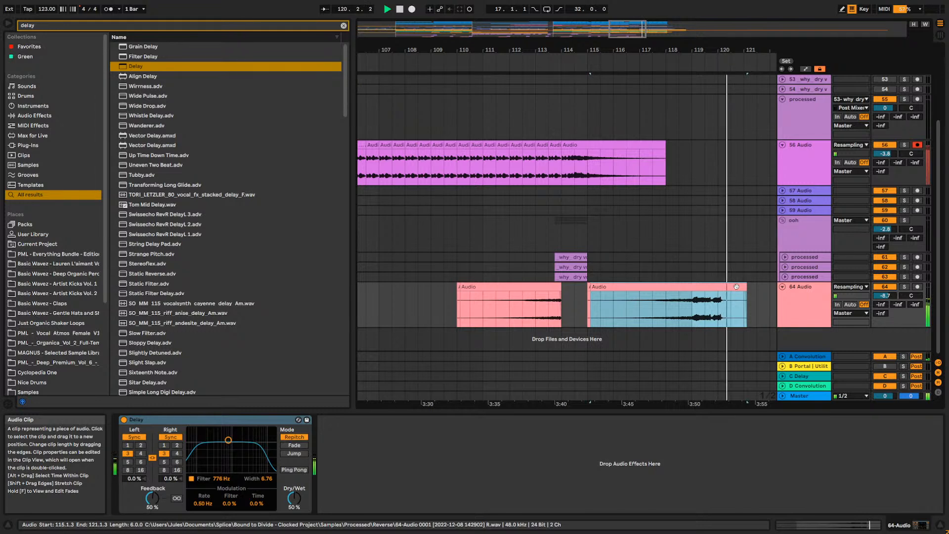
pyautogui.click(719, 306)
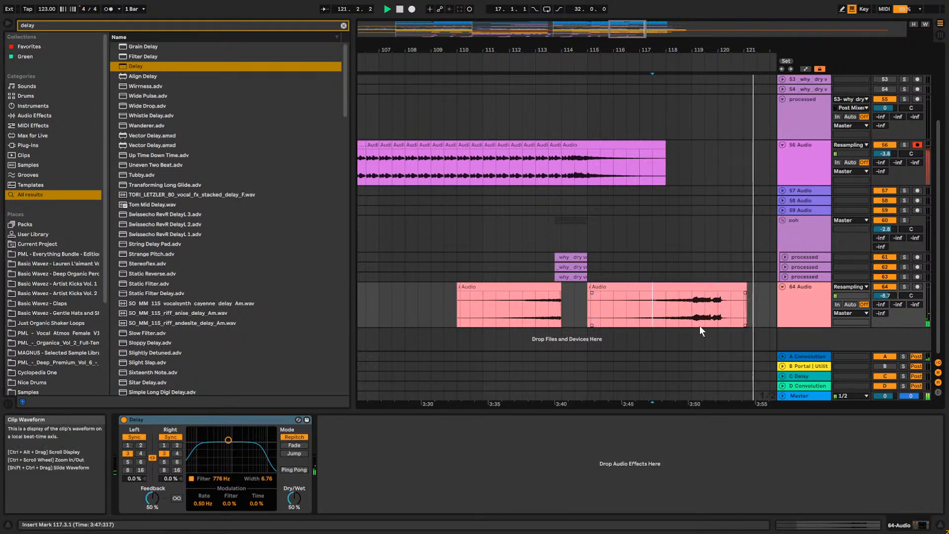
# Move the extended clip onto a duplicate track, 65 Audio, at 115.1.1 and delete its leftover sliver from 64 Audio.
pyautogui.moveTo(664, 287); pyautogui.dragTo(664, 346)
pyautogui.moveTo(727, 312); pyautogui.dragTo(726, 322)
pyautogui.click(477, 307)
pyautogui.press('space')
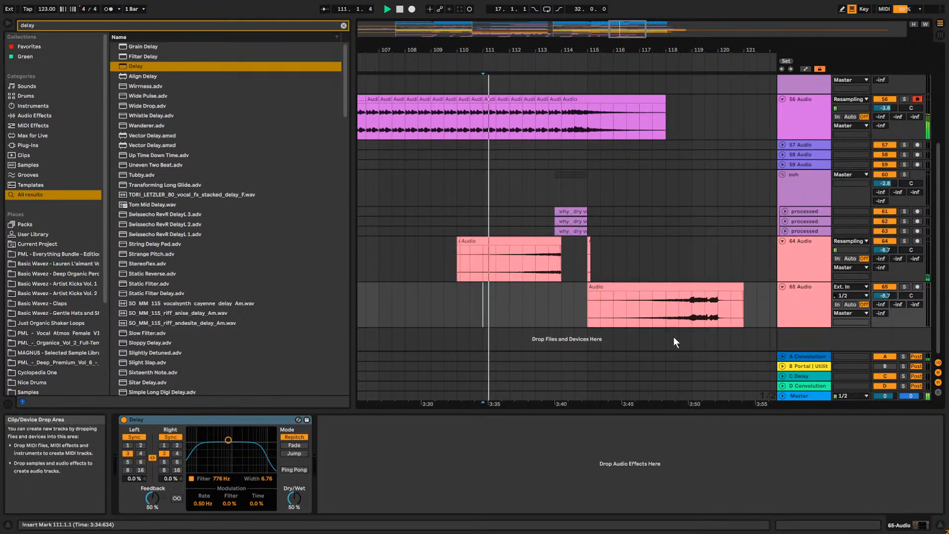
pyautogui.doubleClick(687, 309)
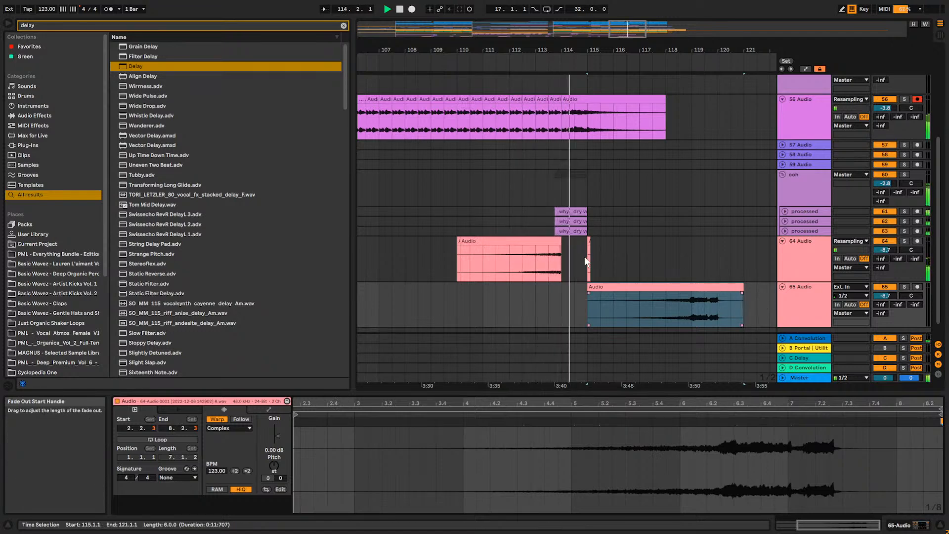
pyautogui.moveTo(576, 257); pyautogui.dragTo(629, 257)
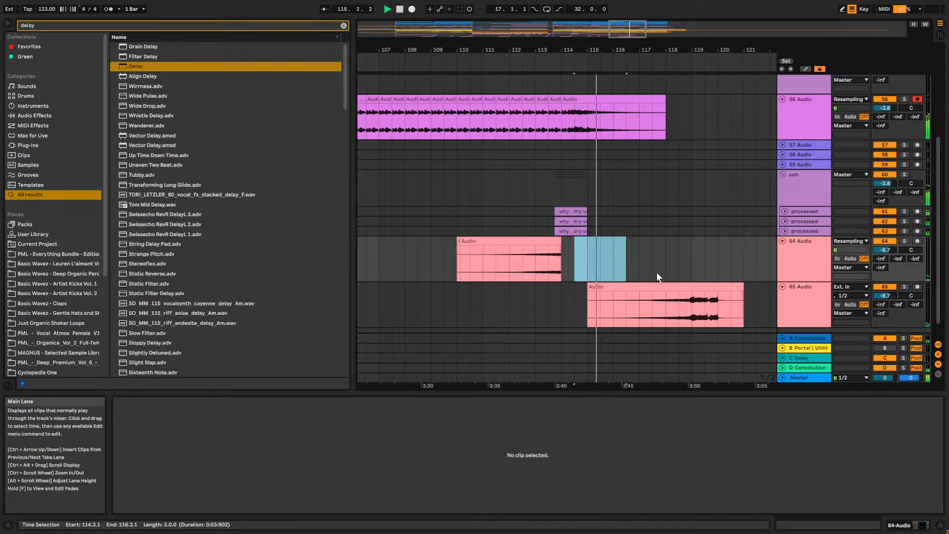
pyautogui.click(631, 314)
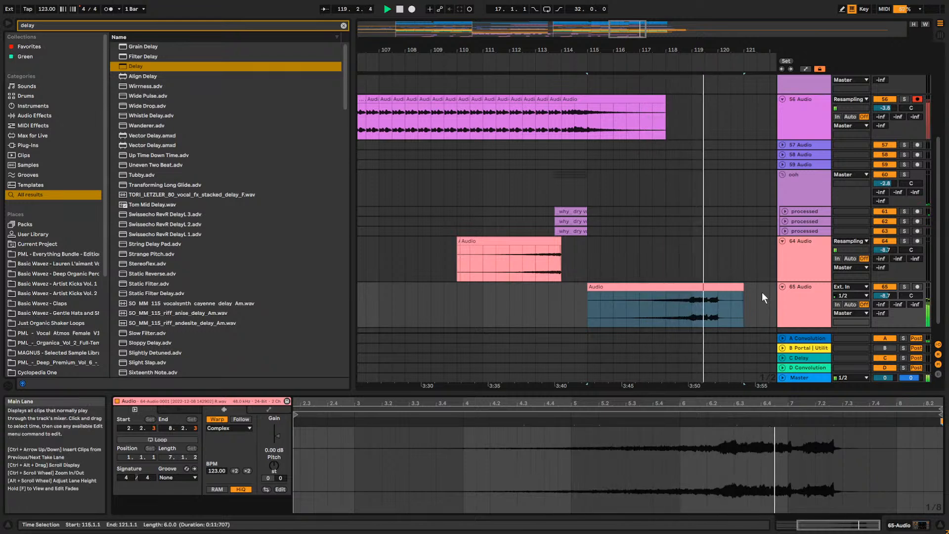
# Set the Delay on 65 Audio to 85% feedback with a 931 Hz filter and 7.99 width, and play from 115.1.1.
pyautogui.click(807, 298)
pyautogui.moveTo(597, 49); pyautogui.dragTo(505, 66)
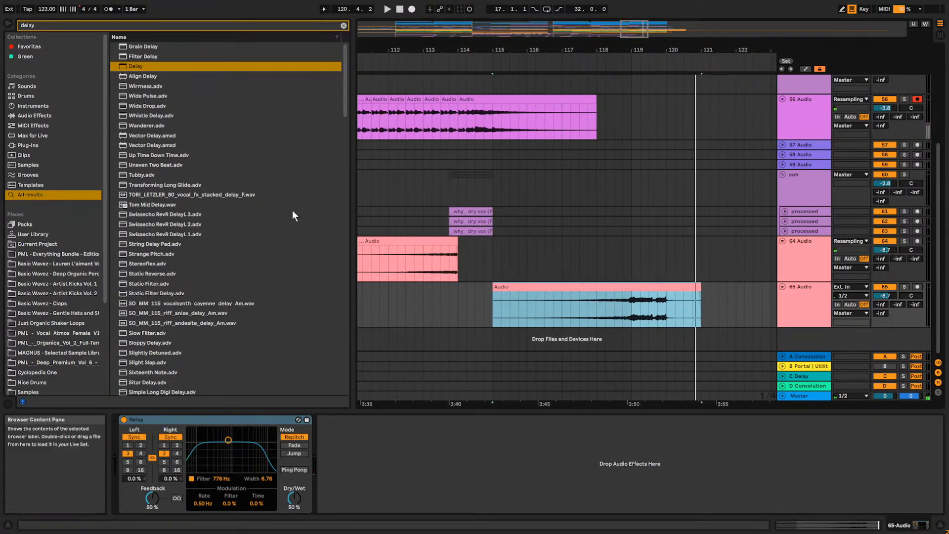
pyautogui.moveTo(152, 498); pyautogui.dragTo(152, 484)
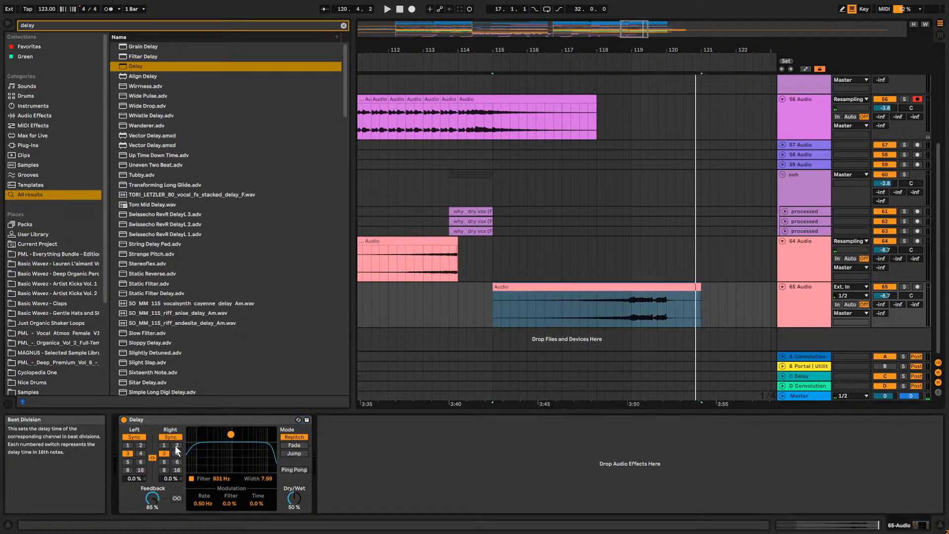
pyautogui.press('space')
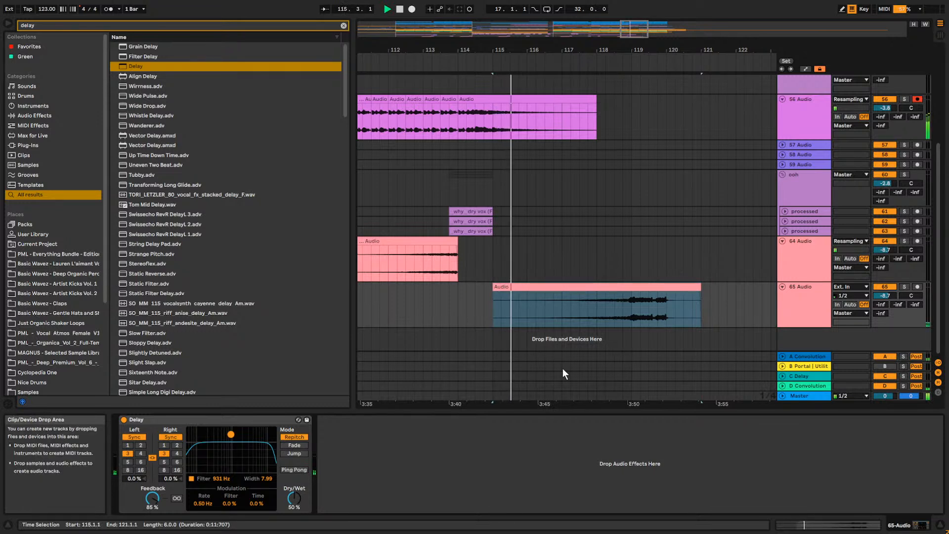
# Search the browser for "portal" and add the Portal plug-in to 65 Audio.
pyautogui.click(343, 25)
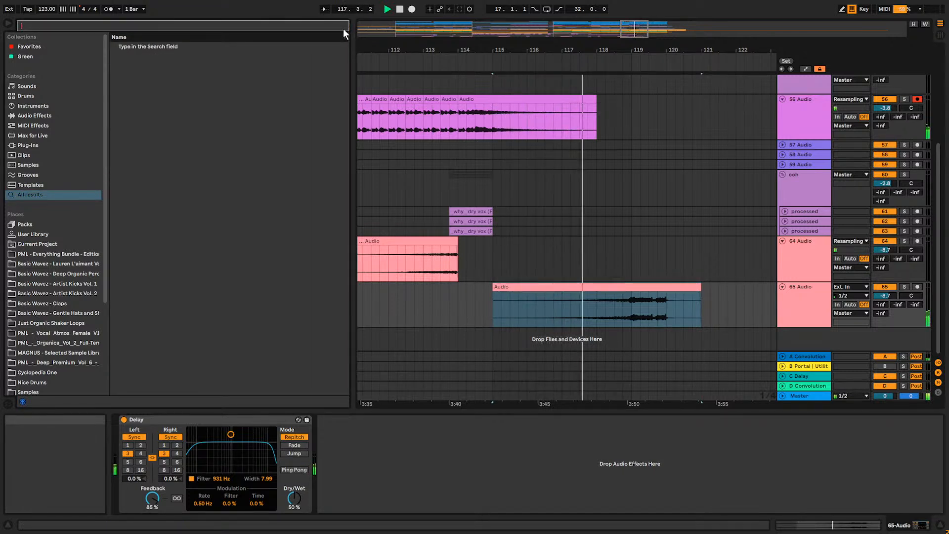
pyautogui.write('portal')
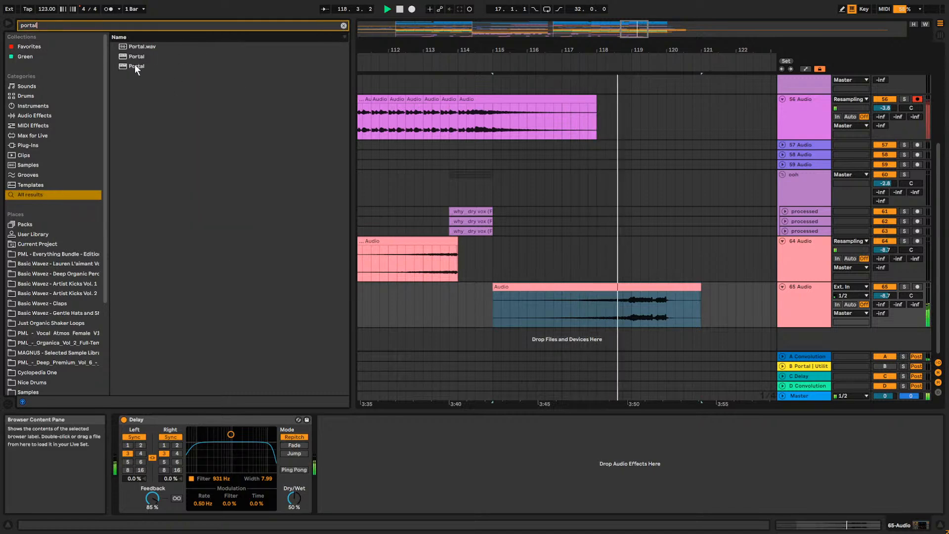
pyautogui.doubleClick(145, 59)
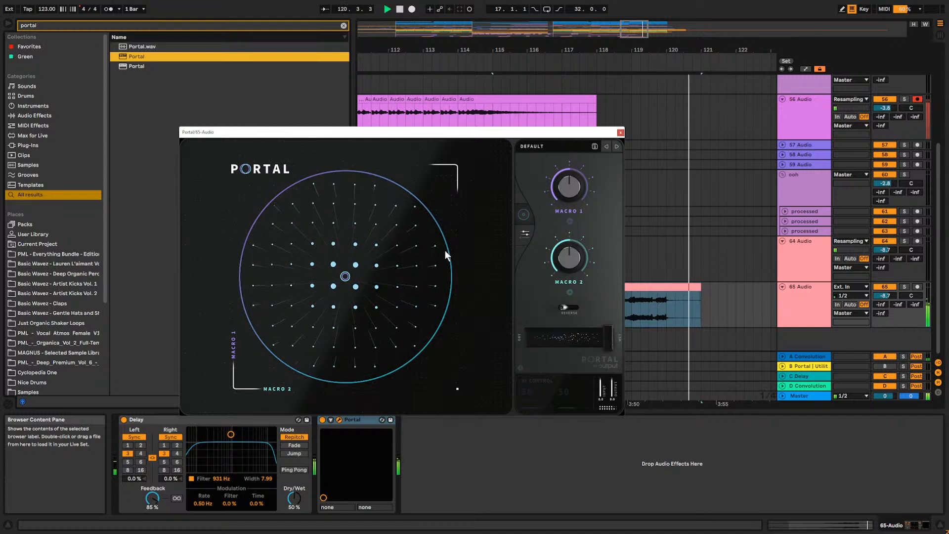
# Try Portal's Partial Divide preset on the 65 Audio clip from 115.1.1, moving its XY control during playback.
pyautogui.moveTo(345, 276); pyautogui.dragTo(536, 203)
pyautogui.click(616, 147)
pyautogui.click(616, 147)
pyautogui.click(616, 146)
pyautogui.click(642, 297)
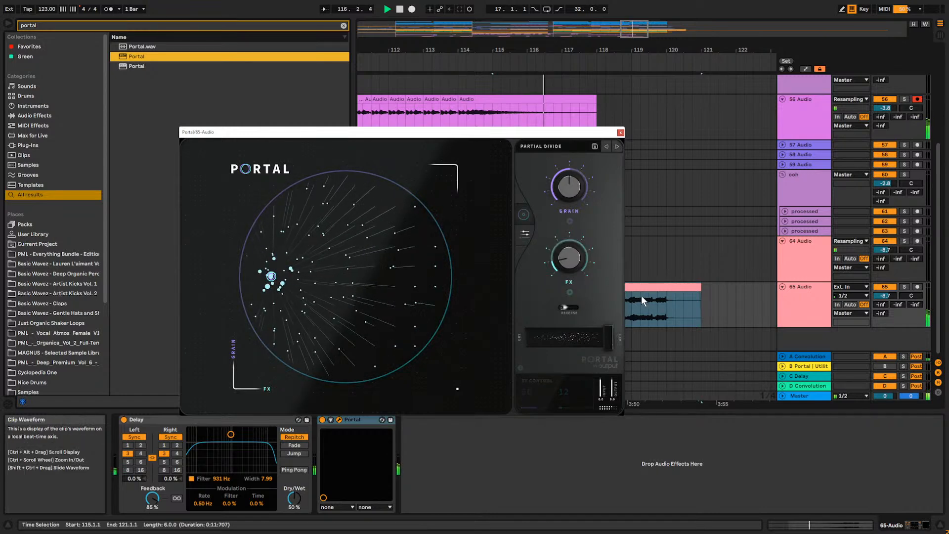
pyautogui.moveTo(289, 267); pyautogui.dragTo(340, 254)
# Try the Grain Swells preset from 117.4.1 and sweep its XY control towards a lower Grain FX amount.
pyautogui.click(617, 146)
pyautogui.press('space')
pyautogui.click(588, 301)
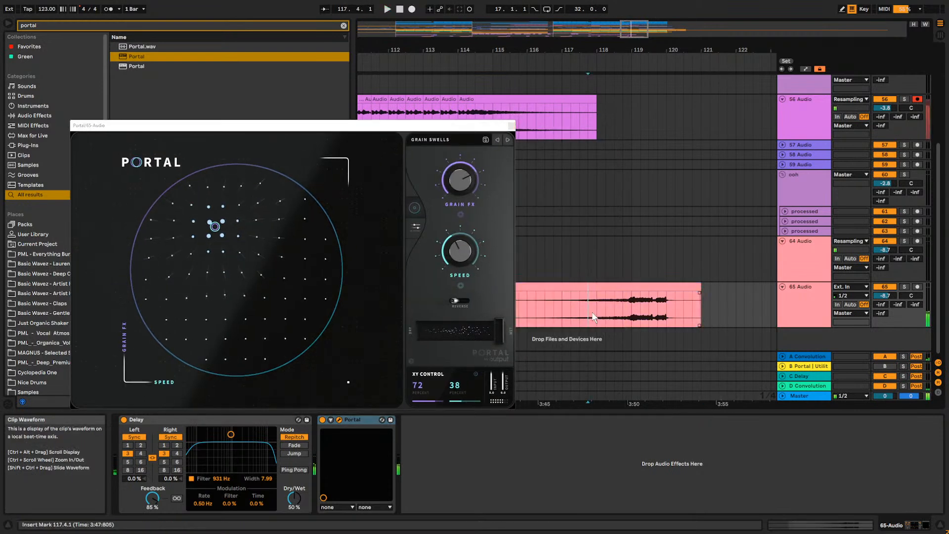
pyautogui.moveTo(214, 227); pyautogui.dragTo(210, 320)
# Try the Blurred 5ths and Scanner presets, moving Scanner's XY control to 37 Scan and 92 Displace.
pyautogui.click(505, 140)
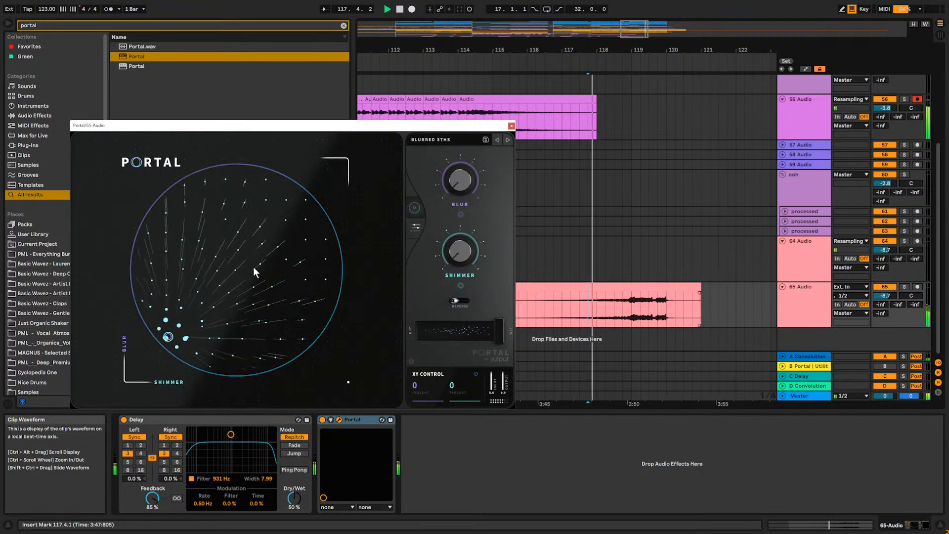
pyautogui.moveTo(169, 335); pyautogui.dragTo(175, 269)
pyautogui.click(507, 139)
pyautogui.moveTo(240, 274); pyautogui.dragTo(311, 291)
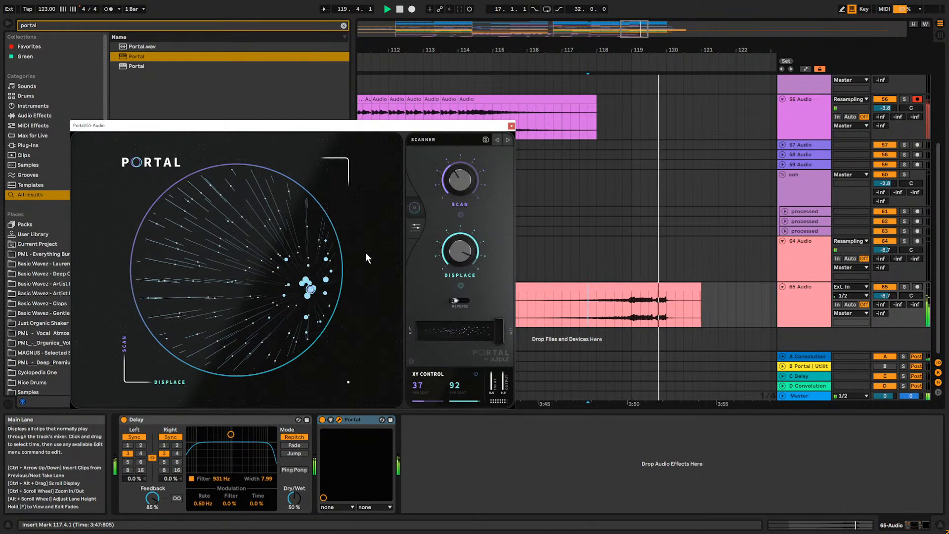
# Try the Glaciers preset with Flutter at 100 and Pad at 14 while replaying from 117.4.1.
pyautogui.click(507, 140)
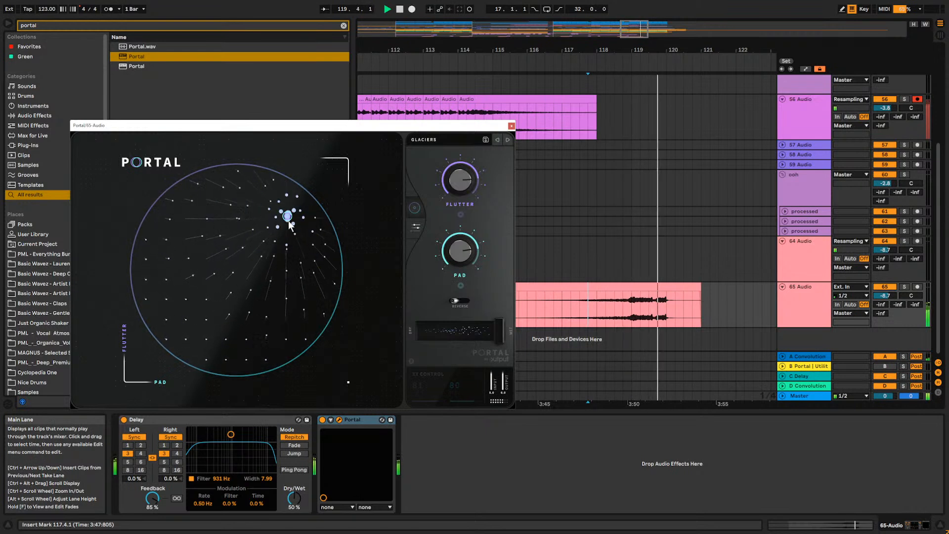
pyautogui.moveTo(460, 183); pyautogui.dragTo(465, 156)
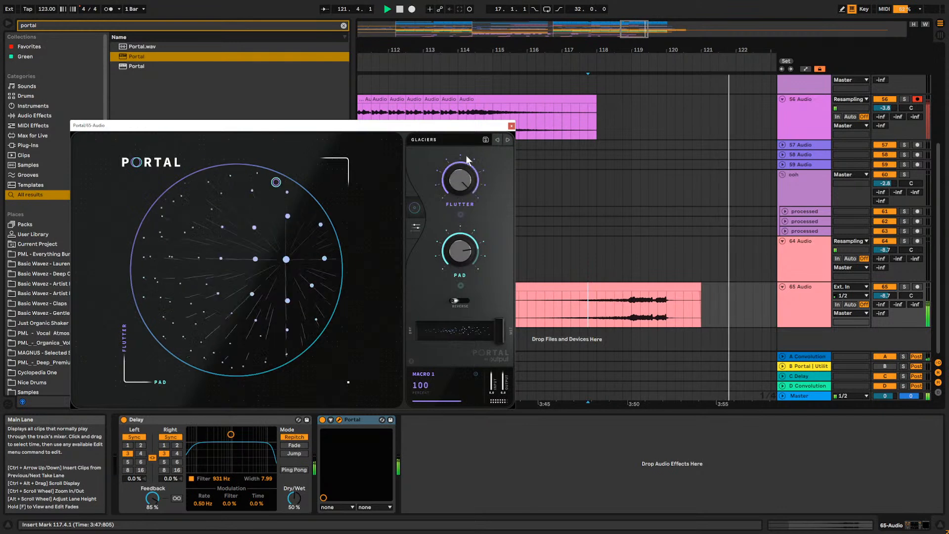
pyautogui.press('space')
pyautogui.press('space')
pyautogui.moveTo(463, 242); pyautogui.dragTo(460, 311)
pyautogui.press('space')
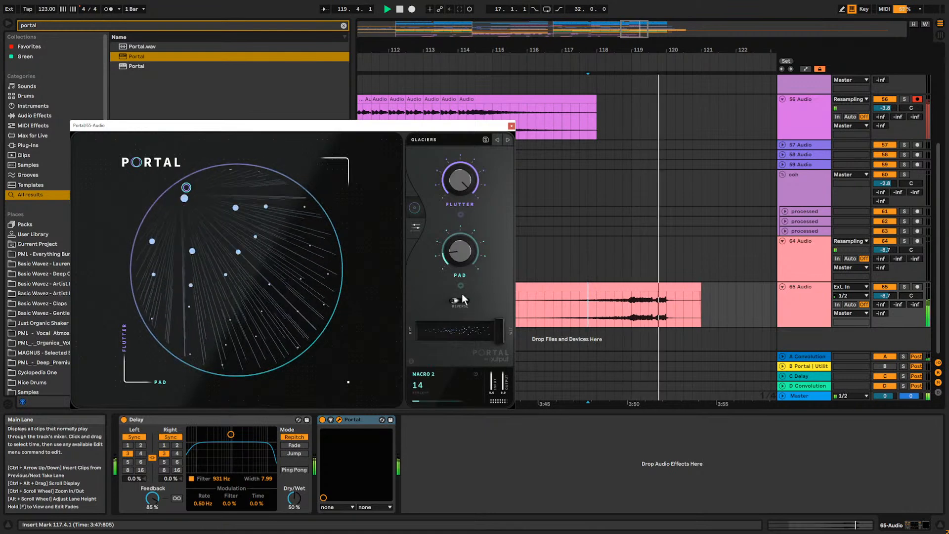
# Skip past Pitched and Glitched and load the Delayed Gratification preset from Portal's Delay category.
pyautogui.click(507, 139)
pyautogui.click(507, 140)
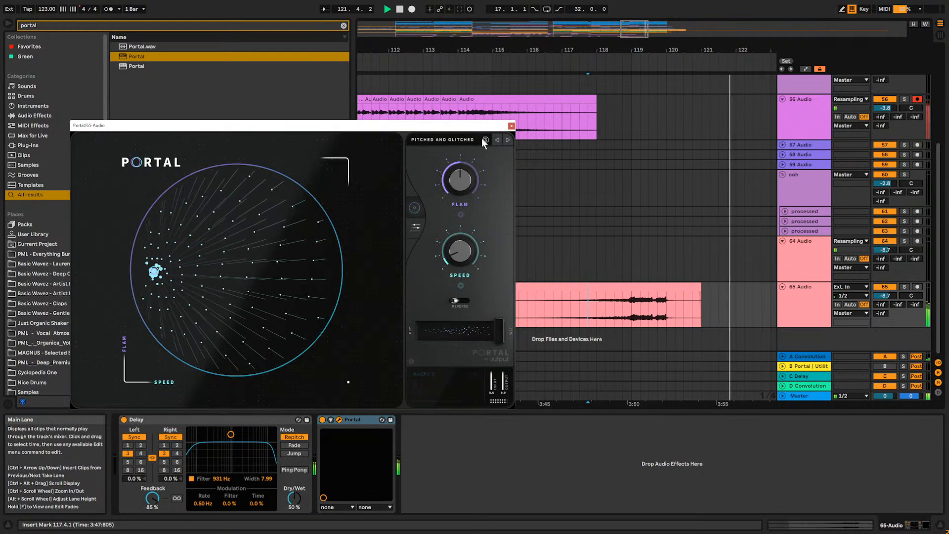
pyautogui.click(447, 140)
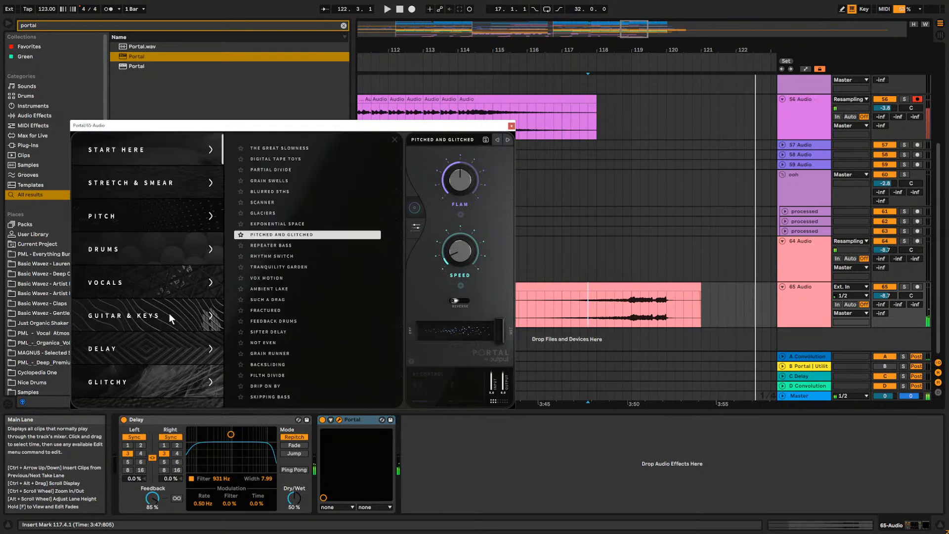
pyautogui.click(163, 348)
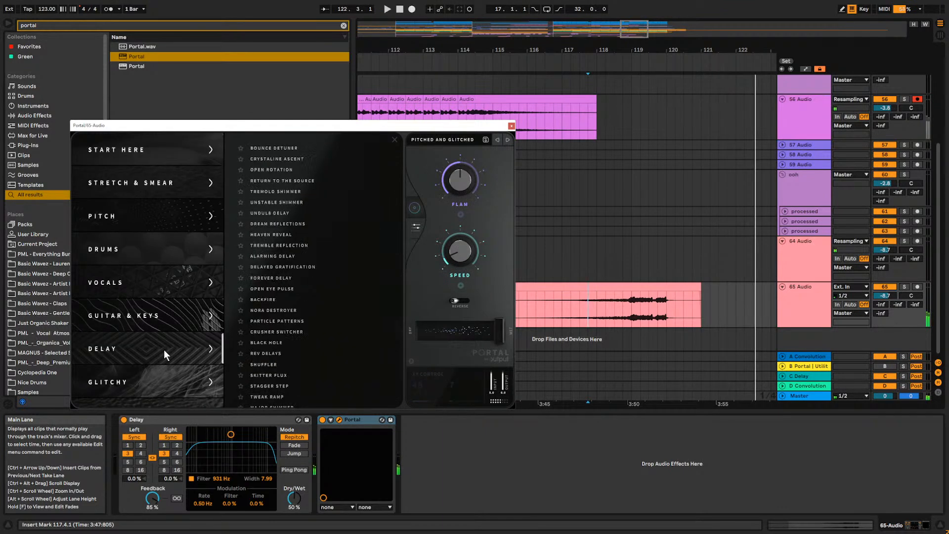
pyautogui.click(280, 267)
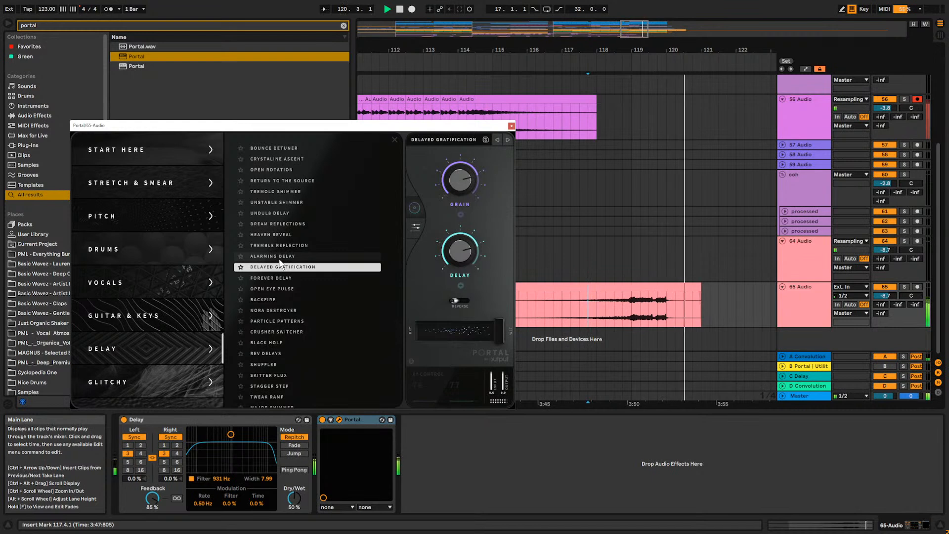
# Audition the Black Hole and Rev Delays presets in Portal on track 65, keep Rev Delays, and close the plug-in window.
pyautogui.click(269, 344)
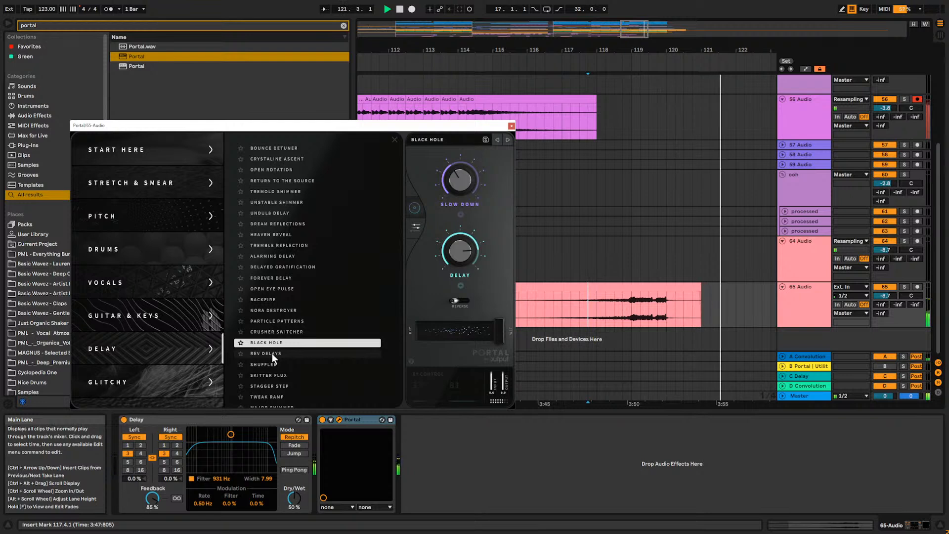
pyautogui.click(272, 356)
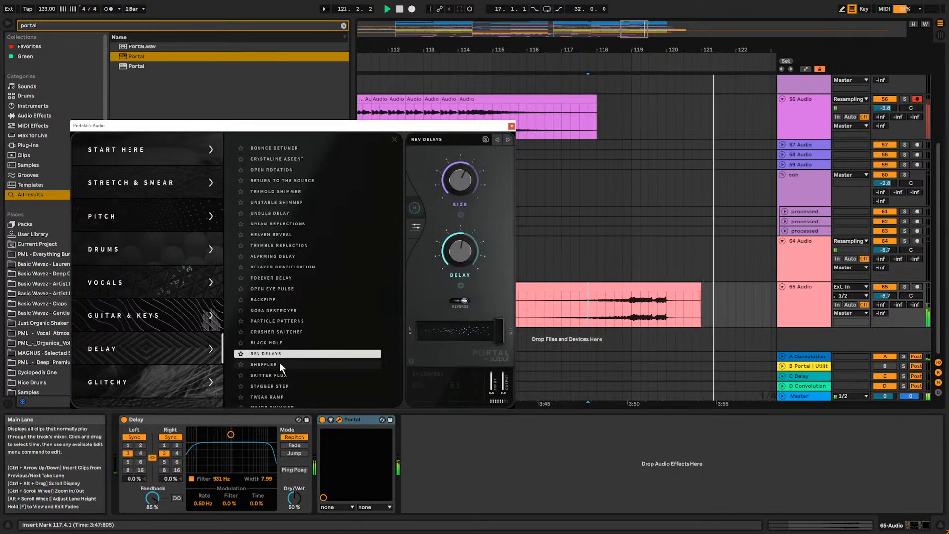
pyautogui.press('space')
pyautogui.click(579, 312)
pyautogui.press('space')
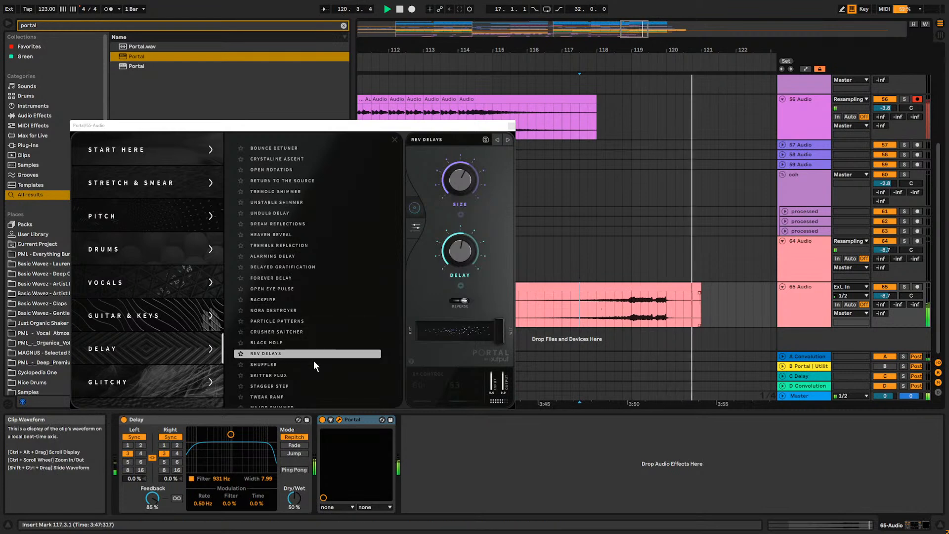
pyautogui.click(518, 126)
# Listen to the arrangement around the track 64 clips, placing the insert marker at bars 1, 21 and 41.
pyautogui.moveTo(614, 47); pyautogui.dragTo(745, 11)
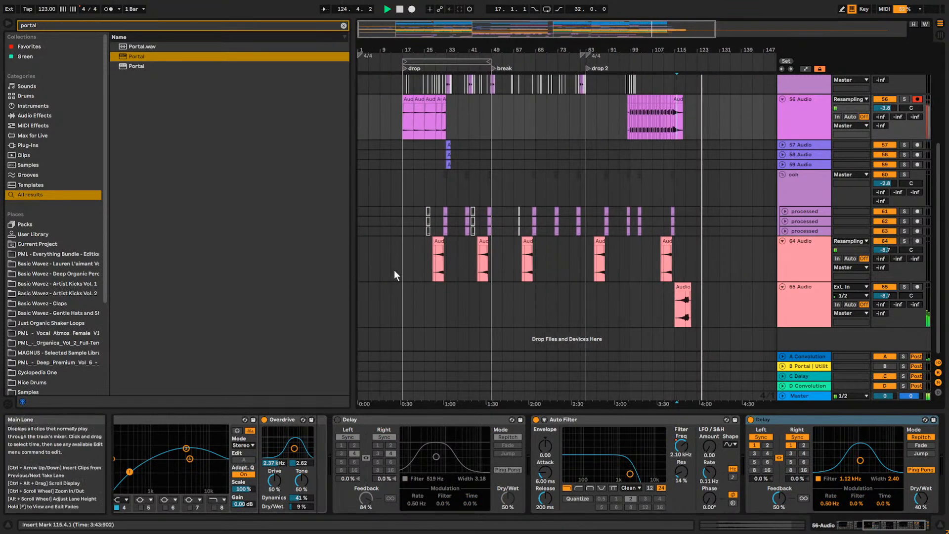
pyautogui.click(361, 262)
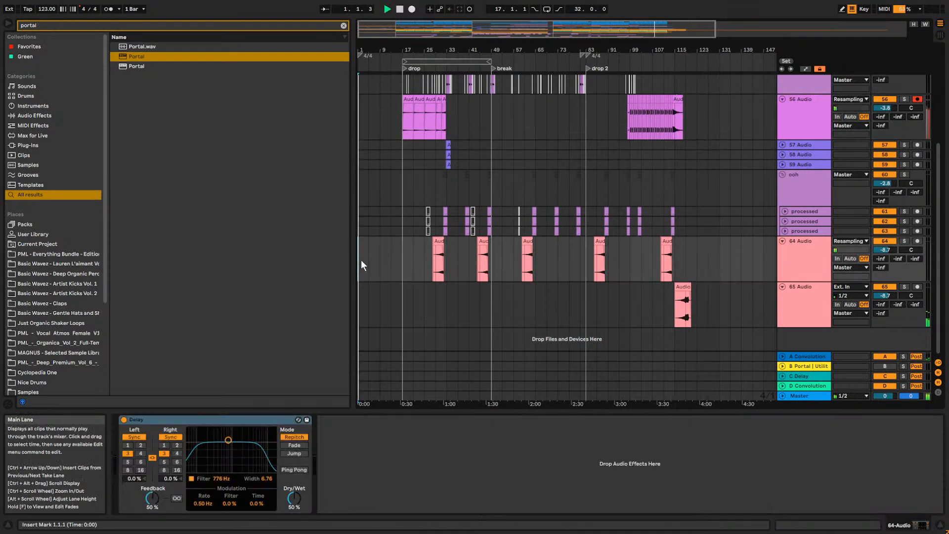
pyautogui.click(414, 267)
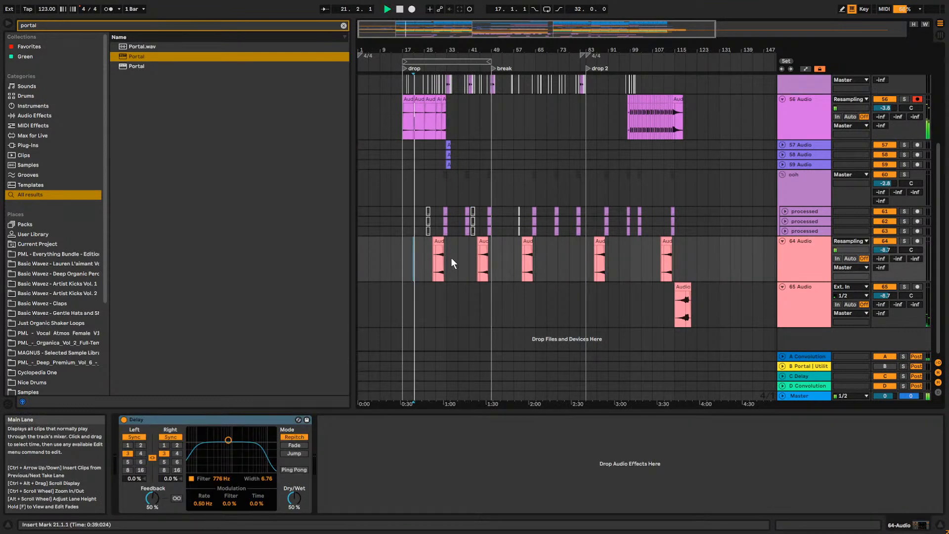
pyautogui.click(471, 265)
pyautogui.moveTo(468, 30); pyautogui.dragTo(452, 42)
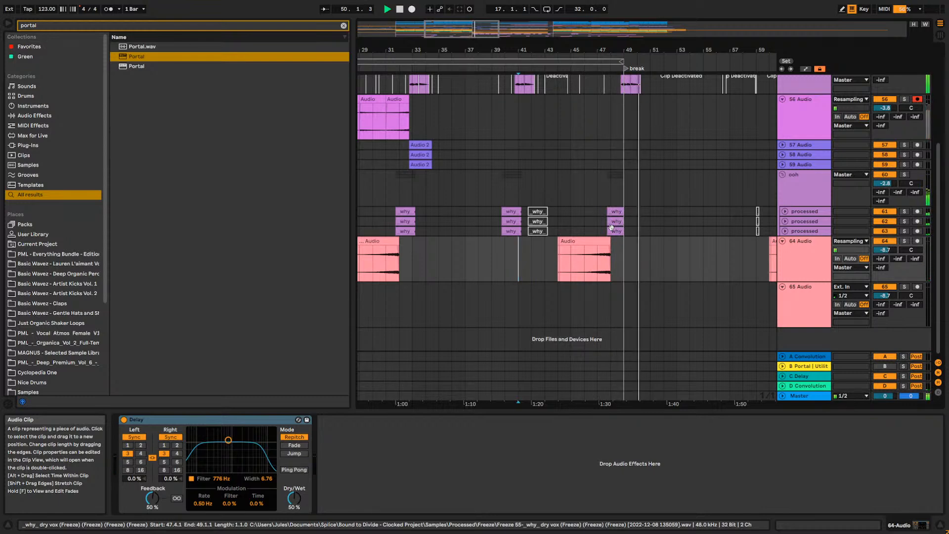
# Copy the reversed audio clip near the end of track 65 to bar 51, just after the break marker.
pyautogui.scroll(2, 827, 147)
pyautogui.moveTo(464, 30); pyautogui.dragTo(553, 10)
pyautogui.scroll(-3, 541, 298)
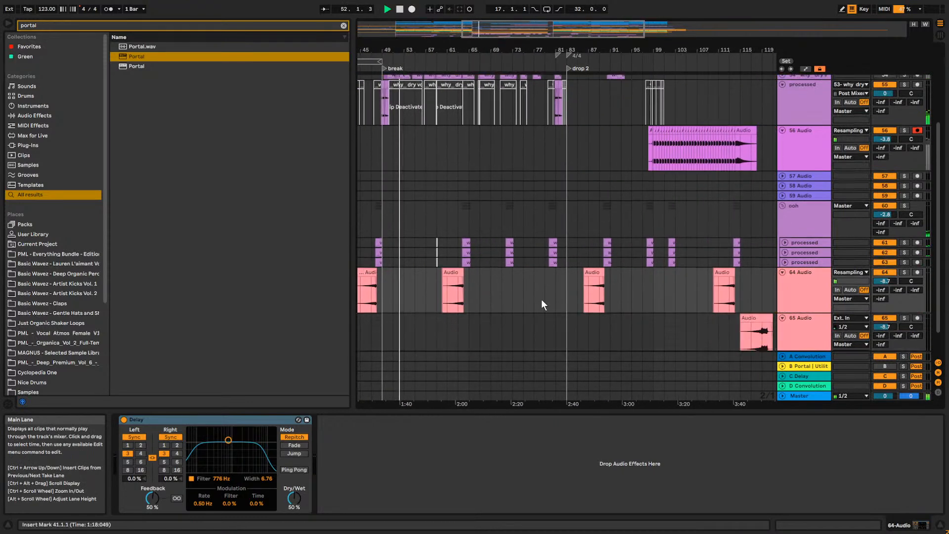
pyautogui.click(753, 287)
pyautogui.moveTo(753, 287); pyautogui.dragTo(417, 300)
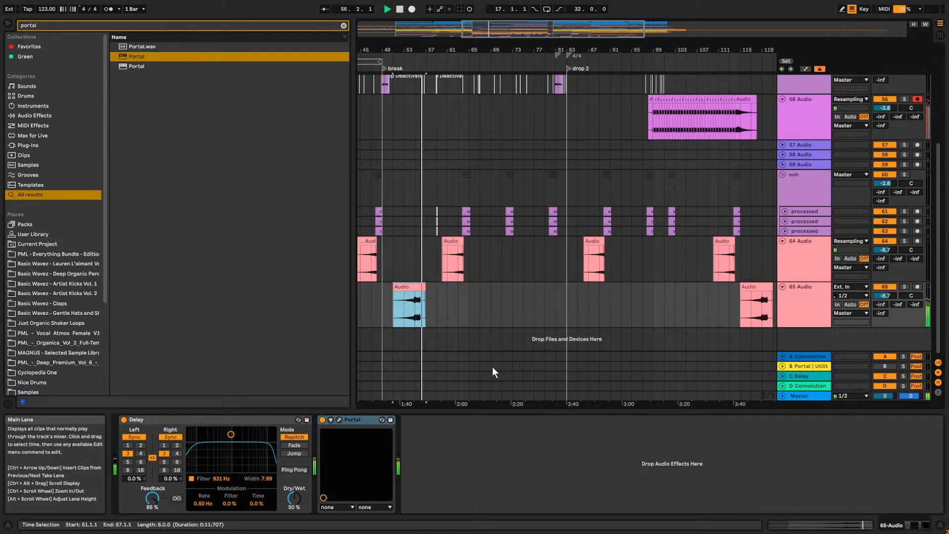
# Check the copied clip's properties and the effects on track 65, and stop playback with the insert marker at bar 51.
pyautogui.click(478, 318)
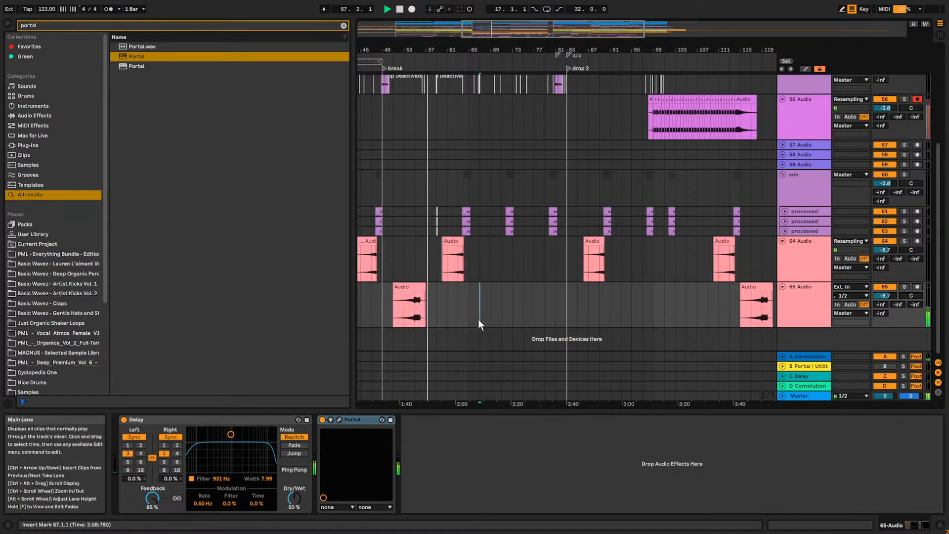
pyautogui.doubleClick(409, 287)
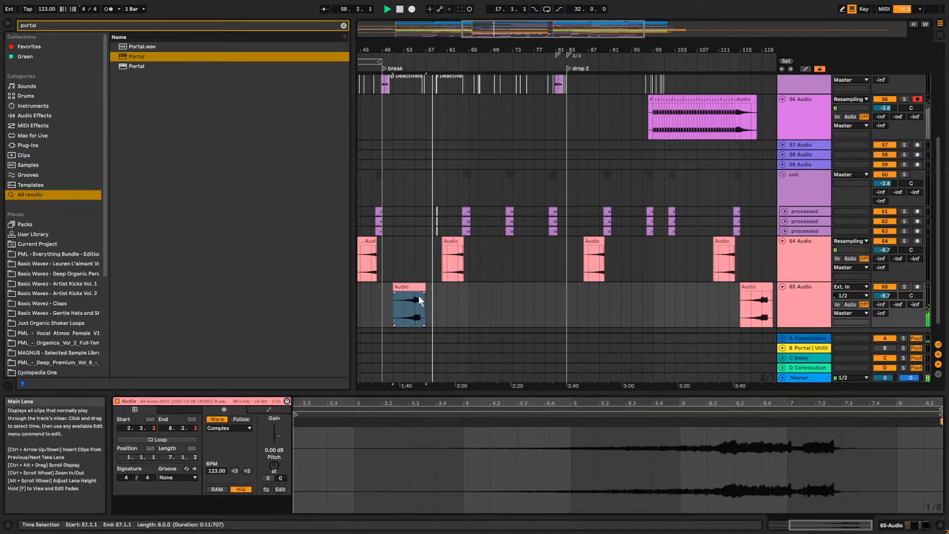
pyautogui.click(799, 293)
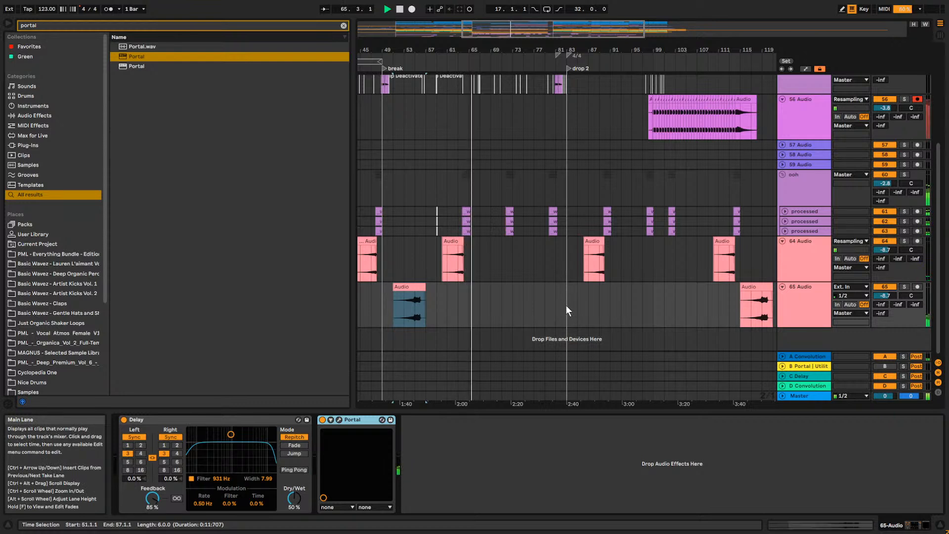
pyautogui.click(480, 270)
pyautogui.click(412, 286)
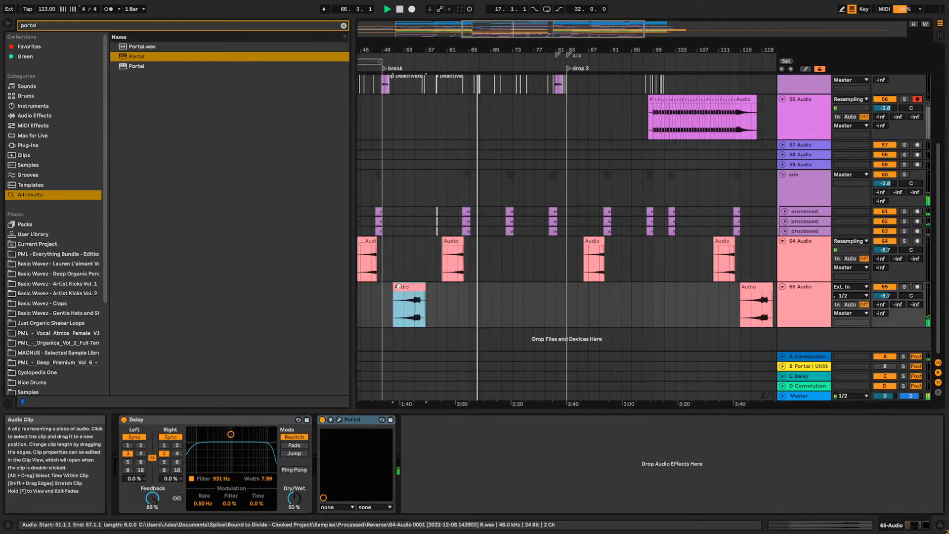
pyautogui.click(392, 310)
pyautogui.press('space')
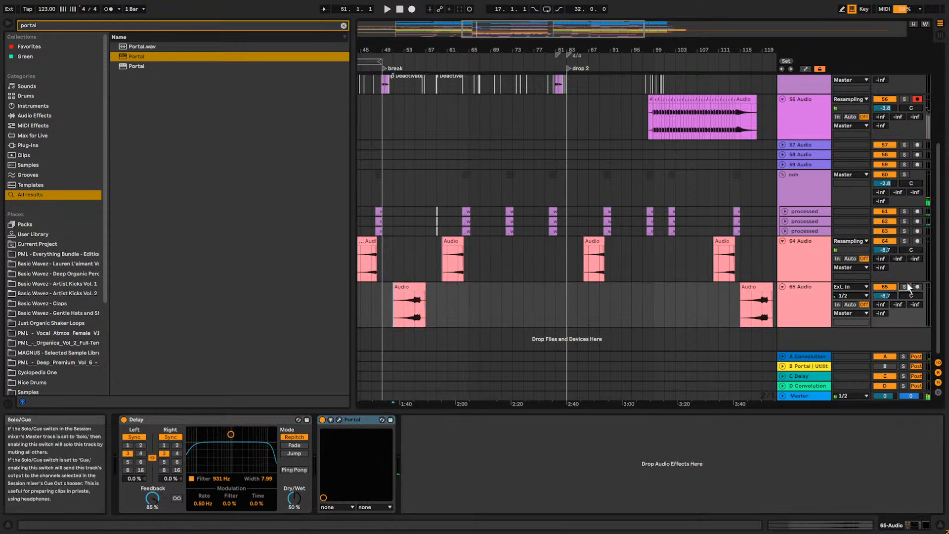
# Solo track 65 and place the insert marker at bar 49.
pyautogui.click(904, 287)
pyautogui.click(413, 307)
pyautogui.click(385, 306)
# Insert a new audio track below track 65, arm it for recording, and set its input to Resampling.
pyautogui.click(791, 302)
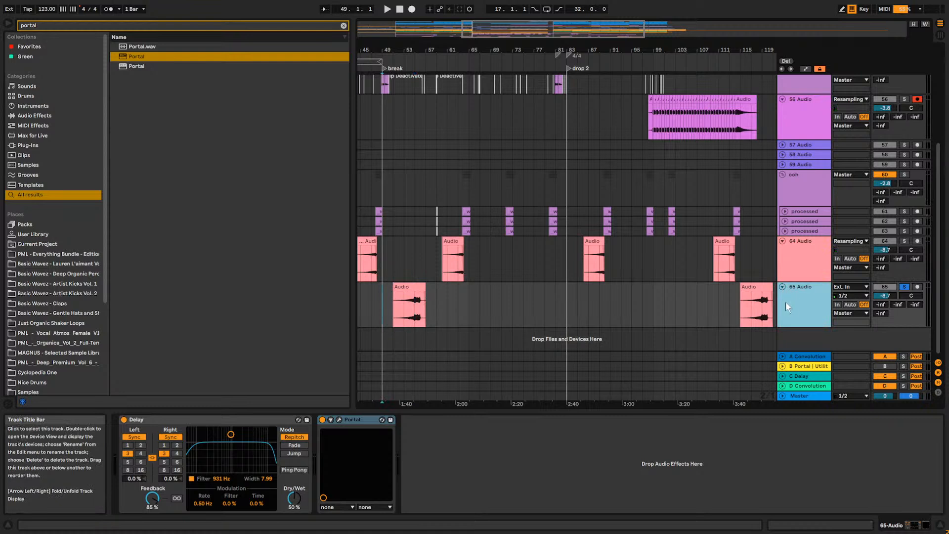
pyautogui.hotkey('ctrl', 't')
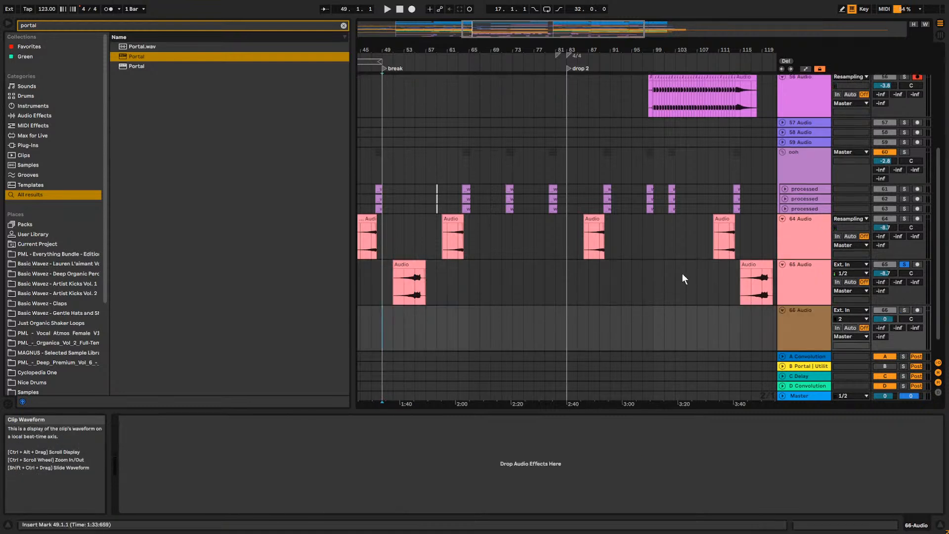
pyautogui.click(917, 310)
pyautogui.click(851, 310)
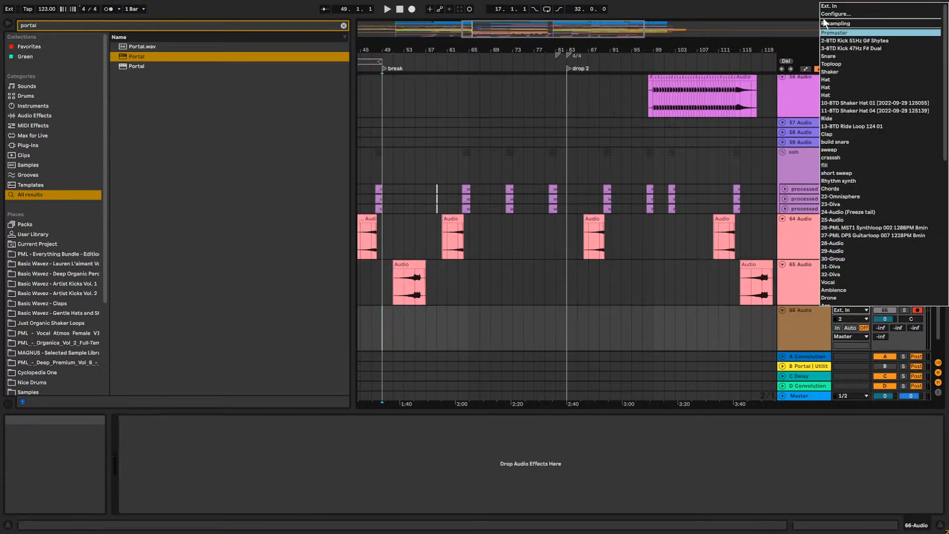
pyautogui.click(845, 25)
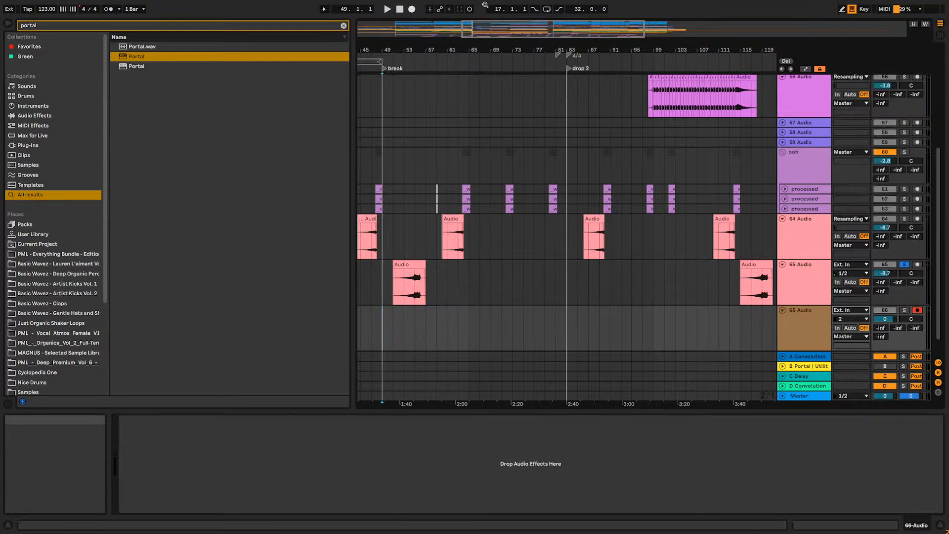
# Record the soloed clip with its delay and Portal effects onto track 66, starting from bar 51.
pyautogui.click(412, 9)
pyautogui.press('space')
pyautogui.click(399, 269)
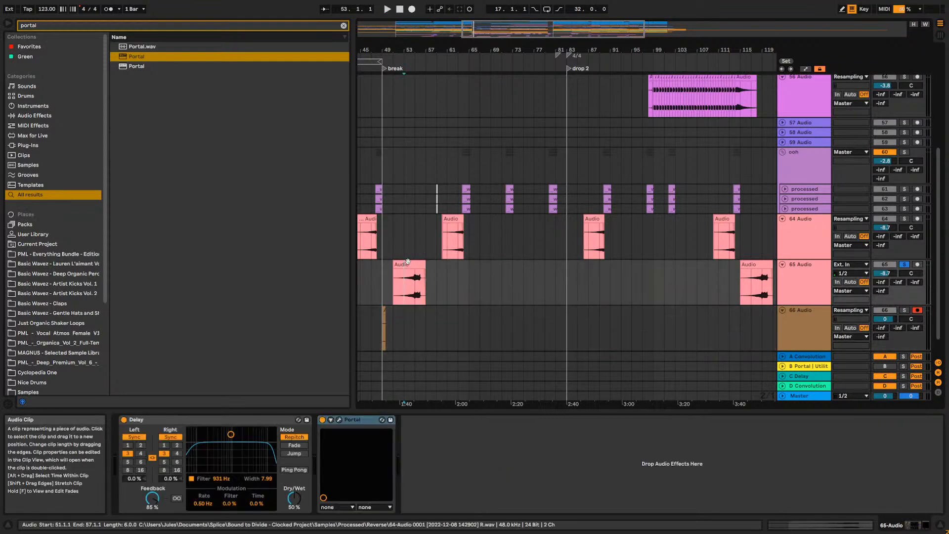
pyautogui.click(413, 10)
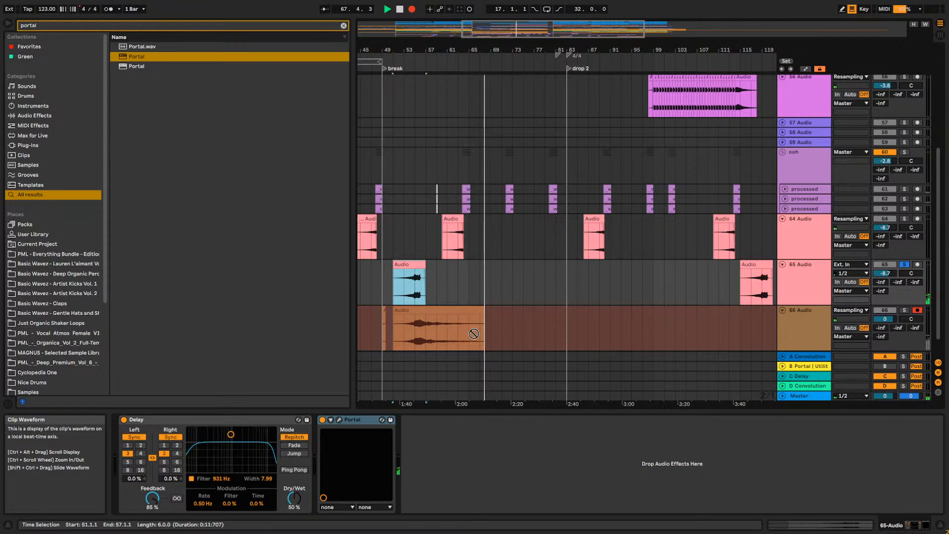
pyautogui.press('space')
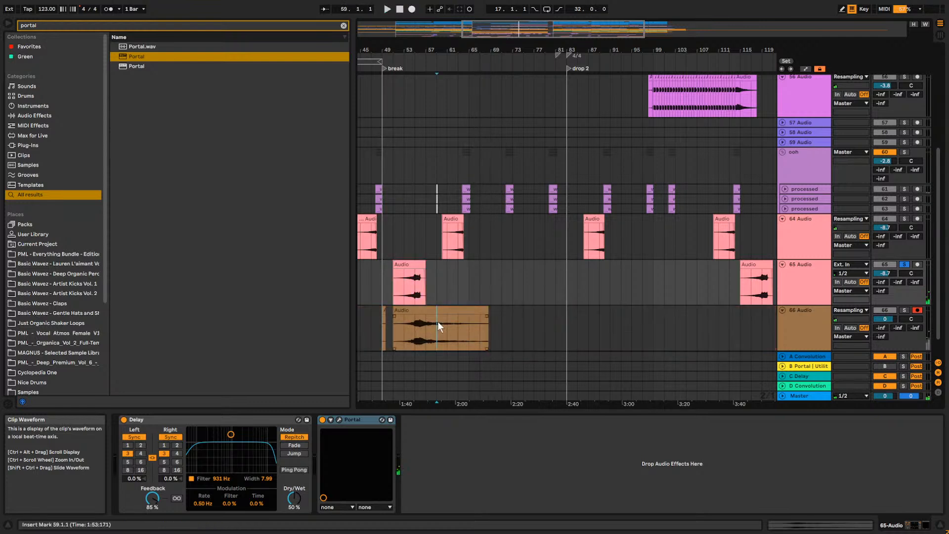
# Select the long recorded clip on track 66 and solo that track.
pyautogui.click(418, 317)
pyautogui.moveTo(438, 71); pyautogui.dragTo(506, 74)
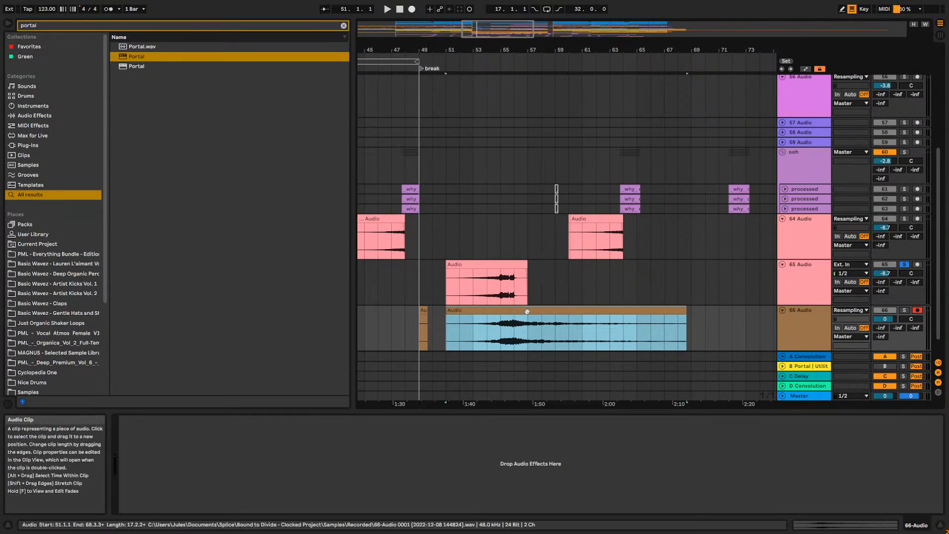
pyautogui.click(905, 310)
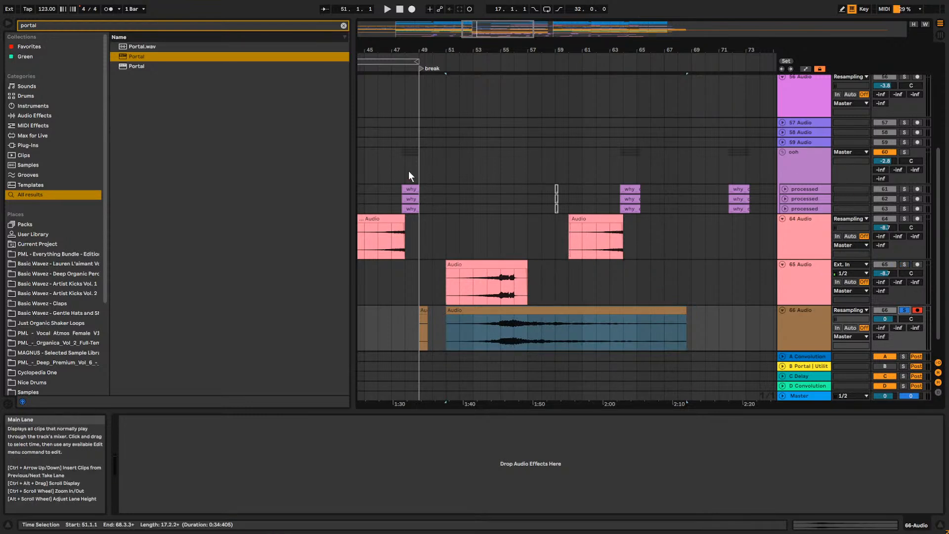
# Solo the ooh group and export its bars 63 to 70 from the master as a 24-bit WAV named oooh.
pyautogui.moveTo(611, 167); pyautogui.dragTo(698, 164)
pyautogui.click(907, 152)
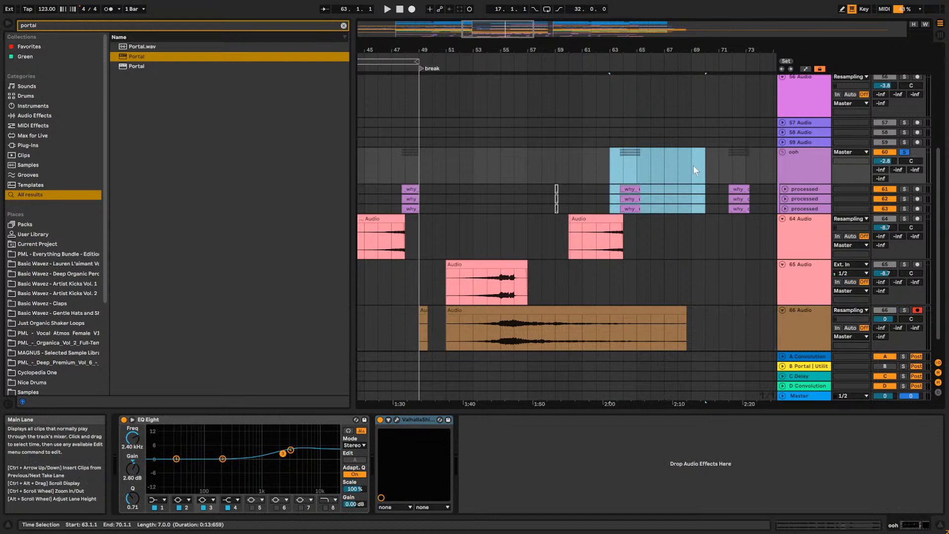
pyautogui.hotkey('ctrl', 'shift', 'r')
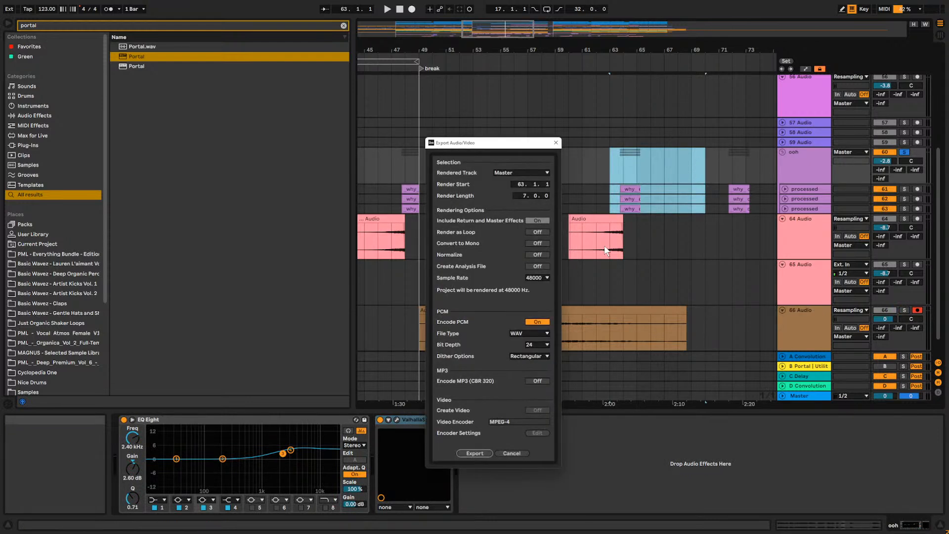
pyautogui.click(470, 453)
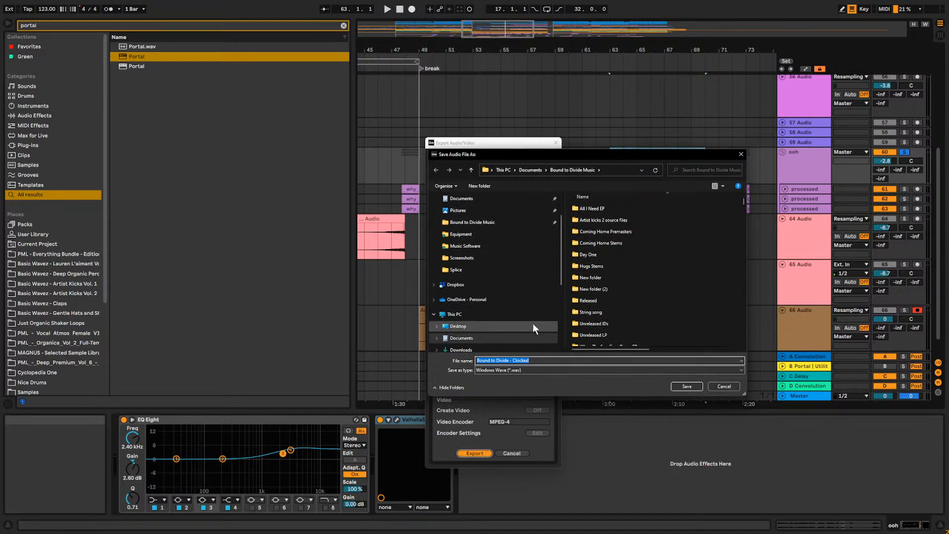
pyautogui.write('oooh')
pyautogui.press('Return')
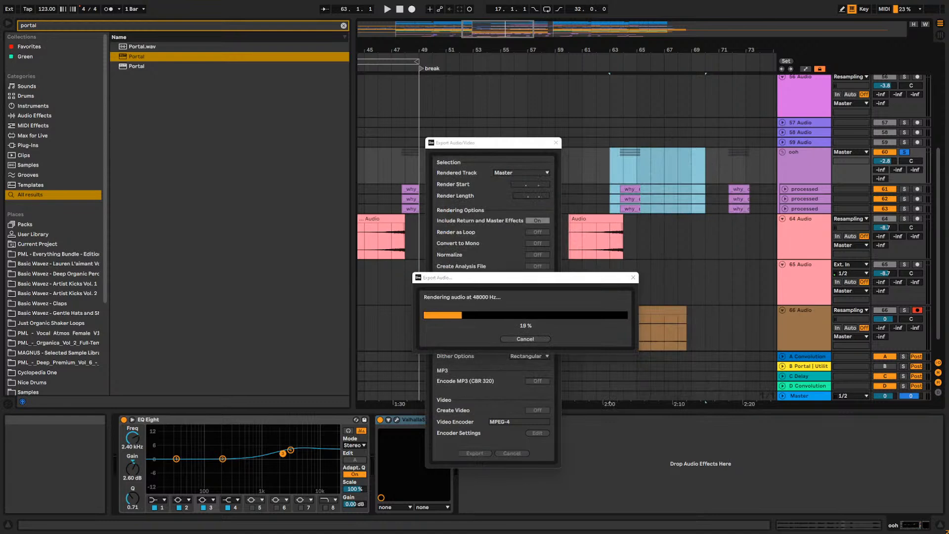
# Switch to Audacity, skipping its update, and import the exported oooh audio file.
pyautogui.press('super')
pyautogui.write('aud')
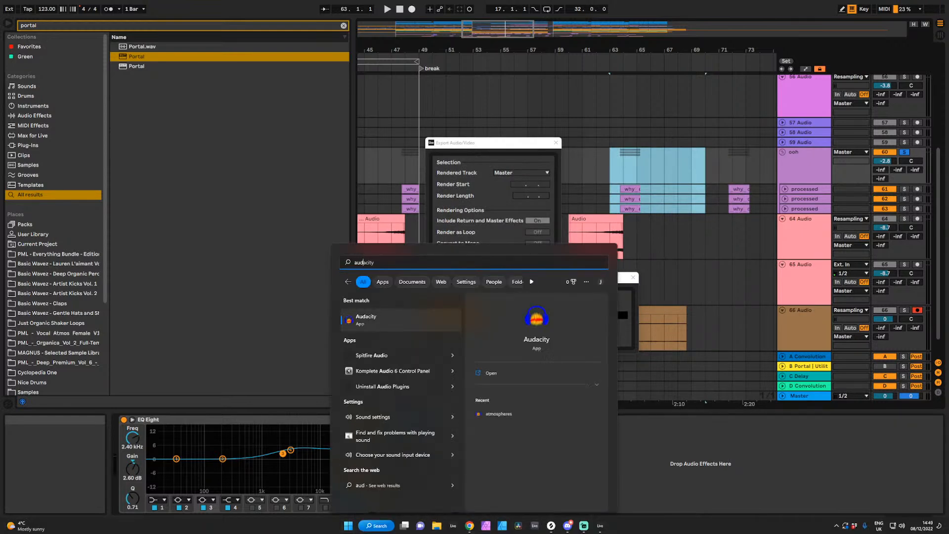
pyautogui.press('Return')
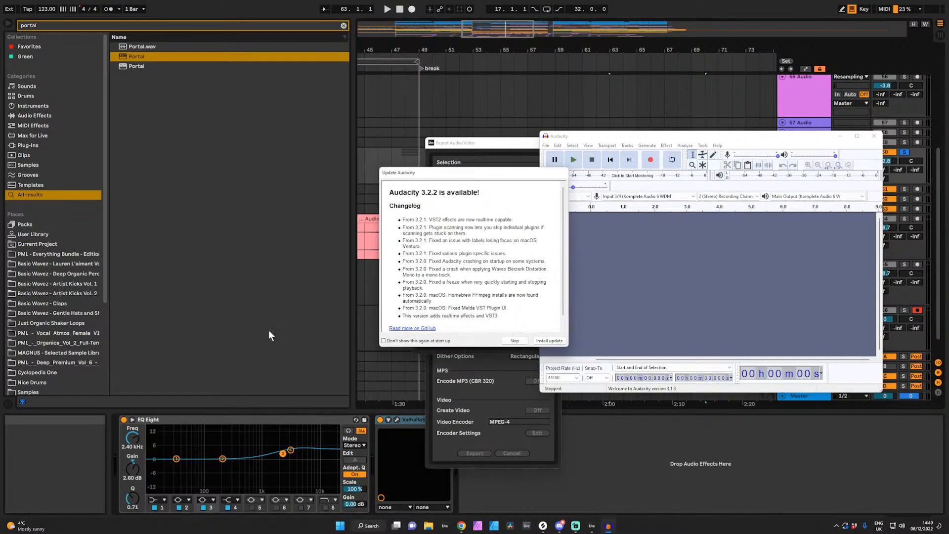
pyautogui.click(514, 340)
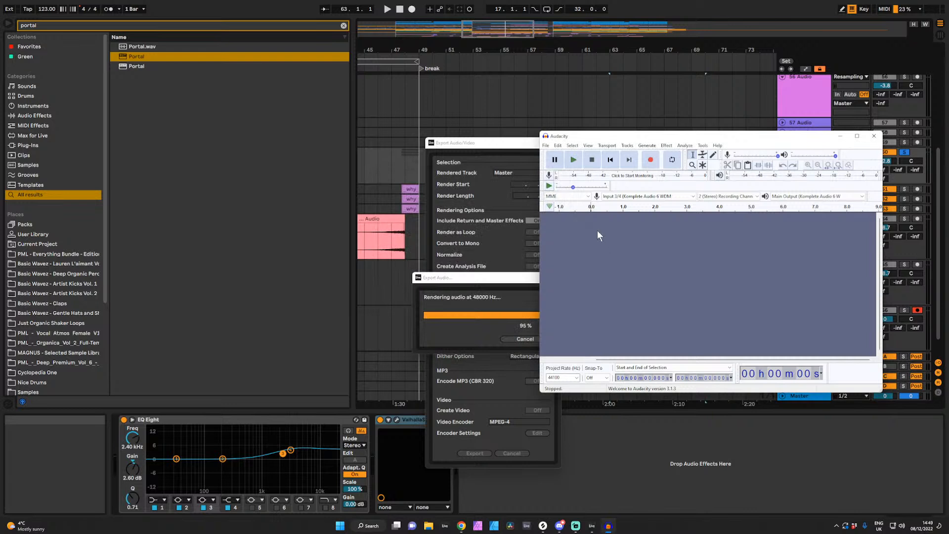
pyautogui.click(427, 529)
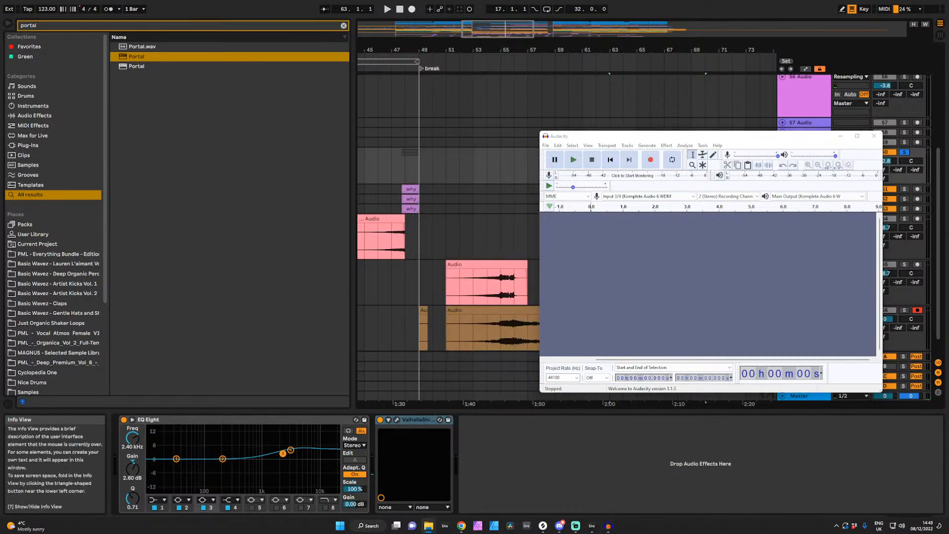
pyautogui.moveTo(872, 333); pyautogui.dragTo(726, 264)
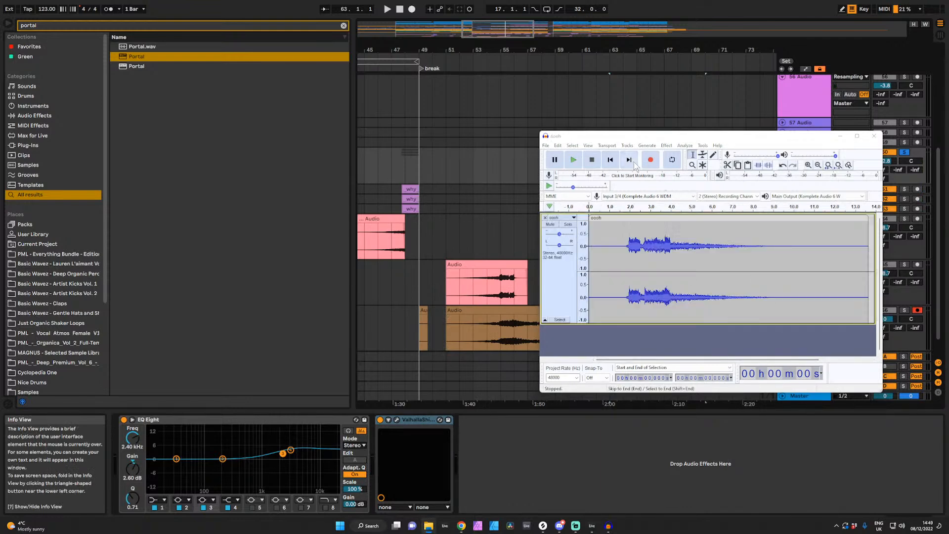
# Apply Paulstretch to the entire oooh track with a stretch factor of 10 and a time resolution of 0.25 seconds.
pyautogui.click(667, 145)
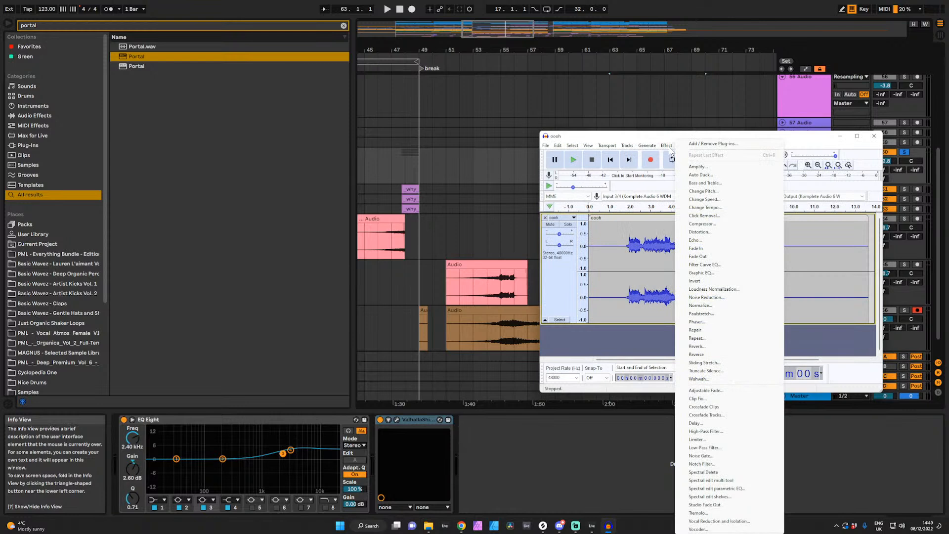
pyautogui.click(700, 315)
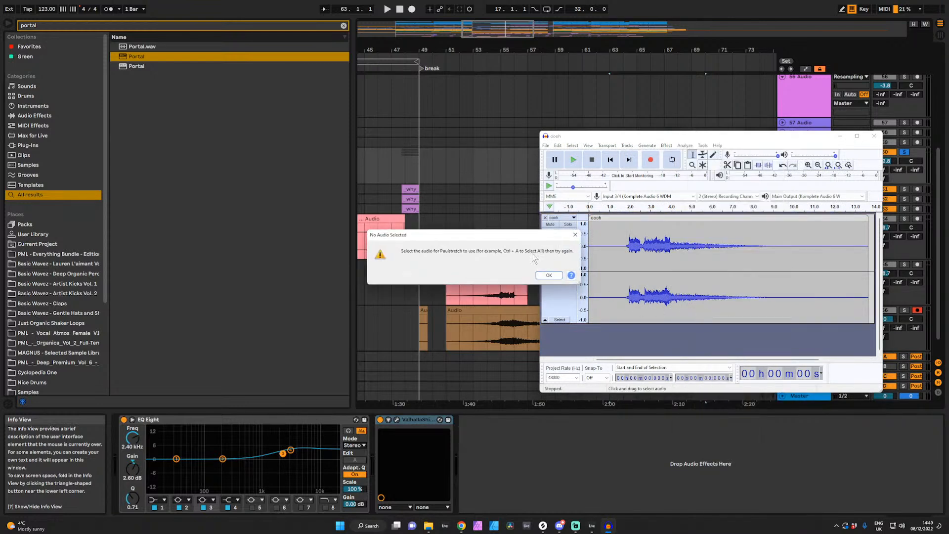
pyautogui.click(548, 275)
pyautogui.click(689, 237)
pyautogui.hotkey('ctrl', 'a')
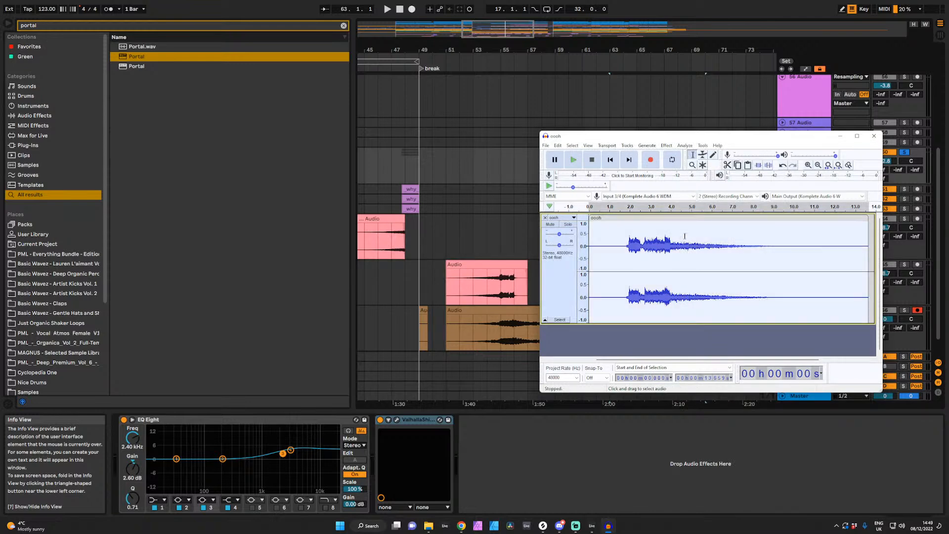
pyautogui.click(666, 146)
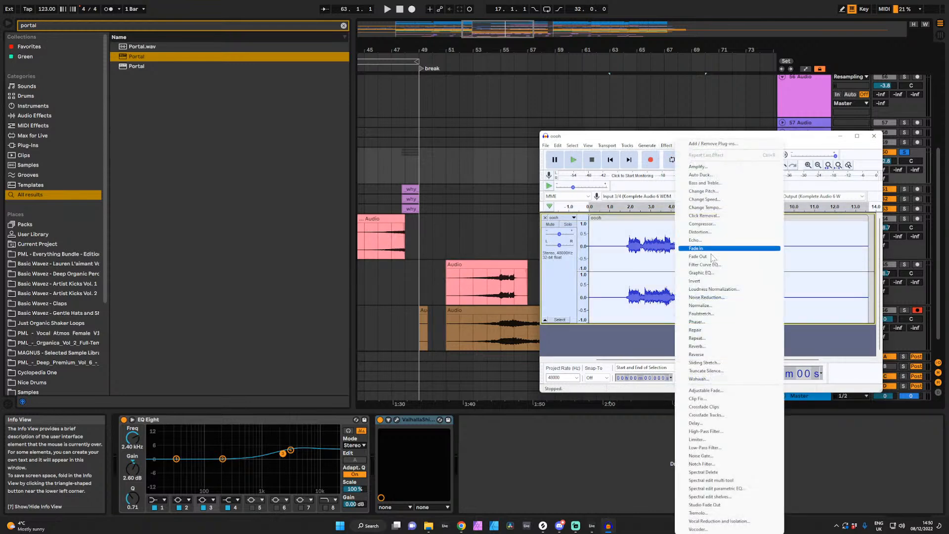
pyautogui.click(728, 314)
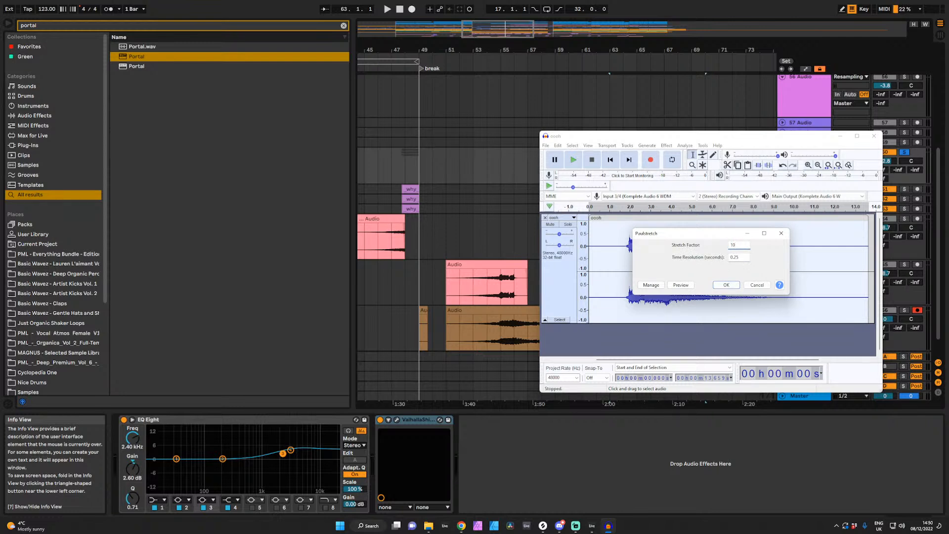
pyautogui.click(726, 285)
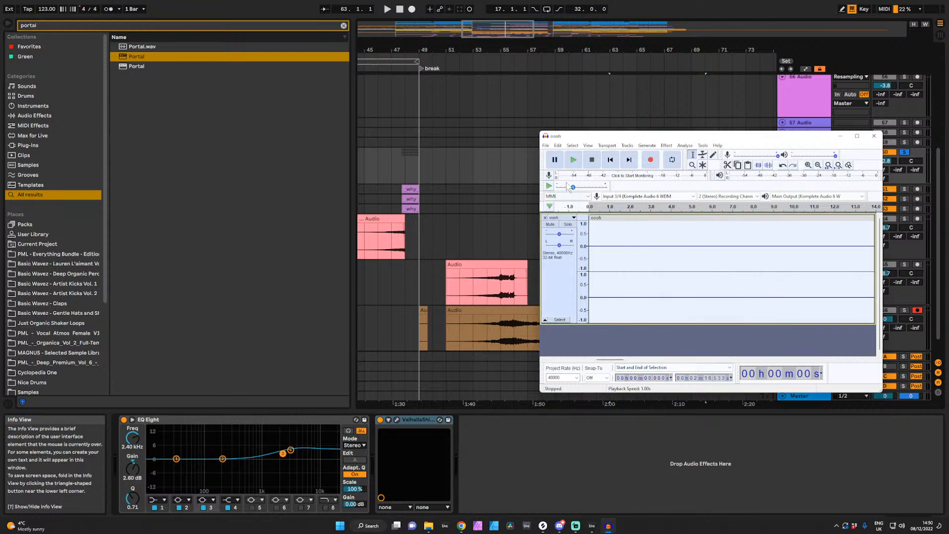
# Undo the Paulstretch effect and the audio import, leaving the Audacity project empty.
pyautogui.moveTo(573, 188); pyautogui.dragTo(569, 189)
pyautogui.hotkey('ctrl', 'z')
pyautogui.moveTo(573, 187); pyautogui.dragTo(577, 188)
pyautogui.hotkey('ctrl', 'z')
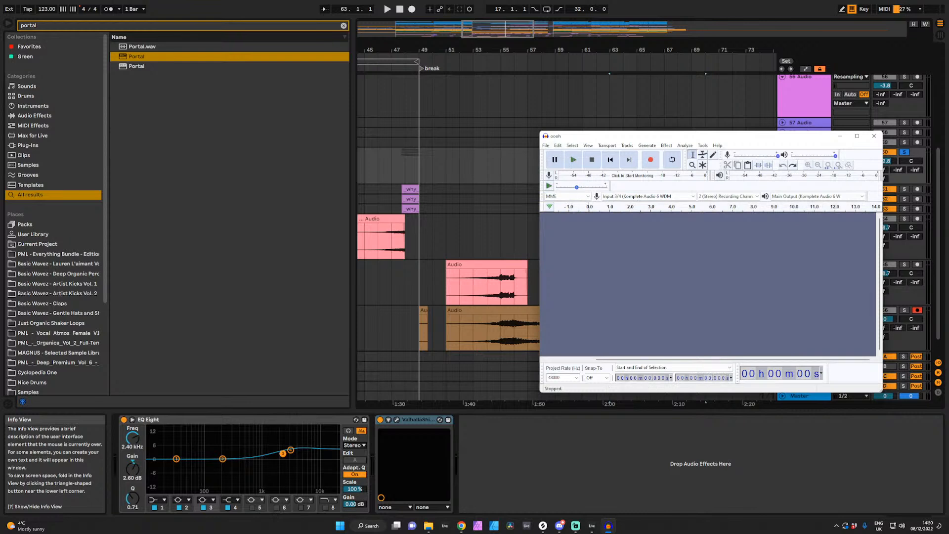
# Import the oooh audio file again and Paulstretch all of it by a factor of 10 with 0.25 seconds time resolution.
pyautogui.moveTo(281, 436); pyautogui.dragTo(629, 291)
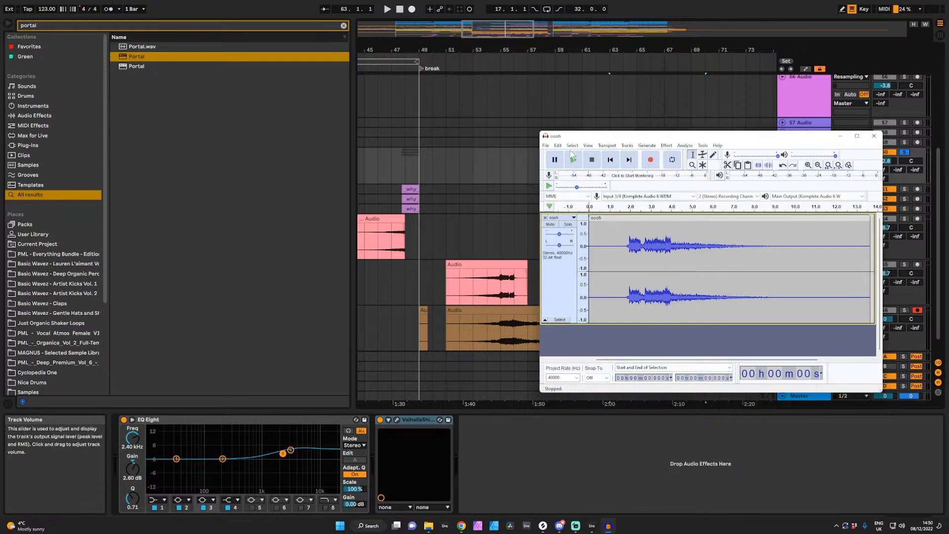
pyautogui.click(648, 145)
pyautogui.click(648, 145)
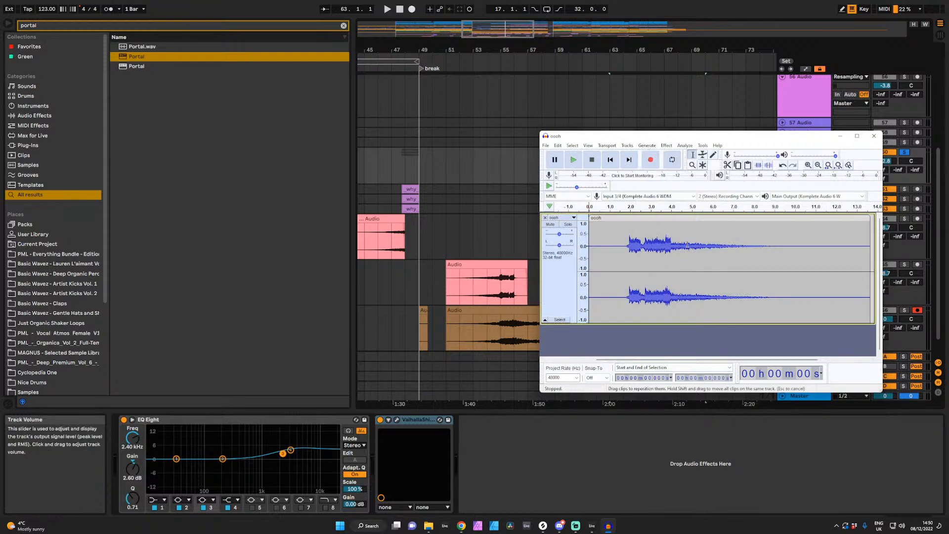
pyautogui.hotkey('ctrl', 'a')
pyautogui.click(667, 146)
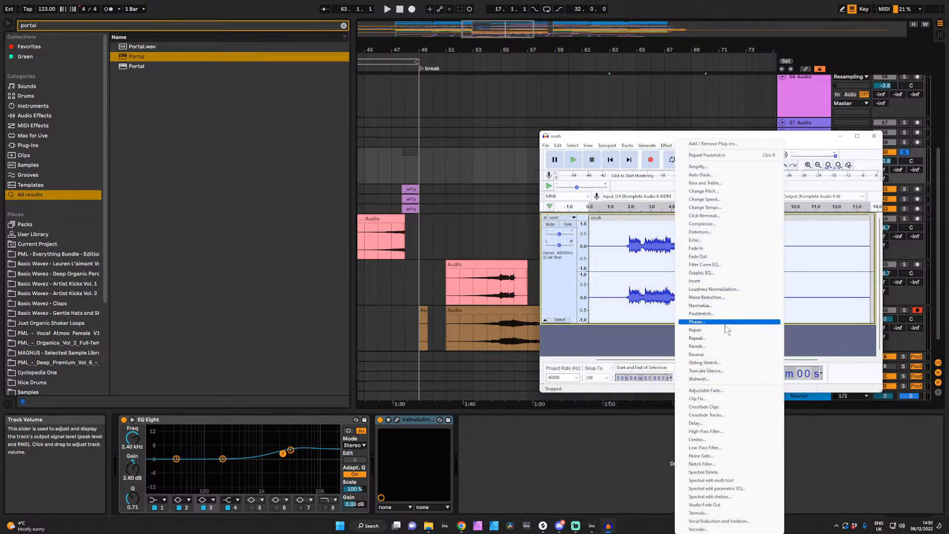
pyautogui.click(725, 315)
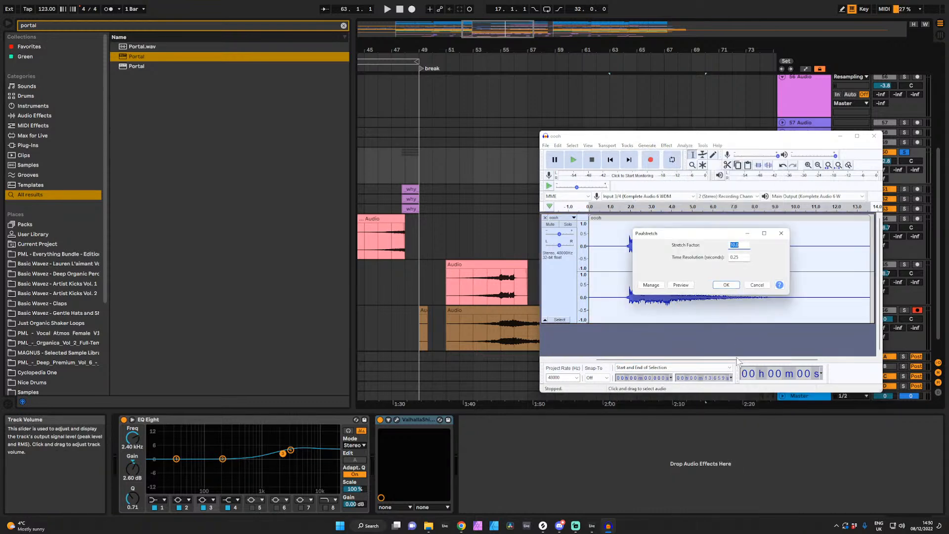
pyautogui.click(726, 286)
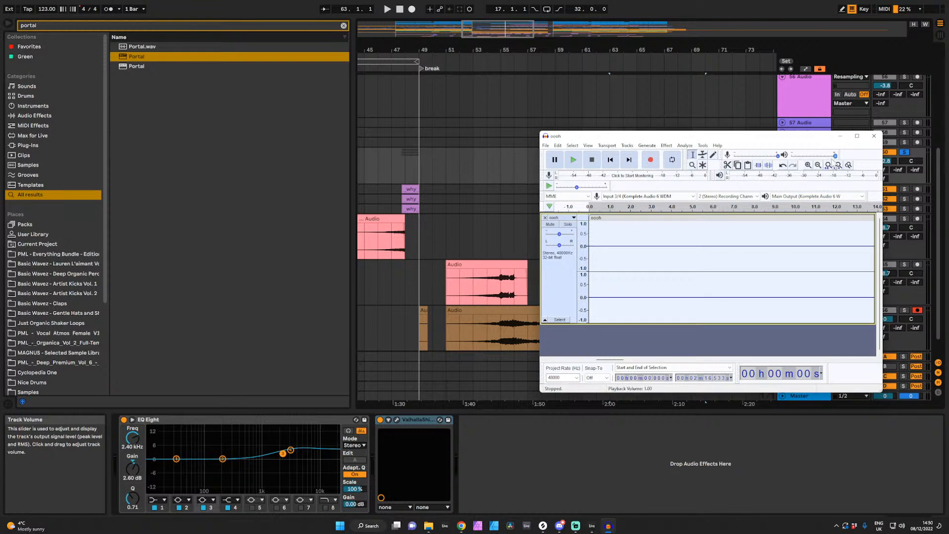
# Show the full length of the stretched oooh audio and audition its vocal section.
pyautogui.click(818, 166)
pyautogui.click(818, 165)
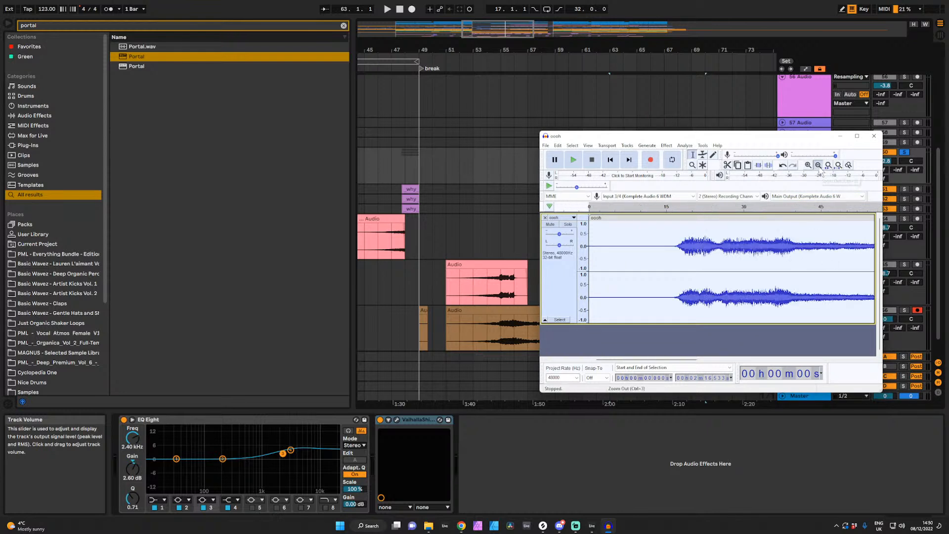
pyautogui.click(817, 166)
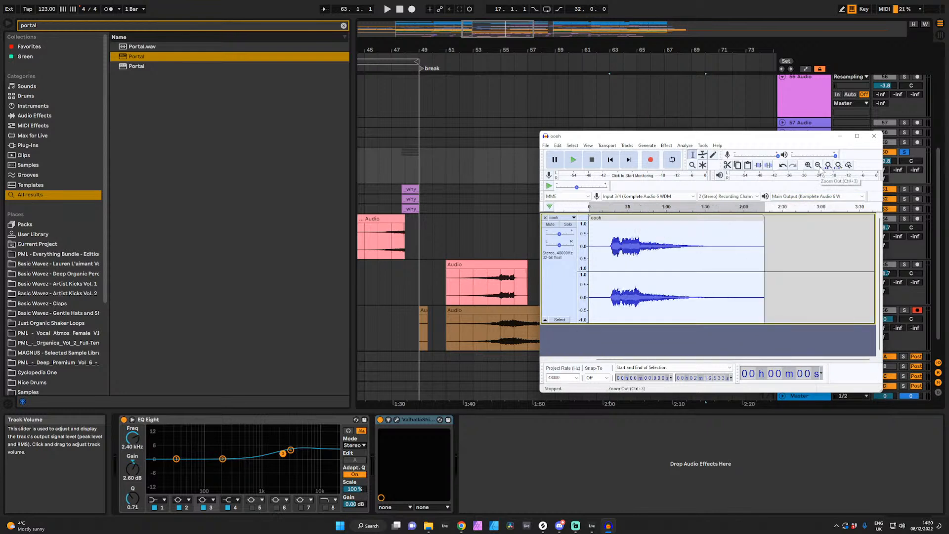
pyautogui.click(603, 237)
pyautogui.click(612, 217)
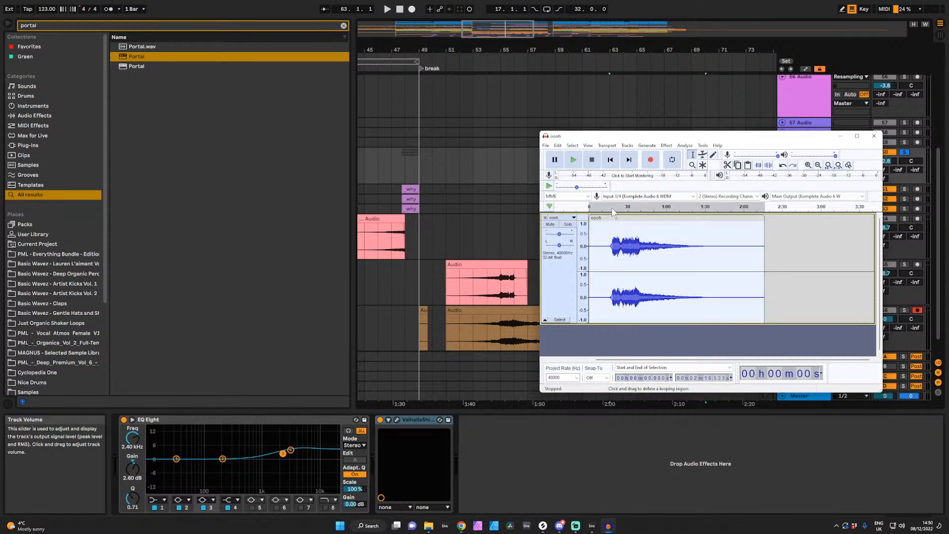
pyautogui.click(613, 210)
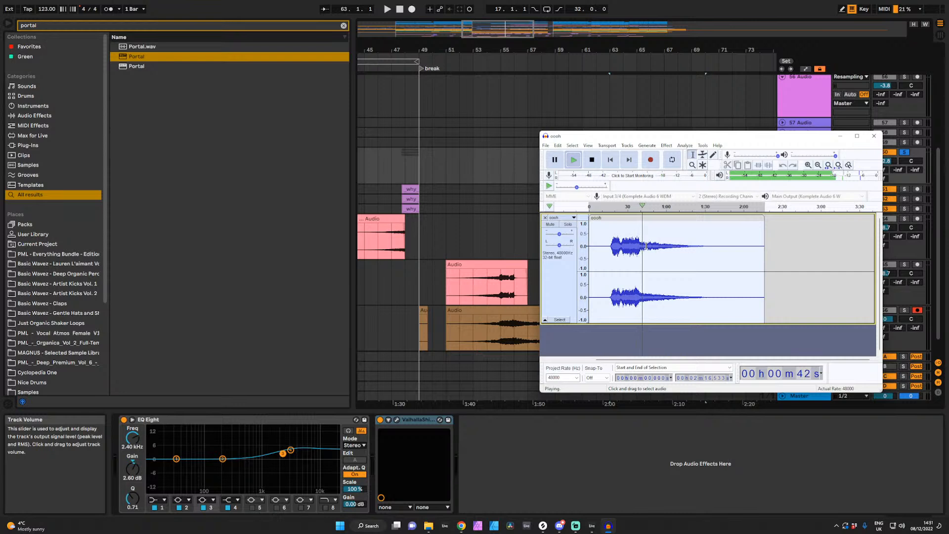
pyautogui.press('space')
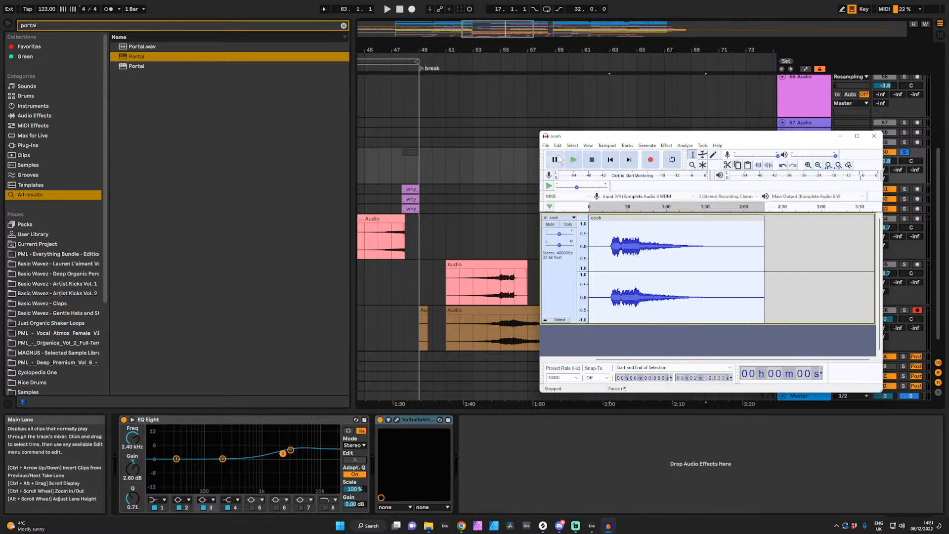
# Export the stretched audio to the Documents library as a signed 24-bit PCM WAV named oooh.
pyautogui.click(546, 145)
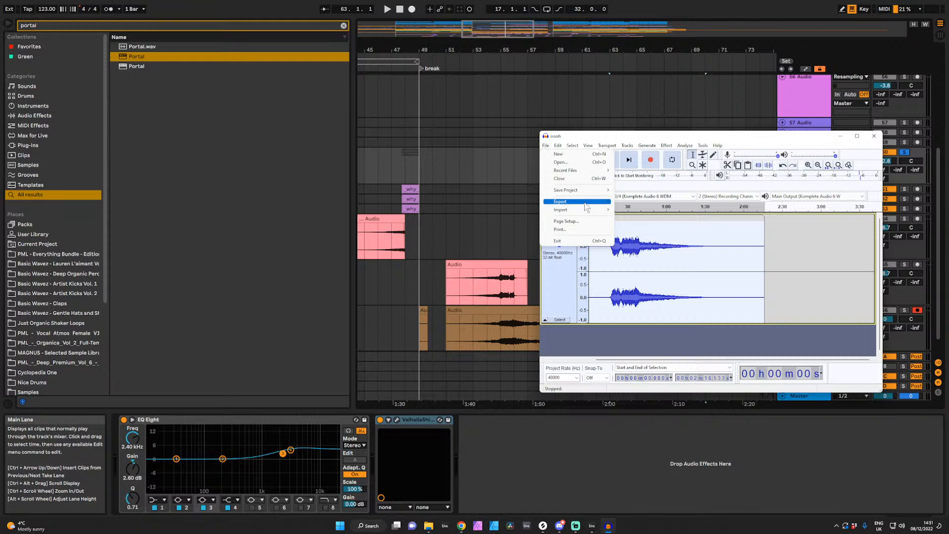
pyautogui.moveTo(586, 202)
pyautogui.click(663, 212)
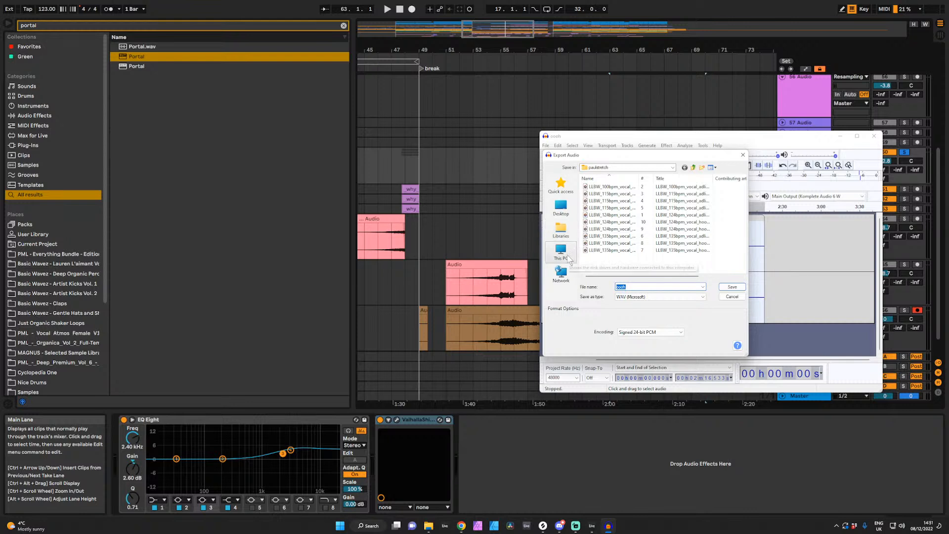
pyautogui.click(566, 236)
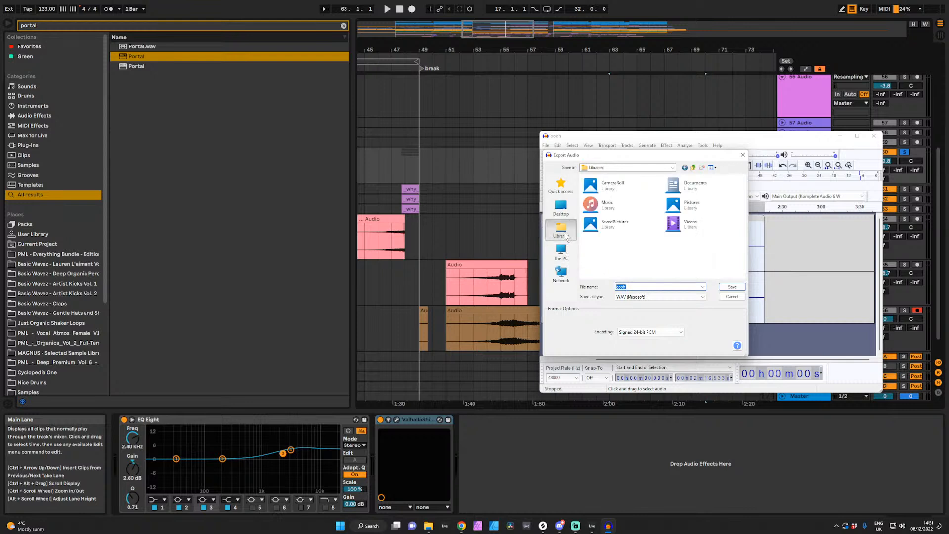
pyautogui.doubleClick(689, 185)
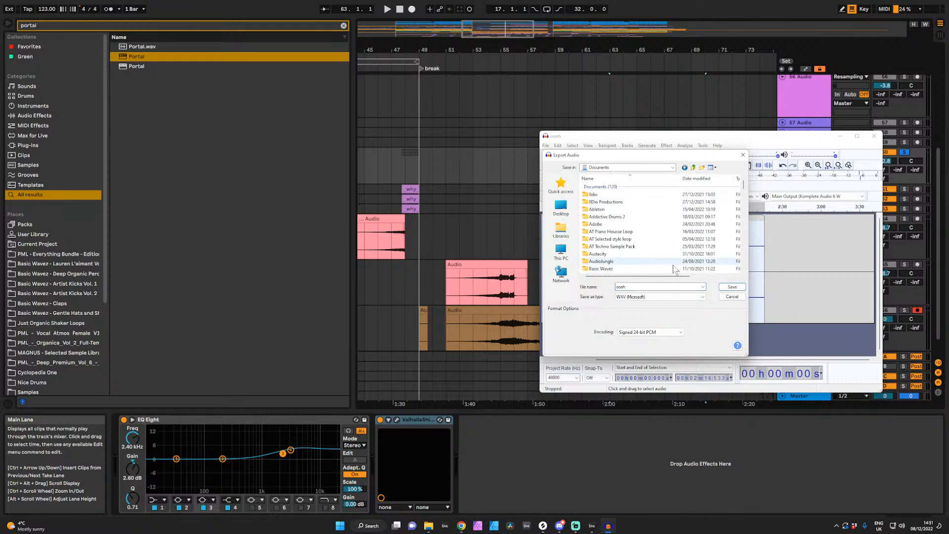
pyautogui.click(741, 288)
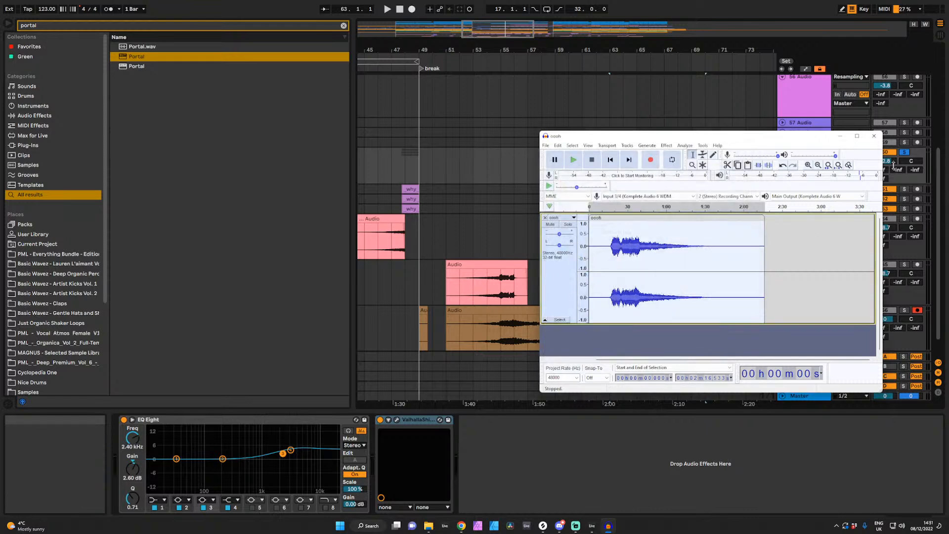
# Switch back to Ableton Live and place the stretched oooh file on a new audio track below track 66, starting at bar 50.
pyautogui.click(840, 136)
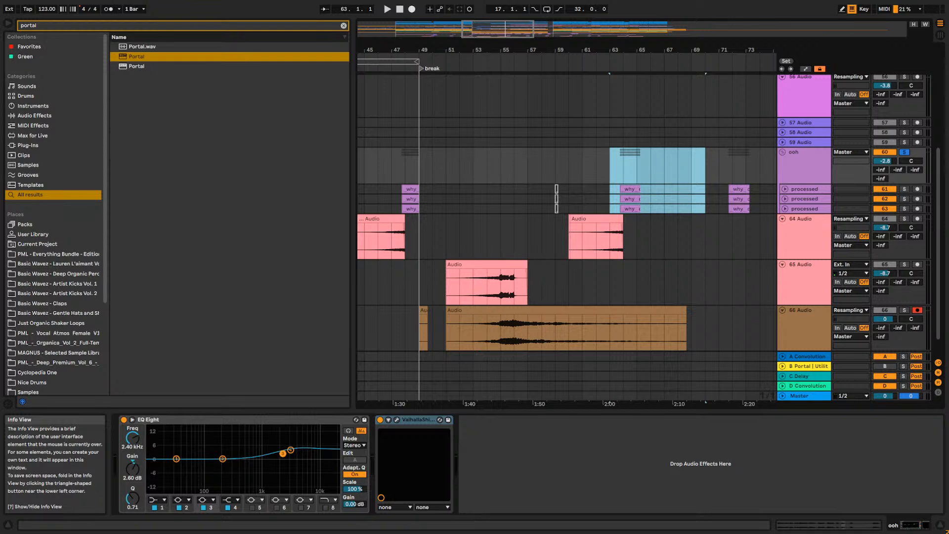
pyautogui.click(719, 327)
pyautogui.moveTo(719, 339); pyautogui.dragTo(437, 336)
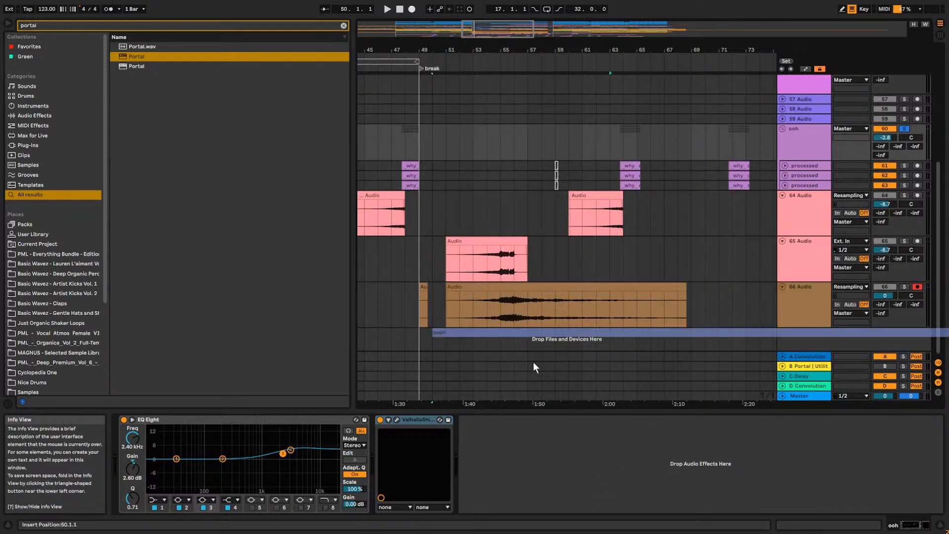
pyautogui.moveTo(494, 30)
pyautogui.mouseDown()
pyautogui.moveTo(504, 5)
pyautogui.moveTo(494, 15)
pyautogui.mouseUp()
pyautogui.click(526, 326)
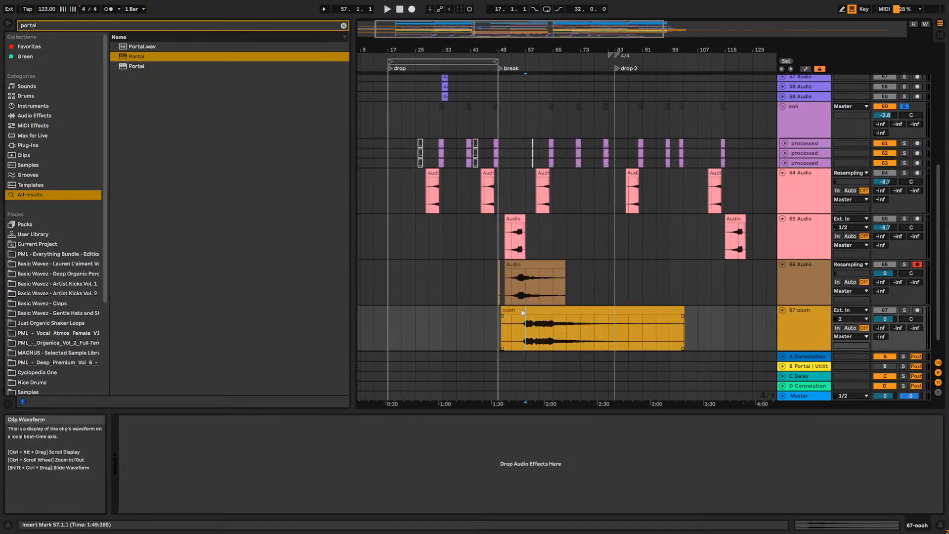
# Trim the start of the oooh clip on track 67 to bar 65 and move the remaining clip to bar 5.
pyautogui.moveTo(506, 311); pyautogui.dragTo(553, 312)
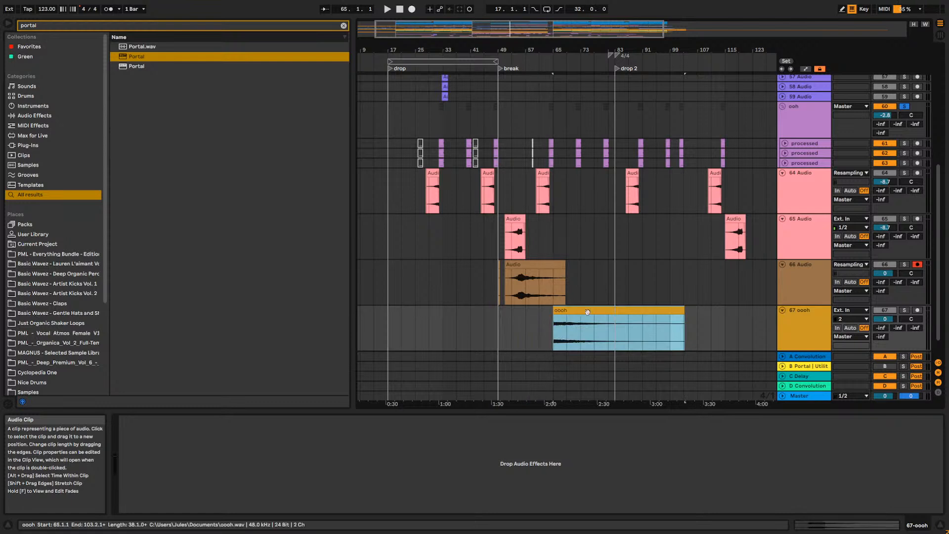
pyautogui.moveTo(487, 320); pyautogui.dragTo(387, 320)
pyautogui.moveTo(436, 28); pyautogui.dragTo(420, 22)
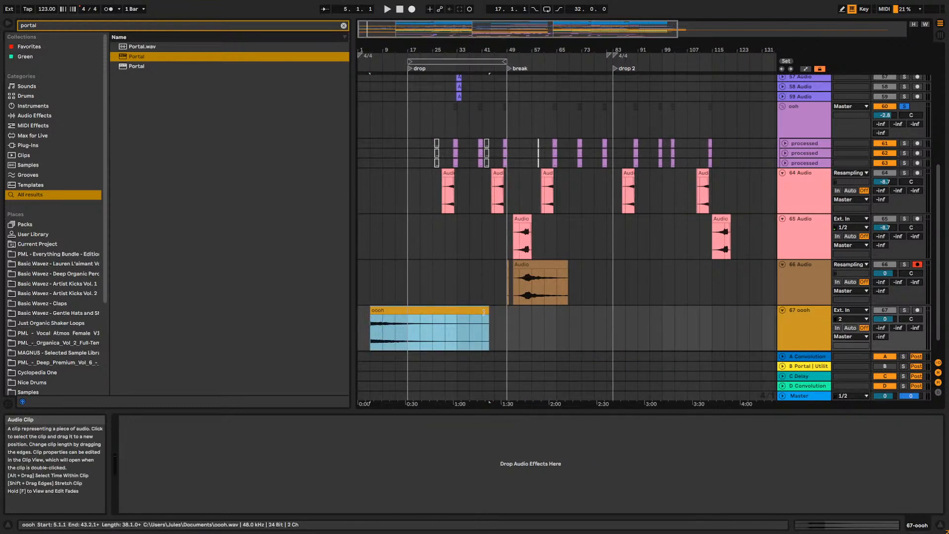
# Reverse the oooh clip and fit it to bars 1 to 17, ending where the drop begins.
pyautogui.moveTo(488, 319); pyautogui.dragTo(407, 320)
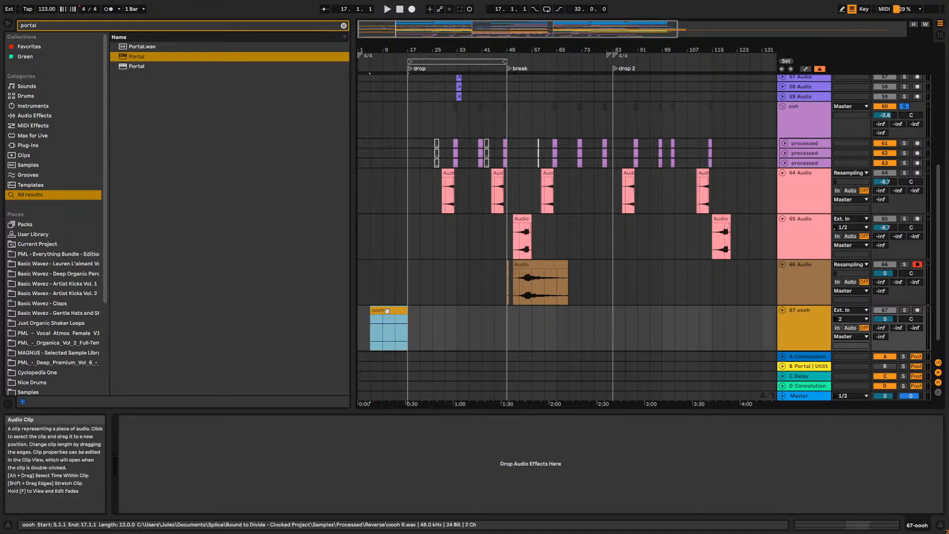
pyautogui.moveTo(370, 312); pyautogui.dragTo(342, 313)
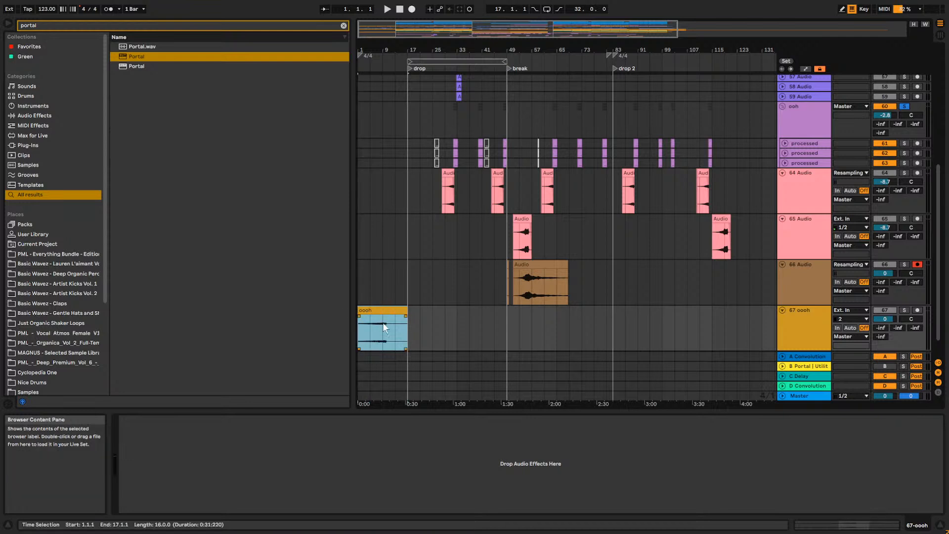
# Clear the solo on the ooh group and play the reversed oooh clip from bar 1, keeping track 67 unfolded.
pyautogui.doubleClick(904, 315)
pyautogui.click(904, 310)
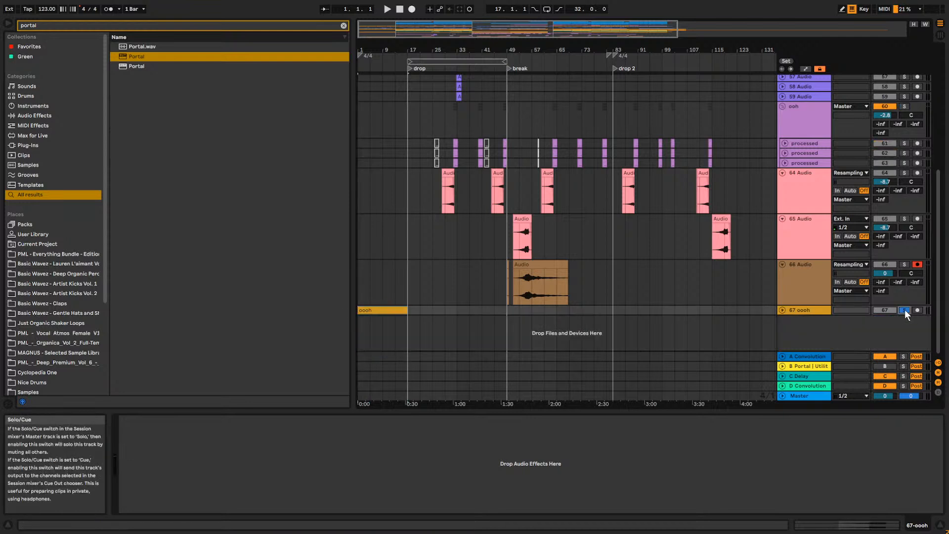
pyautogui.click(904, 310)
pyautogui.press('space')
pyautogui.click(782, 310)
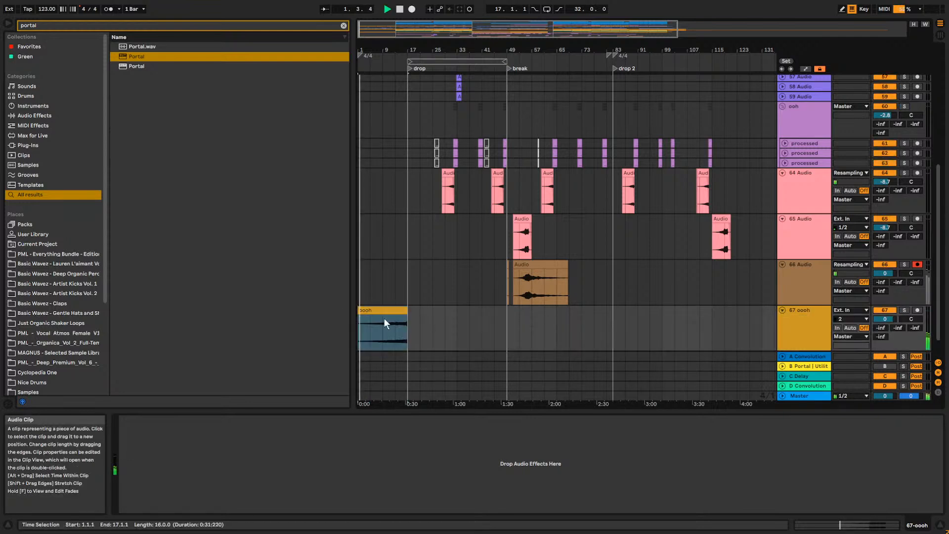
# Refit the reversed oooh clip to bars 1 to 17 with its louder section starting around bar 9, and lower track 67's volume to -8.4 dB.
pyautogui.moveTo(362, 30); pyautogui.dragTo(453, 315)
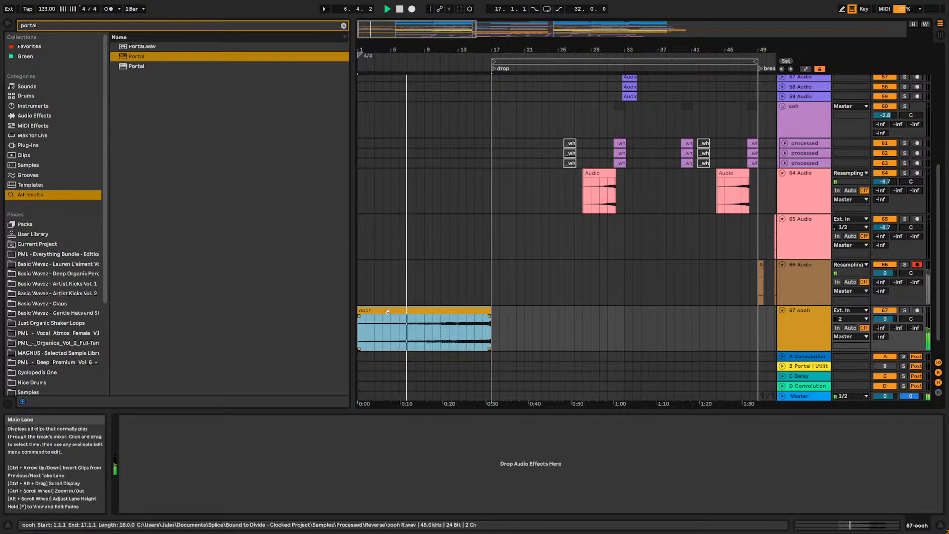
pyautogui.moveTo(361, 311); pyautogui.dragTo(483, 312)
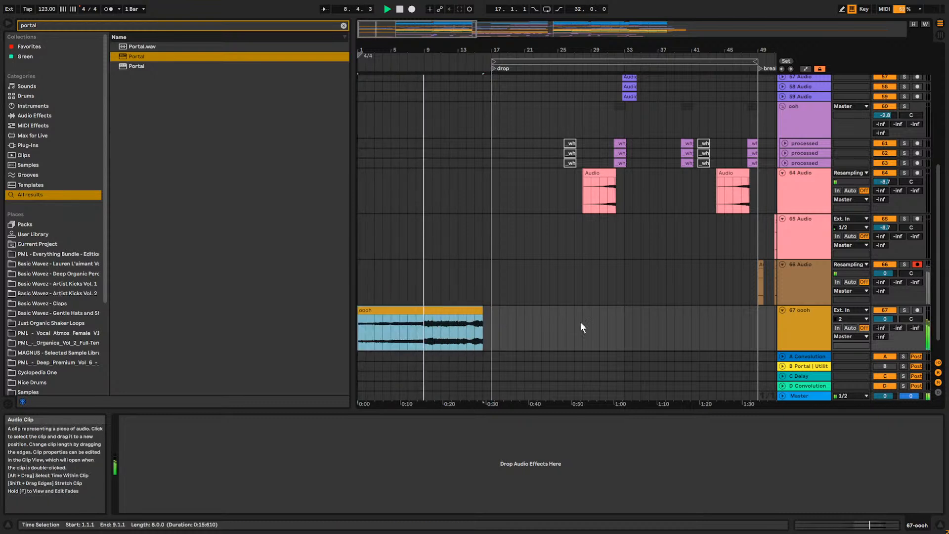
pyautogui.moveTo(893, 322); pyautogui.dragTo(894, 341)
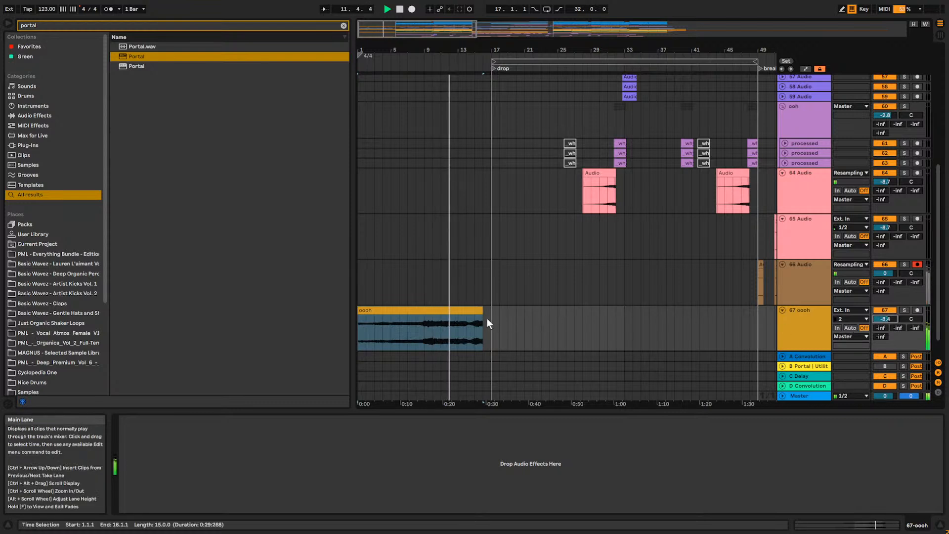
pyautogui.moveTo(481, 314); pyautogui.dragTo(496, 319)
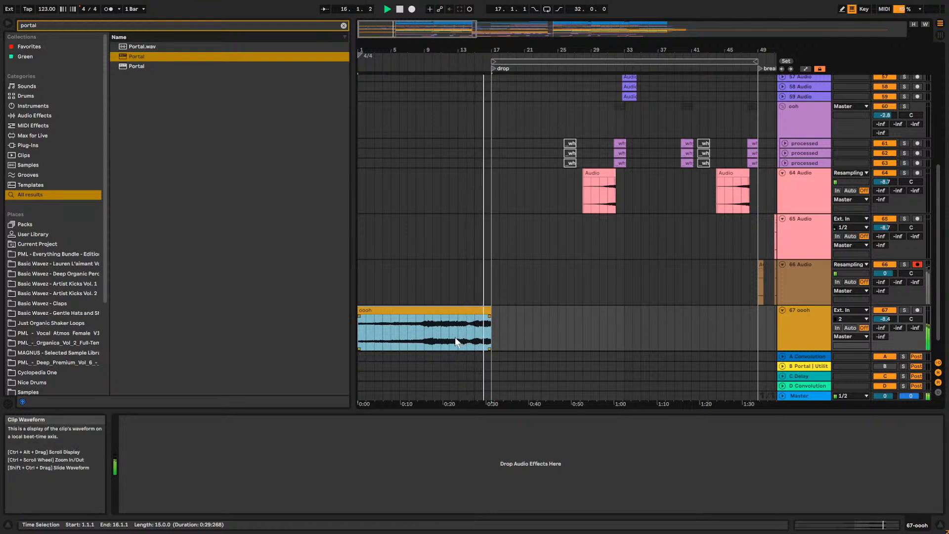
# Lower track 67's volume to -9.4 dB and stop playback.
pyautogui.moveTo(893, 319); pyautogui.dragTo(891, 326)
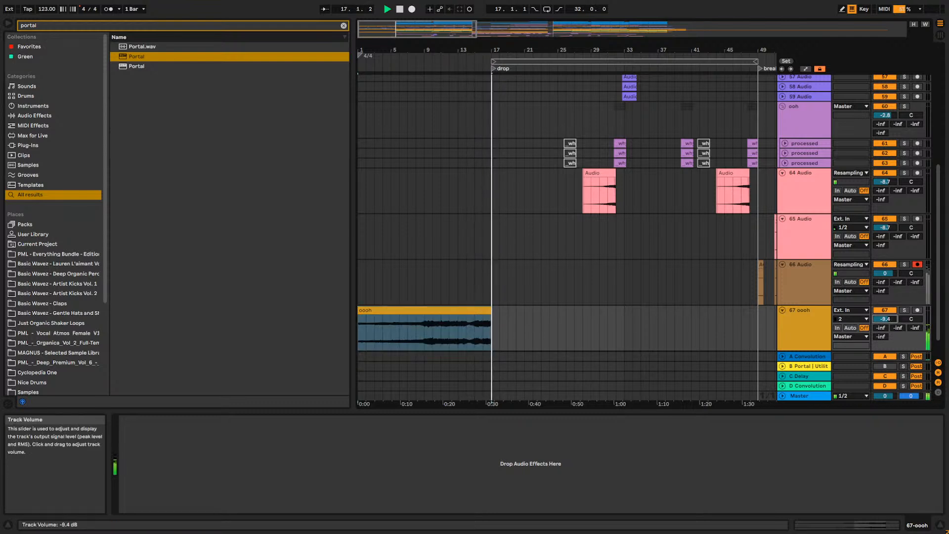
pyautogui.press('space')
# With track 67 muted, split the track 66 clip at bar 57, deactivate its first part, and place its second part at bar 1.
pyautogui.moveTo(418, 30); pyautogui.dragTo(425, 12)
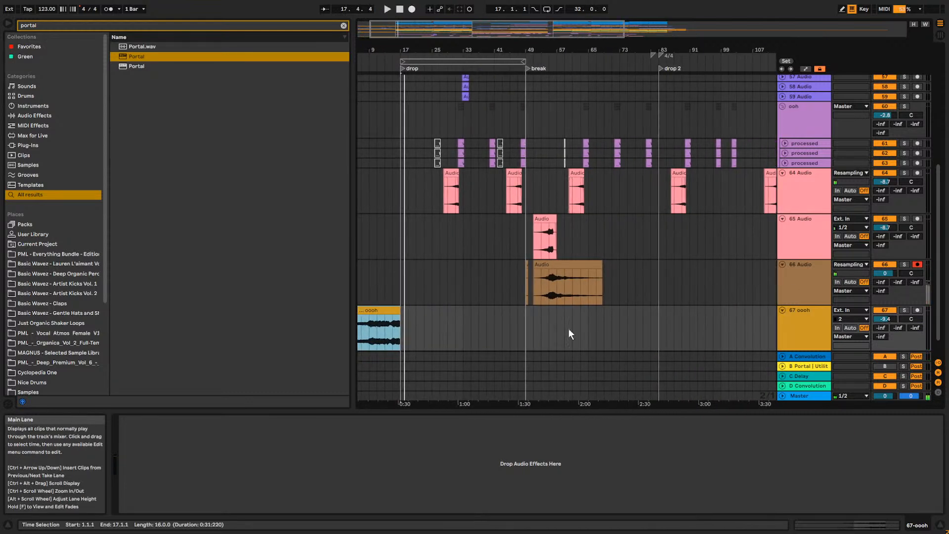
pyautogui.click(563, 280)
pyautogui.click(884, 310)
pyautogui.hotkey('ctrl', 'e')
pyautogui.click(554, 264)
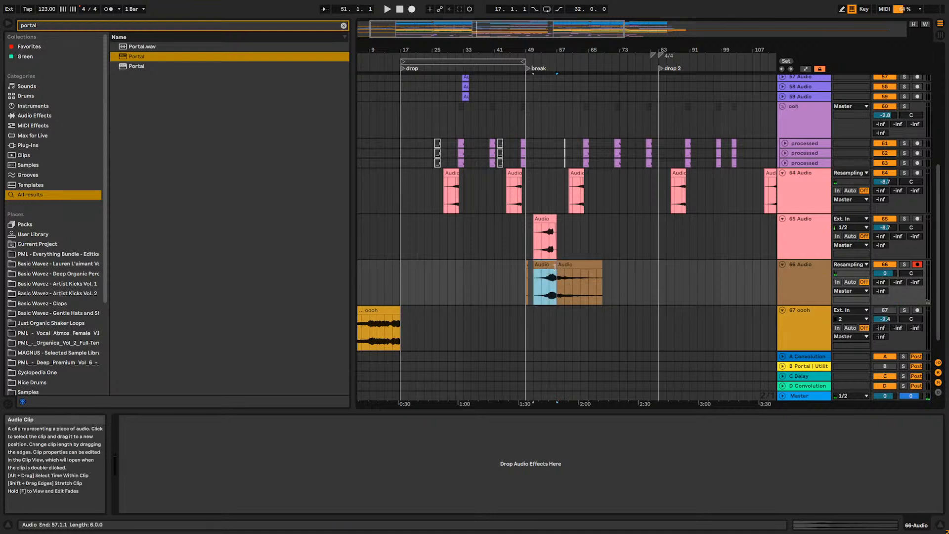
pyautogui.moveTo(564, 282); pyautogui.dragTo(361, 279)
# Play the track 66 clip from bar 1 and lower the track's volume to -10.0 dB.
pyautogui.moveTo(404, 50); pyautogui.dragTo(410, 94)
pyautogui.press('space')
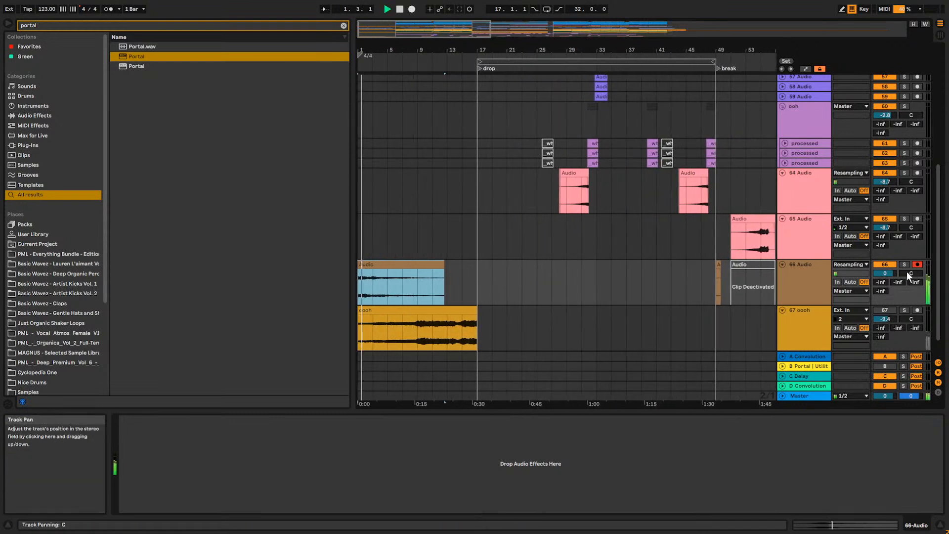
pyautogui.moveTo(885, 274); pyautogui.dragTo(885, 292)
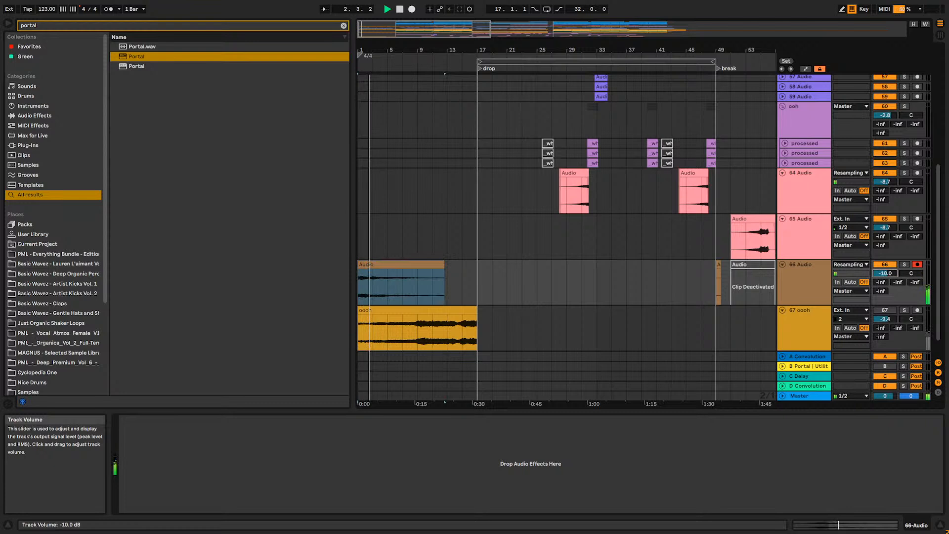
# Add an EQ Eight to track 66 and enable band 8 as a 48 dB/octave high cut.
pyautogui.click(343, 26)
pyautogui.write('eq')
pyautogui.click(141, 56)
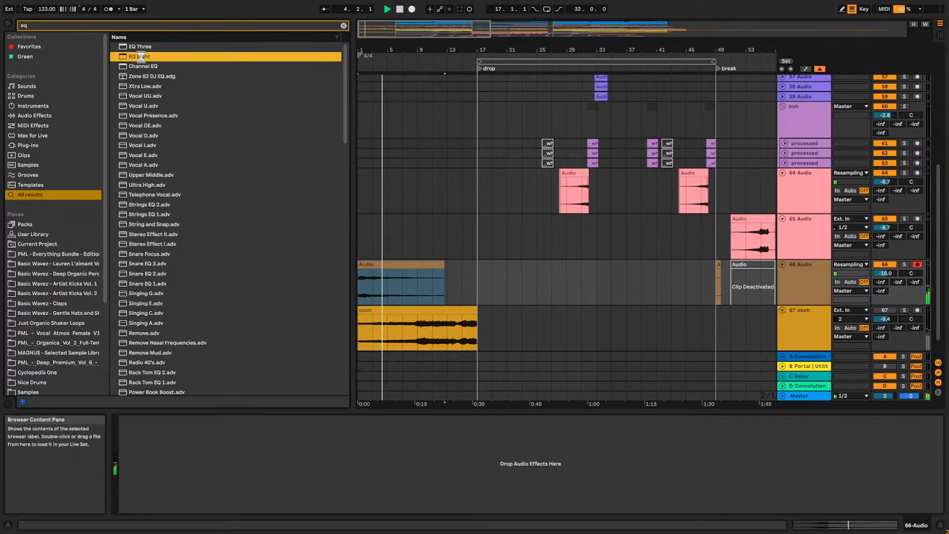
pyautogui.click(332, 499)
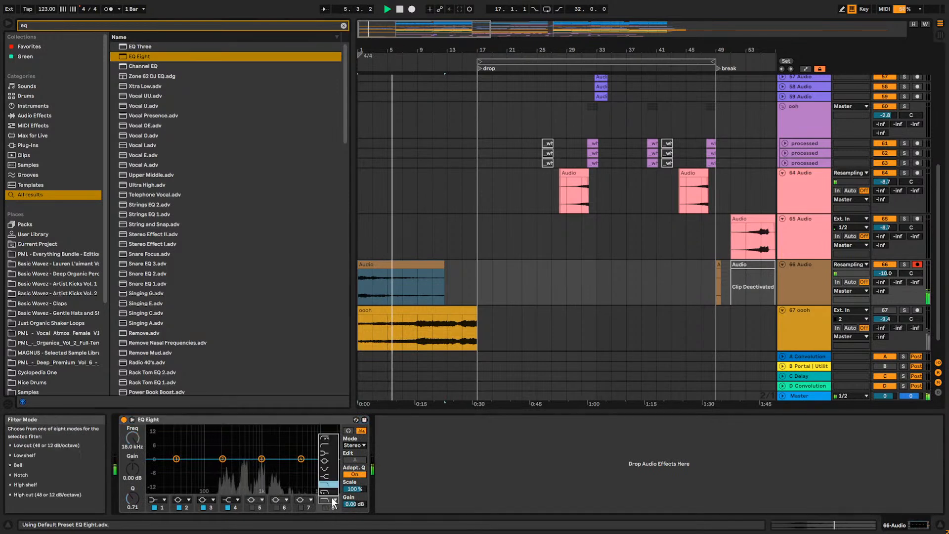
pyautogui.click(329, 493)
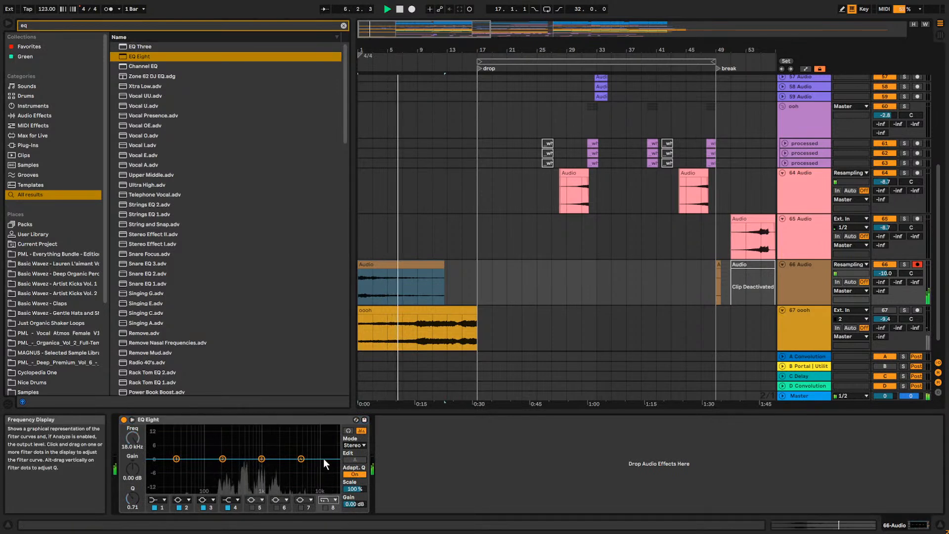
pyautogui.click(324, 507)
# Move the high cut to just above 1 kHz, cut band 2 by 6.82 dB at 454 Hz, and set band 1 to 190 Hz, -6.82 dB.
pyautogui.moveTo(333, 468); pyautogui.dragTo(242, 473)
pyautogui.press('space')
pyautogui.press('space')
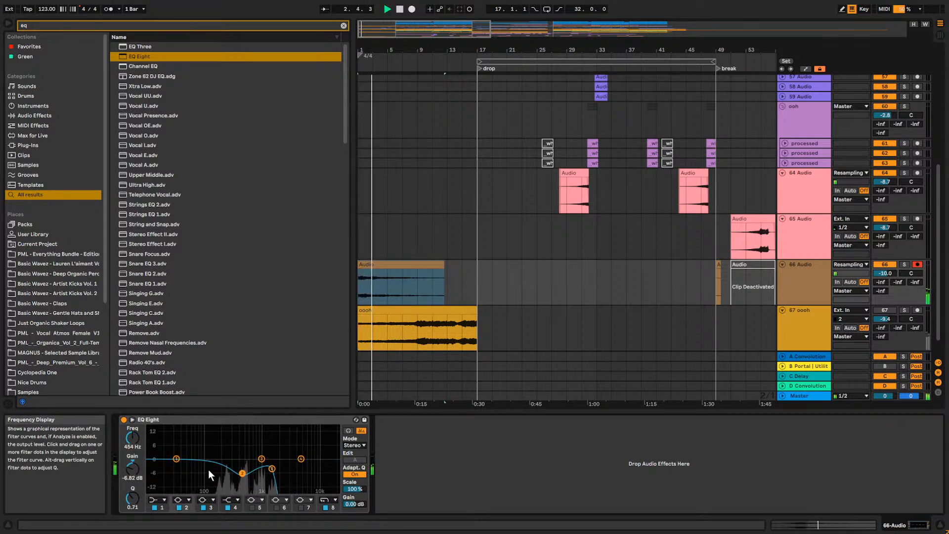
pyautogui.moveTo(175, 459); pyautogui.dragTo(193, 469)
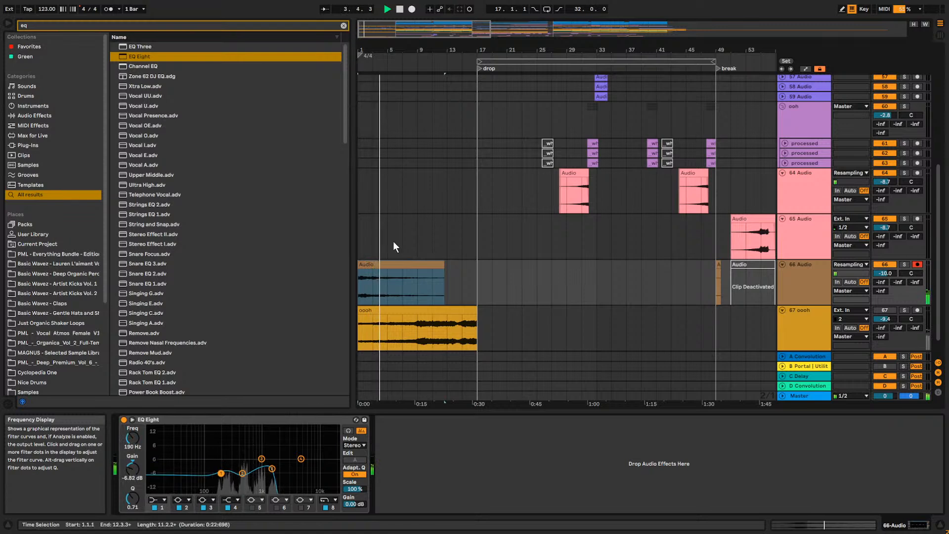
# Open the bar 1 clip on track 66 in the sample editor and enable looping.
pyautogui.click(374, 264)
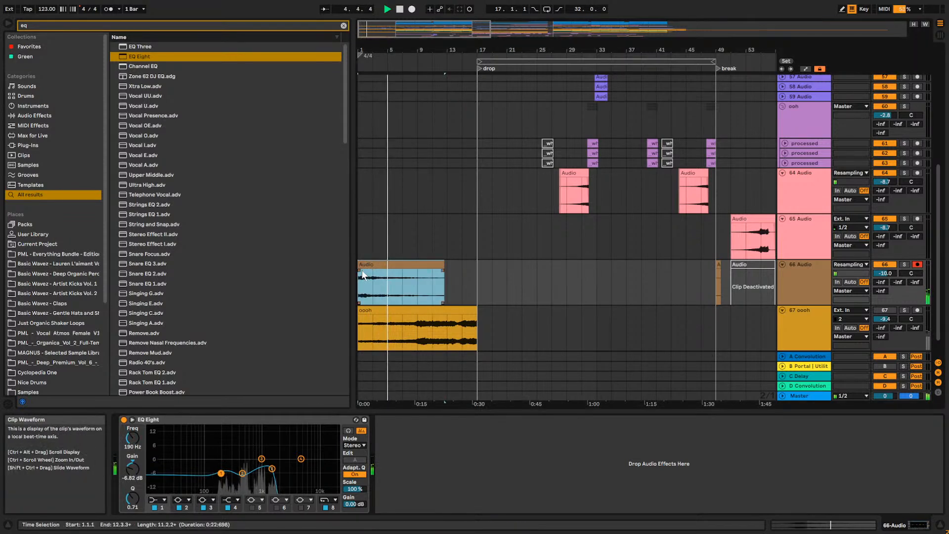
pyautogui.doubleClick(372, 265)
pyautogui.click(162, 440)
pyautogui.moveTo(941, 414); pyautogui.dragTo(497, 418)
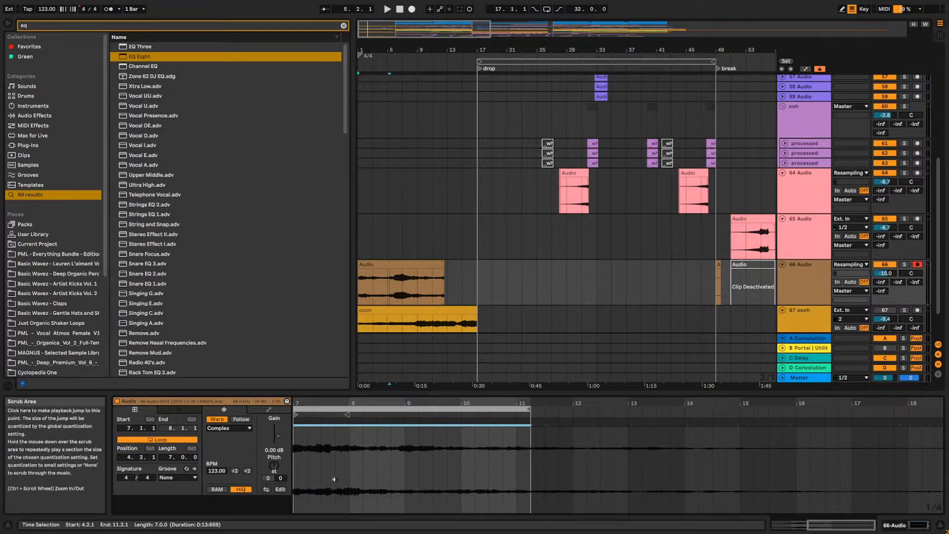
# Set the clip's loop to position 9.1.1 with a length of 1.0.0, and move its start marker to 9.1.1.
pyautogui.moveTo(322, 404); pyautogui.dragTo(533, 406)
pyautogui.moveTo(414, 409); pyautogui.dragTo(570, 410)
pyautogui.press('space')
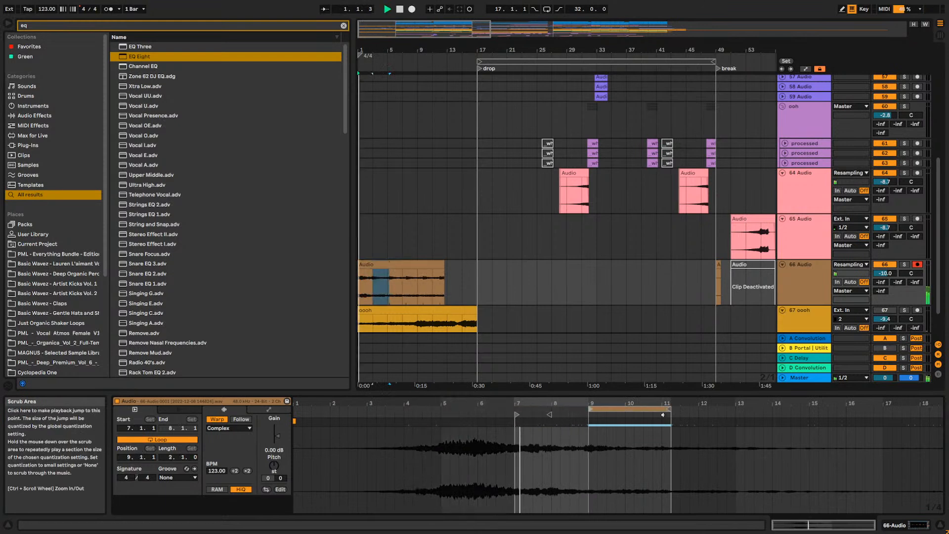
pyautogui.moveTo(671, 410); pyautogui.dragTo(627, 416)
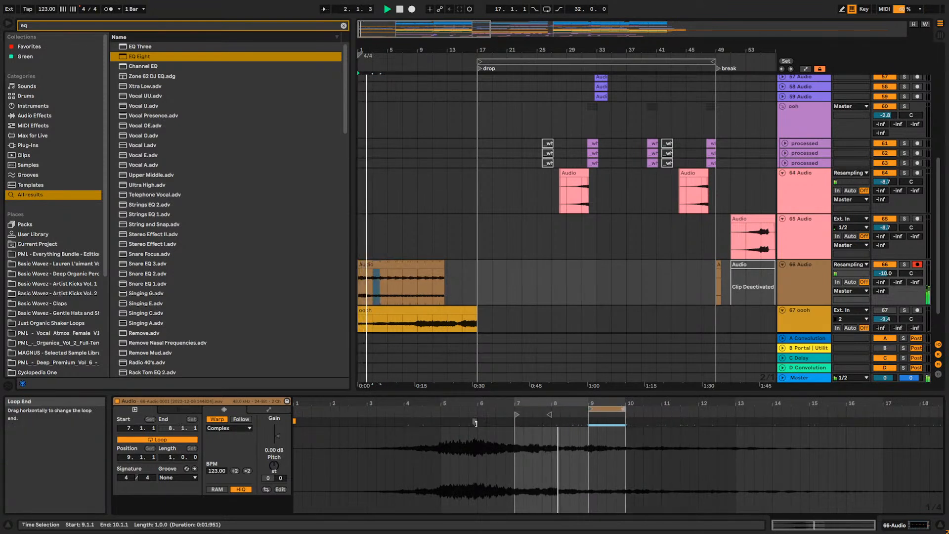
pyautogui.moveTo(516, 414); pyautogui.dragTo(593, 416)
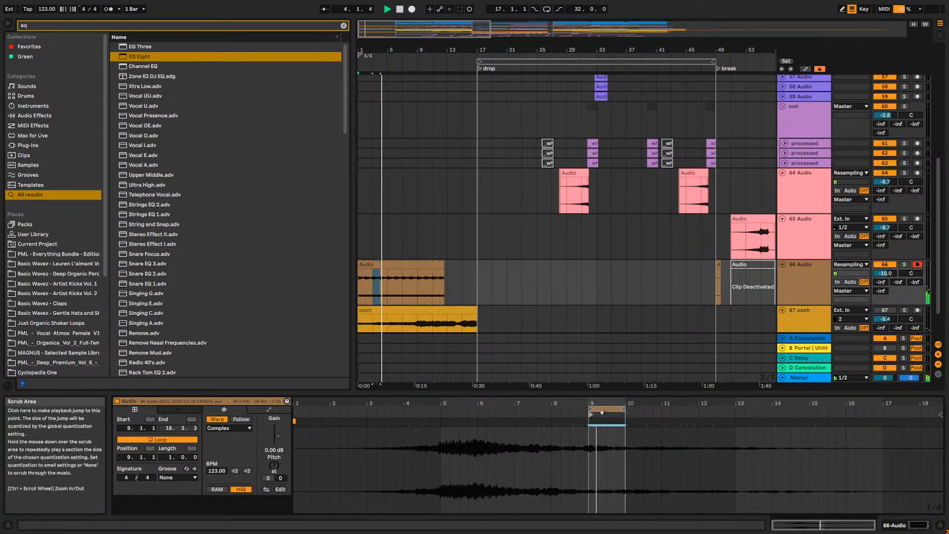
# Extend the looped clip on track 66 to bar 17 and raise the track's volume to -2.5 dB.
pyautogui.moveTo(443, 267); pyautogui.dragTo(477, 269)
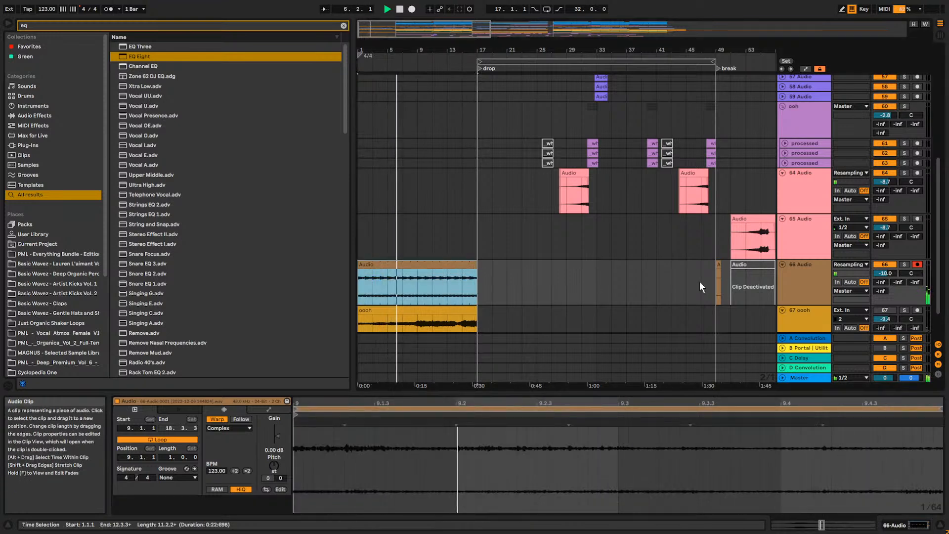
pyautogui.moveTo(885, 272); pyautogui.dragTo(885, 254)
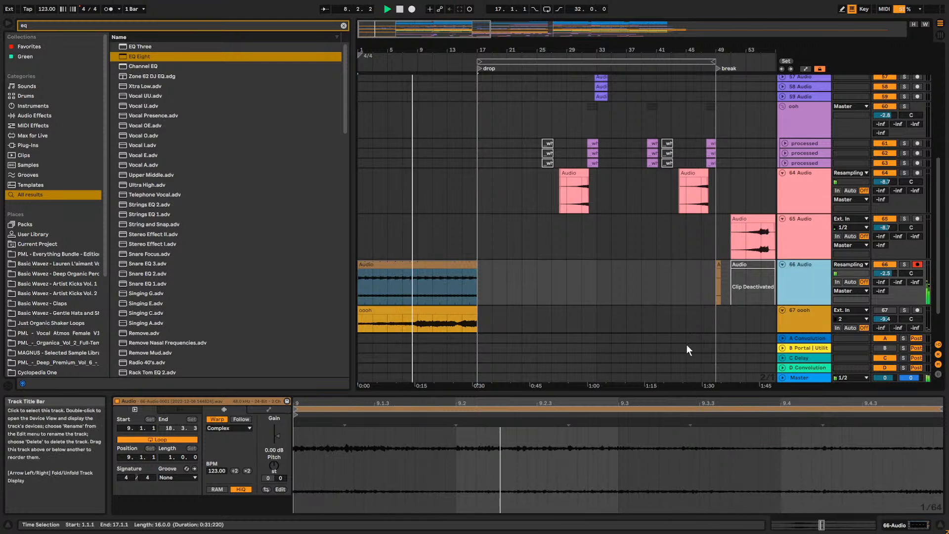
# Move the clip's loop and start marker to 8.2.1, restart playback, and shorten the loop length to 0.2.0.
pyautogui.moveTo(526, 403); pyautogui.dragTo(526, 386)
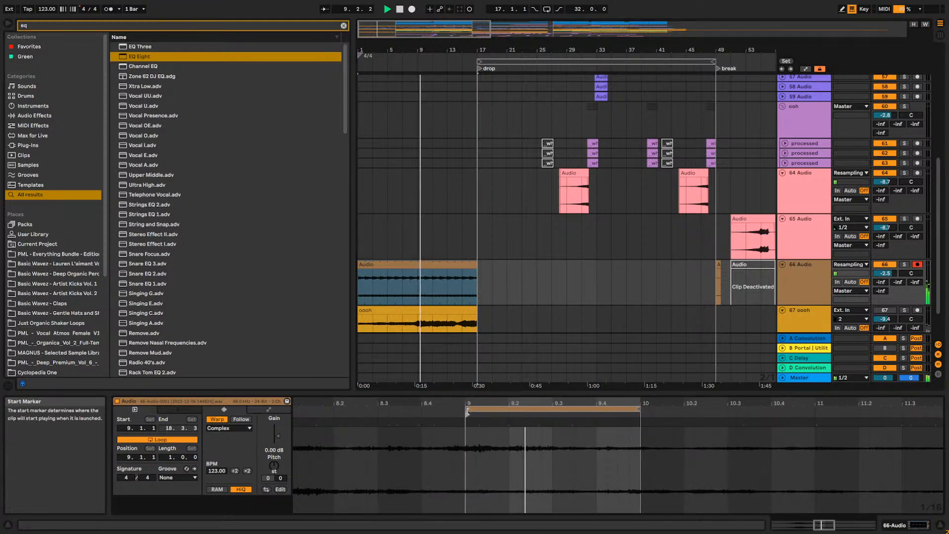
pyautogui.moveTo(503, 409); pyautogui.dragTo(371, 412)
pyautogui.moveTo(467, 414); pyautogui.dragTo(341, 416)
pyautogui.press('space')
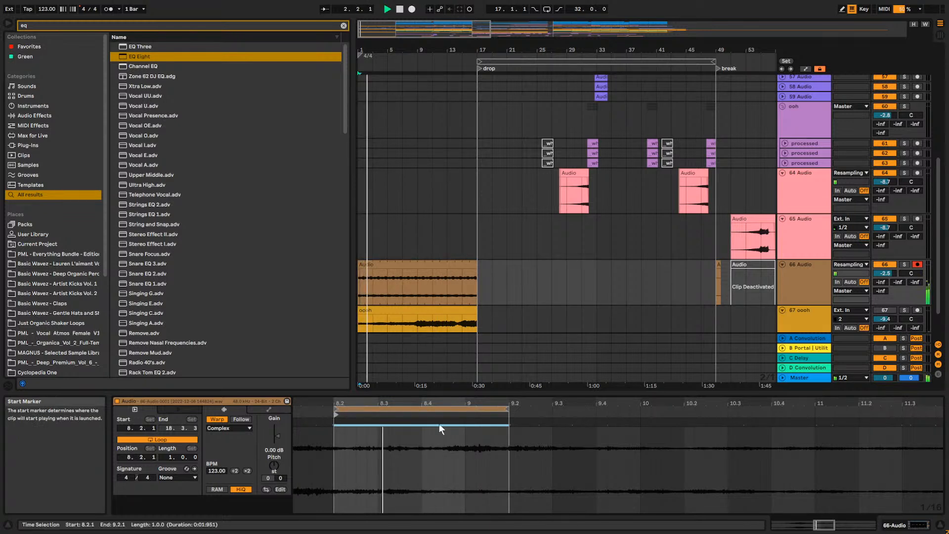
pyautogui.moveTo(509, 410); pyautogui.dragTo(421, 414)
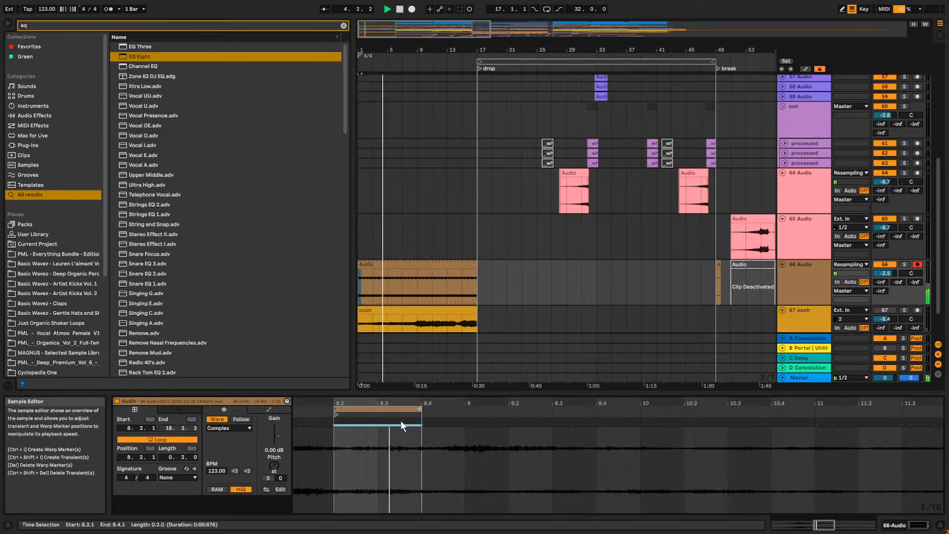
# While auditioning, shift the loop through 8.3.1 to position 8.4.1 and set the start marker to 9.1.1.
pyautogui.moveTo(398, 50); pyautogui.dragTo(440, 403)
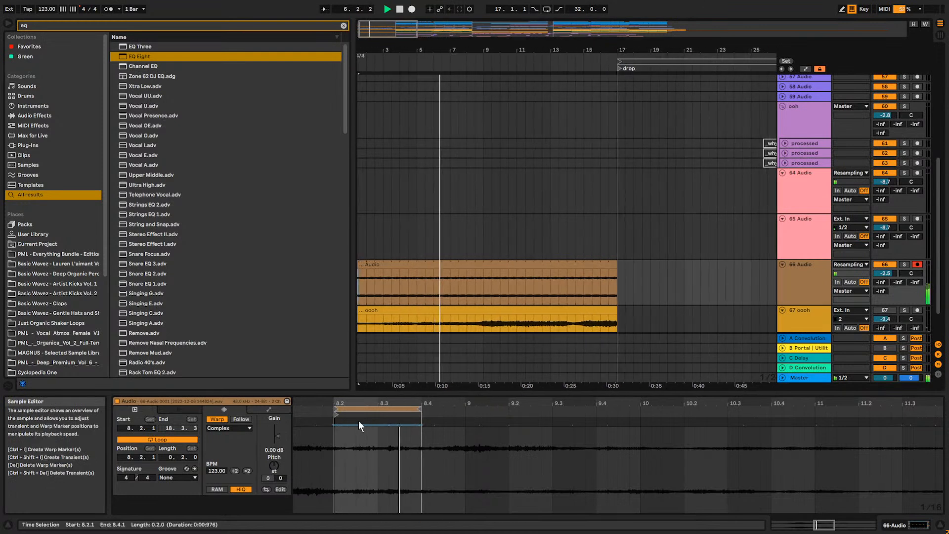
pyautogui.moveTo(381, 410)
pyautogui.mouseDown()
pyautogui.moveTo(435, 411)
pyautogui.moveTo(377, 416)
pyautogui.mouseUp()
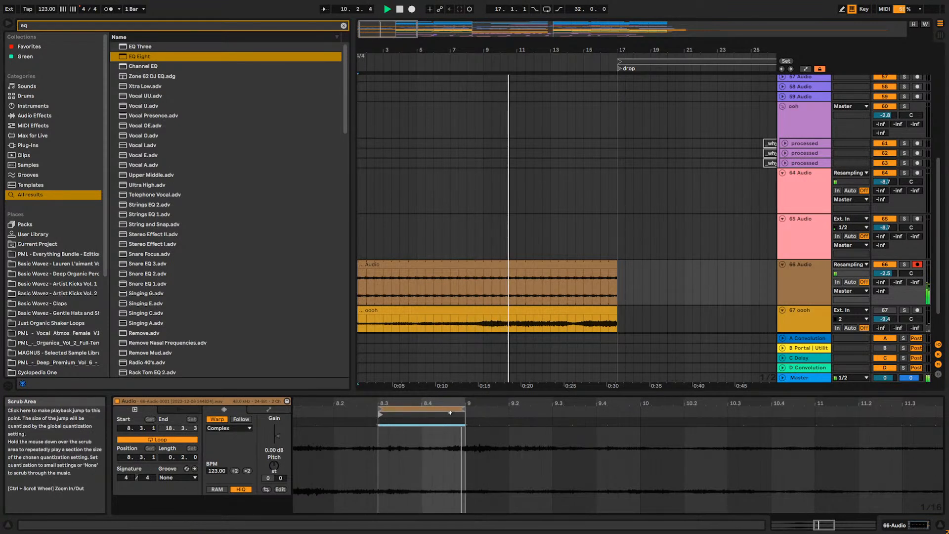
pyautogui.moveTo(427, 409)
pyautogui.mouseDown()
pyautogui.moveTo(484, 411)
pyautogui.moveTo(468, 416)
pyautogui.mouseUp()
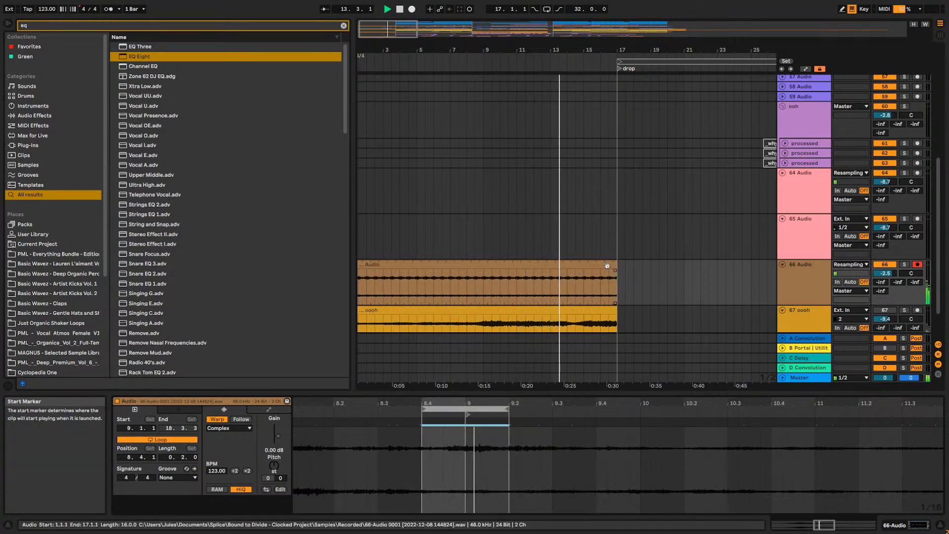
# Extend the looped clip past the drop to bar 25 and set track 66's volume to -5.0 dB.
pyautogui.moveTo(615, 272); pyautogui.dragTo(746, 273)
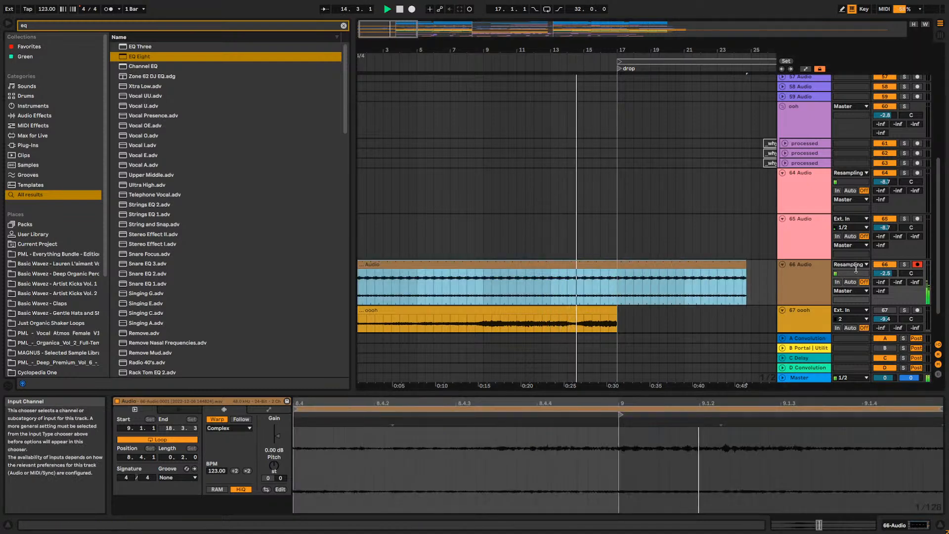
pyautogui.moveTo(885, 272)
pyautogui.mouseDown()
pyautogui.moveTo(884, 263)
pyautogui.moveTo(885, 276)
pyautogui.mouseUp()
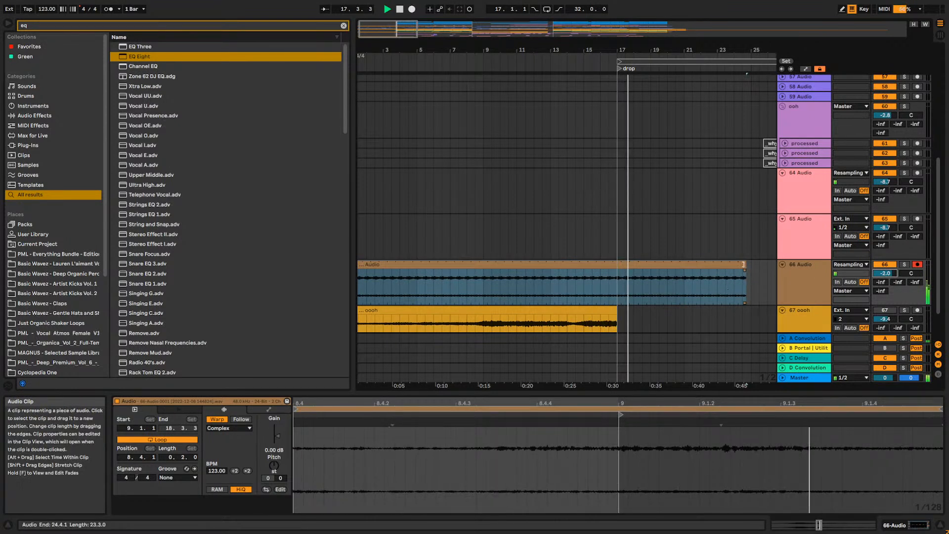
pyautogui.moveTo(743, 265); pyautogui.dragTo(751, 264)
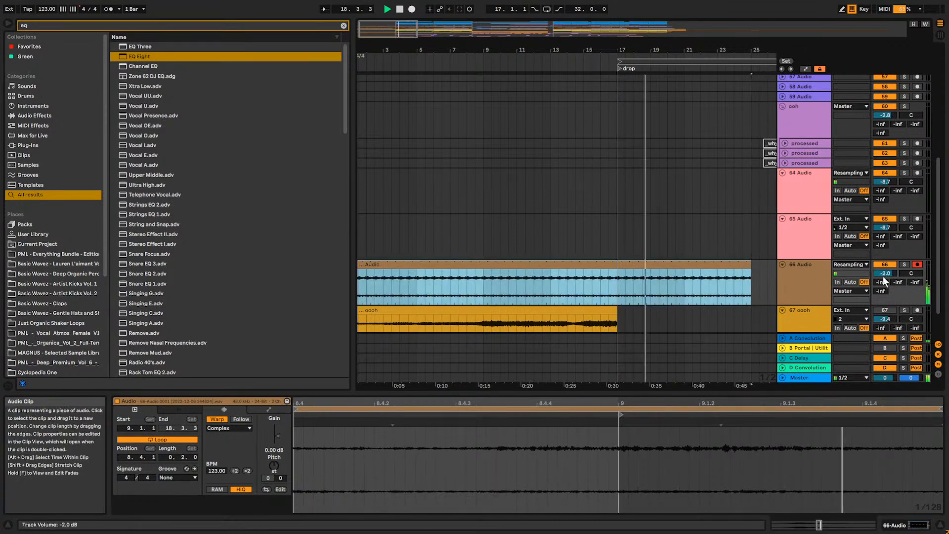
pyautogui.moveTo(885, 273); pyautogui.dragTo(885, 278)
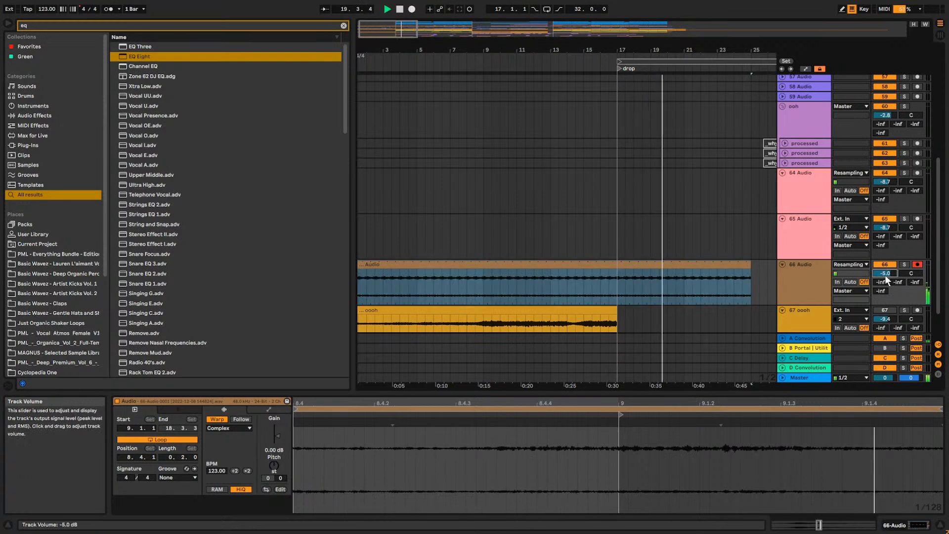
# Refine track 66's EQ Eight by setting band 1 to 215 Hz, -3.10 dB, deepening the band 2 cut, and slightly lowering band 3.
pyautogui.click(797, 271)
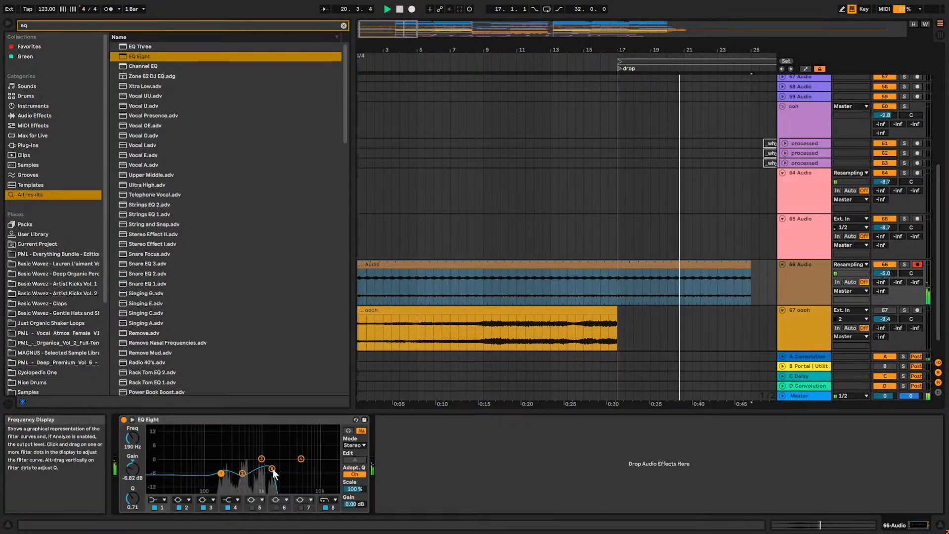
pyautogui.moveTo(242, 473); pyautogui.dragTo(224, 466)
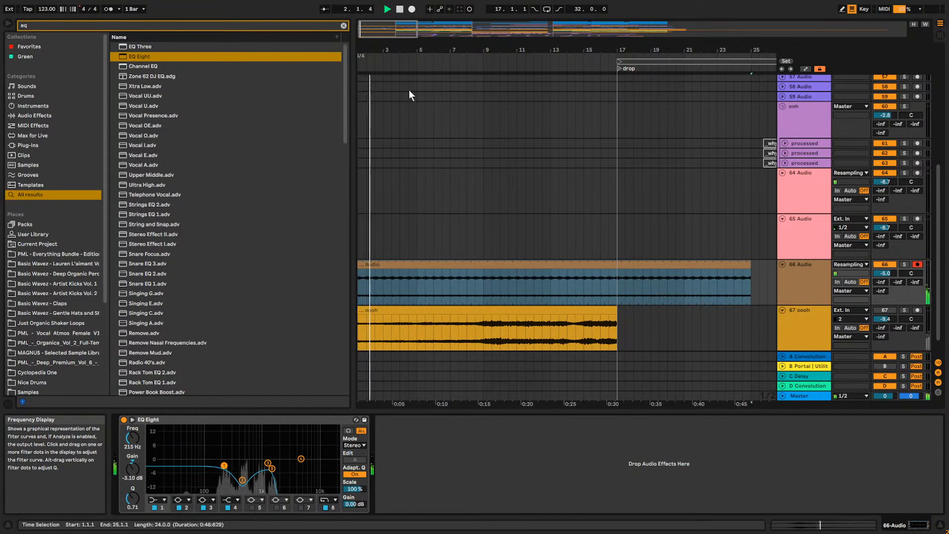
# Add an Auto Filter after the EQ Eight on track 66, with its low-pass cutoff at 524 Hz.
pyautogui.moveTo(388, 30); pyautogui.dragTo(388, 23)
pyautogui.click(790, 281)
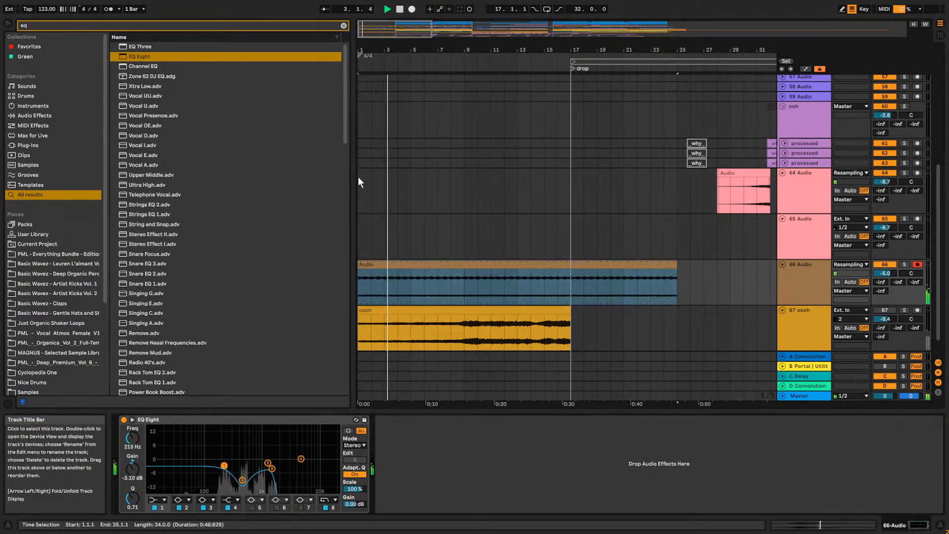
pyautogui.click(343, 25)
pyautogui.write('aut')
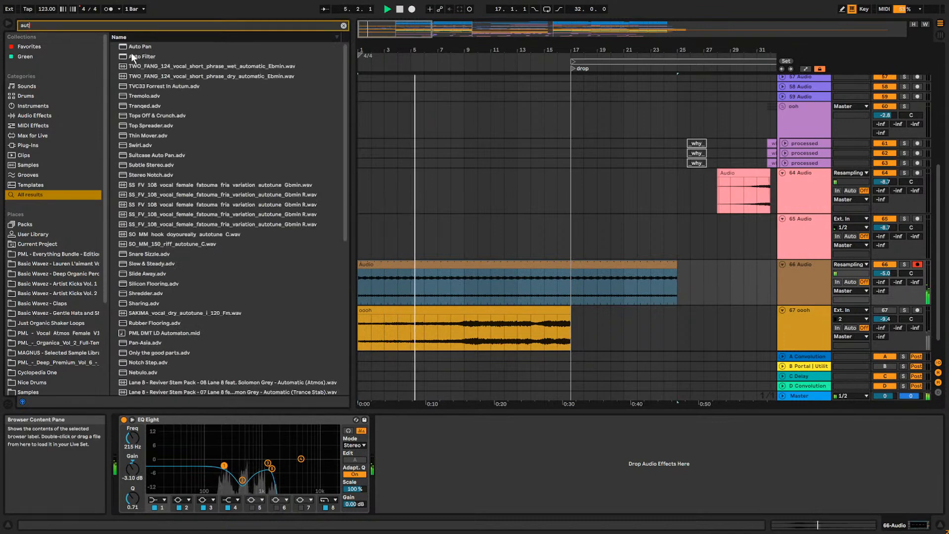
pyautogui.click(141, 56)
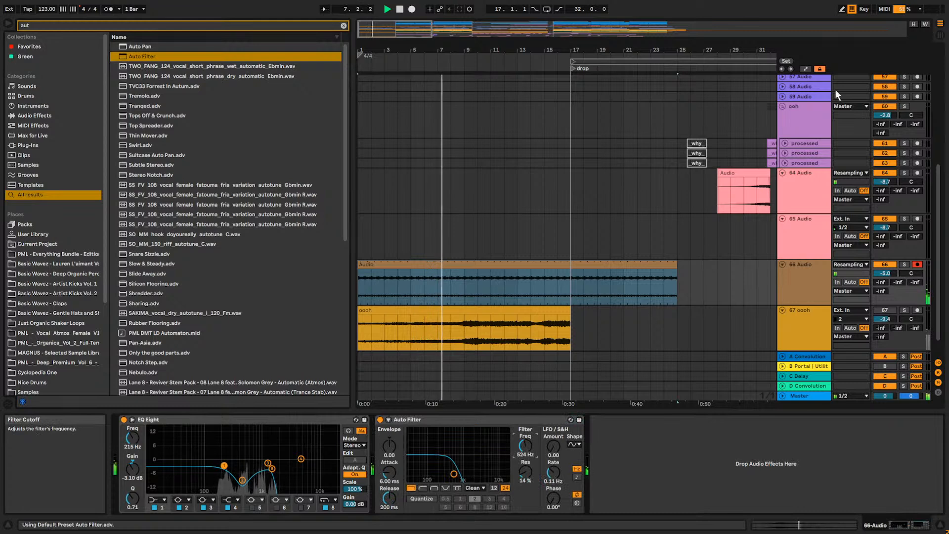
# Automate the Auto Filter frequency on track 66 to rise from bar 1 to 1.90 kHz at bar 17, and extend the clip to about bar 32.
pyautogui.click(805, 68)
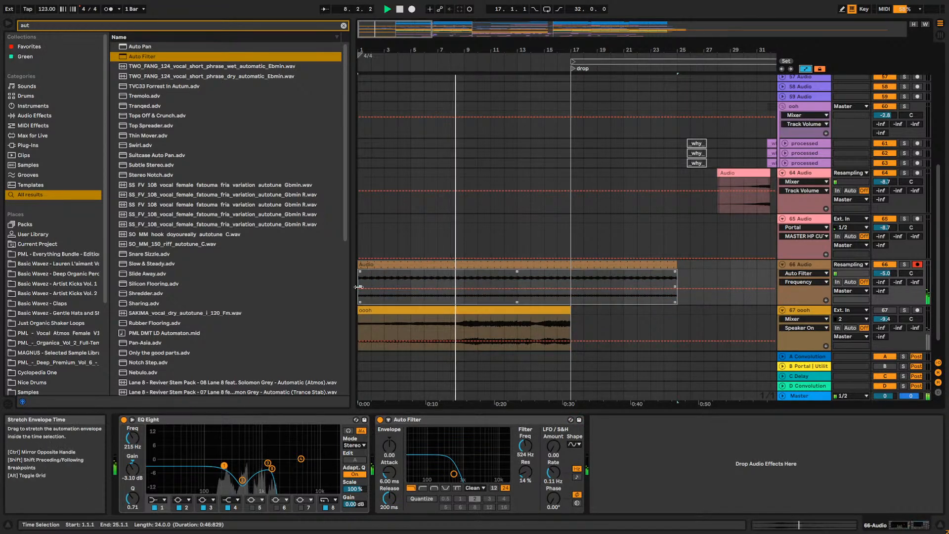
pyautogui.moveTo(569, 291); pyautogui.dragTo(571, 282)
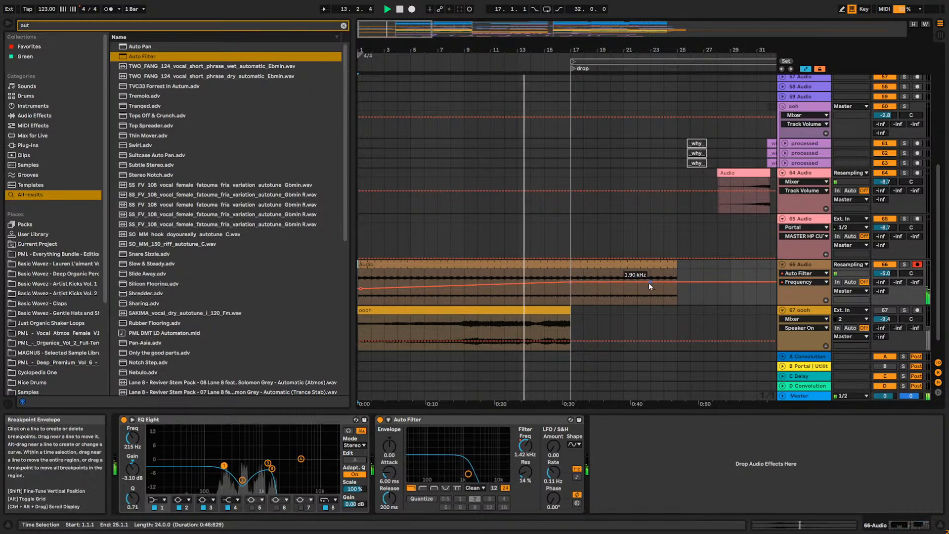
pyautogui.moveTo(677, 268); pyautogui.dragTo(765, 271)
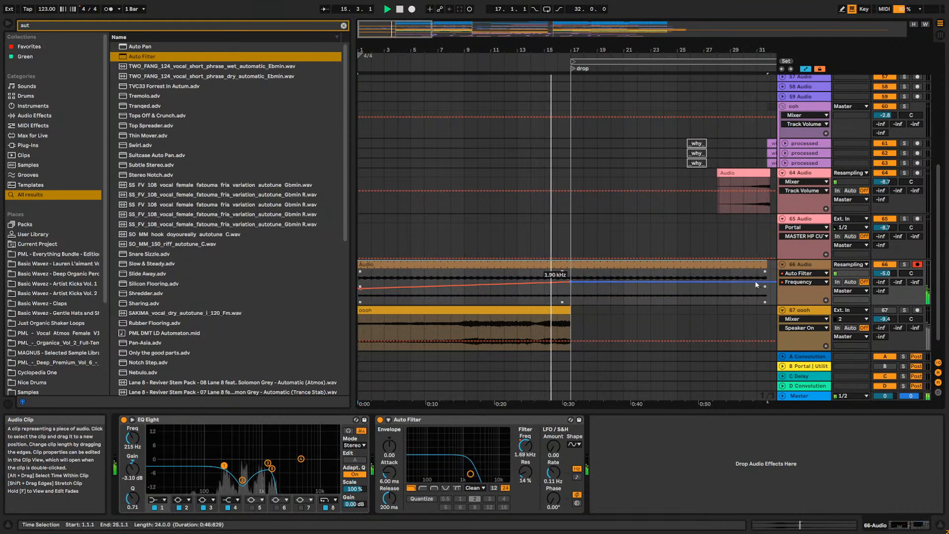
# Move the oooh clip on track 67 from the intro to bar 65 in the break.
pyautogui.moveTo(413, 30); pyautogui.dragTo(502, 171)
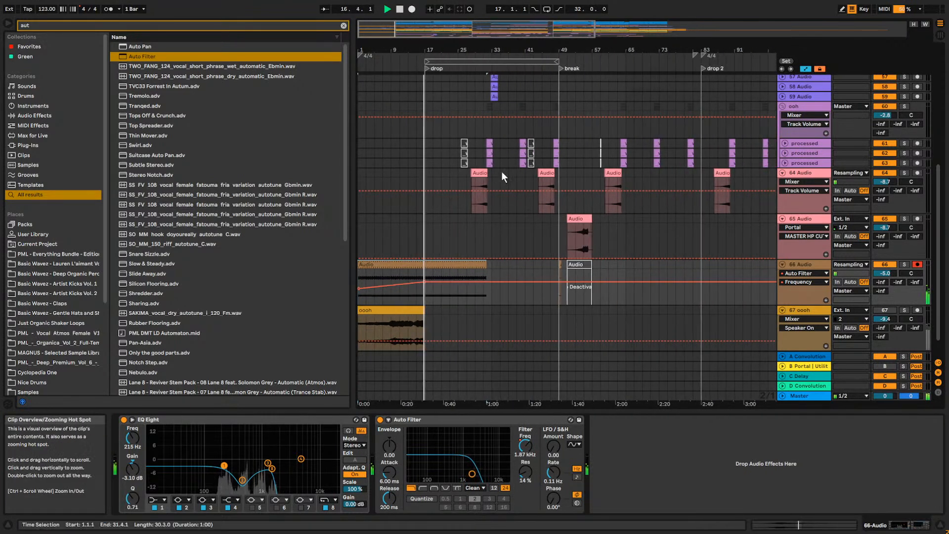
pyautogui.click(389, 313)
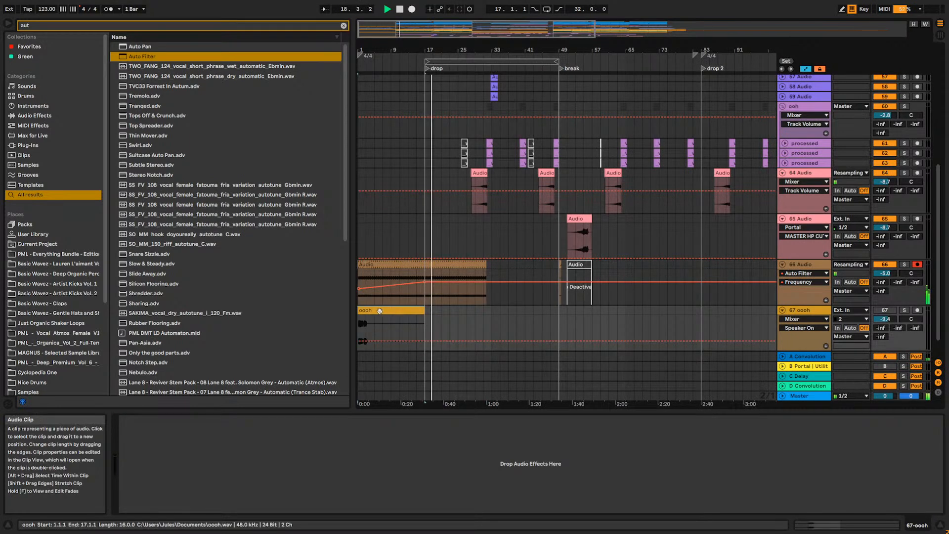
pyautogui.moveTo(374, 310); pyautogui.dragTo(642, 335)
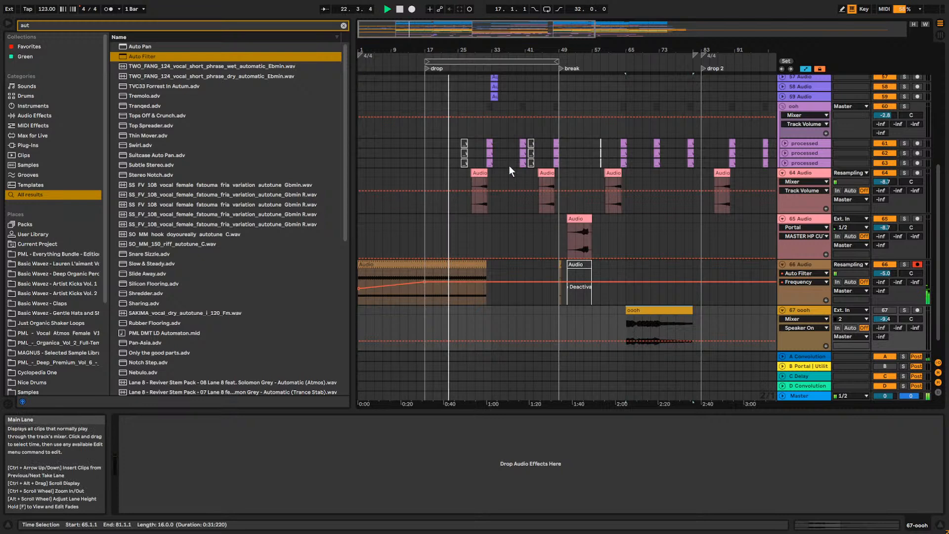
pyautogui.scroll(8, 446, 197)
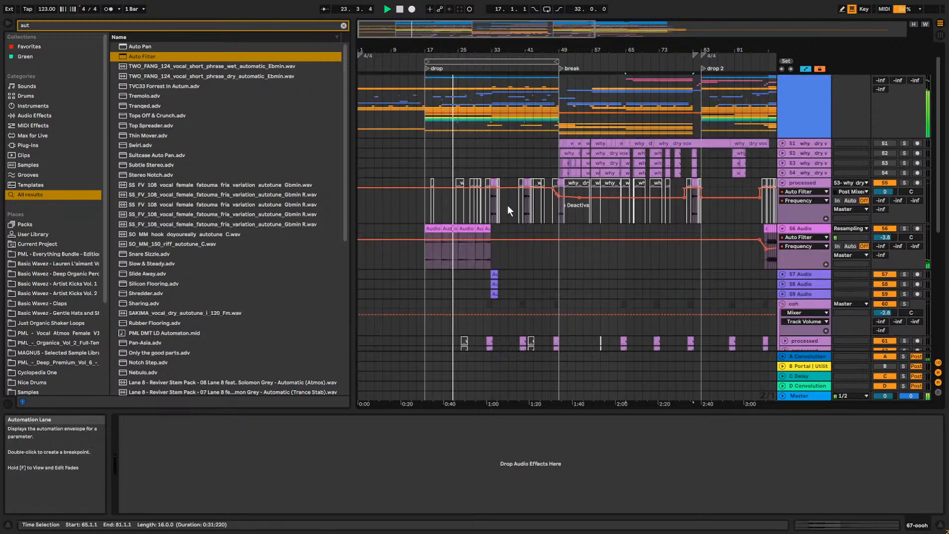
pyautogui.scroll(-8, 694, 233)
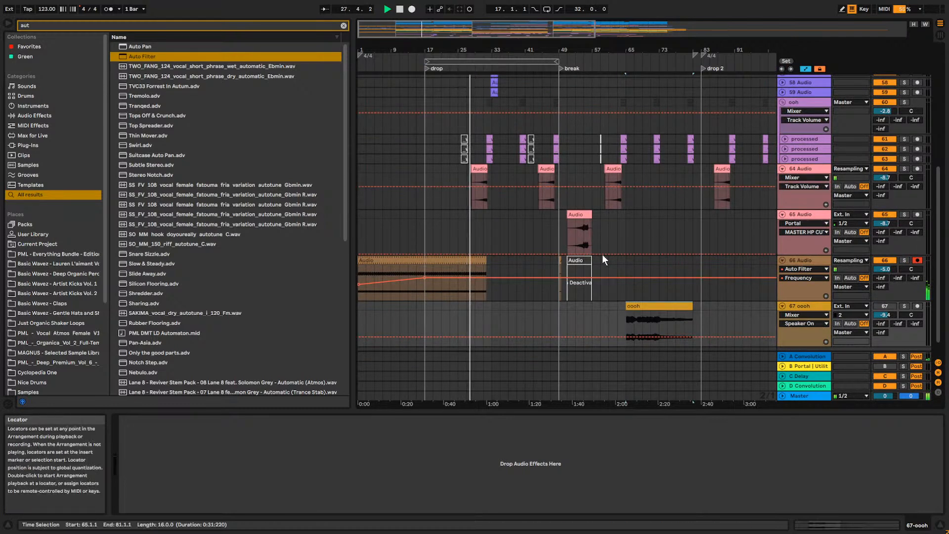
# Extend the oooh clip's end to drop 2 at bar 83 and its start back to bar 64, with playback running from the break.
pyautogui.click(559, 316)
pyautogui.press('space')
pyautogui.moveTo(569, 30); pyautogui.dragTo(573, 54)
pyautogui.scroll(-1, 697, 302)
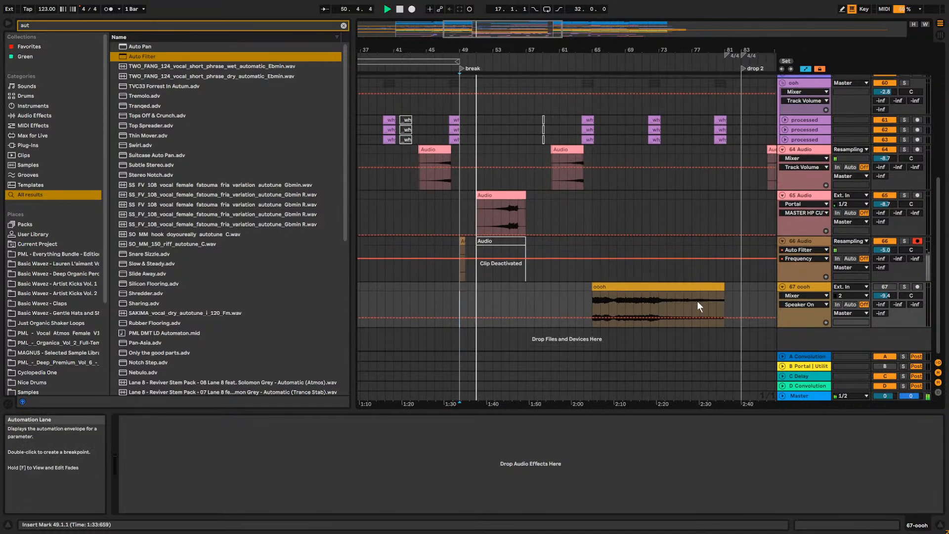
pyautogui.moveTo(719, 288); pyautogui.dragTo(756, 287)
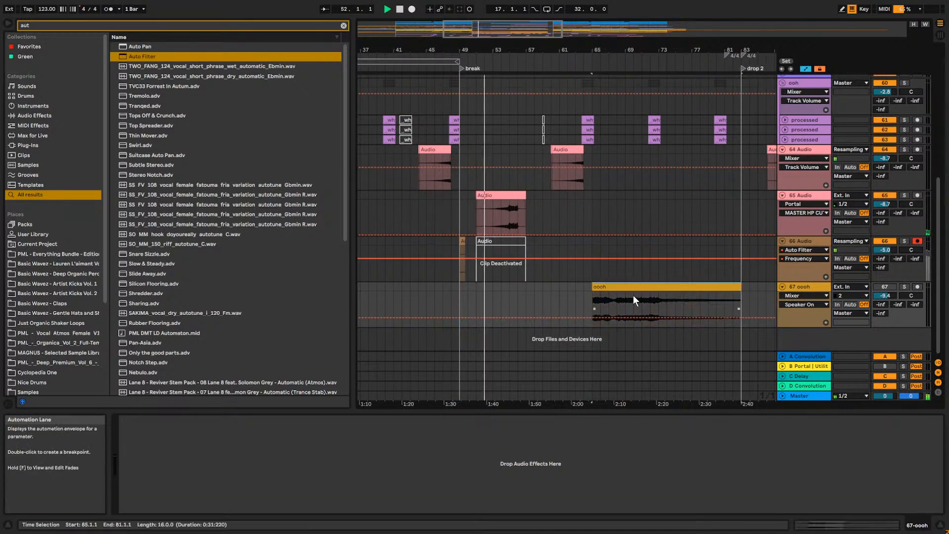
pyautogui.doubleClick(613, 287)
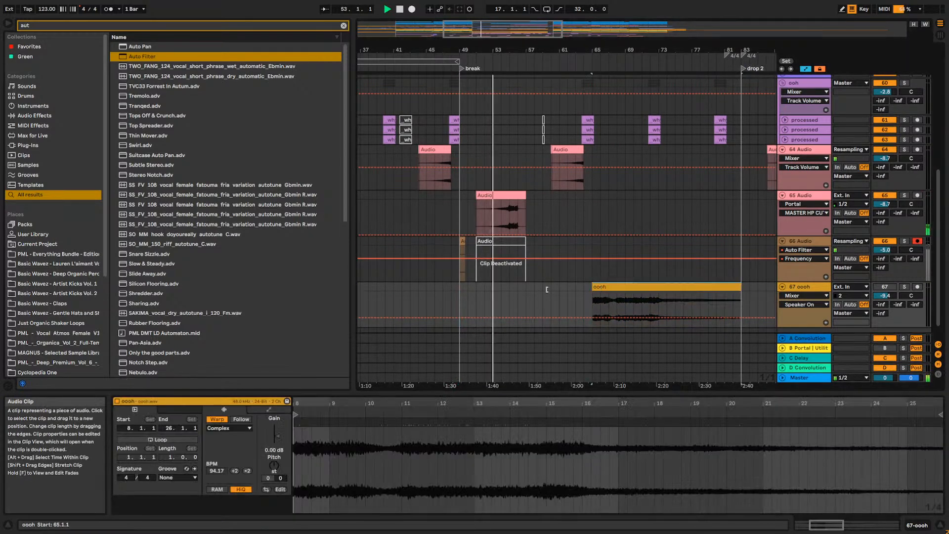
pyautogui.moveTo(592, 288); pyautogui.dragTo(583, 294)
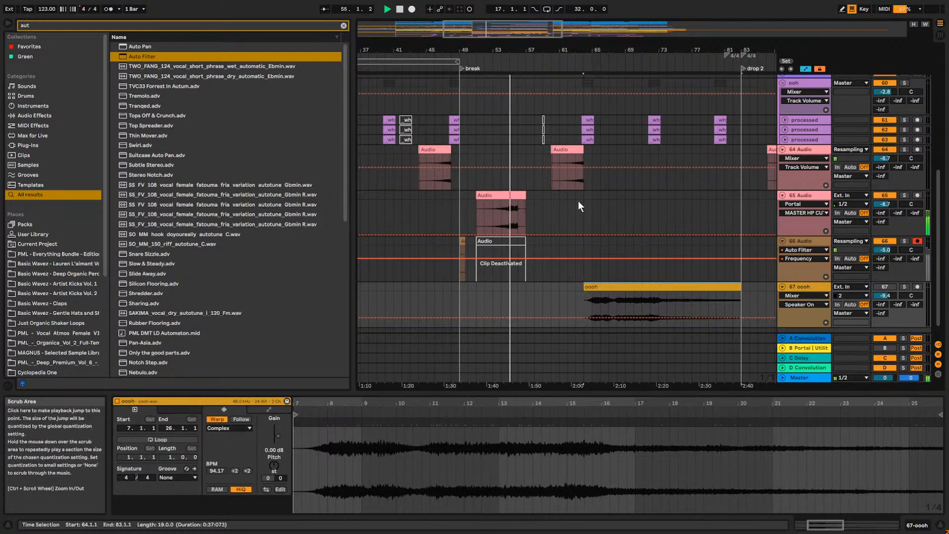
# Set track 65's volume to -14.0 dB and add kHs Haas after Portal in its device chain.
pyautogui.moveTo(884, 205); pyautogui.dragTo(884, 206)
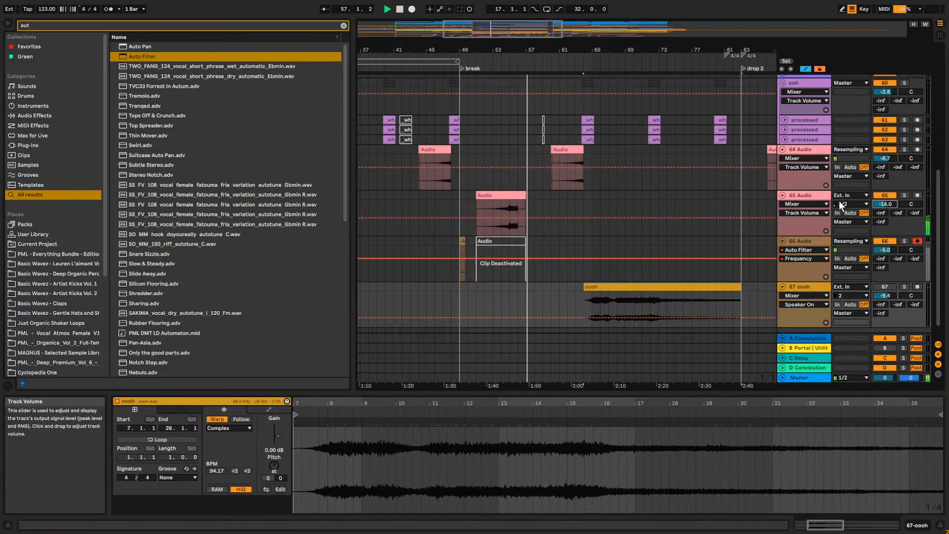
pyautogui.press('space')
pyautogui.click(512, 225)
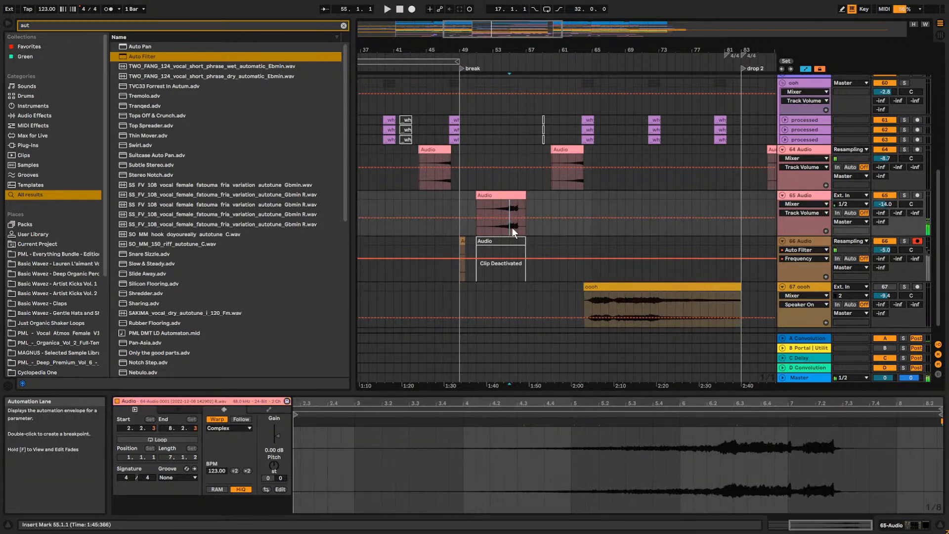
pyautogui.click(814, 198)
pyautogui.click(344, 26)
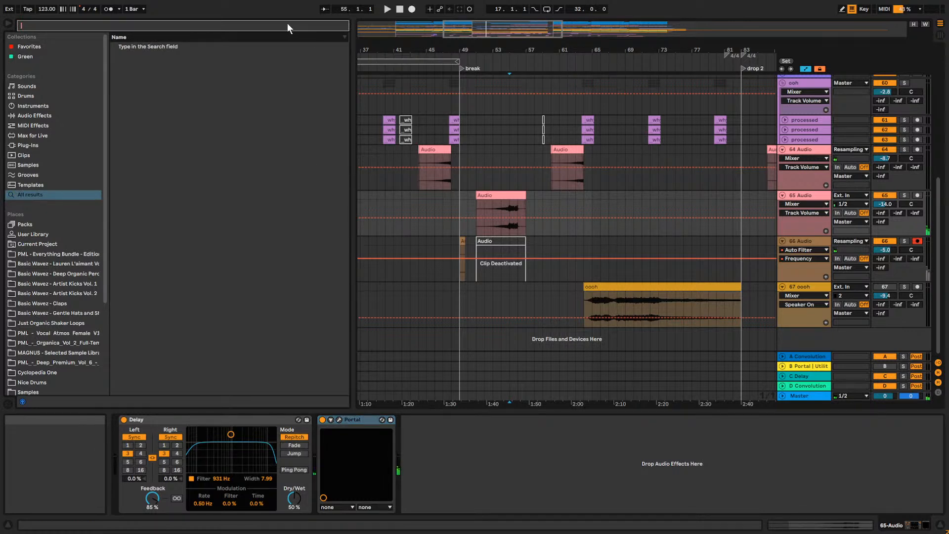
pyautogui.write('haas')
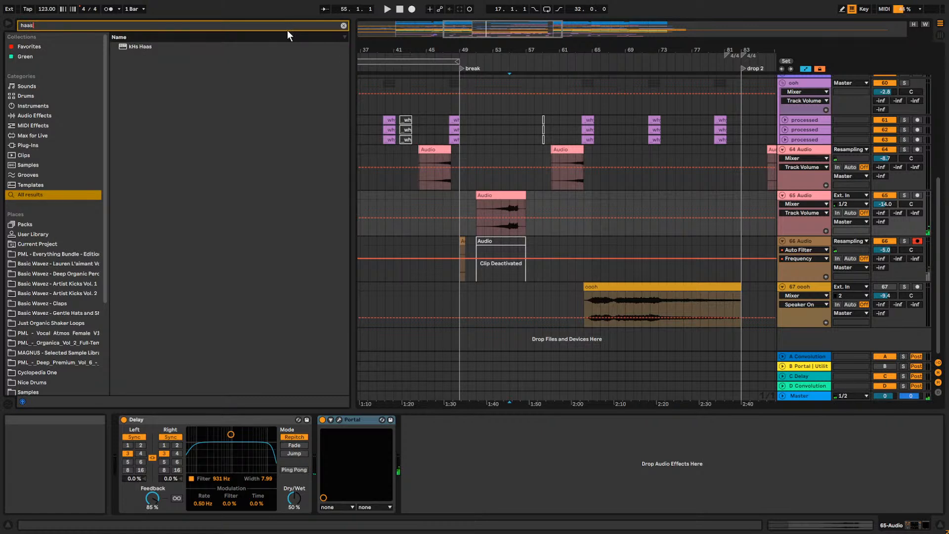
pyautogui.click(152, 46)
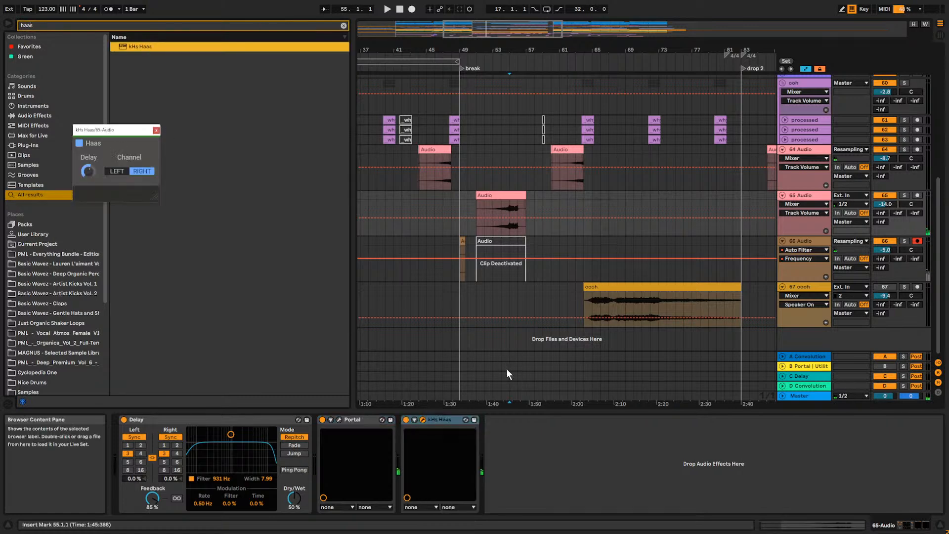
# Adjust the kHs Haas delay on track 65 while auditioning from bar 55, keeping the right channel delayed, and close the plug-in window.
pyautogui.press('space')
pyautogui.click(88, 171)
pyautogui.moveTo(87, 171); pyautogui.dragTo(88, 159)
pyautogui.press('space')
pyautogui.press('space')
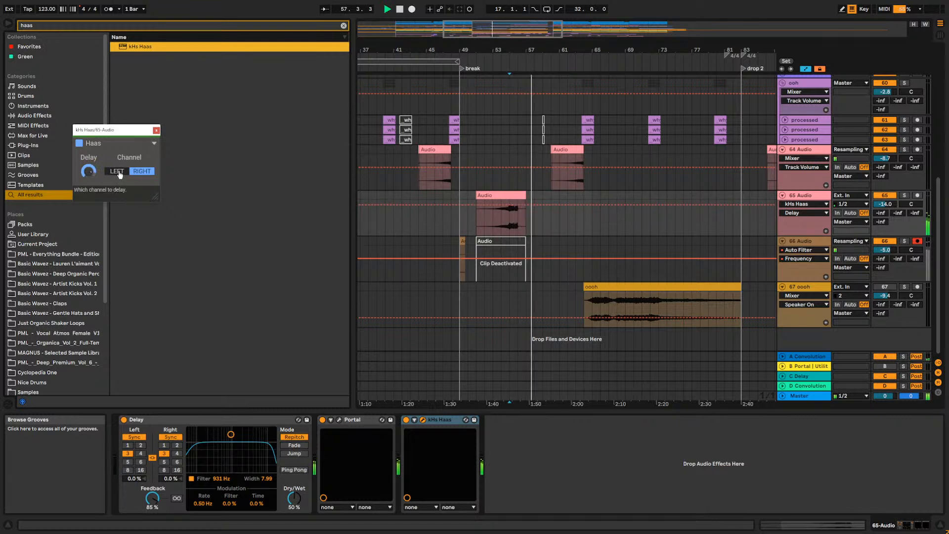
pyautogui.press('space')
pyautogui.press('space')
pyautogui.moveTo(88, 171); pyautogui.dragTo(88, 180)
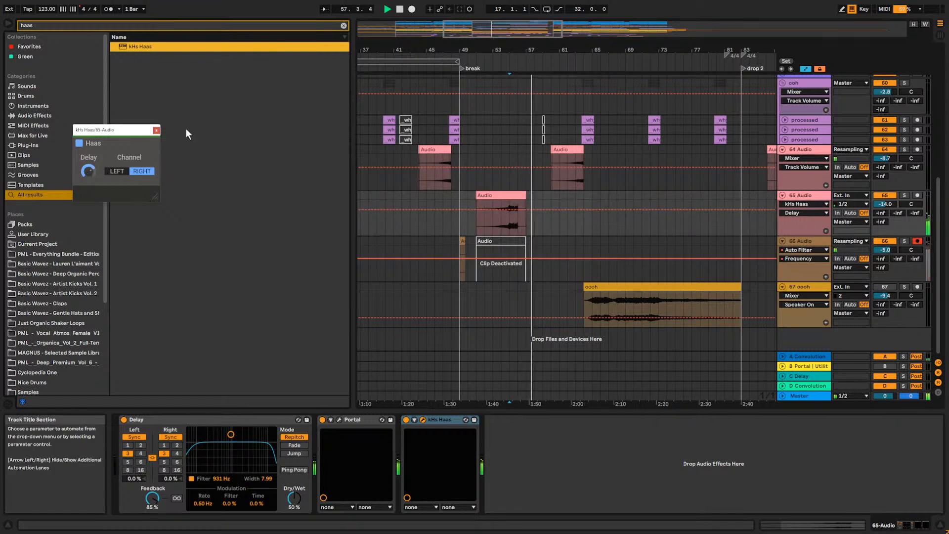
pyautogui.click(156, 130)
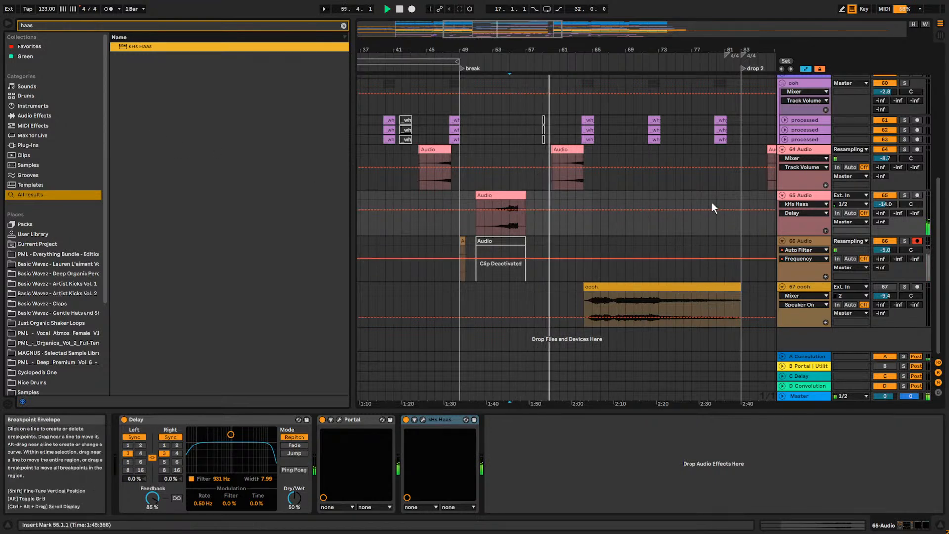
# Activate track 67 and add an Auto Filter with its frequency automated from 3.32 kHz at bar 65 up to 9.87 kHz at bar 71.
pyautogui.click(815, 288)
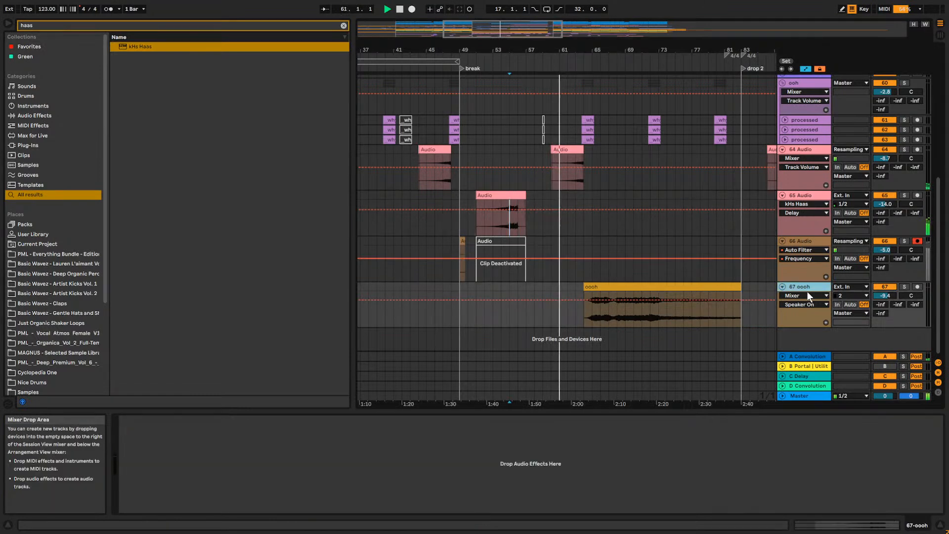
pyautogui.click(343, 26)
pyautogui.write('aut')
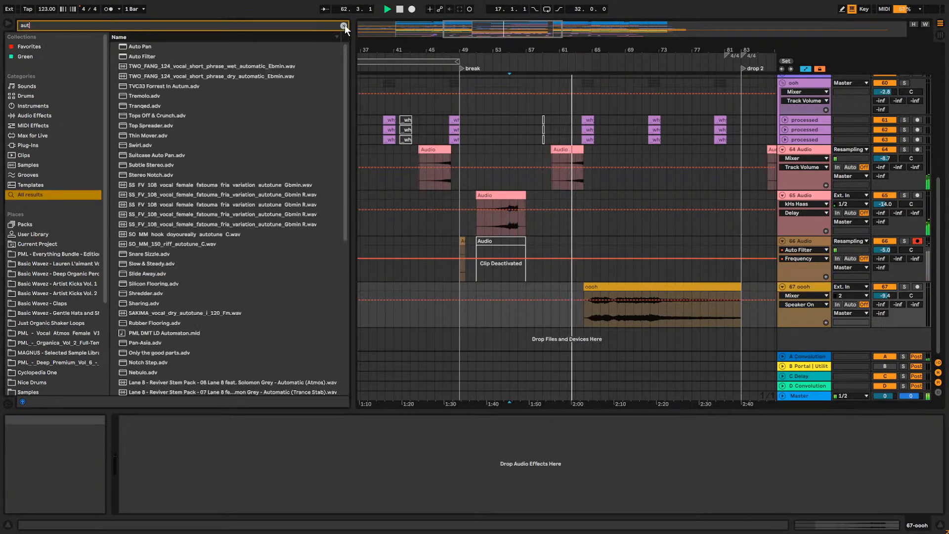
pyautogui.click(137, 56)
pyautogui.moveTo(269, 446); pyautogui.dragTo(269, 479)
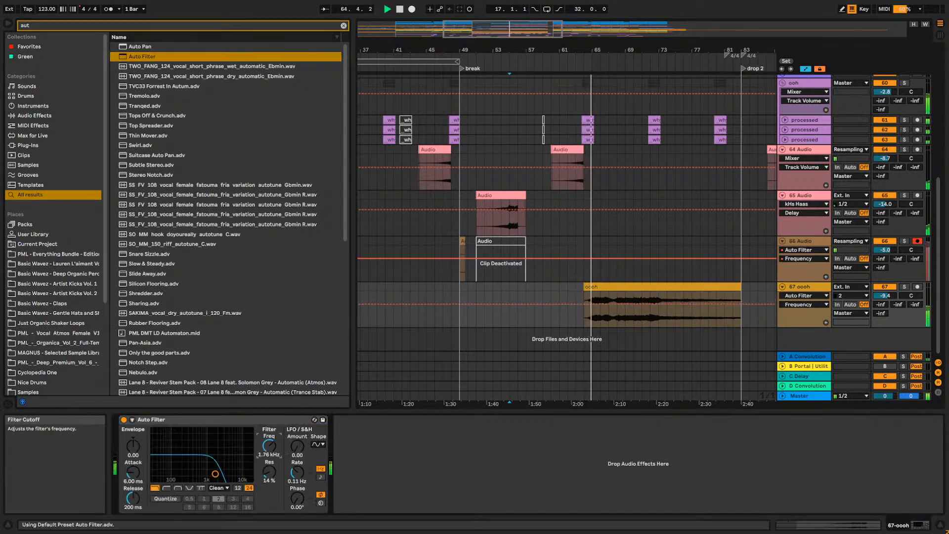
pyautogui.moveTo(269, 447); pyautogui.dragTo(268, 437)
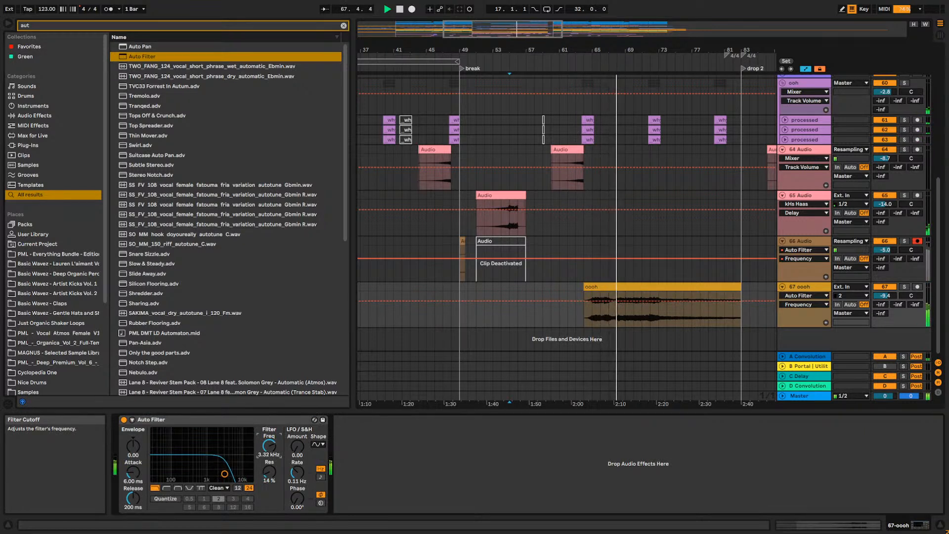
pyautogui.moveTo(644, 303); pyautogui.dragTo(642, 296)
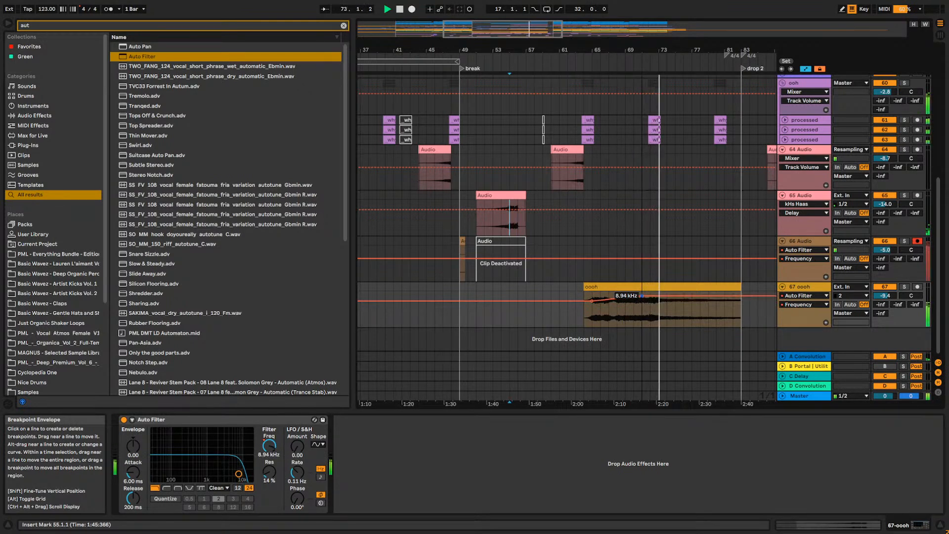
# Duplicate bars 65 to 73 of the oooh clip with the copy starting at bar 74, and set track 67's volume to -4.8 dB.
pyautogui.moveTo(885, 295); pyautogui.dragTo(884, 284)
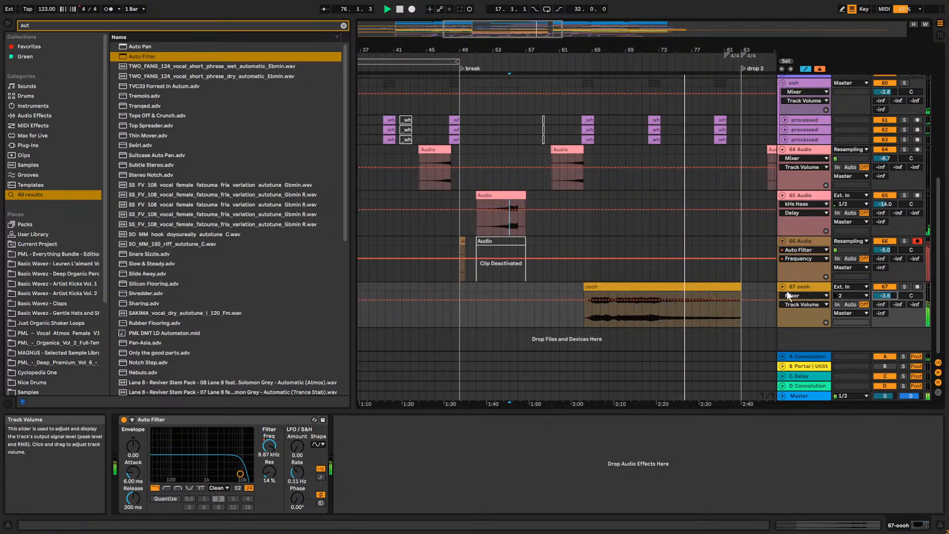
pyautogui.moveTo(591, 312); pyautogui.dragTo(658, 310)
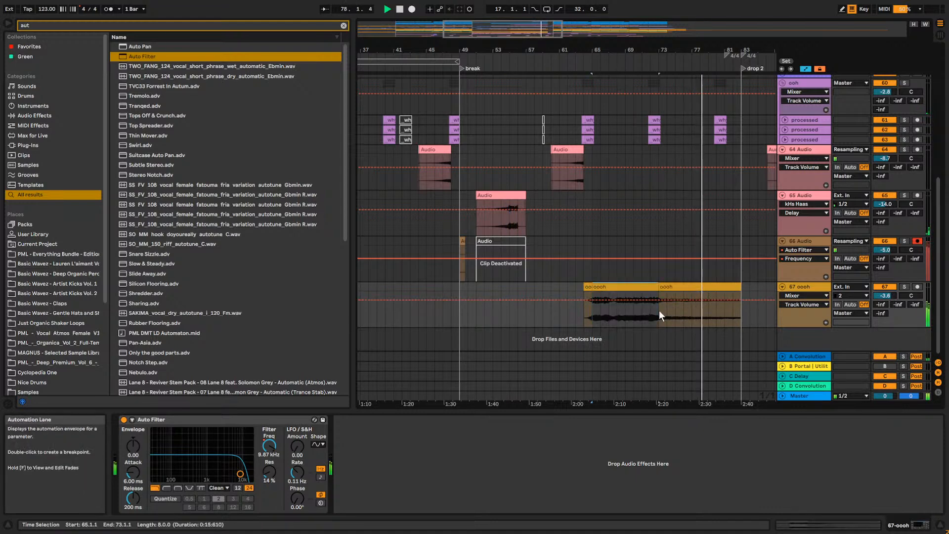
pyautogui.hotkey('ctrl', 'd')
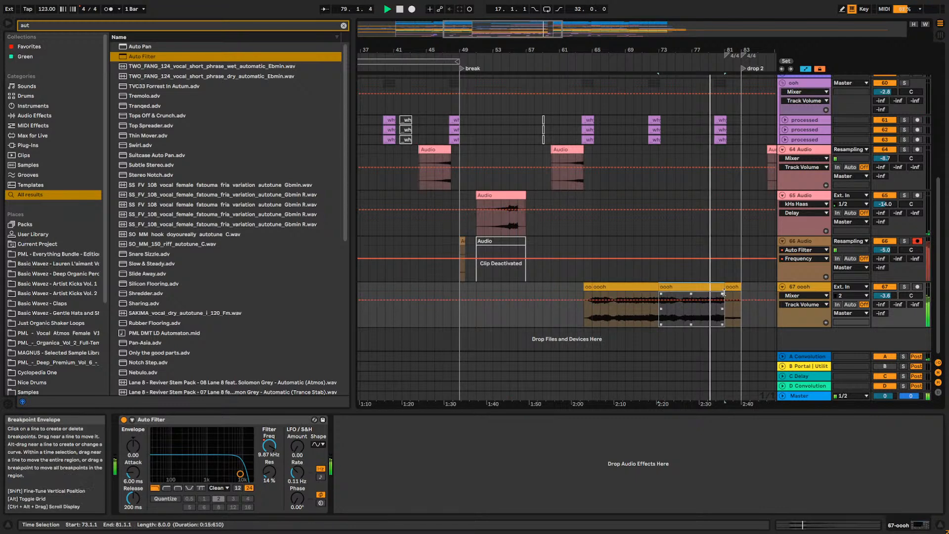
pyautogui.press('space')
pyautogui.moveTo(675, 288)
pyautogui.mouseDown()
pyautogui.moveTo(684, 289)
pyautogui.moveTo(661, 287)
pyautogui.mouseUp()
pyautogui.click(595, 310)
pyautogui.press('space')
pyautogui.moveTo(885, 295); pyautogui.dragTo(884, 298)
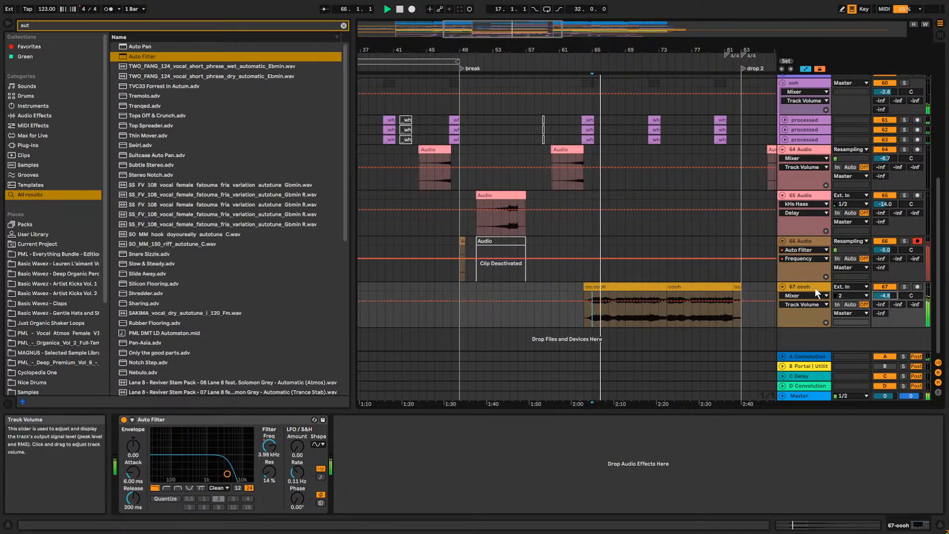
# Add an EQ Eight after track 67's Auto Filter, cutting the low mids with band 2 and boosting band 3 by 5.33 dB at 3.03 kHz, Q 0.19.
pyautogui.hotkey('ctrl', 'f')
pyautogui.write('eq')
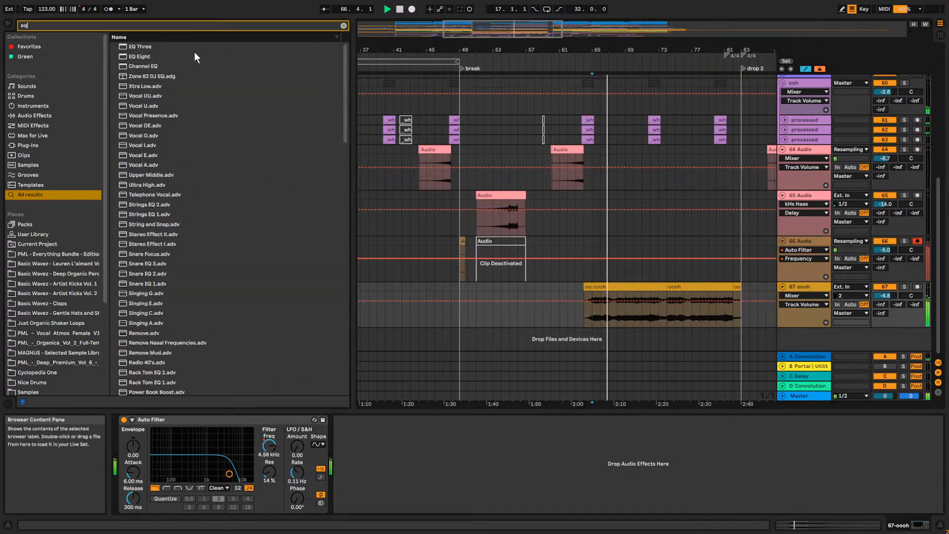
pyautogui.click(148, 57)
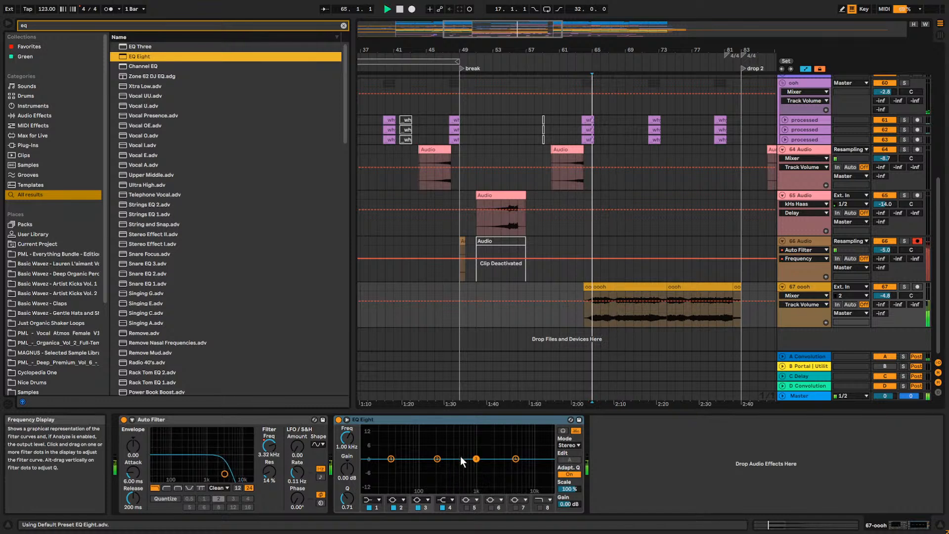
pyautogui.moveTo(476, 458); pyautogui.dragTo(454, 478)
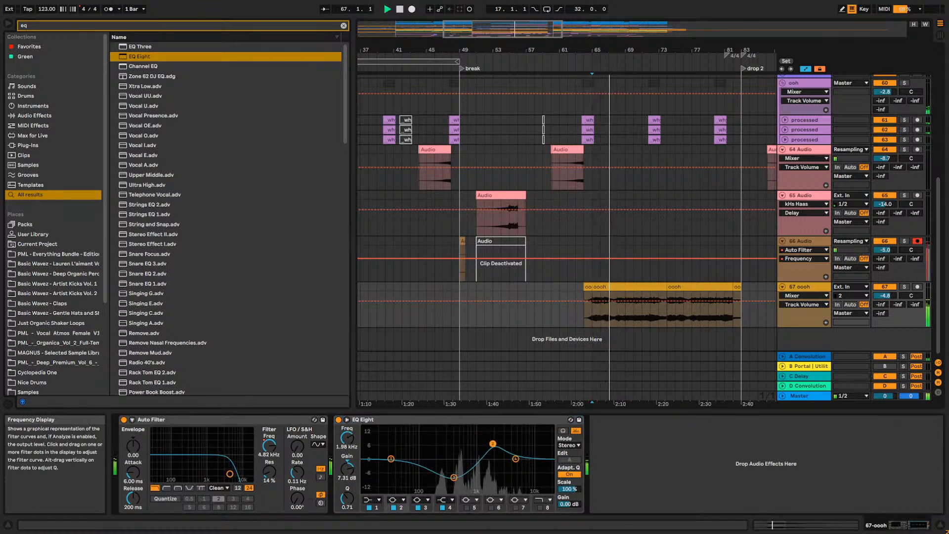
pyautogui.moveTo(506, 440)
pyautogui.mouseDown()
pyautogui.moveTo(506, 456)
pyautogui.moveTo(502, 447)
pyautogui.mouseUp()
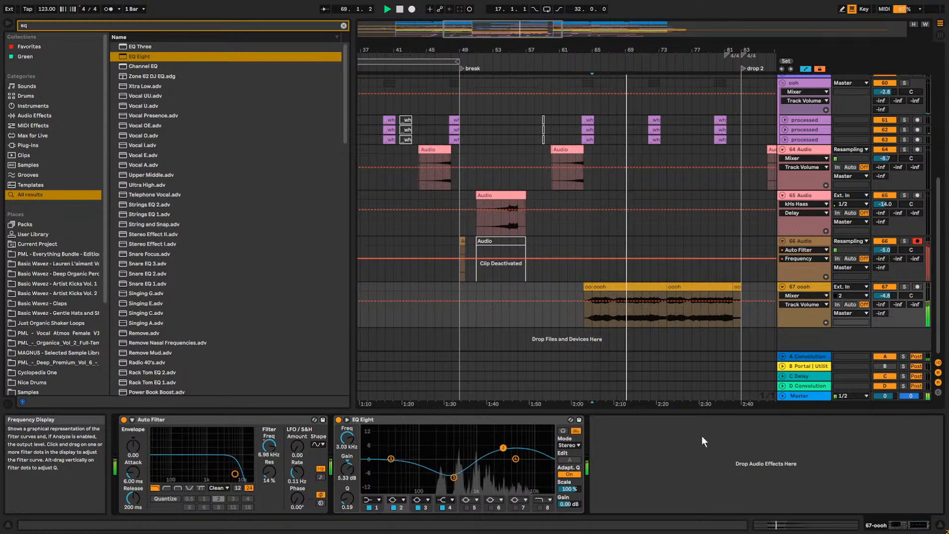
# Add kHs Trance Gate after the EQ Eight on track 67, adjust its release, and clear the device search.
pyautogui.click(342, 25)
pyautogui.write('tran')
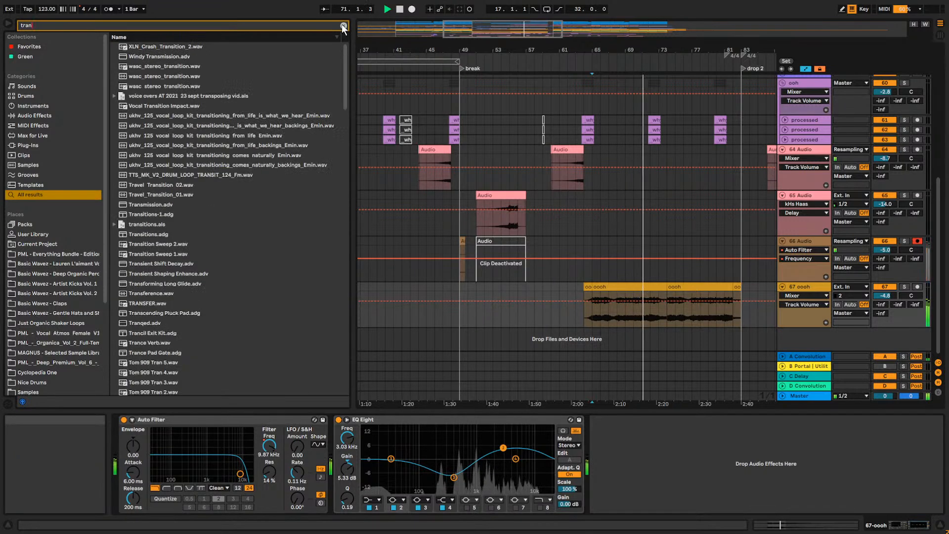
pyautogui.write('ce')
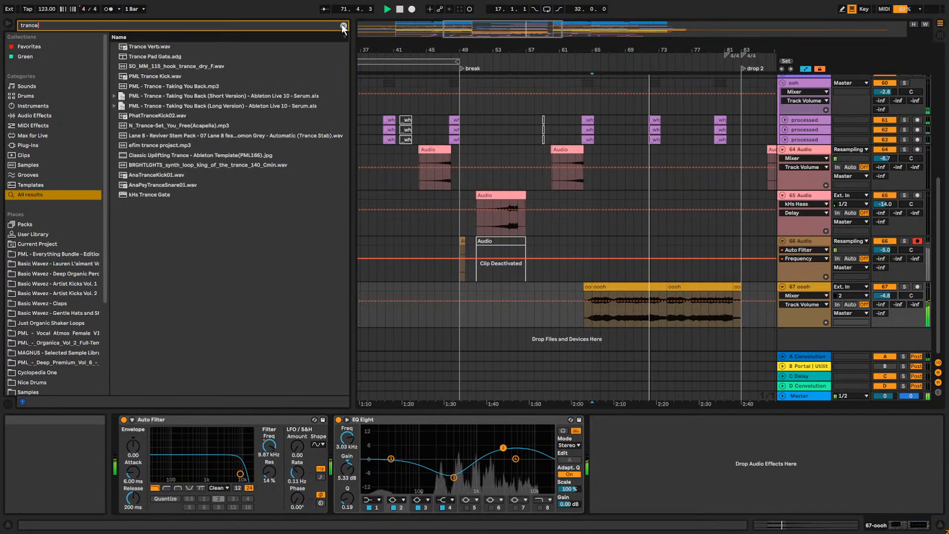
pyautogui.click(168, 194)
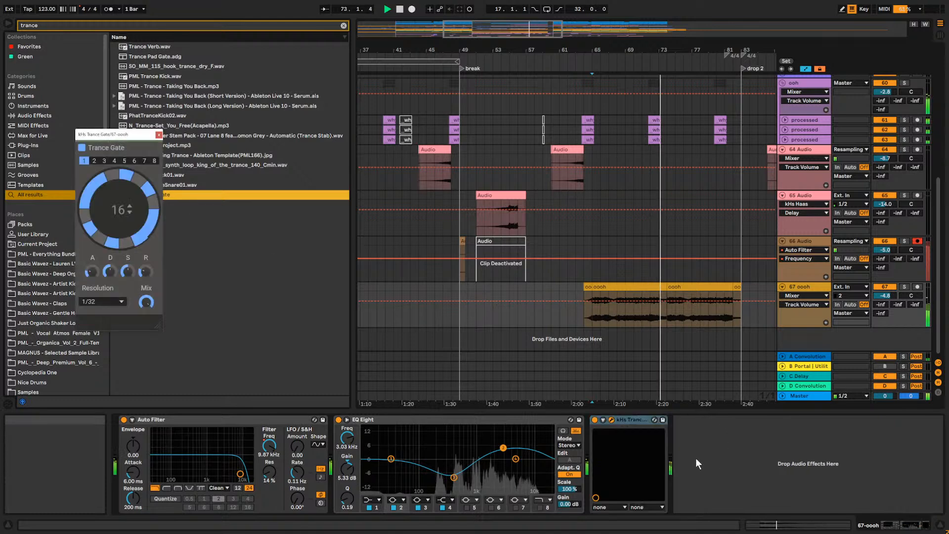
pyautogui.moveTo(145, 271); pyautogui.dragTo(146, 258)
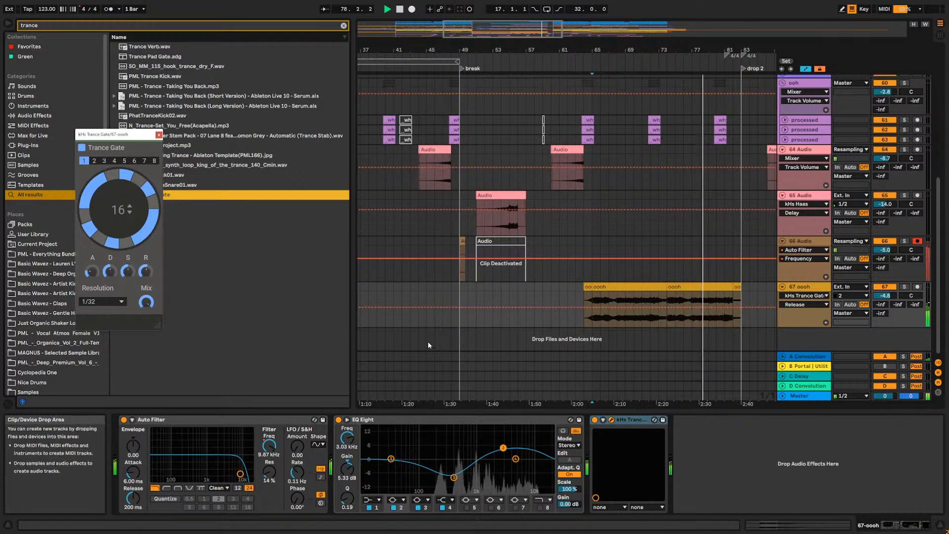
pyautogui.click(343, 25)
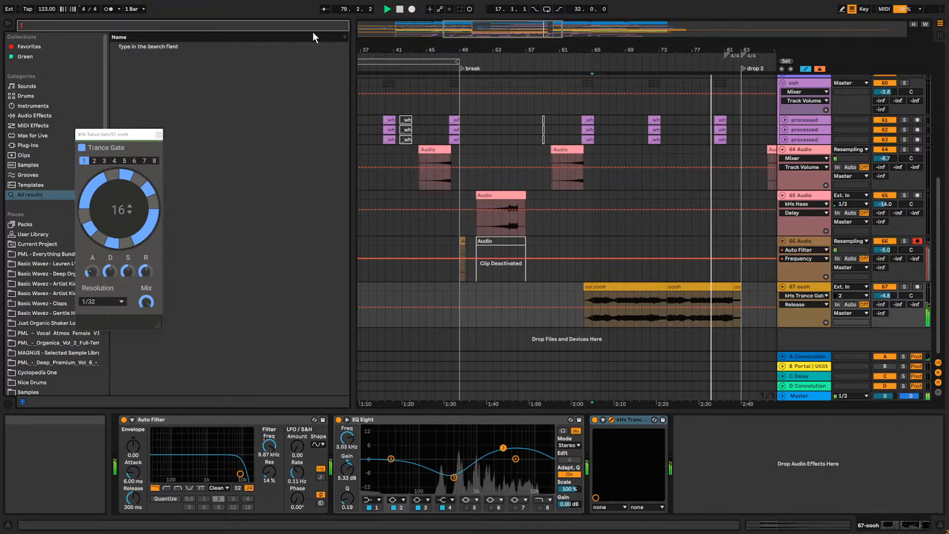
# Add a second Auto Filter after the Trance Gate on track 67.
pyautogui.write('aut')
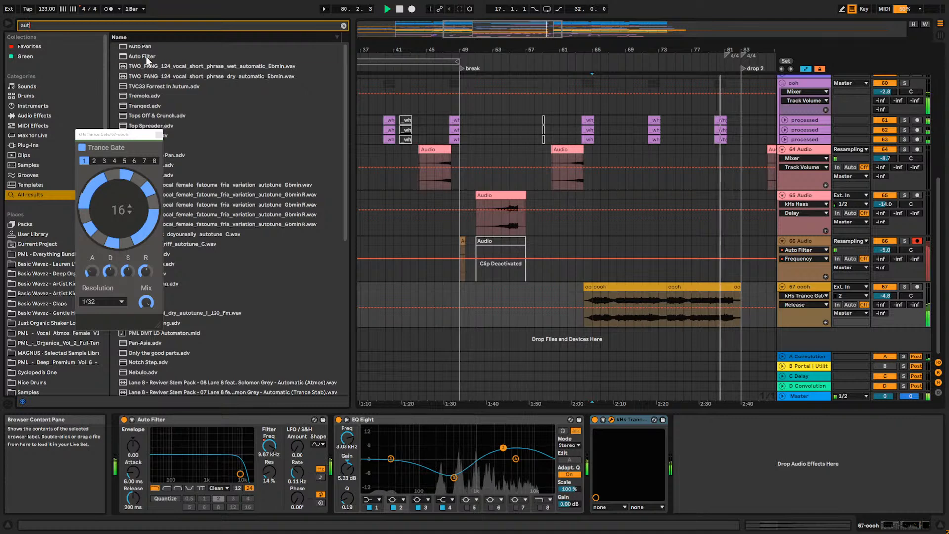
pyautogui.moveTo(146, 57); pyautogui.dragTo(766, 424)
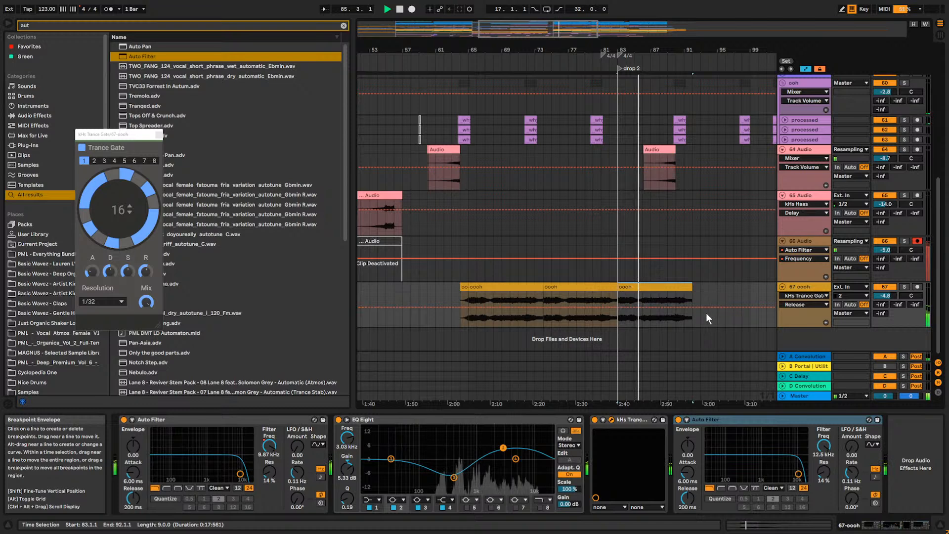
# Extend the second full oooh clip on track 67 to bar 93 and split it at bar 83.
pyautogui.moveTo(616, 287); pyautogui.dragTo(700, 289)
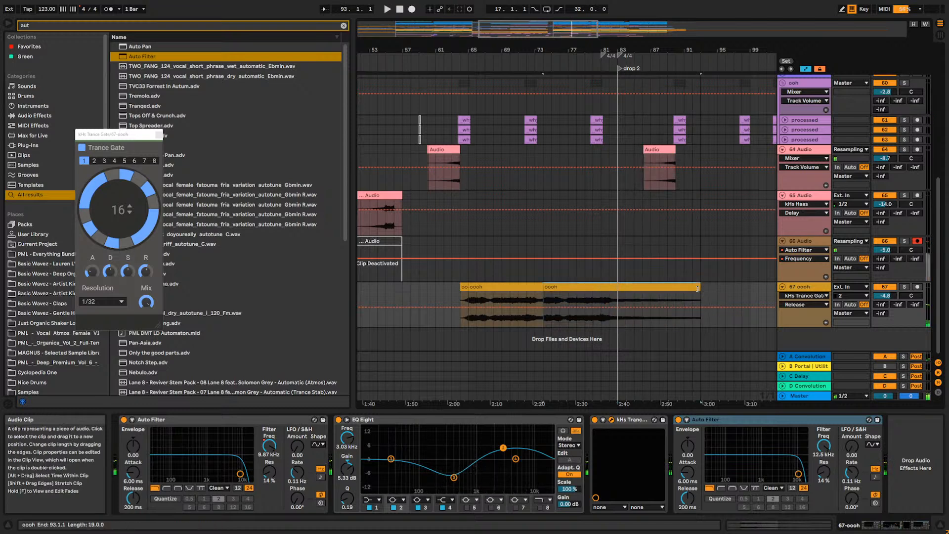
pyautogui.click(618, 316)
pyautogui.hotkey('ctrl', 'e')
# Set the gain of the oooh clip starting at bar 83 to 4.94 dB.
pyautogui.doubleClick(629, 287)
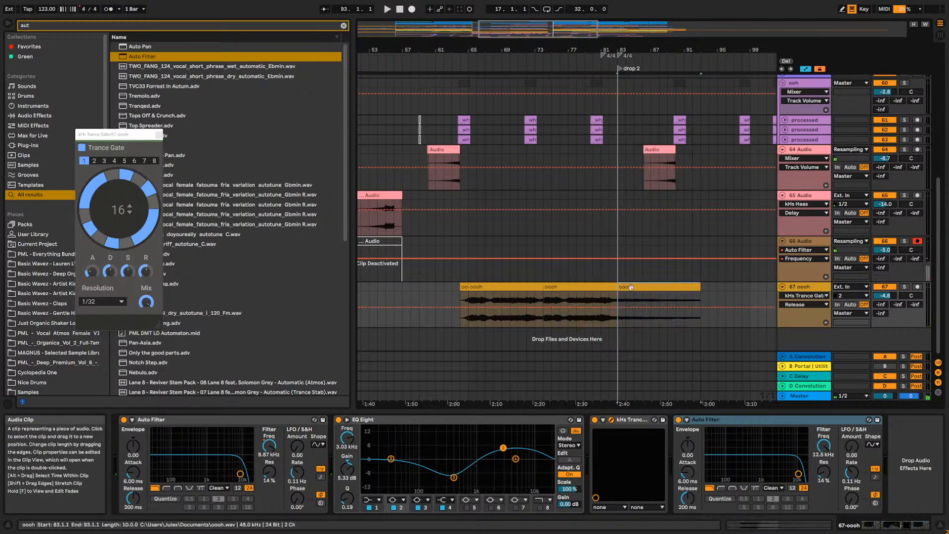
pyautogui.moveTo(277, 435)
pyautogui.mouseDown()
pyautogui.moveTo(277, 420)
pyautogui.moveTo(277, 434)
pyautogui.mouseUp()
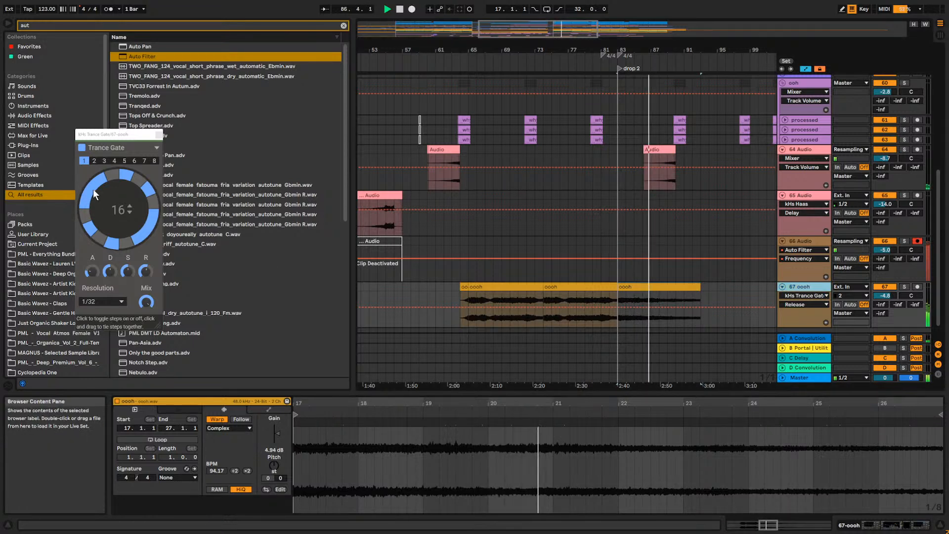
# Separate the Trance Gate's tied steps into alternating single steps and bring track 67's device chain back into view.
pyautogui.click(146, 231)
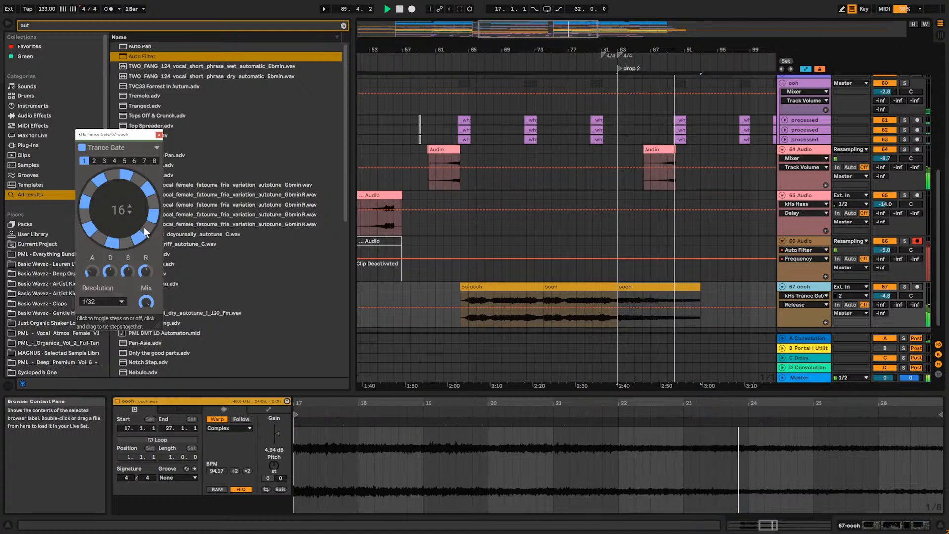
pyautogui.click(452, 319)
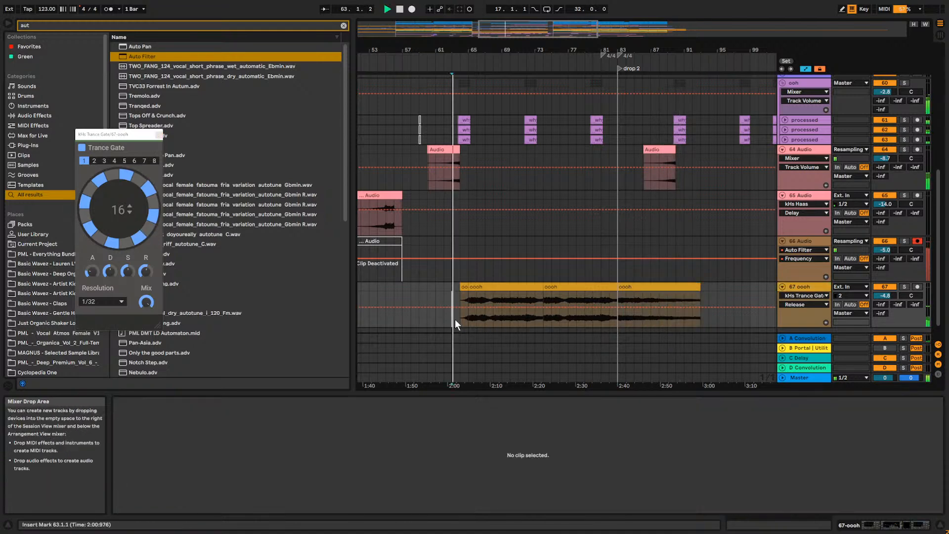
pyautogui.doubleClick(801, 287)
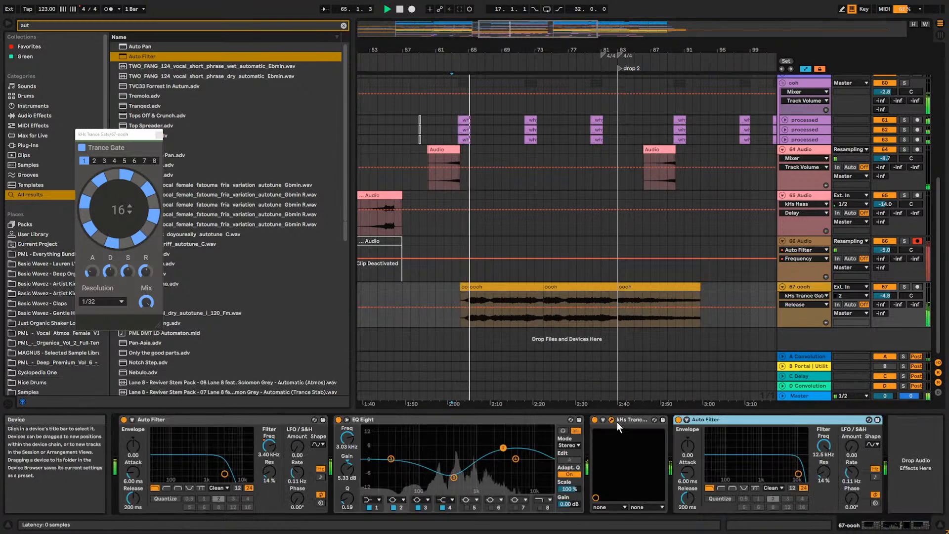
# Switch off the automation display and open the oooh clip at bars 83 to 93 on track 67.
pyautogui.moveTo(765, 33); pyautogui.dragTo(835, 100)
pyautogui.click(806, 69)
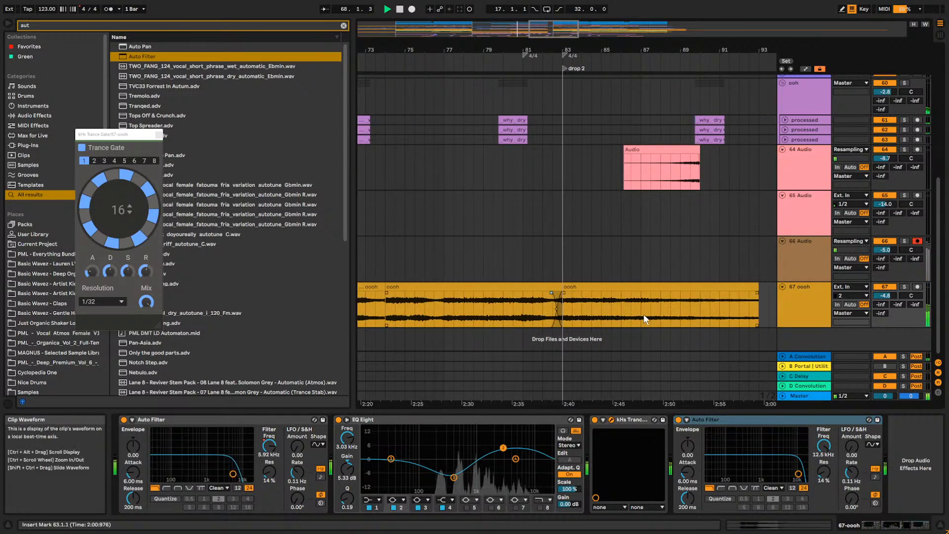
pyautogui.doubleClick(699, 296)
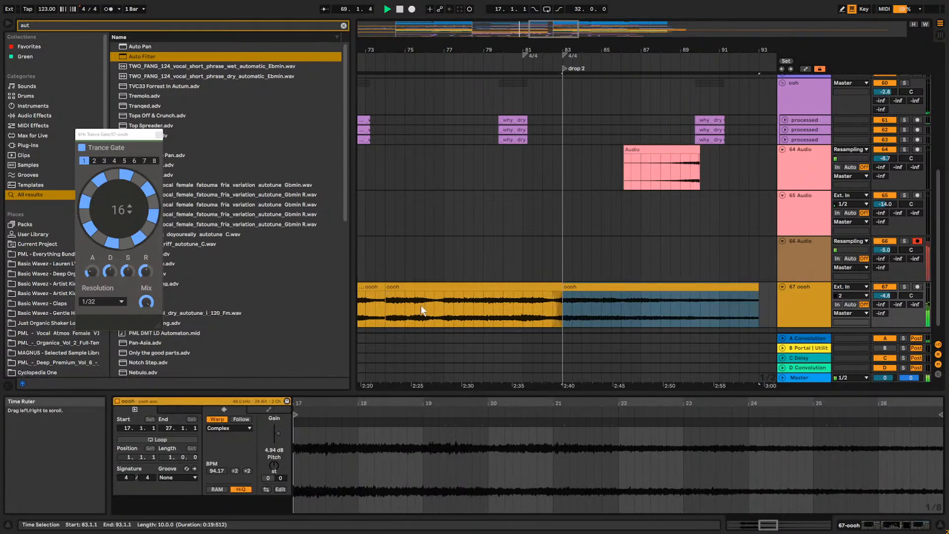
pyautogui.moveTo(379, 50); pyautogui.dragTo(539, 47)
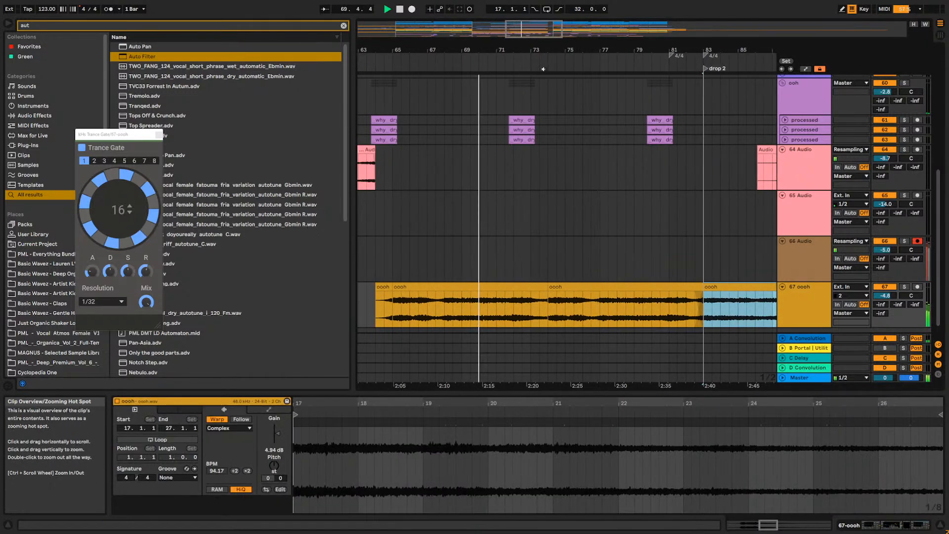
# Add an Auto Pan at the end of track 67's chain with Amount 78.6 % and Rate 0.92 Hz.
pyautogui.doubleClick(790, 287)
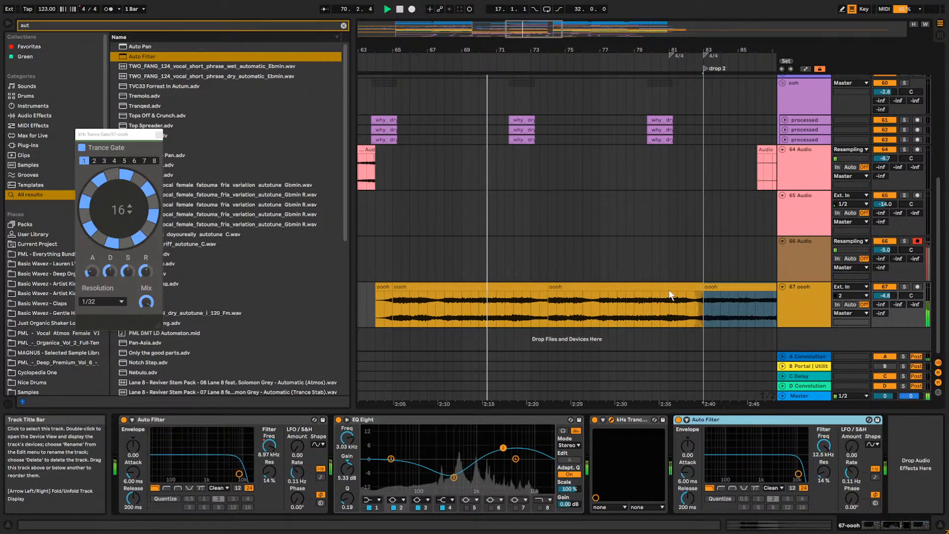
pyautogui.click(343, 25)
pyautogui.write('aut')
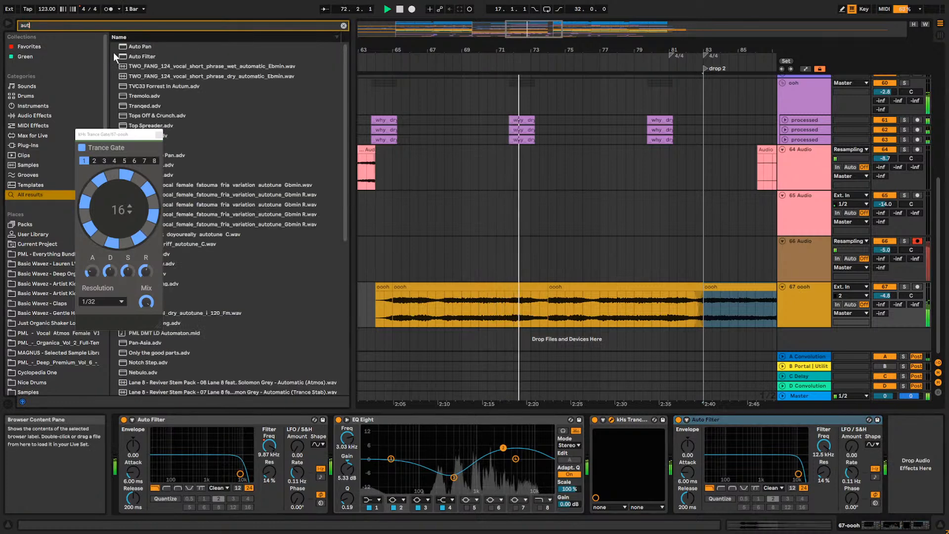
pyautogui.press('Down')
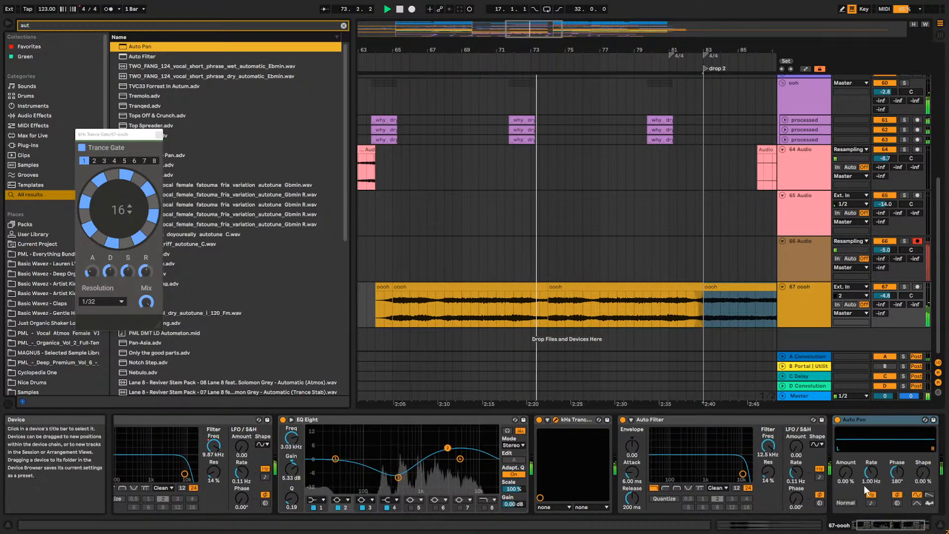
pyautogui.moveTo(846, 473); pyautogui.dragTo(845, 436)
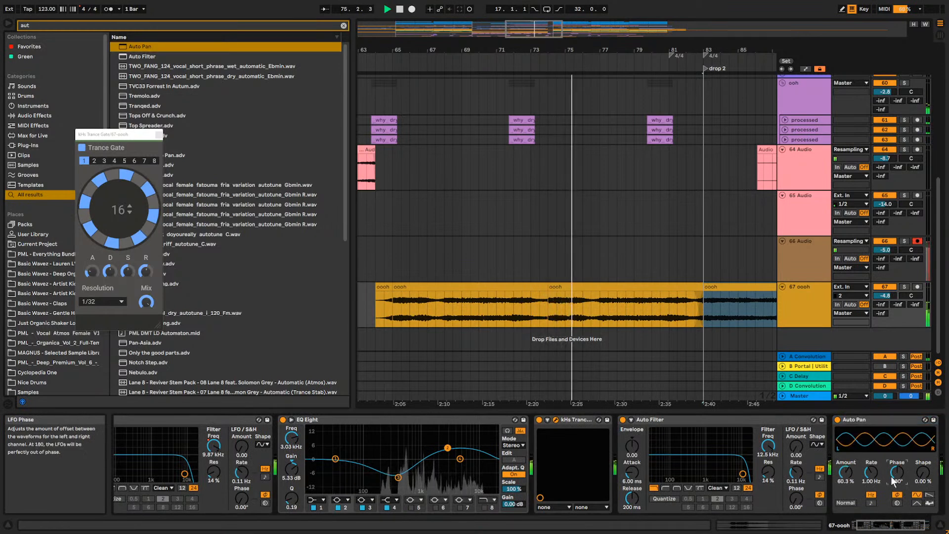
pyautogui.moveTo(871, 473)
pyautogui.mouseDown()
pyautogui.moveTo(871, 489)
pyautogui.moveTo(845, 466)
pyautogui.moveTo(872, 470)
pyautogui.moveTo(872, 457)
pyautogui.mouseUp()
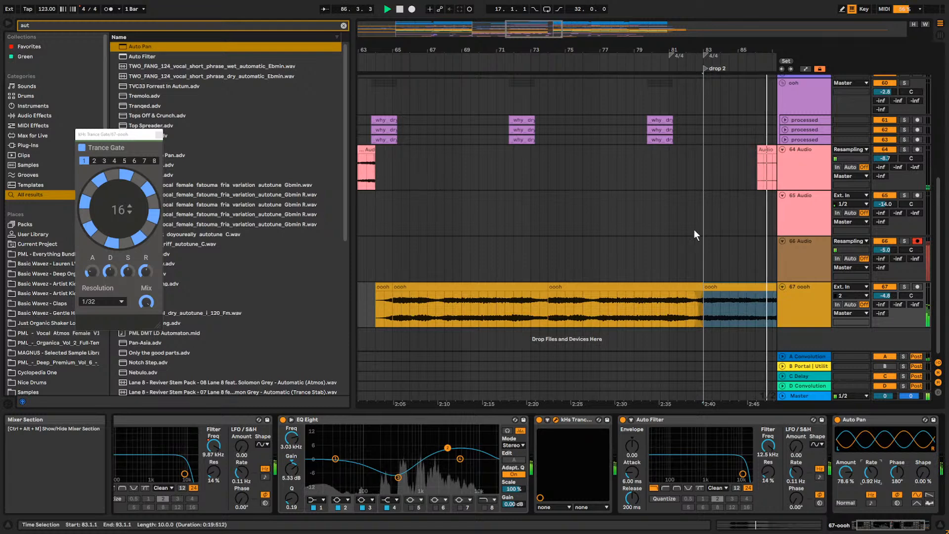
# Copy bars 49 to 57 of track 65 into drop 2, placing the audio clip copies at bars 103 and 115.
pyautogui.moveTo(525, 28); pyautogui.dragTo(506, 13)
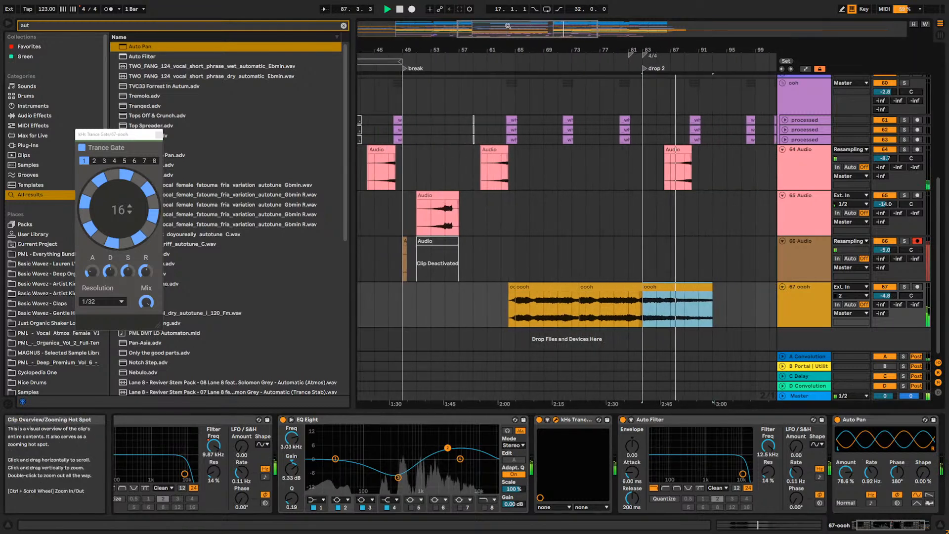
pyautogui.click(417, 208)
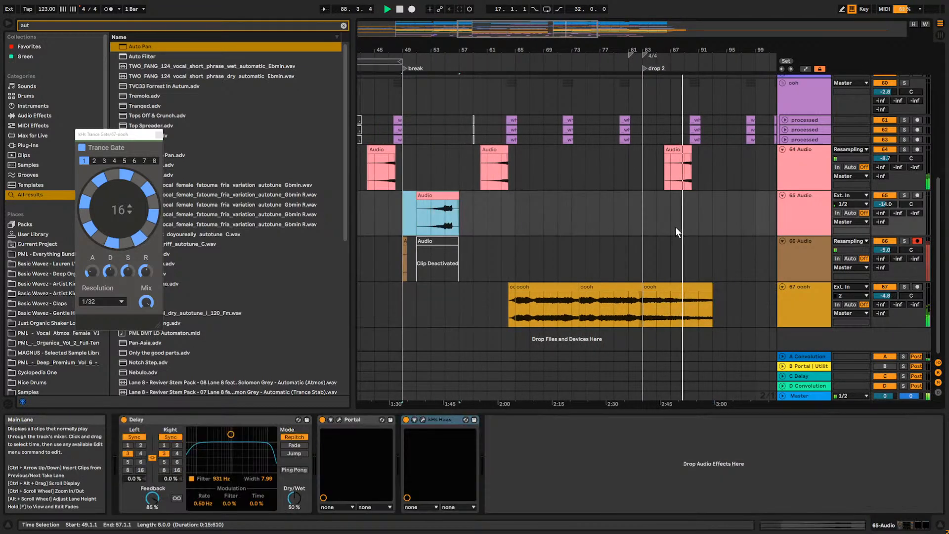
pyautogui.click(702, 211)
pyautogui.hotkey('ctrl', 'v')
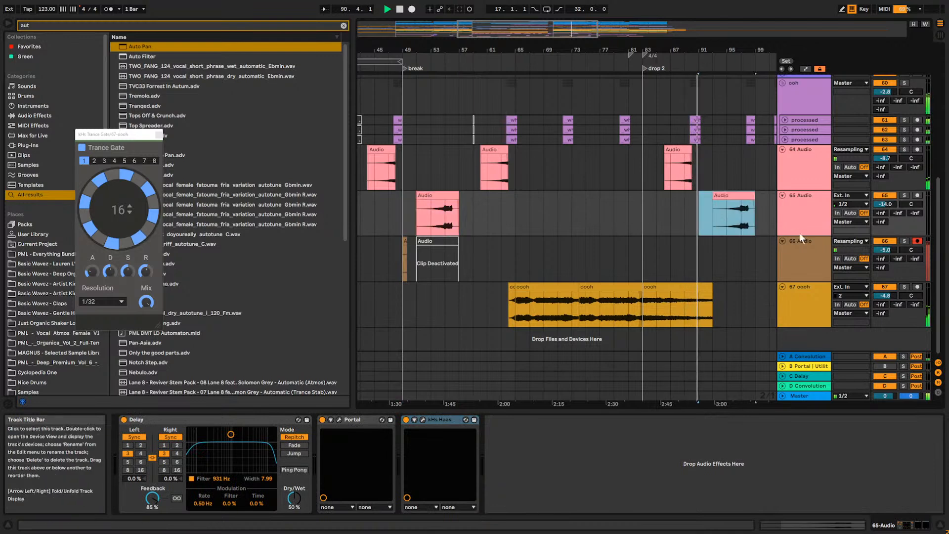
pyautogui.moveTo(561, 29); pyautogui.dragTo(601, 42)
pyautogui.moveTo(488, 197); pyautogui.dragTo(584, 196)
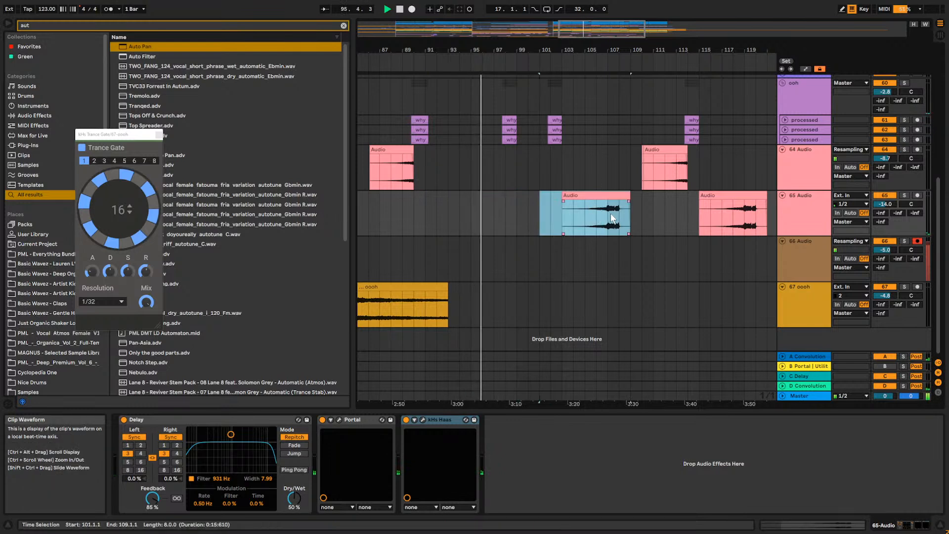
# Add an EQ Eight after kHs Haas on track 65 and cut band 2 by 3.84 dB at 445 Hz.
pyautogui.click(804, 204)
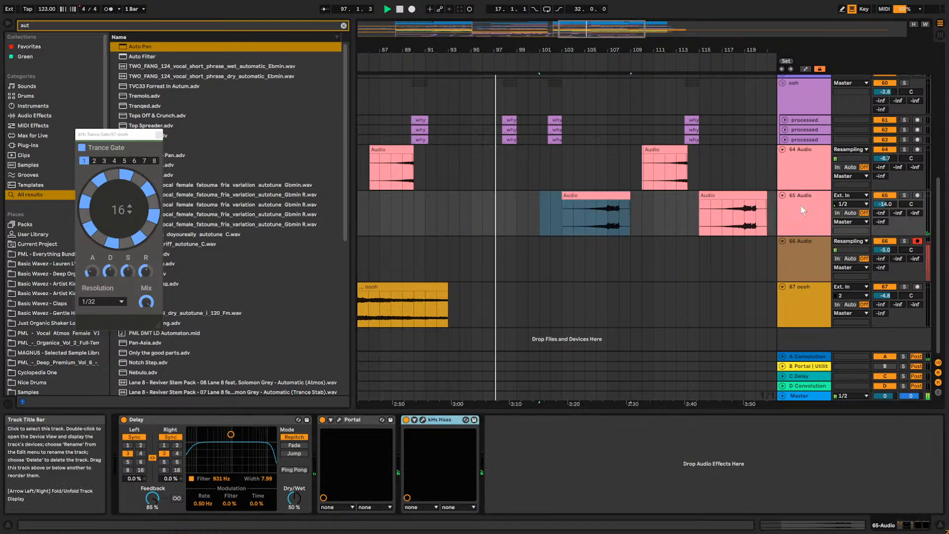
pyautogui.click(343, 25)
pyautogui.write('eq')
pyautogui.doubleClick(142, 56)
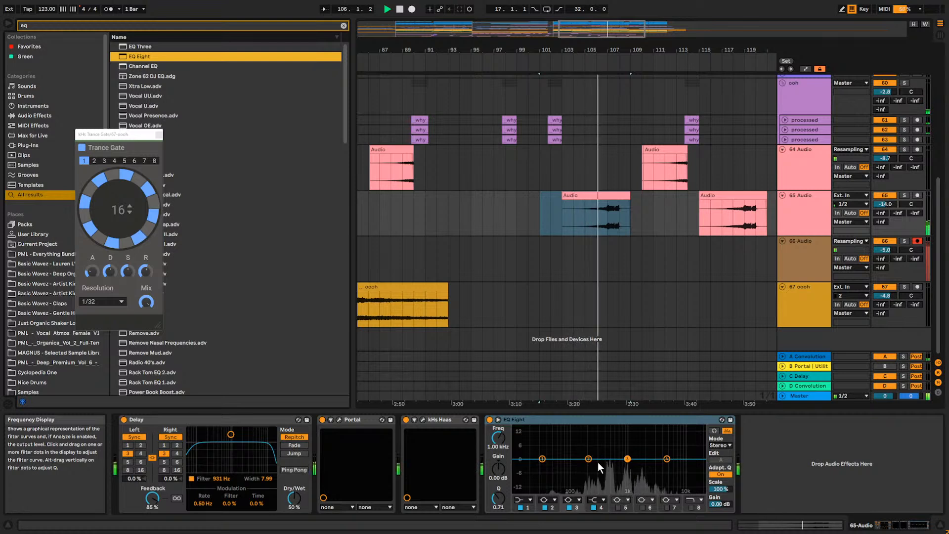
pyautogui.moveTo(601, 461)
pyautogui.mouseDown()
pyautogui.moveTo(620, 470)
pyautogui.moveTo(608, 467)
pyautogui.mouseUp()
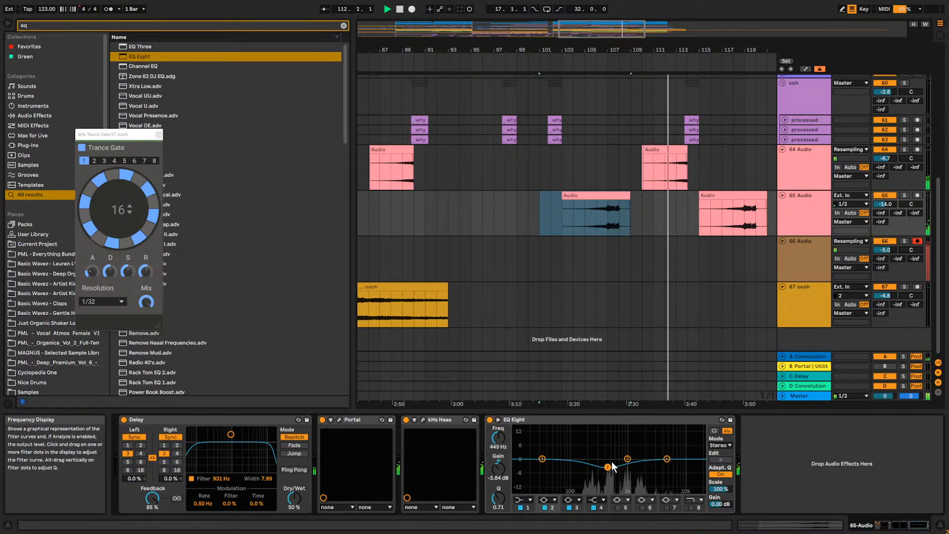
# Audition track 65's audio clip from bar 115, set the track volume to -4.8 dB, and place the insert marker at bar 103.
pyautogui.scroll(3, 757, 205)
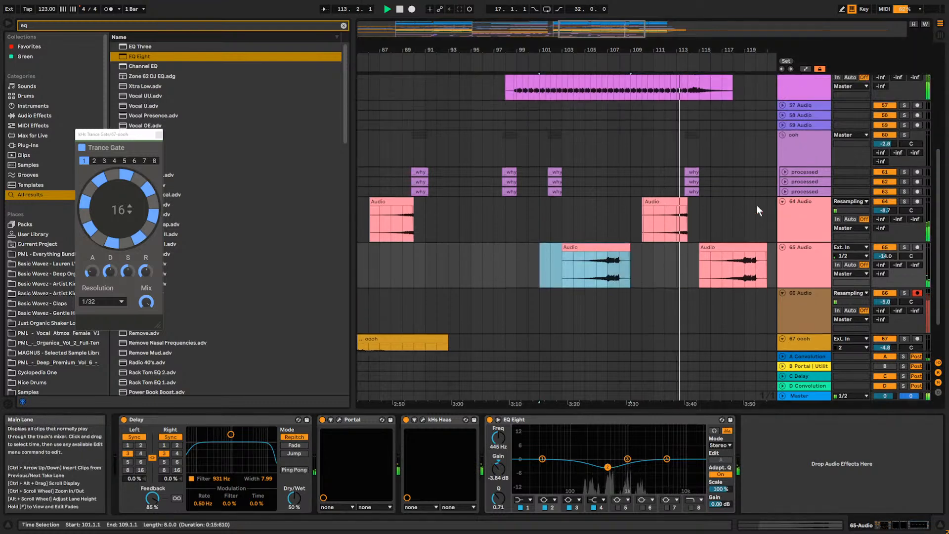
pyautogui.scroll(2, 756, 205)
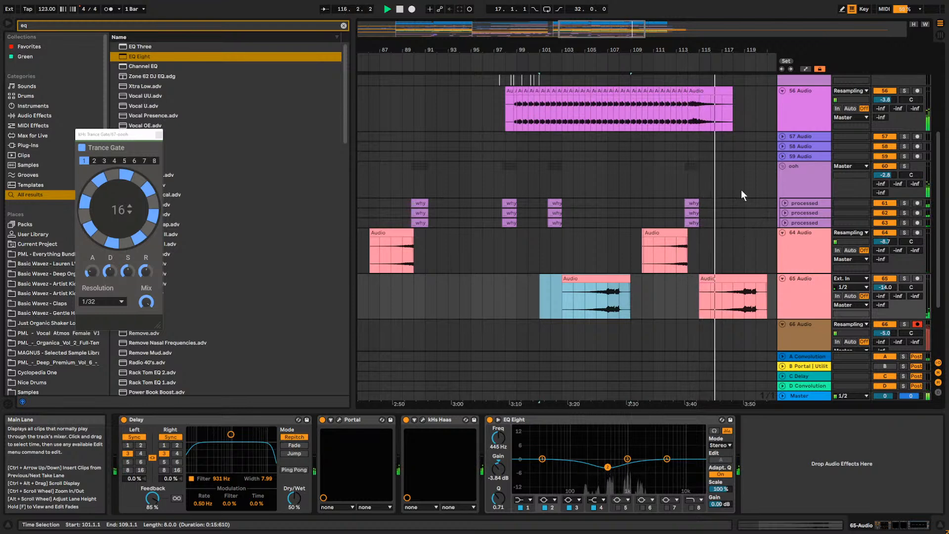
pyautogui.moveTo(569, 50); pyautogui.dragTo(481, 52)
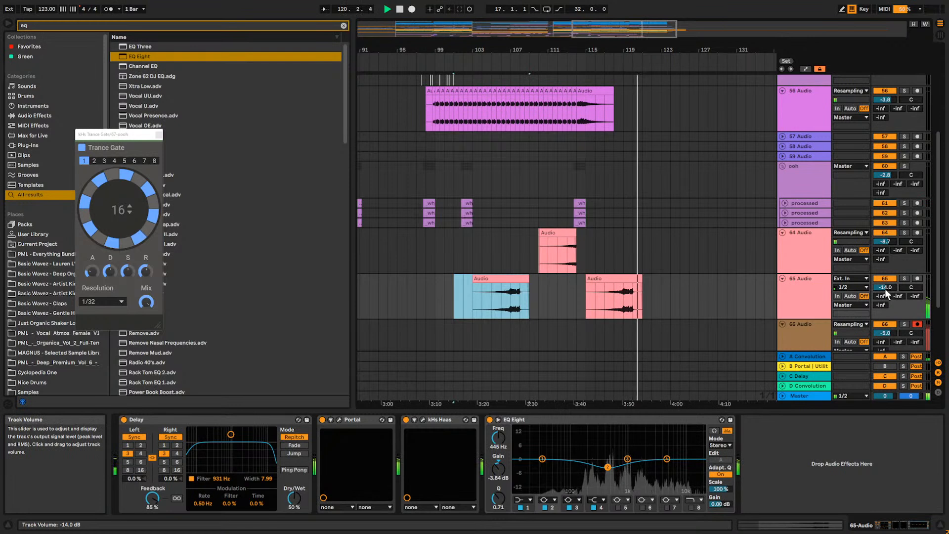
pyautogui.click(588, 302)
pyautogui.press('space')
pyautogui.press('space')
pyautogui.moveTo(597, 25)
pyautogui.mouseDown()
pyautogui.moveTo(449, 13)
pyautogui.moveTo(613, 33)
pyautogui.mouseUp()
pyautogui.moveTo(885, 286); pyautogui.dragTo(884, 278)
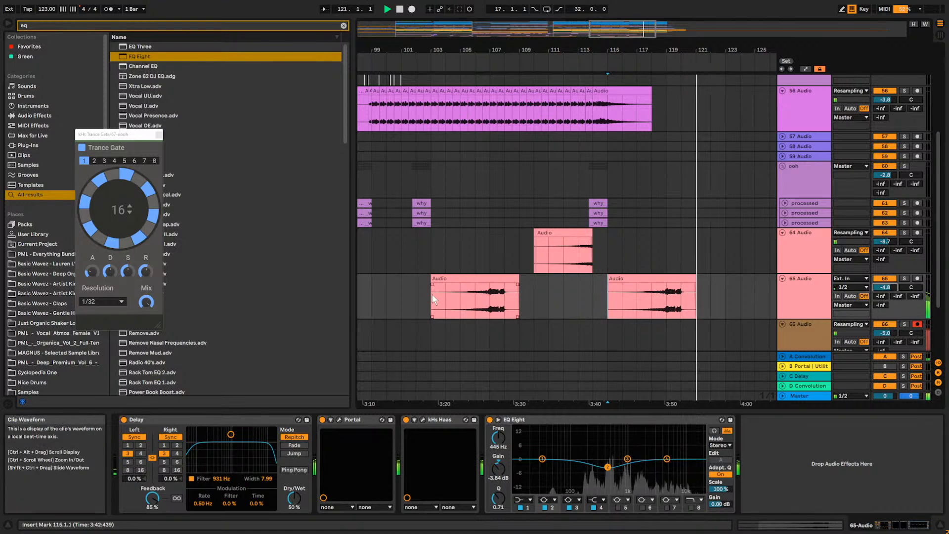
pyautogui.click(431, 313)
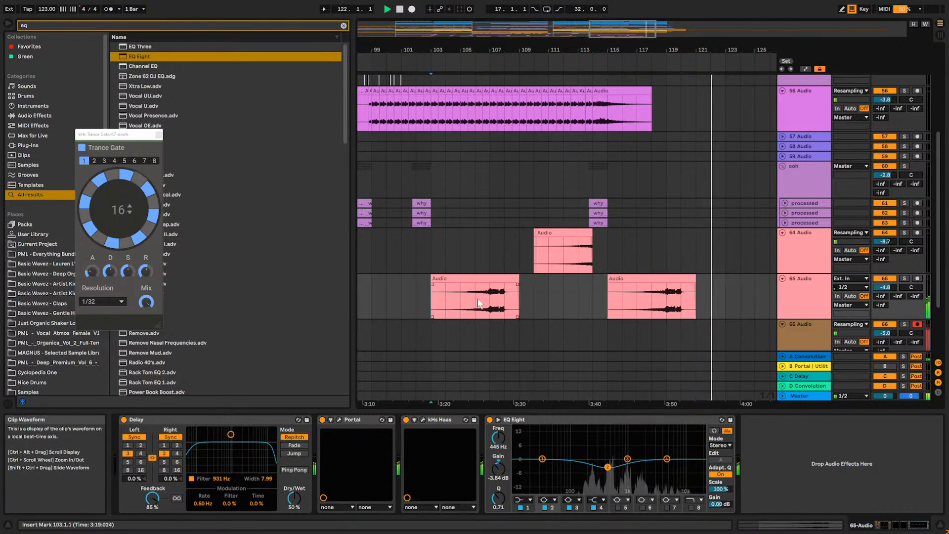
# Review the vocal texture clips across the whole arrangement, playing from bar 13 and examining the intro and first drop.
pyautogui.moveTo(611, 51)
pyautogui.mouseDown()
pyautogui.moveTo(670, 30)
pyautogui.moveTo(692, 35)
pyautogui.mouseUp()
pyautogui.moveTo(637, 50); pyautogui.dragTo(680, 27)
pyautogui.moveTo(567, 50); pyautogui.dragTo(567, 35)
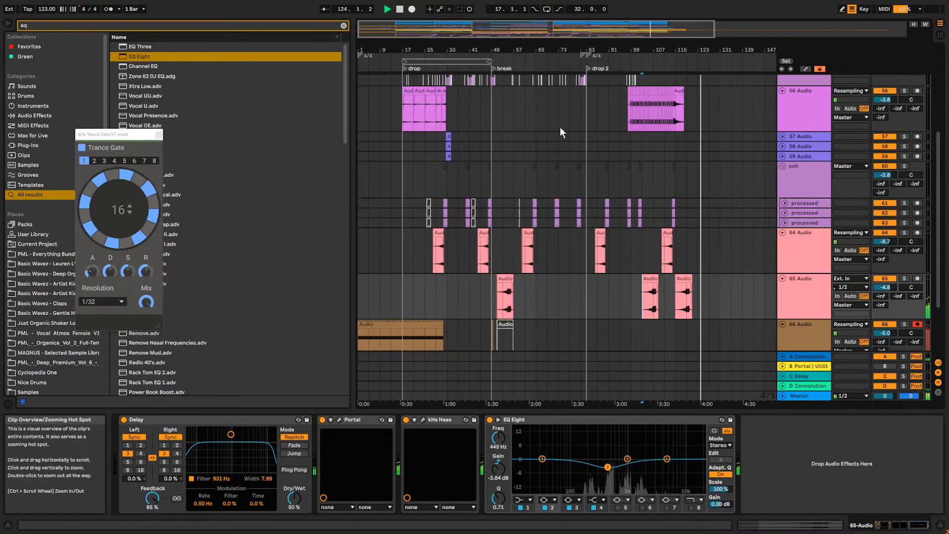
pyautogui.click(369, 297)
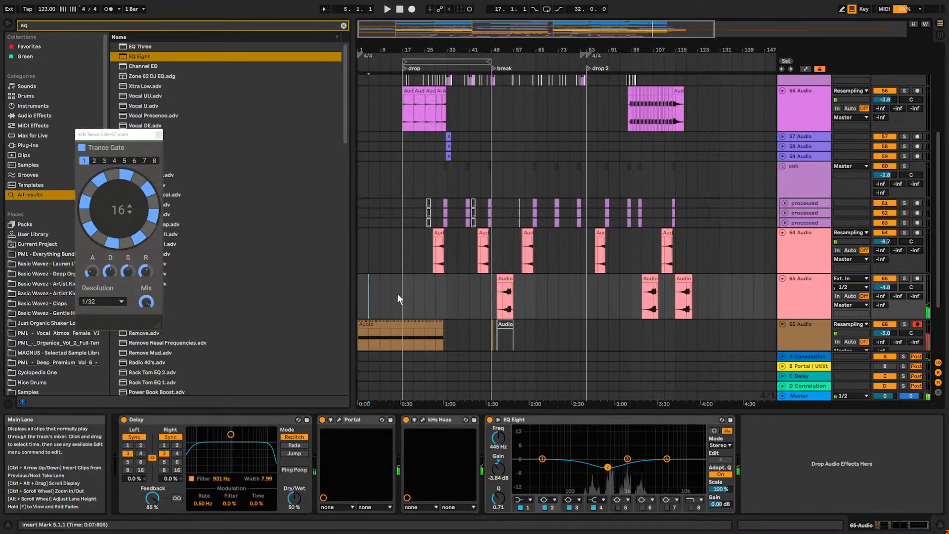
pyautogui.scroll(-3, 428, 303)
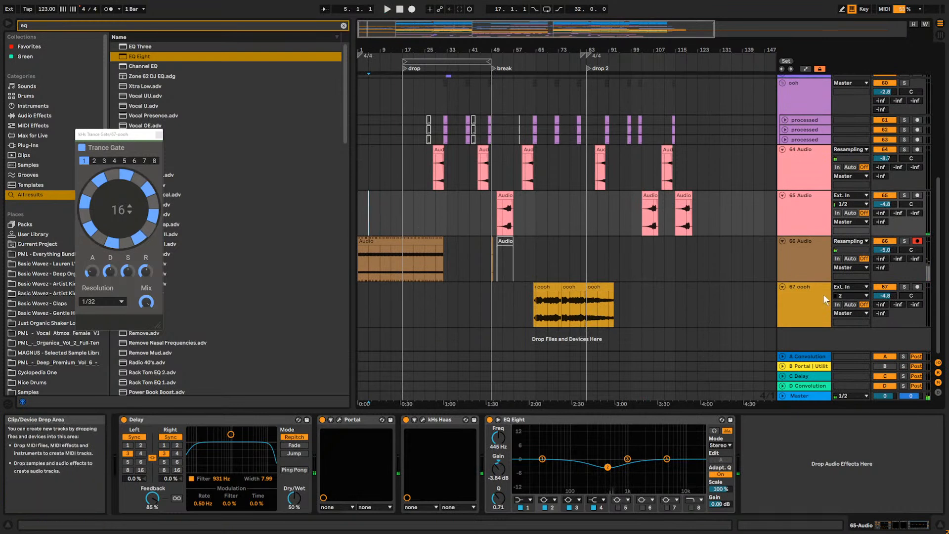
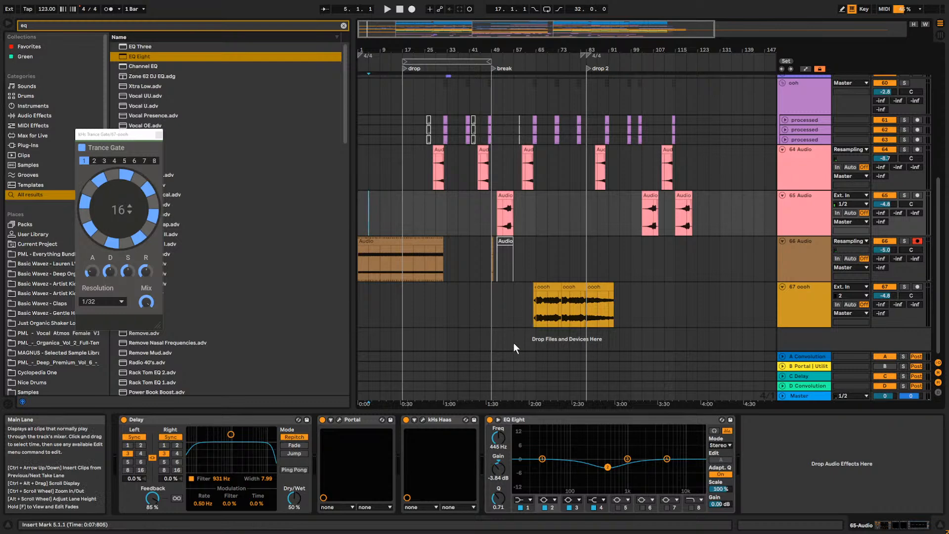
pyautogui.click(530, 299)
pyautogui.click(388, 305)
pyautogui.press('space')
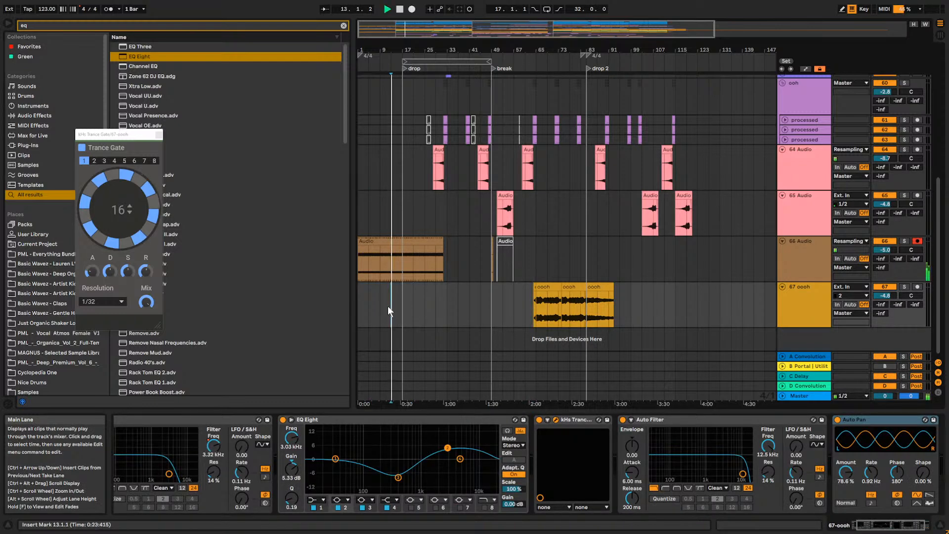
pyautogui.moveTo(398, 29); pyautogui.dragTo(424, 119)
pyautogui.click(477, 307)
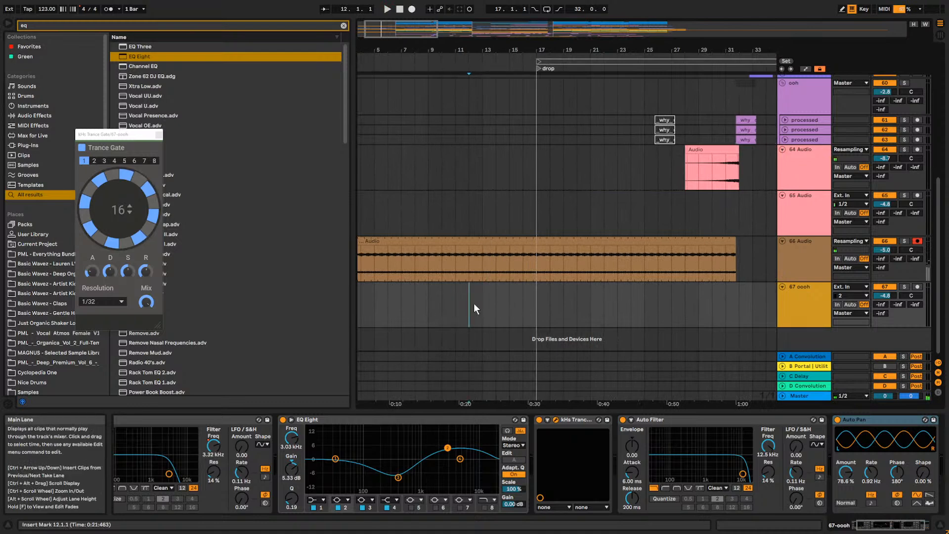
pyautogui.scroll(10, 686, 253)
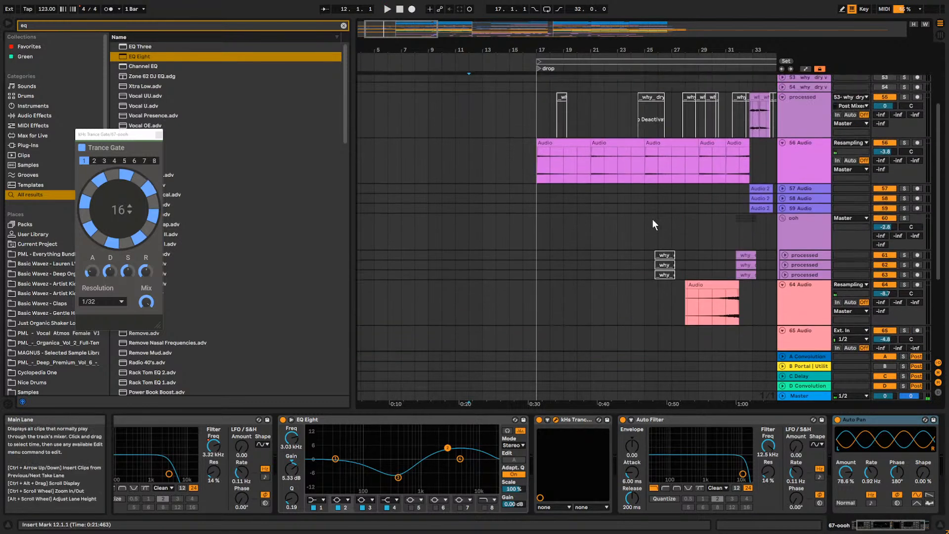
# Fold the arrangement's tracks and audition the lead-in to the first drop from bar 15.
pyautogui.keyDown('alt'); pyautogui.click(783, 280); pyautogui.keyUp('alt')
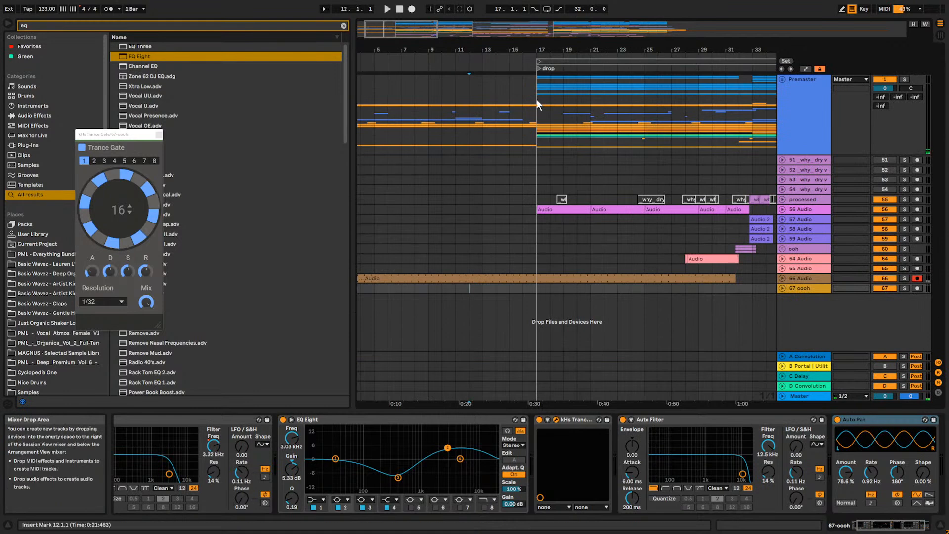
pyautogui.moveTo(401, 29)
pyautogui.mouseDown()
pyautogui.moveTo(400, 2)
pyautogui.moveTo(401, 33)
pyautogui.mouseUp()
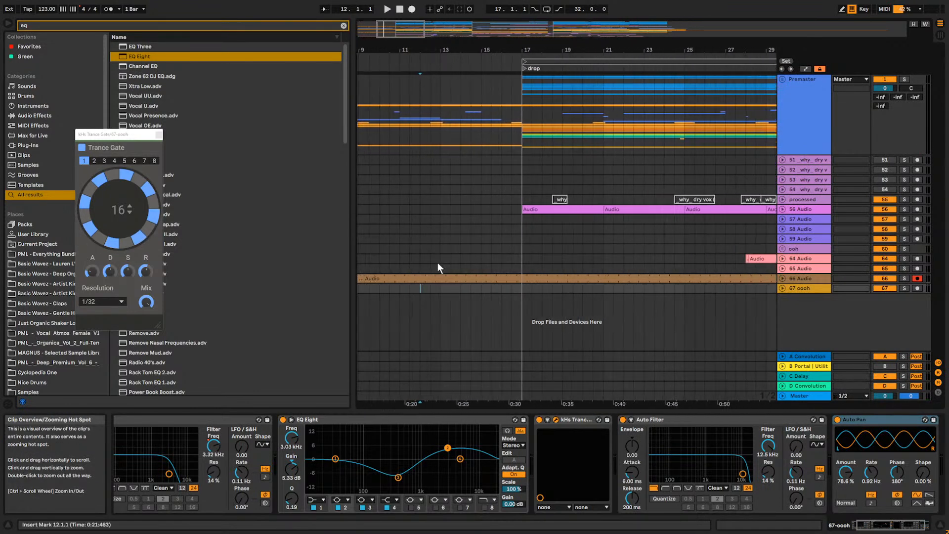
pyautogui.moveTo(492, 246); pyautogui.dragTo(552, 258)
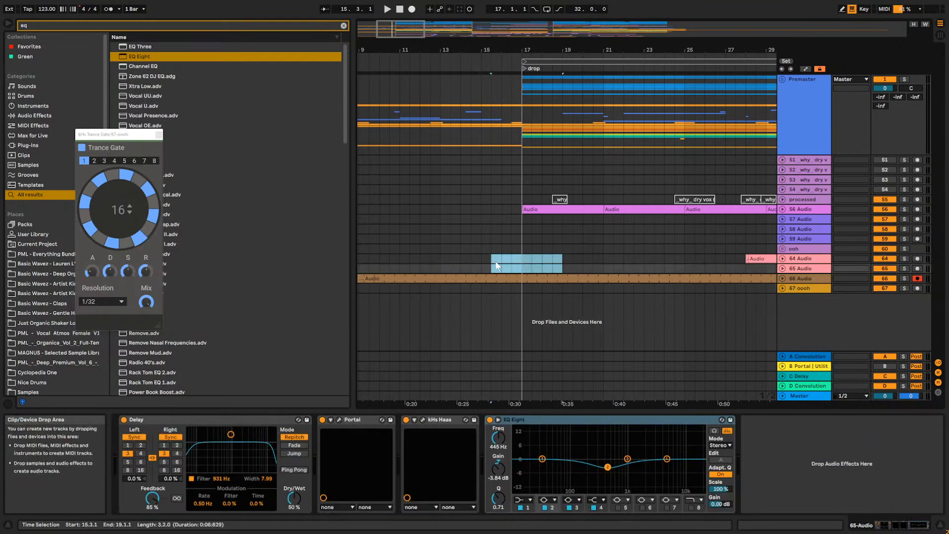
pyautogui.click(482, 249)
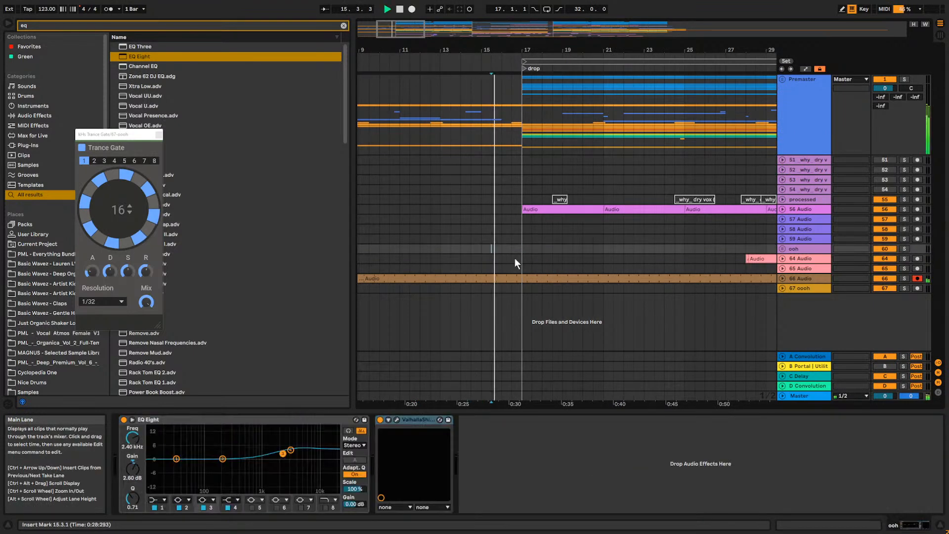
pyautogui.moveTo(684, 50); pyautogui.dragTo(685, 33)
pyautogui.press('space')
# Play the lead-in from bar 14, unfold the Premaster group and examine its drum, synth and effect tracks around the first drop.
pyautogui.click(513, 118)
pyautogui.press('space')
pyautogui.click(781, 79)
pyautogui.scroll(-10, 766, 88)
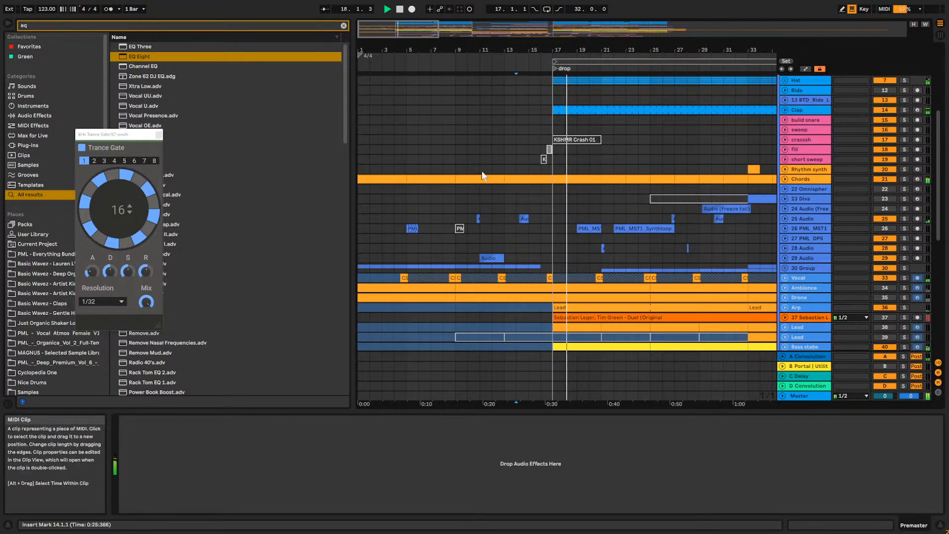
pyautogui.scroll(5, 494, 173)
pyautogui.scroll(3, 509, 180)
pyautogui.moveTo(398, 29)
pyautogui.mouseDown()
pyautogui.moveTo(393, 45)
pyautogui.moveTo(393, 32)
pyautogui.mouseUp()
pyautogui.press('space')
pyautogui.scroll(-2, 657, 148)
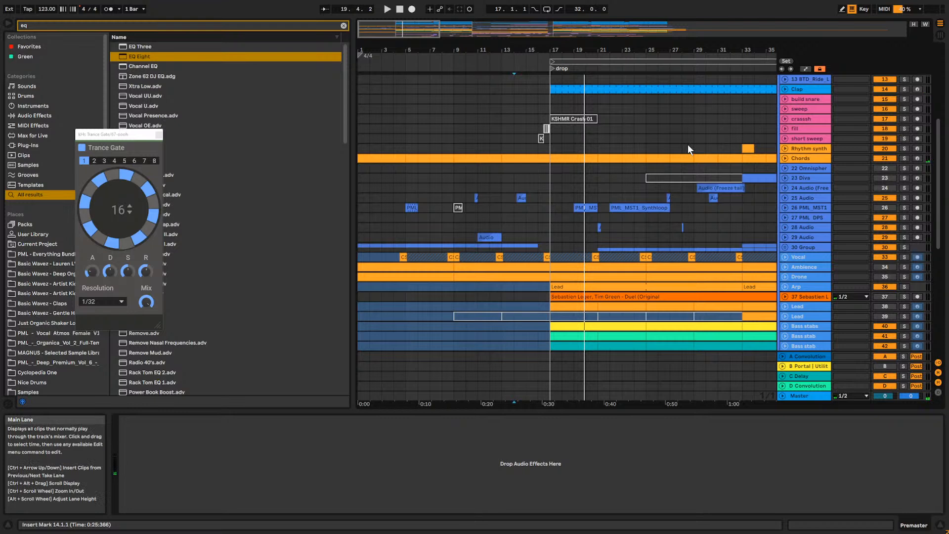
# Copy the Crash clip from the start of drop 2 to bar 17 on the crash track, replacing the deactivated KSHMR crash.
pyautogui.moveTo(416, 29); pyautogui.dragTo(413, 10)
pyautogui.moveTo(479, 34); pyautogui.dragTo(481, 37)
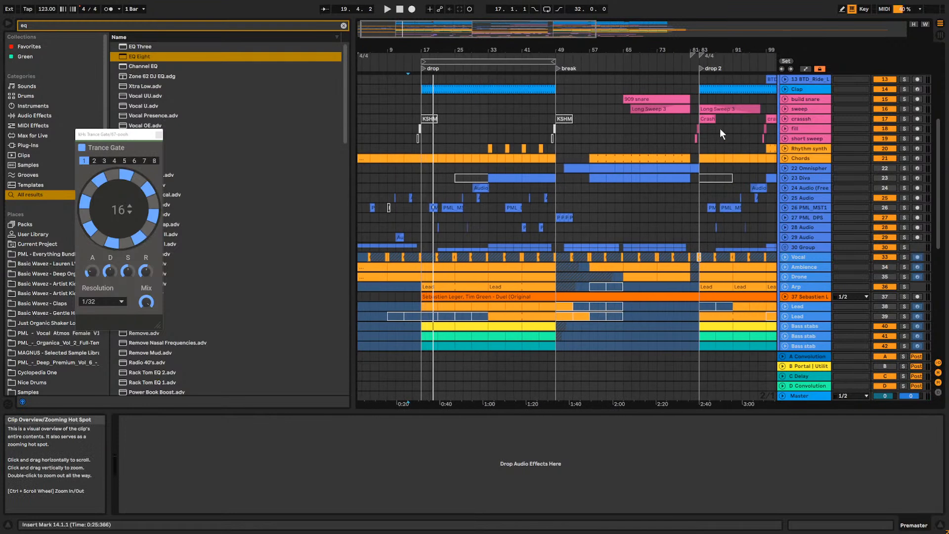
pyautogui.click(708, 119)
pyautogui.hotkey('ctrl', 'c')
pyautogui.click(427, 119)
pyautogui.hotkey('ctrl', 'v')
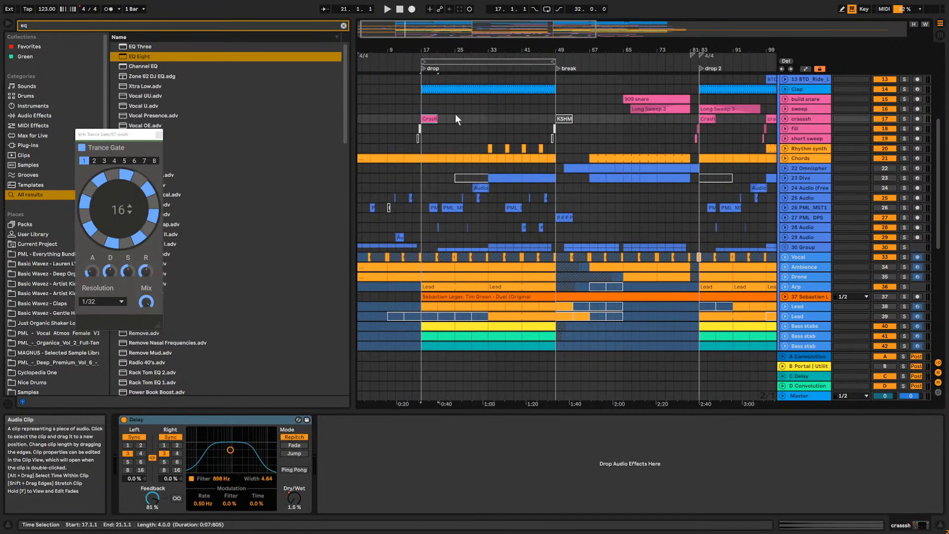
# Deactivate the pasted Crash clip at bar 17 and extend the Hat group's clips back to bar 13.
pyautogui.moveTo(397, 49); pyautogui.dragTo(412, 71)
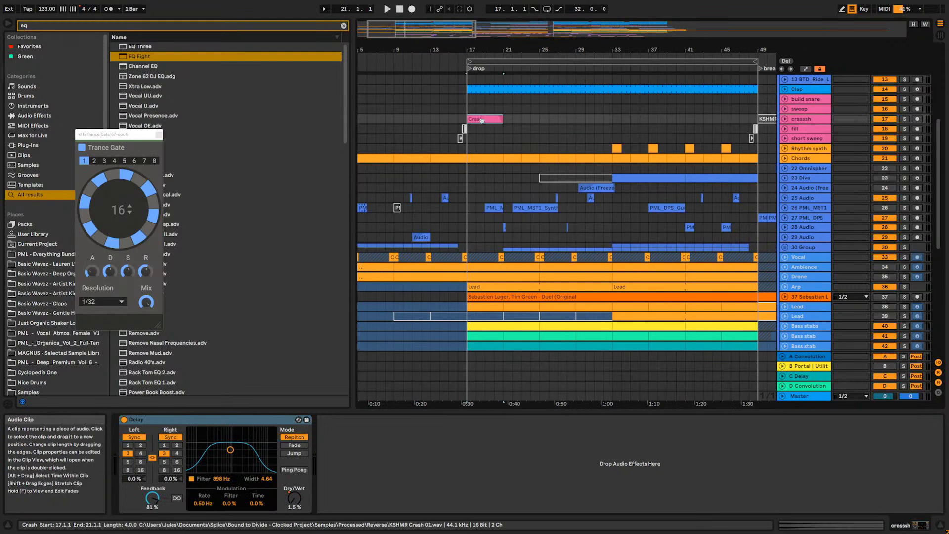
pyautogui.scroll(-5, 542, 219)
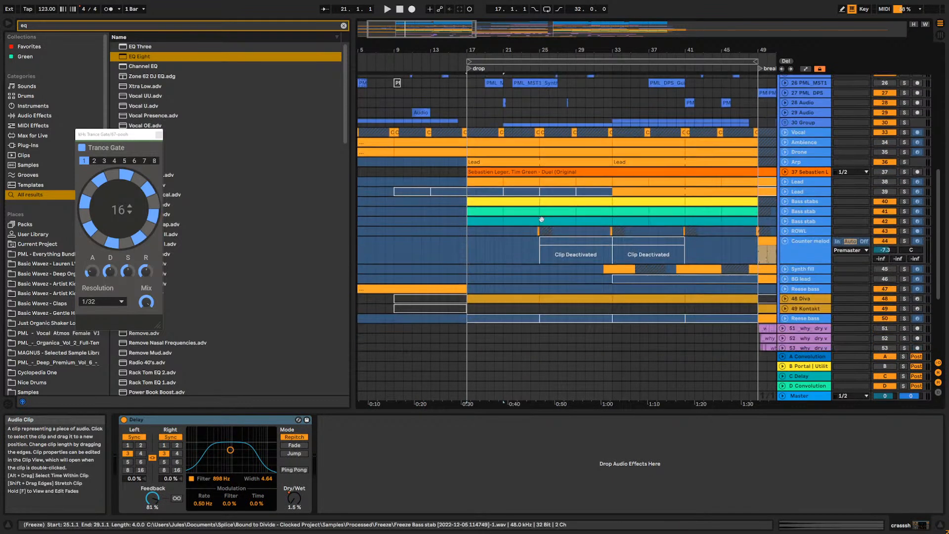
pyautogui.scroll(-6, 542, 219)
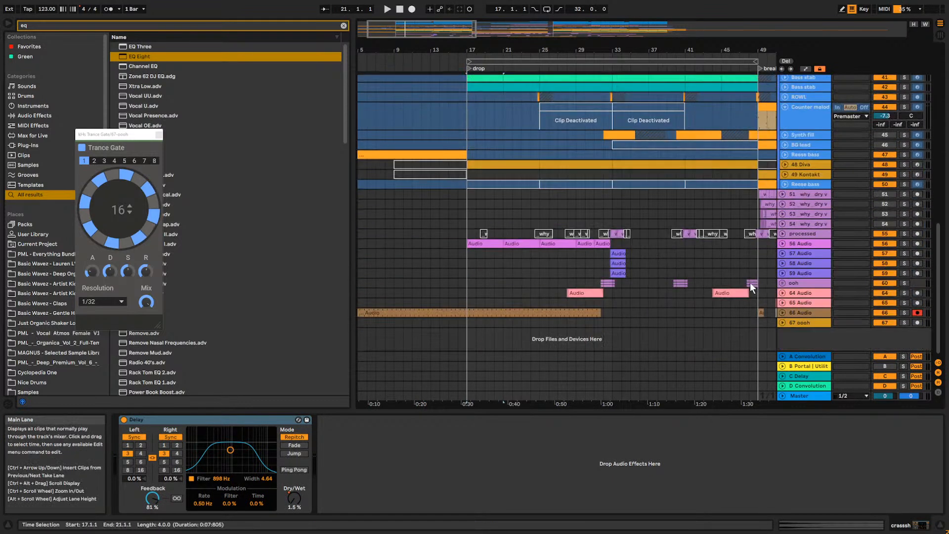
pyautogui.scroll(9, 747, 286)
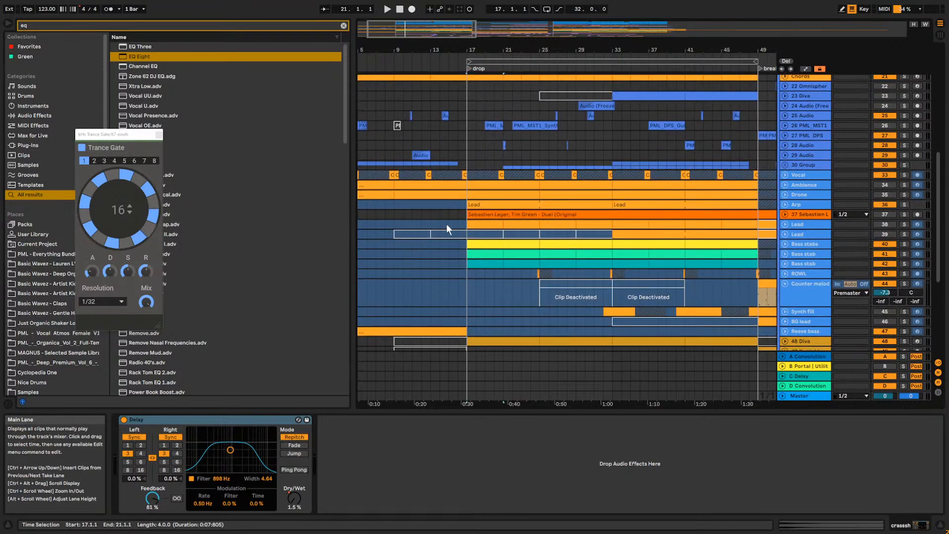
pyautogui.scroll(-4, 544, 227)
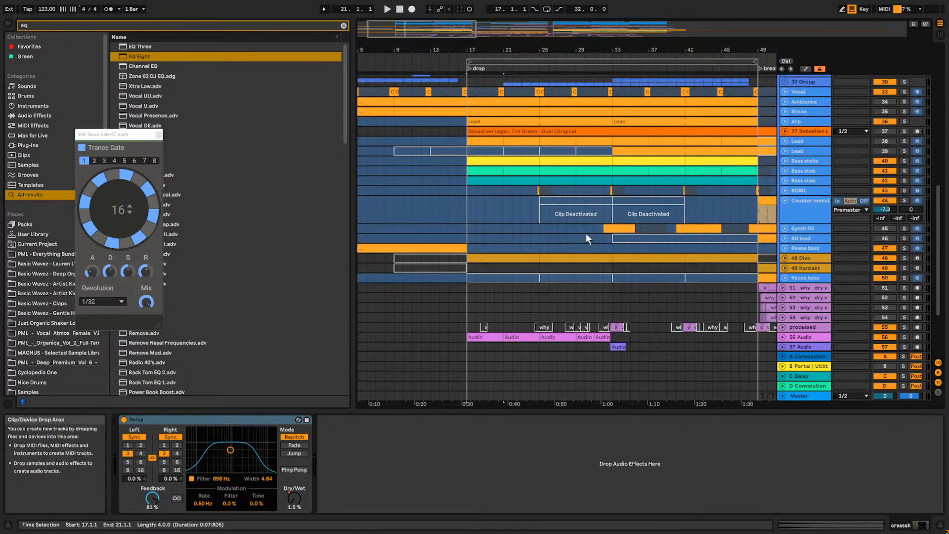
pyautogui.scroll(12, 585, 234)
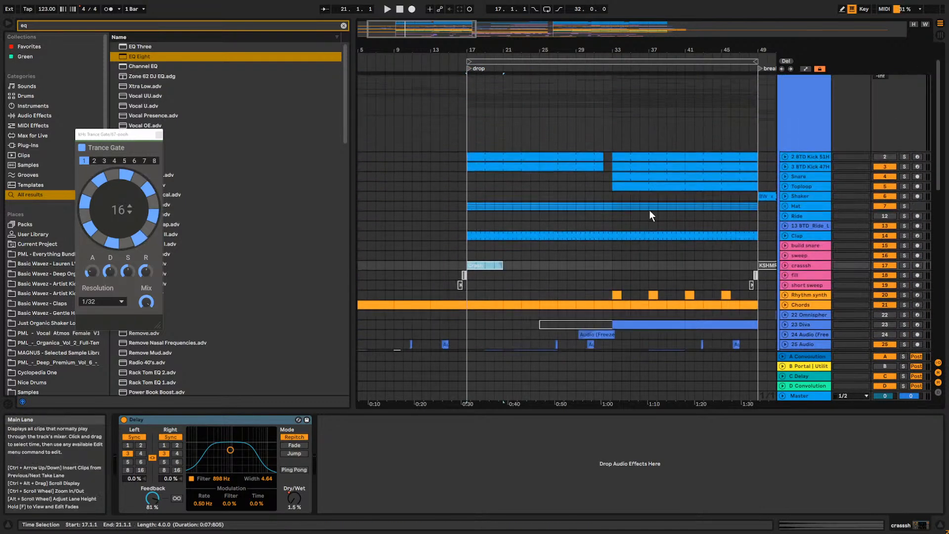
pyautogui.click(464, 198)
pyautogui.click(421, 206)
pyautogui.click(430, 205)
pyautogui.hotkey('ctrl', 'v')
# Audition the extended hats from bar 12, unfold the Hat group and add an Auto Filter after its LFOTool.
pyautogui.click(421, 210)
pyautogui.press('space')
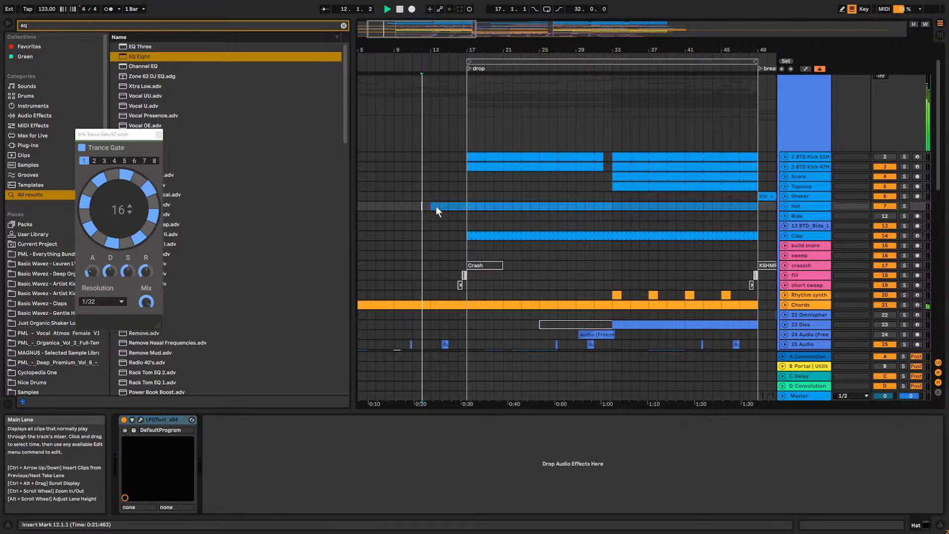
pyautogui.click(785, 205)
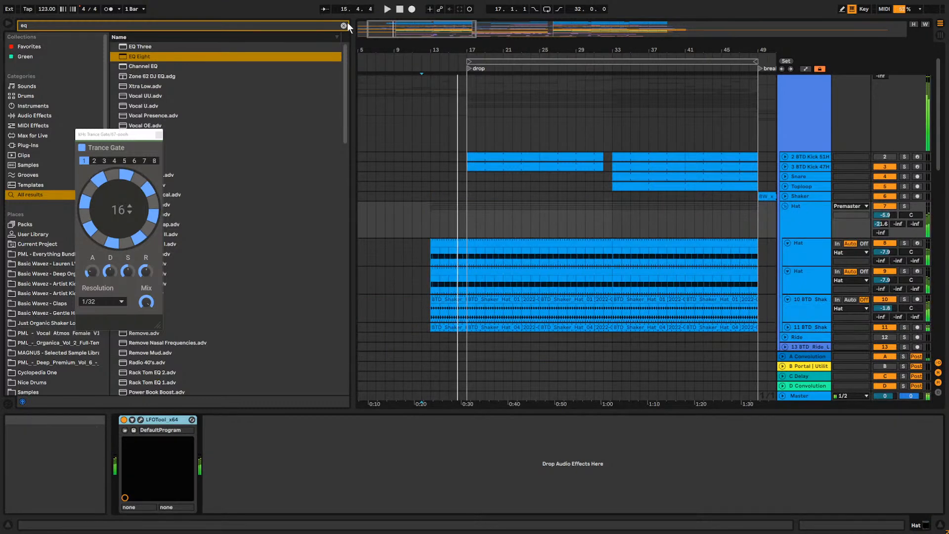
pyautogui.press('BackSpace')
pyautogui.press('BackSpace')
pyautogui.write('aut')
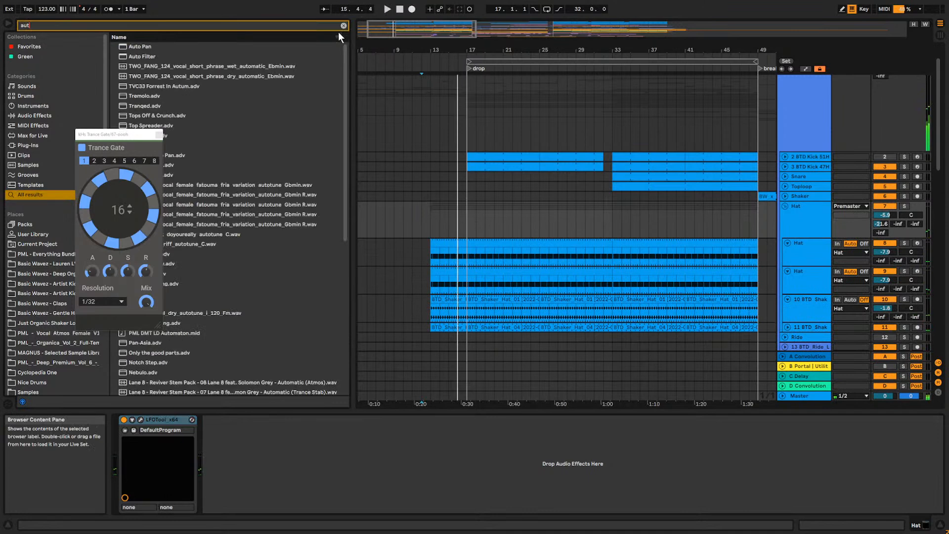
pyautogui.doubleClick(138, 56)
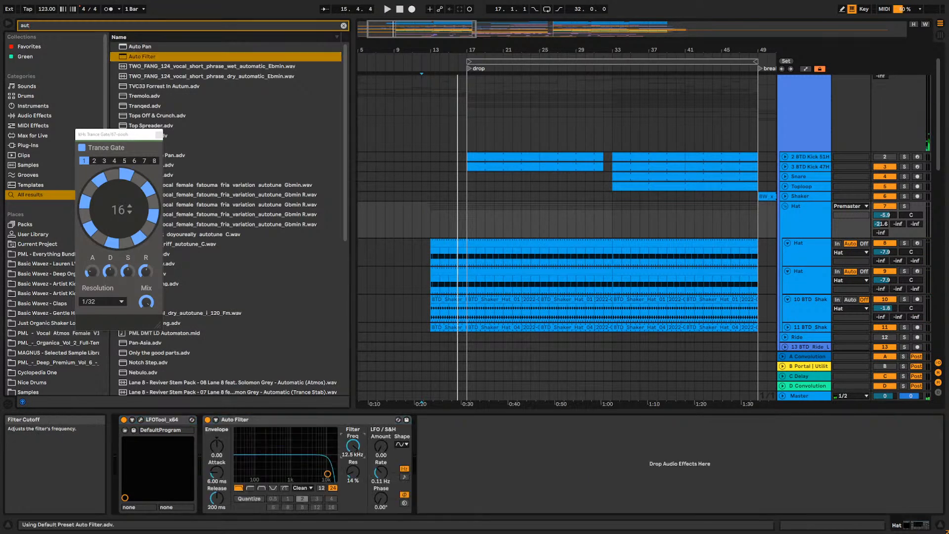
# Automate the Hat group's Auto Filter frequency with a curved rise from bar 13 up to the drop at bar 17.
pyautogui.click(805, 69)
pyautogui.moveTo(466, 213); pyautogui.dragTo(430, 214)
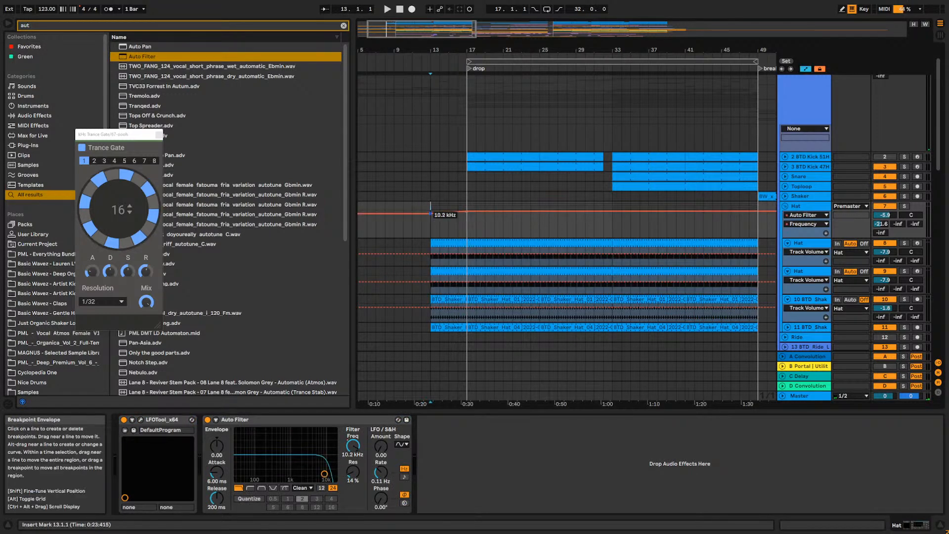
pyautogui.press('space')
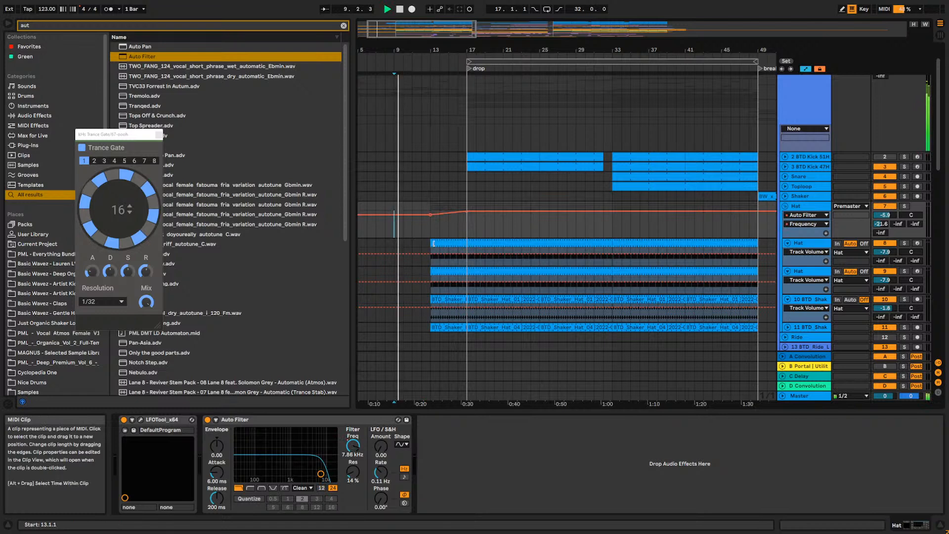
pyautogui.moveTo(432, 244)
pyautogui.mouseDown()
pyautogui.moveTo(391, 242)
pyautogui.moveTo(431, 244)
pyautogui.mouseUp()
pyautogui.scroll(-2, 484, 267)
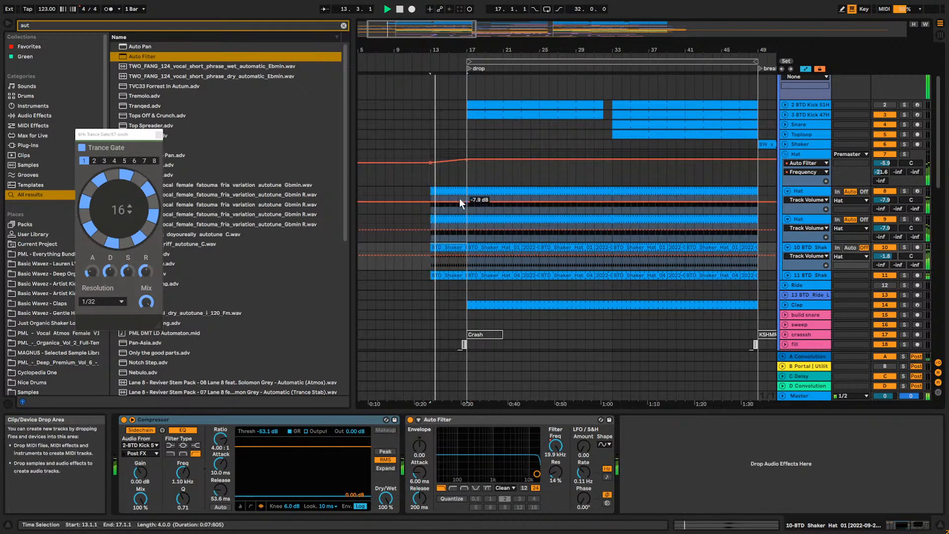
pyautogui.moveTo(431, 163); pyautogui.dragTo(431, 166)
pyautogui.moveTo(449, 164); pyautogui.dragTo(449, 170)
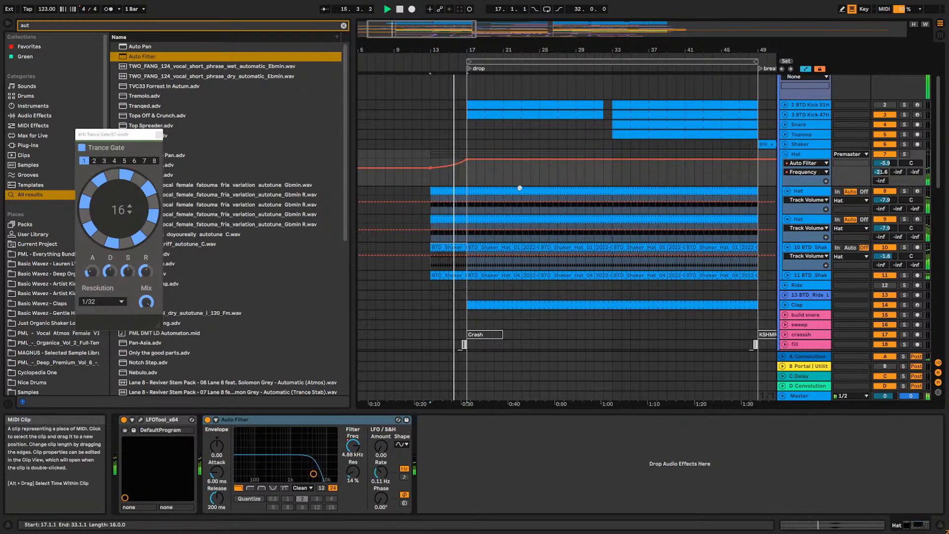
# Extend the clips on all Hat and shaker tracks back to bar 9, start the filter rise there, and play the intro.
pyautogui.moveTo(472, 49); pyautogui.dragTo(480, 25)
pyautogui.click(427, 191)
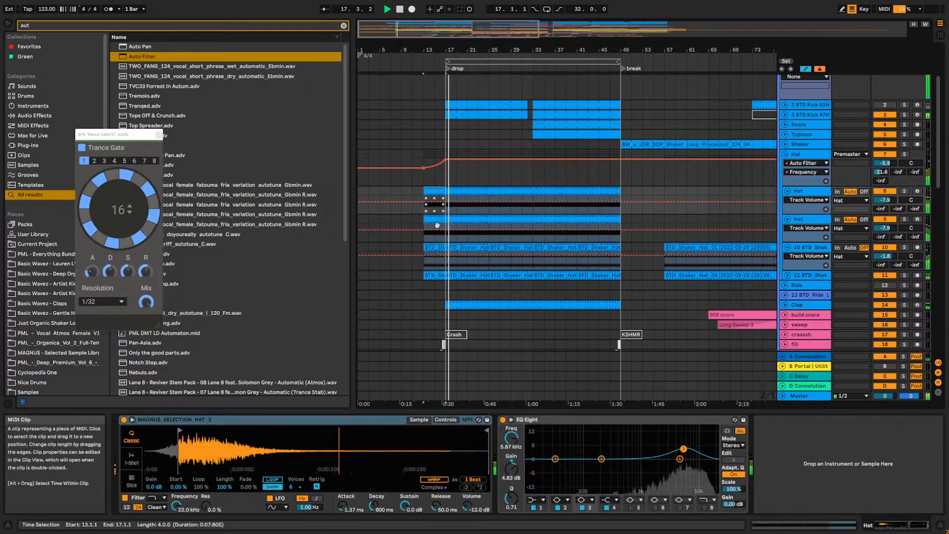
pyautogui.keyDown('shift'); pyautogui.click(428, 275); pyautogui.keyUp('shift')
pyautogui.moveTo(427, 276); pyautogui.dragTo(401, 275)
pyautogui.click(394, 179)
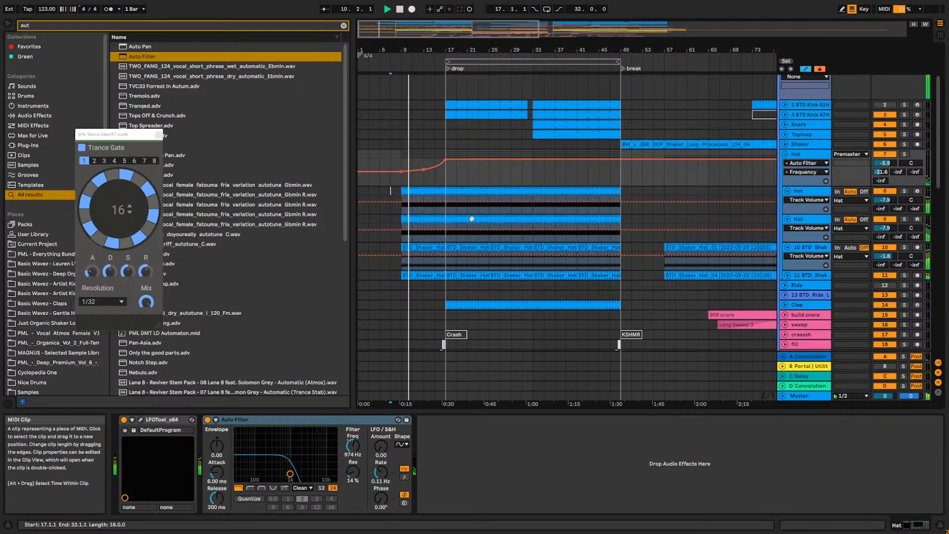
pyautogui.scroll(-3, 691, 242)
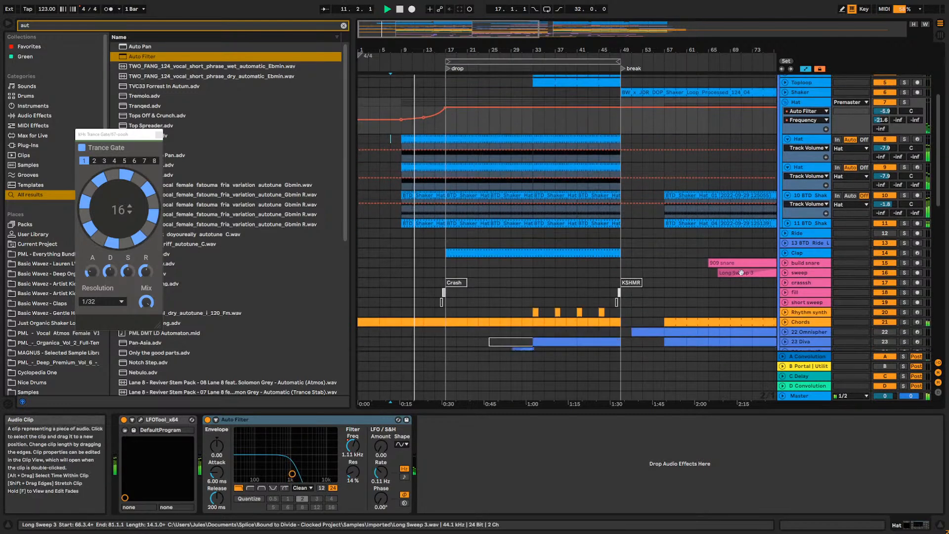
pyautogui.scroll(-3, 790, 266)
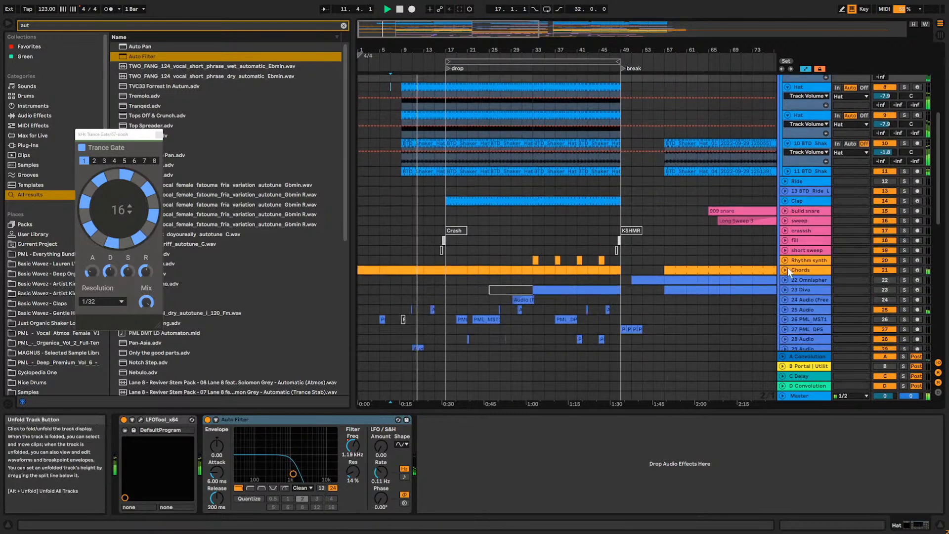
pyautogui.click(740, 220)
pyautogui.scroll(10, 659, 215)
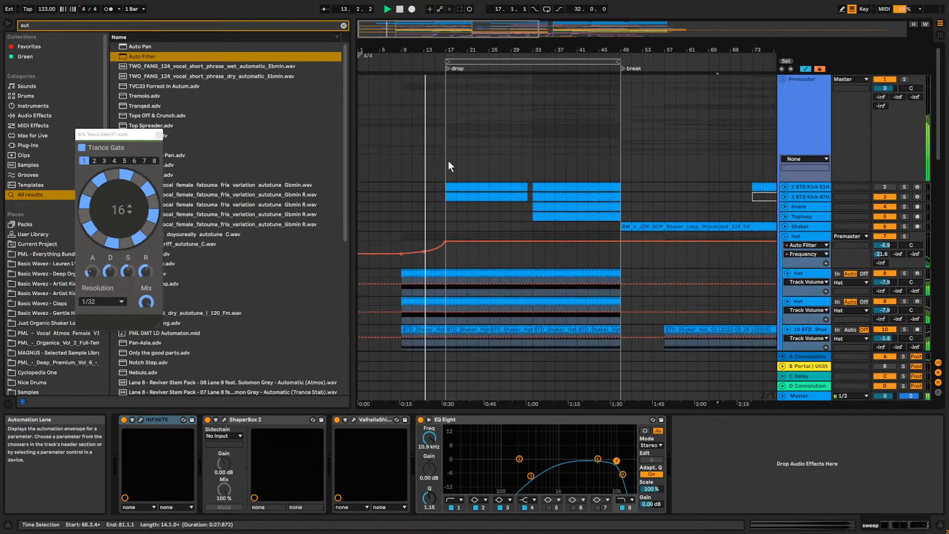
# Reactivate the Crash clip at bar 17 and place a reversed copy of it at bars 13 to 17.
pyautogui.scroll(-12, 797, 235)
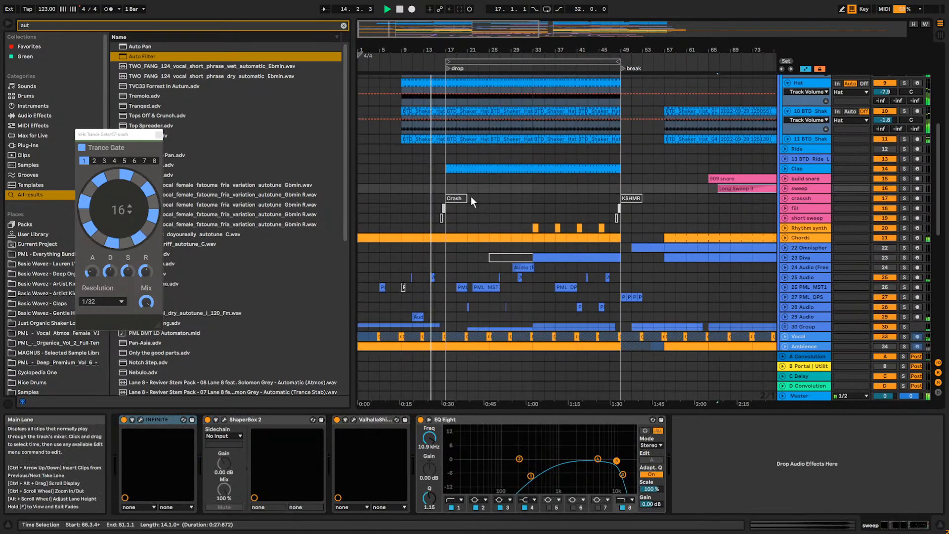
pyautogui.click(451, 197)
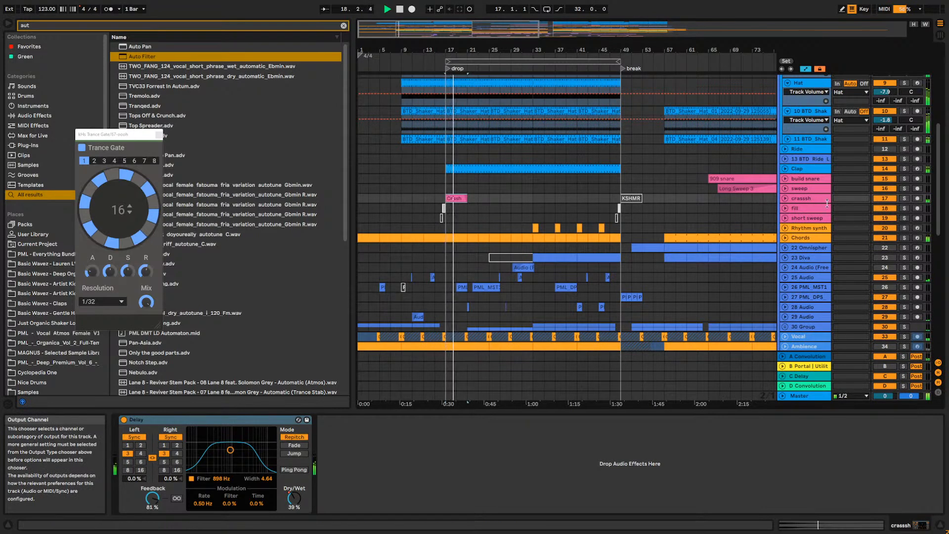
pyautogui.click(786, 198)
pyautogui.moveTo(458, 199); pyautogui.dragTo(431, 197)
pyautogui.press('r')
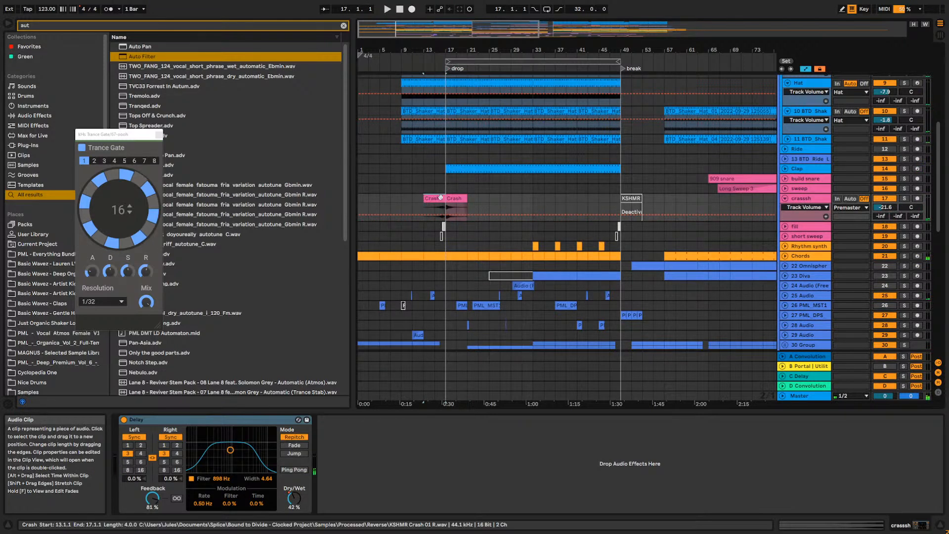
# Hide automation, trim the outer ends of both Crash clips and adjust the fade where they meet at bar 17.
pyautogui.moveTo(430, 50); pyautogui.dragTo(434, 119)
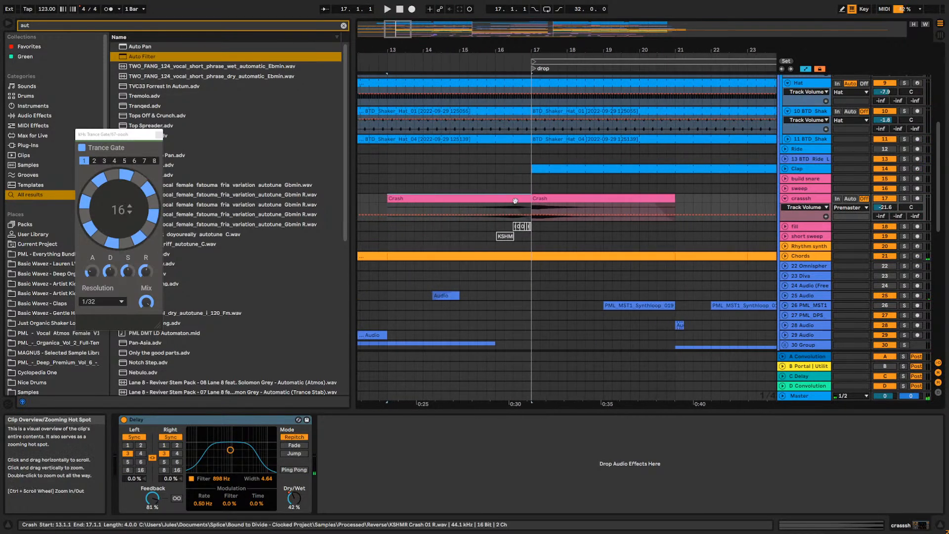
pyautogui.click(805, 69)
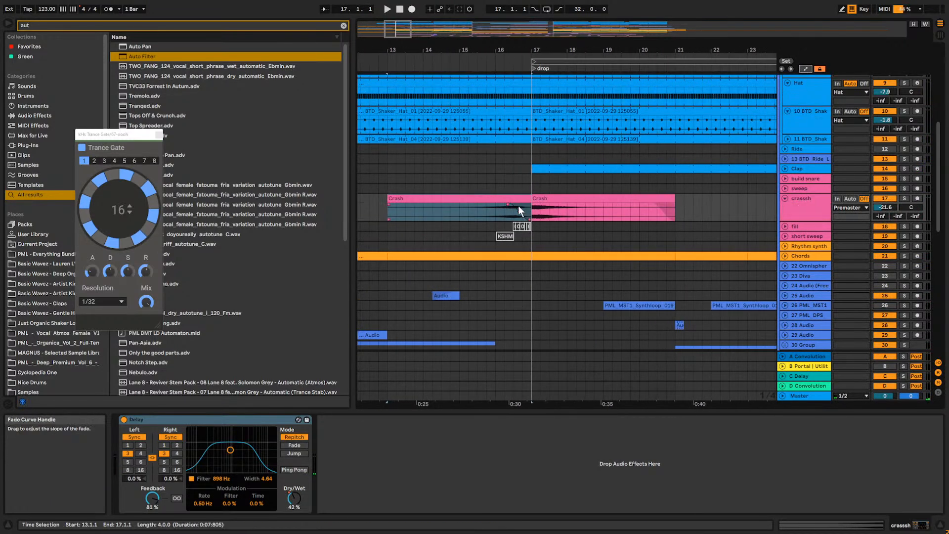
pyautogui.moveTo(527, 204)
pyautogui.mouseDown()
pyautogui.moveTo(511, 206)
pyautogui.moveTo(534, 210)
pyautogui.moveTo(546, 200)
pyautogui.moveTo(525, 210)
pyautogui.mouseUp()
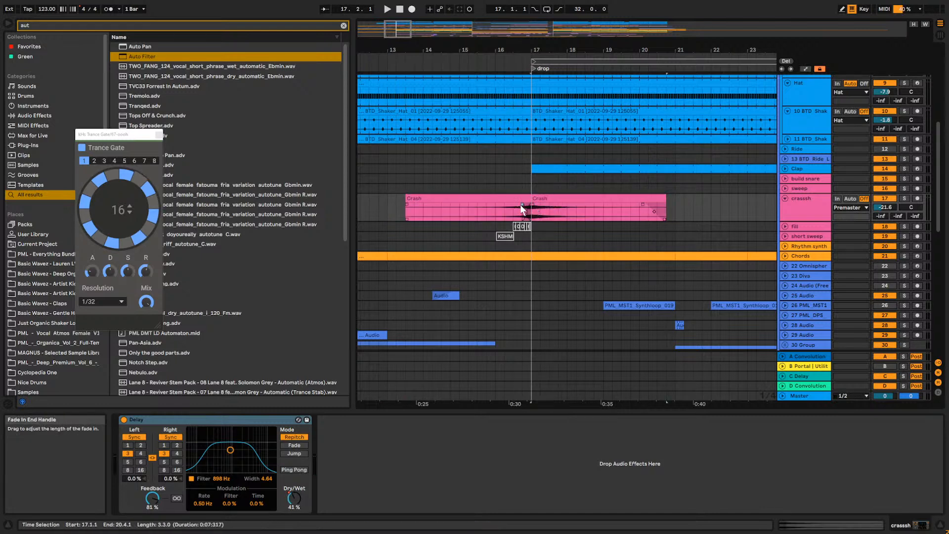
# Audition the reversed crash into the drop from bar 14.4 and fine-tune the fade at the bar 17 join.
pyautogui.click(450, 207)
pyautogui.press('space')
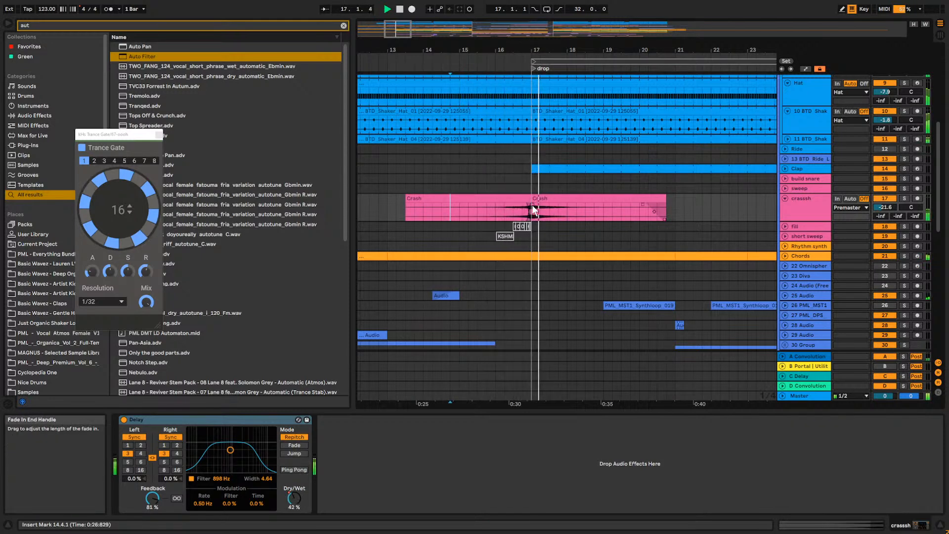
pyautogui.press('space')
pyautogui.moveTo(533, 204); pyautogui.dragTo(530, 202)
pyautogui.press('space')
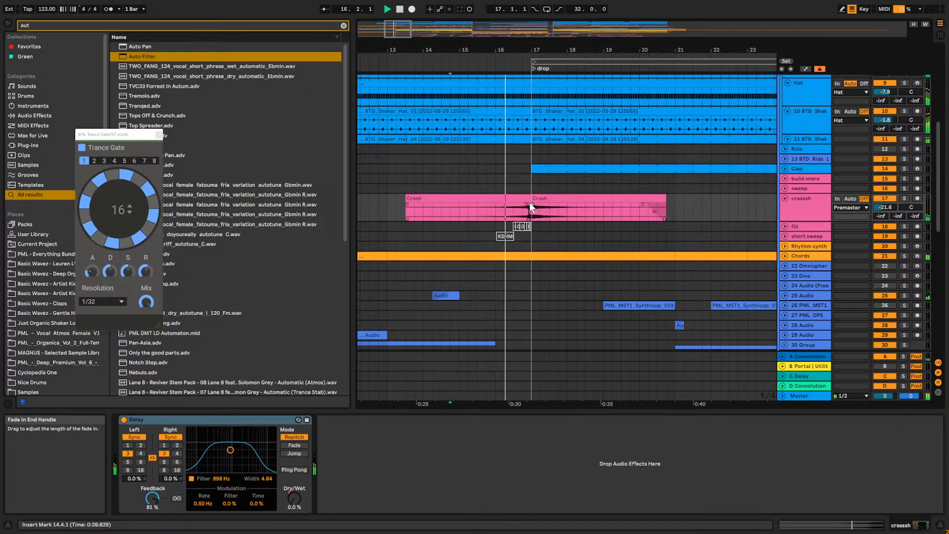
# Duplicate the reversed Crash clip to bar 17, reverse the copy so it decays after the drop, and play the transition from bar 15.
pyautogui.press('space')
pyautogui.press('space')
pyautogui.click(529, 199)
pyautogui.click(529, 204)
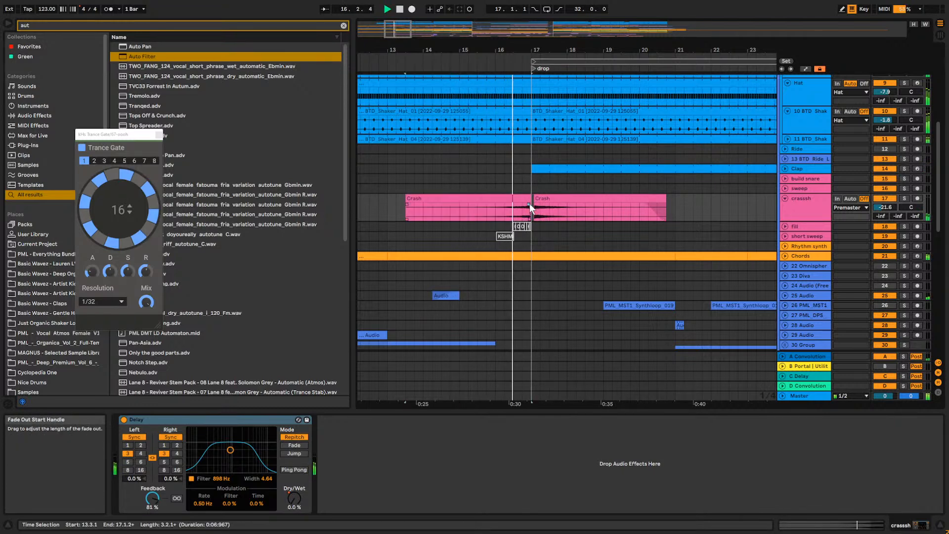
pyautogui.press('space')
pyautogui.click(530, 205)
pyautogui.click(539, 205)
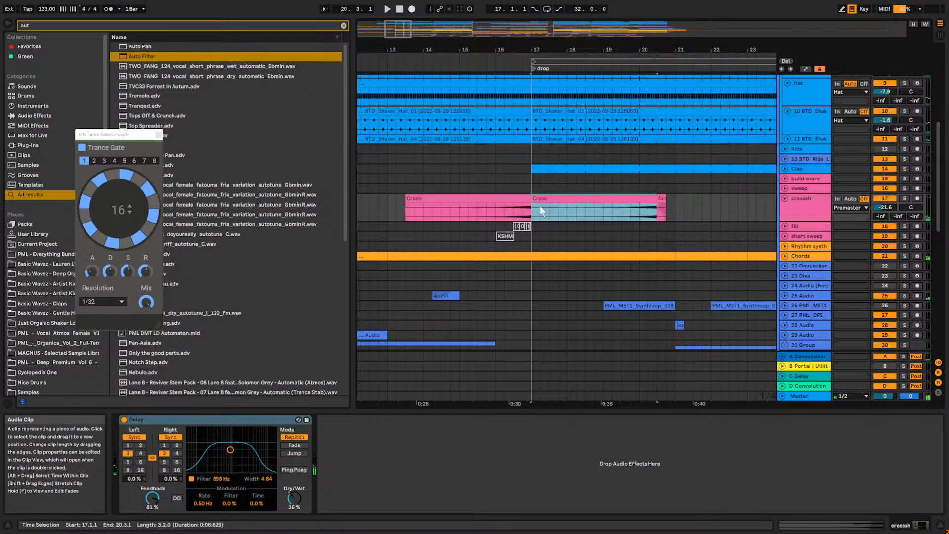
pyautogui.click(460, 208)
pyautogui.press('space')
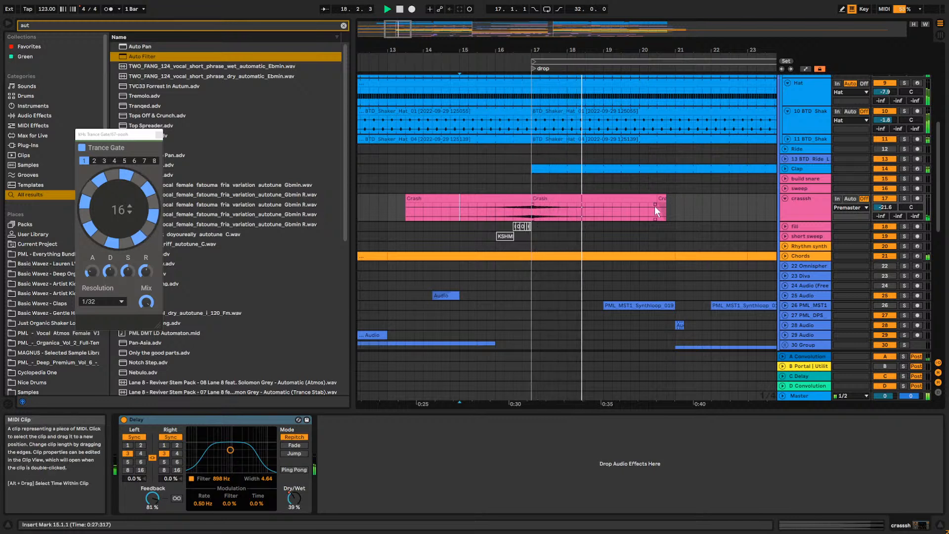
# Add a second Delay to the crash track with 66% feedback, Ping Pong enabled and its filter at 1.55 kHz, width 3.52.
pyautogui.click(159, 135)
pyautogui.click(343, 25)
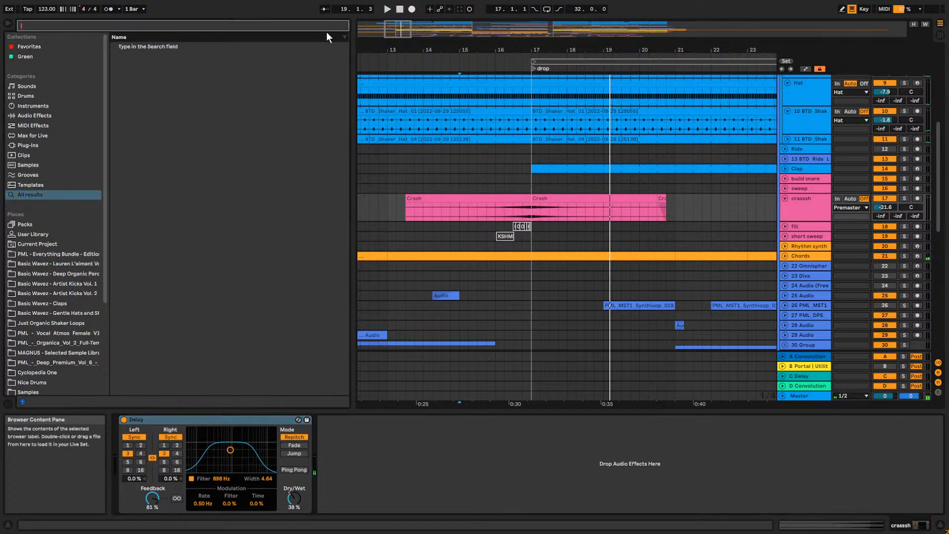
pyautogui.write('delay')
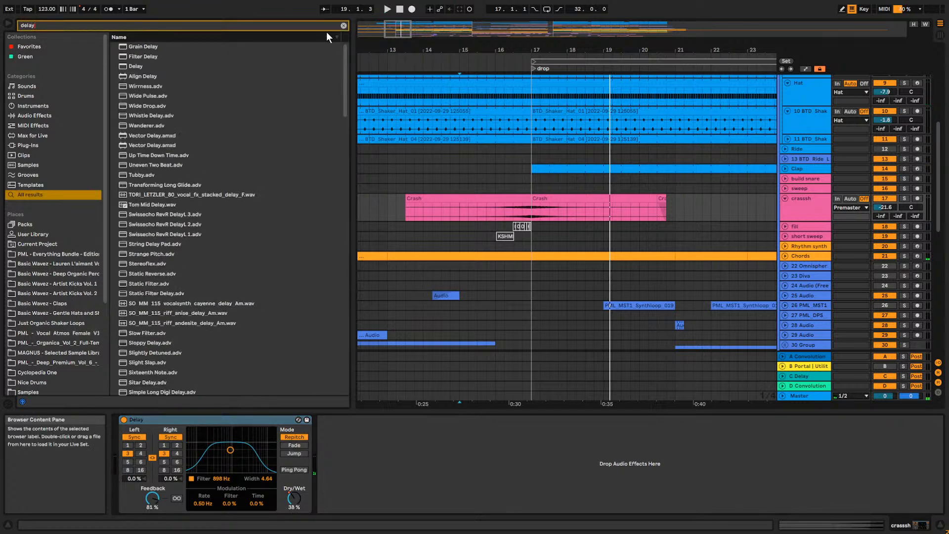
pyautogui.click(144, 69)
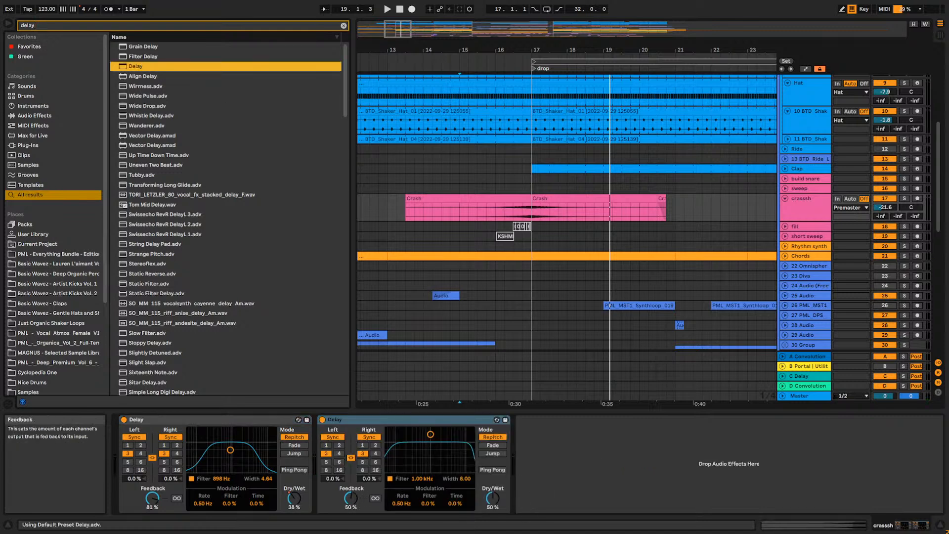
pyautogui.moveTo(350, 497); pyautogui.dragTo(351, 485)
pyautogui.click(486, 467)
pyautogui.moveTo(431, 434); pyautogui.dragTo(436, 454)
pyautogui.press('space')
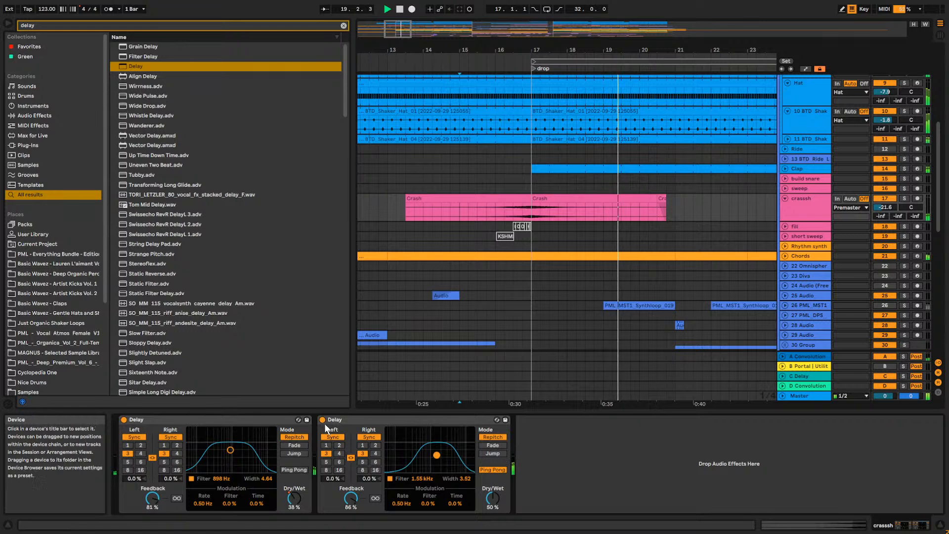
# Automate the second Delay's Device On parameter to switch off at about bar 27, and play the arrangement from the start.
pyautogui.moveTo(399, 29); pyautogui.dragTo(398, 5)
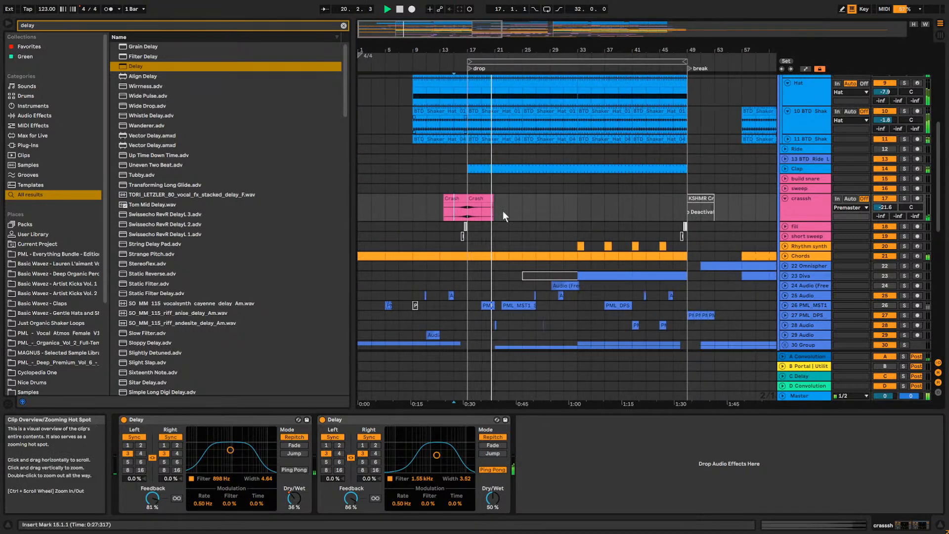
pyautogui.click(458, 237)
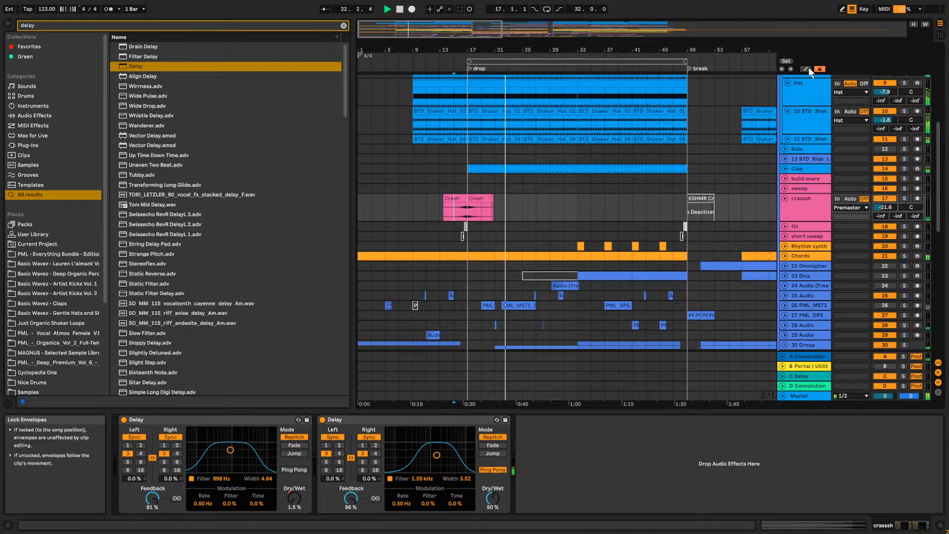
pyautogui.press('a')
pyautogui.rightClick(321, 420)
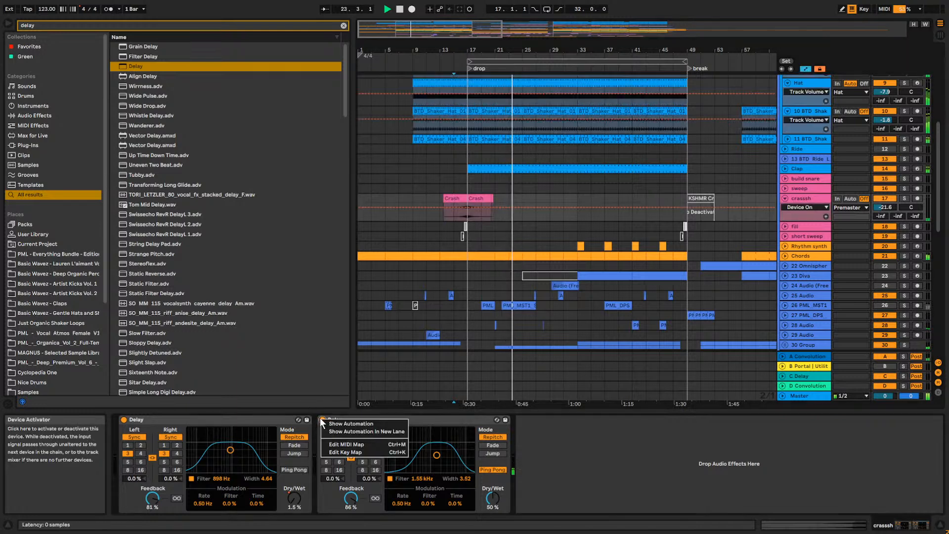
pyautogui.click(329, 424)
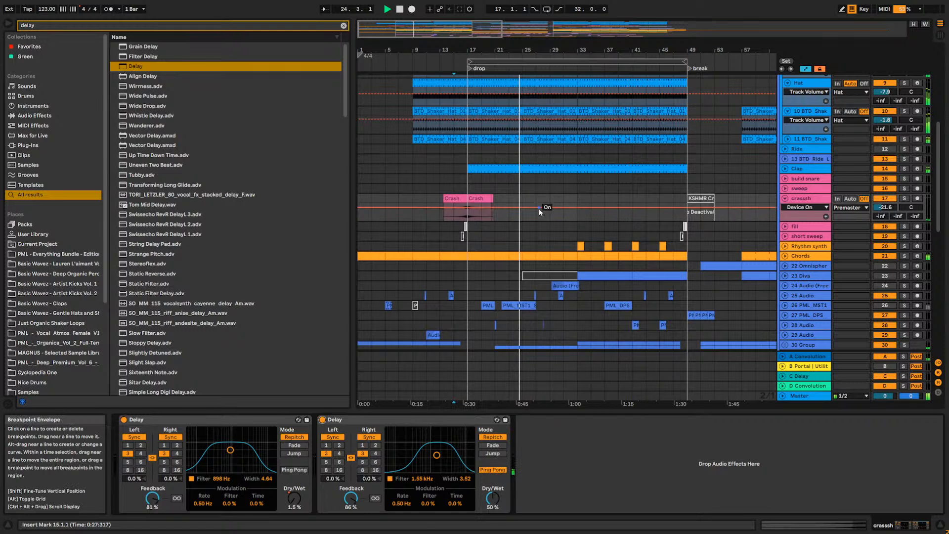
pyautogui.moveTo(550, 208); pyautogui.dragTo(538, 216)
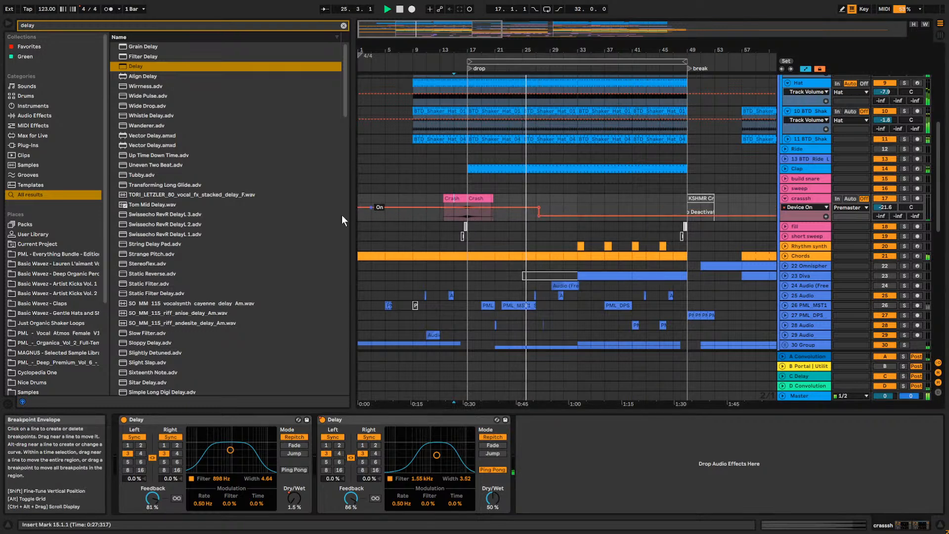
pyautogui.click(360, 199)
pyautogui.press('space')
pyautogui.press('space')
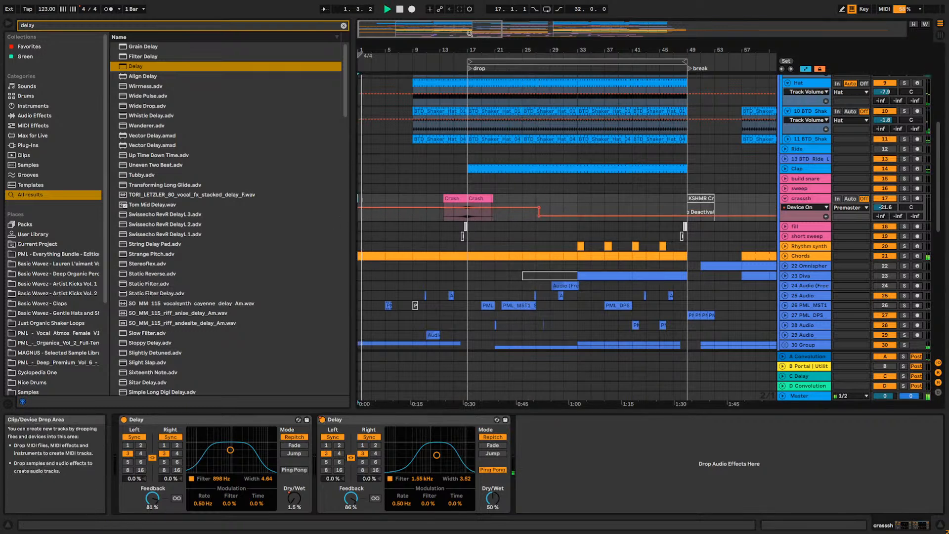
# Copy the ooh group's clips from bars 29 to 35 and paste them at bar 5 in the intro.
pyautogui.moveTo(380, 30); pyautogui.dragTo(380, 24)
pyautogui.scroll(-2, 609, 237)
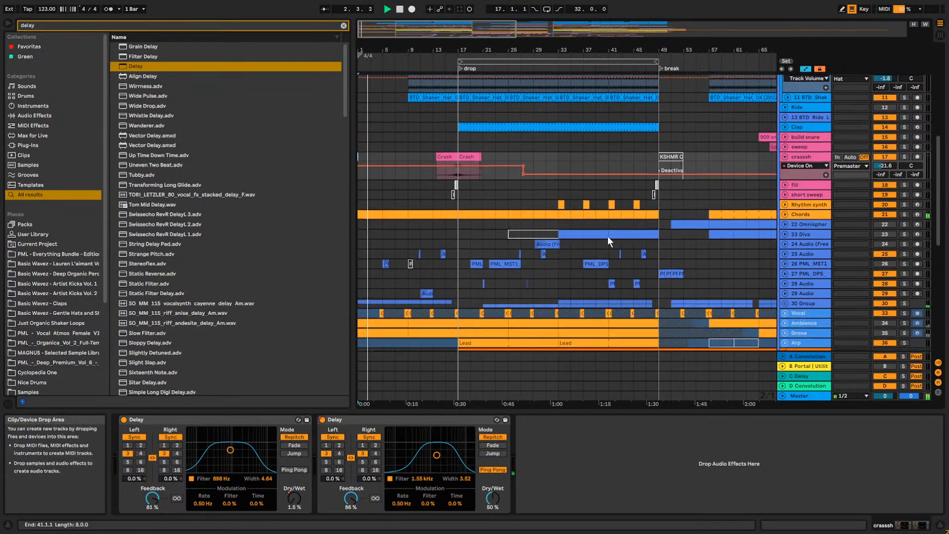
pyautogui.scroll(-2, 609, 235)
pyautogui.scroll(5, 600, 230)
pyautogui.scroll(-3, 688, 260)
pyautogui.scroll(-10, 679, 268)
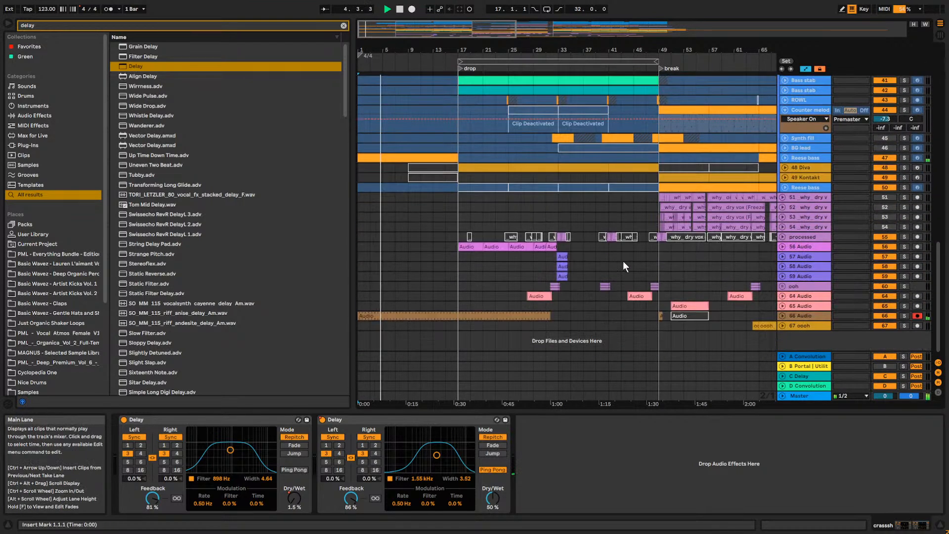
pyautogui.moveTo(536, 286); pyautogui.dragTo(566, 296)
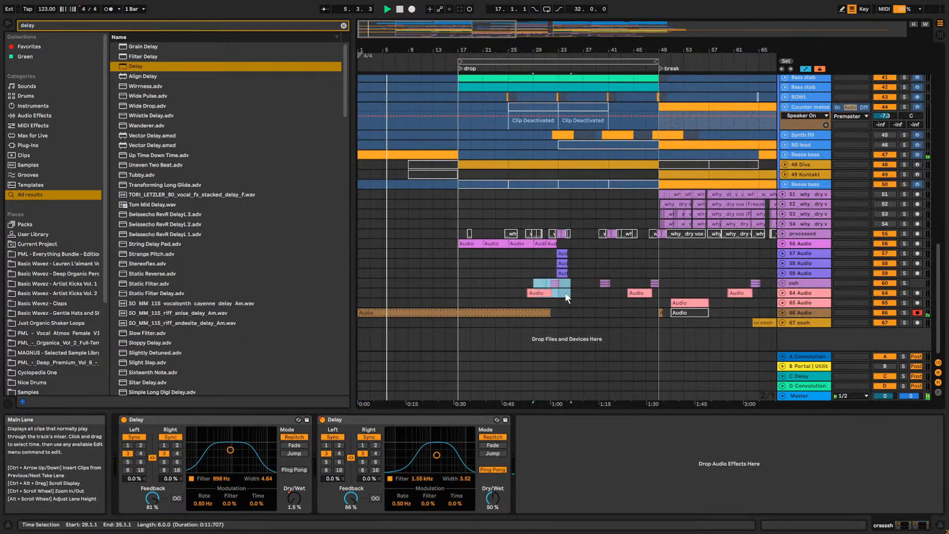
pyautogui.click(395, 285)
pyautogui.hotkey('ctrl', 'c')
pyautogui.click(381, 280)
pyautogui.hotkey('ctrl', 'v')
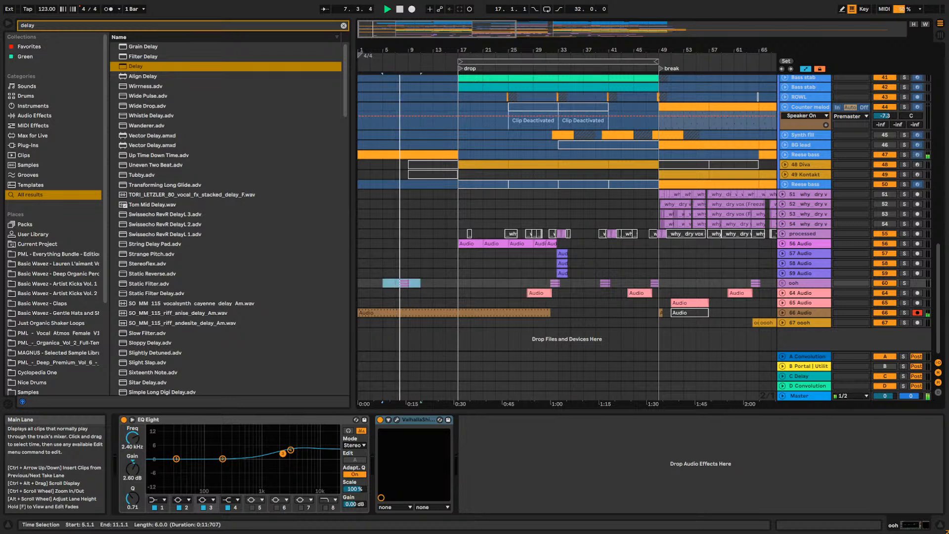
# Add an Auto Filter to the ooh group and lower its cutoff frequency to 1.66 kHz.
pyautogui.click(796, 282)
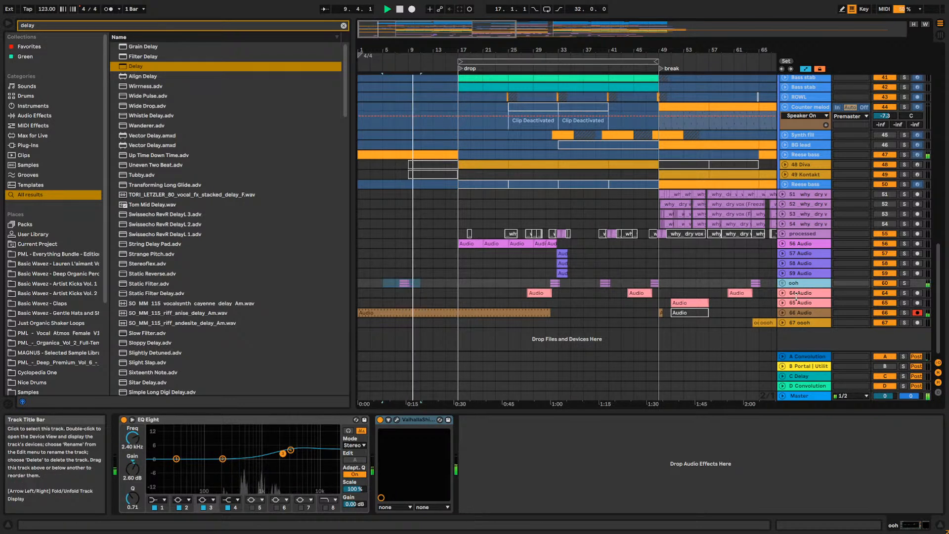
pyautogui.press('space')
pyautogui.click(340, 26)
pyautogui.write('aut')
pyautogui.moveTo(151, 56); pyautogui.dragTo(548, 339)
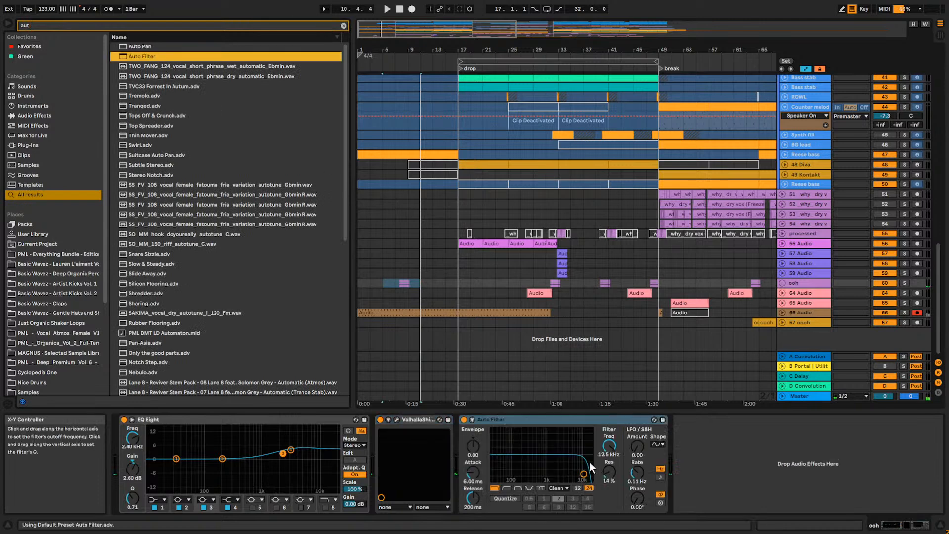
pyautogui.click(611, 447)
pyautogui.click(805, 69)
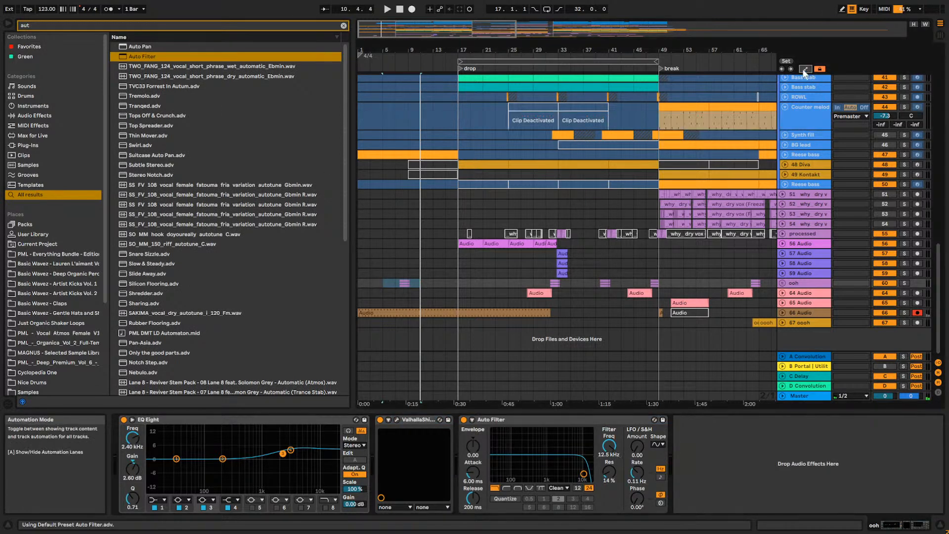
pyautogui.click(780, 283)
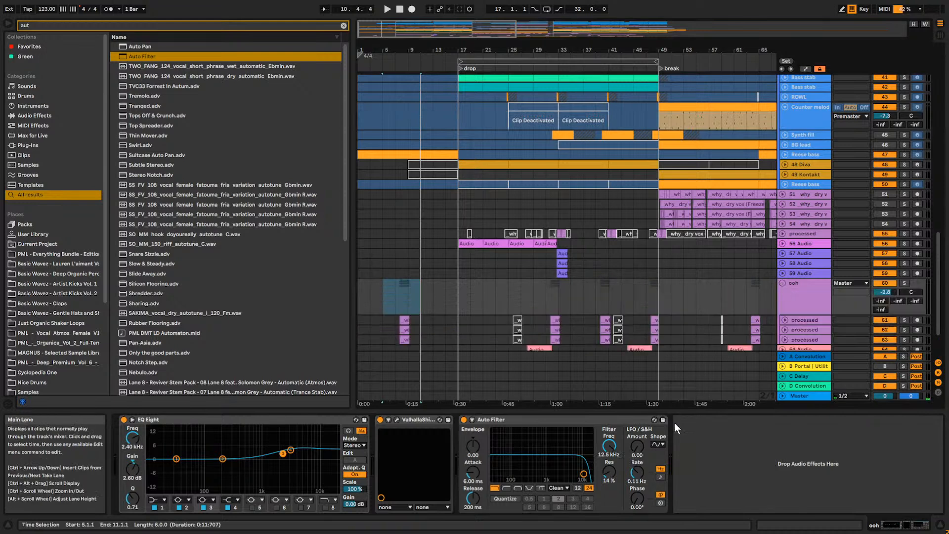
pyautogui.moveTo(609, 446); pyautogui.dragTo(609, 465)
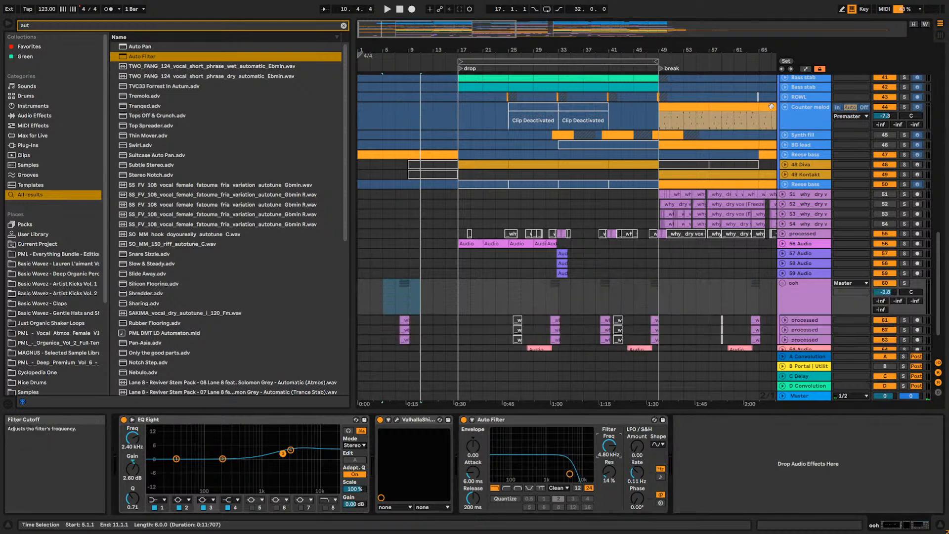
# Automate the ooh group's Auto Filter frequency to rise from about bar 7 to bar 33, and audition it from bar 5.
pyautogui.click(804, 70)
pyautogui.doubleClick(396, 298)
pyautogui.press('space')
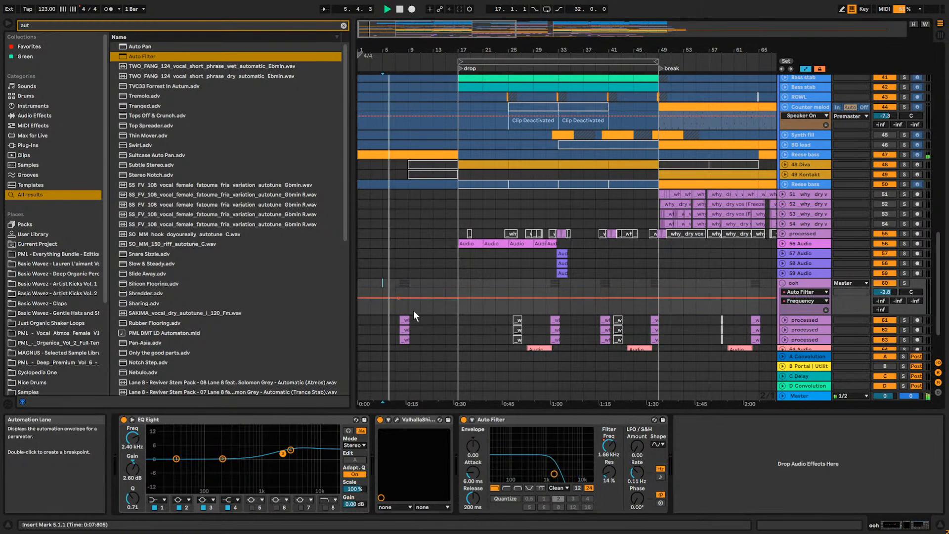
pyautogui.moveTo(544, 298); pyautogui.dragTo(558, 288)
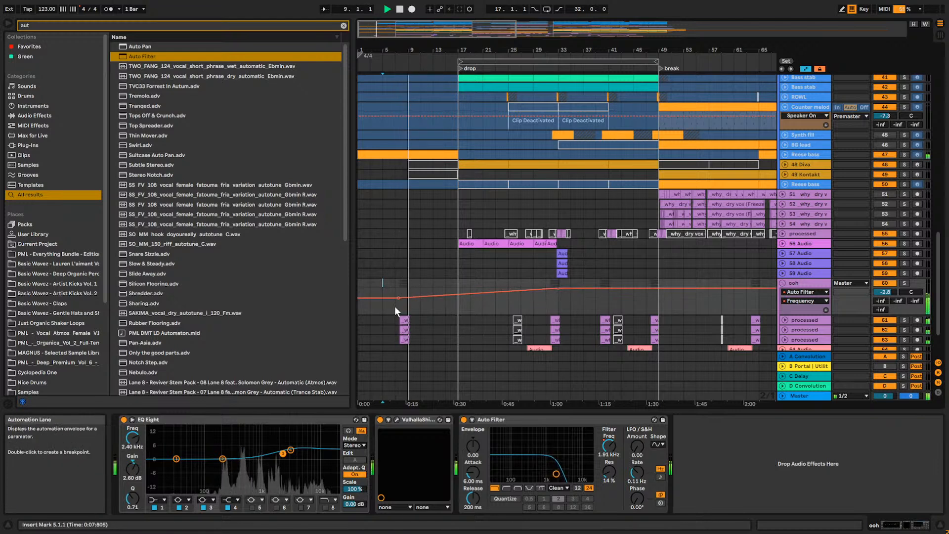
pyautogui.press('space')
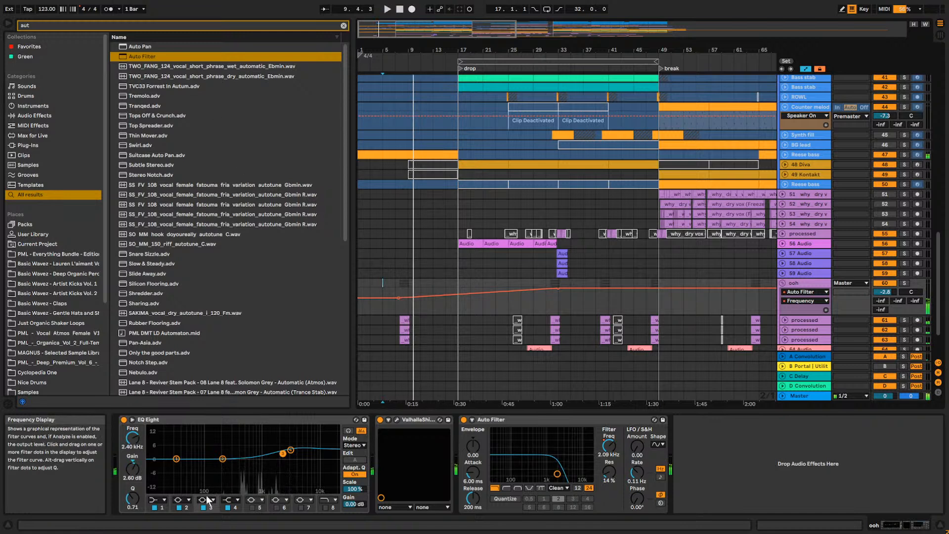
# Make band 1 of the ooh group's EQ Eight a low cut at 938 Hz with Q 0.45, auditioning the pasted vocal.
pyautogui.click(156, 500)
pyautogui.click(158, 445)
pyautogui.press('space')
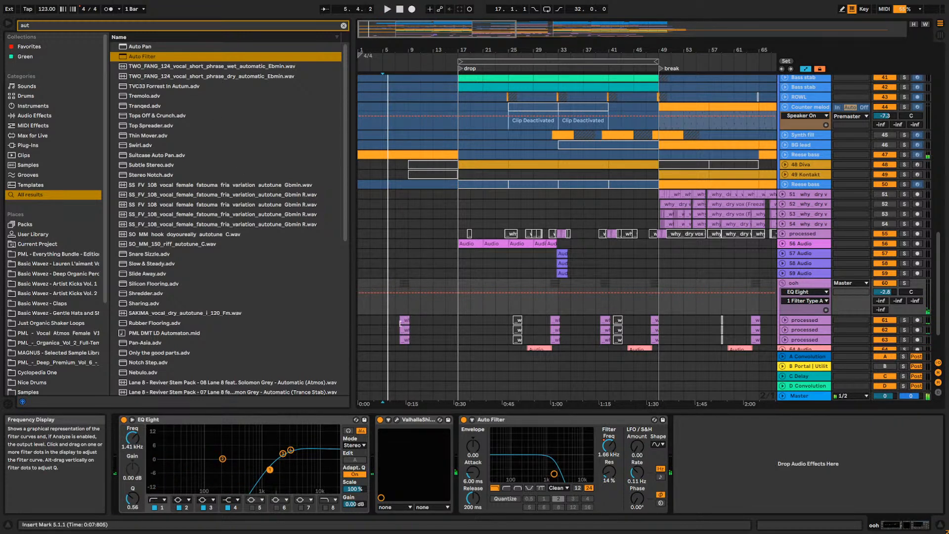
pyautogui.click(403, 328)
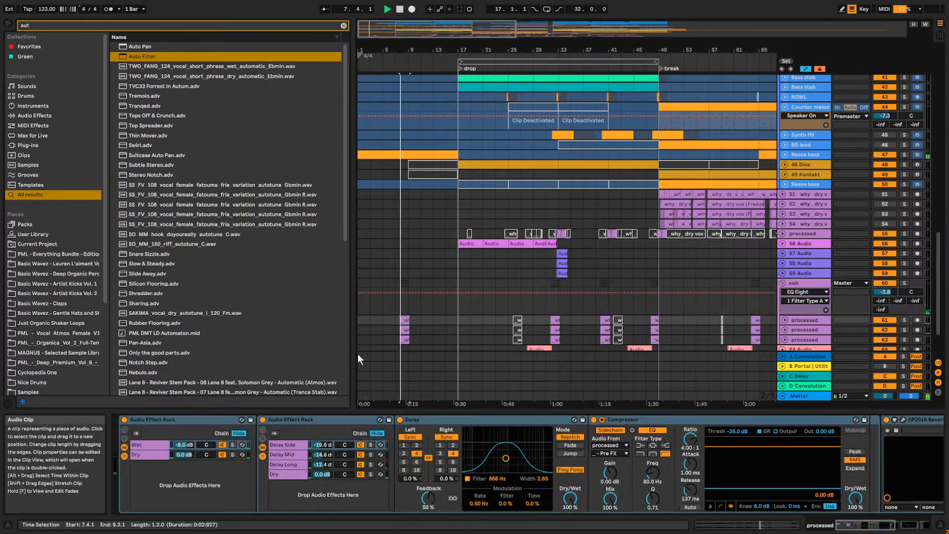
pyautogui.click(795, 282)
pyautogui.moveTo(269, 470); pyautogui.dragTo(260, 472)
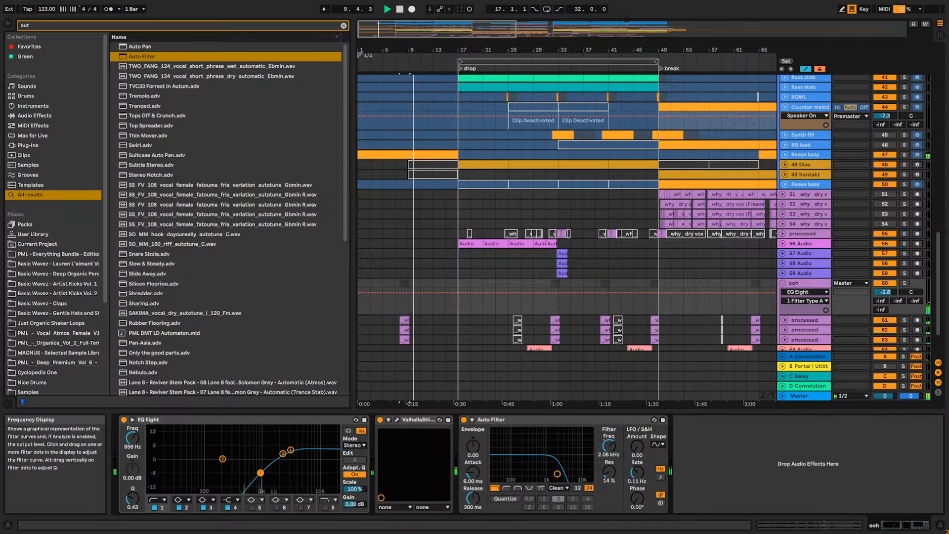
pyautogui.press('space')
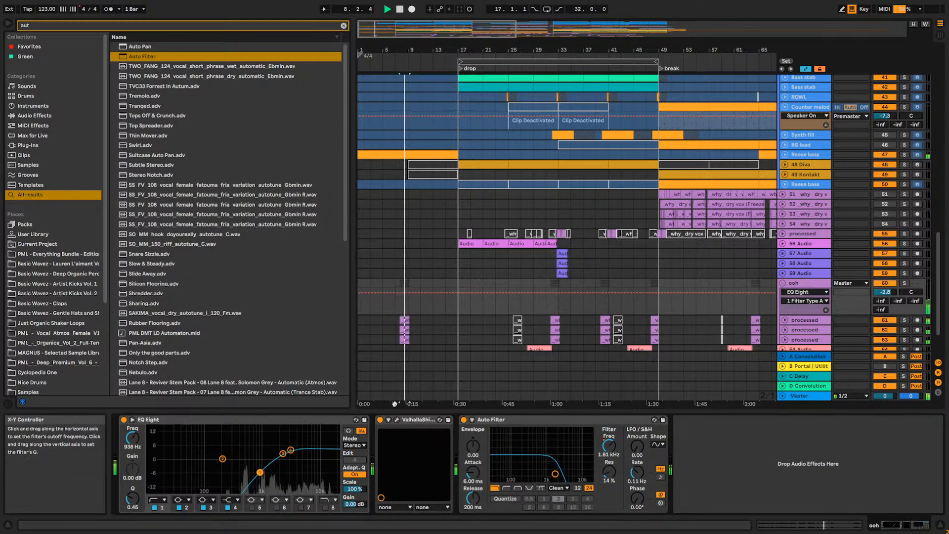
pyautogui.press('space')
# Unfold the first processed track in the ooh group, audition its intro vocal clip and split it at 8.4.3.
pyautogui.moveTo(439, 29); pyautogui.dragTo(530, 200)
pyautogui.click(785, 319)
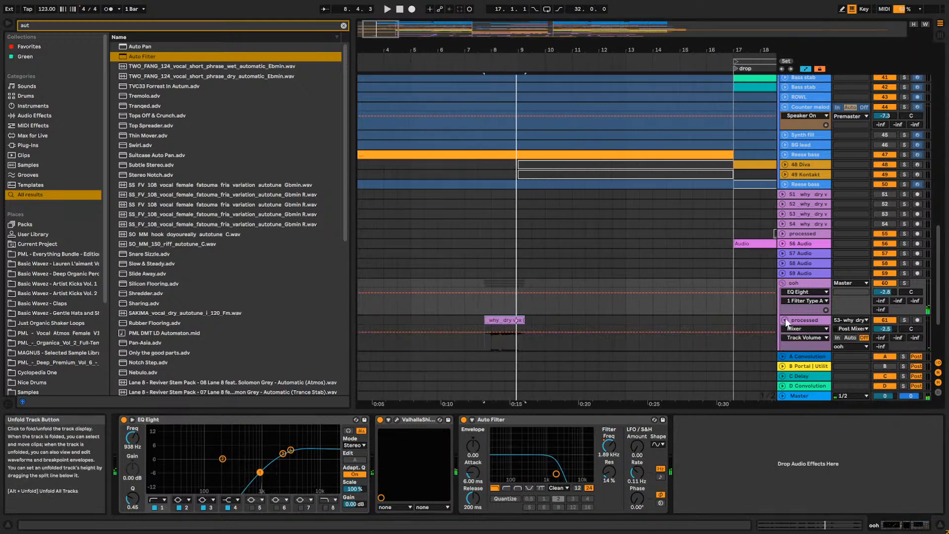
pyautogui.scroll(-3, 624, 295)
pyautogui.moveTo(497, 50); pyautogui.dragTo(503, 91)
pyautogui.click(499, 267)
pyautogui.press('space')
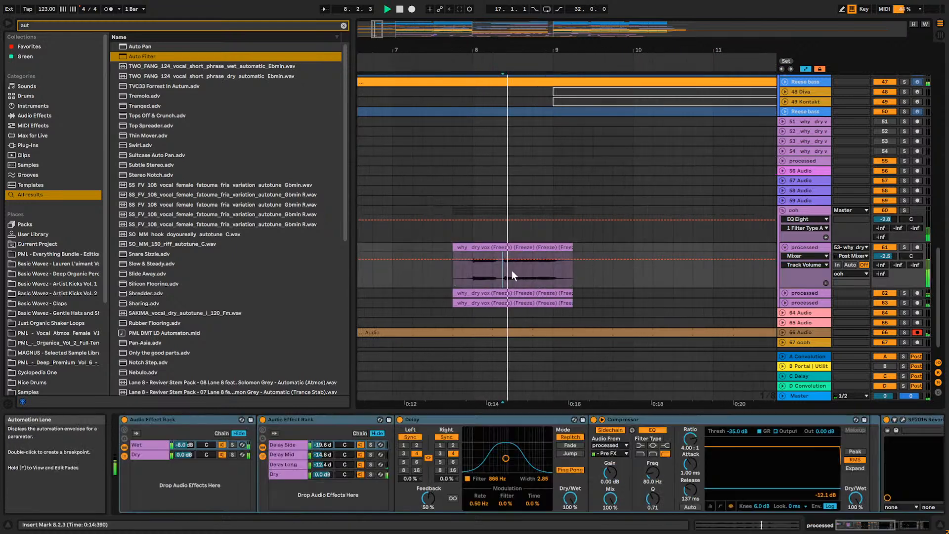
pyautogui.click(542, 275)
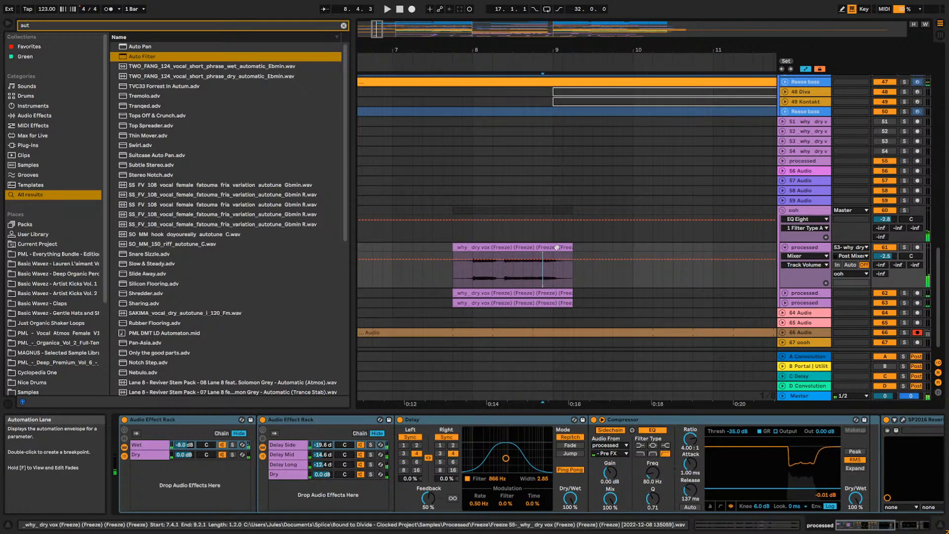
pyautogui.hotkey('ctrl', 'e')
# Unfold the other two processed tracks in the ooh group and split their intro vocal clips at 8.4.3.
pyautogui.click(785, 293)
pyautogui.scroll(-3, 786, 297)
pyautogui.click(785, 287)
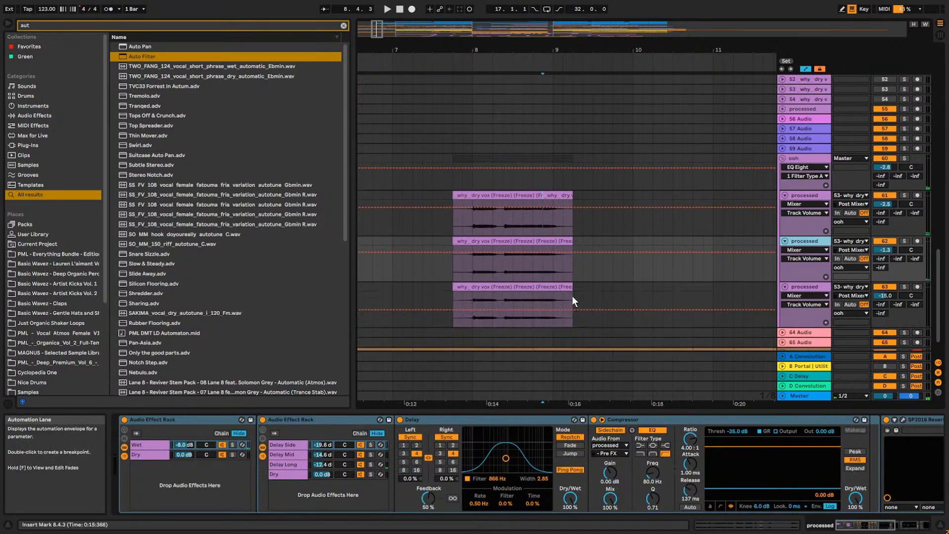
pyautogui.click(546, 273)
pyautogui.keyDown('shift'); pyautogui.click(543, 311); pyautogui.keyUp('shift')
pyautogui.hotkey('ctrl', 'e')
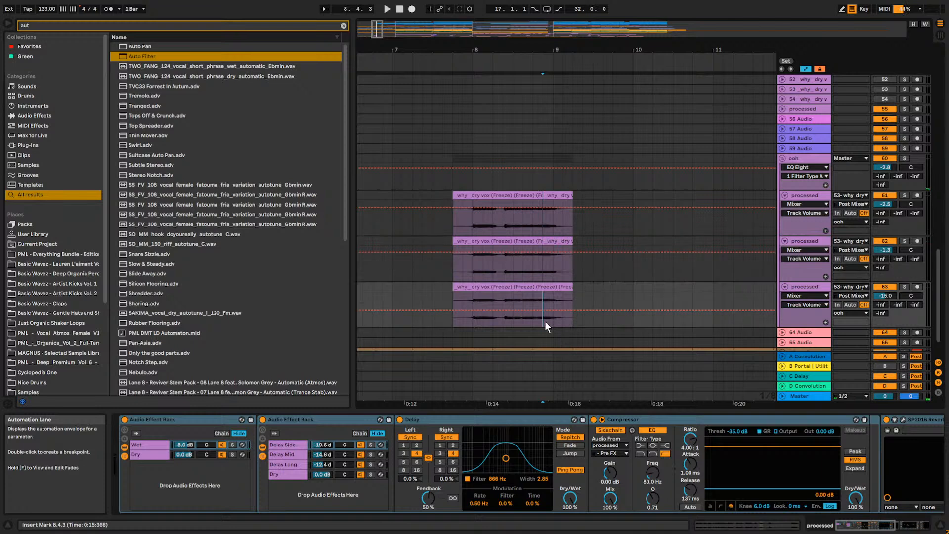
# Delete the split-off tails after 8.4.3 from the three processed vocal tracks in the ooh group, and audition from 7.3.1.
pyautogui.click(551, 195)
pyautogui.keyDown('shift'); pyautogui.click(568, 299); pyautogui.keyUp('shift')
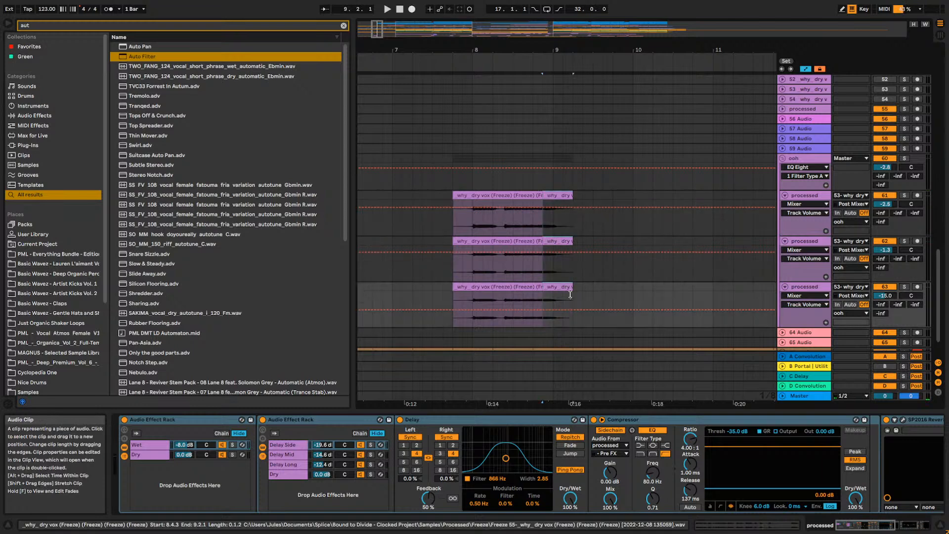
pyautogui.press('Delete')
pyautogui.click(432, 286)
pyautogui.press('space')
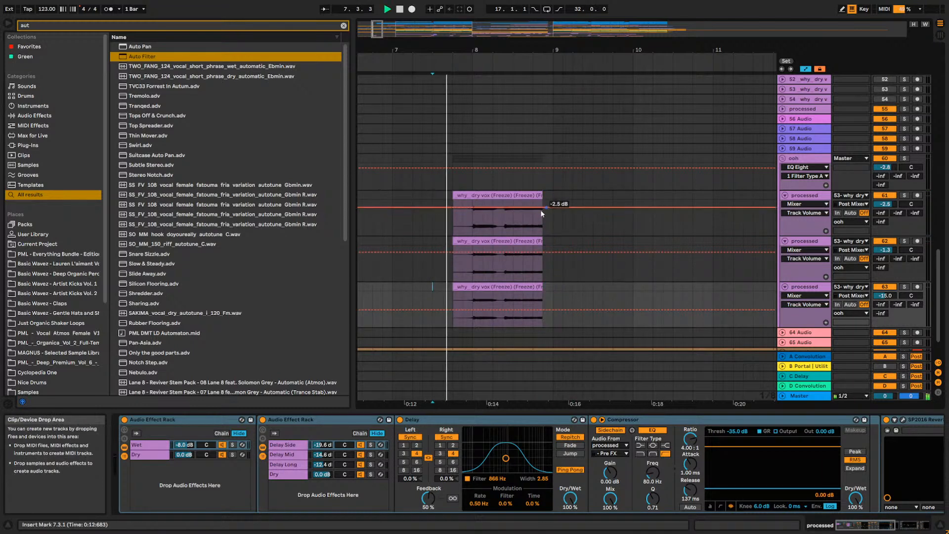
# Hide the automation lanes and adjust the fade-outs at the ends of the three trimmed intro vocal clips.
pyautogui.click(808, 68)
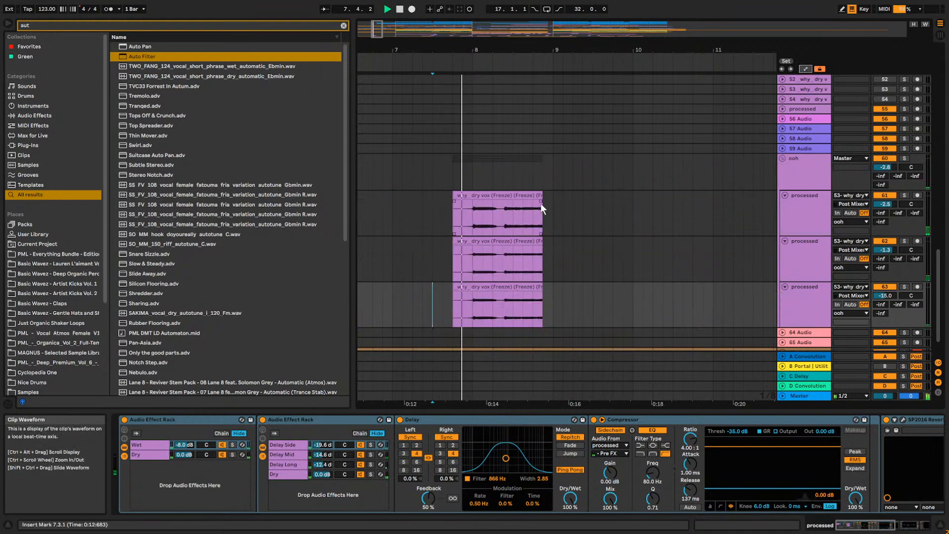
pyautogui.click(540, 205)
pyautogui.click(539, 247)
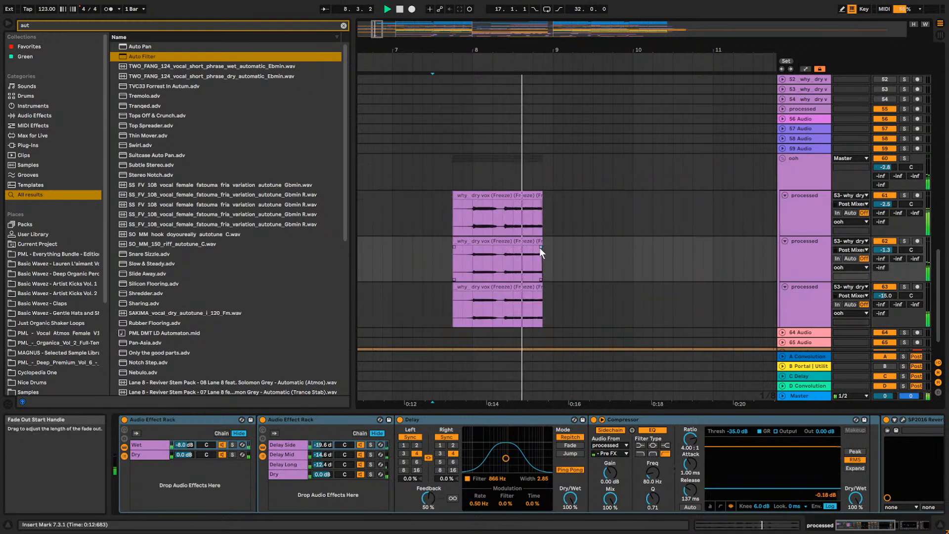
pyautogui.click(539, 292)
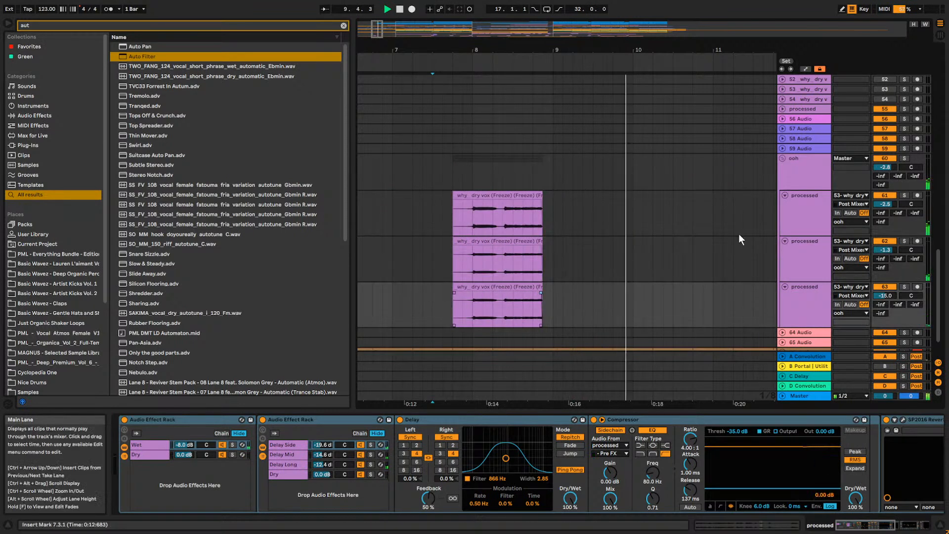
# Reorder the ooh group's effects so EQ Eight follows ValhallaShimmer, and group EQ Eight and Auto Filter into an Audio Effect Rack.
pyautogui.click(803, 174)
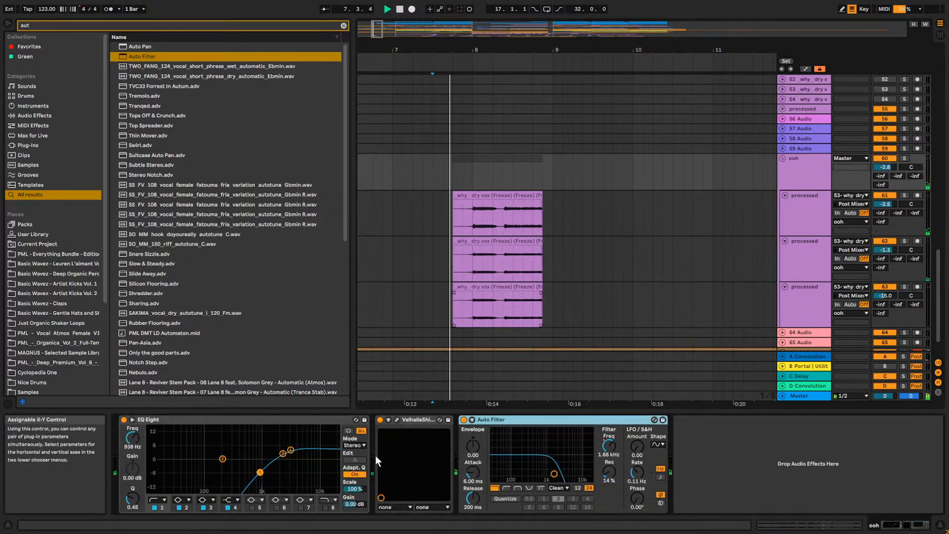
pyautogui.click(359, 432)
pyautogui.keyDown('shift'); pyautogui.click(524, 420); pyautogui.keyUp('shift')
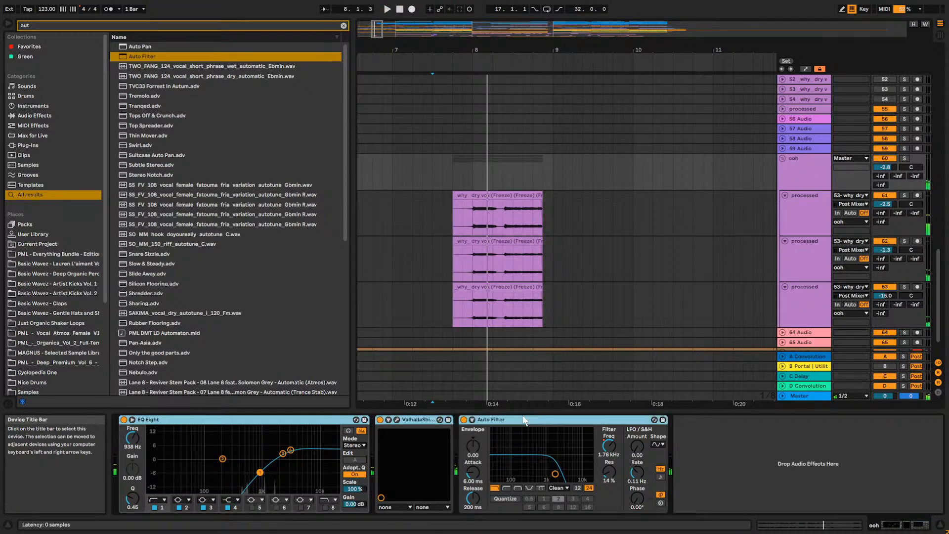
pyautogui.click(495, 420)
pyautogui.moveTo(338, 422); pyautogui.dragTo(472, 422)
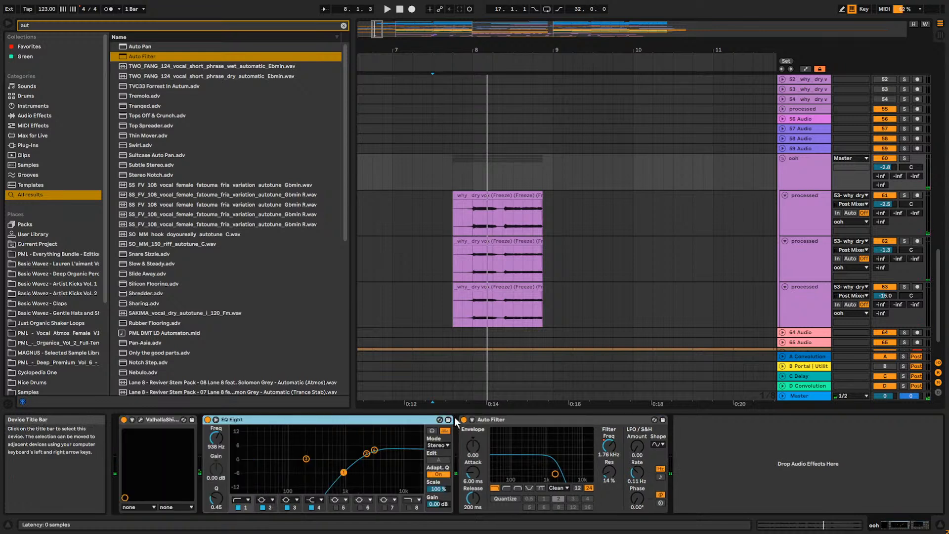
pyautogui.keyDown('shift'); pyautogui.click(512, 418); pyautogui.keyUp('shift')
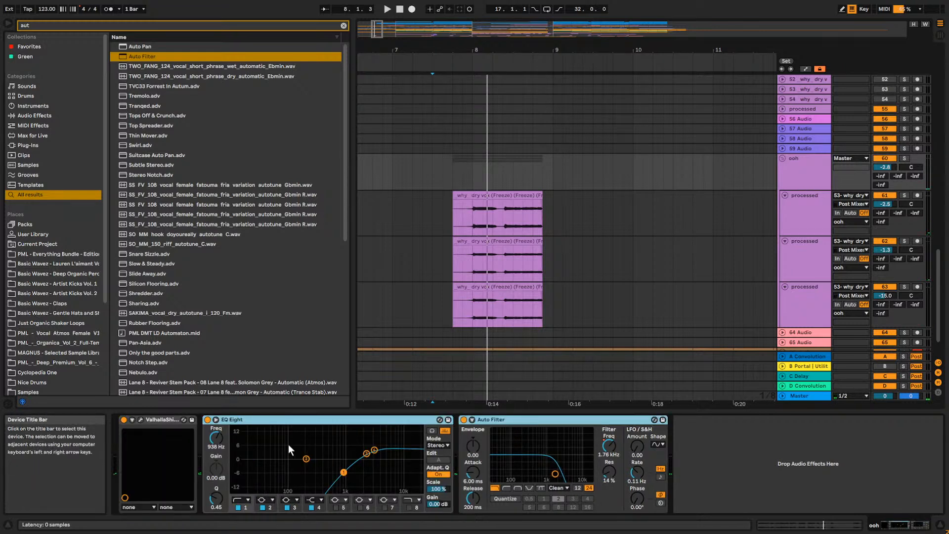
pyautogui.hotkey('ctrl', 'g')
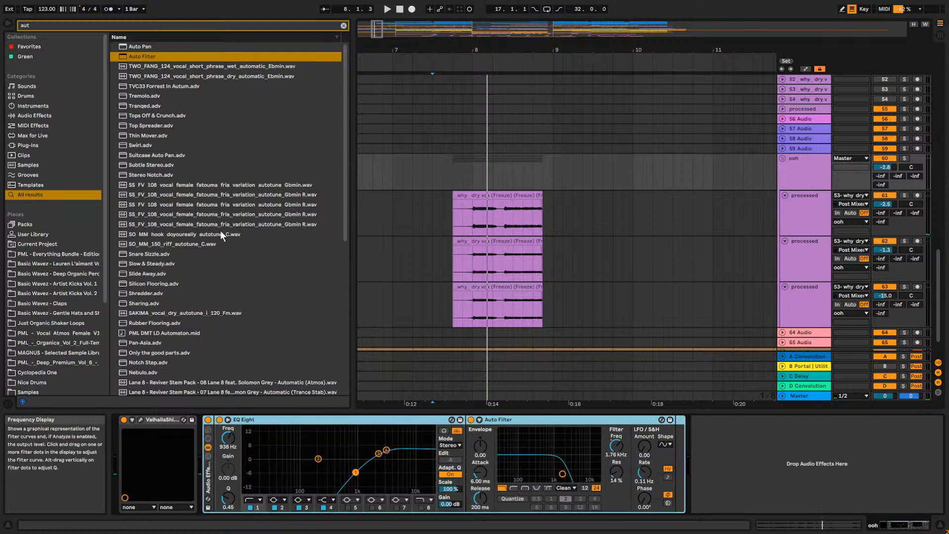
# Add a Delay after Auto Filter in the ooh rack, with both sync divisions at 4, 77% feedback and 40% dry/wet.
pyautogui.click(343, 25)
pyautogui.write('delay')
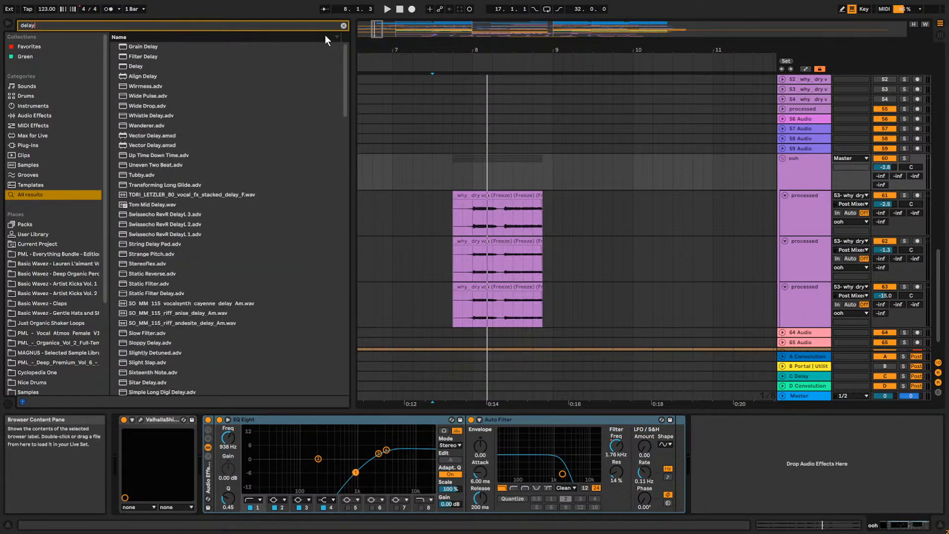
pyautogui.moveTo(135, 66)
pyautogui.mouseDown()
pyautogui.moveTo(676, 397)
pyautogui.moveTo(673, 470)
pyautogui.mouseUp()
pyautogui.moveTo(751, 492); pyautogui.dragTo(751, 490)
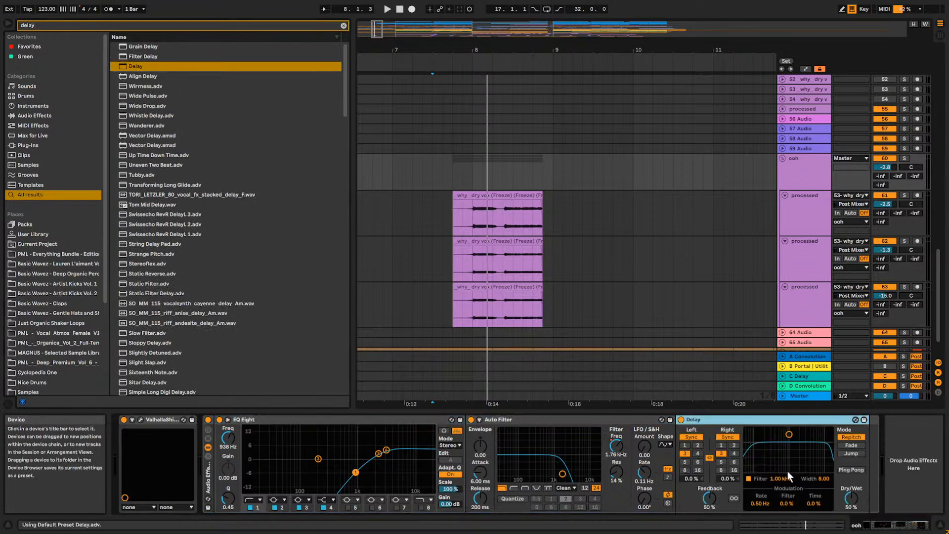
pyautogui.click(722, 470)
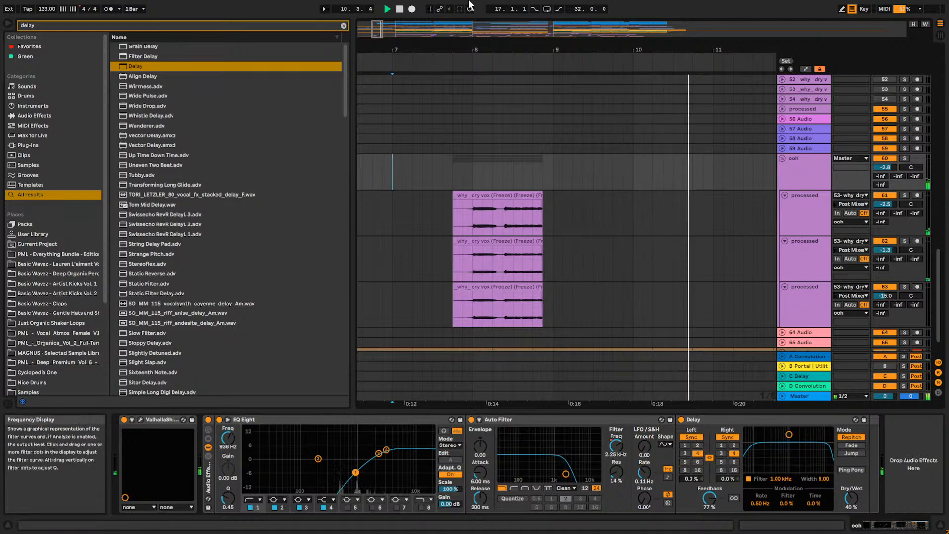
# Copy the intro vocal section on the three processed tracks and paste it at bar 15, just before the drop.
pyautogui.moveTo(378, 405); pyautogui.dragTo(378, 341)
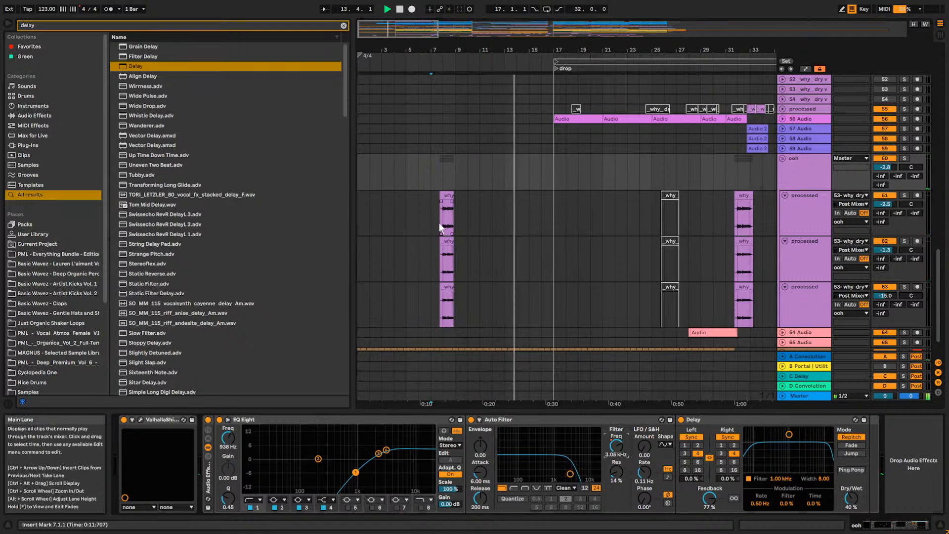
pyautogui.moveTo(433, 200); pyautogui.dragTo(467, 285)
pyautogui.hotkey('ctrl', 'c')
pyautogui.click(530, 208)
pyautogui.hotkey('ctrl', 'v')
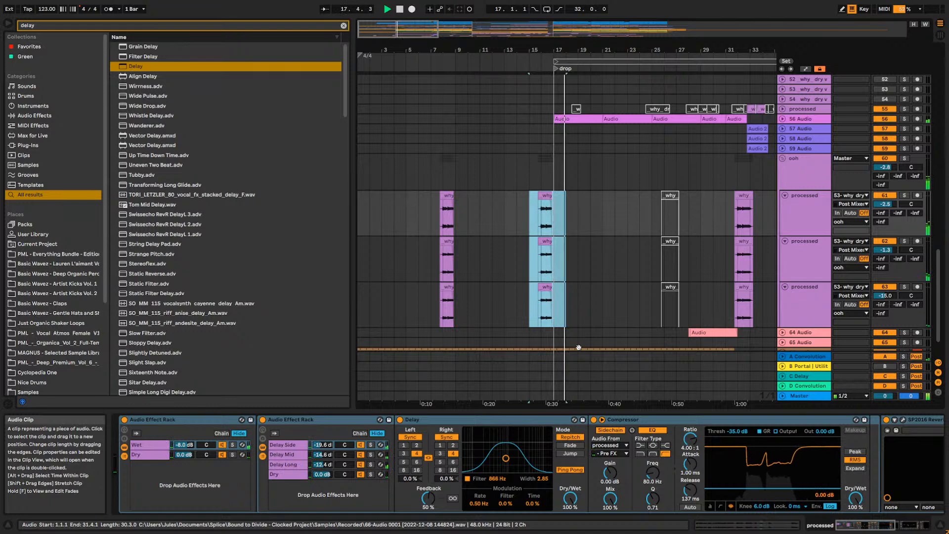
# Audition the vocals through the drop, fold the ooh group and switch off its Audio Effect Rack.
pyautogui.moveTo(431, 34); pyautogui.dragTo(431, 22)
pyautogui.scroll(-2, 638, 297)
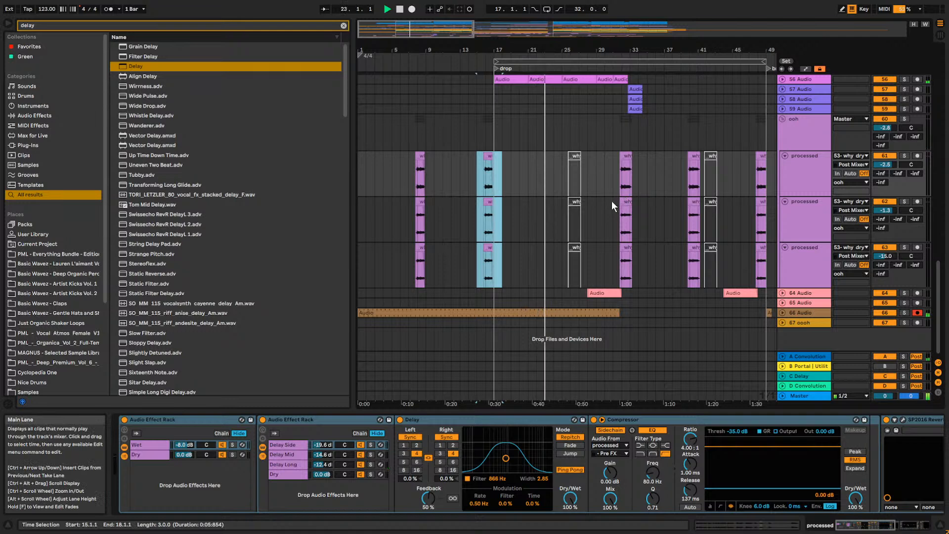
pyautogui.scroll(4, 612, 201)
pyautogui.scroll(-3, 618, 210)
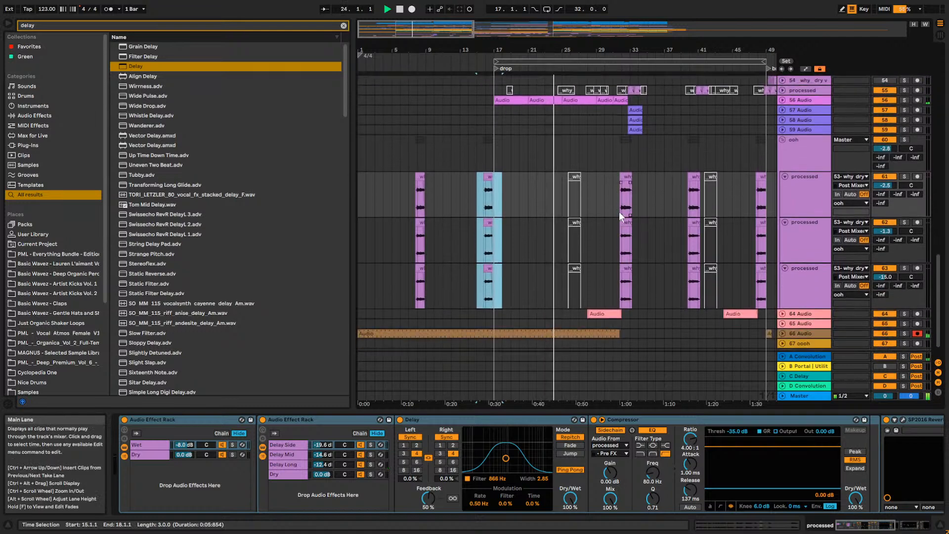
pyautogui.scroll(-2, 580, 206)
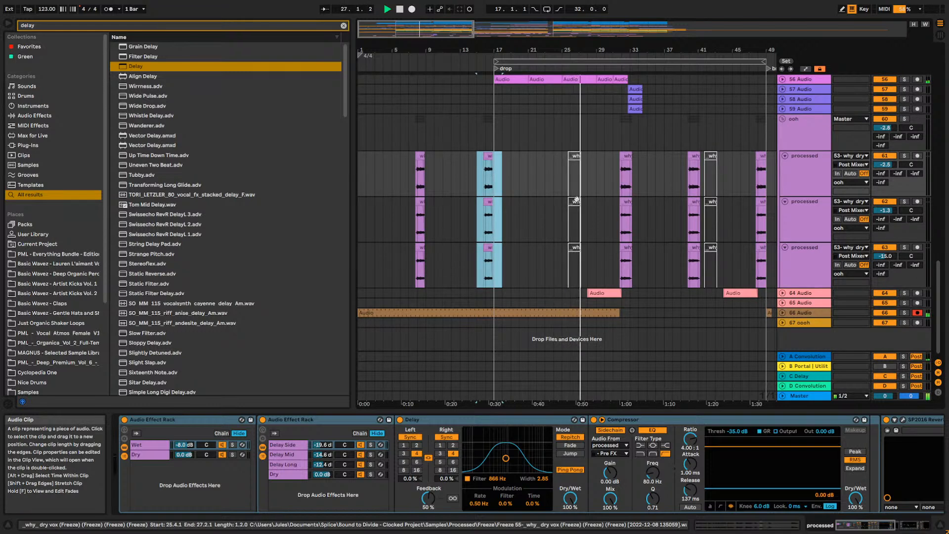
pyautogui.click(781, 119)
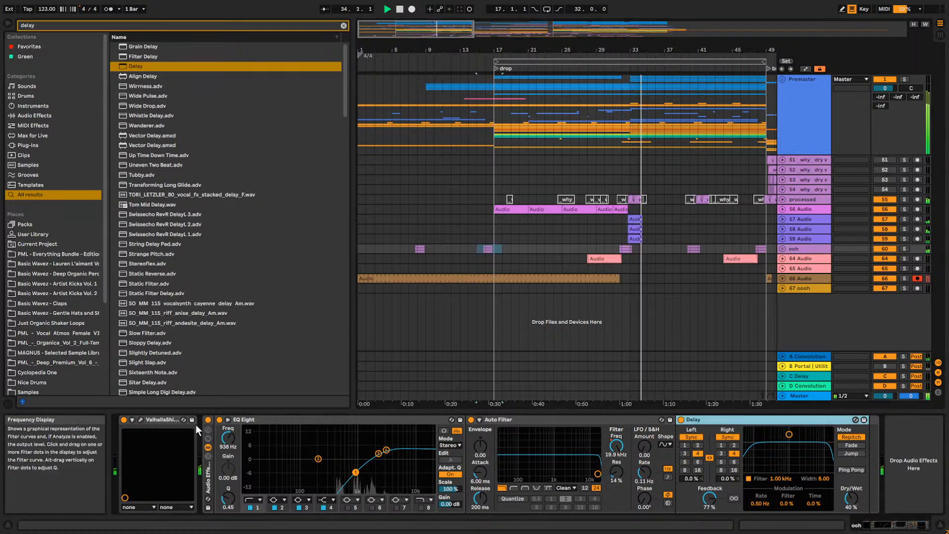
pyautogui.click(208, 420)
pyautogui.press('space')
# Automate the ooh rack's Device On to stay on until about bar 26 and off after it, auditioning from about bar 30.
pyautogui.click(782, 248)
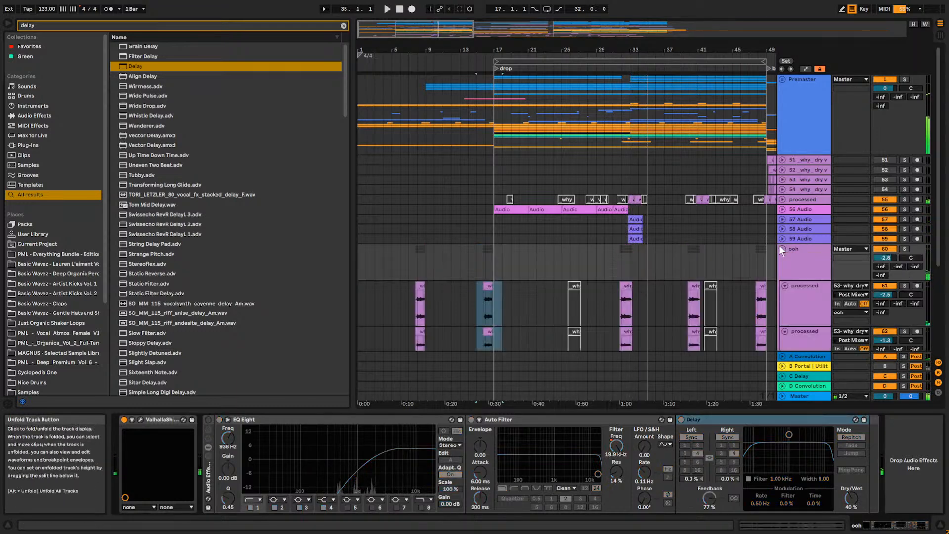
pyautogui.click(806, 68)
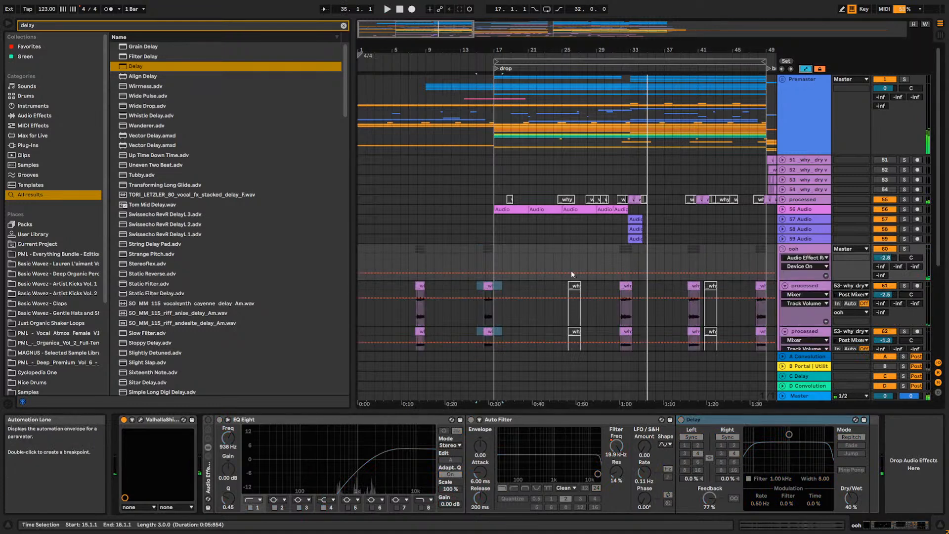
pyautogui.moveTo(553, 267); pyautogui.dragTo(555, 256)
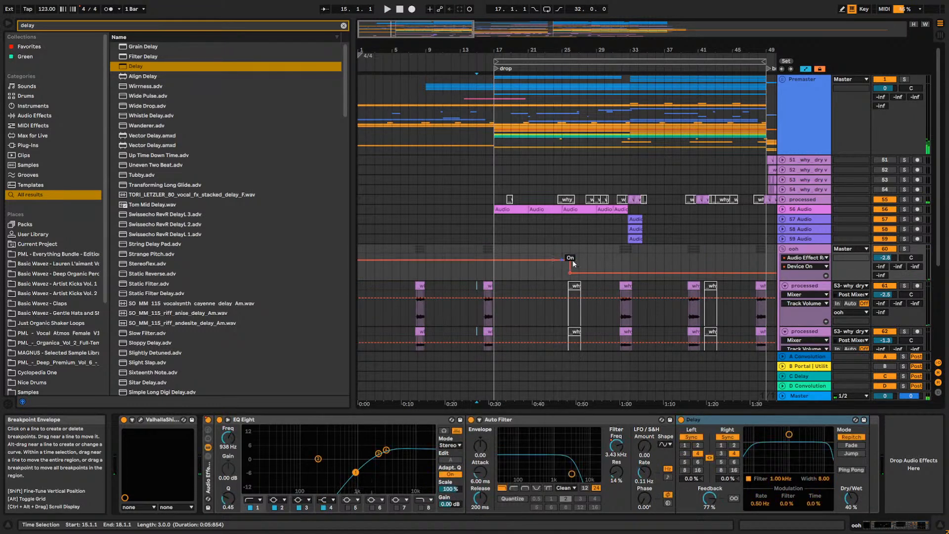
pyautogui.click(604, 254)
pyautogui.press('space')
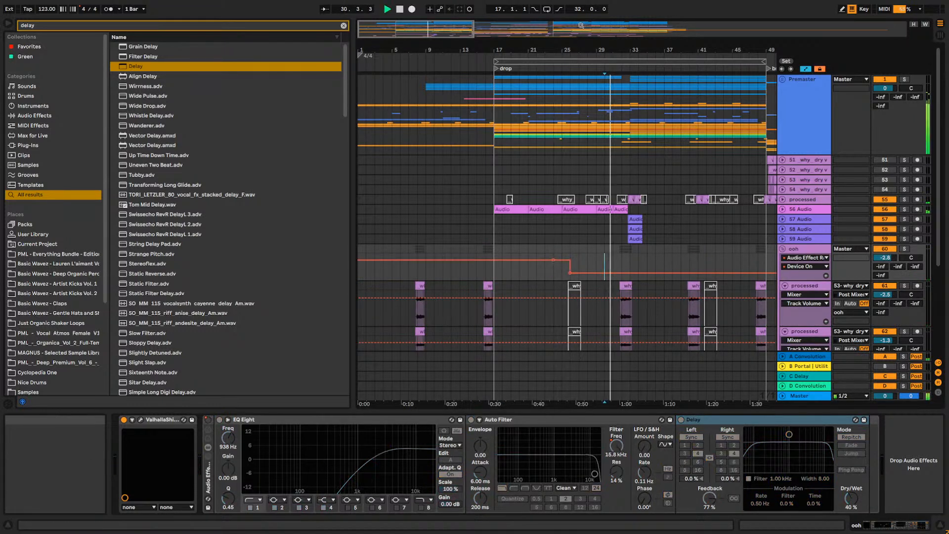
pyautogui.doubleClick(606, 20)
pyautogui.press('space')
pyautogui.click(782, 249)
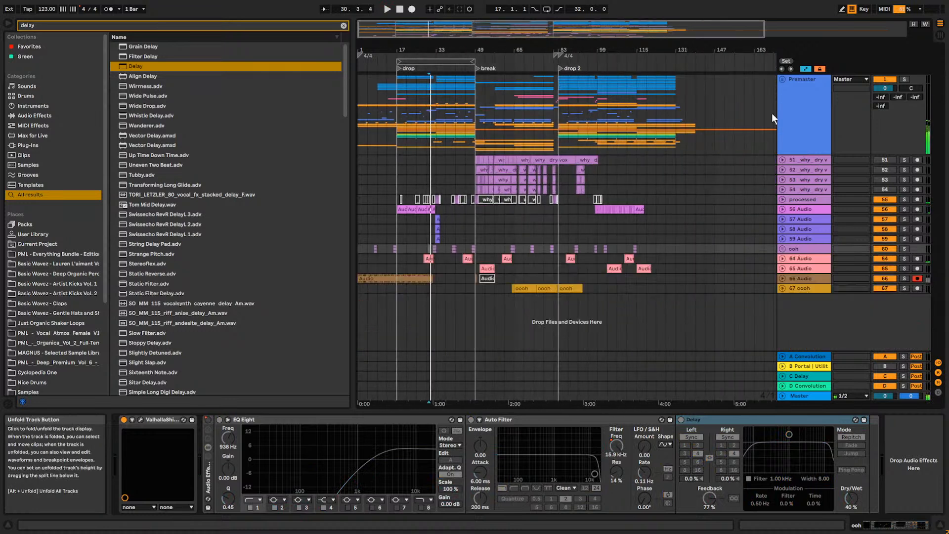
# Unfold the Premaster group and the 48 Diva track, and open its bar 17 MIDI clip in an enlarged note editor.
pyautogui.click(362, 130)
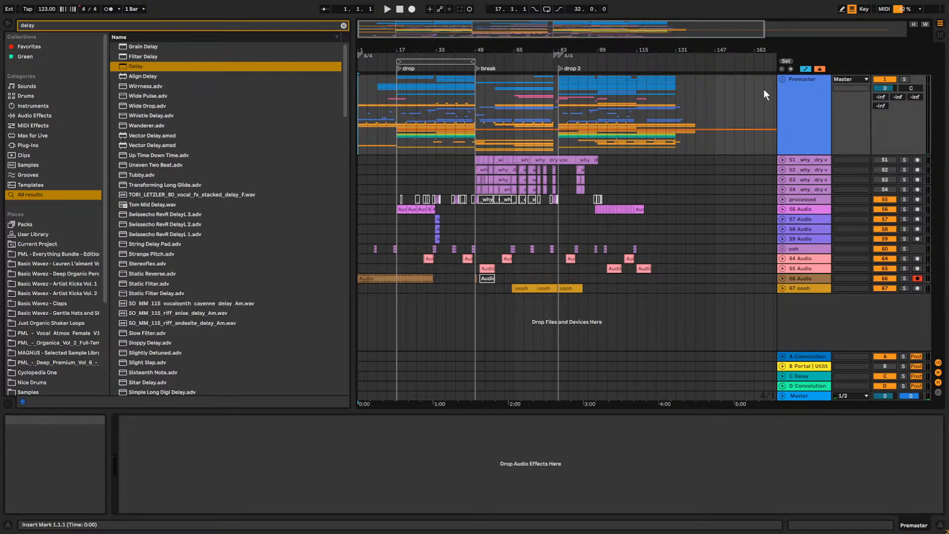
pyautogui.click(782, 79)
pyautogui.scroll(-10, 712, 96)
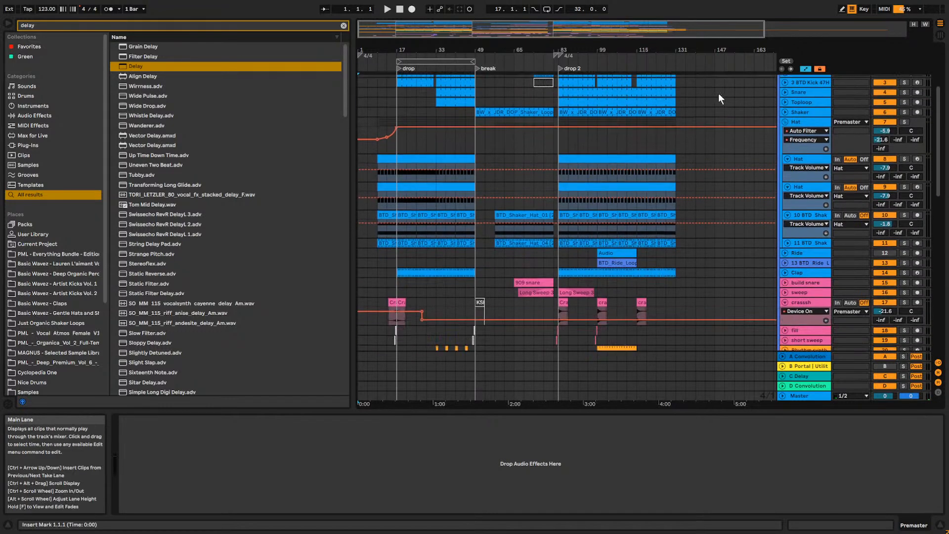
pyautogui.scroll(-6, 792, 185)
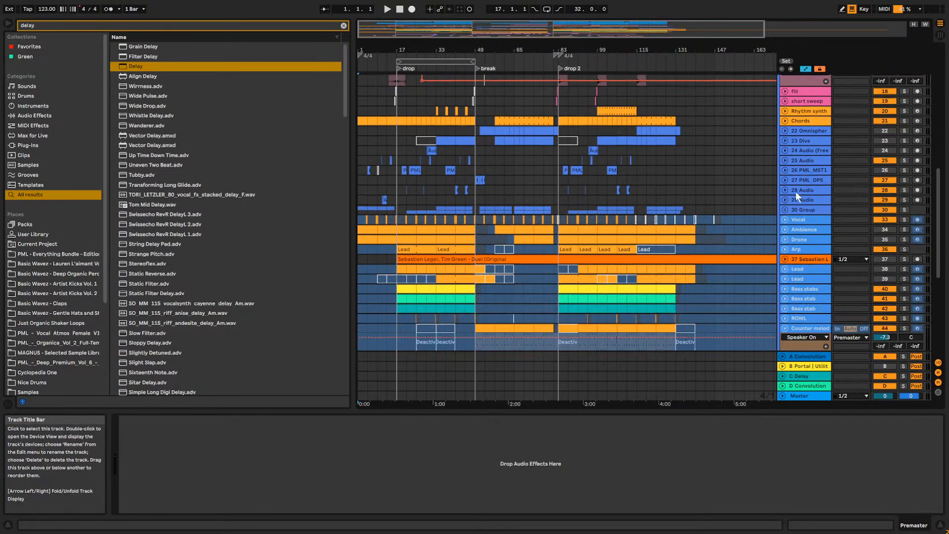
pyautogui.scroll(-3, 787, 207)
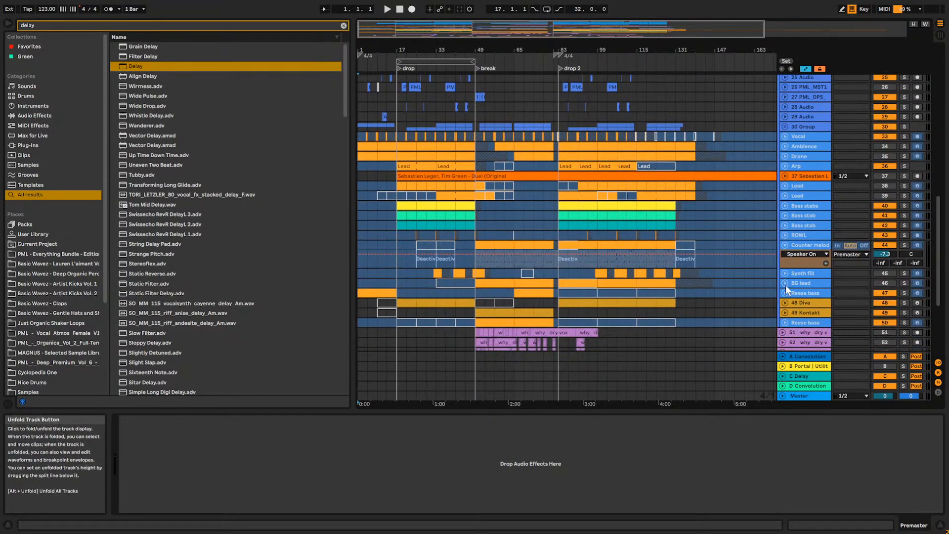
pyautogui.click(784, 303)
pyautogui.click(410, 306)
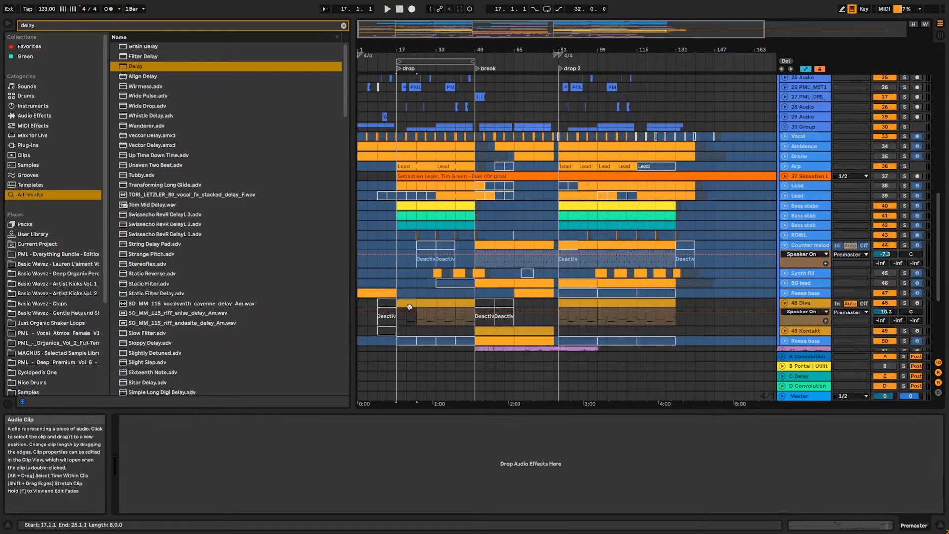
pyautogui.doubleClick(410, 305)
pyautogui.scroll(-3, 870, 312)
pyautogui.click(674, 410)
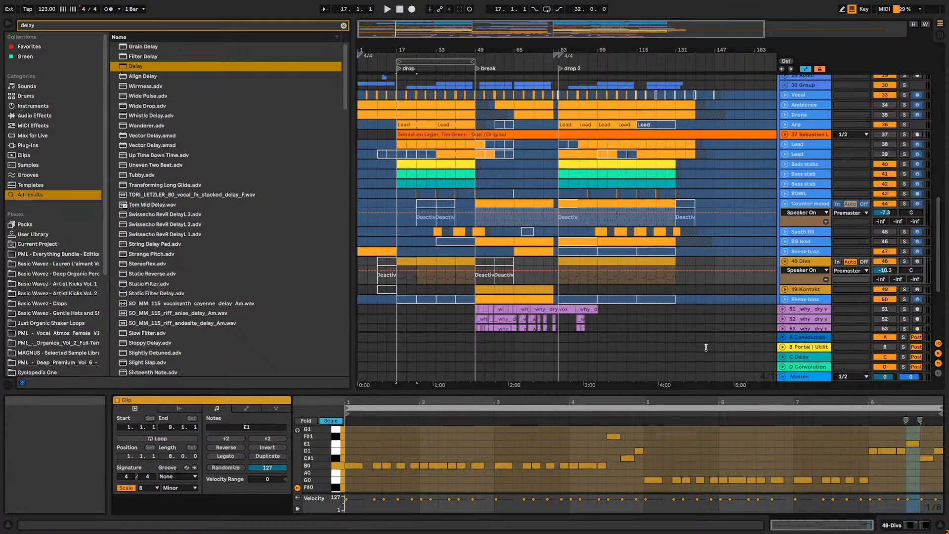
pyautogui.moveTo(693, 395); pyautogui.dragTo(716, 311)
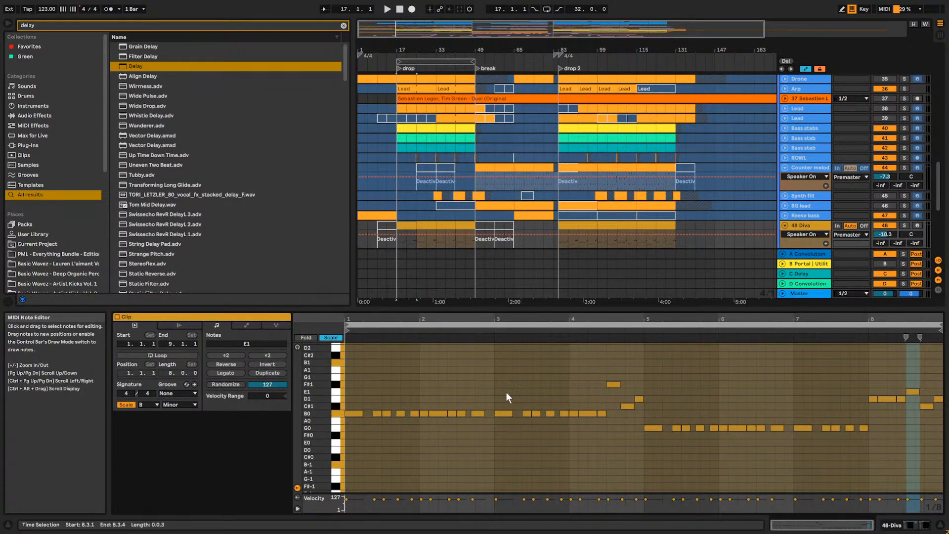
# Solo the 48 Diva track and audition its part from bar 17 with the Diva synth's plug-in window open.
pyautogui.click(903, 225)
pyautogui.press('space')
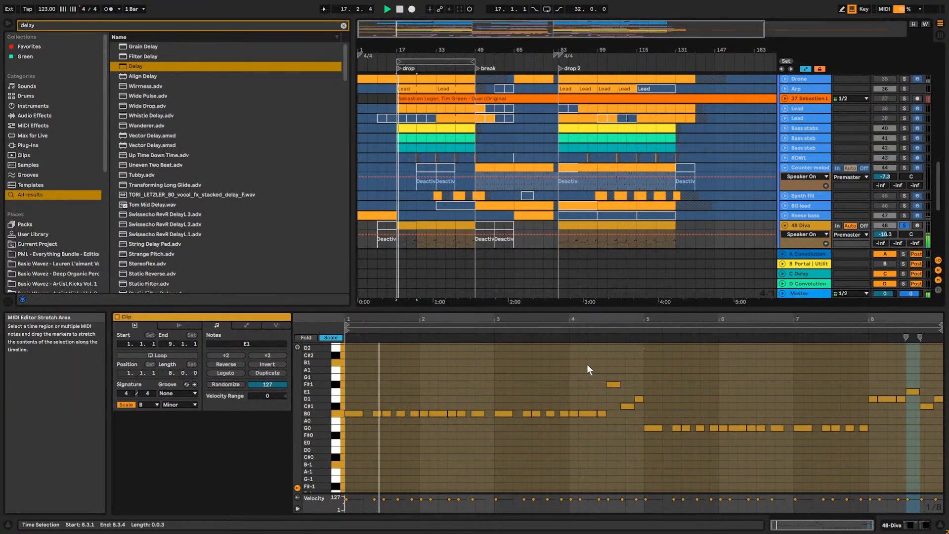
pyautogui.doubleClick(805, 227)
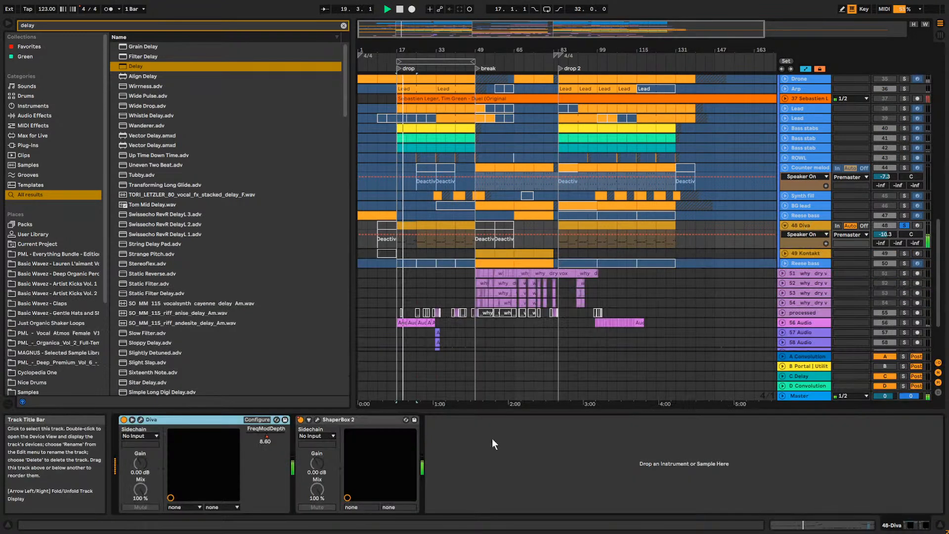
pyautogui.click(140, 420)
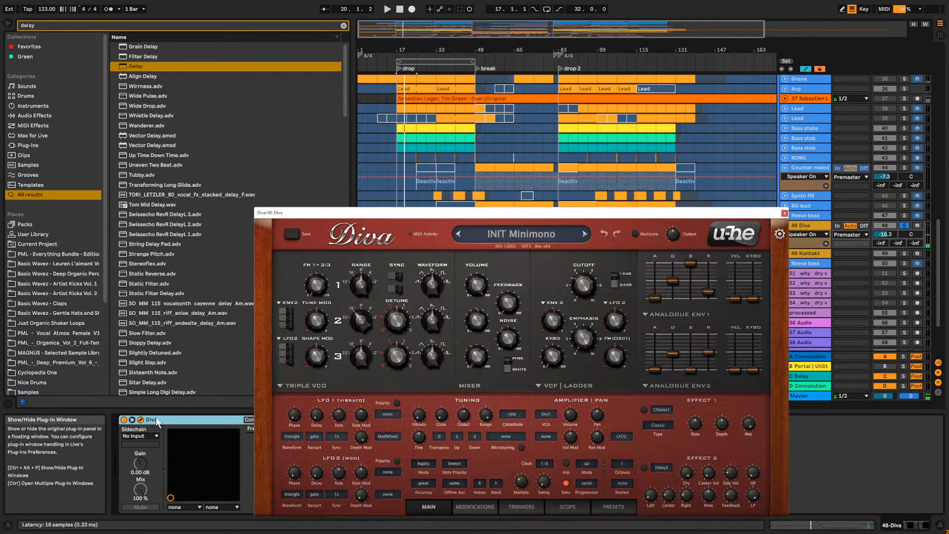
pyautogui.moveTo(598, 212); pyautogui.dragTo(557, 125)
pyautogui.press('space')
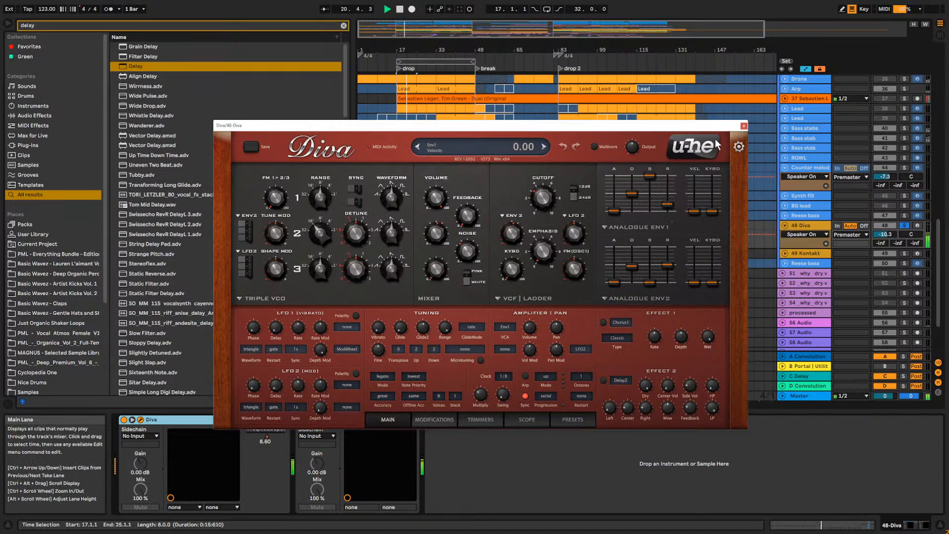
# Close the Diva window and check the ShaperBox 2 device on the 48 Diva track while briefly playing from bar 17.
pyautogui.click(743, 126)
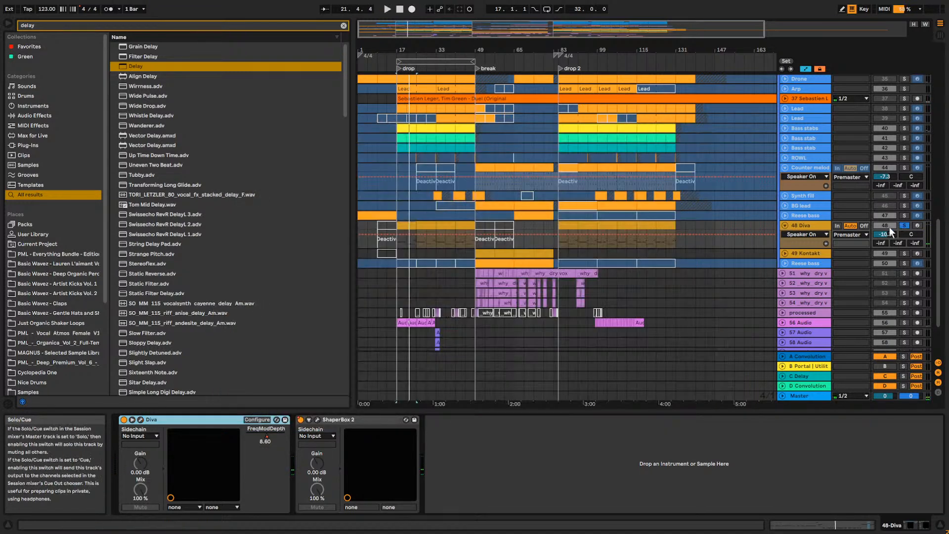
pyautogui.click(814, 226)
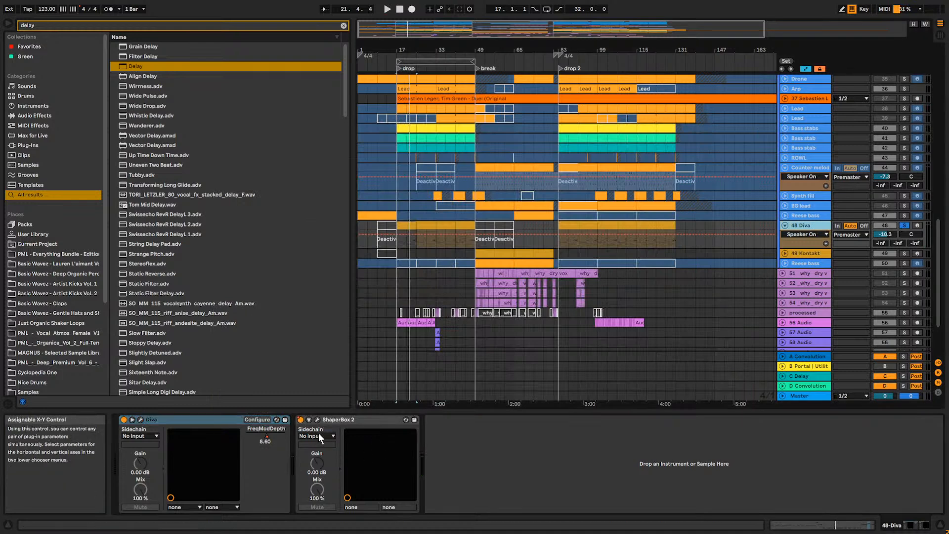
pyautogui.click(318, 419)
pyautogui.click(318, 420)
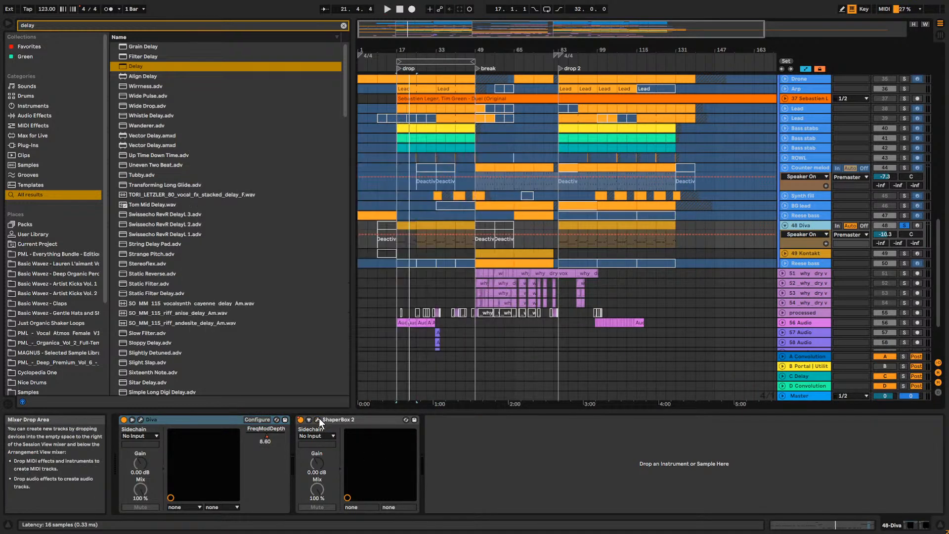
pyautogui.press('space')
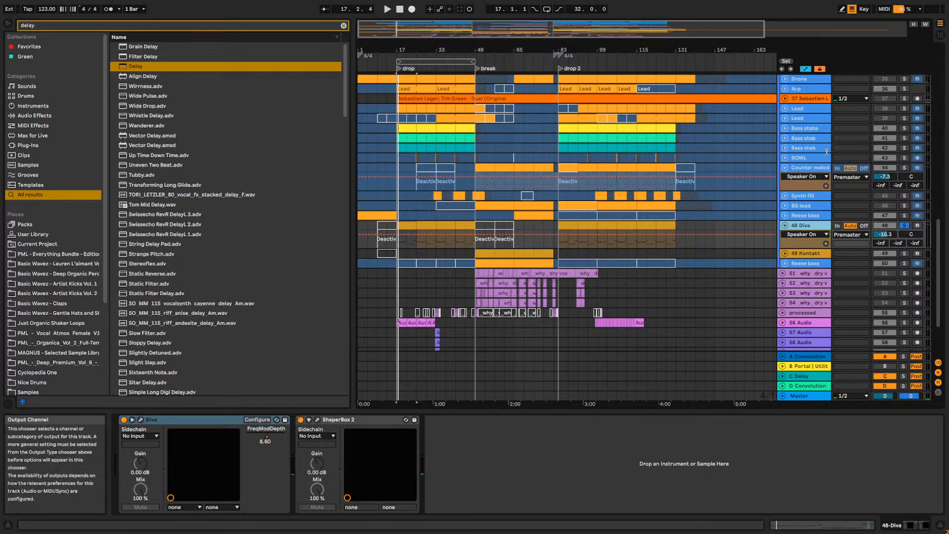
# Unfold the three bass stab tracks 40, 41 and 42, select them together and unfreeze them.
pyautogui.click(801, 148)
pyautogui.click(785, 148)
pyautogui.click(786, 139)
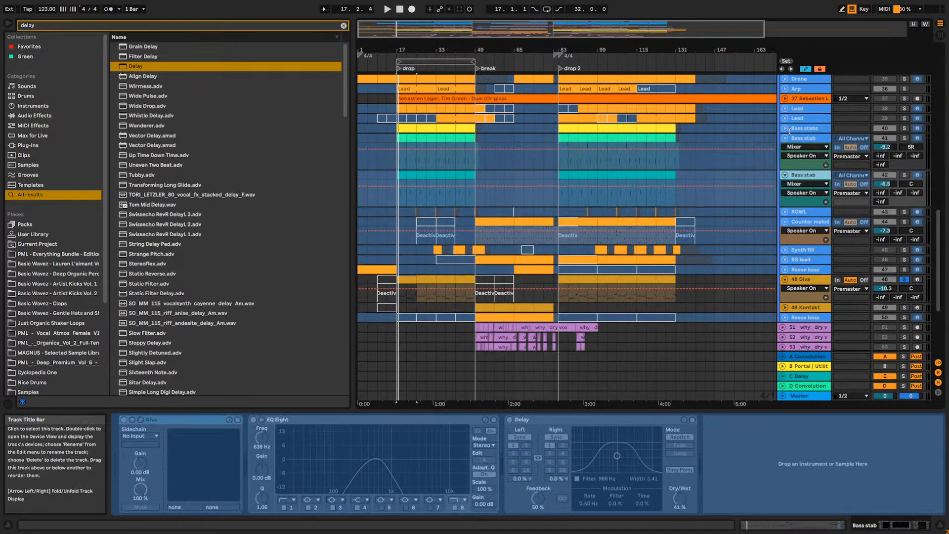
pyautogui.click(785, 129)
pyautogui.click(802, 129)
pyautogui.click(811, 198)
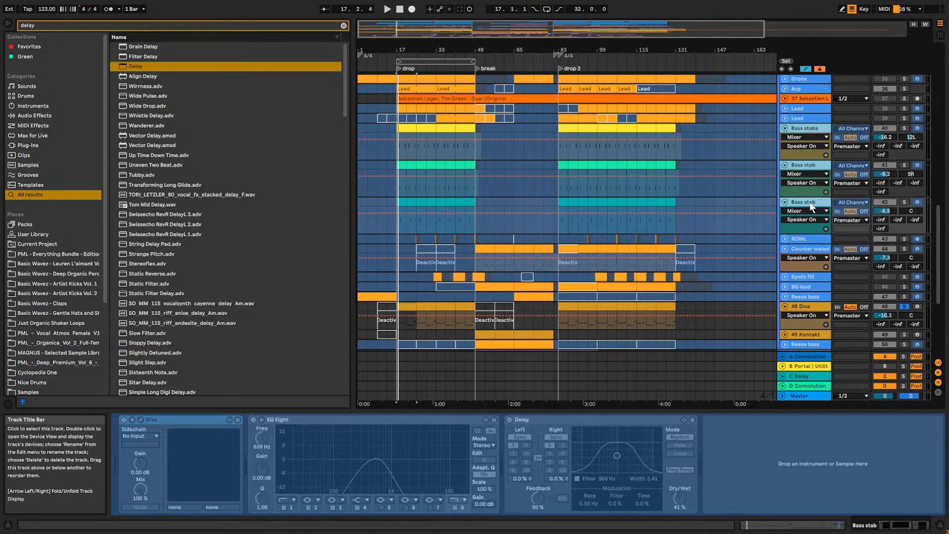
pyautogui.rightClick(811, 202)
pyautogui.click(851, 258)
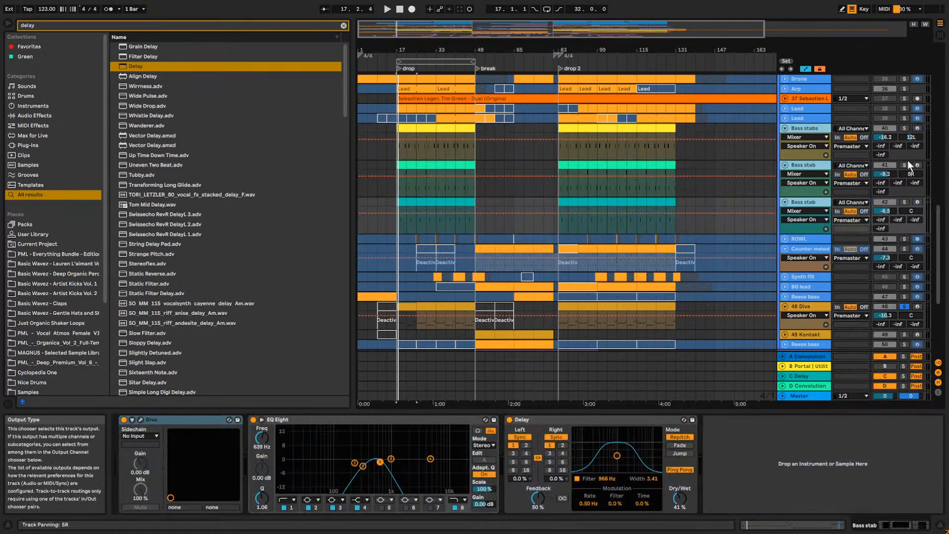
# Solo the three bass stab tracks and audition their parts from bar 17.
pyautogui.click(904, 128)
pyautogui.press('space')
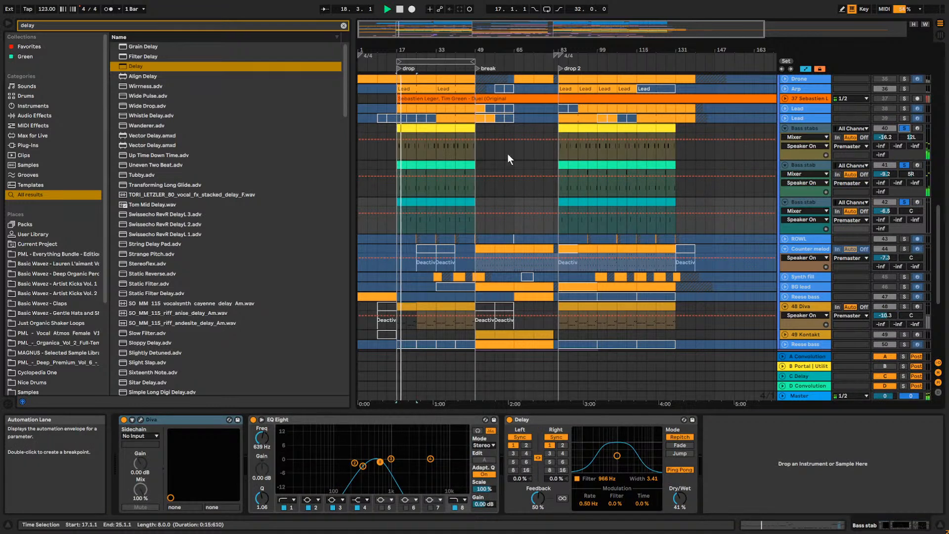
pyautogui.moveTo(400, 50); pyautogui.dragTo(532, 93)
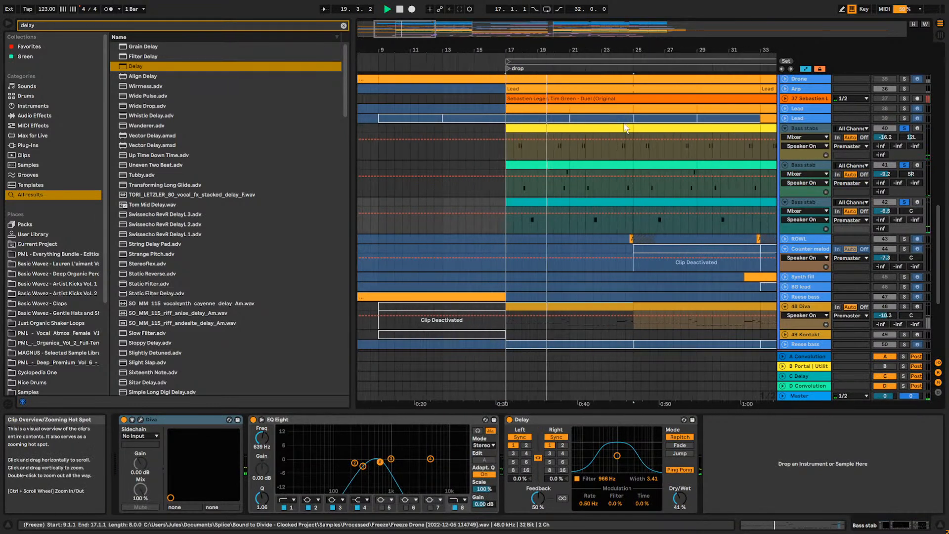
# Examine the Diva synth settings on the Bass stabs track 40 and close the plug-in window.
pyautogui.click(804, 128)
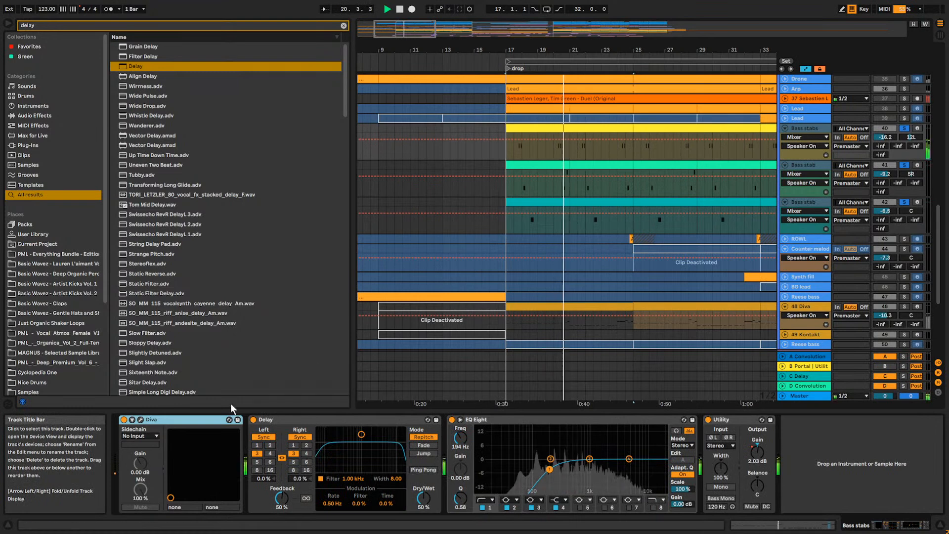
pyautogui.click(141, 419)
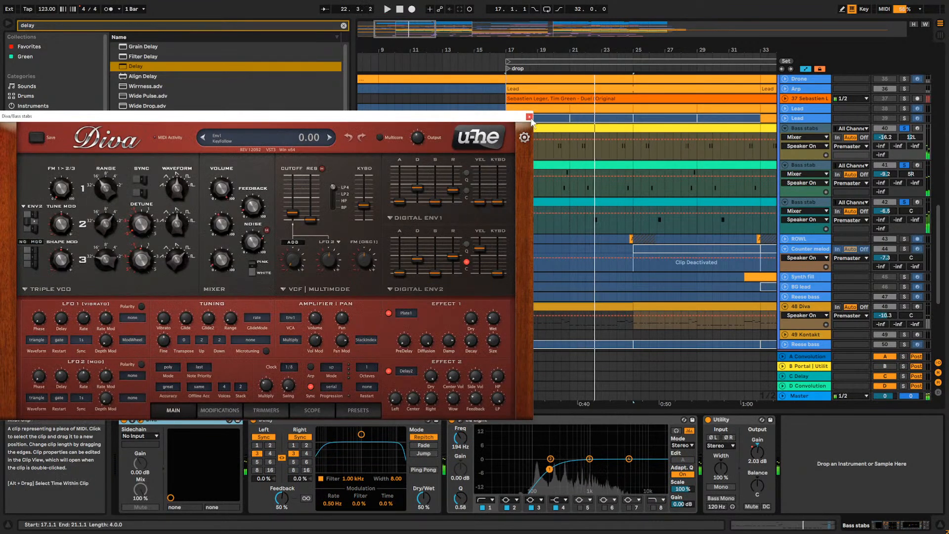
pyautogui.moveTo(530, 120); pyautogui.dragTo(526, 116)
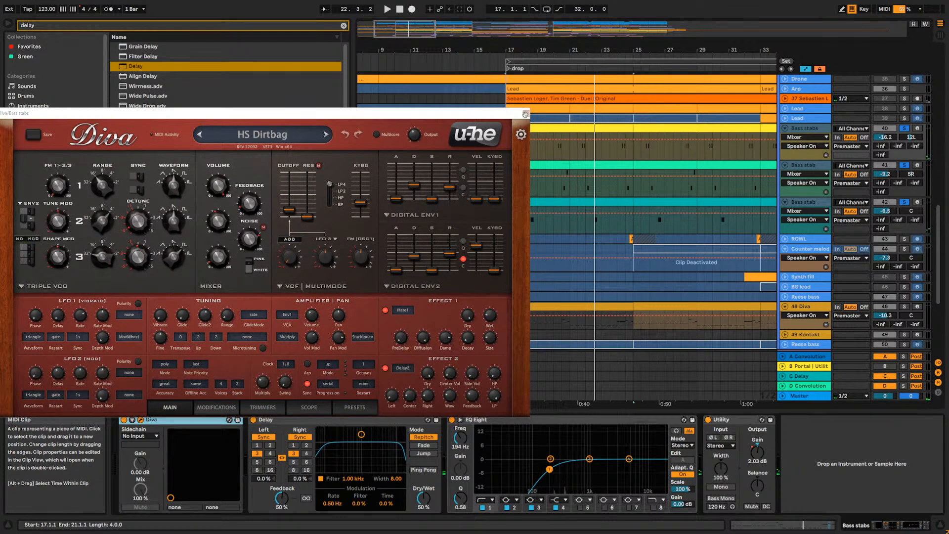
pyautogui.click(525, 114)
pyautogui.click(448, 151)
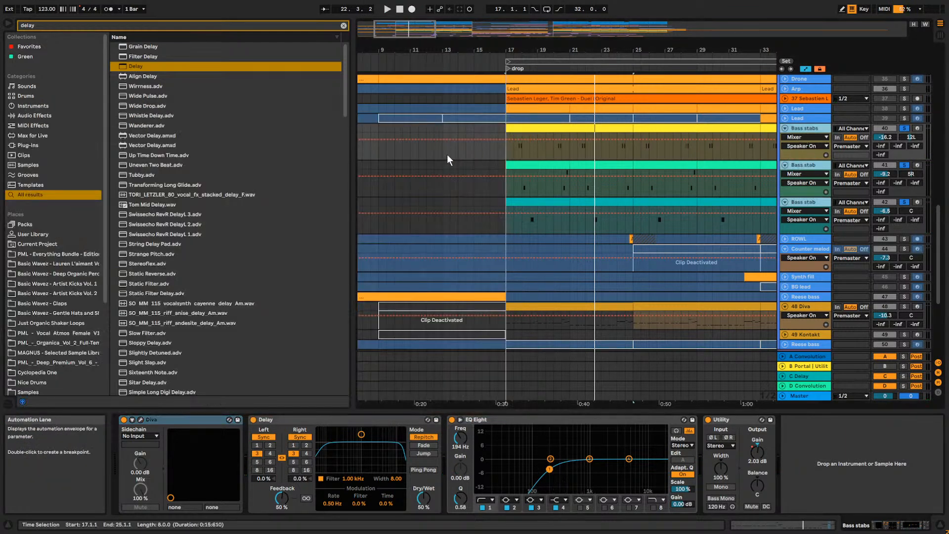
# Examine the Diva synth settings on Bass stab track 41 while auditioning the stabs from bar 17.
pyautogui.press('space')
pyautogui.click(906, 170)
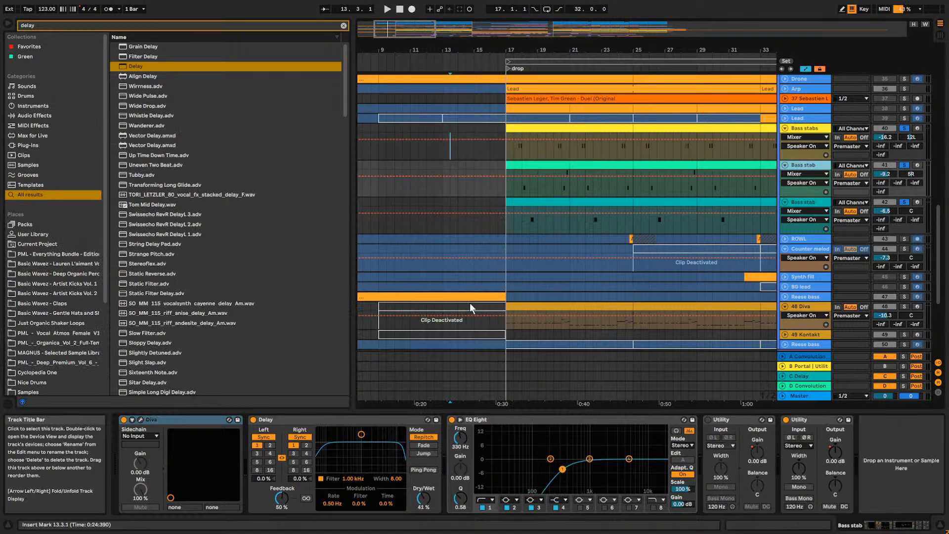
pyautogui.click(141, 420)
pyautogui.press('space')
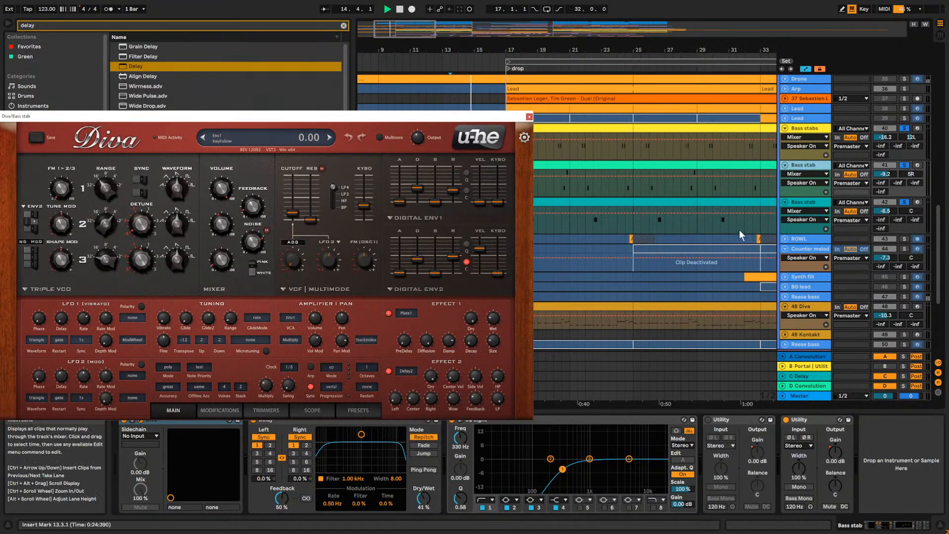
pyautogui.moveTo(489, 117); pyautogui.dragTo(451, 111)
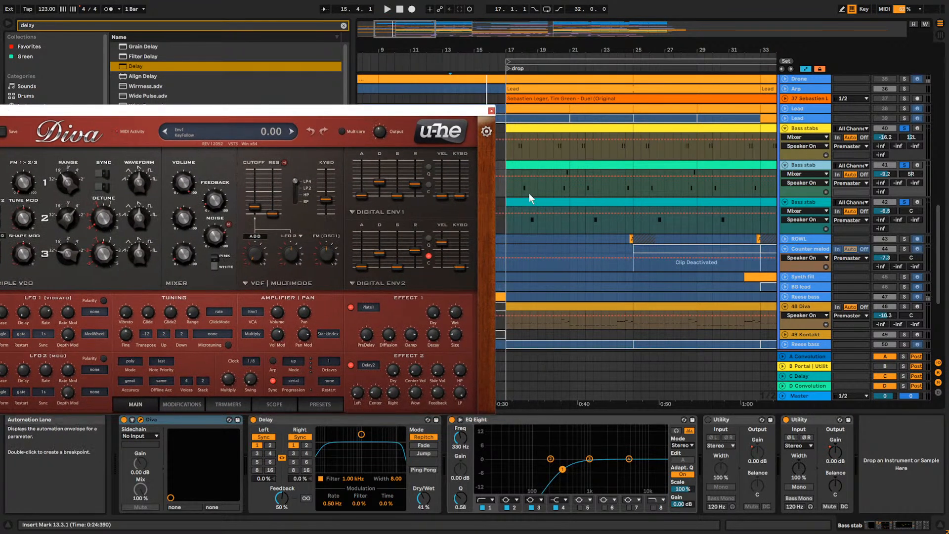
pyautogui.click(517, 187)
pyautogui.press('space')
pyautogui.press('space')
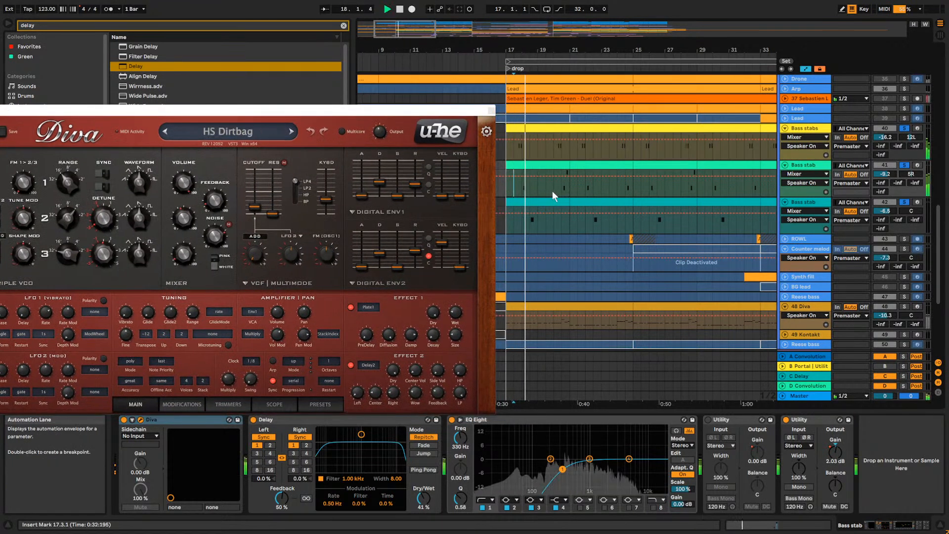
pyautogui.press('space')
# Examine the Diva synth settings on Bass stab track 42 and audition the stab layers with that window open.
pyautogui.click(799, 207)
pyautogui.click(140, 419)
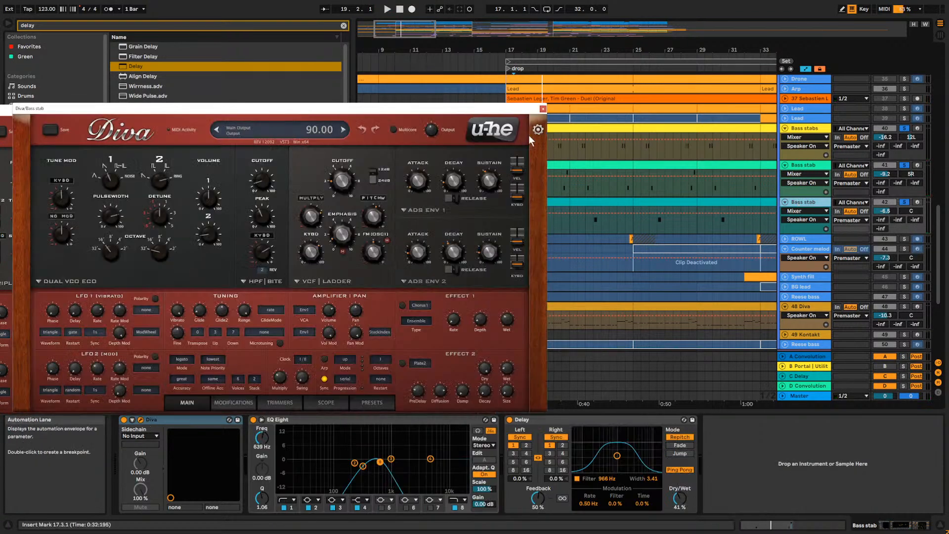
pyautogui.moveTo(462, 113); pyautogui.dragTo(379, 103)
pyautogui.press('space')
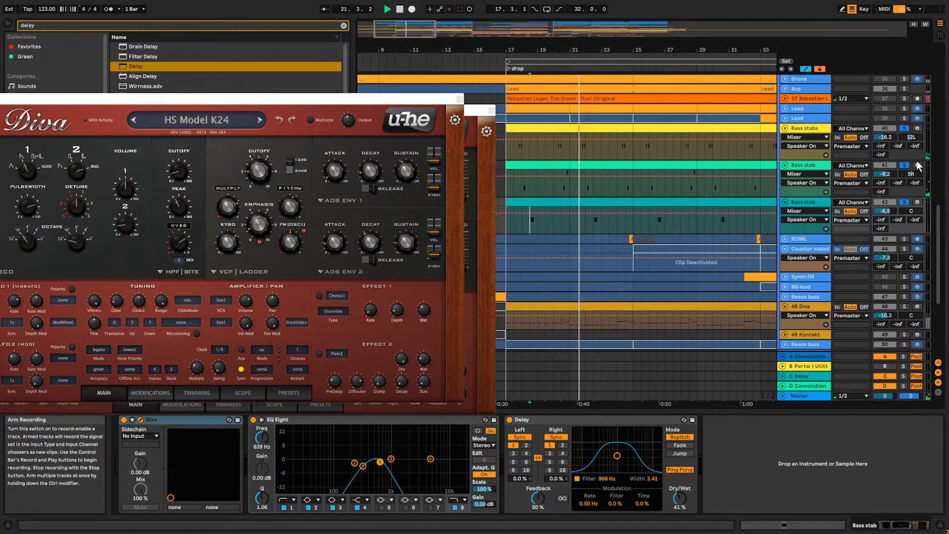
pyautogui.press('space')
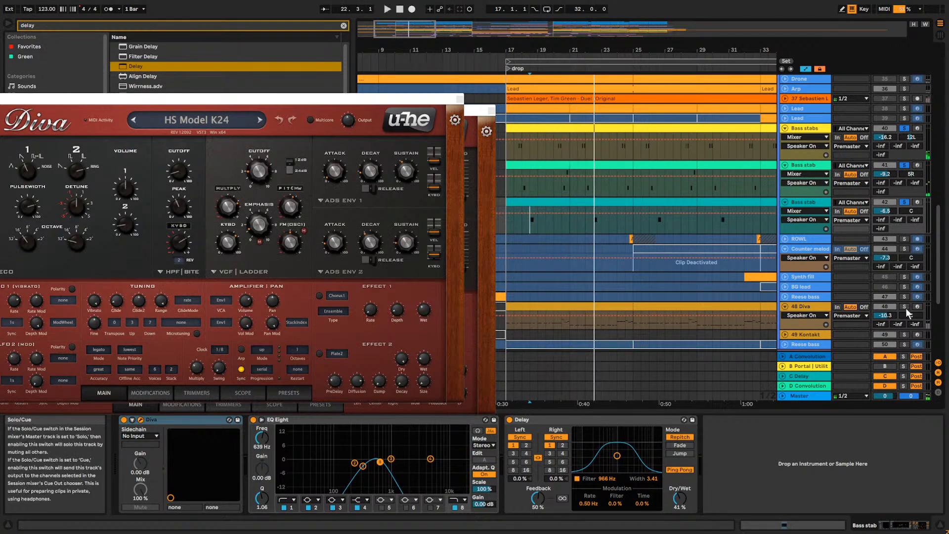
# Solo the 3 BTD Kick and 48 Diva tracks along with the bass stabs and audition them together from bar 17.
pyautogui.click(509, 166)
pyautogui.scroll(6, 847, 181)
pyautogui.scroll(5, 889, 155)
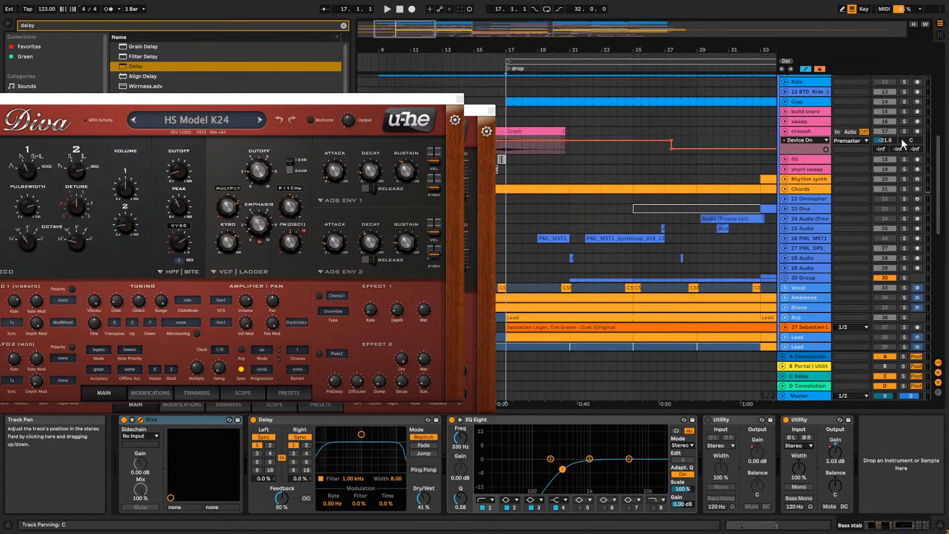
pyautogui.scroll(6, 895, 151)
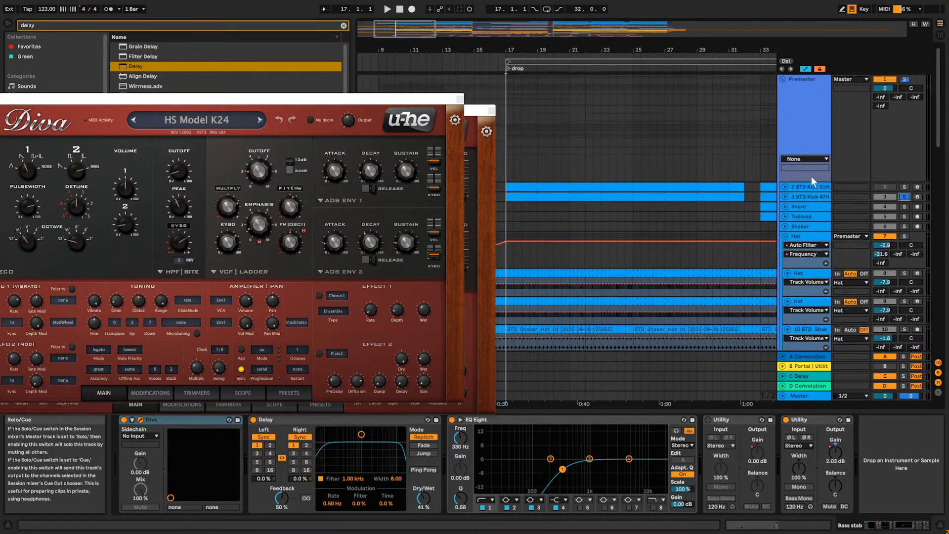
pyautogui.press('space')
pyautogui.scroll(-8, 813, 182)
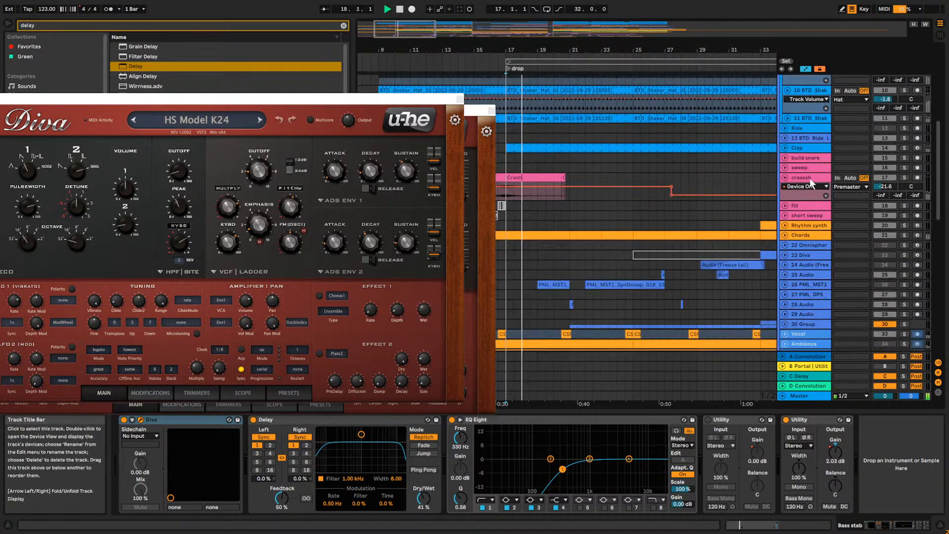
pyautogui.scroll(-10, 811, 183)
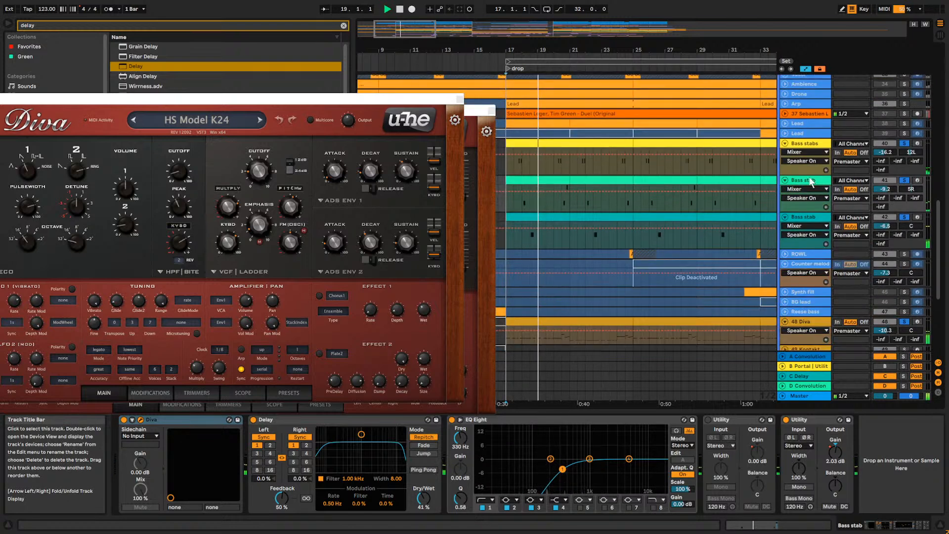
pyautogui.scroll(-3, 811, 180)
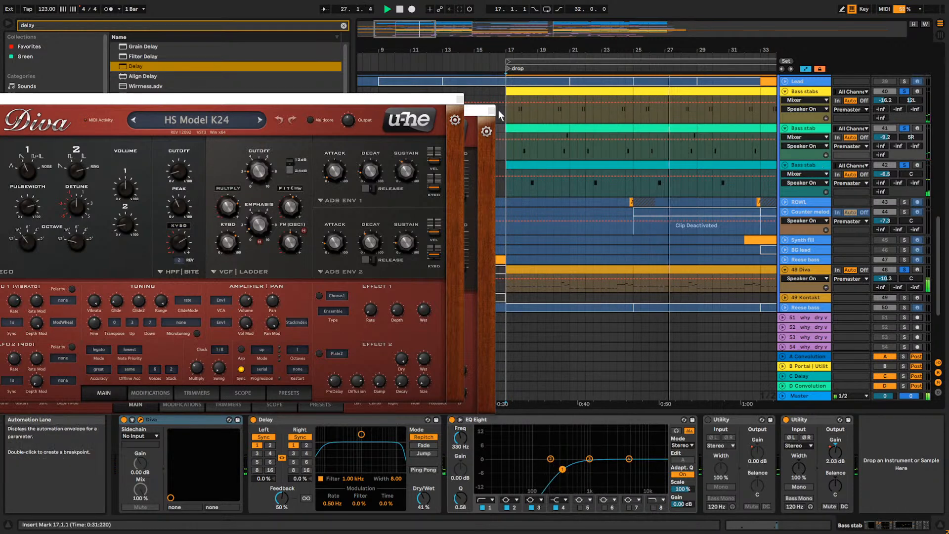
# Close both Diva windows and play the full arrangement from the beginning with all solos cleared.
pyautogui.click(458, 98)
pyautogui.click(494, 112)
pyautogui.press('space')
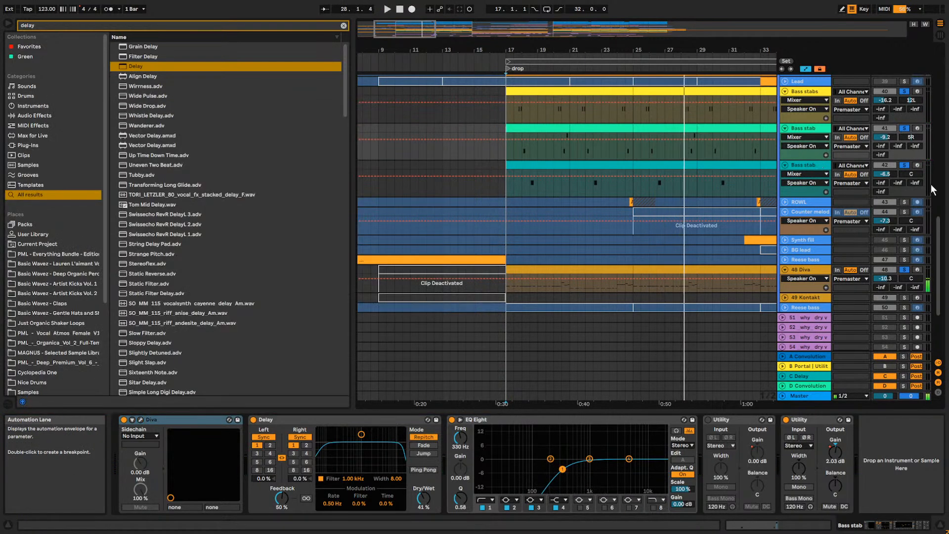
pyautogui.click(401, 10)
pyautogui.moveTo(424, 30); pyautogui.dragTo(424, 5)
pyautogui.press('space')
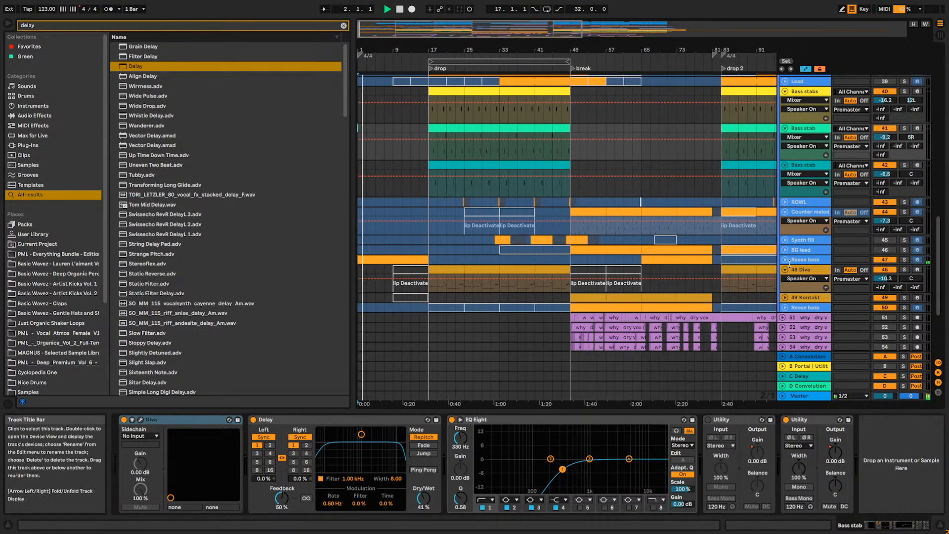
# Lower the gain of the 65 Audio clip in the break to -5.69 dB.
pyautogui.scroll(-5, 790, 305)
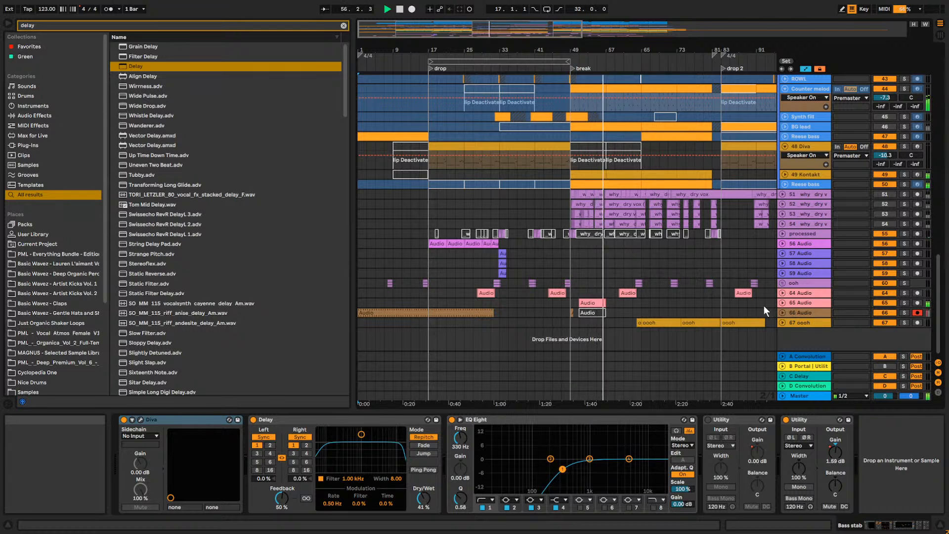
pyautogui.click(593, 304)
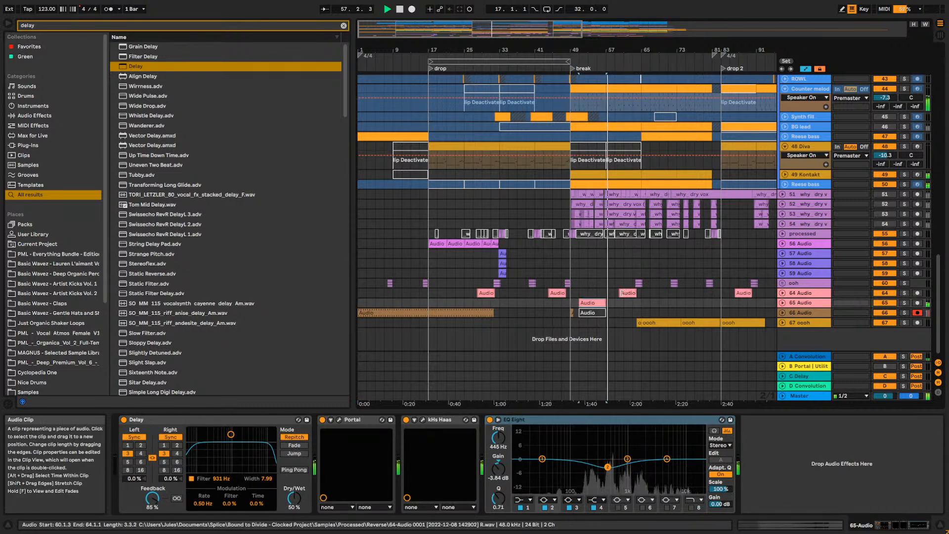
pyautogui.doubleClick(584, 303)
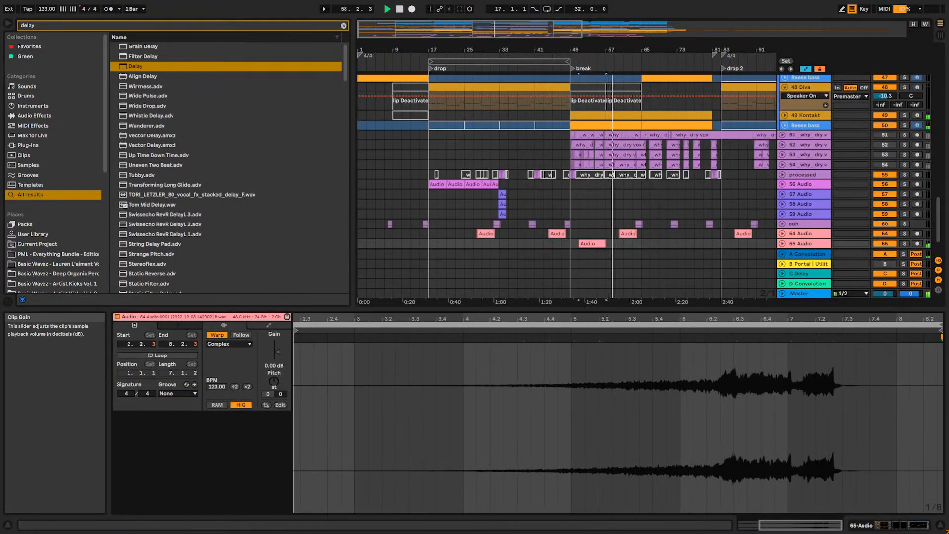
pyautogui.moveTo(277, 352); pyautogui.dragTo(277, 353)
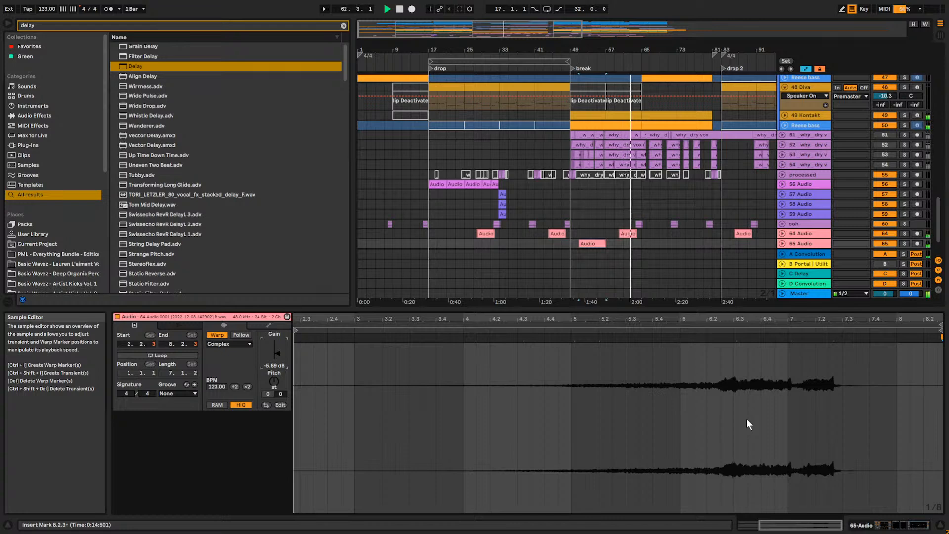
# Audition the arrangement through the break and drop 2, and unfold the 65 Audio track around its drop 2 clips.
pyautogui.moveTo(777, 309); pyautogui.dragTo(770, 376)
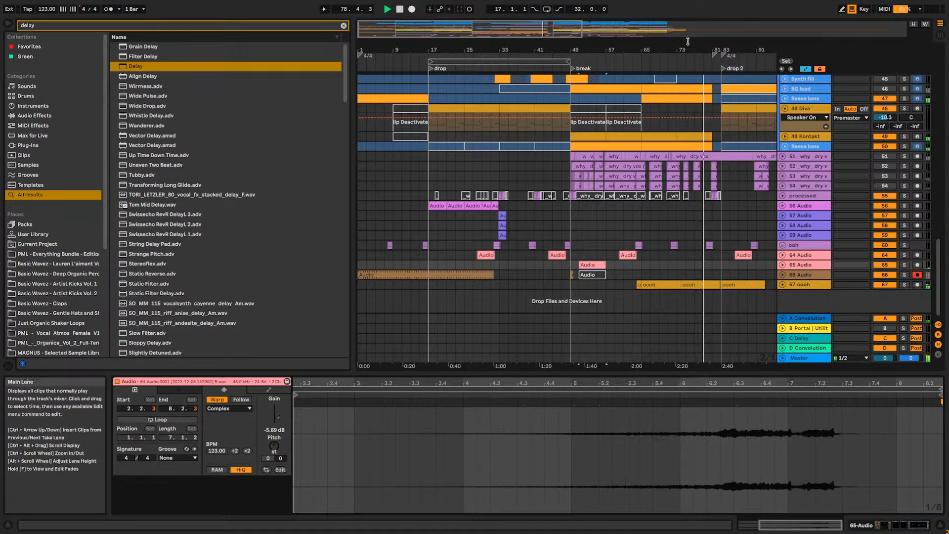
pyautogui.moveTo(561, 31); pyautogui.dragTo(625, 90)
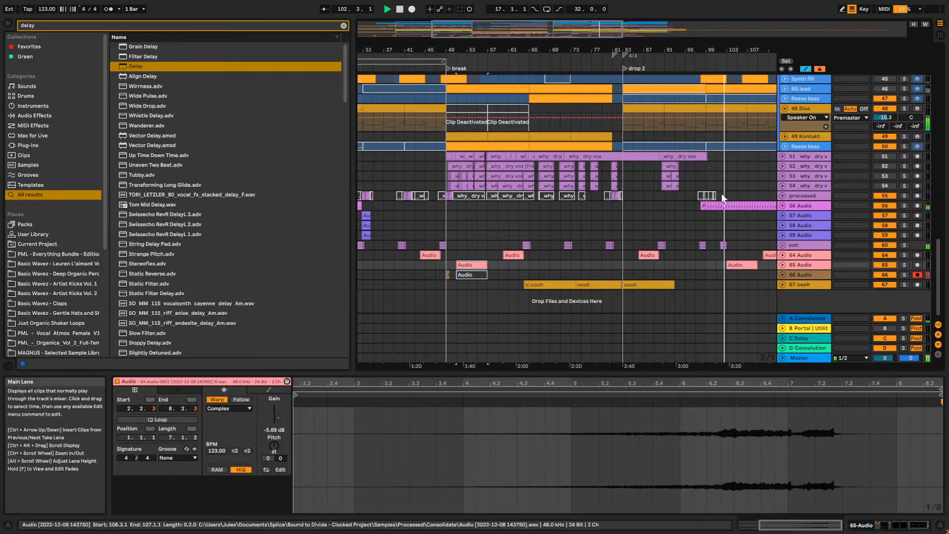
pyautogui.moveTo(603, 43); pyautogui.dragTo(663, 53)
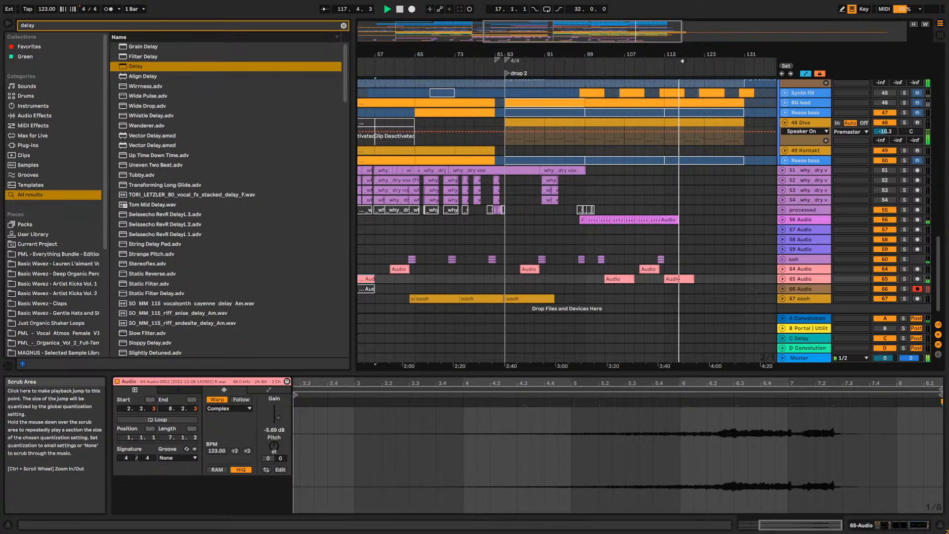
pyautogui.click(782, 280)
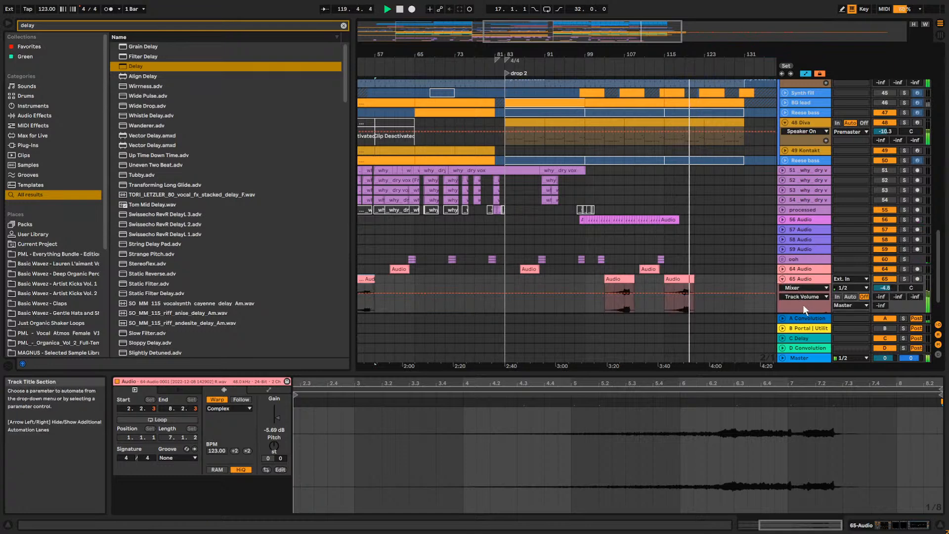
# Fold the three bass stab tracks and audition the closing bars of drop 2 across the arrangement.
pyautogui.scroll(-3, 605, 229)
pyautogui.moveTo(585, 366)
pyautogui.mouseDown()
pyautogui.moveTo(585, 326)
pyautogui.moveTo(563, 324)
pyautogui.moveTo(595, 341)
pyautogui.moveTo(591, 352)
pyautogui.mouseUp()
pyautogui.moveTo(588, 32); pyautogui.dragTo(627, 38)
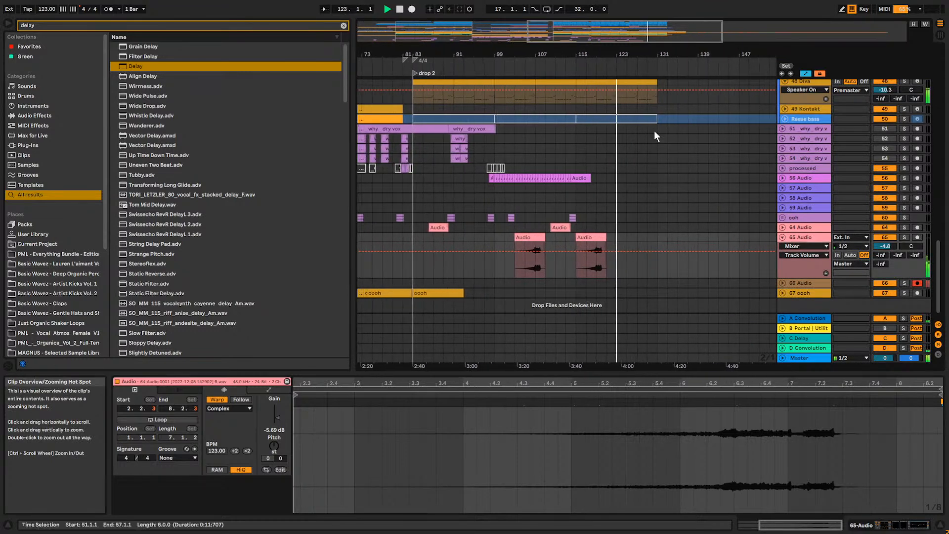
pyautogui.scroll(3, 706, 203)
pyautogui.scroll(8, 724, 221)
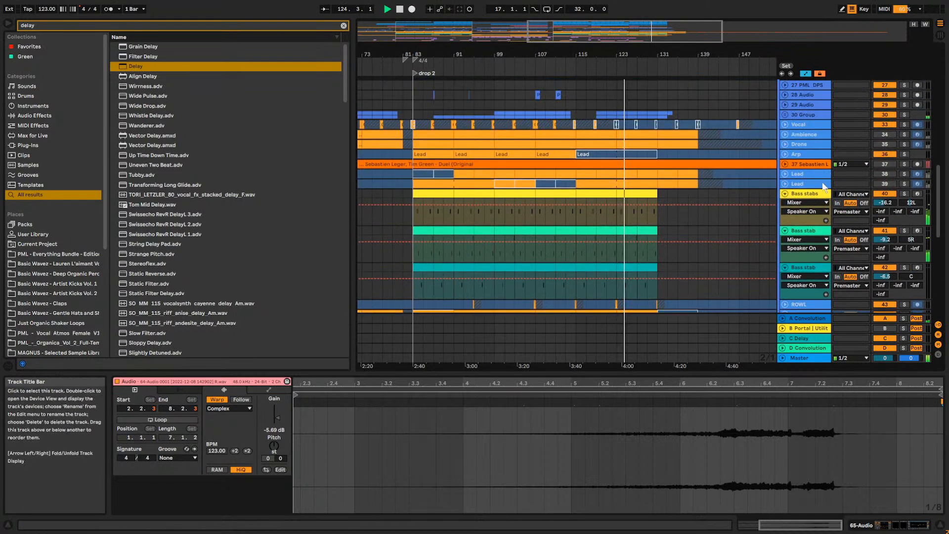
pyautogui.keyDown('alt'); pyautogui.click(785, 194); pyautogui.keyUp('alt')
pyautogui.scroll(3, 727, 209)
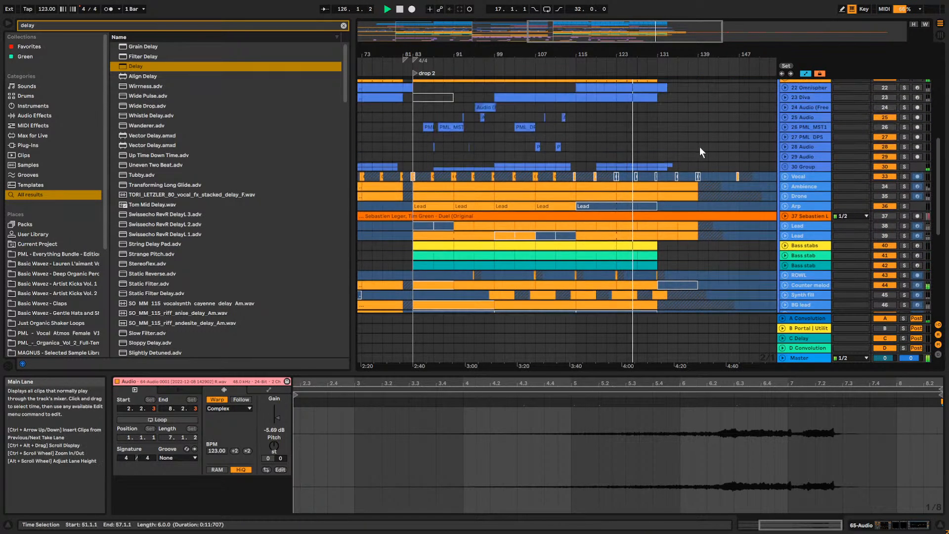
pyautogui.moveTo(660, 32); pyautogui.dragTo(632, 25)
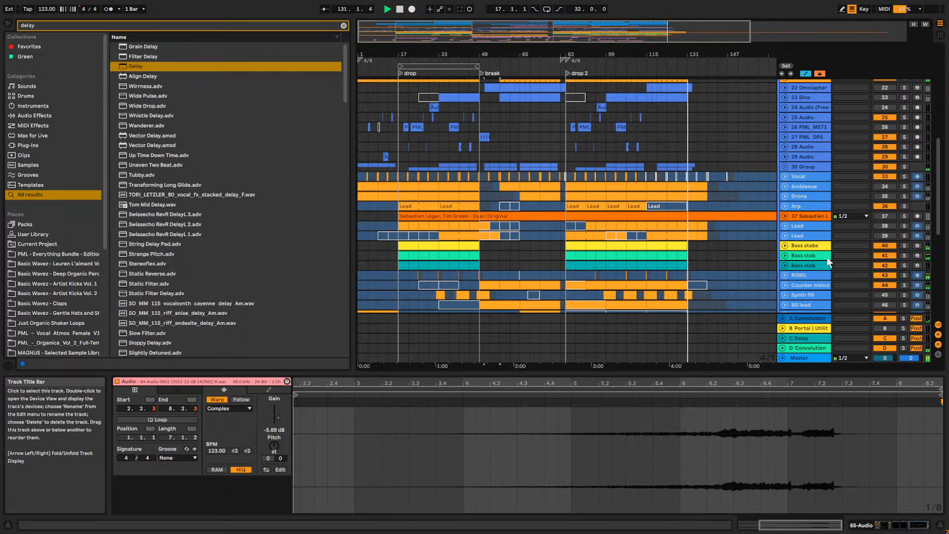
pyautogui.scroll(-5, 797, 248)
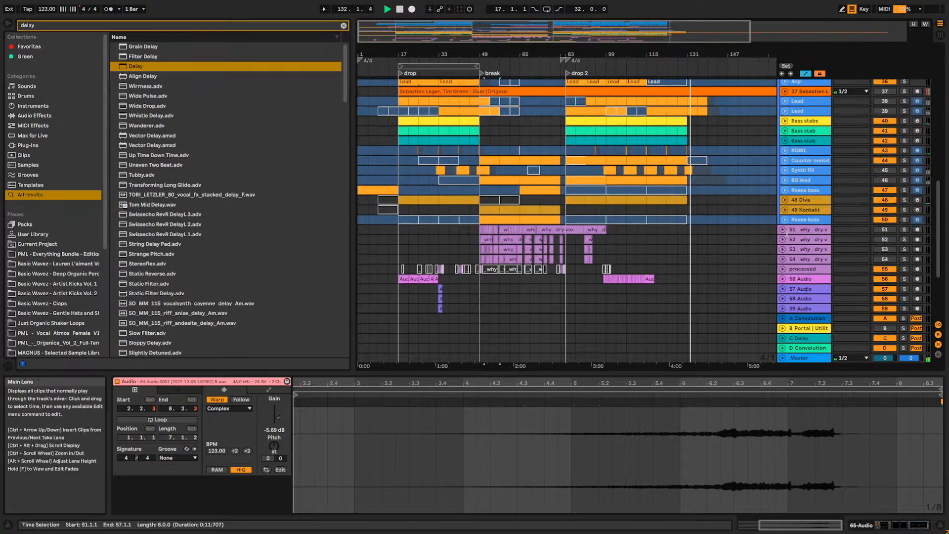
pyautogui.moveTo(715, 35); pyautogui.dragTo(682, 66)
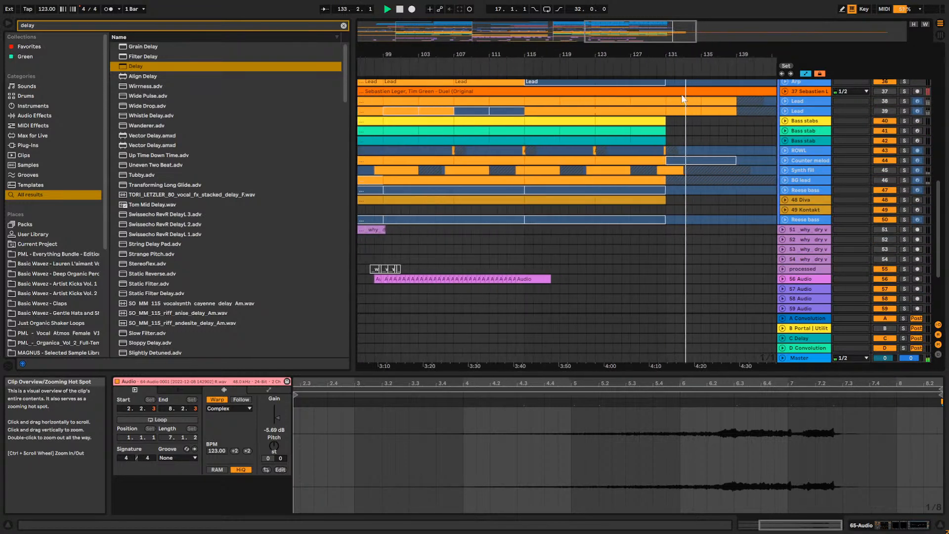
# Deactivate the ROWL clip at bar 131 at the end of drop 2 and audition the transition from bar 128.
pyautogui.press('space')
pyautogui.moveTo(651, 151); pyautogui.dragTo(689, 149)
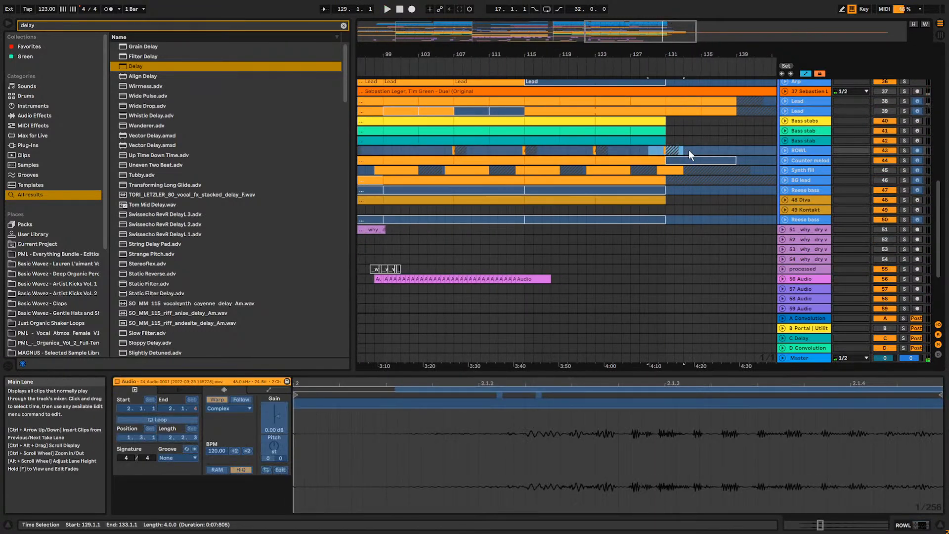
pyautogui.click(657, 152)
pyautogui.press('space')
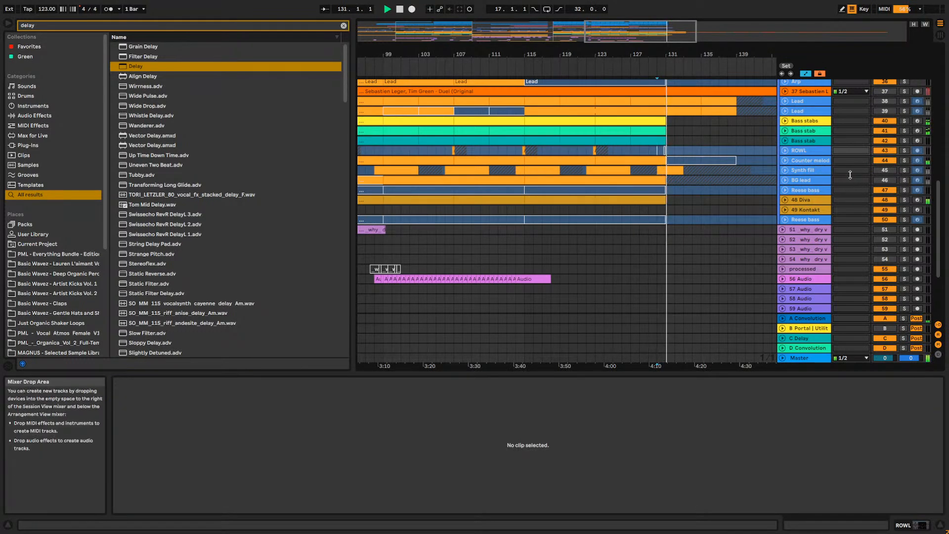
pyautogui.click(640, 150)
pyautogui.press('space')
pyautogui.press('space')
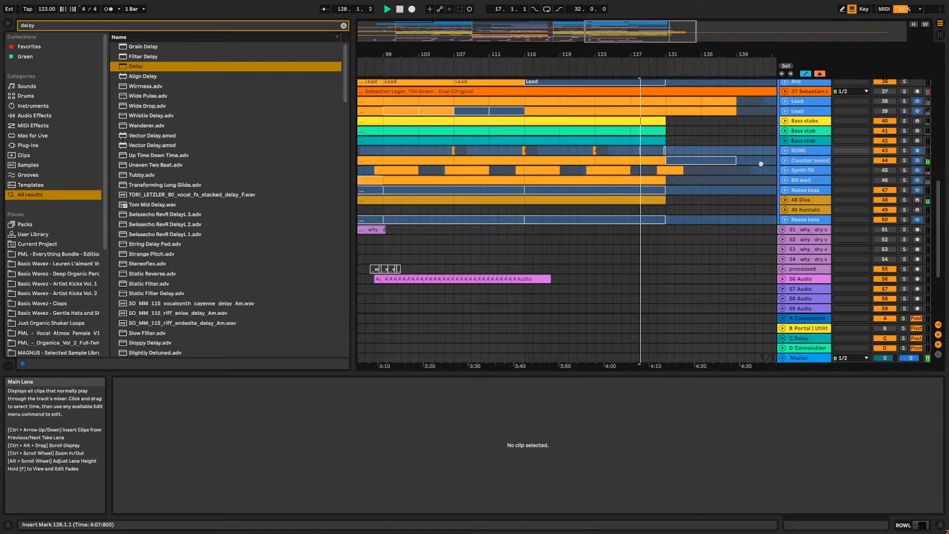
pyautogui.scroll(5, 786, 153)
pyautogui.press('space')
# Copy bars 9 to 25 of the crash track to the end of drop 2, placing the second crash at bar 131.
pyautogui.moveTo(652, 34); pyautogui.dragTo(511, 10)
pyautogui.scroll(8, 509, 90)
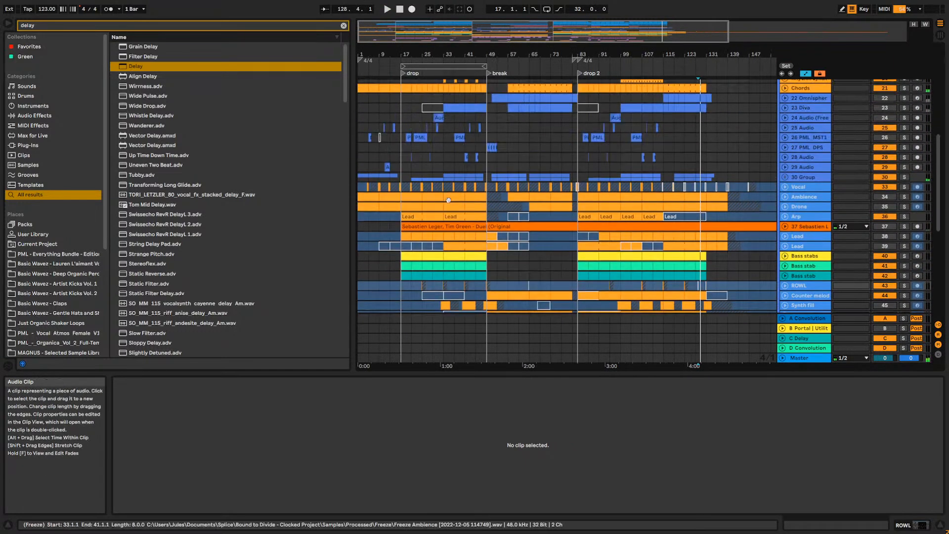
pyautogui.moveTo(385, 195); pyautogui.dragTo(408, 197)
pyautogui.click(421, 194)
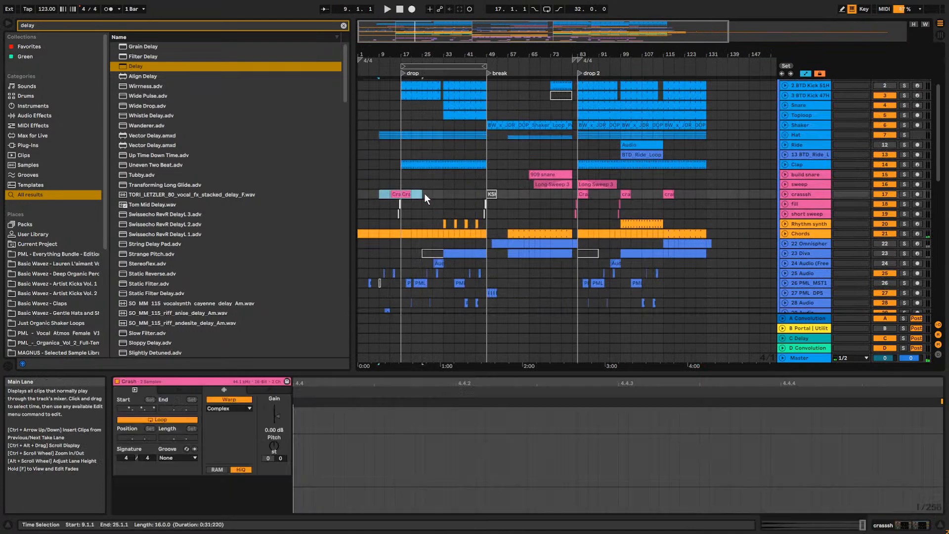
pyautogui.click(694, 194)
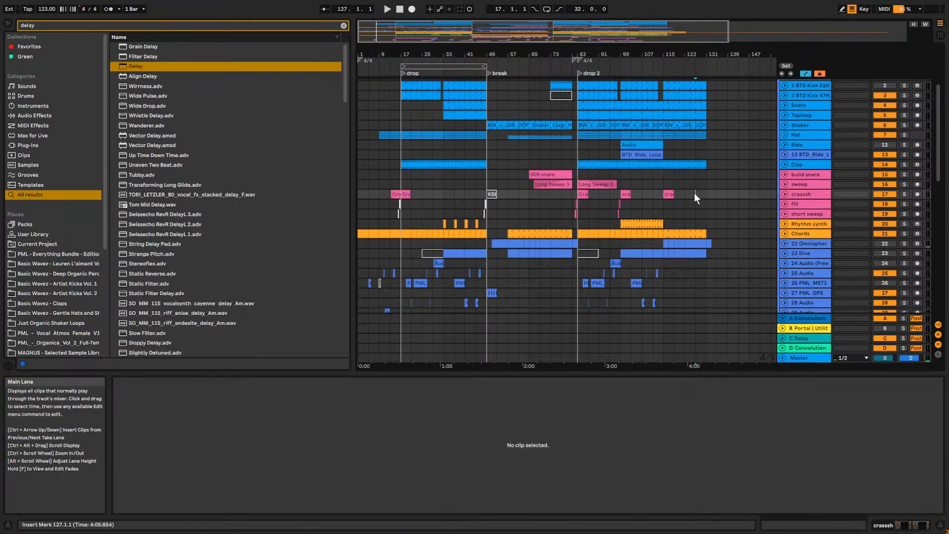
pyautogui.hotkey('ctrl', 'v')
pyautogui.hotkey('ctrl', 'z')
pyautogui.hotkey('ctrl', 'v')
pyautogui.press('space')
# Unfold the crash track and raise its Device On automation ahead of the copied crashes at about bar 125.
pyautogui.click(784, 194)
pyautogui.click(798, 196)
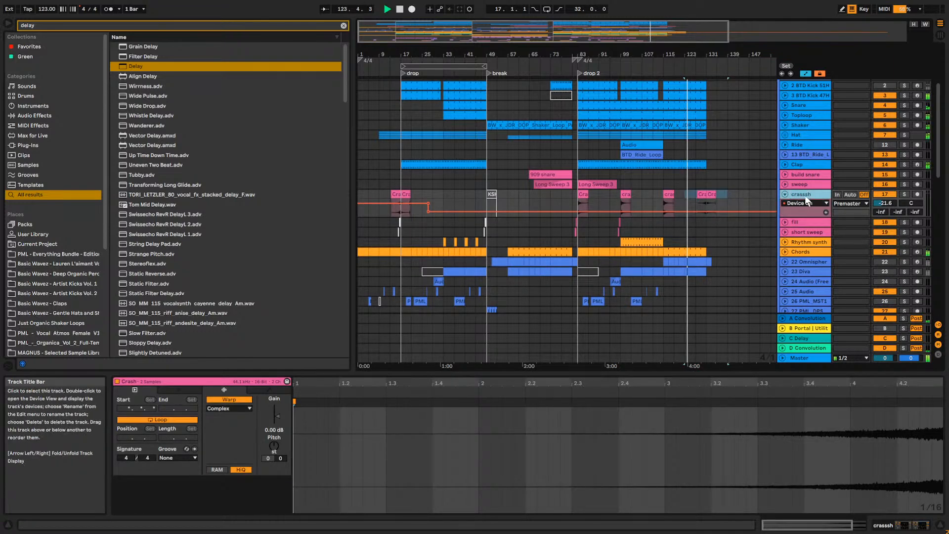
pyautogui.click(691, 202)
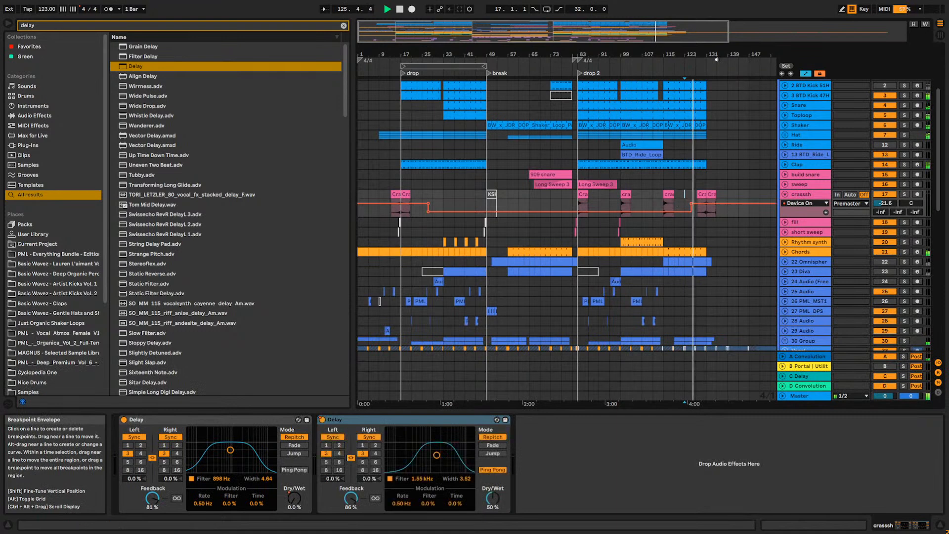
pyautogui.moveTo(656, 31); pyautogui.dragTo(662, 72)
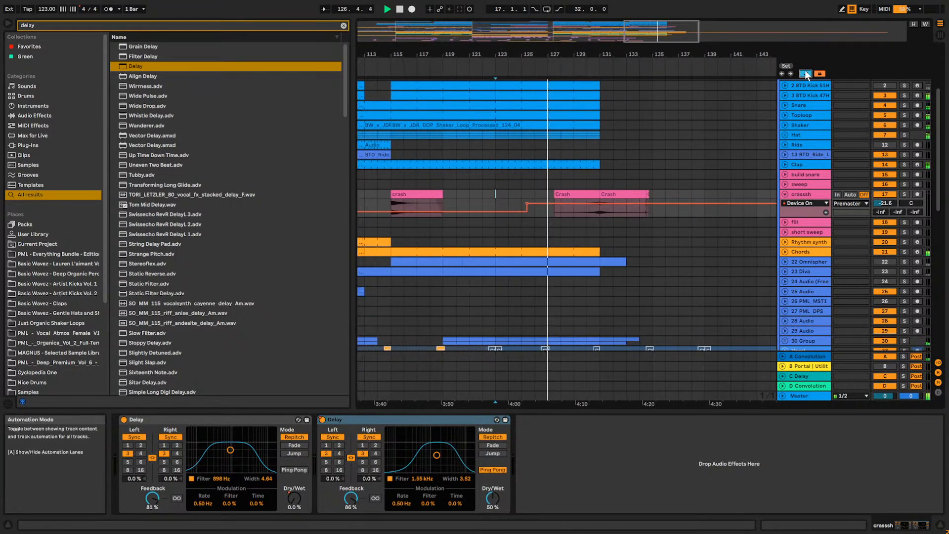
# Trim the tail off the copied crash clips at the end of drop 2 and adjust the first crash's fade-in.
pyautogui.click(805, 73)
pyautogui.moveTo(645, 195); pyautogui.dragTo(646, 198)
pyautogui.click(650, 197)
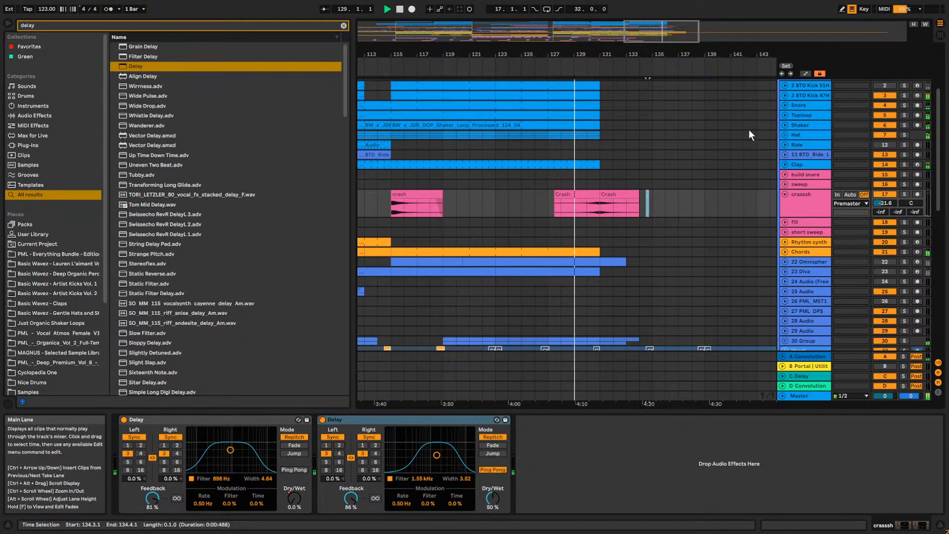
pyautogui.press('Delete')
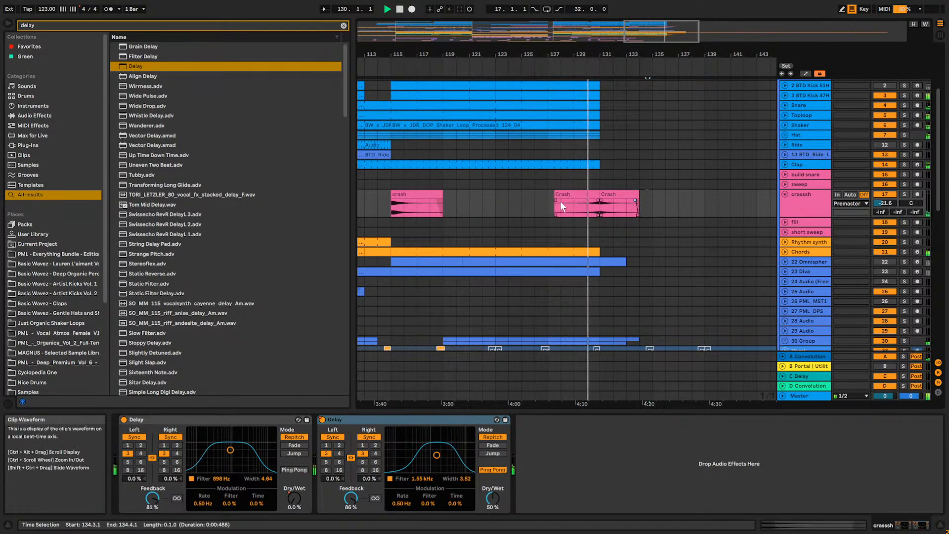
pyautogui.moveTo(558, 200); pyautogui.dragTo(559, 200)
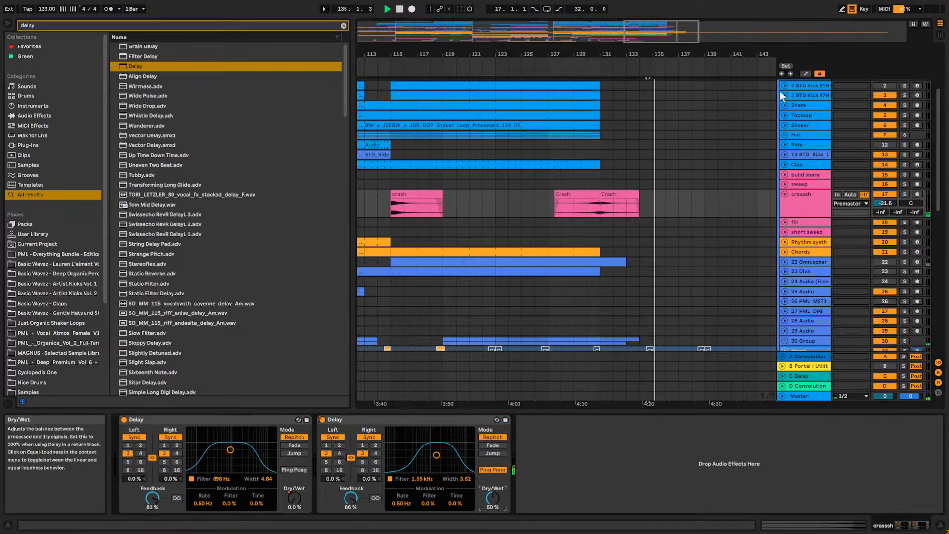
# Automate the crash track's Delay Dry/Wet to fade down from 50% between bar 131 and about bar 135, and fold the track.
pyautogui.click(806, 74)
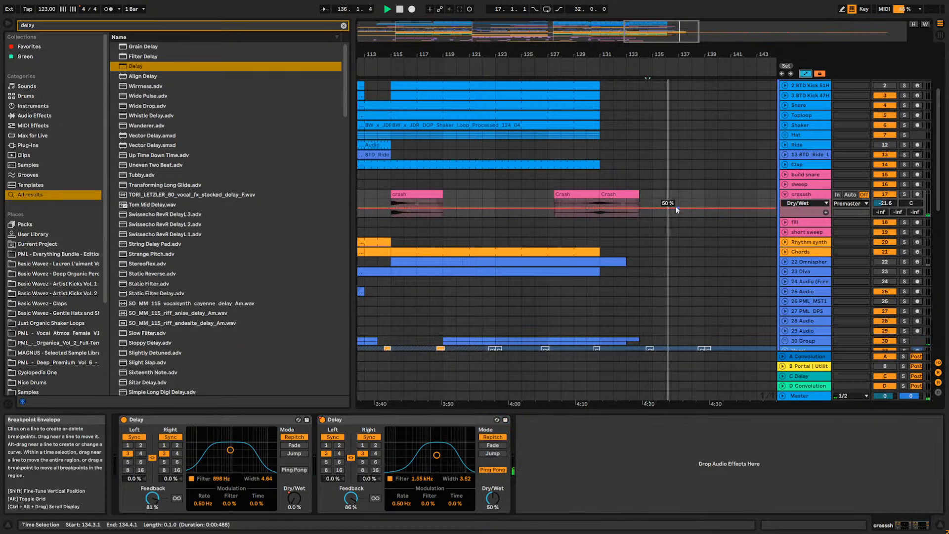
pyautogui.moveTo(678, 208); pyautogui.dragTo(679, 216)
pyautogui.moveTo(587, 216); pyautogui.dragTo(600, 209)
pyautogui.click(553, 197)
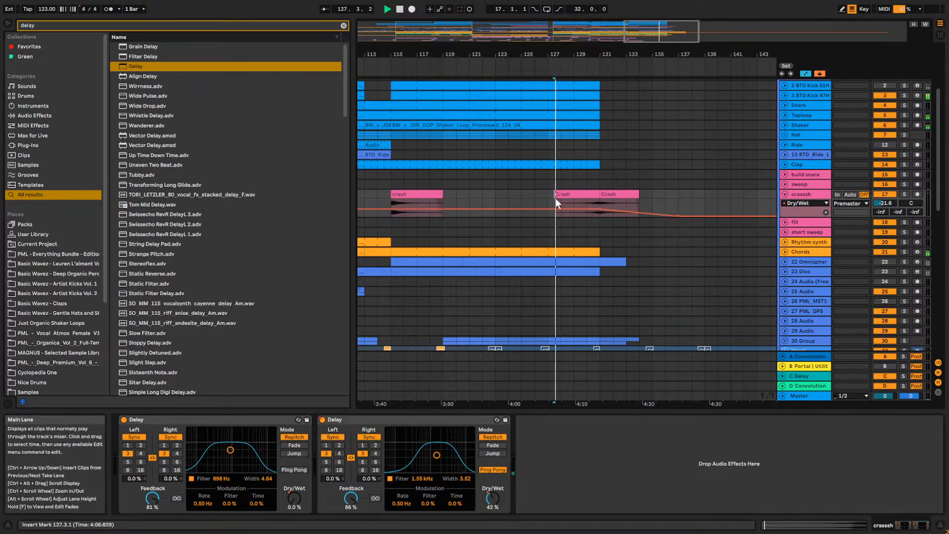
pyautogui.moveTo(647, 213); pyautogui.dragTo(623, 211)
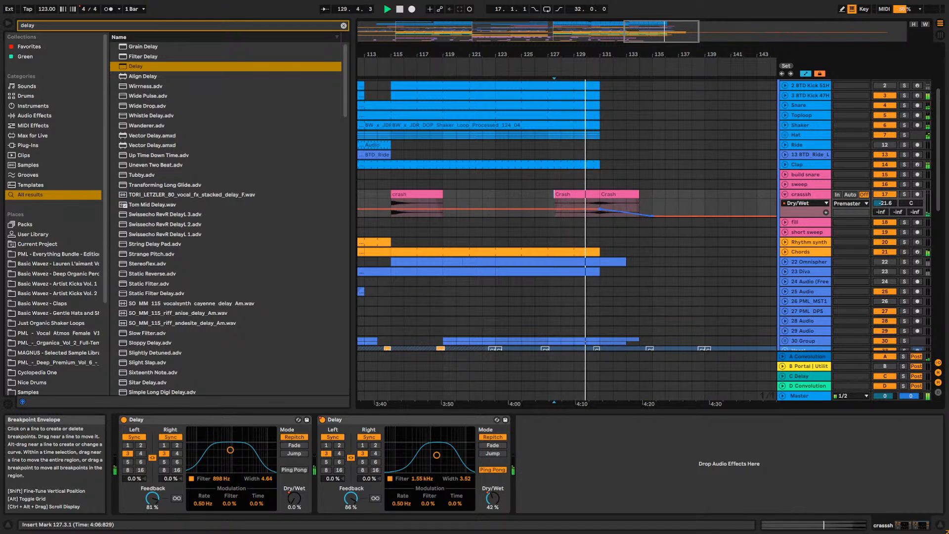
pyautogui.click(784, 194)
# Audition the outro after drop 2 while reviewing which tracks continue past bar 131.
pyautogui.scroll(-4, 771, 208)
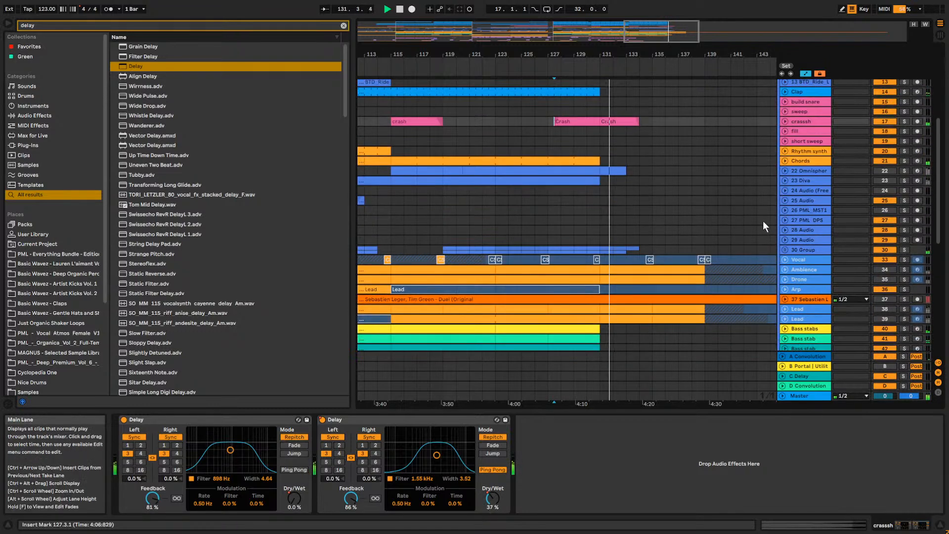
pyautogui.scroll(-2, 751, 220)
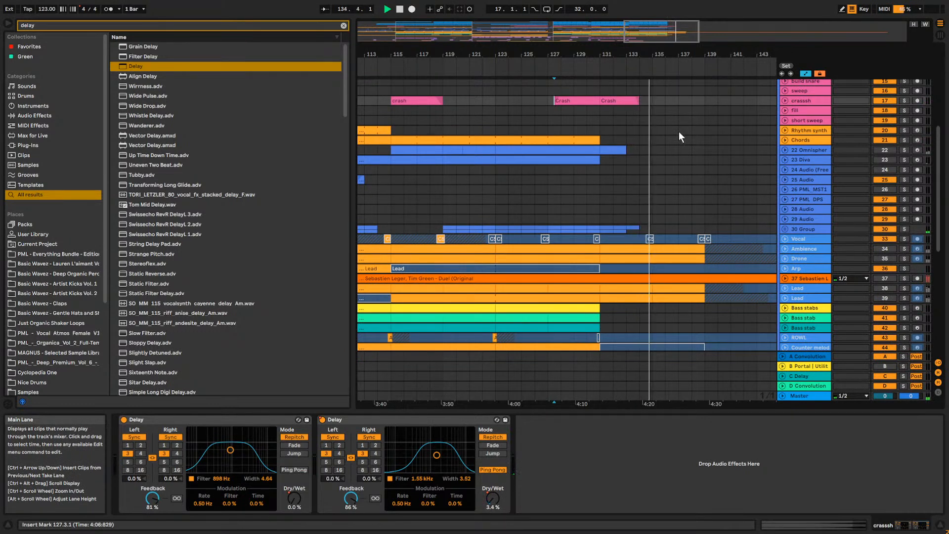
pyautogui.scroll(-6, 678, 131)
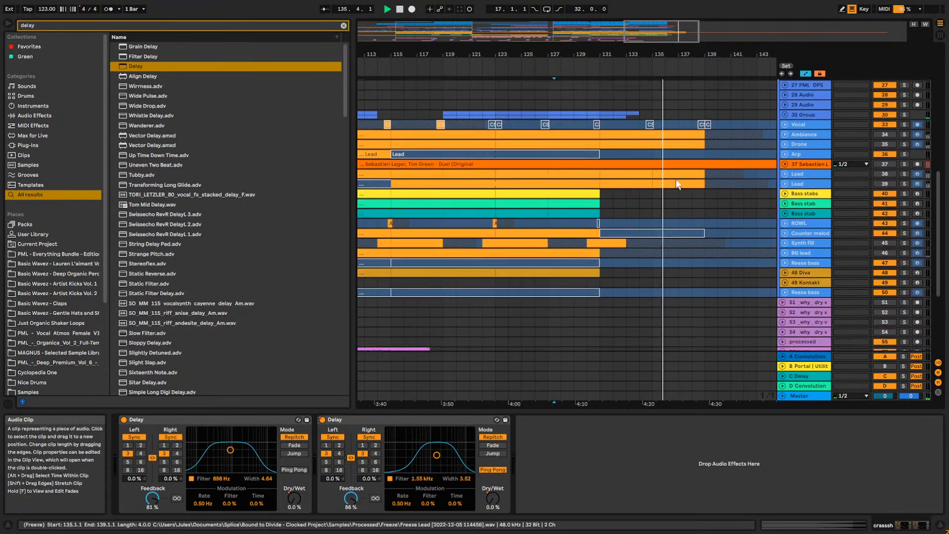
pyautogui.scroll(-1, 678, 188)
pyautogui.scroll(2, 678, 223)
pyautogui.press('space')
pyautogui.scroll(-2, 681, 270)
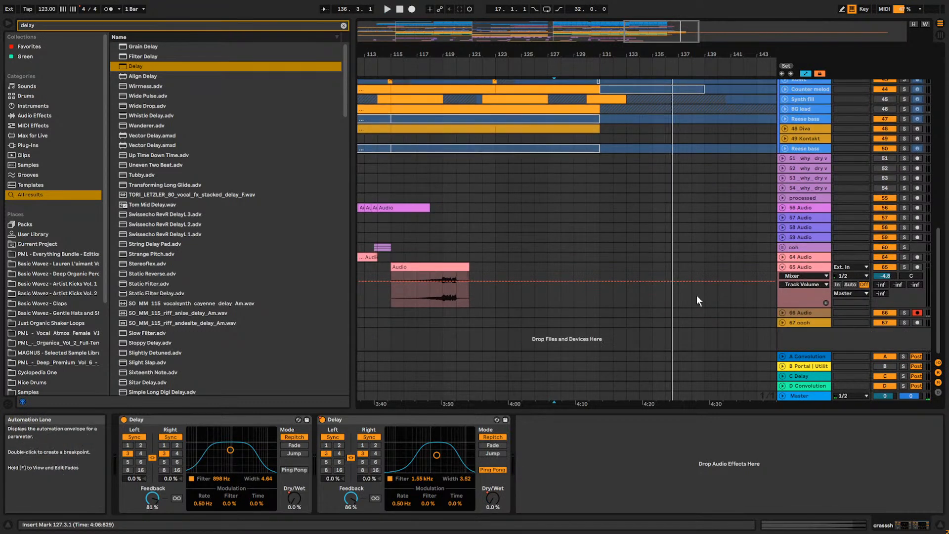
# Insert a MIDI track below 67 oooh and create an empty looped clip from bar 1 to about bar 136.
pyautogui.click(799, 323)
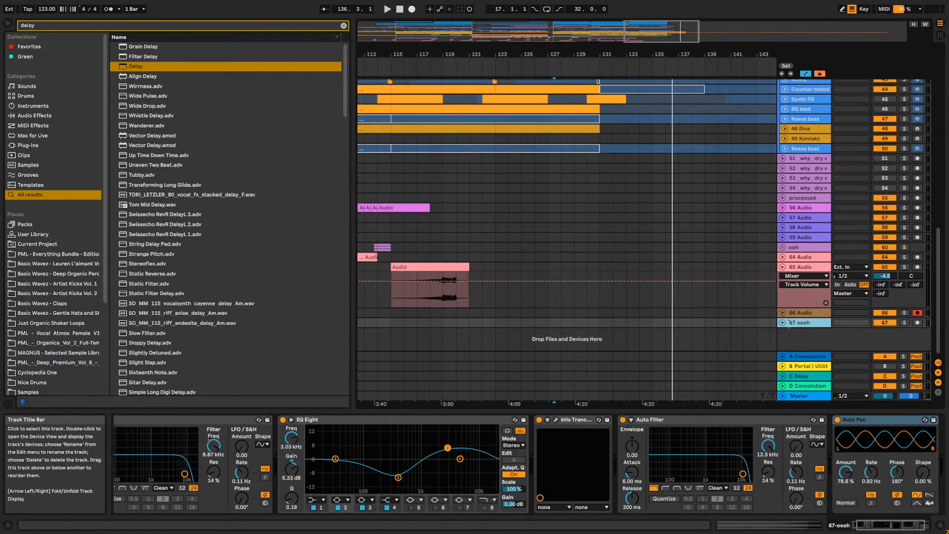
pyautogui.hotkey('ctrl', 'shift', 't')
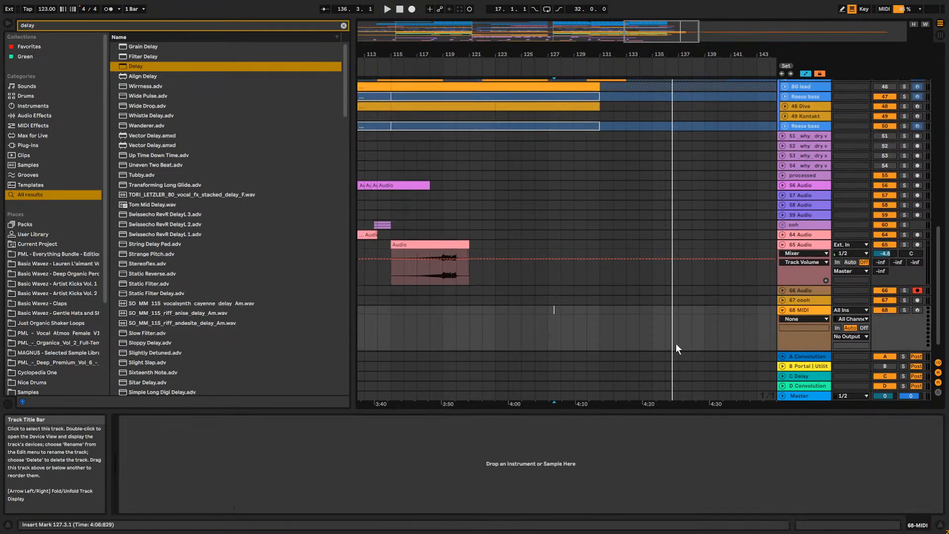
pyautogui.doubleClick(659, 311)
pyautogui.moveTo(648, 54); pyautogui.dragTo(680, 20)
pyautogui.moveTo(681, 272); pyautogui.dragTo(218, 268)
# Fold the new MIDI track and unfold the 54 why dry vocal track around the start of the break.
pyautogui.moveTo(466, 53); pyautogui.dragTo(465, 43)
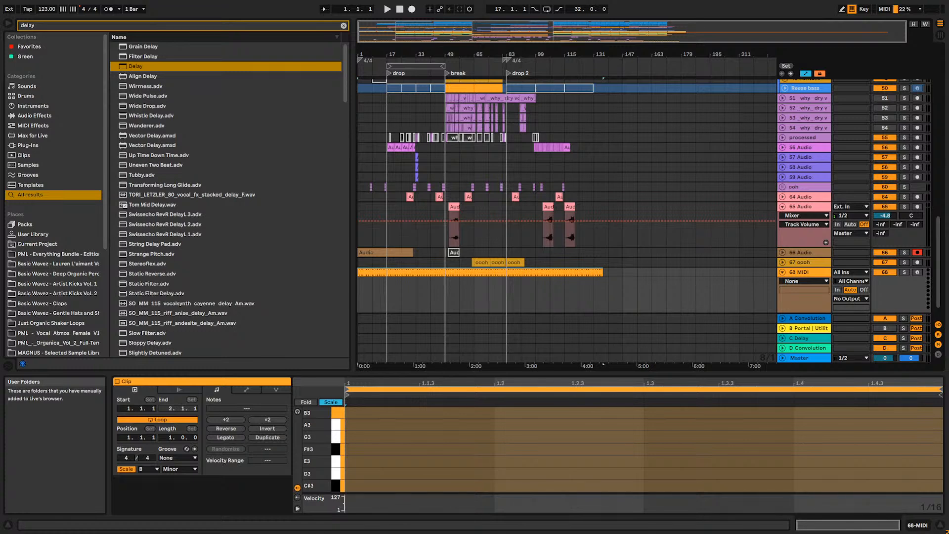
pyautogui.moveTo(459, 32); pyautogui.dragTo(461, 34)
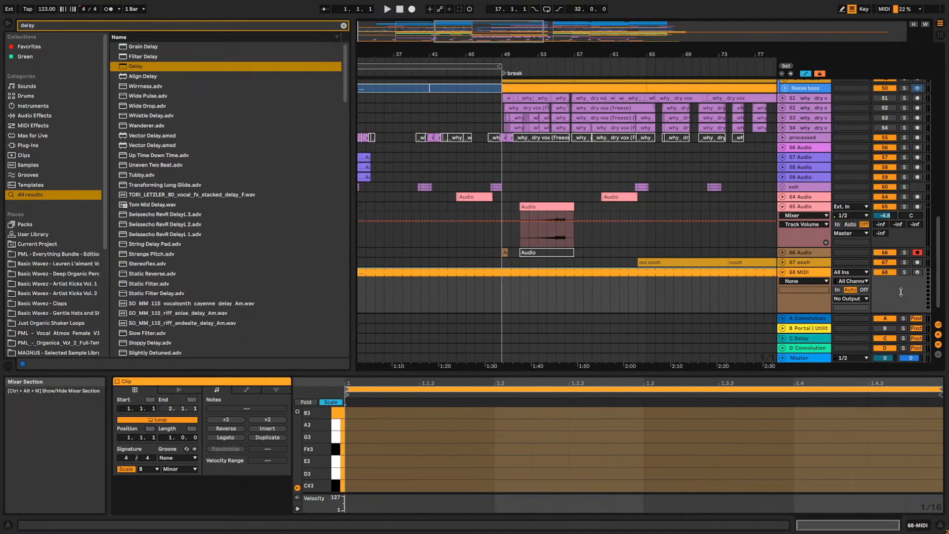
pyautogui.click(784, 128)
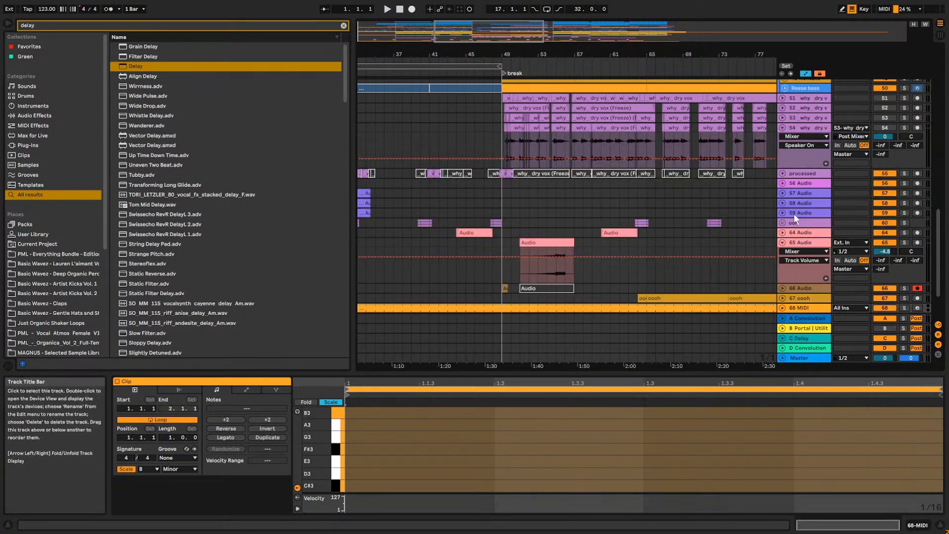